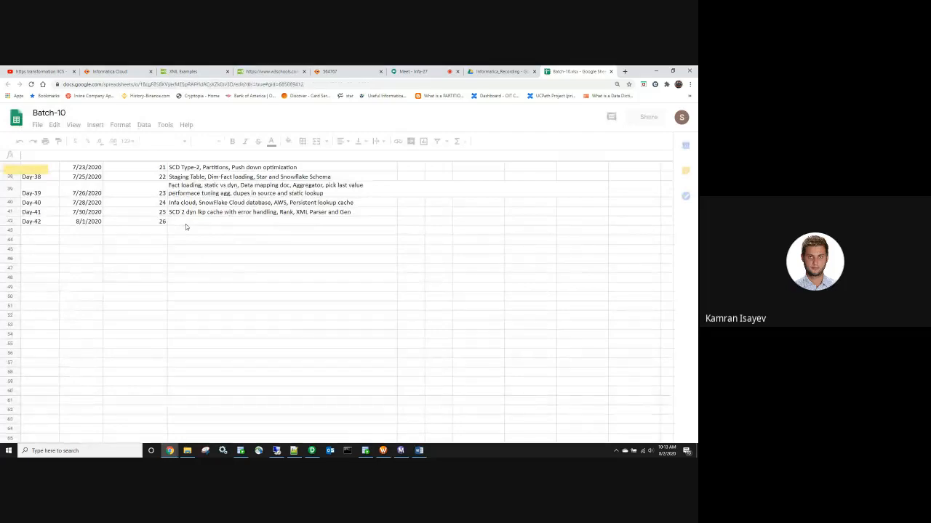
Step: Begin the Day-42 topic description in the class schedule with "Xml --> Ora (XML as source, XML parser), Ora-->"
click(193, 237)
scroll(189, 291, down, 10)
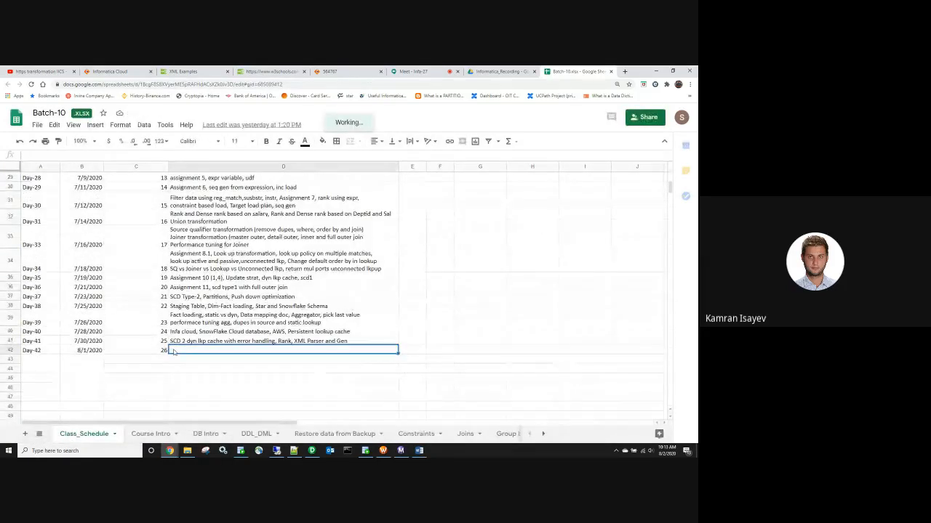
click(177, 352)
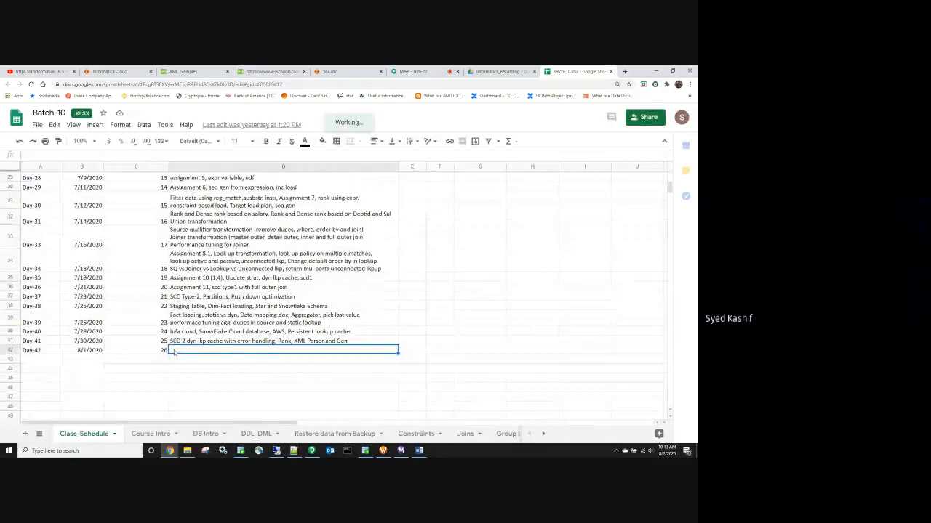
text(Xml)
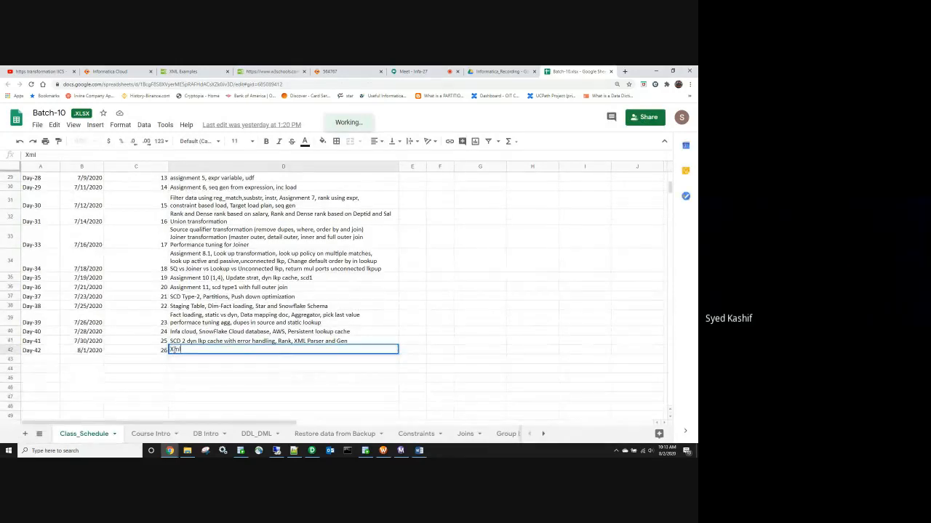
text( a)
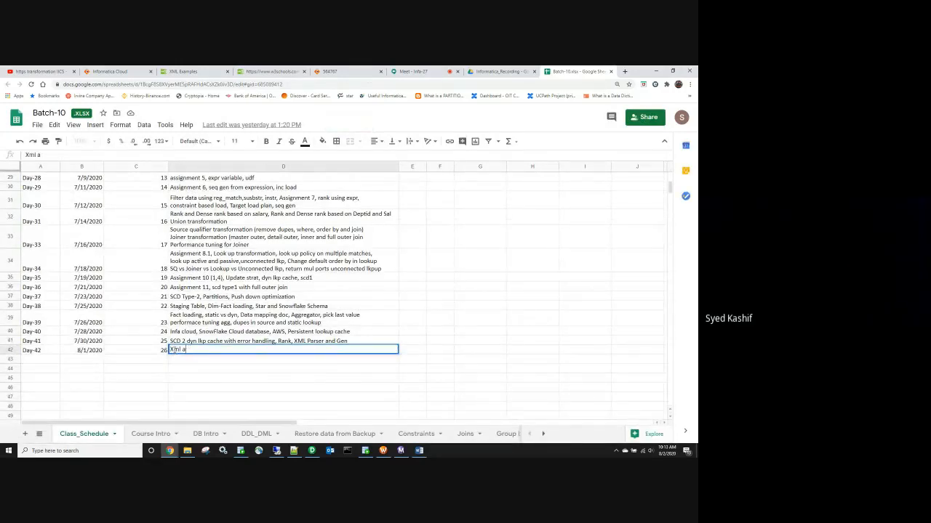
key(BackSpace)
text(--> Ora (XML as)
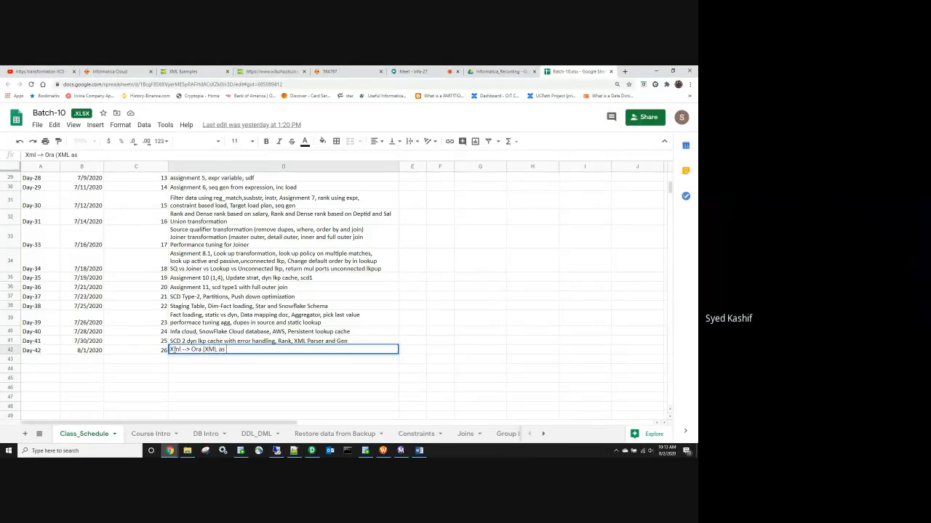
text( source, XML parser), Ora-->)
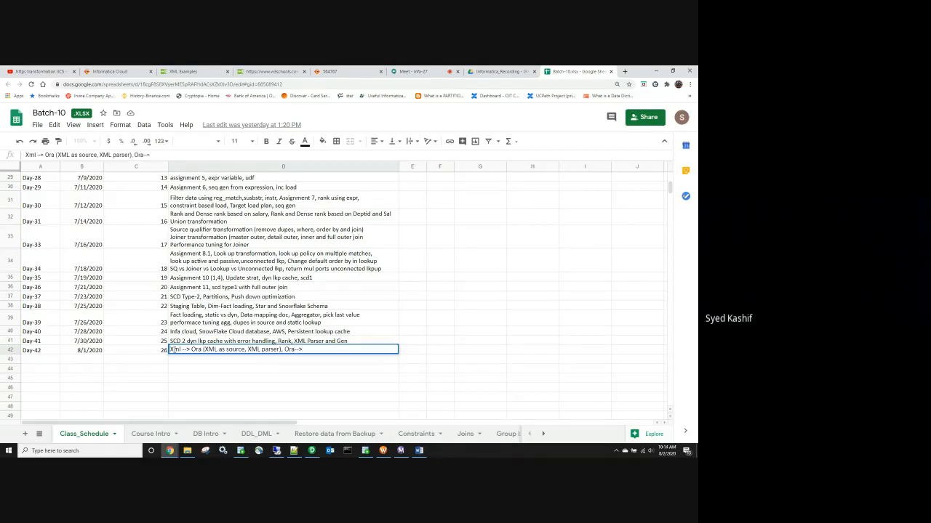
Step: Complete the Day-42 description with "XML (XML Gen), Normalizer" and "(GCID and GKID)" on a second line in the same cell
text(XML (XML Gen), Norma)
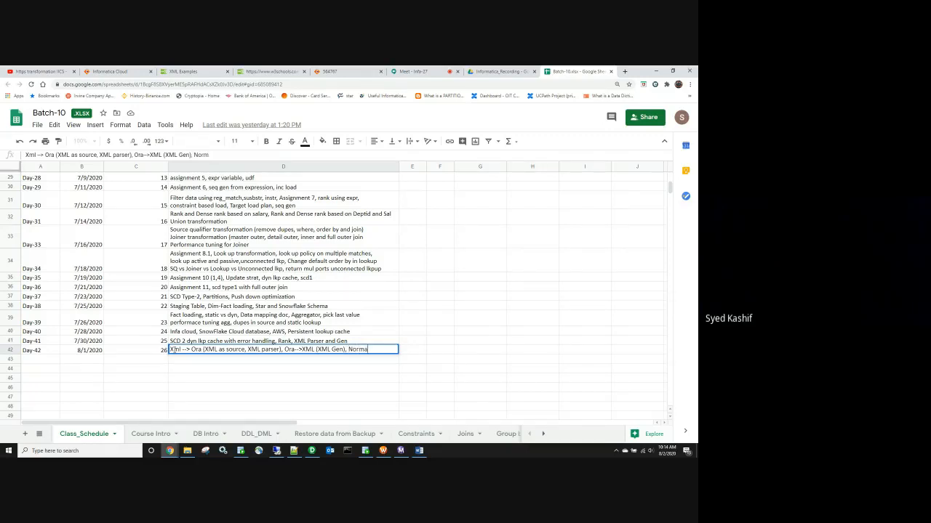
text(lizer (GCID AND)
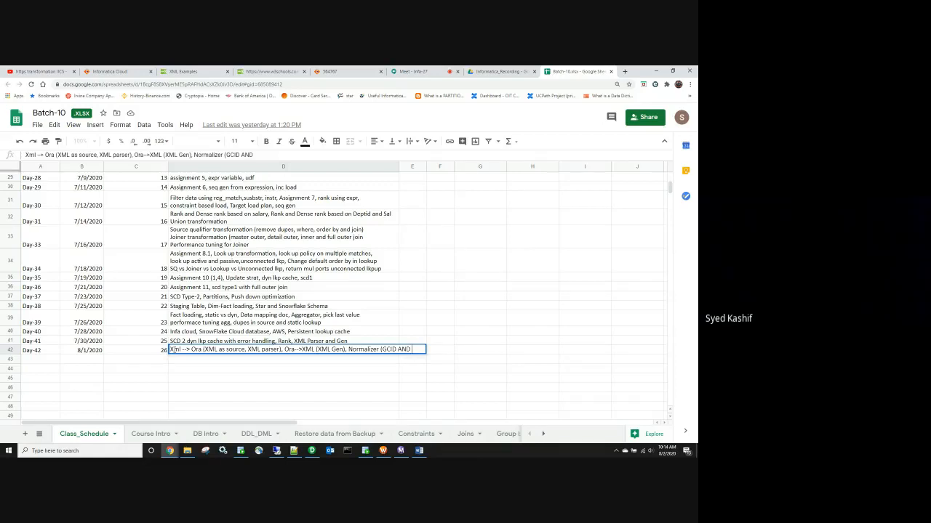
key(BackSpace)
key(BackSpace)
key(BackSpace)
key(BackSpace)
key(BackSpace)
key(BackSpace)
key(BackSpace)
key(BackSpace)
key(BackSpace)
key(BackSpace)
key(alt+Return)
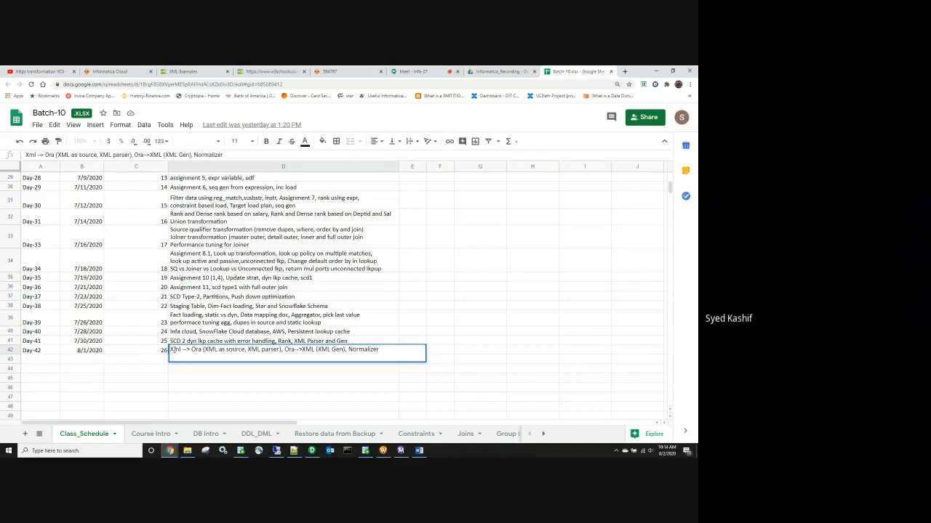
text((GCID and g)
key(BackSpace)
text(GKID))
click(253, 401)
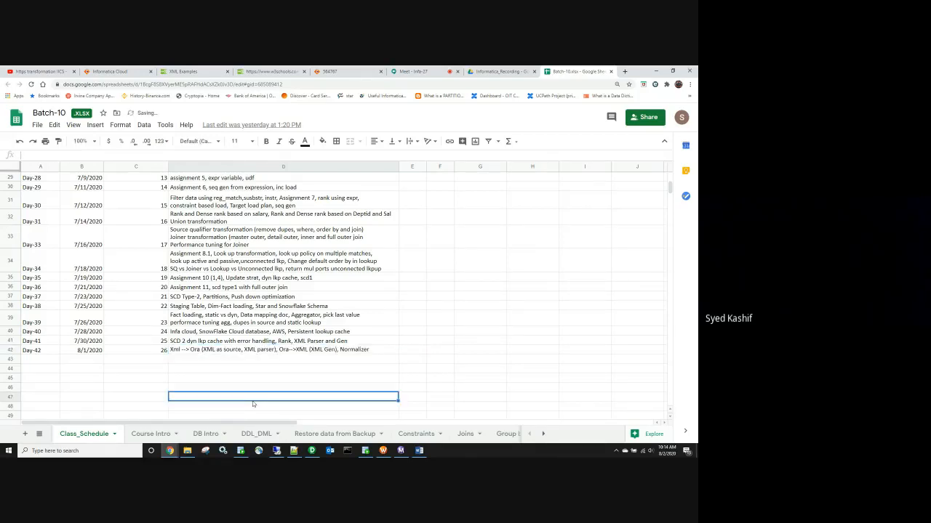
Step: Adjust the height of the Day-42 row so that it fits both lines of the description
click(379, 353)
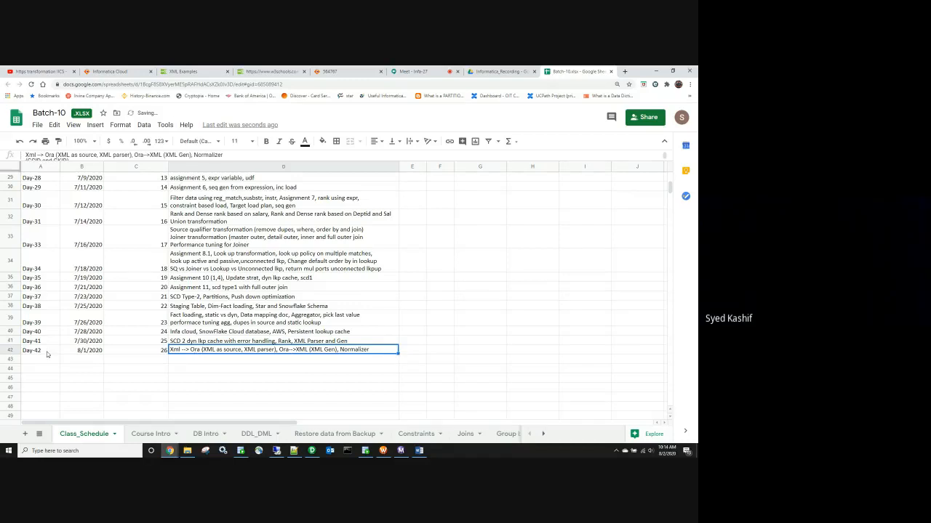
drag(14, 356, 13, 367)
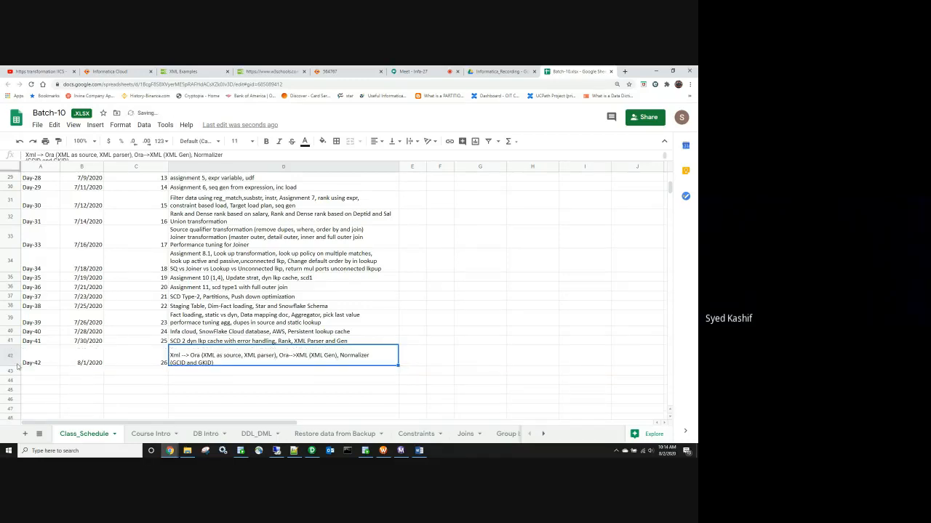
drag(16, 369, 15, 362)
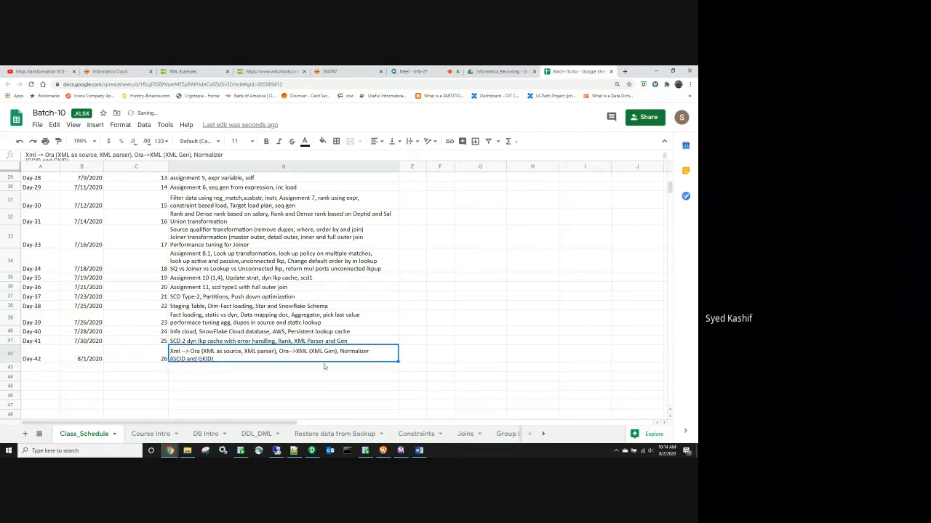
Step: Switch to Informatica PowerCenter Designer and examine the m_FF_ORA_EMP_NORM mapping from source to target
click(303, 452)
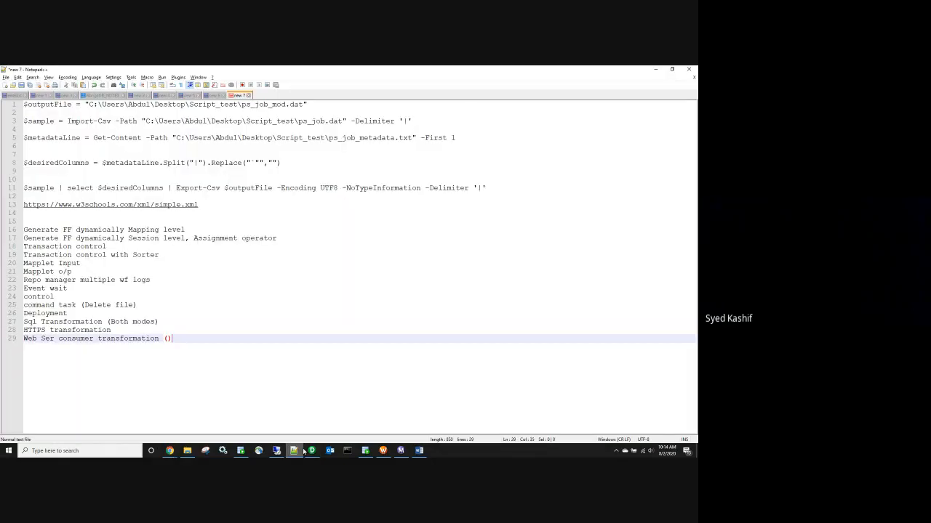
click(312, 451)
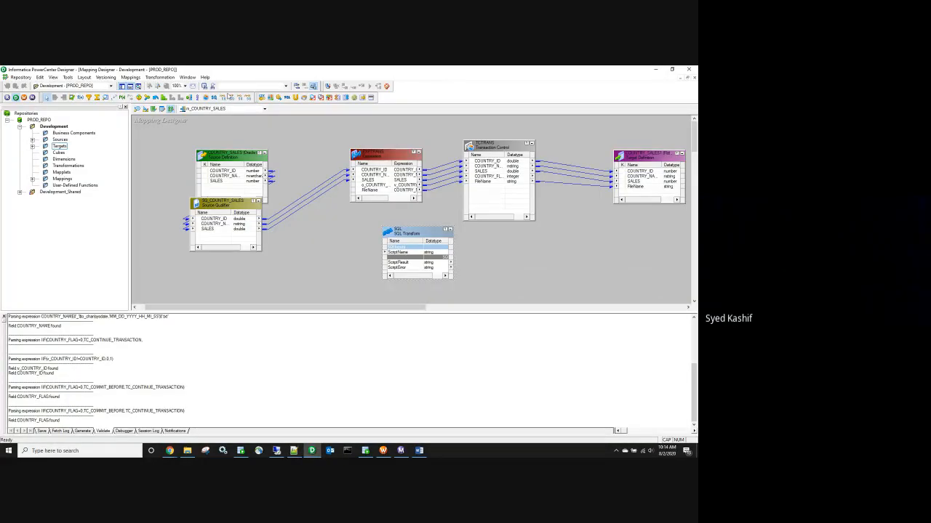
click(230, 109)
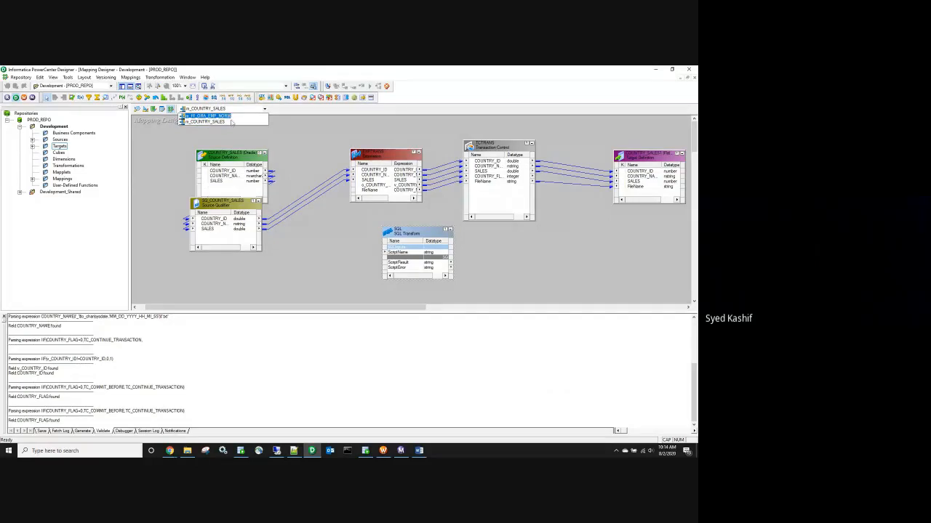
click(232, 117)
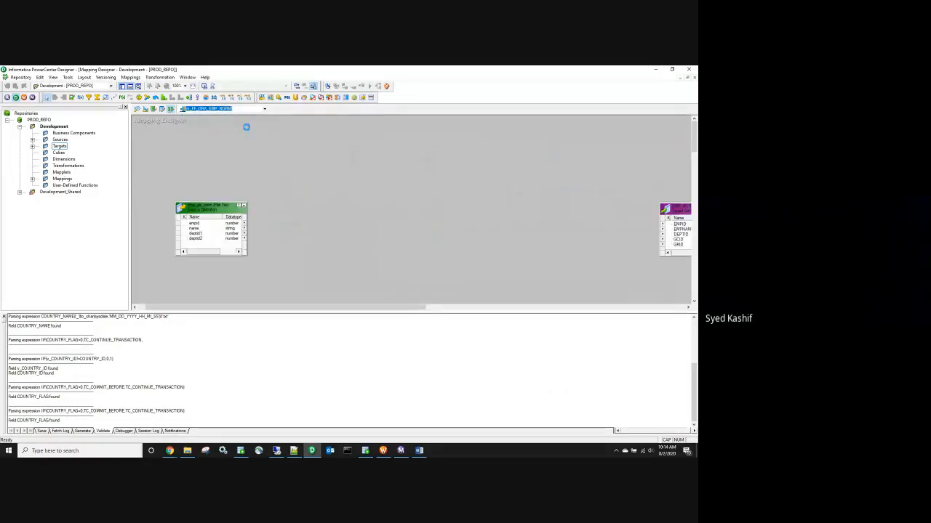
drag(402, 307, 292, 299)
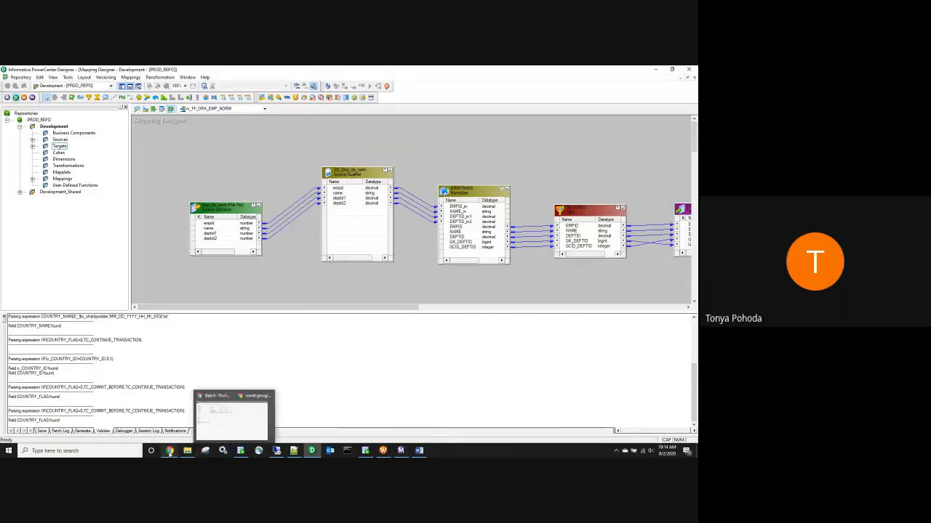
Step: Switch back to the Batch-10 spreadsheet in Chrome and append ", Xml with hierarchy" to the Day-42 description
click(169, 452)
click(146, 428)
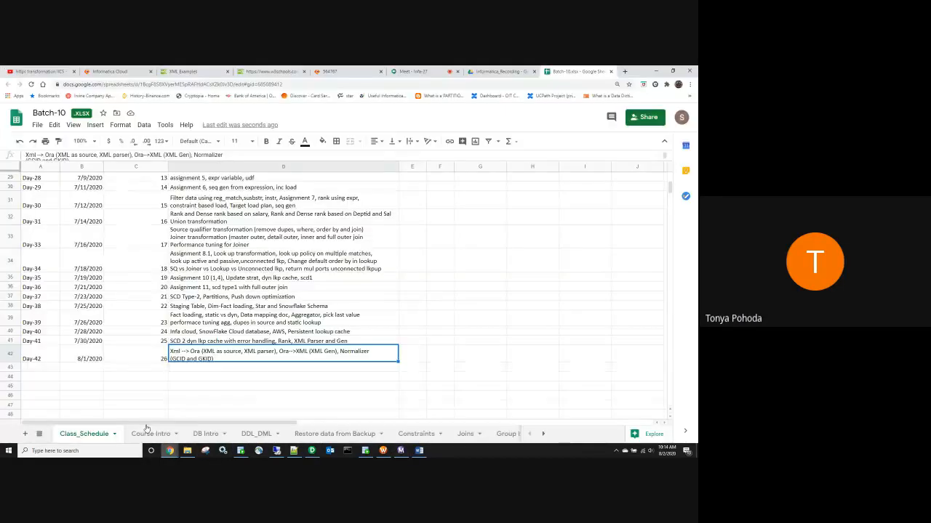
click(253, 388)
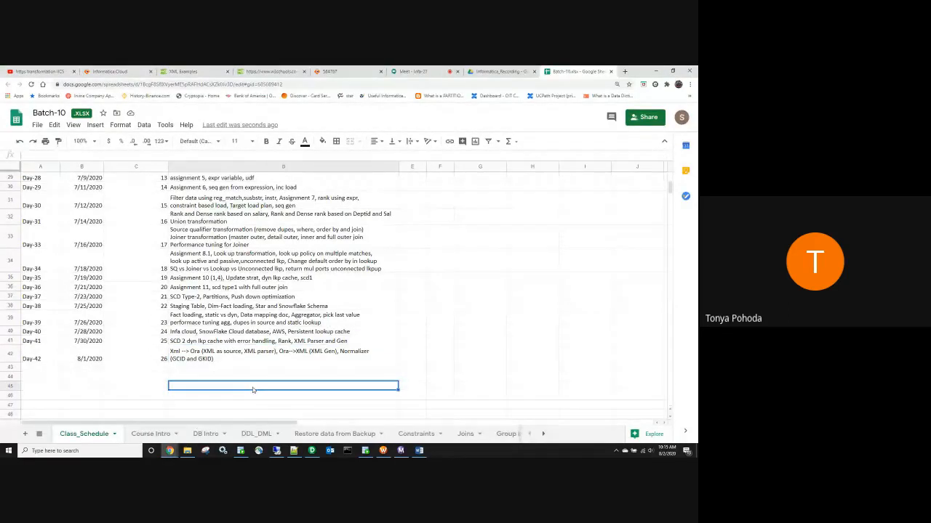
click(216, 358)
double_click(216, 359)
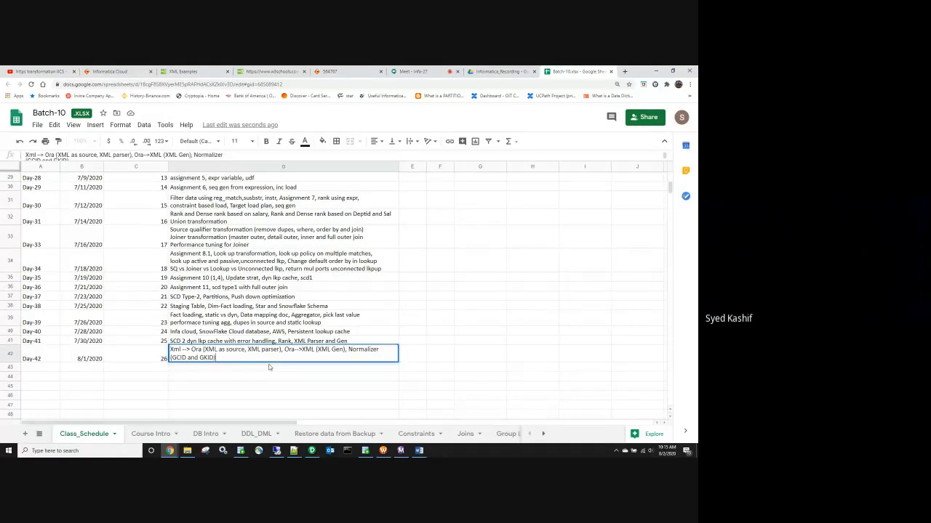
text(, xm)
key(BackSpace)
text(ml with hierac)
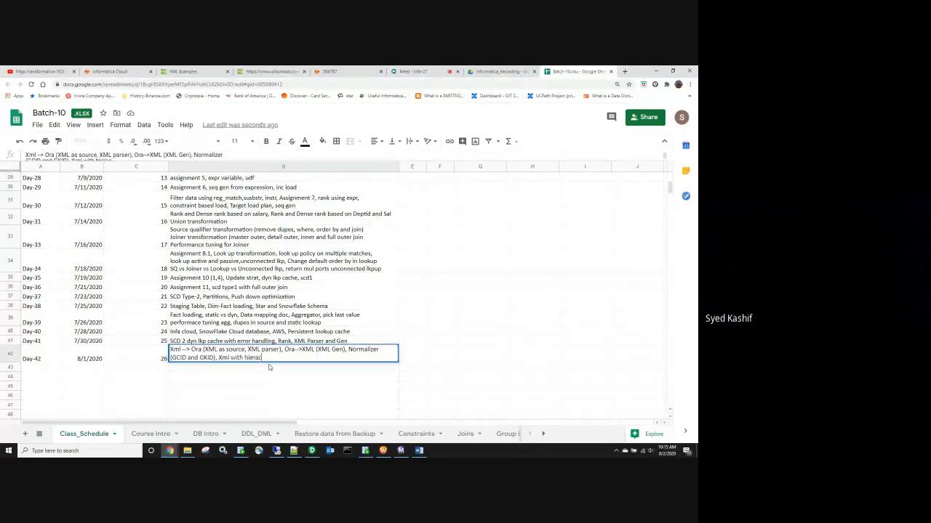
key(BackSpace)
text(rchy)
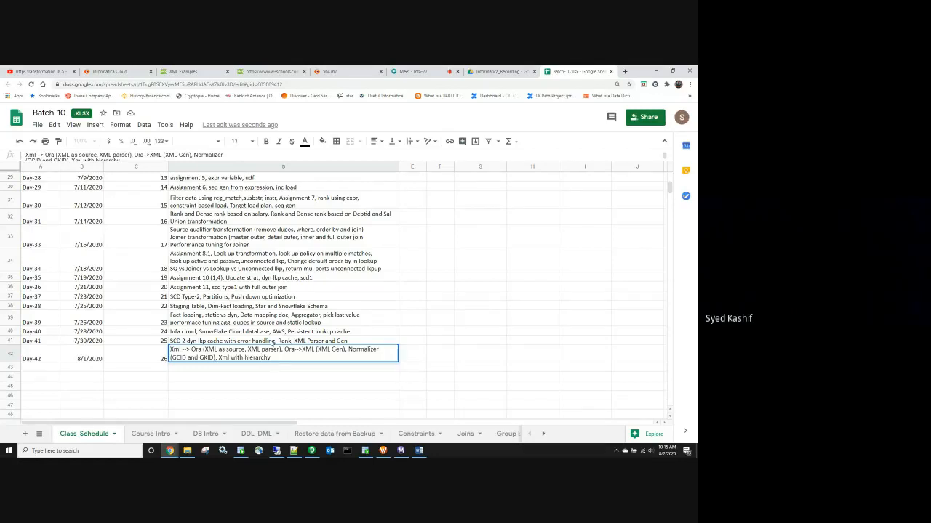
key(Return)
Step: Copy the Day-42 label into the row below and change it to Day-43
click(40, 352)
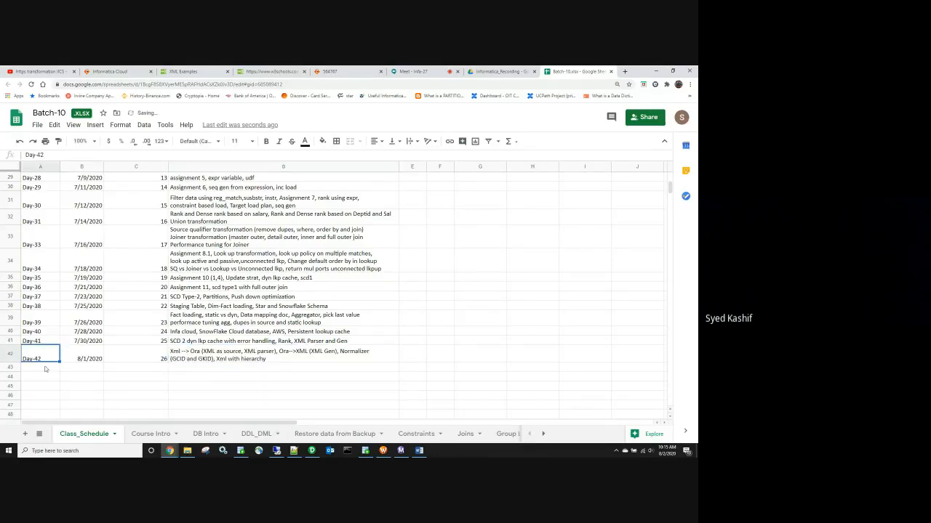
key(ctrl+c)
click(43, 369)
key(ctrl+v)
double_click(43, 369)
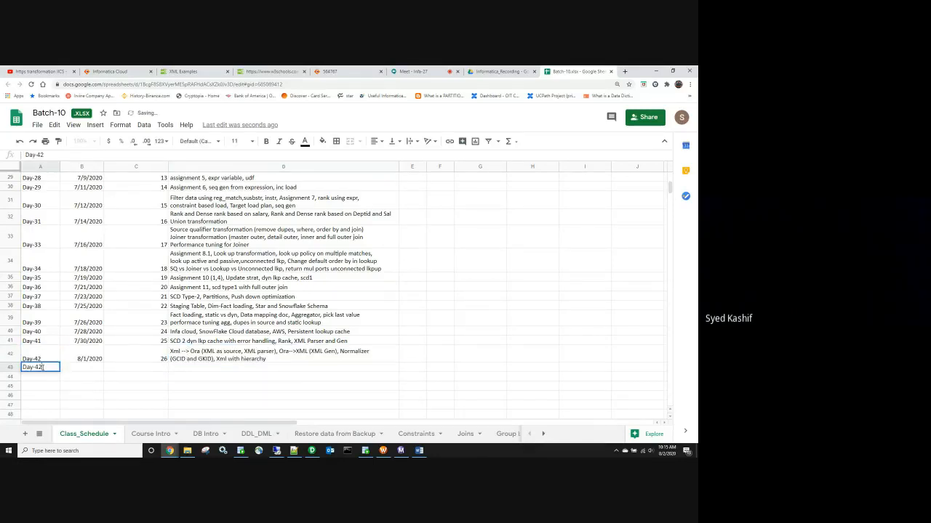
key(BackSpace)
text(3)
Step: Fill in the Day-43 row with the date 8/2/2020 and class number 27
click(84, 358)
key(ctrl+c)
click(86, 367)
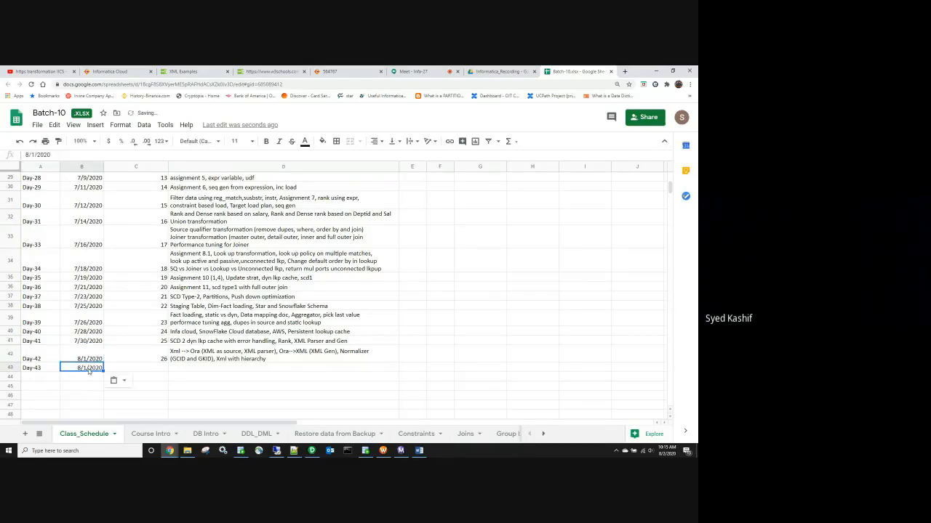
key(ctrl+v)
double_click(82, 368)
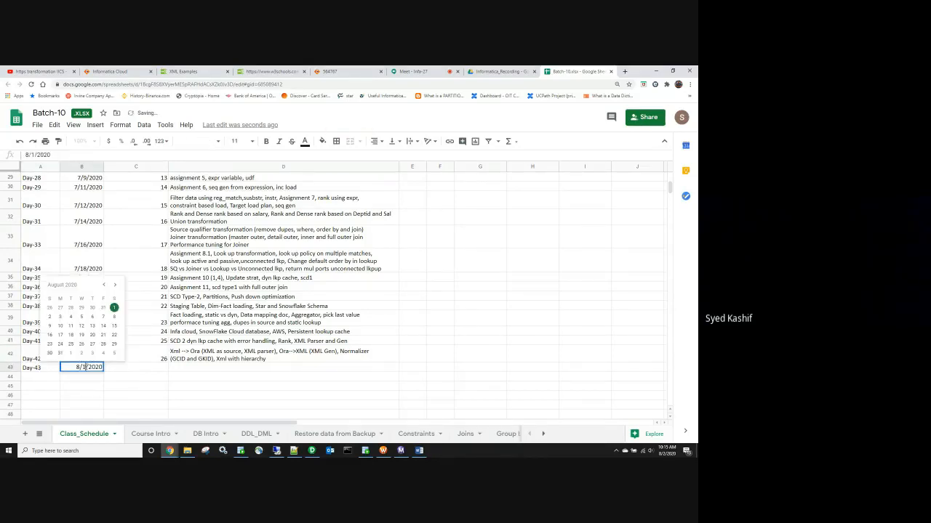
click(50, 317)
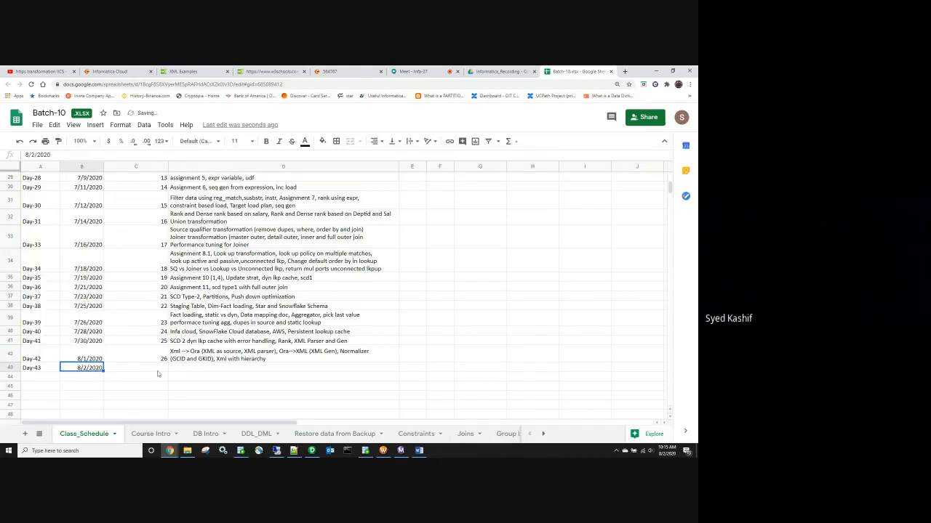
click(156, 369)
text(27)
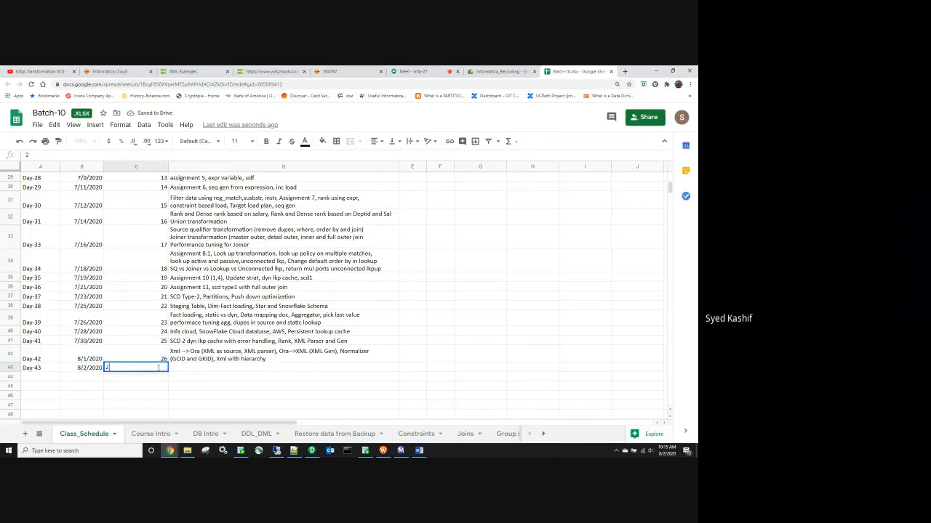
Step: Review the class schedule from Day-1, examining the day labels and the class numbers of the SQL, PL/SQL and Informatica sections
click(377, 359)
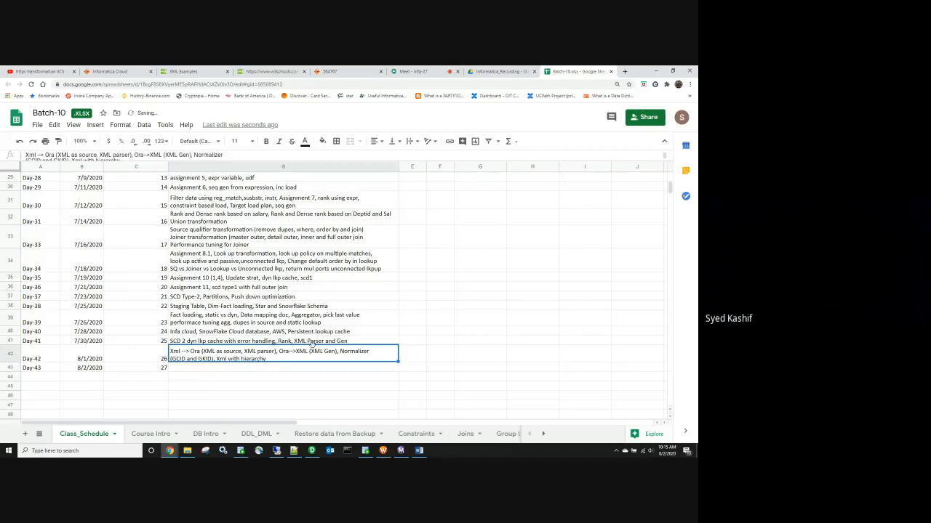
scroll(313, 346, up, 5)
scroll(314, 348, up, 5)
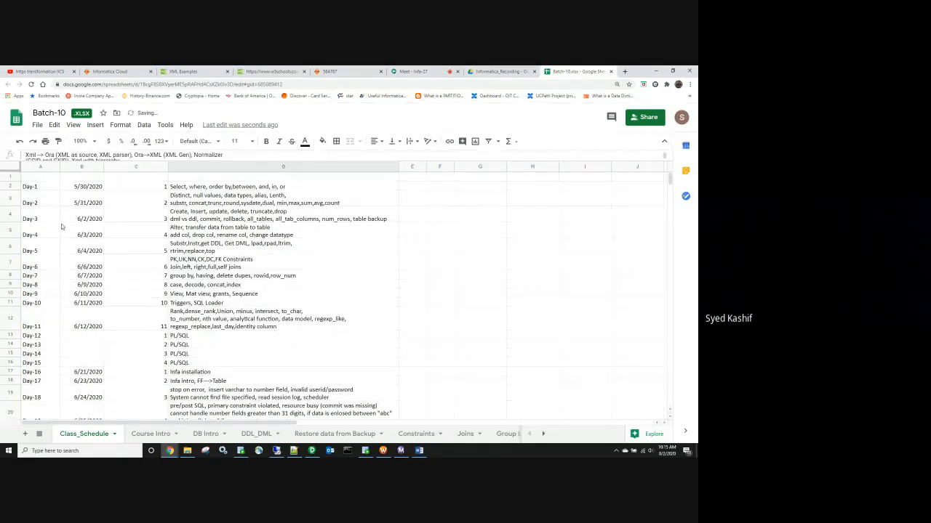
drag(41, 187, 40, 437)
scroll(144, 291, up, 10)
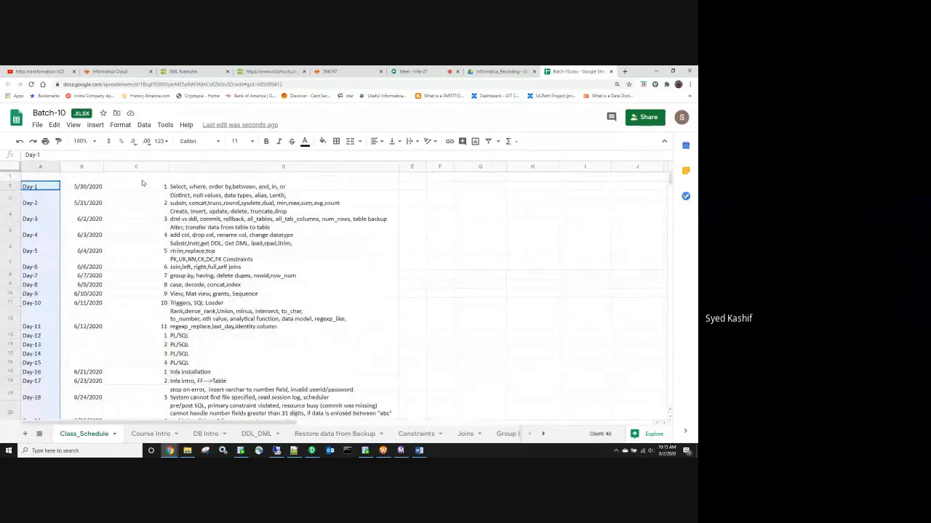
drag(143, 184, 145, 362)
scroll(157, 320, down, 2)
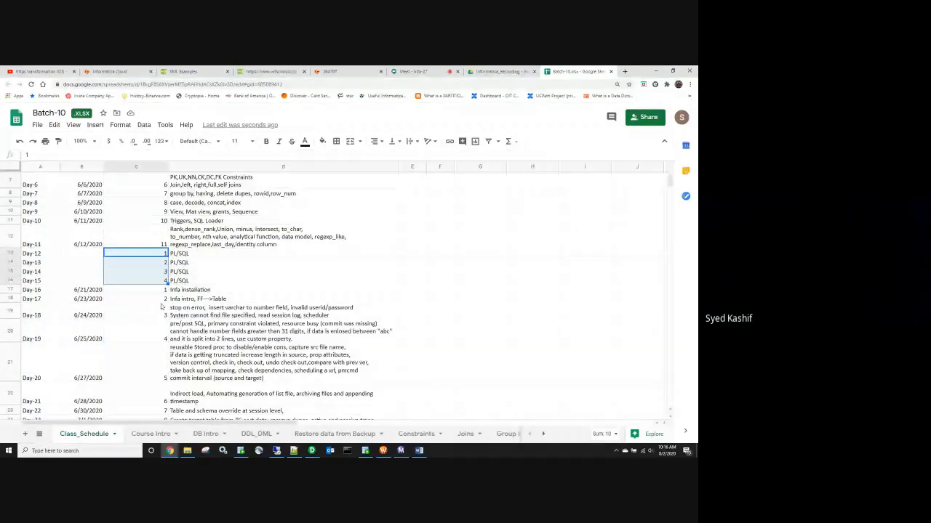
drag(161, 291, 156, 411)
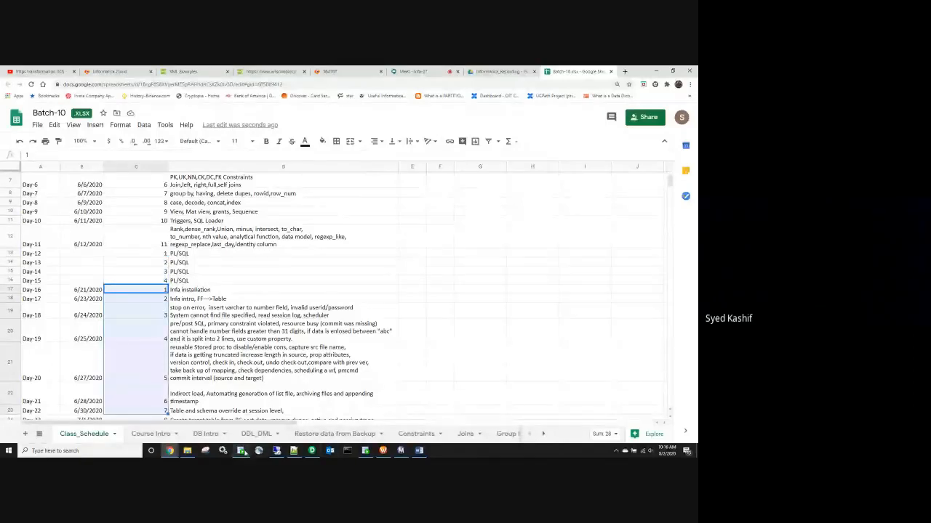
click(365, 450)
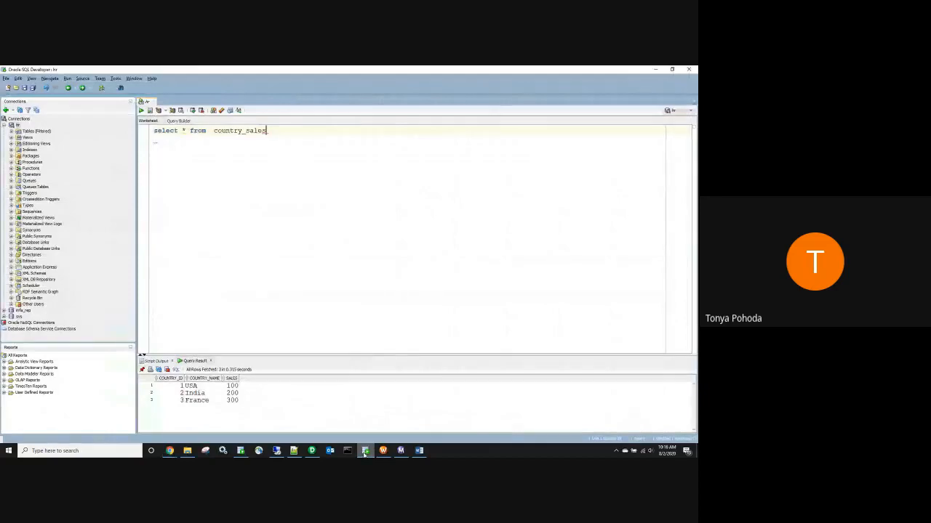
click(365, 451)
click(404, 314)
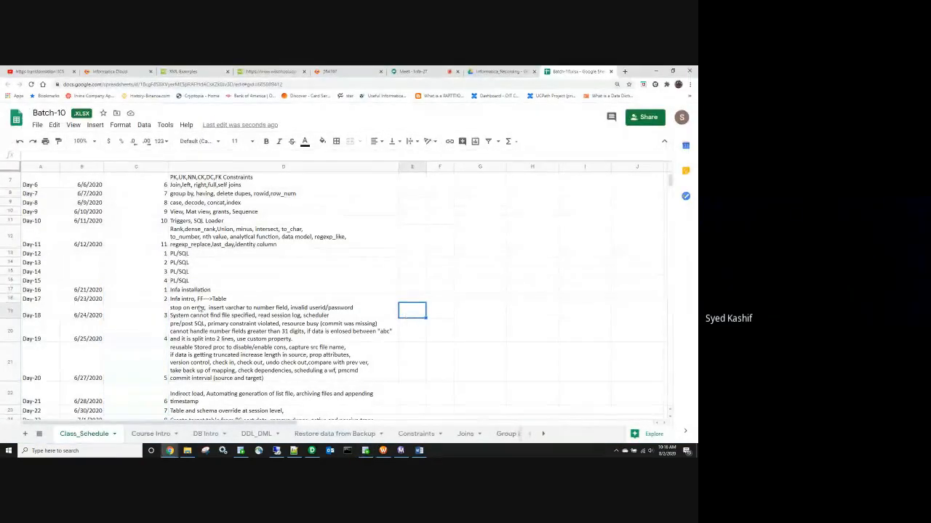
Step: Enter "Generate flat file dynamiclly (Mapping and session level)," as the Day-43 description
scroll(405, 314, down, 5)
scroll(184, 297, down, 5)
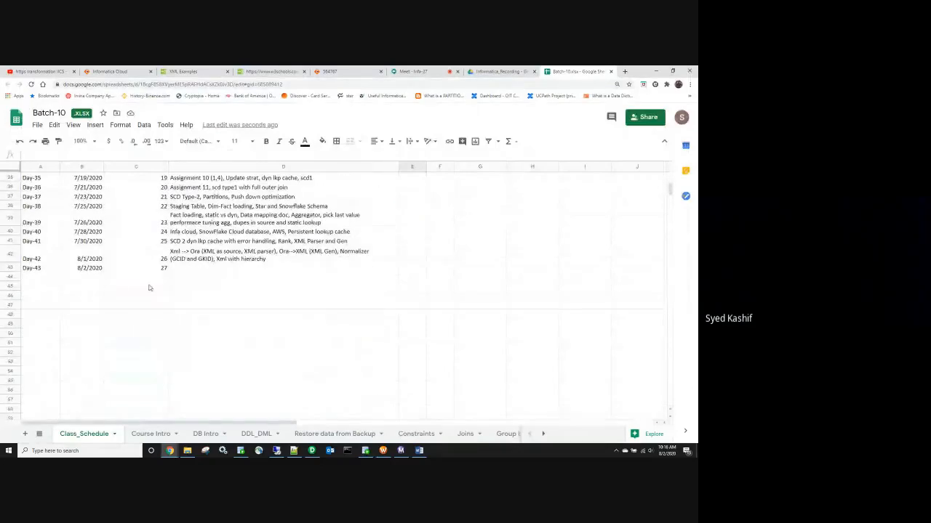
click(181, 269)
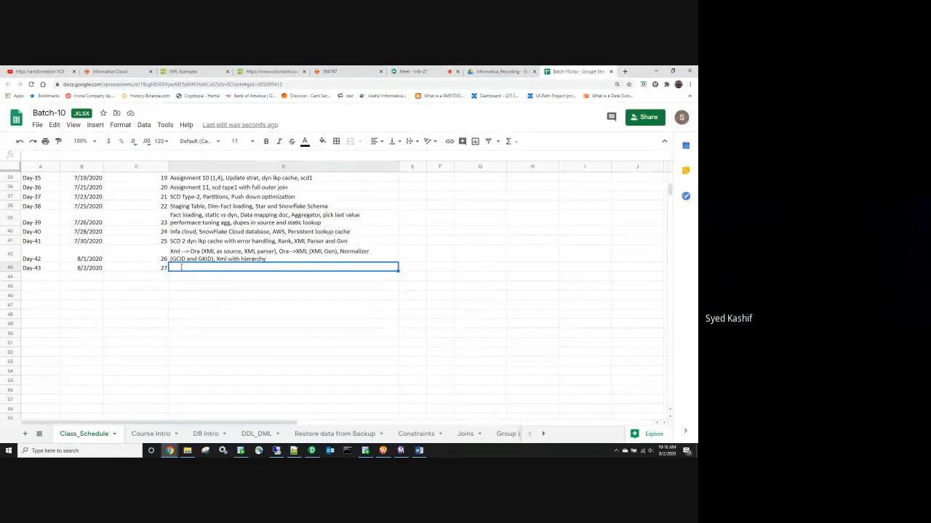
text(Genera)
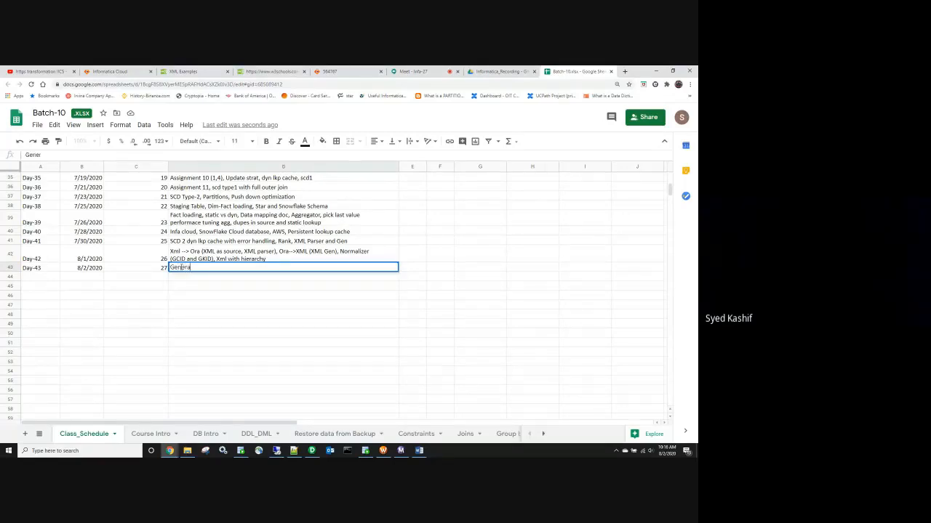
text(te flat file dynamiclly)
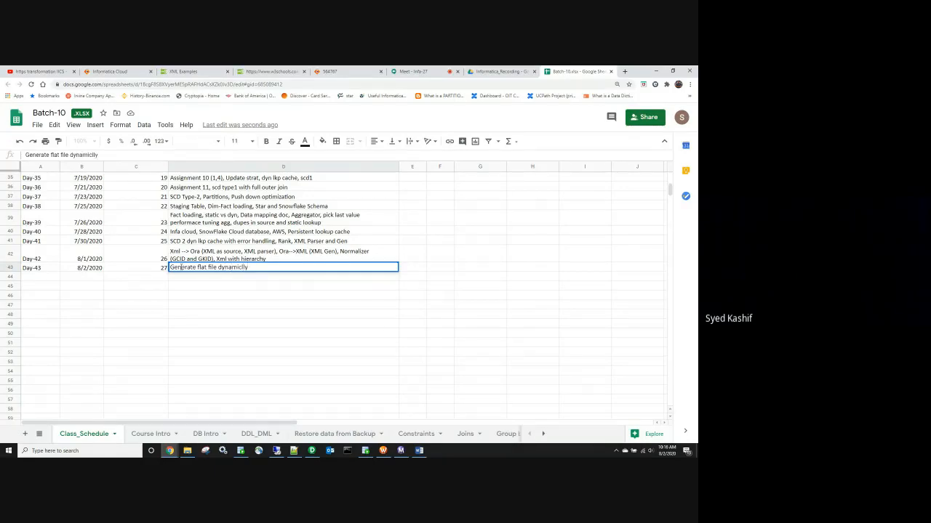
text( (Mapping and session level)
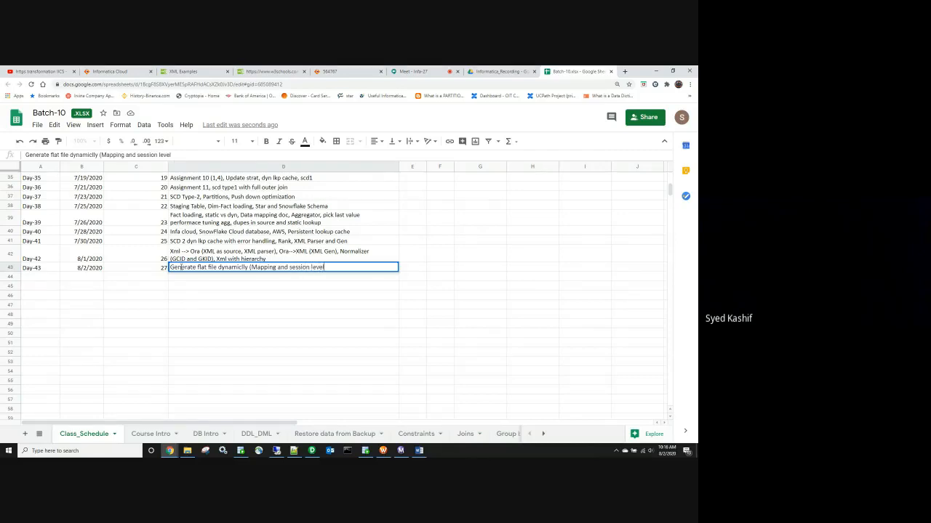
text(),)
Step: Extend the Day-43 description with "Transaction Control trans" after a quick look at the mapping in PowerCenter Designer
key(alt+Tab)
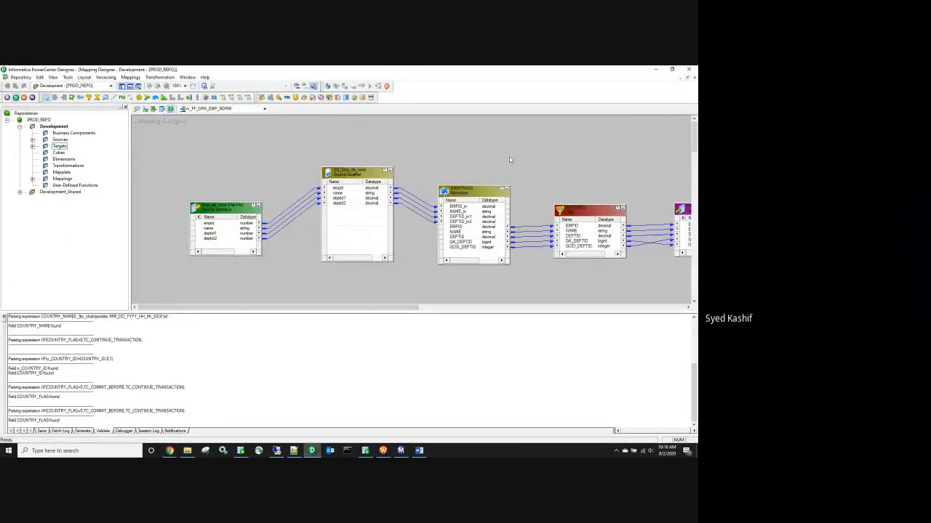
key(alt+Tab)
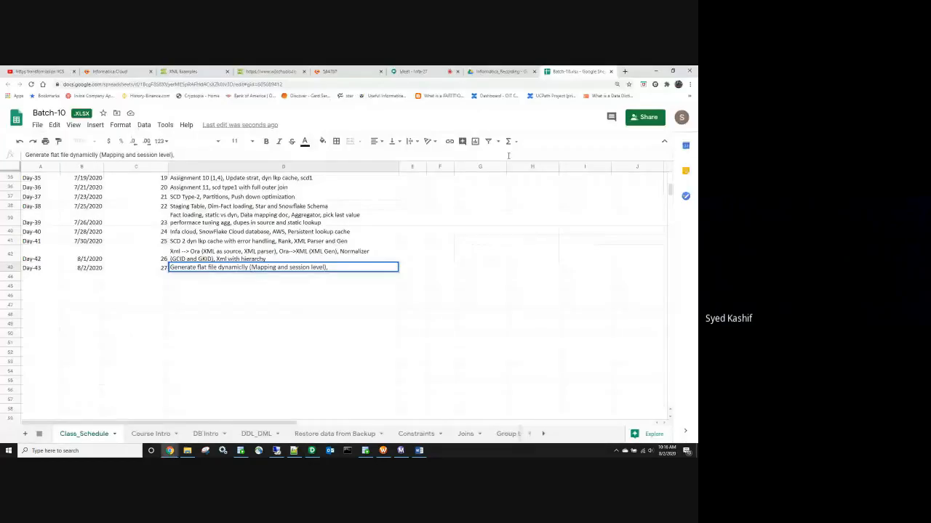
text(Transac)
text(tion)
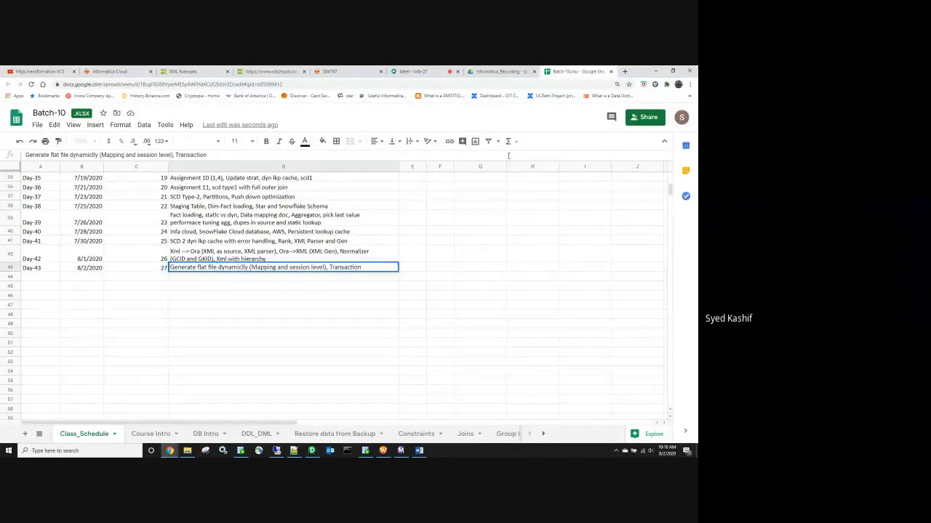
text( control transfo)
key(BackSpace)
key(BackSpace)
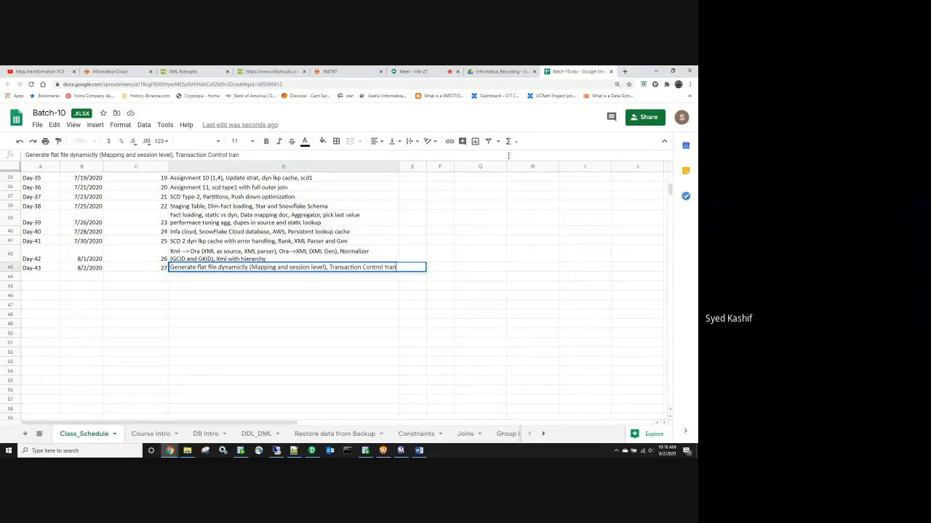
text(s)
click(345, 328)
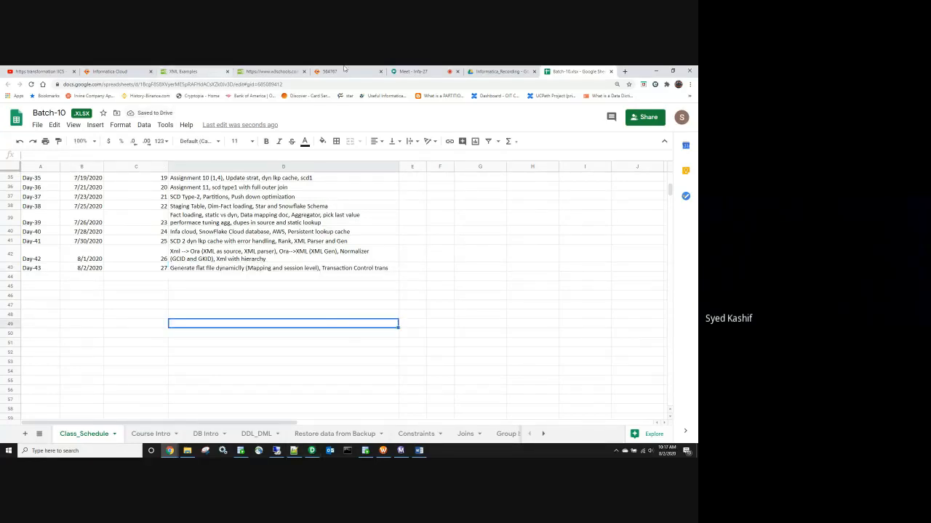
Step: Check the chat and participant list of the Infa-27 meeting in Google Meet, close them and minimize the browser
click(411, 71)
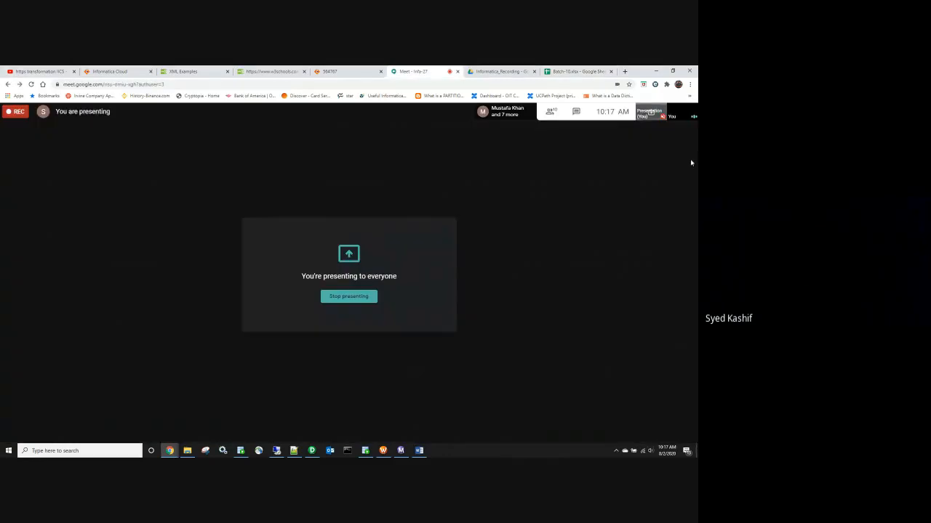
click(575, 113)
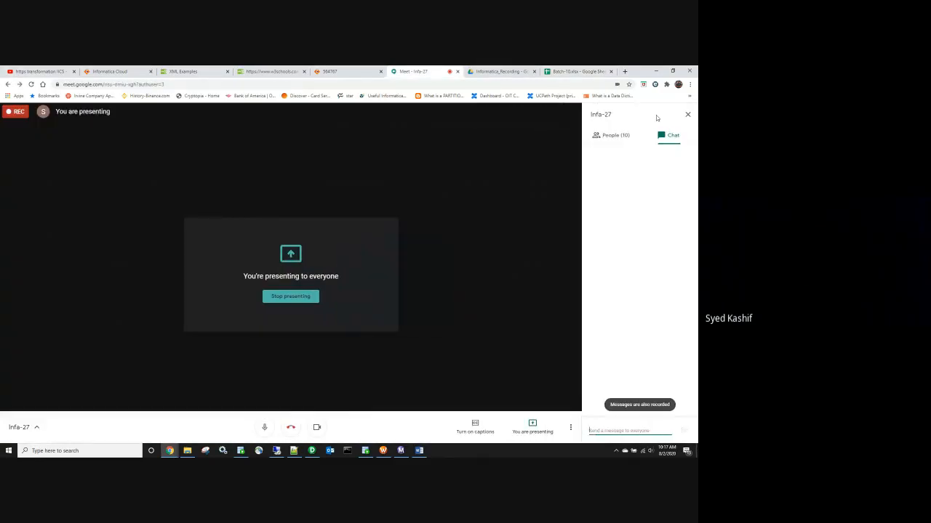
click(616, 137)
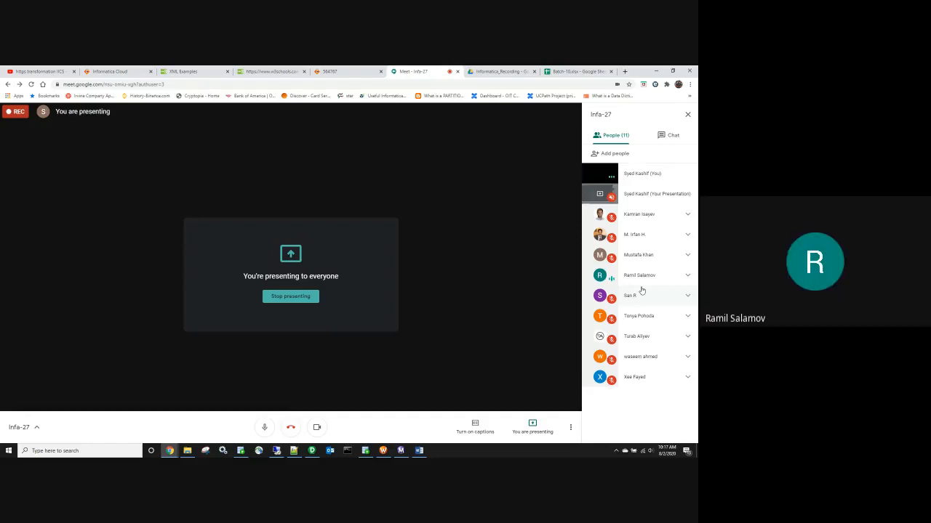
click(687, 116)
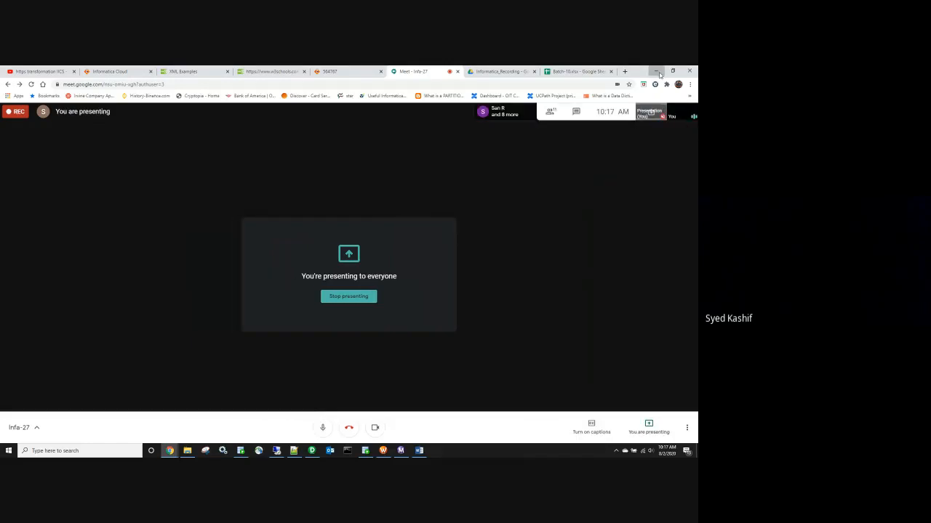
click(658, 72)
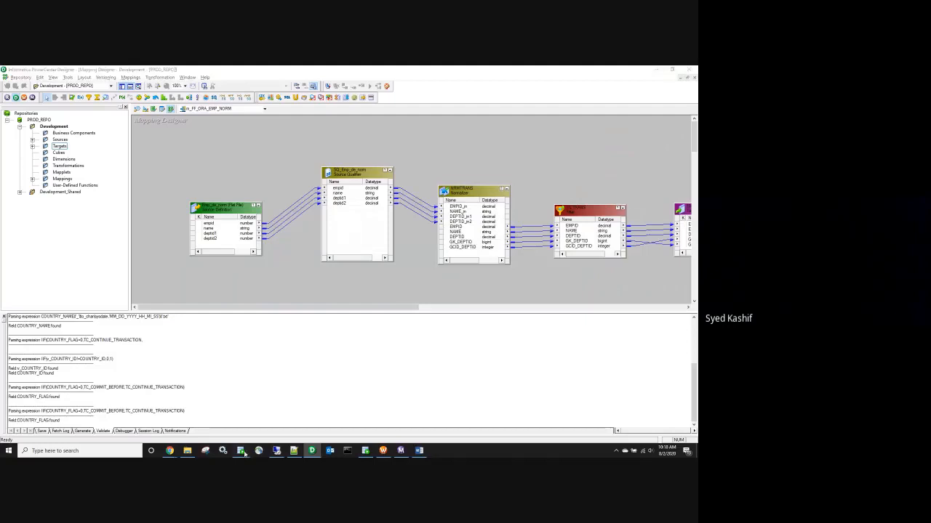
click(241, 451)
click(241, 451)
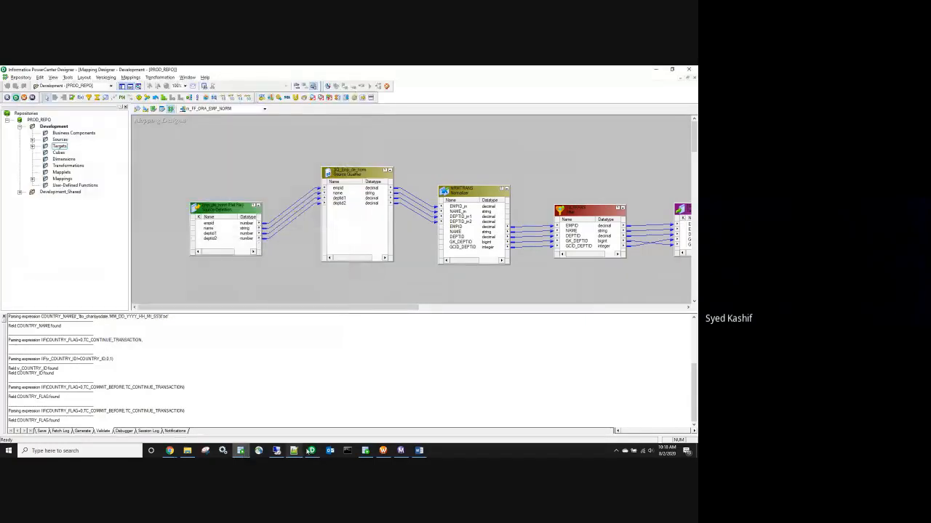
mouse_move(310, 451)
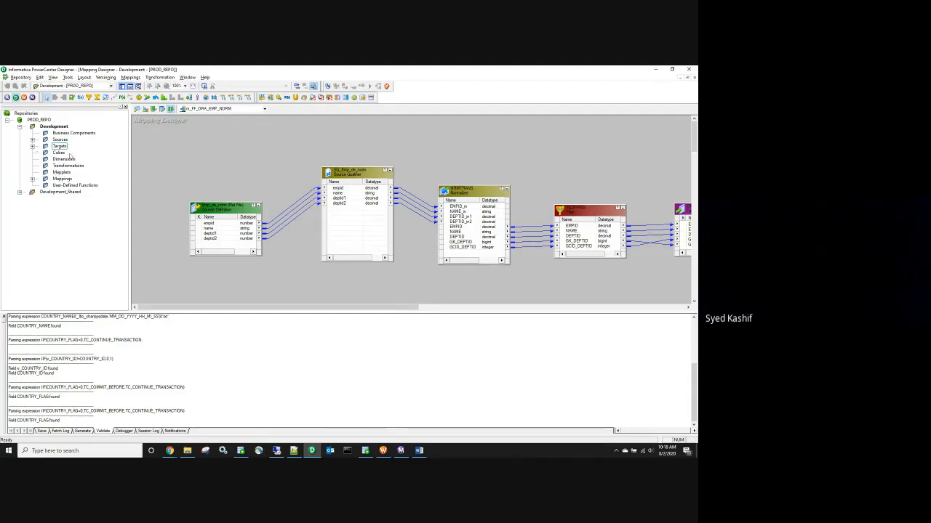
Step: Switch to Oracle SQL Developer and clear the country_sales query from the hr worksheet
click(367, 453)
click(258, 199)
key(ctrl+a)
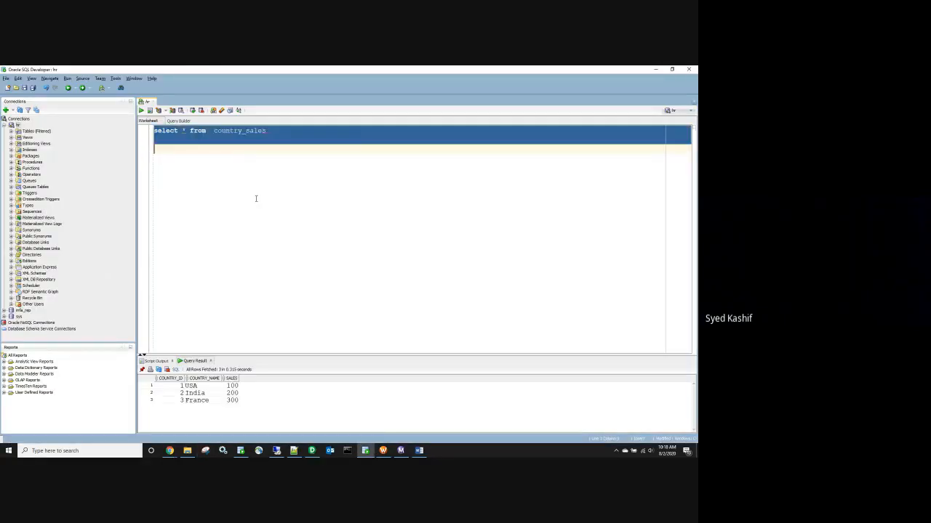
key(BackSpace)
Step: Start a create table statement for emp_8_2 with the first column empid number
text(create tabel)
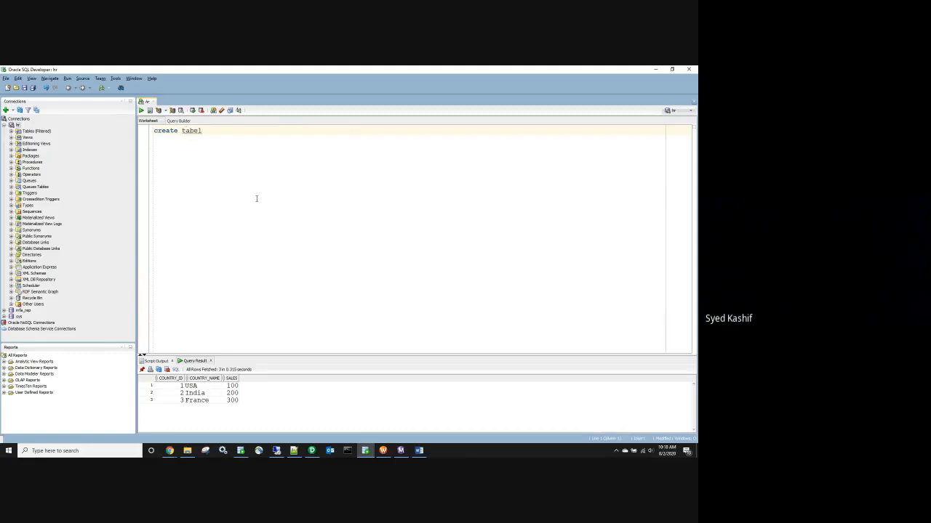
key(BackSpace)
text(le emp_8_2)
key(Return)
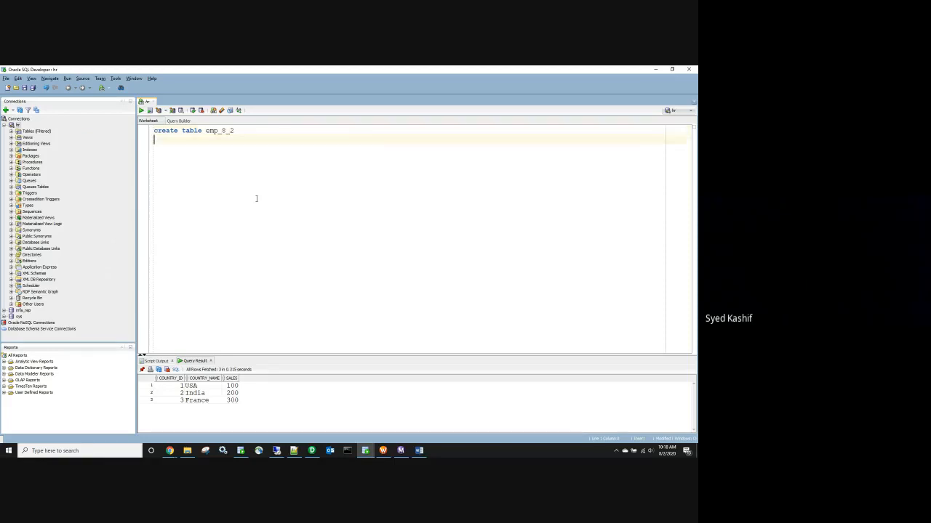
text((empid number)
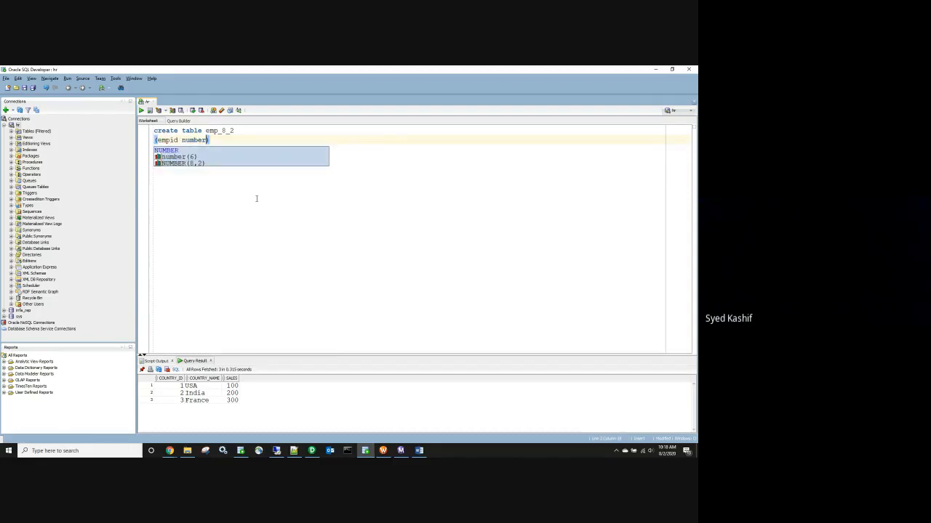
text(,)
key(Return)
Step: Add the columns emp_name varchar2(15) and deptid number to the emp_8_2 definition and close the statement
text(emp)
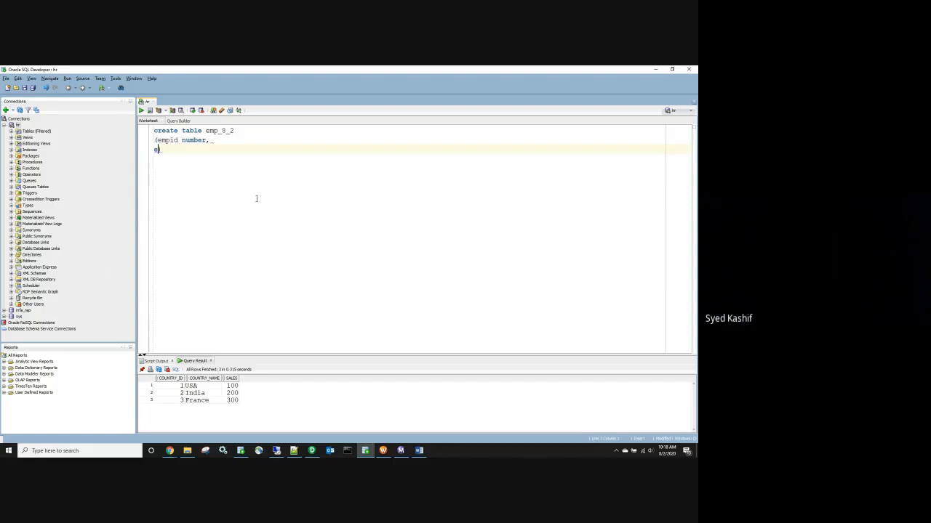
text(_name varchar2(15),)
key(Return)
text(deptid)
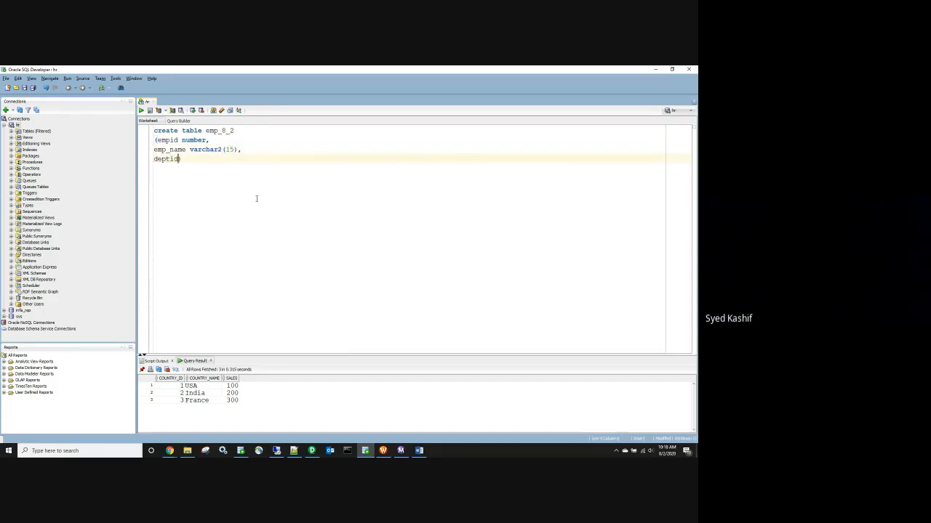
text( number)';)
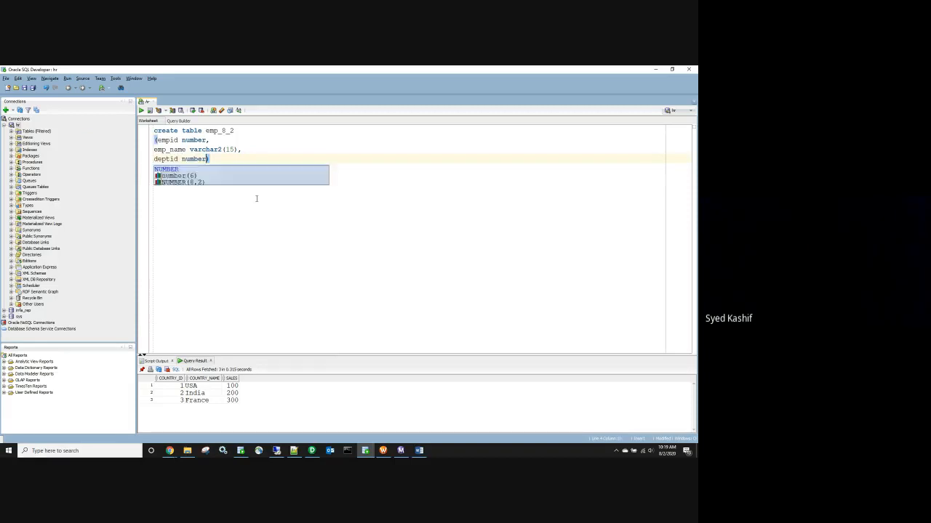
key(Left)
key(BackSpace)
key(End)
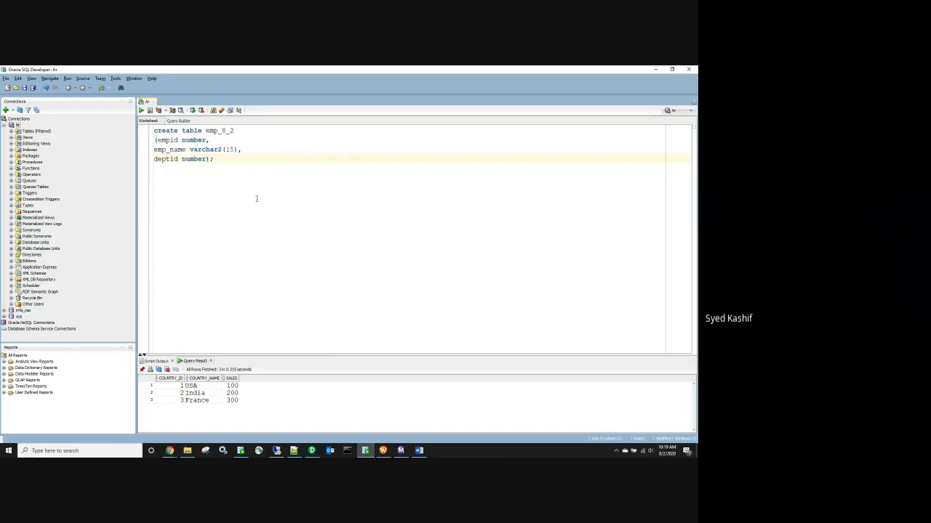
Step: Begin an insert into emp_8_2 statement below the table definition and clear all the text from the worksheet
key(Return)
text(insert i)
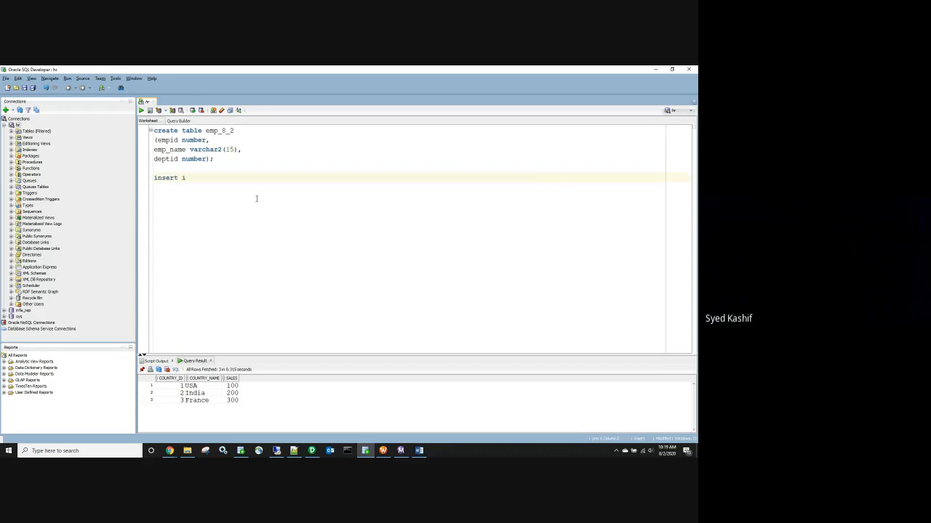
text(nto)
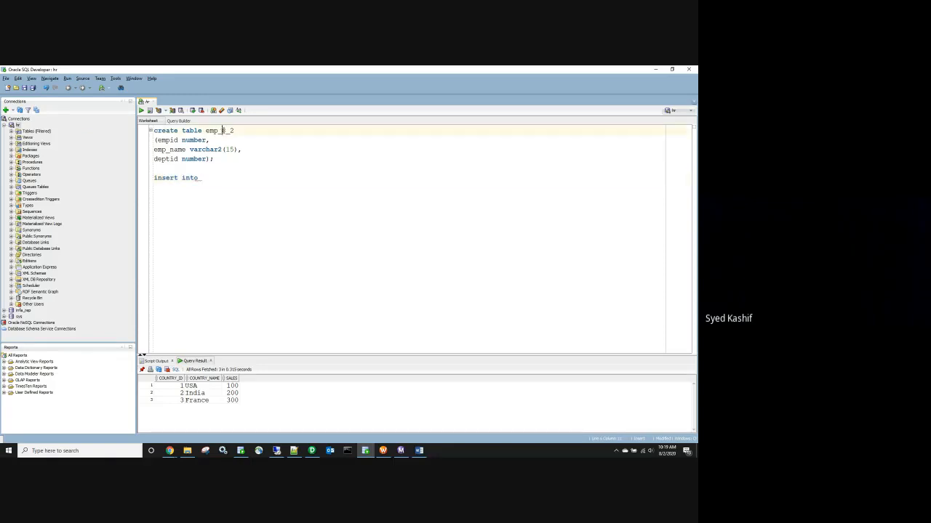
text( emp_8_2 ()
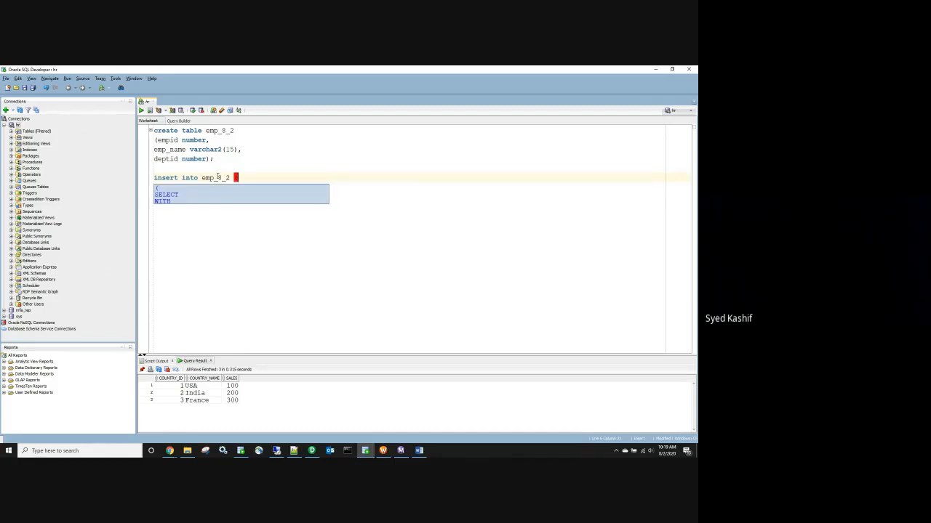
text(i)
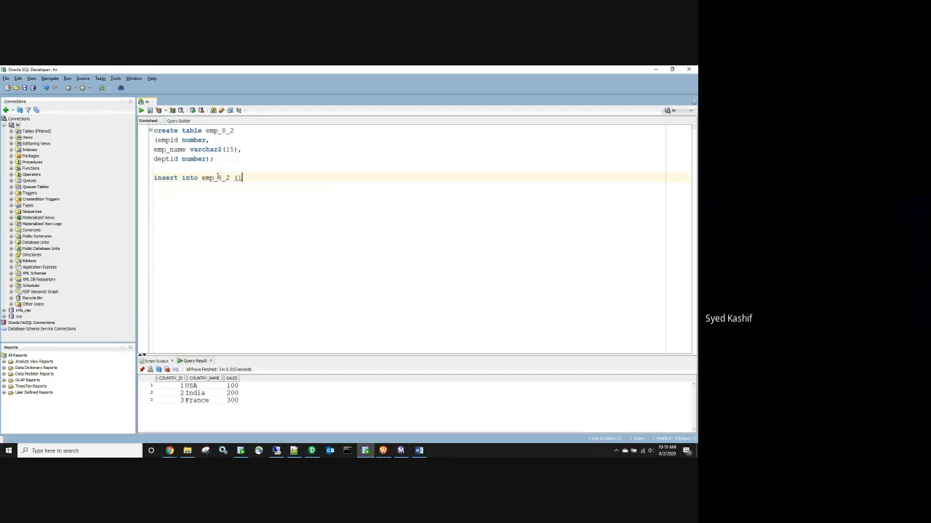
key(ctrl+a)
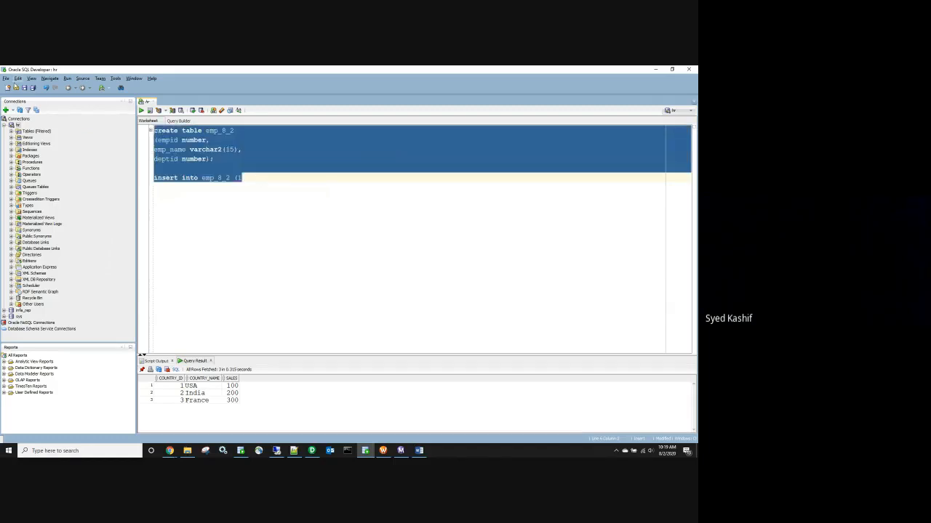
key(BackSpace)
Step: Start a create table statement for state_sales with the first column state_id number
text(create table)
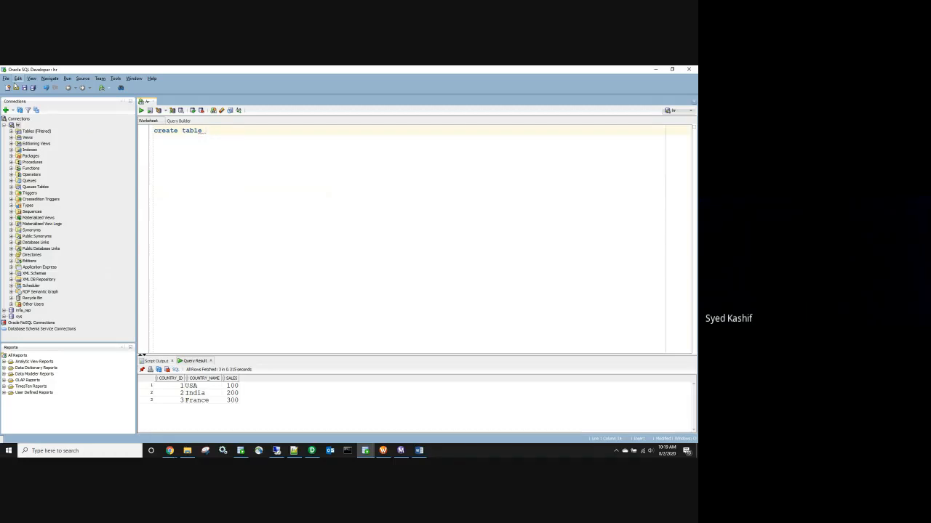
text( state_sales)
key(Return)
text(()
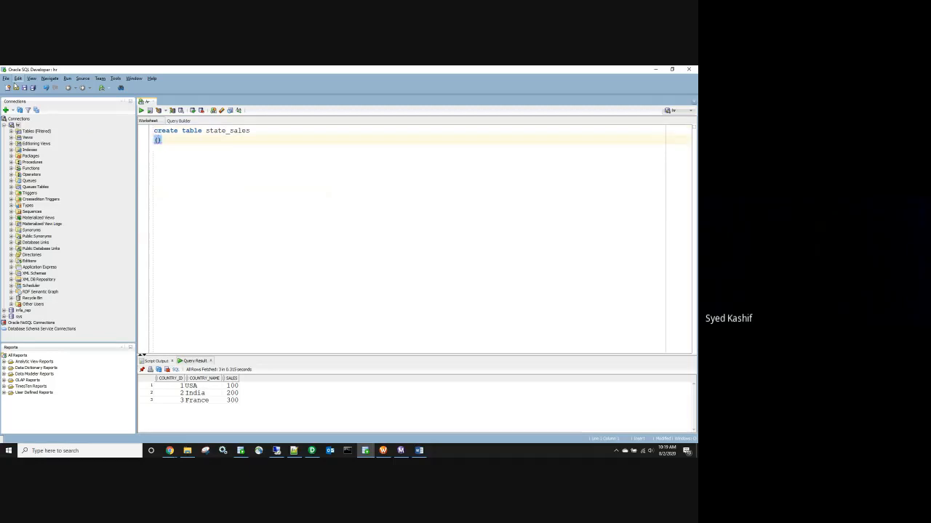
text(state)
text(_id )
text(numbe)
text(r)
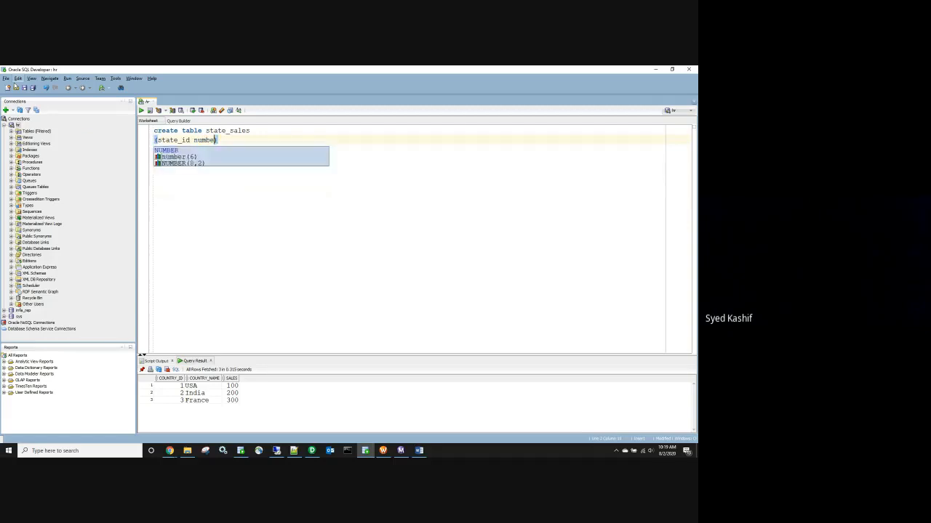
text(,)
Step: Add the columns state_name varchar2(15) and sales number to the state_sales definition and close the statement
key(Return)
text(statem)
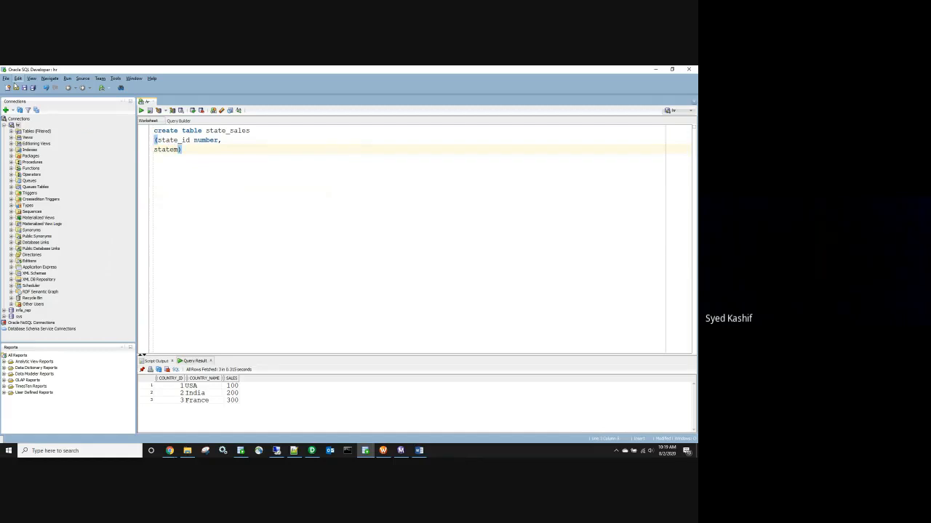
key(BackSpace)
text(_name varchar2(15),)
key(Return)
text(sale)
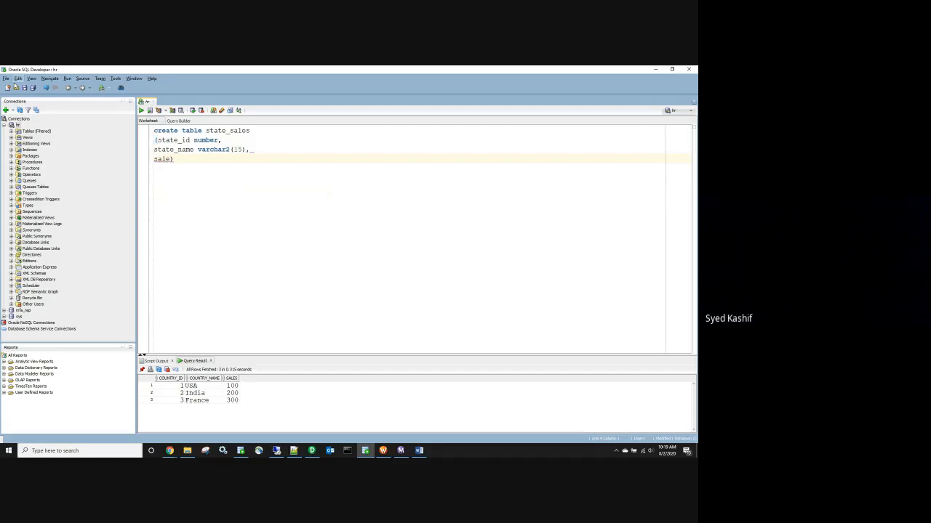
text(s)
key(BackSpace)
text(s number)
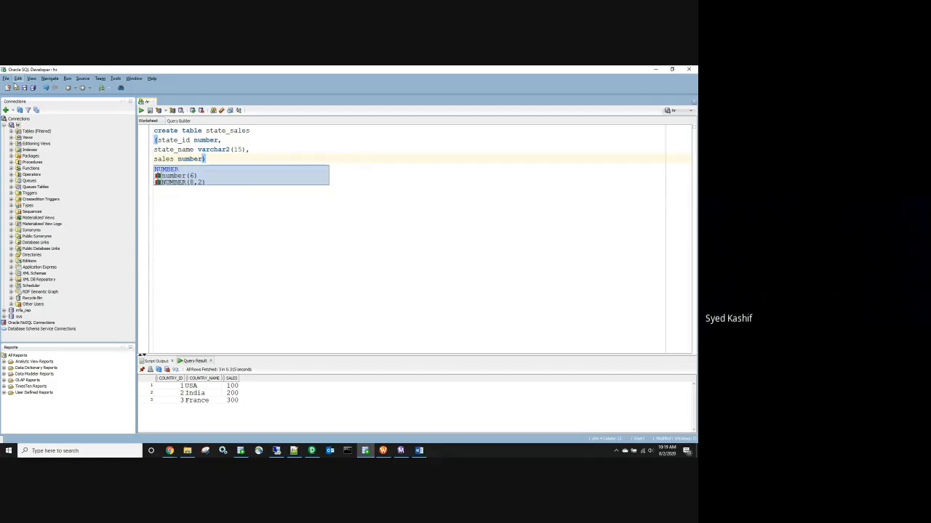
key(Escape)
key(End)
text(;)
Step: Write an insert into state_sales statement with the values (1,'CA',100) below the table definition
key(Return)
key(Return)
text(i)
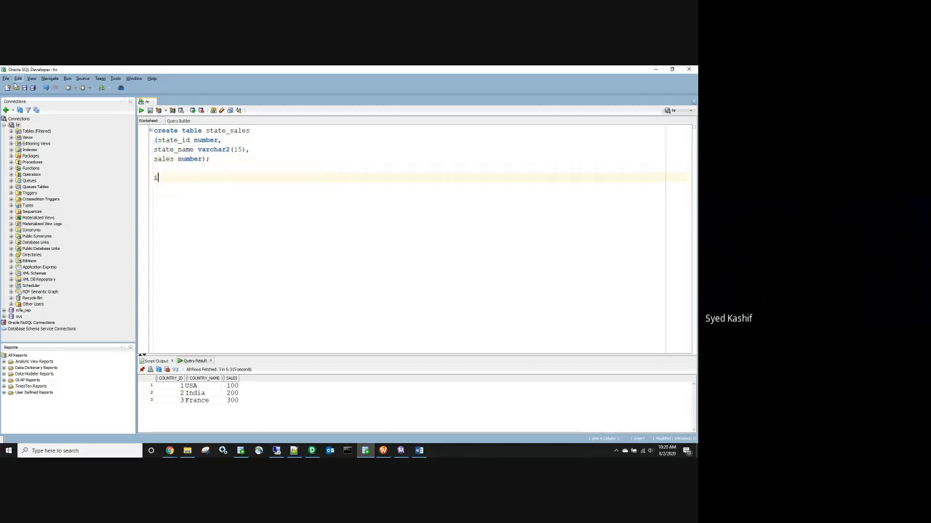
text(nsert into)
double_click(214, 131)
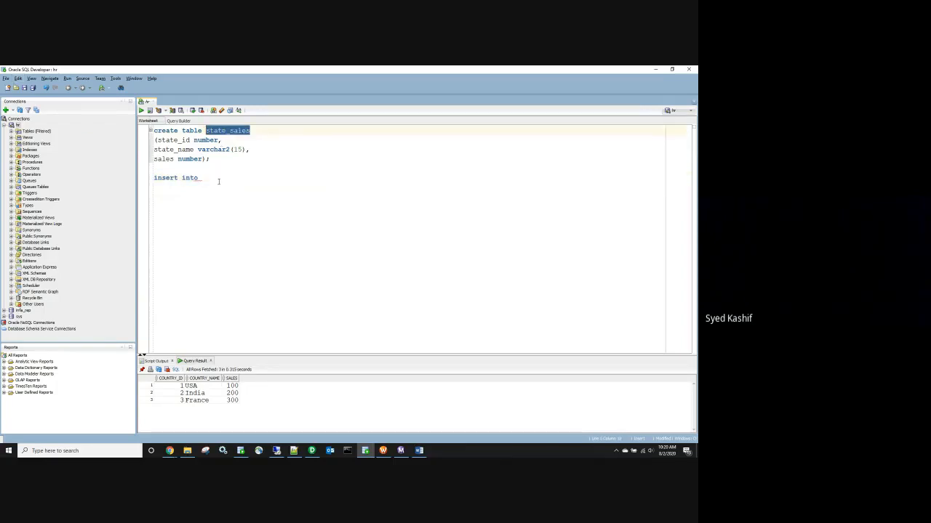
text(state_sales)
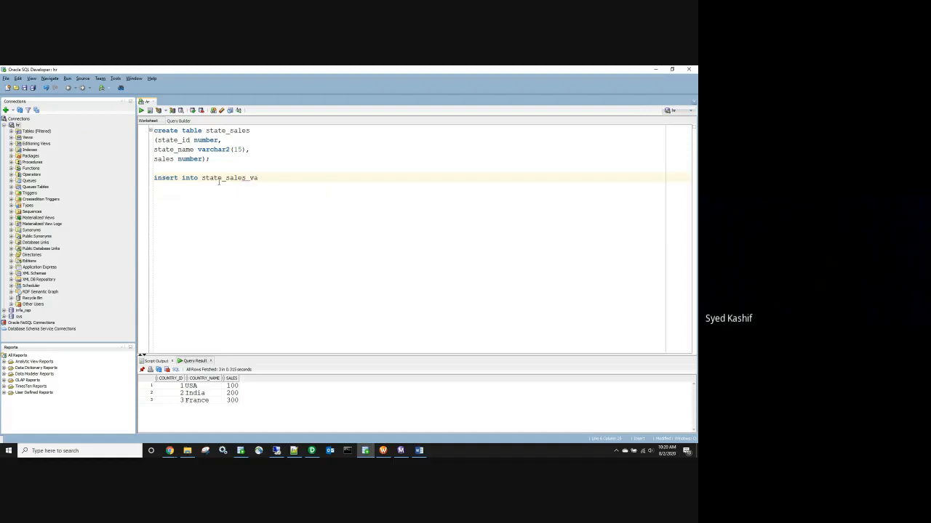
text(ue)
key(Right)
key(Right)
key(Insert)
text(21)
text(')
key(BackSpace)
key(BackSpace)
key(BackSpace)
key(BackSpace)
key(BackSpace)
text((1,'CA',100);)
Step: Duplicate the insert statement twice below the original and add a COMMIT after the copies
key(shift+Up)
key(ctrl+c)
key(Down)
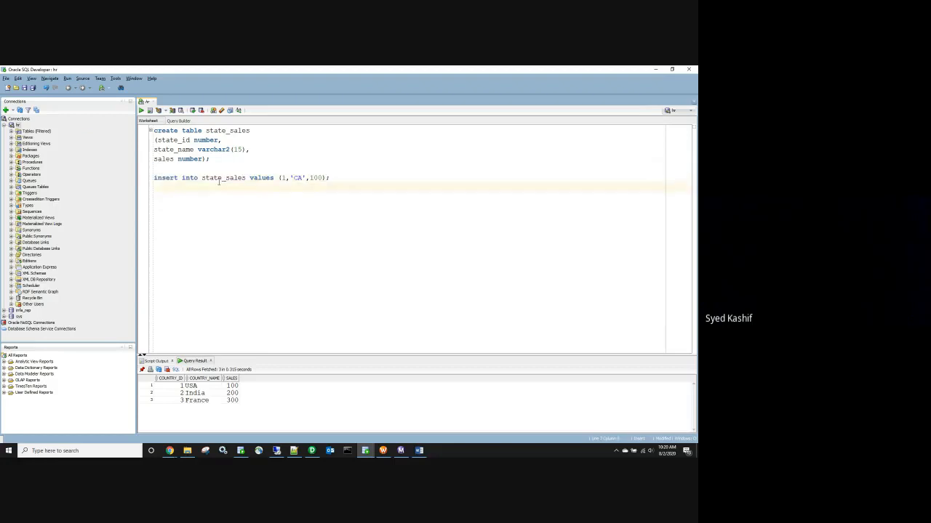
key(ctrl+v)
key(ctrl+v)
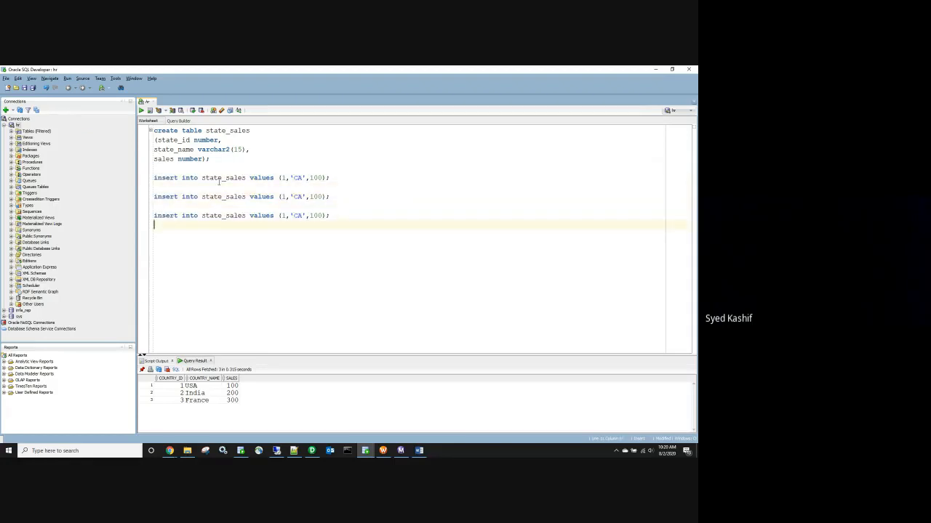
text(COMMIT)
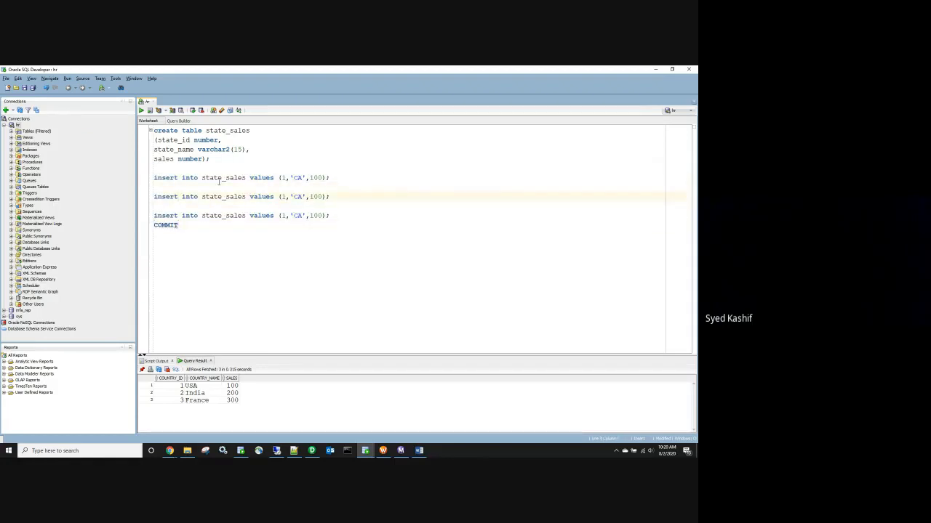
Step: Change the values of the second insert statement to (2,'NY',200)
text(2)
double_click(297, 196)
text(ny)
key(BackSpace)
key(BackSpace)
text(NY)
Step: Change the third insert statement's values to (3,'TX',300) and run the whole script
double_click(282, 215)
text(3)
double_click(299, 215)
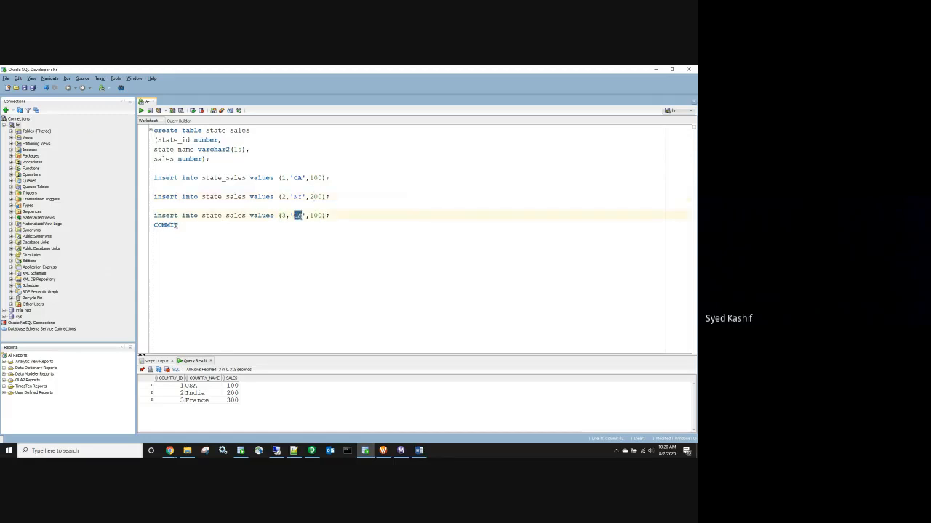
text(TX)
key(ctrl+a)
key(F5)
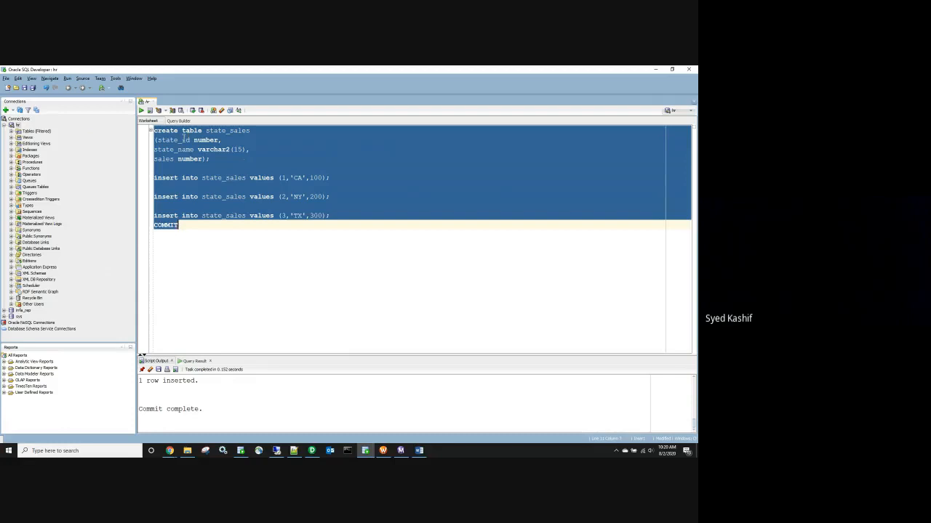
Step: Write SELECT * FROM state_sales below the COMMIT and run only that query
double_click(234, 133)
click(230, 233)
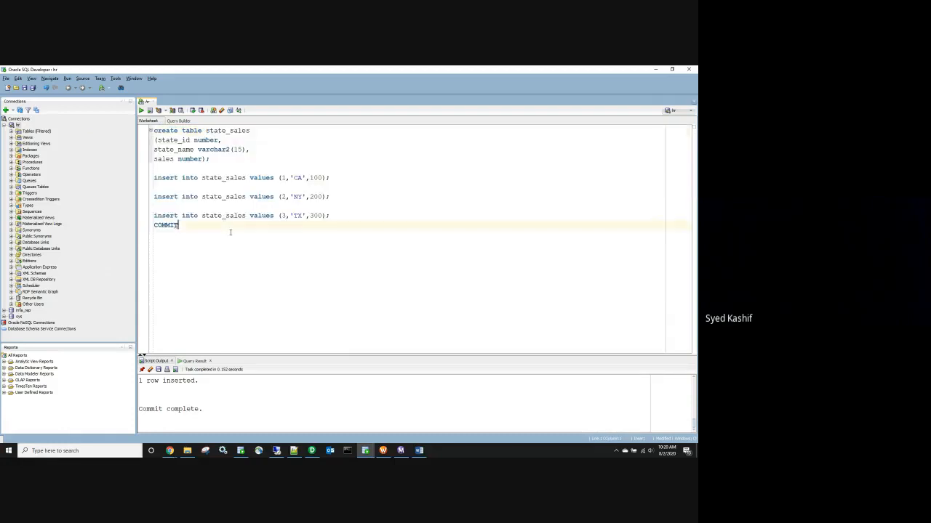
text(select)
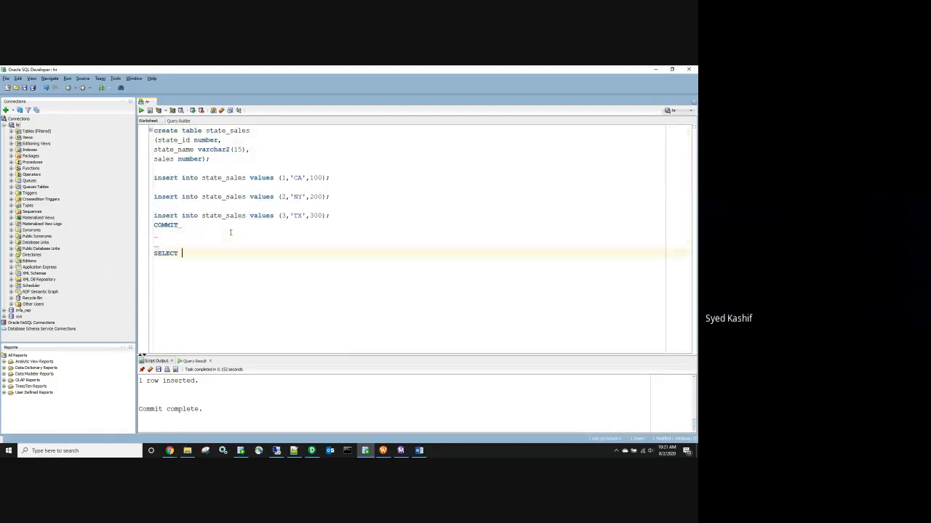
text(*)
key(Return)
text(FROM state_sales)
key(shift+Up)
key(shift+Home)
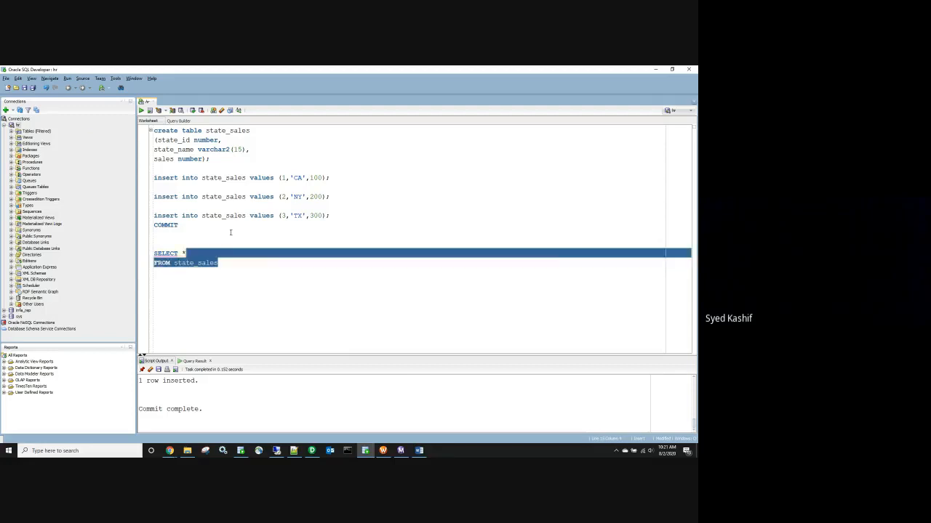
key(shift+Up)
key(ctrl+Return)
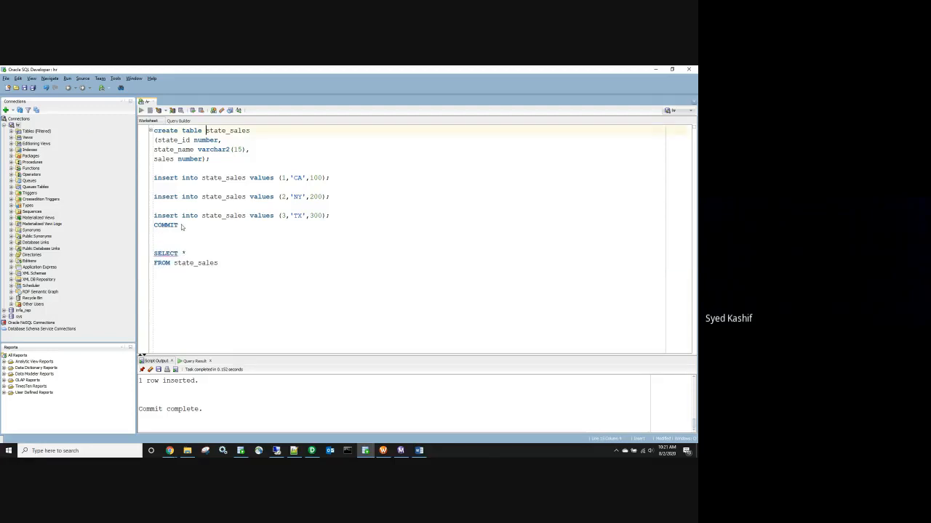
Step: Run the COMMIT statement on its own and rerun the state_sales query
drag(182, 231, 149, 226)
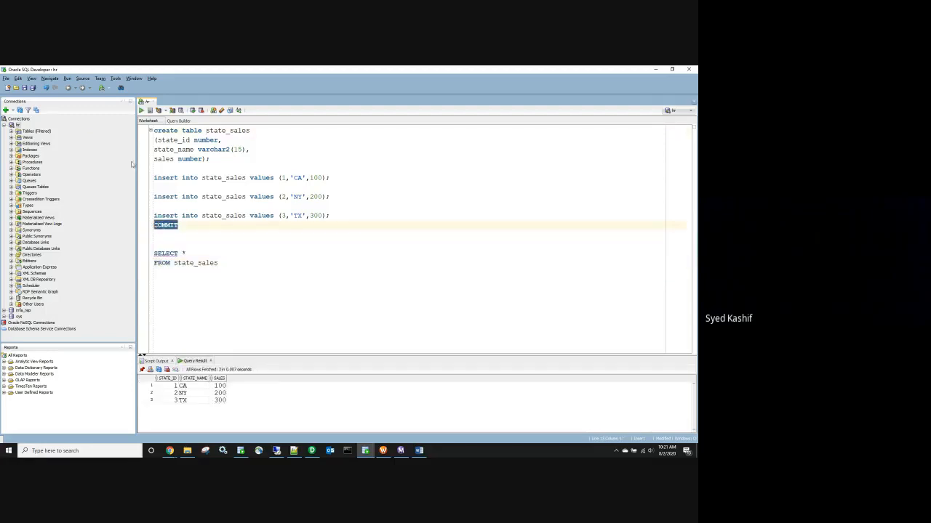
key(ctrl+Return)
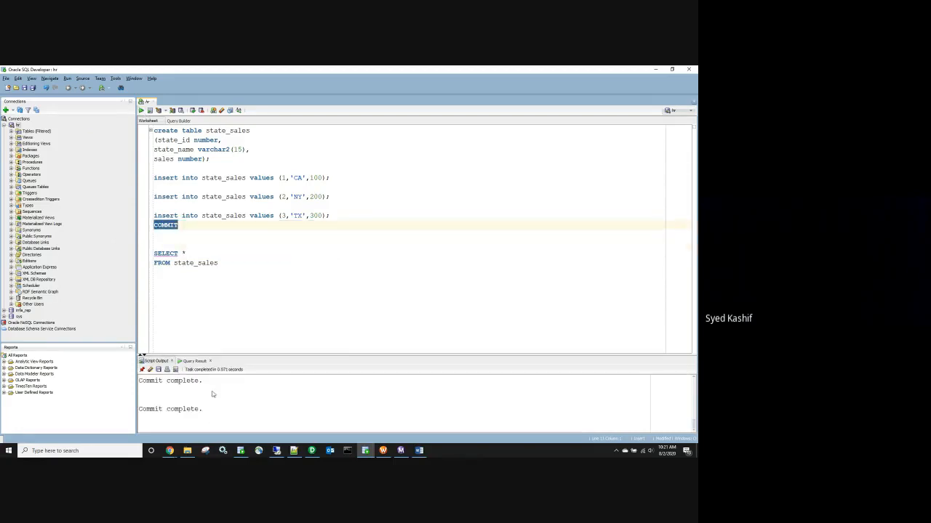
drag(230, 272, 133, 251)
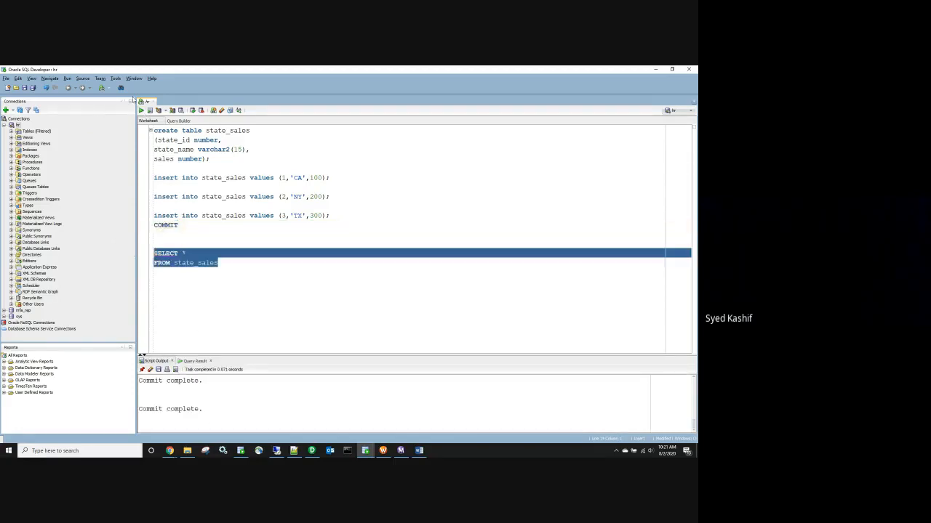
click(141, 111)
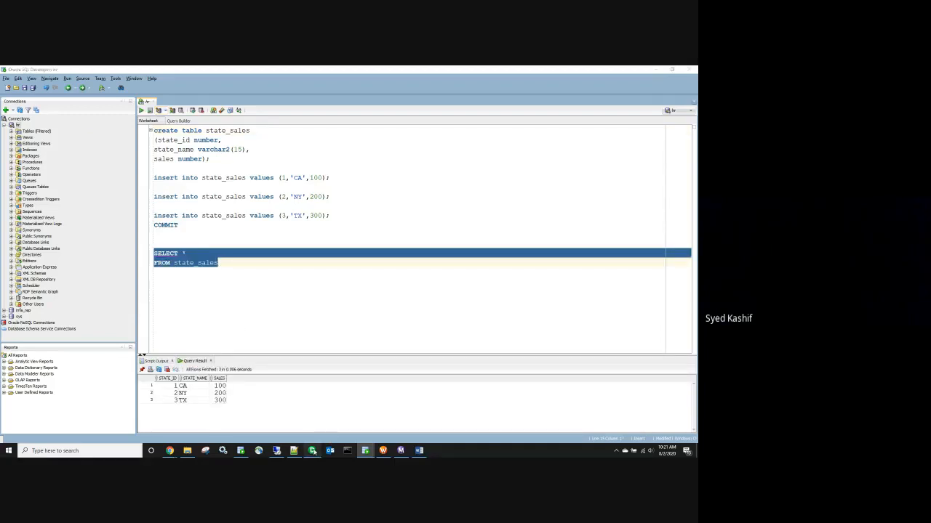
Step: Switch to Informatica PowerCenter Designer and clear the Source Analyzer and Target Designer workspaces
click(312, 450)
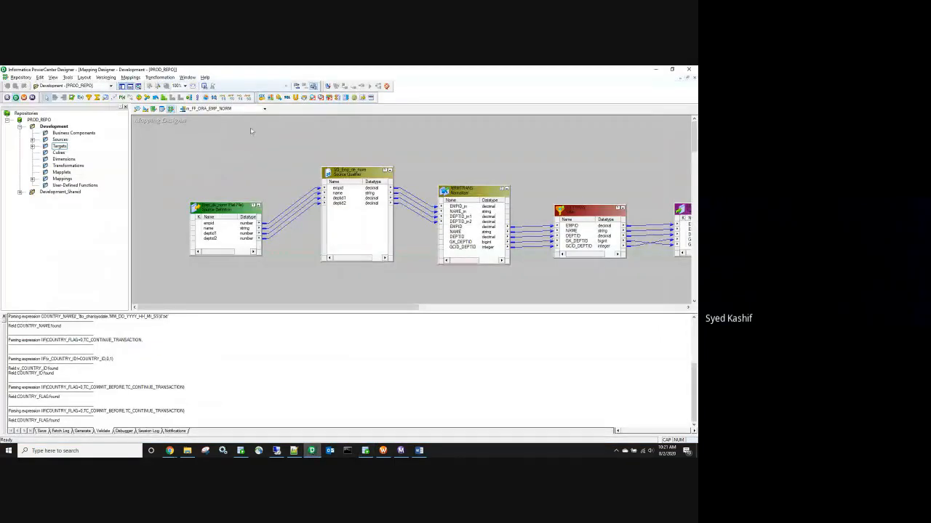
click(137, 109)
right_click(303, 183)
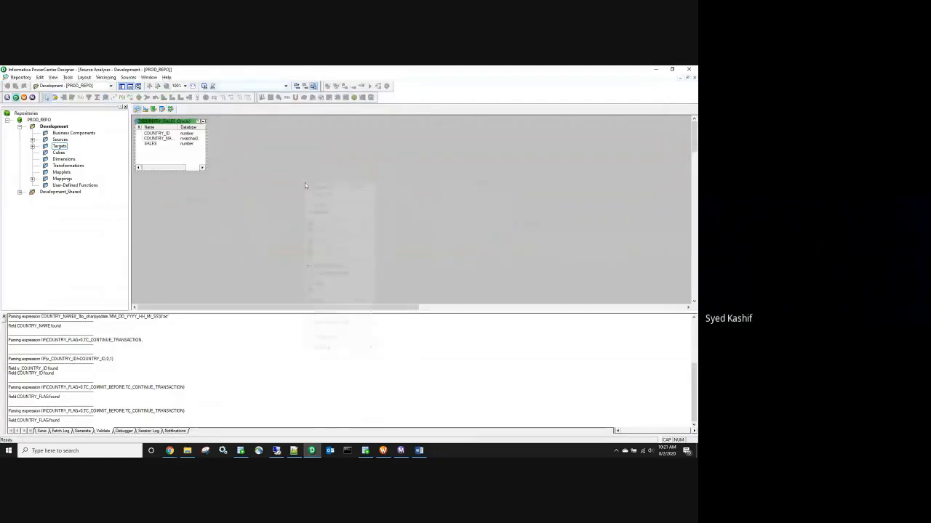
click(321, 195)
click(145, 109)
right_click(353, 183)
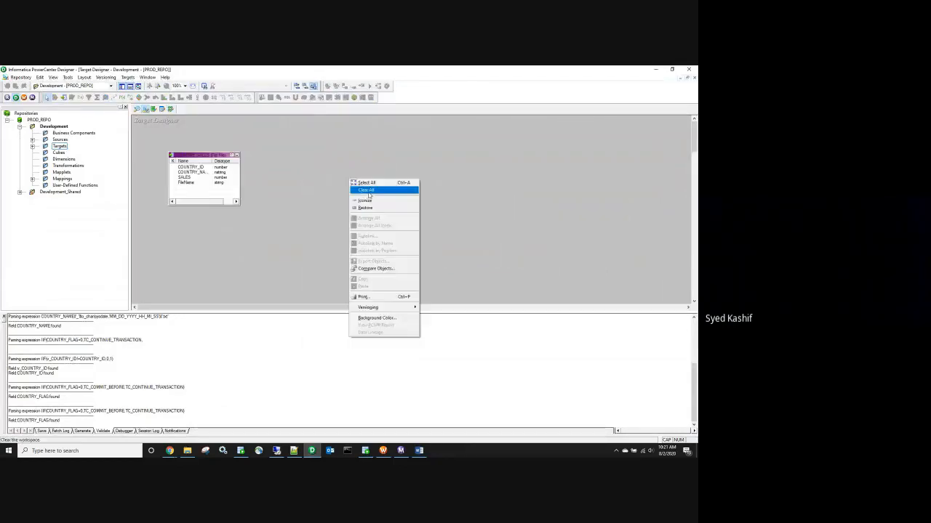
click(378, 191)
Step: In the Source Analyzer, start a database import, connect to the XE data source as HR, and list the tables matching SALES
click(137, 109)
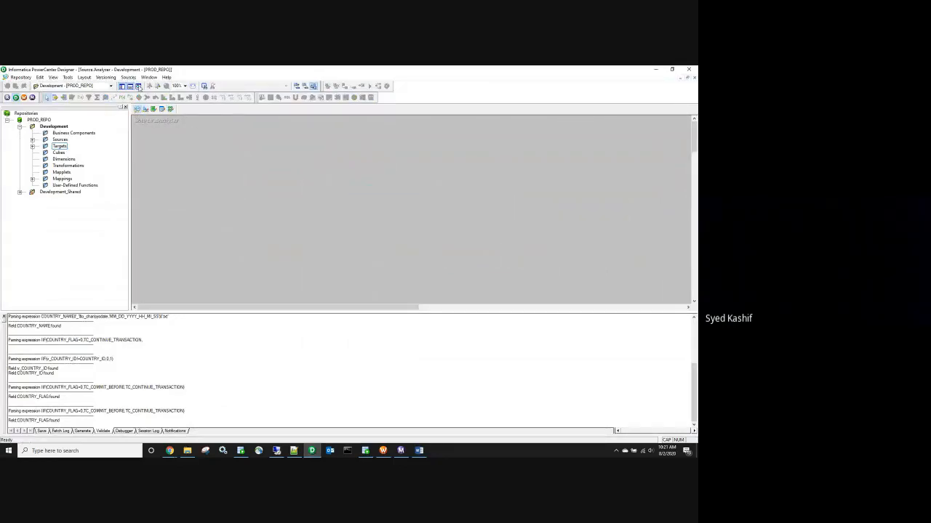
click(146, 78)
click(153, 85)
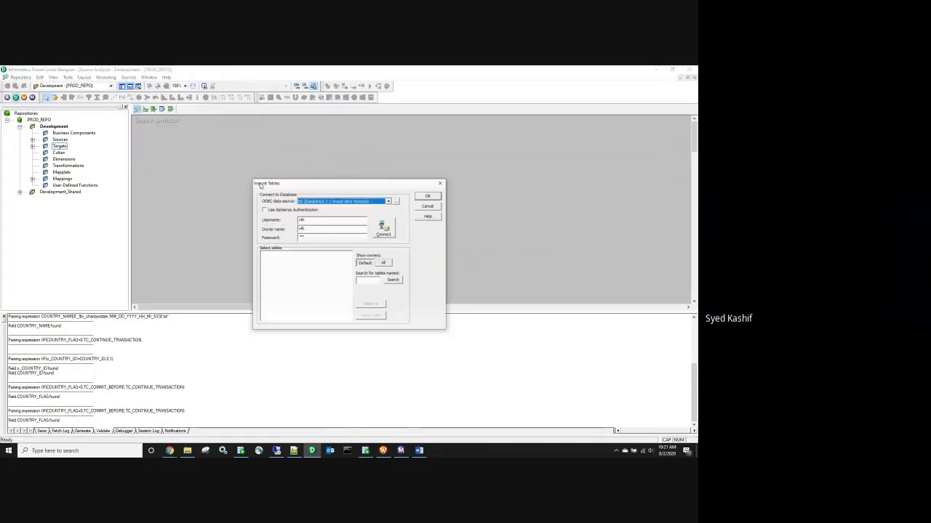
text(SALES)
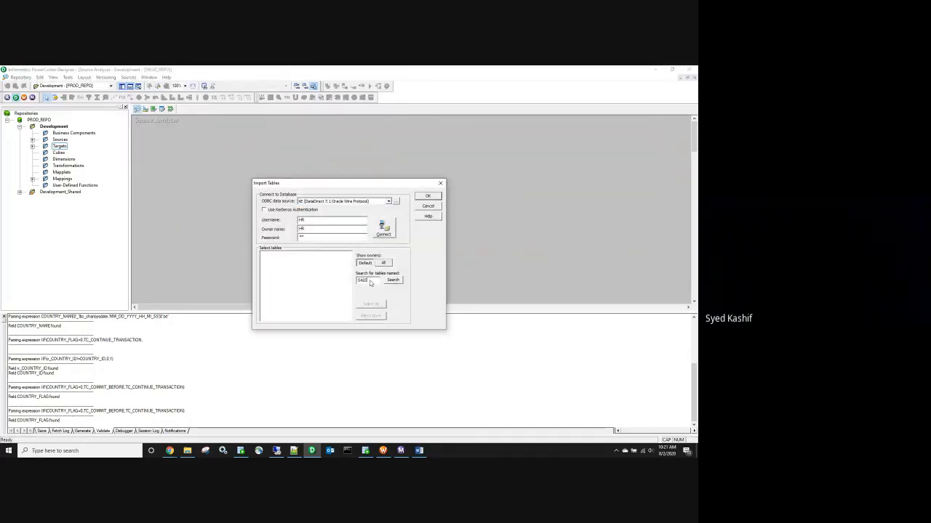
click(383, 228)
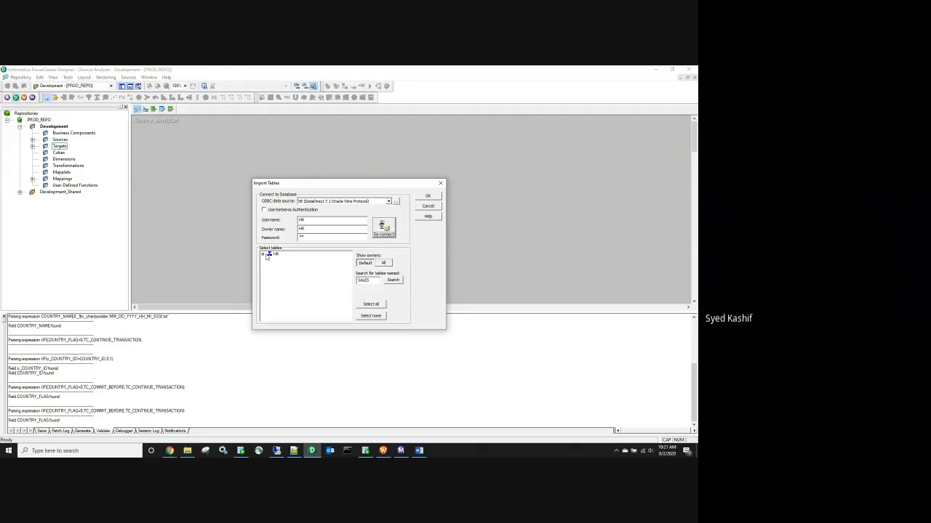
double_click(266, 256)
click(270, 259)
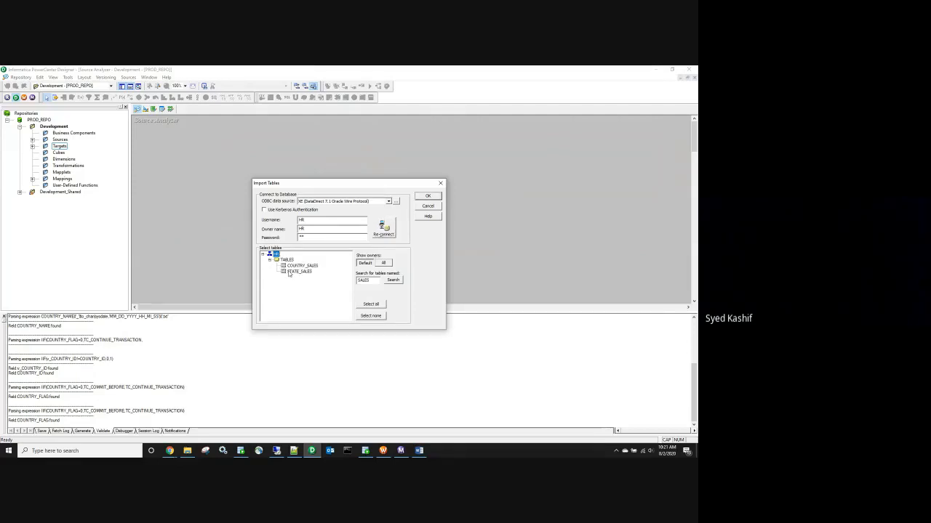
Step: Import and save the STATE_SALES source definition, and switch to the Target Designer
click(288, 272)
click(428, 196)
key(ctrl+s)
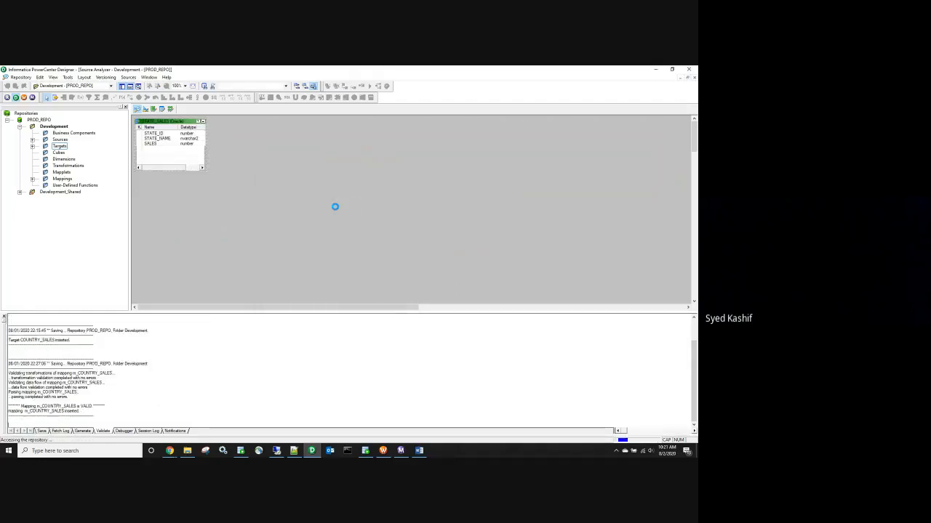
click(145, 109)
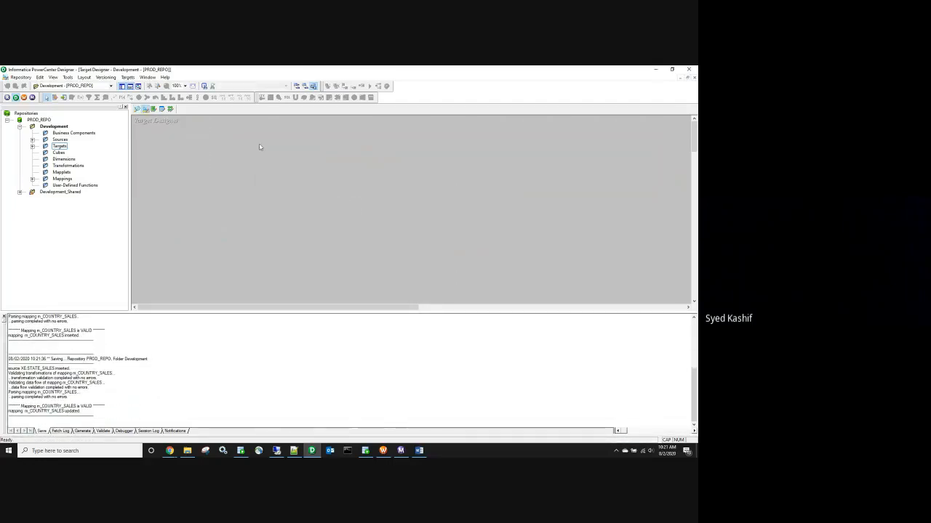
click(127, 77)
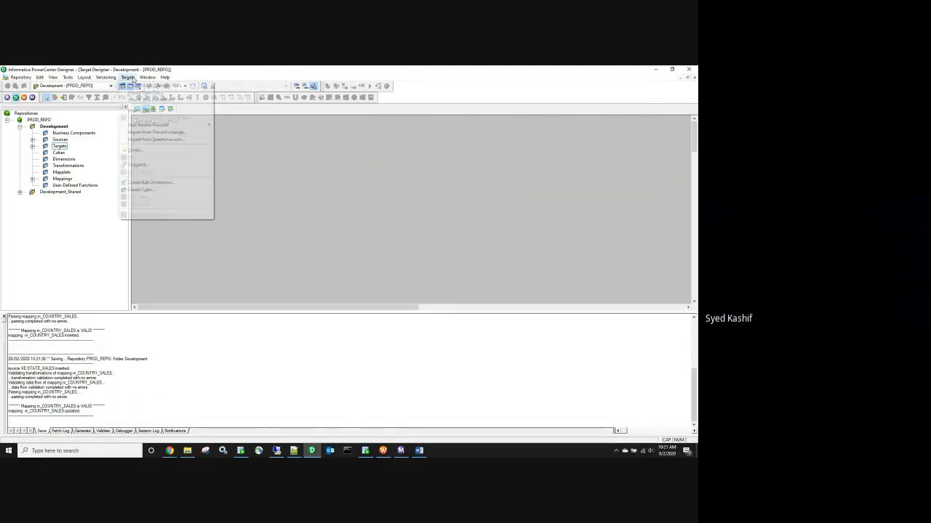
click(145, 93)
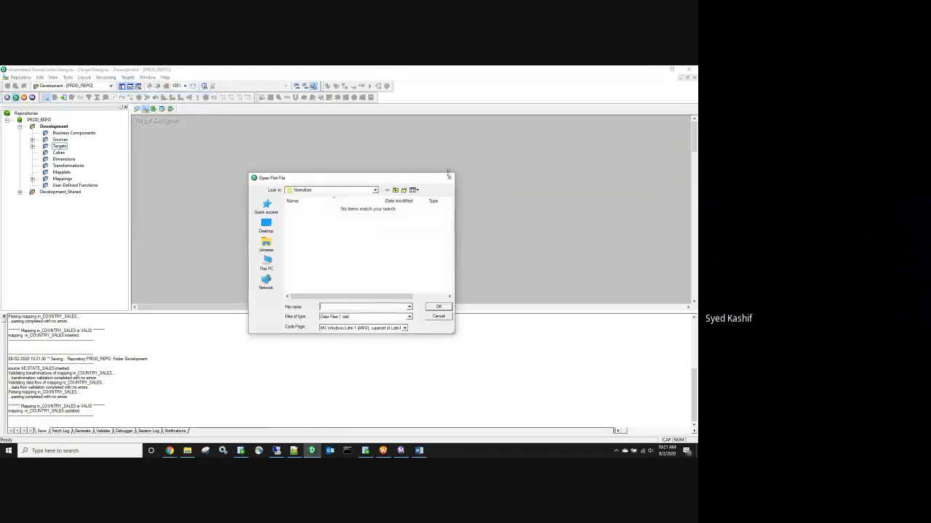
click(449, 176)
Step: Create a STATE_SALES target from the XE source definition and set its database type to Flat File
click(32, 139)
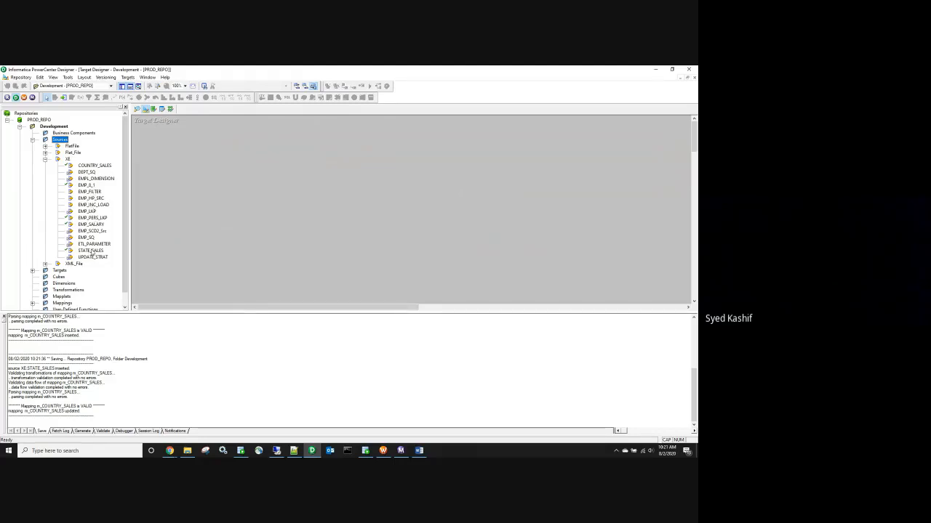
drag(91, 252, 235, 206)
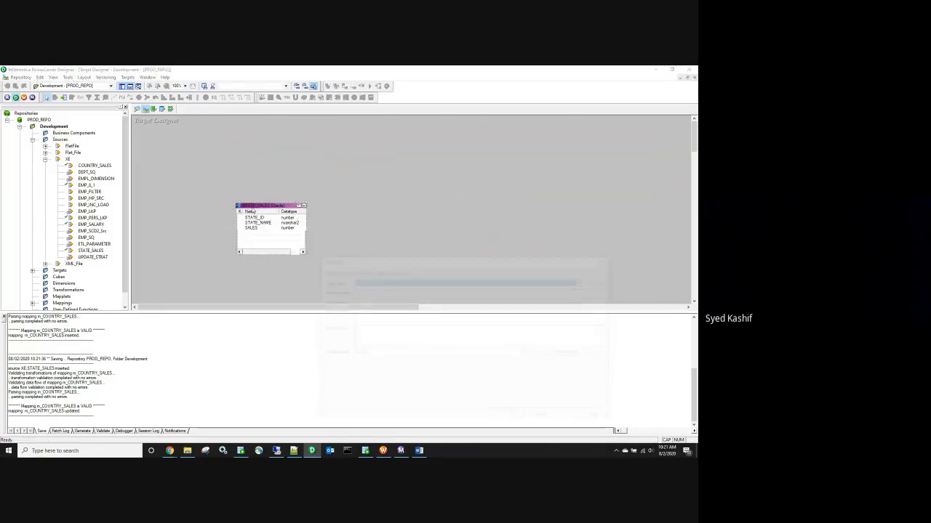
click(369, 354)
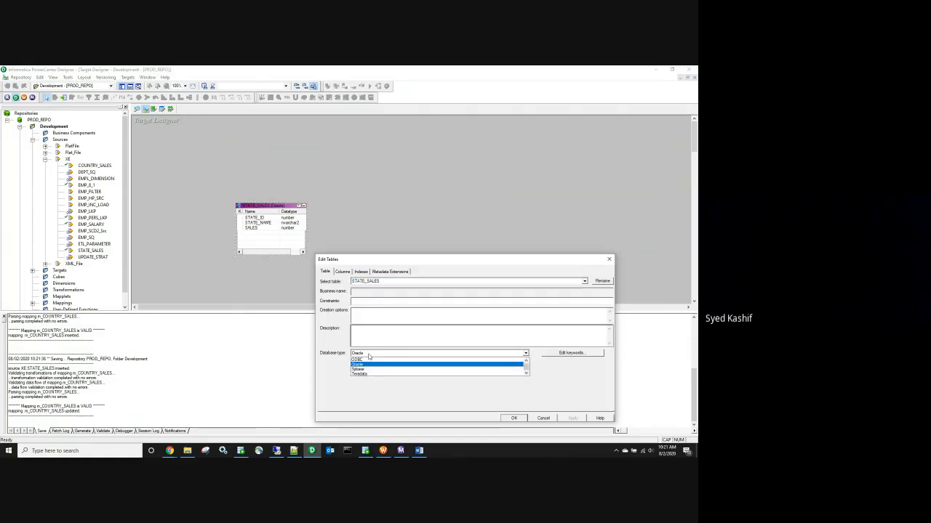
key(f)
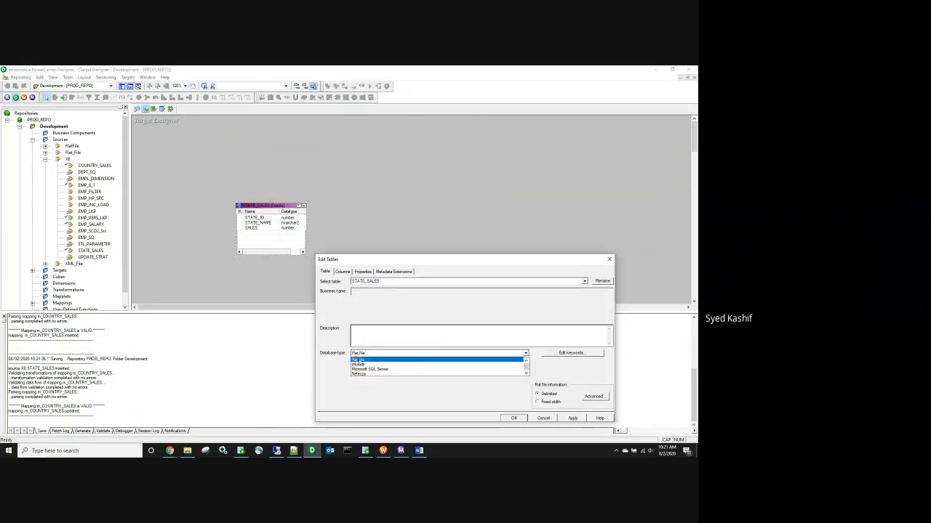
click(359, 360)
click(573, 418)
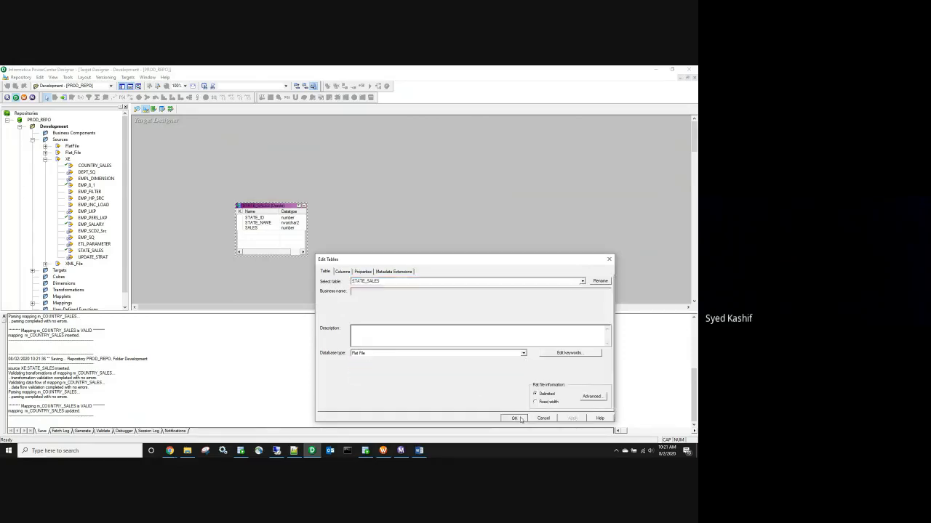
click(514, 418)
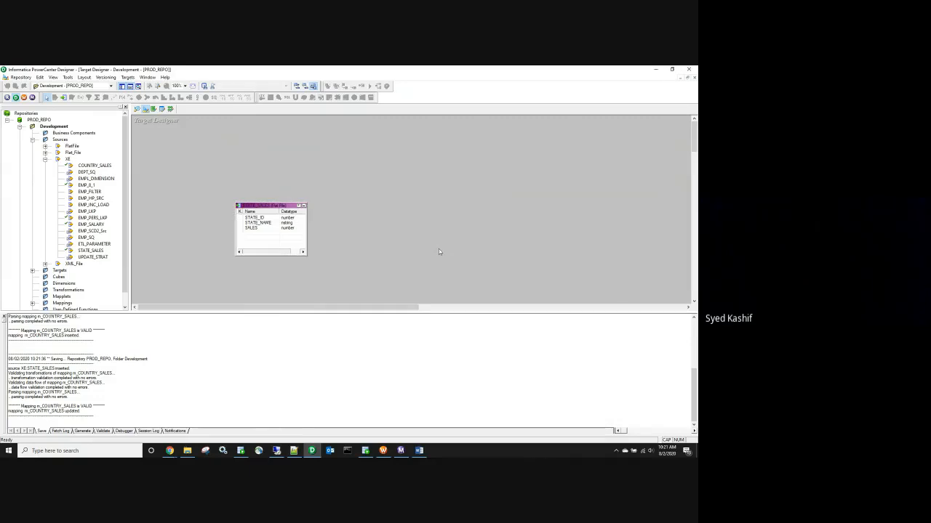
Step: In the Mapping Designer, create a new mapping named m_STATE_SALES and save it
click(172, 109)
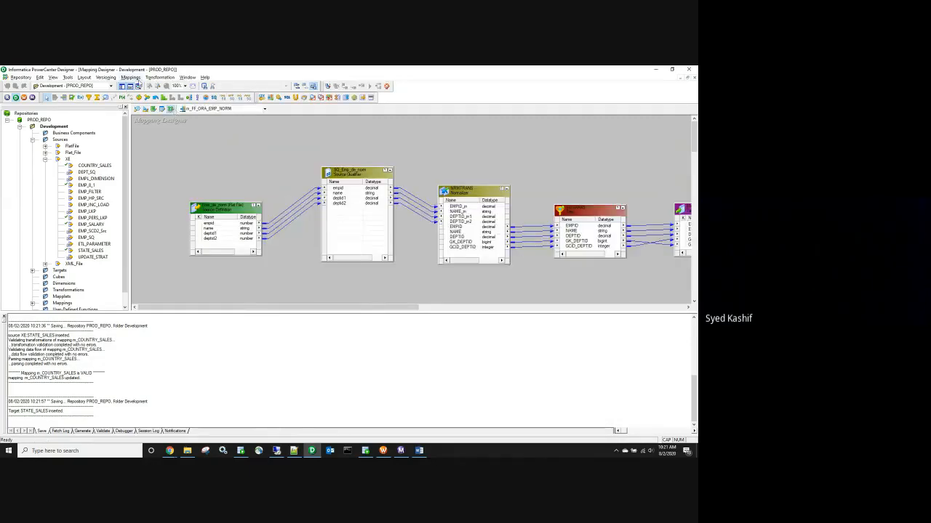
click(130, 78)
click(140, 87)
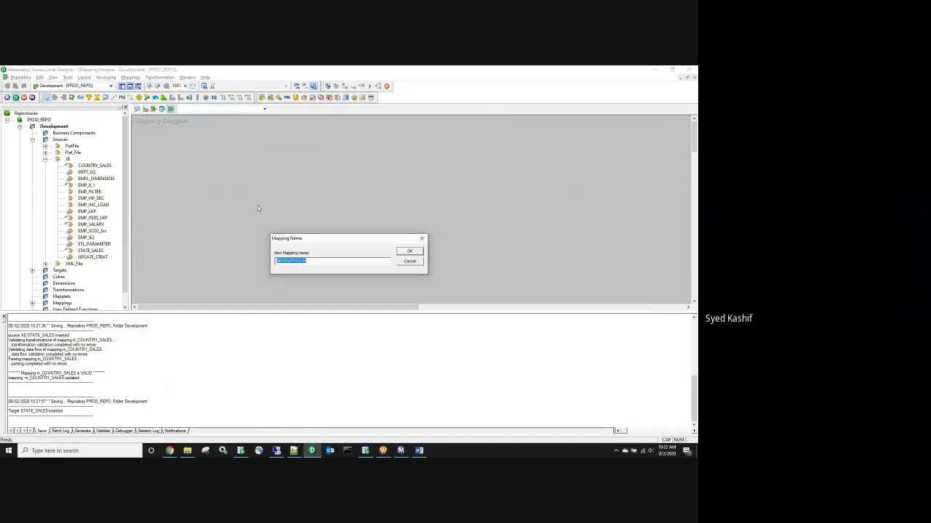
text(m_STATE_SALES)
click(409, 251)
key(ctrl+s)
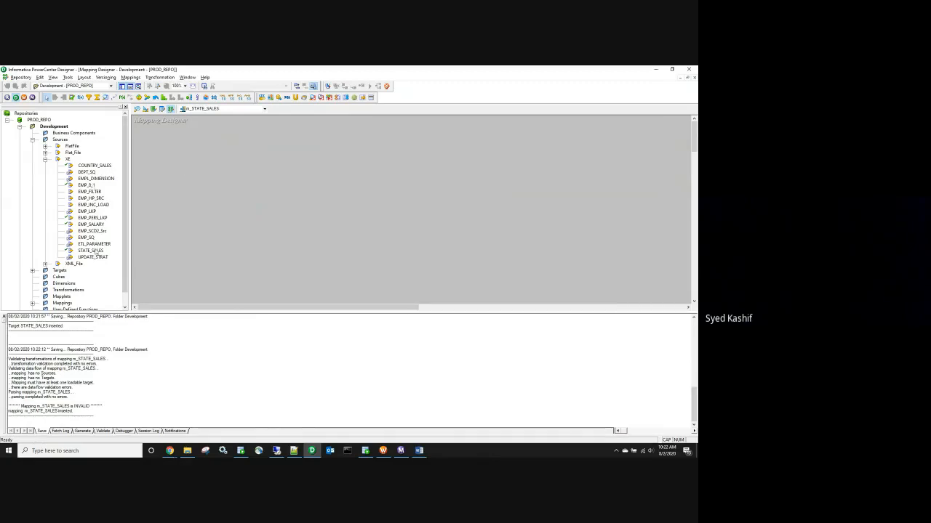
Step: Add the STATE_SALES source and the STATE_SALES flat file target to the mapping
drag(93, 251, 246, 162)
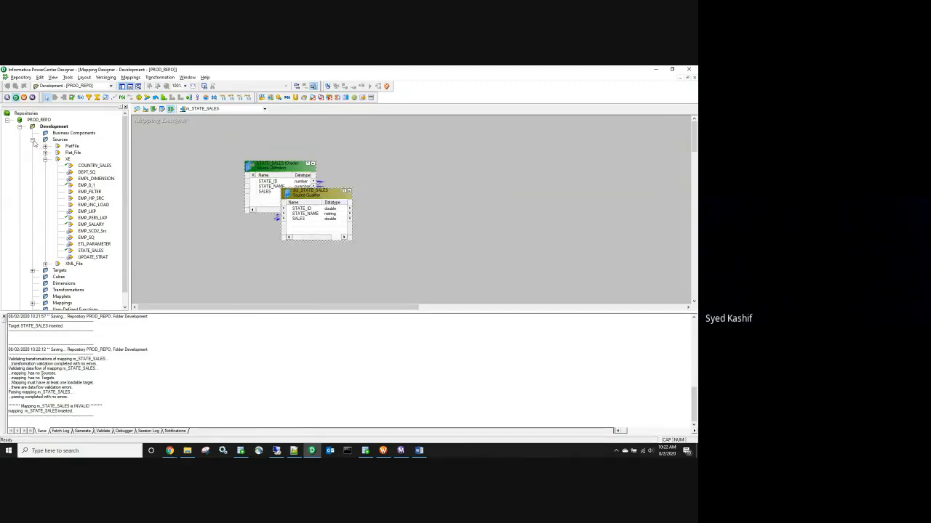
click(33, 140)
click(33, 146)
click(79, 180)
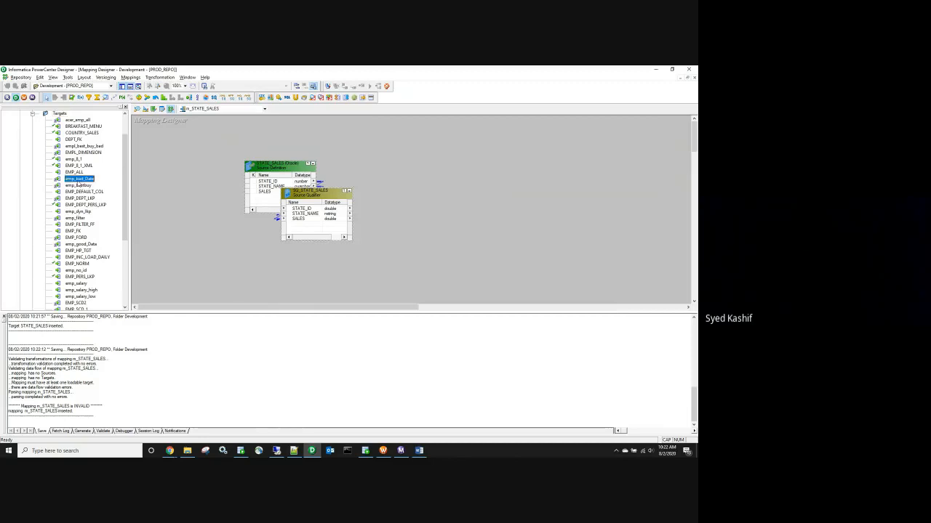
key(s)
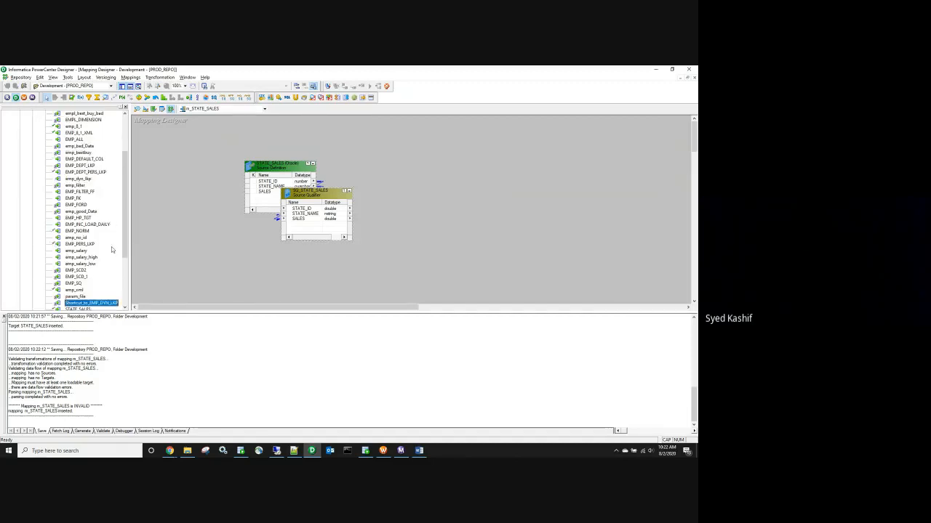
scroll(85, 234, down, 2)
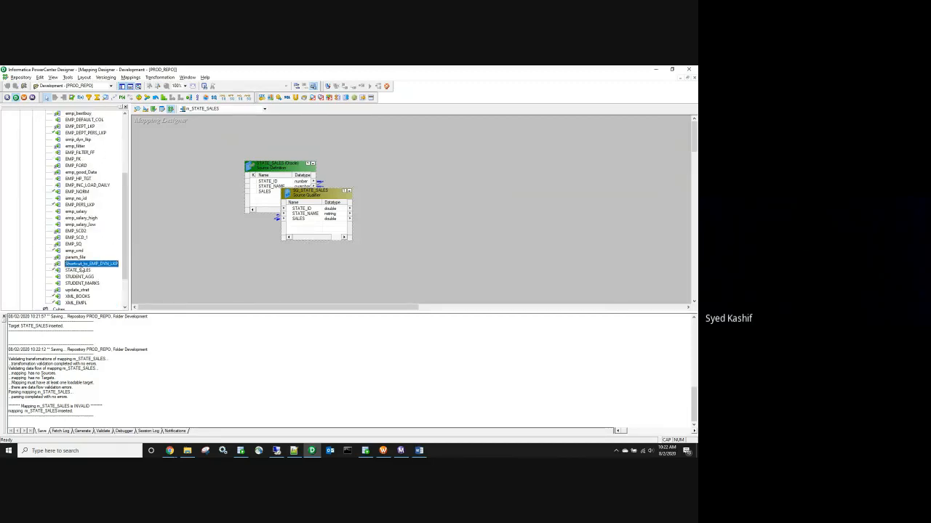
drag(82, 270, 459, 196)
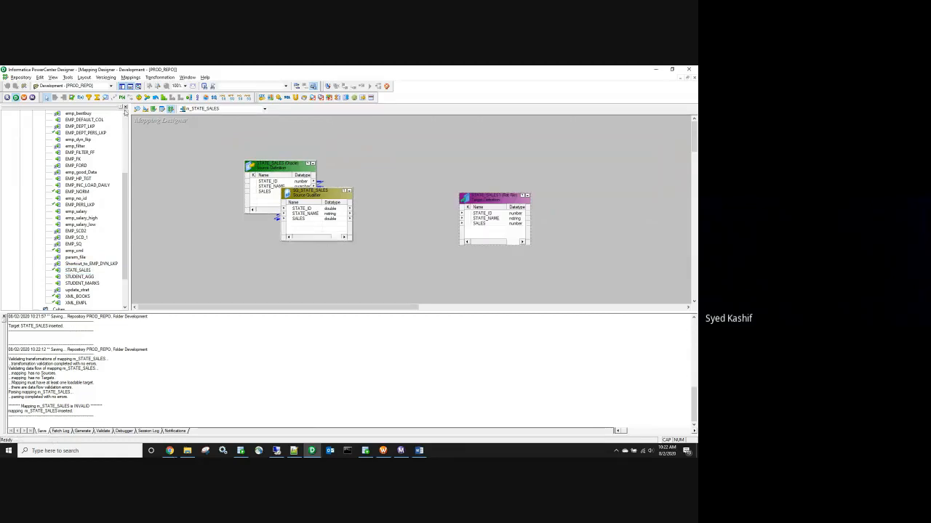
Step: Hide the repository navigator, link all SQ_STATE_SALES ports to the matching target ports, and save the mapping
click(125, 108)
right_click(174, 208)
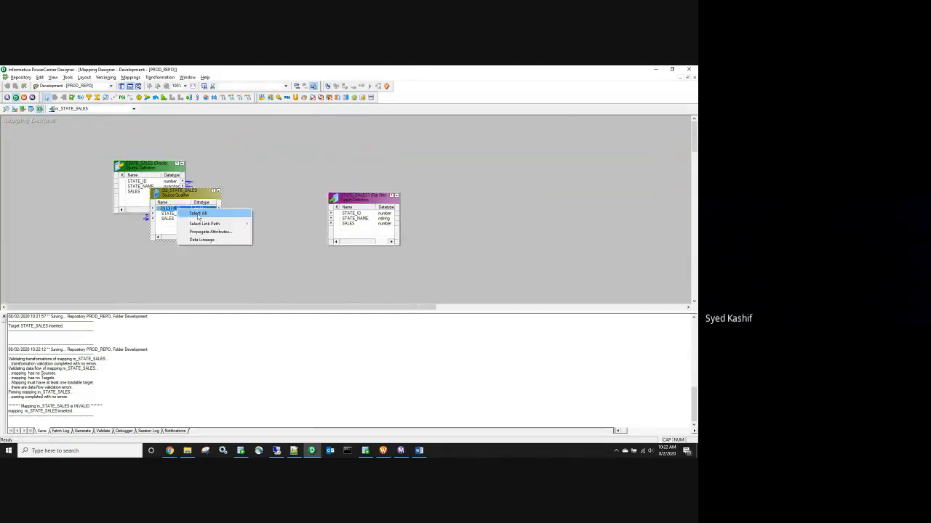
click(192, 214)
drag(175, 212, 344, 218)
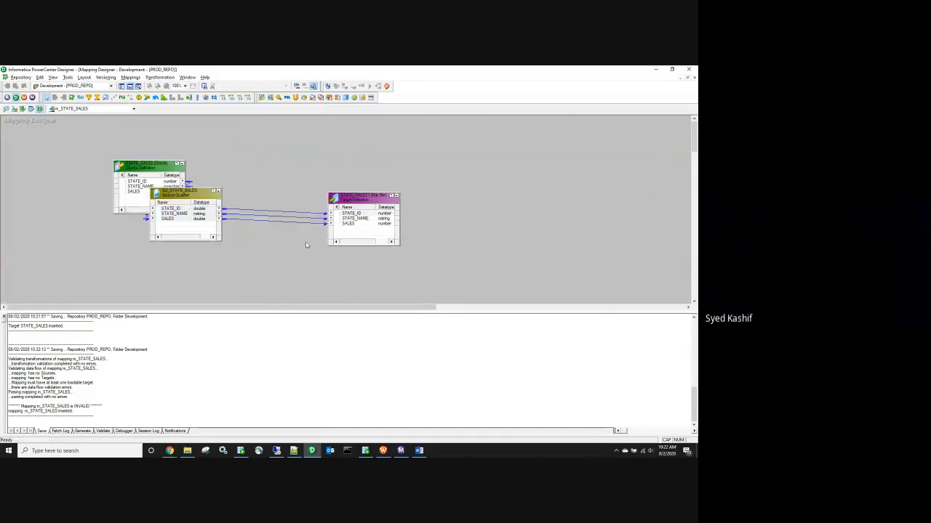
key(ctrl+s)
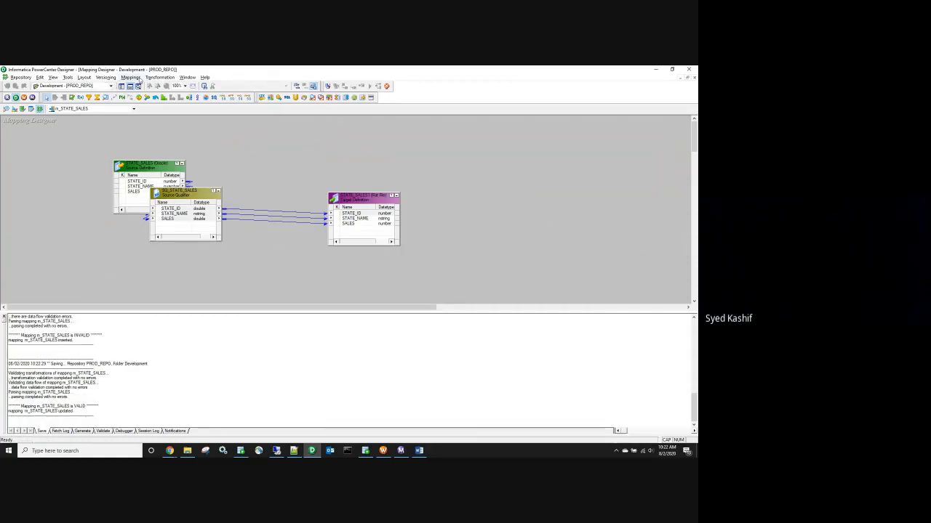
click(131, 77)
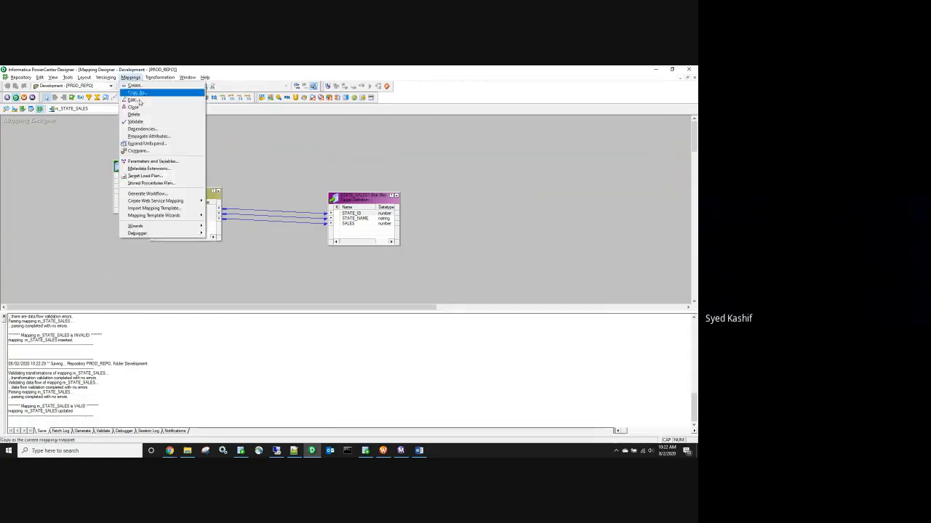
click(161, 162)
click(433, 192)
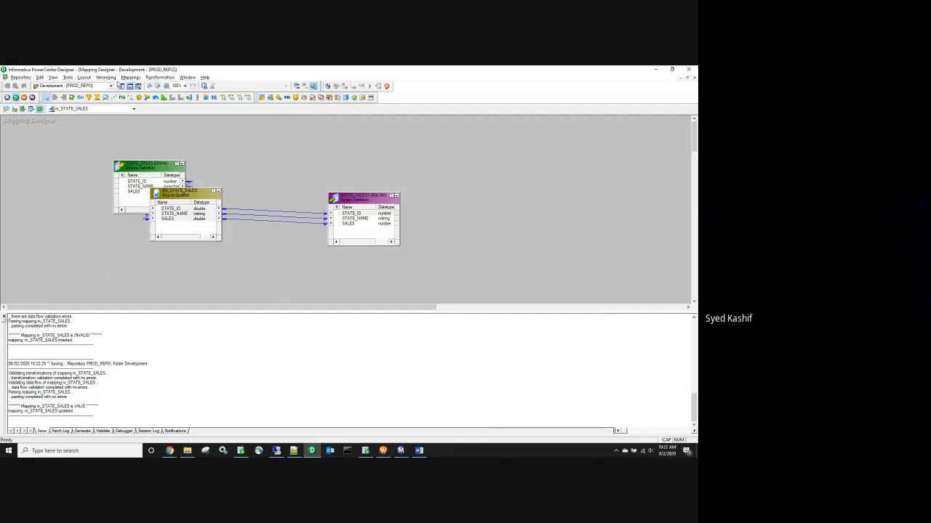
Step: Generate a workflow named wf_STATE_SALES from the mapping, keeping the INTG_SVCS integration service and default session and connection settings
click(131, 77)
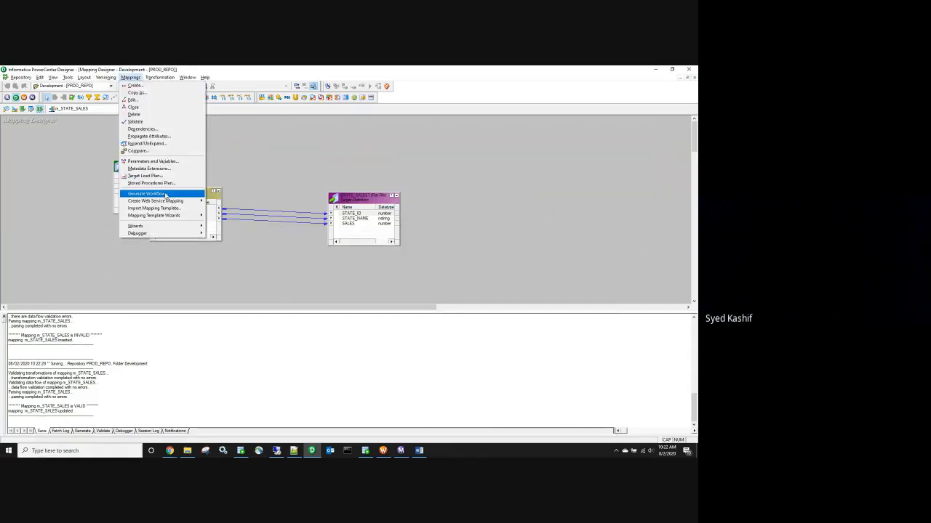
click(165, 195)
click(406, 351)
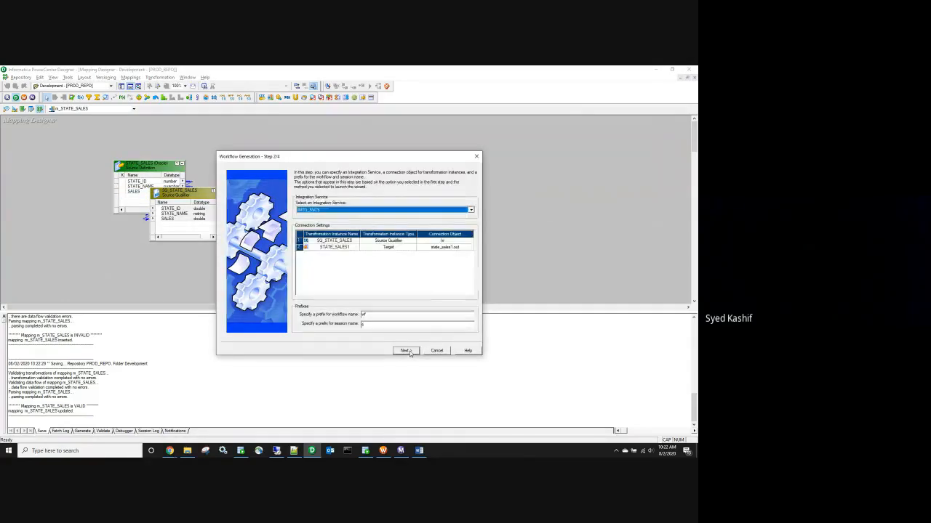
click(406, 351)
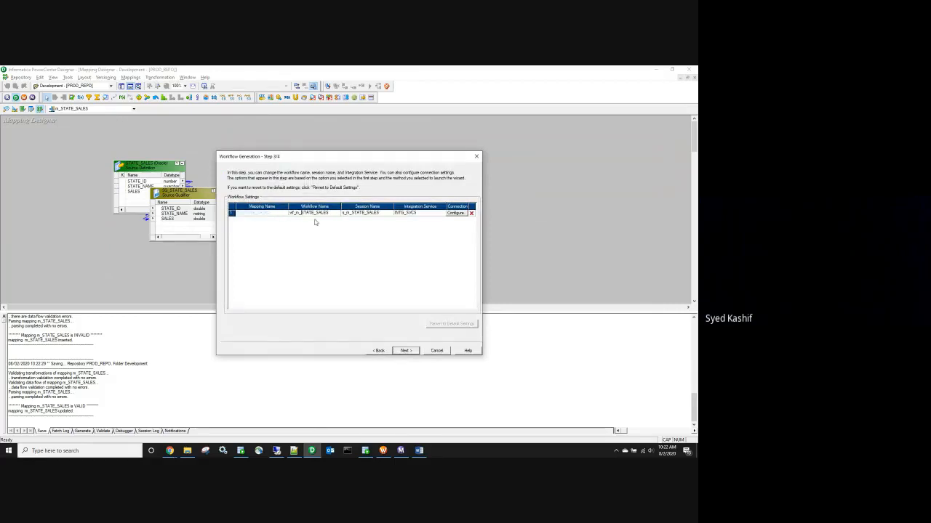
key(BackSpace)
key(BackSpace)
click(405, 351)
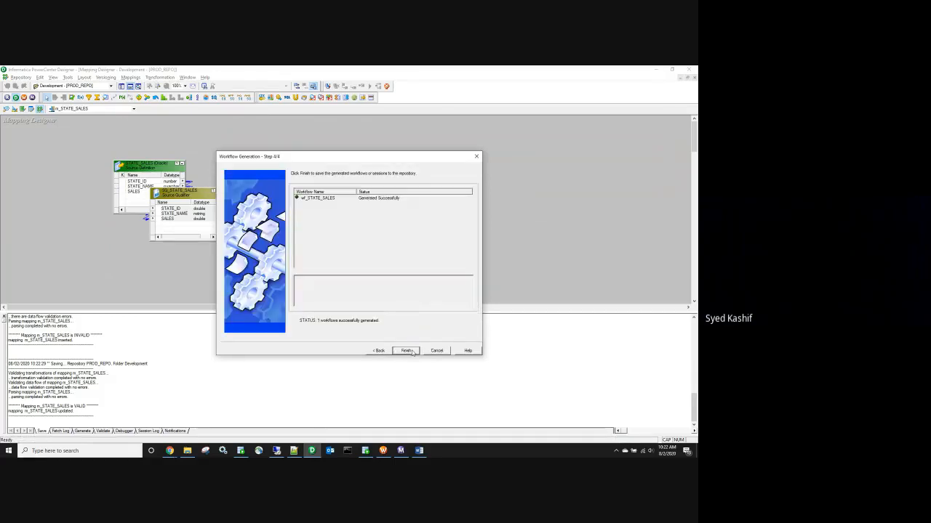
click(412, 351)
Step: Switch to Informatica PowerCenter Workflow Manager, then disconnect and reopen the Development folder
click(383, 451)
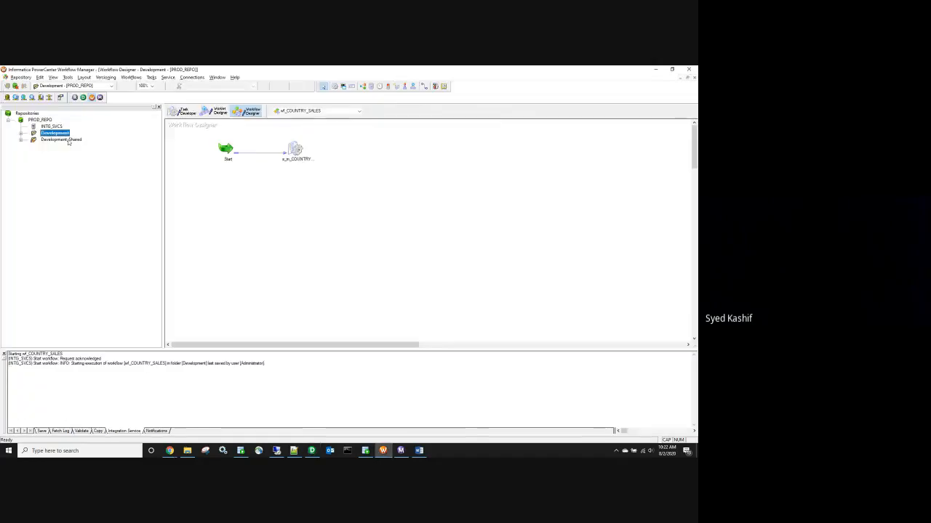
right_click(61, 133)
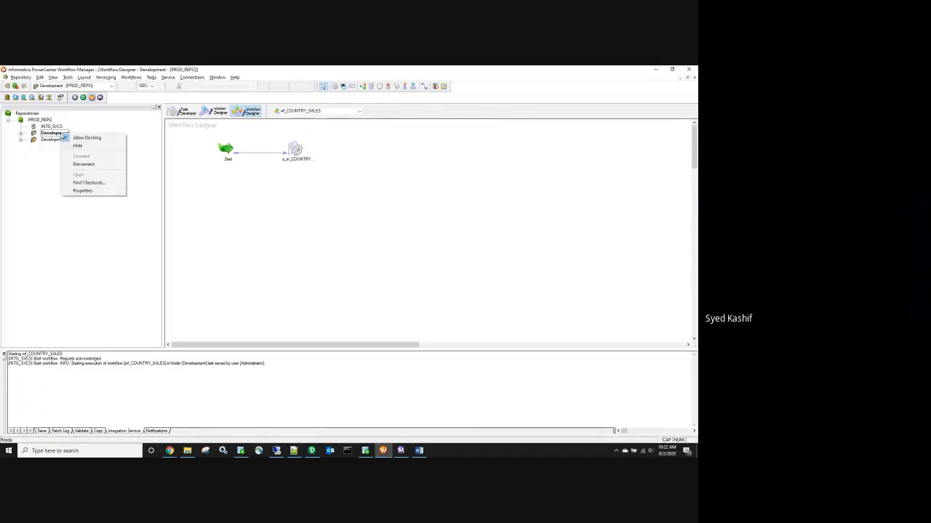
click(81, 165)
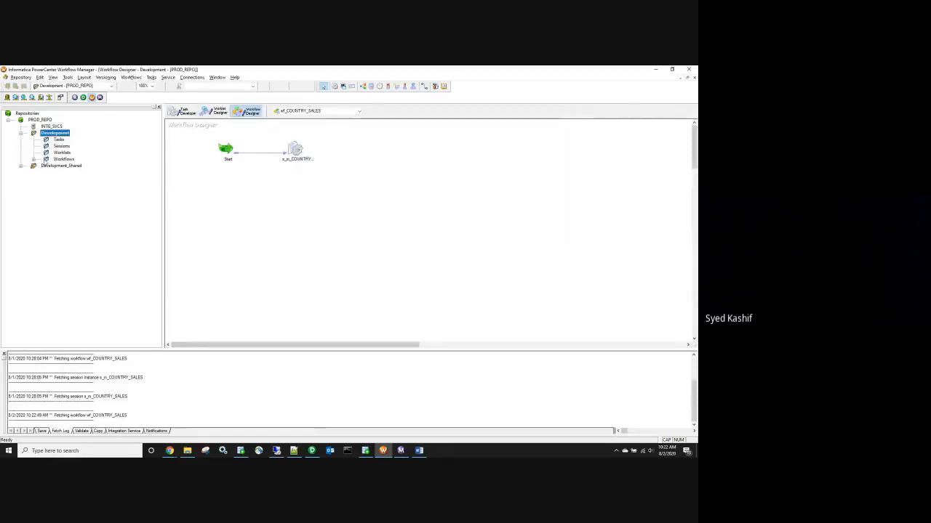
Step: Open the wf_STATE_SALES workflow from the Development folder in the Workflow Designer
click(33, 159)
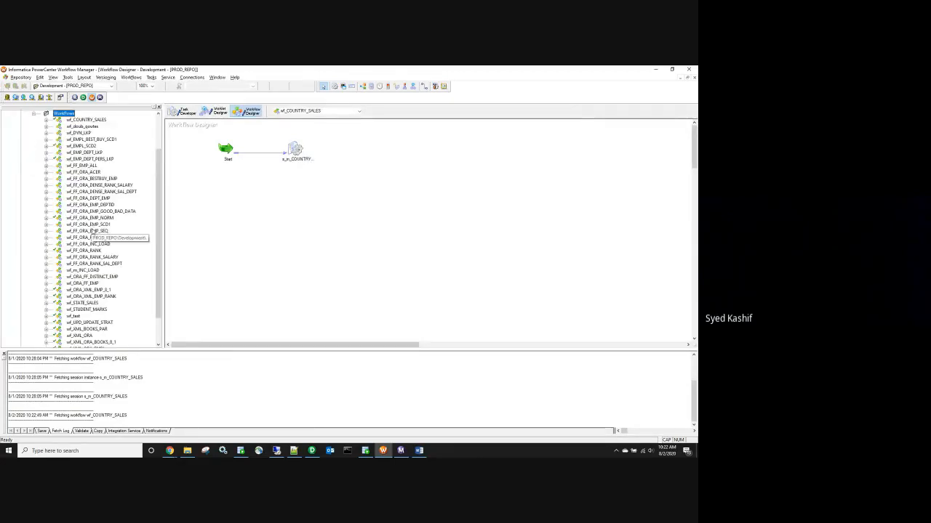
scroll(94, 231, down, 1)
scroll(94, 232, down, 1)
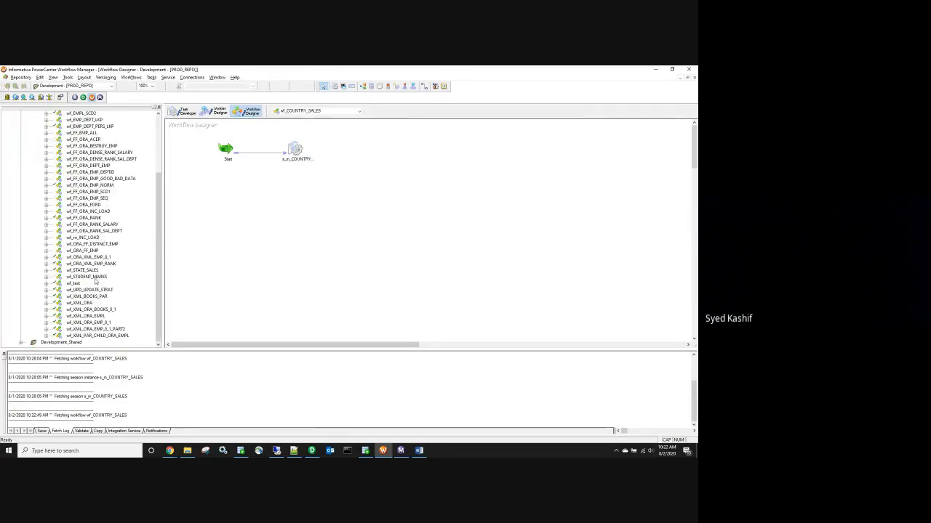
right_click(87, 270)
click(104, 291)
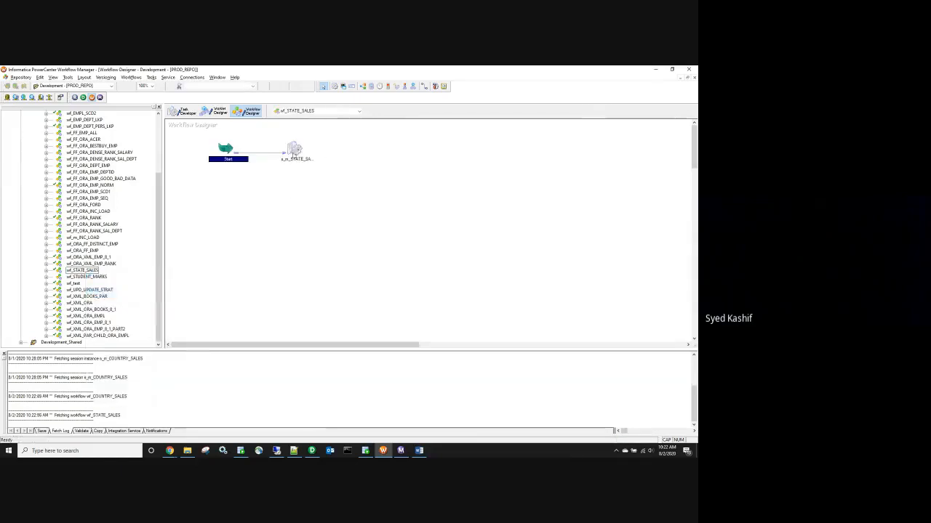
Step: Open the s_m_STATE_SALES session for editing and review its general, properties, and config object settings
click(295, 151)
double_click(295, 152)
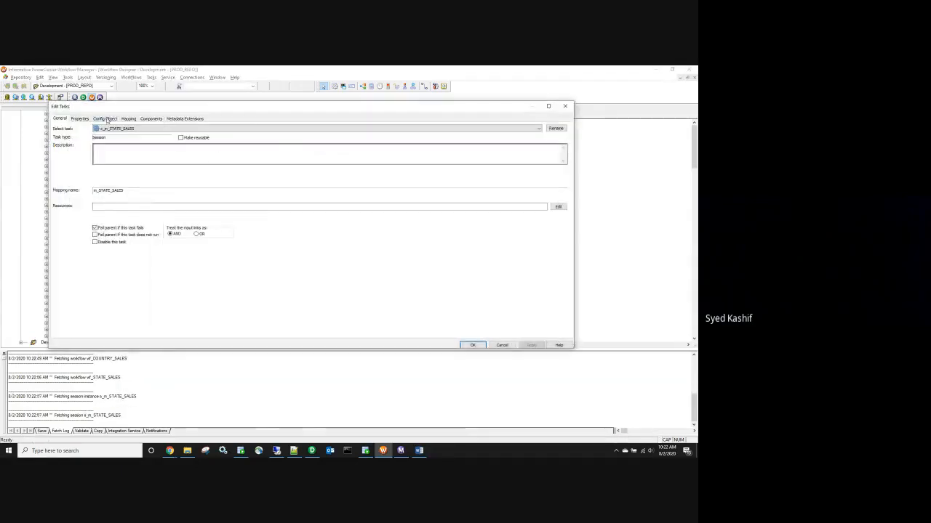
click(80, 118)
scroll(206, 182, down, 2)
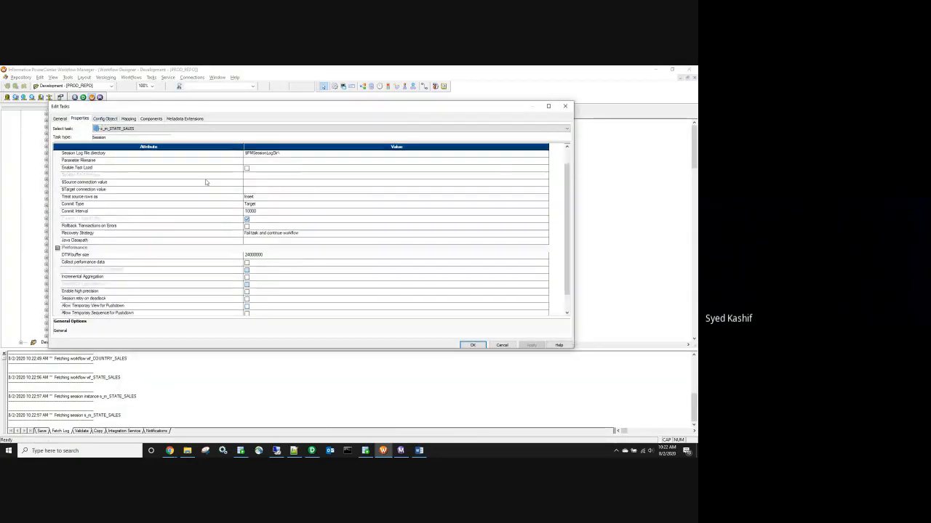
scroll(206, 182, down, 1)
scroll(214, 188, up, 2)
click(62, 118)
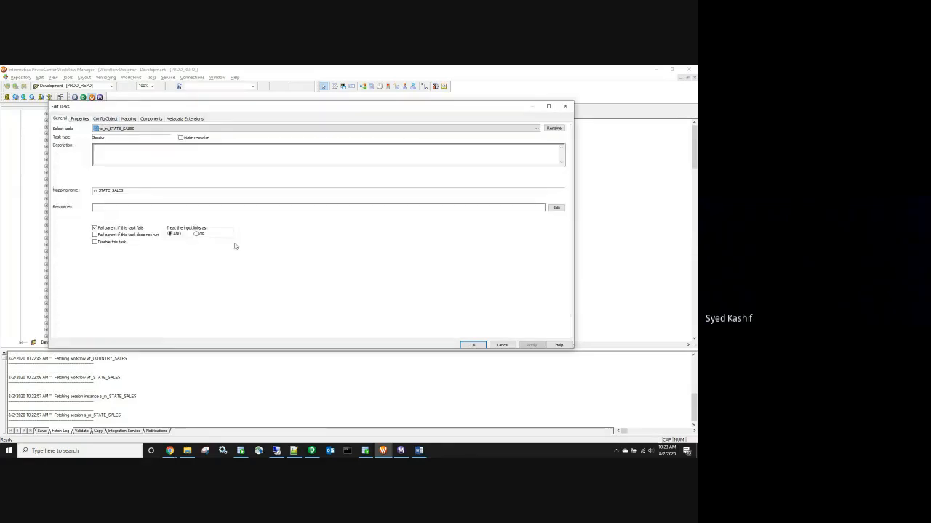
click(100, 120)
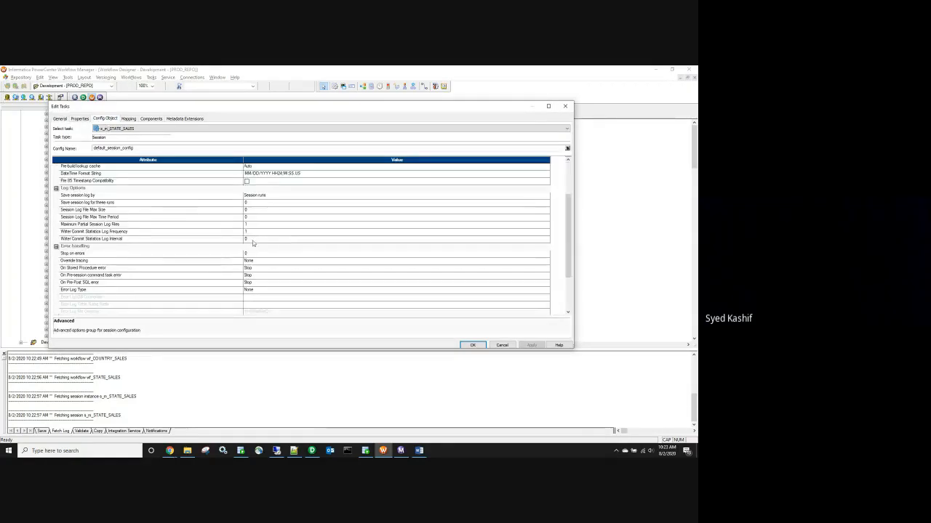
Step: Set the STATE_SALES1 target's header option to Output Field Names in the session's mapping settings
click(129, 118)
click(98, 177)
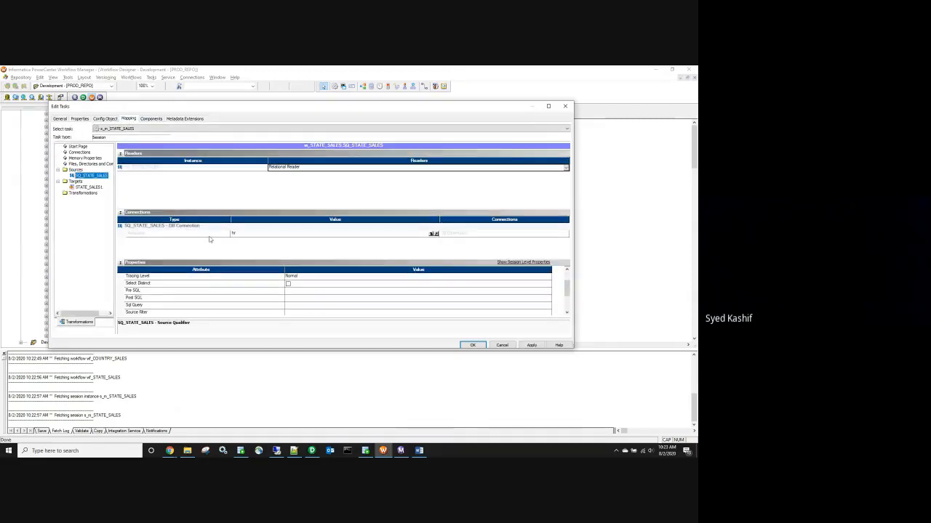
click(94, 187)
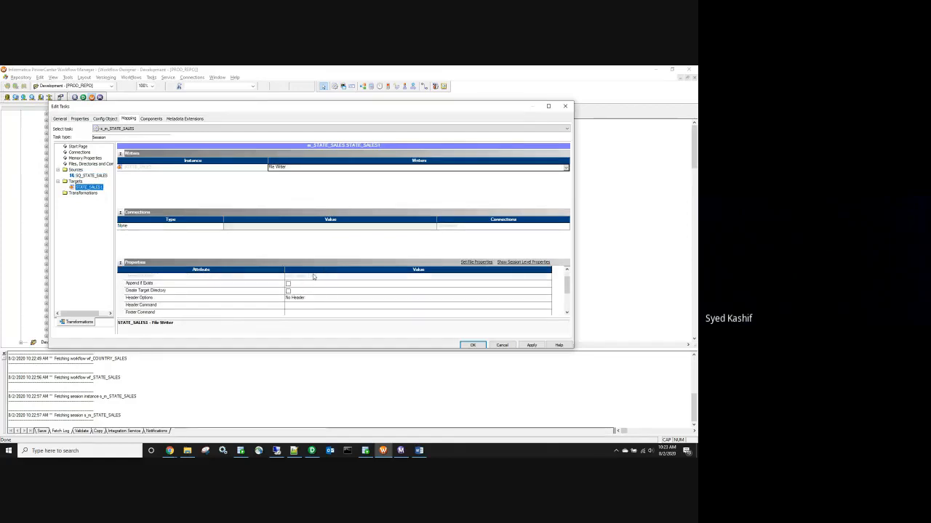
click(302, 298)
click(302, 298)
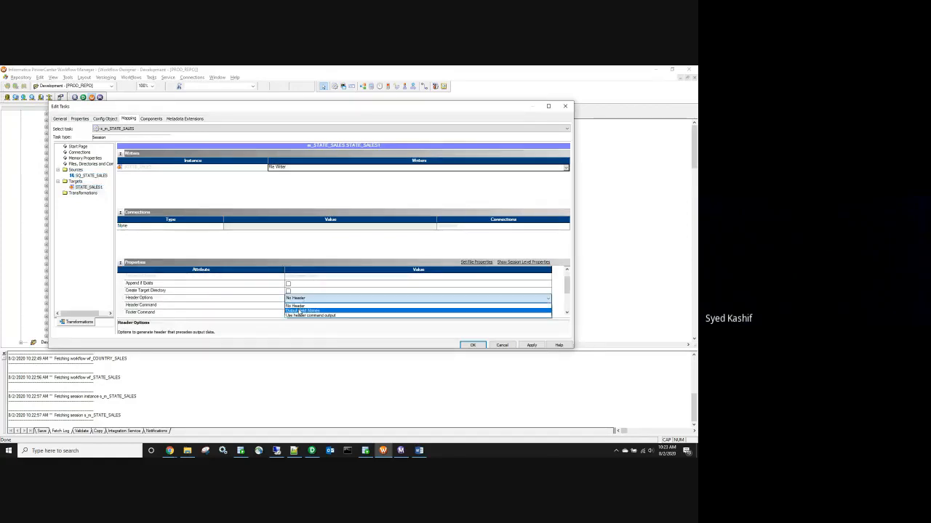
click(299, 311)
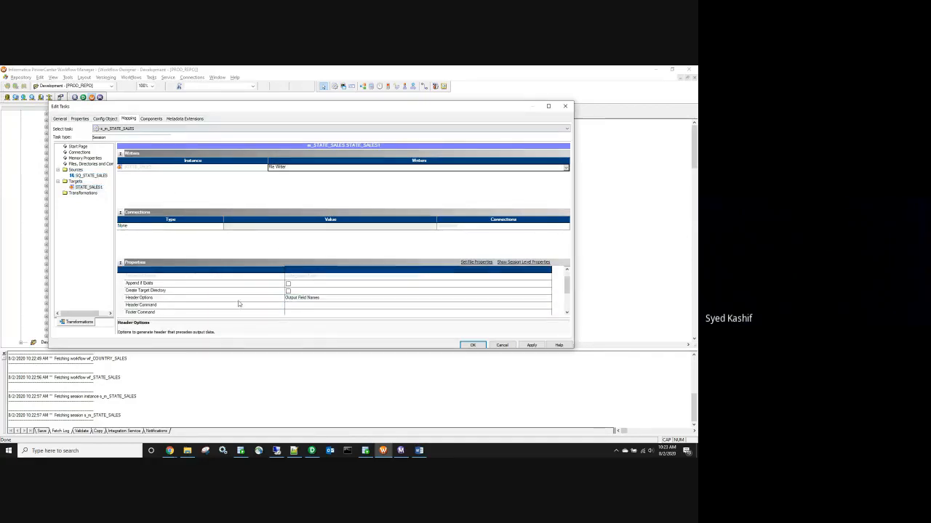
Step: Change the STATE_SALES1 target's output filename to state_sales.txt
scroll(301, 307, down, 2)
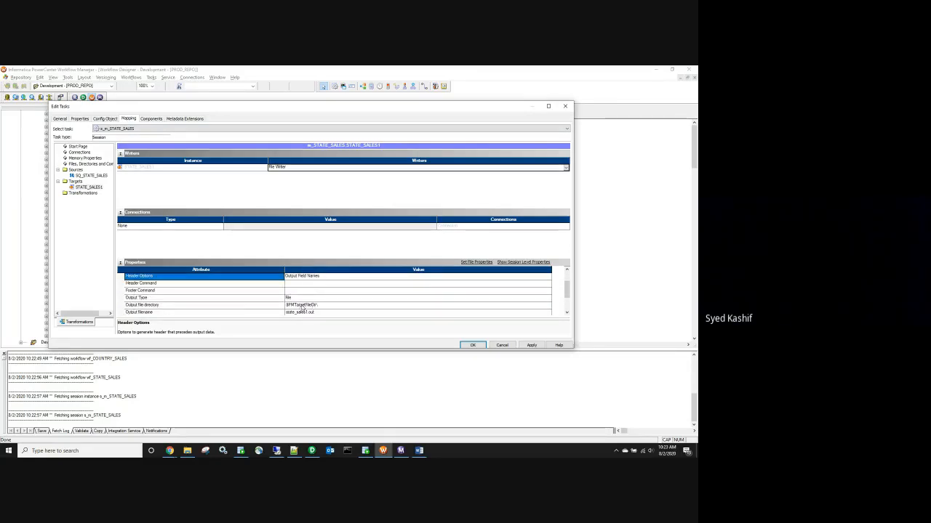
scroll(317, 313, down, 1)
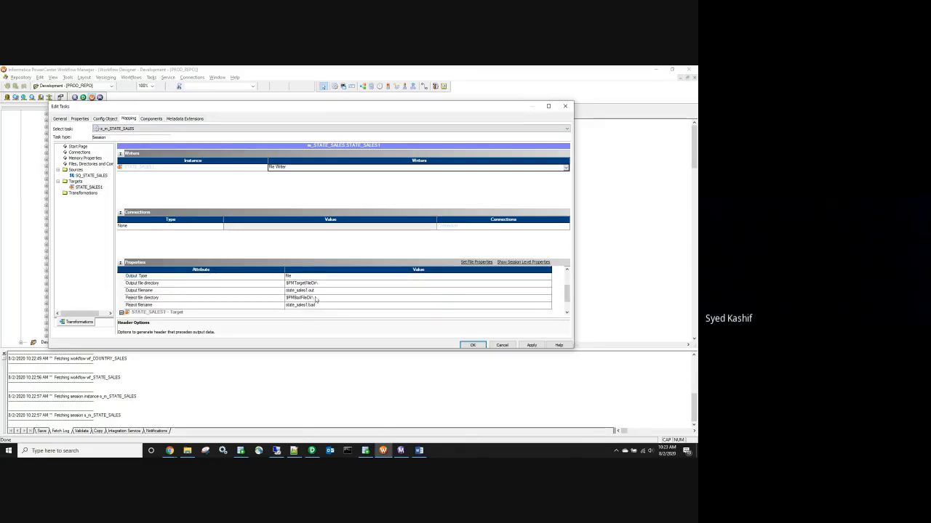
click(317, 291)
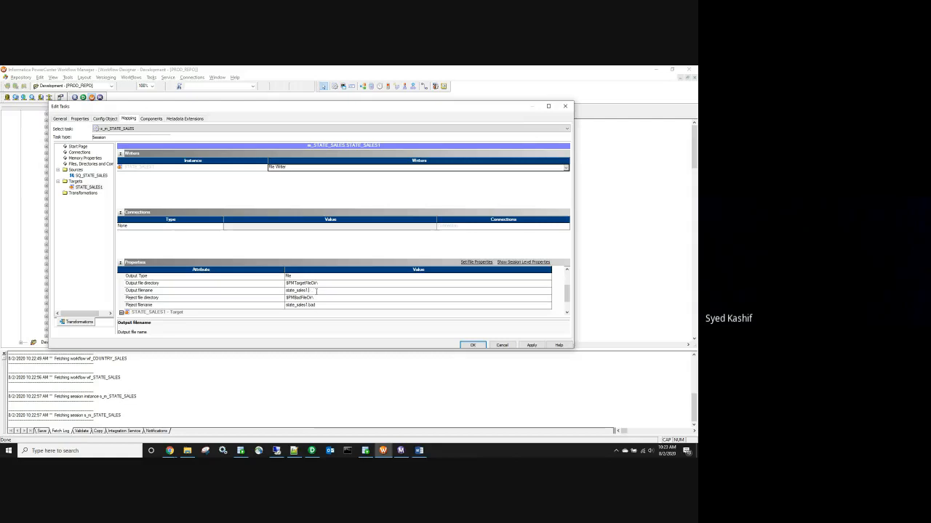
key(BackSpace)
key(BackSpace)
Step: Switch to File Explorer and create a folder named Tran_ctrl inside the Informatica TgtFiles directory
click(187, 451)
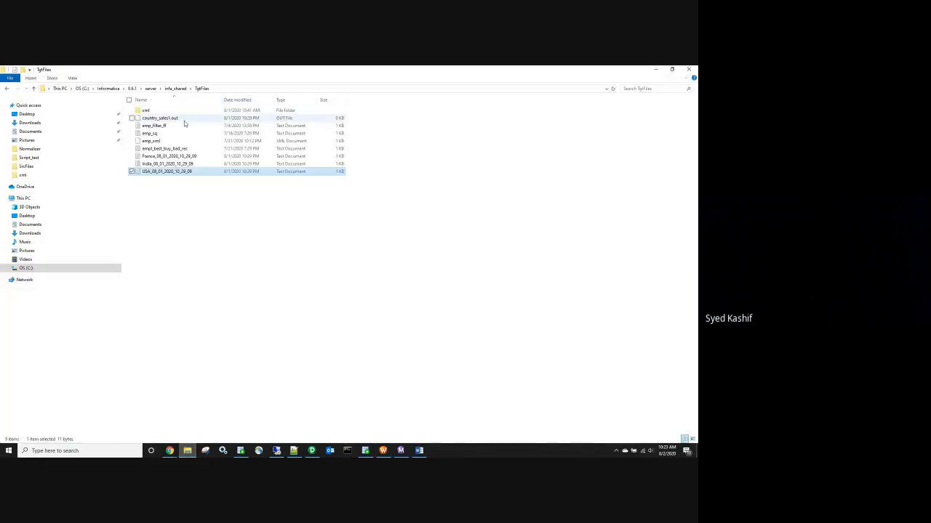
click(8, 89)
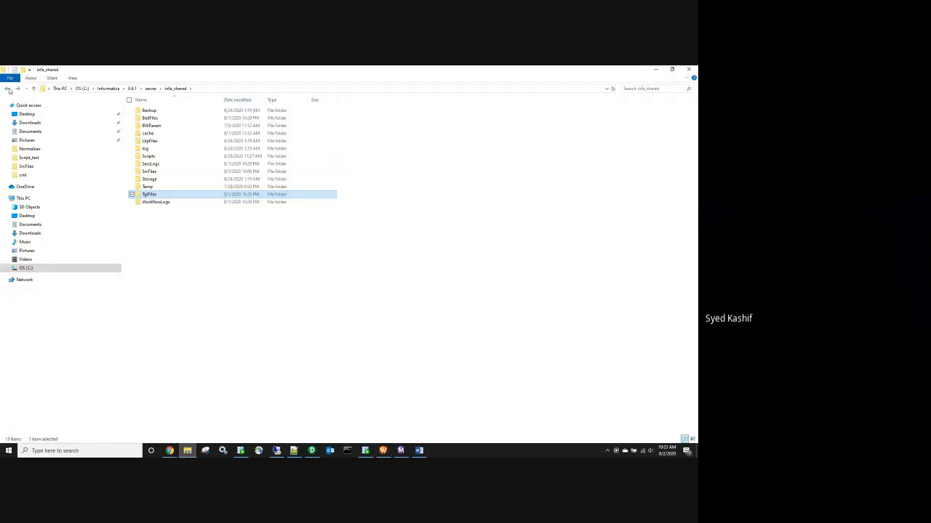
double_click(159, 197)
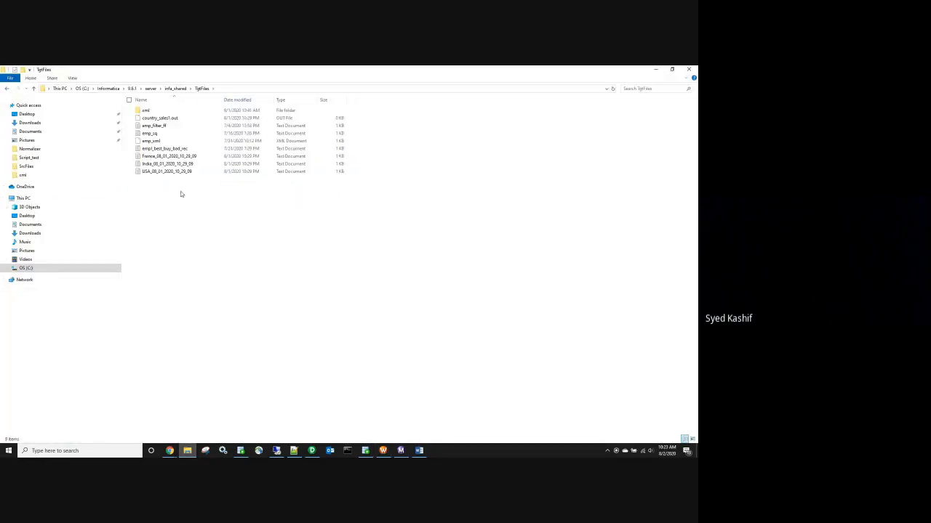
right_click(181, 194)
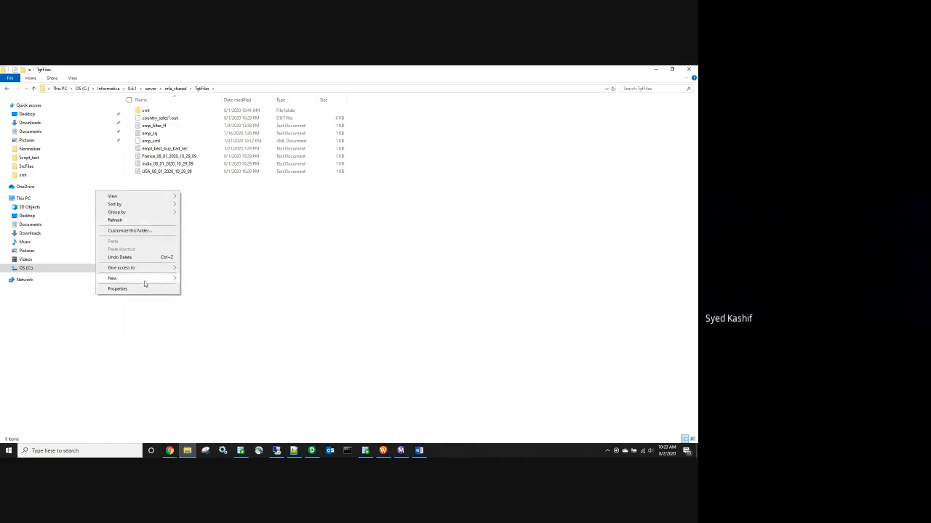
mouse_move(144, 280)
click(200, 279)
text(T)
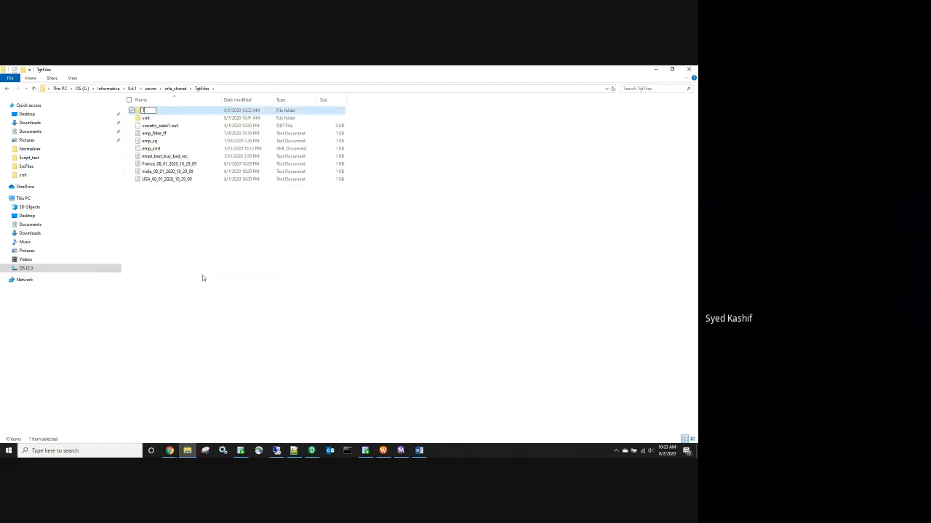
text(ran_ctrl)
key(Return)
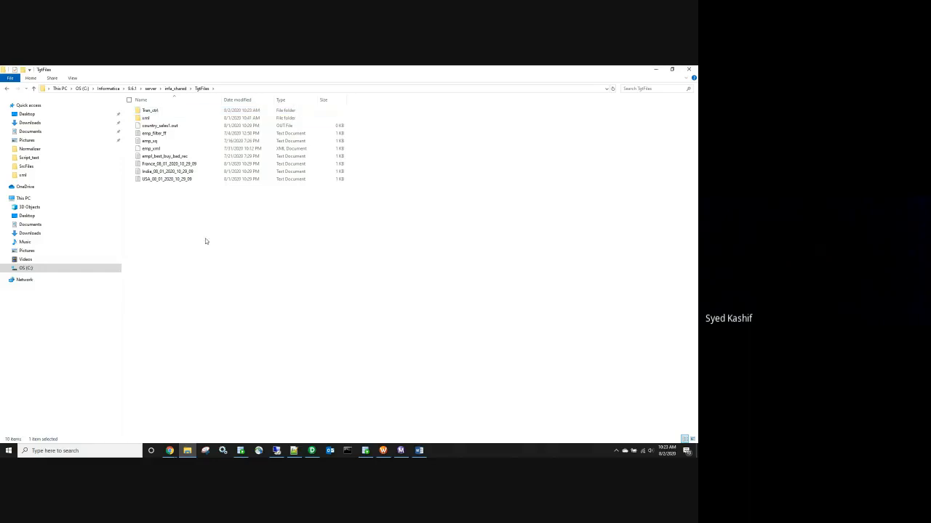
Step: Copy the Tran_ctrl folder name and, back in Workflow Manager, append it to the target's output file directory, giving $PMTargetFileDir\Tran_ctrl\
click(151, 111)
key(ctrl+c)
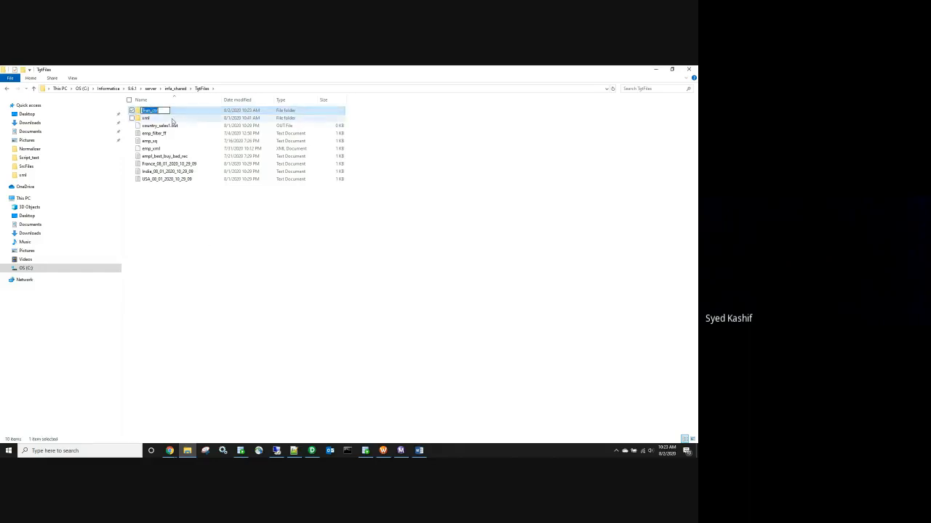
key(alt+Tab)
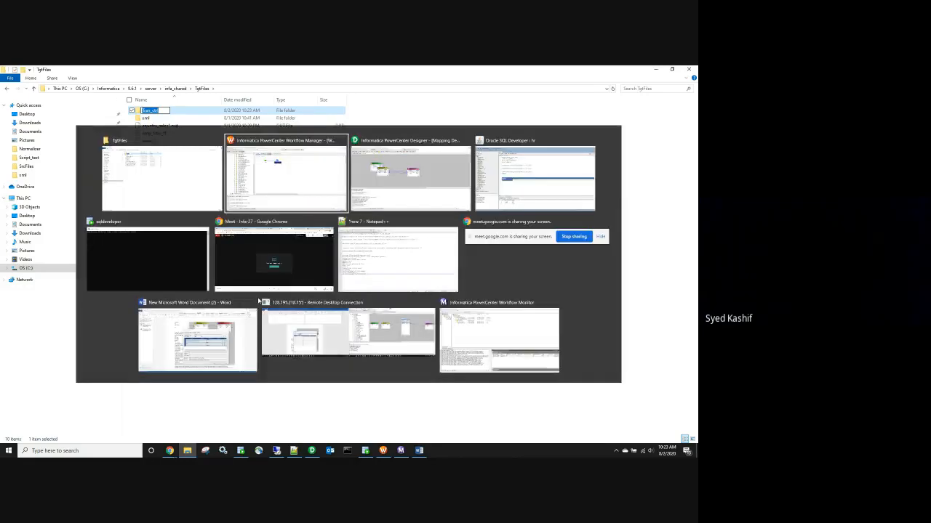
click(316, 298)
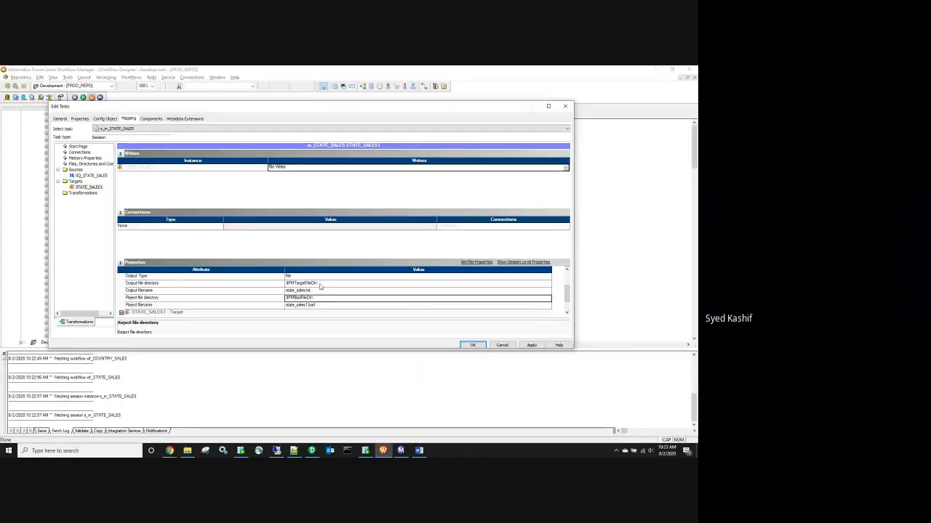
click(320, 283)
key(ctrl+v)
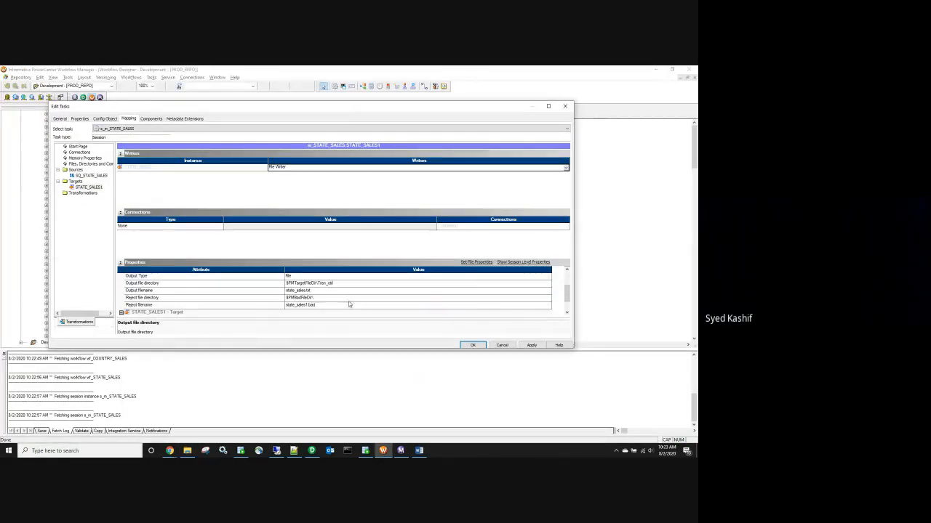
text(\)
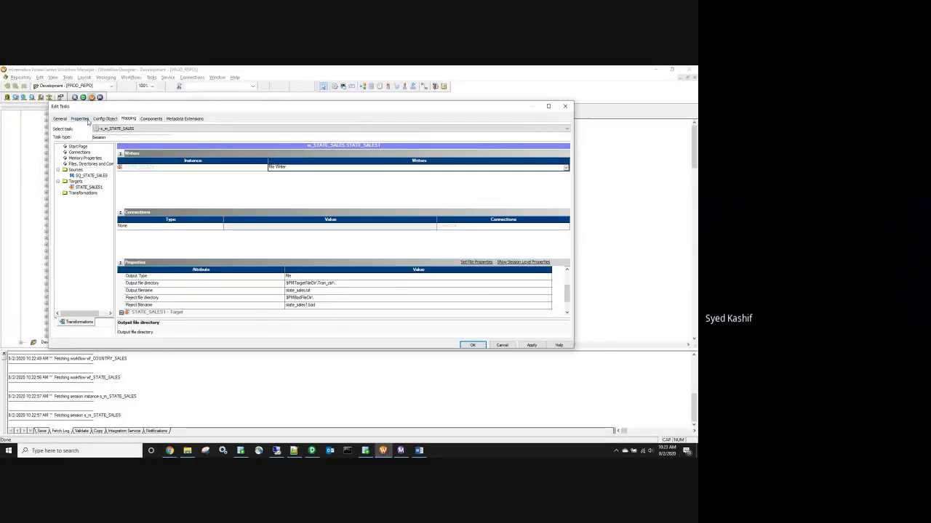
Step: Review the session's SQ_STATE_SALES source and STATE_SALES1 target settings, then its general properties and its log and error handling options
click(99, 177)
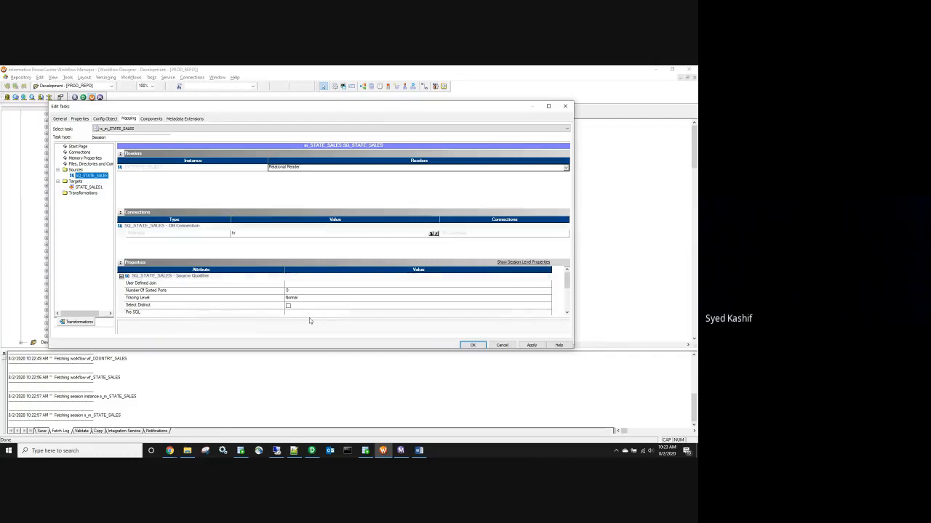
click(89, 188)
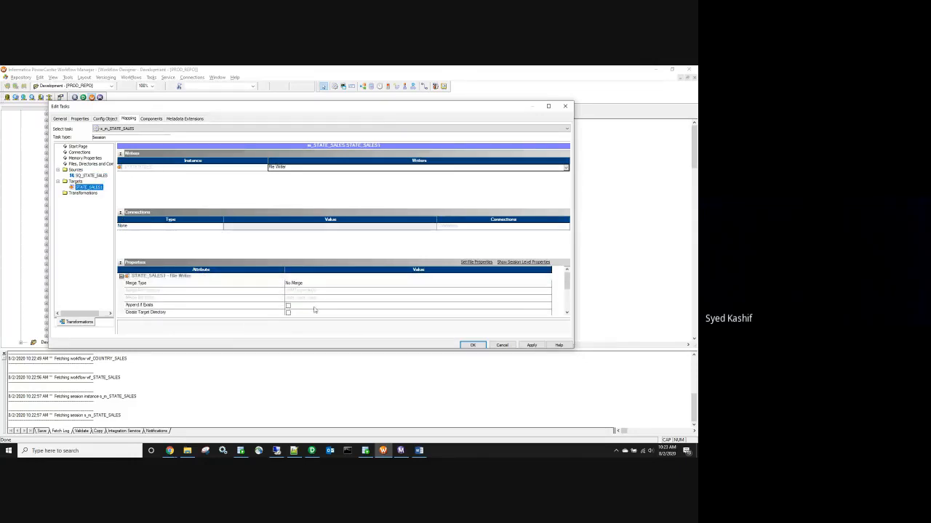
scroll(314, 310, down, 3)
click(301, 305)
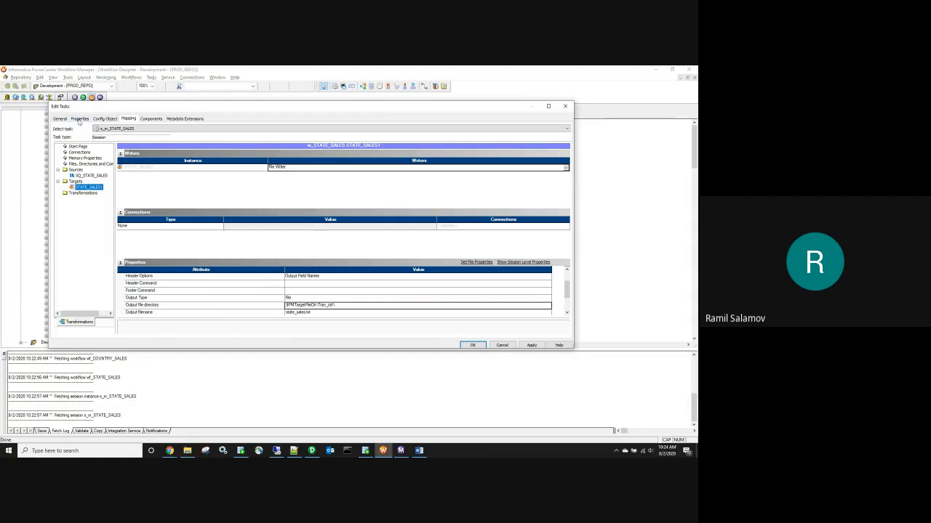
click(84, 120)
click(103, 119)
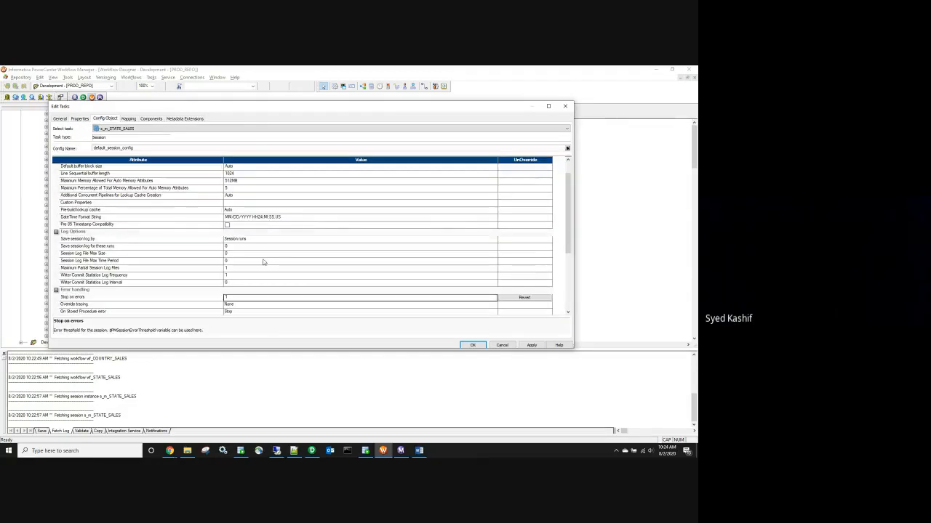
scroll(229, 226, up, 1)
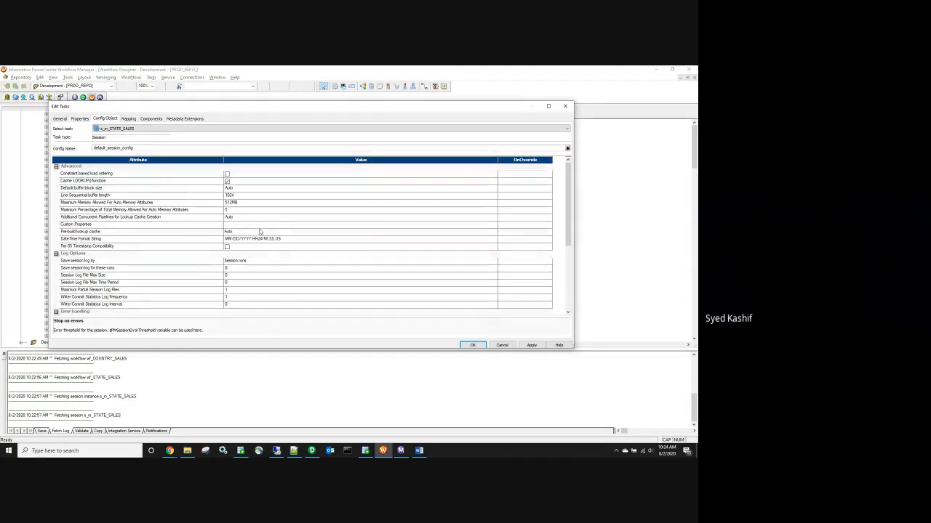
scroll(278, 243, down, 3)
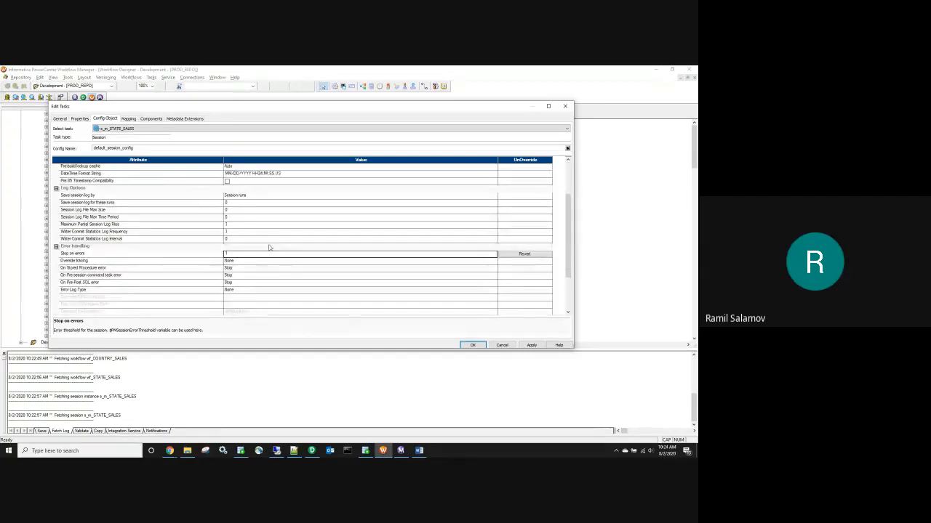
click(80, 119)
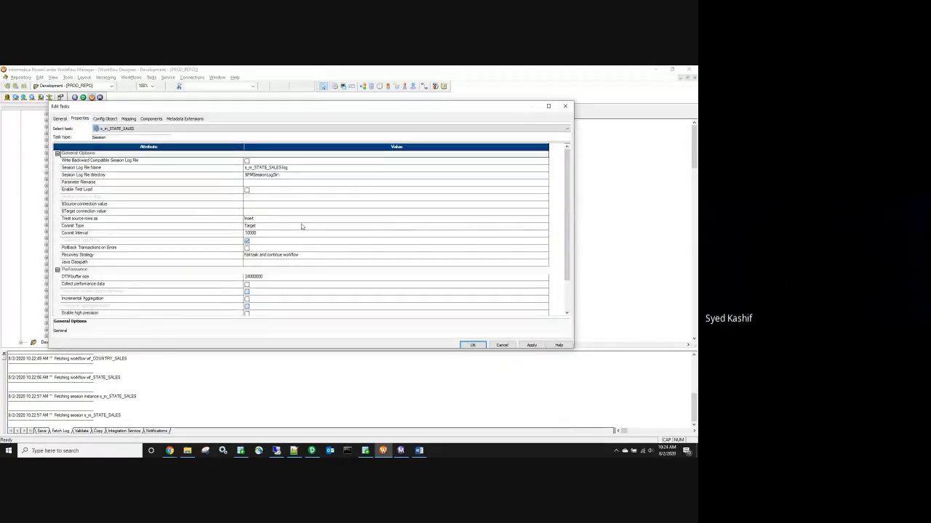
click(109, 119)
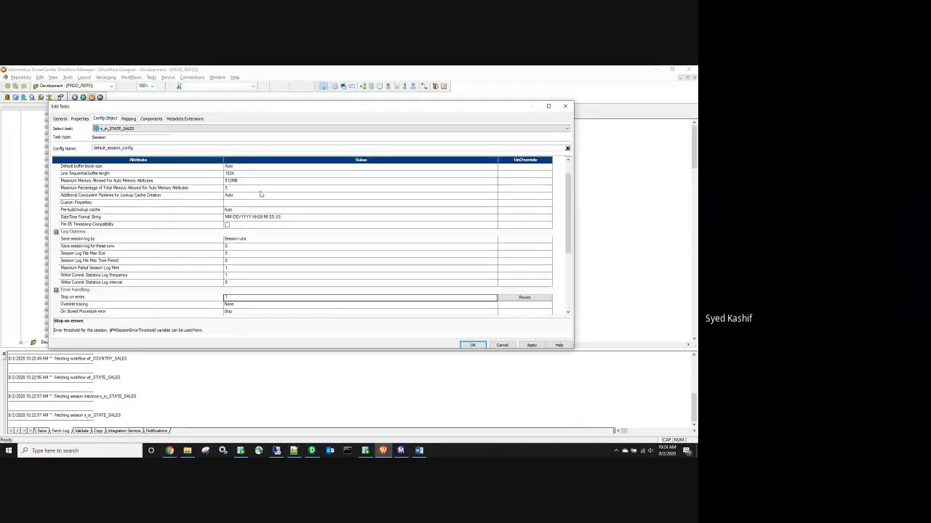
scroll(287, 248, up, 1)
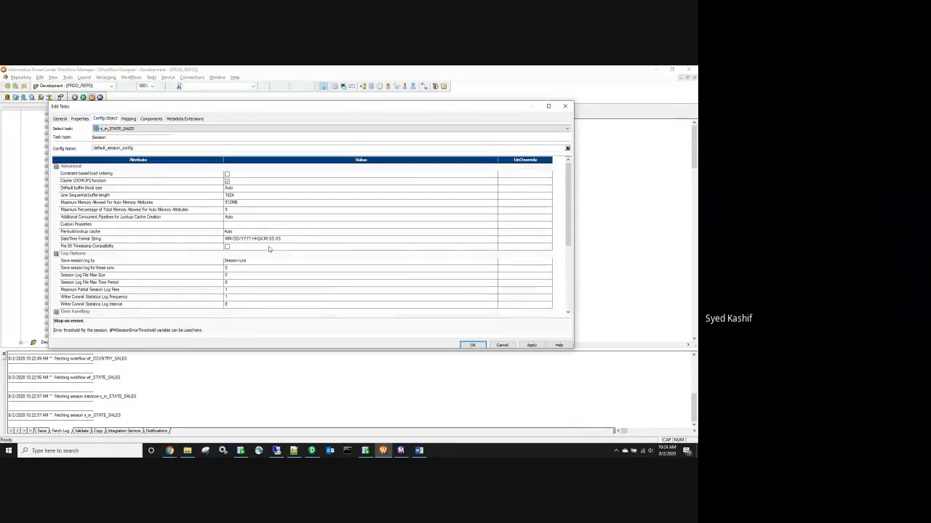
click(235, 225)
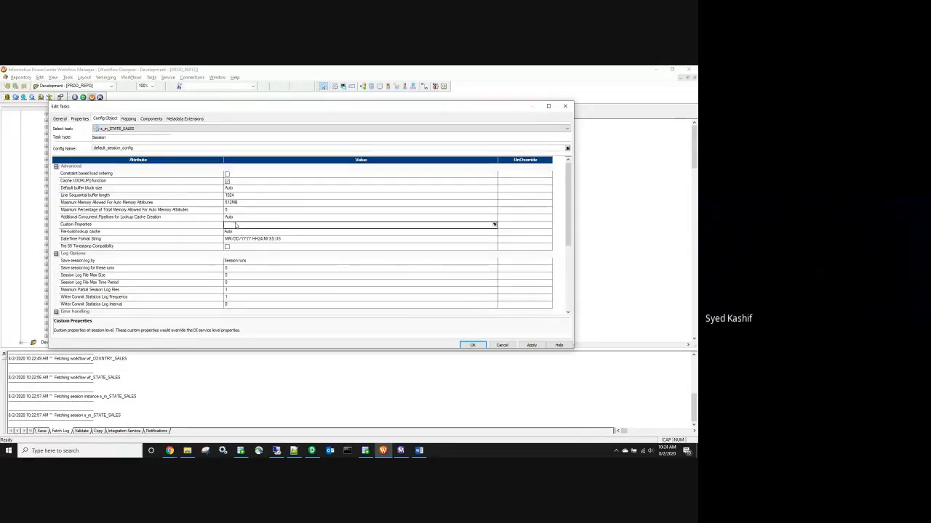
click(495, 226)
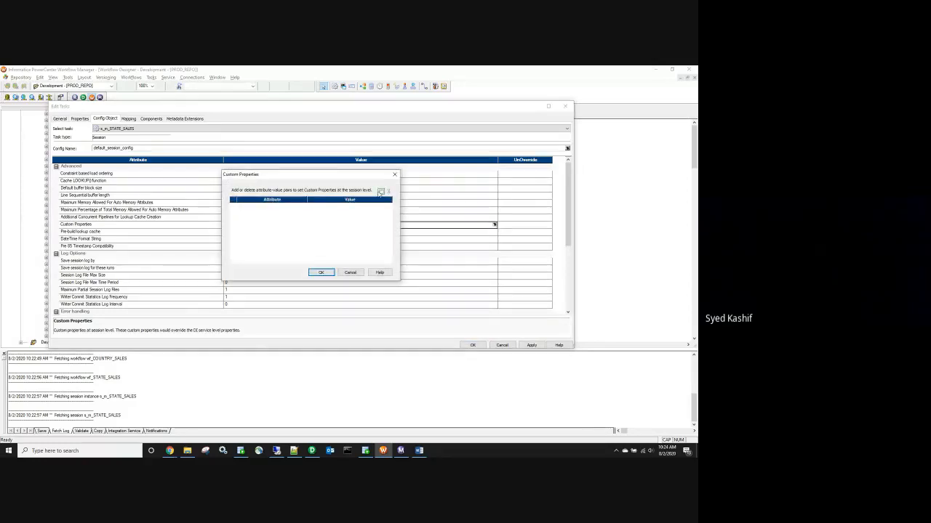
click(379, 192)
click(347, 275)
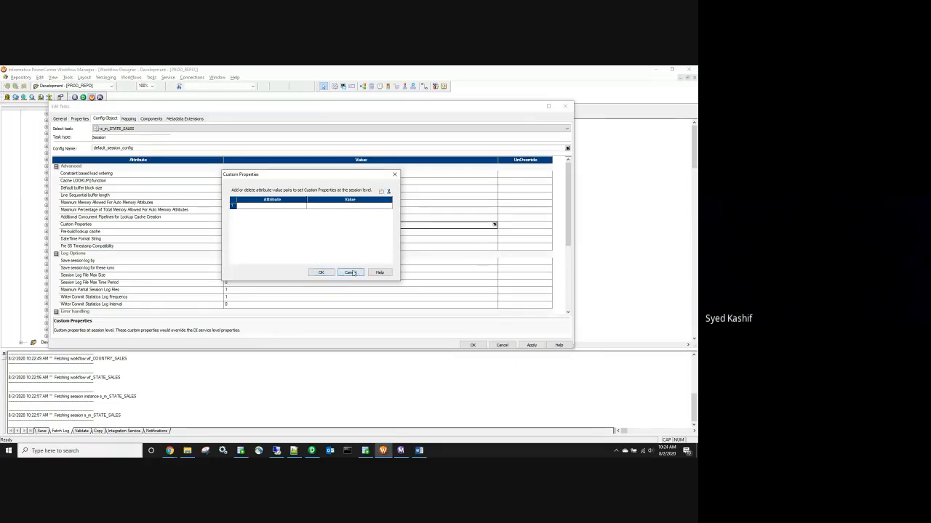
Step: Accept the session settings, save the repository changes, and start the wf_STATE_SALES workflow
click(471, 344)
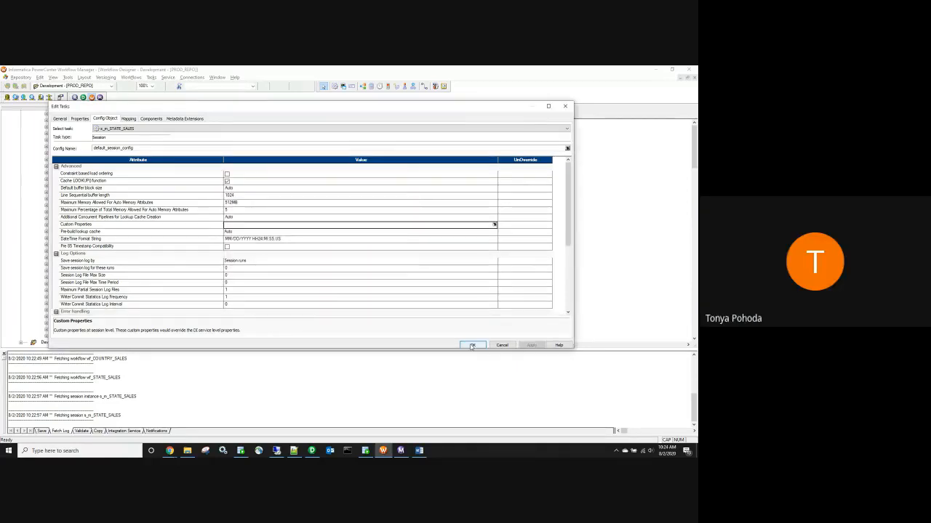
key(ctrl+s)
right_click(326, 216)
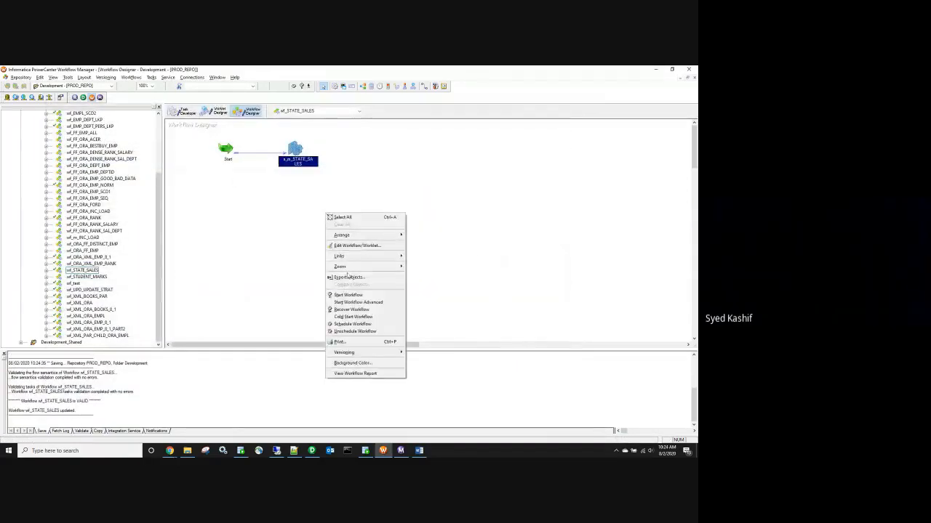
click(349, 296)
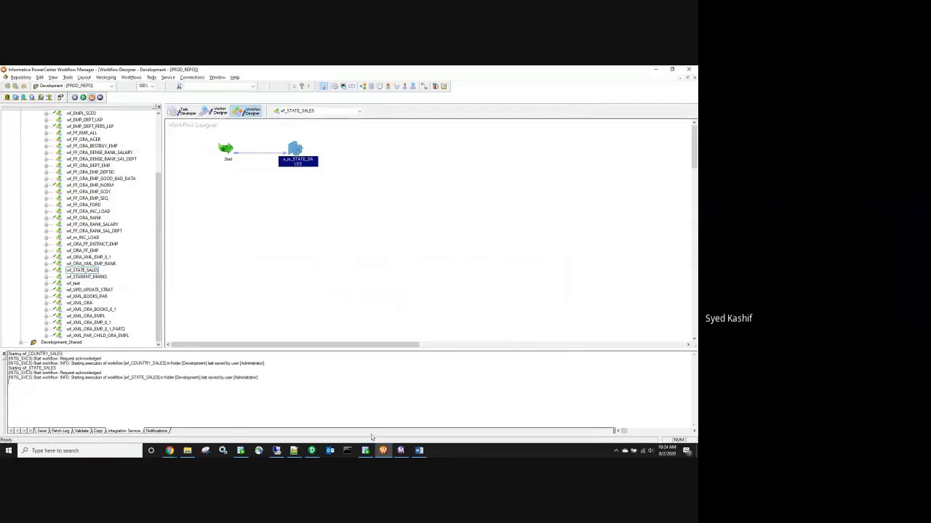
Step: Switch to File Explorer and open the Tran_ctrl folder to check for the workflow's output file
click(191, 453)
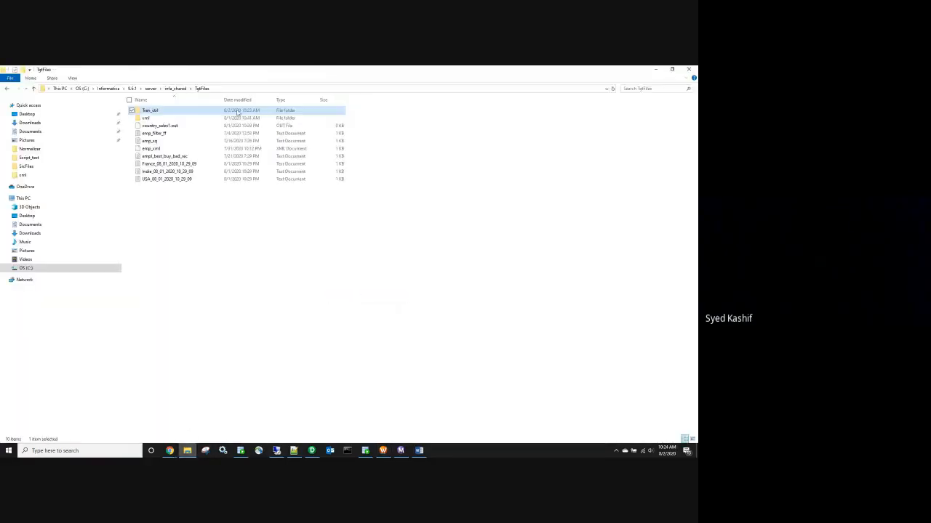
double_click(198, 112)
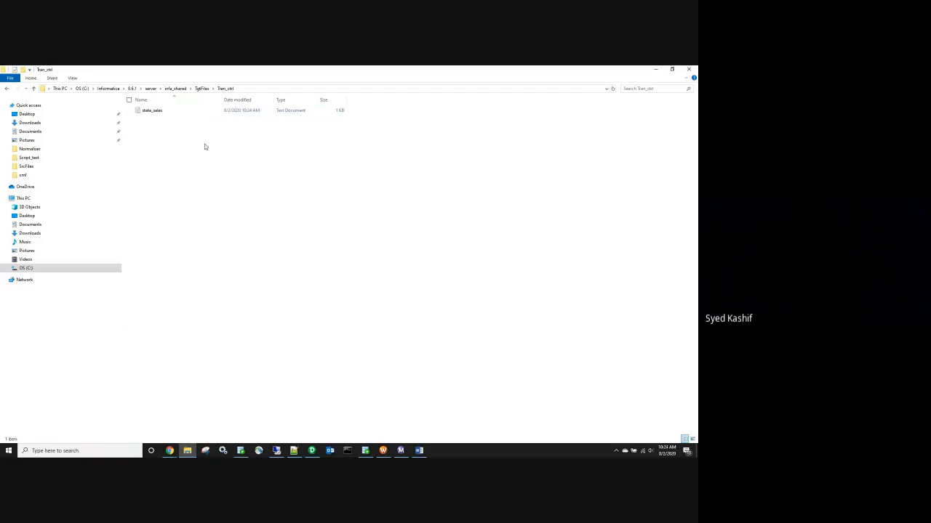
Step: Open the state_sales output file in the Tran_ctrl folder, examine its header and rows, and close it
click(152, 110)
double_click(152, 111)
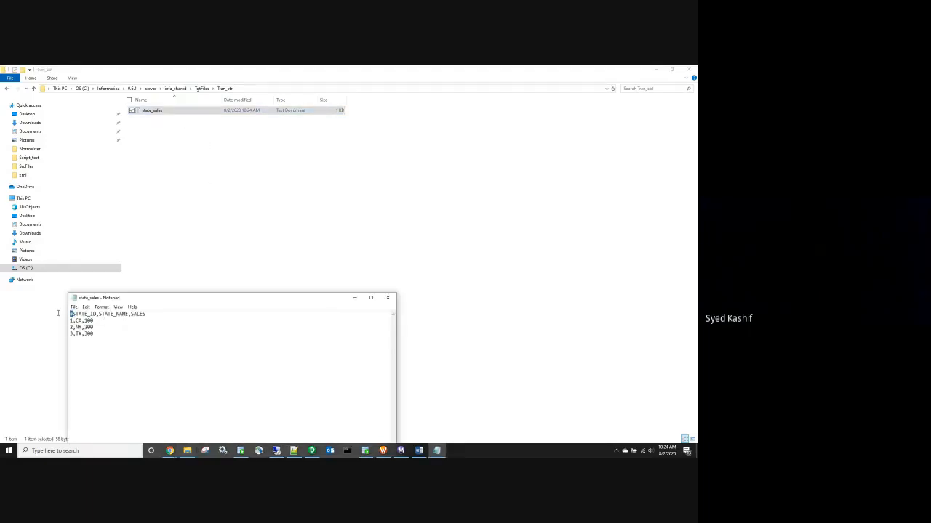
click(387, 297)
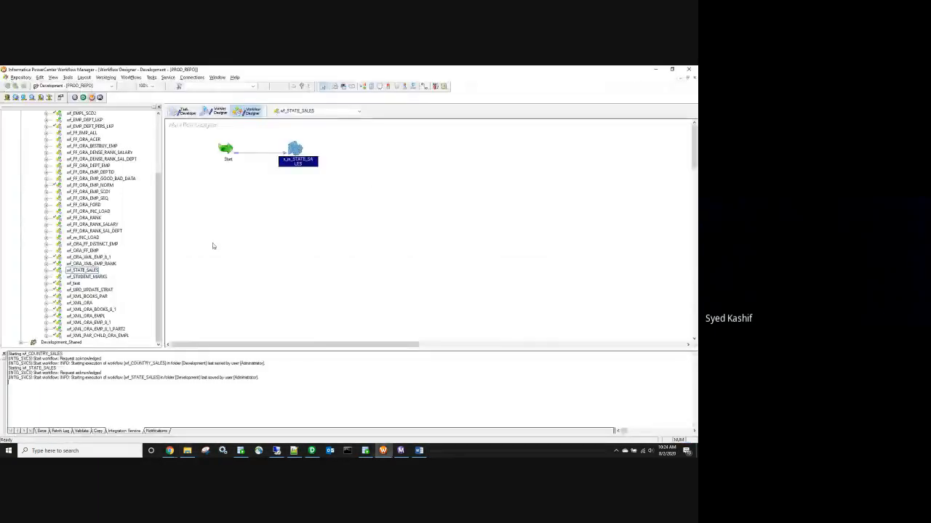
Step: In Workflow Manager, add the custom property RemoveOutputHeaderHash with value Yes to the s_m_STATE_SALES session's configuration
double_click(295, 152)
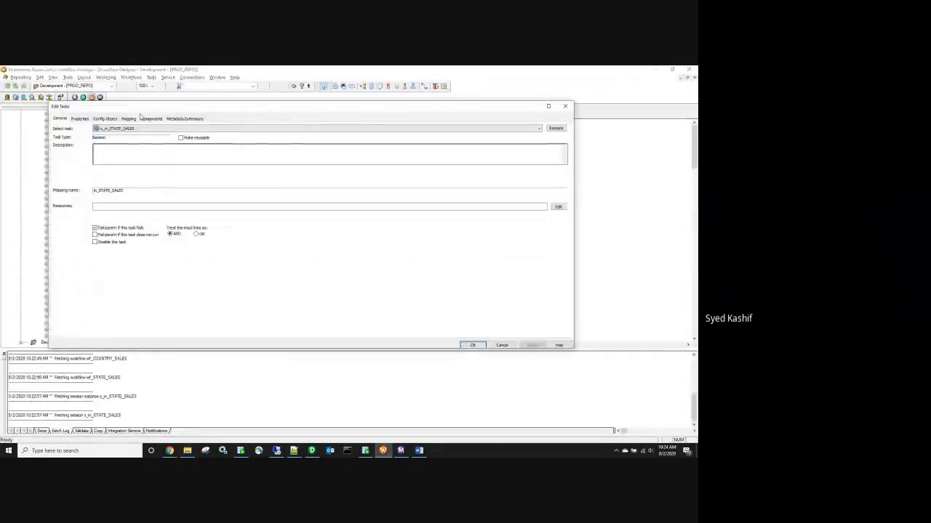
click(107, 119)
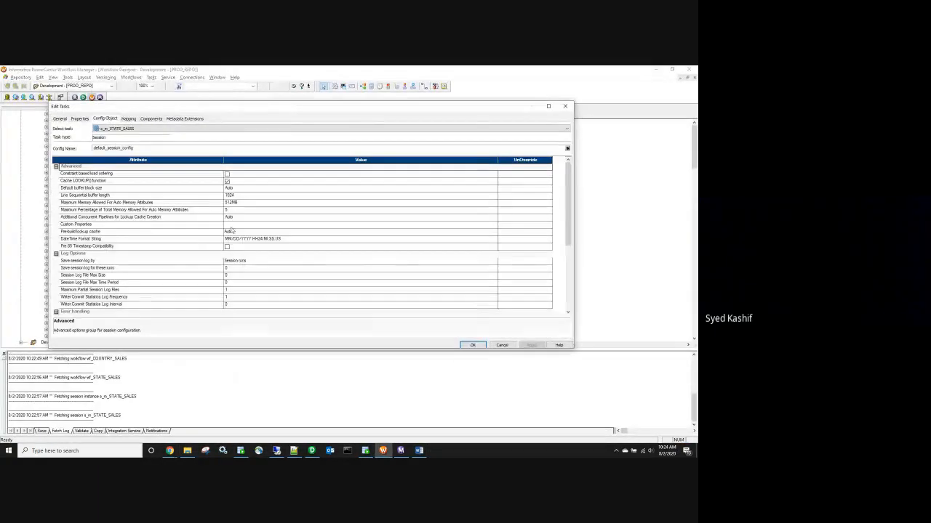
click(230, 225)
click(494, 224)
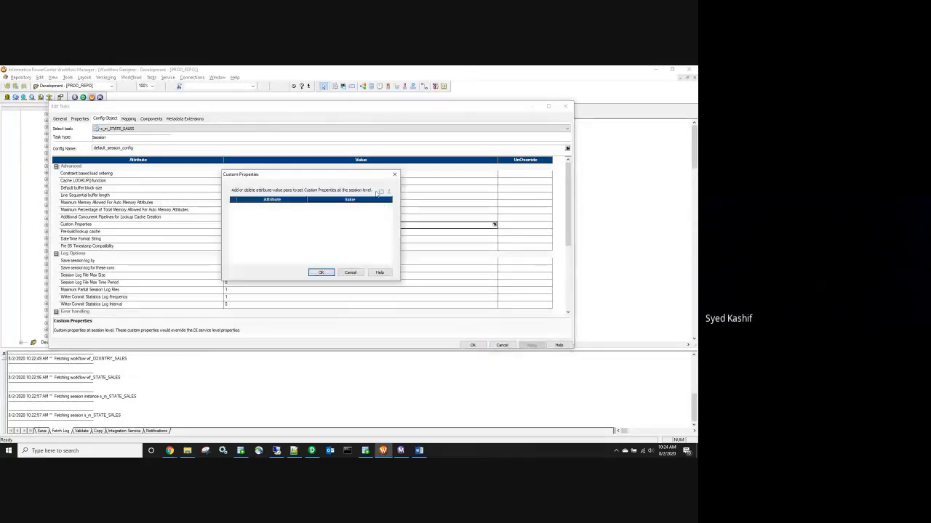
click(380, 191)
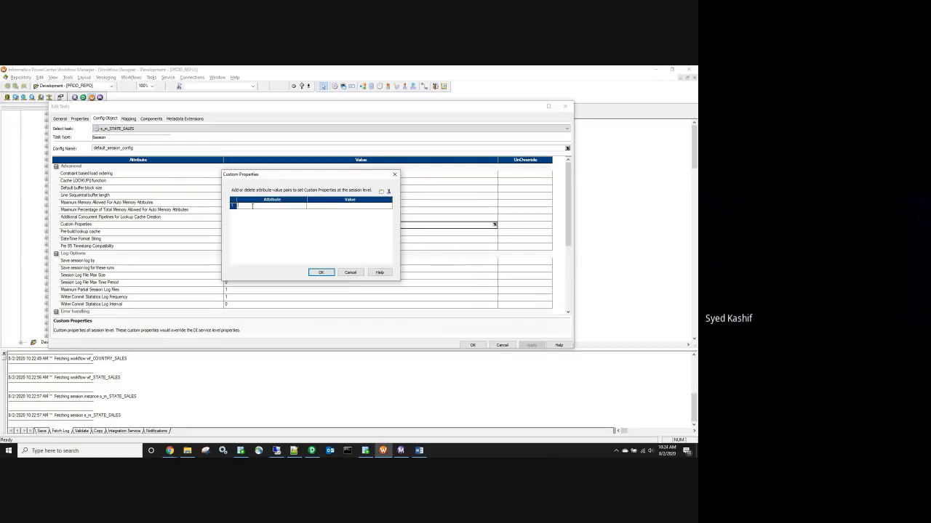
text(Ren)
text(oveOutputHead)
text(erHash)
key(Tab)
text(Ye)
click(320, 272)
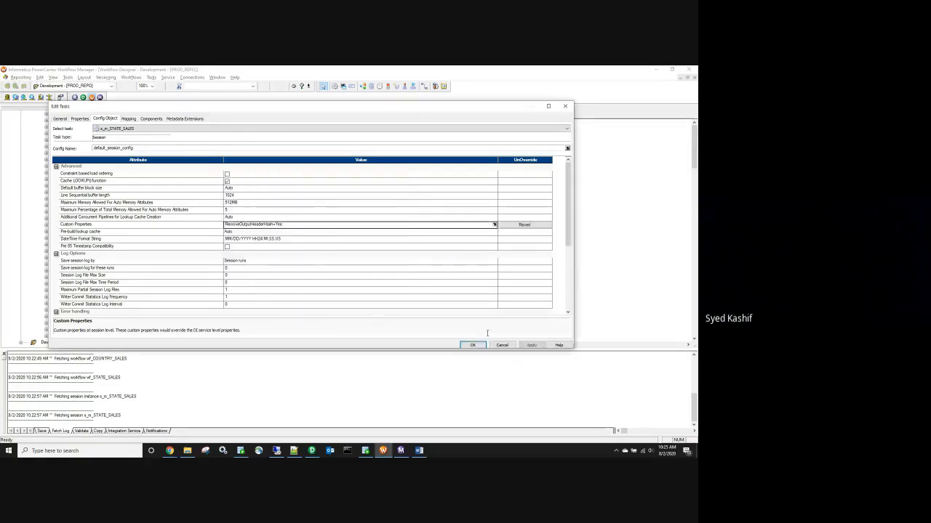
Step: Apply and save the session's configuration changes, and start the wf_STATE_SALES workflow again
click(538, 345)
click(472, 345)
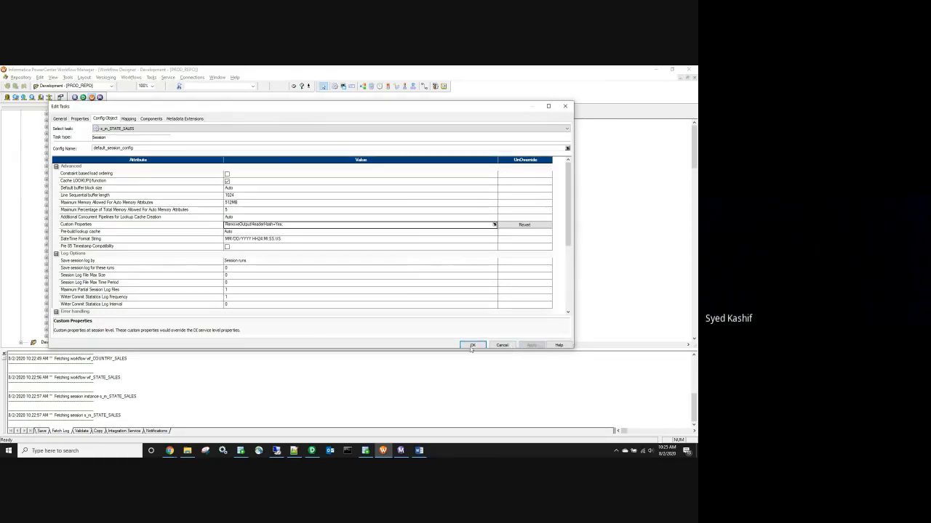
key(ctrl+s)
right_click(379, 237)
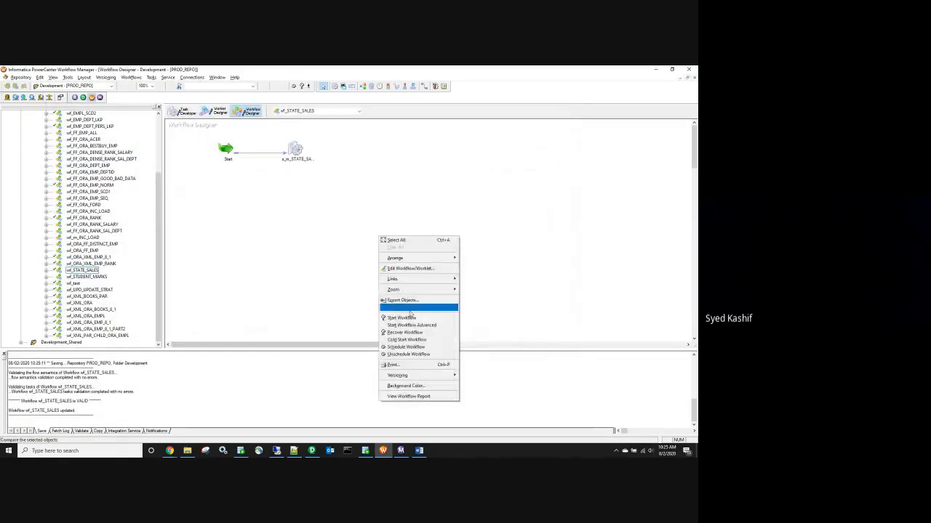
click(412, 318)
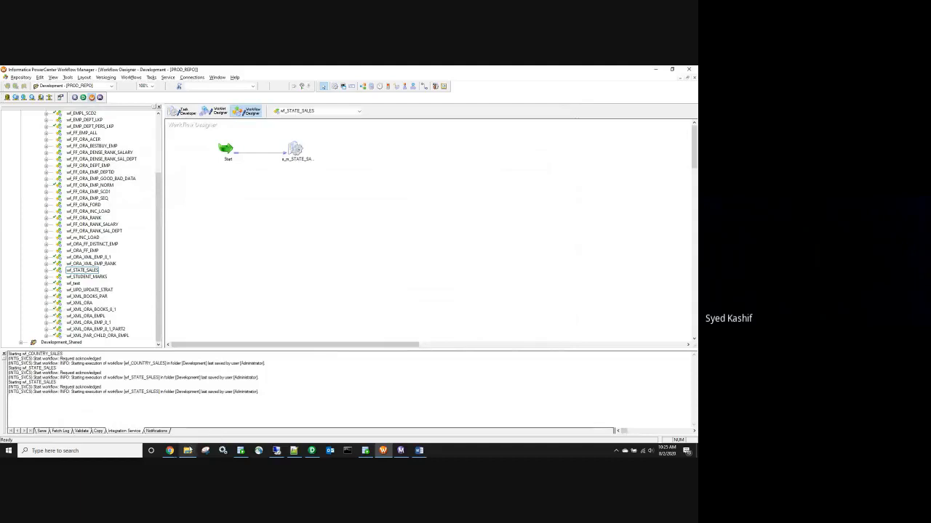
Step: Check the workflow run in Workflow Monitor, and examine the header of the regenerated state_sales file in File Explorer's Tran_ctrl folder
click(187, 450)
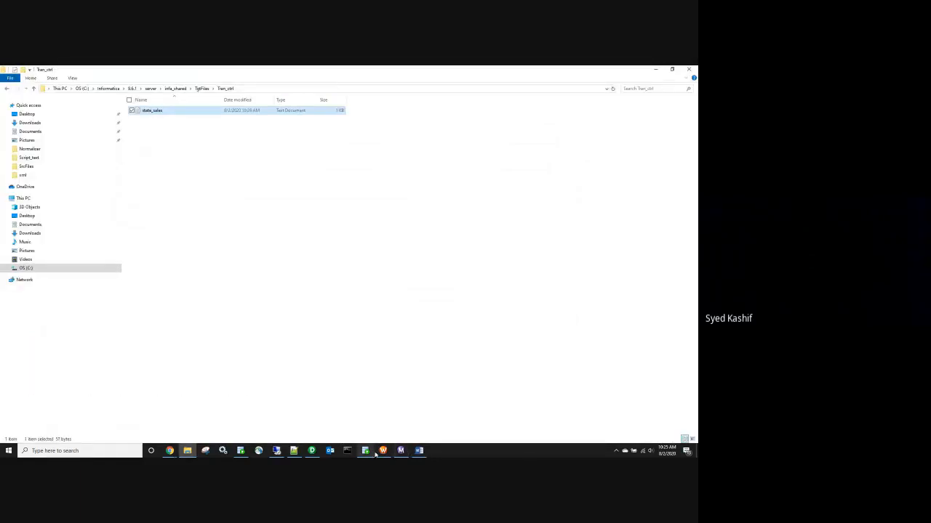
click(406, 452)
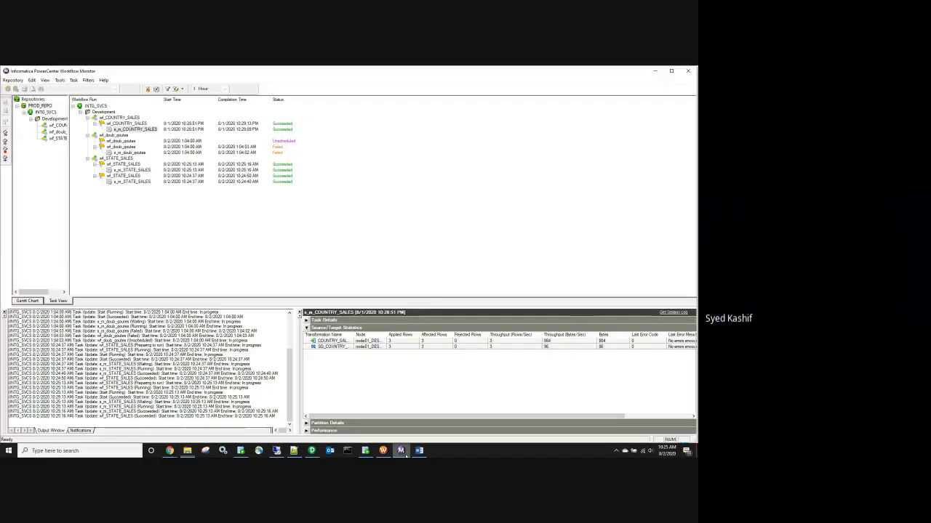
click(400, 451)
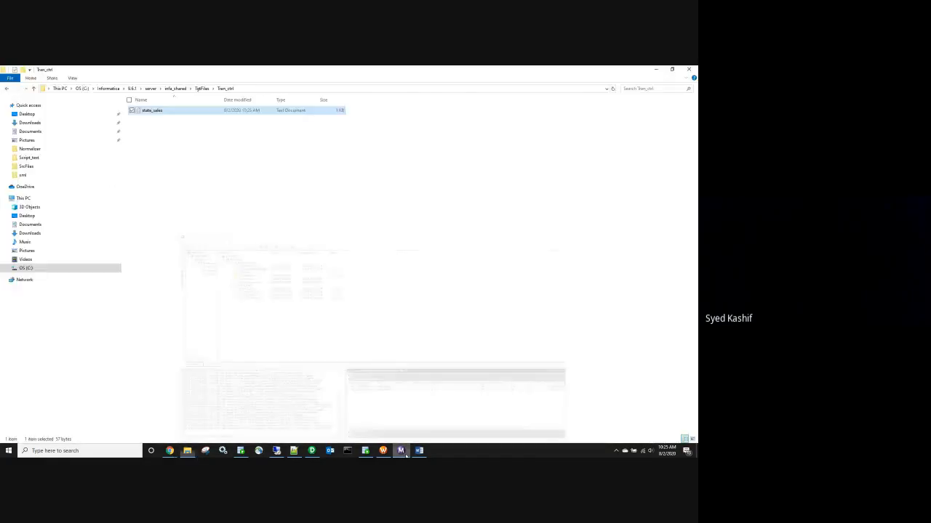
double_click(158, 112)
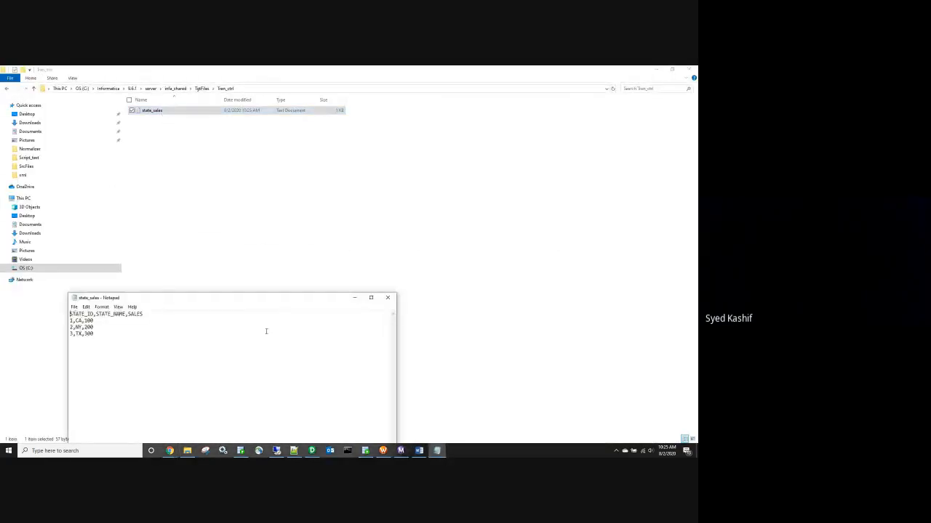
click(387, 297)
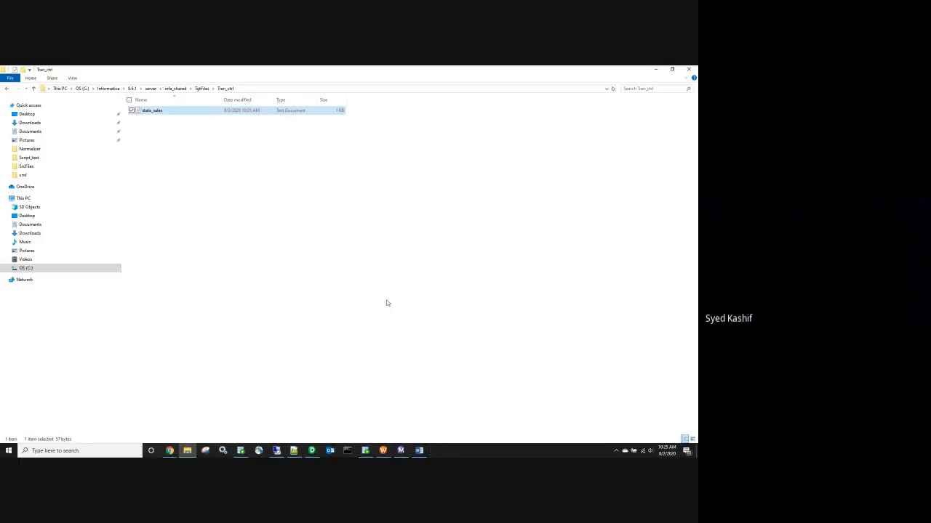
Step: Back in Workflow Manager, set the STATE_SALES1 target's output filename in the s_m_STATE_SALES session to state_sales_123.txt
click(383, 451)
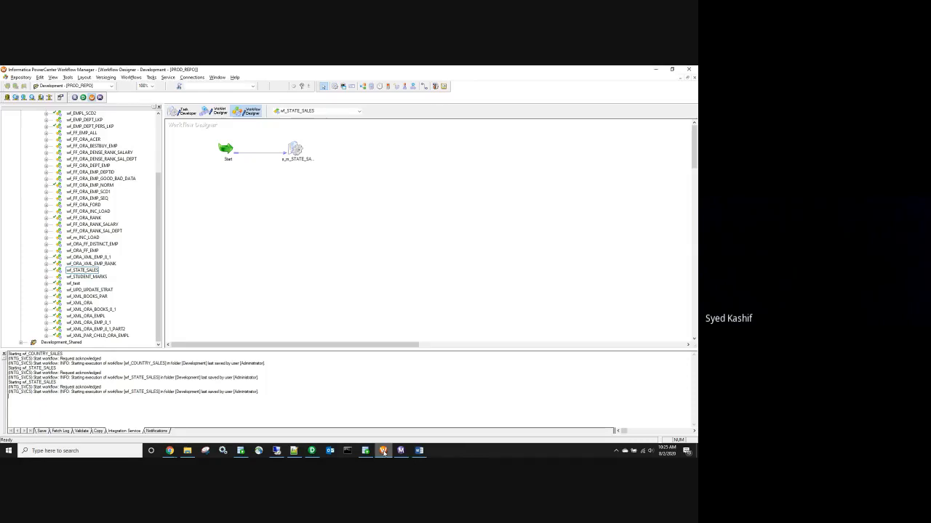
double_click(294, 149)
click(128, 118)
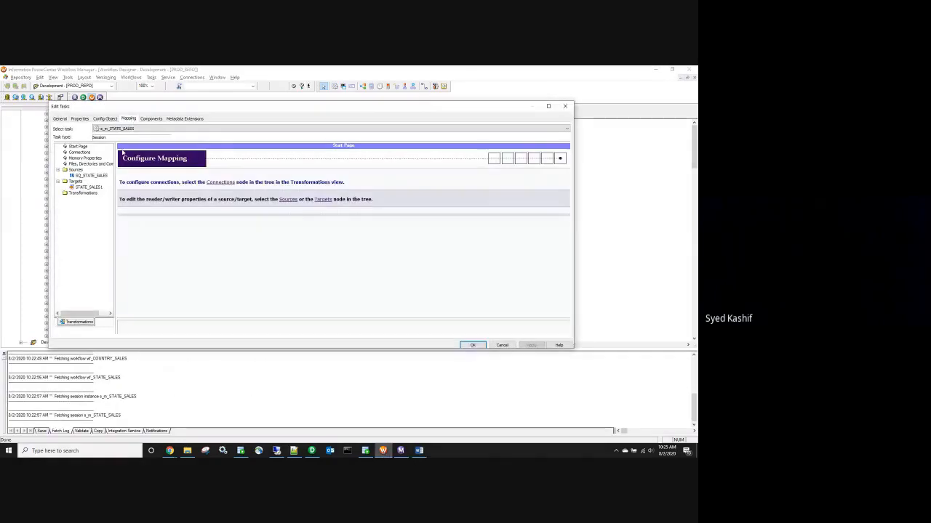
click(99, 187)
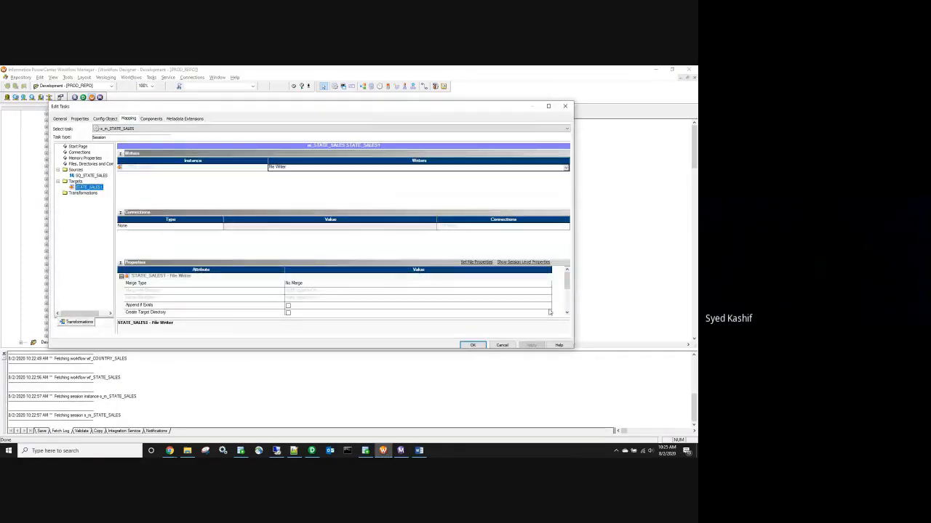
drag(573, 282, 574, 297)
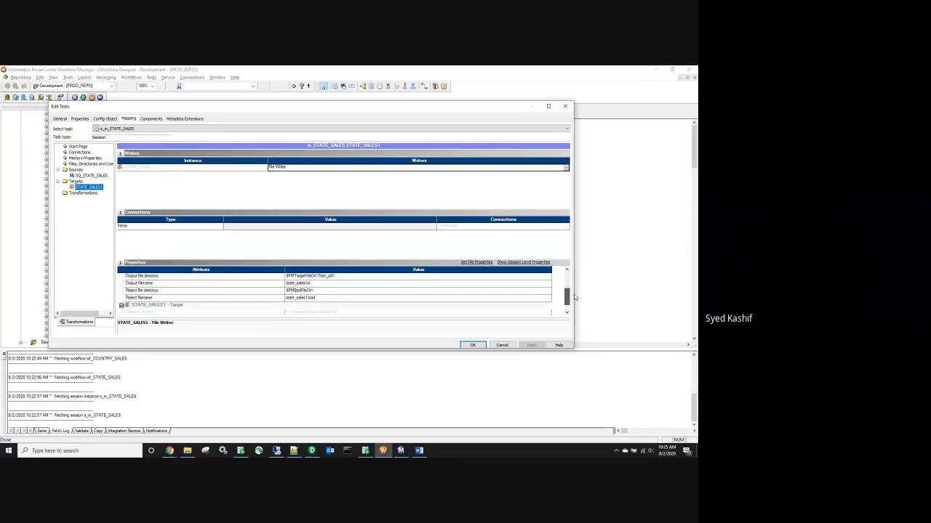
click(306, 284)
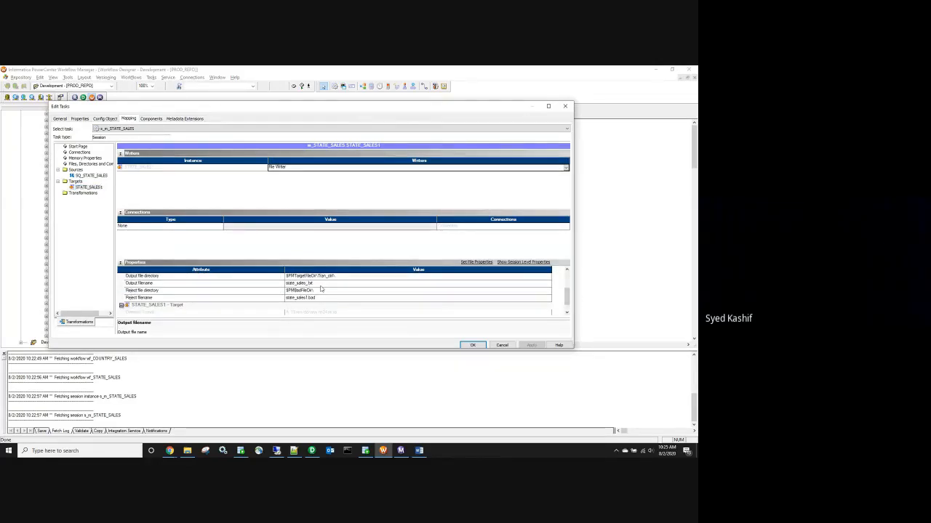
text(123)
Step: Accept and save the output filename change, and run the wf_STATE_SALES workflow
click(477, 346)
key(ctrl+s)
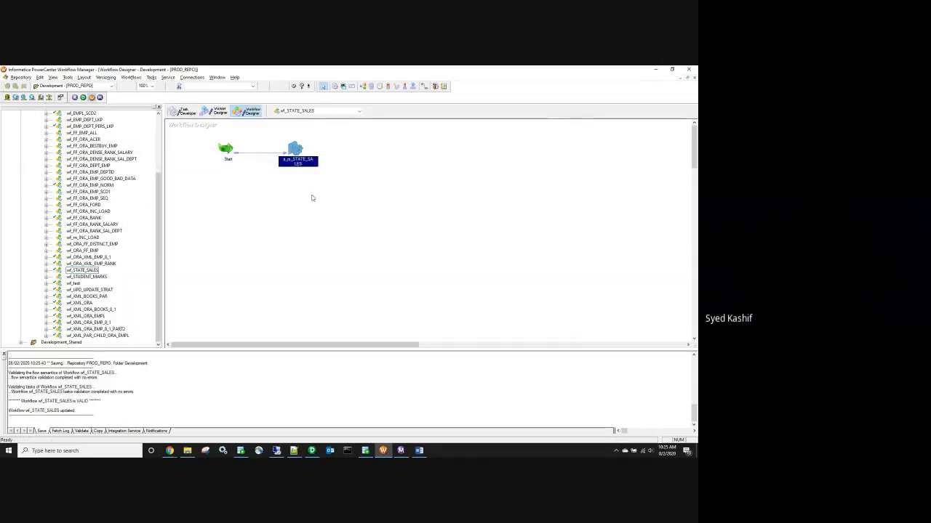
right_click(311, 198)
click(340, 276)
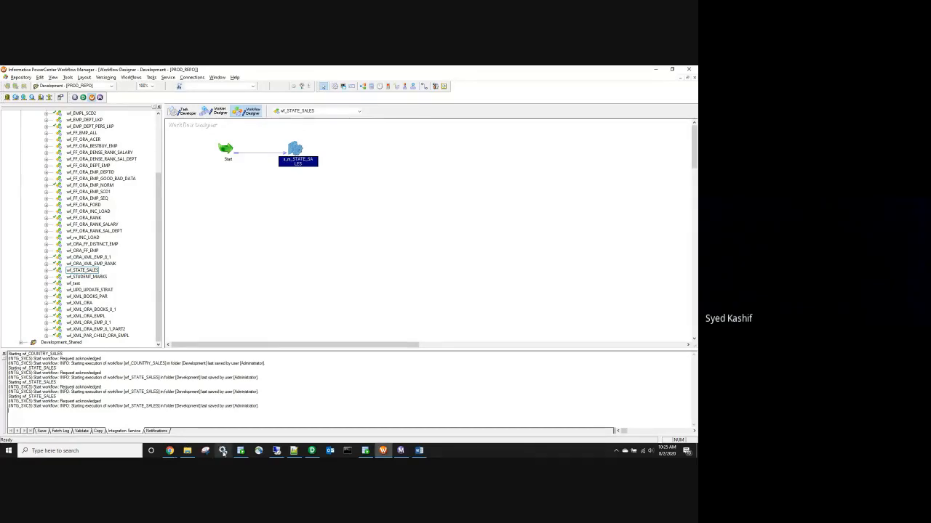
Step: Switch to File Explorer and delete the state_sales and state_sales_123 files from the Tran_ctrl folder
click(190, 455)
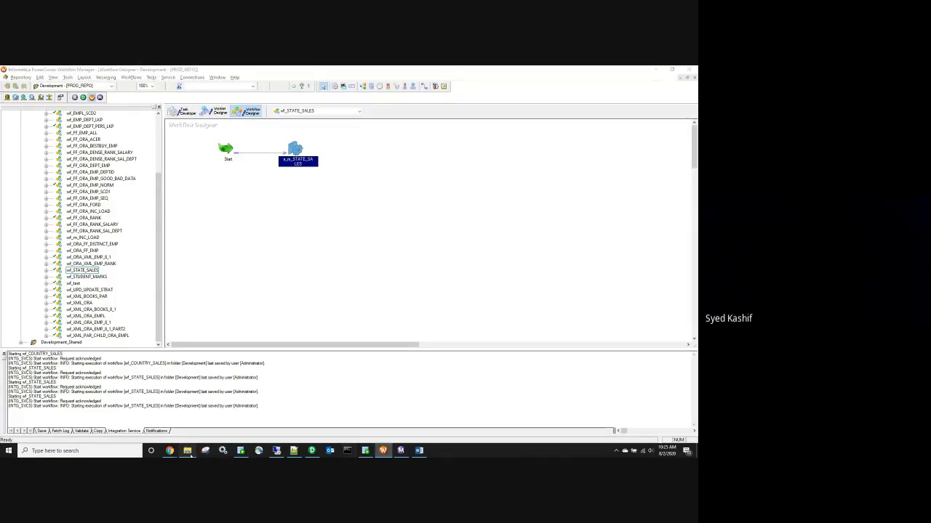
click(162, 119)
key(ctrl+a)
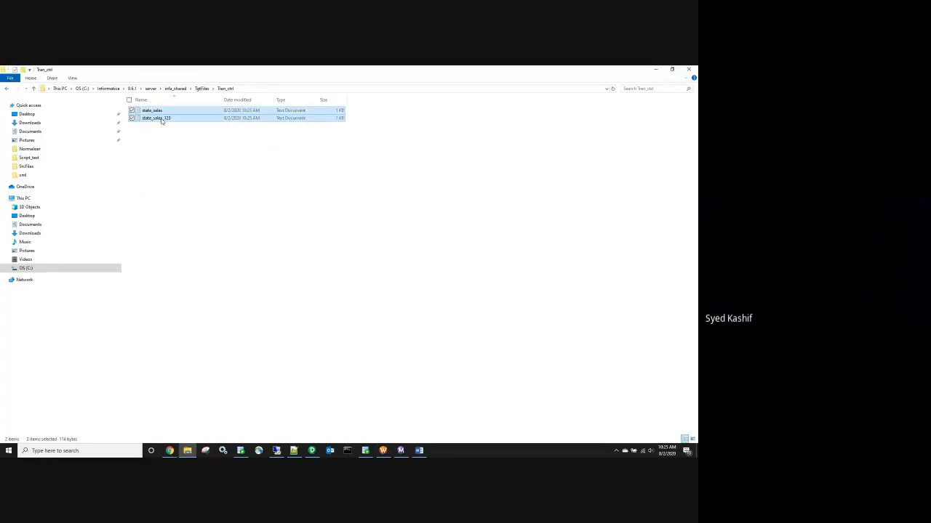
key(Delete)
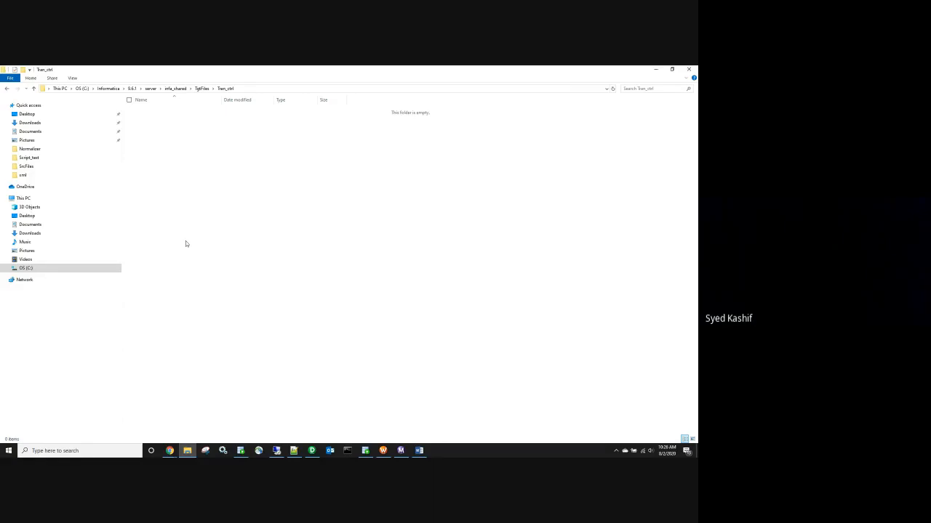
Step: Return to Workflow Manager and review the STATE_SALES1 target's header, output directory and output filename settings in the s_m_STATE_SALES session
mouse_move(315, 453)
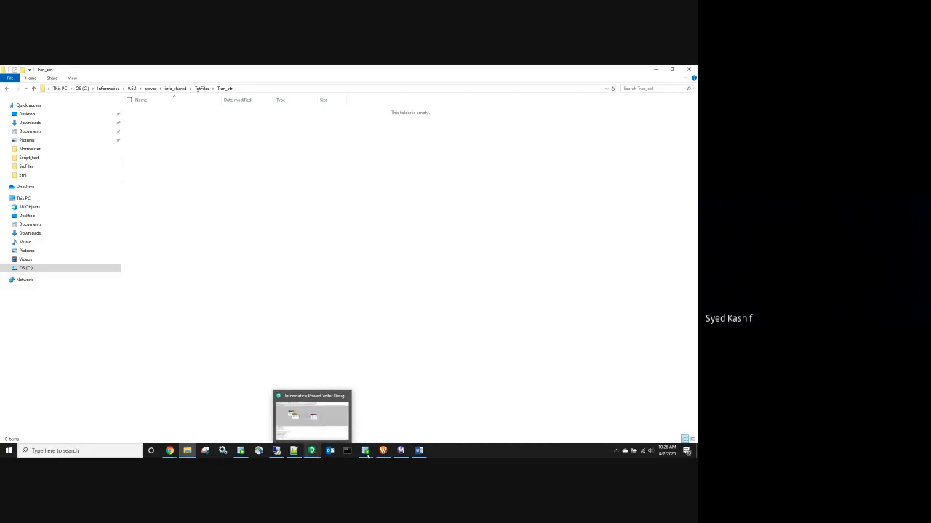
click(381, 454)
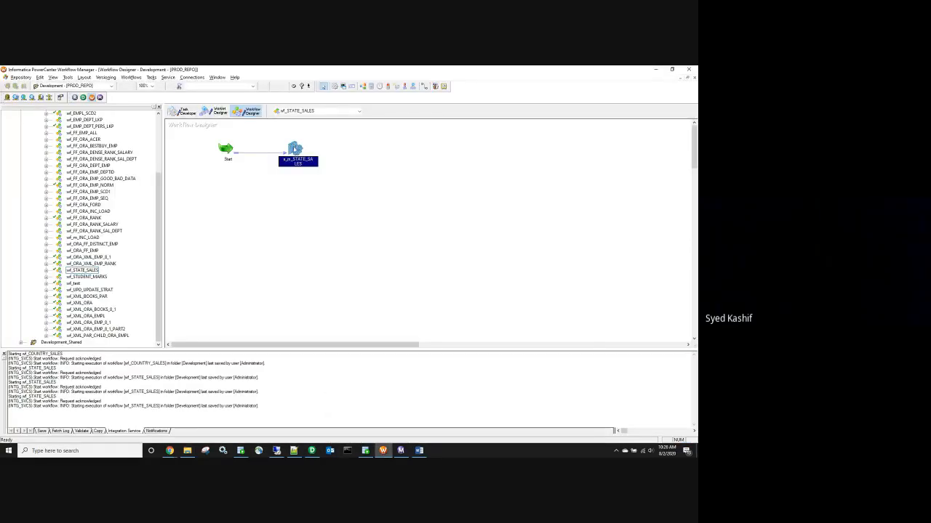
double_click(295, 152)
click(129, 119)
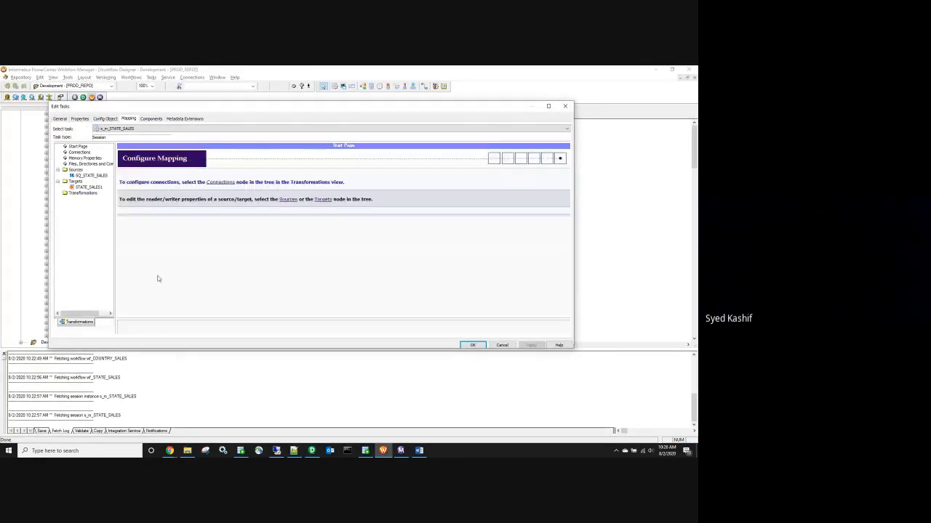
click(89, 188)
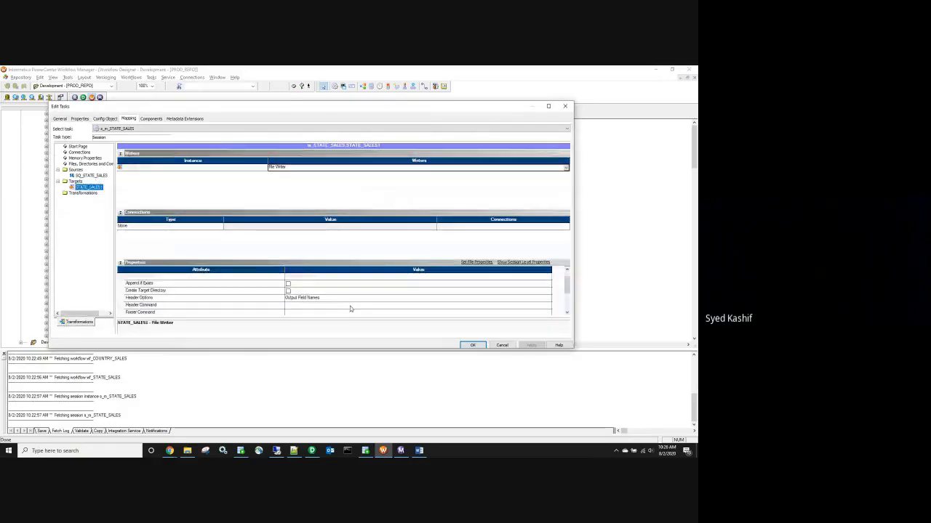
scroll(343, 300, down, 1)
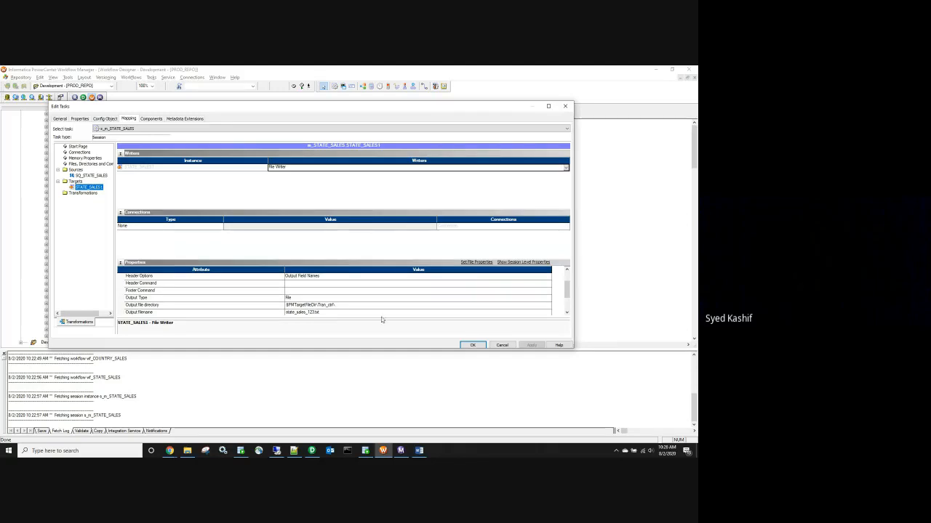
click(473, 344)
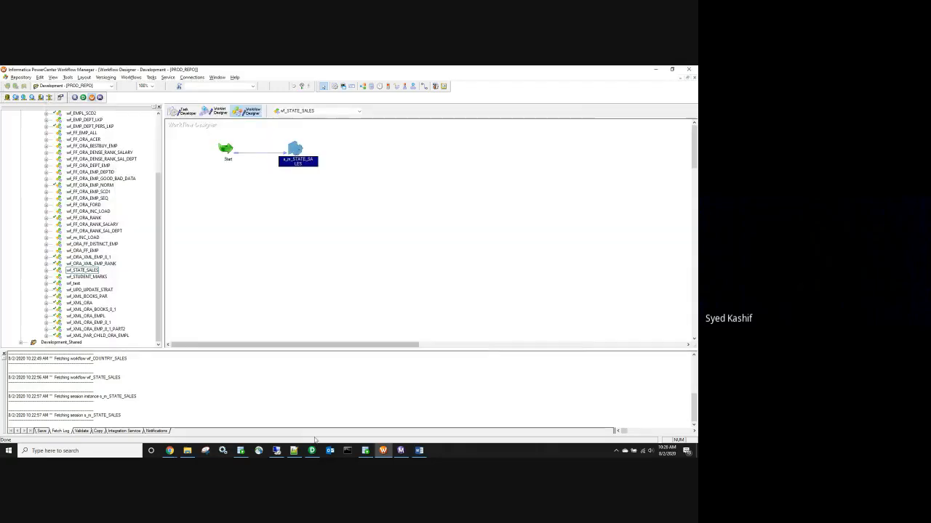
Step: Switch to Designer and open the STATE_SALES target definition's columns in the Target Designer, selecting the SALES column
click(312, 452)
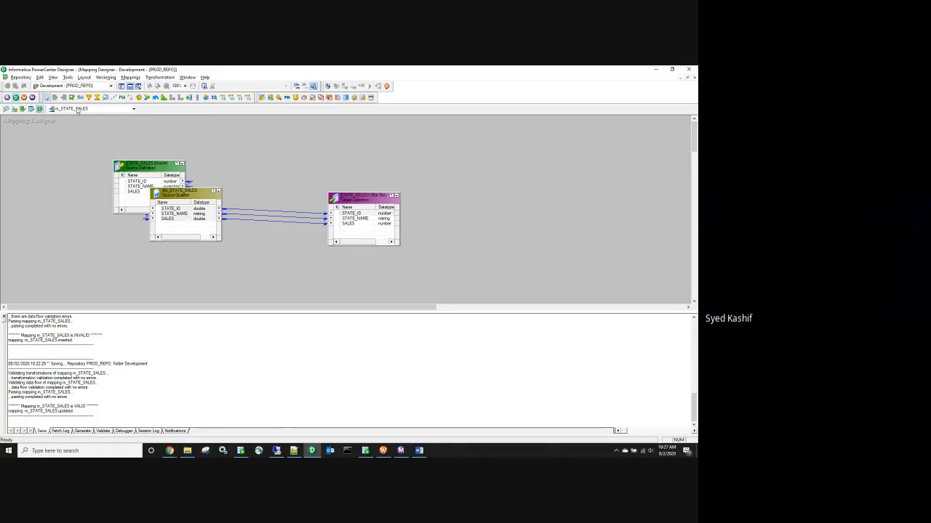
click(14, 109)
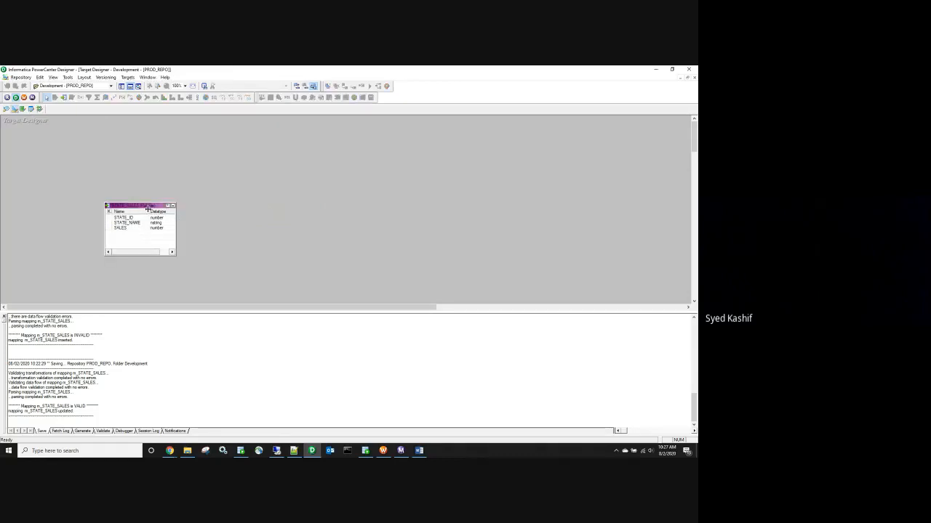
double_click(147, 208)
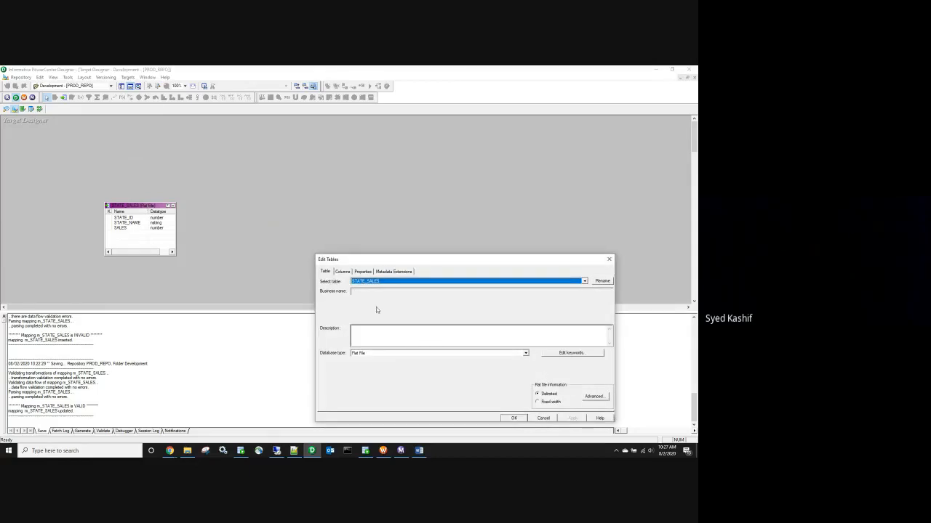
click(342, 272)
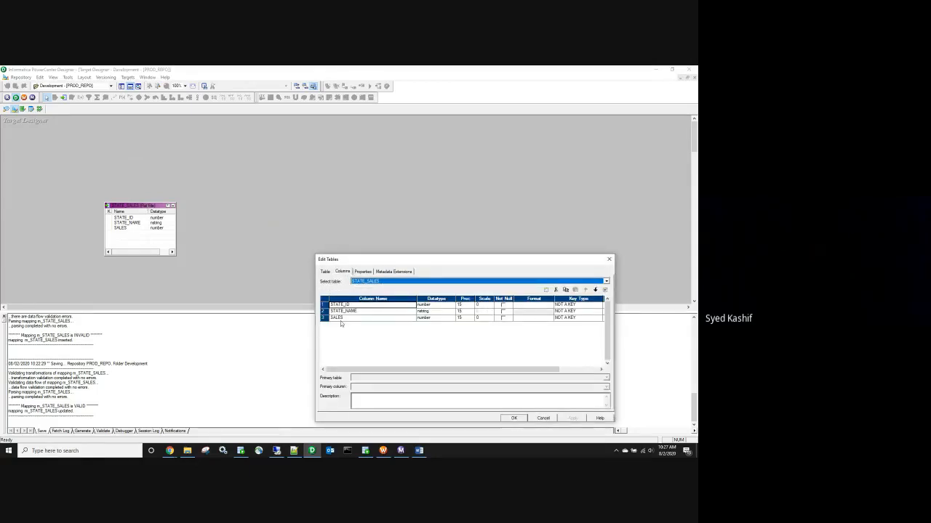
click(397, 318)
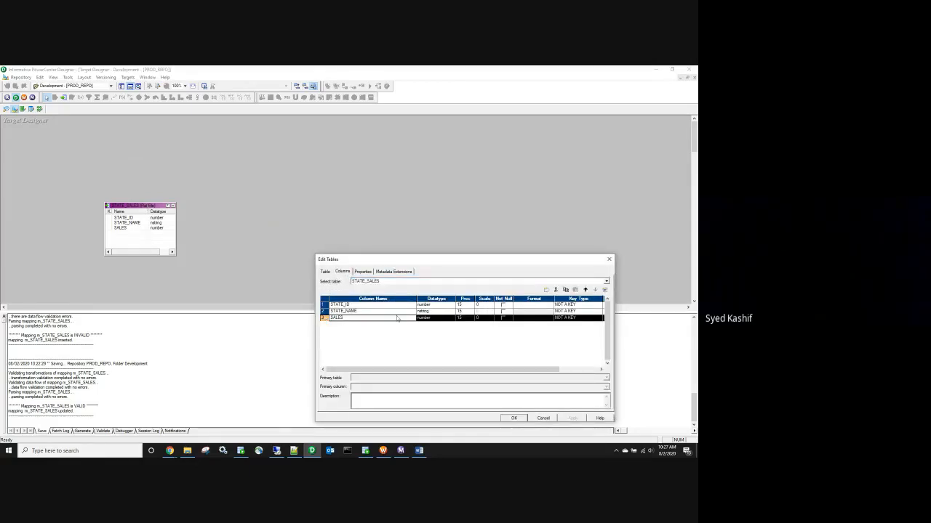
Step: Try adding FileName as the built-in file name column and as a manually created string column, removing each one
click(604, 290)
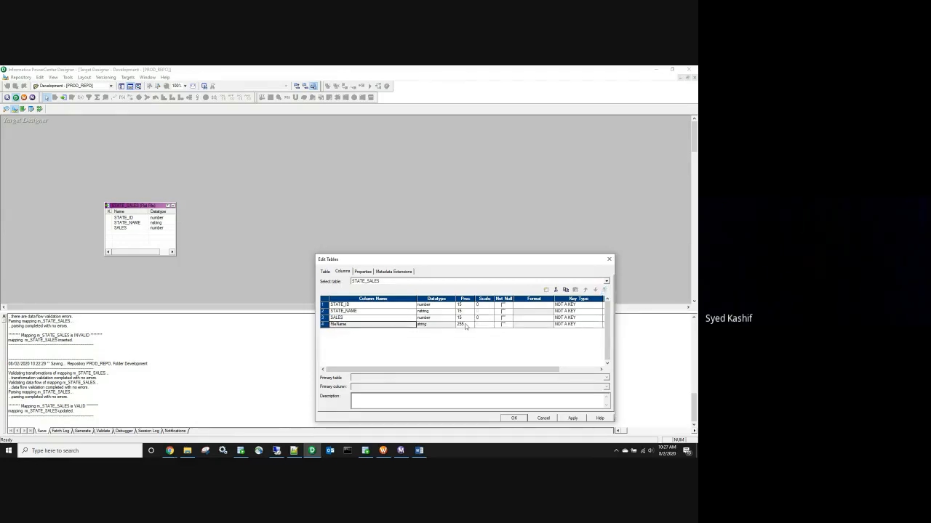
click(556, 290)
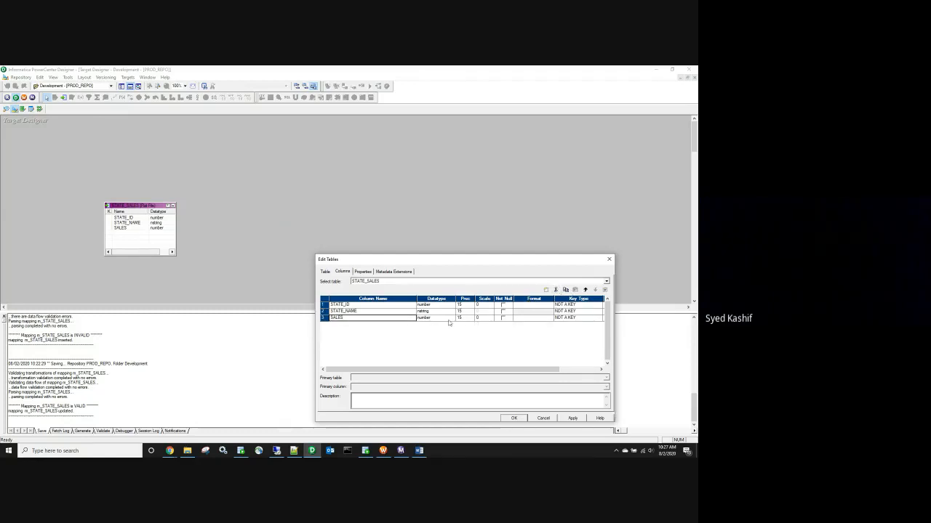
click(546, 290)
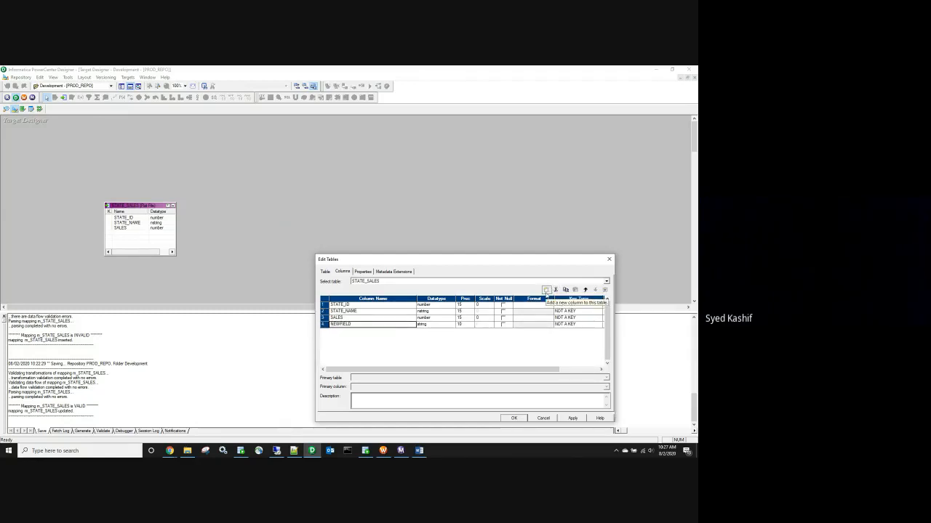
text(FileName)
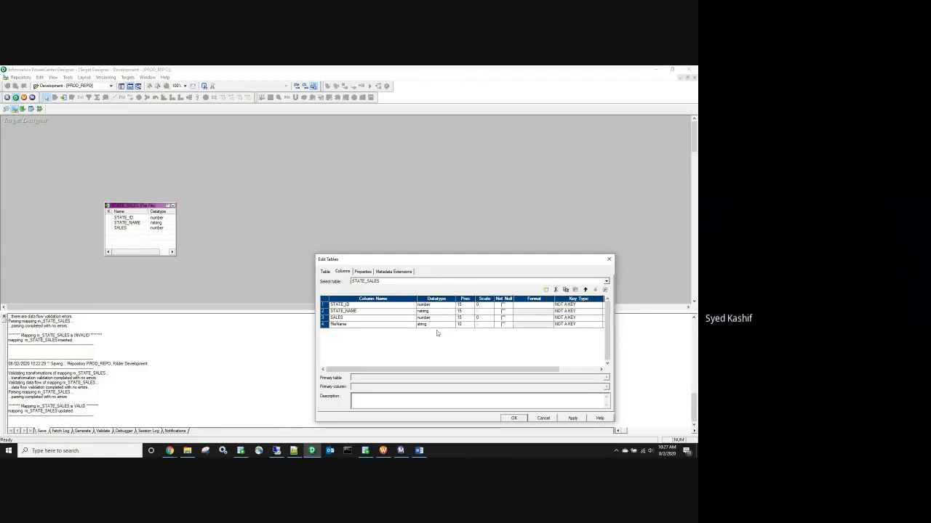
click(572, 324)
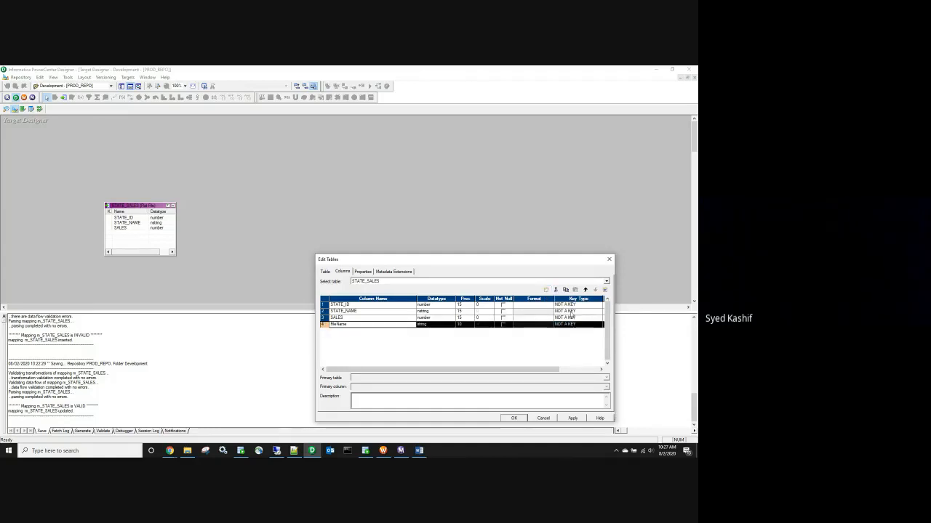
click(557, 291)
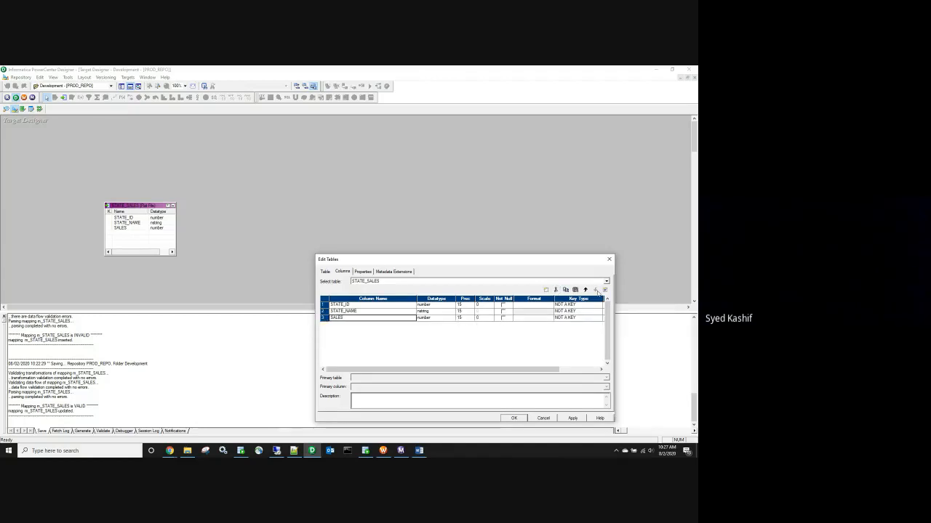
Step: Add the built-in FileName column to the STATE_SALES target definition, accept the edit and save the repository
click(604, 290)
click(573, 419)
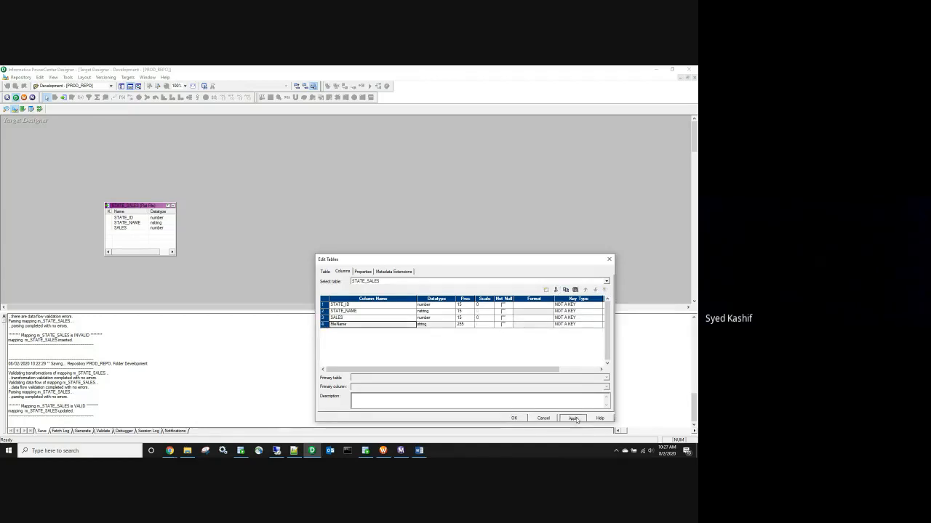
click(513, 418)
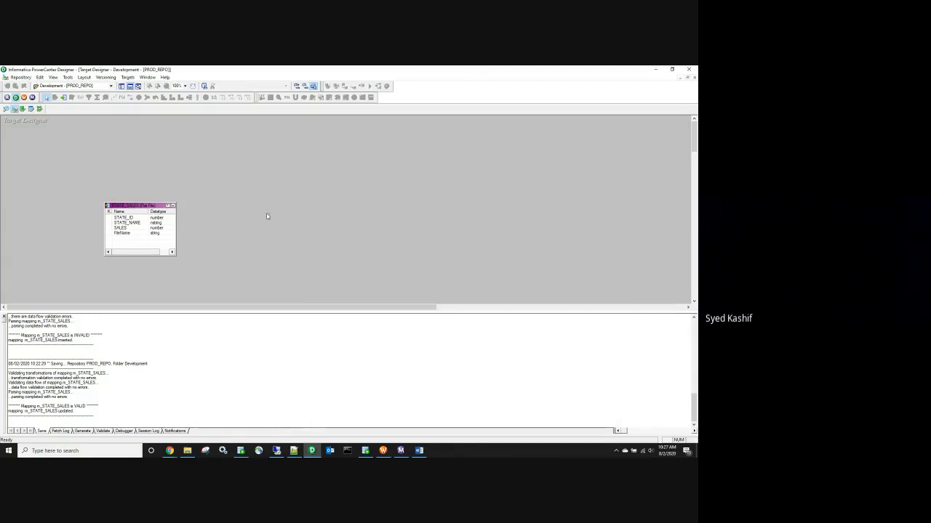
key(ctrl+s)
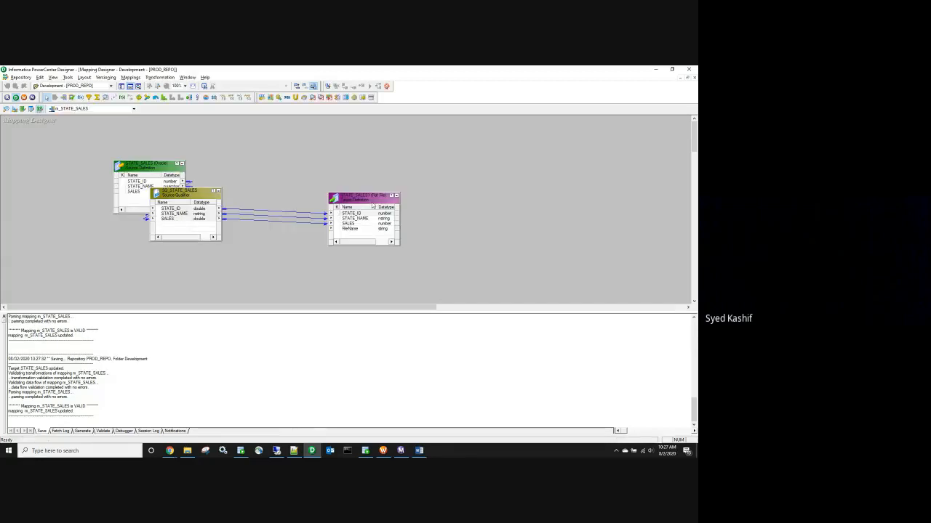
Step: In the m_STATE_SALES mapping, move the target away from the source qualifier and delete the links between them
drag(367, 200, 500, 186)
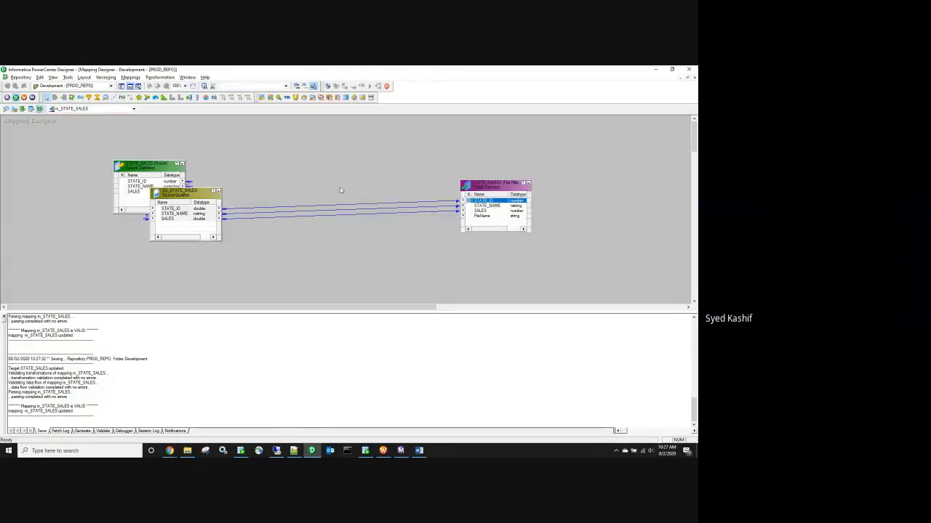
drag(337, 180, 349, 240)
key(Delete)
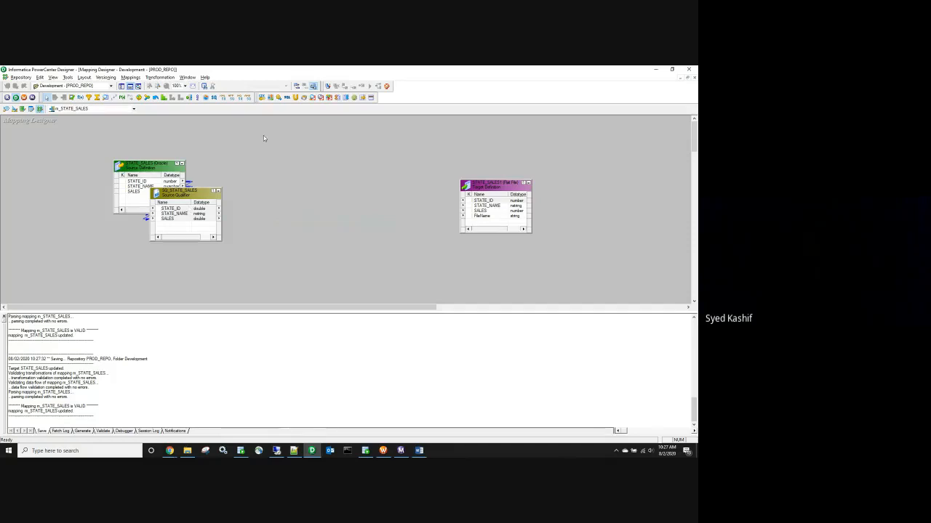
Step: Add an Expression transformation and route STATE_ID, STATE_NAME and SALES from the source qualifier through it to the target
click(80, 97)
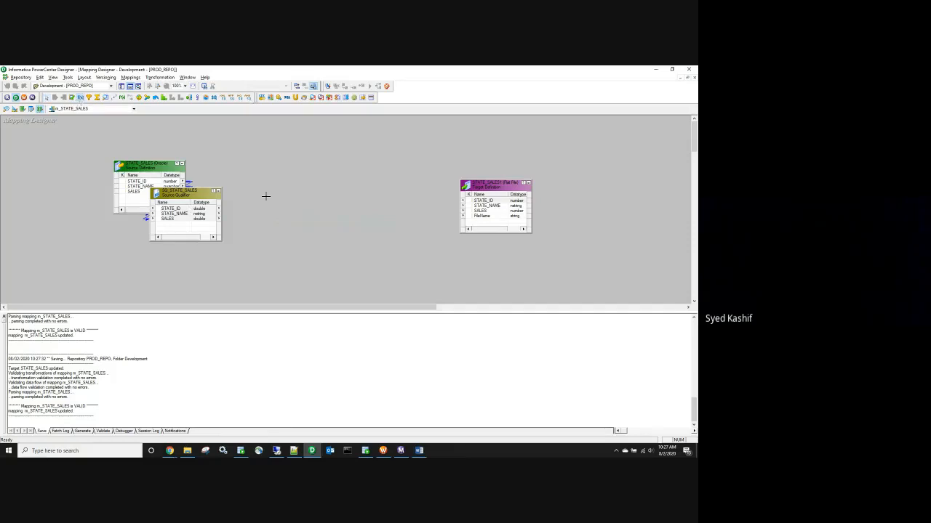
click(272, 191)
right_click(184, 208)
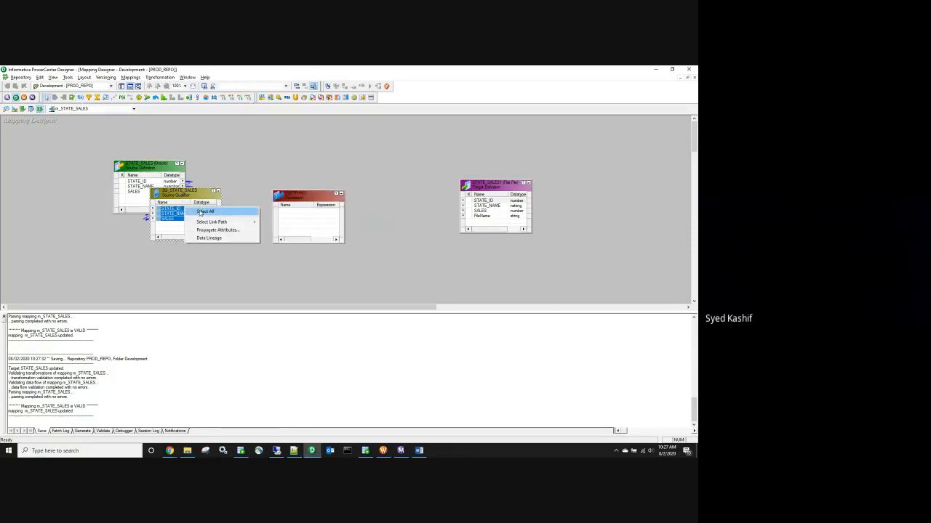
click(203, 211)
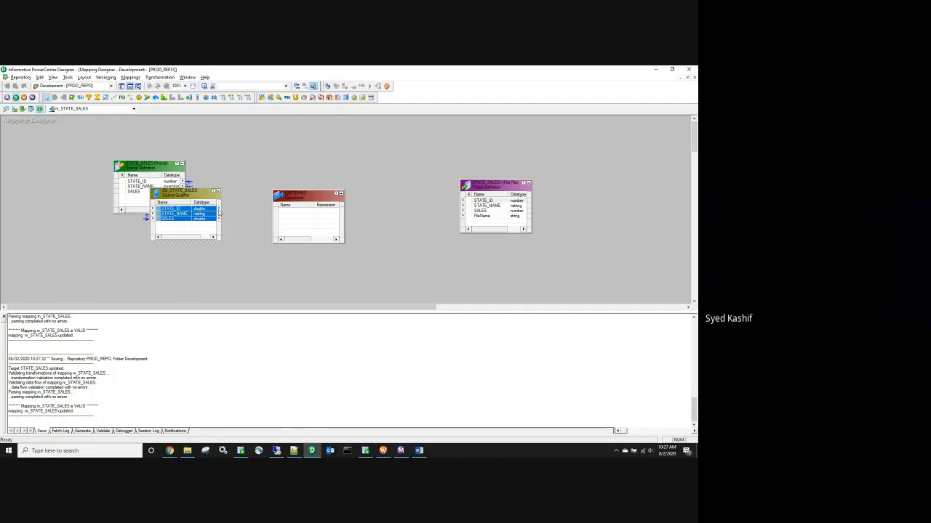
drag(218, 213, 477, 203)
right_click(285, 211)
click(291, 214)
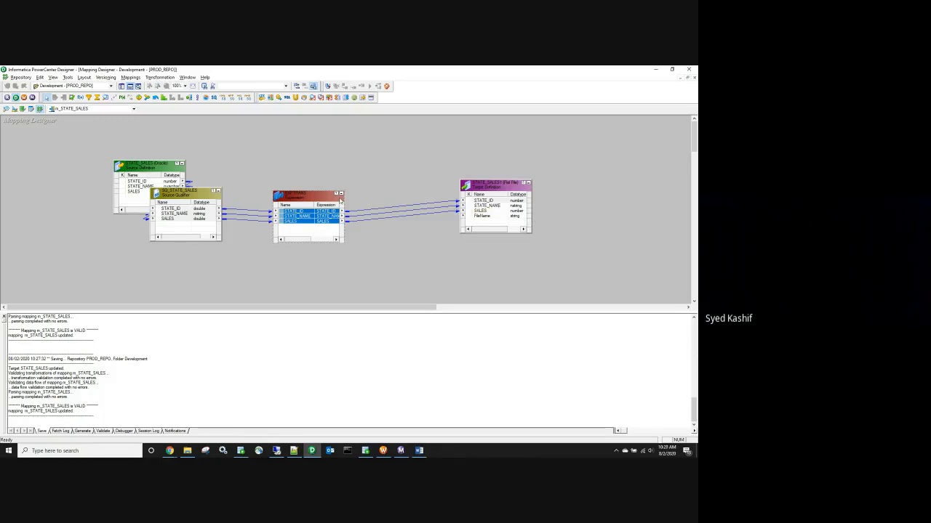
drag(339, 200, 346, 184)
Step: Copy the target's FileName port into the Expression transformation and edit its ports so FileName is output-only
click(487, 217)
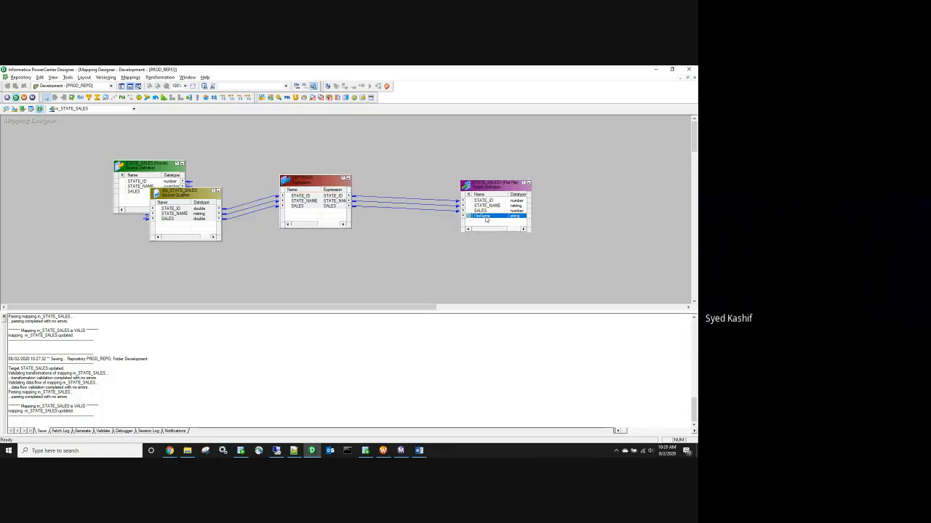
drag(487, 220, 318, 221)
double_click(308, 212)
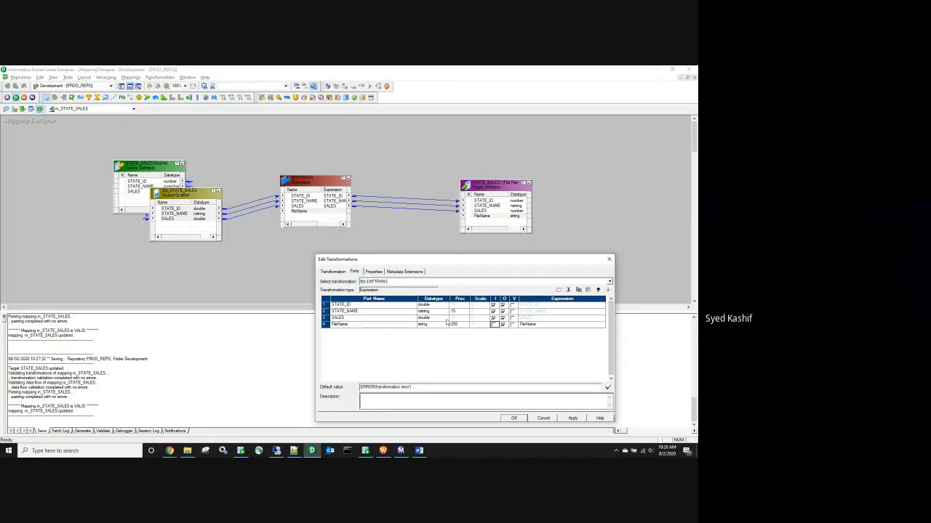
Step: Clear the FileName port's expression, check the Tran_ctrl folder in File Explorer, and begin the formula with 'State_'||
click(574, 324)
click(603, 324)
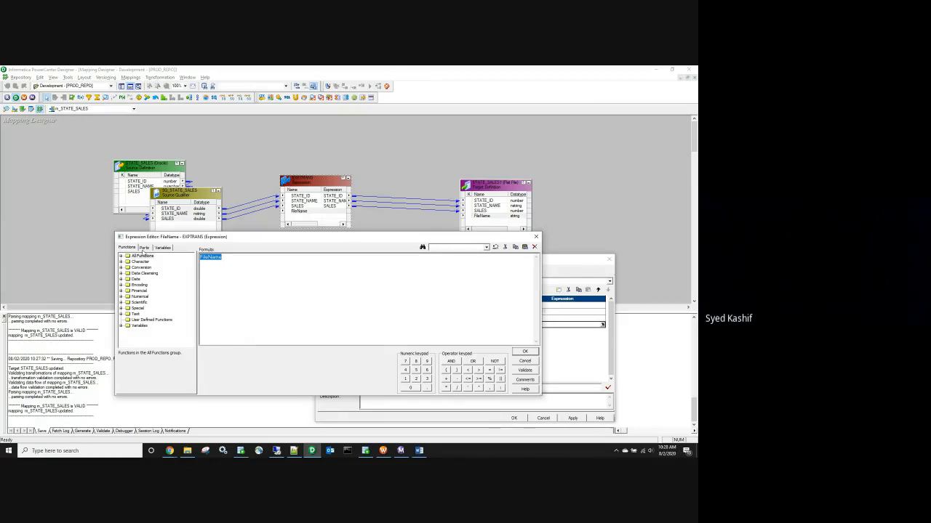
key(Delete)
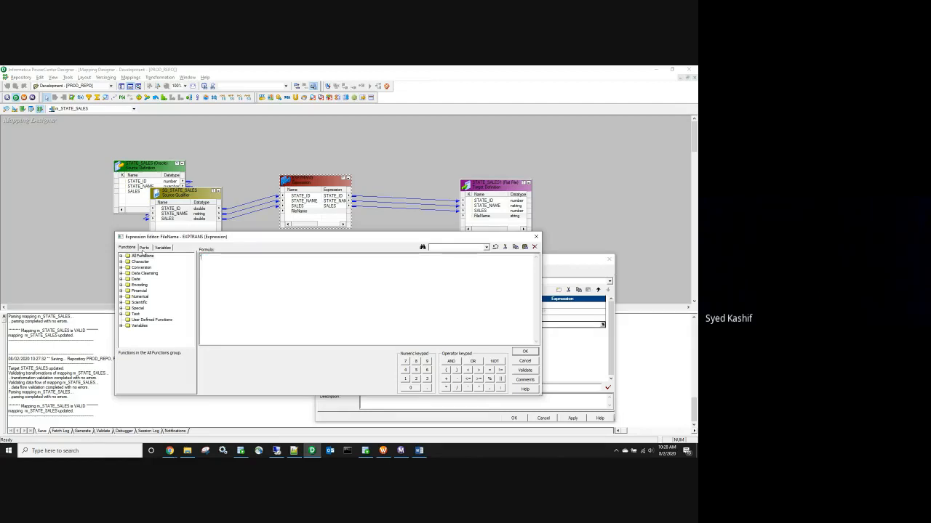
click(187, 450)
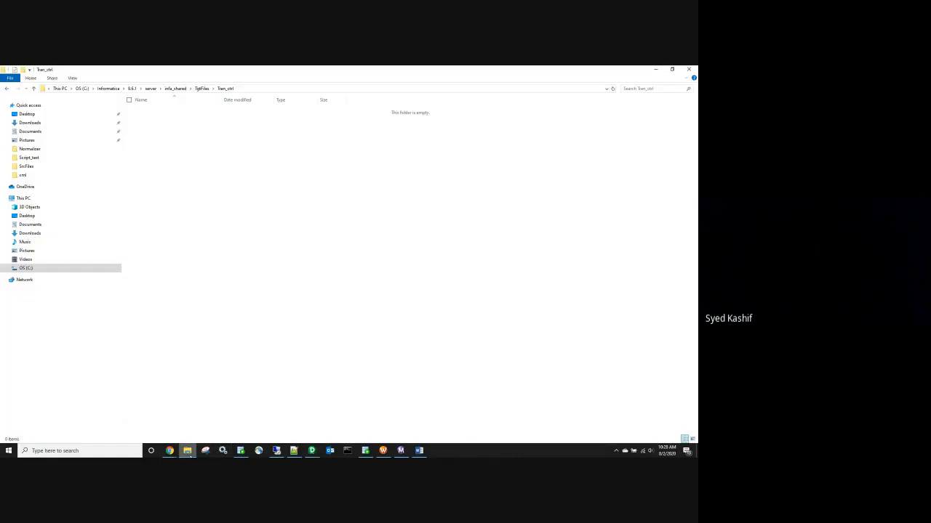
click(188, 451)
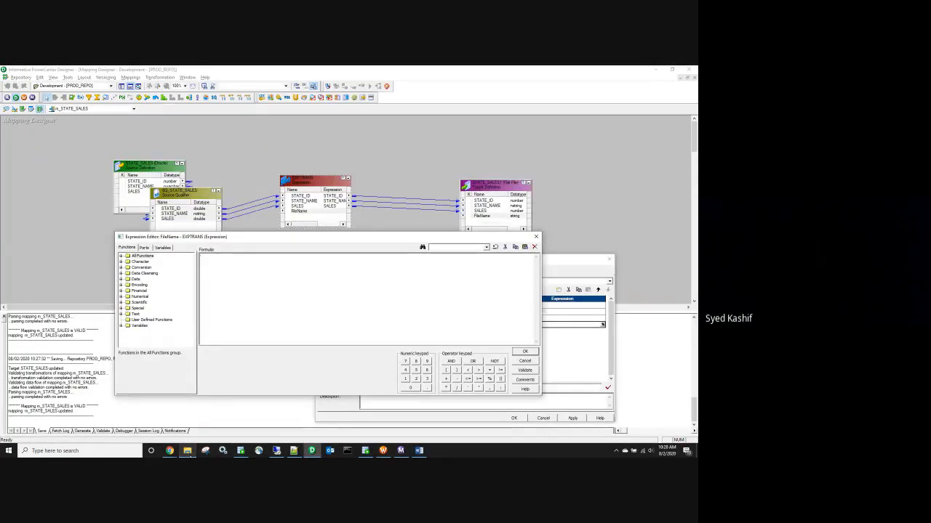
text('State)
text('||)
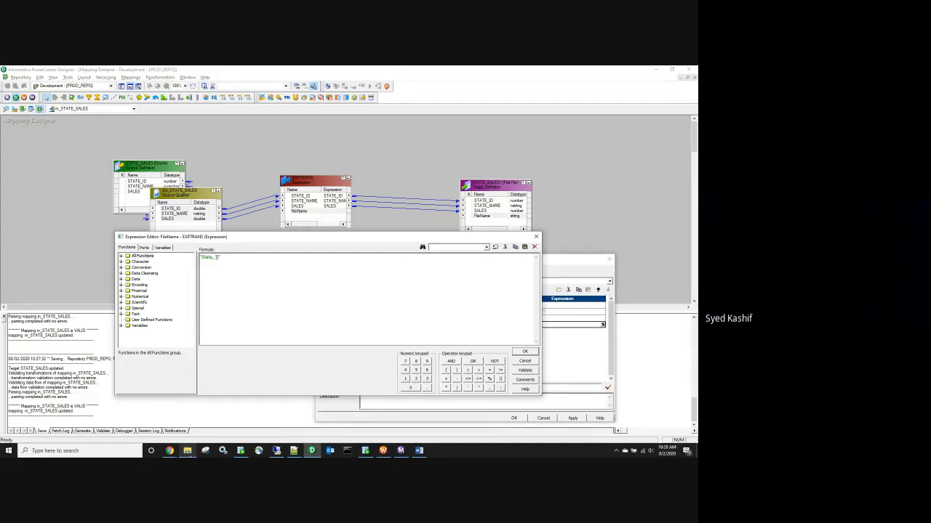
key(BackSpace)
key(BackSpace)
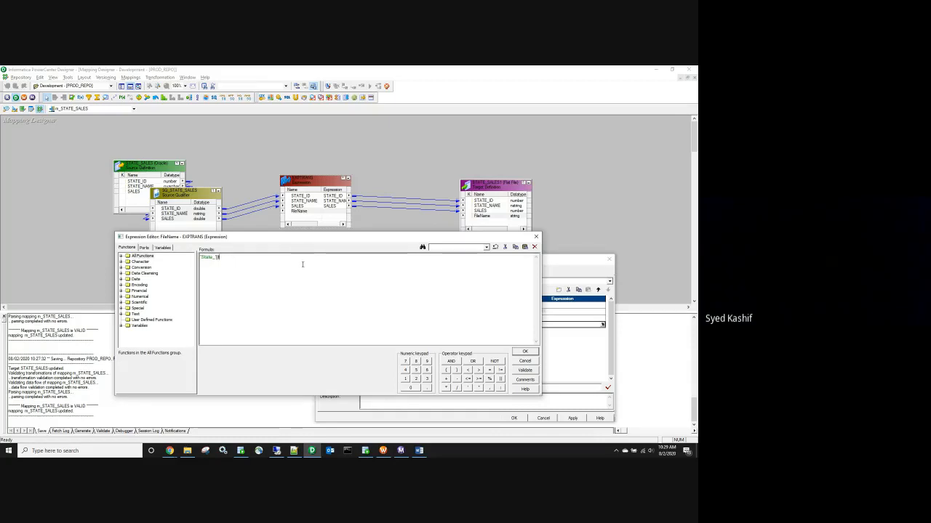
Step: Complete the FileName formula with to_char(sysdate,'MM_DD_YYYY_HH_MI_SS'), validate it and accept the transformation changes
text(to_char(sysd)
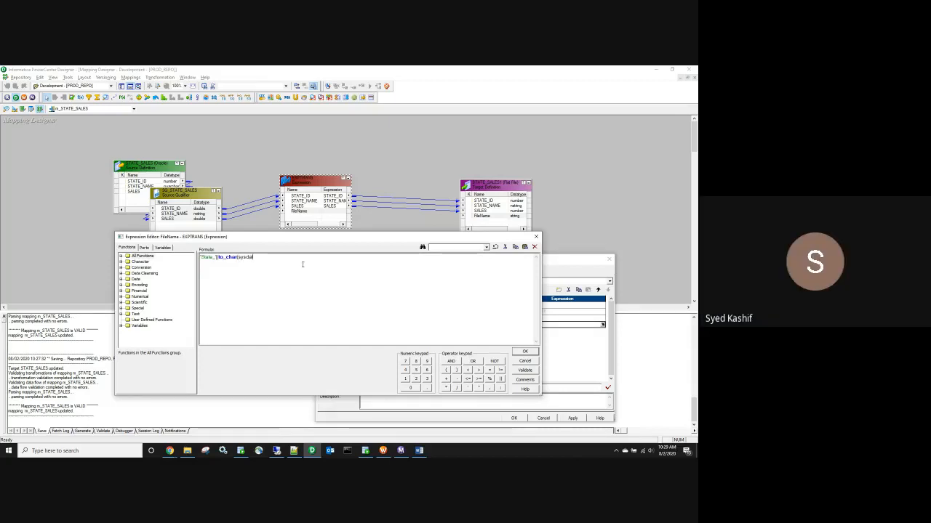
text(ate,'MM_DD_YYYY_)
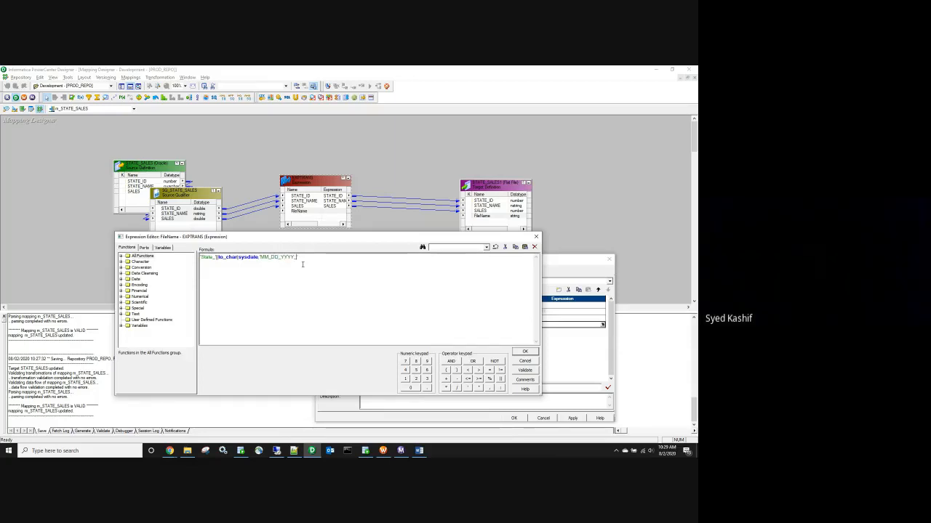
text(HH_MI_SS')
click(525, 370)
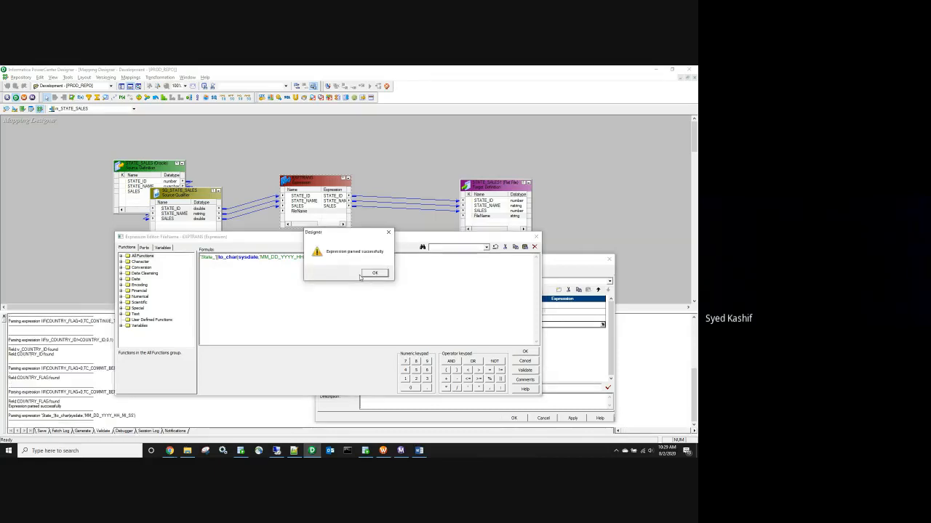
click(374, 273)
click(526, 353)
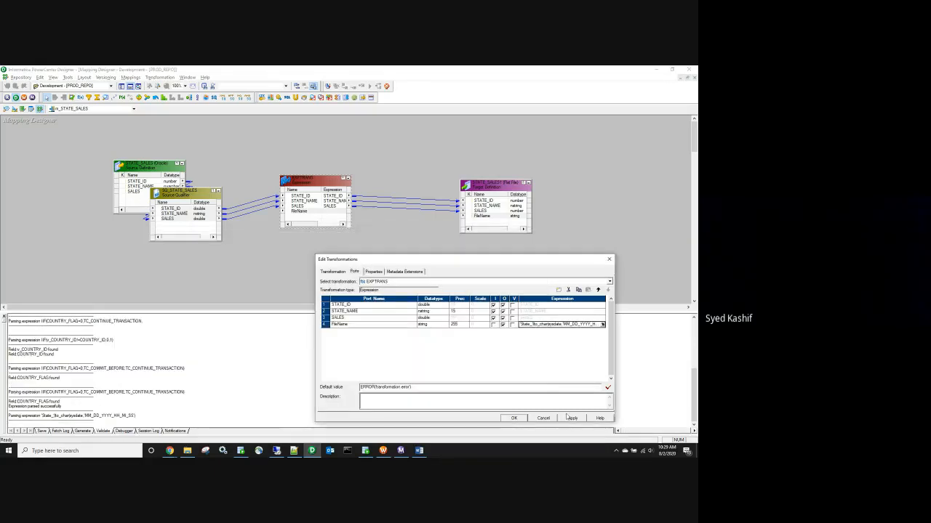
click(513, 418)
Step: Link the Expression transformation's FileName port to the target's FileName port and save the mapping
drag(311, 211, 498, 222)
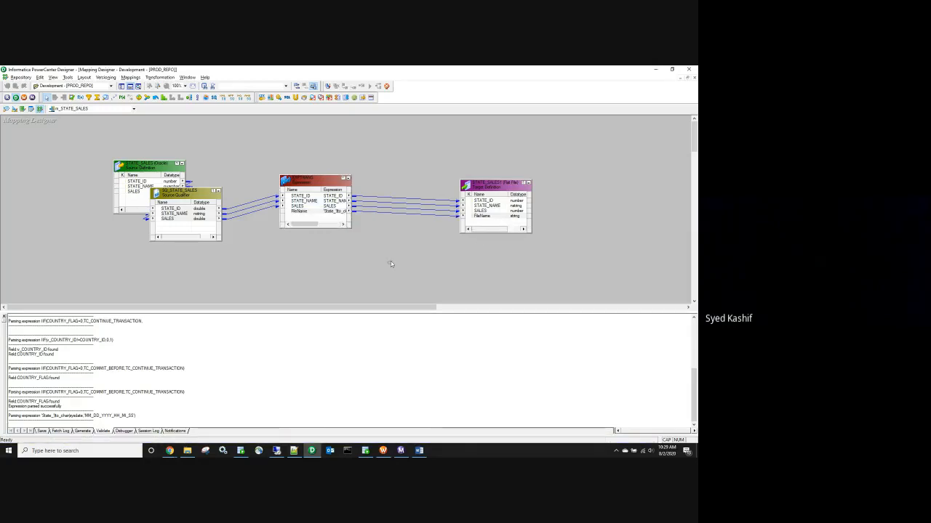
key(ctrl+s)
Step: Switch to Workflow Manager, refresh the s_m_STATE_SALES session's mapping, then save and start wf_STATE_SALES
click(383, 451)
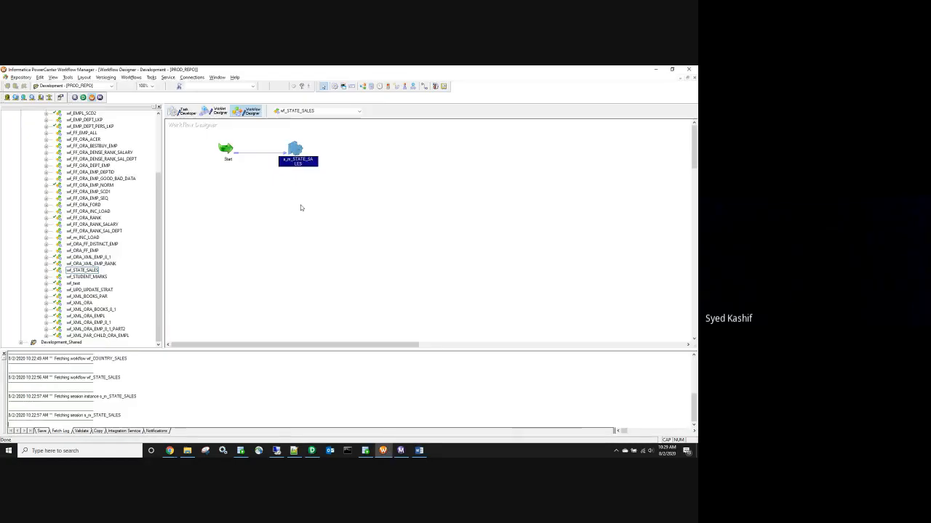
right_click(298, 150)
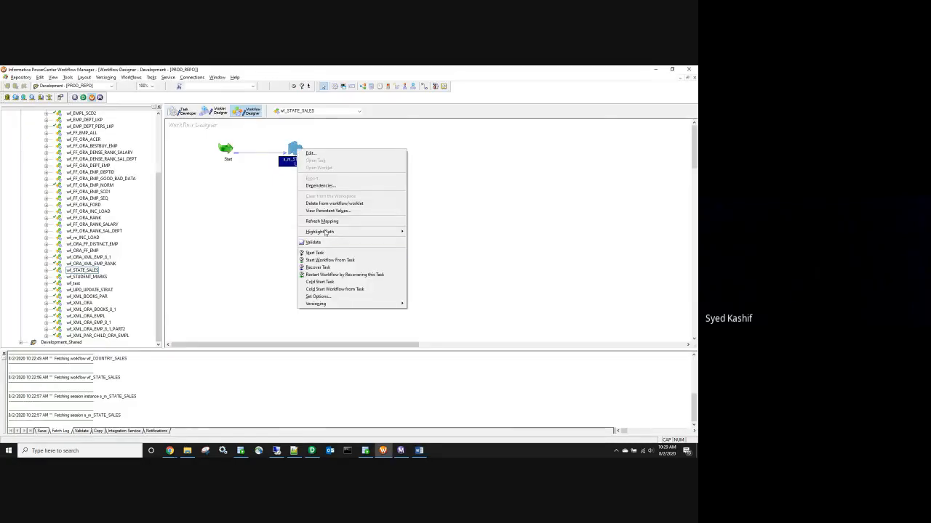
click(323, 221)
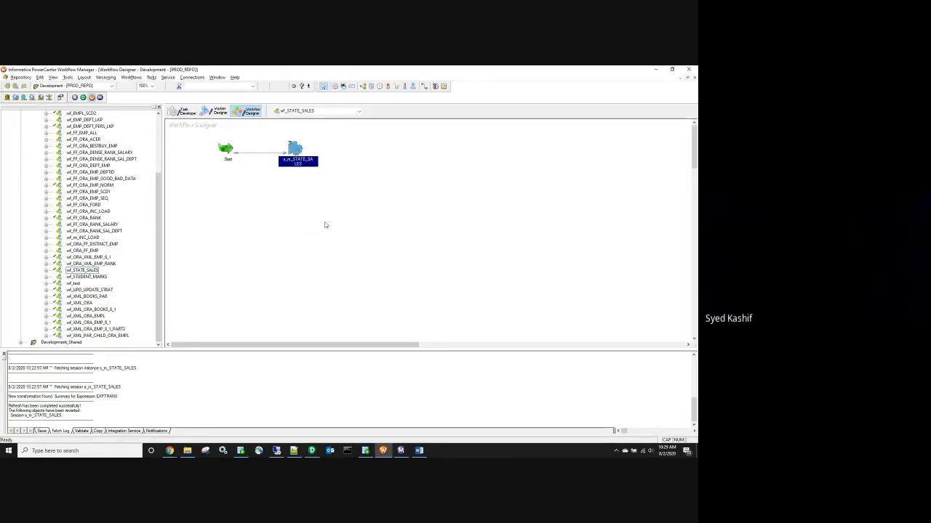
key(ctrl+s)
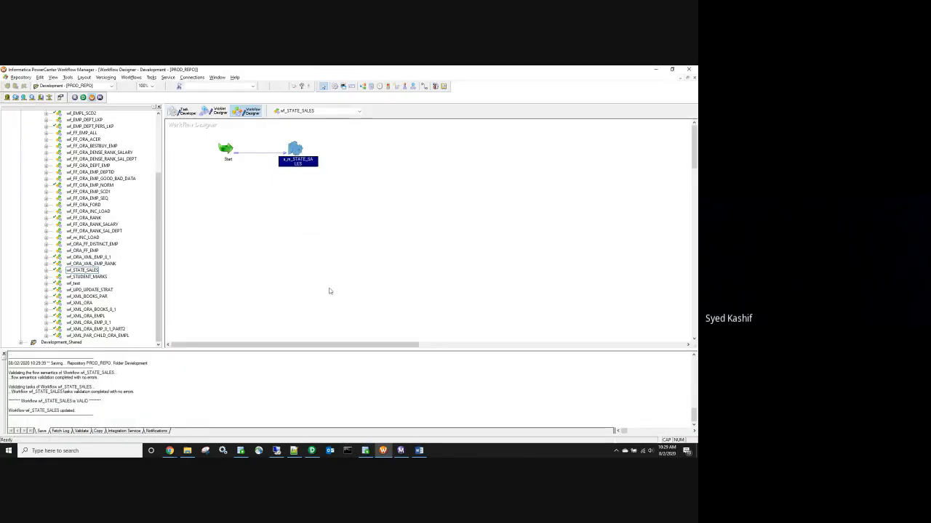
right_click(329, 289)
click(350, 202)
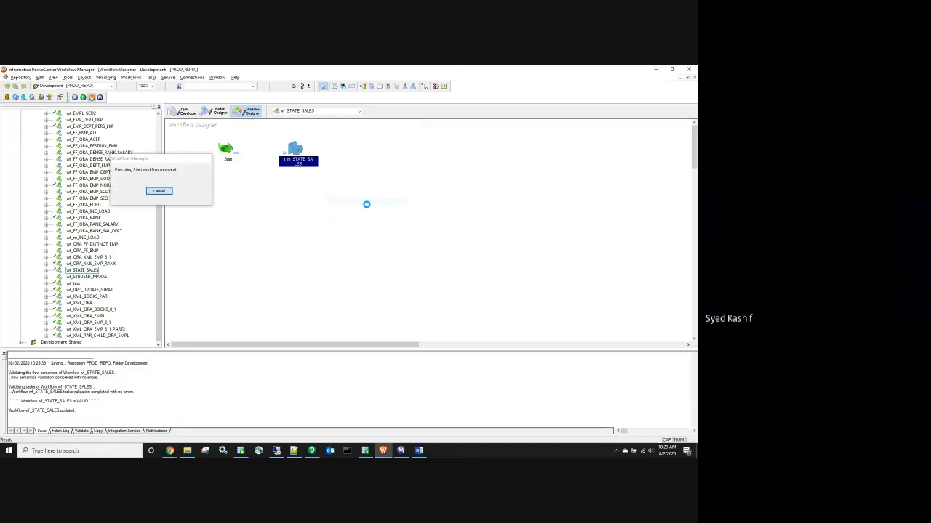
Step: Check the output file directory and filename of target STATE_SALES1 in the s_m_STATE_SALES session's mapping settings
click(311, 451)
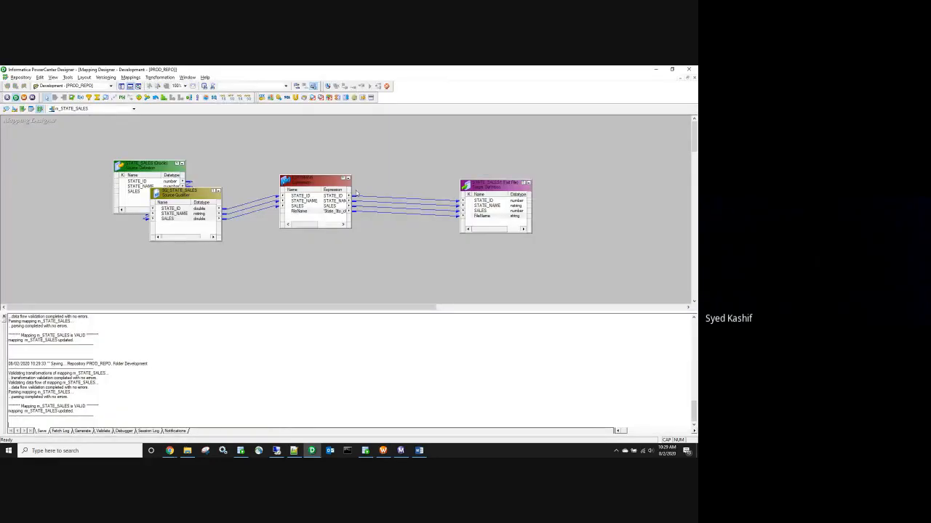
click(383, 451)
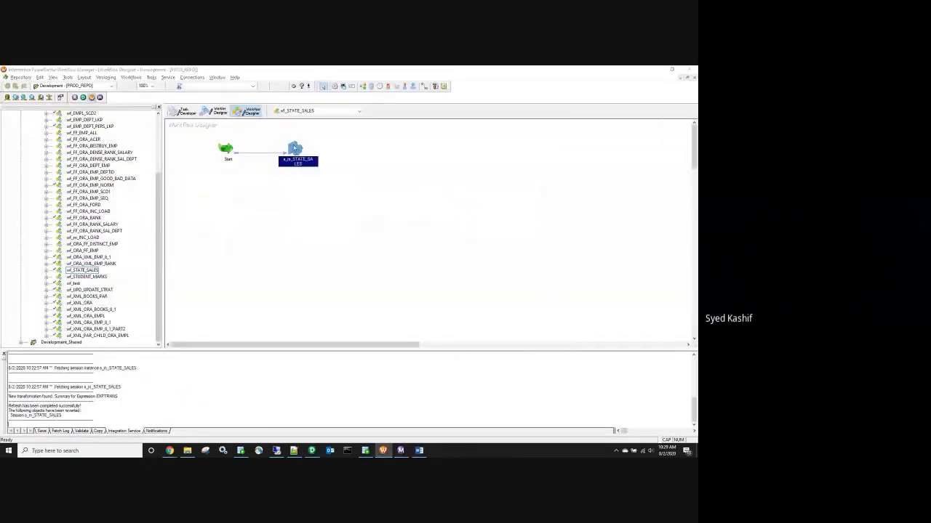
double_click(294, 153)
click(129, 119)
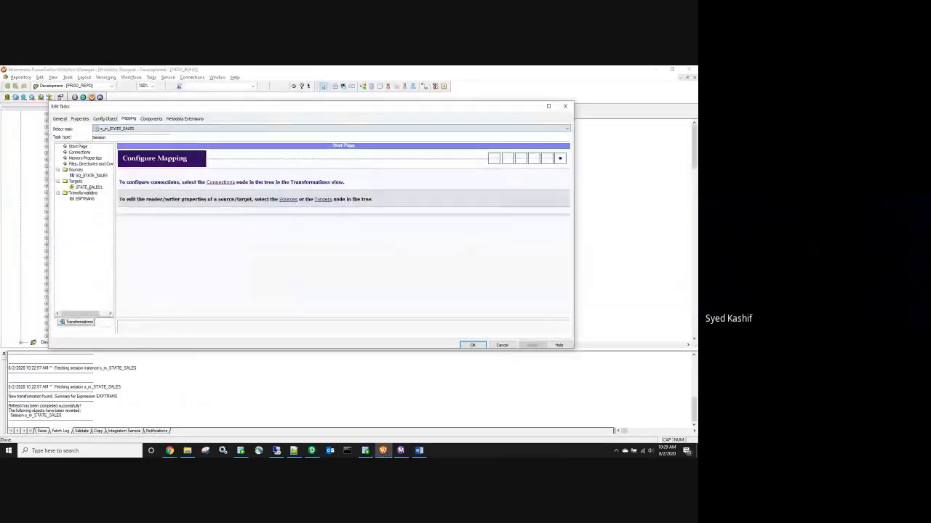
click(88, 187)
scroll(305, 313, down, 3)
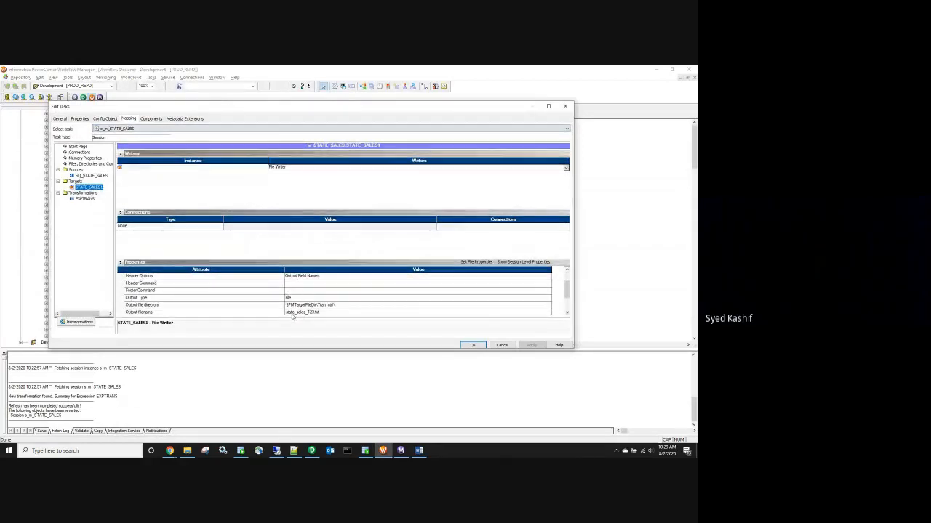
click(472, 345)
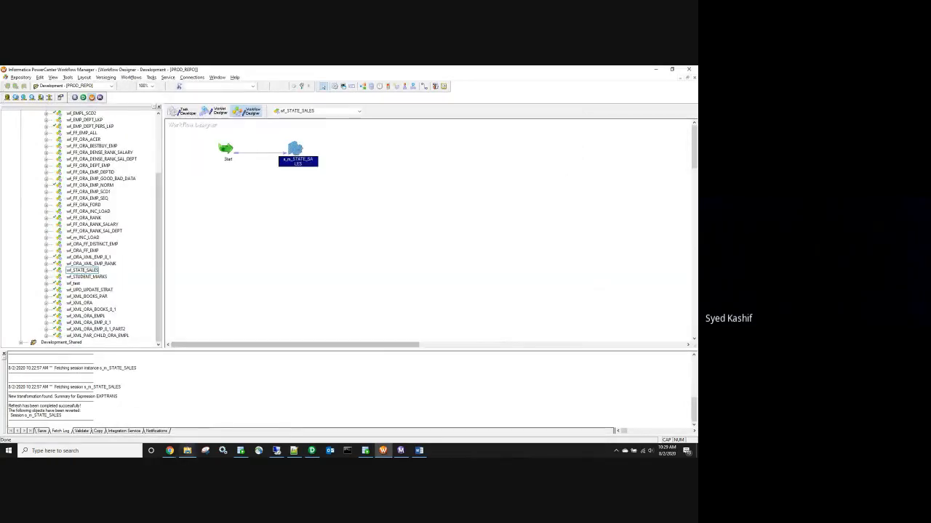
Step: Inspect the contents of the timestamped State_ file in the Tran_ctrl folder using Notepad++
click(187, 450)
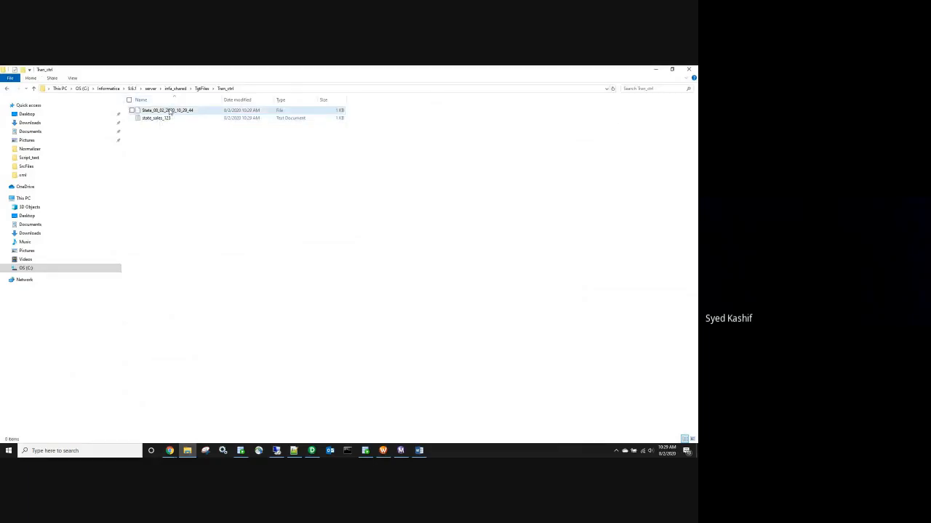
right_click(169, 110)
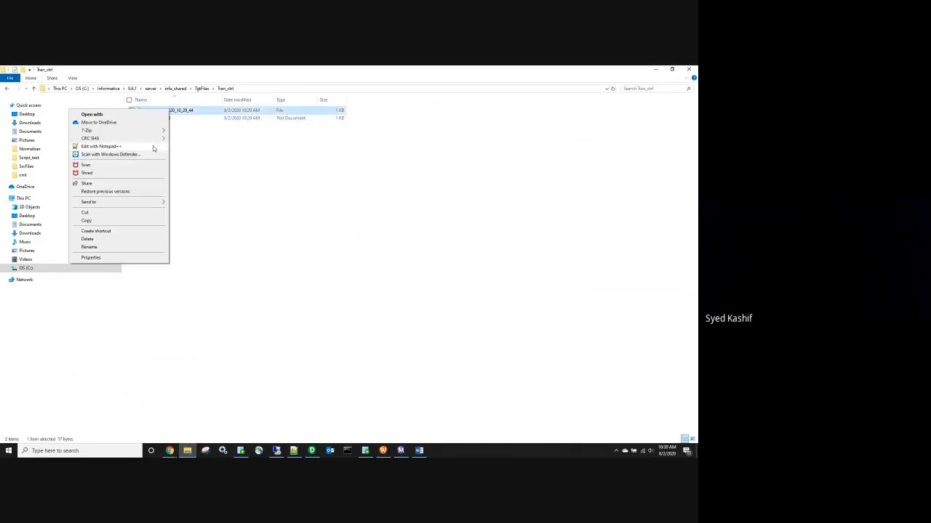
click(153, 146)
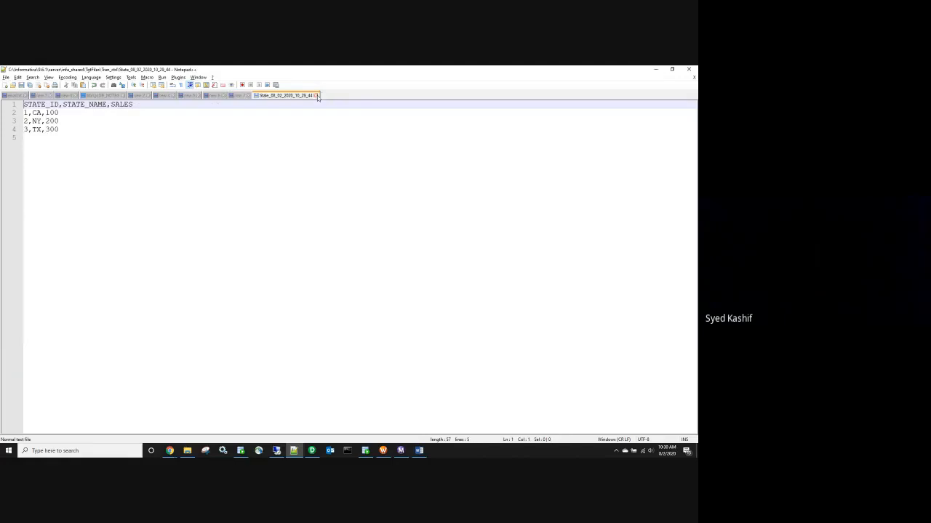
click(316, 95)
click(658, 70)
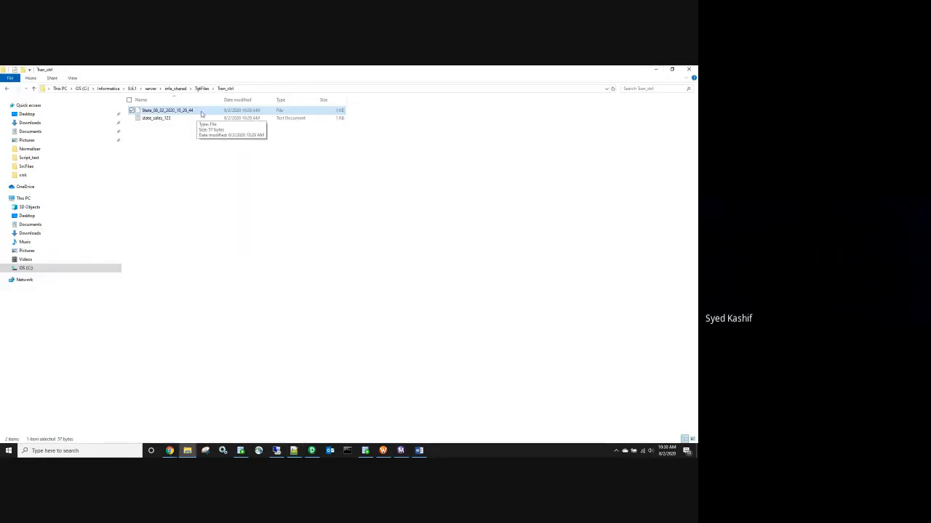
Step: In Designer, append ||'.txt' to the FileName port's formula in the Expression transformation and validate it
click(312, 450)
double_click(316, 222)
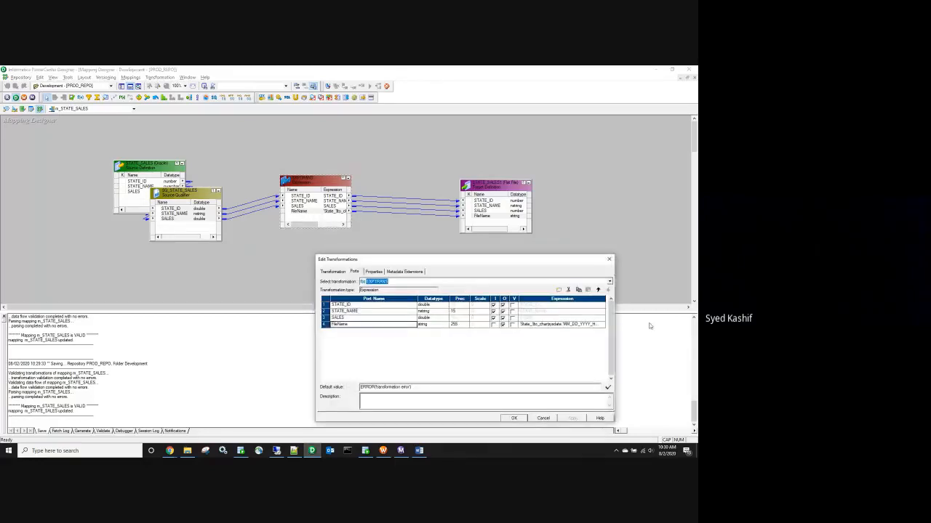
click(603, 324)
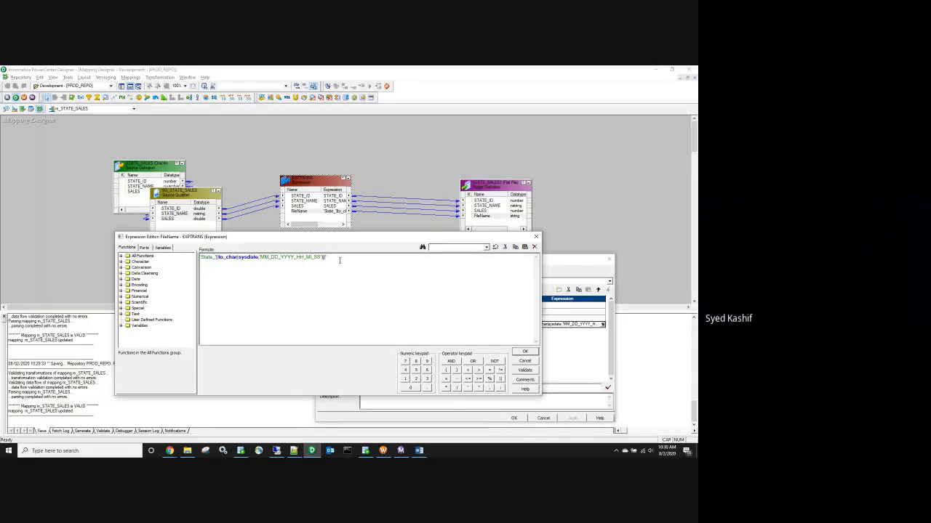
text('.TXT')
key(BackSpace)
key(BackSpace)
key(BackSpace)
key(BackSpace)
click(524, 370)
click(374, 272)
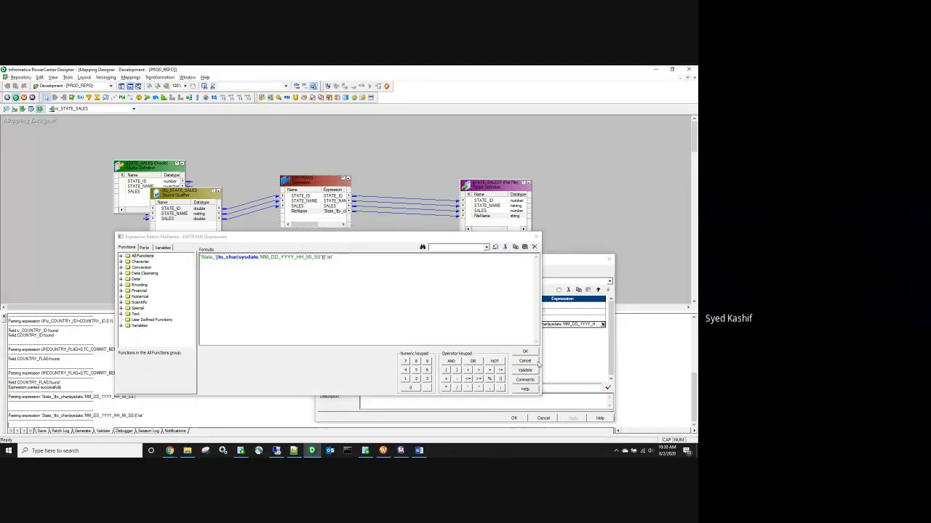
Step: Accept the edited FileName formula and transformation changes and save the m_STATE_SALES mapping
click(525, 352)
click(513, 418)
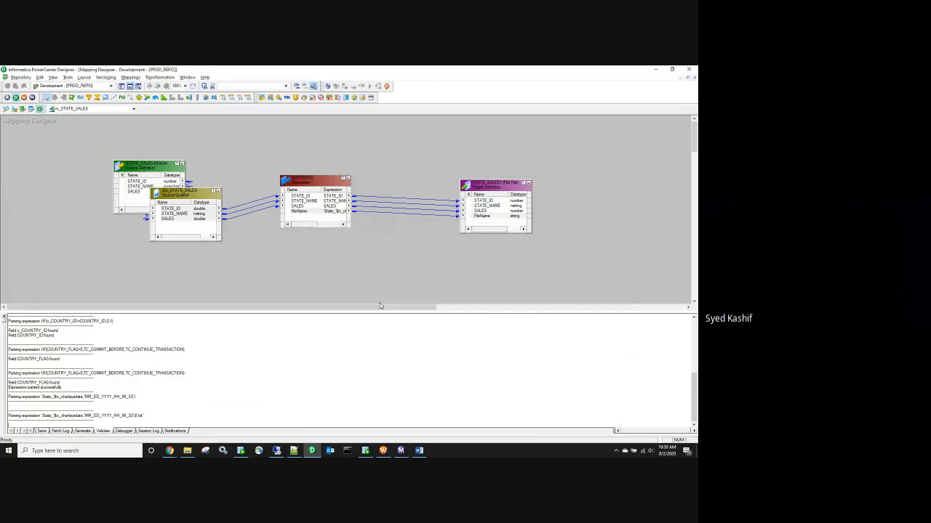
click(373, 288)
key(ctrl+s)
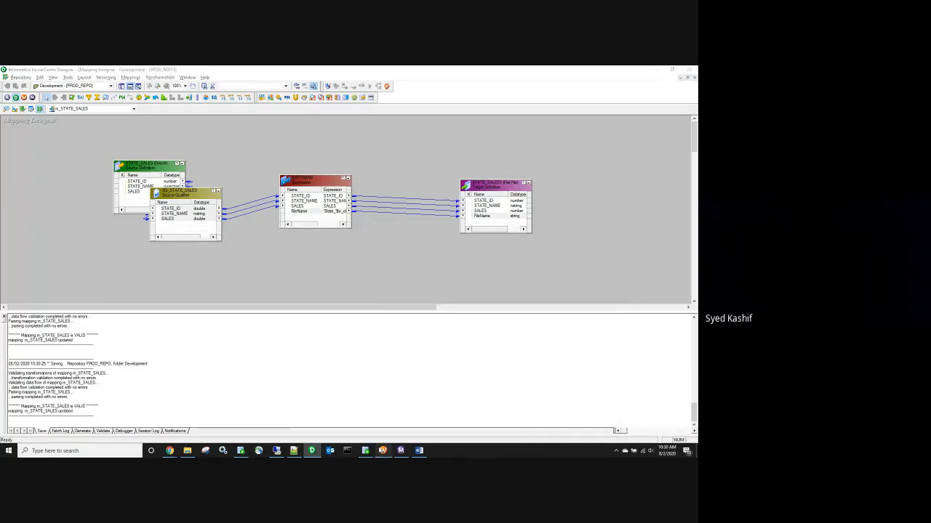
Step: In Workflow Manager, refresh the s_m_STATE_SALES session with the updated mapping and save the workflow
click(382, 450)
right_click(296, 146)
click(332, 218)
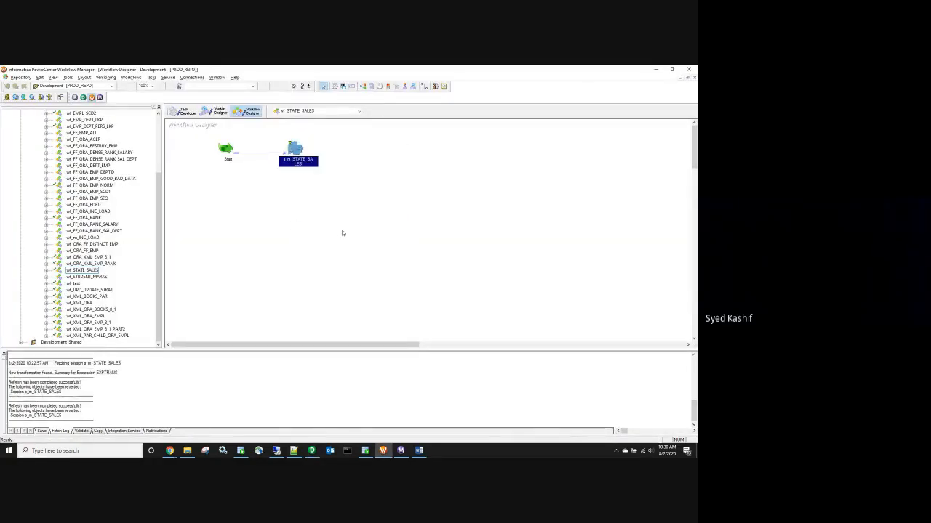
key(ctrl+s)
Step: Delete all files from the Tran_ctrl folder and run the wf_STATE_SALES workflow again
click(187, 450)
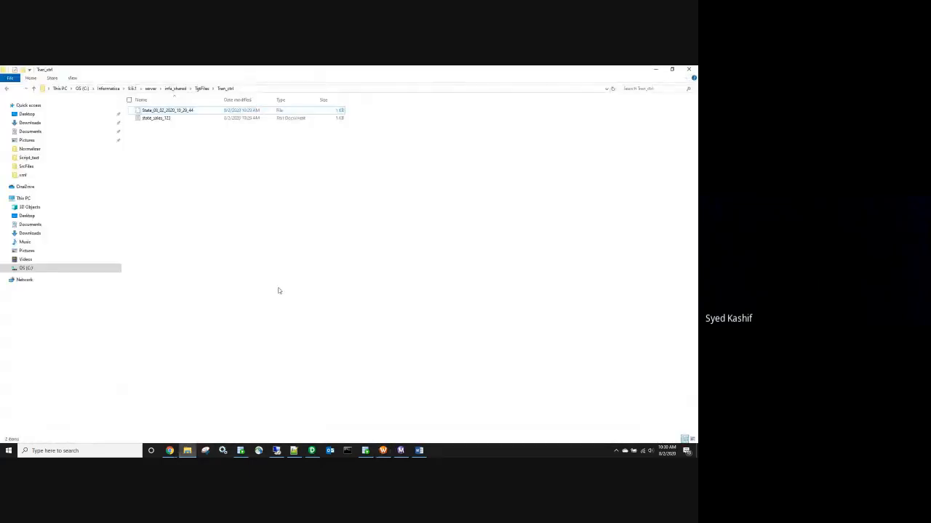
key(ctrl+a)
key(Delete)
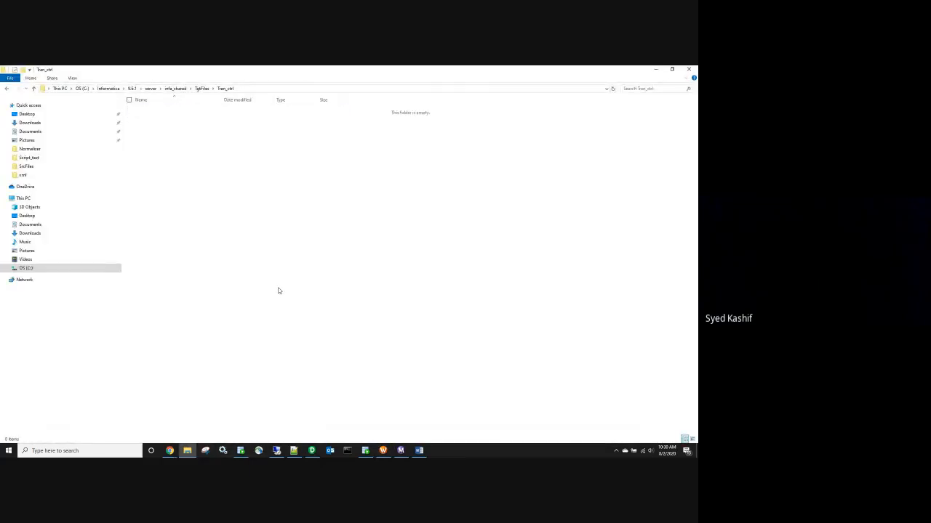
key(alt+Tab)
right_click(297, 236)
click(321, 318)
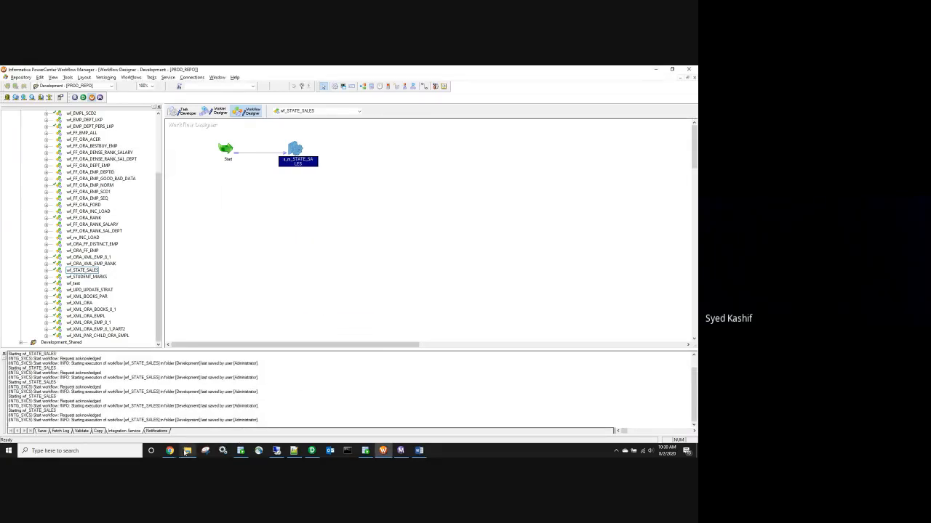
Step: Inspect the contents of both text files in Tran_ctrl, the timestamped State_ file and state_sales_123
click(188, 450)
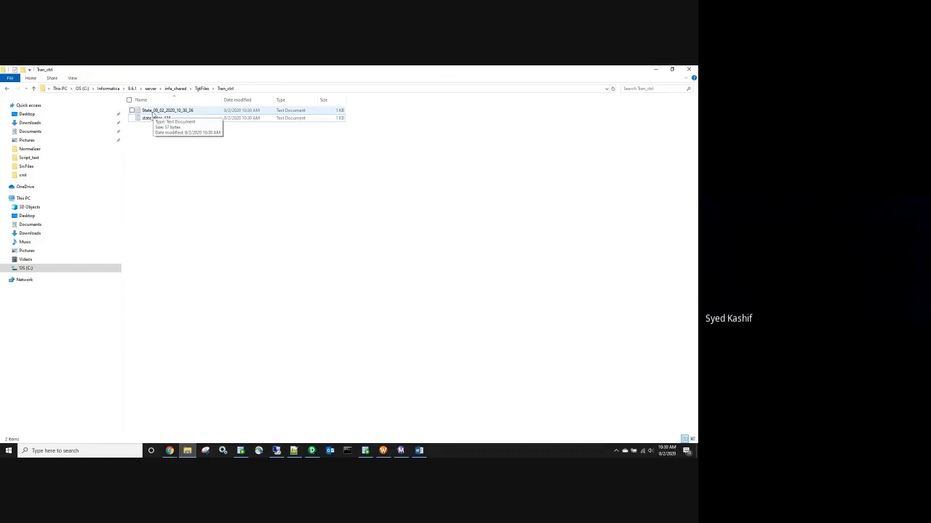
double_click(169, 111)
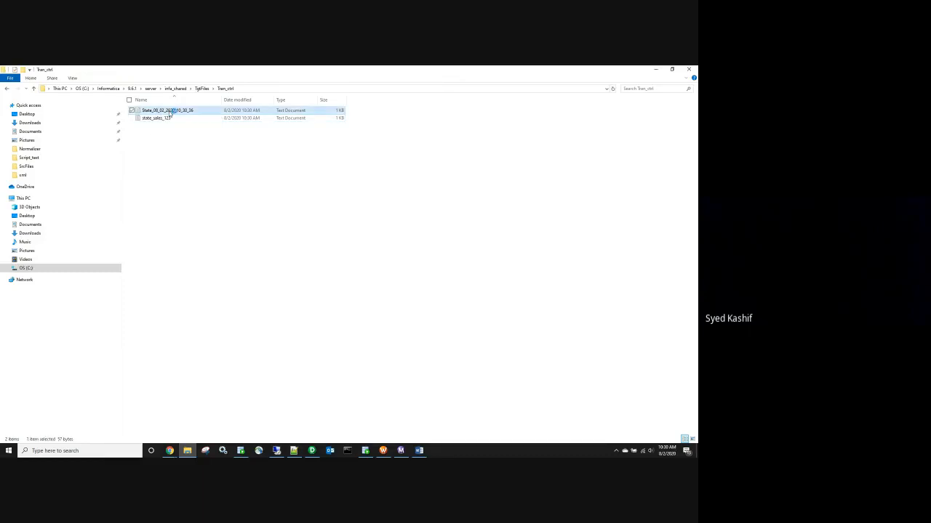
click(386, 297)
double_click(156, 117)
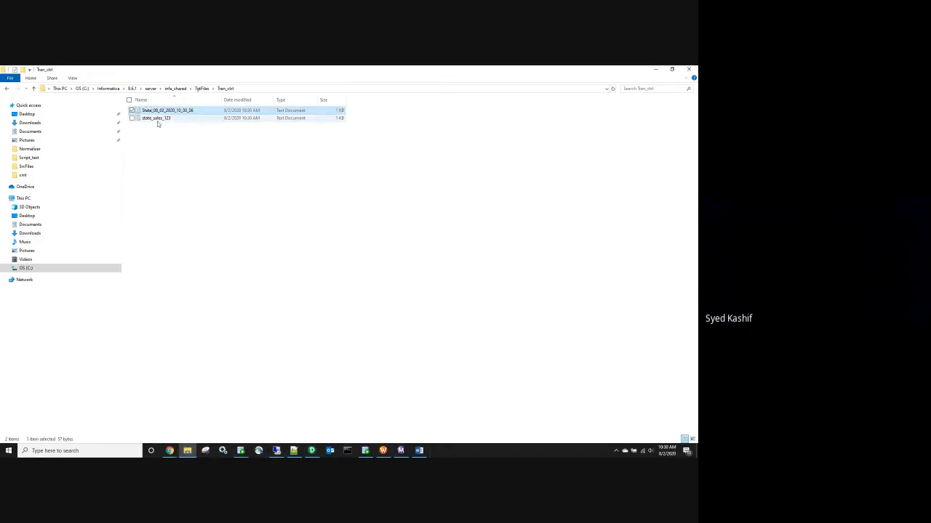
click(385, 300)
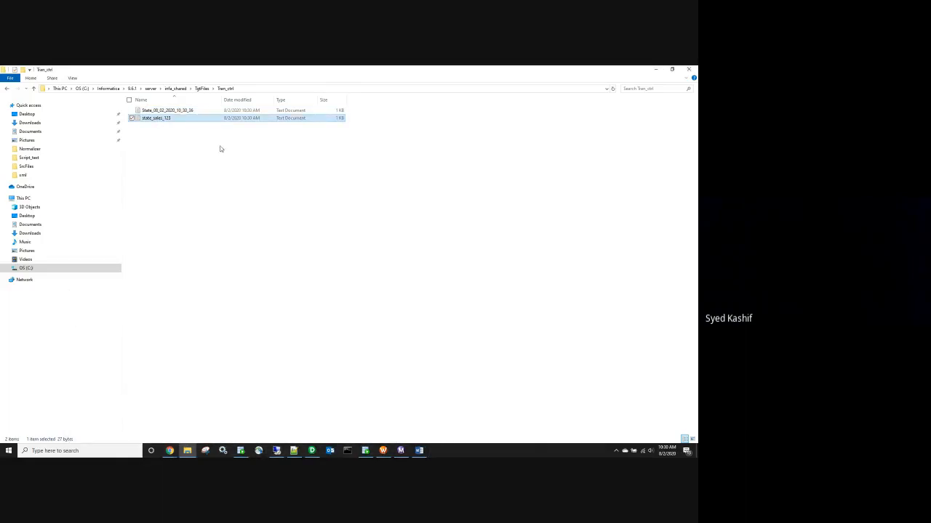
click(159, 111)
click(161, 118)
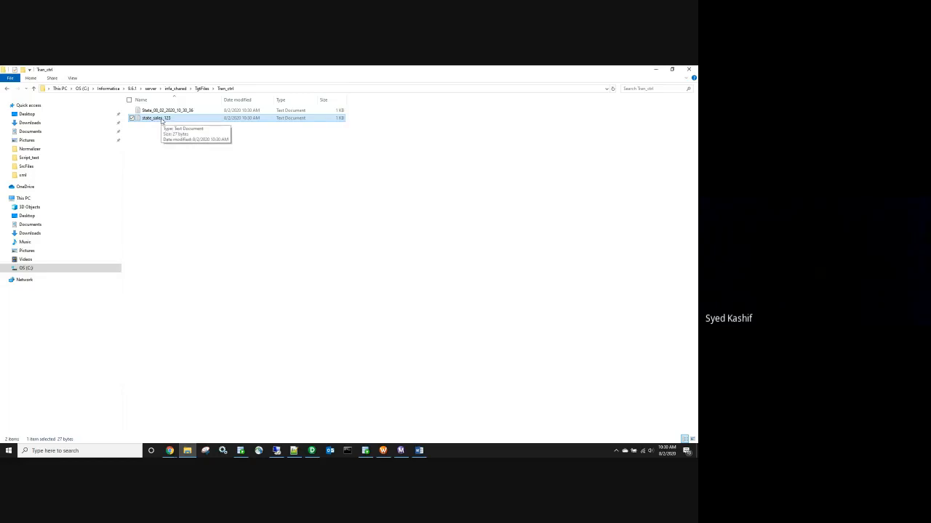
key(F2)
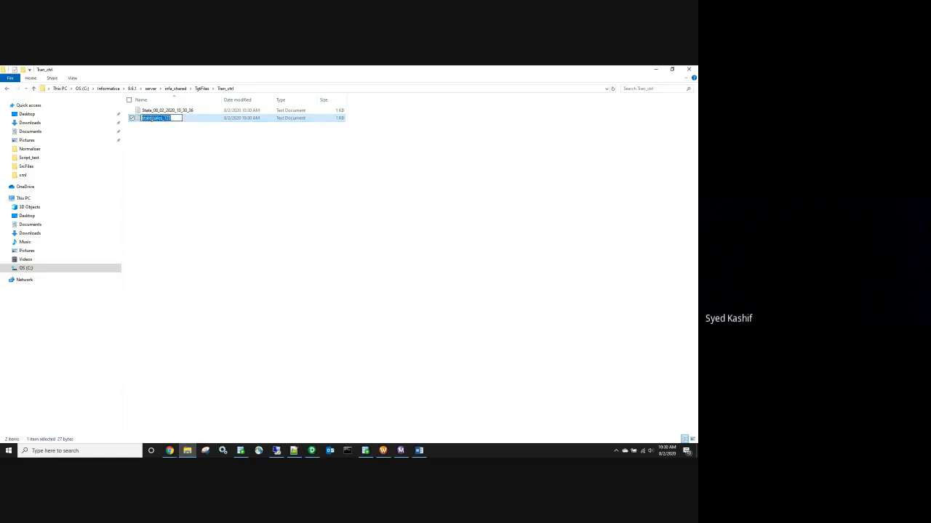
click(206, 197)
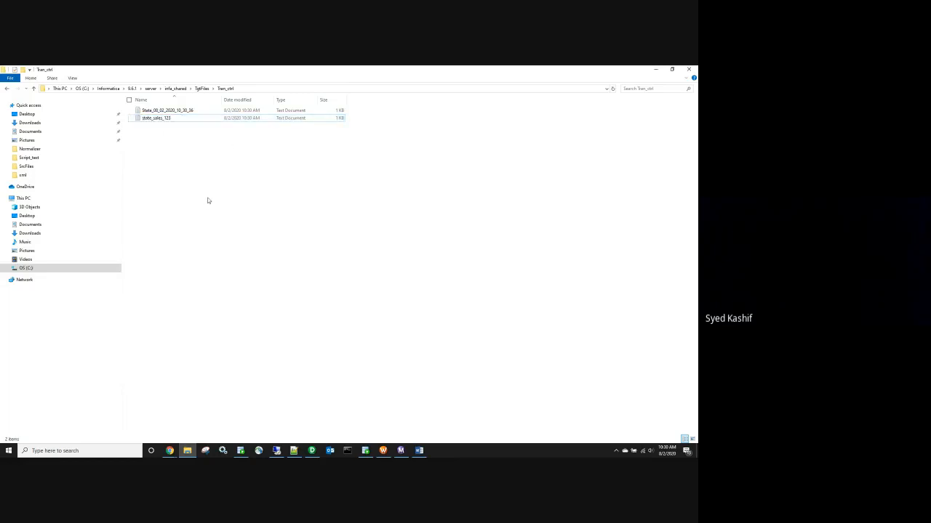
Step: In Workflow Manager, open the s_m_STATE_SALES session and set its Post-Session Success Command type to Non-reusable
click(384, 451)
double_click(296, 149)
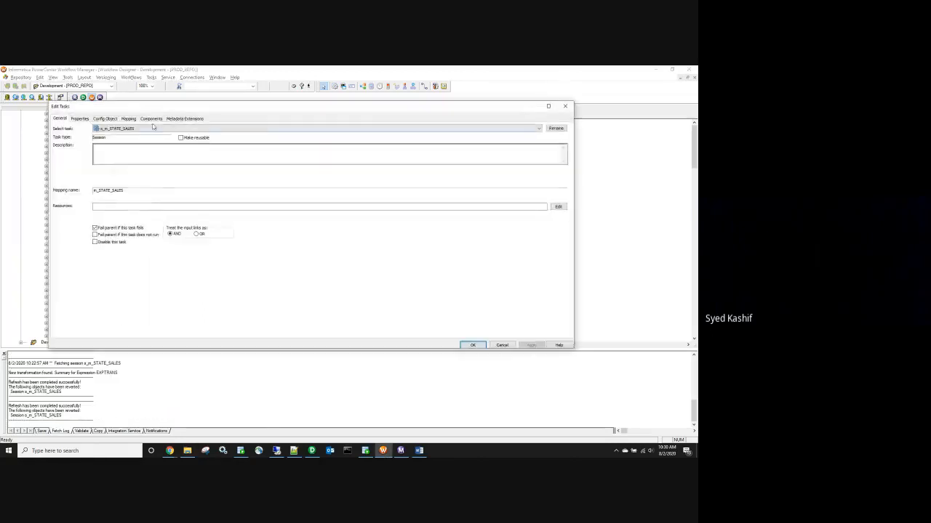
click(152, 118)
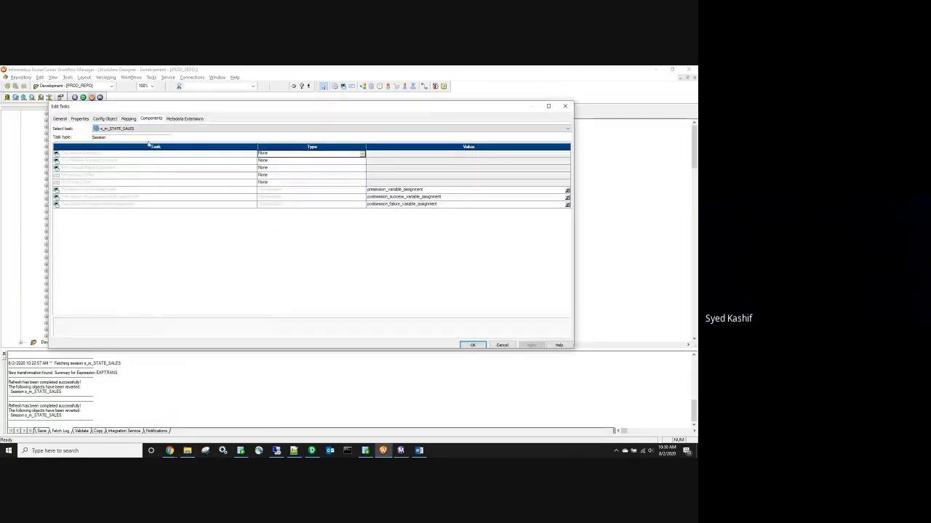
click(104, 161)
click(288, 162)
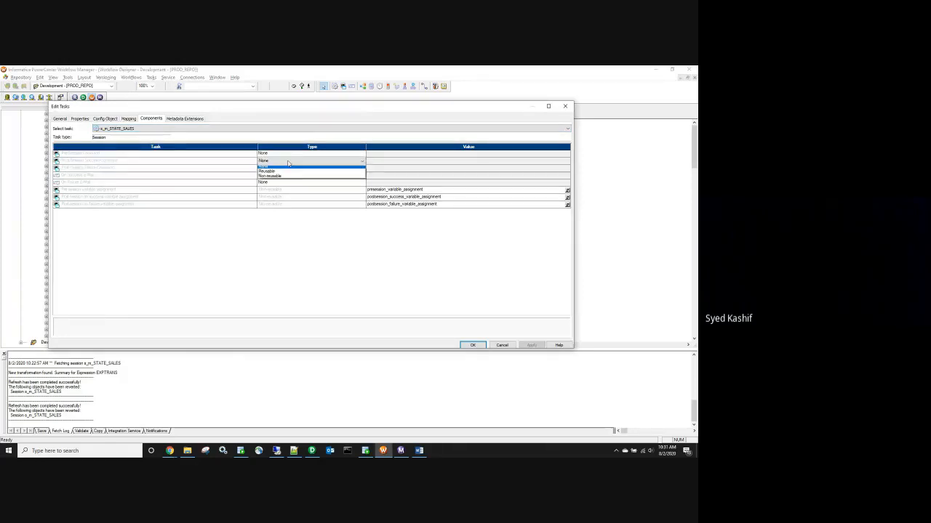
click(280, 177)
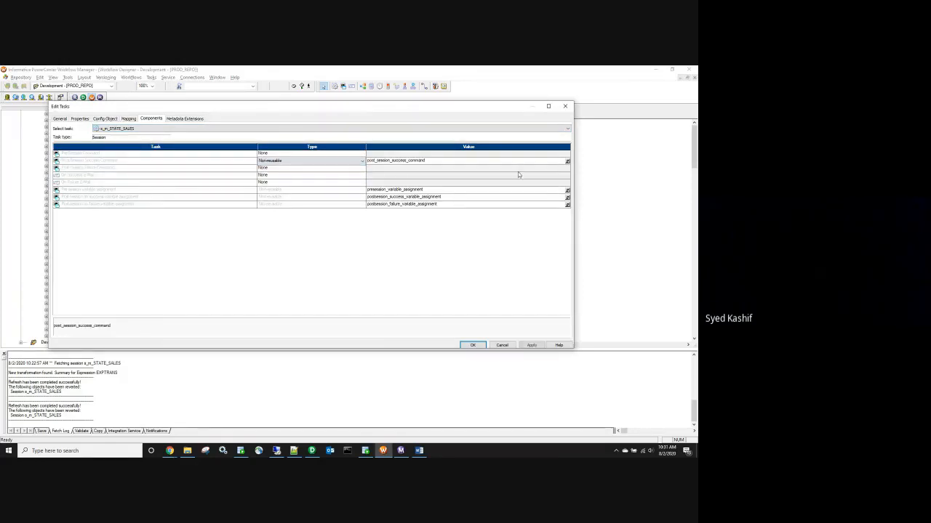
Step: Edit the post-session success command value and add a new command named Del_sec_fil
click(567, 161)
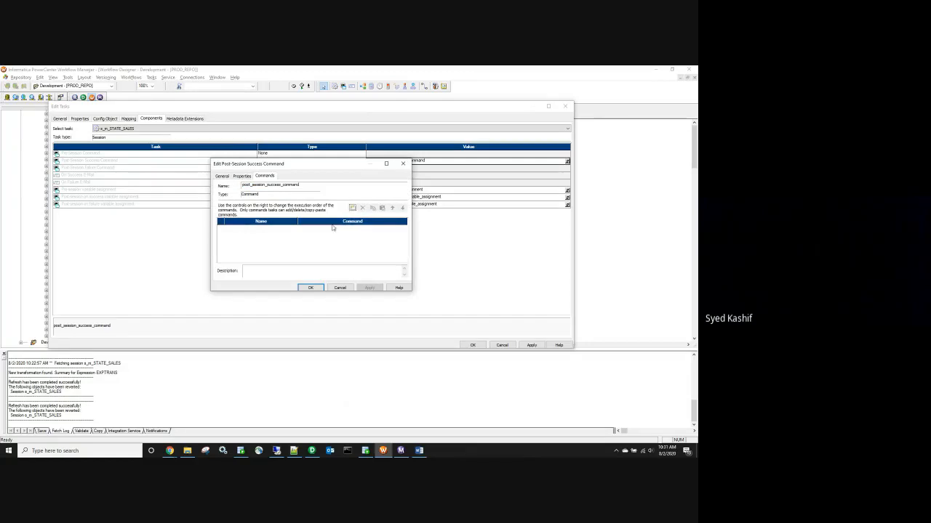
click(352, 208)
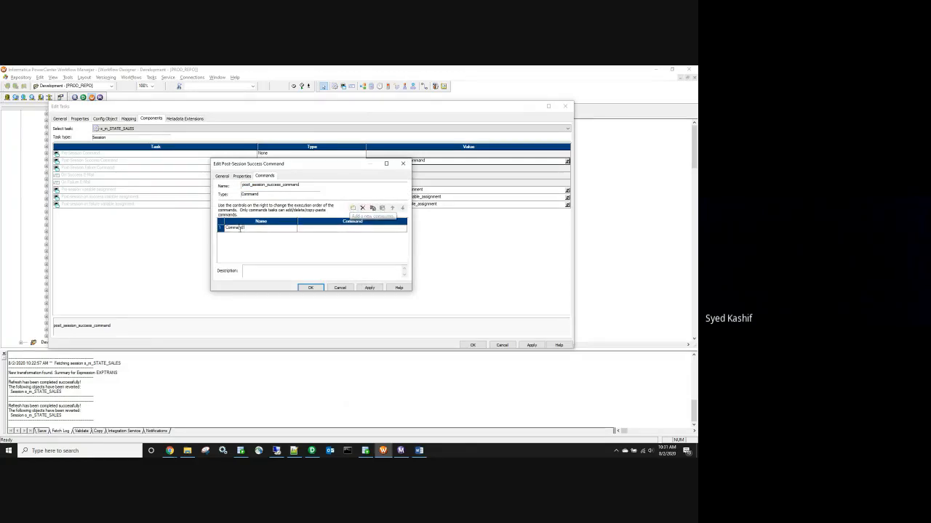
double_click(240, 231)
text(Del_sec_fil)
Step: Begin the Del_sec_fil command text with del and the Tran_ctrl folder path copied from File Explorer
click(404, 233)
click(404, 229)
text(del)
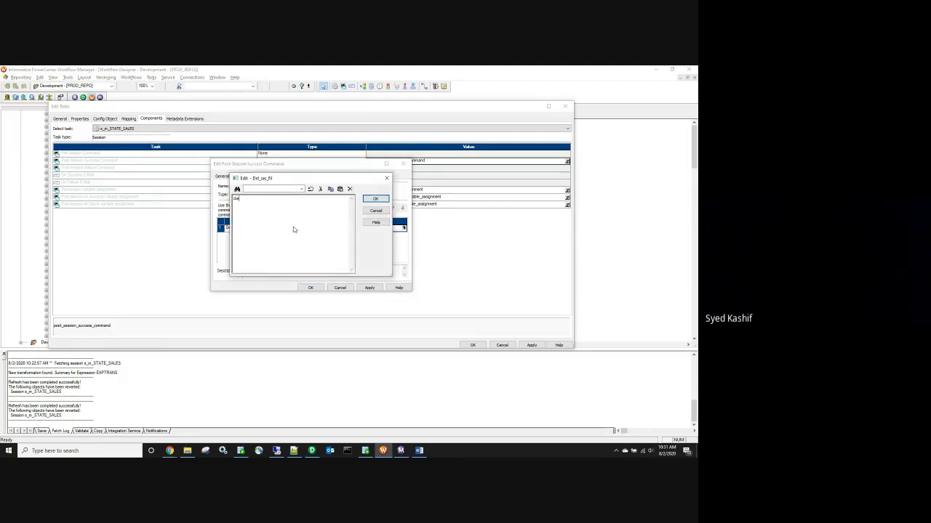
click(187, 451)
click(252, 88)
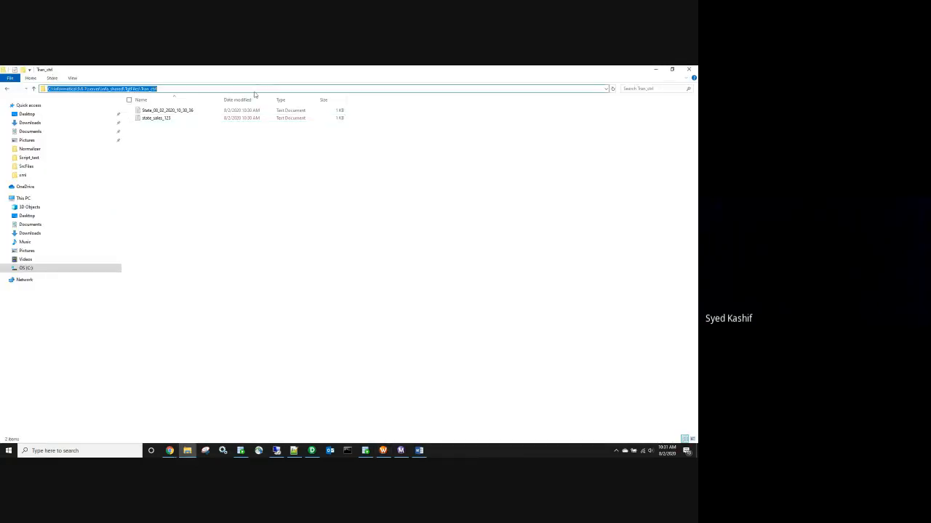
key(ctrl+c)
key(alt+Tab)
key(ctrl+v)
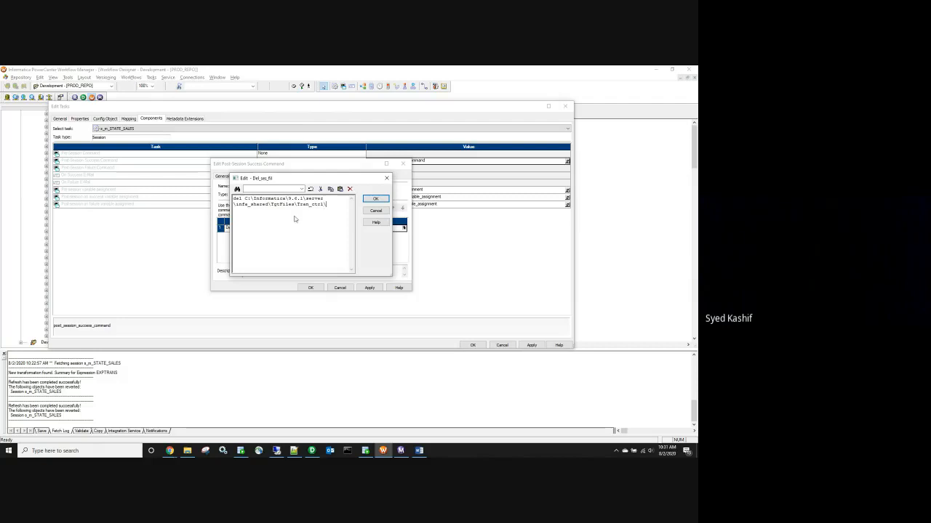
Step: Complete the delete command's path with \state_sales_123.txt, copying the file name from Tran_ctrl, and accept the command text
key(alt+Tab)
click(176, 117)
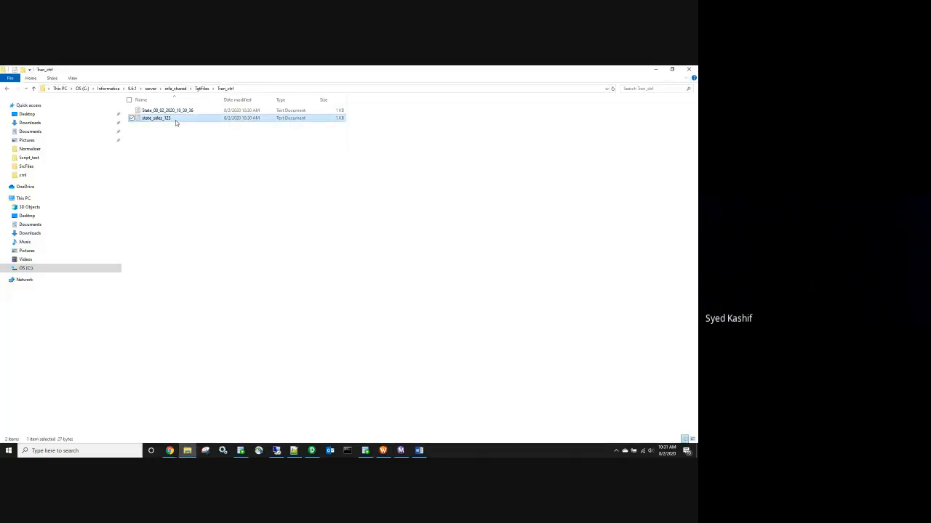
click(175, 119)
key(ctrl+c)
key(alt+Tab)
text(\)
key(ctrl+v)
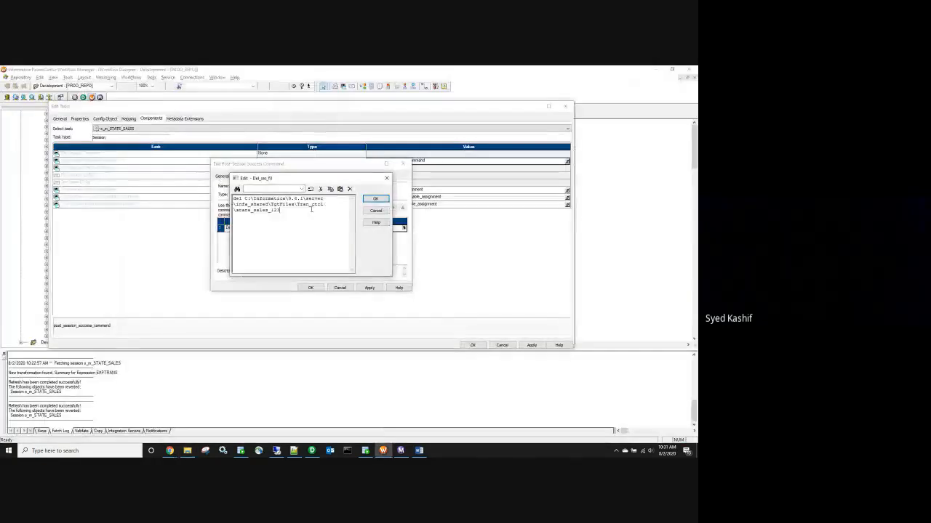
text(.txt)
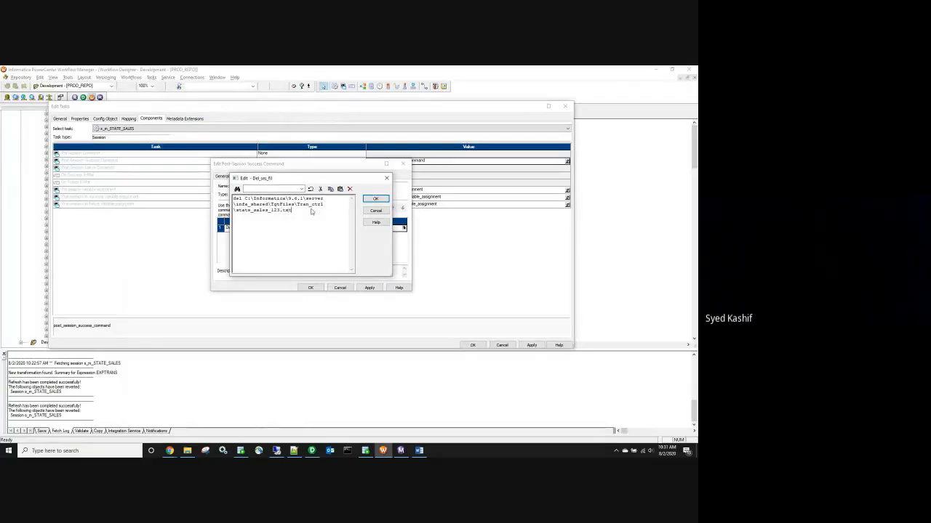
click(375, 198)
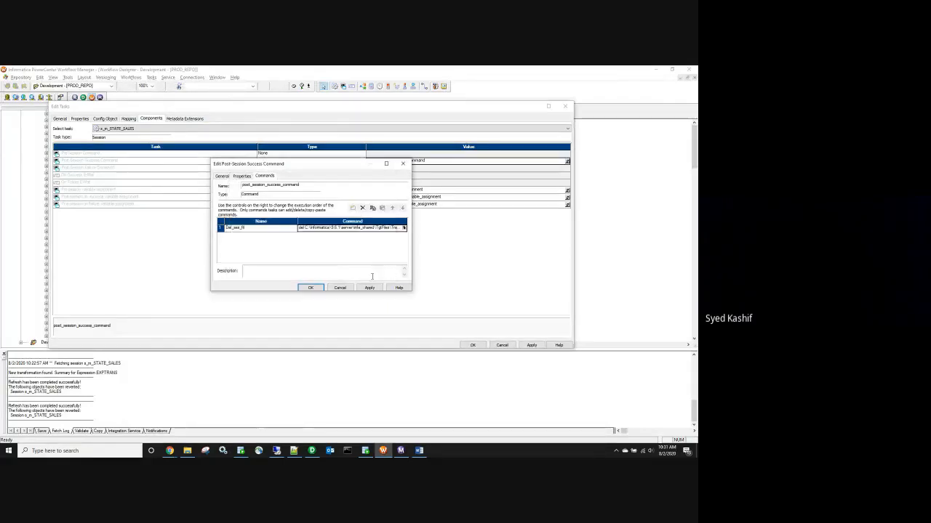
Step: Apply and accept the post-session success command and the session changes, and save the workflow
click(369, 288)
click(323, 288)
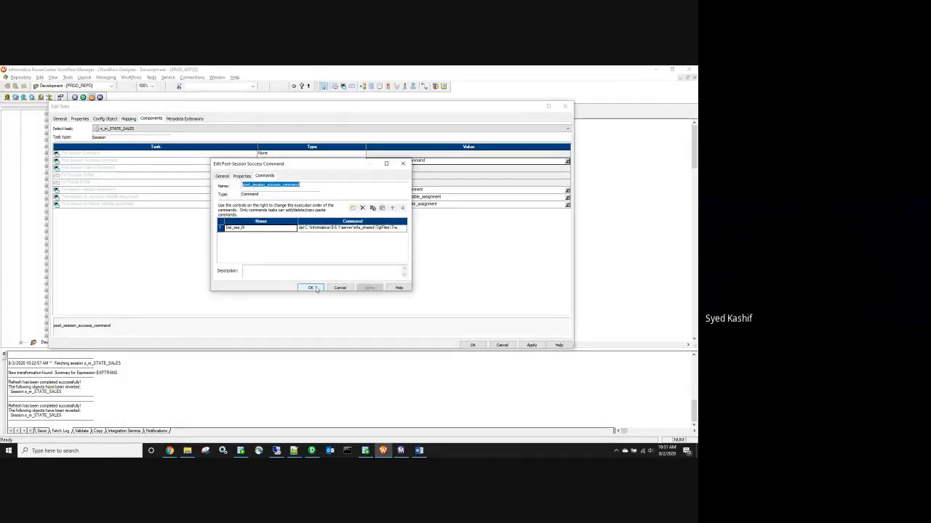
click(531, 345)
click(472, 345)
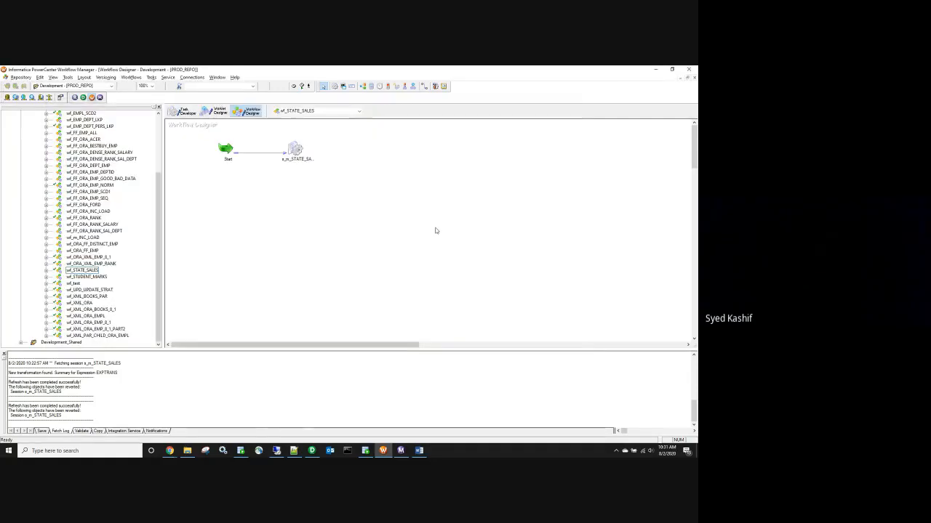
Step: Permanently delete the timestamped State_ file and state_sales_123 from the Tran_ctrl folder
click(187, 450)
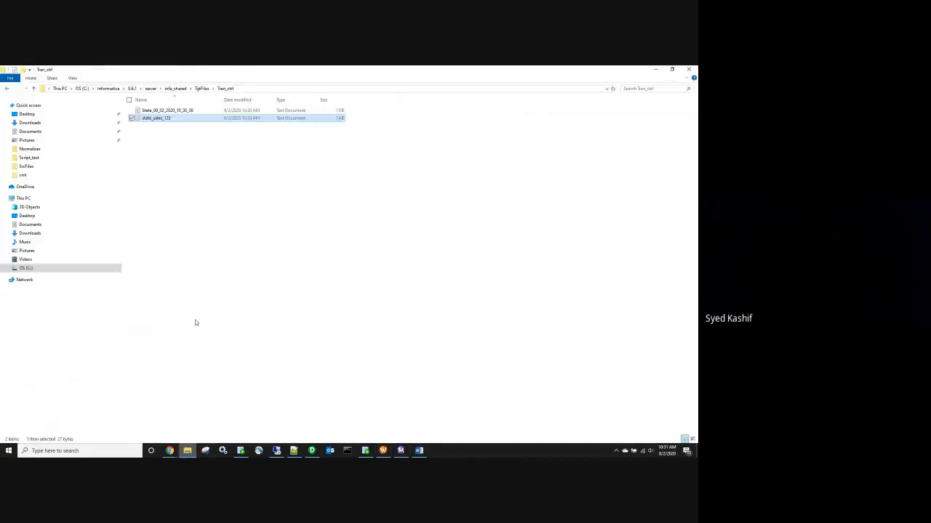
click(171, 111)
shift+click(169, 119)
key(shift+Delete)
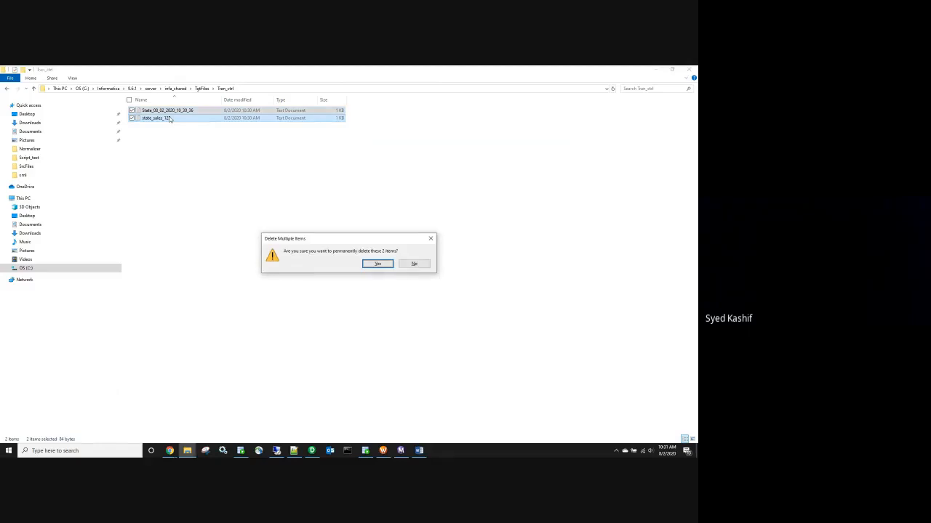
key(Return)
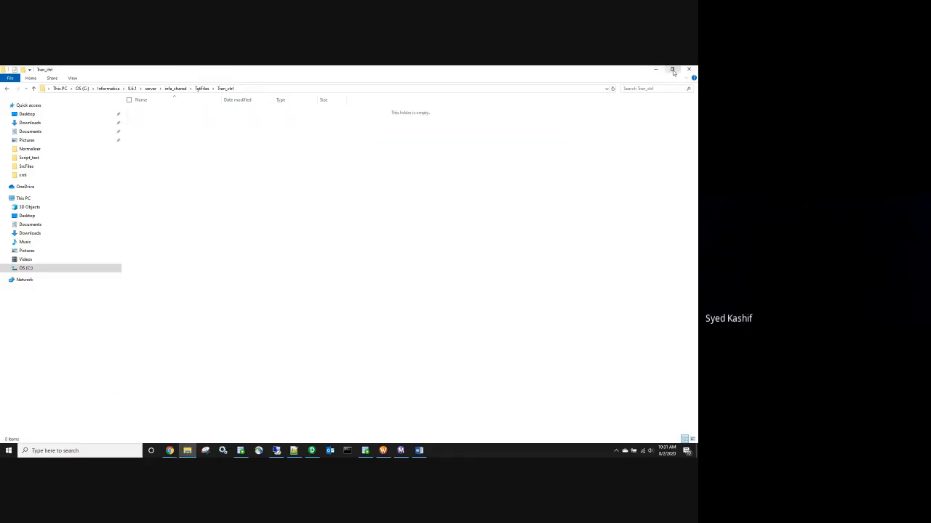
Step: Arrange the Tran_ctrl folder window and Workflow Manager side by side
click(672, 70)
double_click(464, 70)
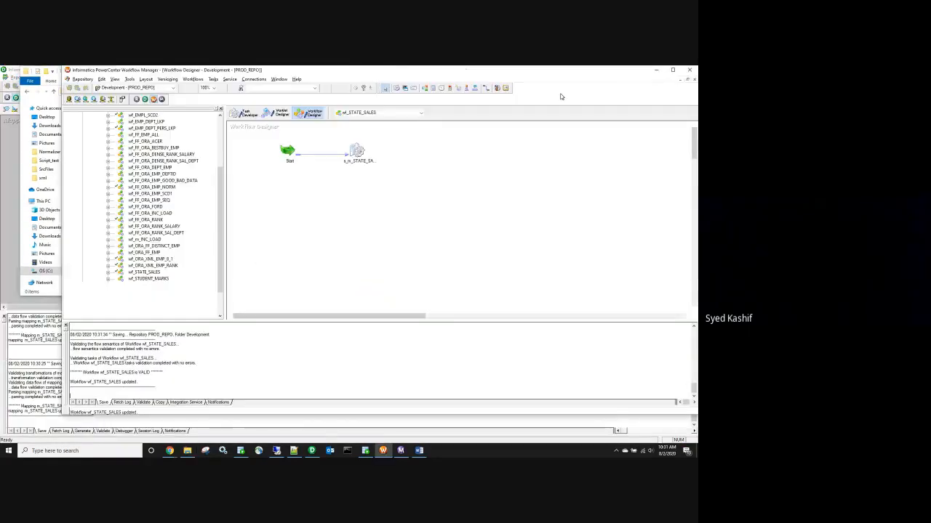
drag(466, 70, 561, 96)
drag(153, 180, 386, 184)
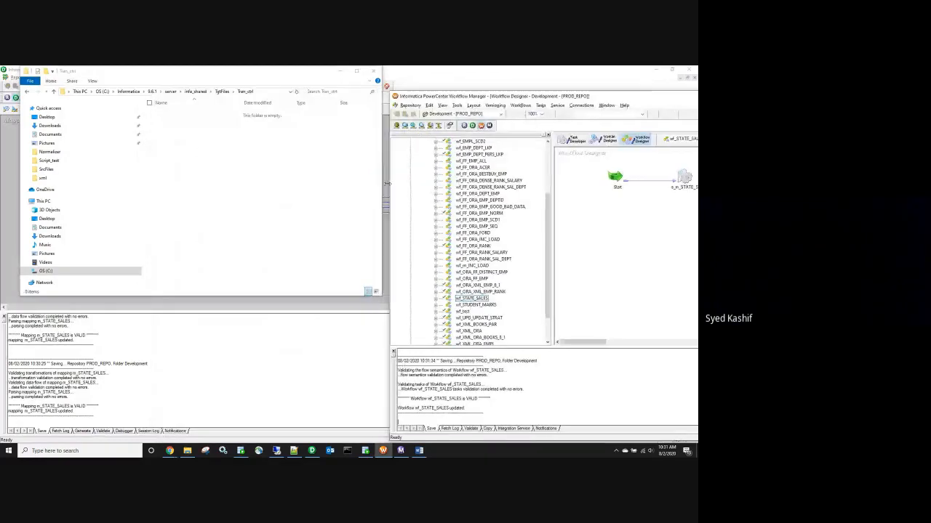
Step: Run the wf_STATE_SALES workflow and inspect the contents of the new timestamped file in Tran_ctrl
right_click(601, 267)
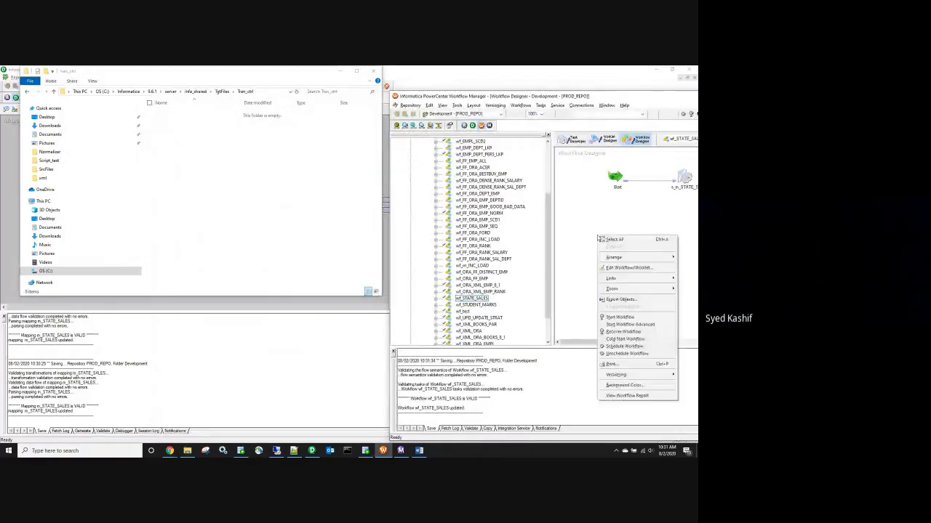
click(636, 317)
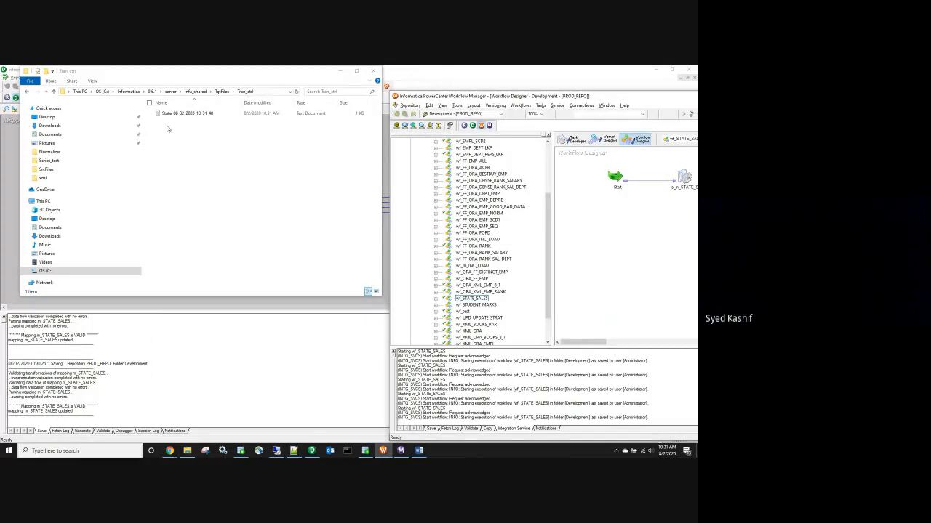
double_click(202, 114)
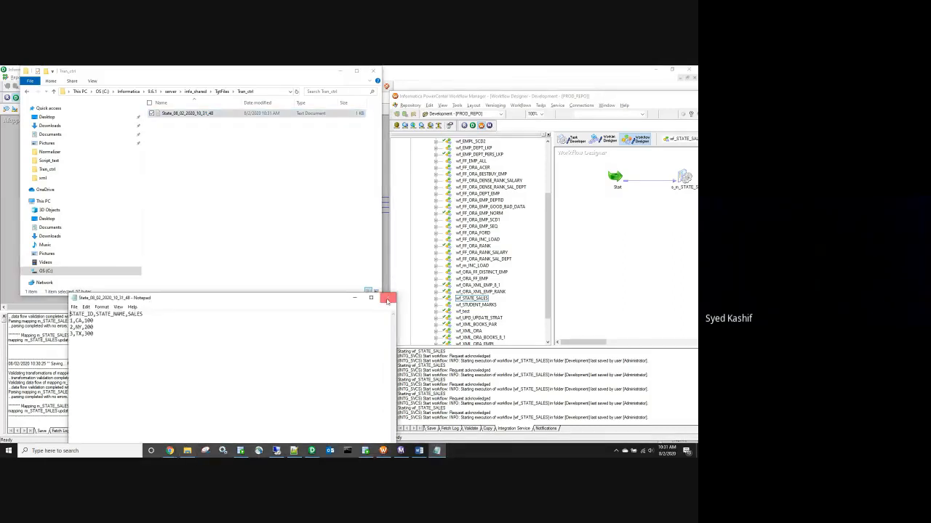
click(388, 298)
Step: Run wf_STATE_SALES three more times and inspect the contents of the newest timestamped file in Tran_ctrl
right_click(599, 232)
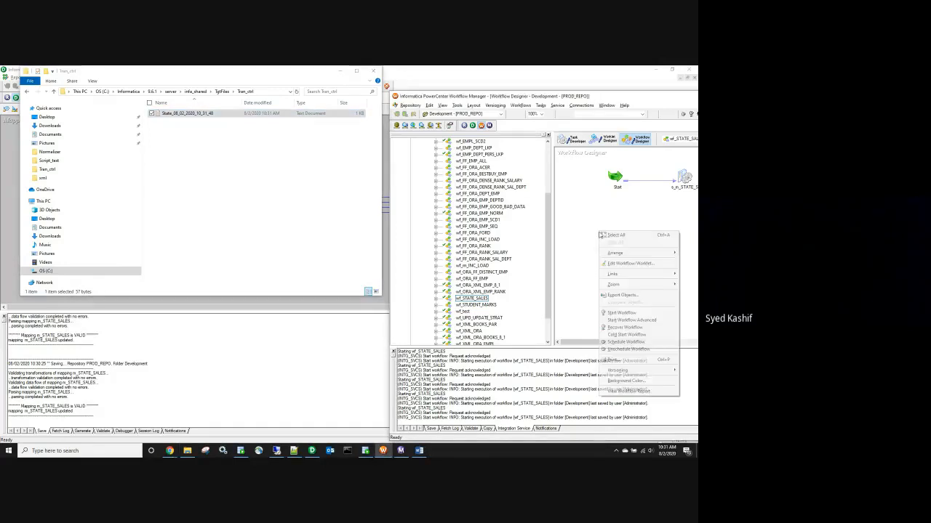
click(626, 313)
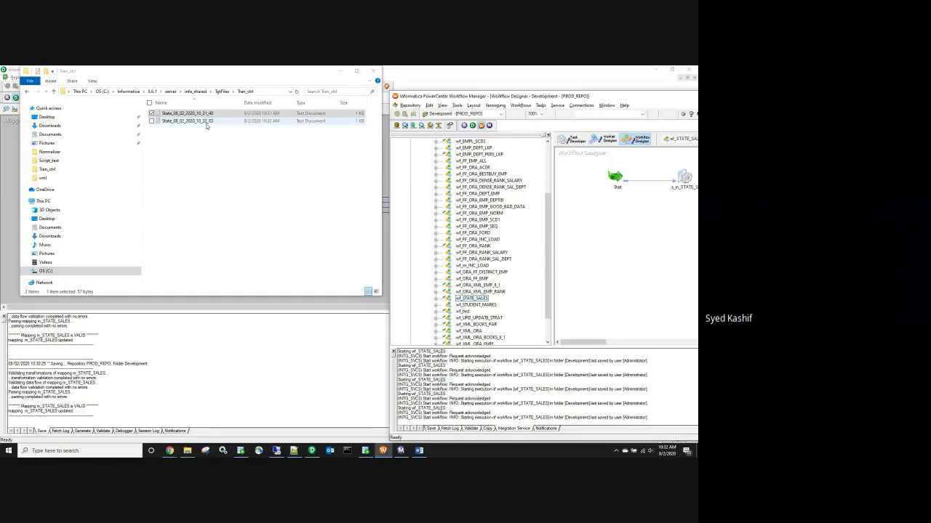
right_click(608, 248)
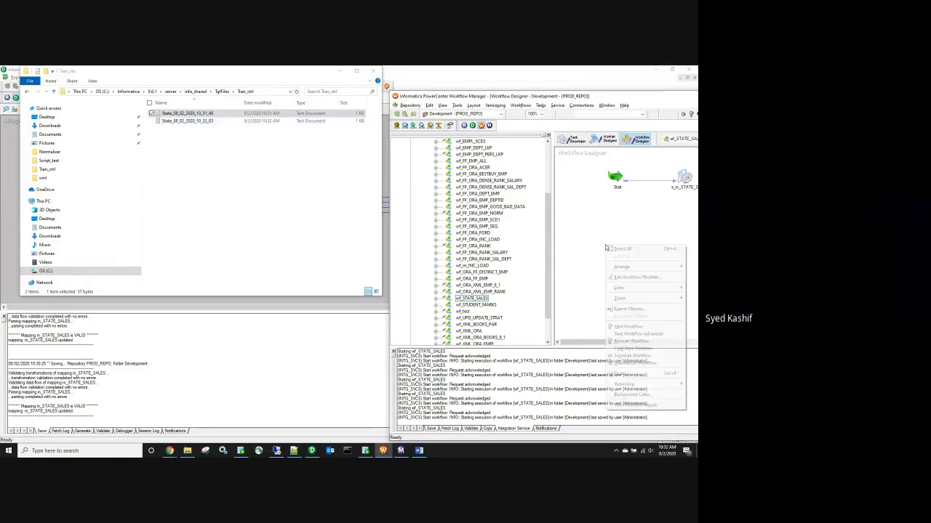
click(629, 326)
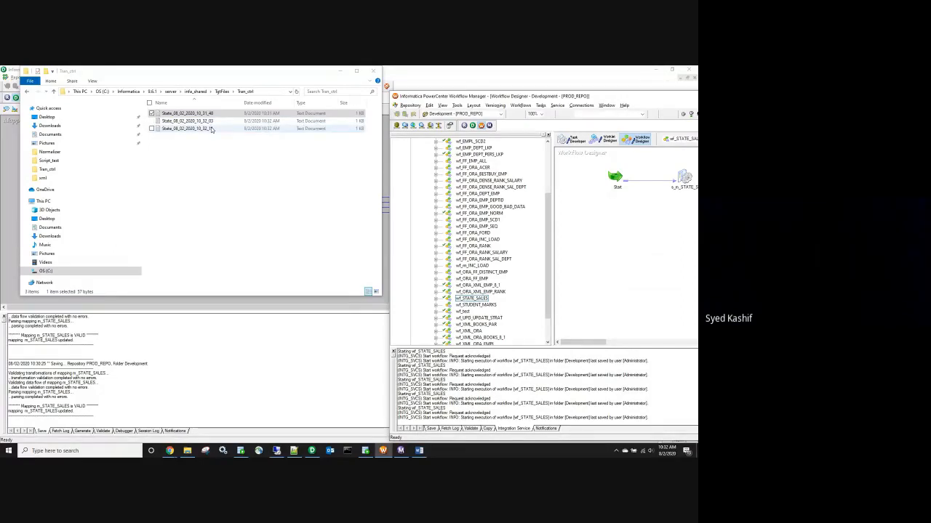
right_click(592, 246)
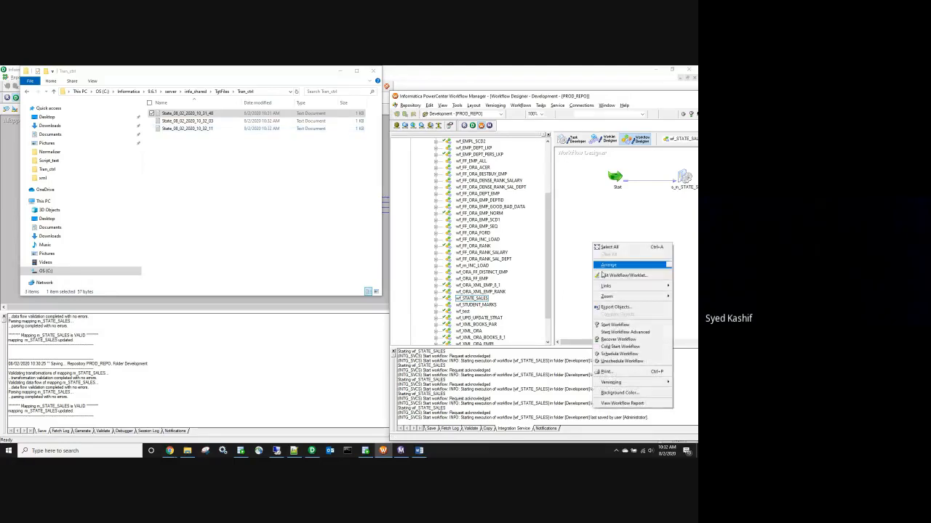
click(609, 328)
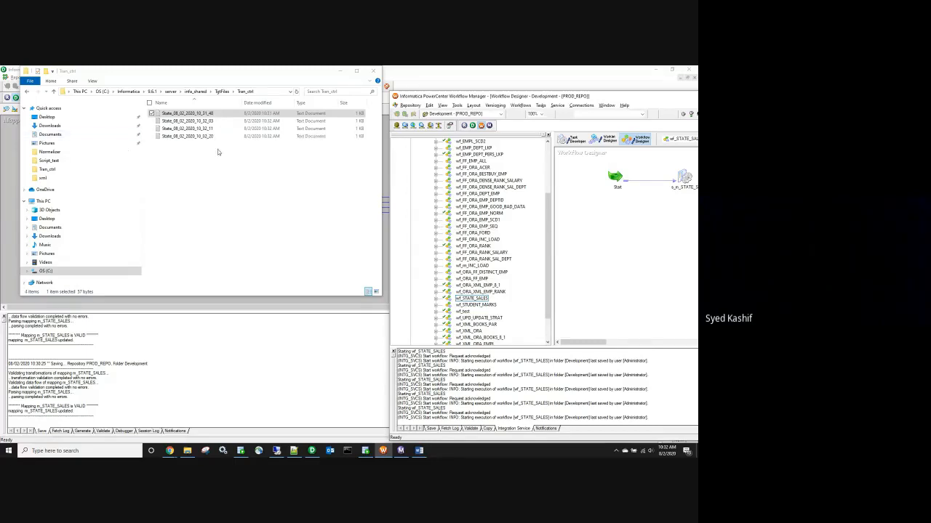
double_click(208, 138)
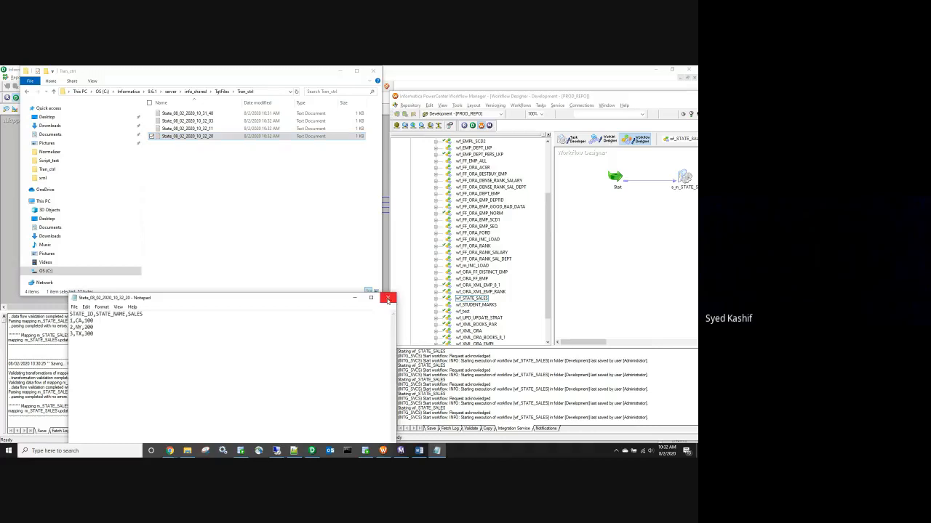
click(387, 300)
Step: Permanently delete all timestamped State_ files from Tran_ctrl and maximize the Workflow Manager window
click(182, 121)
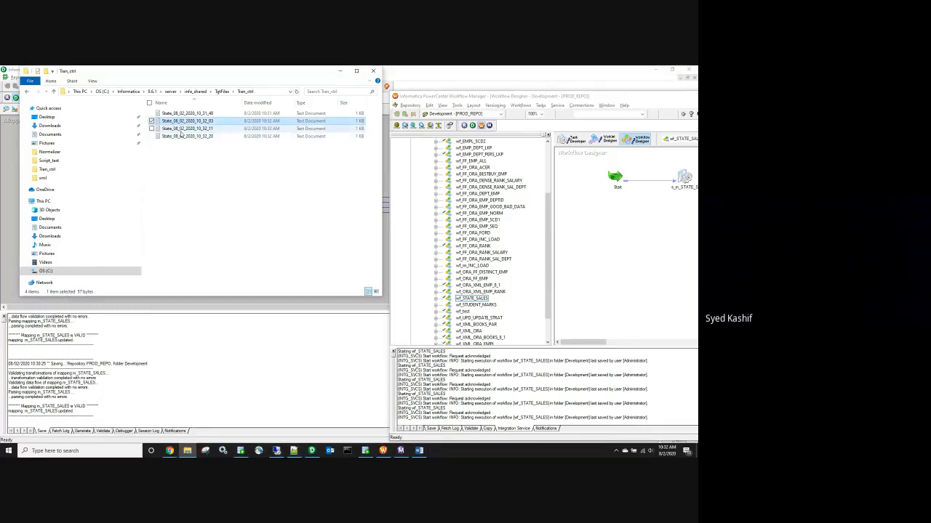
shift+click(181, 138)
key(shift+Delete)
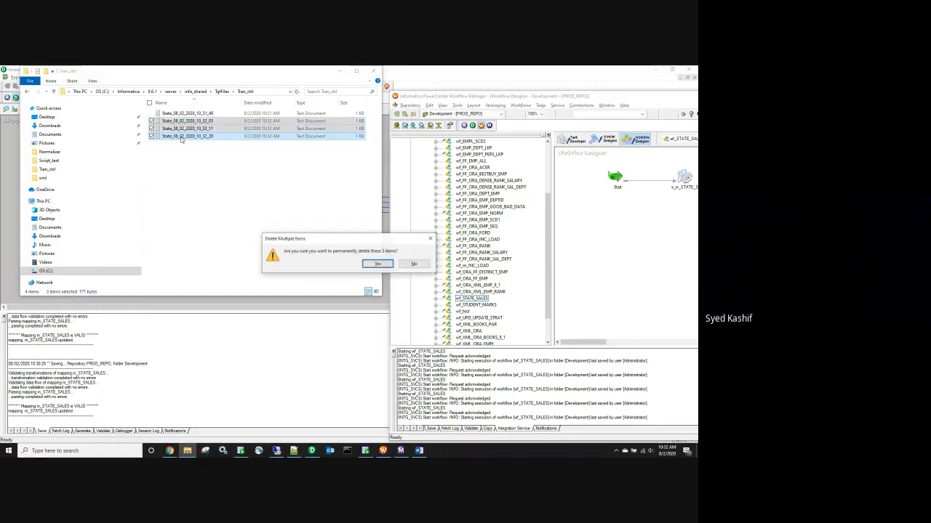
key(Return)
click(186, 115)
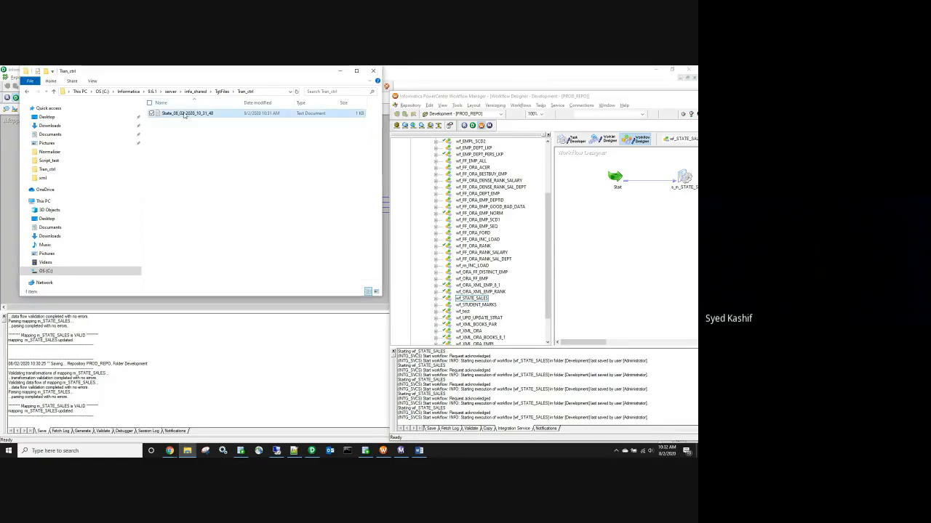
key(shift+Delete)
key(Return)
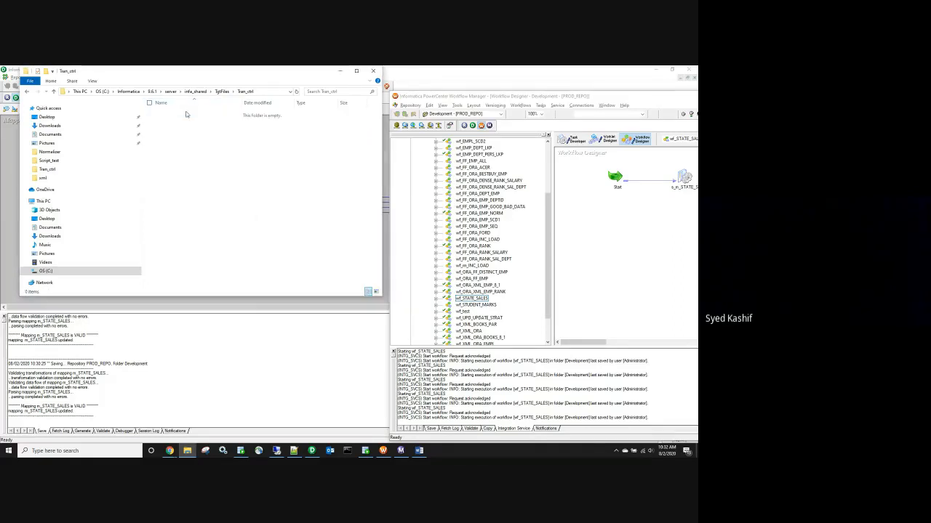
click(500, 97)
double_click(500, 97)
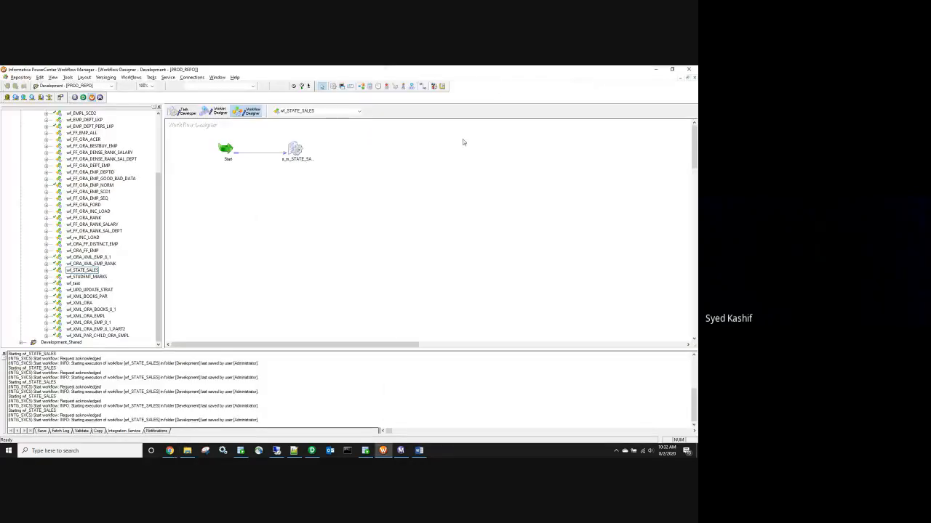
Step: Copy the del command text from the post-session success command of the s_m_STATE_SALES session
double_click(297, 148)
click(130, 118)
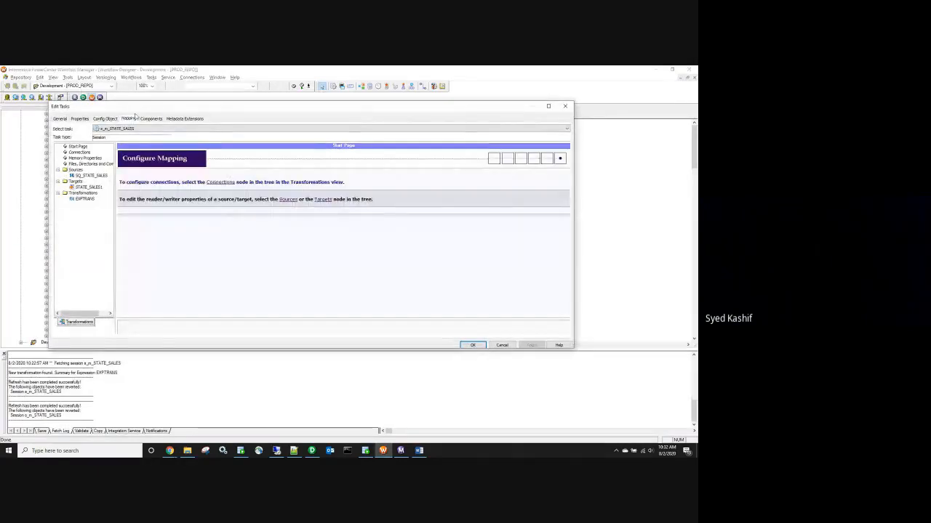
click(149, 120)
click(567, 161)
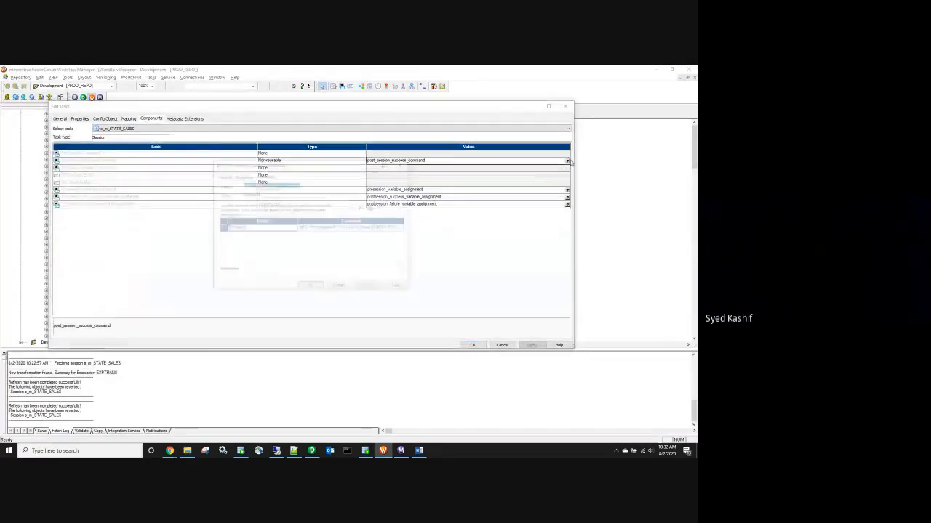
click(404, 229)
click(404, 229)
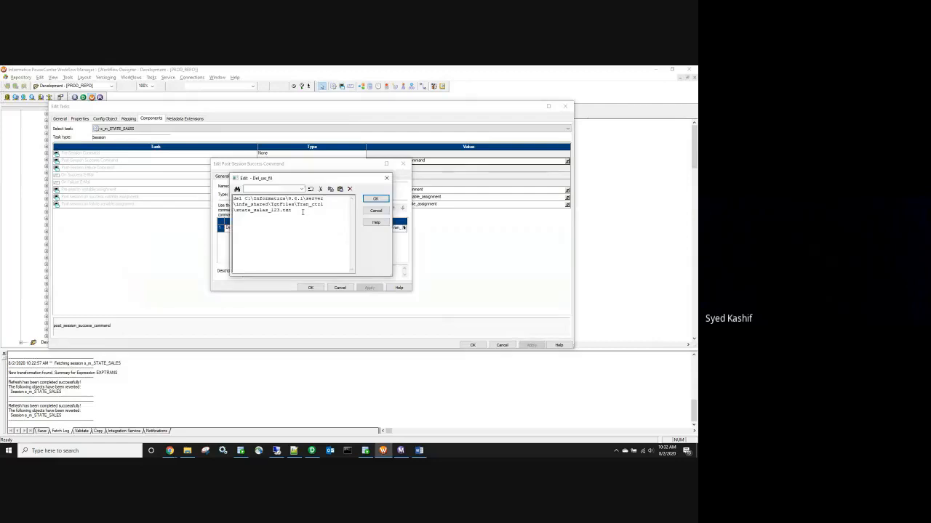
key(ctrl+a)
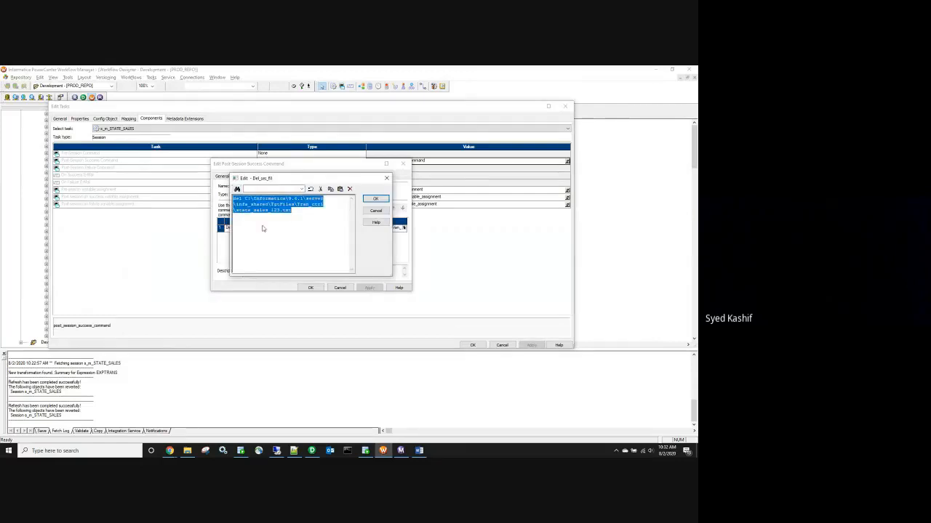
click(375, 198)
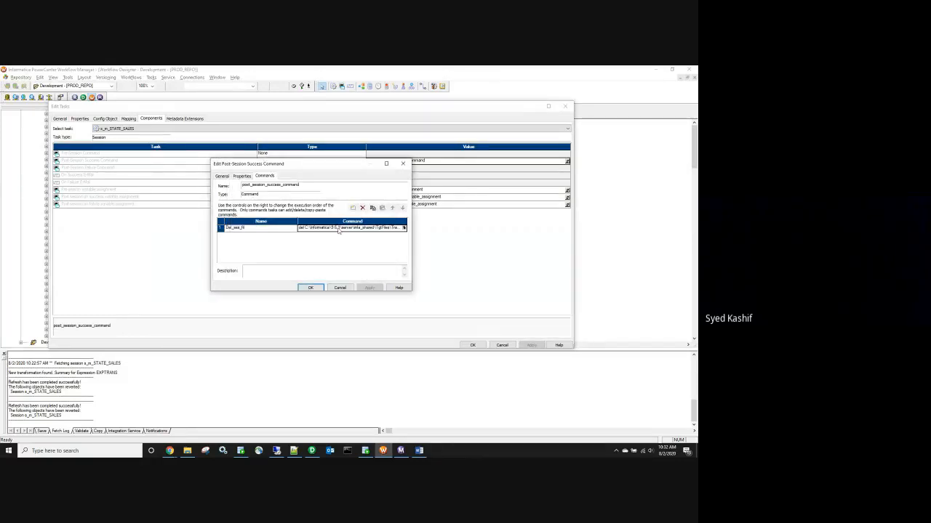
Step: Delete the session's post-session success command entry and set the Post-Session Success Command type to None
click(362, 208)
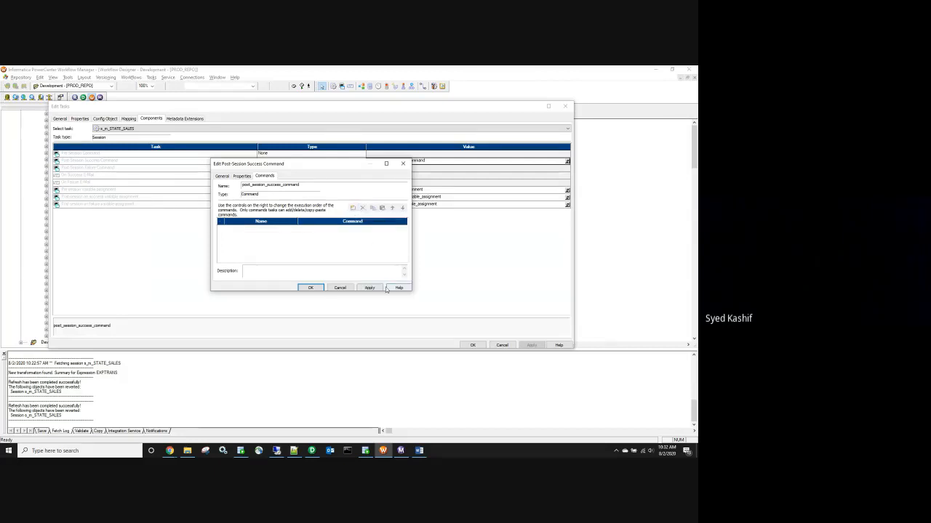
click(328, 288)
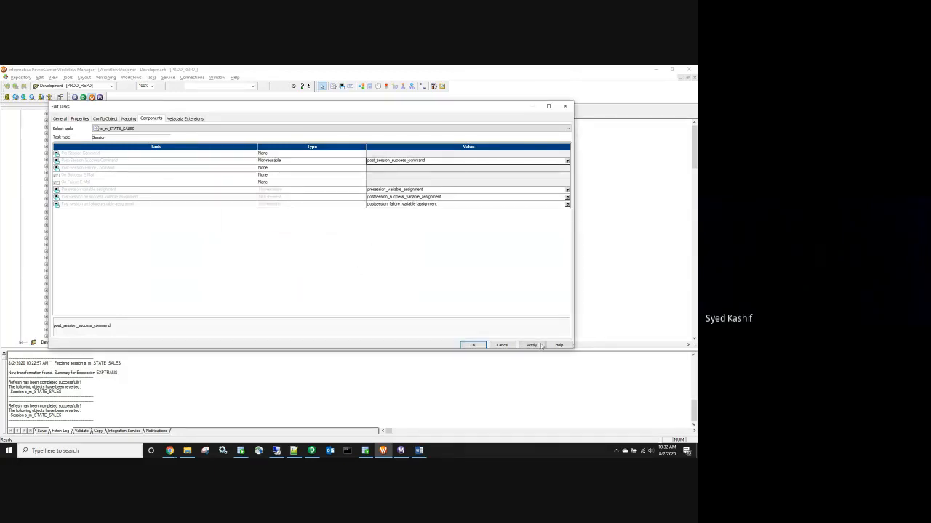
click(339, 162)
click(327, 168)
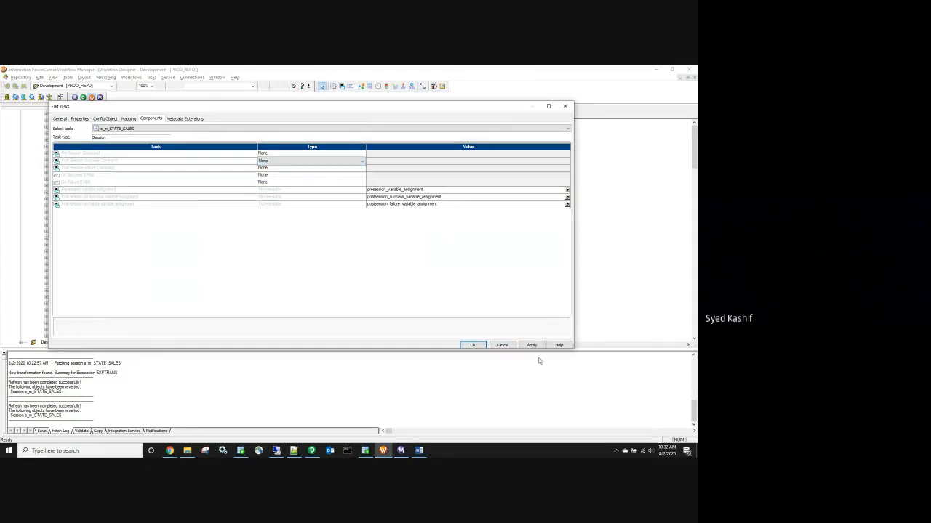
click(485, 347)
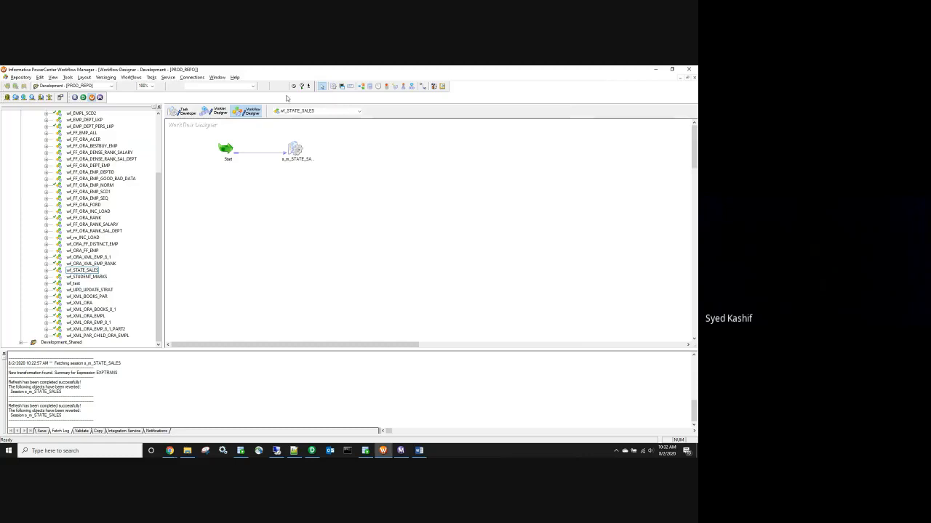
Step: Add a Command task to the wf_STATE_SALES workflow and link the s_m_STATE_SALES session to it
click(343, 88)
click(419, 189)
click(422, 86)
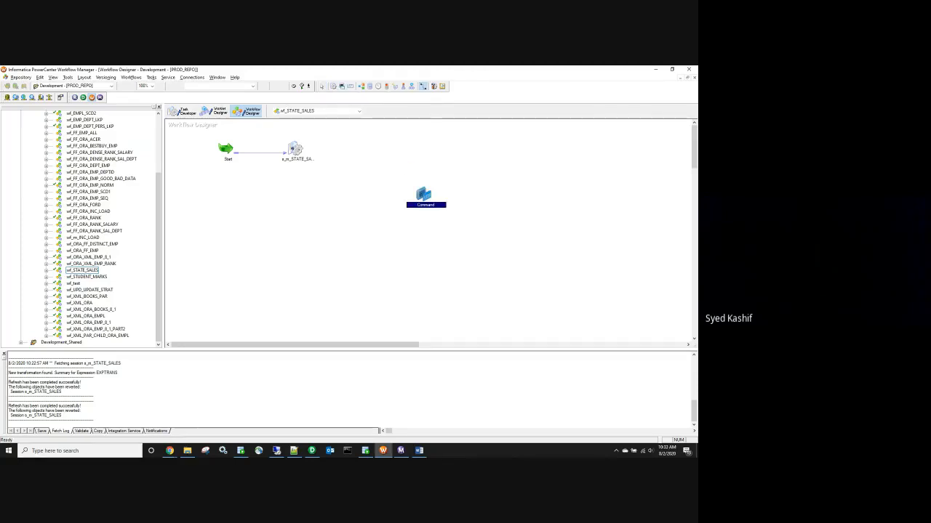
drag(295, 149, 423, 195)
Step: Add a command to the Command task: del C:\Informatica\9.6.1\server\infa_shared\TgtFiles\Tran_ctrl\state_sales_123.txt
double_click(424, 195)
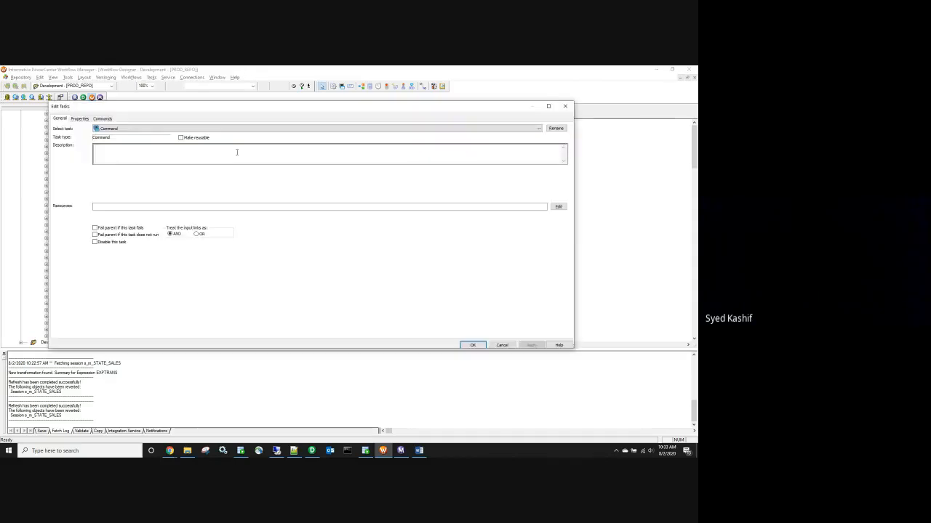
click(101, 118)
click(515, 151)
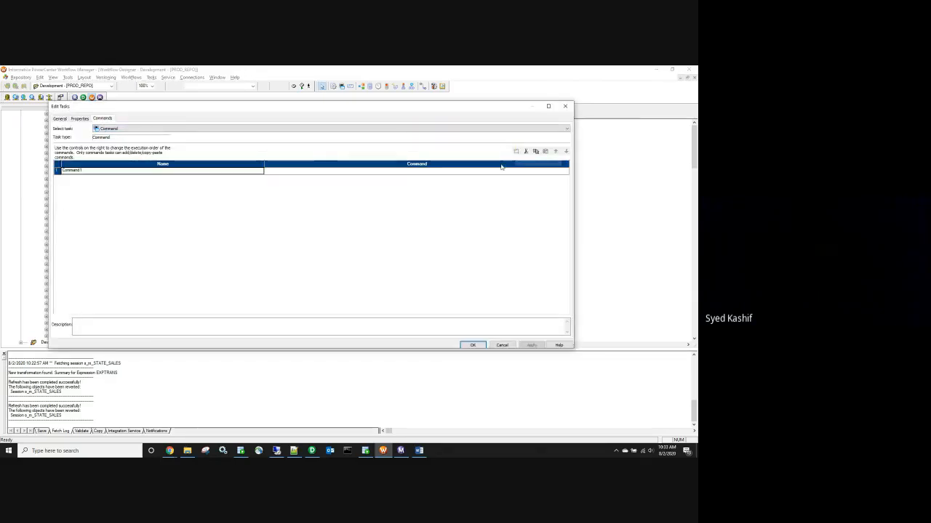
click(564, 172)
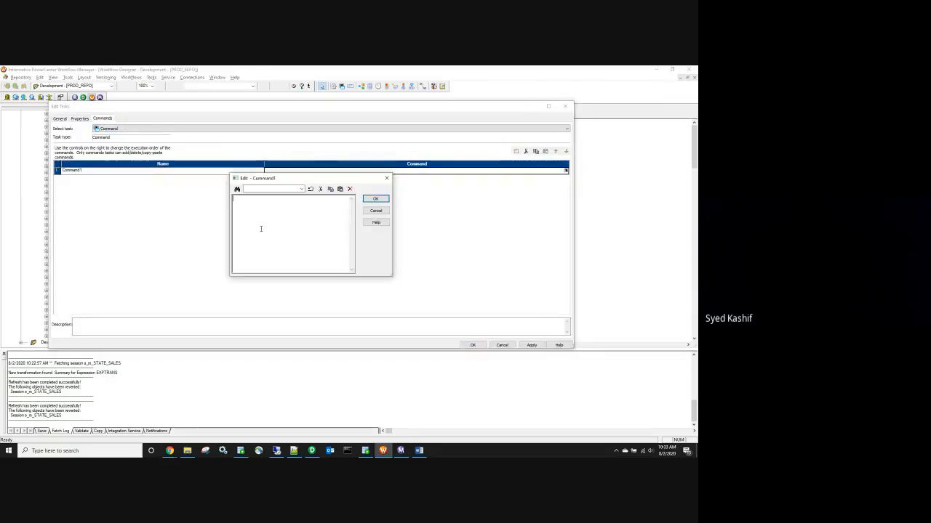
text(del C:\Informatica\9.6.1\server\infa_shared\TgtFiles\Tran_ctrl\state_sales_123.txt)
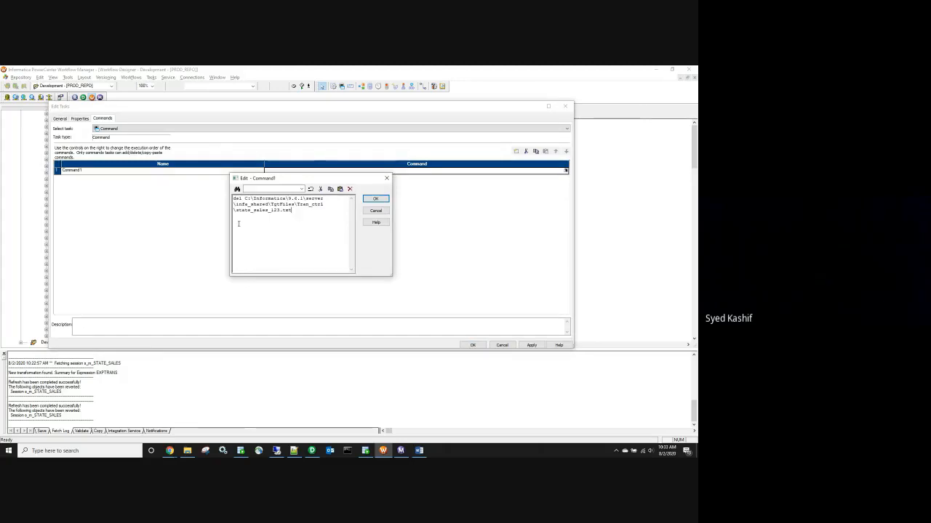
click(376, 199)
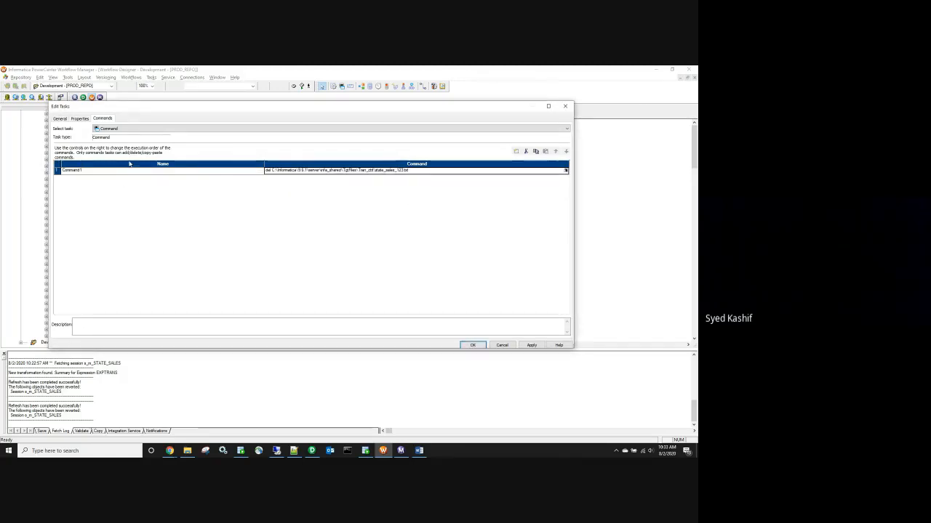
Step: Give the new command entry a name starting with Del_session, apply the task changes and save the workflow
click(68, 172)
click(68, 171)
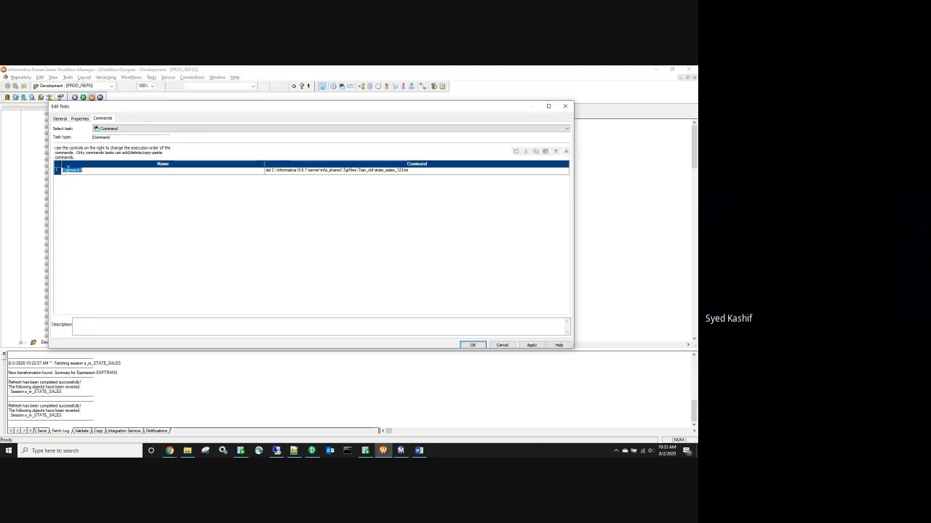
text(D)
text(el_session)
text(_dele)
text(ult_file)
click(530, 345)
click(473, 345)
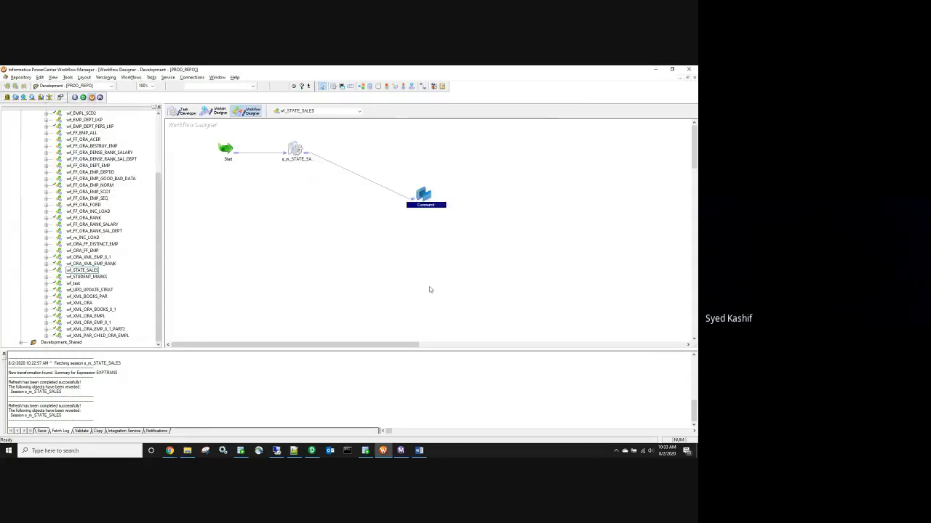
key(ctrl+s)
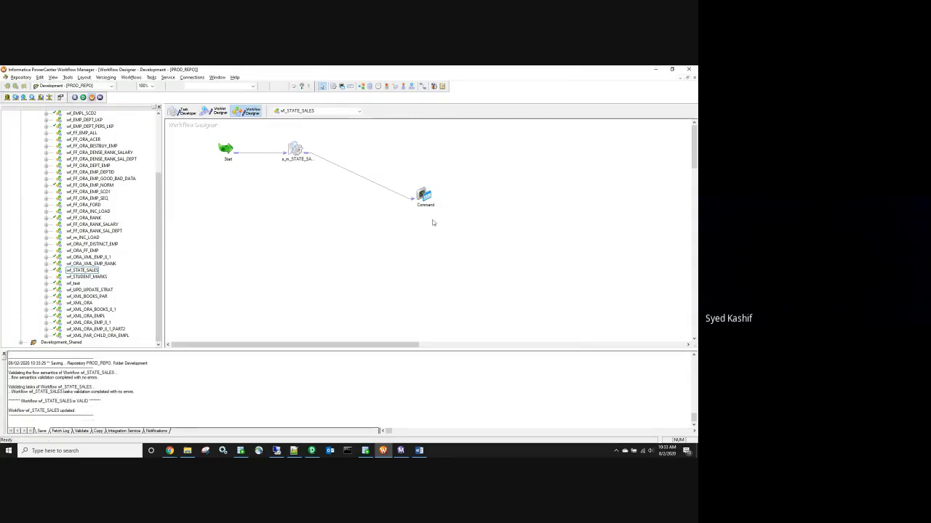
Step: Rename the Command task to Del_file_session_gen and apply the change
click(426, 198)
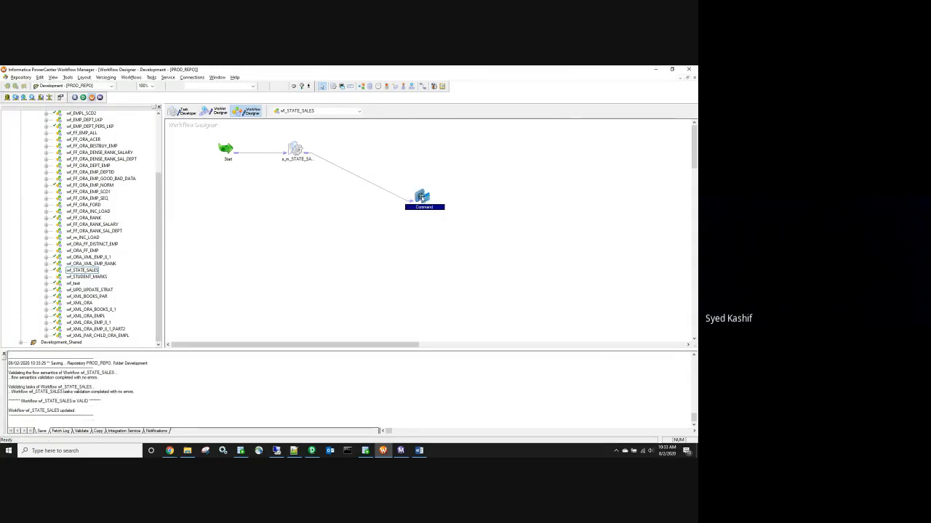
double_click(420, 199)
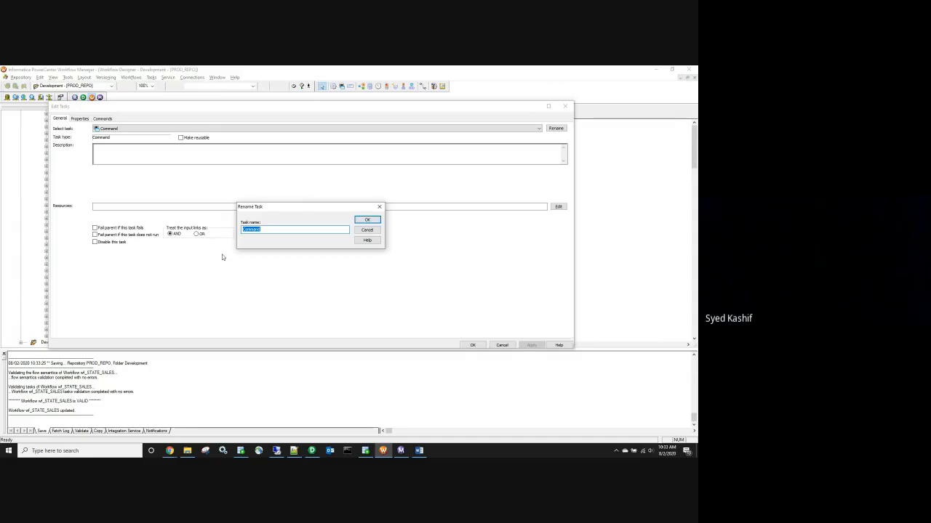
text(C)
text(el_fi)
text(le_session_gen)
click(367, 220)
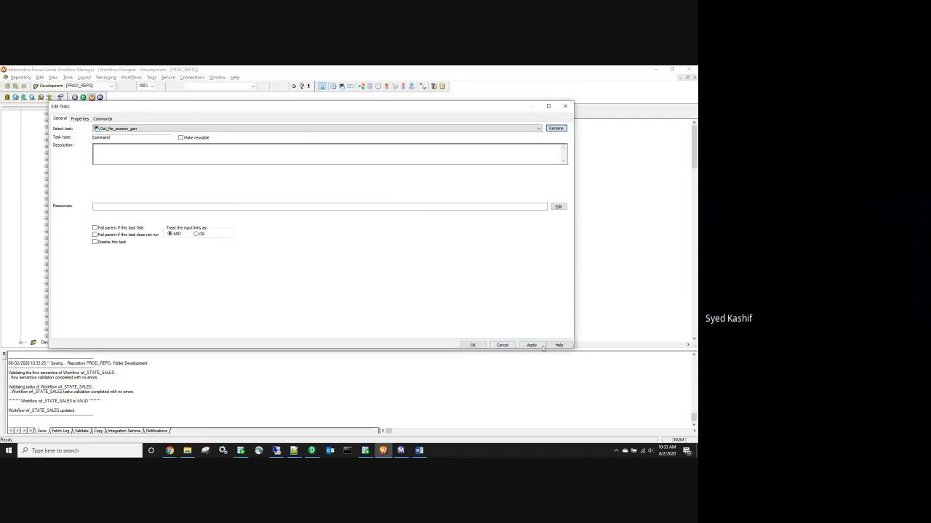
click(531, 345)
click(471, 345)
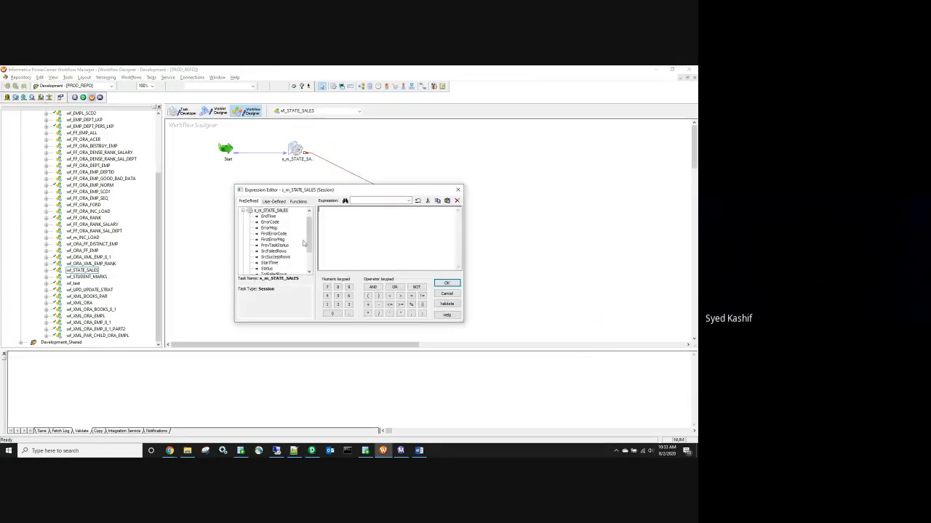
Step: Set the link condition between the session and the Command task to $s_m_STATE_SALES.PrevTaskStatus=succeeded and validate it
click(274, 245)
double_click(274, 245)
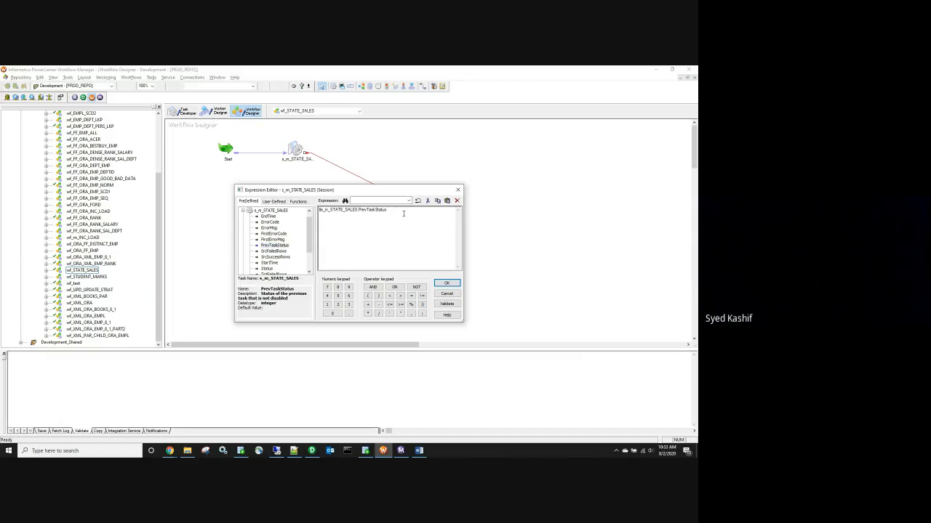
text(=succeeded)
click(447, 304)
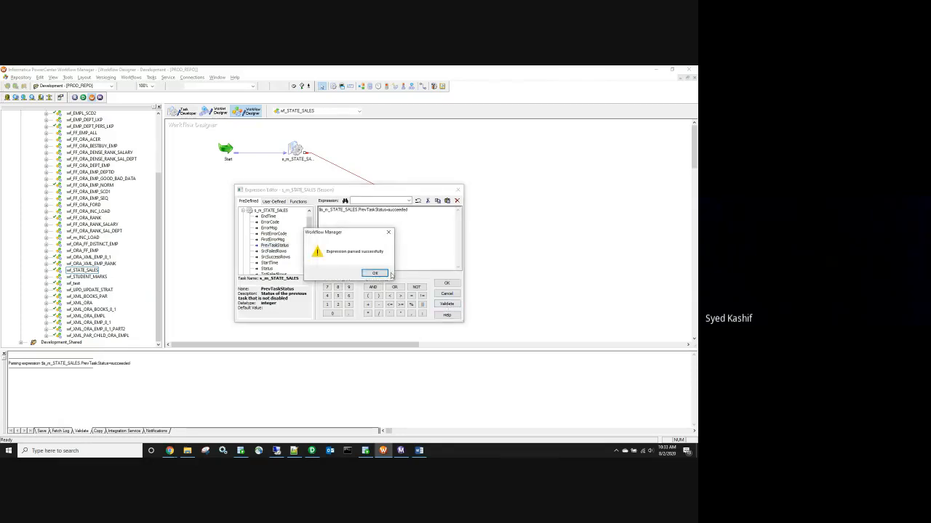
click(375, 273)
key(Return)
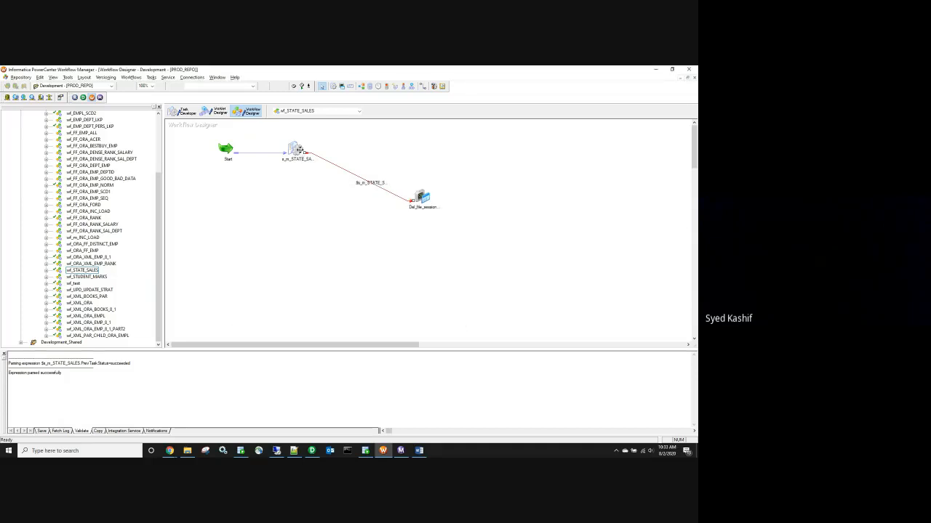
double_click(298, 150)
click(151, 118)
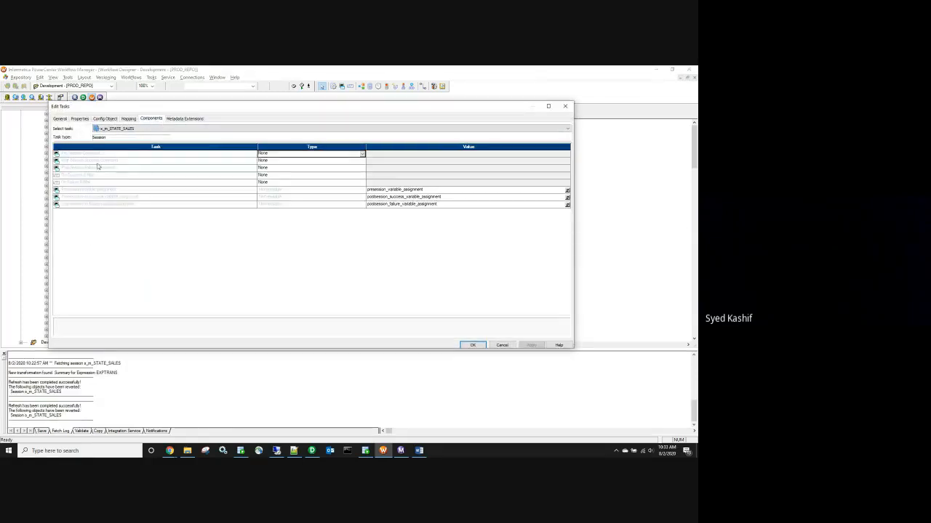
click(262, 162)
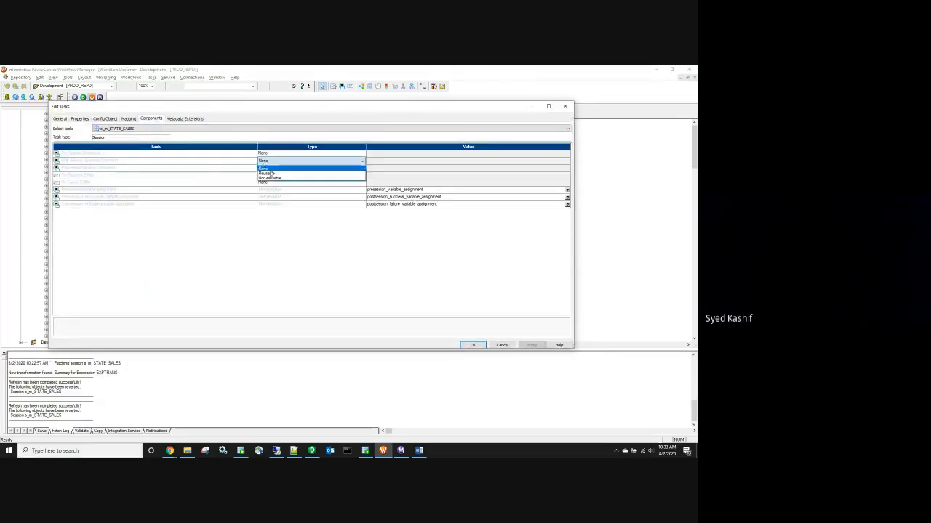
click(271, 177)
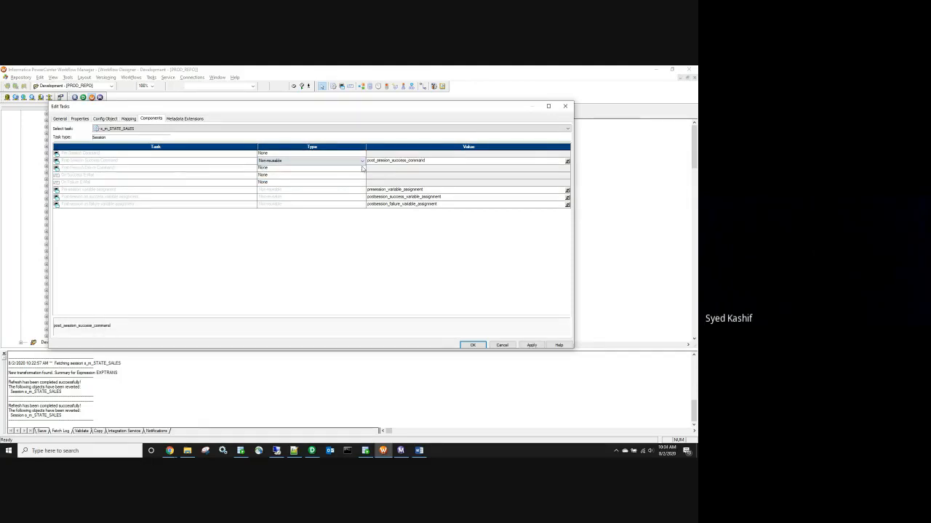
click(361, 161)
click(349, 171)
click(532, 345)
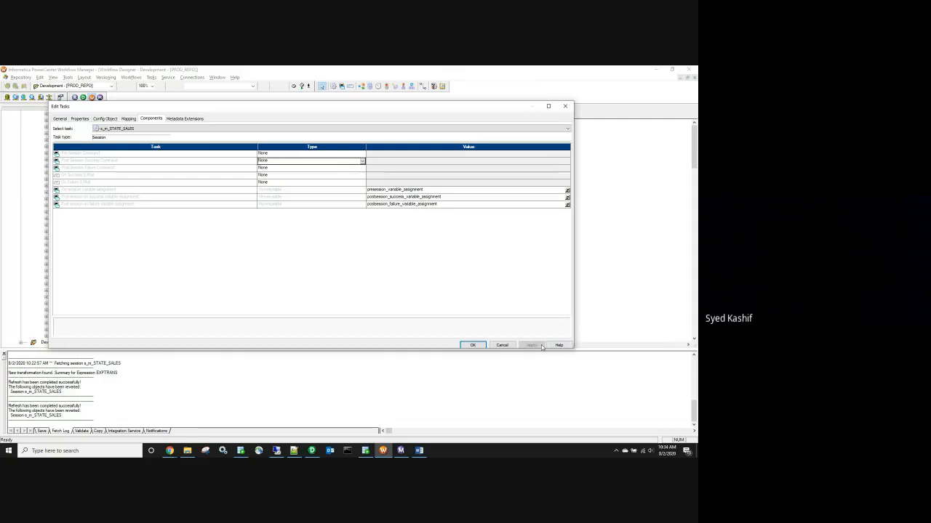
click(472, 344)
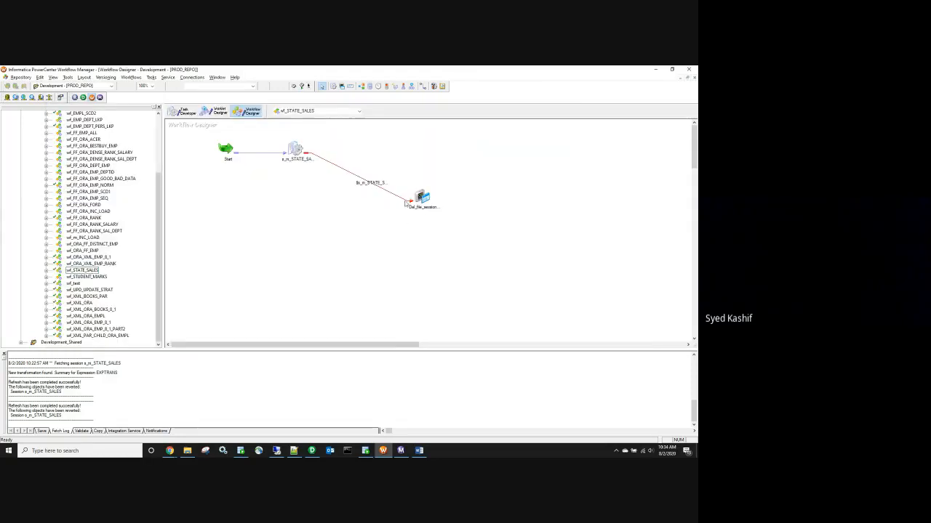
Step: Review and accept the condition on the link to the Command task, and save the workflow
double_click(410, 202)
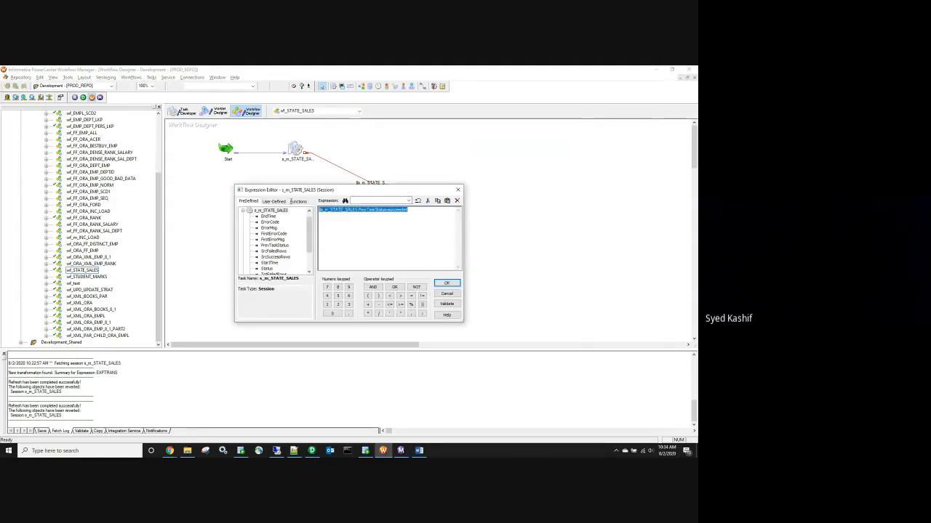
click(447, 283)
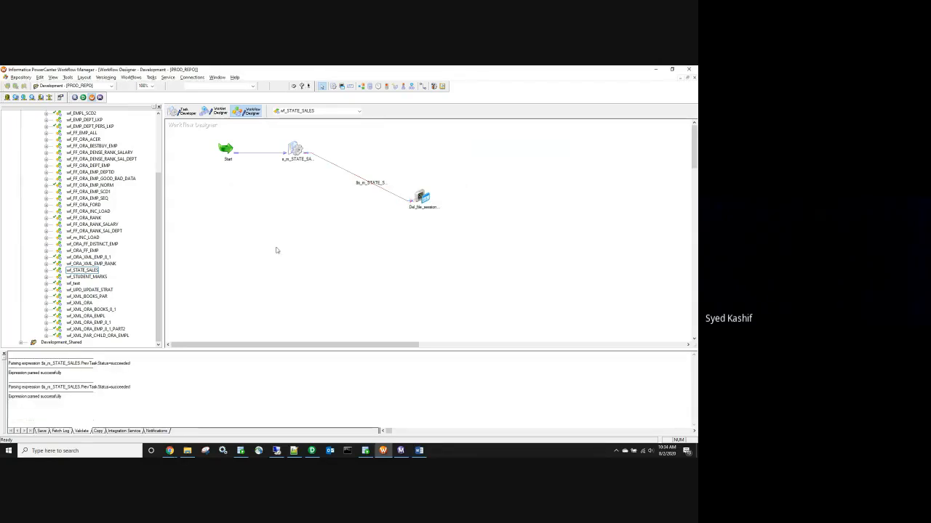
key(ctrl+s)
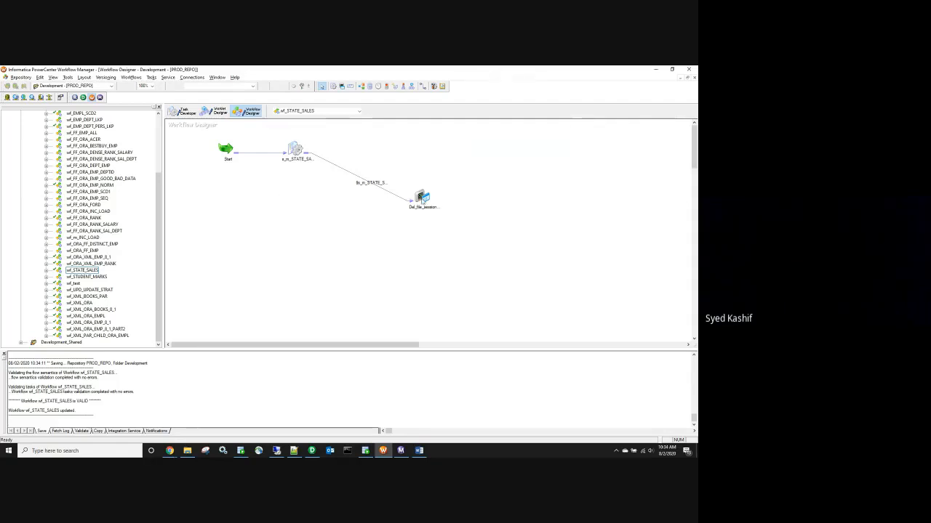
Step: Arrange the Tran_ctrl folder window beside Workflow Manager and run the wf_STATE_SALES workflow
click(187, 451)
double_click(543, 68)
drag(541, 74, 681, 158)
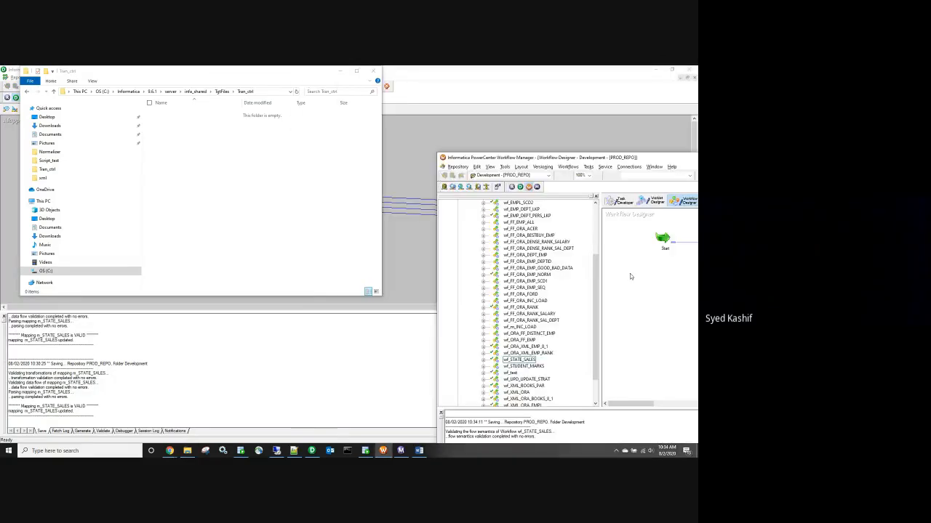
right_click(630, 273)
click(649, 354)
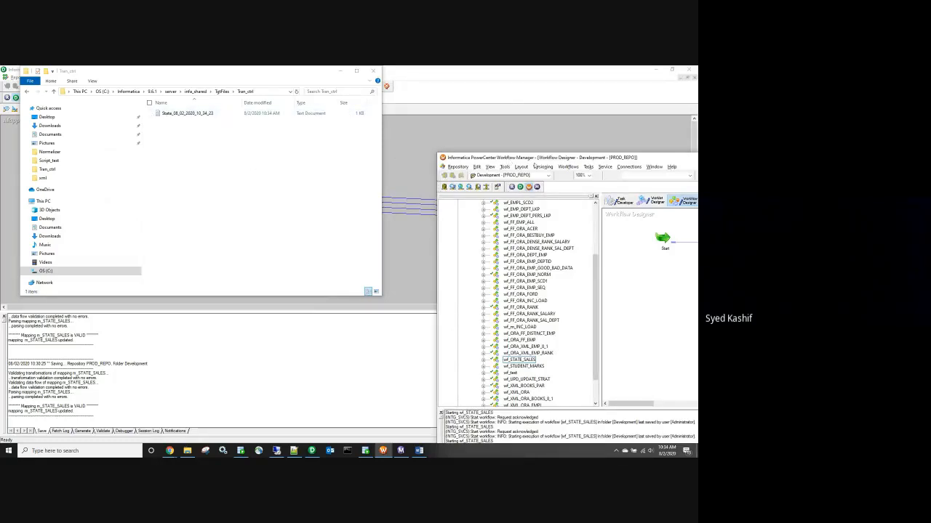
Step: Reposition the Workflow Manager window beside the Tran_ctrl folder and run the wf_STATE_SALES workflow once more
drag(534, 161, 438, 152)
right_click(543, 249)
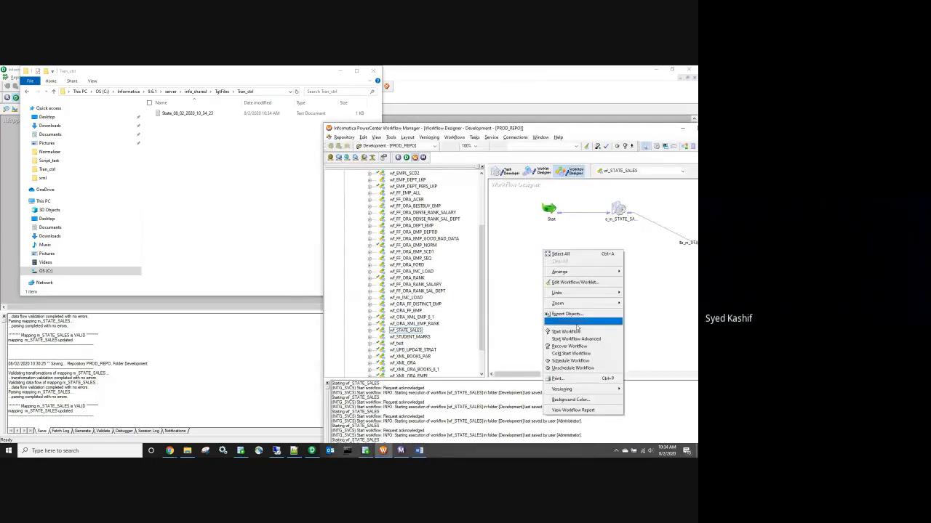
click(570, 332)
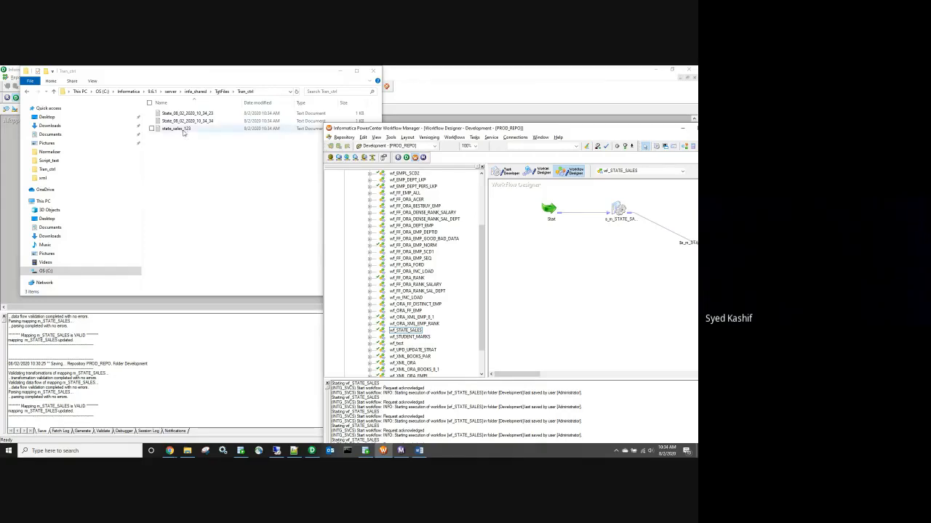
Step: Check the files in the Tran_ctrl folder and the status of the wf_STATE_SALES runs in Workflow Monitor
drag(492, 123, 306, 109)
drag(419, 122, 317, 115)
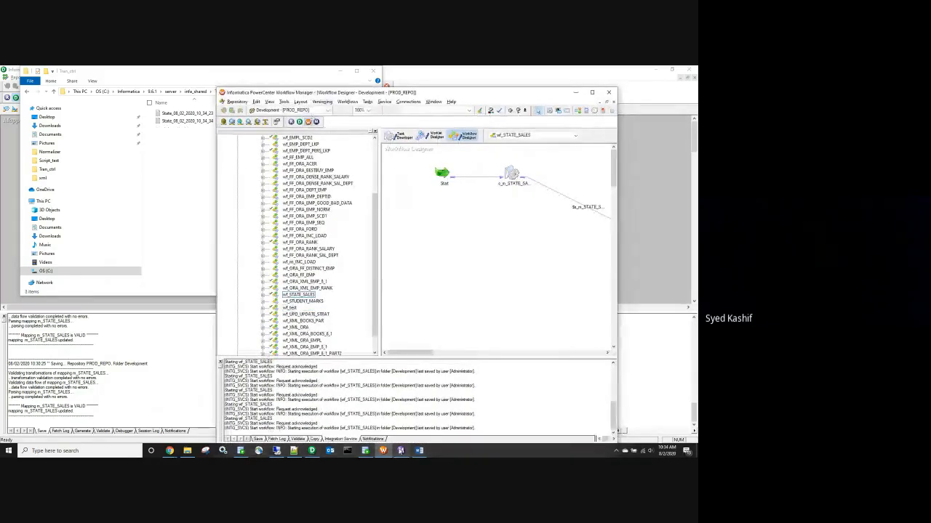
click(401, 451)
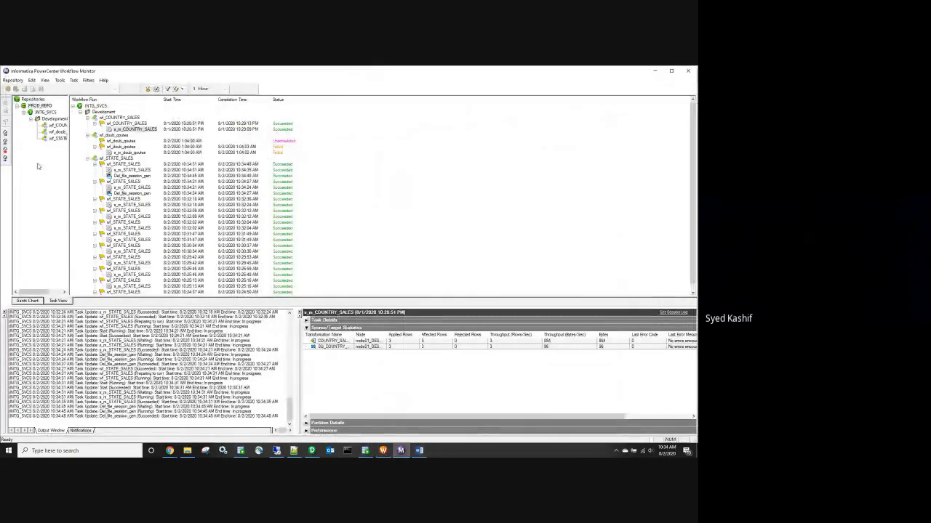
click(654, 70)
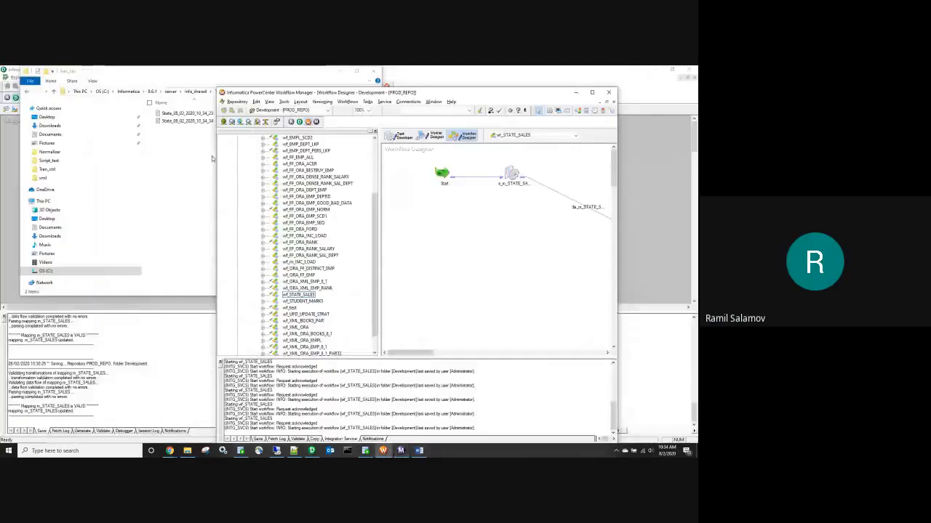
Step: Maximize Workflow Manager and move the Del_file_session_gen task into line with the s_m_STATE_SALES session
click(592, 92)
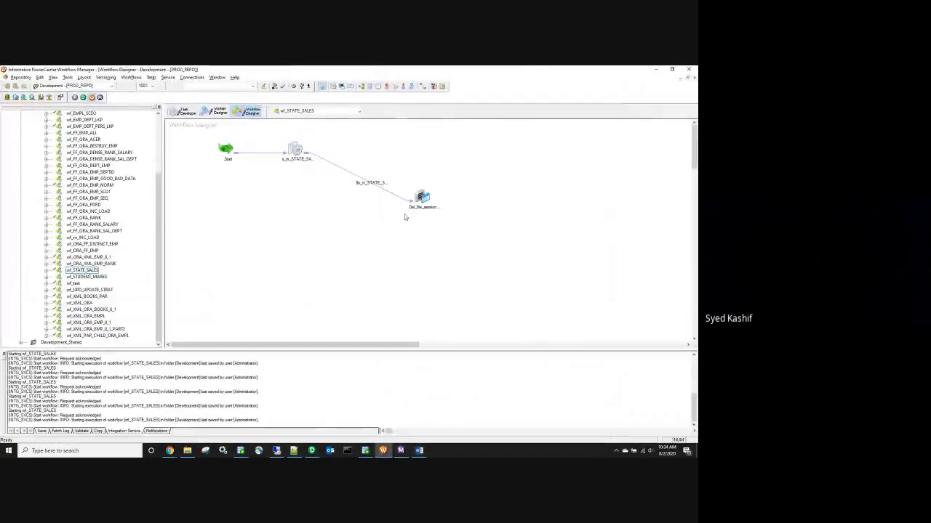
click(436, 202)
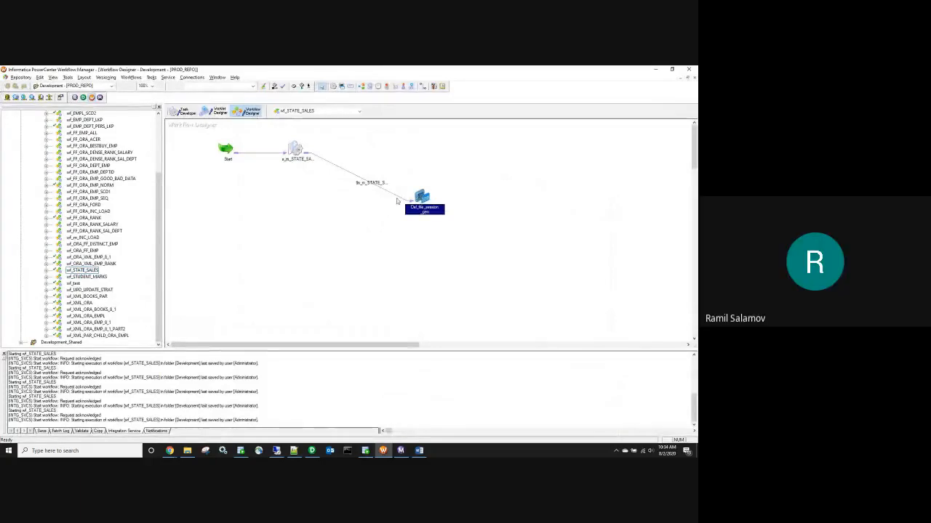
drag(357, 143, 375, 224)
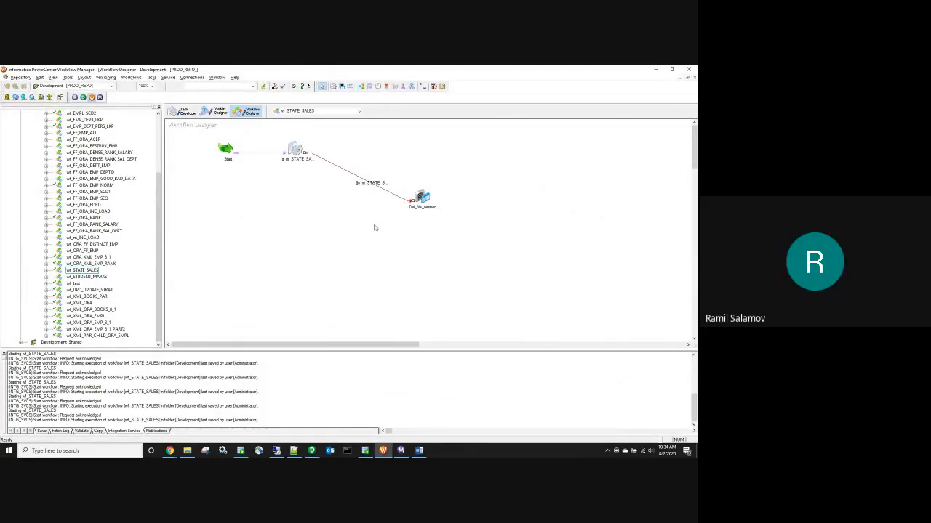
click(373, 165)
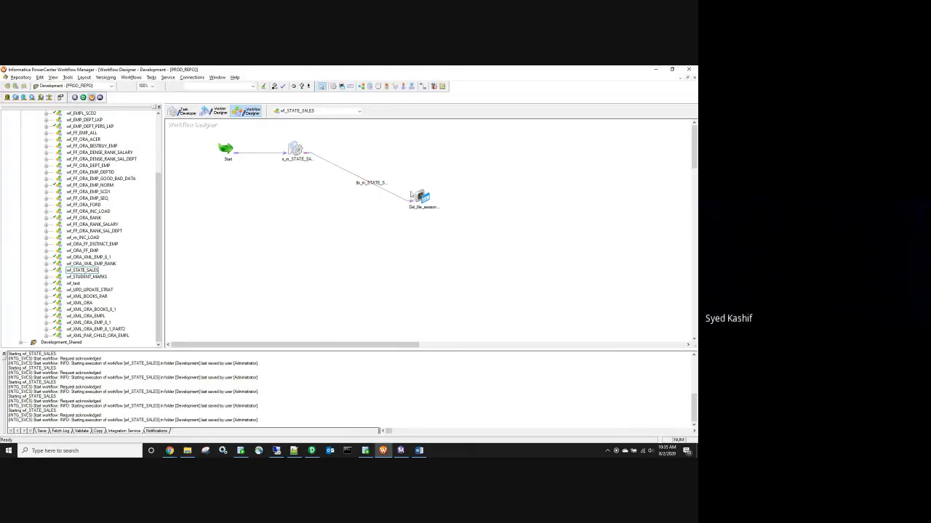
click(297, 151)
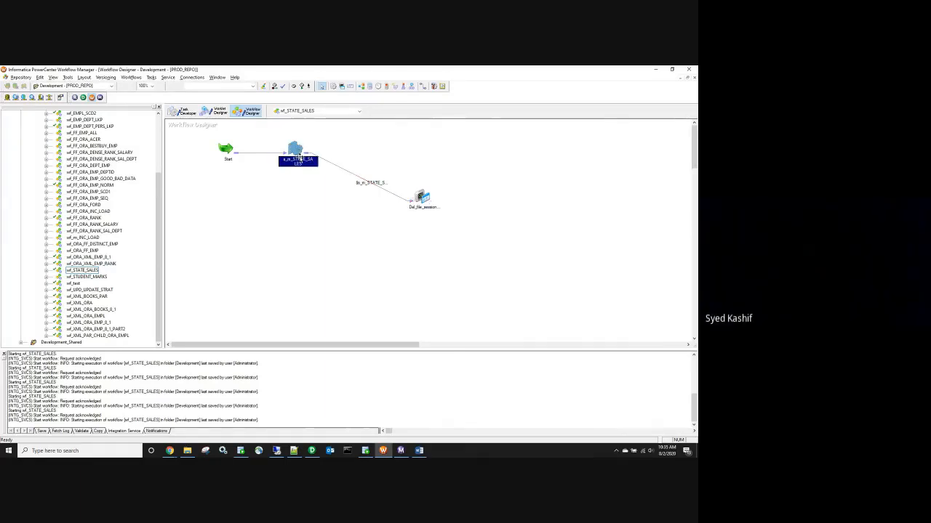
drag(423, 198, 471, 154)
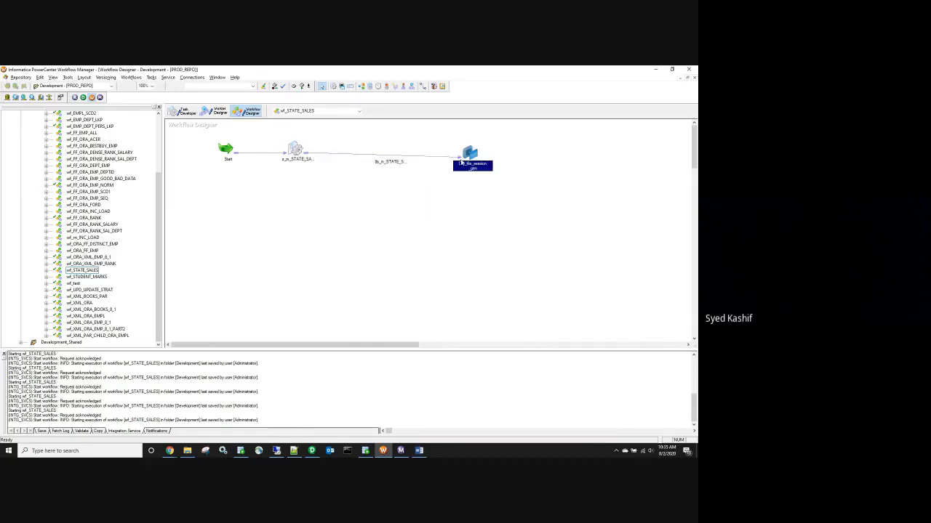
Step: Review the pre- and post-session component settings of the s_m_STATE_SALES session, and close its properties without changes
double_click(304, 154)
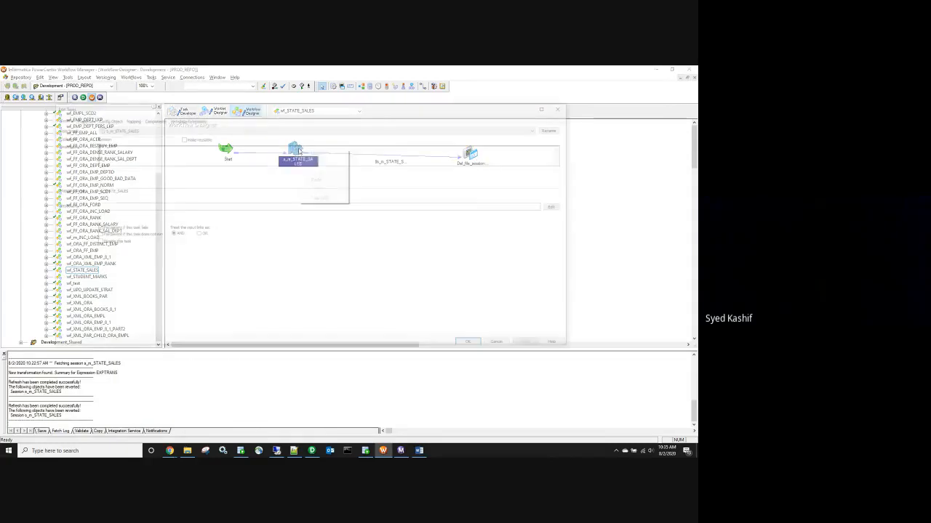
click(151, 118)
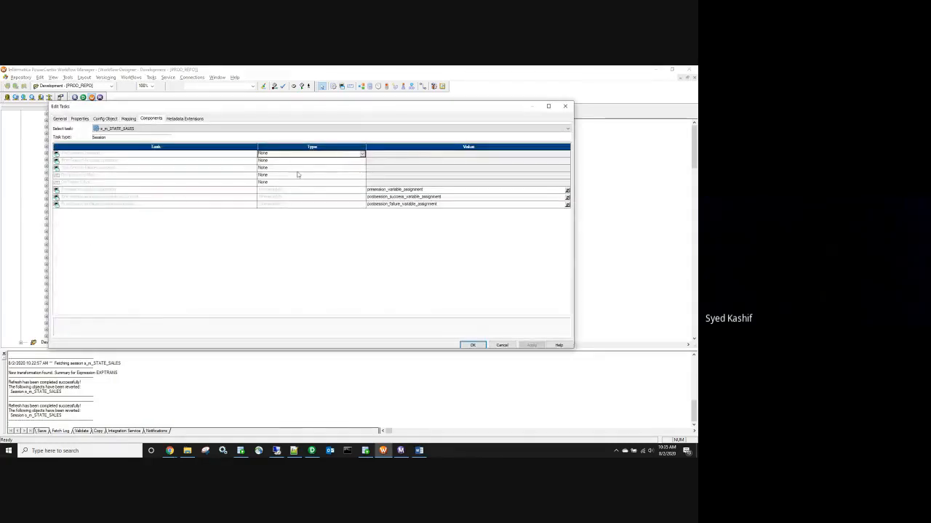
click(565, 107)
drag(436, 136, 526, 172)
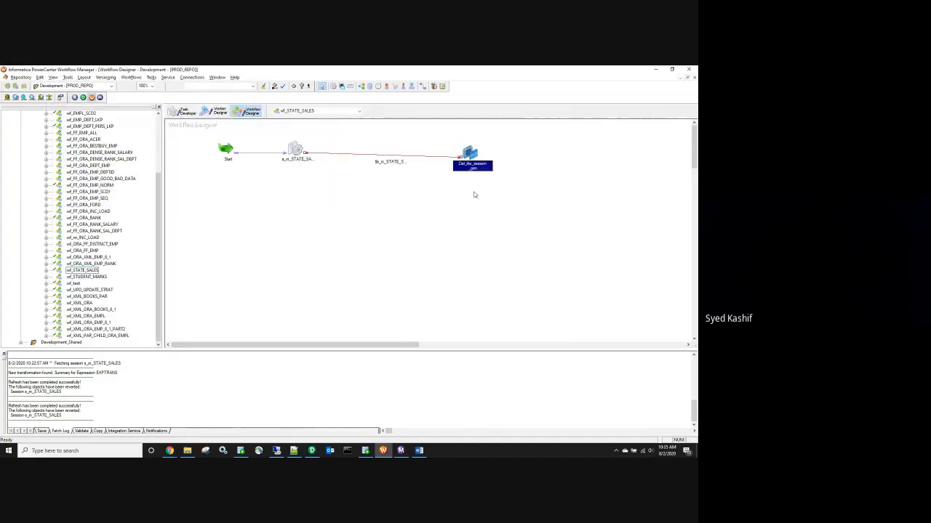
click(496, 211)
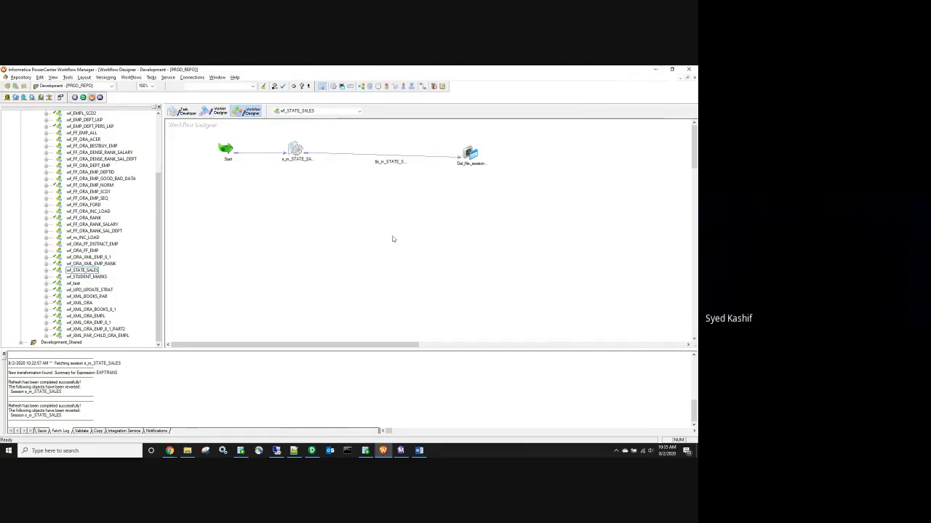
Step: Delete both timestamped State files from the Tran_ctrl folder and minimize the folder window
click(654, 73)
click(207, 122)
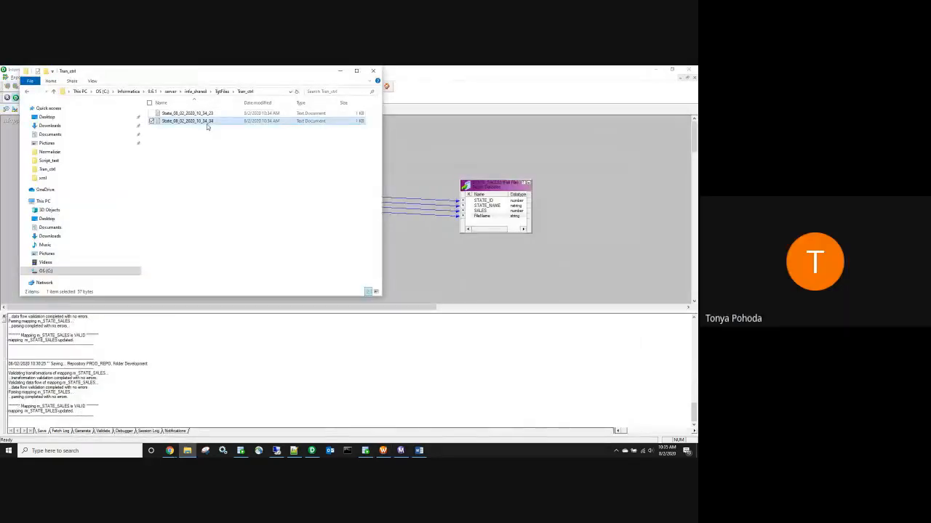
ctrl+click(205, 115)
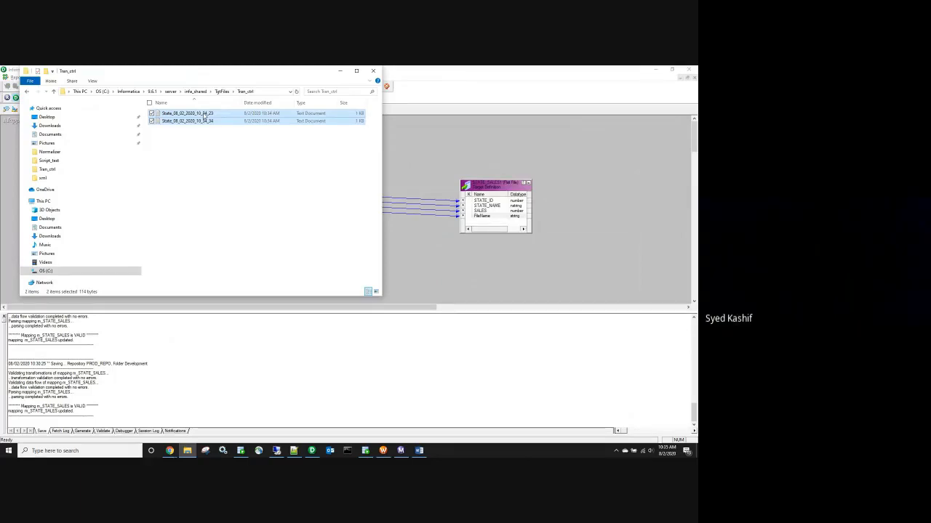
key(Delete)
click(342, 71)
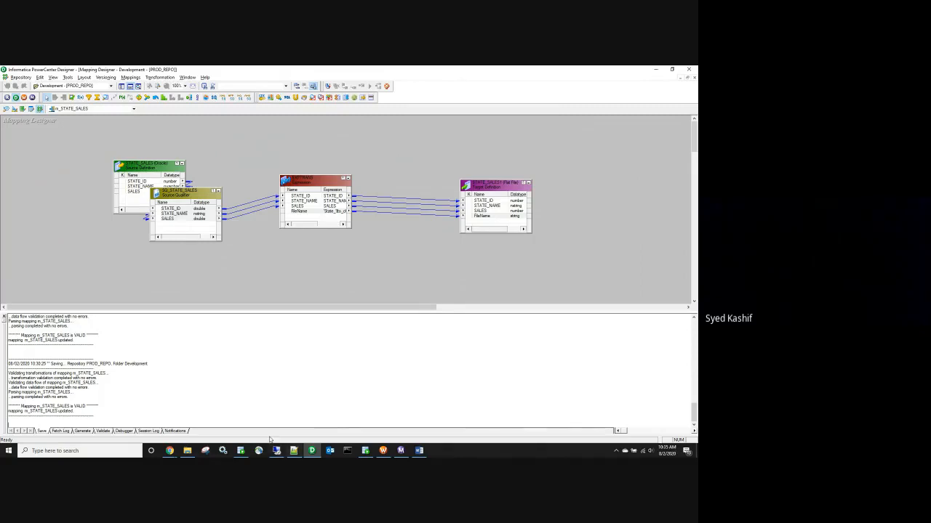
Step: Switch to Oracle SQL Developer and rerun the SELECT * FROM state_sales query
click(365, 451)
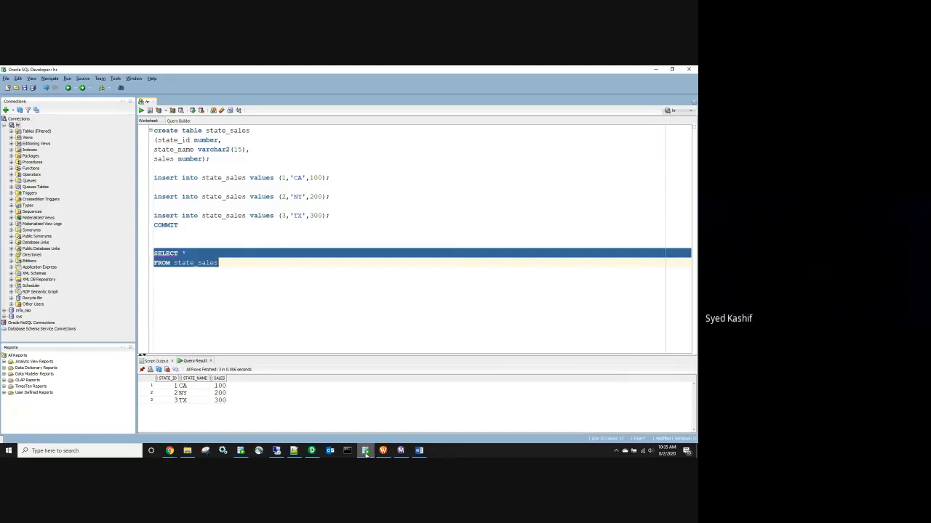
click(228, 269)
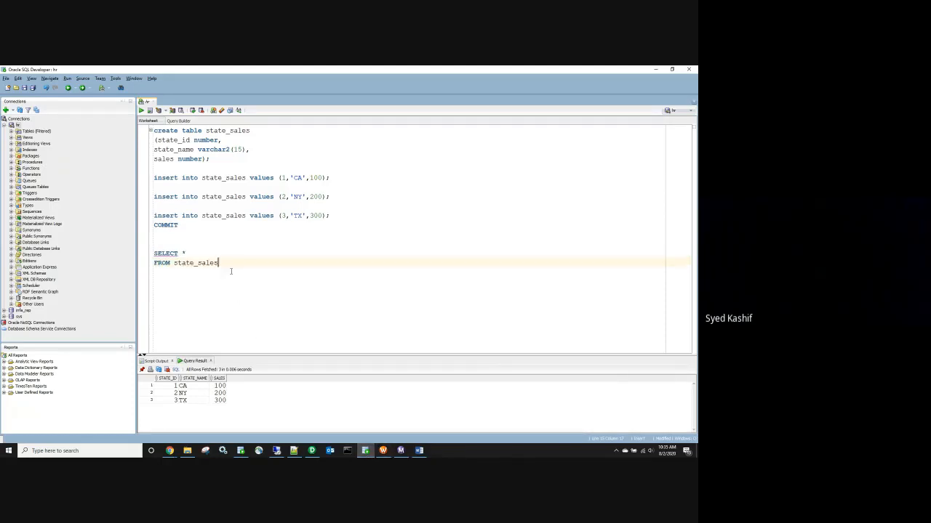
drag(228, 269, 153, 253)
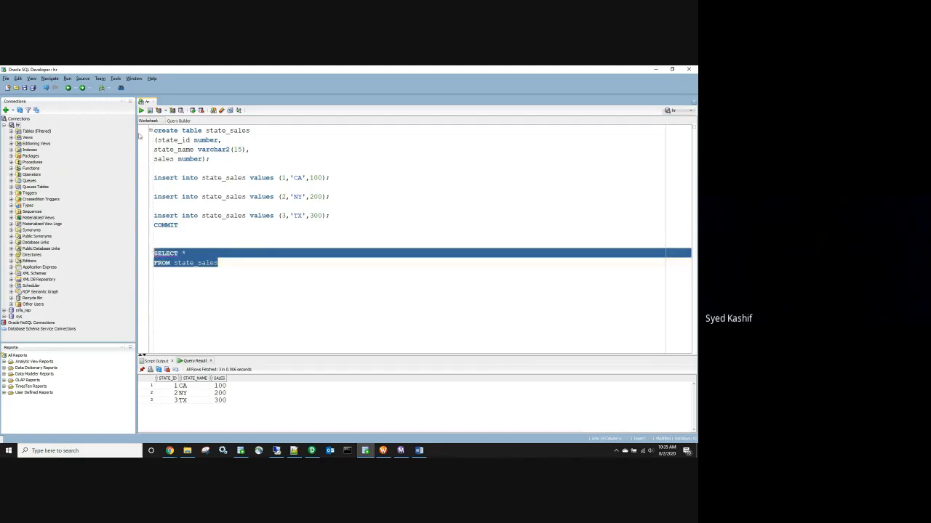
click(141, 135)
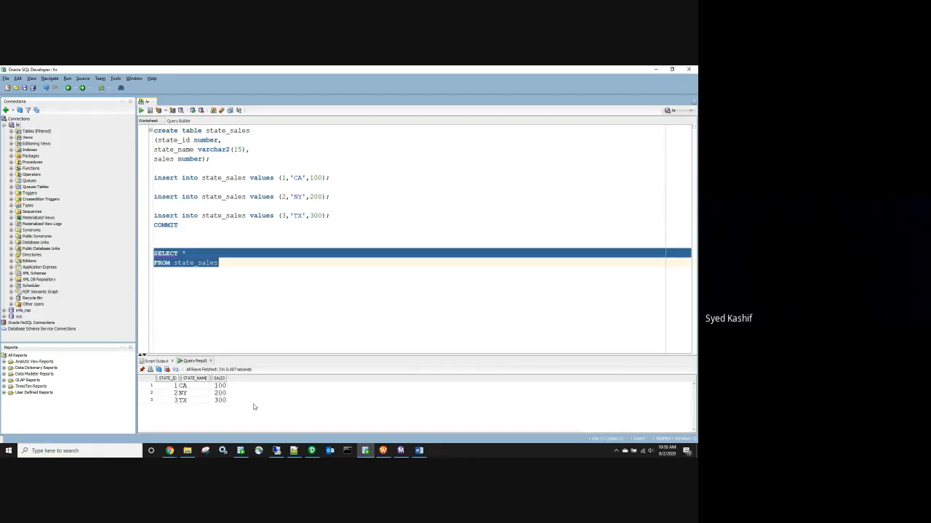
Step: Check the participant list of the Infa-27 meeting in Google Meet, and return to SQL Developer
click(170, 451)
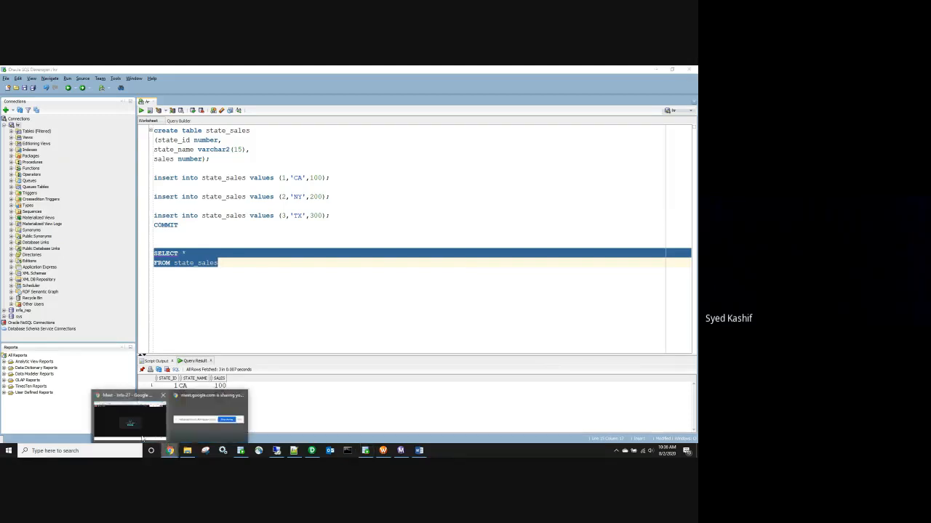
click(130, 414)
click(551, 113)
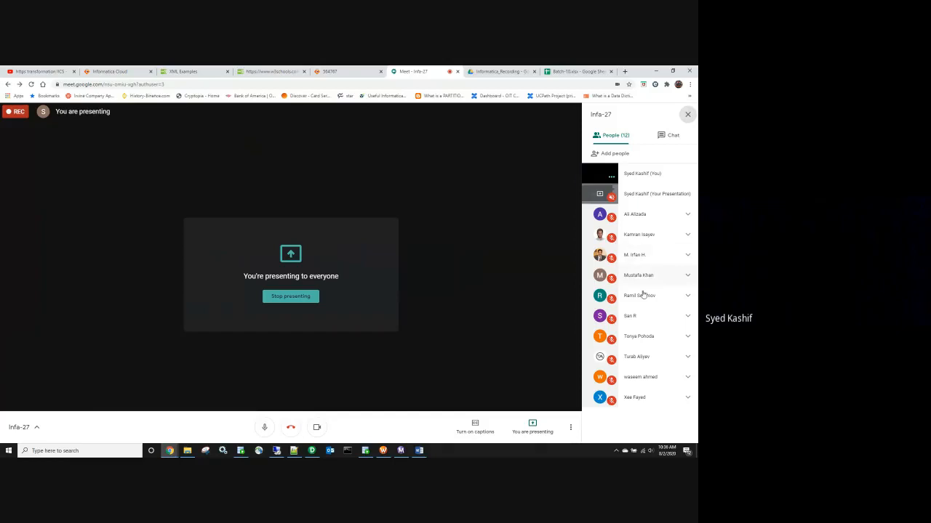
click(687, 115)
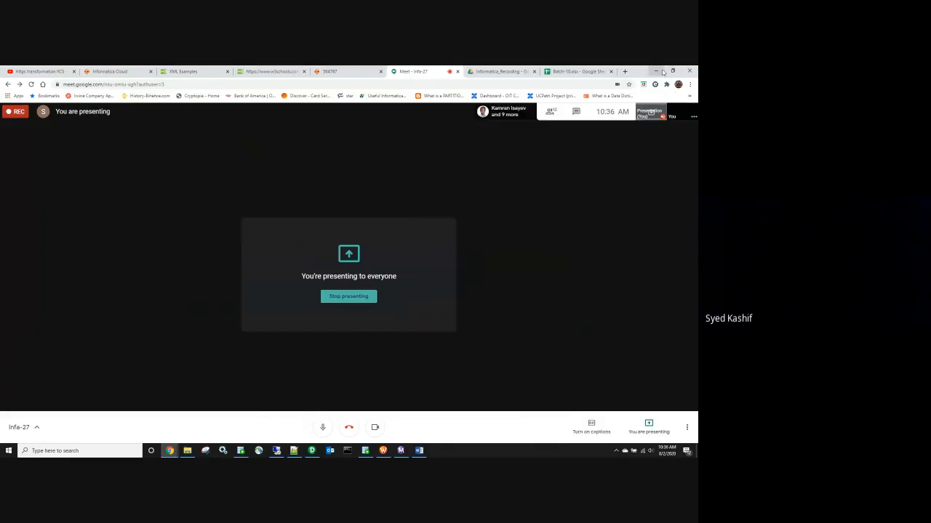
click(662, 72)
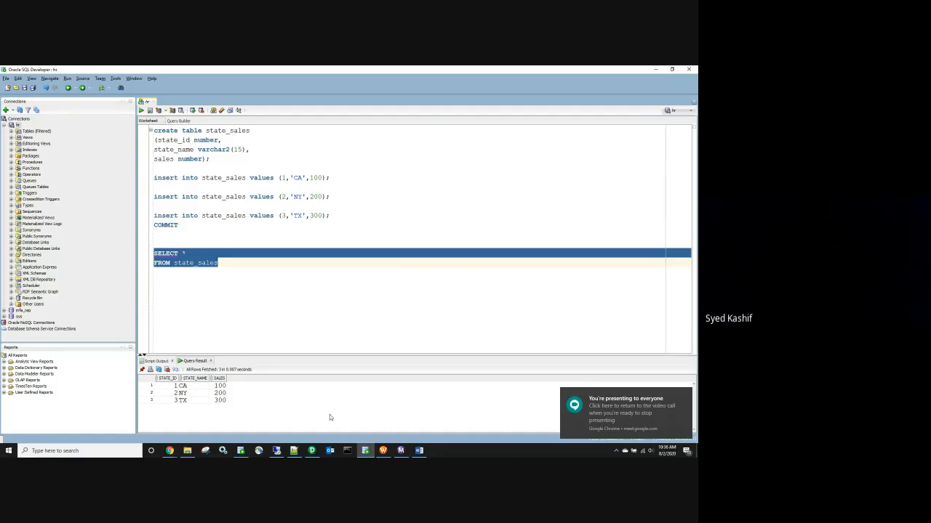
Step: Skim the screenshots in New Microsoft Word Document (2), save the document, and close Word
click(419, 450)
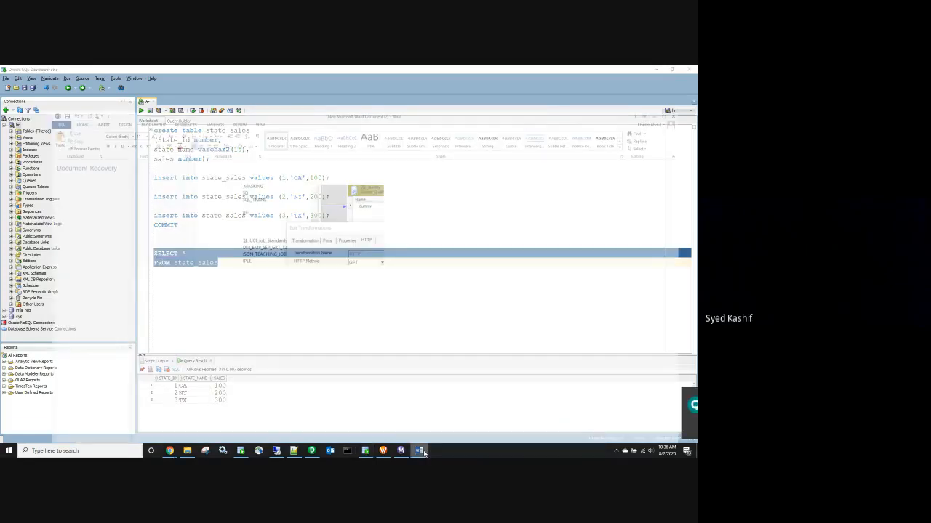
scroll(433, 228, up, 15)
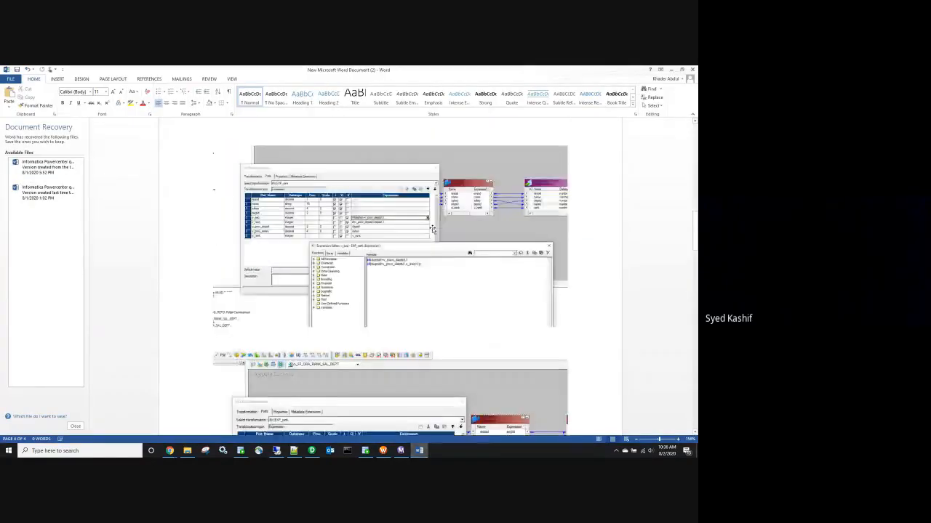
scroll(433, 228, up, 9)
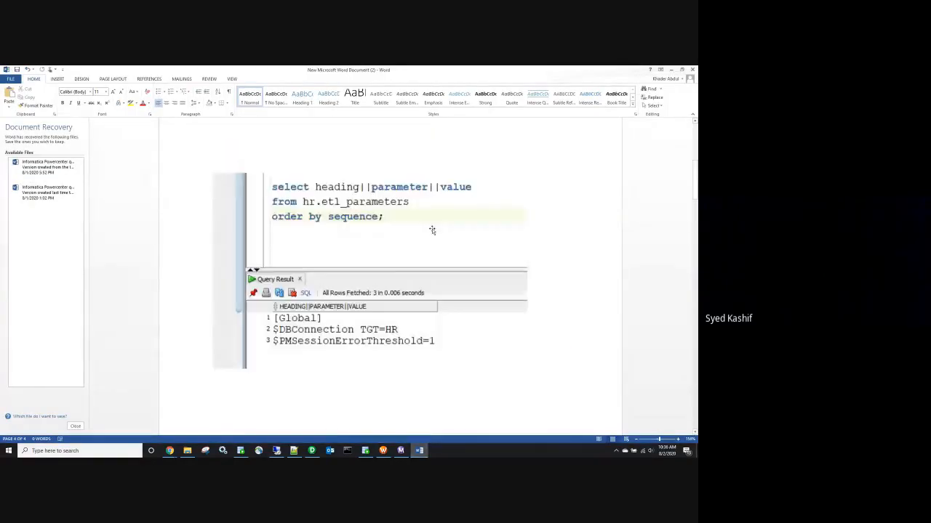
click(692, 70)
click(319, 272)
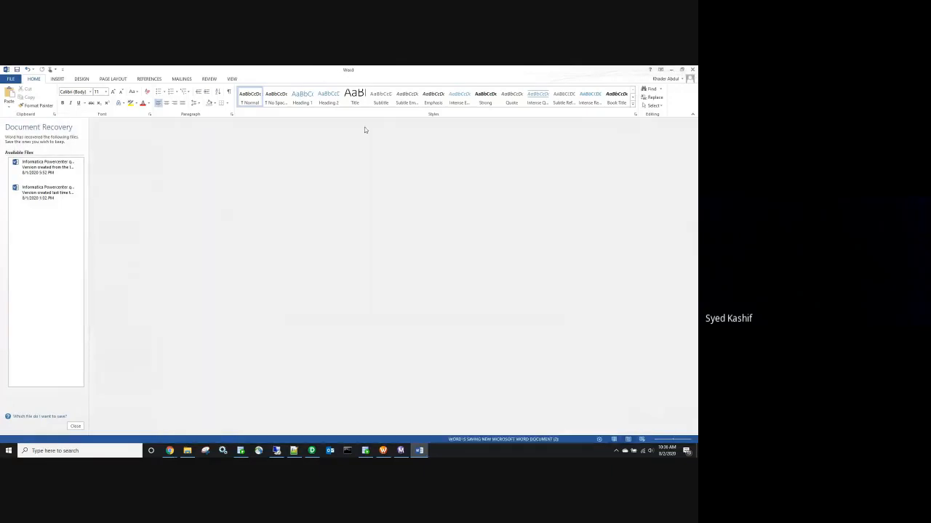
click(181, 176)
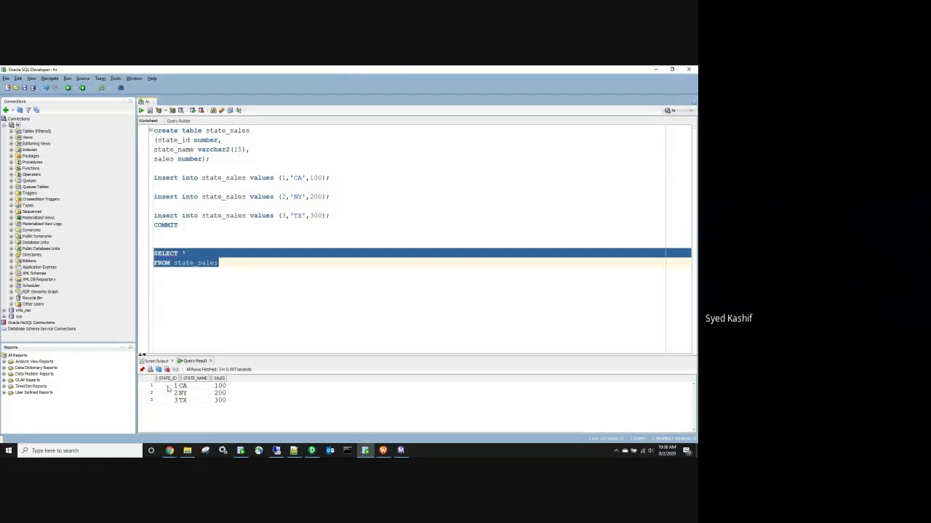
Step: Add the note "50 States" on a new line below the state_sales query in the worksheet
click(258, 307)
key(Return)
key(Return)
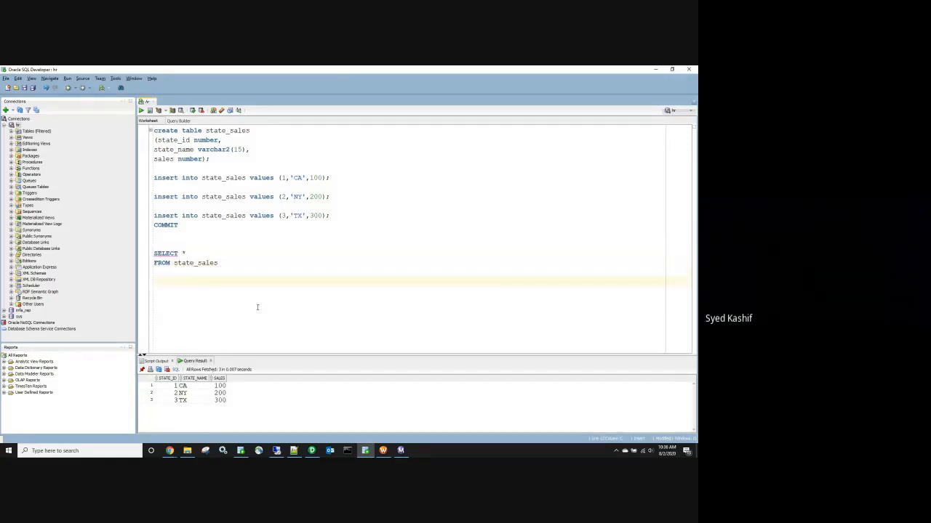
text(50 States)
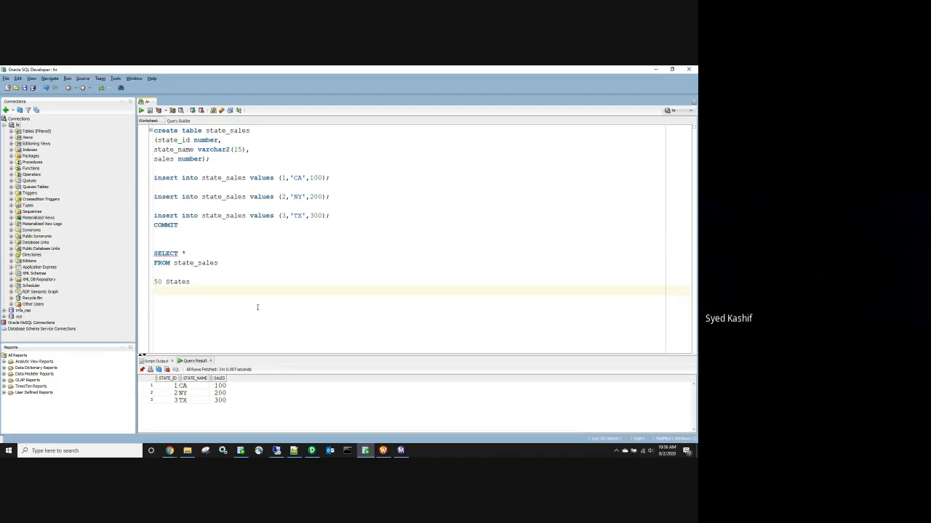
Step: Highlight the state names and whole rows in the query result, ending on the TX row
drag(193, 386, 192, 405)
click(193, 400)
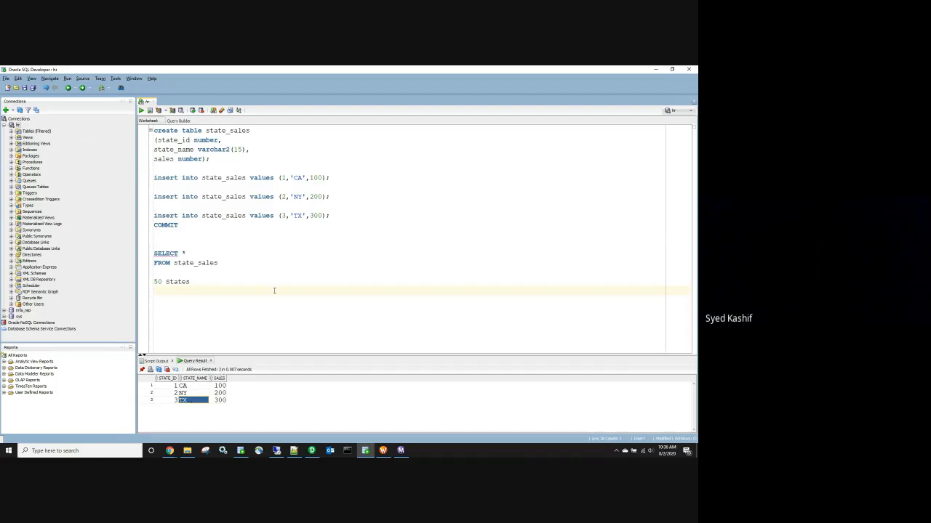
drag(171, 386, 228, 410)
click(165, 404)
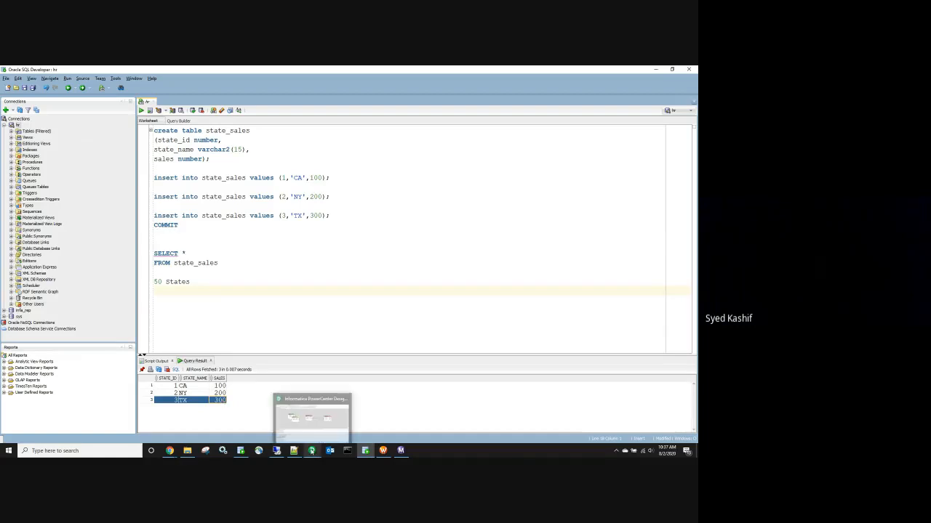
Step: Switch to PowerCenter Designer and move the STATE_SALES source definition clear of its source qualifier
click(312, 451)
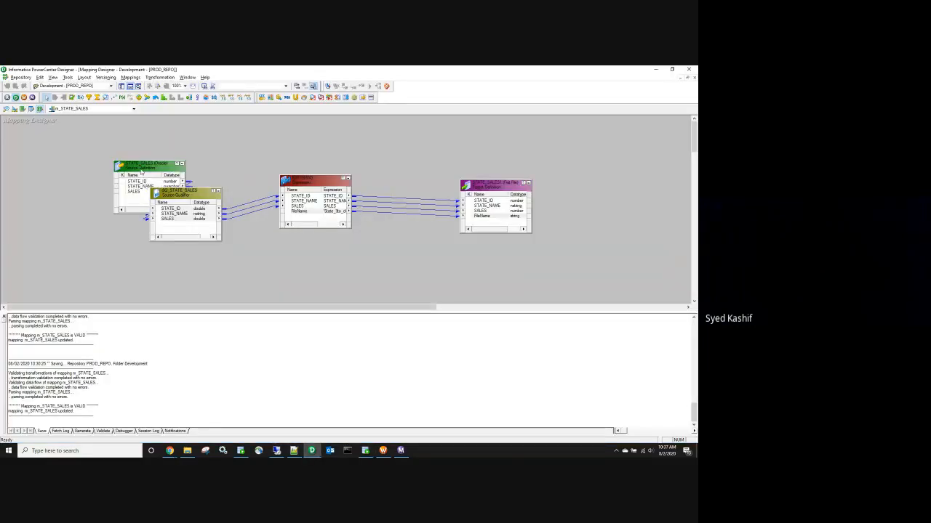
drag(142, 172, 60, 188)
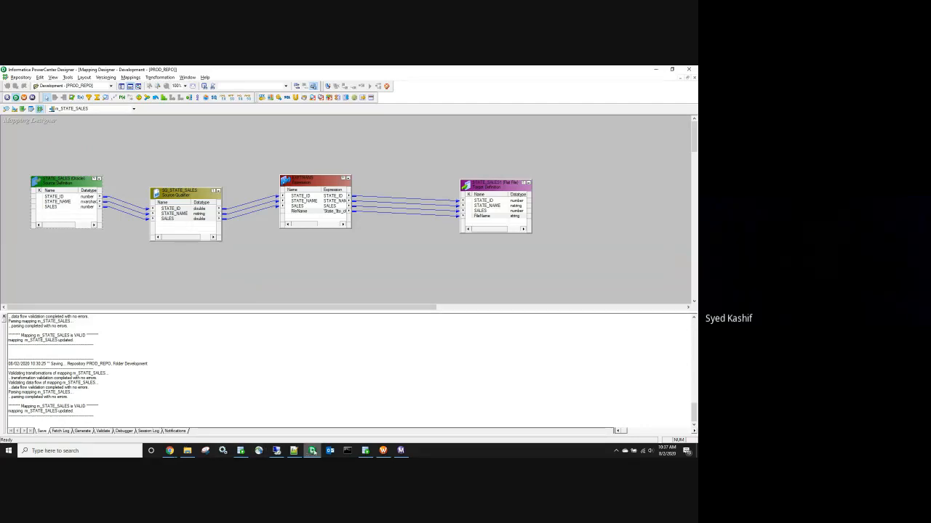
Step: Return to SQL Developer and highlight the CA, NY and TX rows together in the query result
click(364, 453)
drag(182, 386, 229, 395)
shift+click(225, 406)
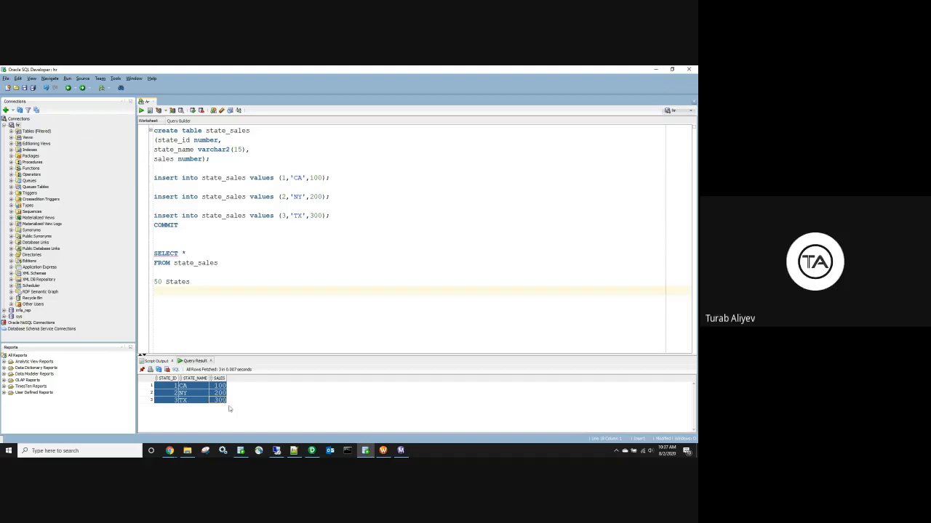
Step: In PowerCenter Designer, collapse the expression and flat file target to icons and move both higher in the mapping to free space
mouse_move(313, 450)
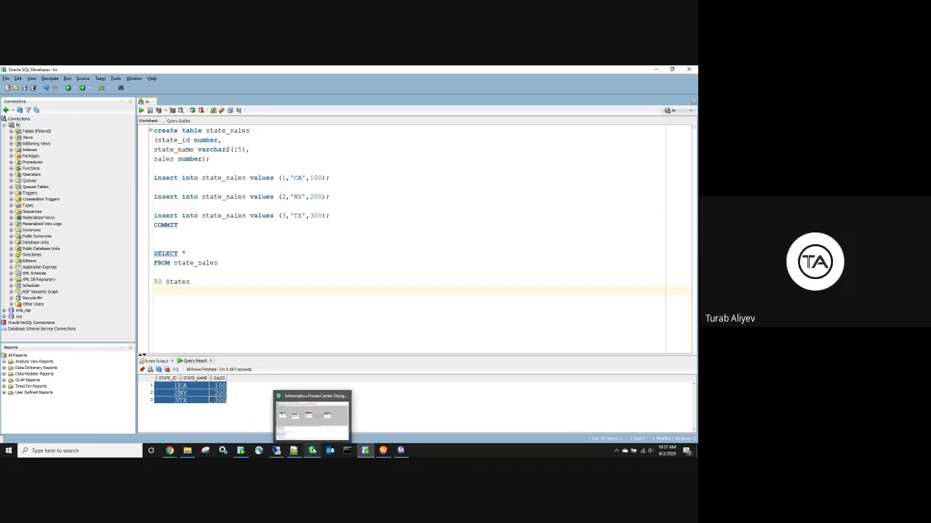
click(311, 416)
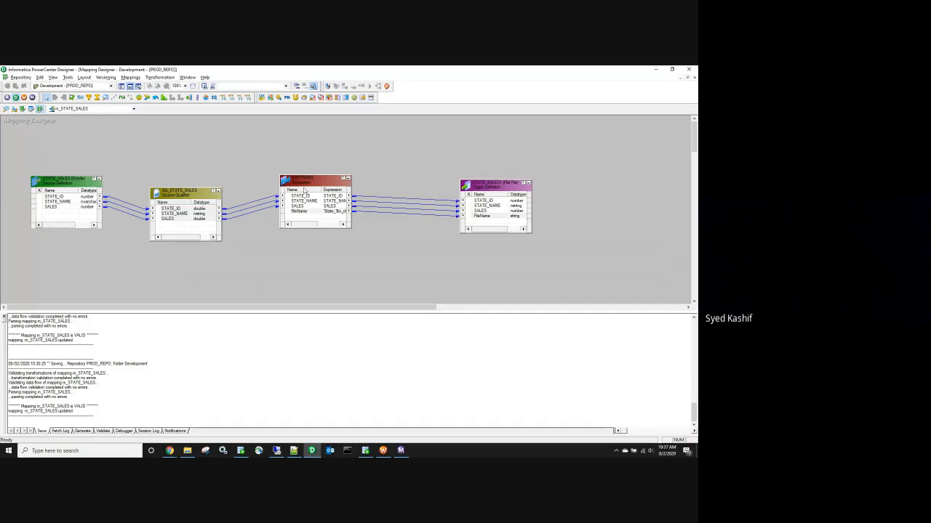
click(349, 178)
click(528, 184)
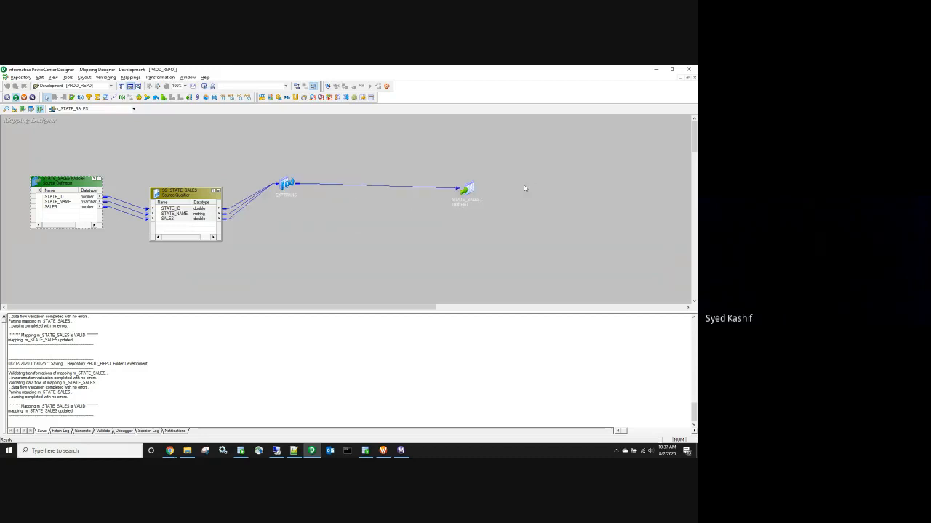
click(465, 191)
drag(466, 191, 391, 128)
drag(286, 181, 274, 133)
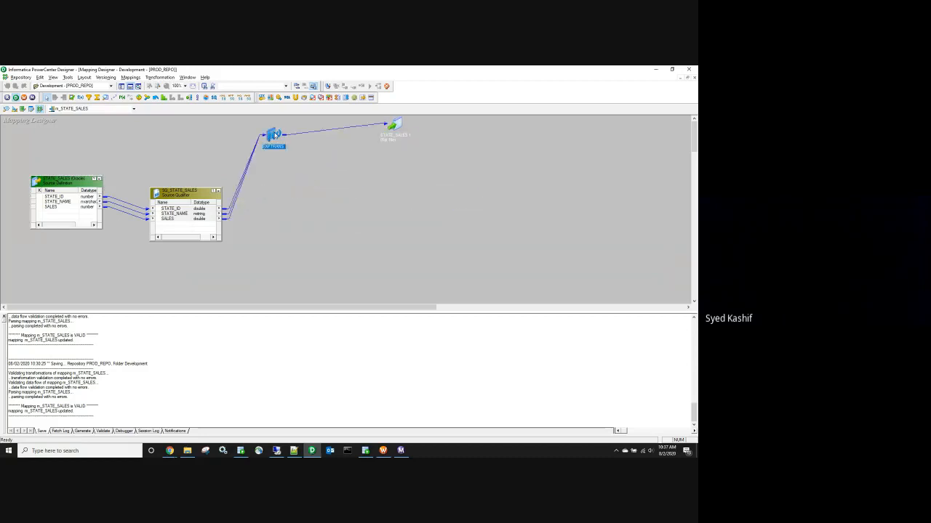
Step: Add a Router transformation below the expression and bring STATE_ID, STATE_NAME and SALES into it from the source qualifier
click(190, 99)
click(290, 225)
drag(174, 213, 320, 252)
Step: Open the Router's group settings and add three new groups
double_click(325, 231)
click(393, 271)
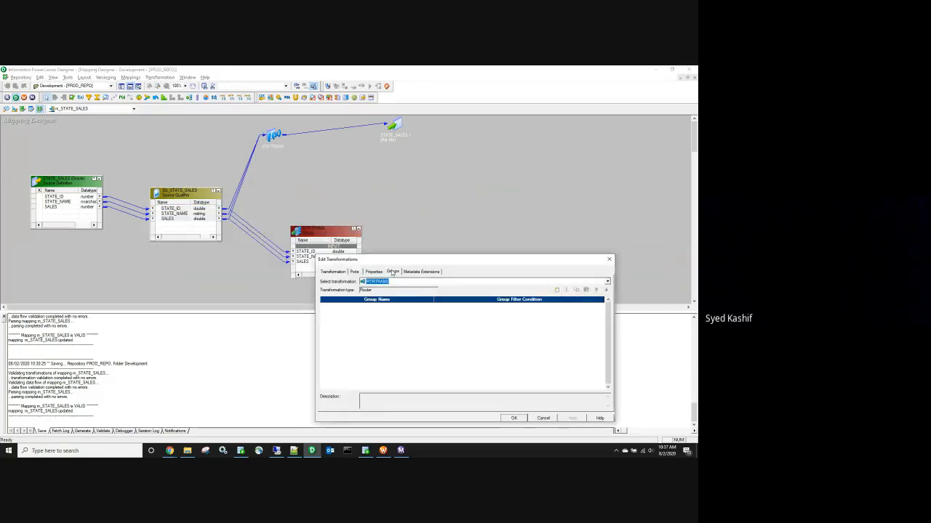
click(557, 290)
click(557, 290)
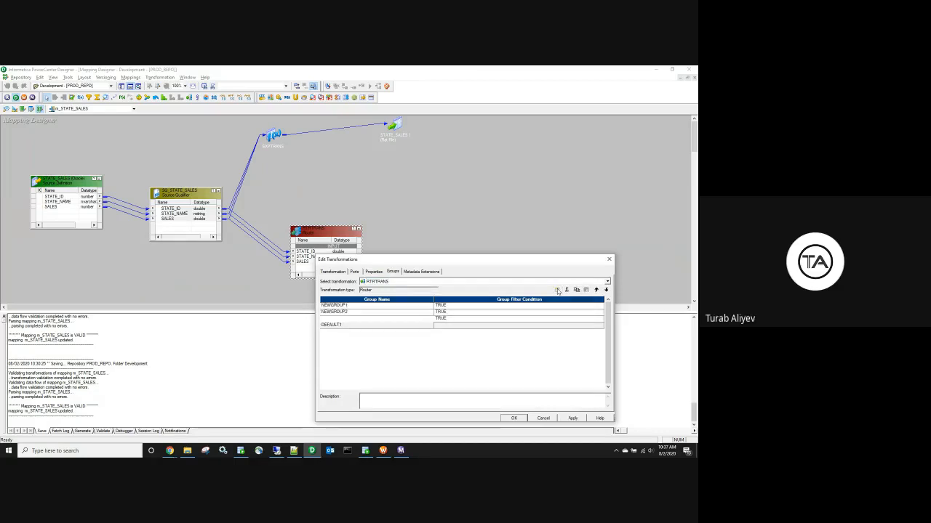
Step: Rename the first Router group as ny and open its group filter condition for editing
click(345, 305)
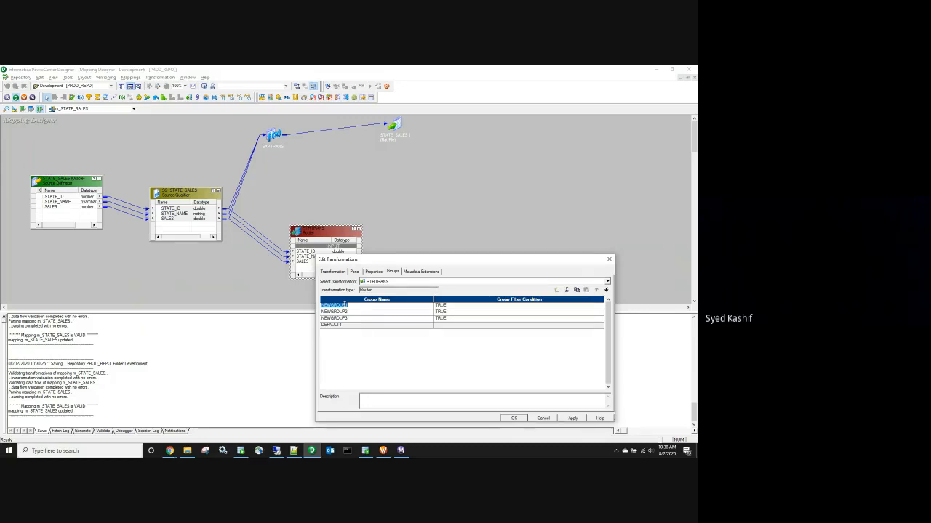
text(re)
click(445, 305)
click(601, 305)
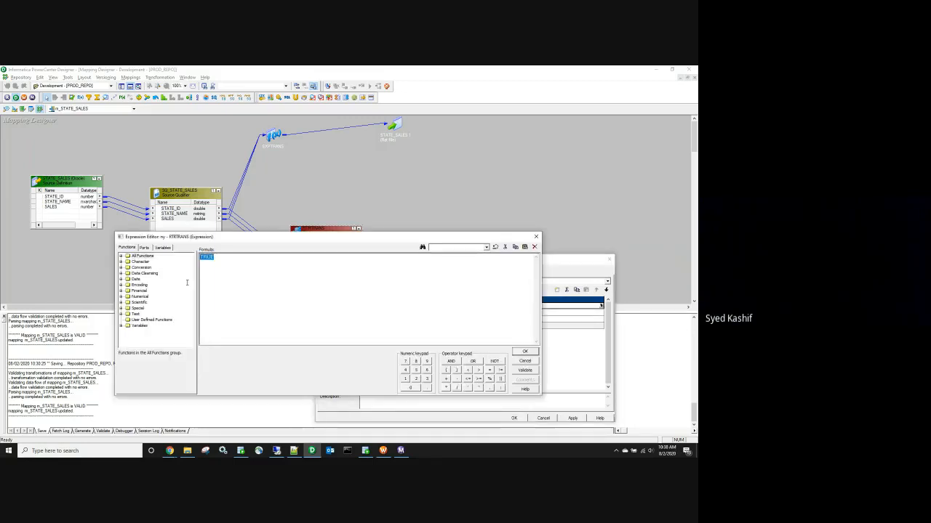
Step: Set the ny router group's filter condition to STATE_NAME='NY'
click(144, 247)
double_click(179, 274)
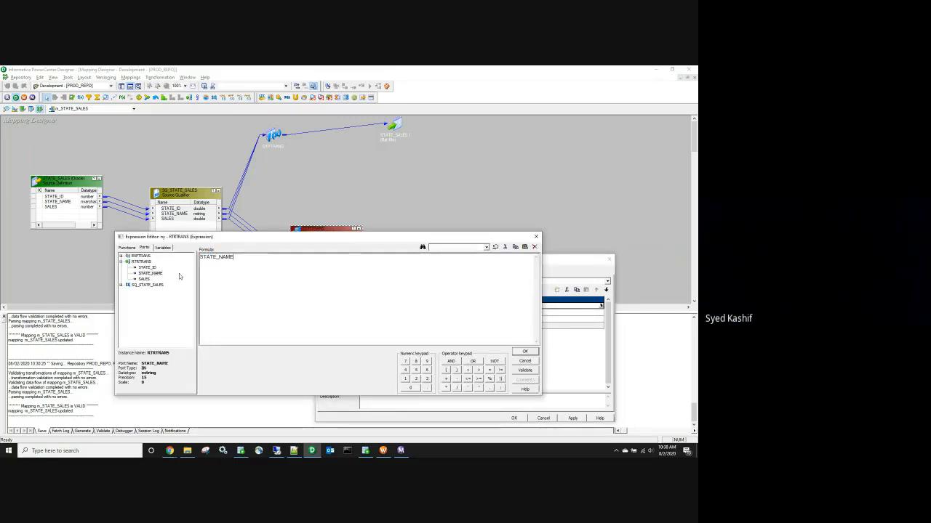
text(=)
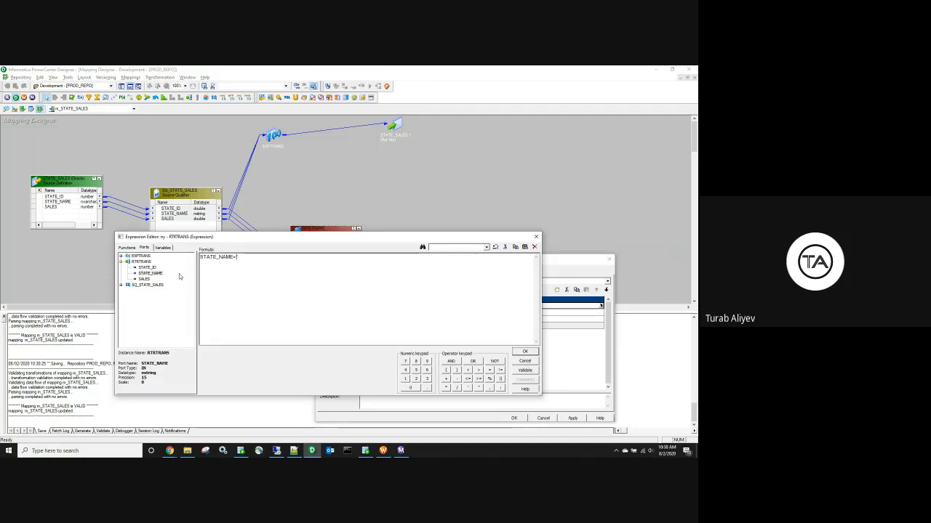
text('NY')
click(525, 351)
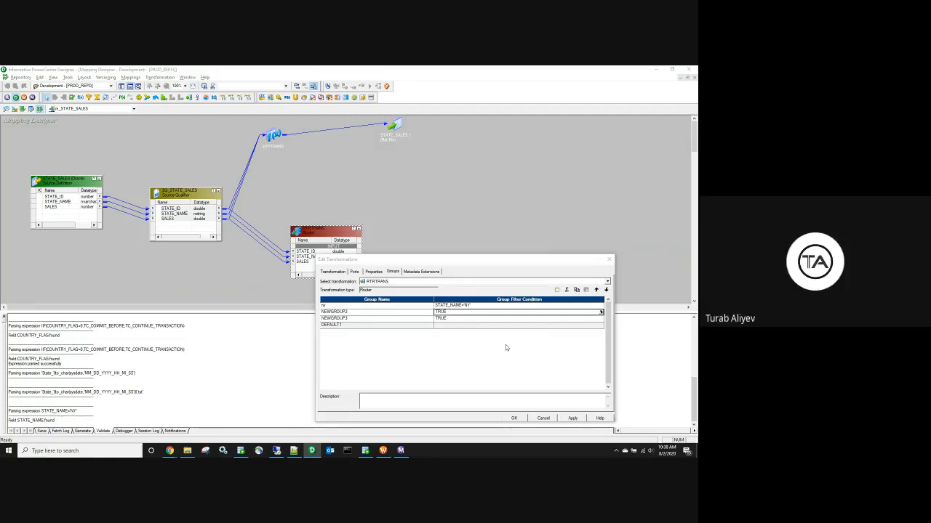
Step: Rename the router's NEWGROUP2 group to ca and select its filter condition for editing
click(345, 311)
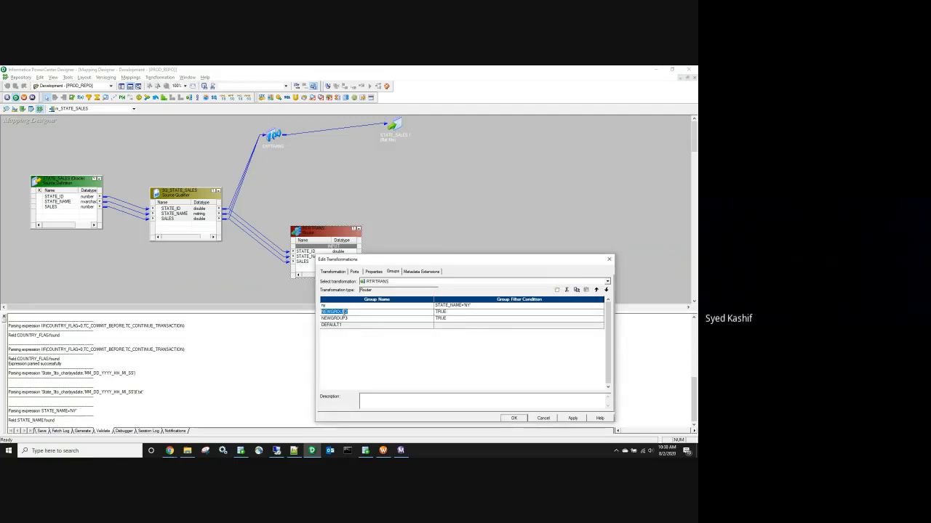
text(CA)
double_click(344, 312)
text(ca)
click(457, 312)
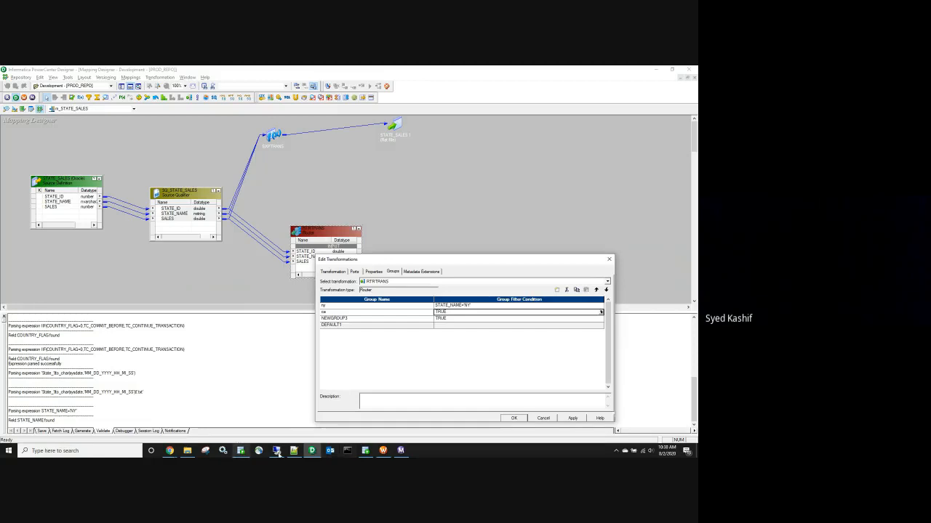
Step: Switch to Oracle SQL Developer and examine the CA, NY and TX rows in the state_sales query result
click(372, 454)
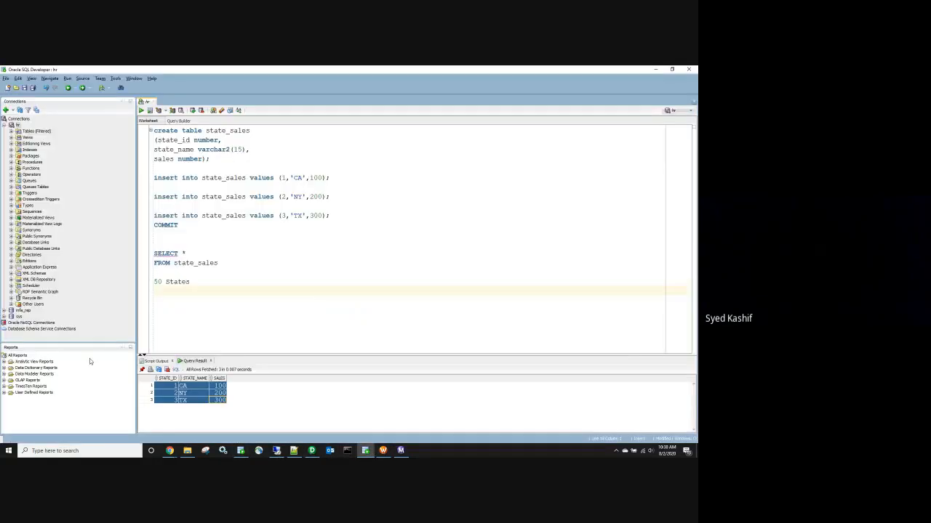
click(177, 387)
click(194, 388)
click(166, 393)
click(163, 401)
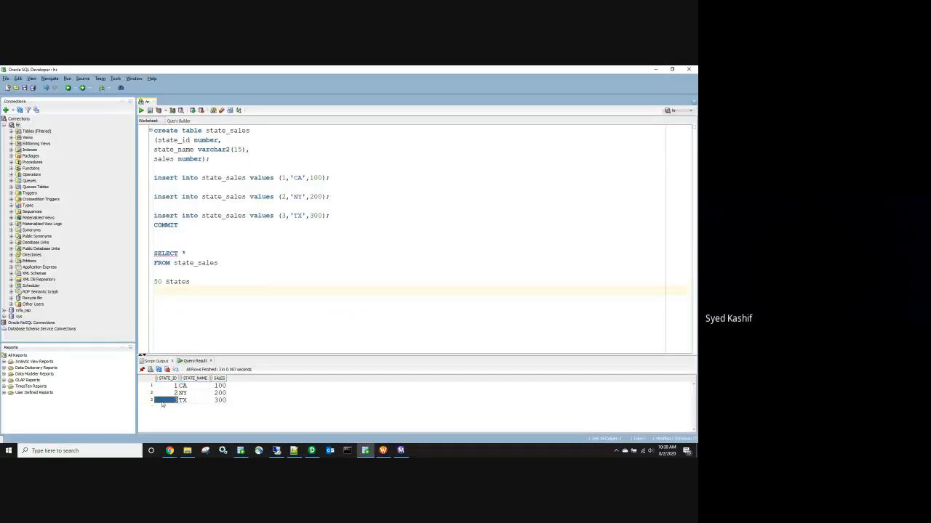
drag(165, 386, 220, 400)
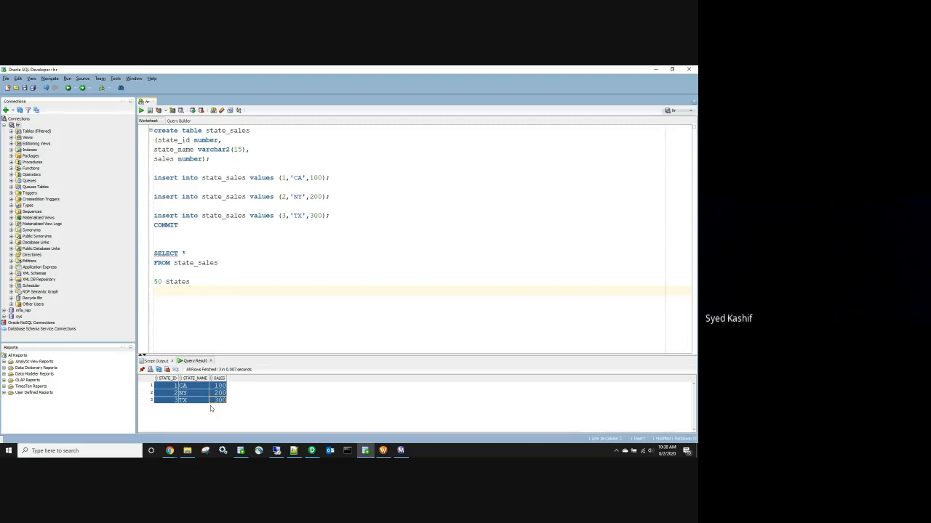
click(312, 451)
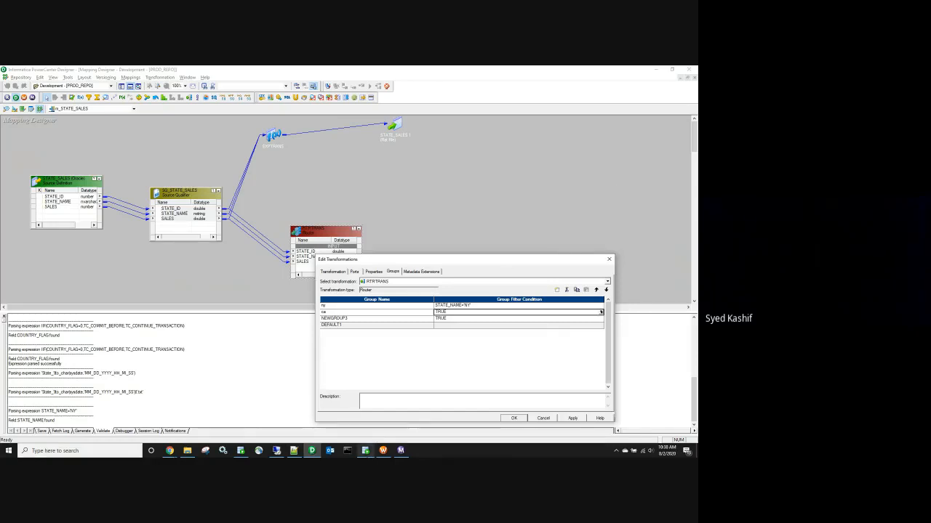
click(365, 451)
click(169, 387)
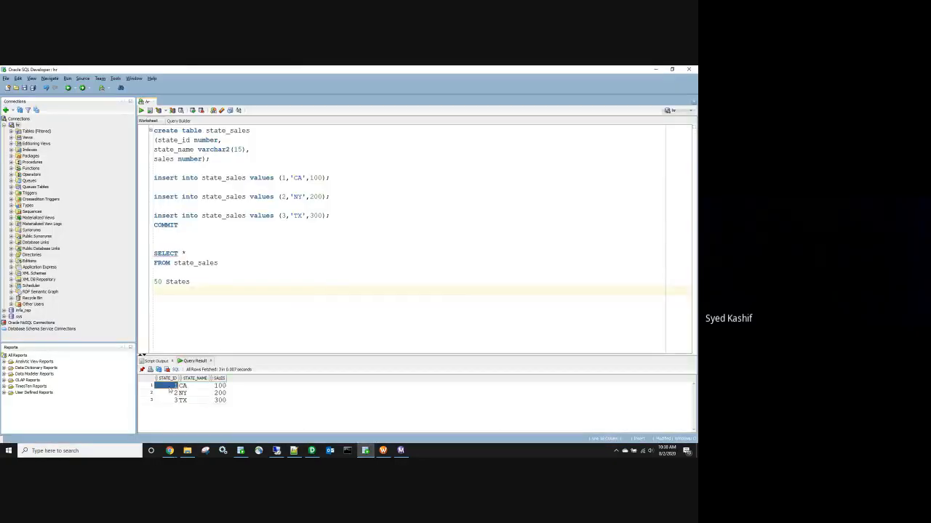
drag(171, 393, 221, 399)
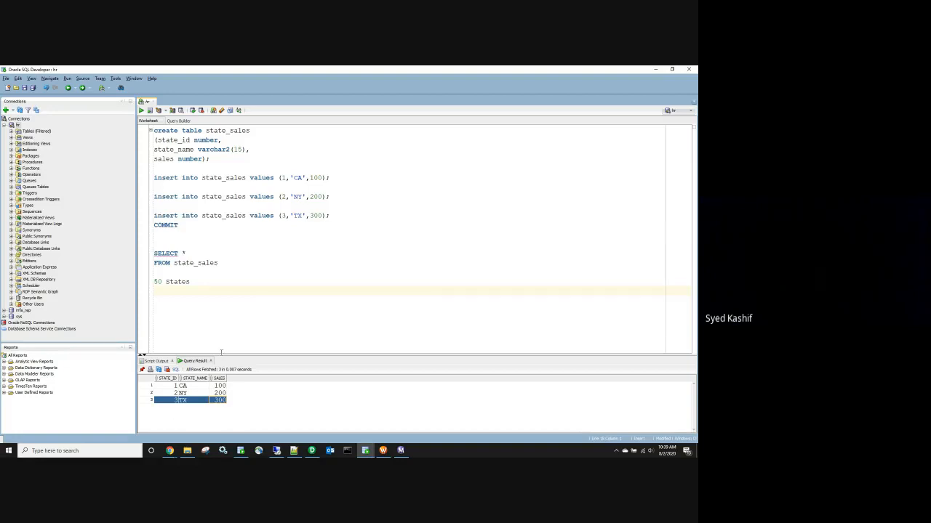
click(653, 73)
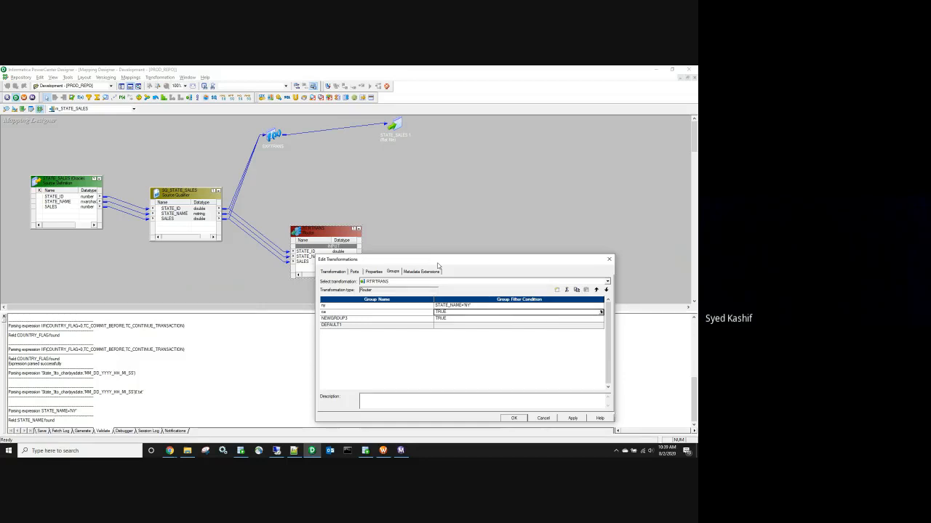
Step: Compare the state_sales result rows in SQL Developer with the router groups in Designer, and review the "50 States" note
click(370, 452)
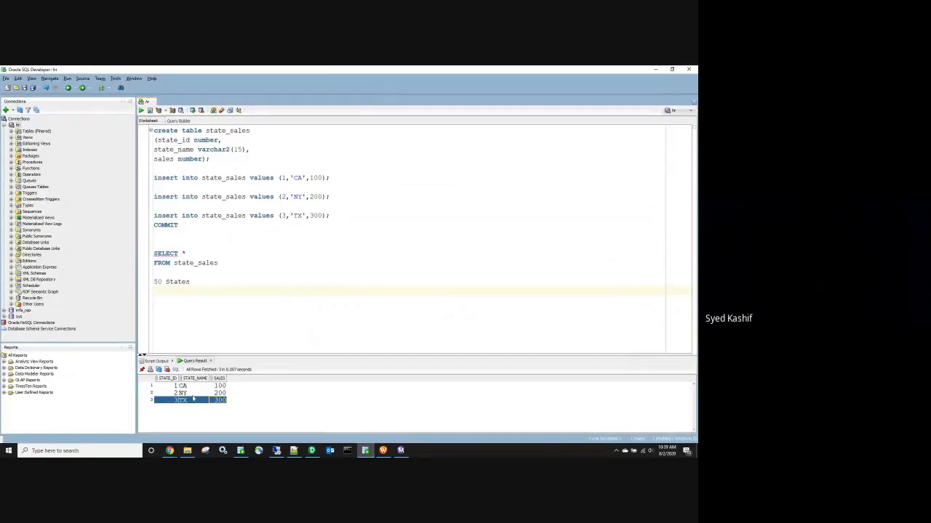
drag(168, 386, 216, 405)
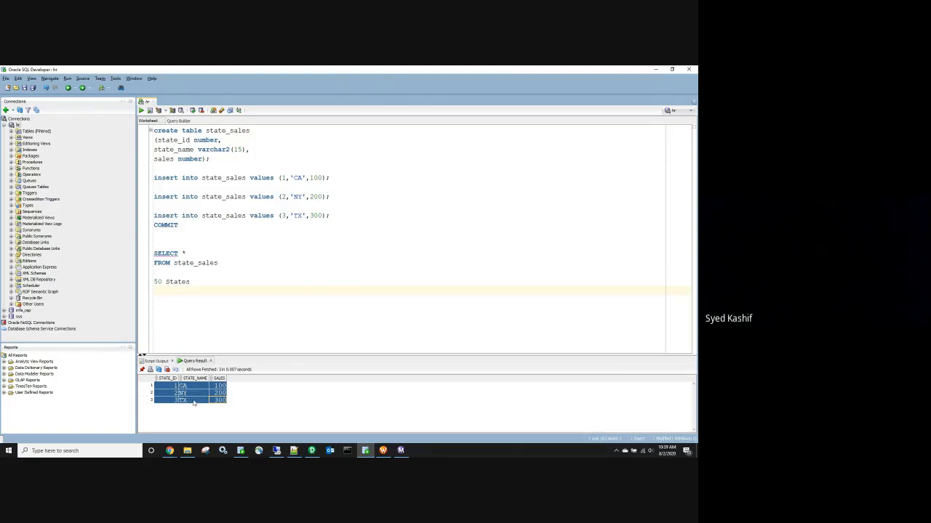
mouse_move(183, 393)
mouse_down()
mouse_move(196, 396)
mouse_move(190, 400)
mouse_up()
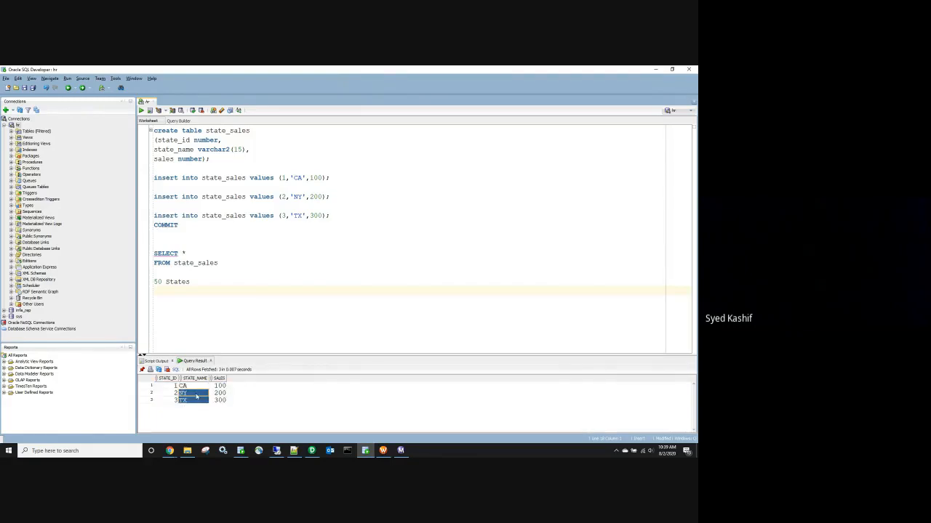
click(312, 451)
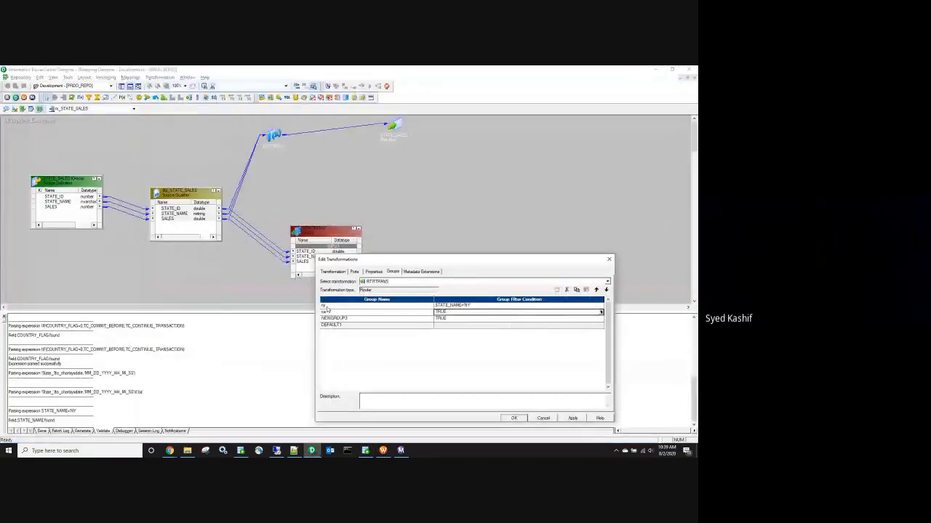
click(369, 454)
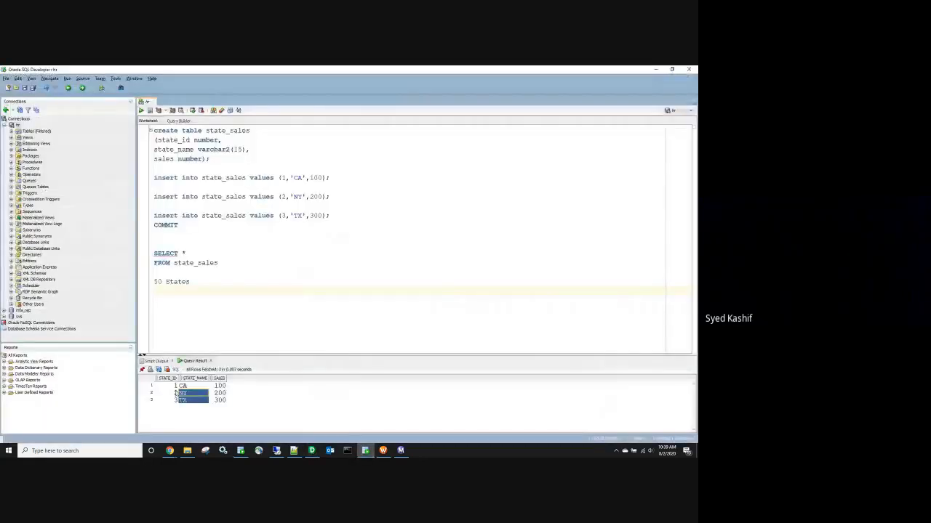
drag(172, 386, 175, 392)
click(172, 402)
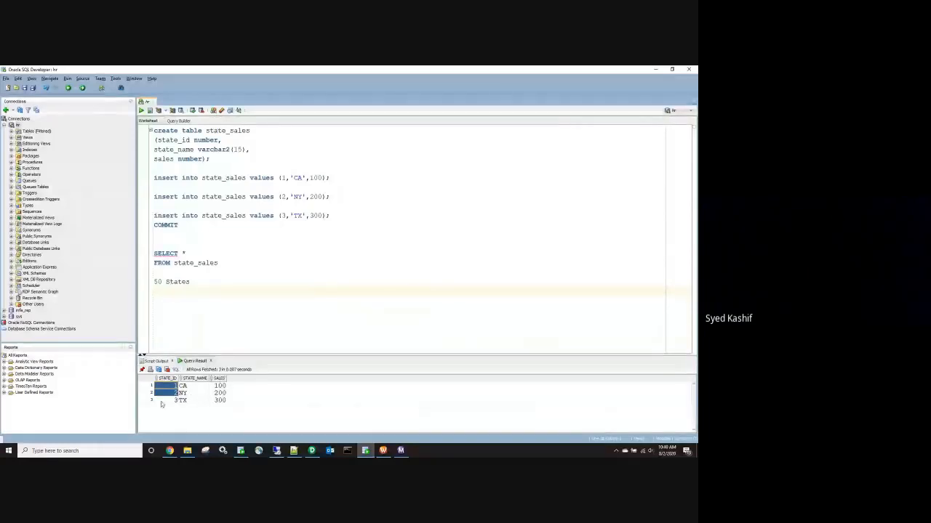
drag(162, 402, 222, 401)
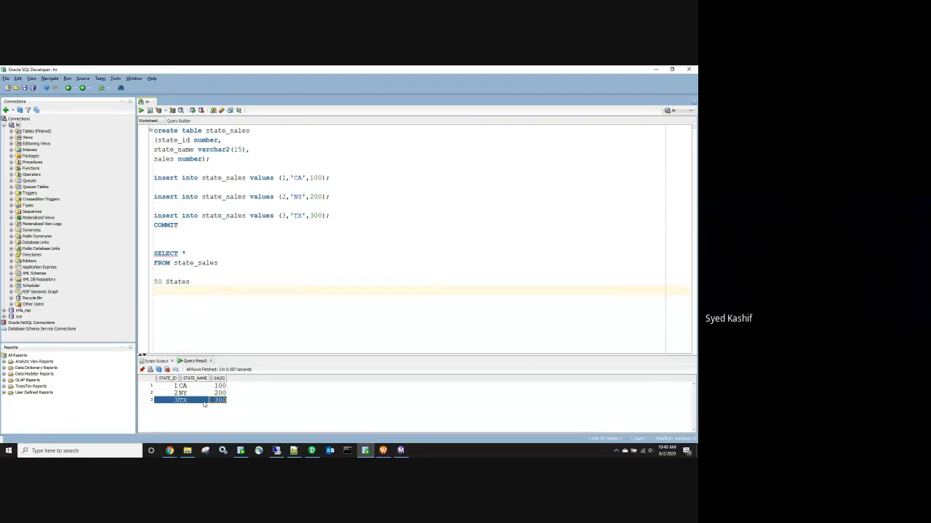
drag(160, 386, 226, 402)
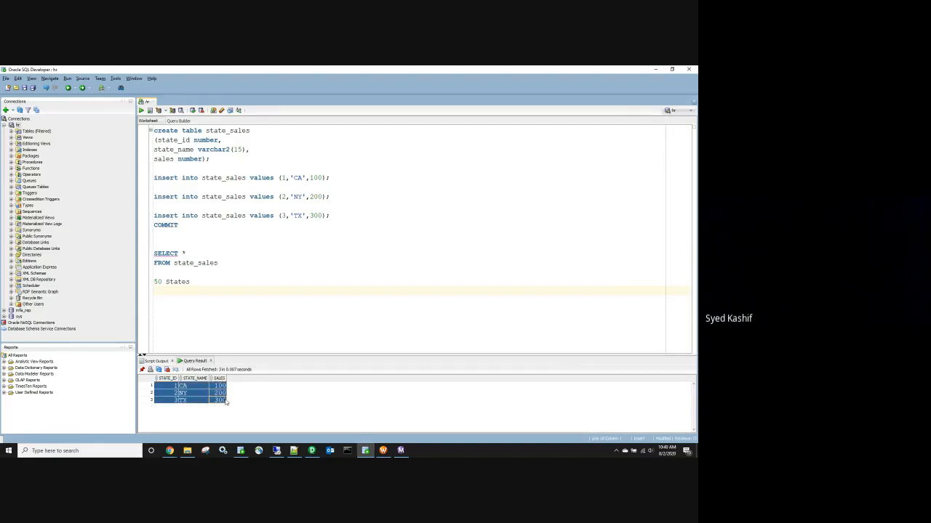
drag(191, 282, 153, 282)
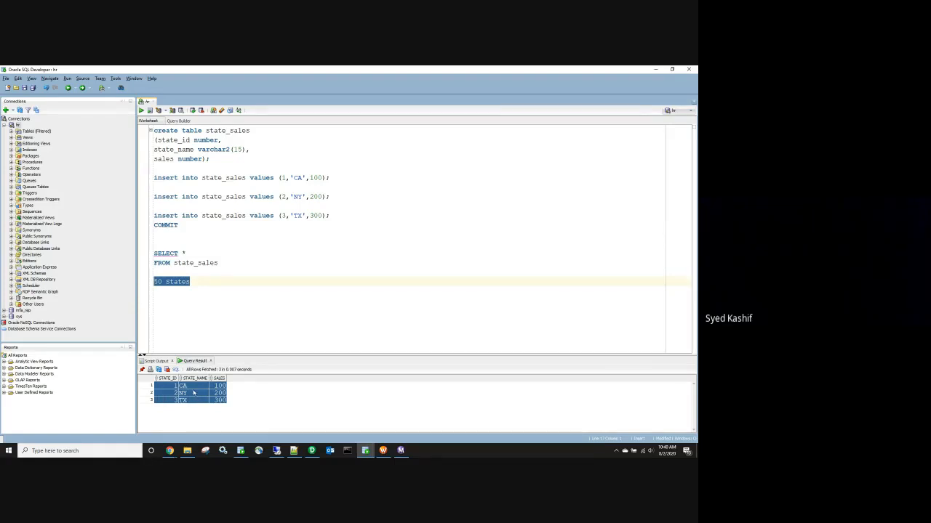
Step: Switch to the Google Meet window in Chrome, read the meeting chat, and return to SQL Developer
mouse_move(169, 451)
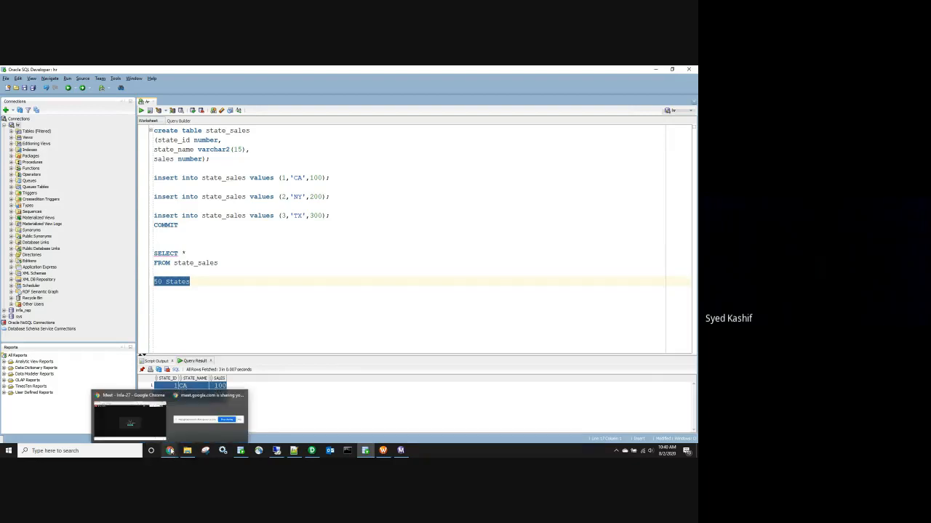
click(164, 428)
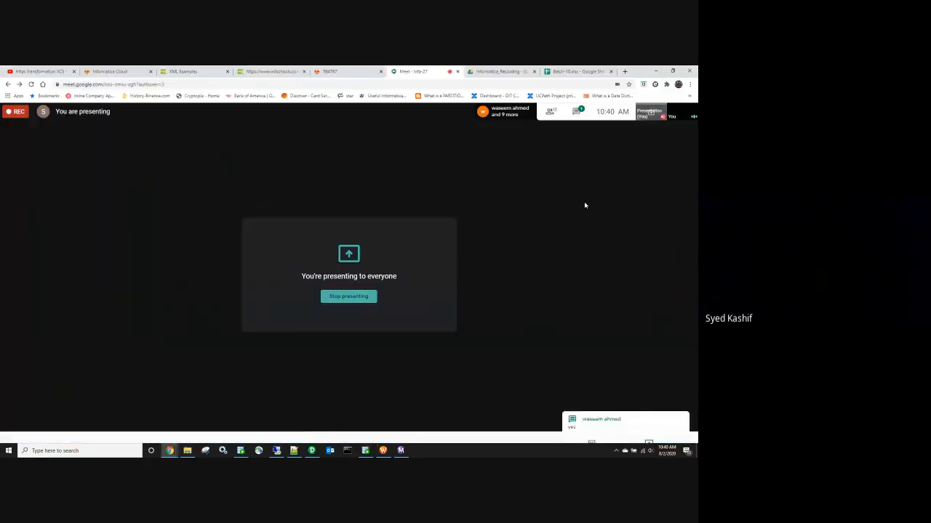
click(578, 112)
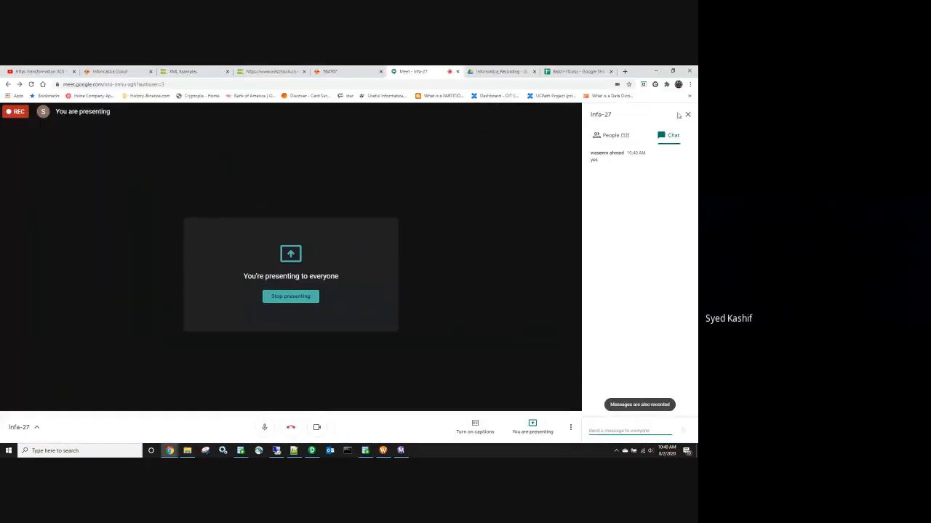
click(687, 114)
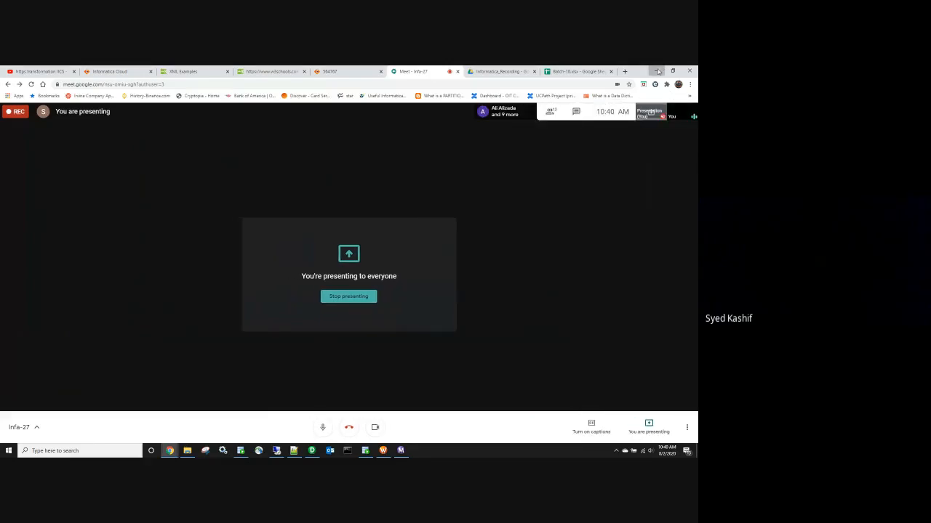
click(658, 71)
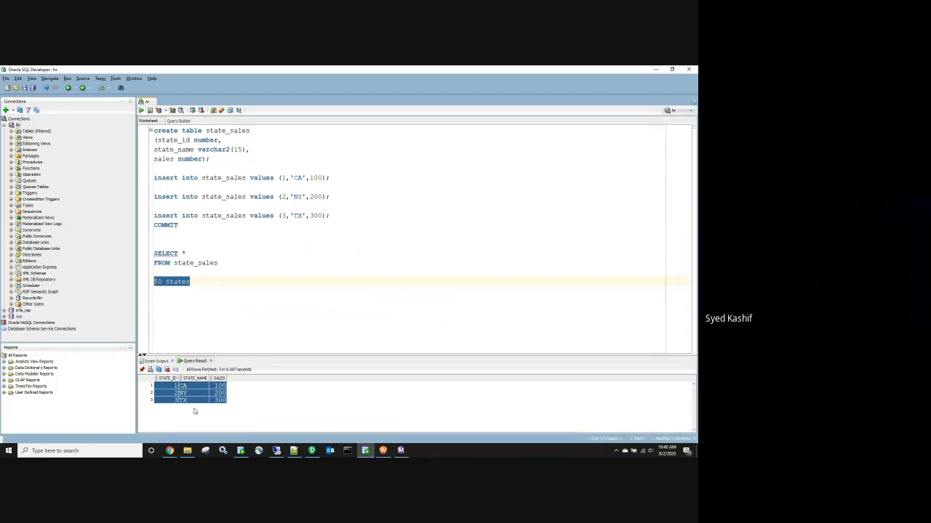
Step: Switch to PowerCenter Designer, discard the router's pending group edits, and delete the RTRTRANS router from the mapping
click(312, 452)
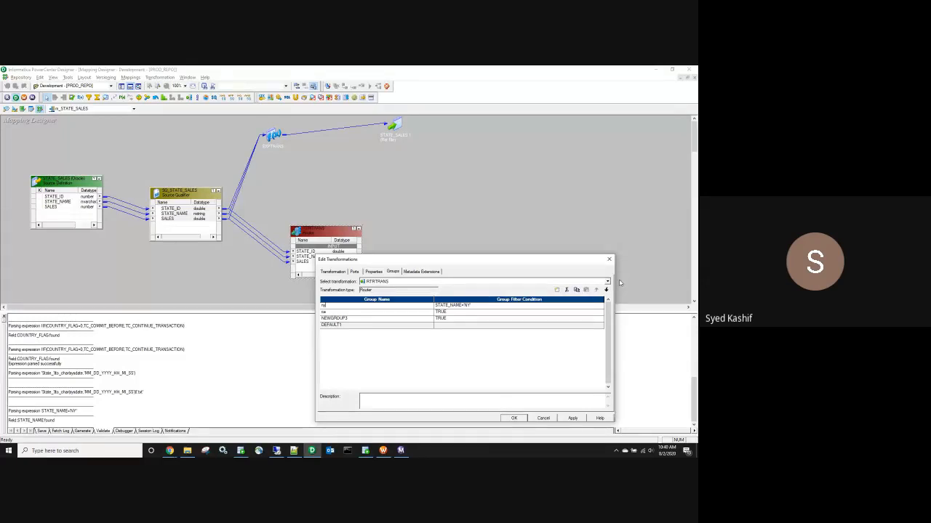
click(543, 419)
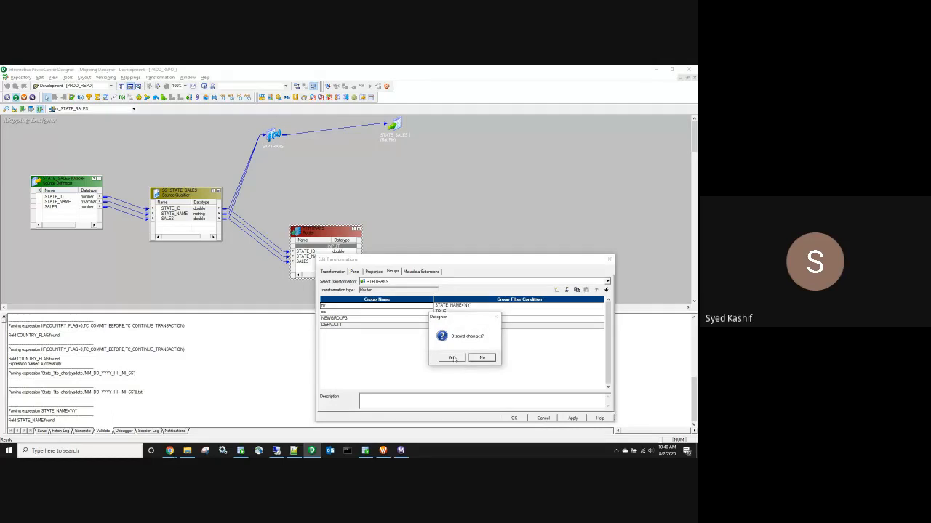
click(451, 358)
key(Delete)
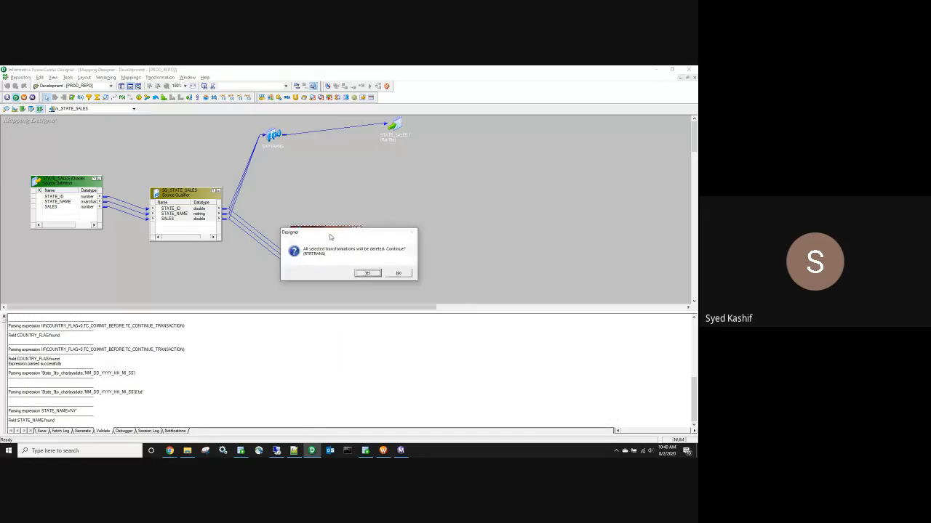
click(367, 273)
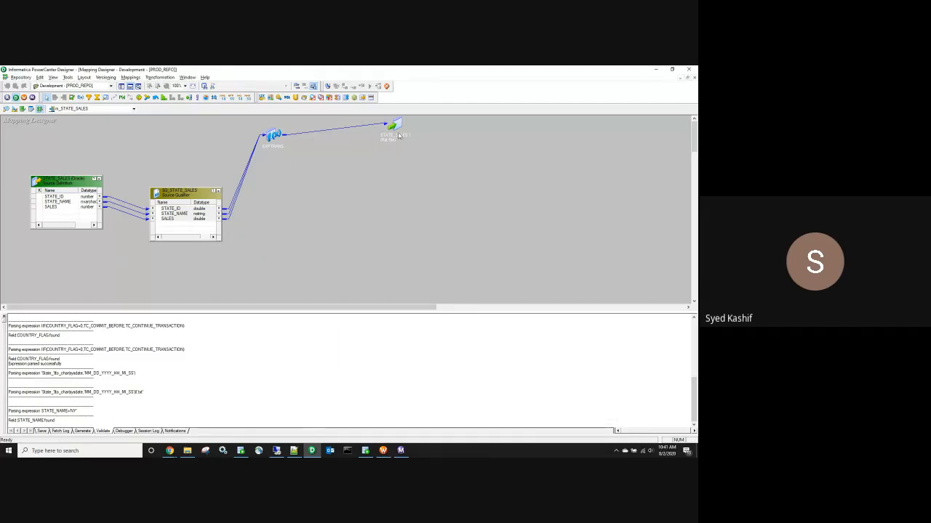
Step: Reposition the EXPTRANS expression and the STATE_SALES1 flat file target on the canvas and expand both to show their ports
drag(394, 127, 471, 147)
drag(273, 135, 302, 178)
double_click(301, 178)
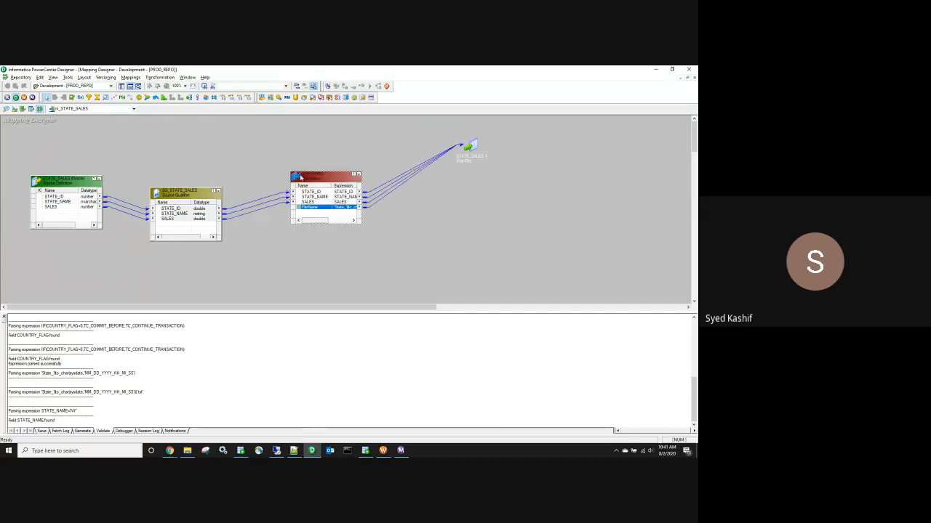
double_click(473, 151)
drag(488, 146, 525, 169)
Step: Delete the links between EXPTRANS and the STATE_SALES1 target, and remove the FileName port from EXPTRANS
drag(403, 158, 418, 233)
key(Delete)
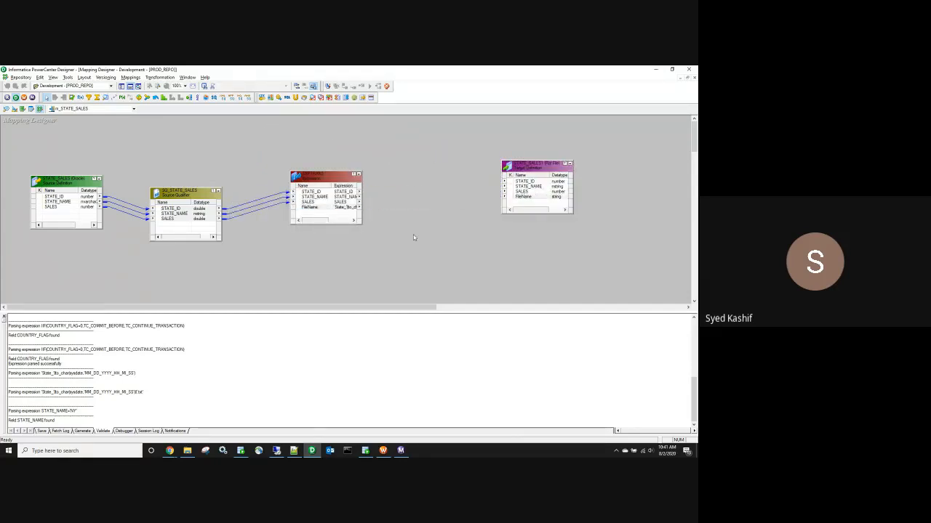
double_click(326, 211)
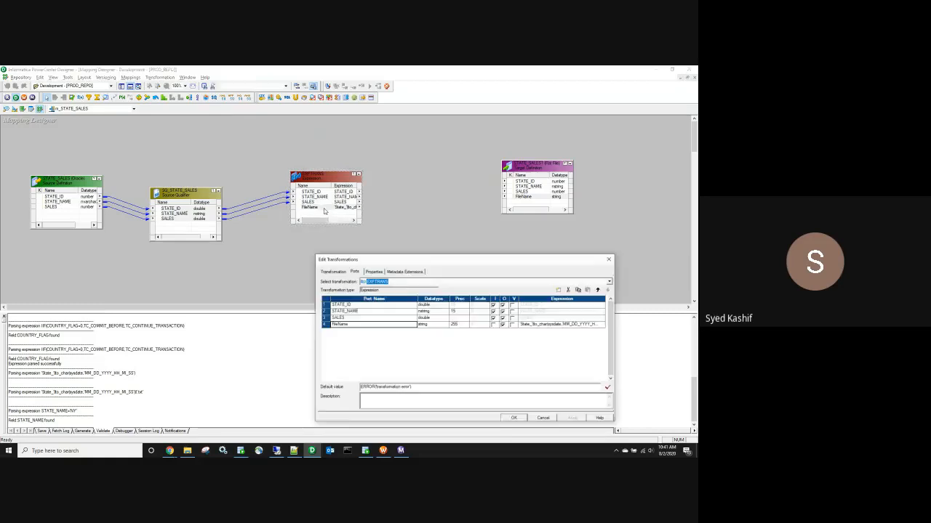
click(567, 289)
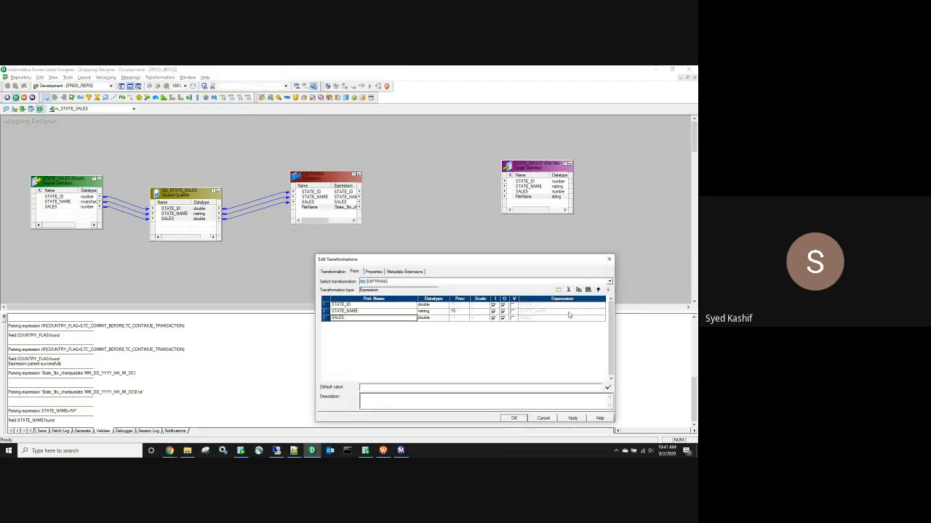
click(572, 419)
click(513, 418)
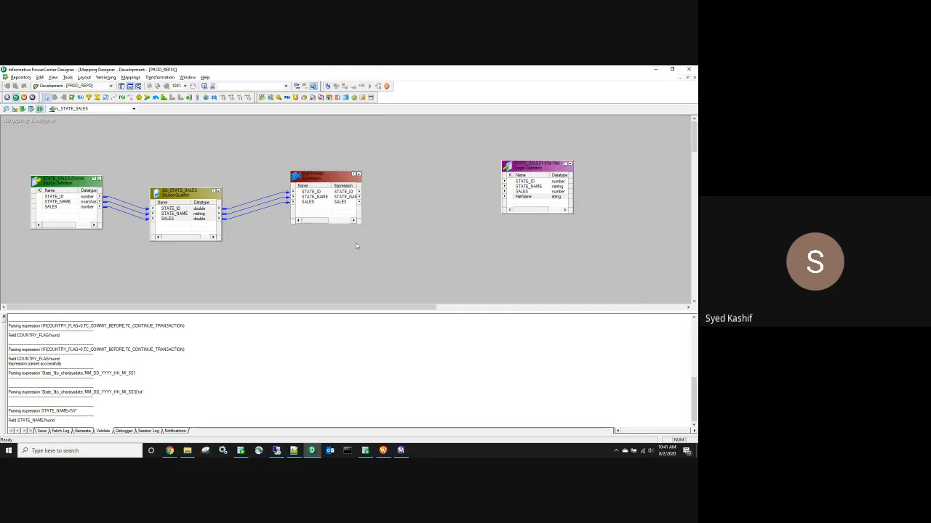
Step: Enlarge the EXPTRANS expression to reveal its datatype column and move it closer to the source qualifier
drag(338, 224, 354, 254)
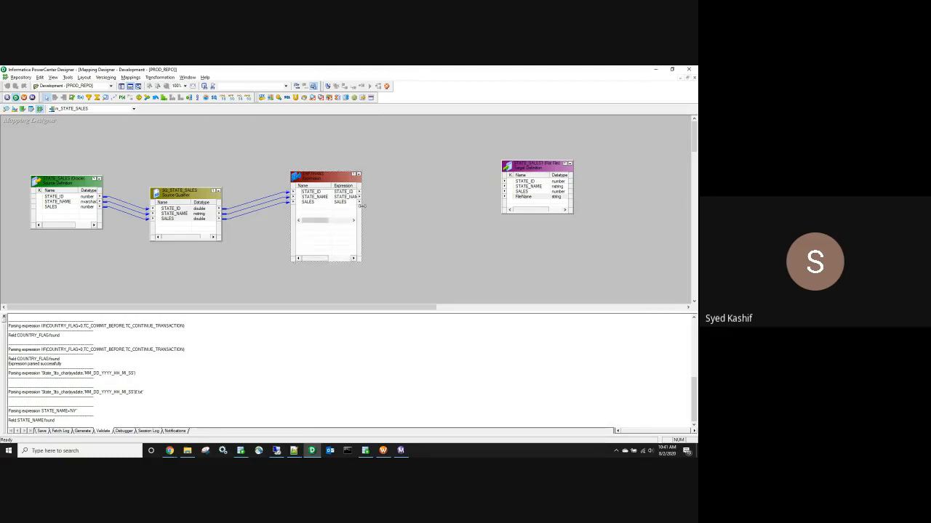
drag(360, 207, 398, 215)
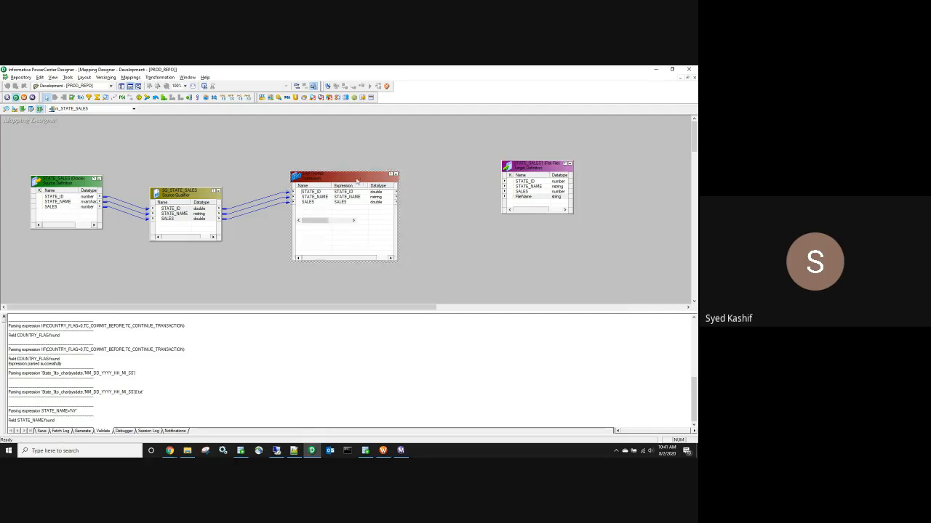
drag(359, 182, 327, 201)
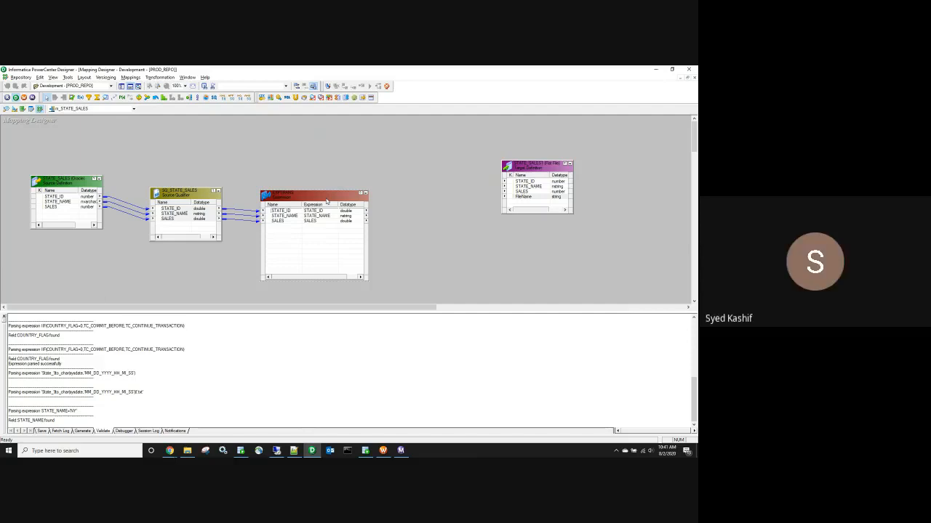
drag(460, 125, 612, 264)
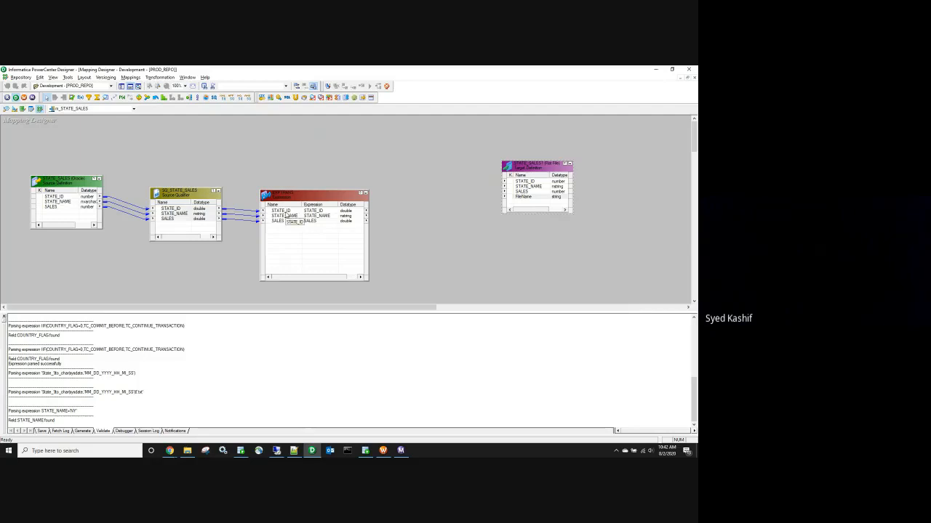
Step: Open the EXPTRANS expression's ports for editing and select the SALES port
double_click(287, 216)
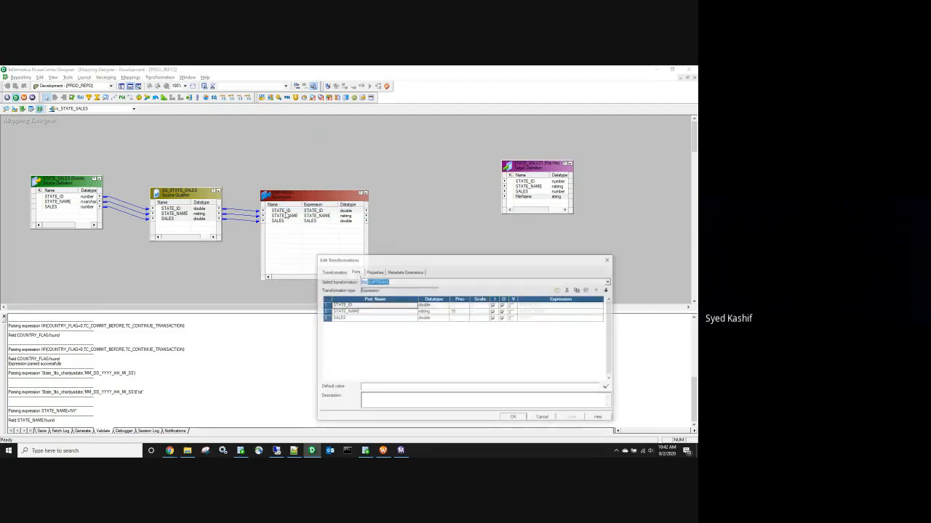
click(325, 319)
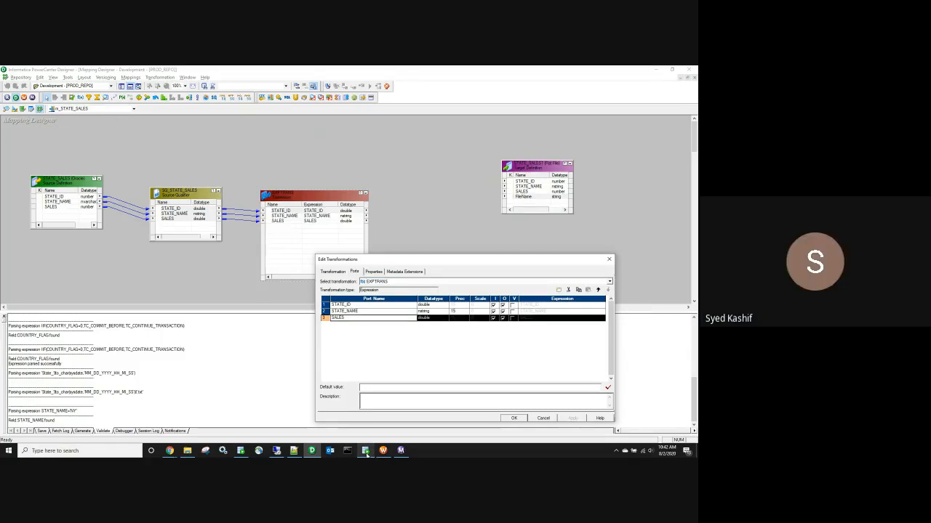
Step: Switch to SQL Developer, examine the NY and TX rows in the state_sales query result, and return to PowerCenter Designer
click(366, 451)
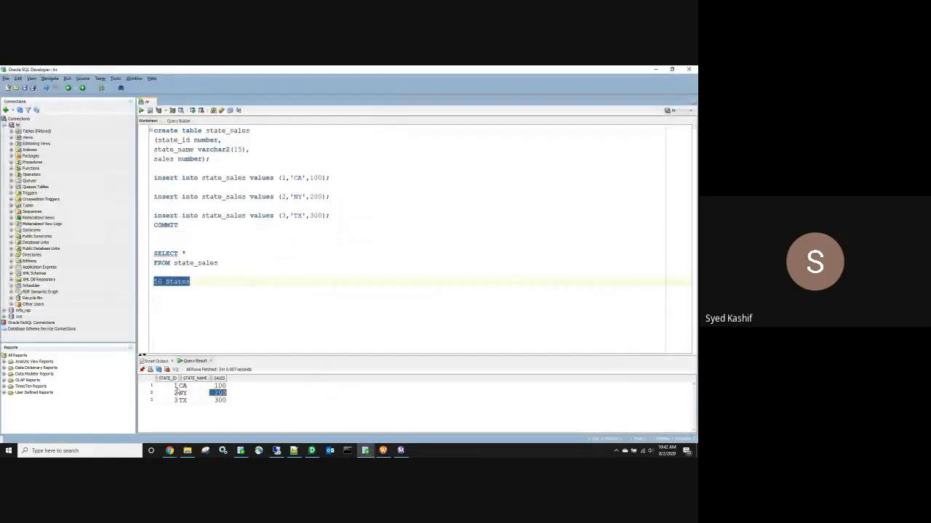
drag(171, 393, 211, 395)
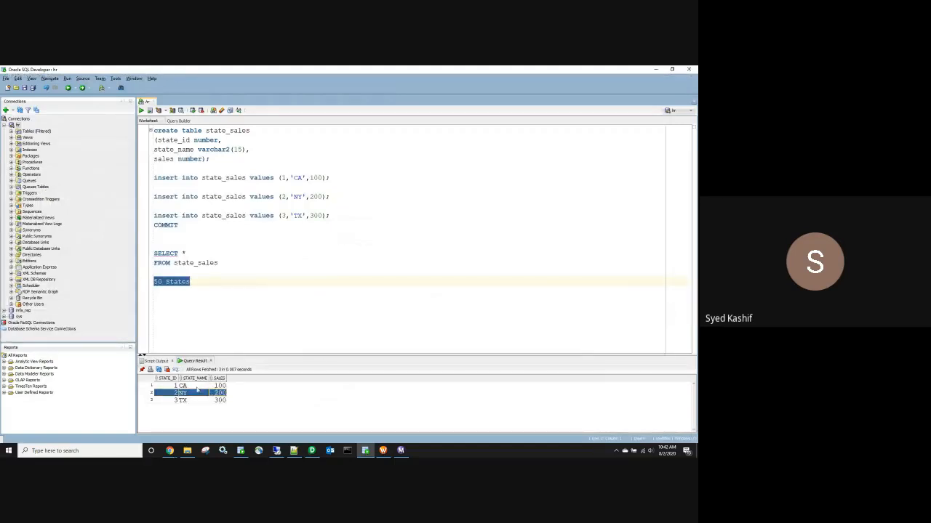
click(173, 401)
drag(172, 401, 230, 403)
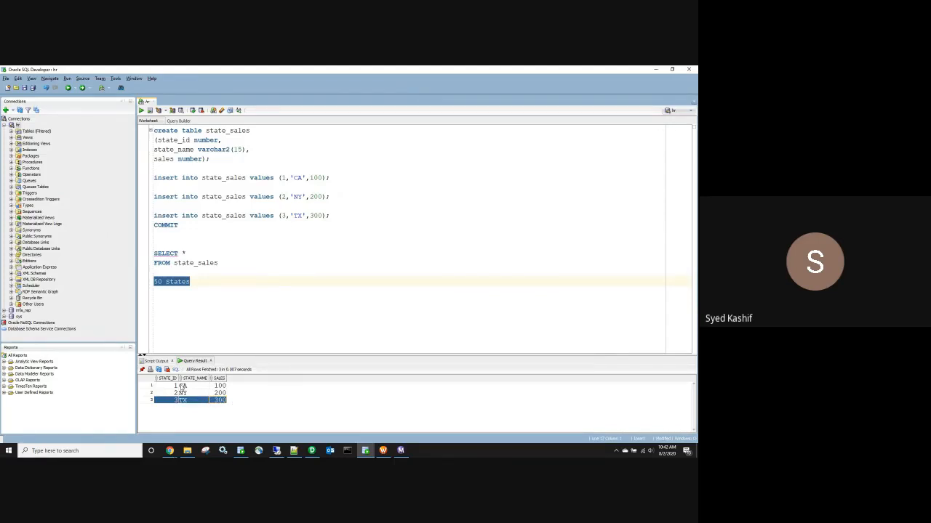
key(alt+Tab)
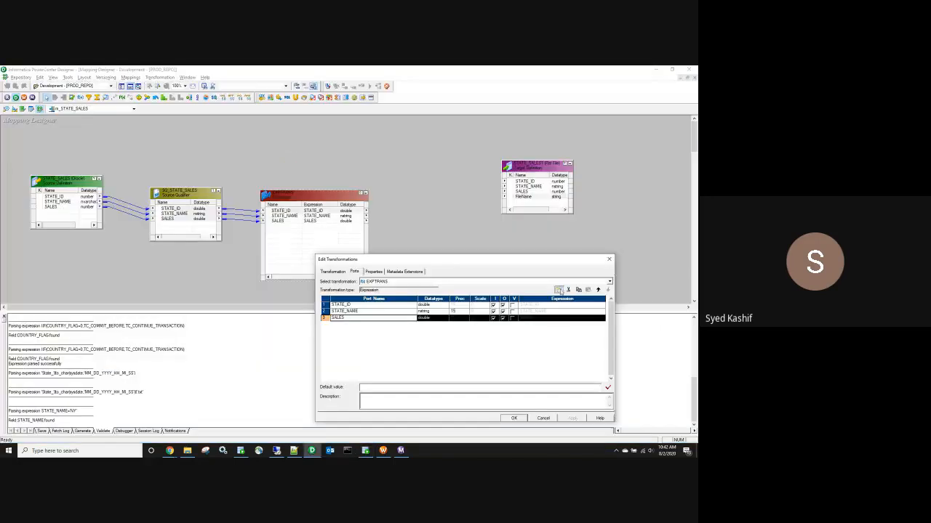
Step: Add a variable port named v_prev_state_id with the double datatype after SALES in EXPTRANS
click(559, 291)
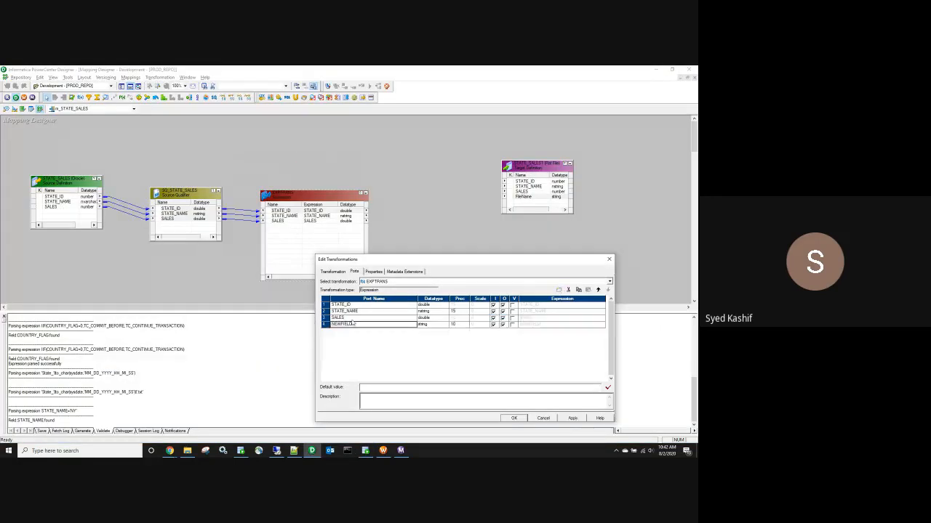
double_click(347, 324)
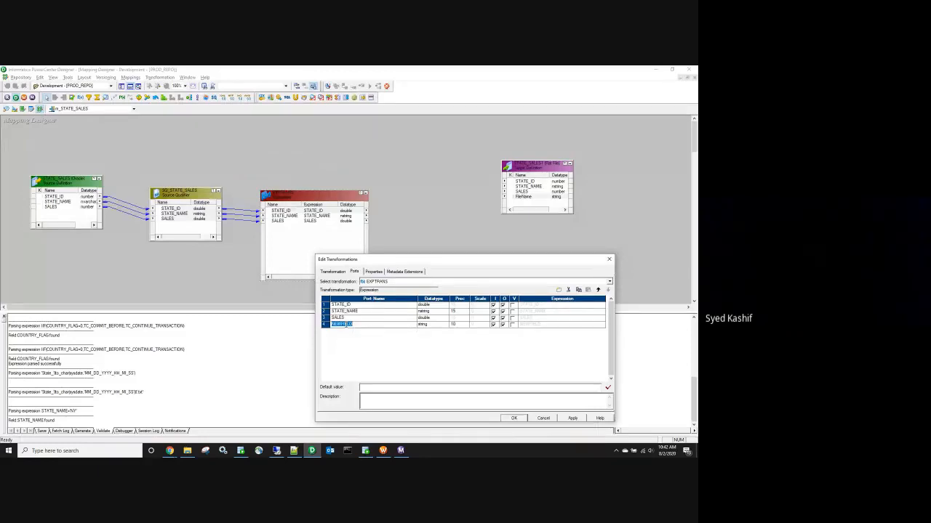
text(V_)
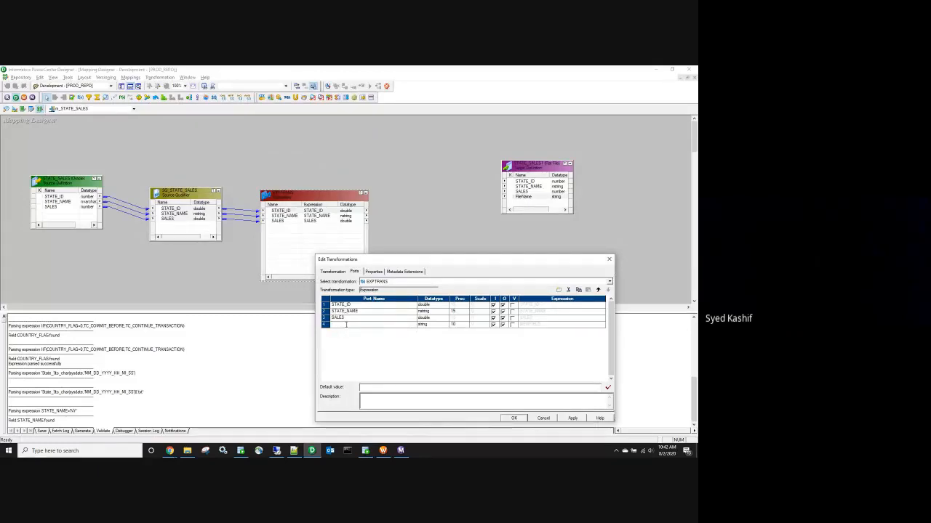
text(v_)
text(prev_)
text(Date)
click(512, 325)
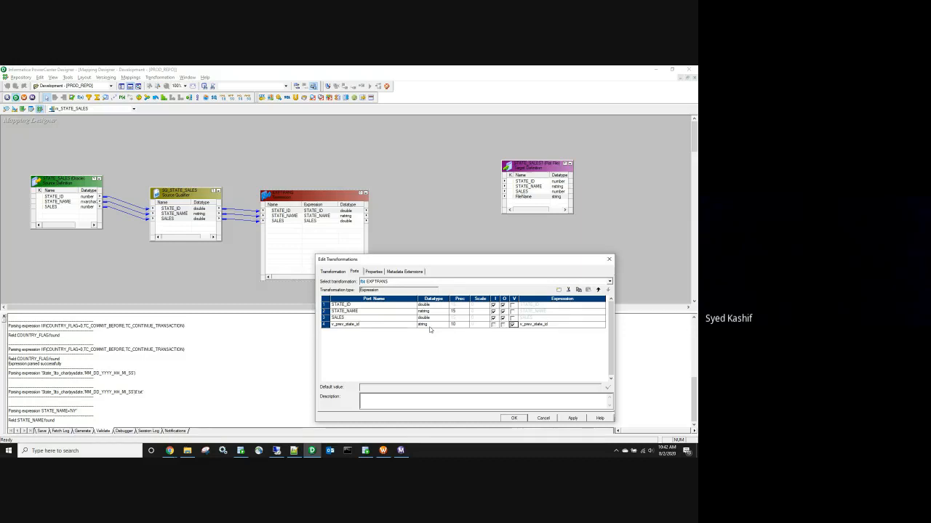
click(429, 329)
scroll(429, 329, up, 1)
click(429, 342)
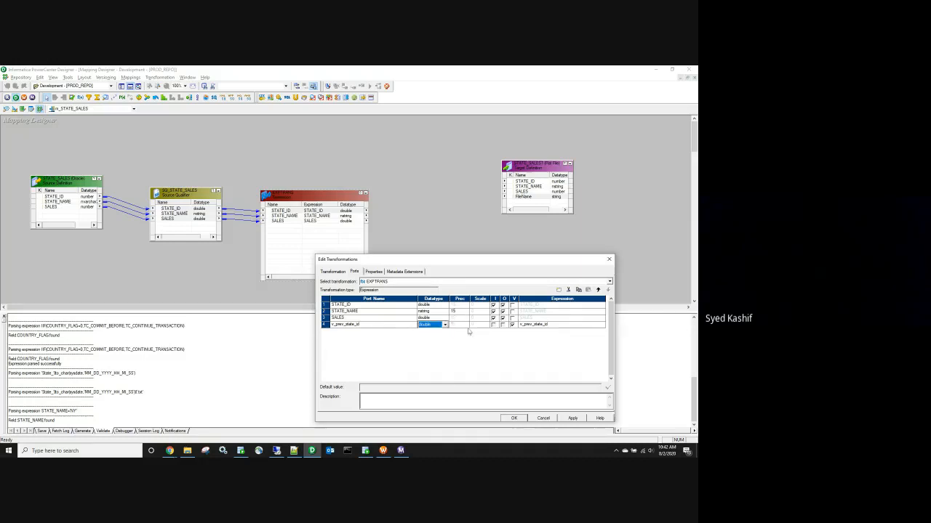
Step: Set the v_prev_state_id expression to STATE_ID and validate it
click(348, 305)
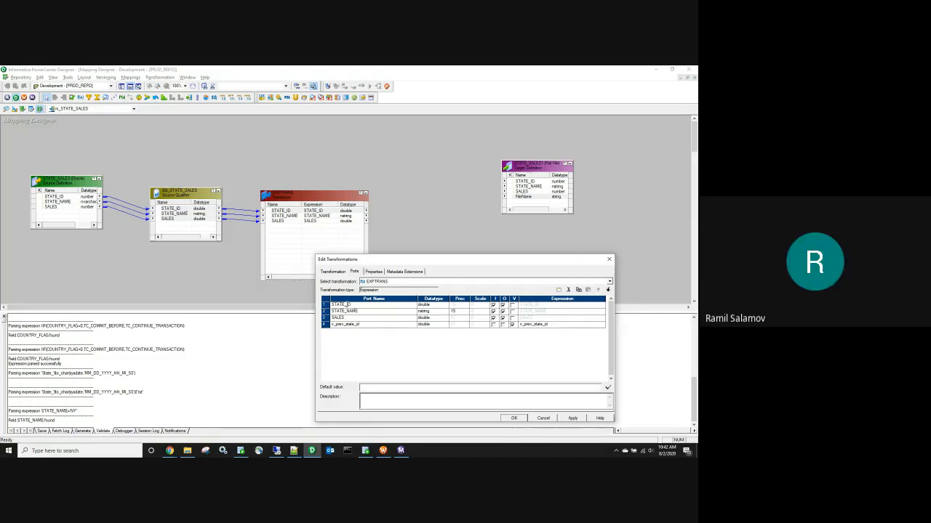
click(574, 324)
click(602, 324)
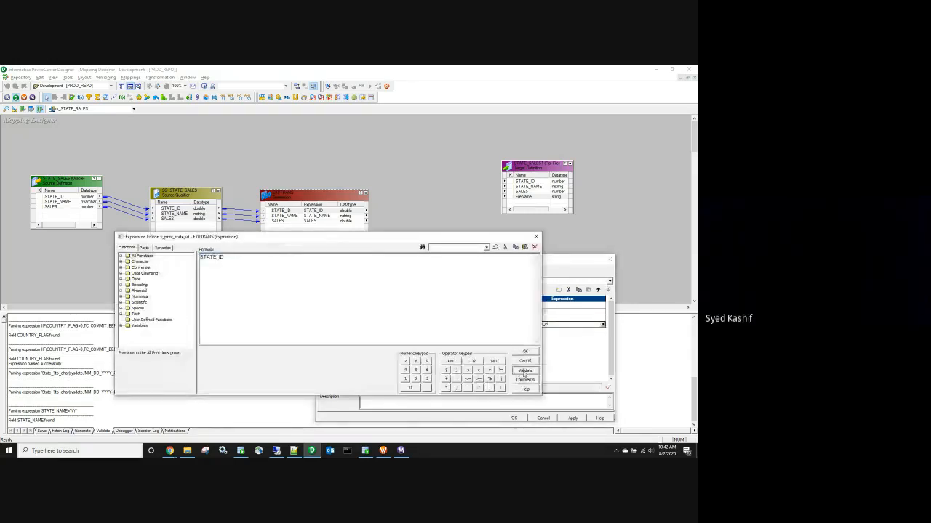
click(355, 333)
click(524, 352)
Step: Add an integer variable port named v_state_flag and place it above v_prev_state_id
click(559, 290)
click(598, 289)
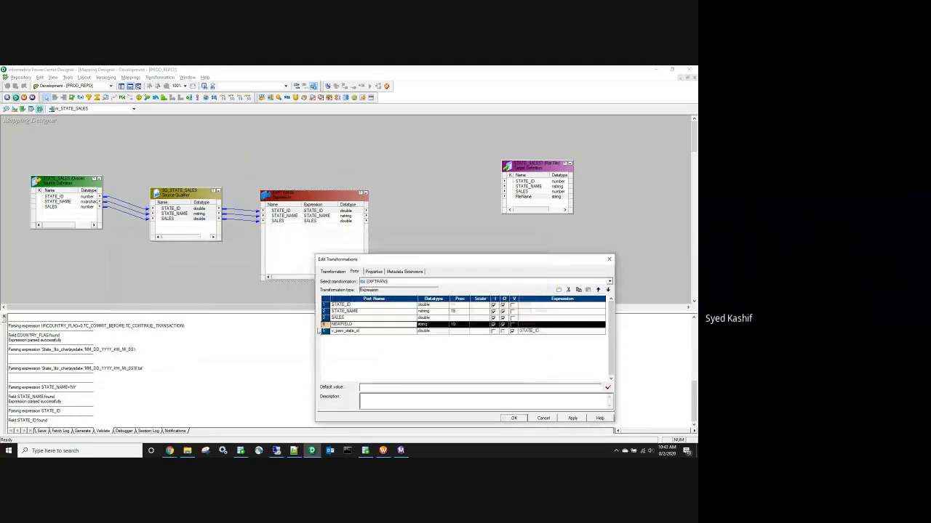
click(351, 325)
text(v_stat)
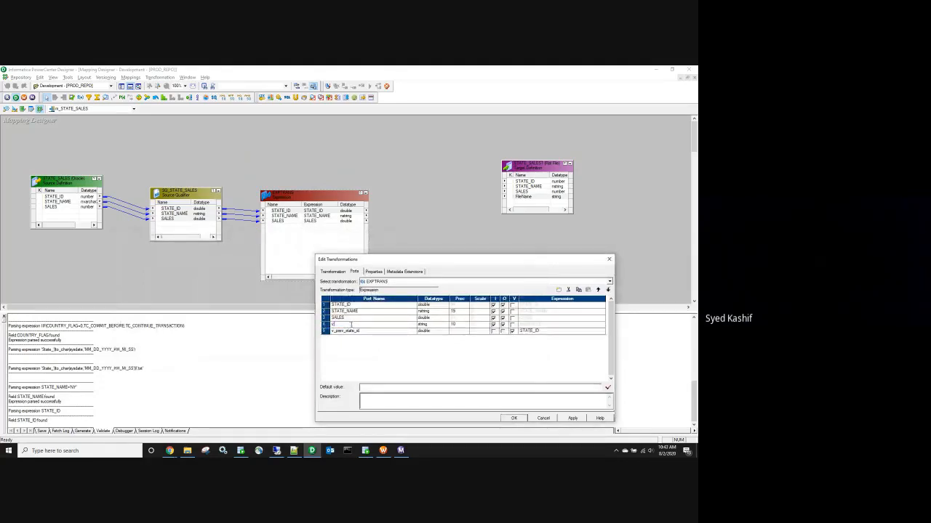
text(e_ID)
click(429, 318)
key(Escape)
click(429, 325)
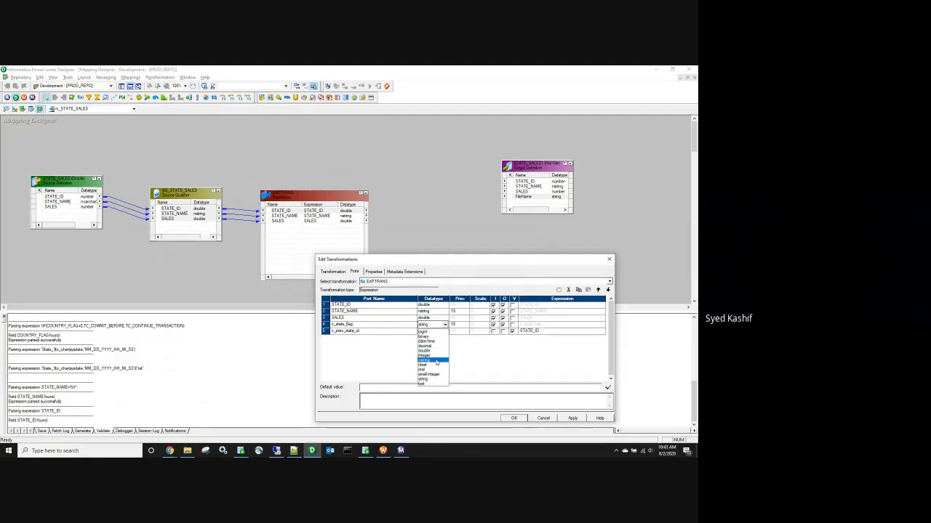
click(427, 355)
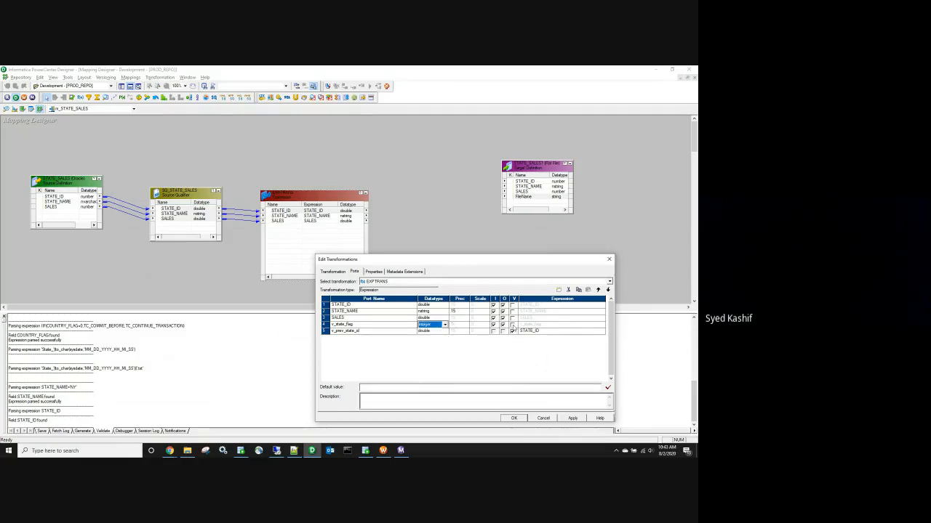
click(512, 326)
Step: Set the v_state_flag expression to iif(v_prev_state_id<>STATE_ID,0,1), validate it, and accept the formula
click(602, 326)
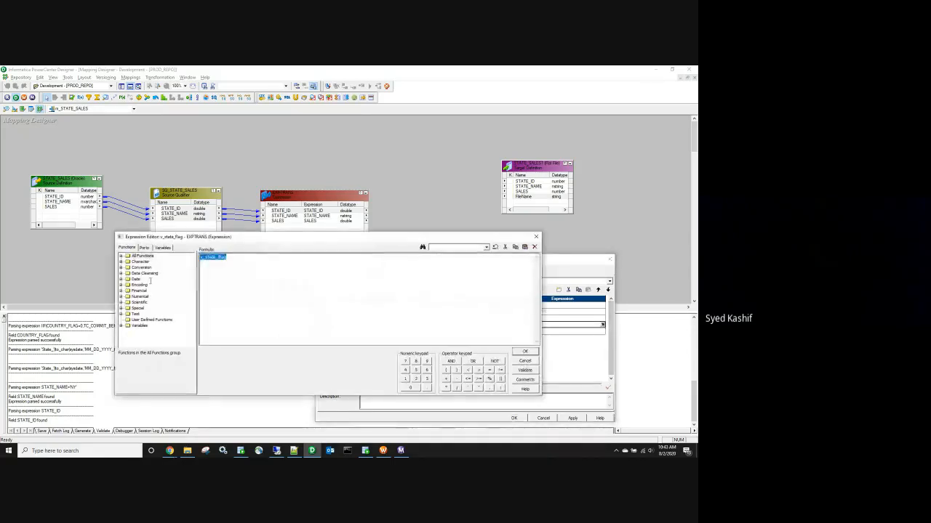
text(iif)
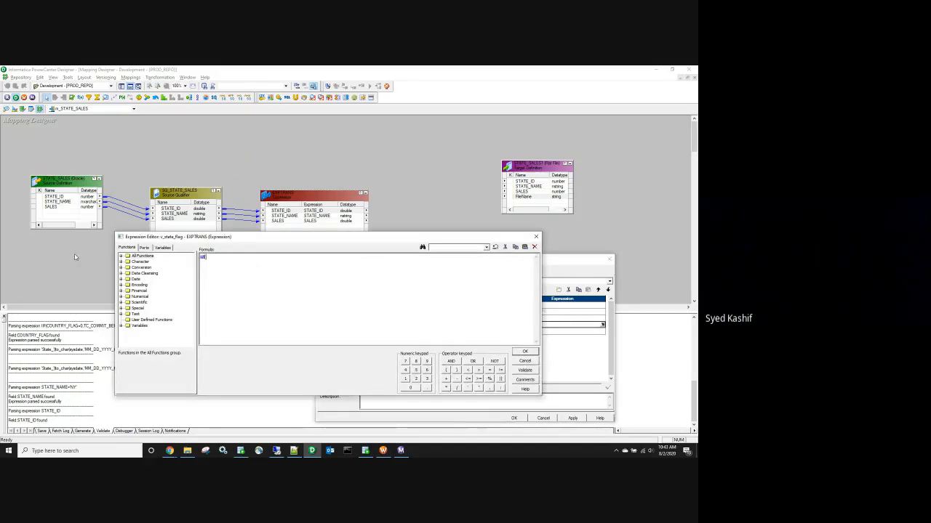
click(144, 248)
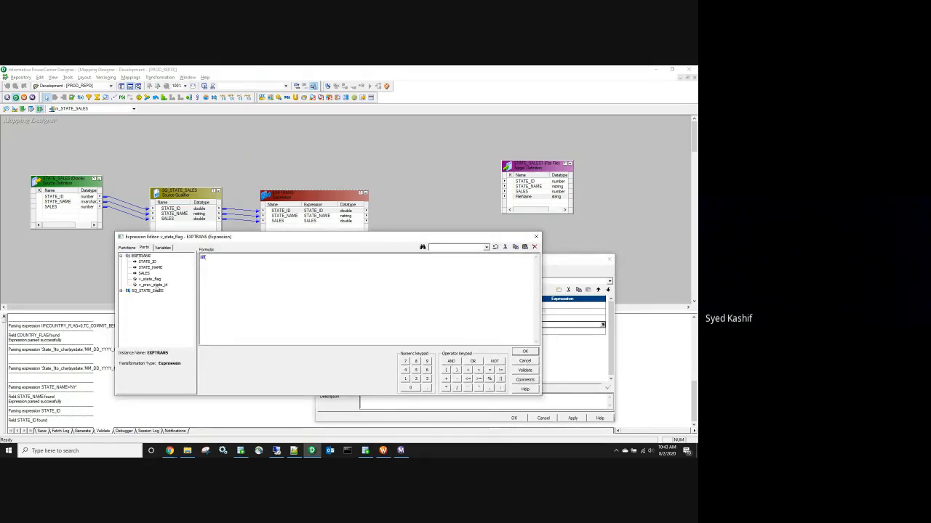
double_click(155, 285)
text(<>)
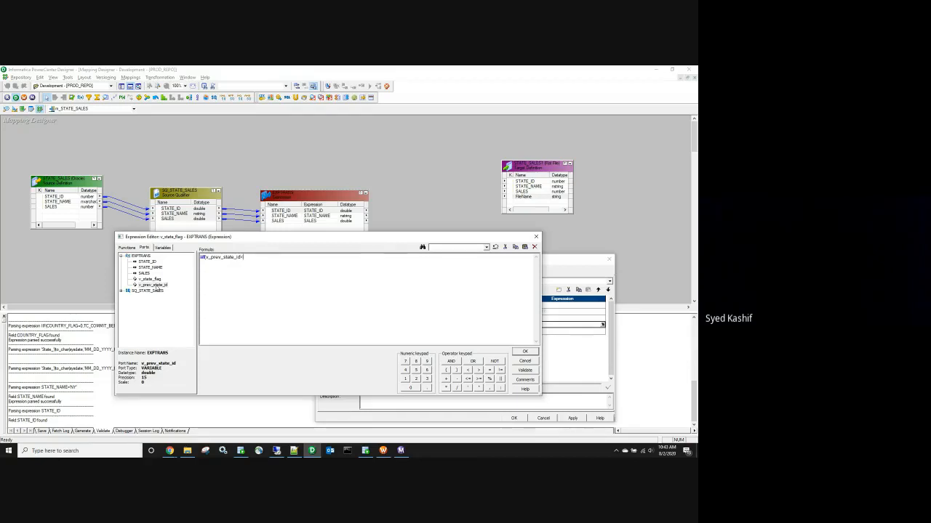
double_click(154, 262)
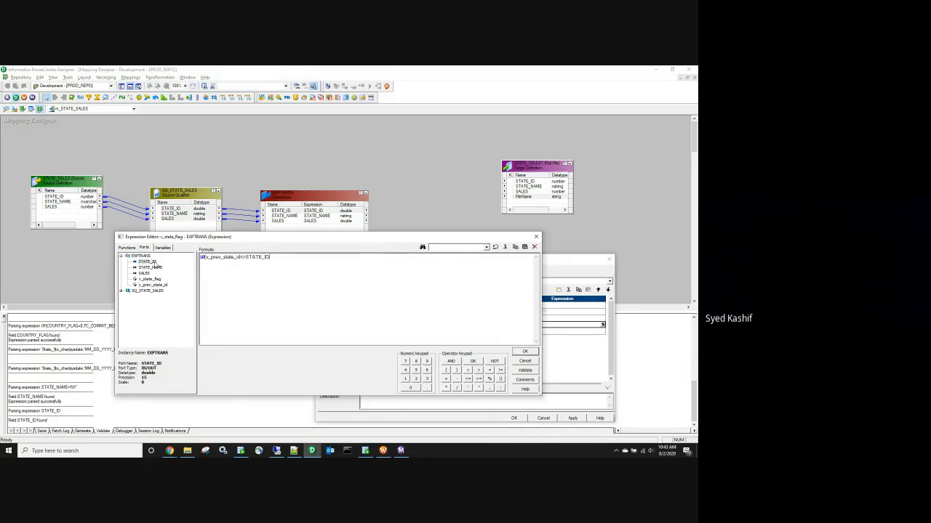
text(,0,1)
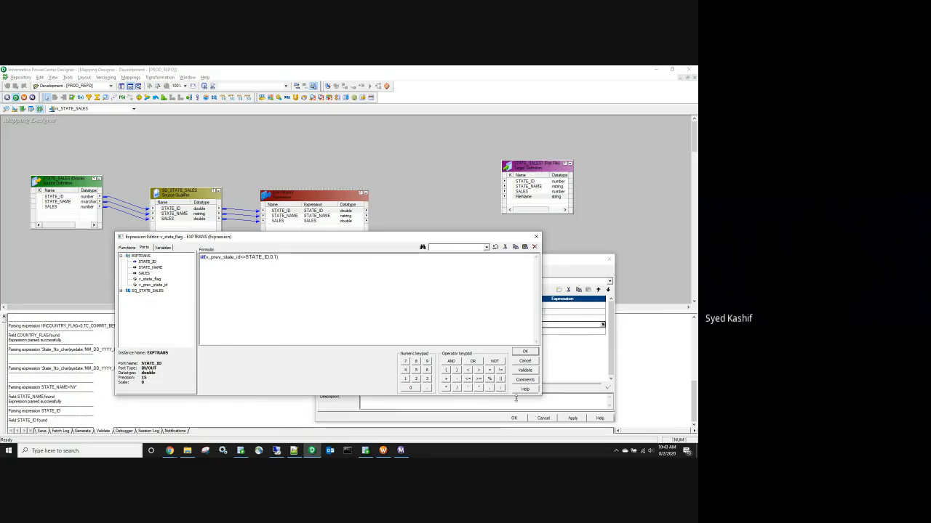
click(525, 370)
click(354, 333)
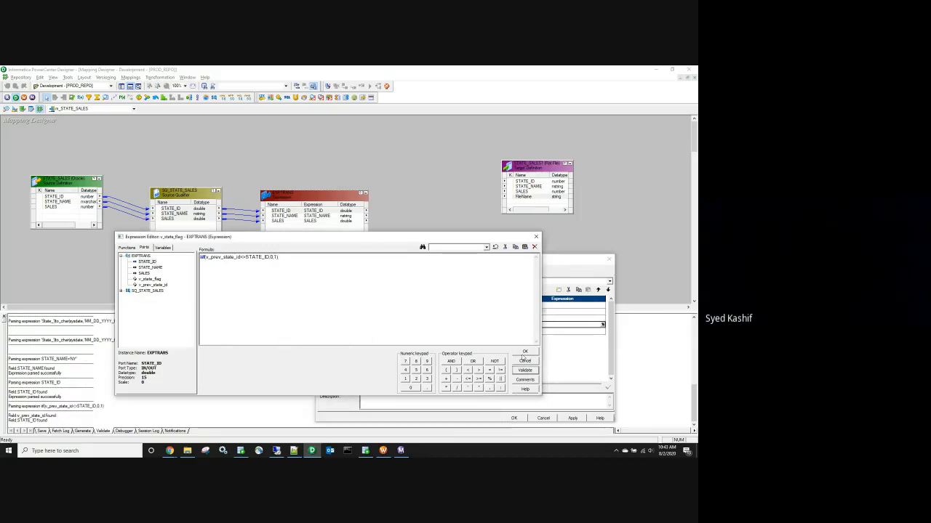
click(524, 352)
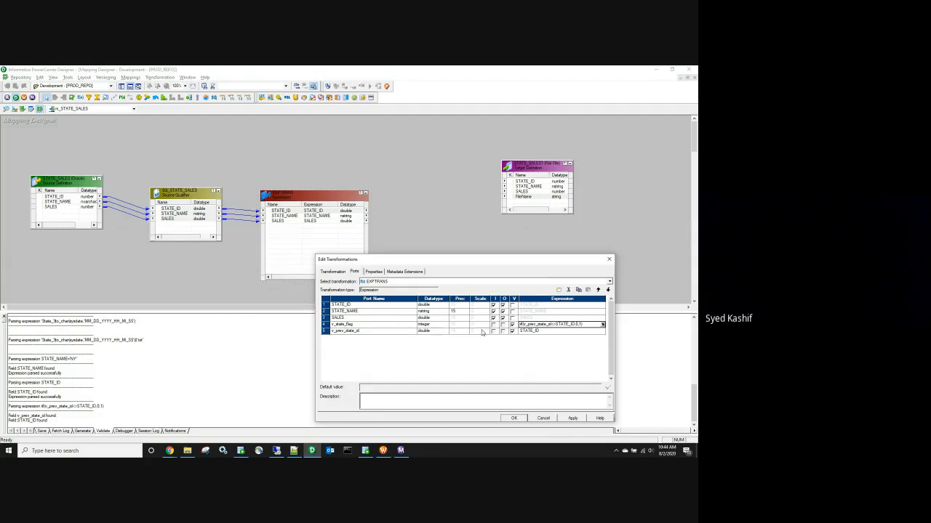
Step: Duplicate the v_state_flag port below v_prev_state_id, rename the copy o_state_flag, and make it an output port
click(326, 324)
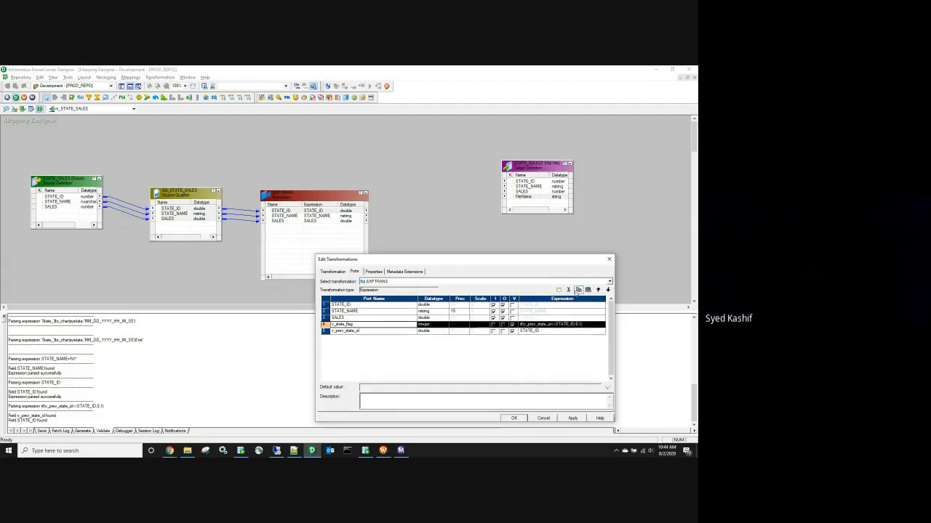
drag(327, 331, 329, 332)
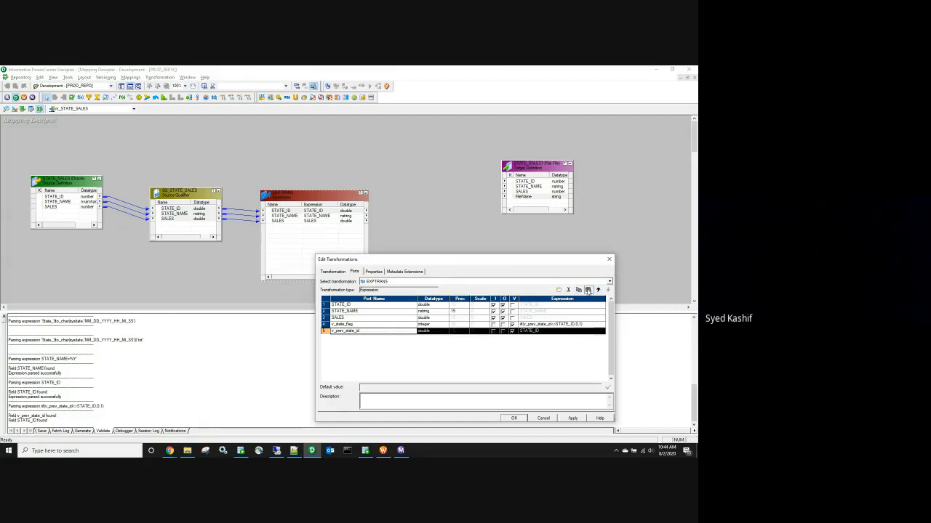
click(588, 289)
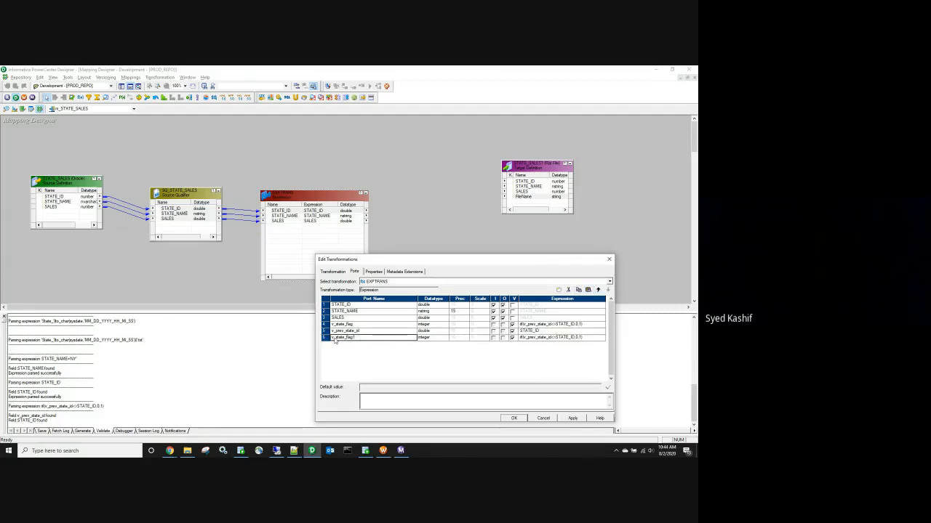
click(333, 337)
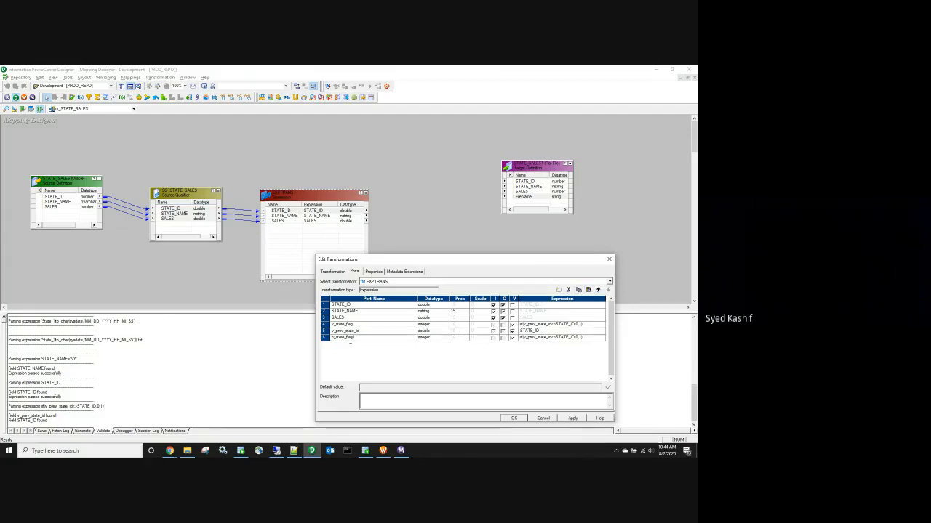
click(513, 338)
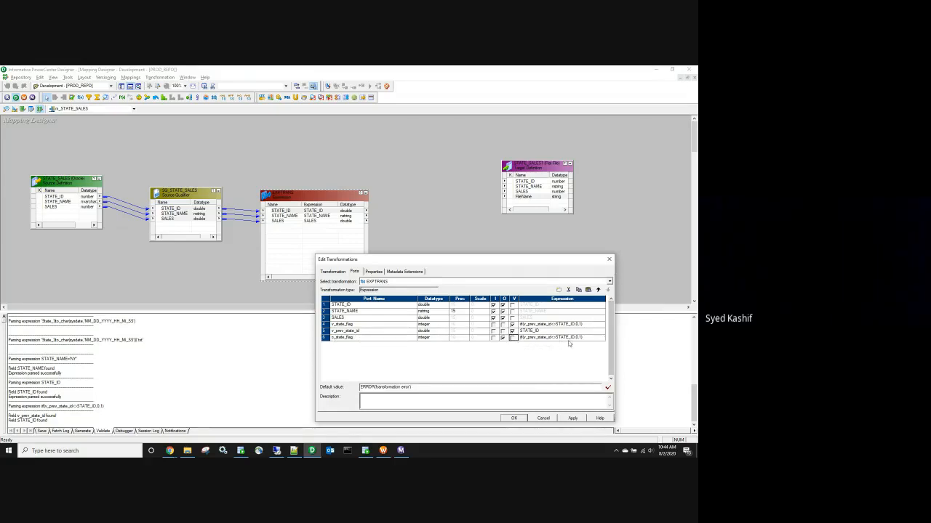
Step: Replace the o_state_flag port's expression with v_state_flag
click(342, 325)
click(341, 325)
key(ctrl+c)
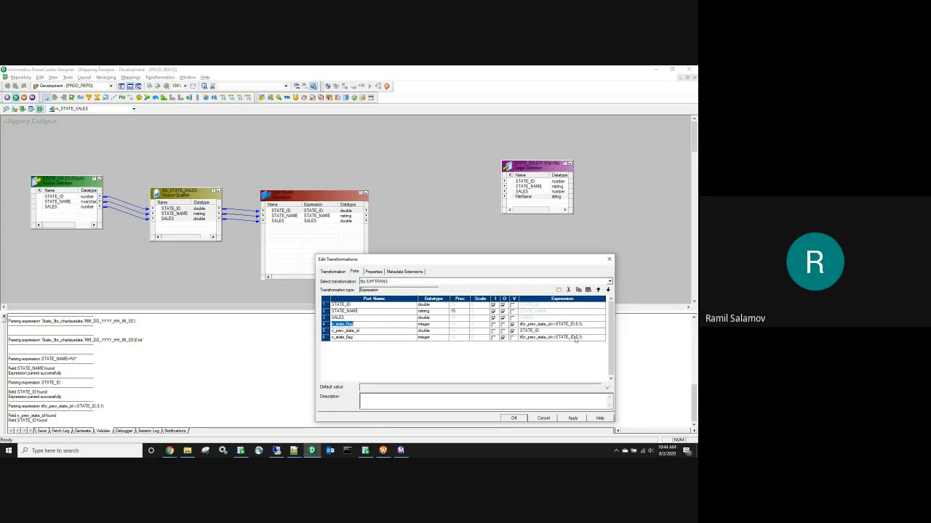
click(578, 338)
click(578, 338)
key(ctrl+v)
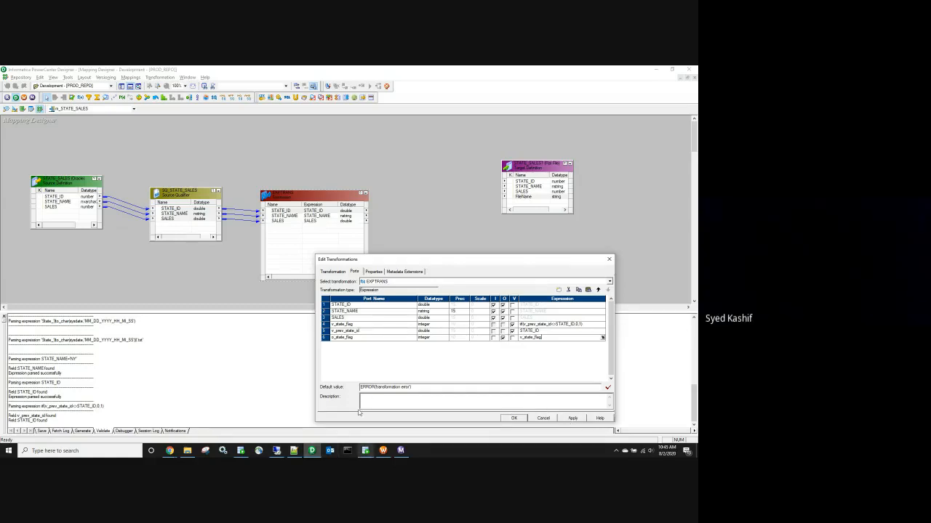
Step: Switch to Oracle SQL Developer, run the insert of (1,'CA',100) into state_sales, and query the whole table
click(369, 452)
click(194, 298)
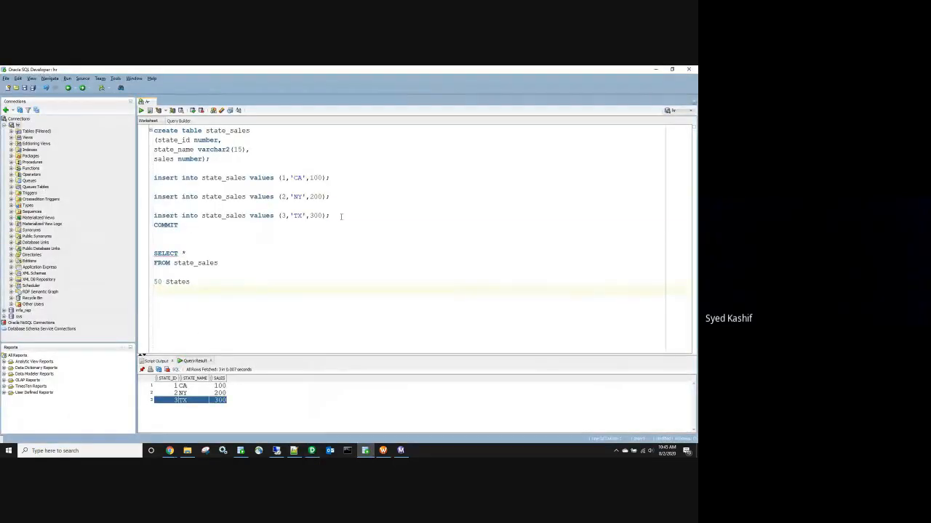
drag(342, 218, 124, 216)
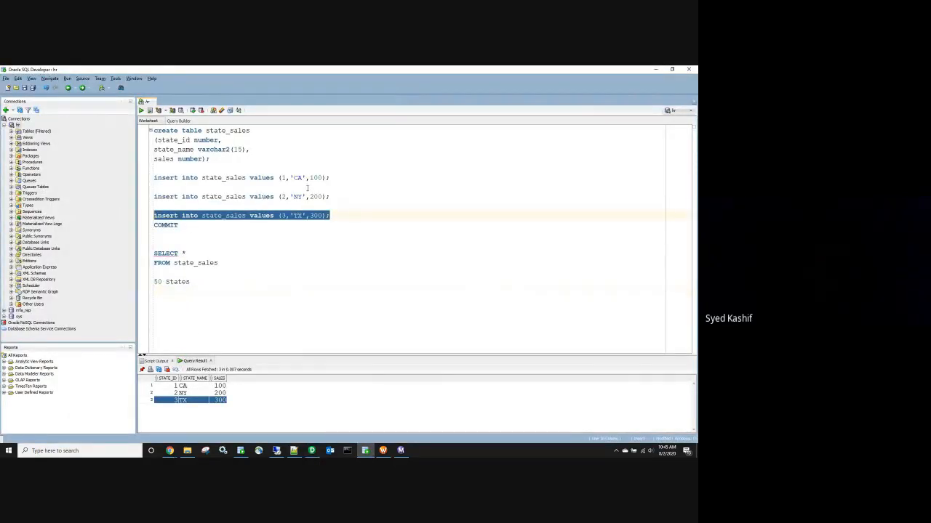
drag(332, 178, 149, 179)
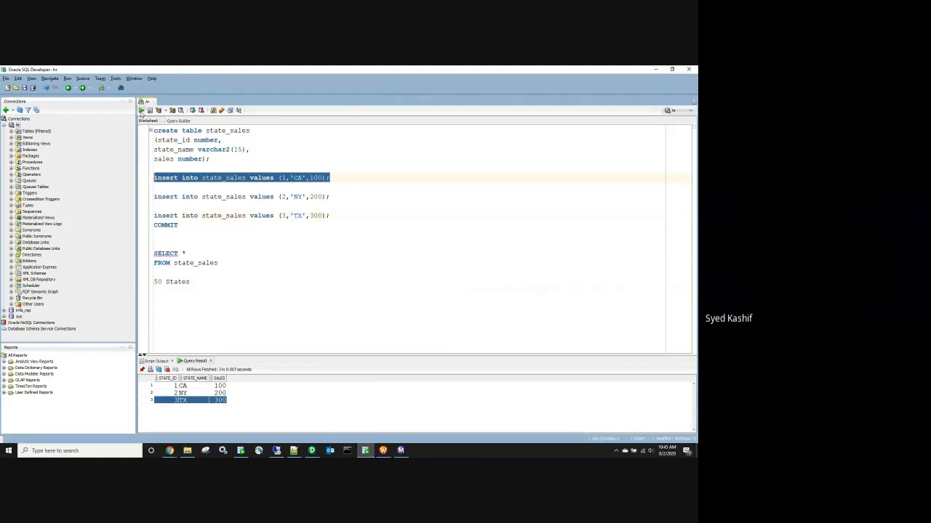
click(142, 110)
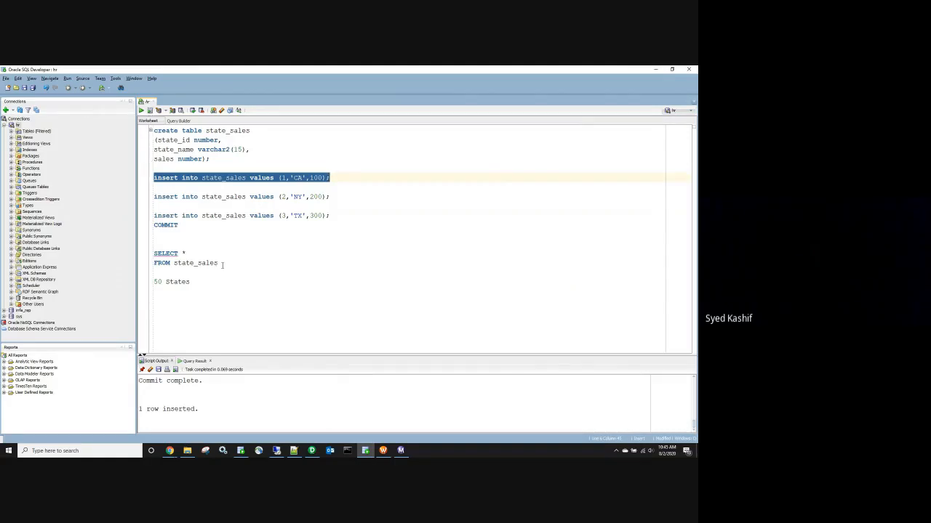
drag(218, 263, 151, 253)
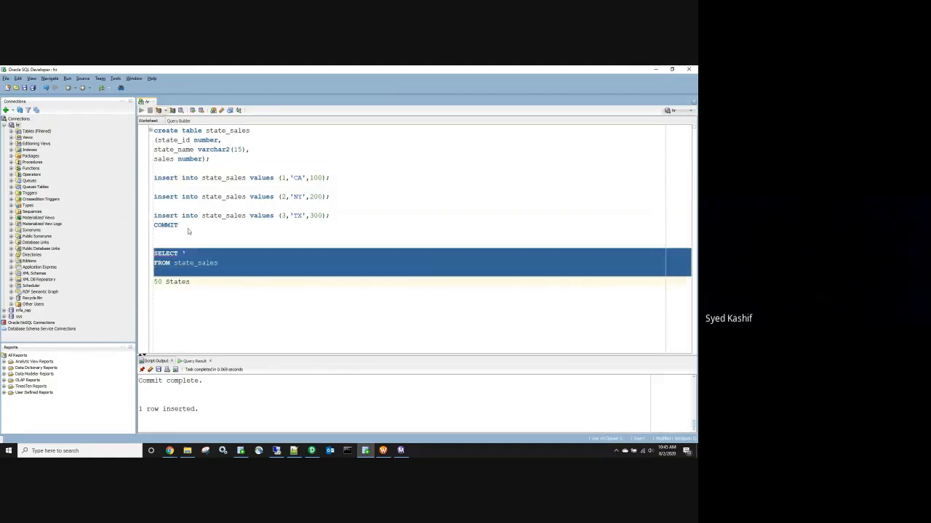
key(ctrl+Return)
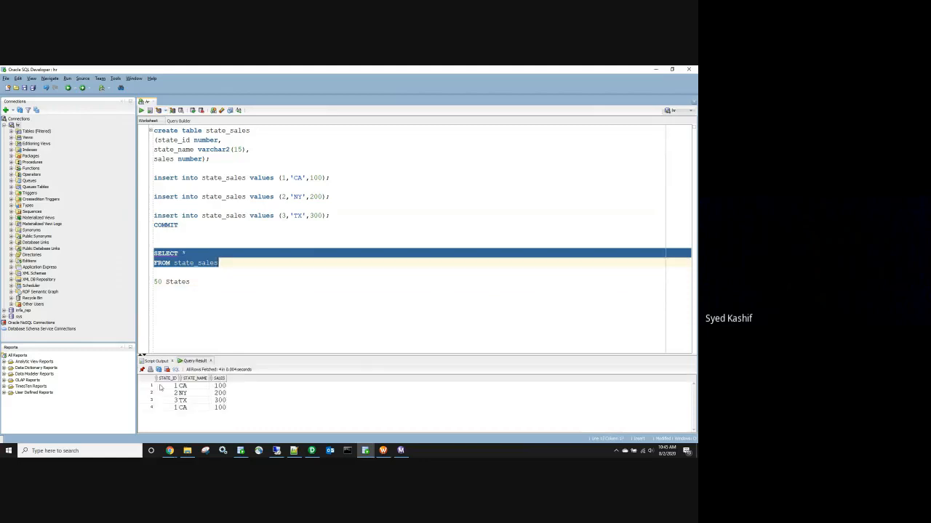
Step: Examine how the returned state_sales rows are ordered by STATE_ID, comparing them with the expression ports in PowerCenter Designer
drag(157, 386, 213, 396)
drag(171, 402, 224, 402)
click(166, 409)
click(186, 386)
click(188, 393)
click(188, 401)
click(192, 409)
drag(193, 412, 212, 410)
click(312, 452)
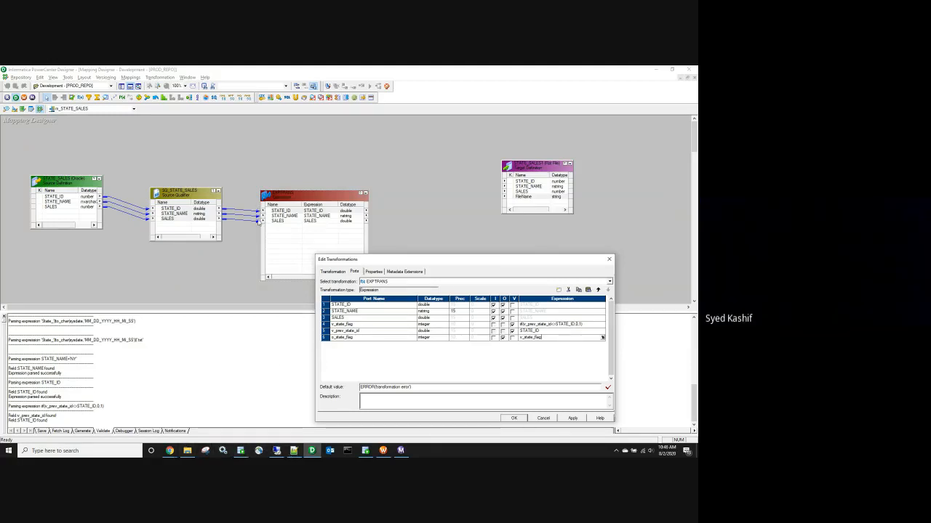
click(366, 451)
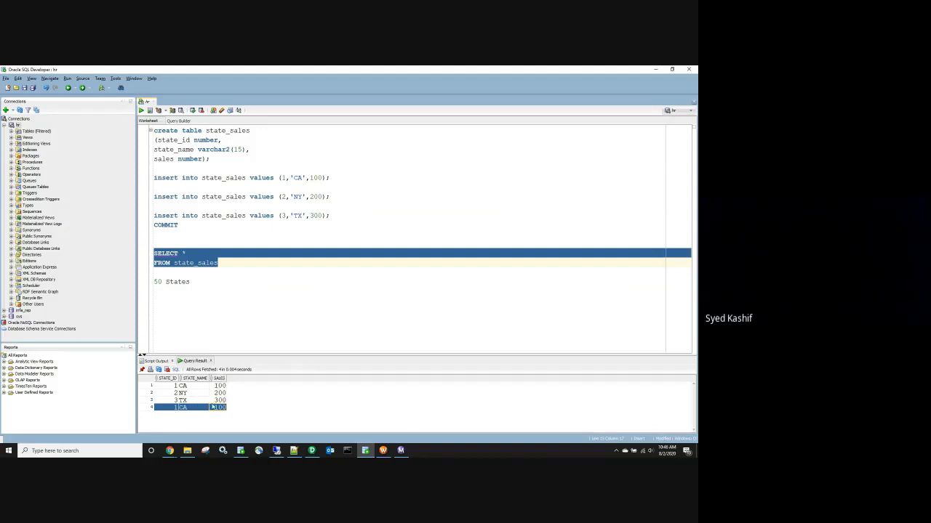
click(173, 387)
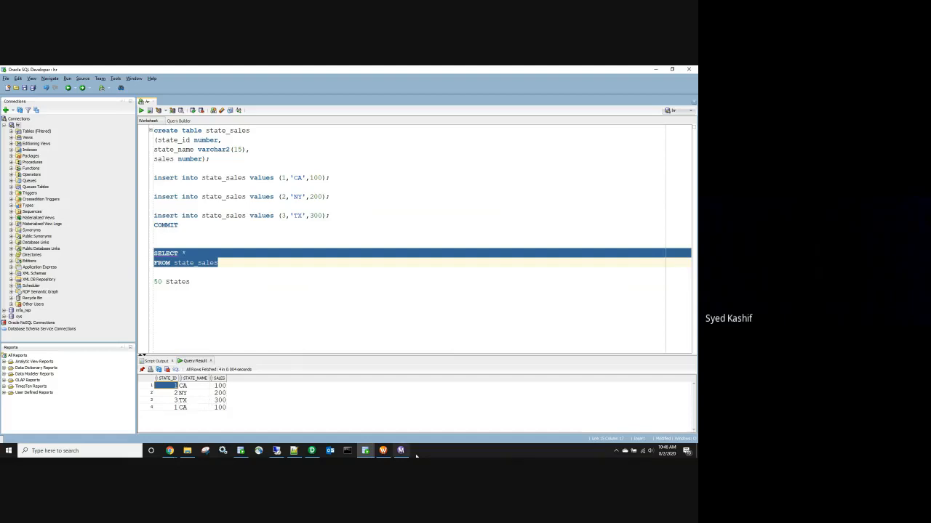
click(318, 452)
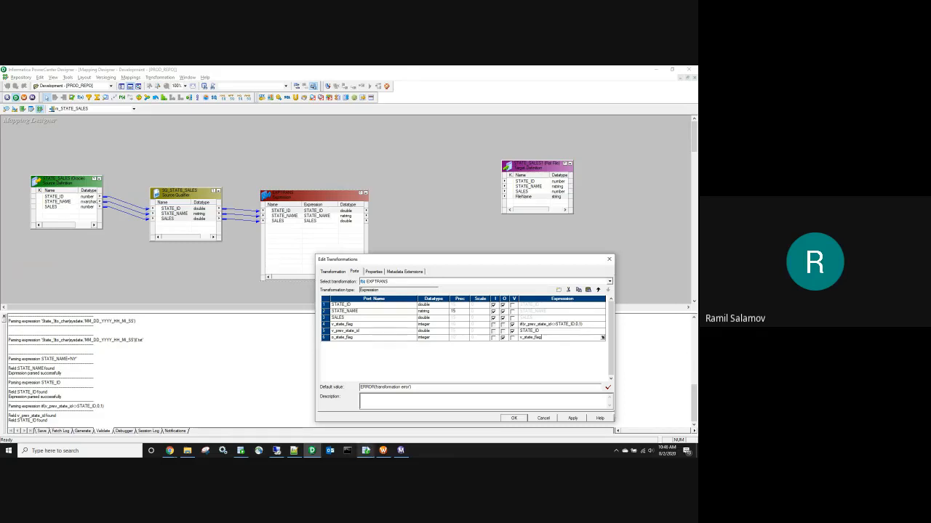
mouse_move(366, 450)
click(365, 451)
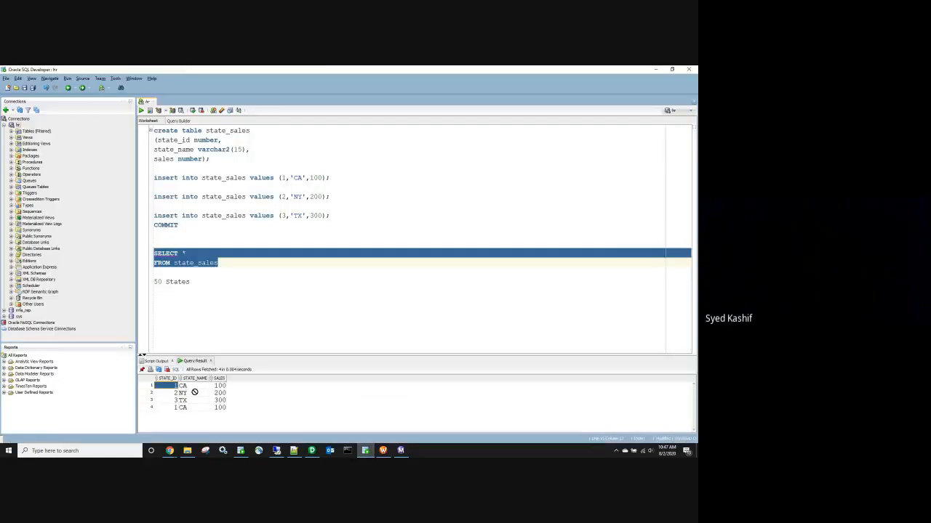
click(219, 388)
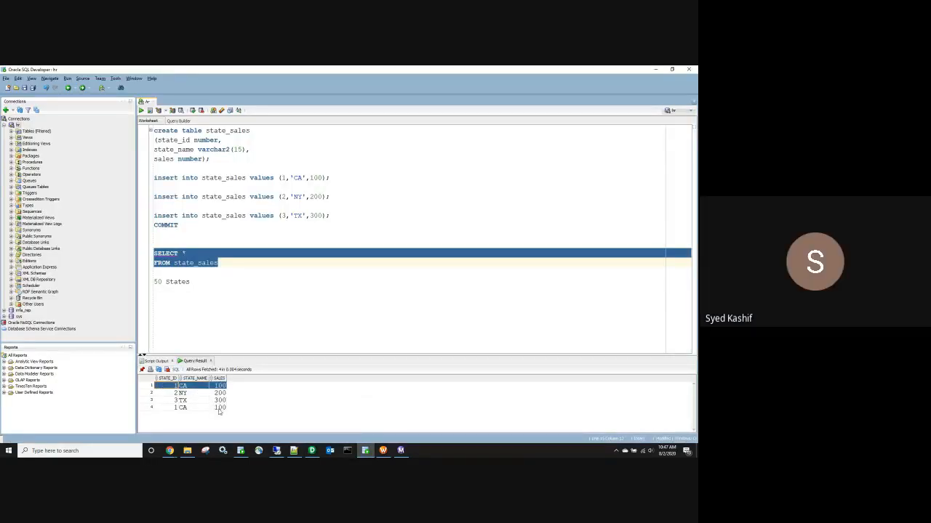
drag(219, 409, 166, 409)
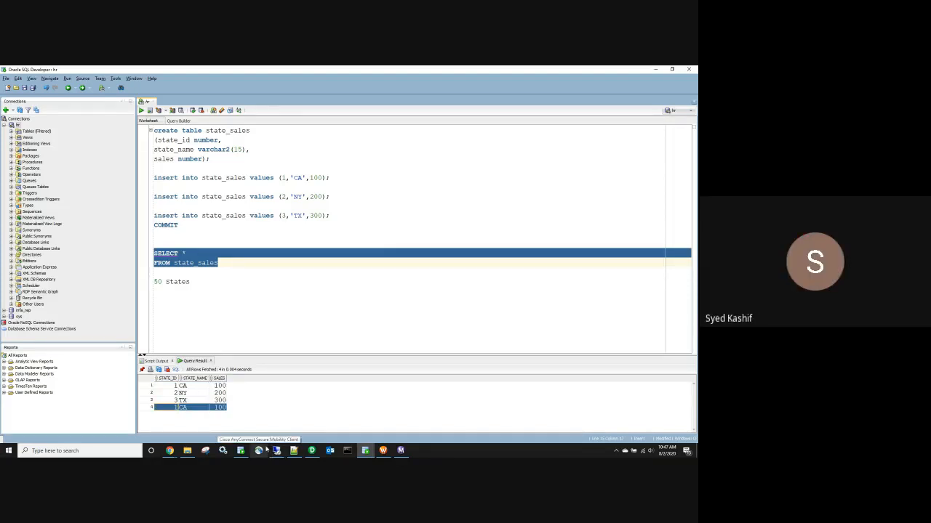
Step: Add a rollback statement below the queries, run it to undo the extra CA insert, and query state_sales again
click(226, 283)
key(Return)
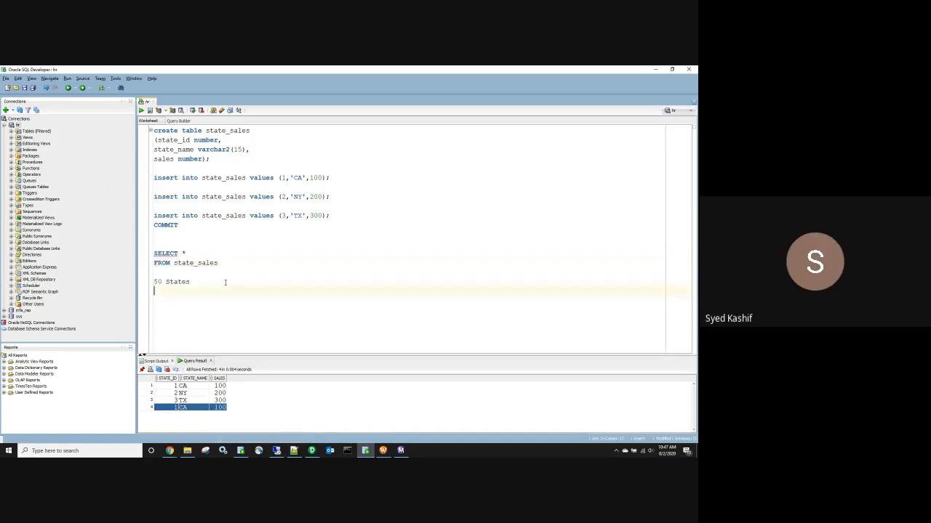
key(Return)
key(Return)
text(rollback)
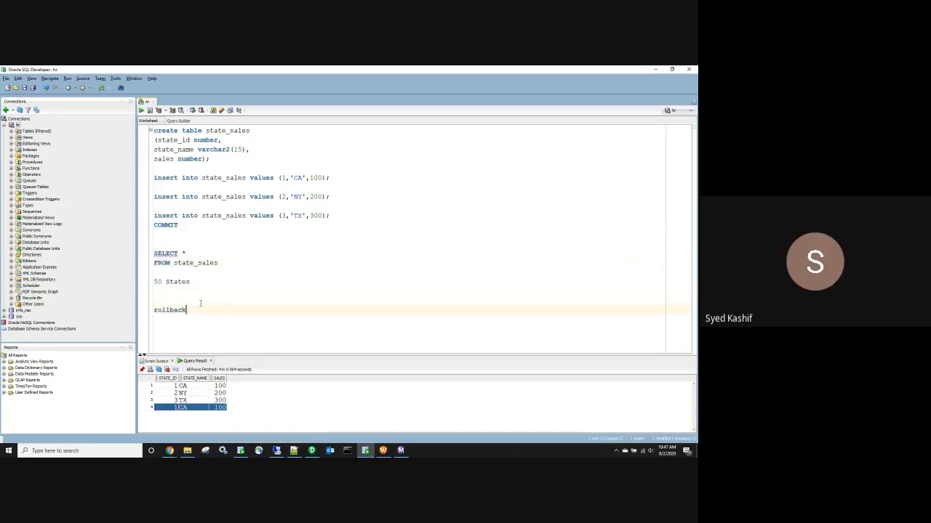
drag(190, 310, 134, 310)
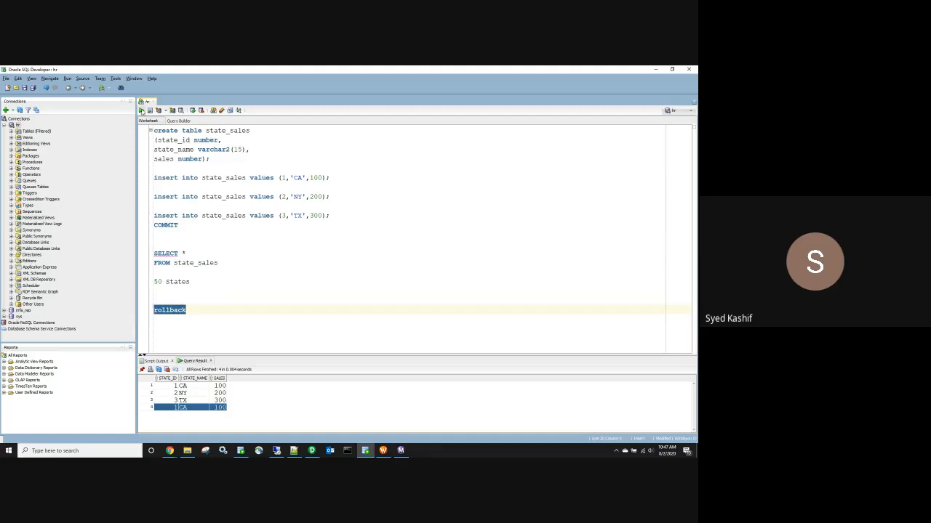
click(142, 110)
drag(135, 253, 135, 264)
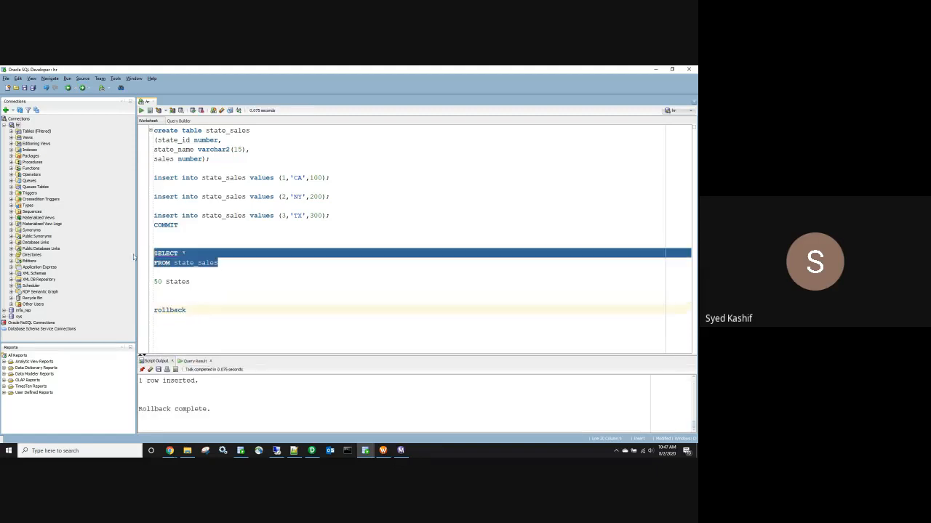
key(ctrl+Return)
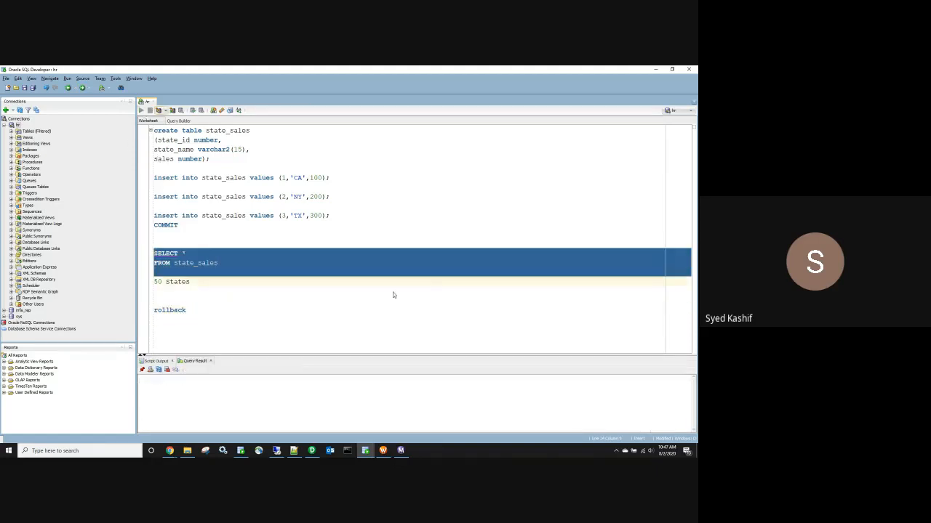
Step: Switch back to PowerCenter Designer, then apply and accept the EXPTRANS port changes
key(alt+Tab)
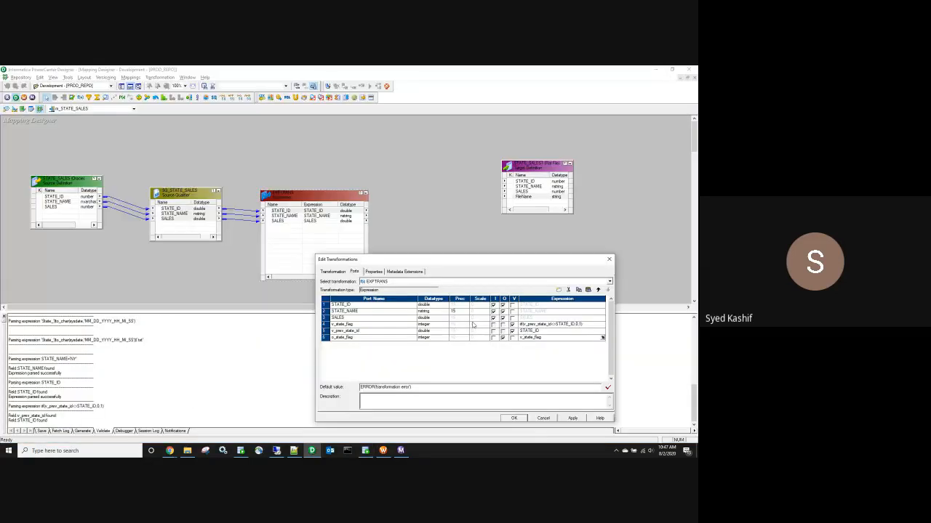
click(572, 418)
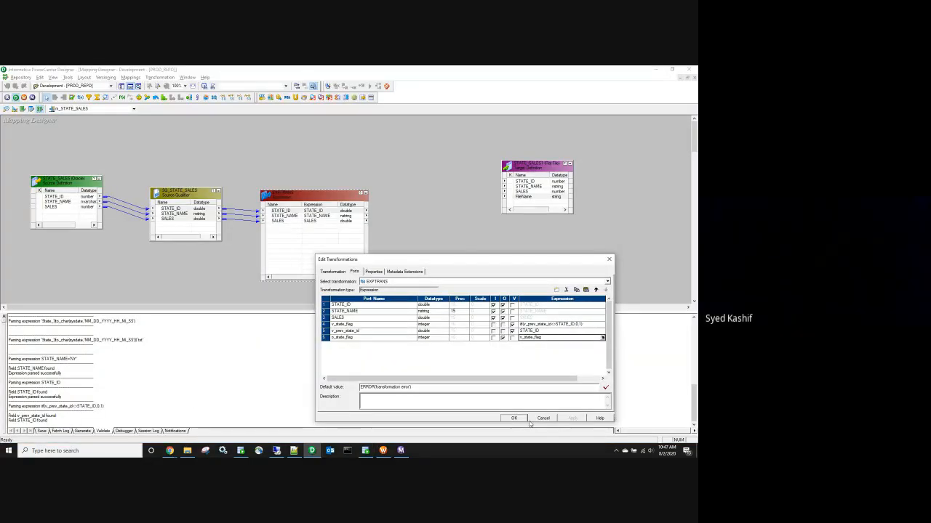
click(514, 418)
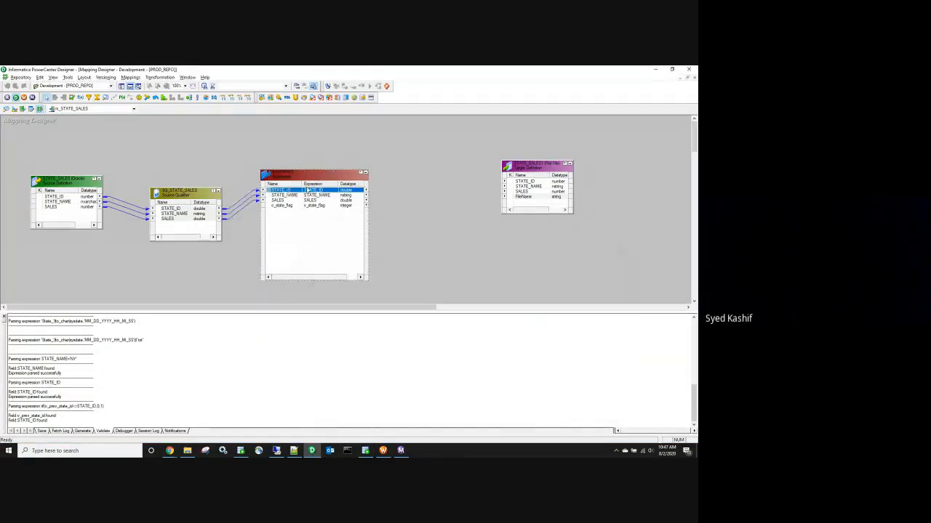
Step: Add a Transaction Control transformation between the expression and the target, and link all EXPTRANS output ports into it
click(208, 97)
click(379, 188)
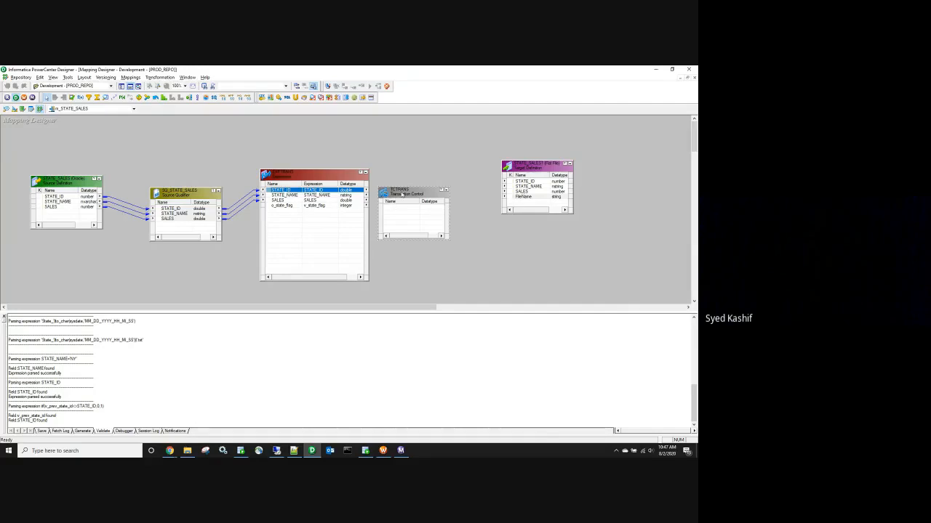
drag(395, 203, 415, 177)
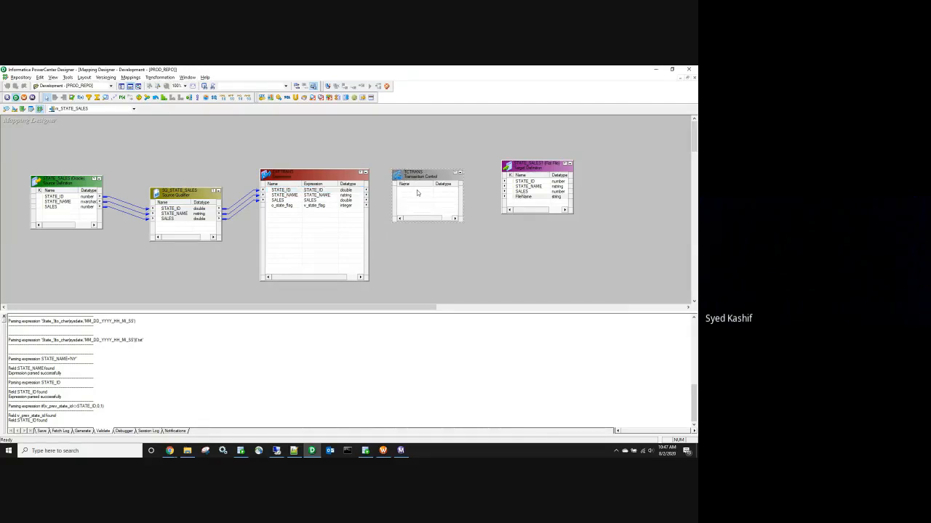
right_click(299, 191)
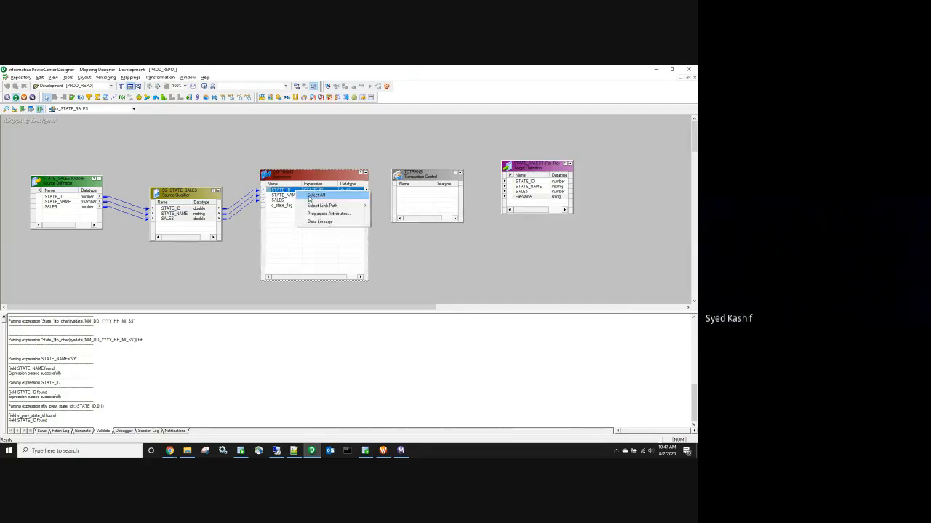
click(316, 195)
drag(312, 195, 409, 192)
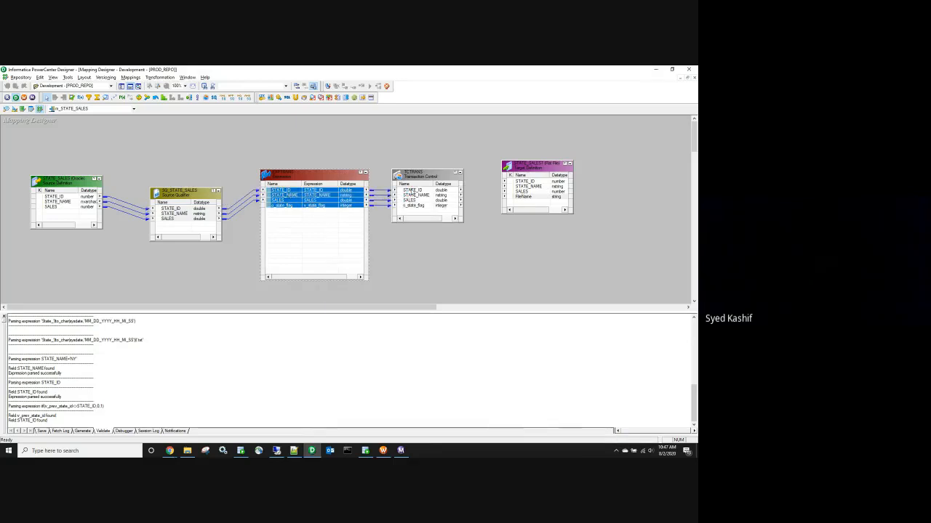
Step: Open the Transaction Control transformation's ports and rename o_state_flag to state_flag
double_click(409, 192)
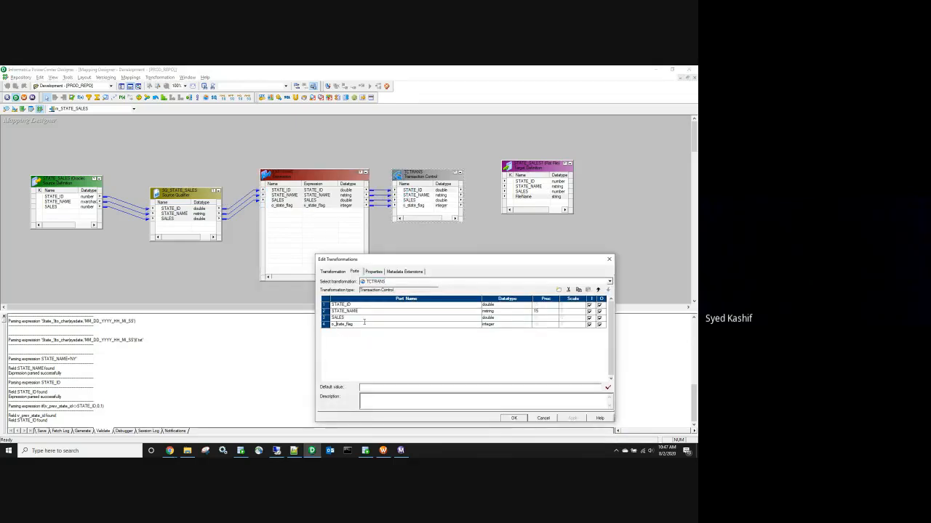
key(BackSpace)
key(BackSpace)
Step: Set the transaction control condition to iif(state_flag=0,TC_COMMIT_BEFORE,TC_CONTINUE_TRANSACTION) and validate it
click(374, 273)
click(602, 304)
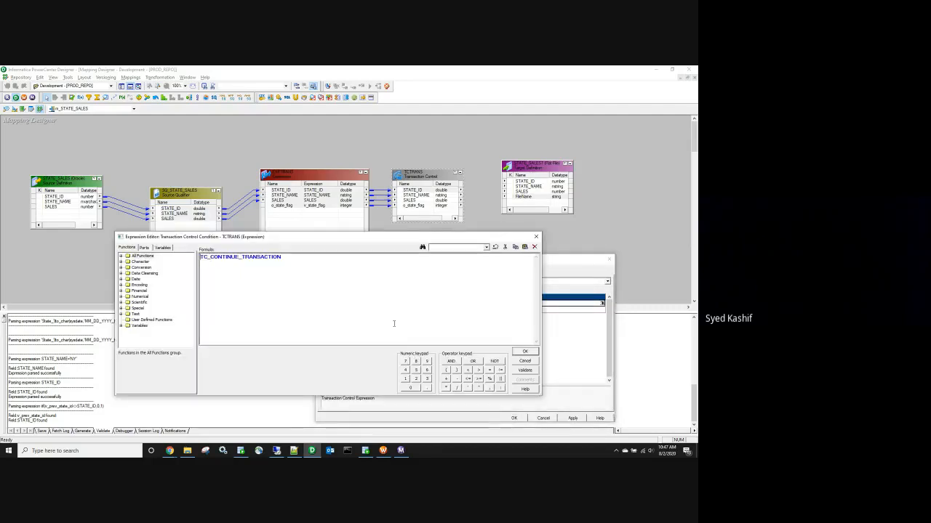
text(iif()
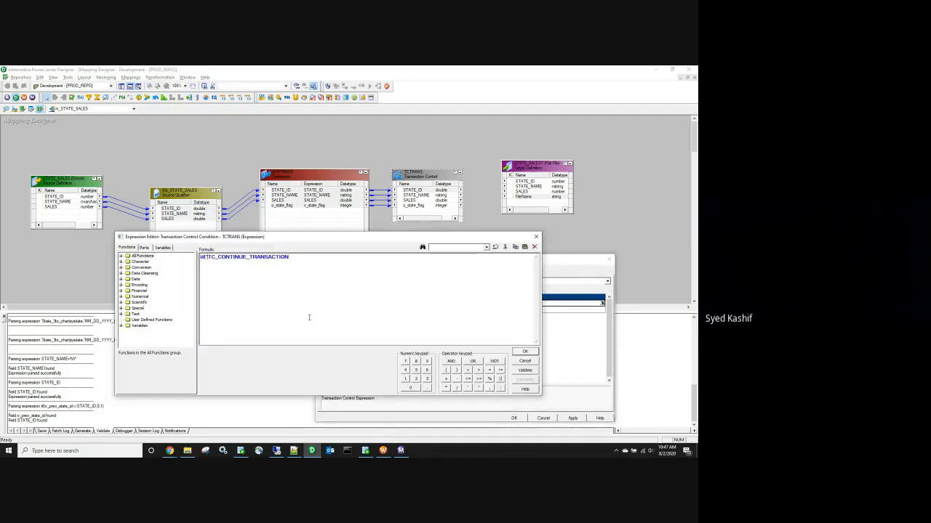
key(BackSpace)
click(144, 247)
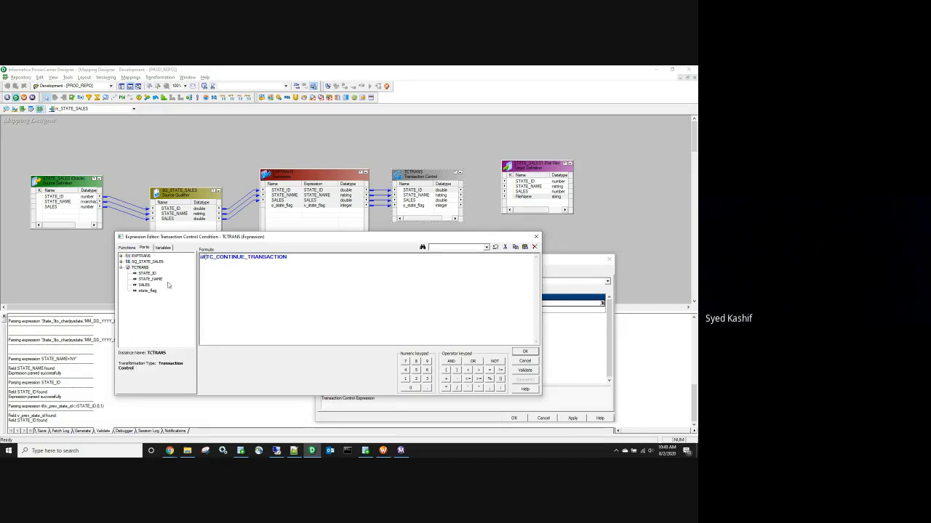
click(149, 291)
double_click(149, 291)
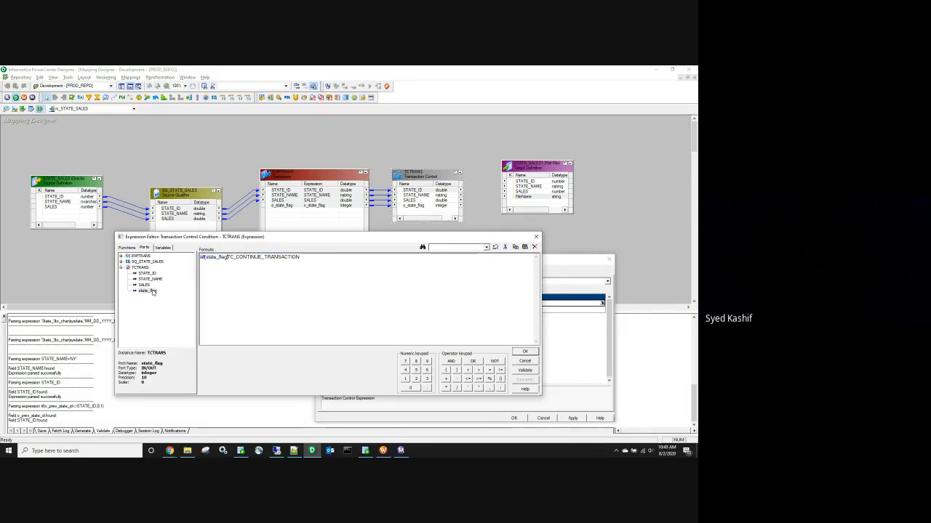
text(=0,TC_COMMIT)
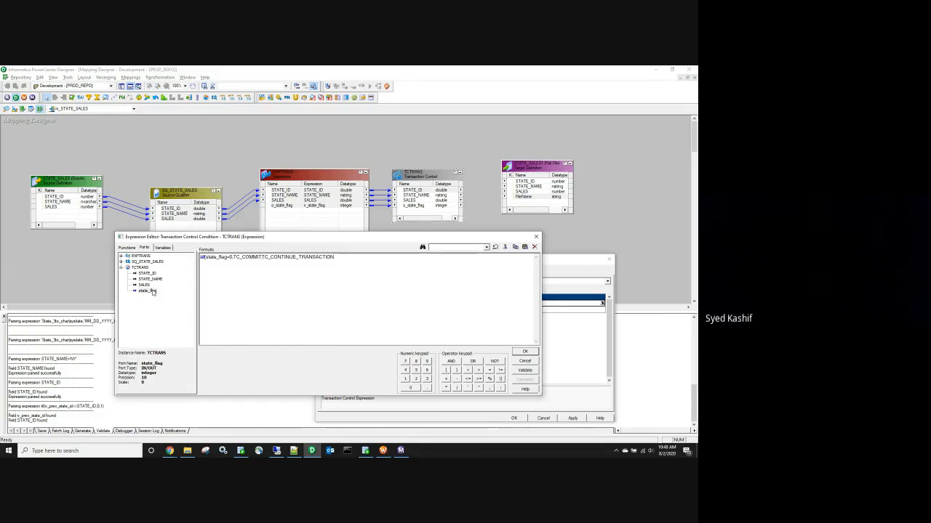
text(_BEFORE,)
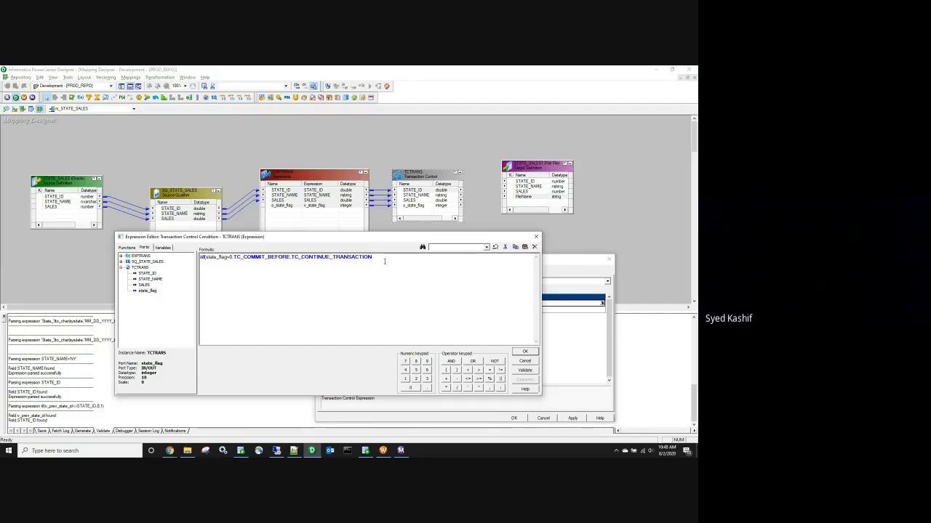
text())
click(533, 372)
key(Return)
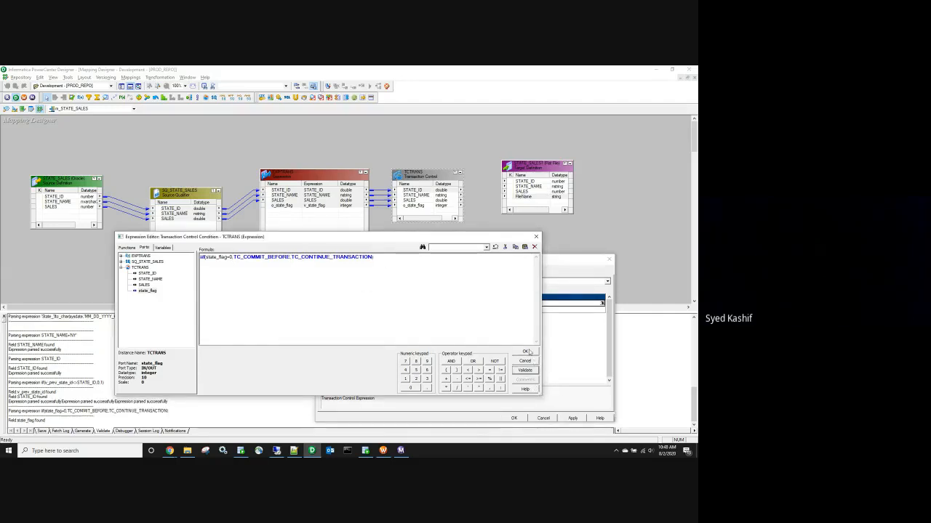
Step: Accept the transaction control condition and link STATE_ID, STATE_NAME and SALES from TCTRANS to the flat file target
click(526, 352)
click(514, 418)
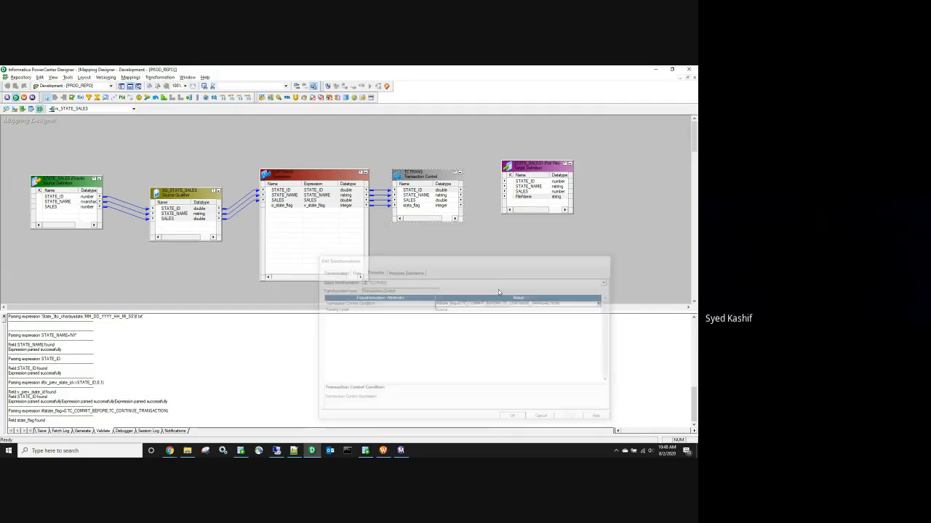
click(413, 191)
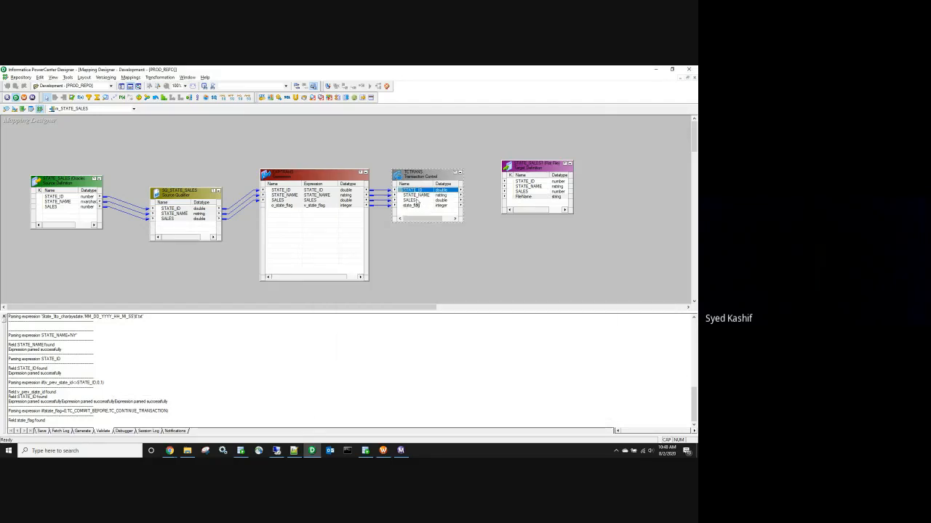
shift+click(416, 201)
drag(416, 200, 526, 182)
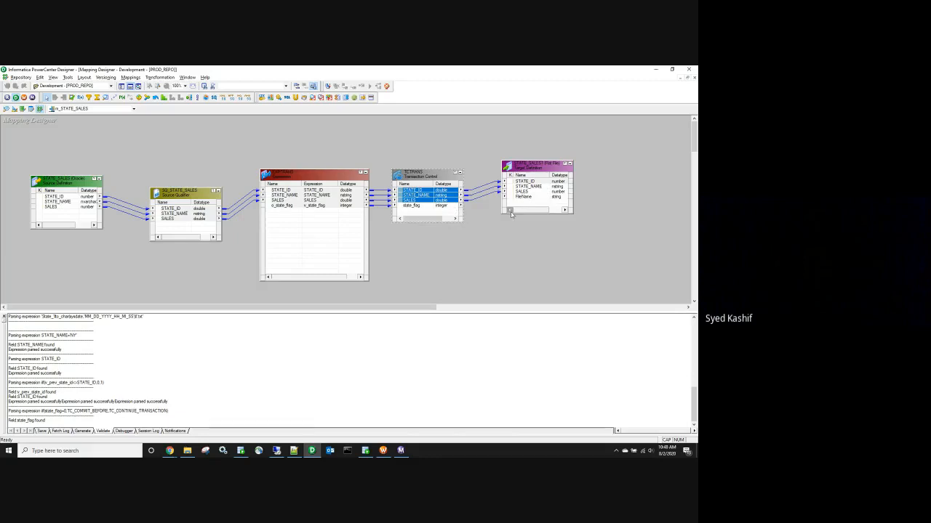
drag(530, 168, 540, 185)
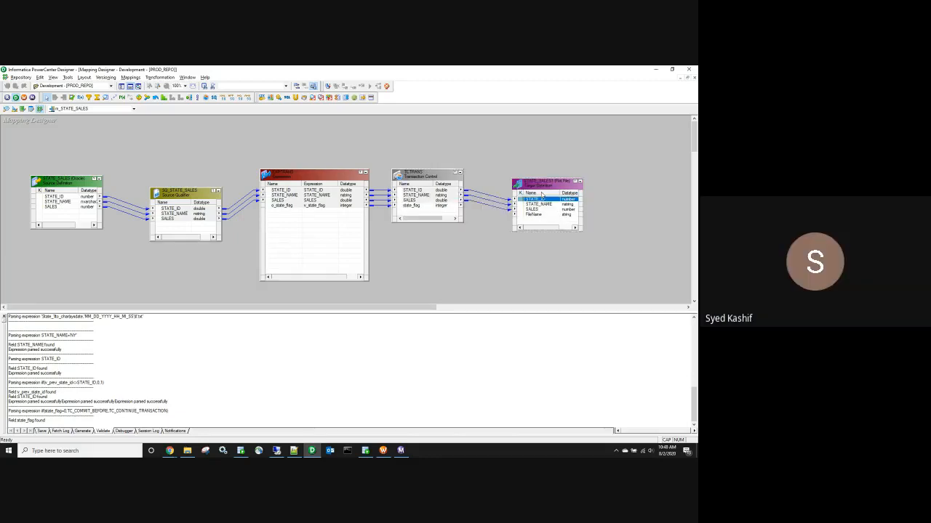
Step: Copy the target's FileName port back into TCTRANS and from there into the EXPTRANS expression
click(541, 214)
drag(432, 216, 433, 213)
drag(438, 211, 306, 232)
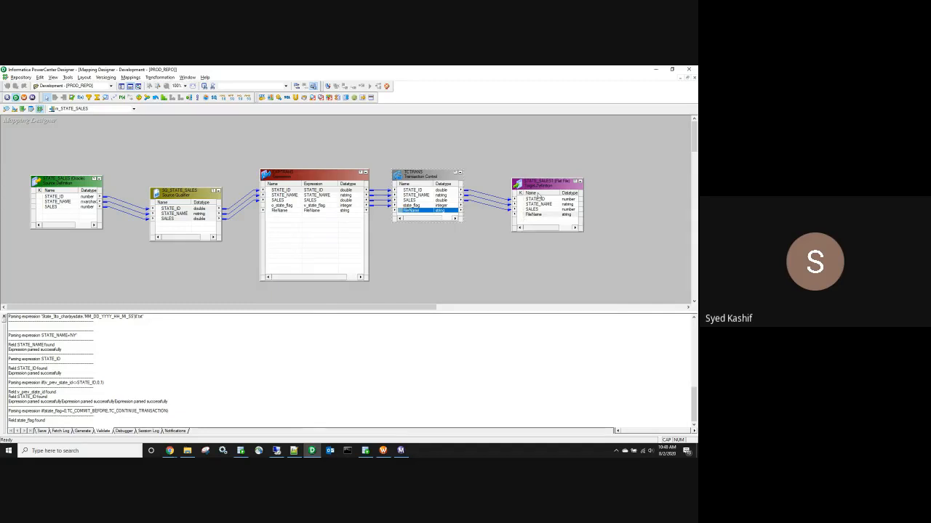
drag(545, 182, 544, 170)
Step: Make the FileName port in EXPTRANS an output-only port
click(309, 210)
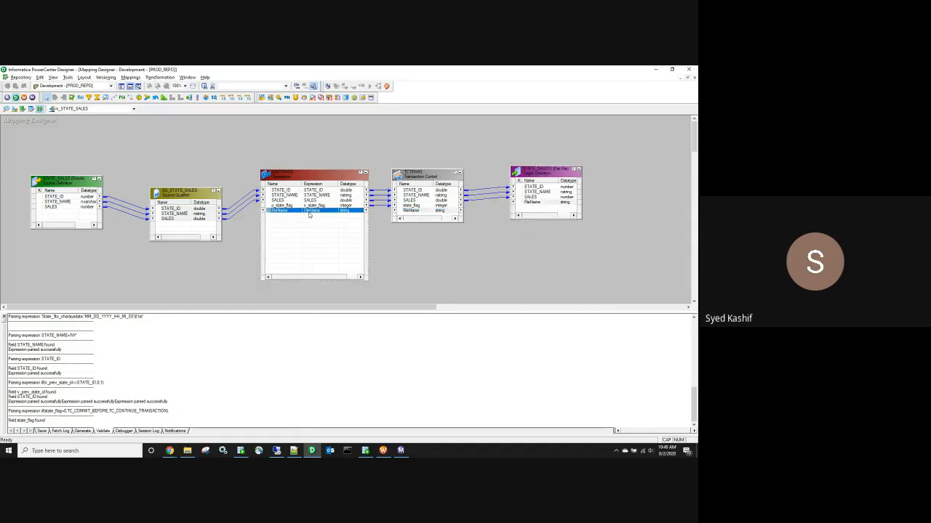
double_click(309, 213)
click(493, 346)
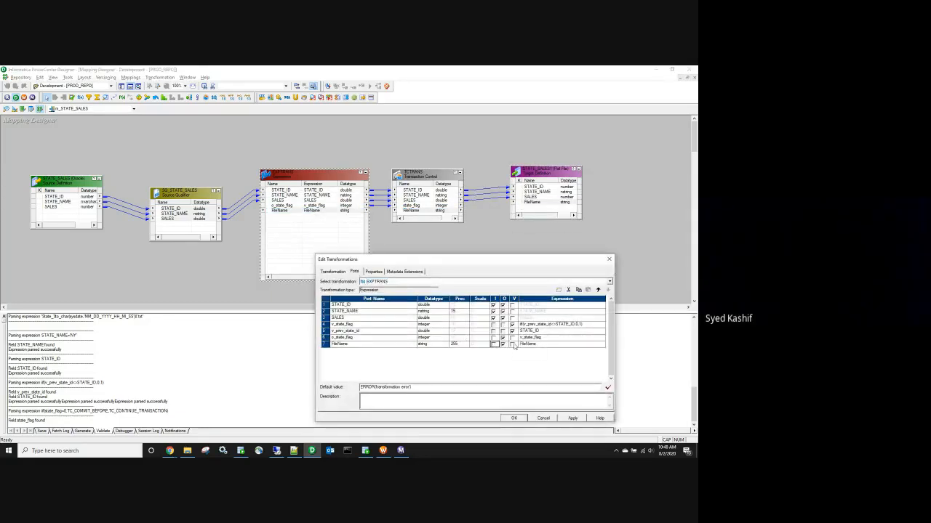
click(608, 346)
Step: Set the FileName port's expression to STATE_NAME||'.txt', then apply and accept the EXPTRANS changes
click(602, 344)
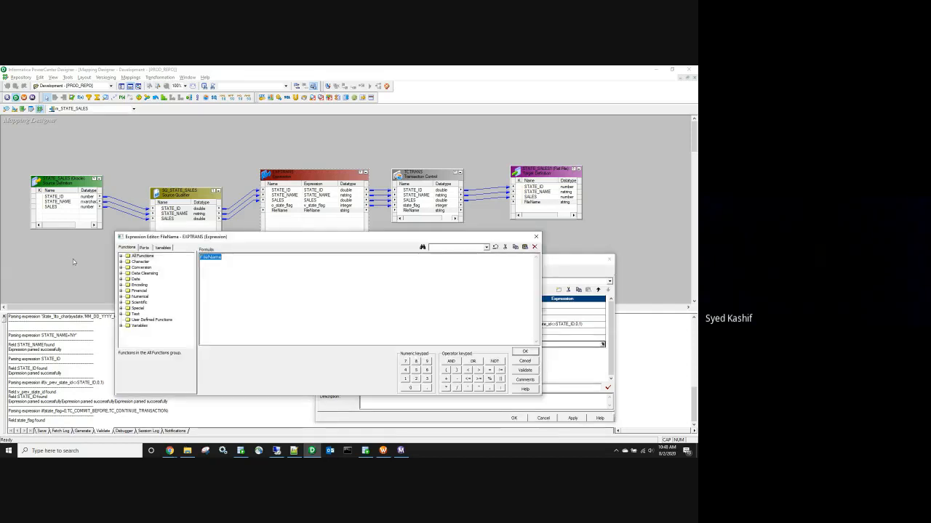
click(144, 247)
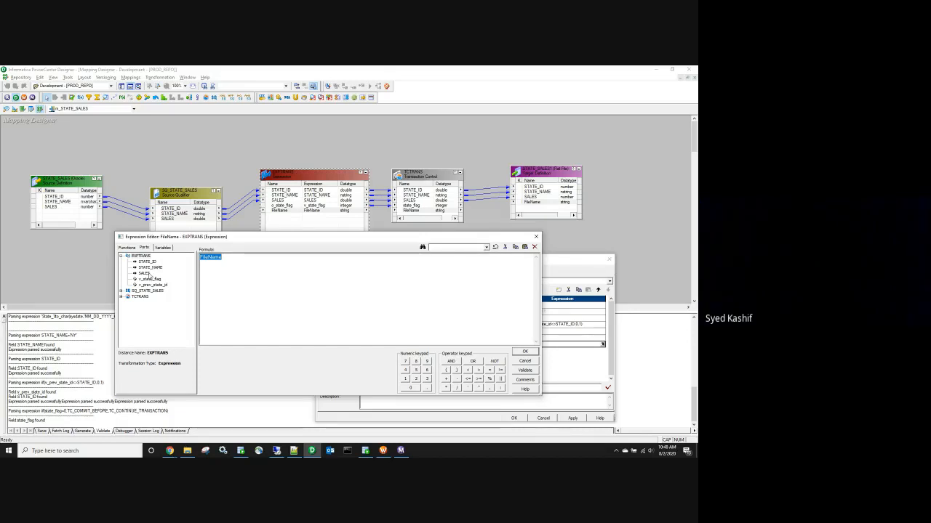
click(150, 274)
double_click(151, 273)
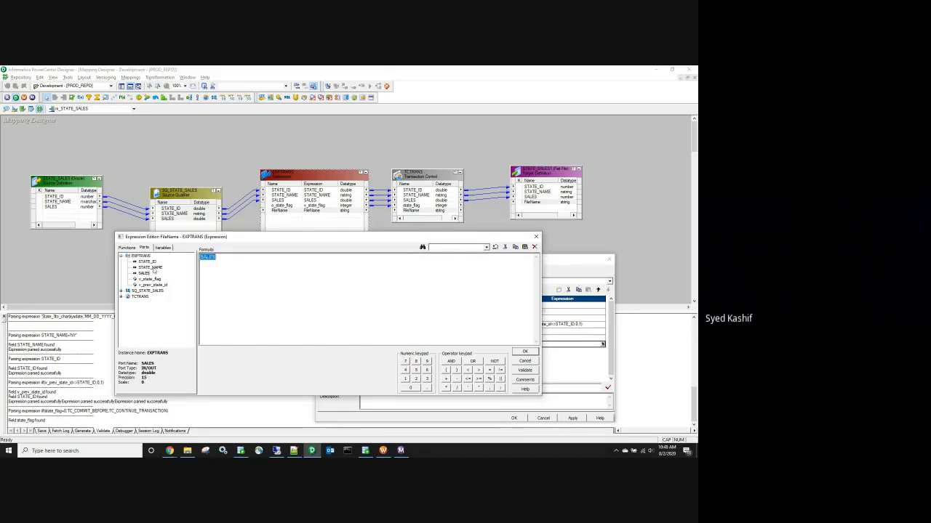
double_click(150, 268)
text(||'.TXT)
key(BackSpace)
key(BackSpace)
key(BackSpace)
key(BackSpace)
click(524, 352)
click(574, 419)
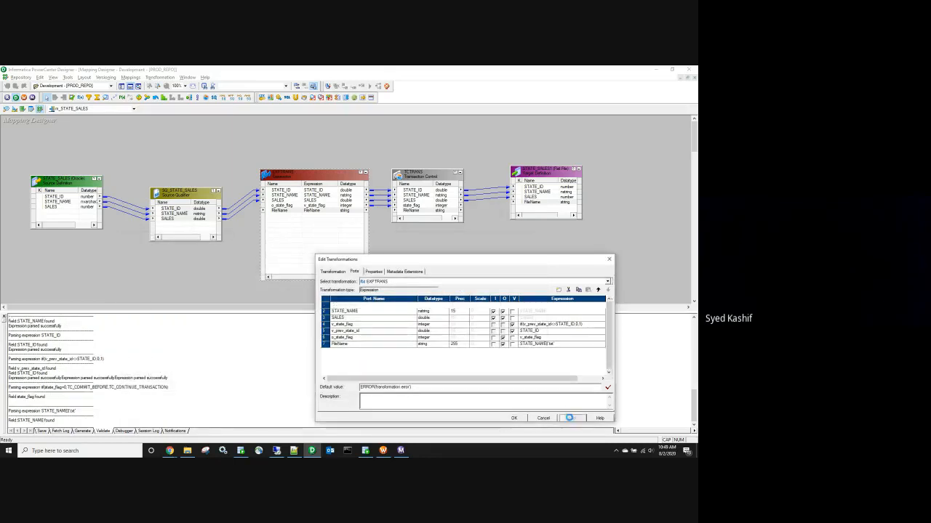
click(513, 419)
Step: Link FileName from EXPTRANS through TCTRANS to the target's FileName port, and save the mapping
drag(331, 211, 541, 203)
double_click(412, 210)
click(513, 418)
click(480, 273)
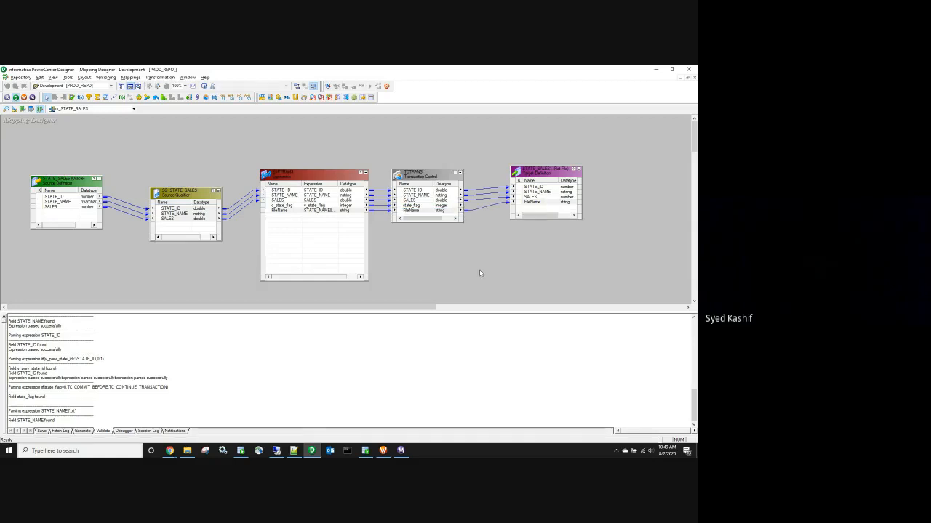
key(ctrl+s)
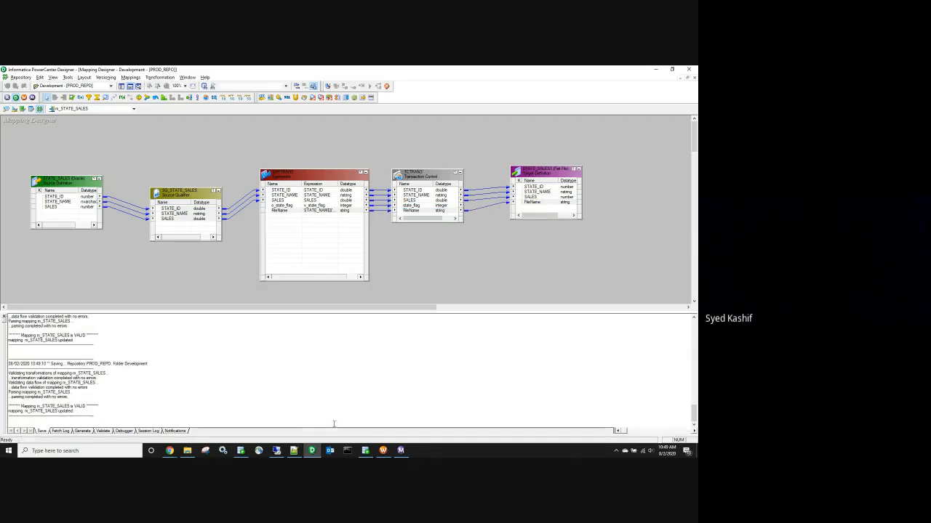
Step: Switch to Workflow Manager, refresh and save the STATE_SALES session, and start the wf_STATE_SALES workflow
click(383, 451)
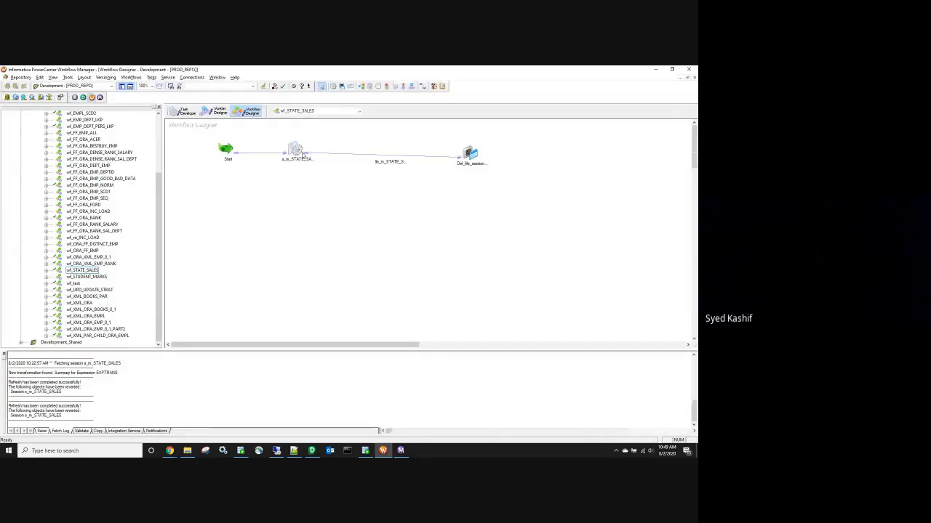
click(298, 151)
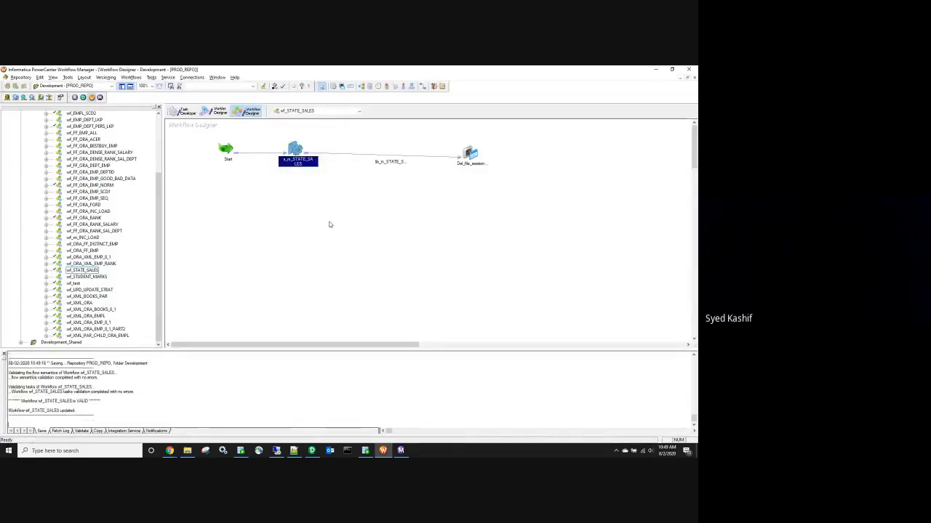
right_click(311, 246)
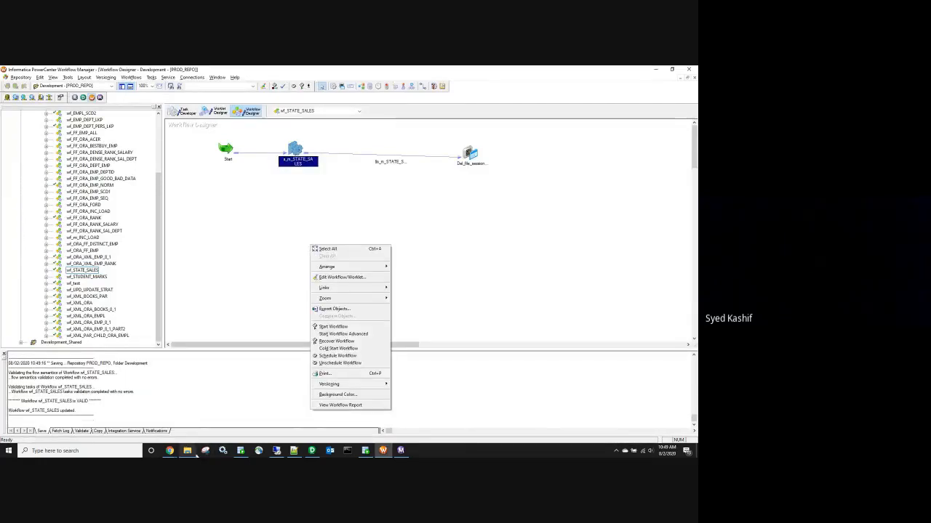
click(187, 451)
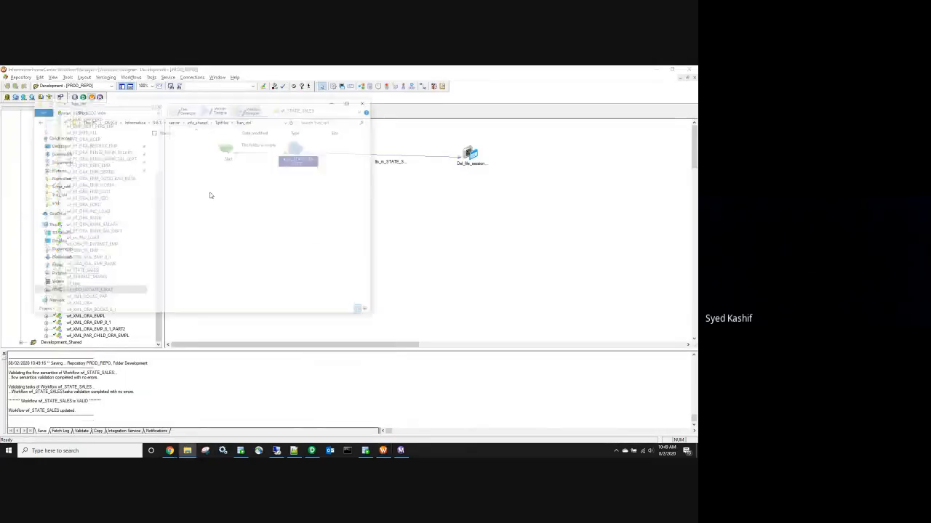
right_click(427, 223)
click(465, 300)
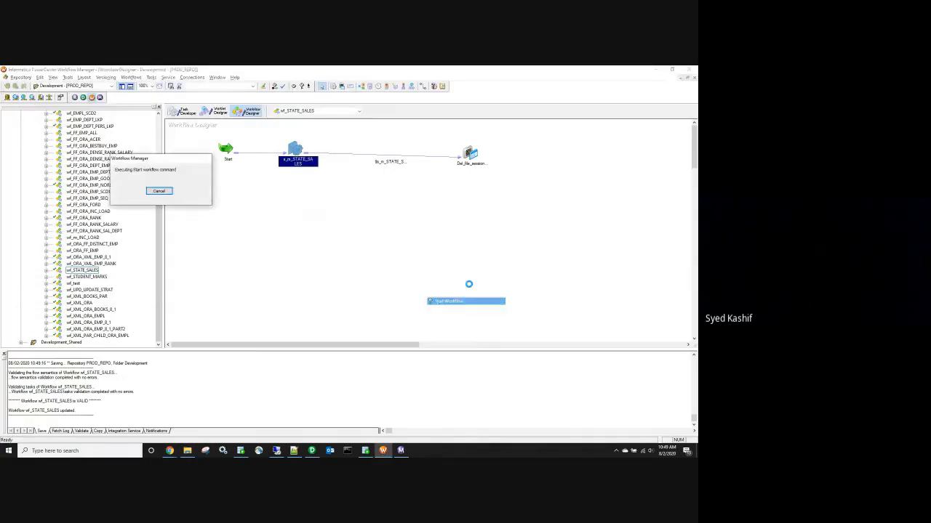
Step: Open the CA, NY and TX files in the Tran_ctrl target folder one by one to check their contents
click(656, 69)
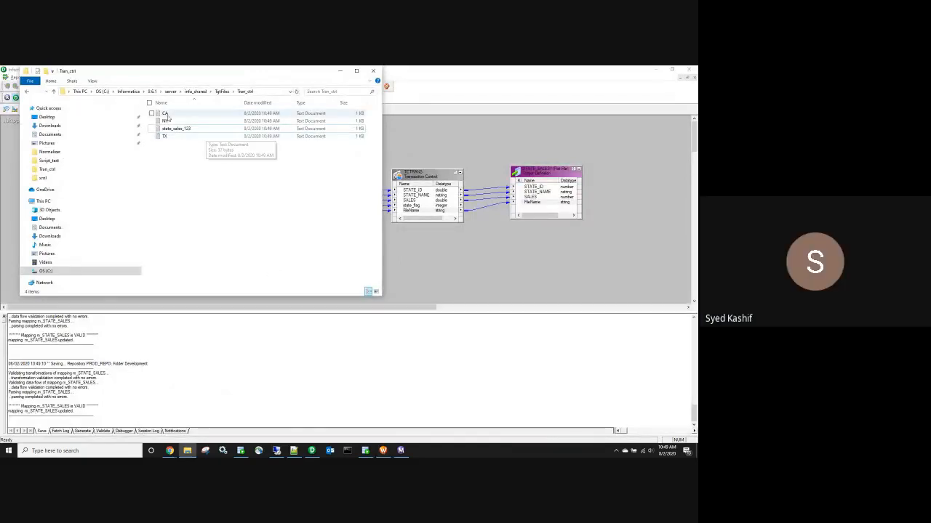
double_click(165, 114)
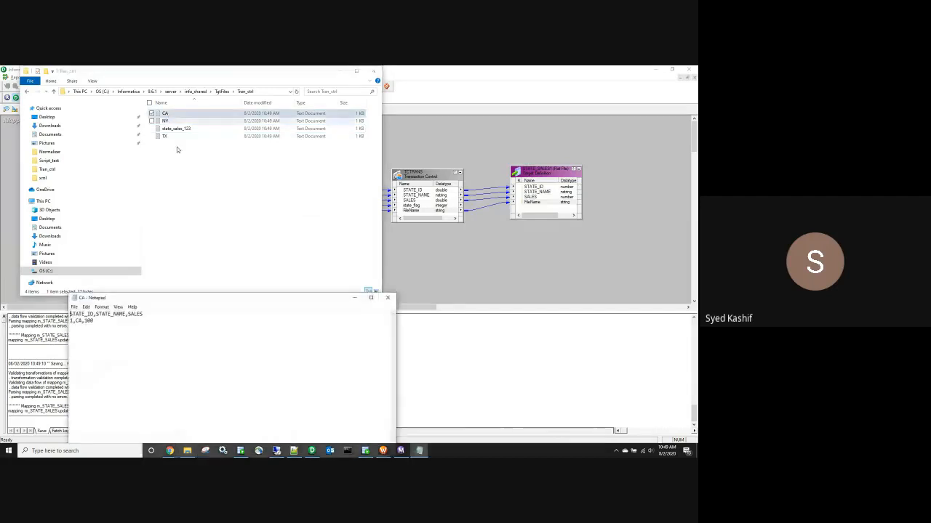
click(388, 298)
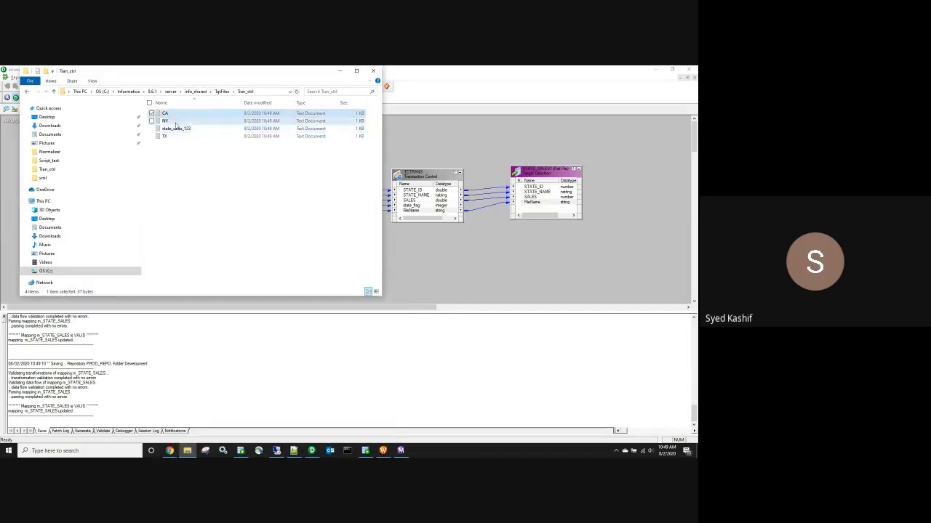
double_click(165, 121)
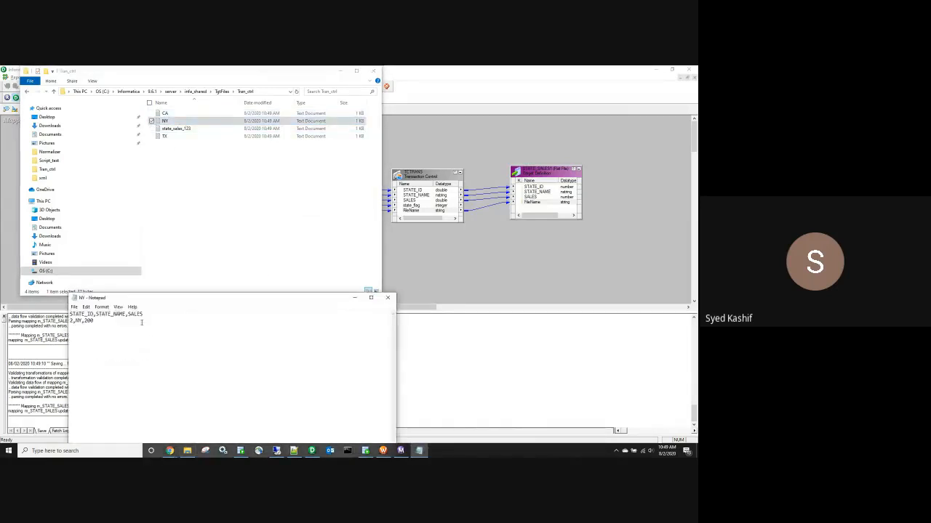
click(387, 297)
double_click(167, 136)
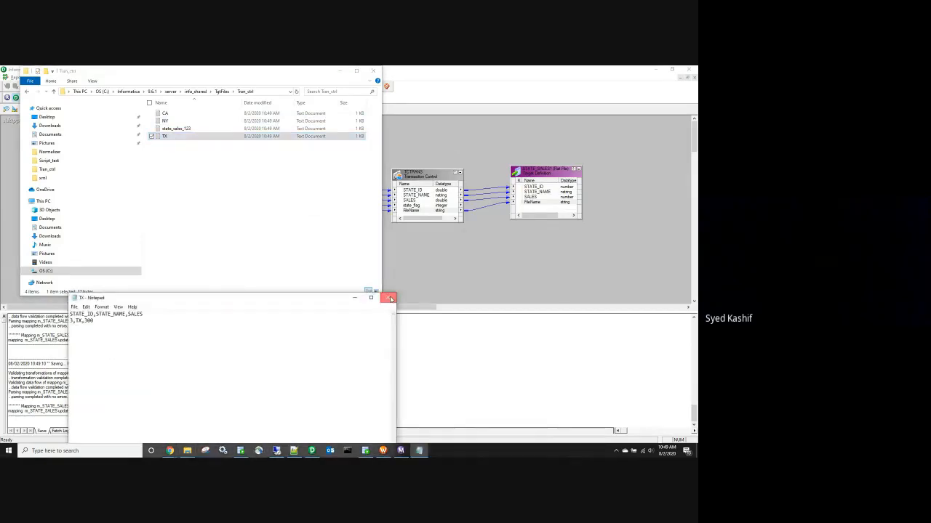
click(391, 298)
Step: Check the workflow run in Workflow Monitor, then recheck the Tran_ctrl folder and its CA file
click(176, 129)
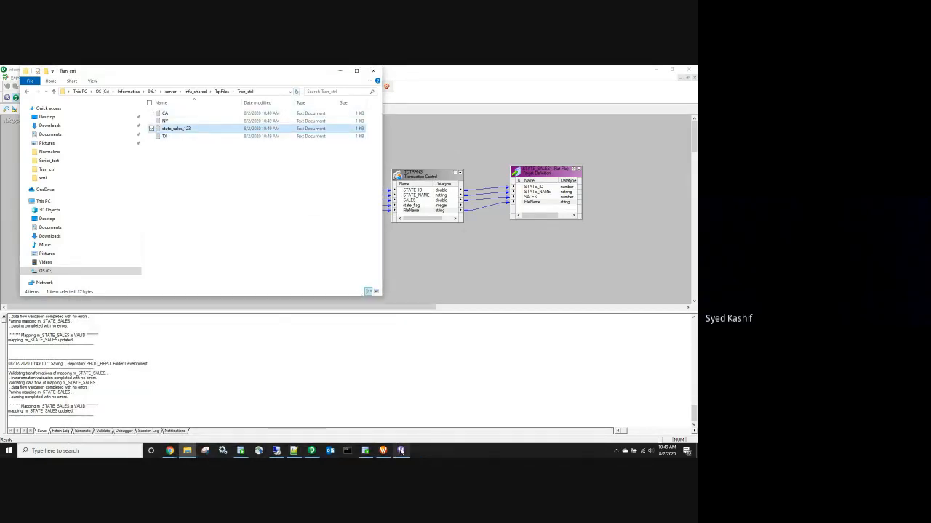
click(400, 451)
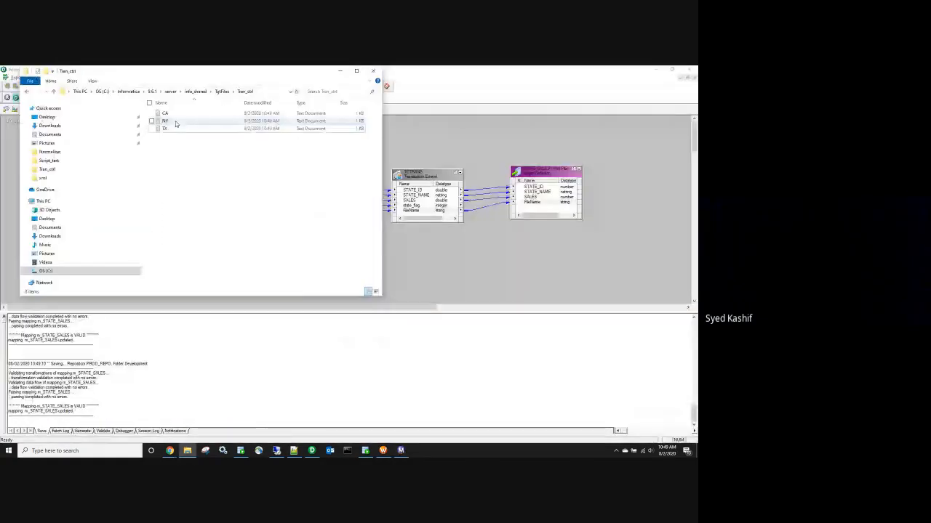
click(170, 114)
double_click(171, 115)
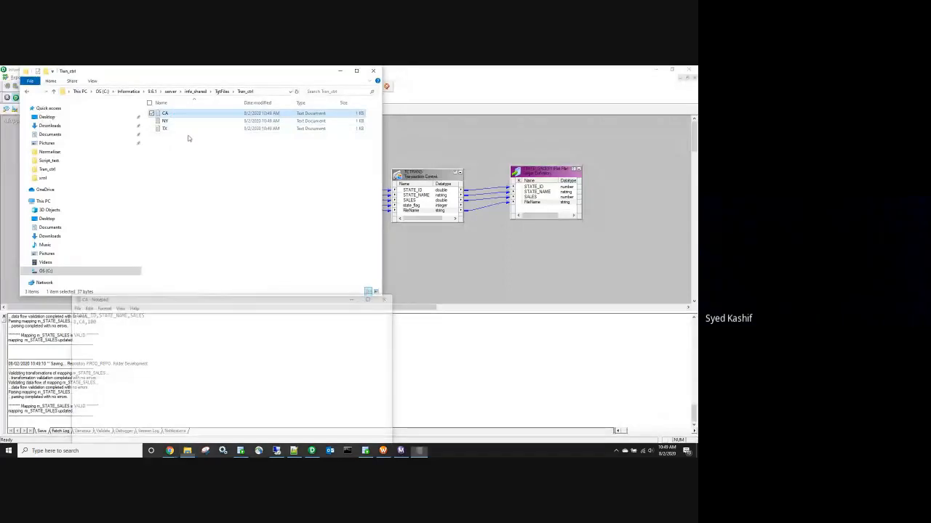
click(386, 298)
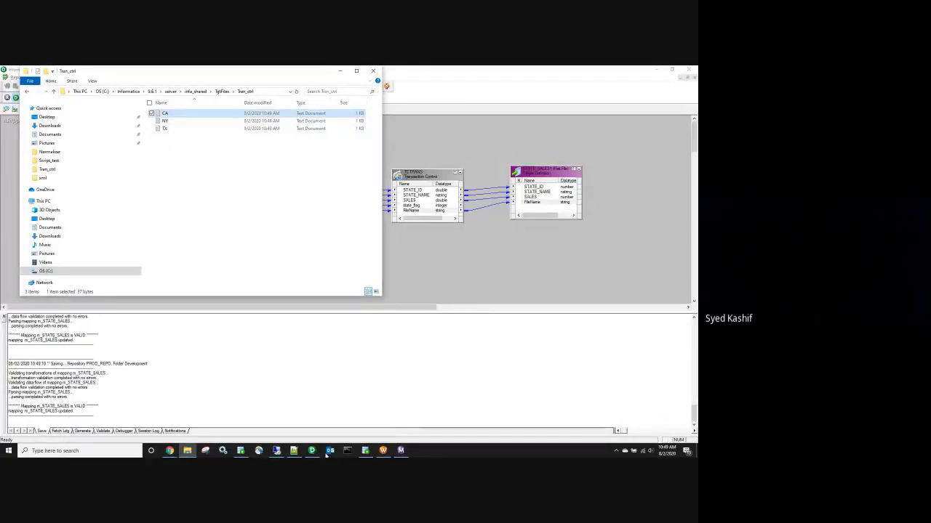
Step: In Oracle SQL Developer, insert a state_sales row with values (1,'CA',200) and commit it
click(365, 451)
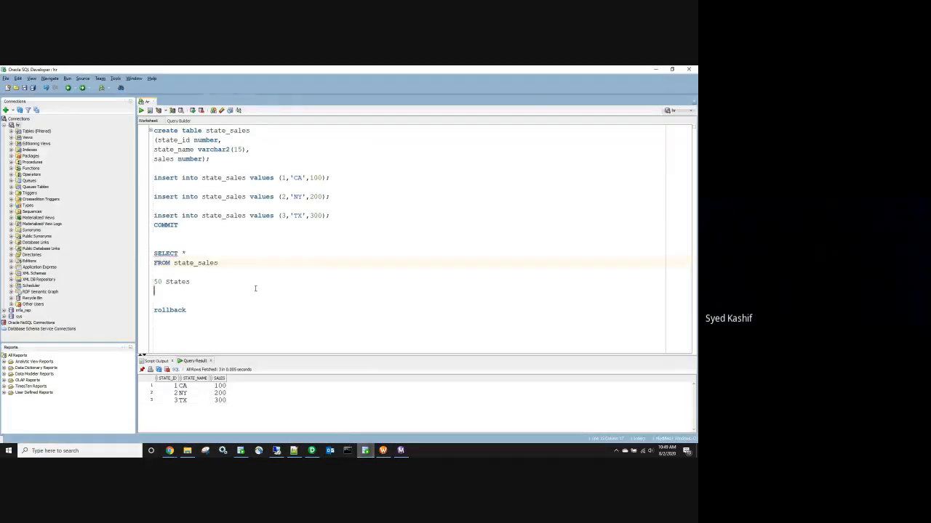
double_click(316, 177)
text(200)
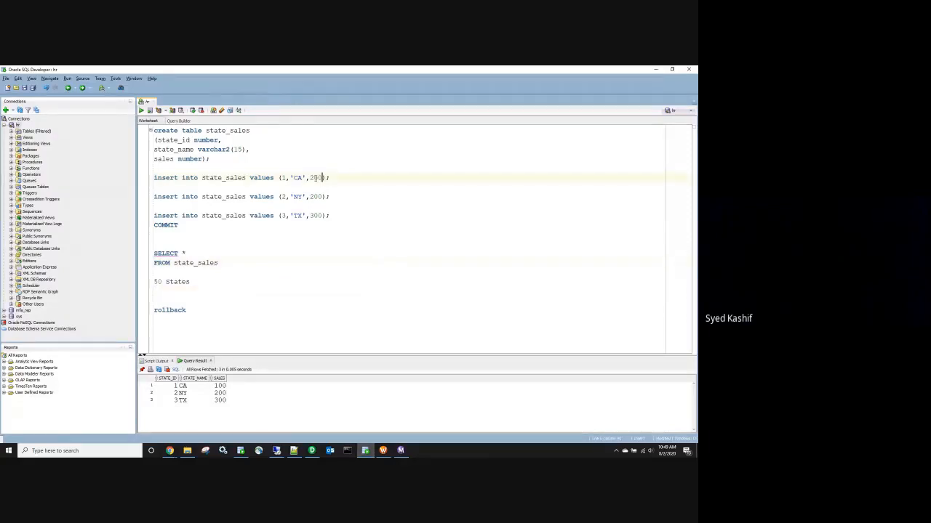
drag(331, 179, 128, 177)
key(F5)
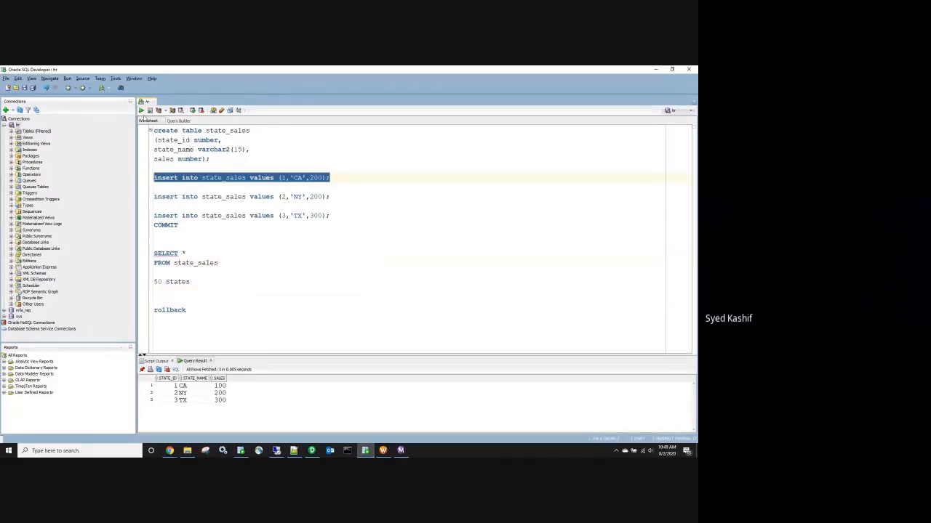
double_click(174, 226)
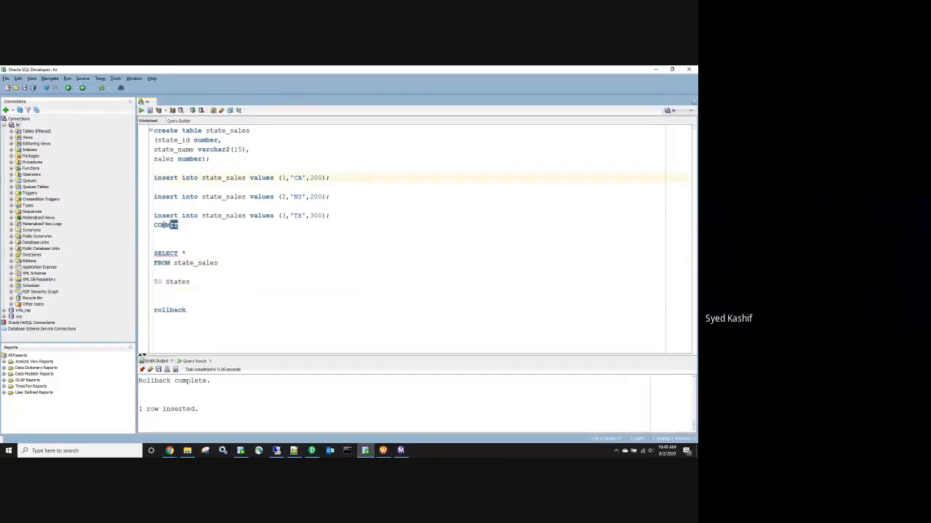
key(F5)
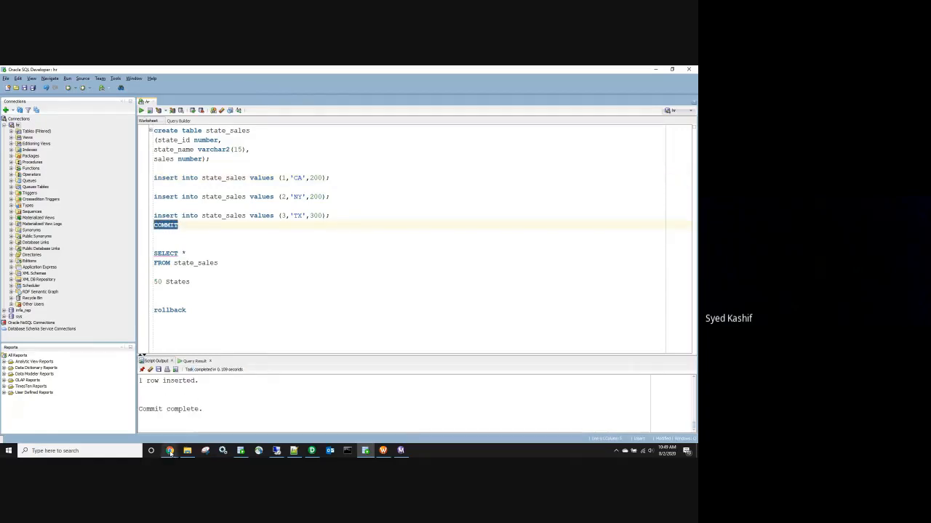
Step: Switch to File Explorer and delete all generated files from the Tran_ctrl target folder
click(188, 451)
key(ctrl+a)
key(Delete)
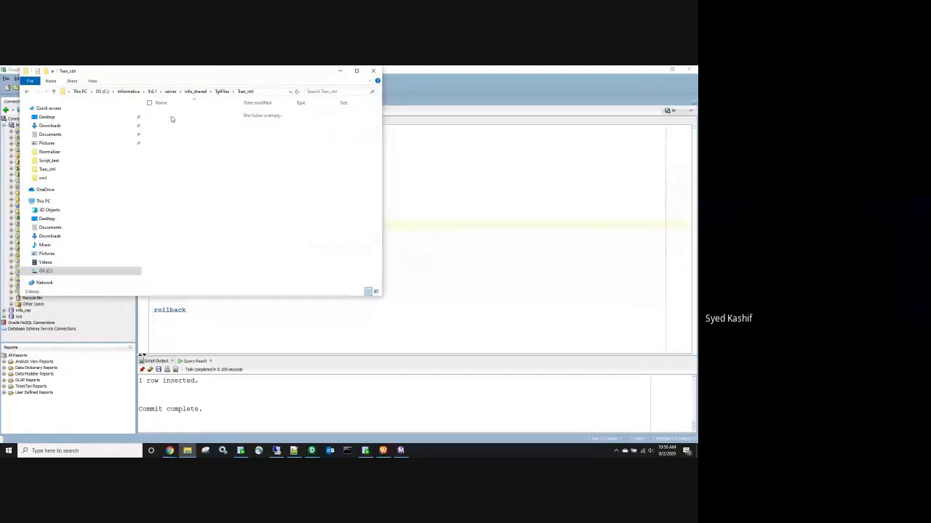
Step: Return to SQL Developer and run the SELECT query on state_sales to check its rows
click(232, 305)
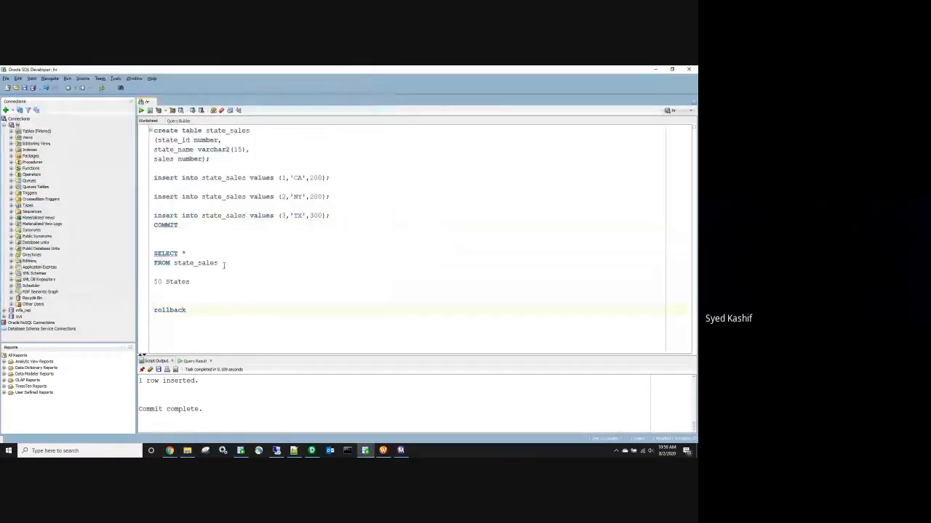
drag(154, 243, 218, 263)
click(142, 110)
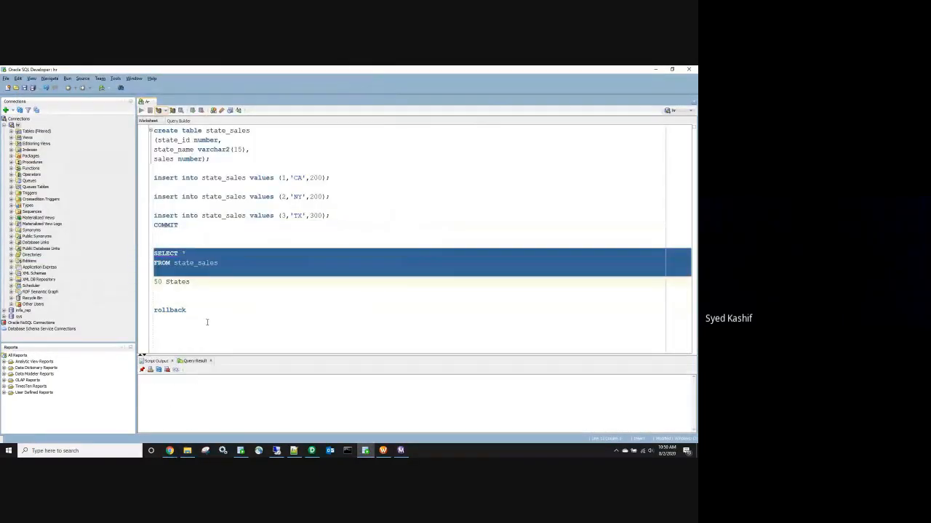
Step: Examine the NY row and the second CA row in the state_sales query results
click(172, 388)
drag(172, 387, 220, 396)
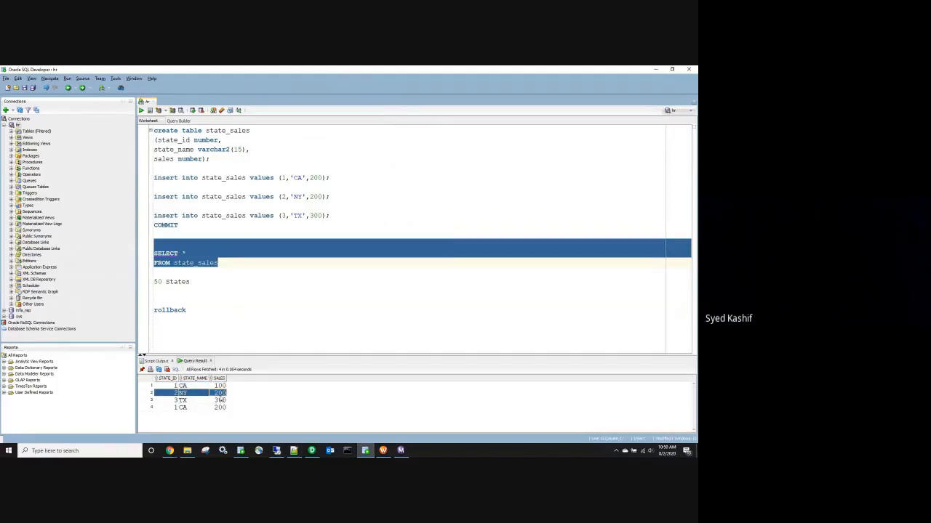
click(169, 408)
drag(170, 409, 217, 412)
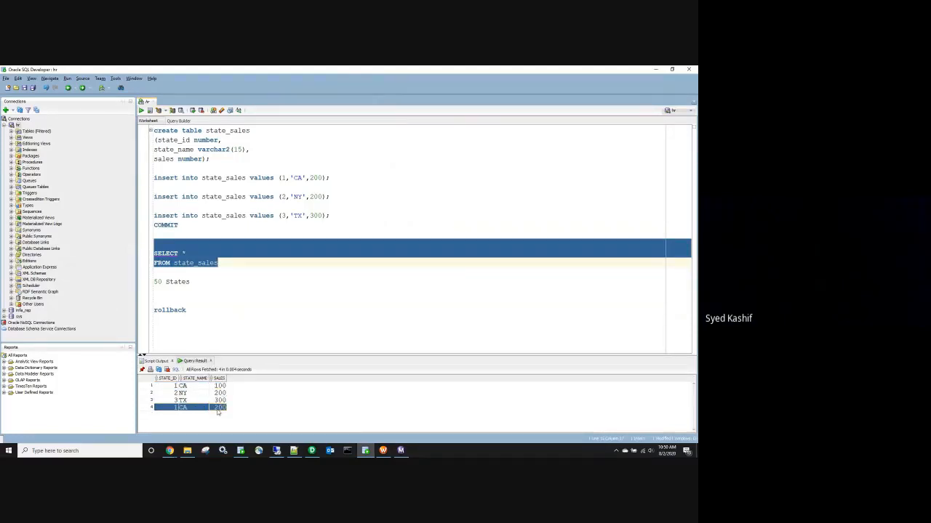
Step: Switch to Workflow Manager and start the wf_STATE_SALES workflow
click(387, 452)
right_click(302, 289)
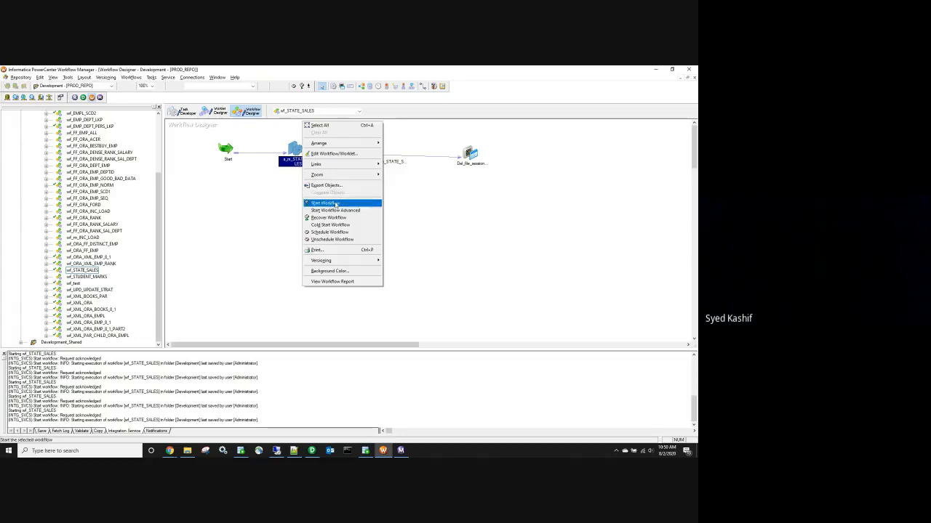
click(335, 204)
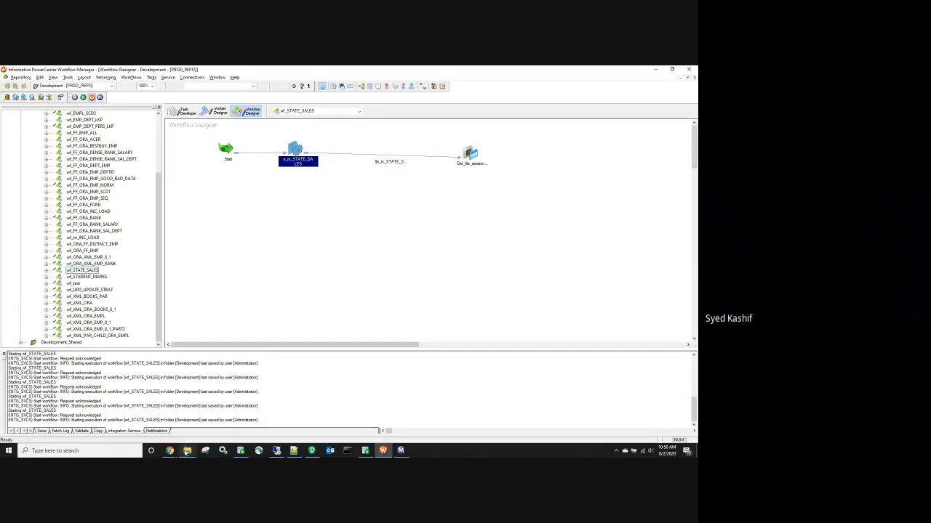
Step: Switch to File Explorer and check the contents of the CA file in the Tran_ctrl folder
click(187, 451)
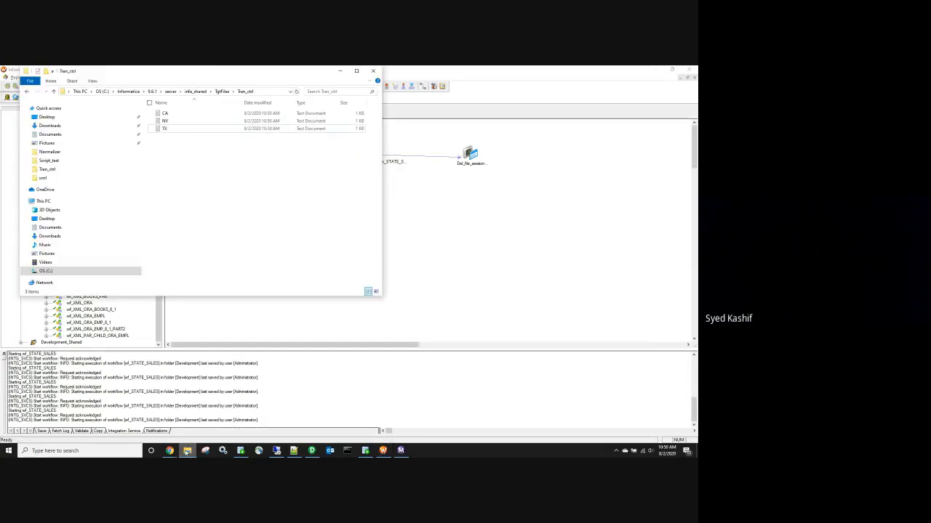
double_click(165, 113)
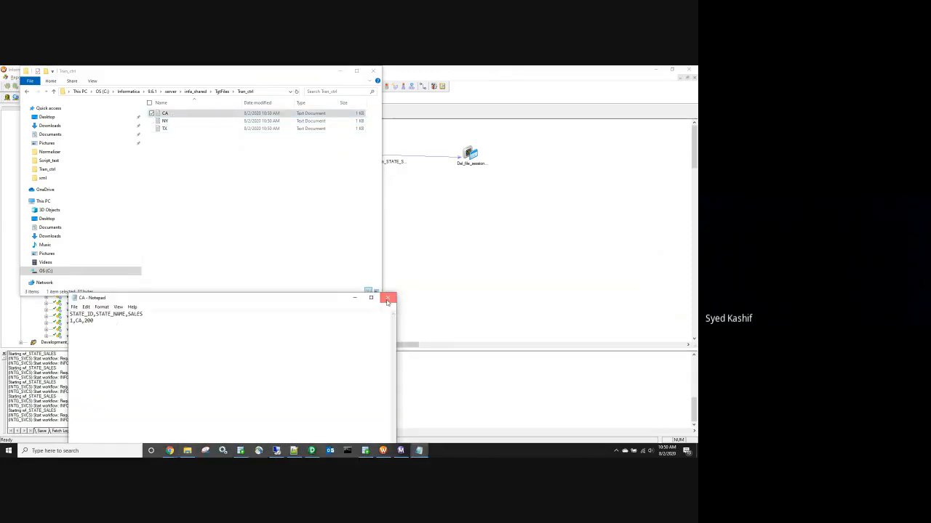
click(388, 299)
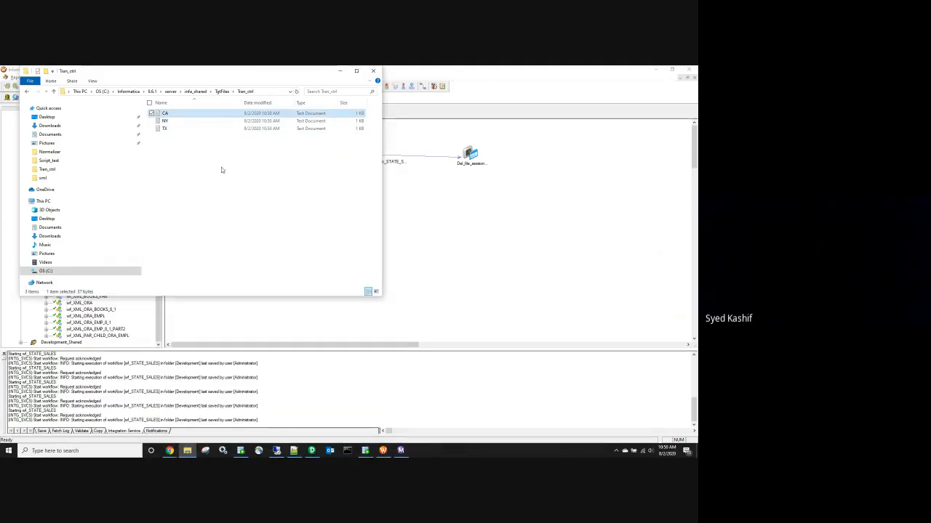
double_click(181, 114)
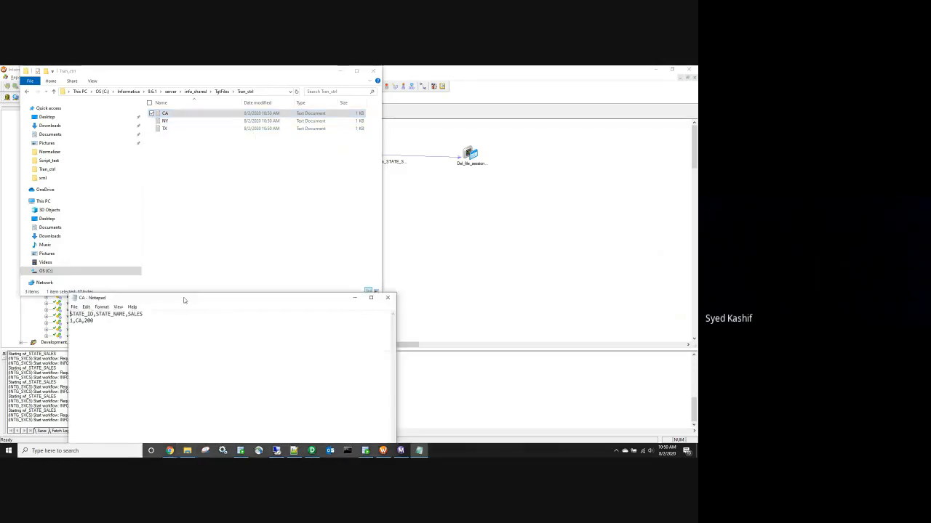
click(388, 298)
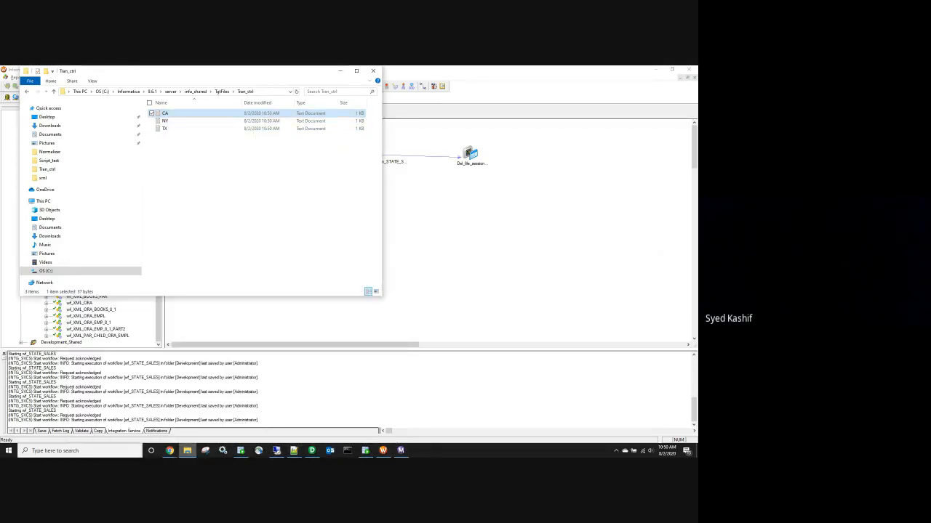
Step: Compare the two CA rows in SQL Developer's query results with the files in the Tran_ctrl folder
click(365, 451)
click(221, 386)
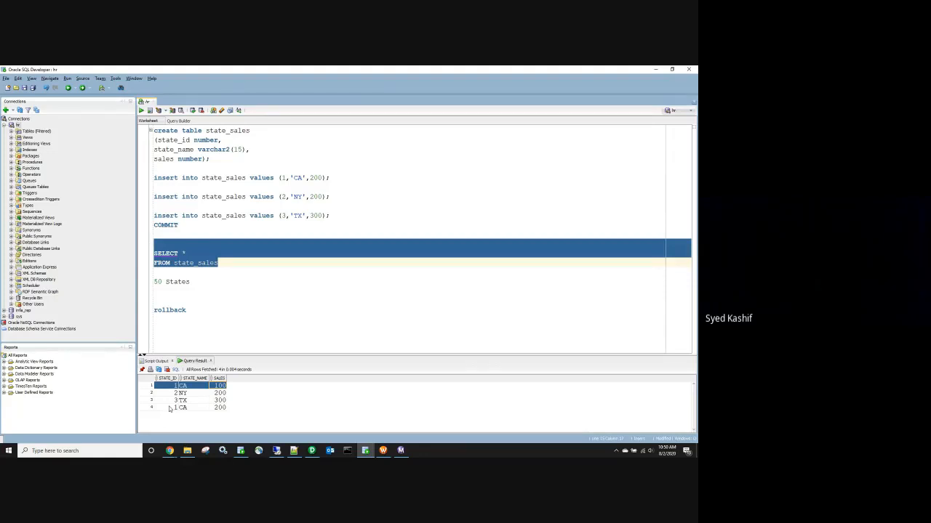
click(169, 408)
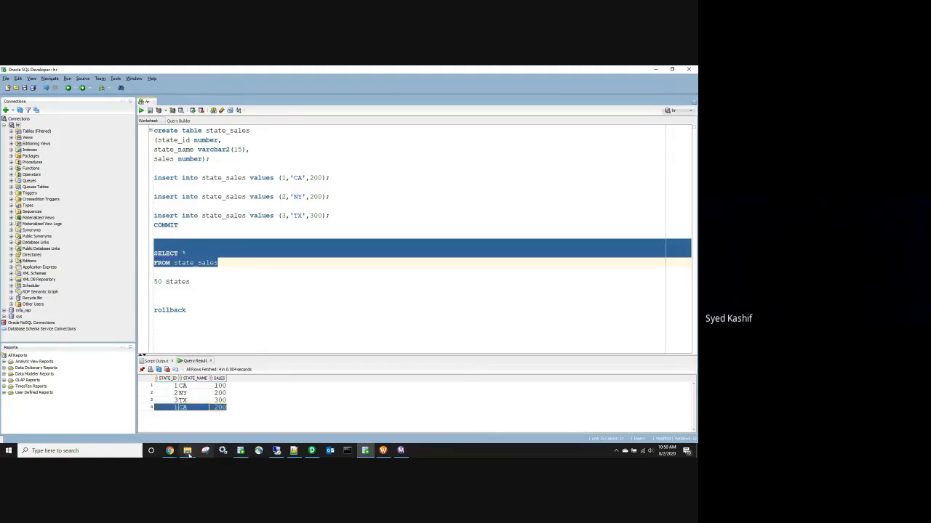
click(187, 450)
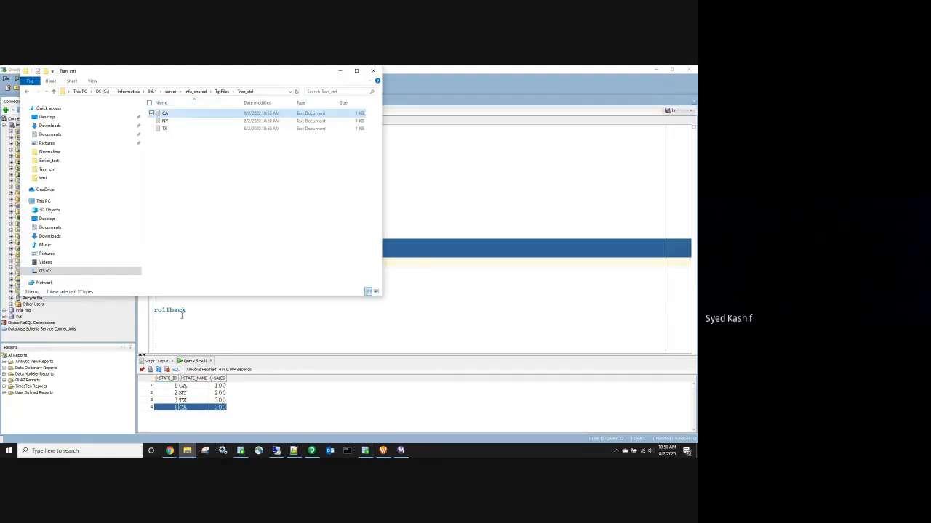
Step: Switch to PowerCenter Designer and review the port expressions of the EXPTRANS transformation
click(314, 452)
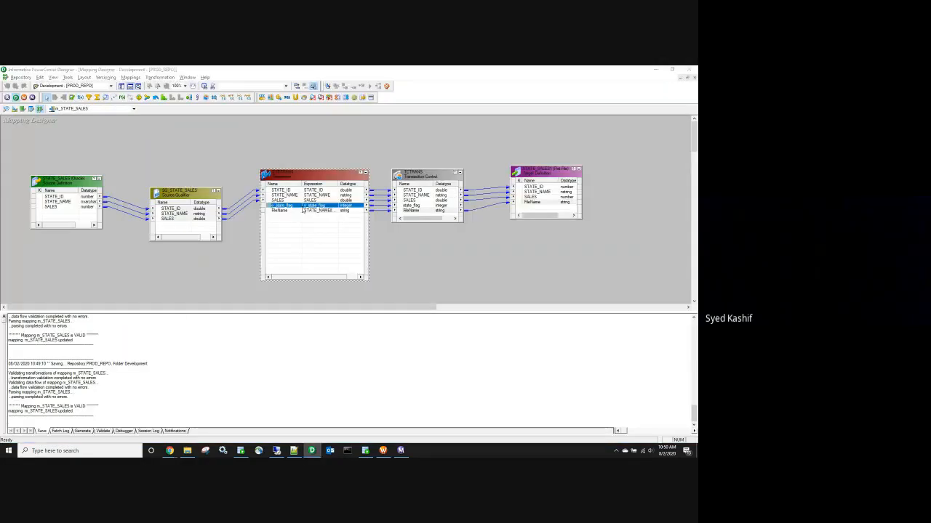
double_click(313, 174)
drag(497, 256, 357, 249)
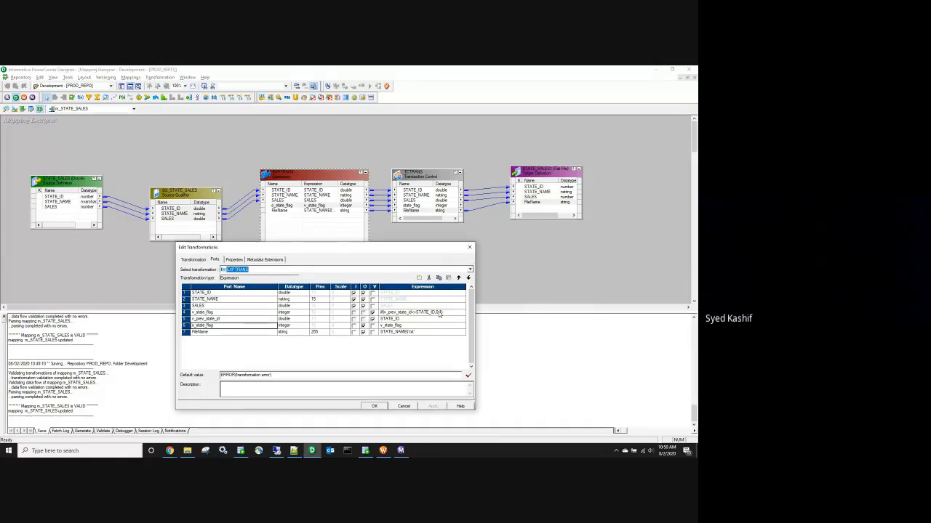
click(470, 248)
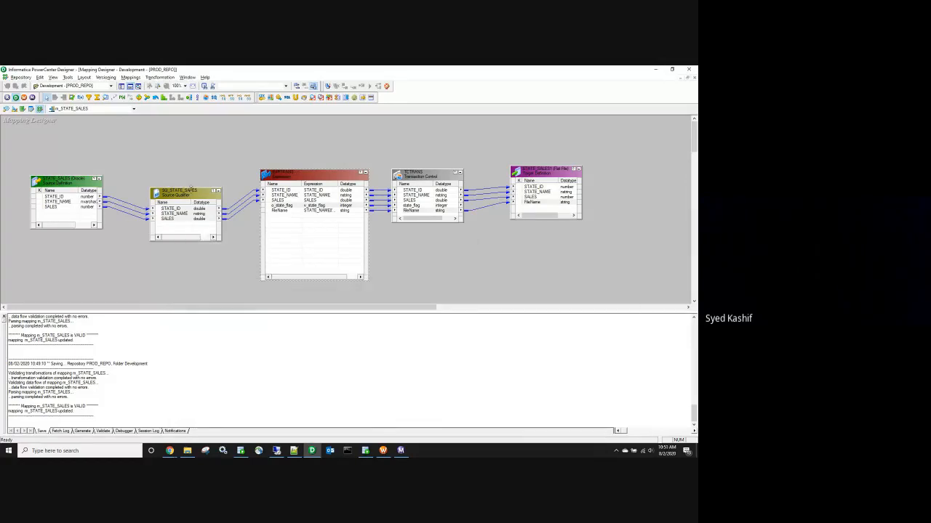
Step: Delete the links from the source qualifier to EXPTRANS and add a Sorter fed by STATE_ID, STATE_NAME and SALES
drag(190, 188, 167, 164)
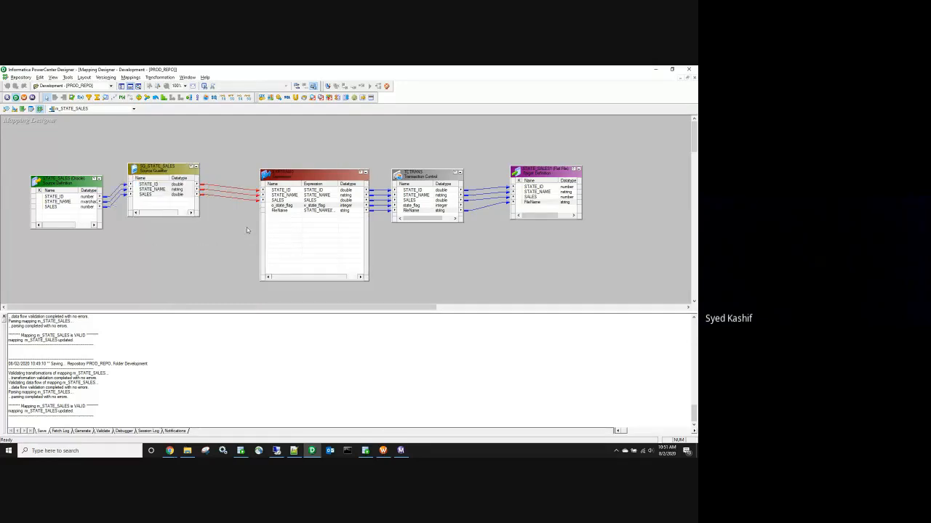
key(Delete)
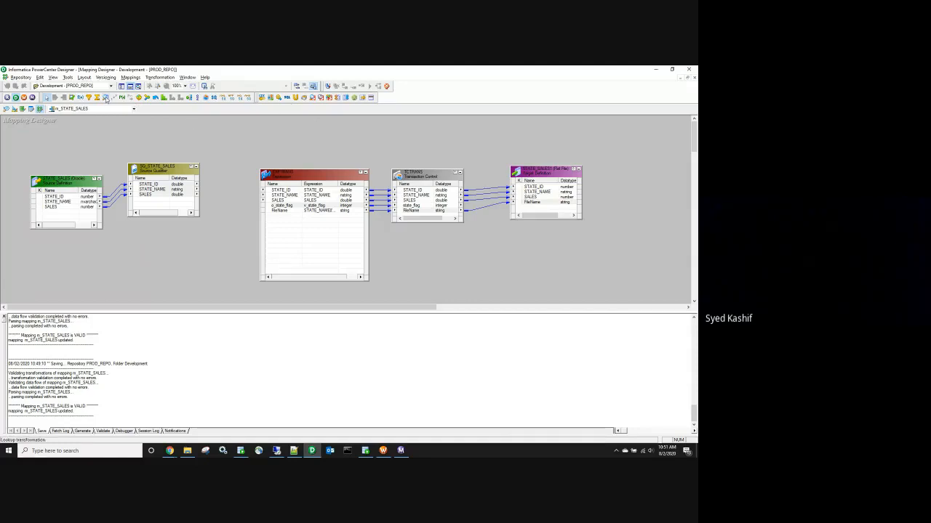
click(171, 101)
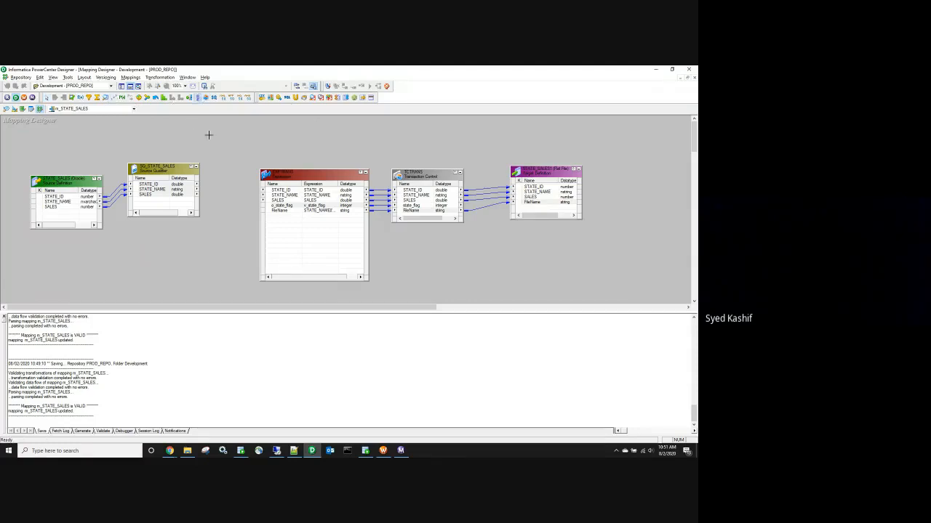
click(218, 169)
drag(148, 187, 232, 191)
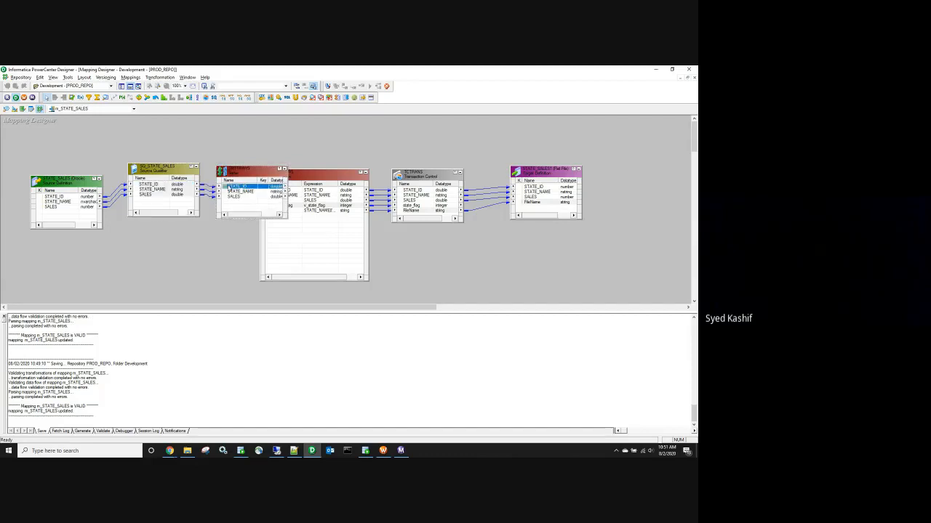
Step: Set STATE_ID as the Sorter's key port with ascending direction
double_click(232, 187)
click(413, 293)
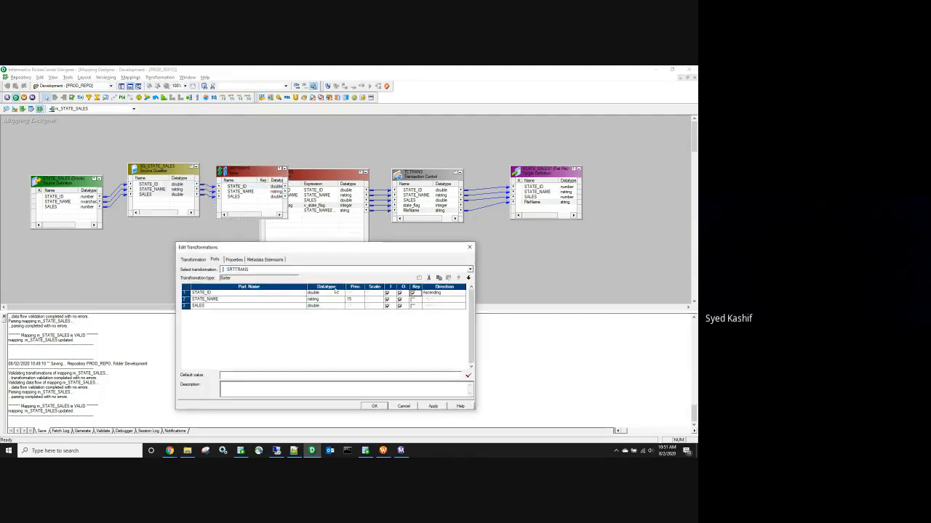
click(433, 406)
click(374, 406)
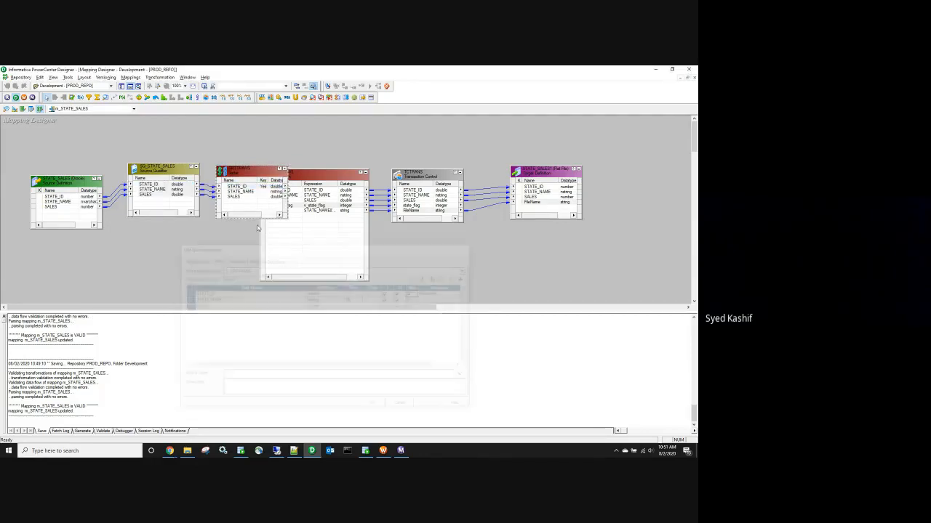
Step: Move the Sorter below the source qualifier and link its STATE_ID, STATE_NAME and SALES ports to EXPTRANS
drag(246, 173, 170, 227)
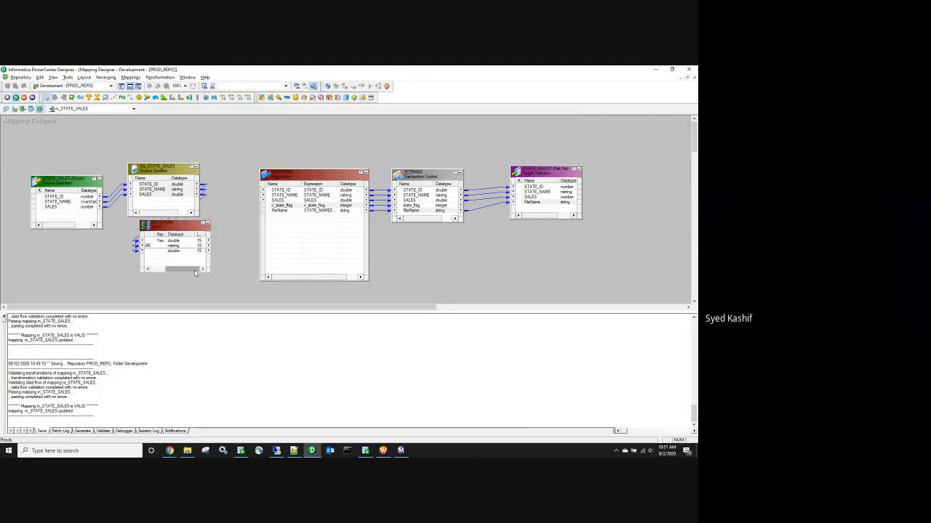
drag(183, 269, 280, 191)
click(170, 241)
shift+click(168, 251)
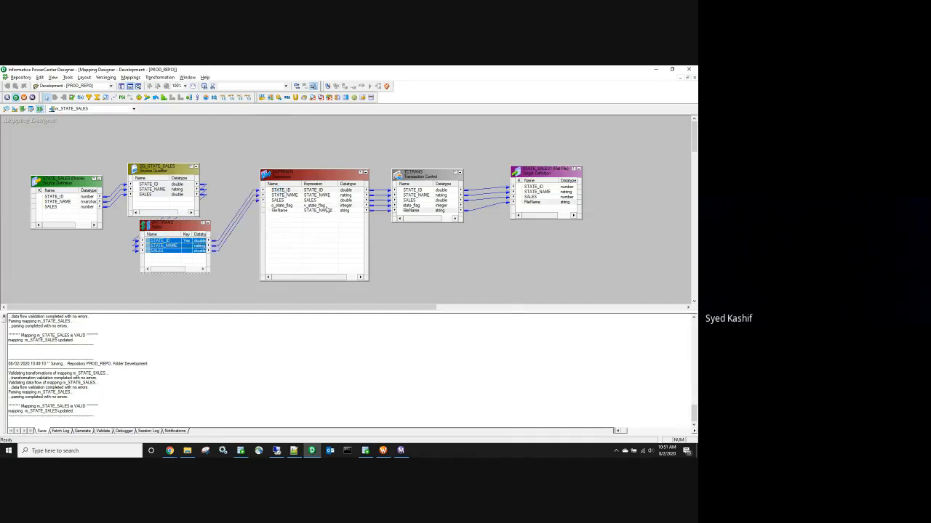
Step: Review the EXPTRANS ports and examine the commit and continue branches of the TCTRANS transaction control condition
double_click(328, 208)
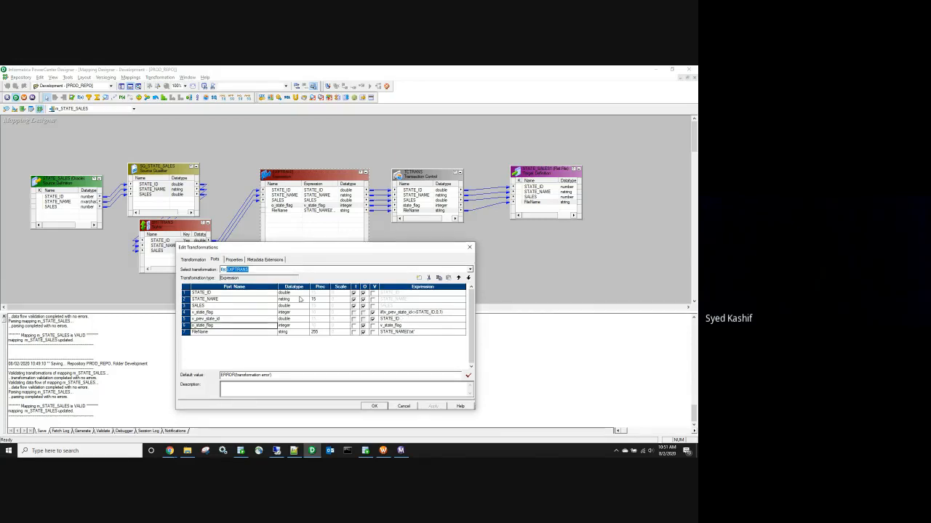
click(468, 247)
double_click(433, 173)
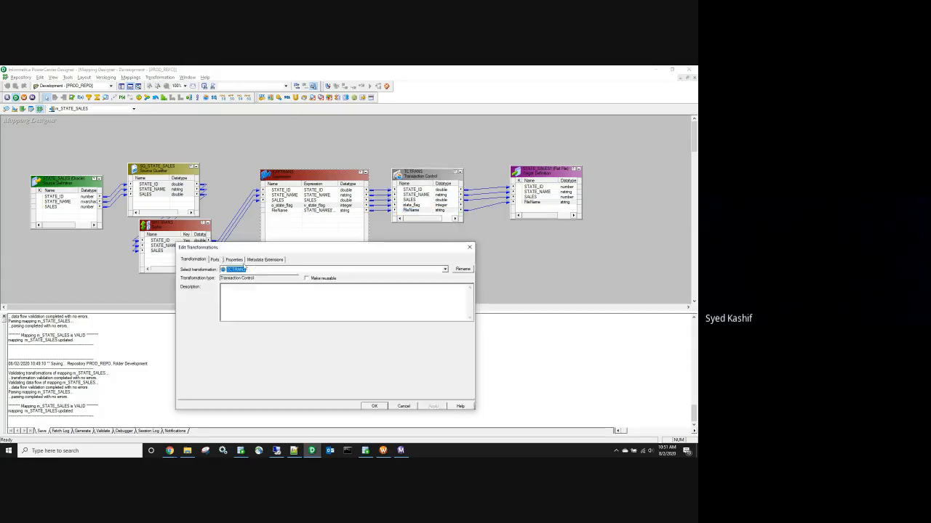
click(234, 260)
click(462, 291)
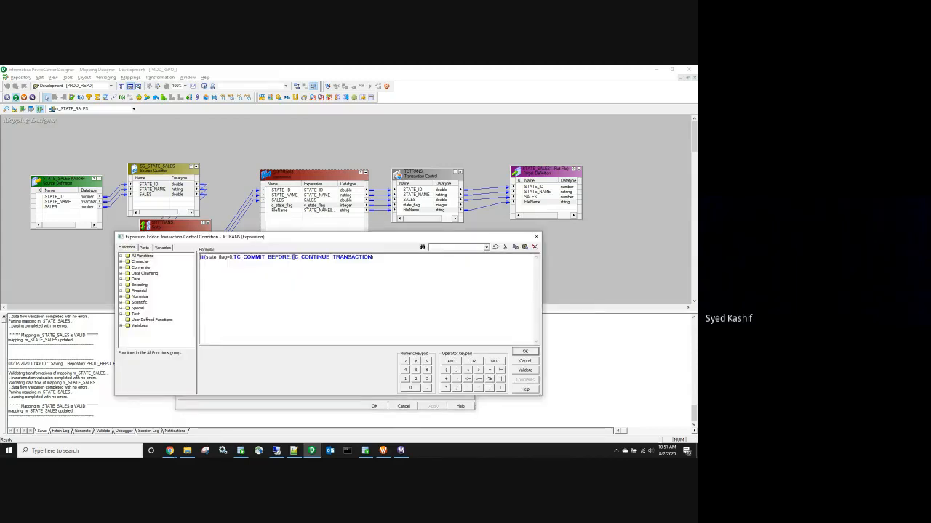
drag(293, 256, 231, 258)
drag(374, 258, 291, 257)
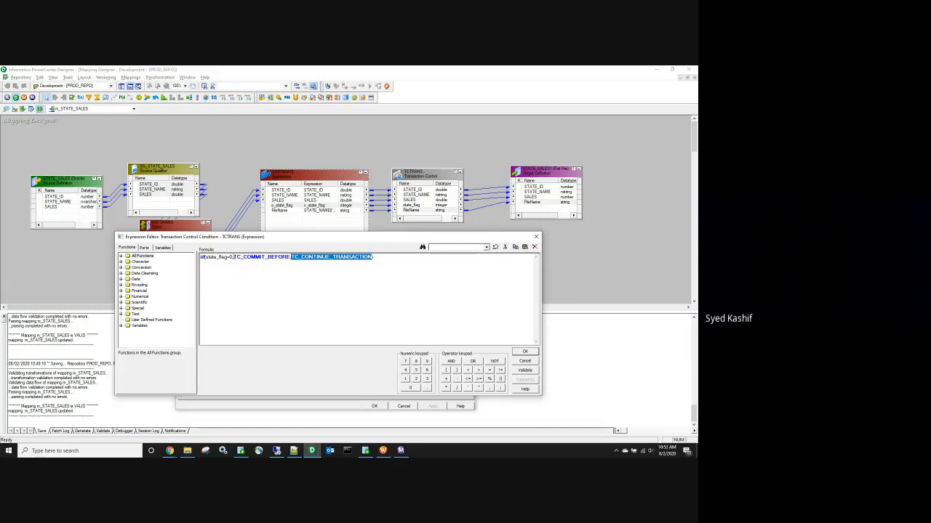
click(233, 257)
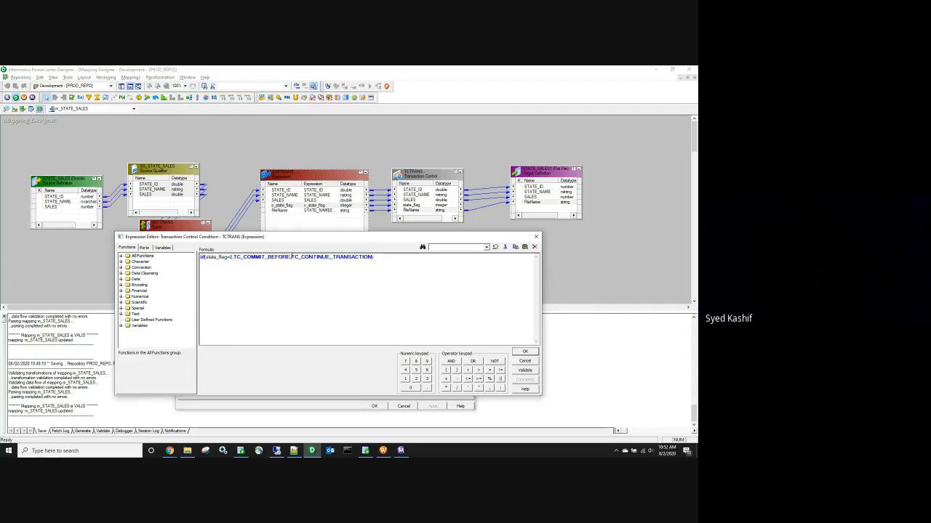
drag(292, 257, 373, 257)
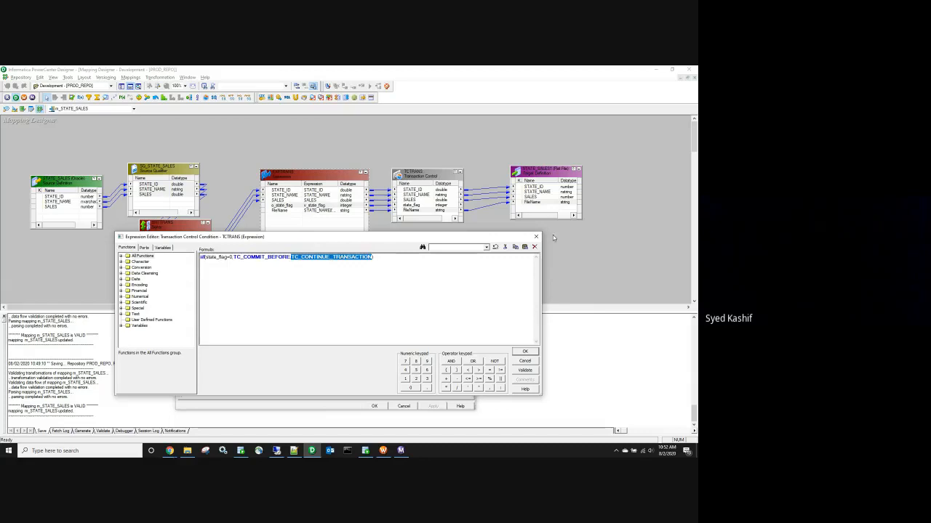
click(536, 236)
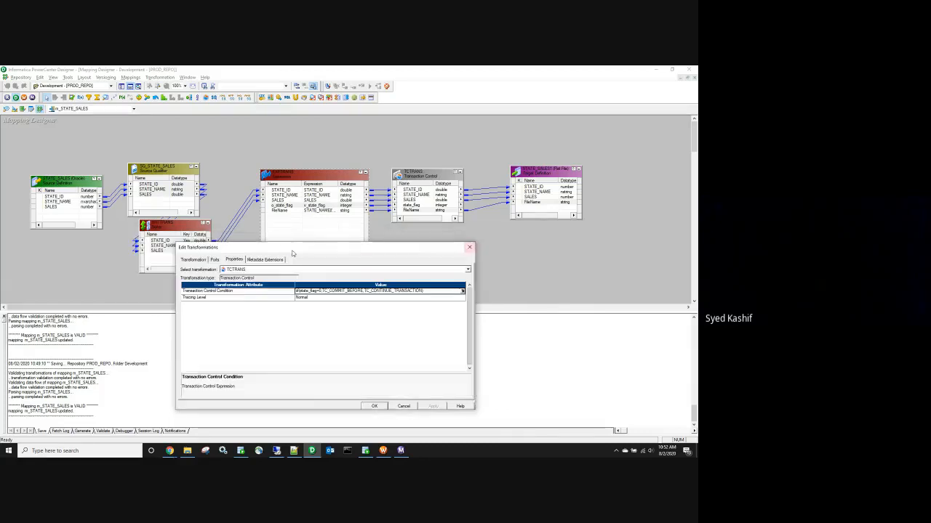
click(372, 407)
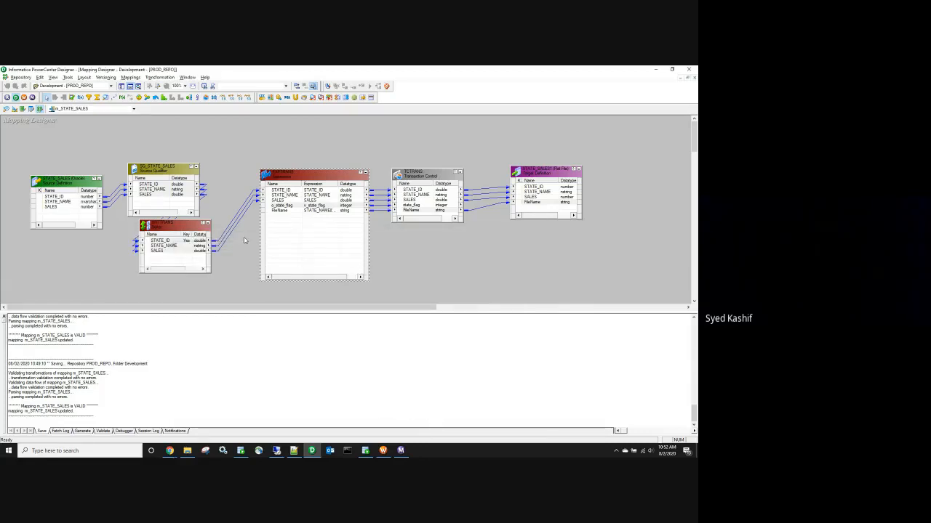
Step: Check the EXPTRANS port expressions against the state_sales rows in SQL Developer
double_click(325, 214)
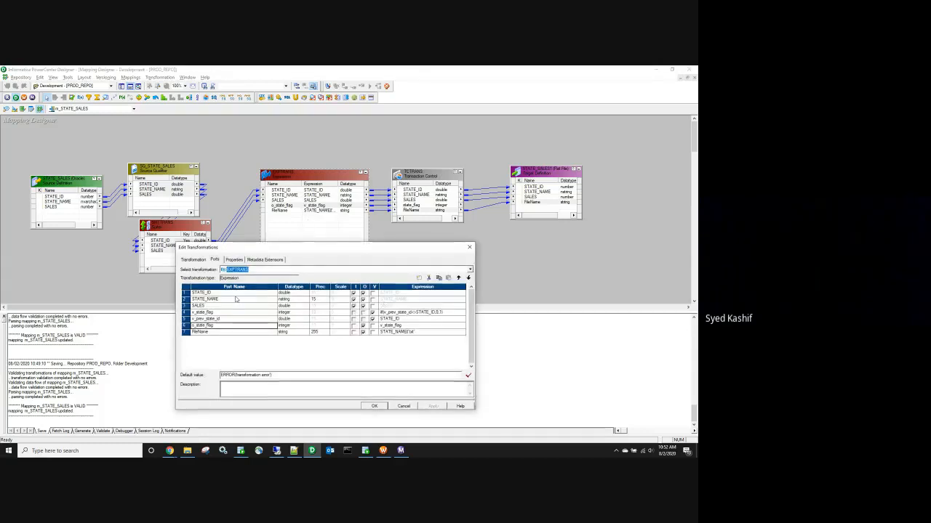
click(363, 452)
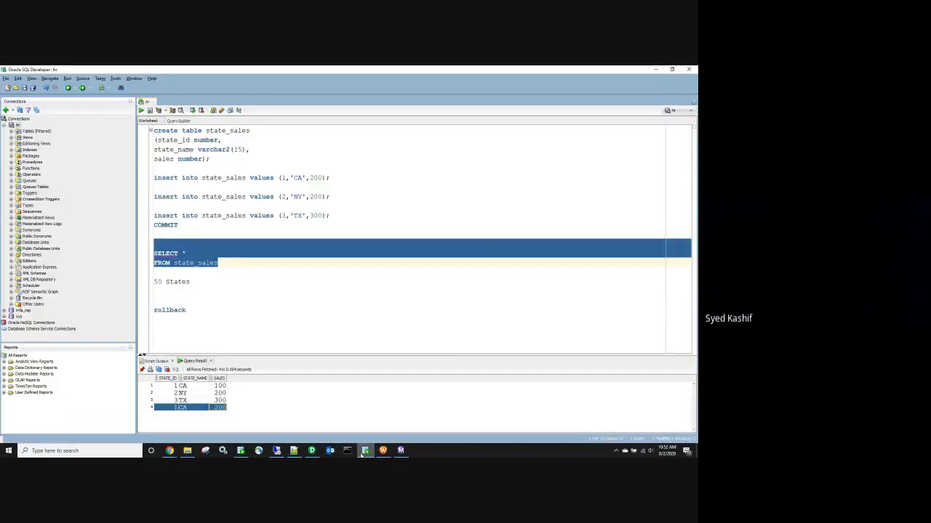
click(362, 454)
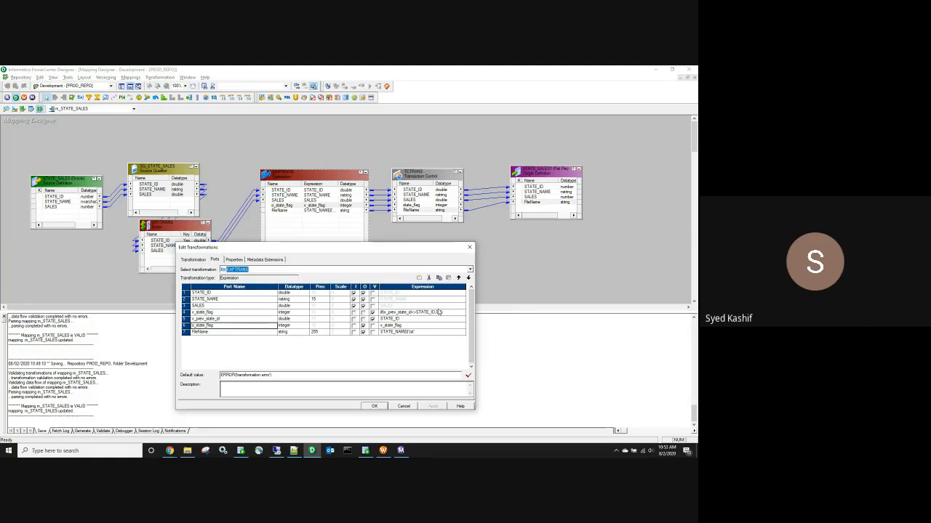
click(469, 247)
Step: Review the TCTRANS transaction control condition, focusing on its state_flag comparison and TC_COMMIT_BEFORE branch
click(434, 178)
double_click(434, 178)
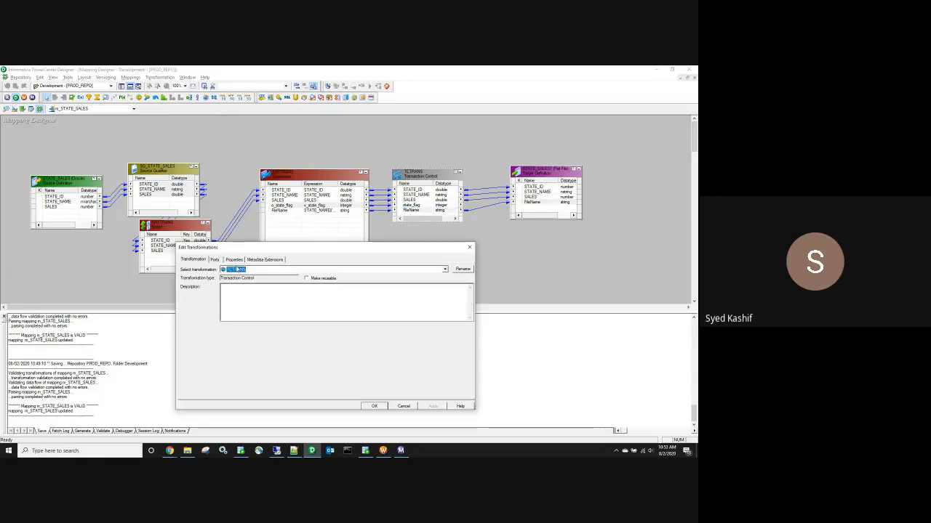
click(215, 259)
click(232, 260)
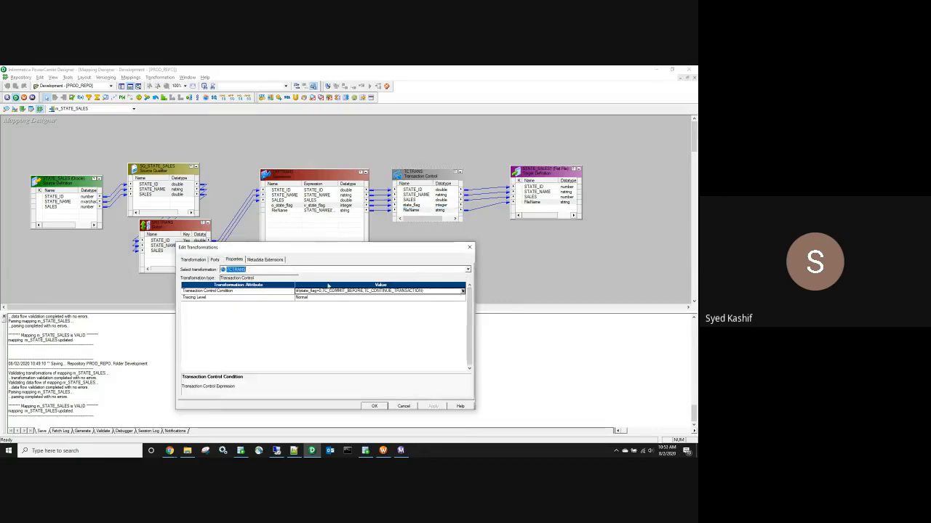
click(462, 291)
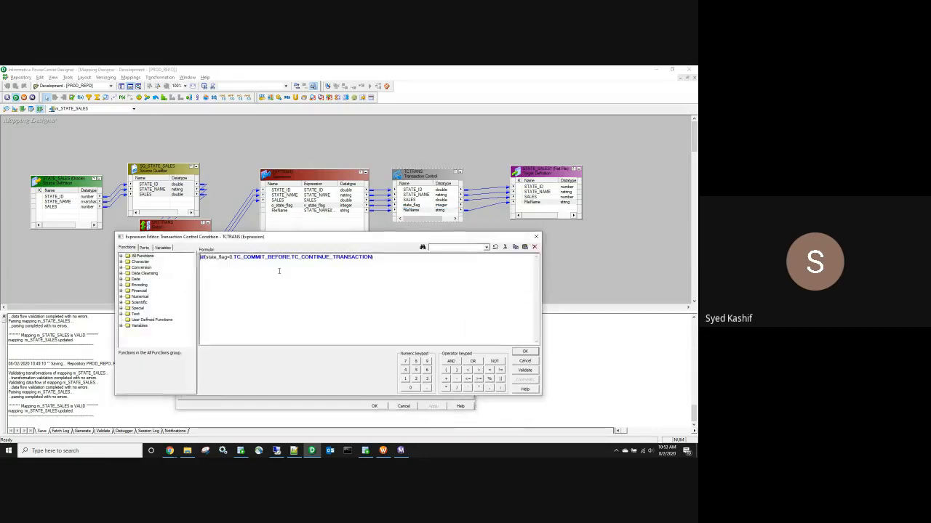
drag(291, 257, 227, 257)
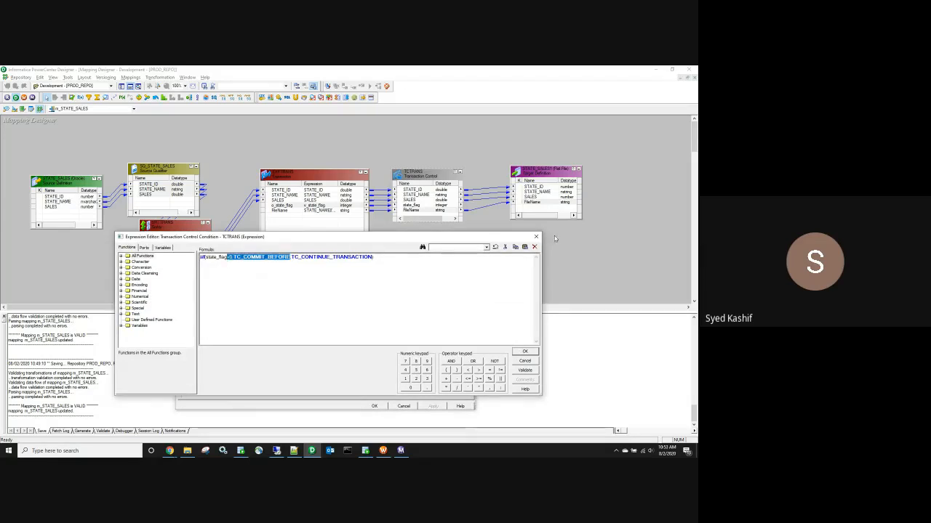
click(537, 236)
key(Return)
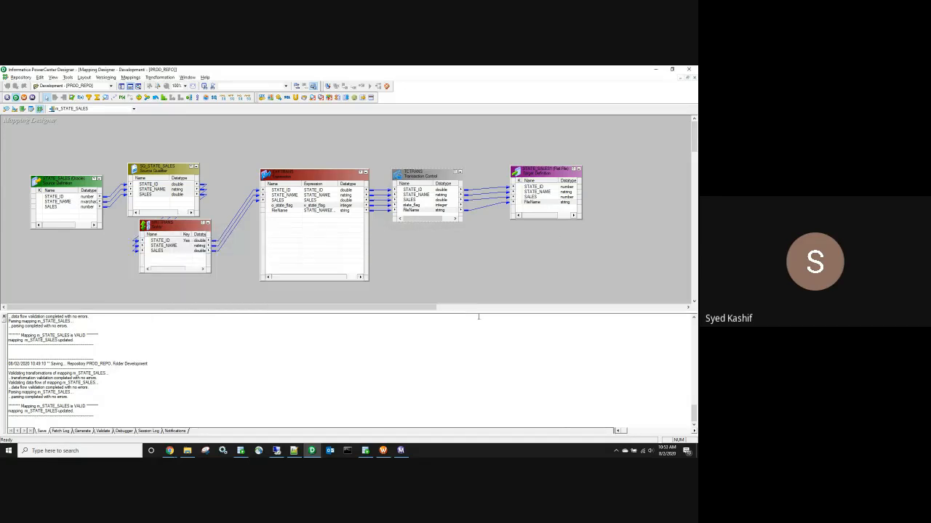
click(418, 287)
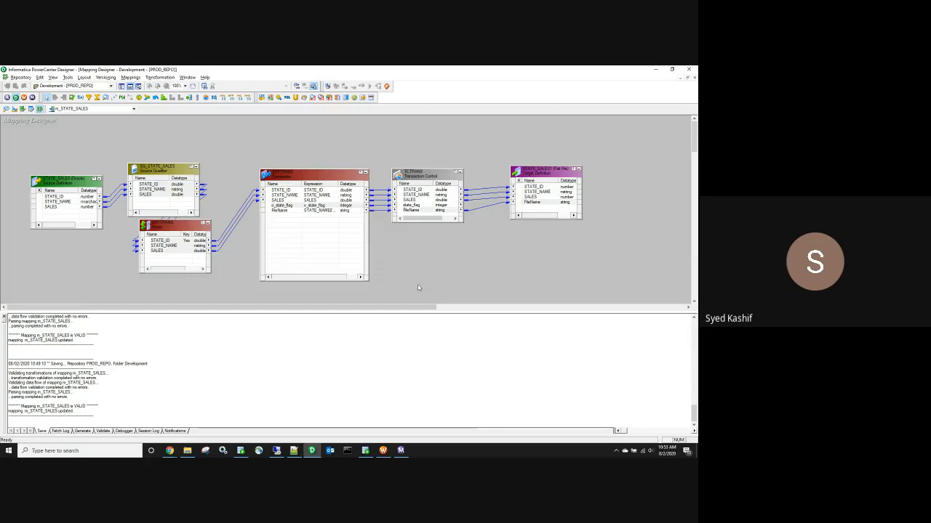
Step: Switch to Workflow Manager, try to refresh the mapping of session s_m_STATE_SALES and check which transformations the session lists
click(383, 450)
right_click(298, 153)
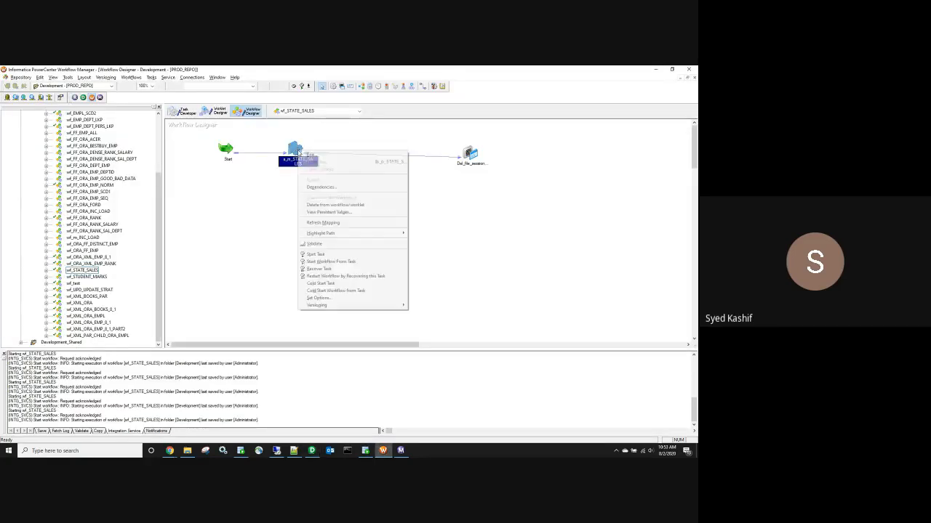
click(349, 222)
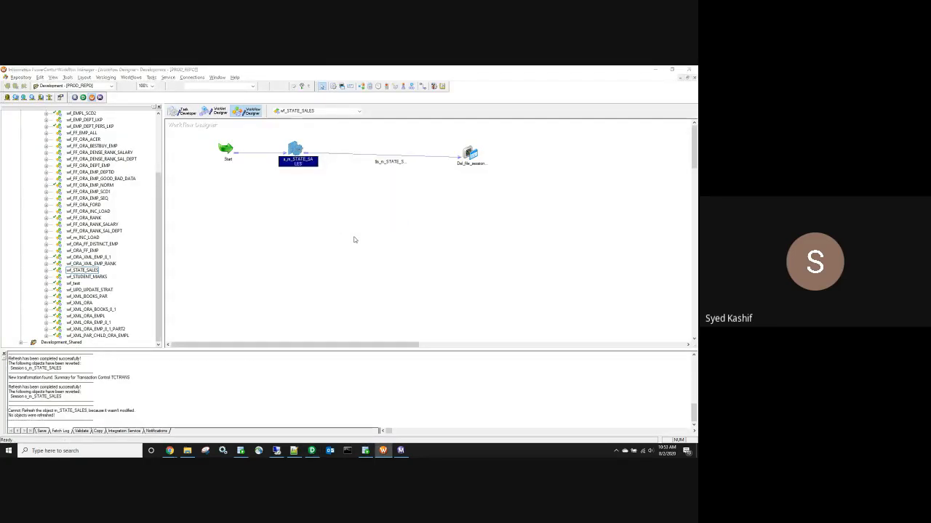
click(404, 278)
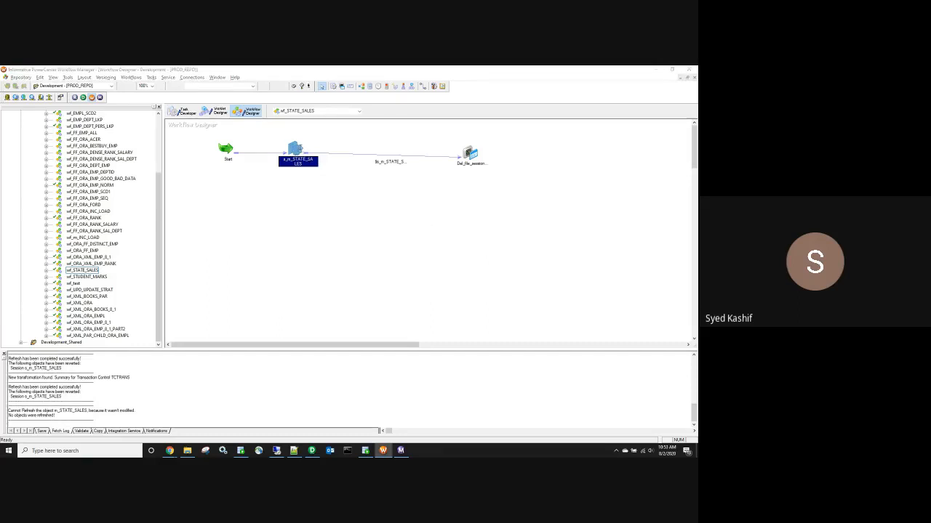
double_click(298, 159)
click(128, 119)
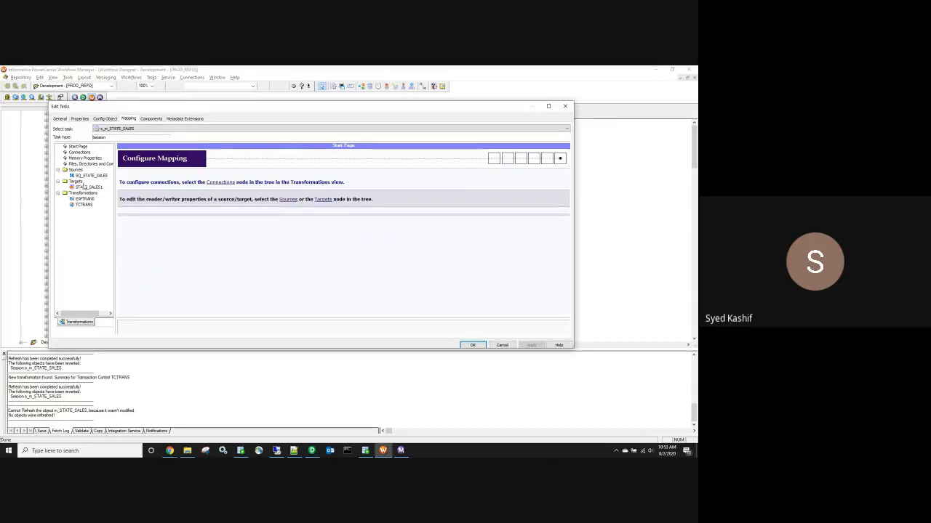
click(85, 199)
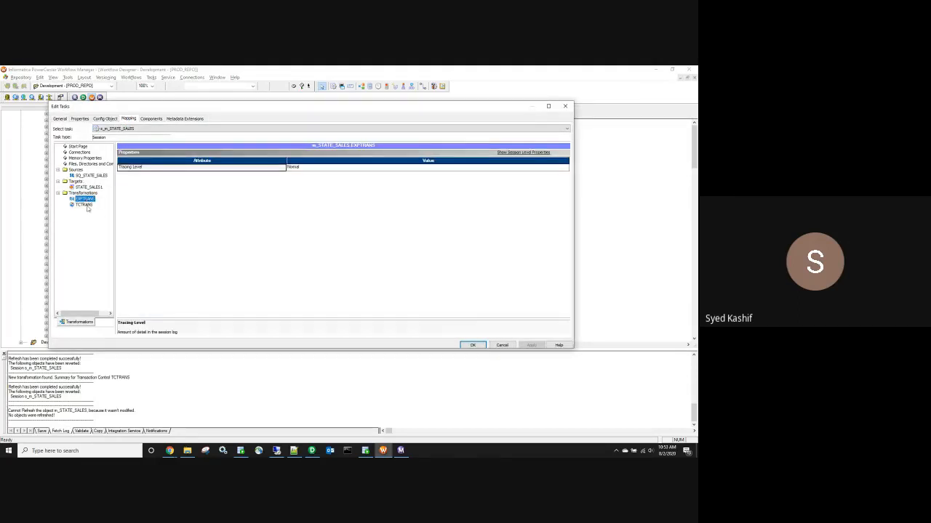
click(502, 346)
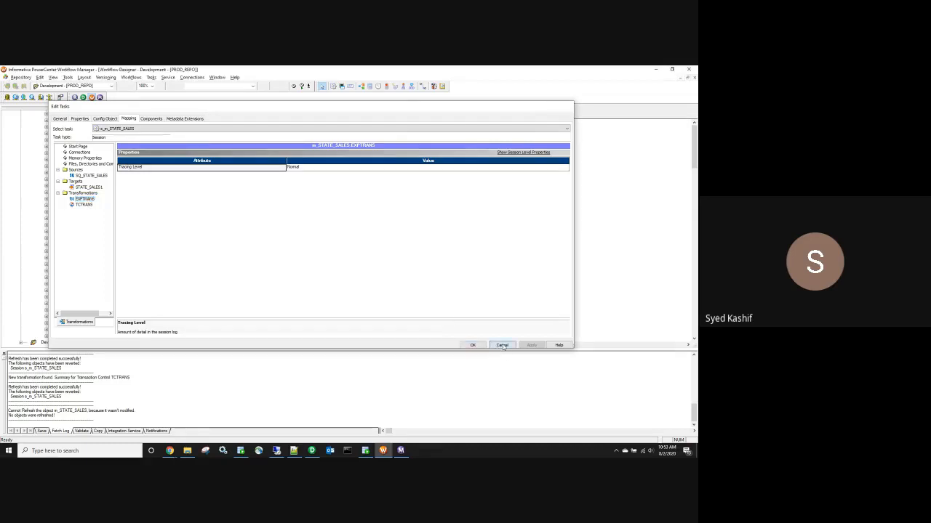
Step: Try the mapping refresh once more and validate the s_m_STATE_SALES session
right_click(295, 150)
click(316, 223)
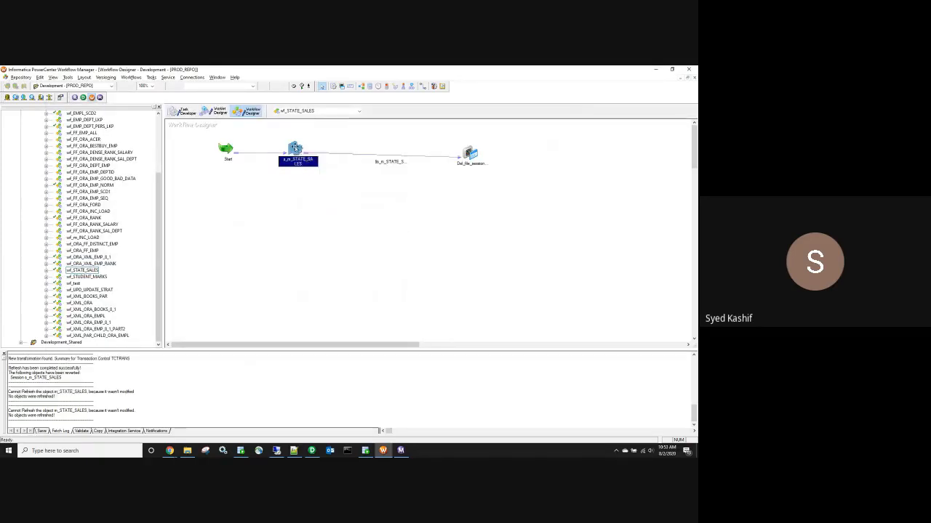
right_click(295, 149)
click(311, 241)
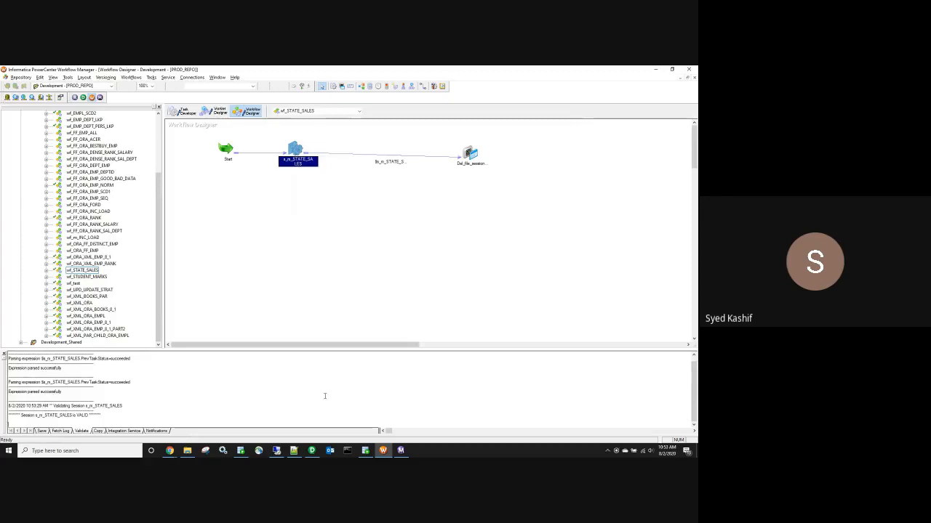
Step: Save the m_STATE_SALES mapping in Designer, refresh it in the s_m_STATE_SALES session in Workflow Manager and save the workflow
click(315, 451)
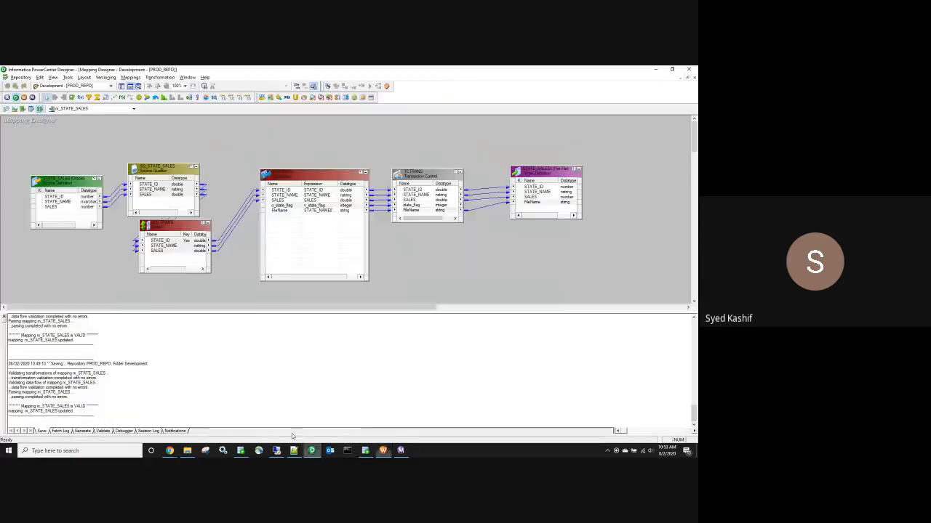
click(383, 451)
right_click(294, 150)
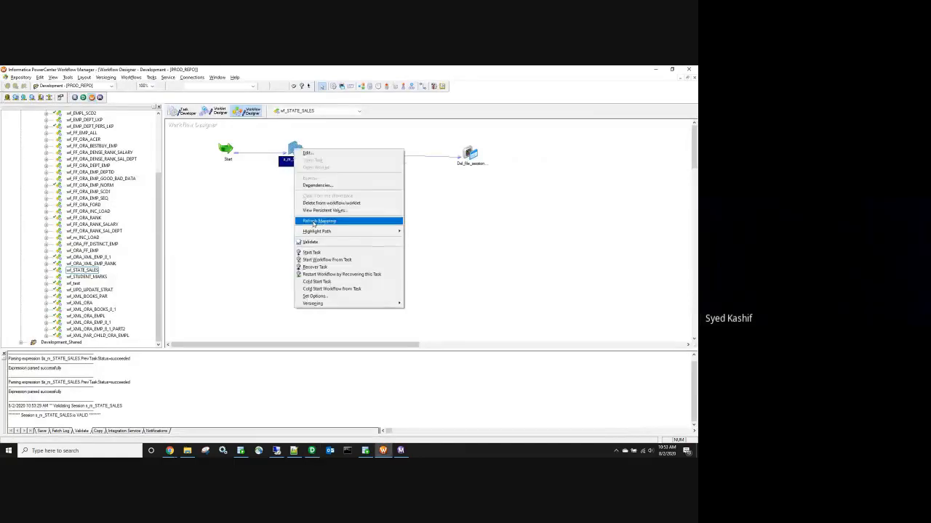
click(314, 221)
key(ctrl+s)
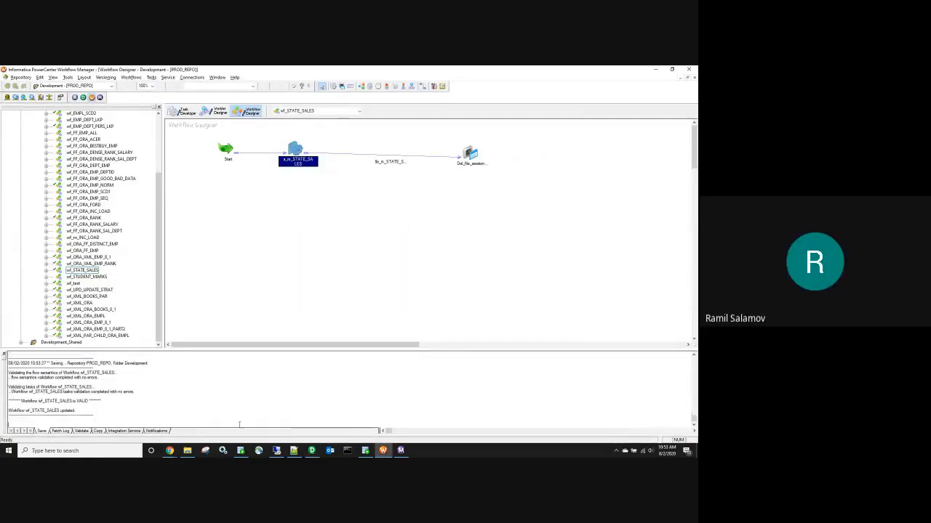
Step: Delete the old CA, NY and TX files from the Tran_ctrl target folder in File Explorer
click(187, 451)
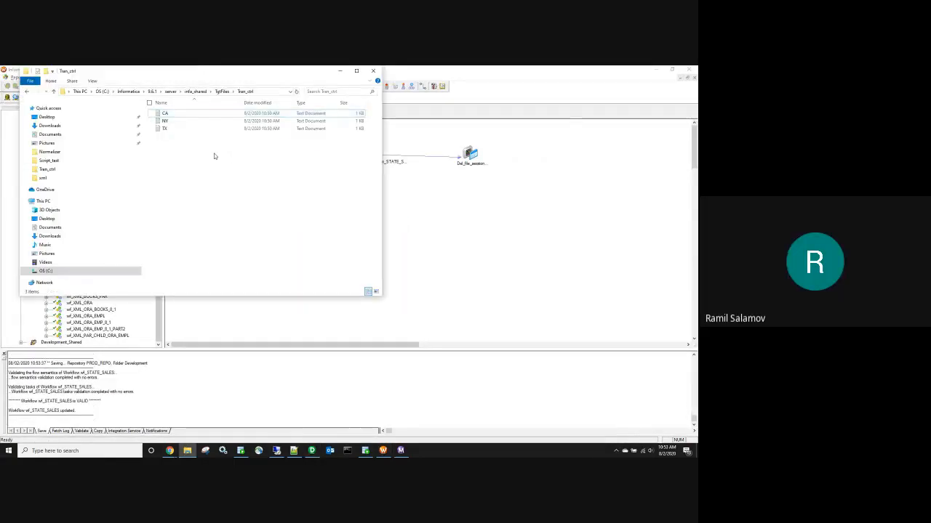
key(ctrl+a)
key(Delete)
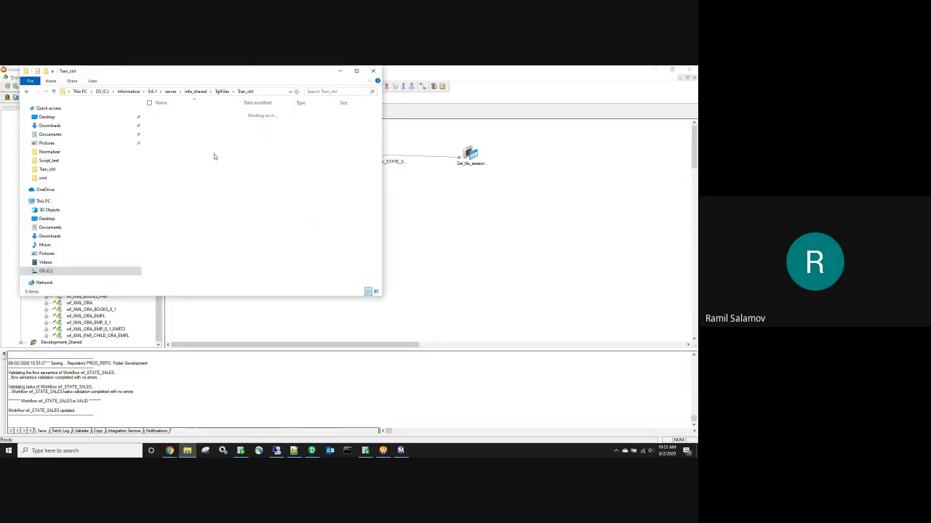
Step: Place the Workflow Manager window beside the Tran_ctrl folder and start the wf_STATE_SALES workflow
click(466, 213)
right_click(340, 212)
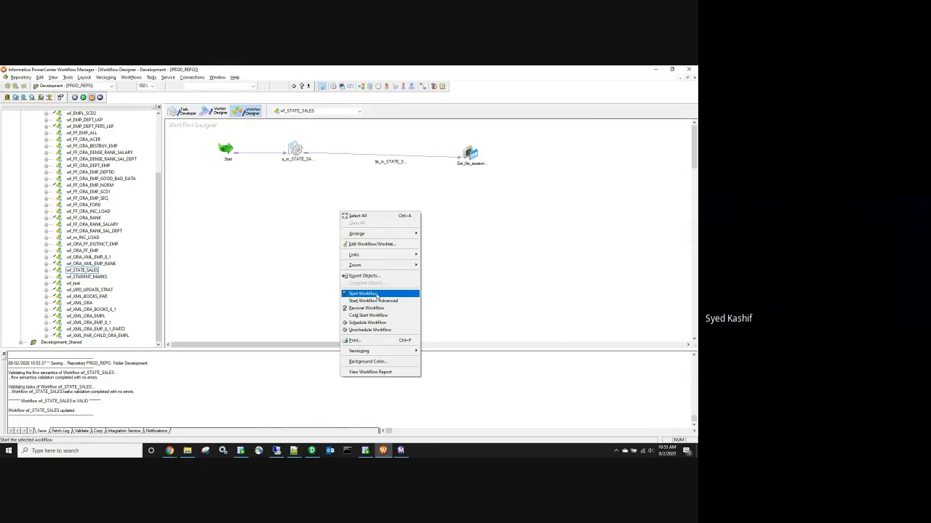
click(187, 450)
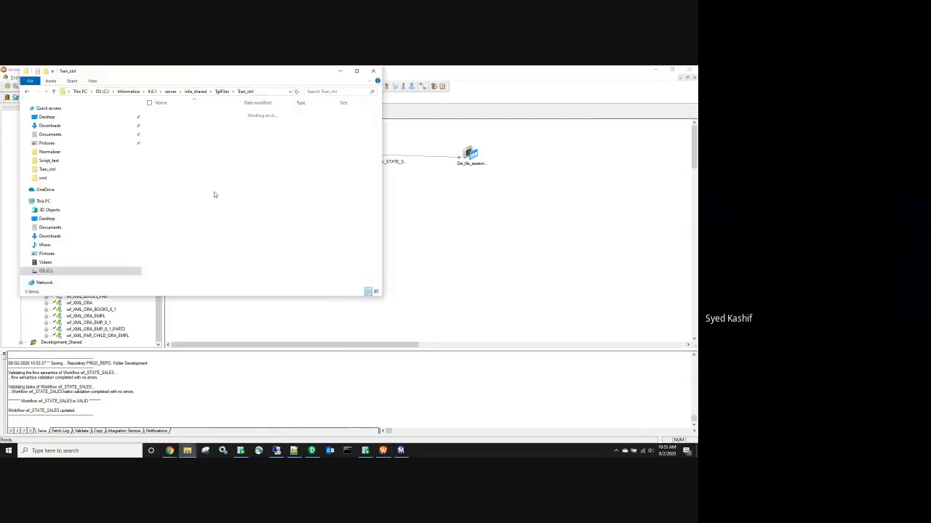
drag(440, 71, 651, 269)
right_click(653, 256)
click(654, 336)
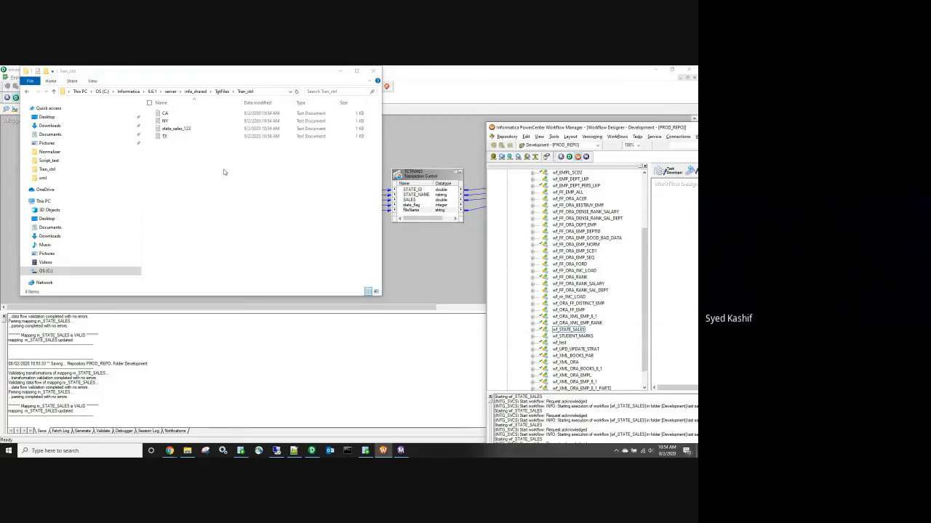
Step: Examine the generated files in Tran_ctrl, including state_sales_123, and check the rows in the CA and NY files
click(178, 131)
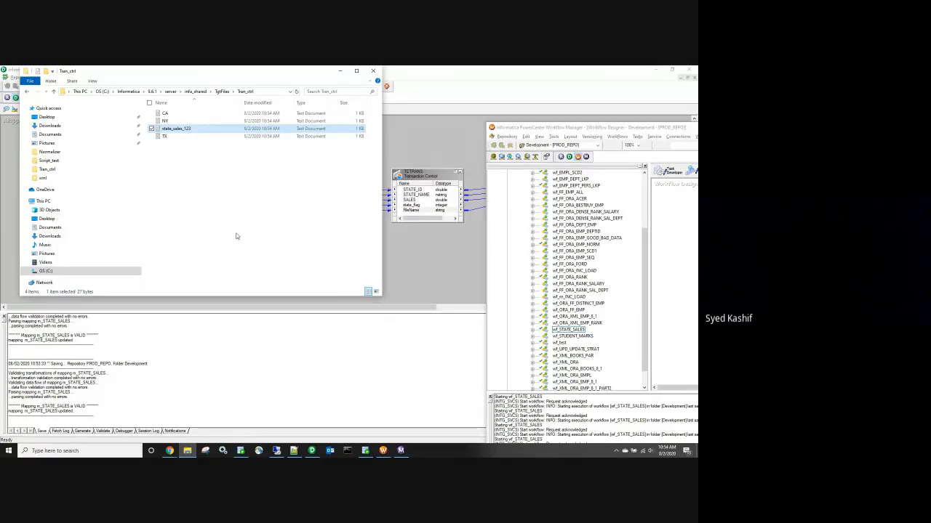
key(Delete)
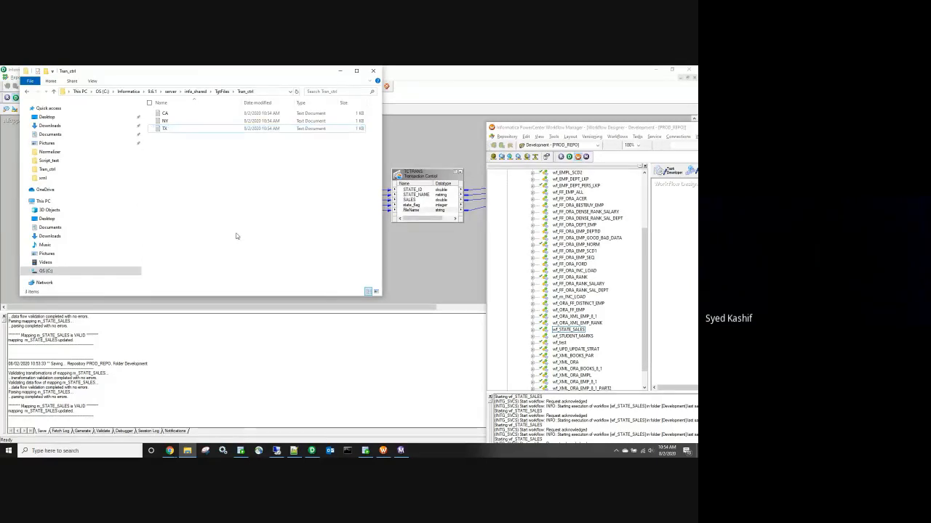
click(176, 114)
drag(94, 329, 71, 320)
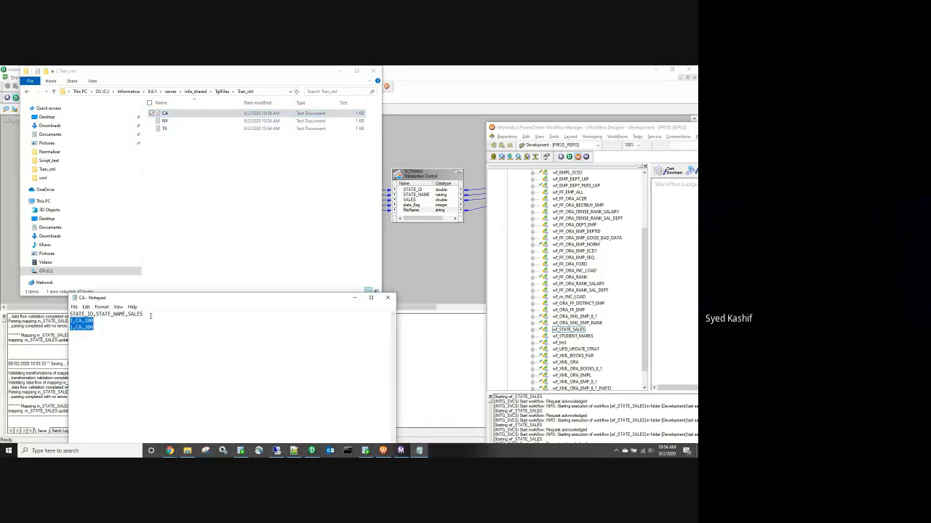
click(388, 298)
double_click(166, 121)
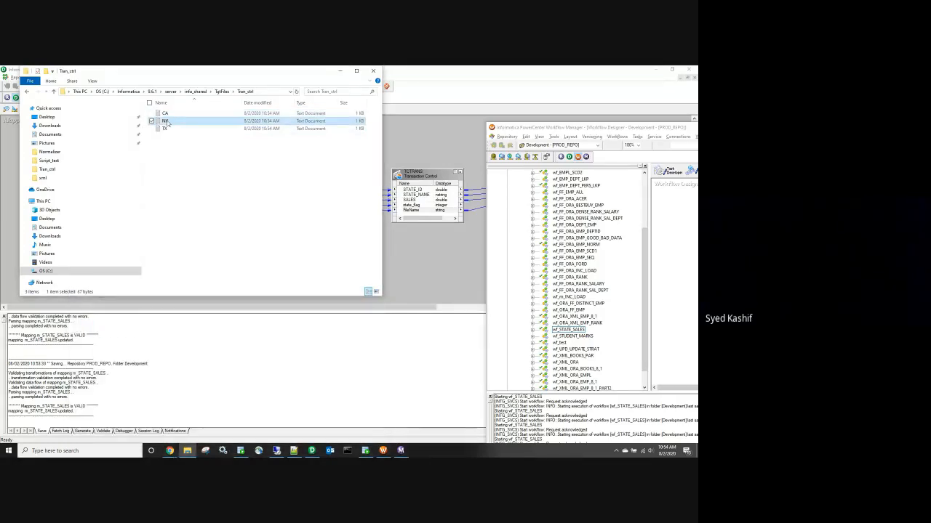
drag(94, 329, 70, 320)
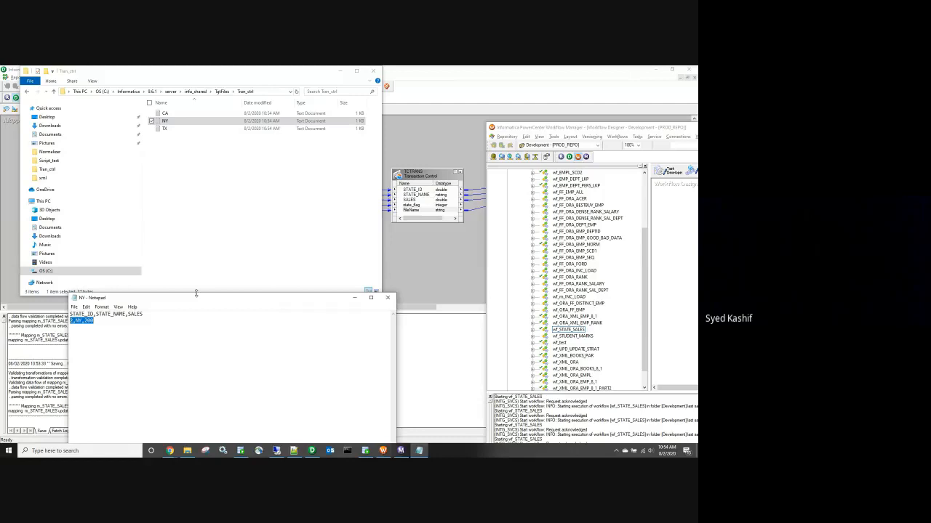
click(391, 298)
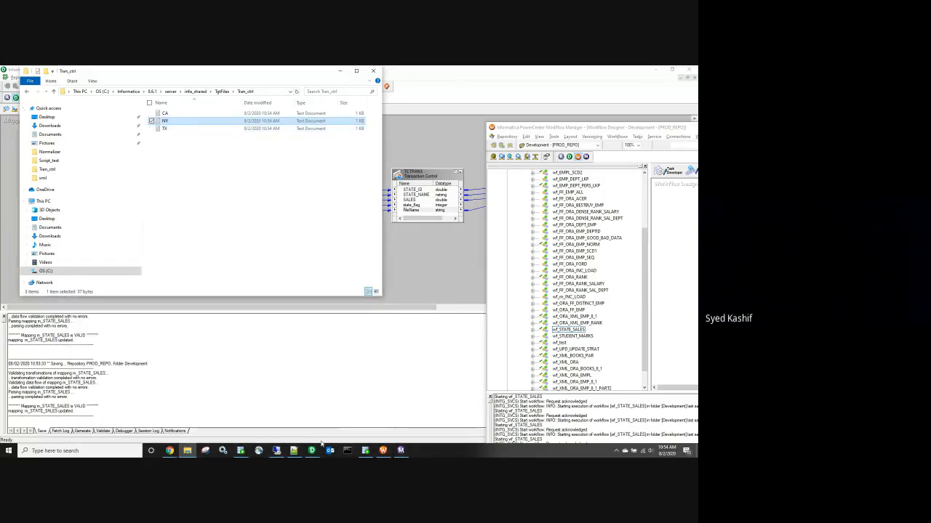
Step: In SQL Developer, change the third state_sales insert to values (4,'FL',400) and run it together with COMMIT
click(366, 451)
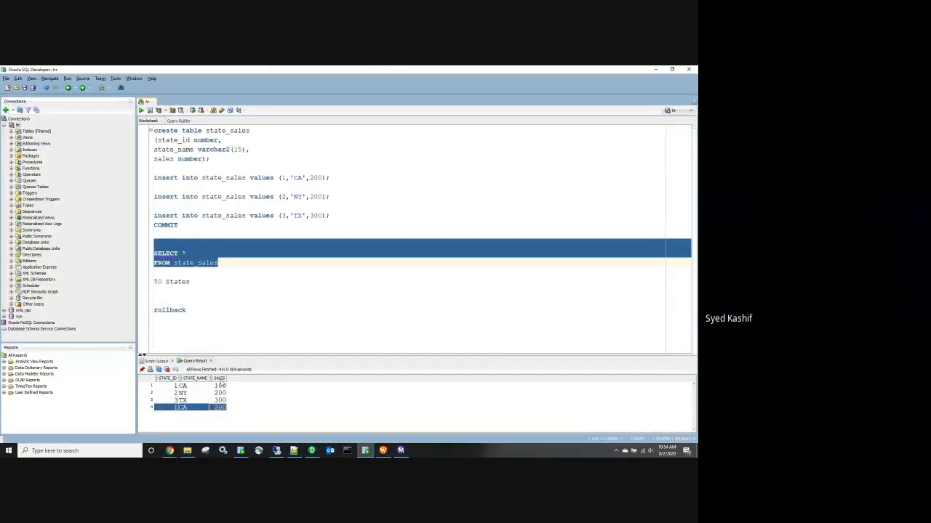
click(284, 216)
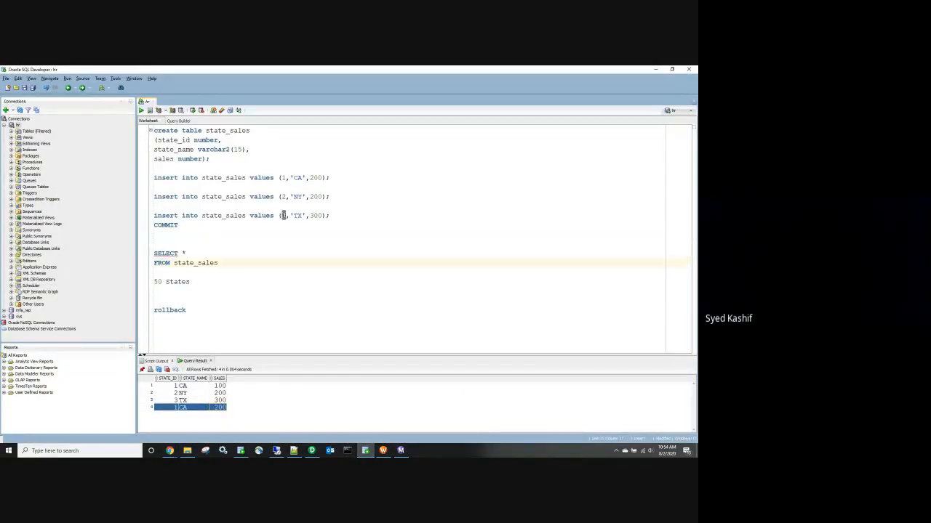
key(Delete)
text(4)
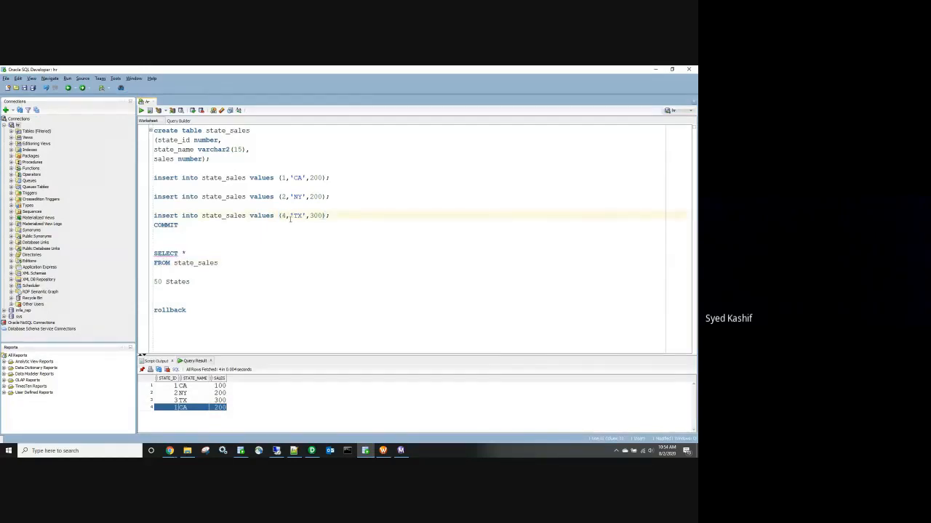
drag(302, 216, 294, 216)
text(FL)
drag(314, 216, 309, 216)
text(4)
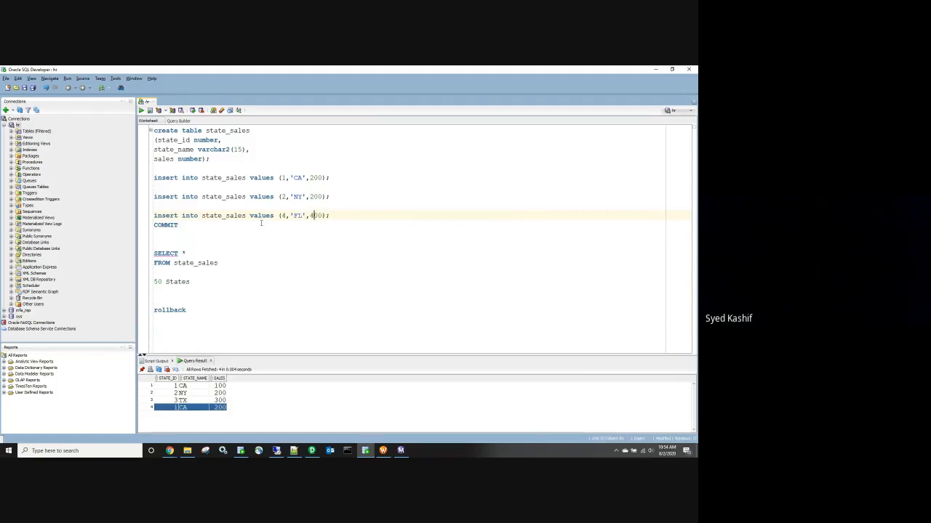
drag(179, 226, 153, 216)
click(142, 111)
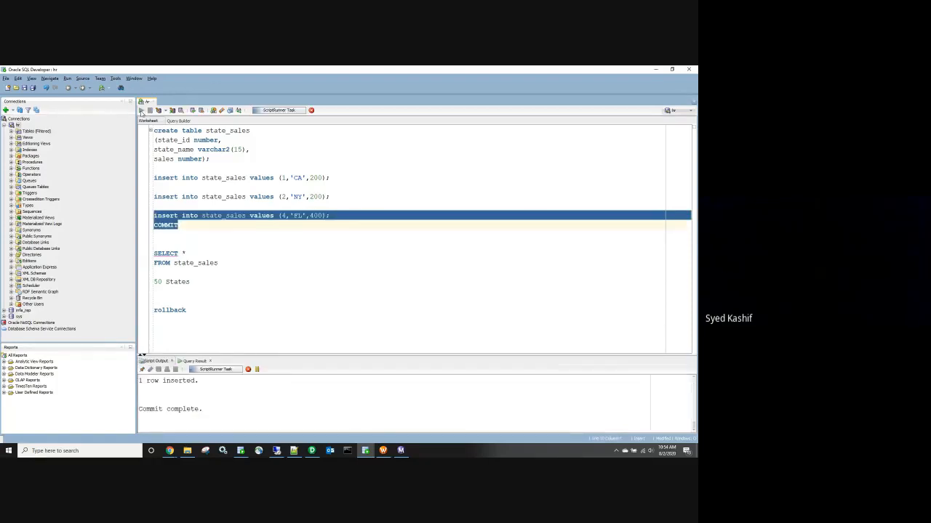
Step: In Workflow Monitor, restart the wf_STATE_SALES workflow
click(401, 452)
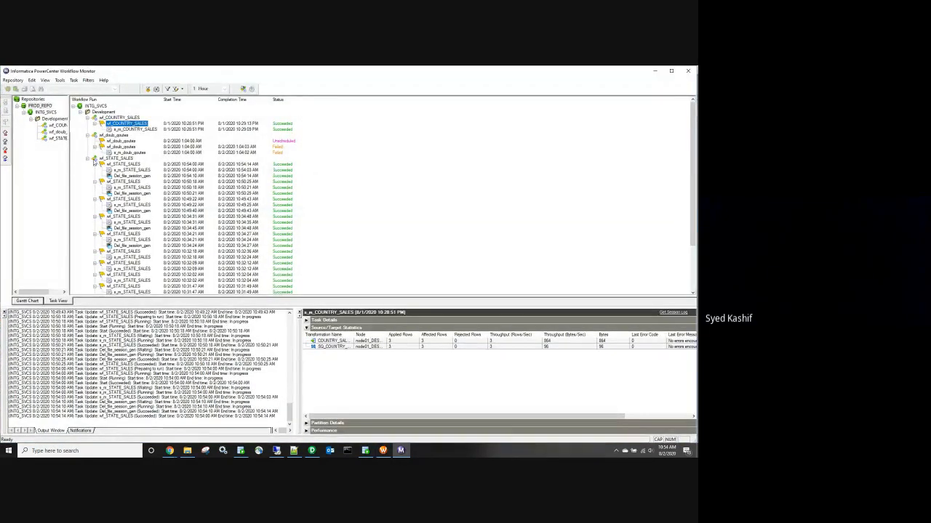
click(61, 141)
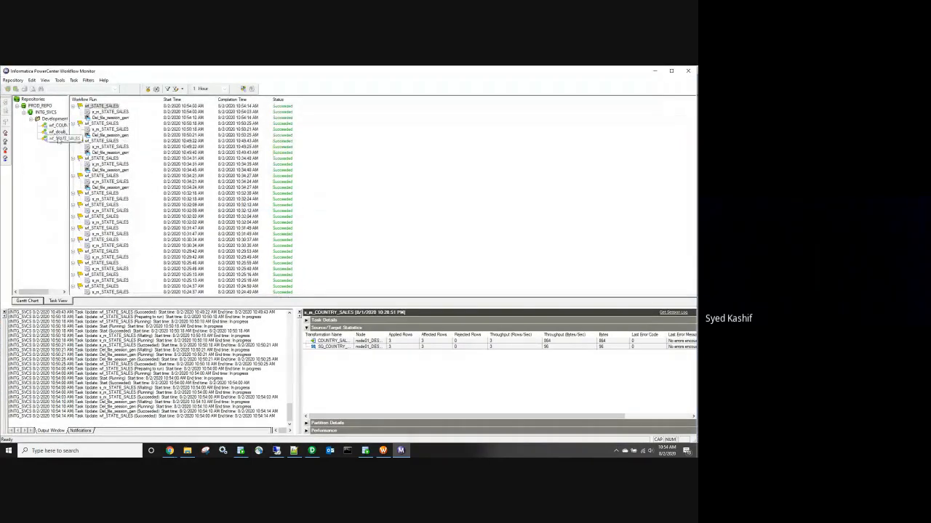
right_click(61, 138)
click(82, 162)
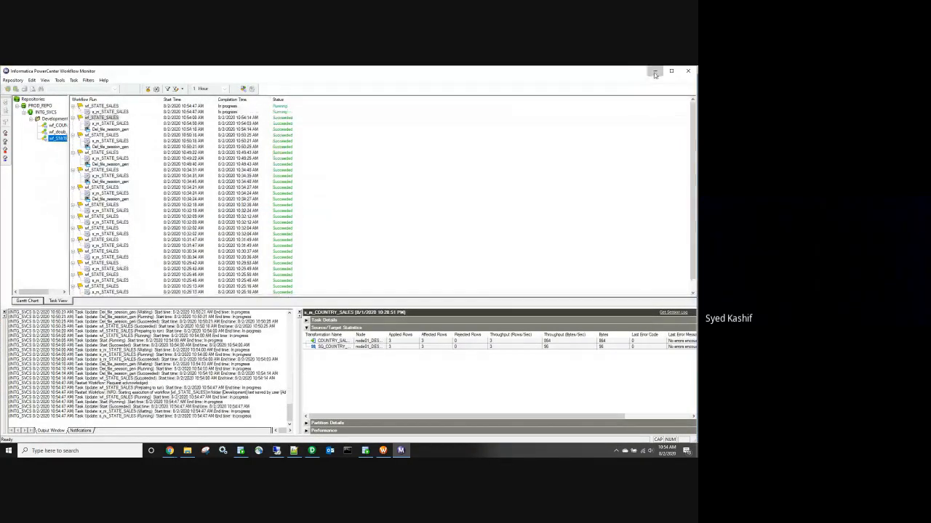
Step: In File Explorer, open the FL file in the Tran_ctrl folder, check its row and close it
click(324, 451)
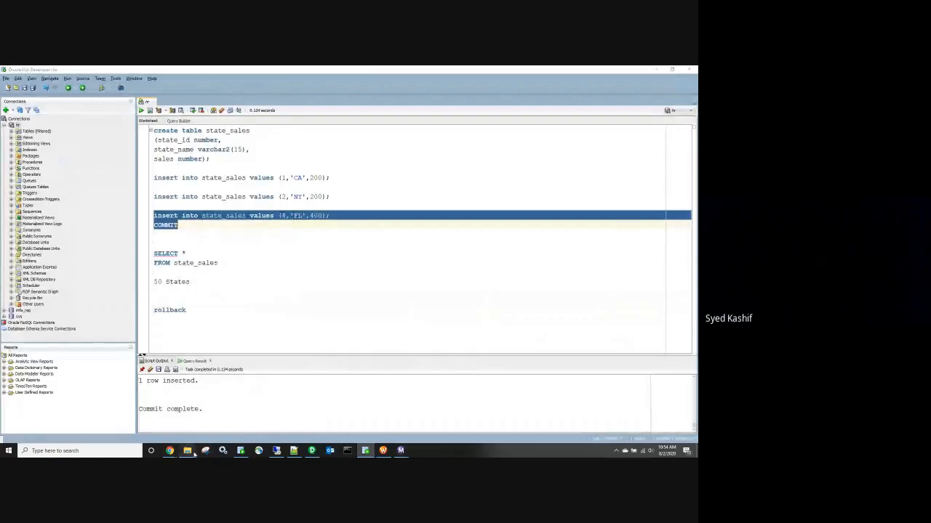
click(186, 450)
click(168, 120)
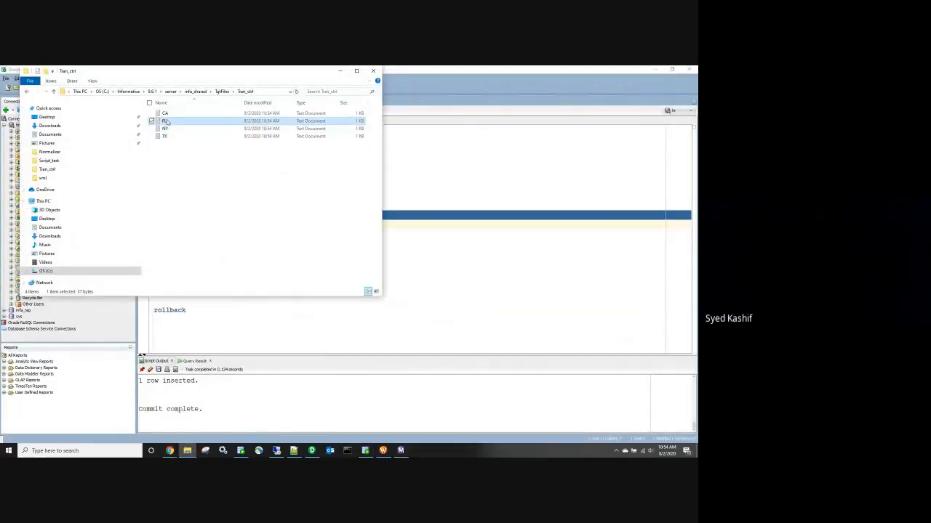
double_click(168, 121)
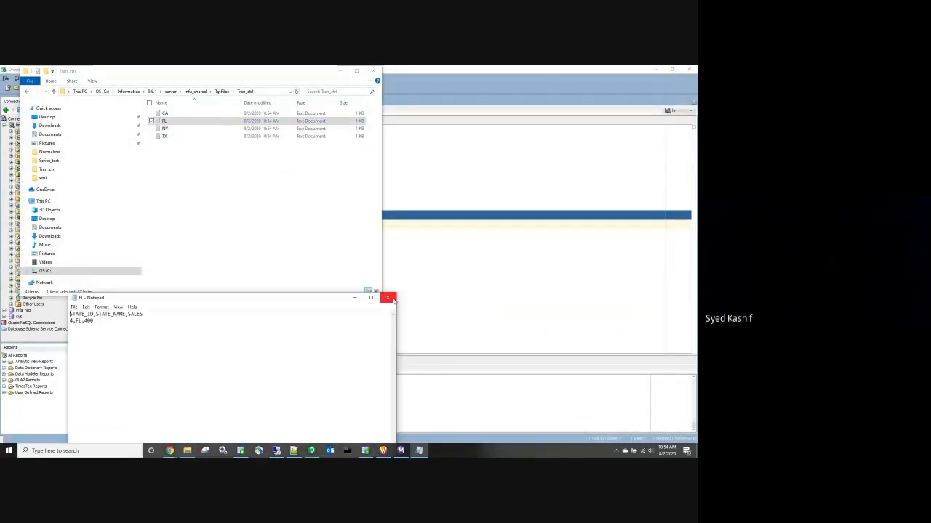
click(386, 298)
click(312, 450)
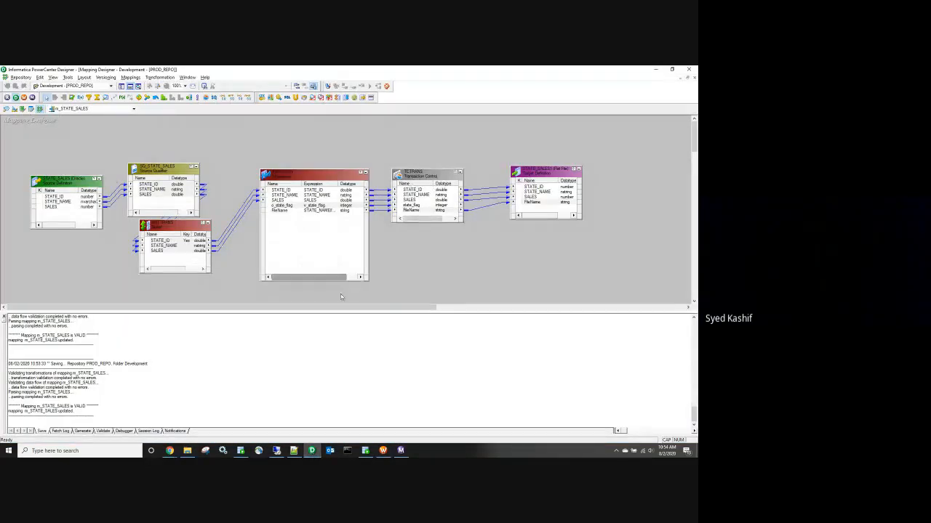
click(365, 451)
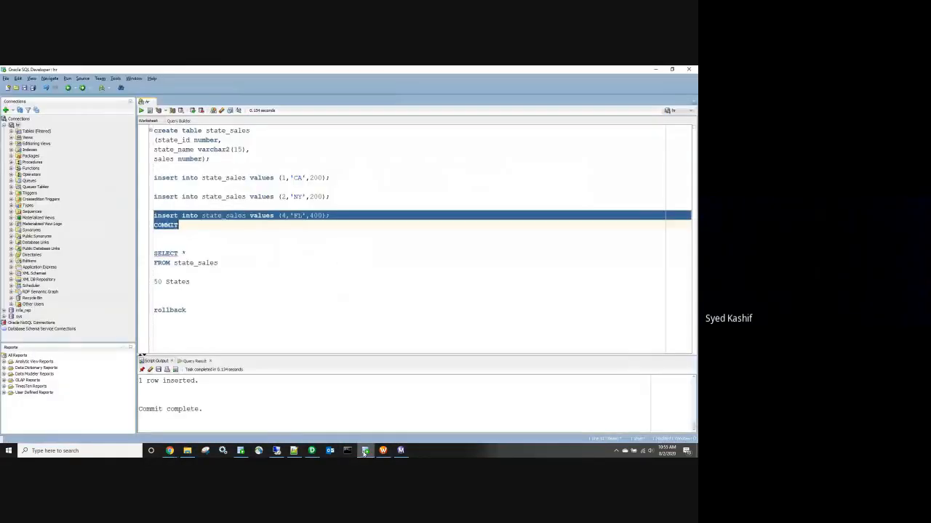
click(189, 452)
click(169, 137)
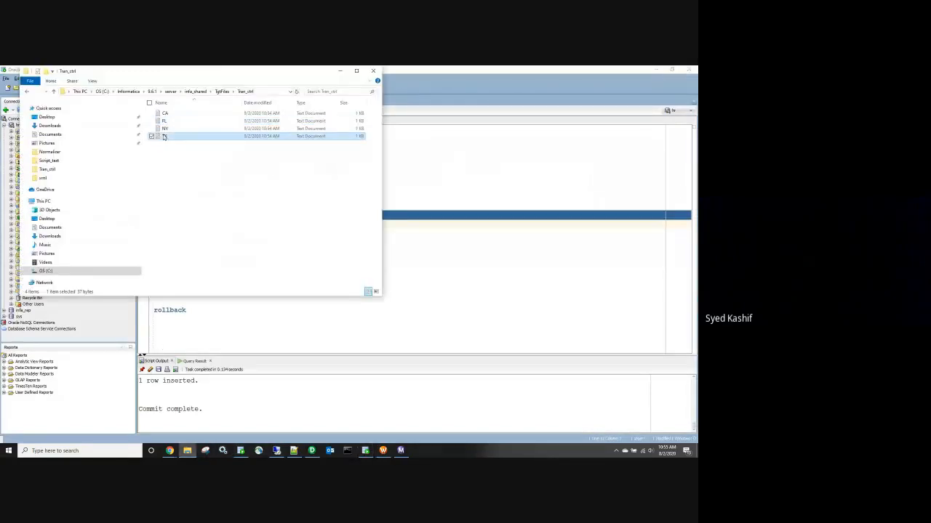
key(ctrl+a)
key(shift+Delete)
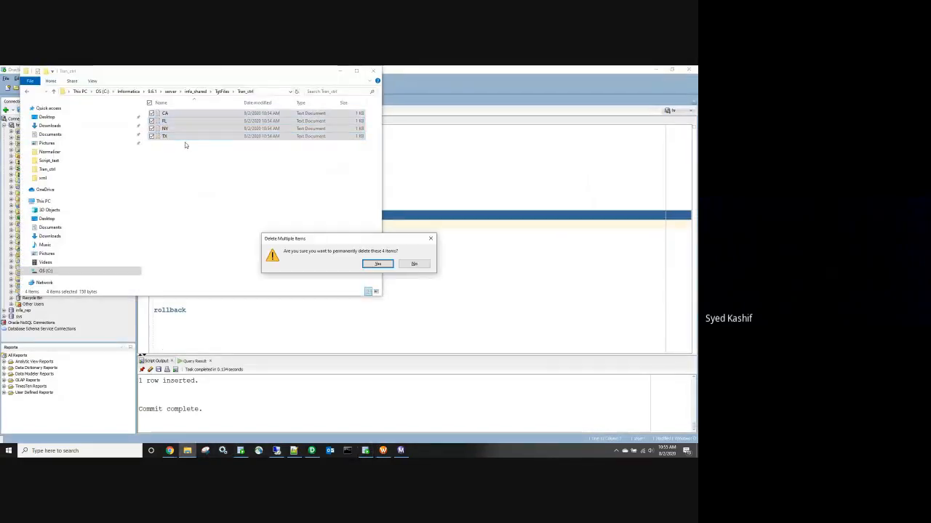
click(415, 265)
Step: Create a new folder named Archive inside the Tran_ctrl folder
right_click(188, 182)
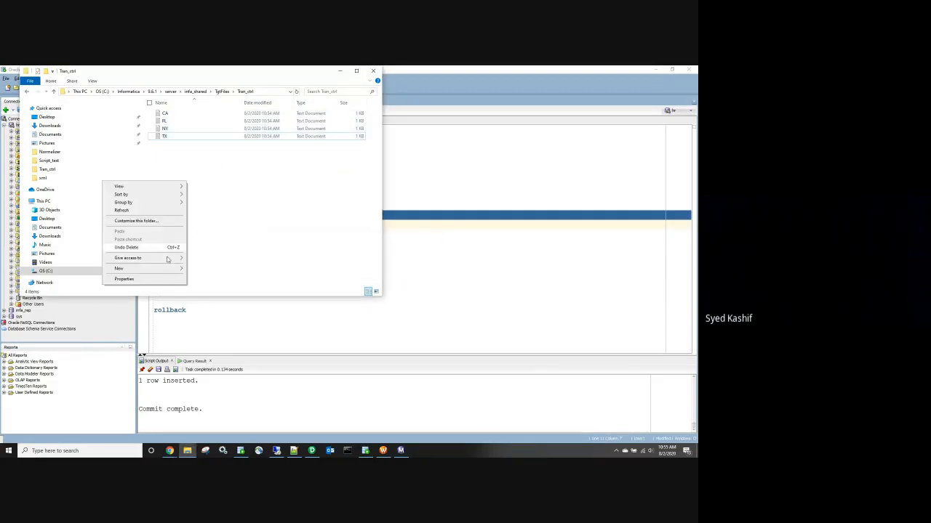
mouse_move(157, 268)
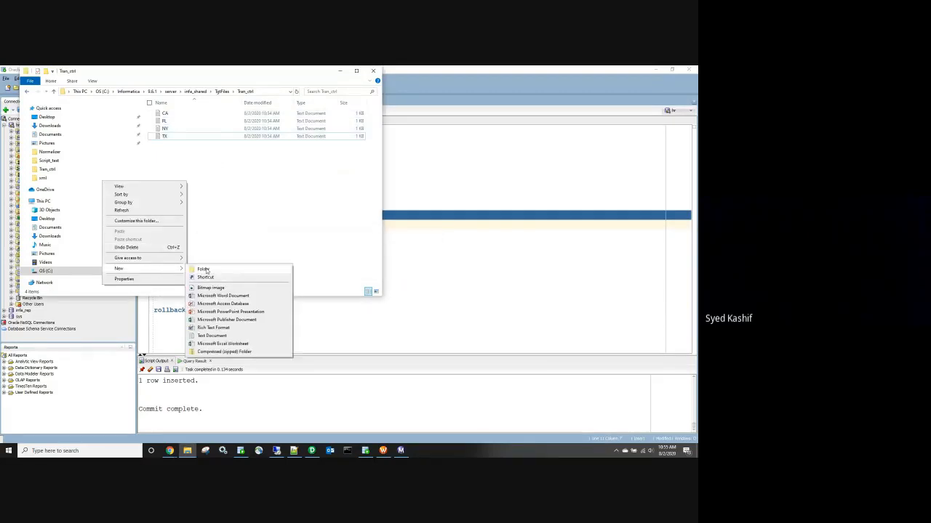
click(198, 269)
text(aRV)
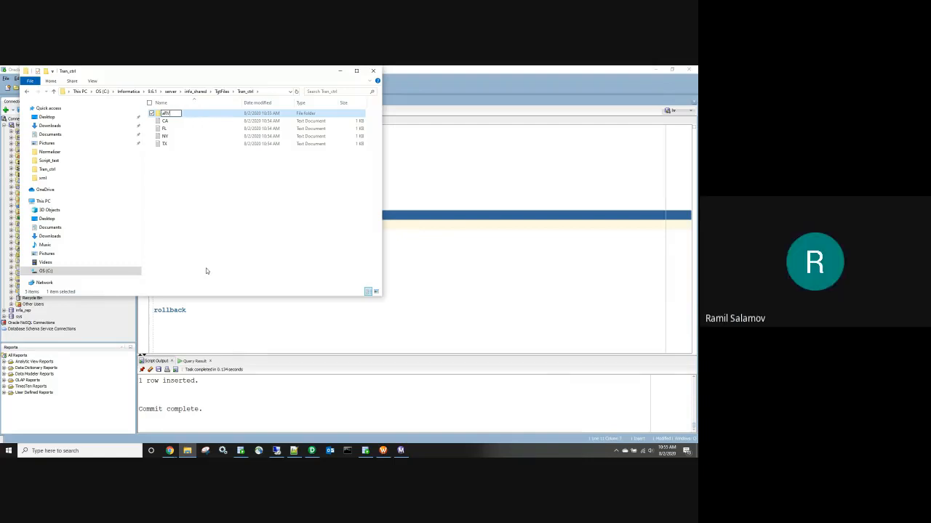
text(HIVE)
drag(182, 114, 129, 117)
text(Archive)
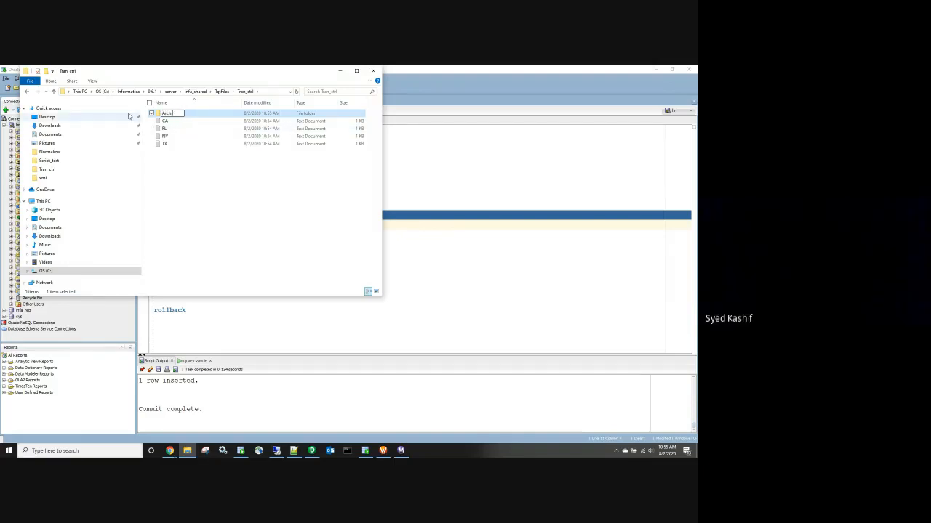
click(218, 171)
Step: Clear the CA, FL, NY and TX files out of the Tran_ctrl folder, keeping only the Archive folder there
click(166, 123)
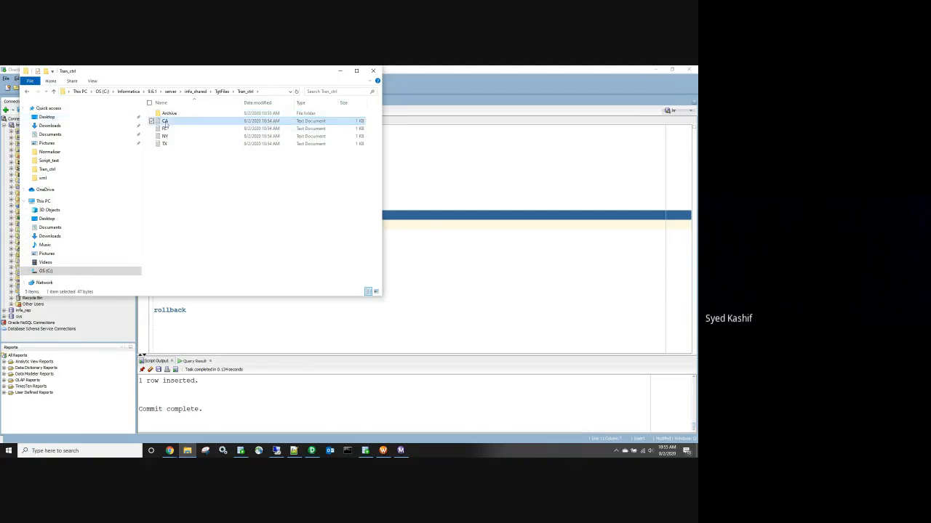
shift+click(166, 145)
key(Delete)
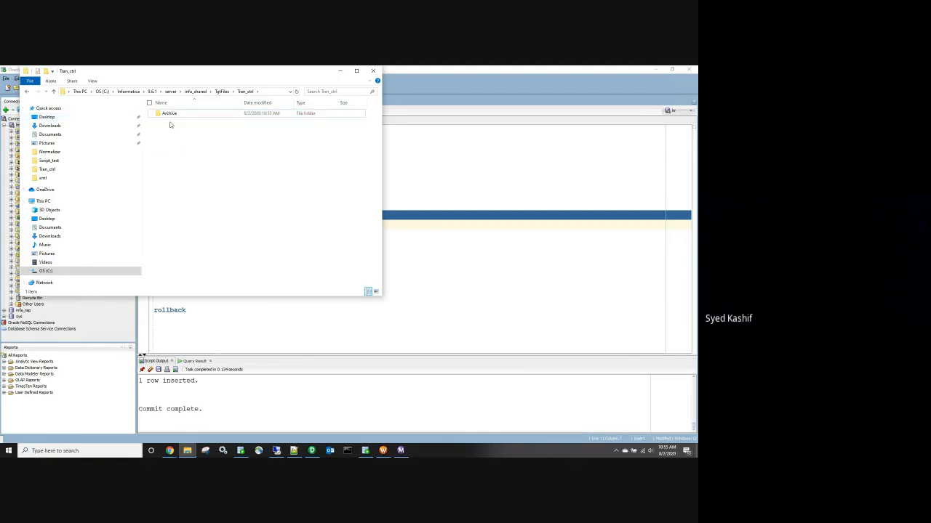
Step: In SQL Developer, add a "delete from state_sales" line between the "50 States" note and the rollback line
click(218, 299)
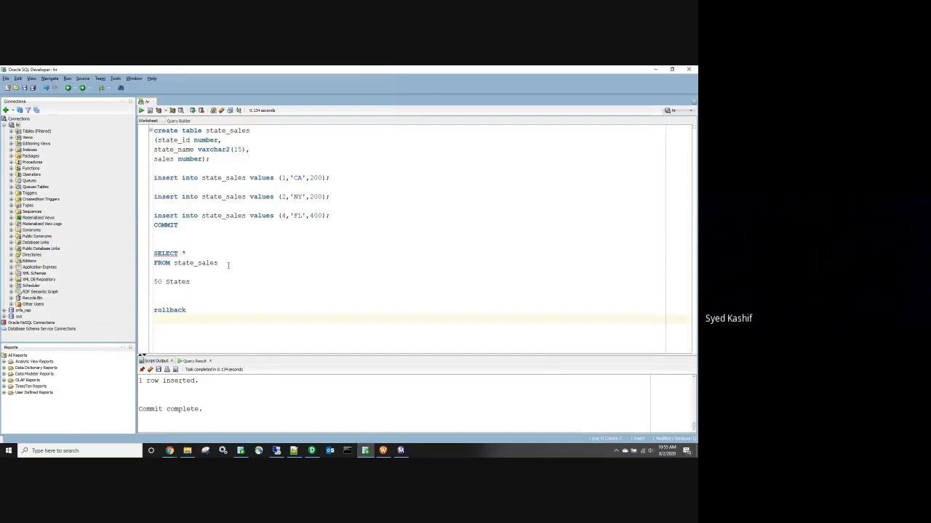
key(Return)
key(Return)
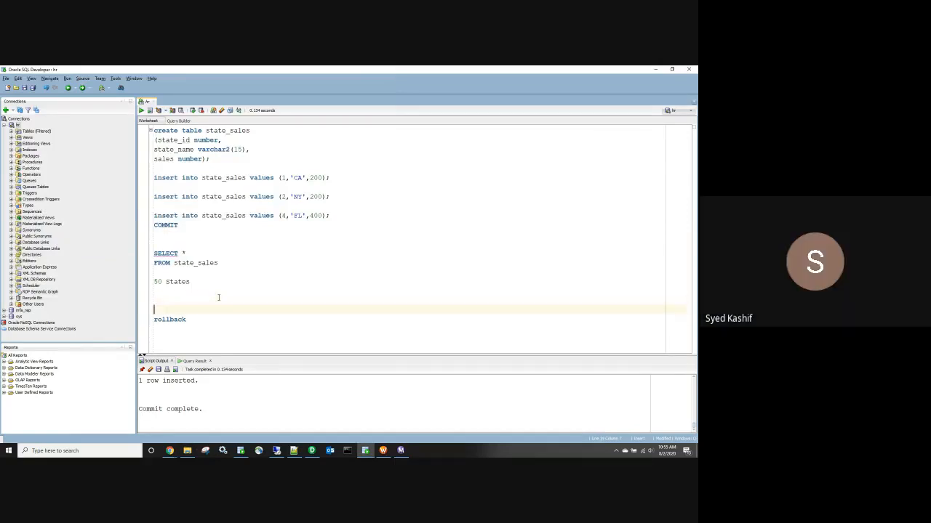
click(218, 299)
text(delete)
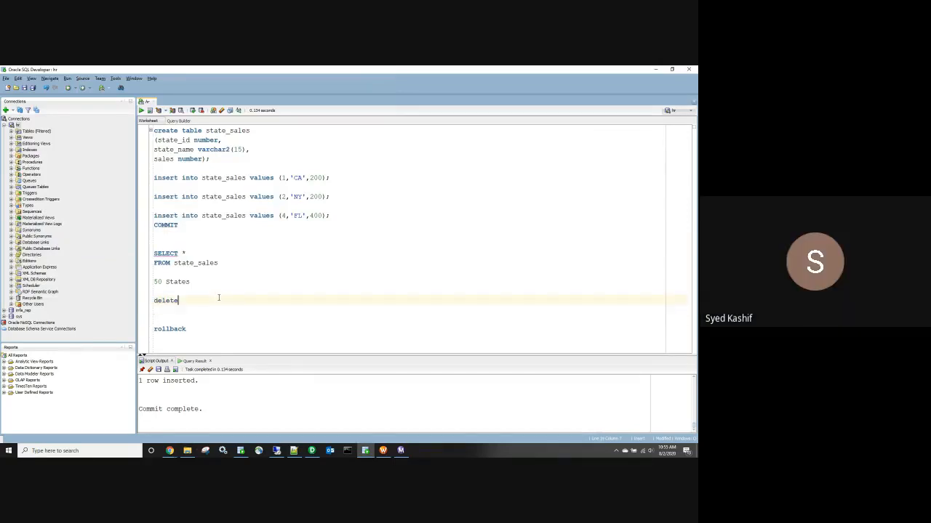
text( from)
double_click(230, 131)
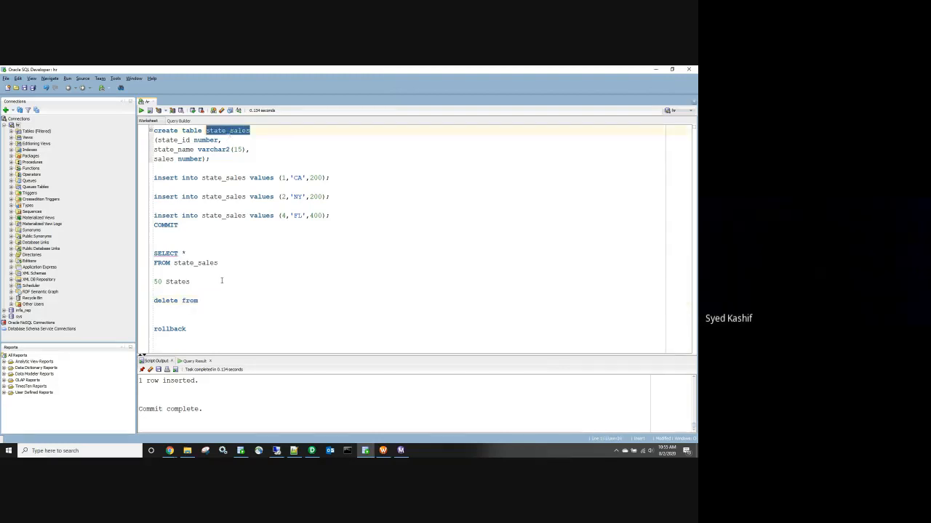
key(ctrl+c)
click(202, 300)
key(ctrl+v)
key(Return)
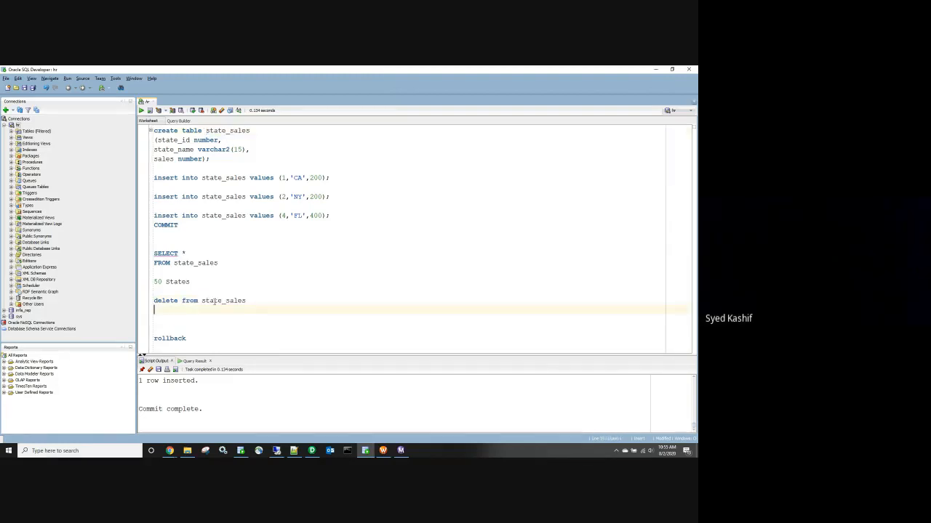
Step: Add the condition "where state_id in (1,2)" to the delete statement
text(where)
double_click(173, 140)
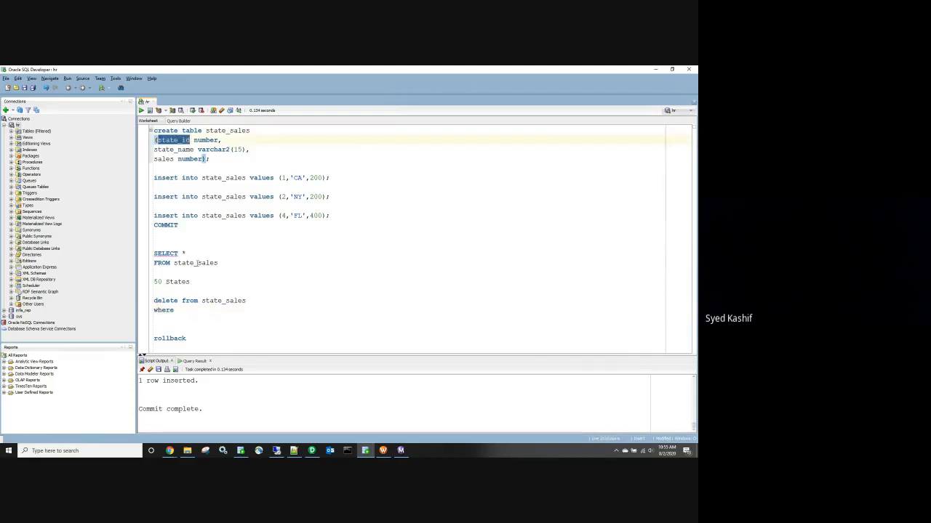
key(ctrl+c)
click(193, 308)
key(ctrl+v)
text(in ())
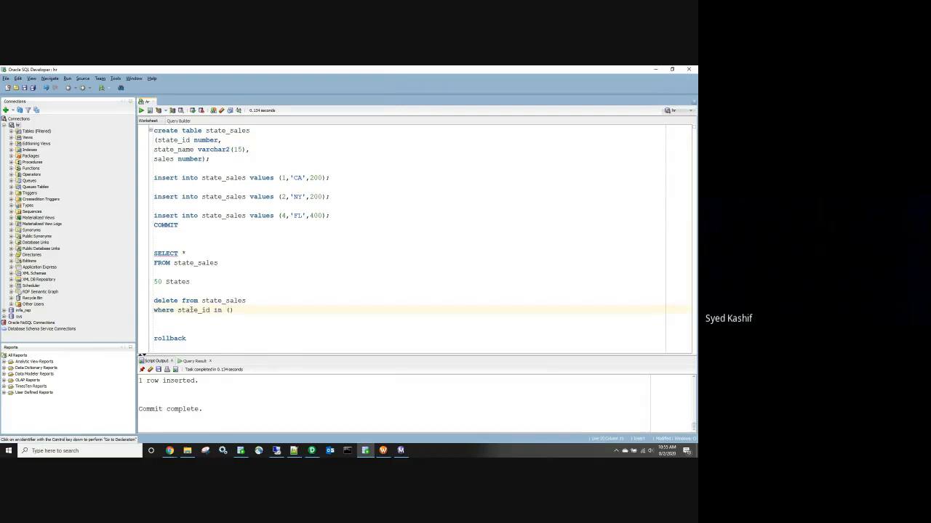
key(Left)
text(1,2)
Step: Run the delete statement and COMMIT it, checking the remaining rows with the SELECT query on state_sales
drag(258, 315, 125, 303)
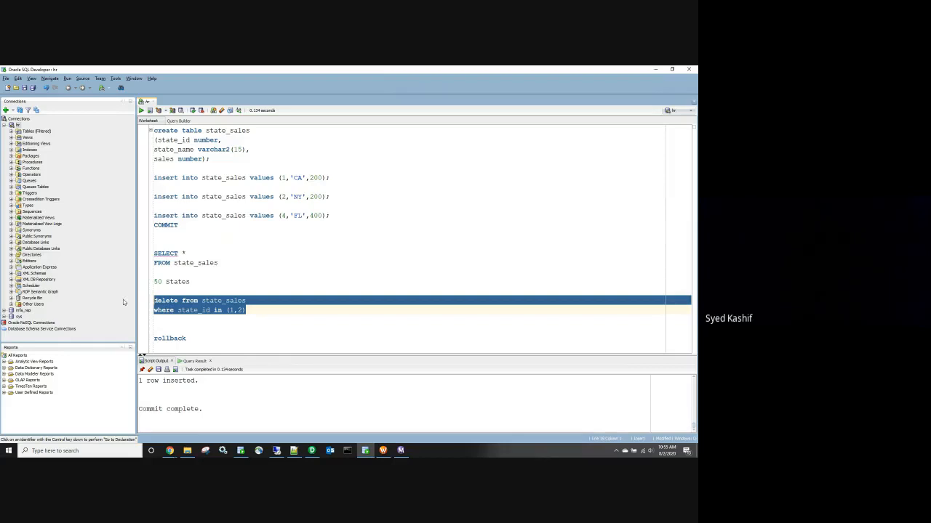
click(141, 111)
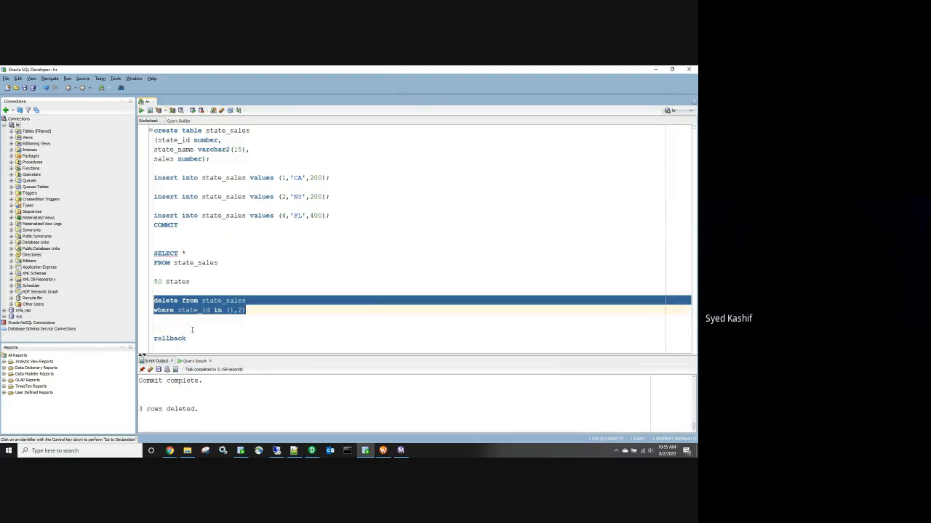
double_click(173, 226)
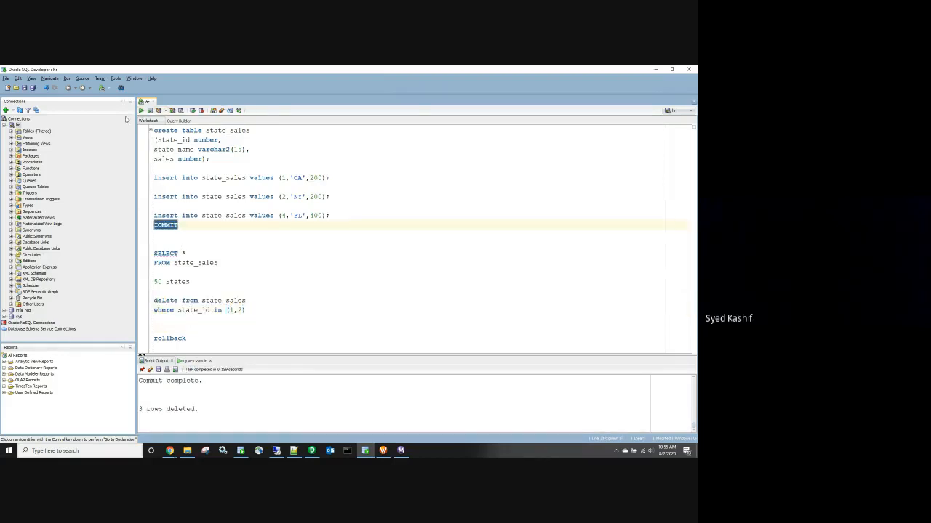
click(141, 110)
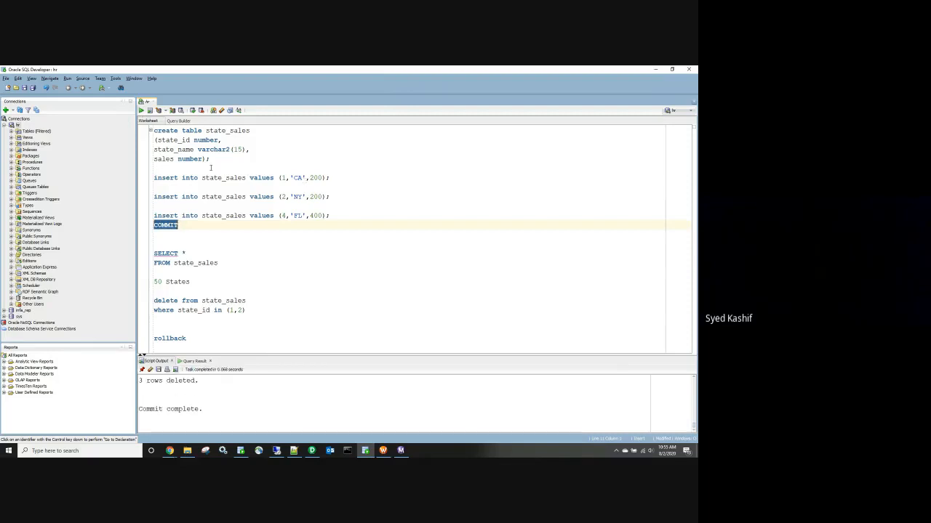
drag(221, 264, 154, 254)
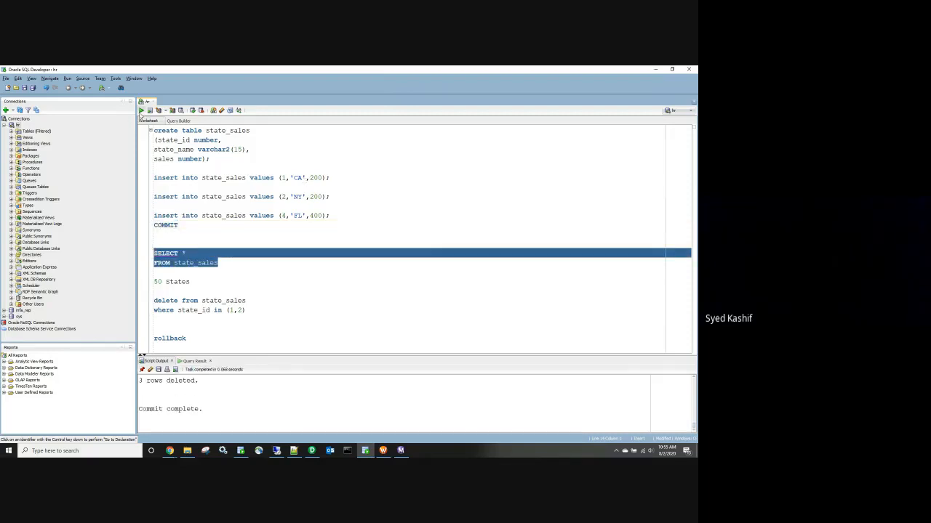
click(141, 111)
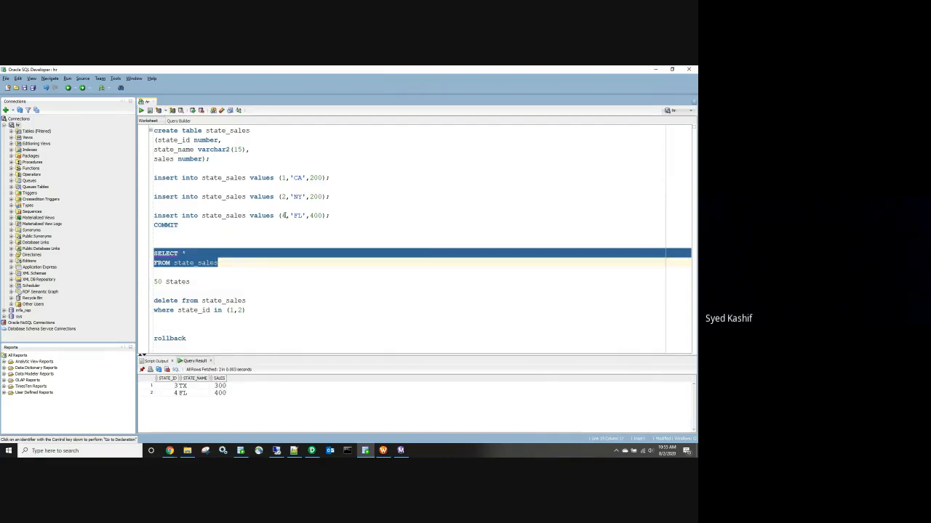
Step: Change the third state_sales insert to values (5,'PA',500) and run it together with COMMIT
double_click(284, 215)
text(5)
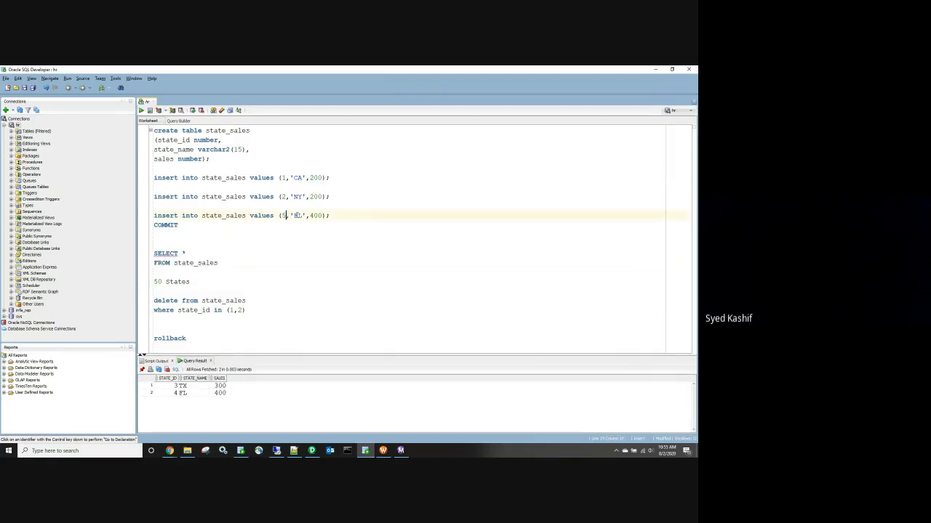
double_click(295, 216)
text(PA)
key(BackSpace)
text(5)
drag(187, 224, 149, 215)
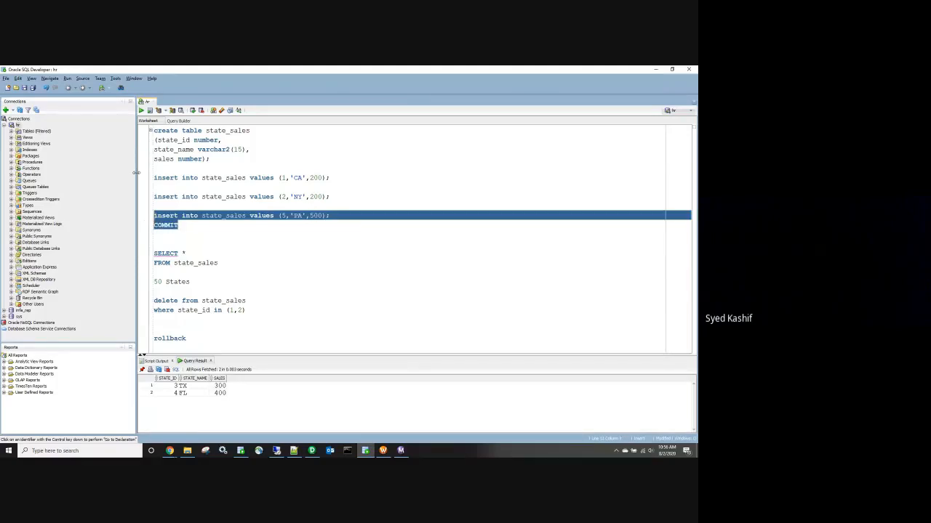
click(142, 110)
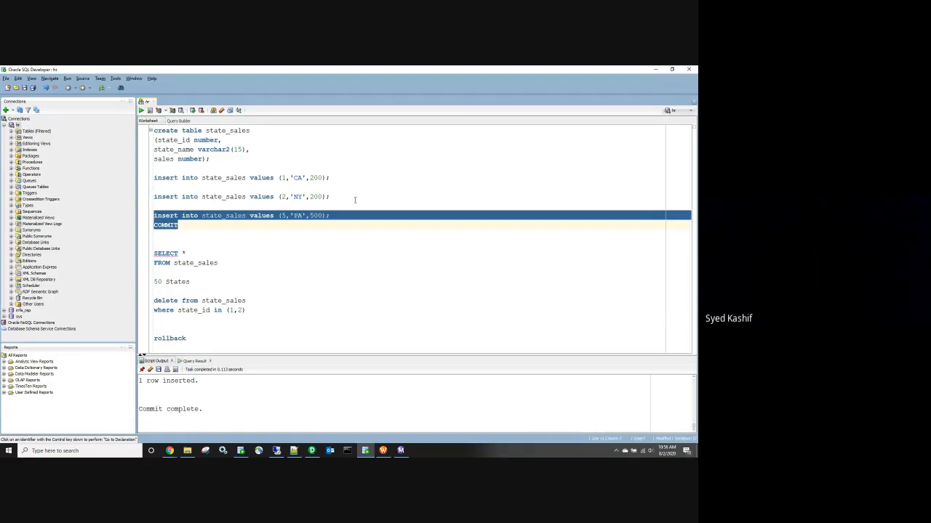
Step: Run the SELECT query on state_sales again to review the table's current rows
drag(225, 267, 151, 252)
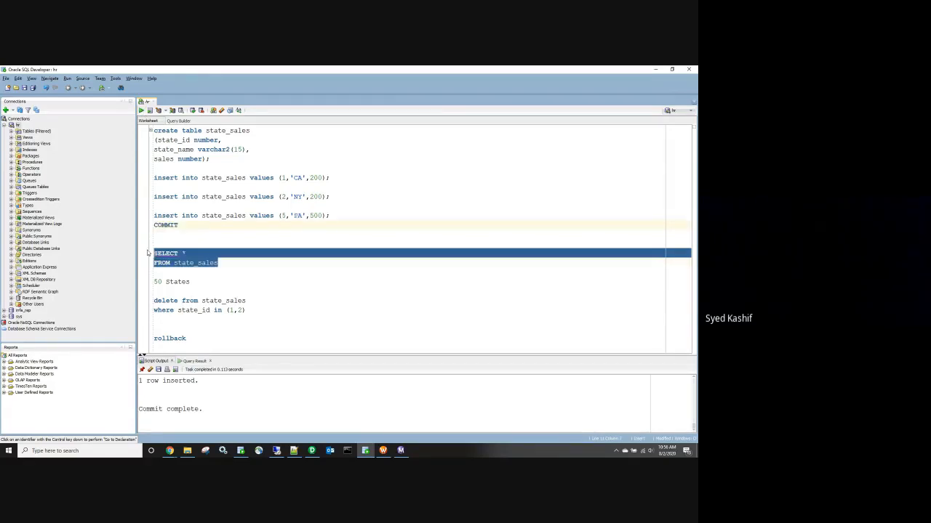
key(ctrl+Return)
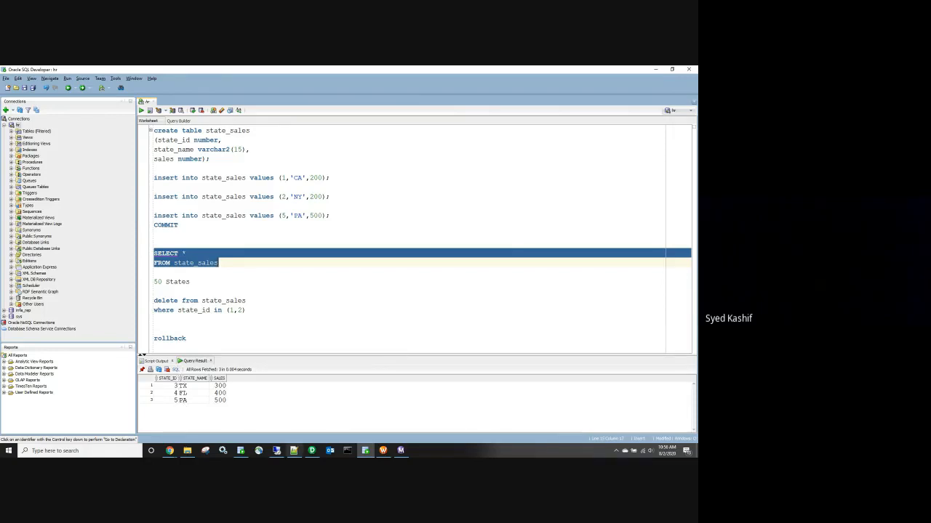
mouse_move(312, 454)
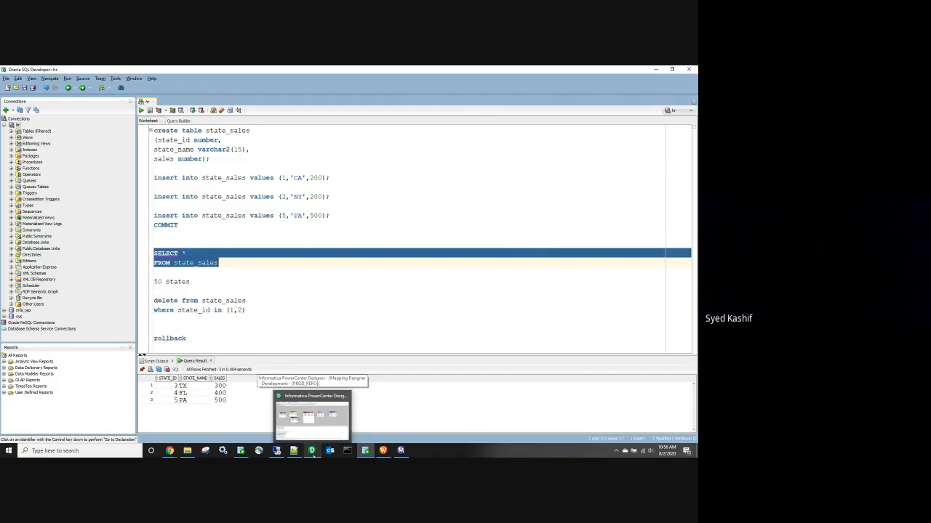
Step: Show the Tran_ctrl target folder and run the wf_STATE_SALES workflow from PowerCenter Workflow Manager
drag(173, 385, 220, 403)
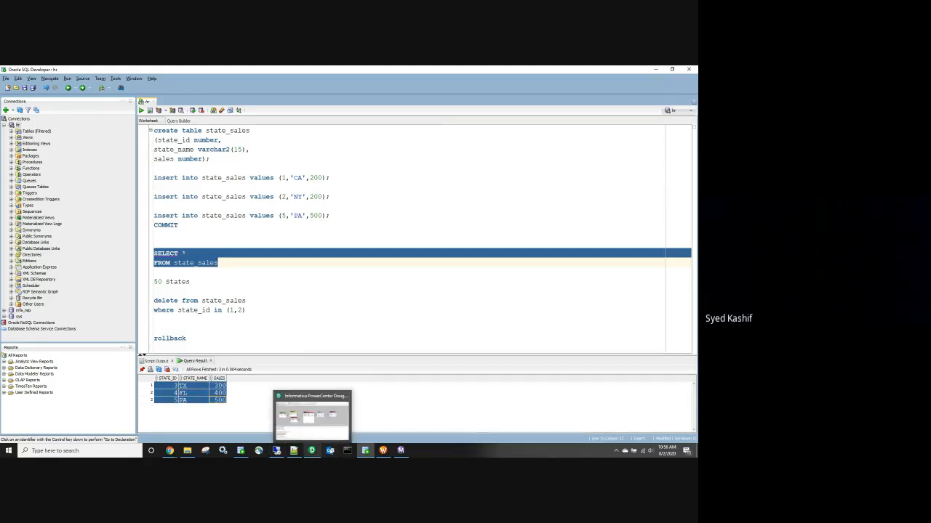
mouse_move(346, 451)
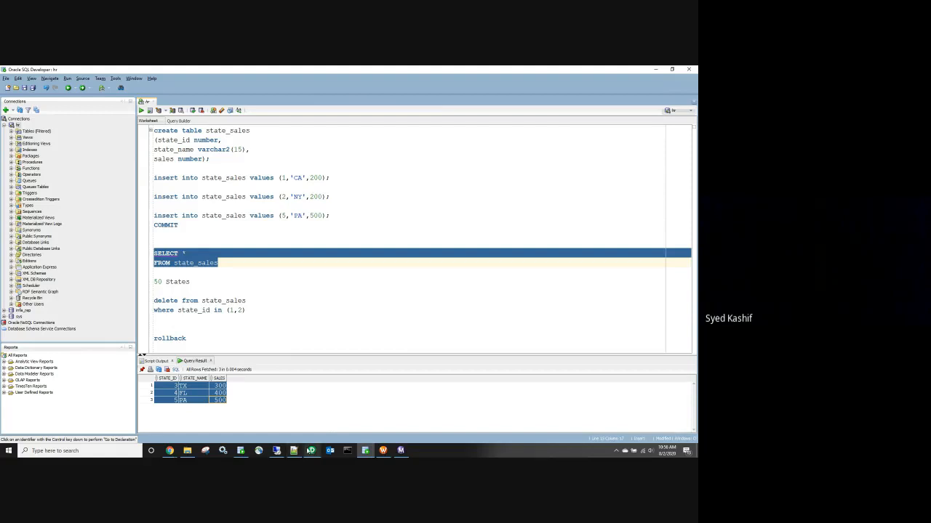
mouse_move(310, 451)
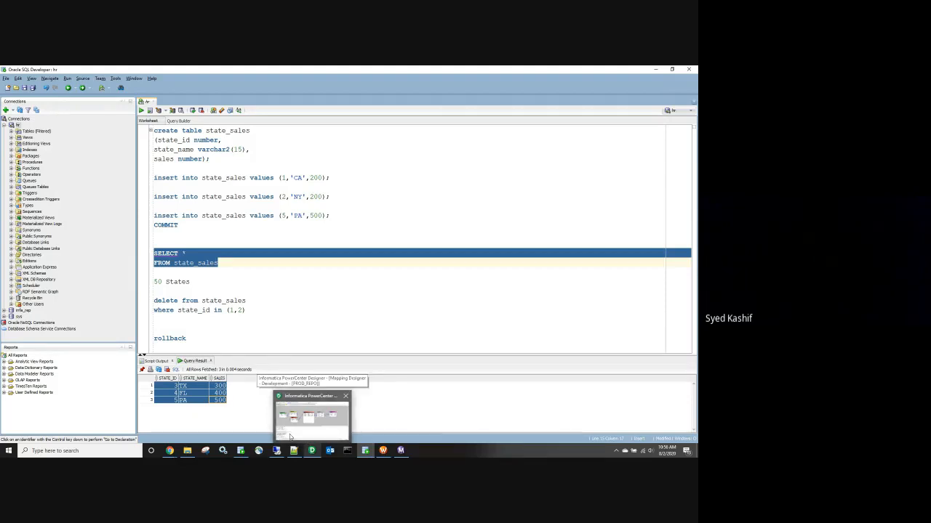
mouse_move(289, 436)
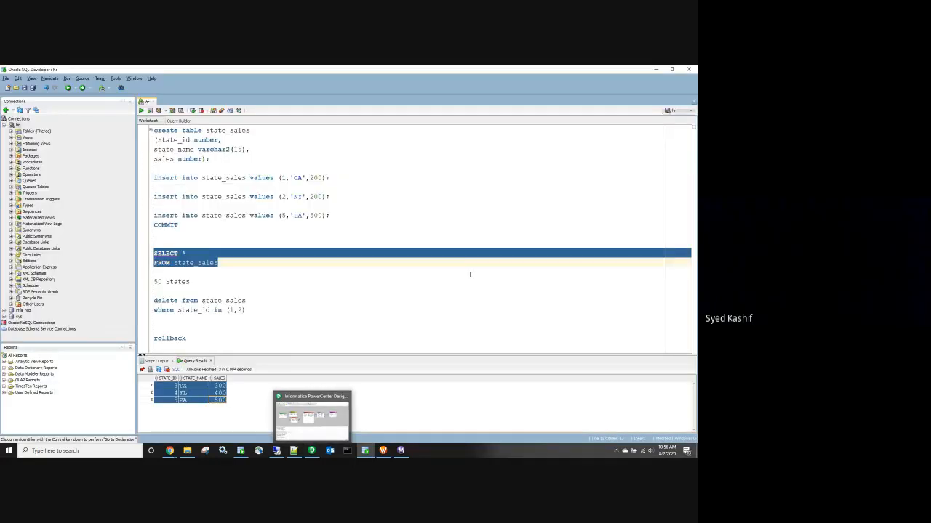
click(187, 450)
click(382, 451)
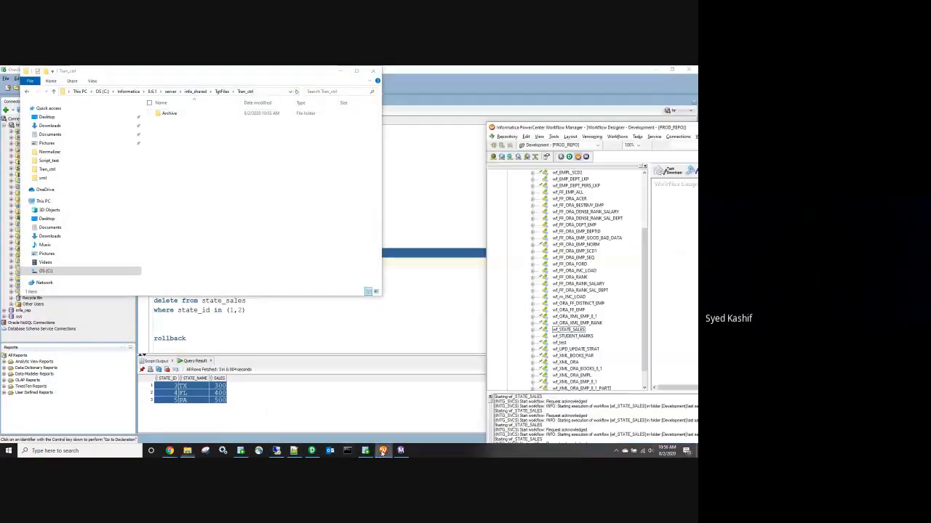
right_click(658, 270)
click(653, 349)
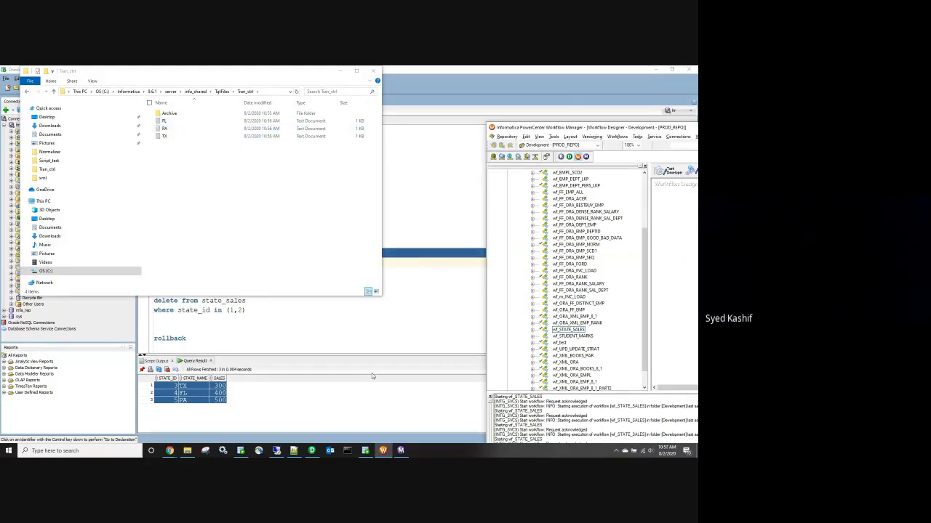
Step: In PowerCenter Designer, auto-arrange the m_STATE_SALES mapping objects into one compact row
click(312, 451)
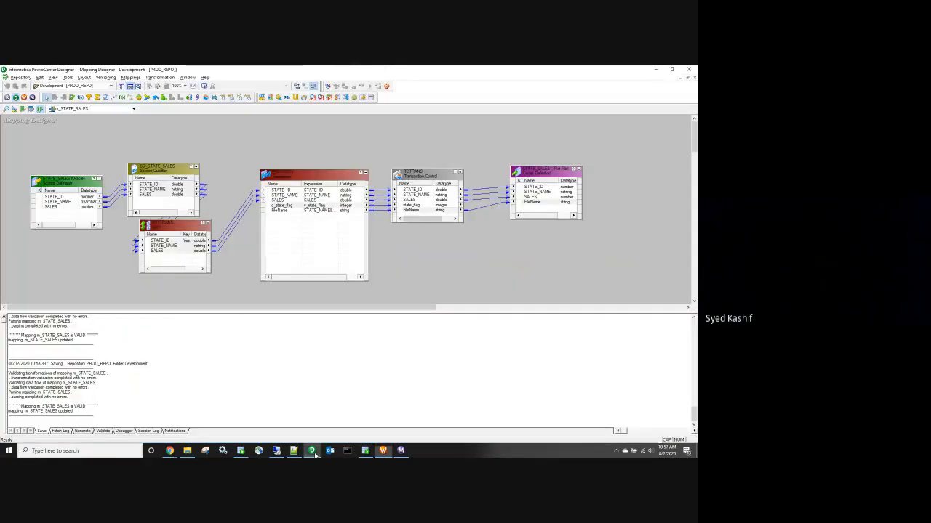
right_click(282, 140)
click(310, 181)
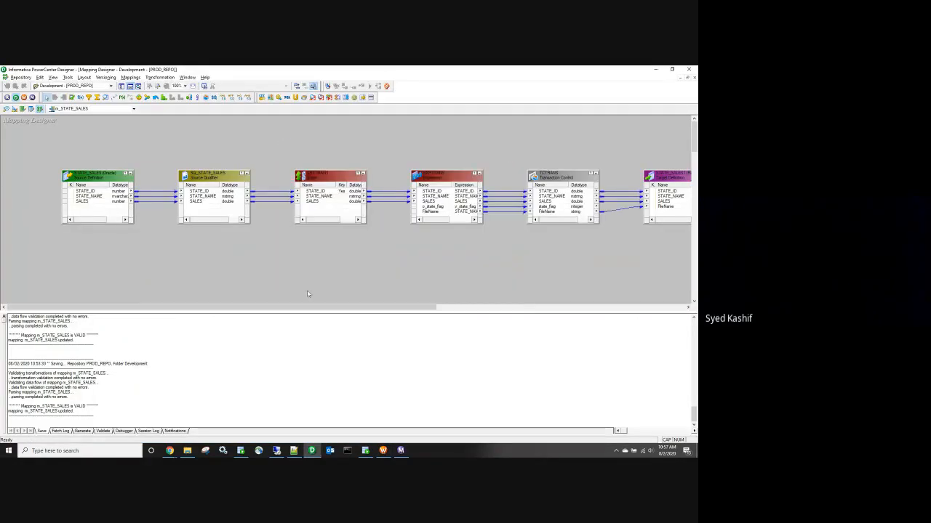
drag(298, 307, 265, 288)
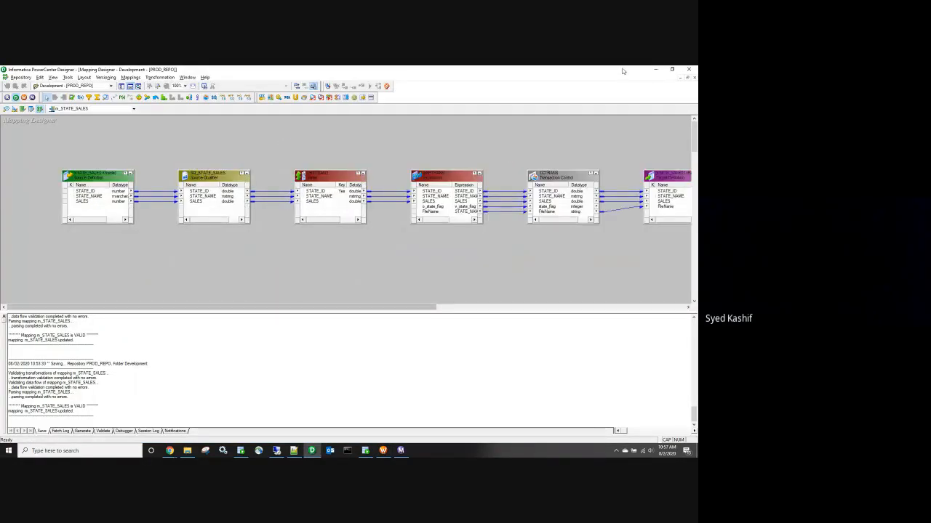
Step: Minimize the open windows and open the Informatica Powercenter questions Word document from the desktop
click(656, 71)
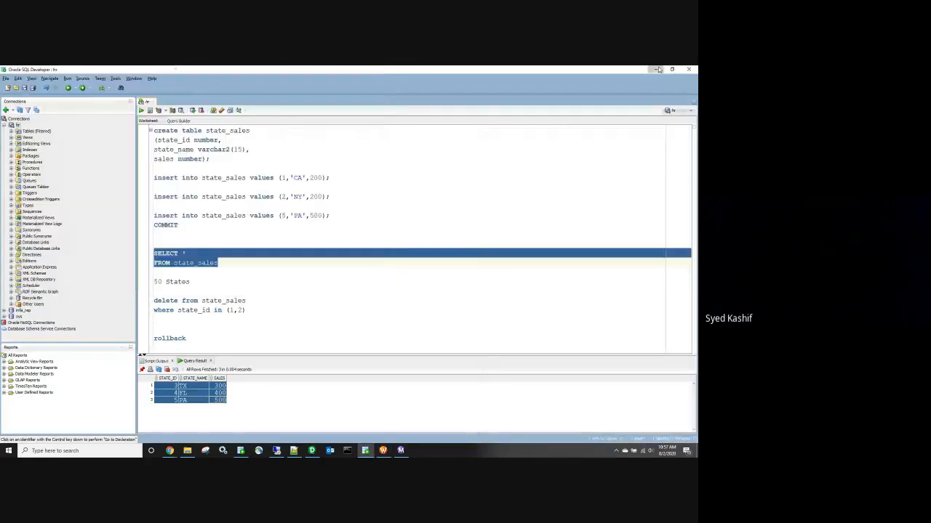
click(658, 69)
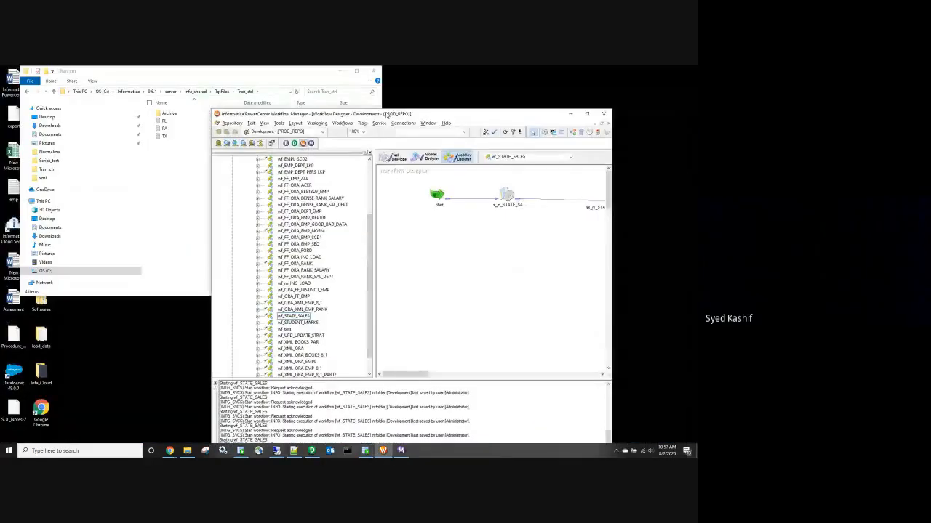
click(571, 113)
click(340, 71)
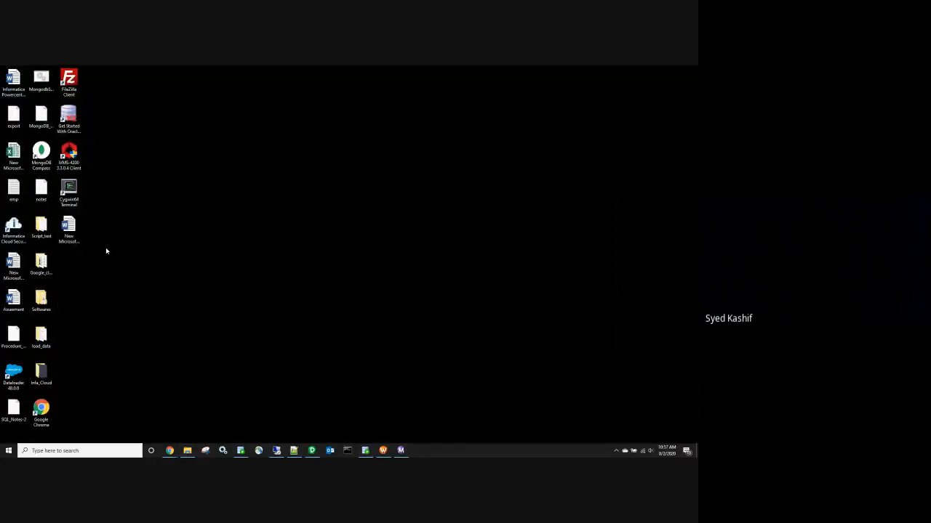
click(16, 85)
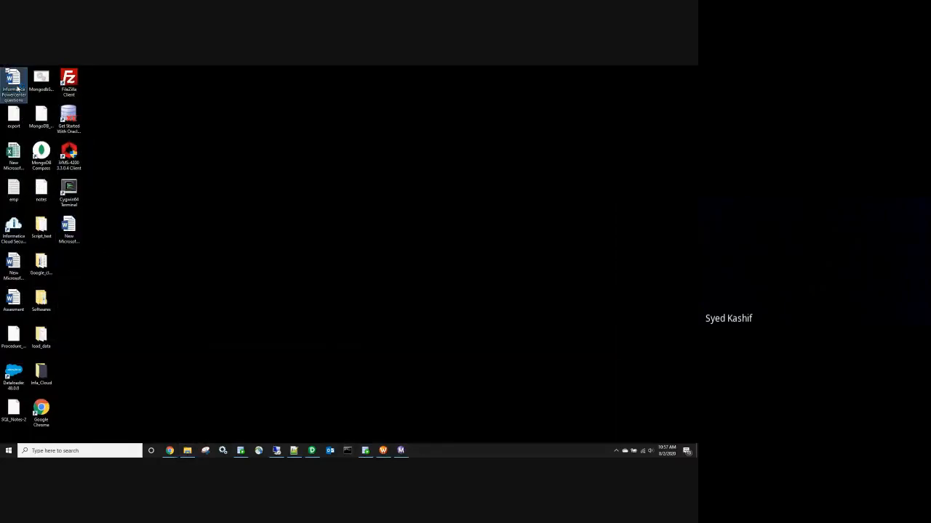
double_click(13, 89)
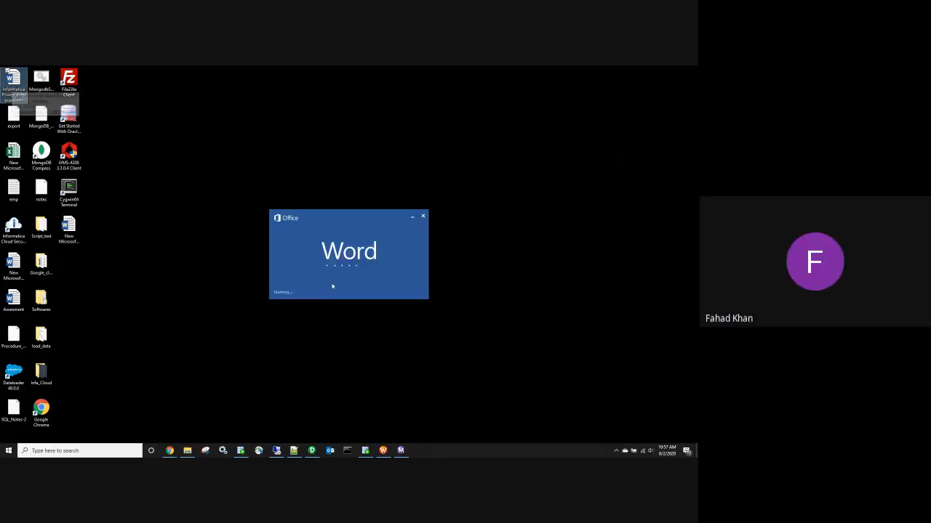
Step: Highlight question 4, about generating flat files dynamically, in turquoise
scroll(178, 326, down, 3)
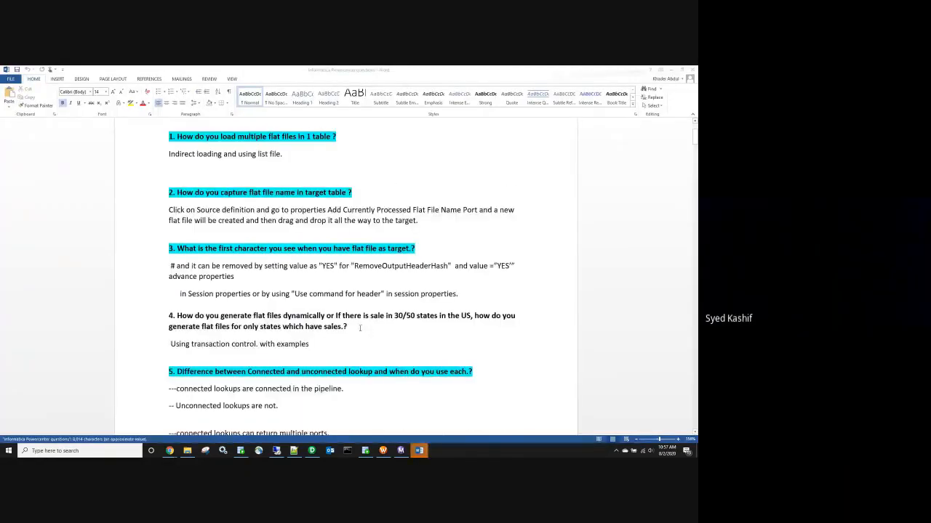
triple_click(178, 327)
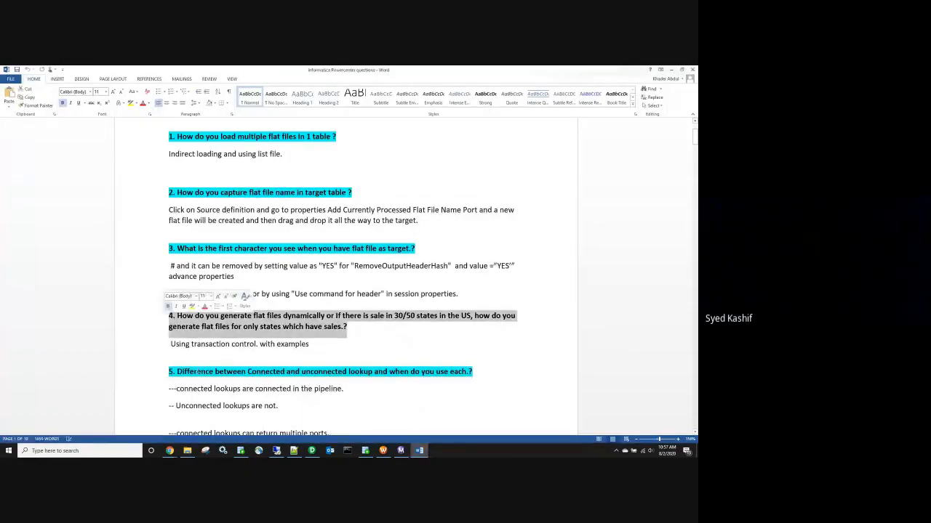
click(135, 103)
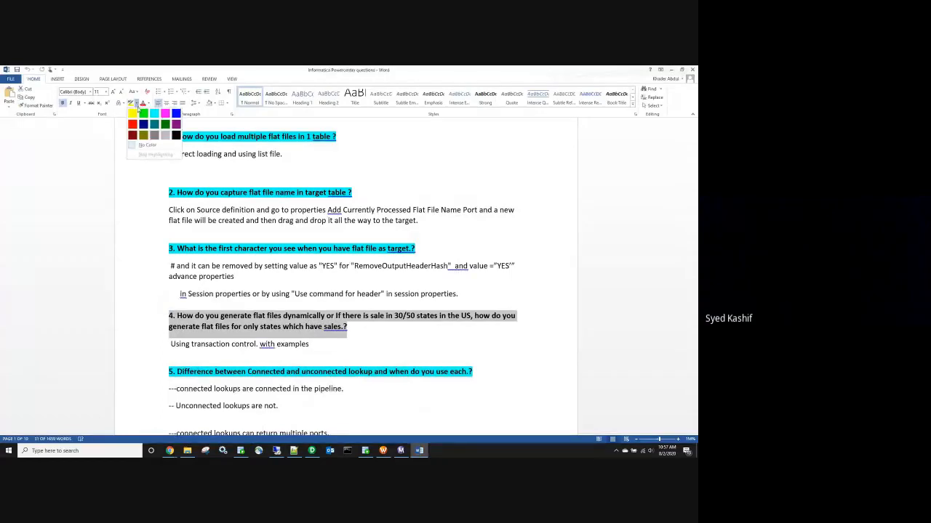
click(154, 114)
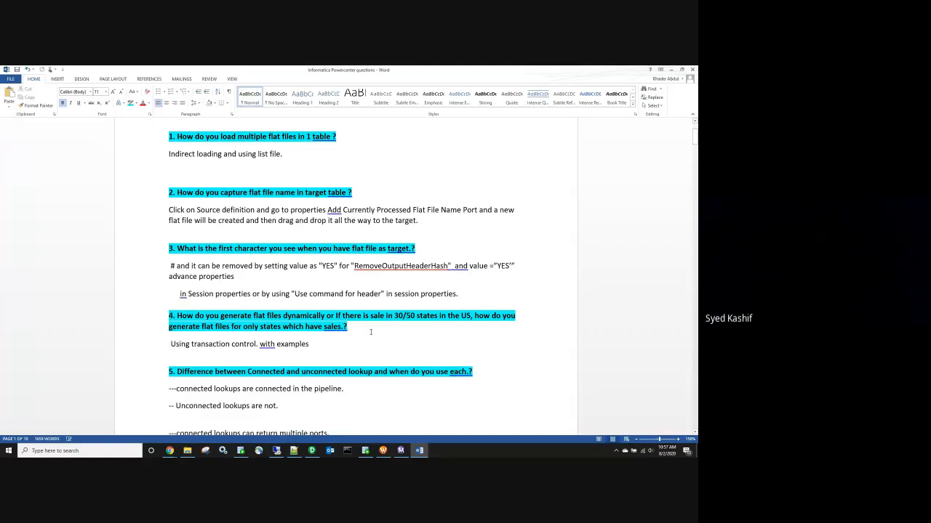
Step: Skim the answers around questions 4 and 5, and return to the m_STATE_SALES mapping in PowerCenter Designer
scroll(370, 331, down, 3)
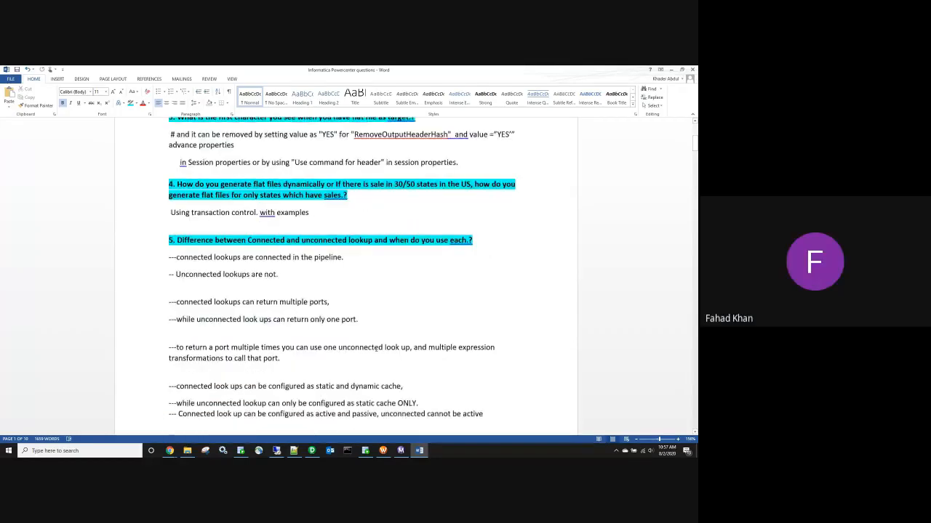
scroll(373, 338, up, 3)
scroll(376, 347, down, 4)
scroll(376, 348, up, 3)
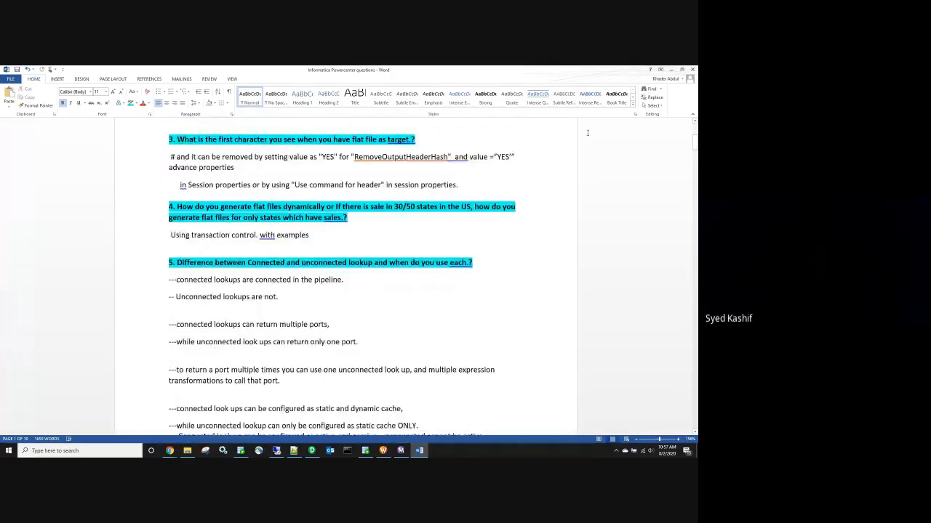
click(443, 281)
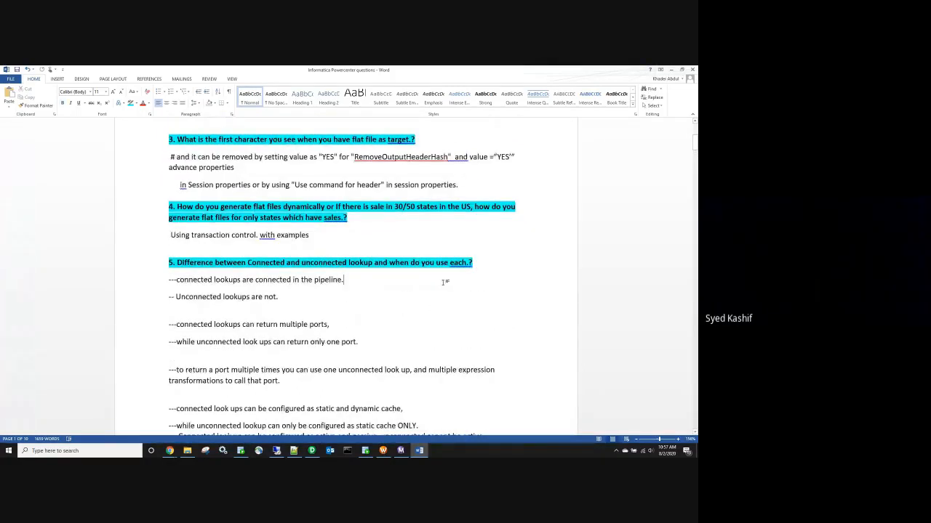
click(669, 70)
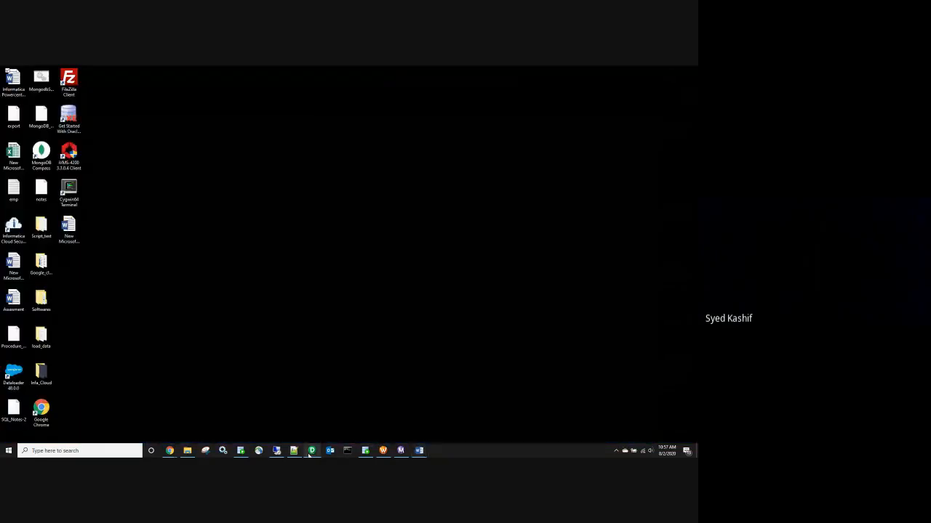
click(312, 451)
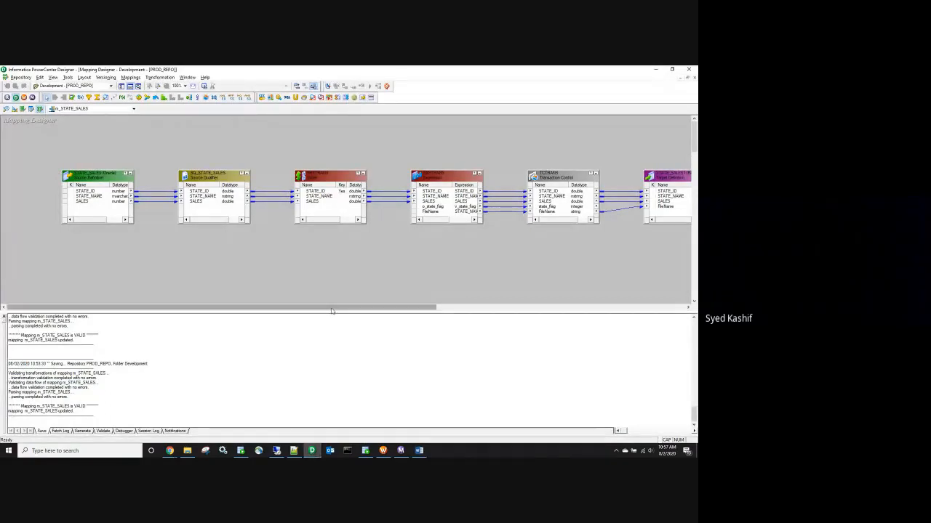
drag(332, 309, 359, 310)
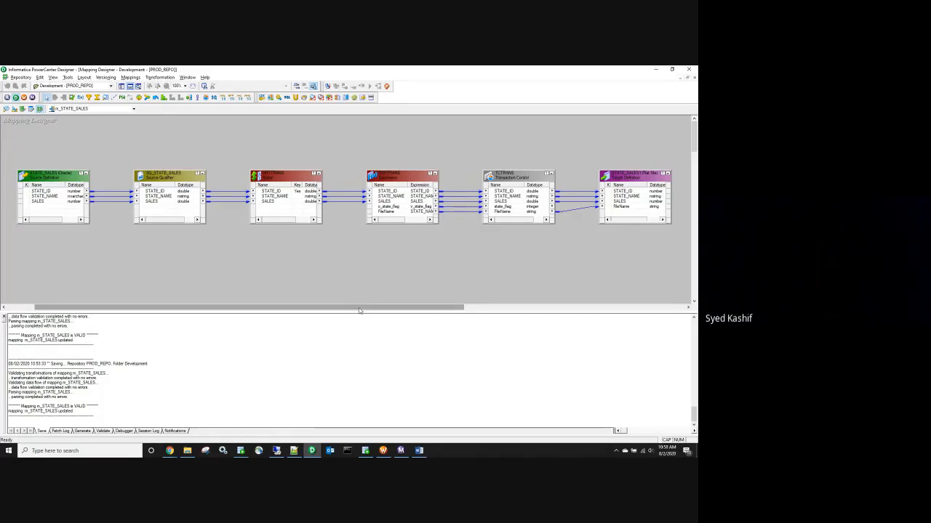
Step: Permanently delete the FL, PA and TX text files from the Tran_ctrl folder and return to Designer
click(186, 450)
click(176, 122)
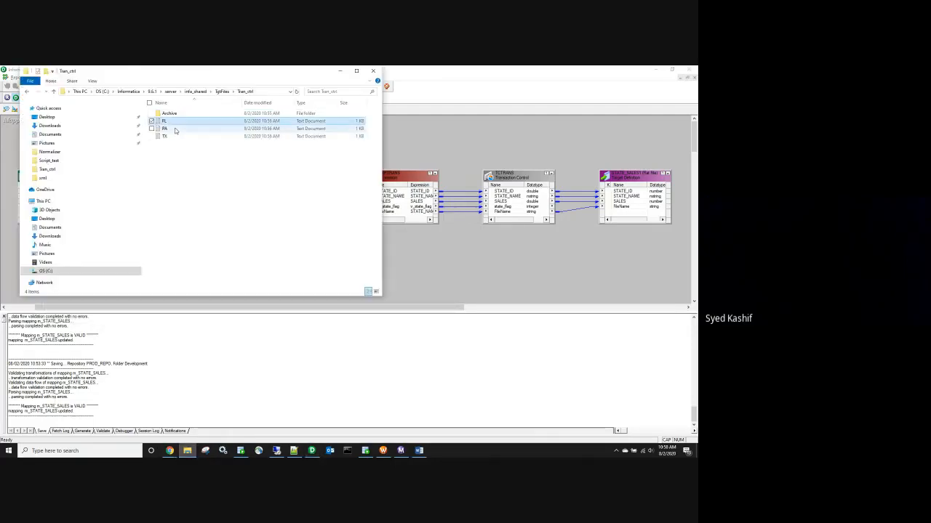
shift+click(176, 136)
key(shift+Delete)
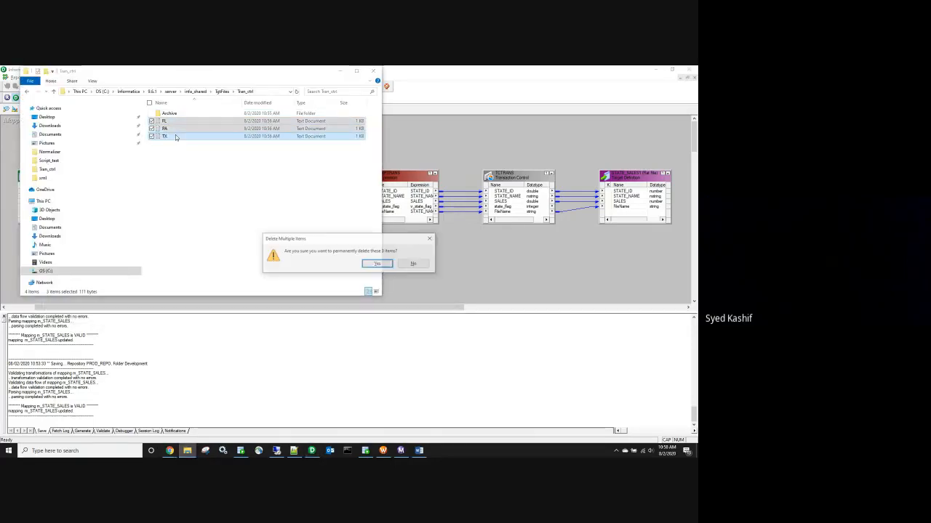
click(376, 263)
click(458, 259)
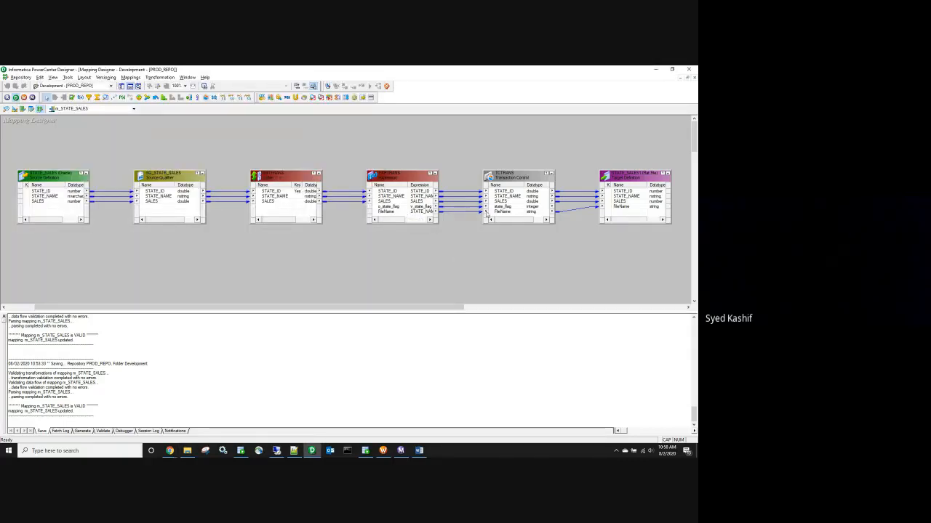
Step: Set the FileName port's expression in EXPTRANS to STATE_NAME||TO_CHAR(SYSDATE,'MM_DD_YYYY_HH_MI_SS')||'.txt'
double_click(430, 216)
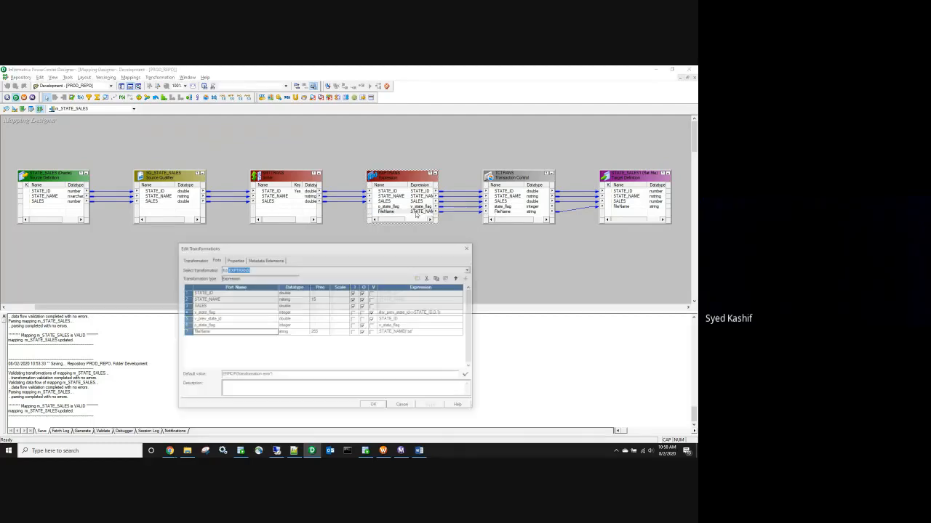
click(468, 332)
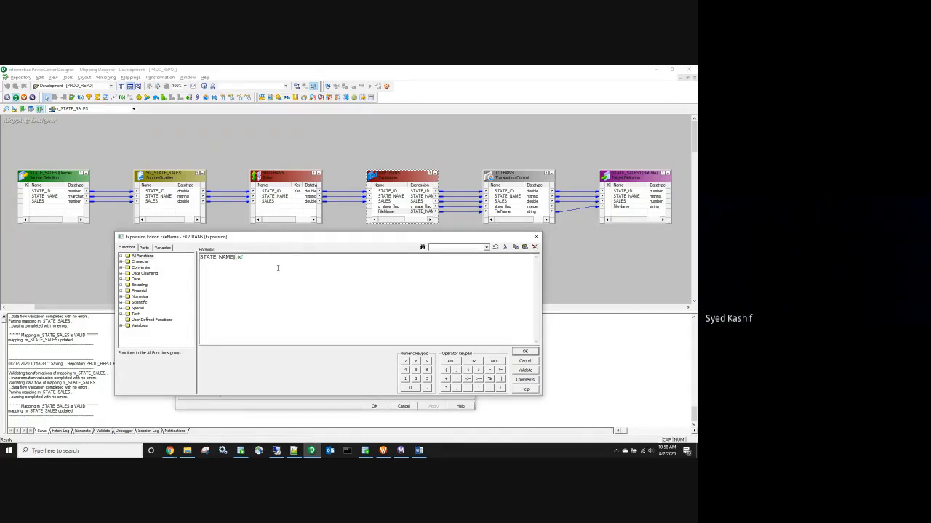
text(TO_CHAR)
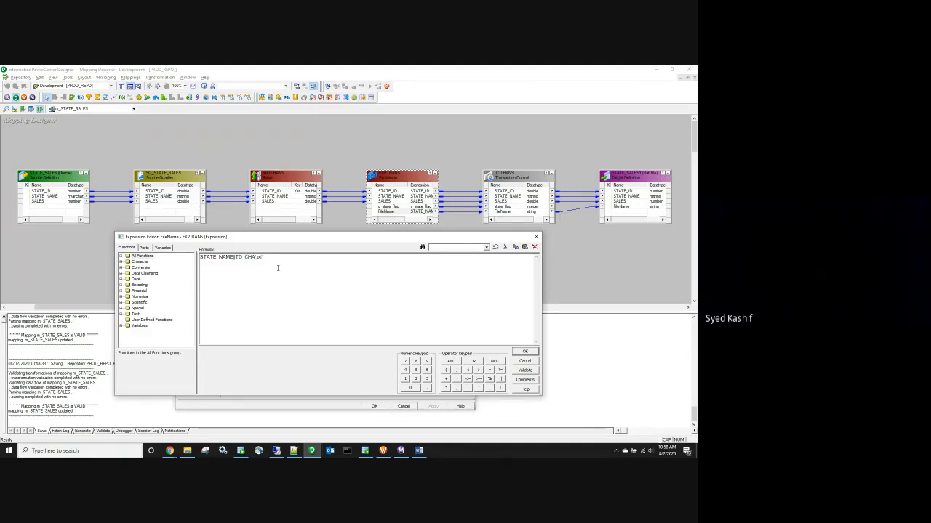
text(()
text())
text(SYSDAT)
text(E,')
text(mm_dd_)
text(y)
key(BackSpace)
key(BackSpace)
key(BackSpace)
key(BackSpace)
key(BackSpace)
key(BackSpace)
key(BackSpace)
text(mm)
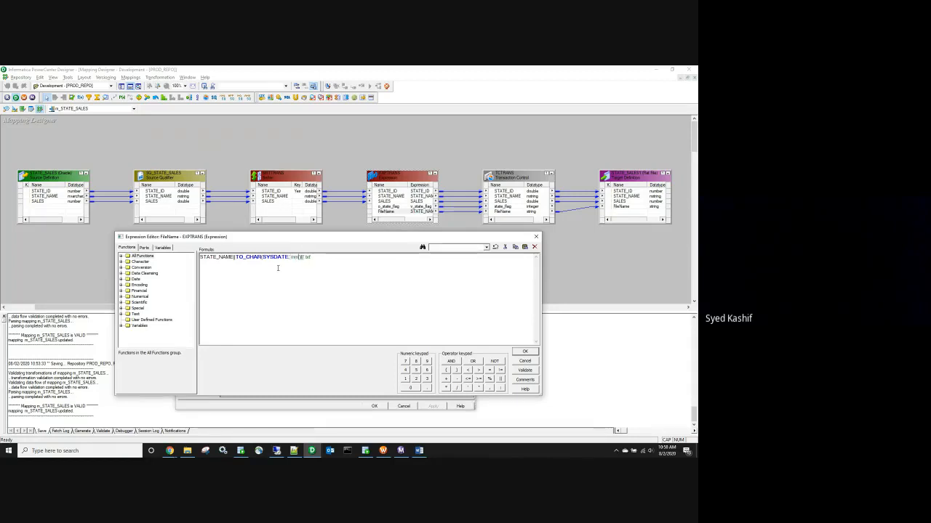
key(BackSpace)
key(BackSpace)
text(MM_DD_YY)
text(YY_HH)
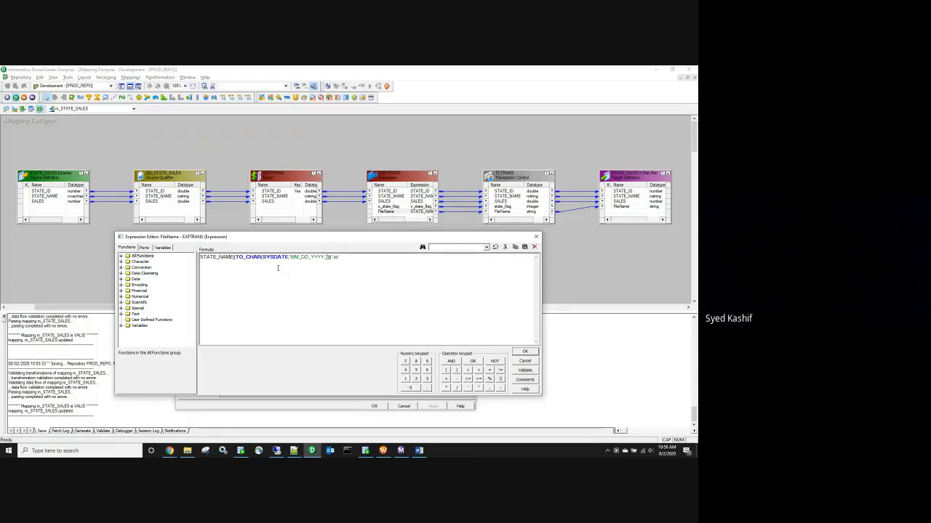
text(_MI_SS)
Step: Validate the FileName expression and accept the changes to the EXPTRANS transformation
click(518, 368)
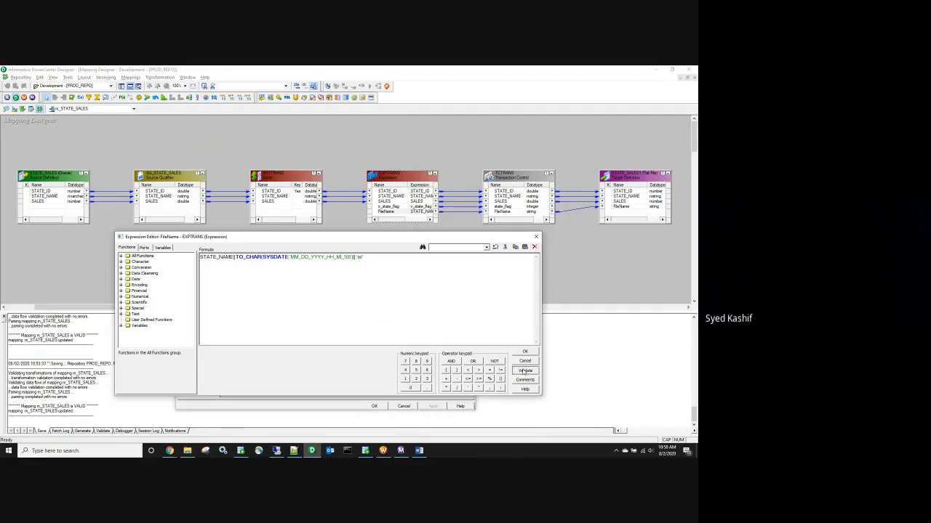
click(375, 273)
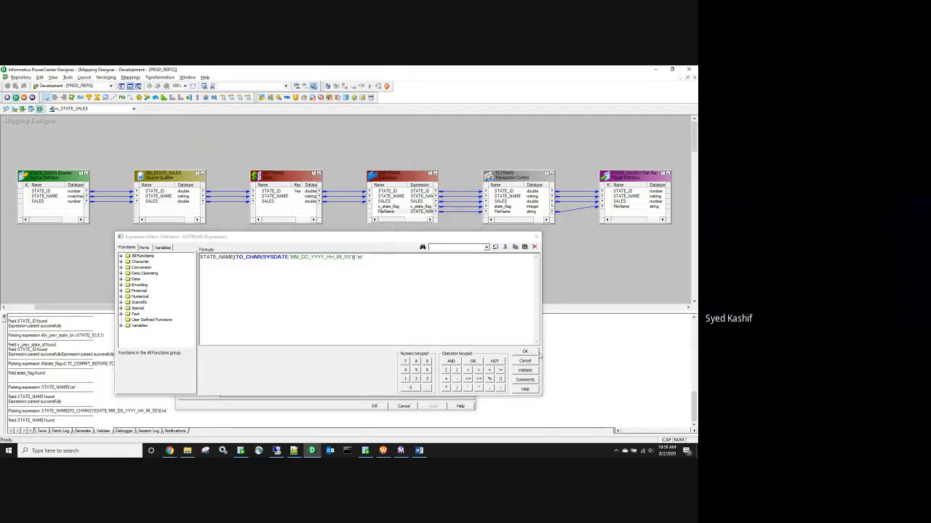
click(527, 351)
click(384, 406)
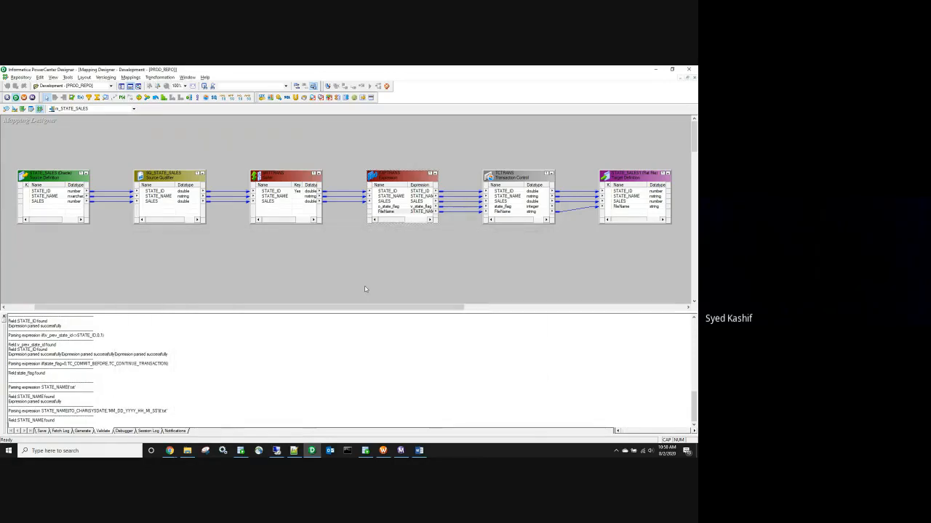
Step: Save the m_STATE_SALES mapping and refresh the s_m_STATE_SALES session's mapping in Workflow Manager
key(ctrl+s)
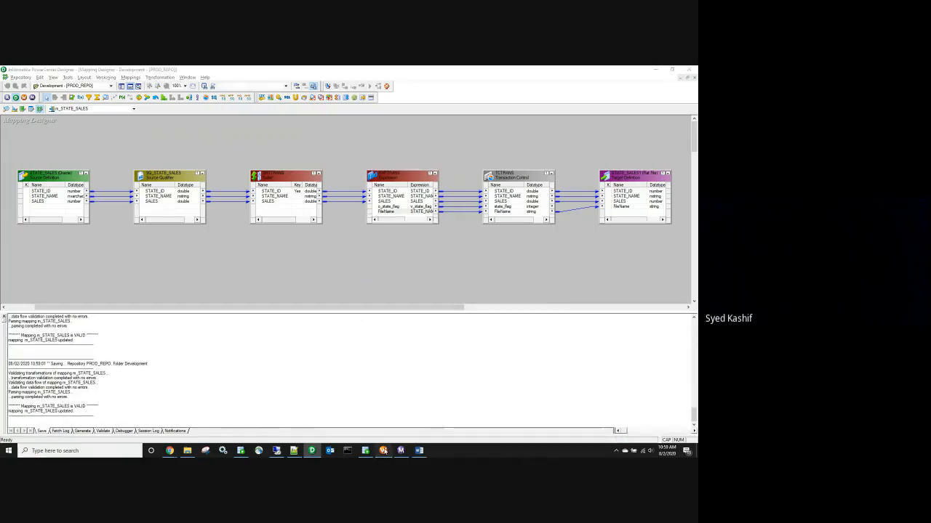
click(384, 450)
click(507, 196)
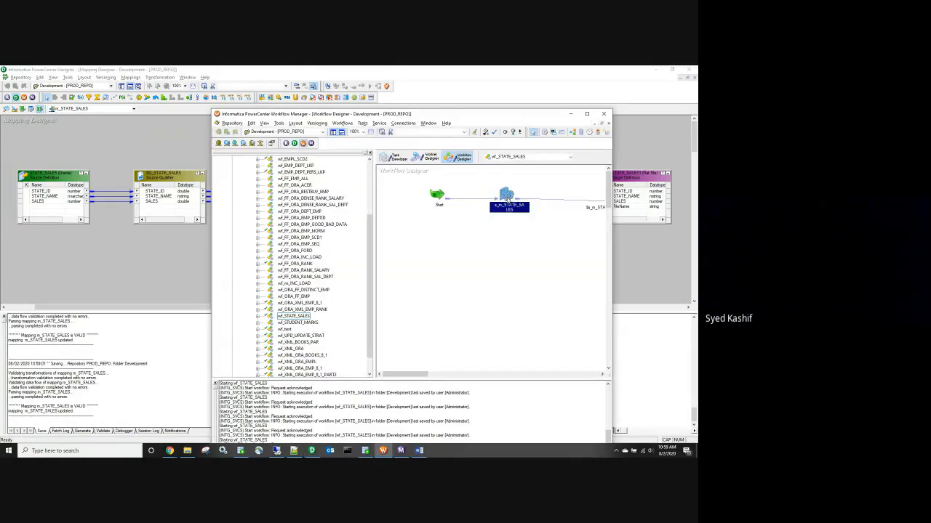
right_click(508, 197)
click(534, 272)
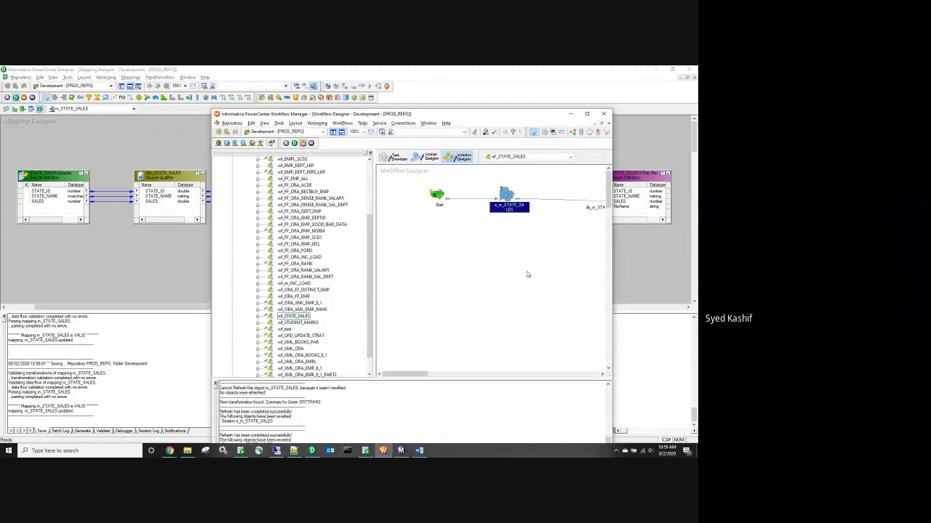
Step: Save the wf_STATE_SALES workflow and start it
key(ctrl+s)
right_click(528, 271)
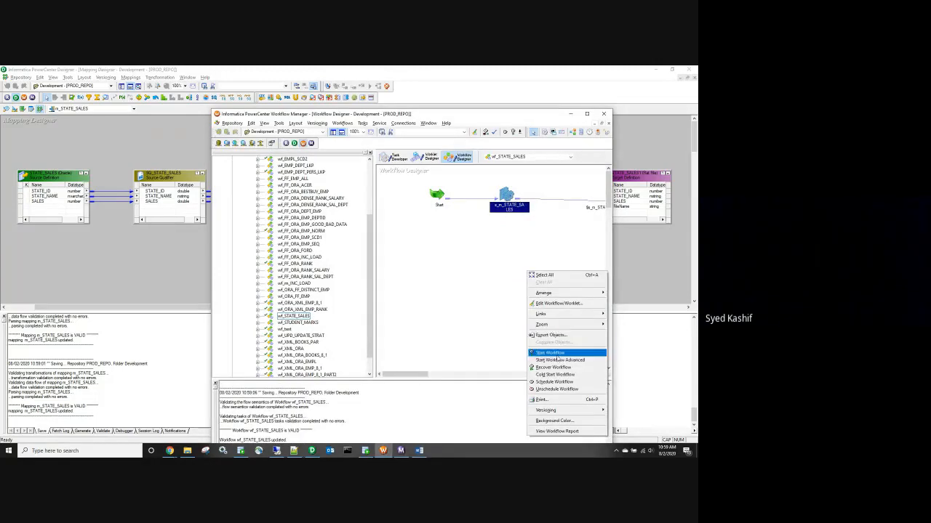
click(550, 353)
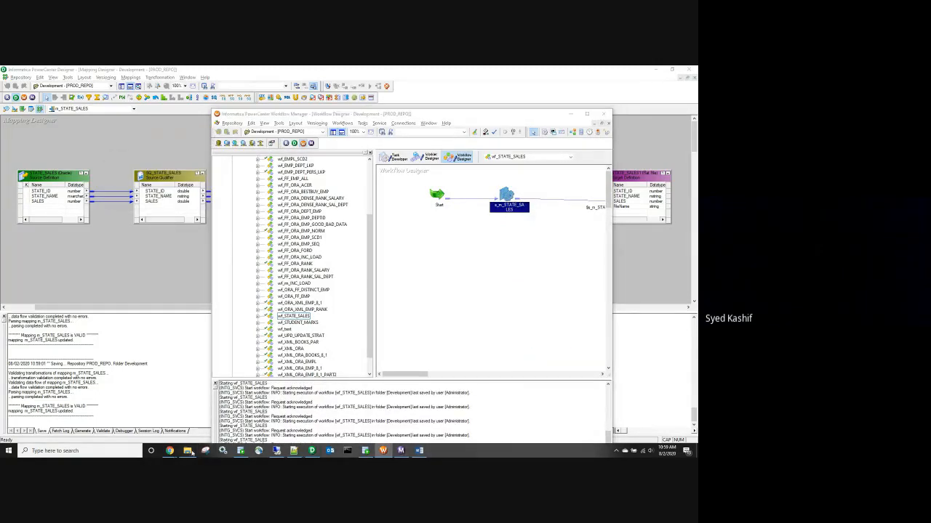
Step: Switch to the Tran_ctrl folder in File Explorer and delete the state_sales_123 text file
click(187, 451)
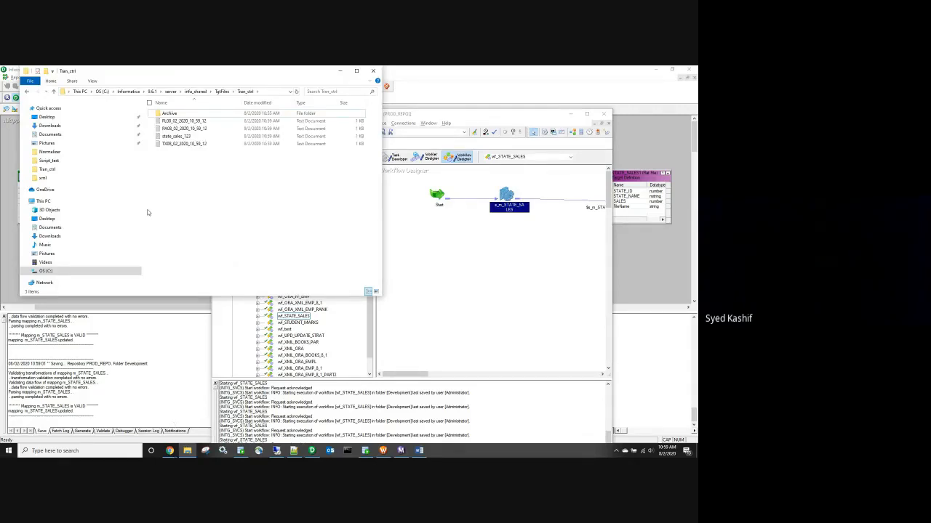
click(169, 138)
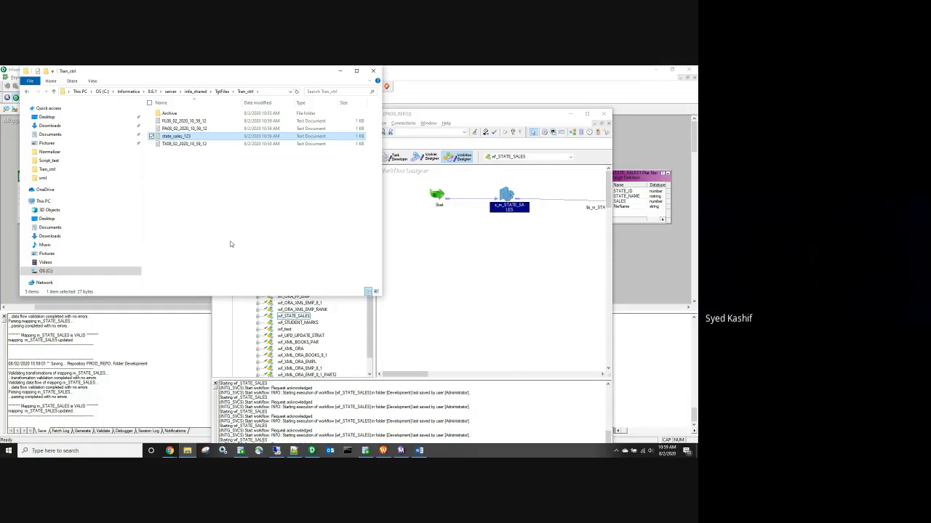
key(Delete)
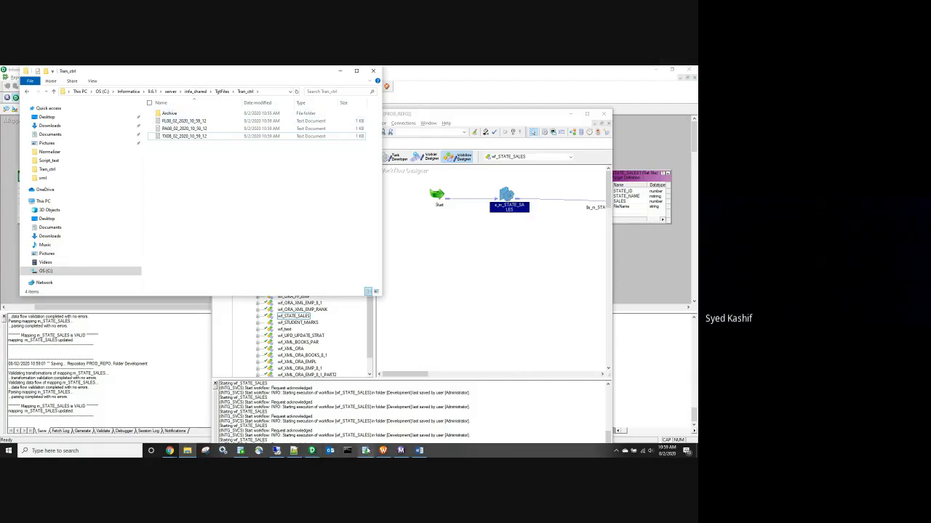
Step: In Designer, change the FileName port's expression in EXPTRANS to STATE_NAME||'_'||TO_CHAR(SYSDATE,'MM_DD_YYYY_HH_MI_SS')||'.txt'
click(312, 450)
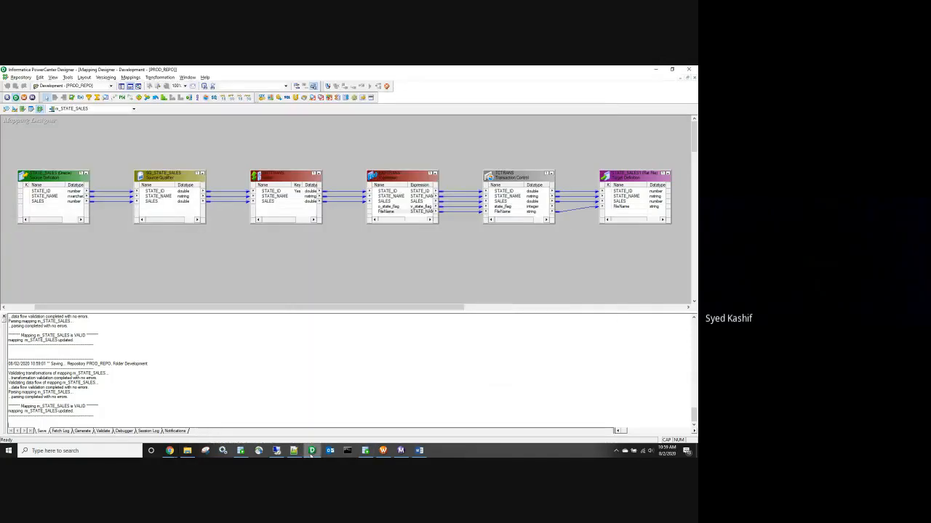
click(405, 212)
double_click(405, 212)
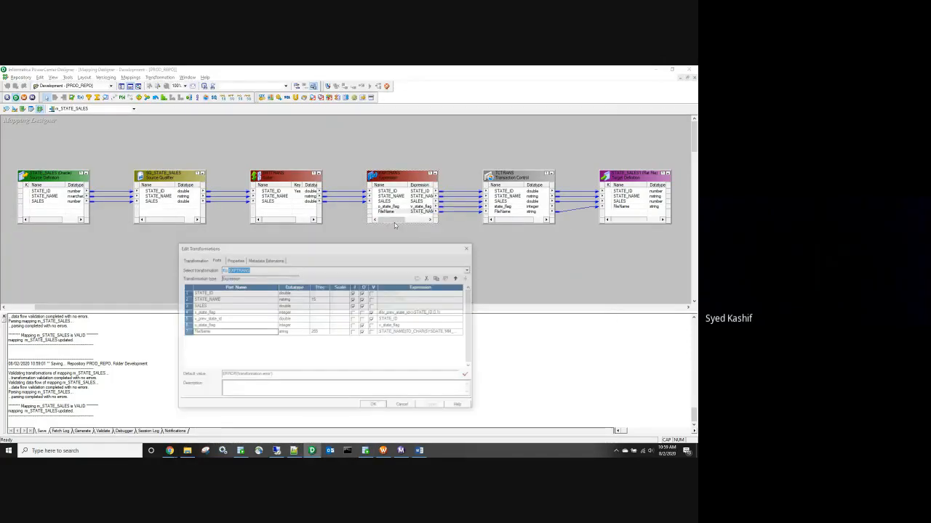
click(463, 333)
click(462, 333)
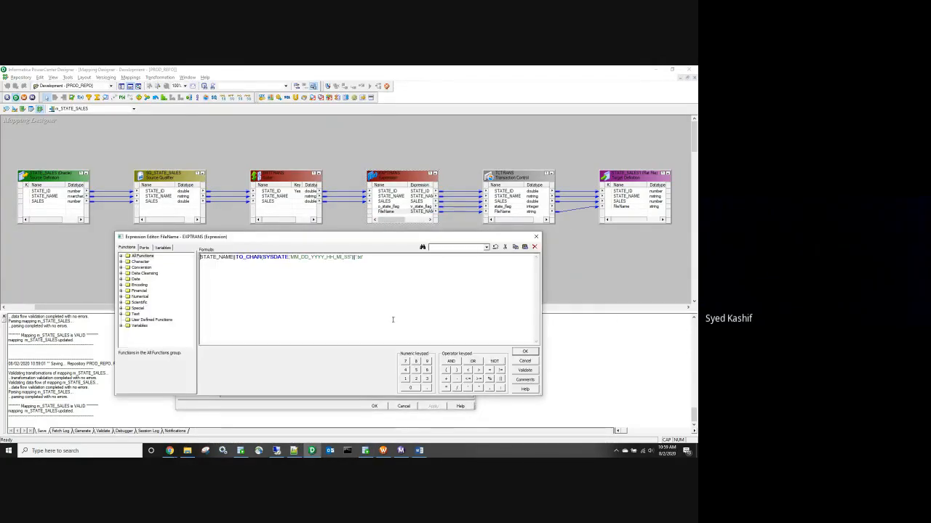
click(237, 257)
text('_')
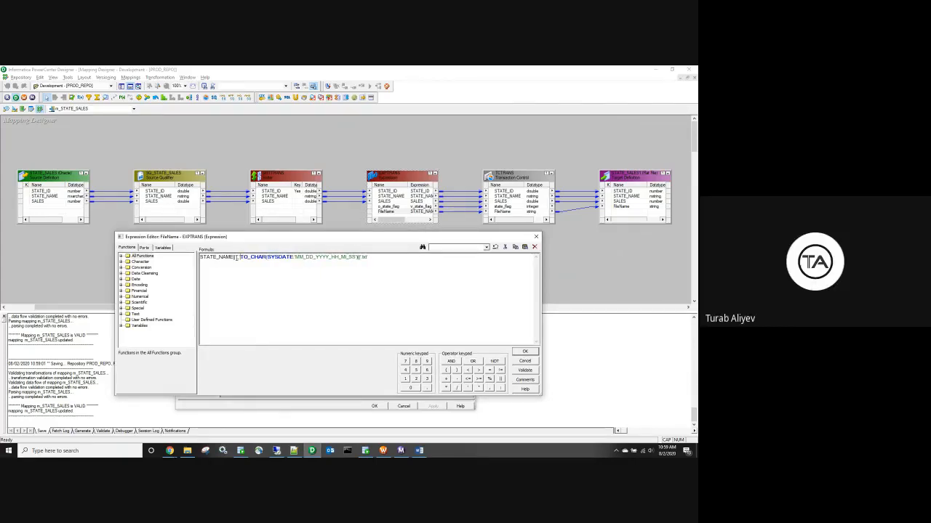
text(|)
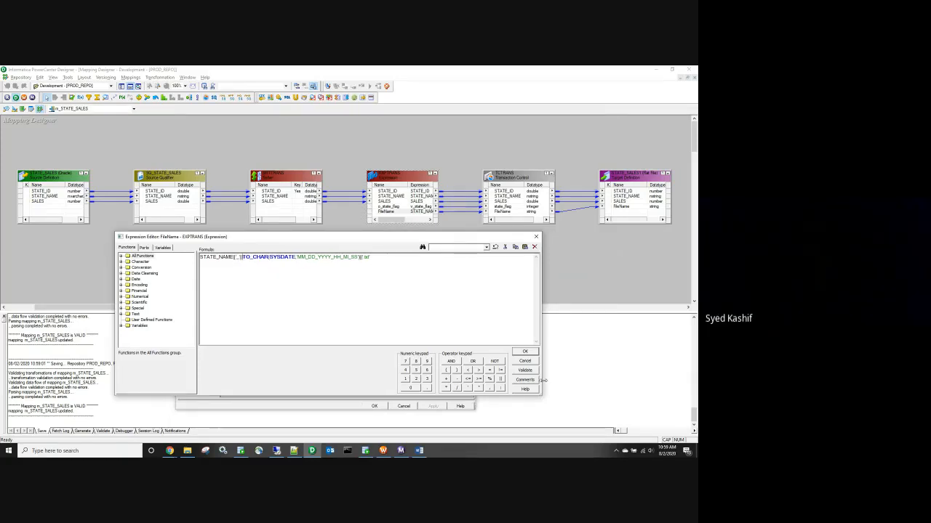
Step: Validate the expression with the added underscore separator and apply the changes to the EXPTRANS transformation
click(525, 370)
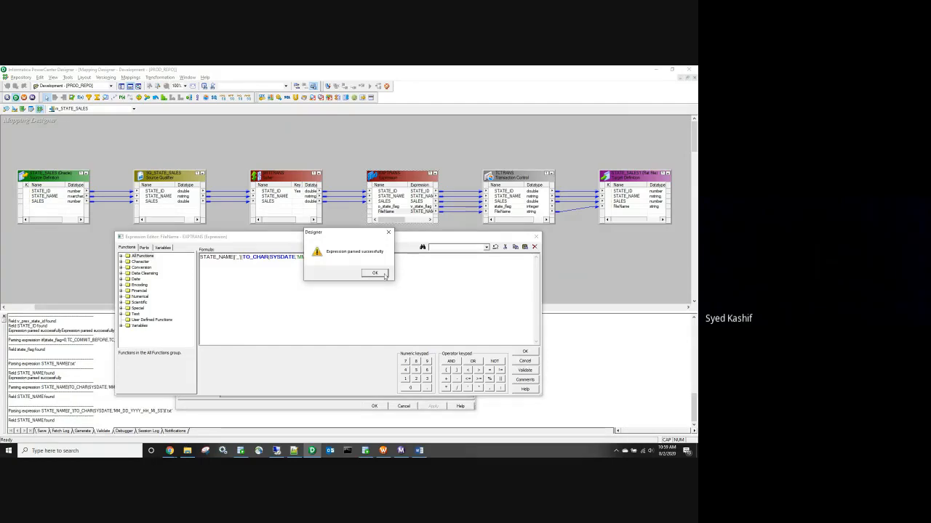
click(384, 274)
click(526, 352)
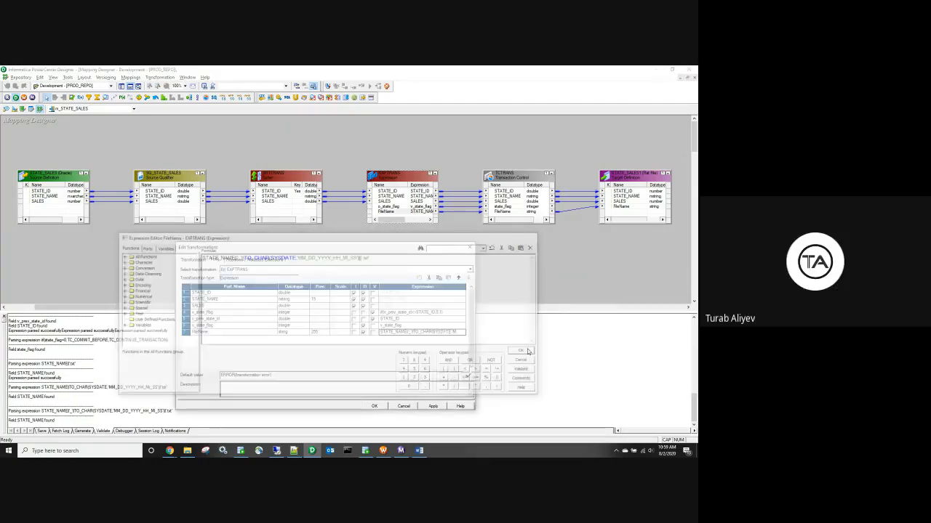
click(433, 405)
click(374, 406)
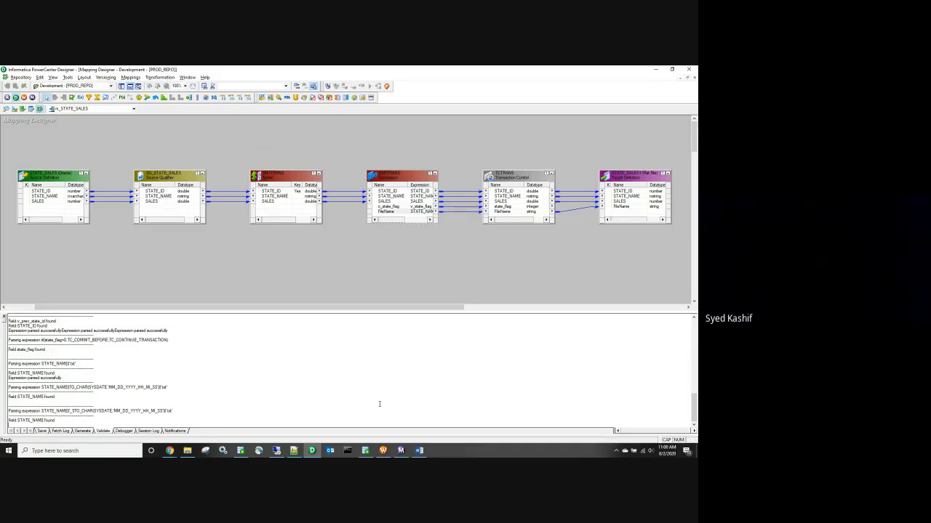
Step: Save the updated mapping and refresh the s_m_STATE_SALES session's mapping in Workflow Manager
key(ctrl+s)
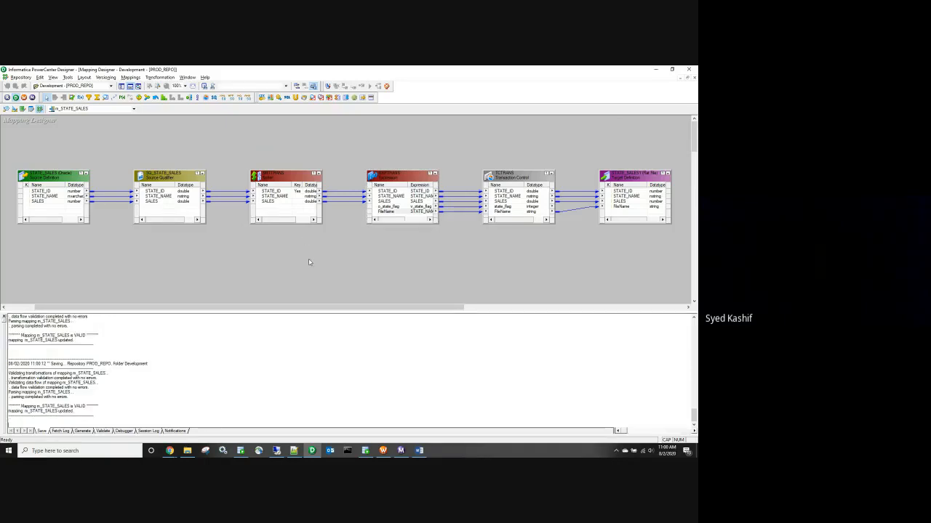
click(385, 452)
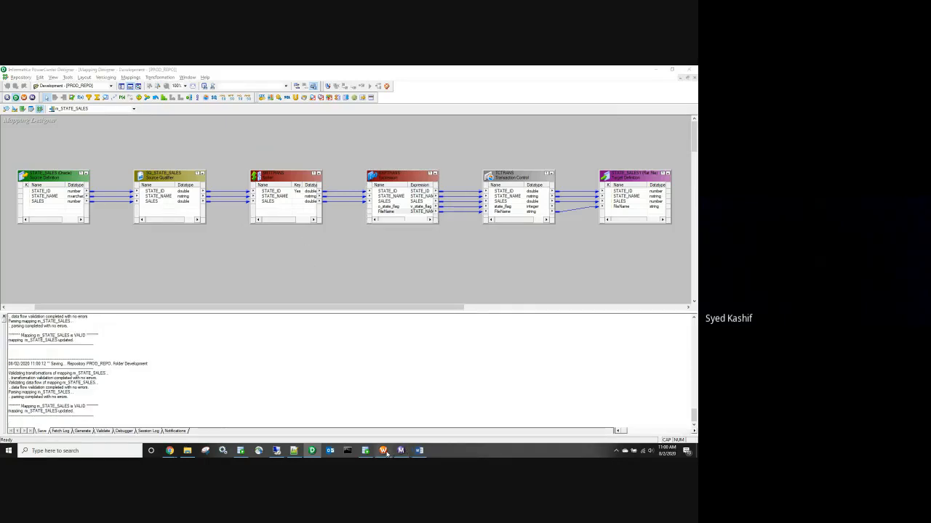
right_click(506, 193)
click(518, 268)
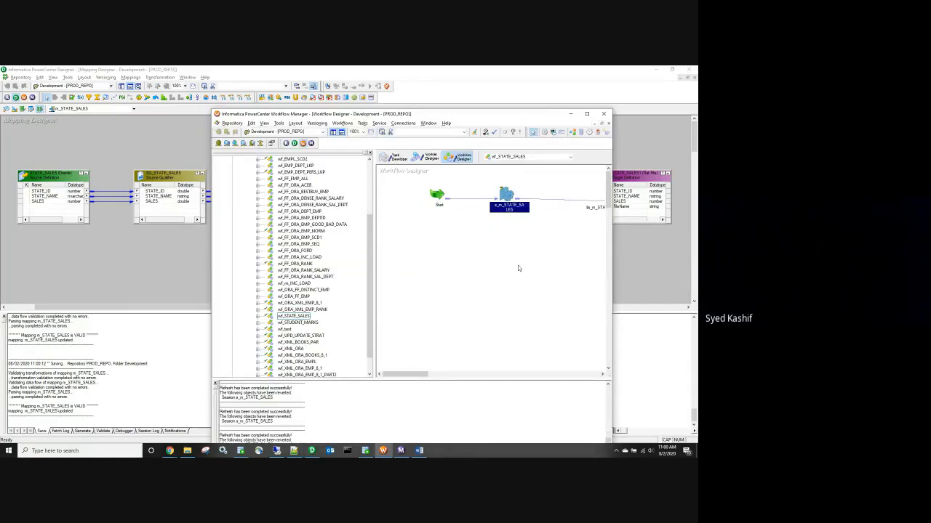
Step: Save the wf_STATE_SALES workflow with the refreshed session and start it
key(ctrl+s)
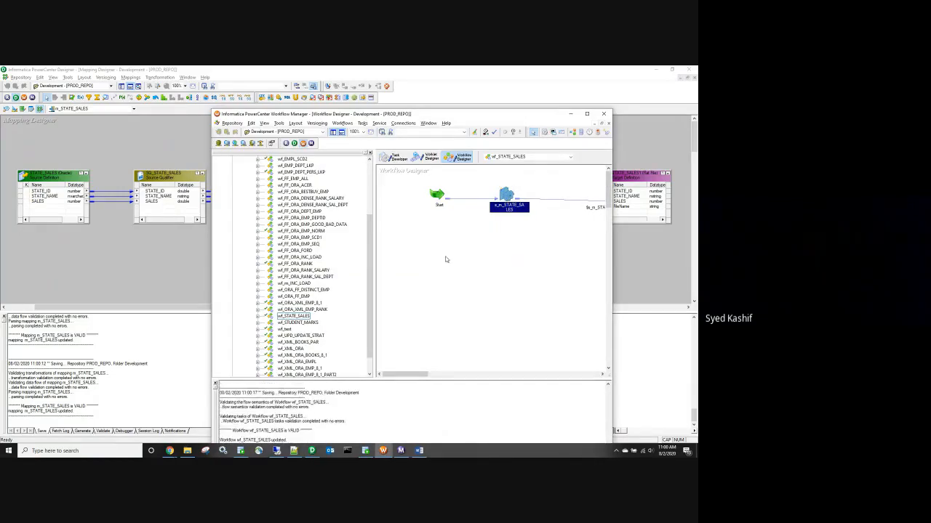
right_click(448, 296)
click(486, 254)
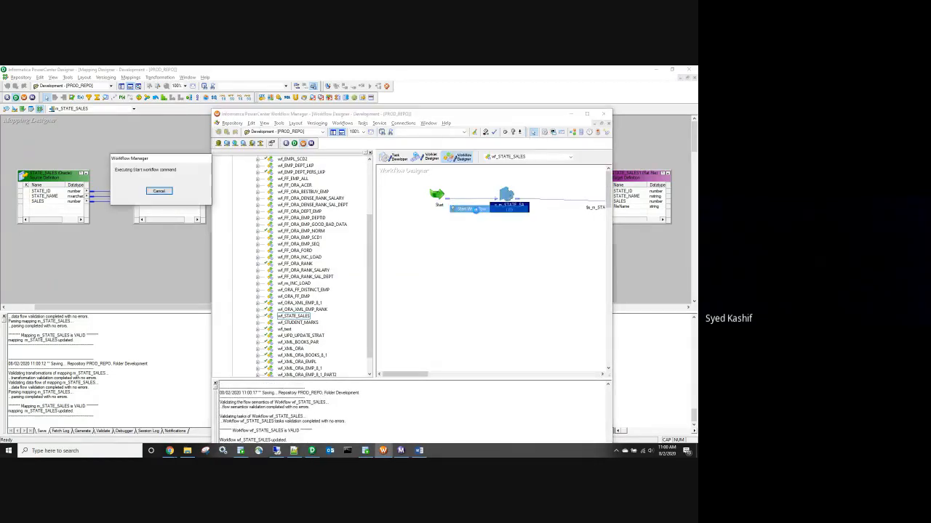
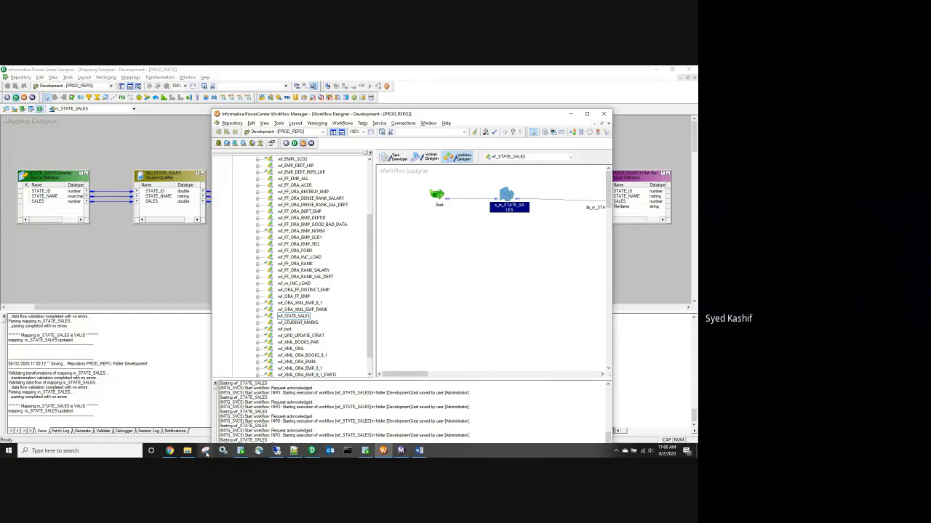
Step: Permanently delete all date-stamped FL, PA and TX text files from the Tran_ctrl folder, keeping only the Archive folder
click(187, 451)
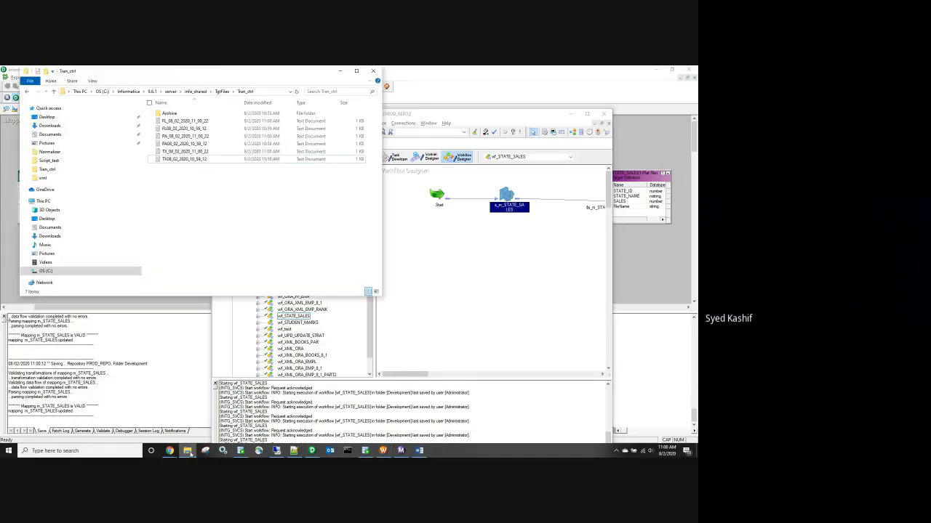
click(183, 143)
shift+click(178, 160)
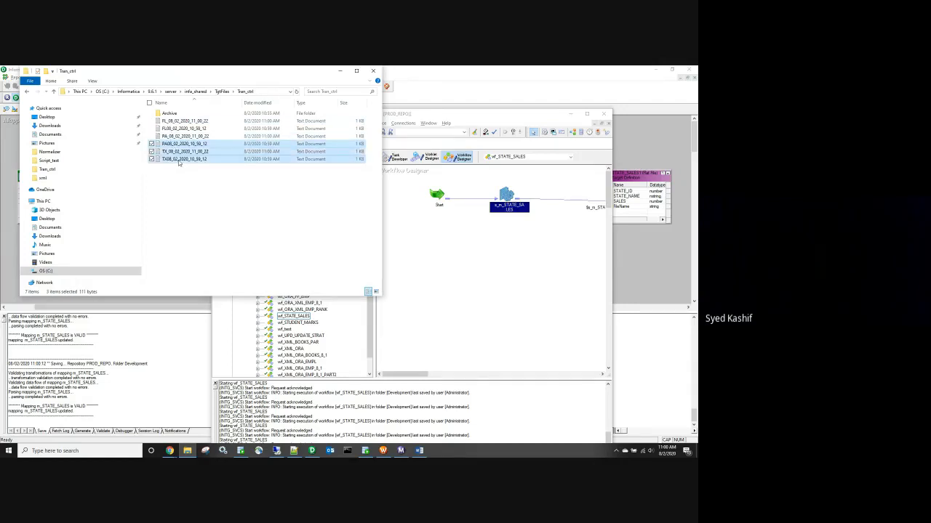
key(Delete)
key(Return)
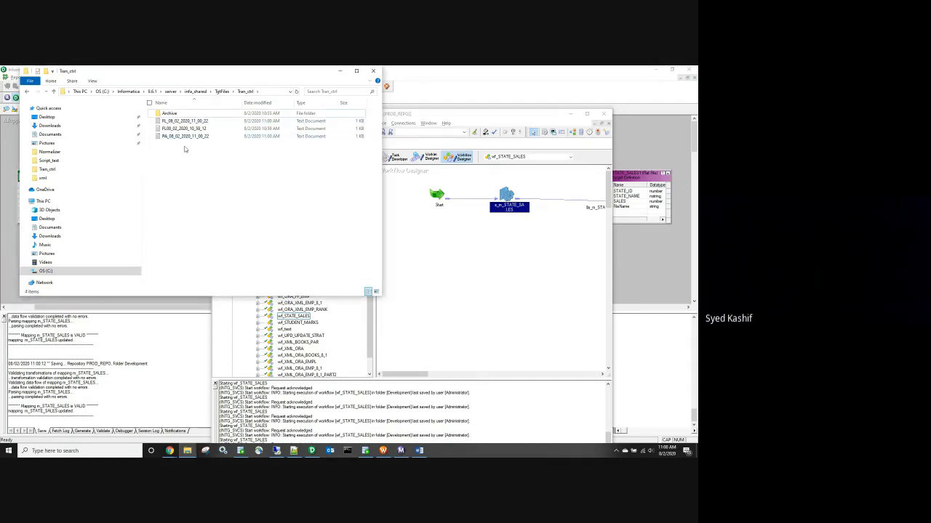
click(180, 130)
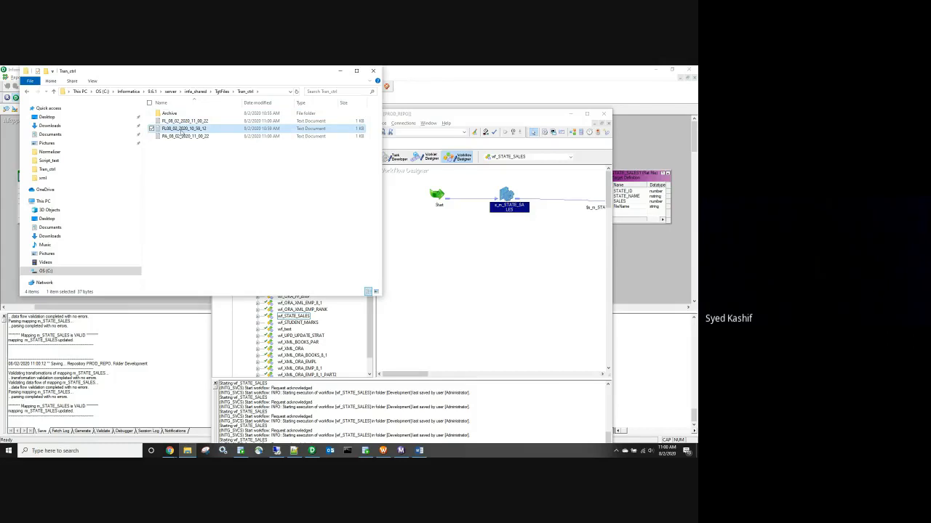
ctrl+click(180, 122)
ctrl+click(181, 137)
key(Delete)
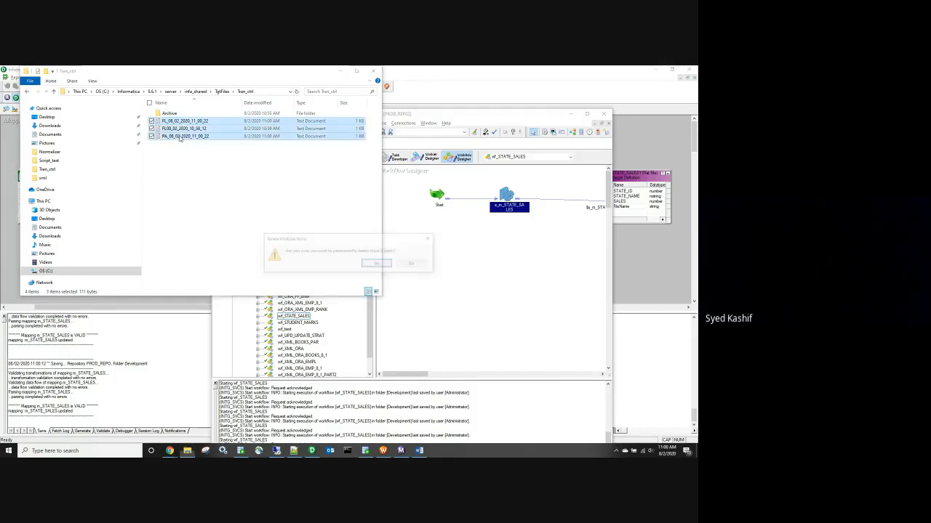
key(Return)
Step: Start the wf_STATE_SALES workflow twice in Workflow Manager, checking the files in the Tran_ctrl folder after each run
right_click(467, 264)
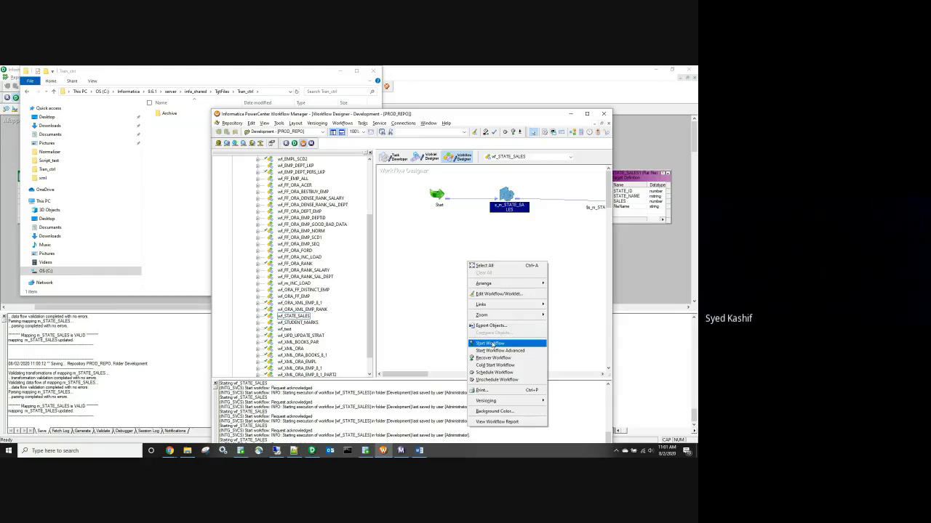
click(492, 343)
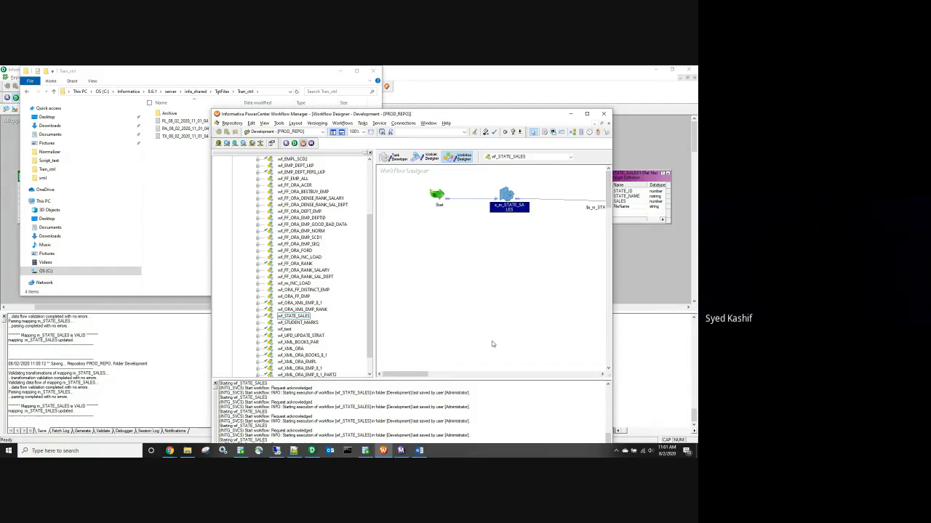
click(205, 183)
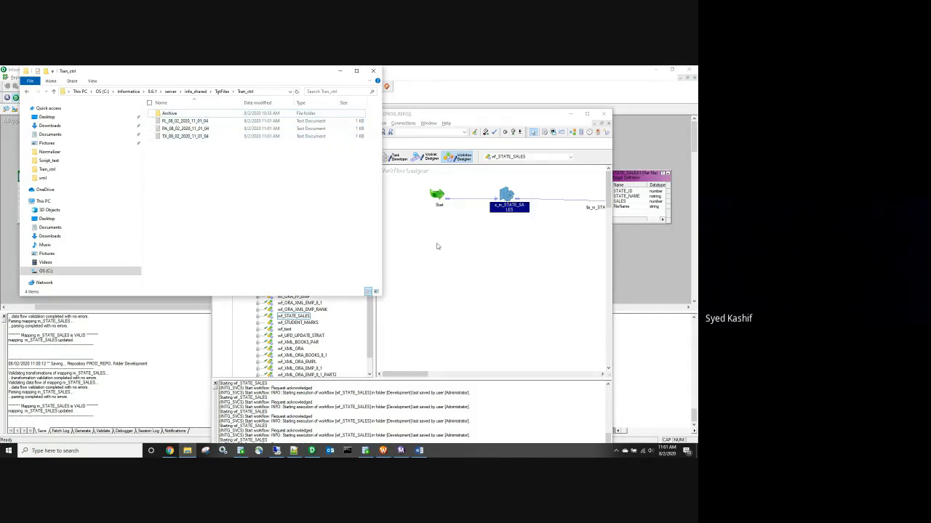
right_click(475, 251)
click(489, 337)
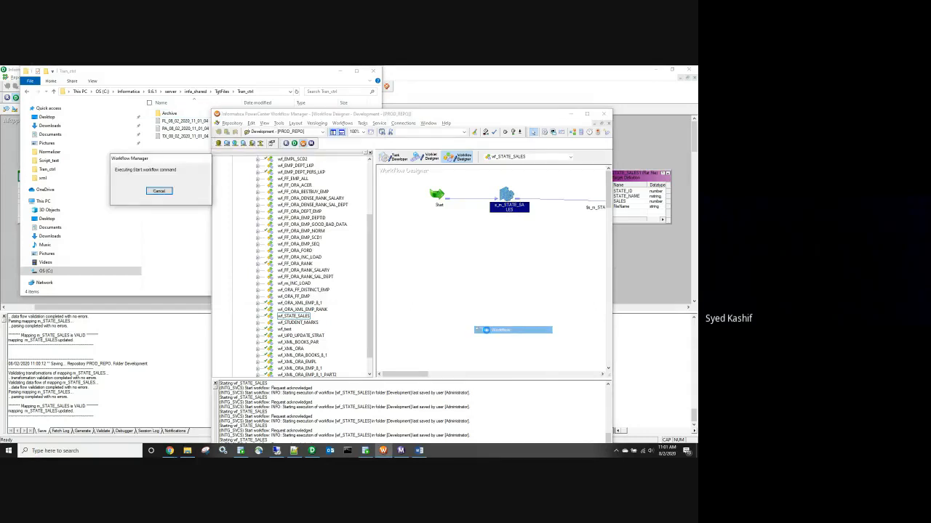
click(187, 181)
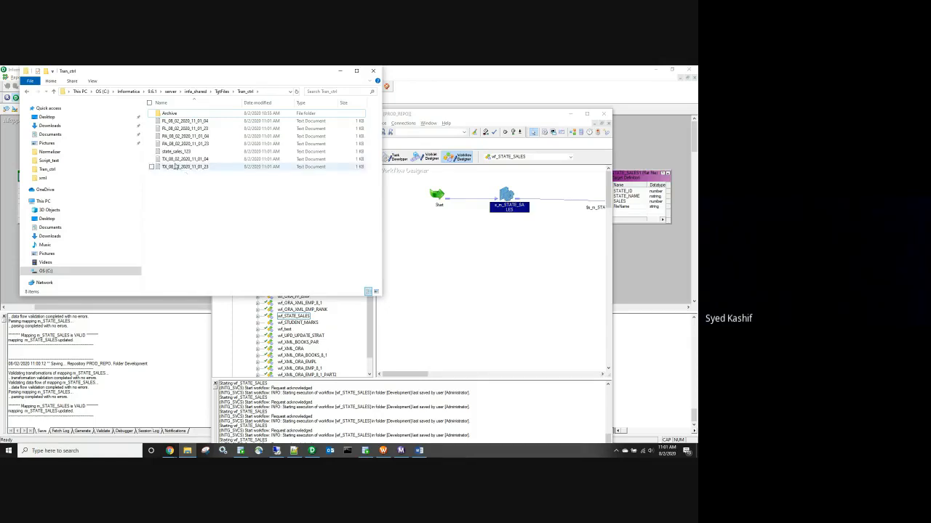
Step: Delete the state_sales_123 text file from the Tran_ctrl folder and return to Designer
click(173, 155)
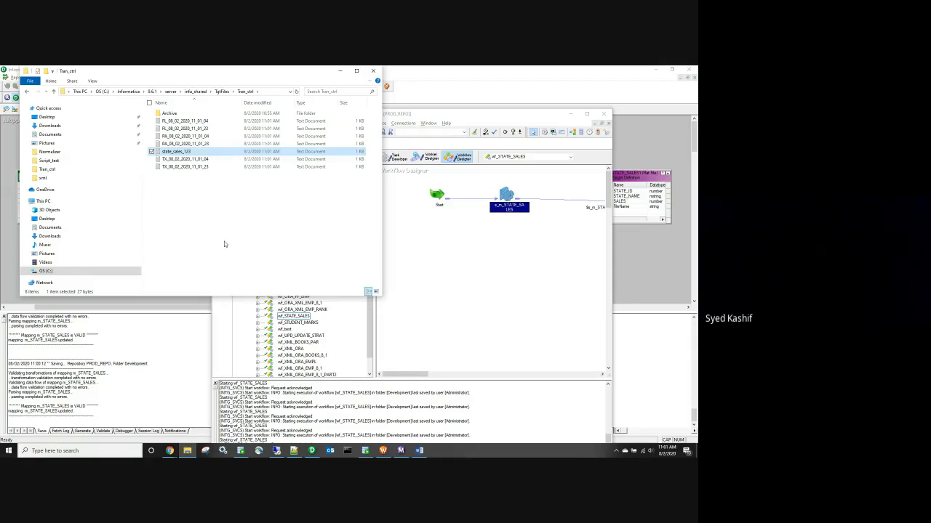
key(Delete)
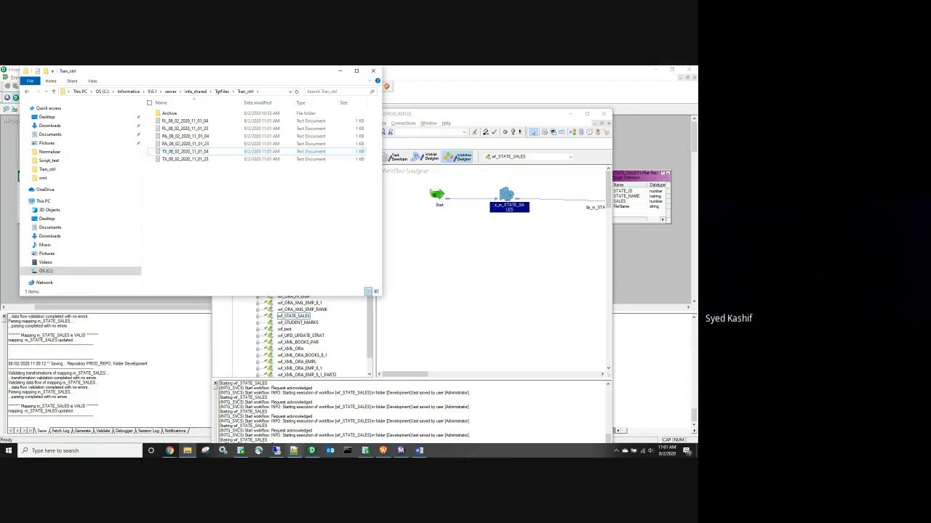
click(313, 452)
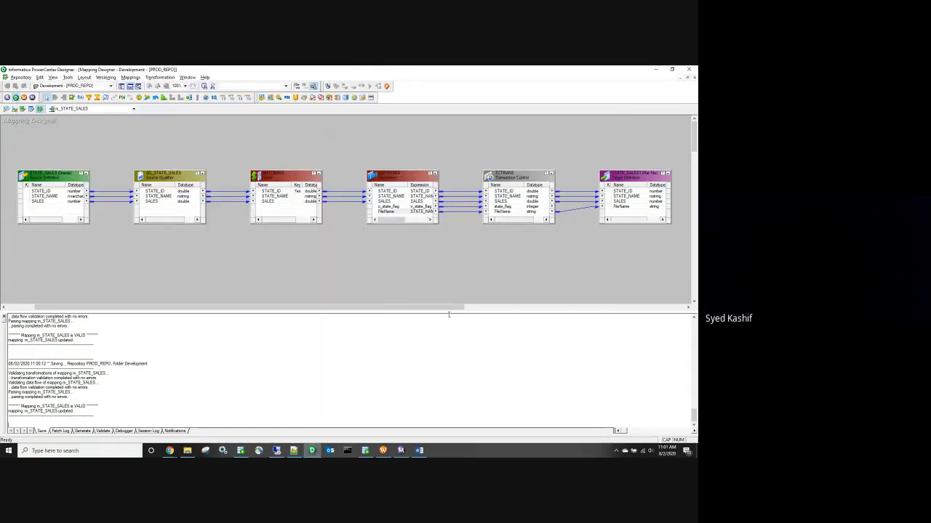
drag(424, 308, 301, 303)
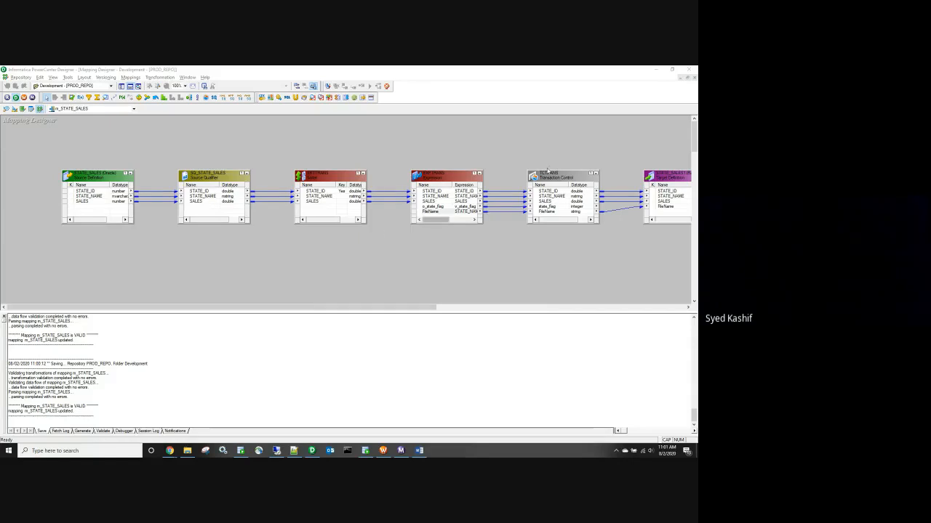
click(536, 177)
click(447, 211)
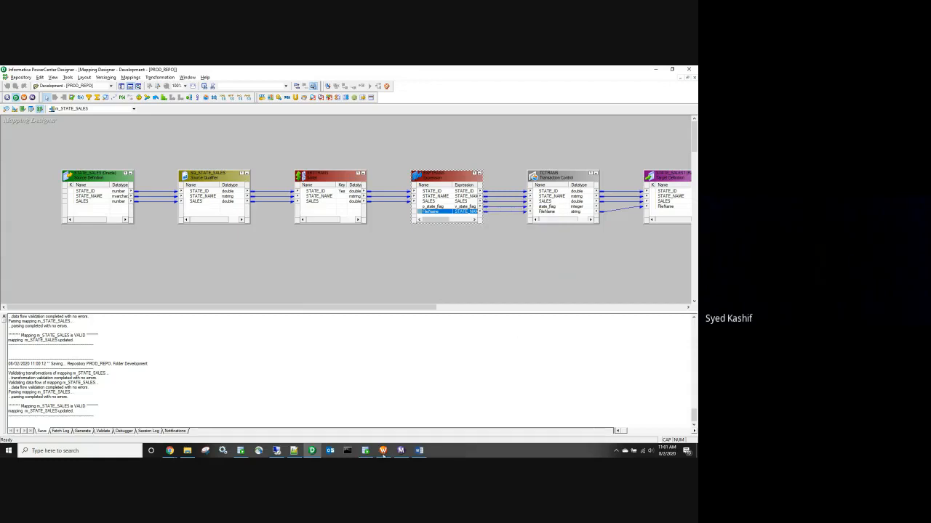
mouse_move(388, 456)
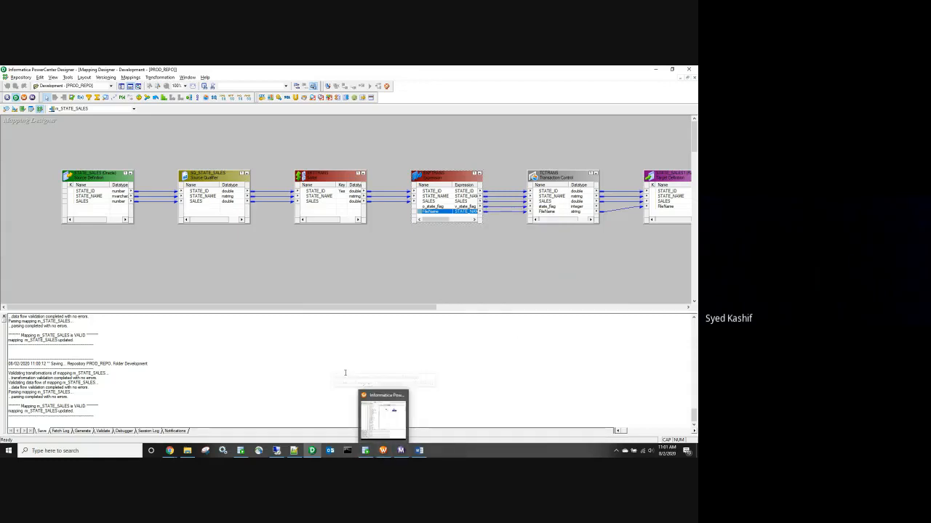
drag(293, 310, 363, 322)
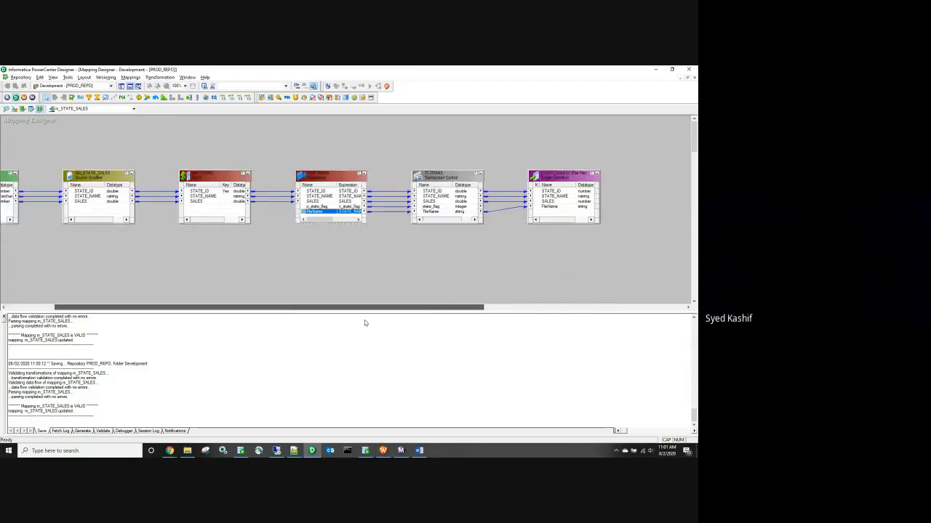
mouse_move(157, 444)
click(131, 420)
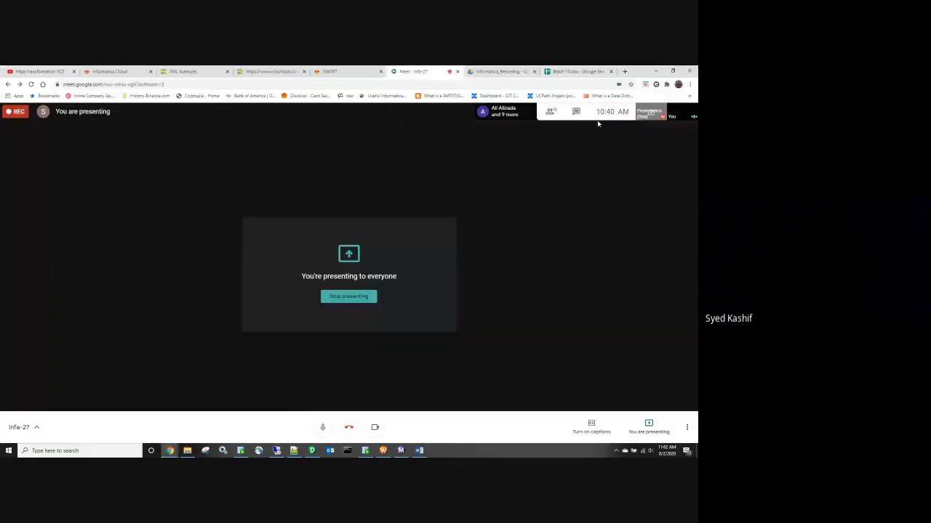
click(651, 71)
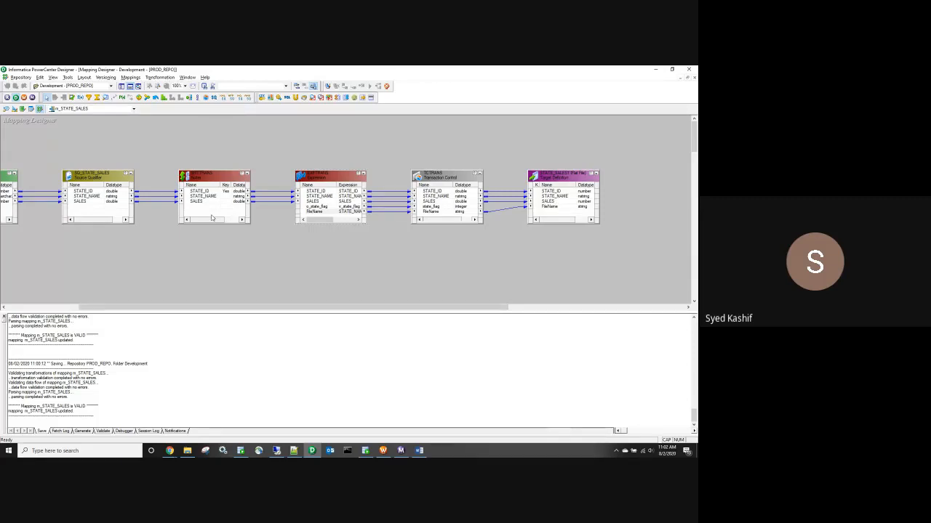
click(172, 152)
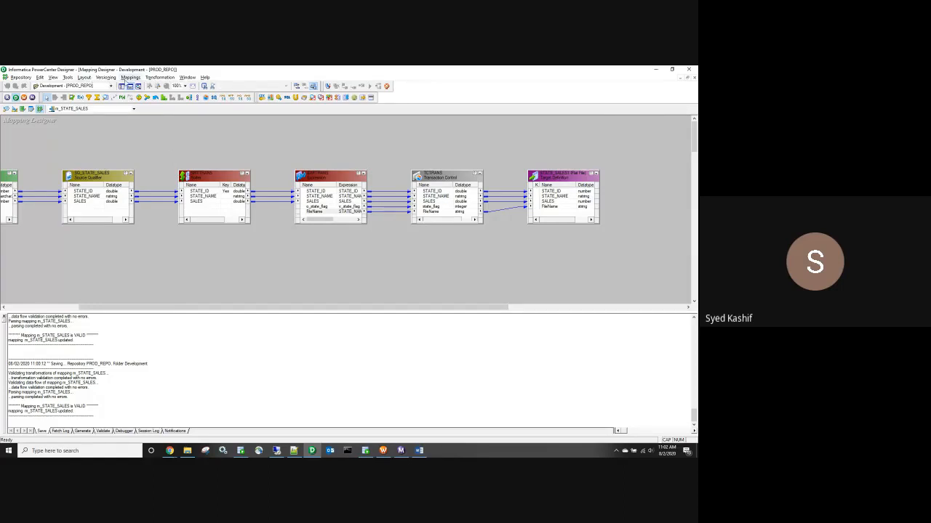
Step: Copy the m_STATE_SALES mapping as a new mapping named m_STATE_SALES_SESS
click(130, 77)
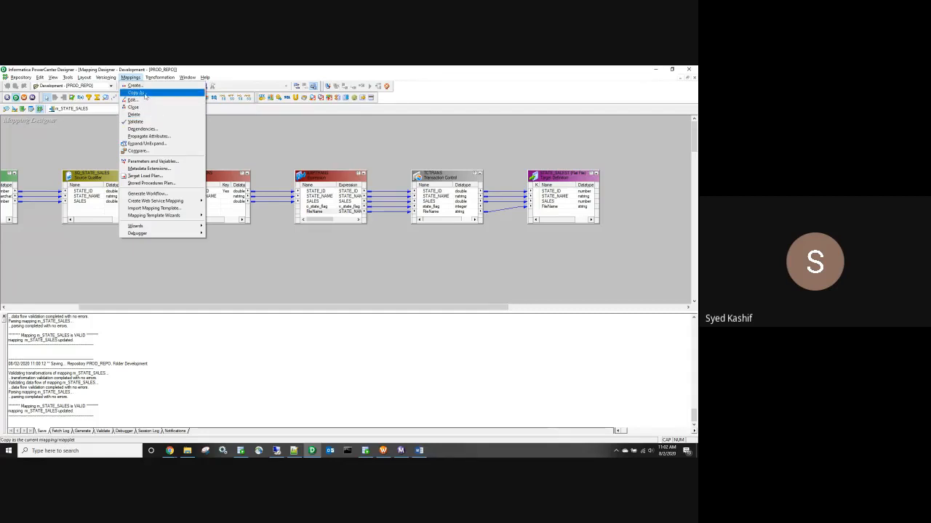
click(145, 94)
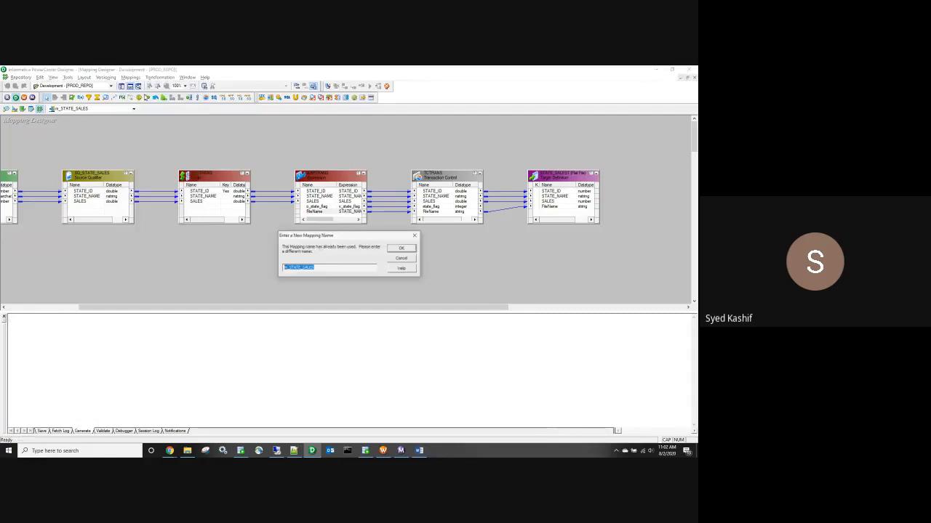
click(328, 266)
text(_s)
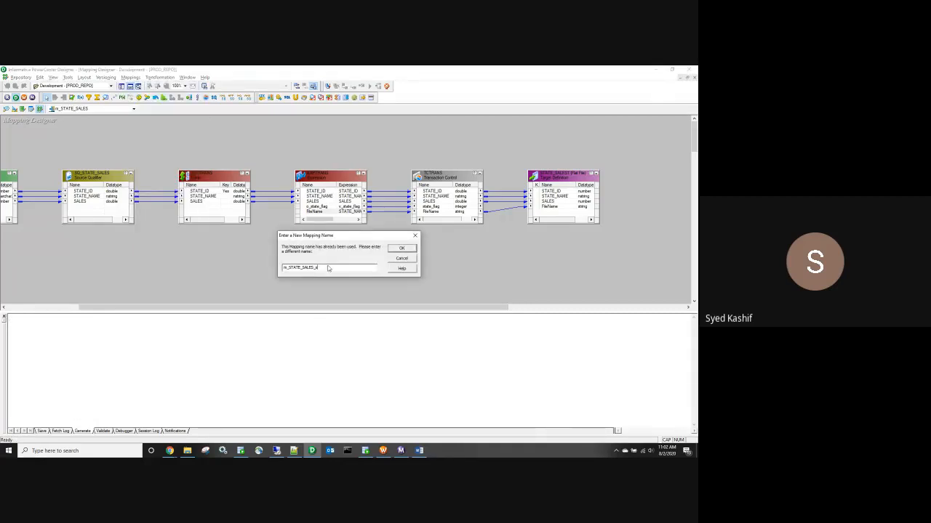
text(esses)
click(397, 248)
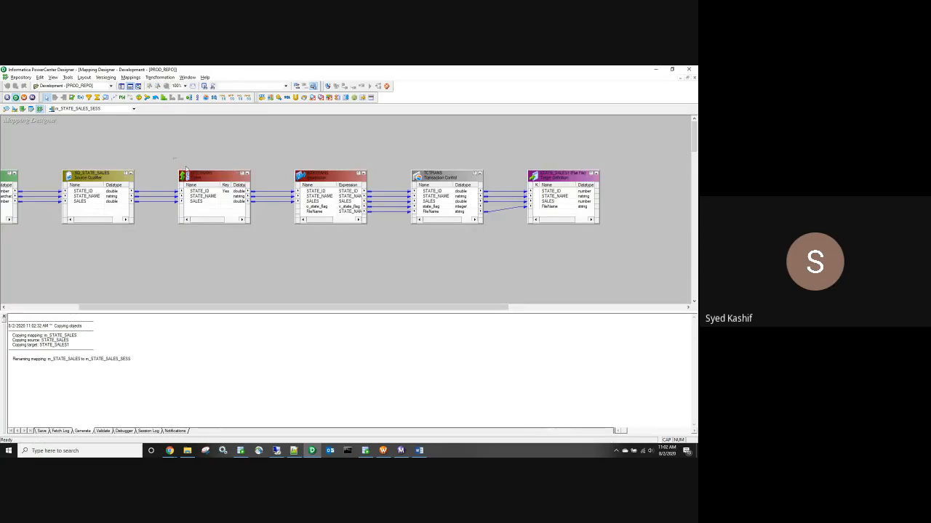
Step: Delete the Sorter, Expression and Transaction Control transformations from the m_STATE_SALES_SESS mapping
drag(175, 158, 487, 249)
key(Delete)
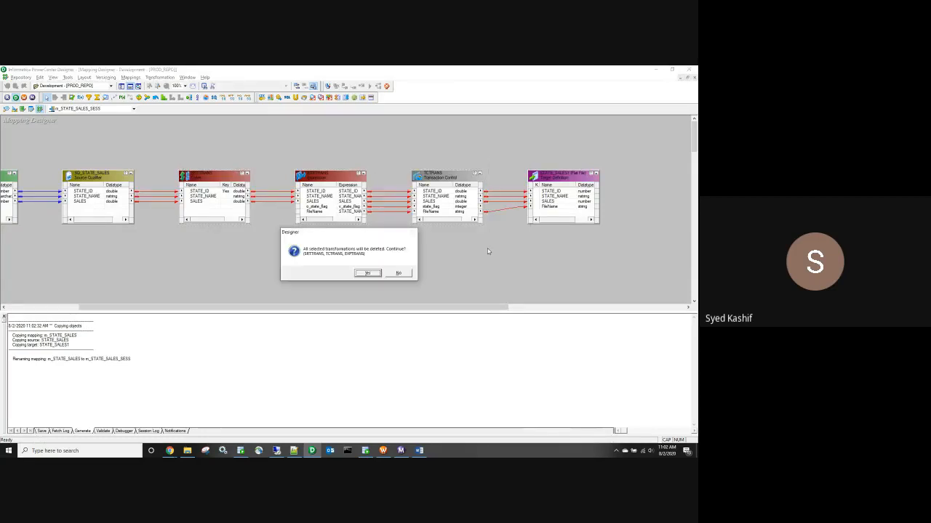
click(366, 273)
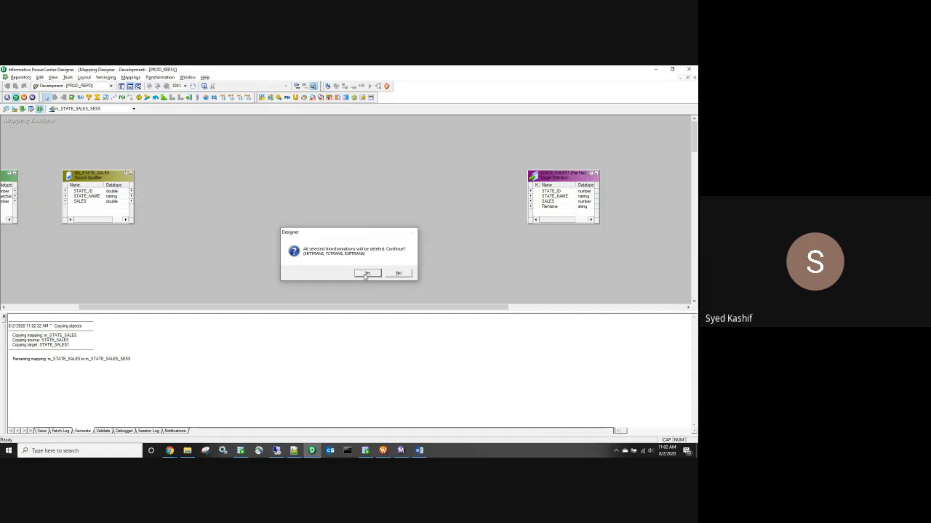
Step: Link STATE_ID, STATE_NAME and SALES from the SQ_STATE_SALES source qualifier directly to the STATE_SALES1 target and save the mapping
click(89, 191)
shift+click(87, 201)
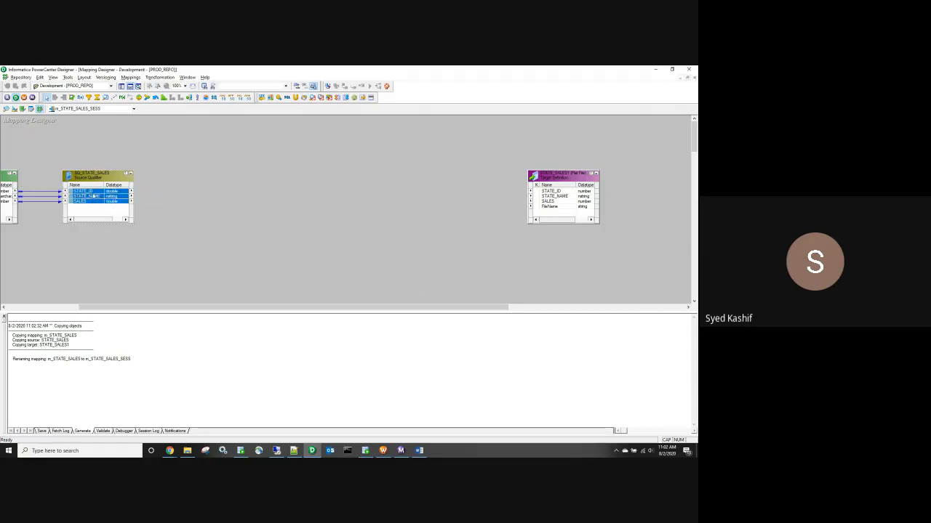
drag(109, 196, 548, 193)
click(212, 157)
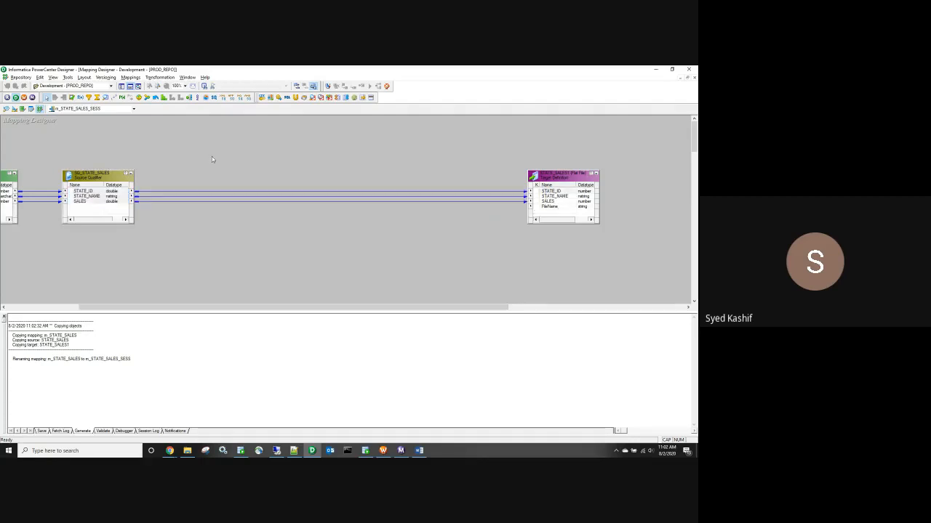
key(ctrl+s)
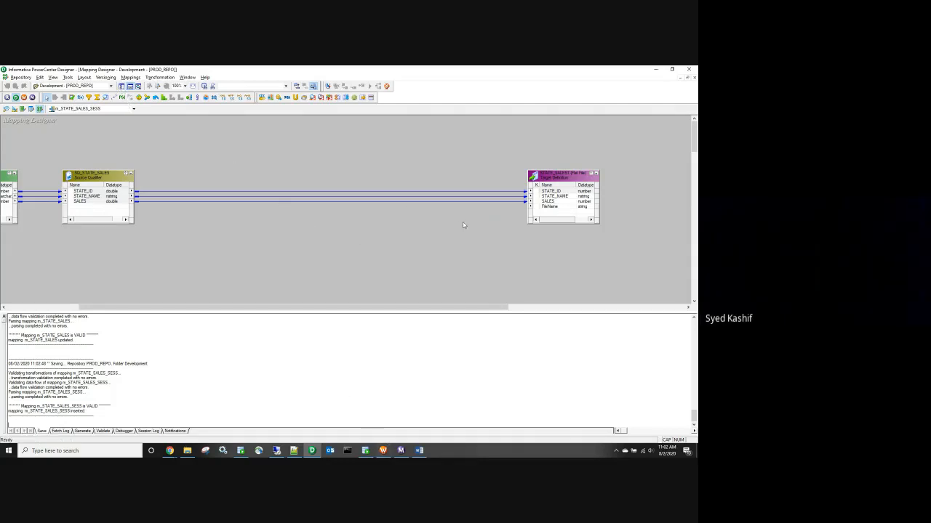
click(383, 451)
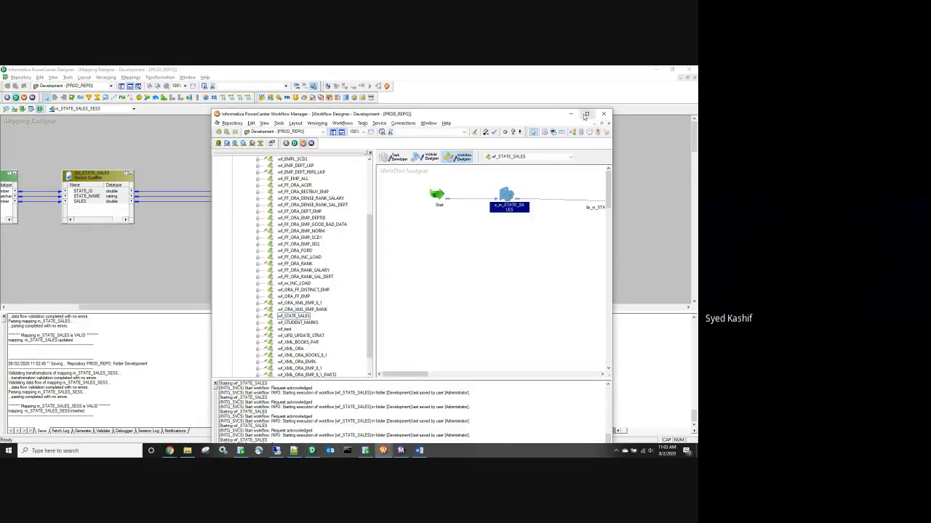
click(586, 114)
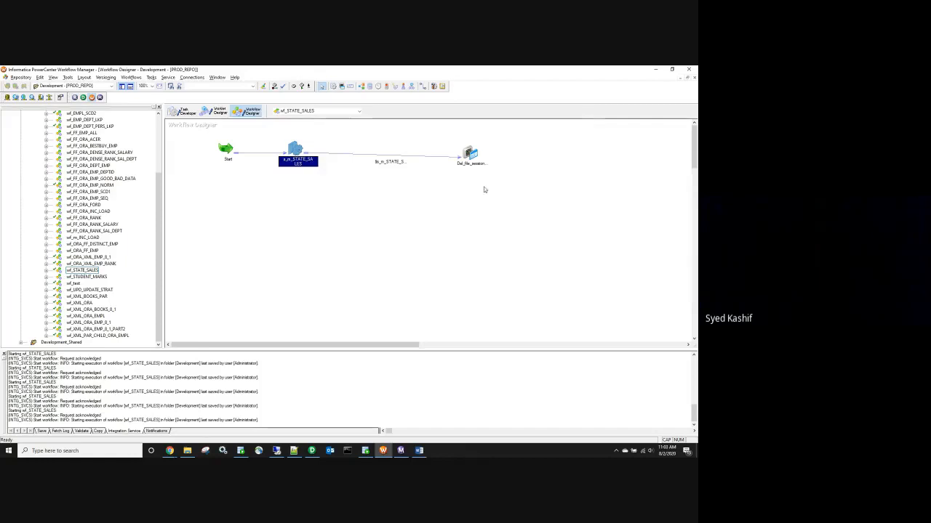
click(312, 451)
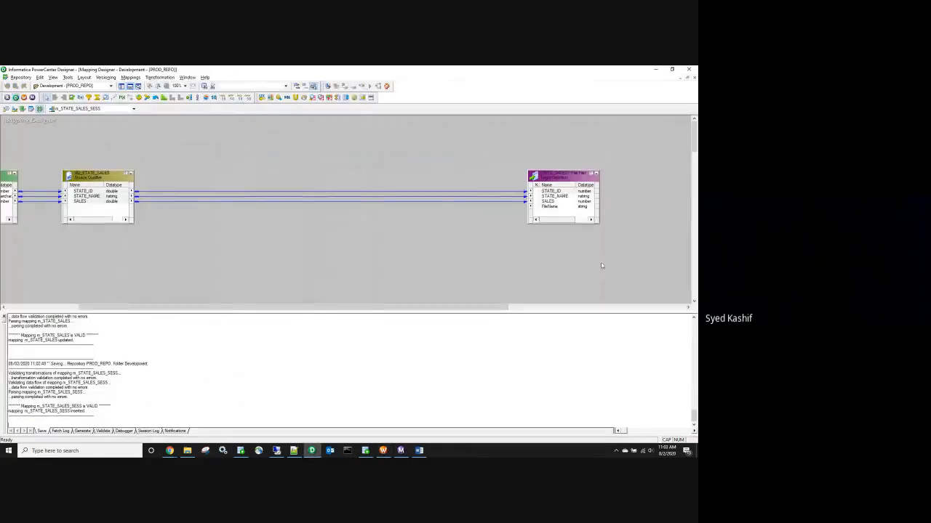
double_click(549, 208)
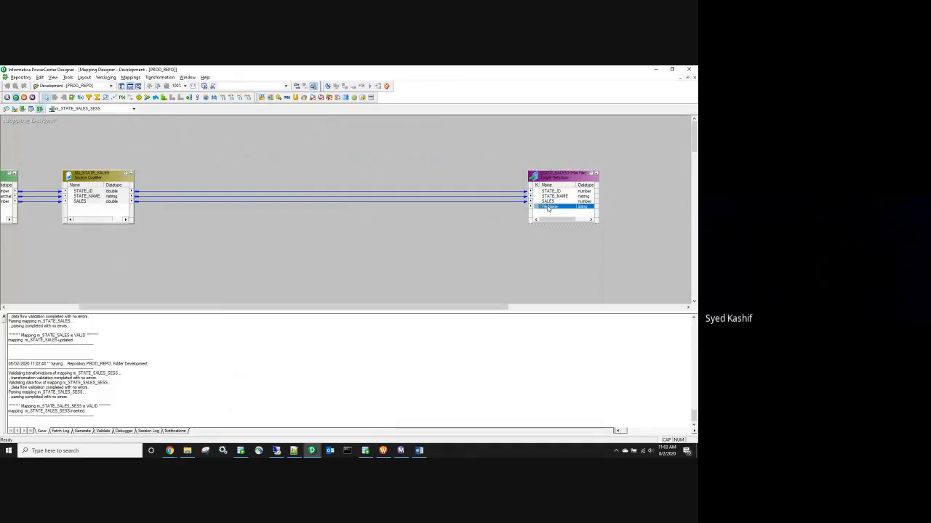
click(469, 247)
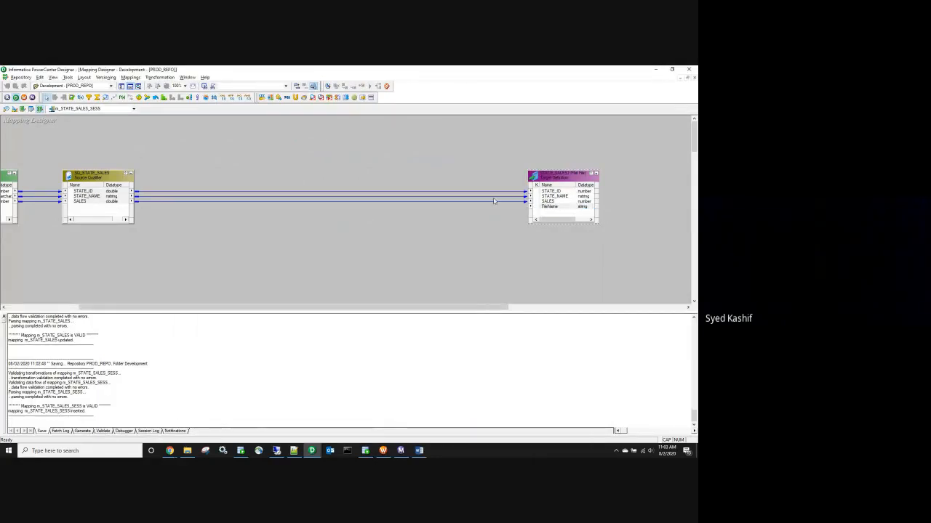
click(388, 453)
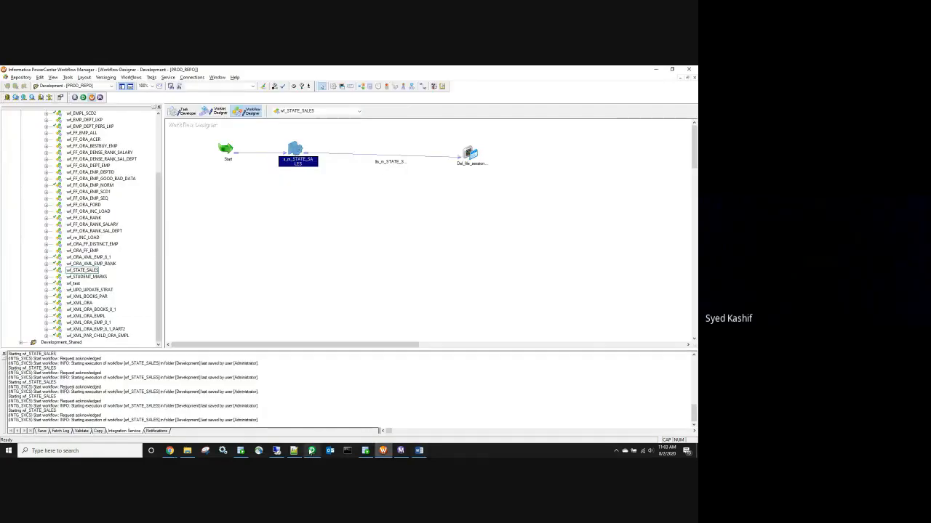
click(312, 451)
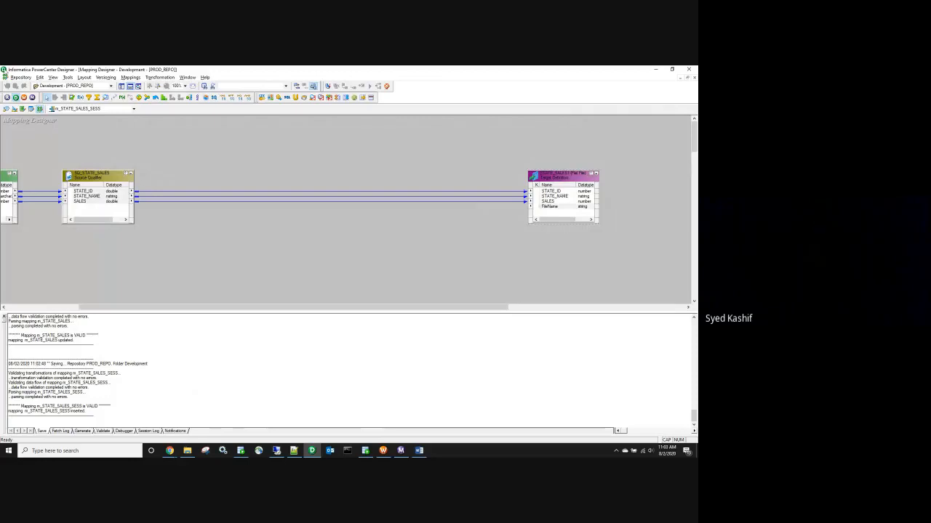
Step: Generate a workflow from m_STATE_SALES_SESS using the INTG_SVCS integration service, naming the workflow wf_STATE_SALES_SESS
click(130, 77)
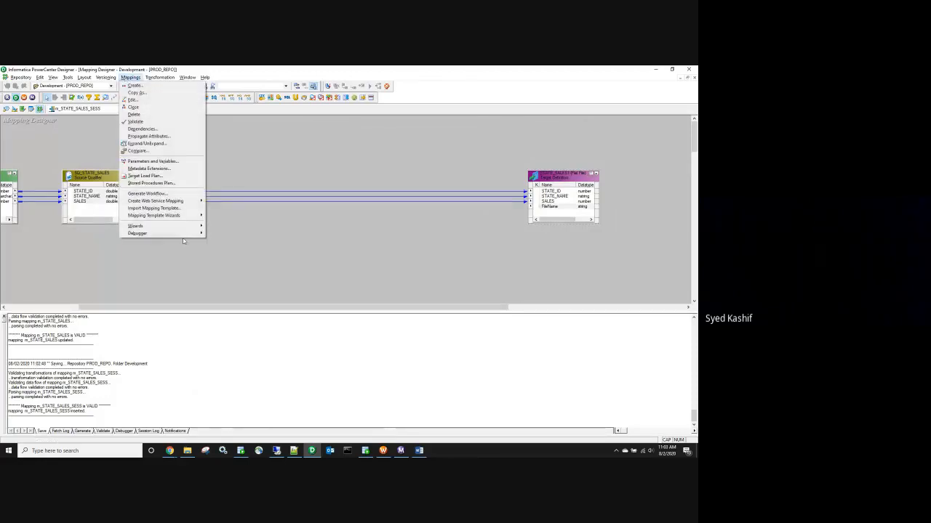
click(153, 194)
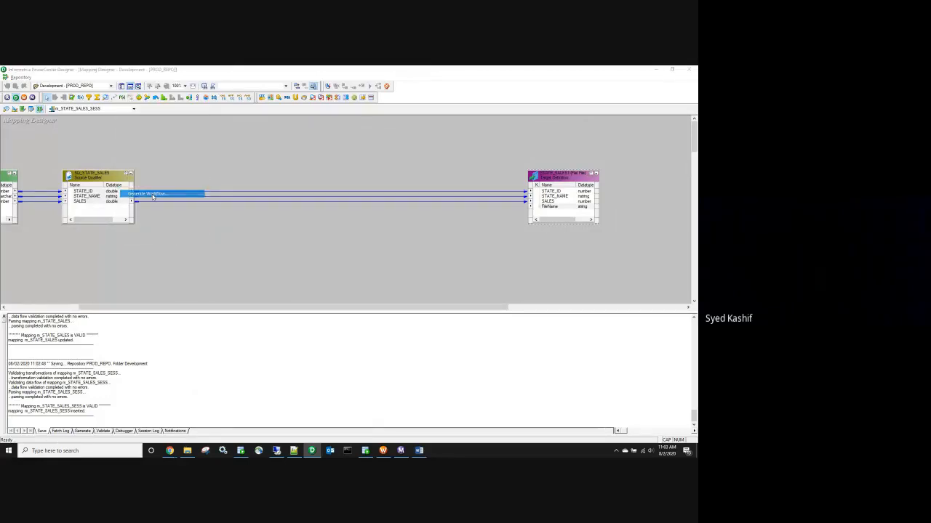
click(406, 351)
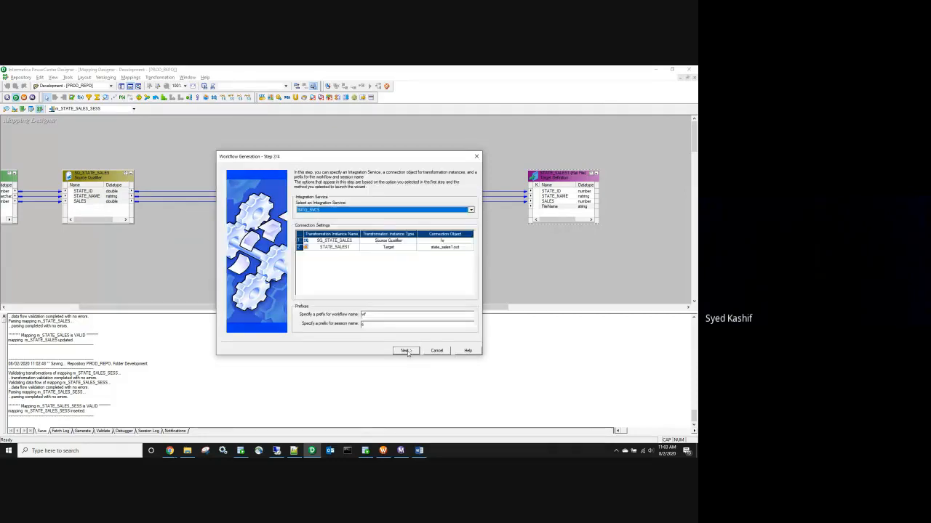
click(406, 350)
click(300, 214)
key(BackSpace)
key(BackSpace)
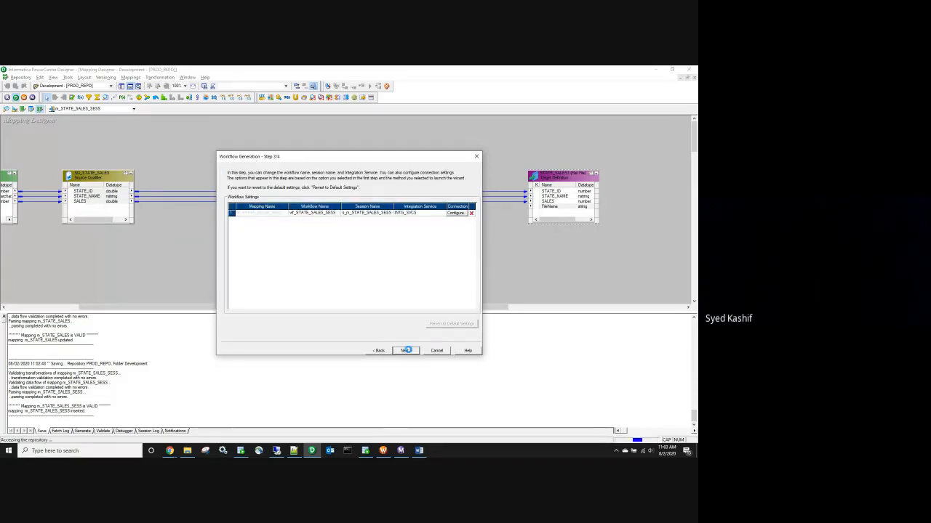
click(412, 353)
click(411, 354)
Step: Switch to Workflow Manager, refresh the Development folder and expand its workflows to locate wf_STATE_SALES_SESS
click(388, 450)
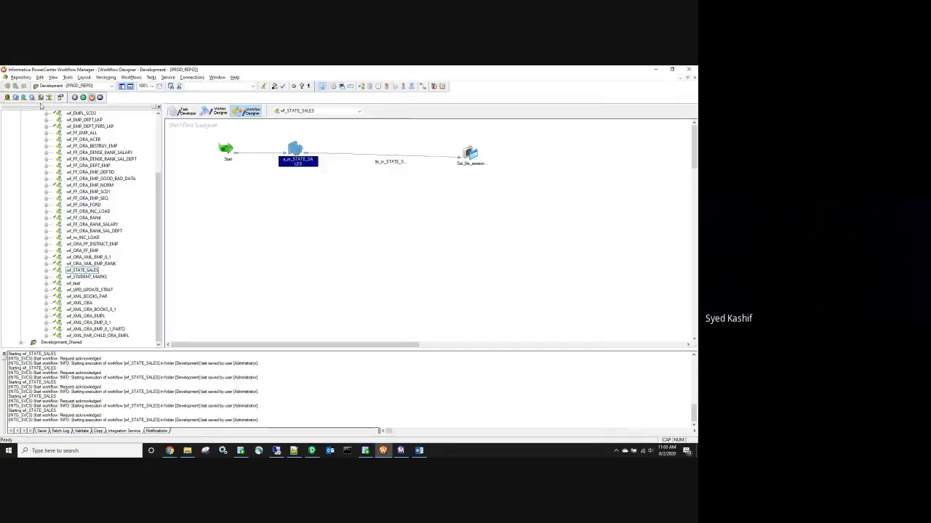
drag(159, 232, 100, 142)
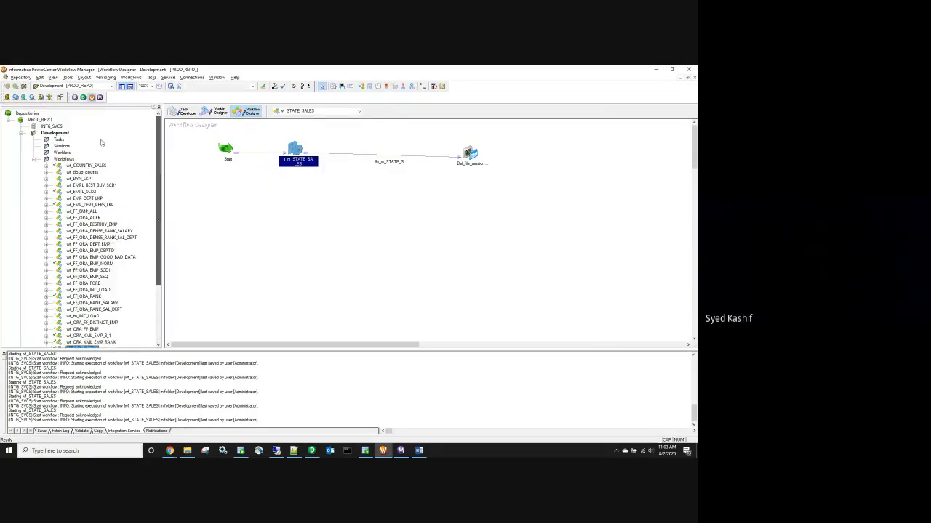
click(61, 133)
right_click(61, 133)
click(73, 138)
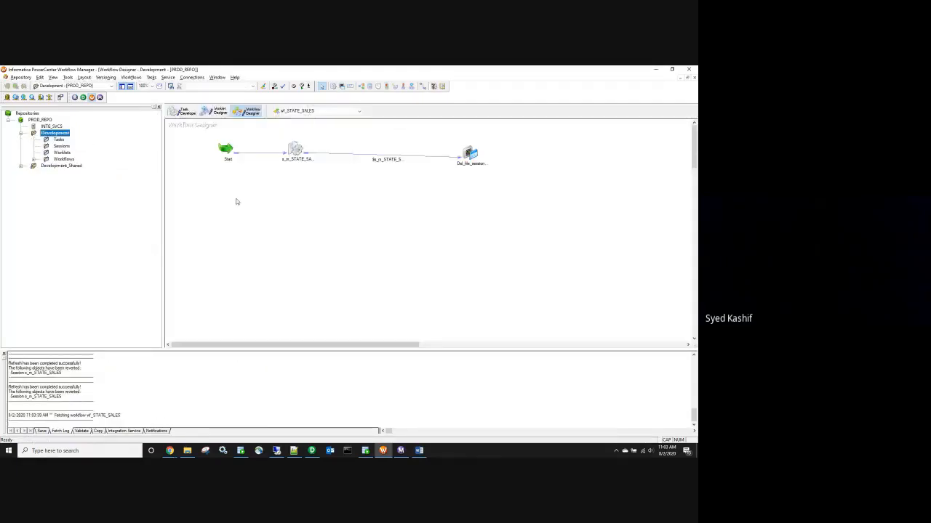
double_click(62, 159)
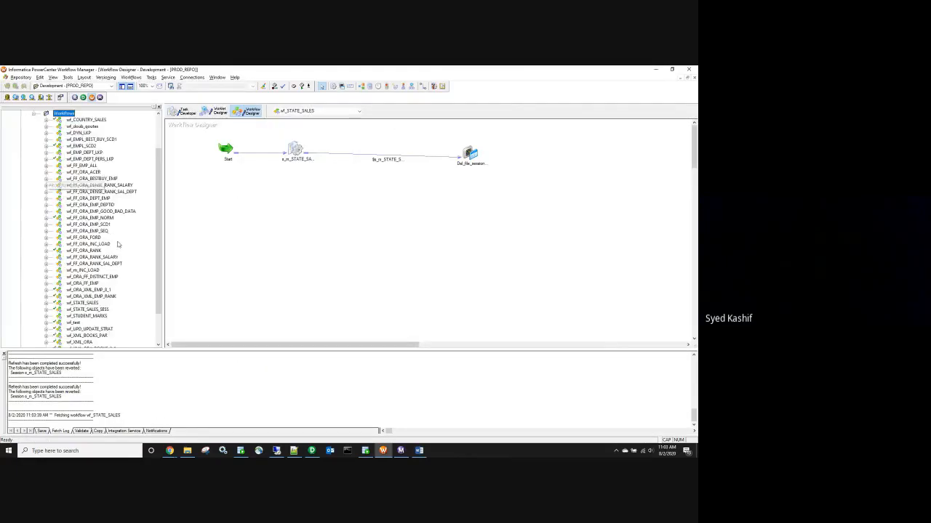
scroll(95, 227, down, 3)
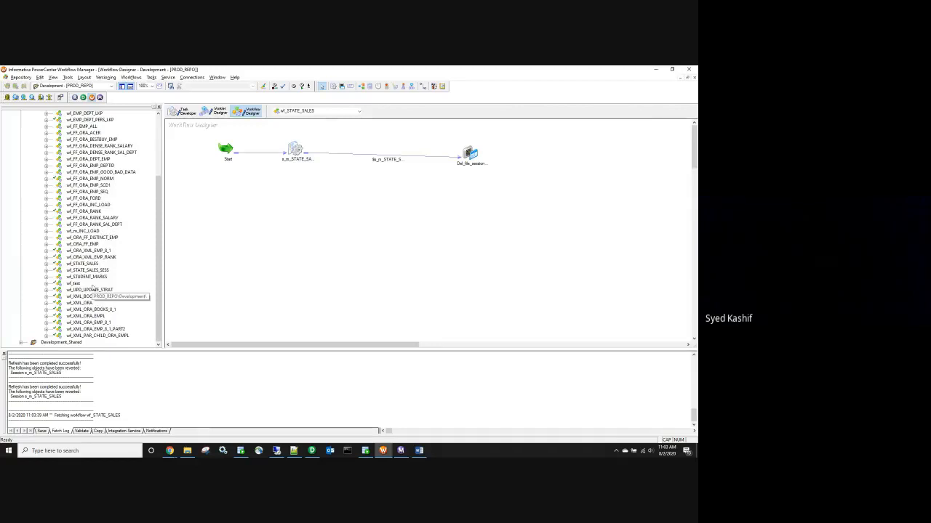
Step: Open the wf_STATE_SALES_SESS workflow in Workflow Manager and open its s_m_STATE_SALES_SESS session for editing
click(311, 451)
click(310, 452)
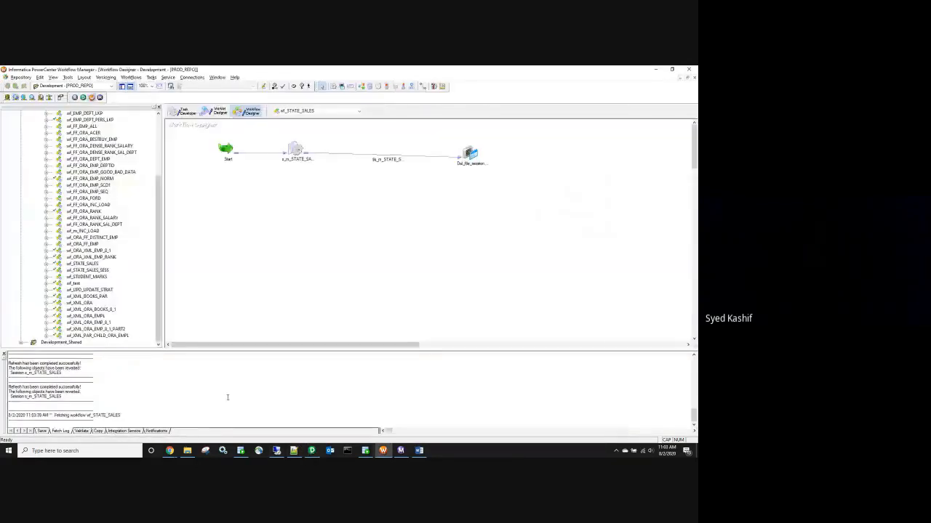
right_click(97, 272)
click(120, 291)
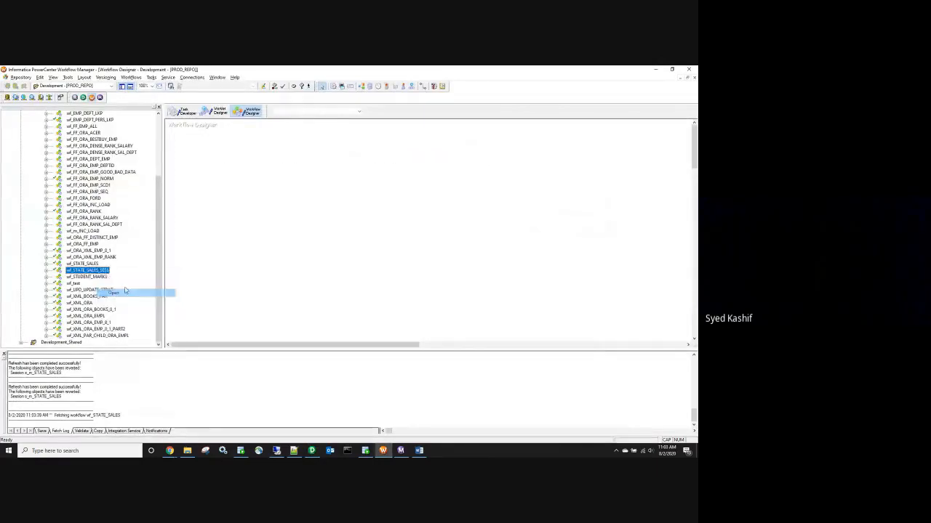
double_click(294, 149)
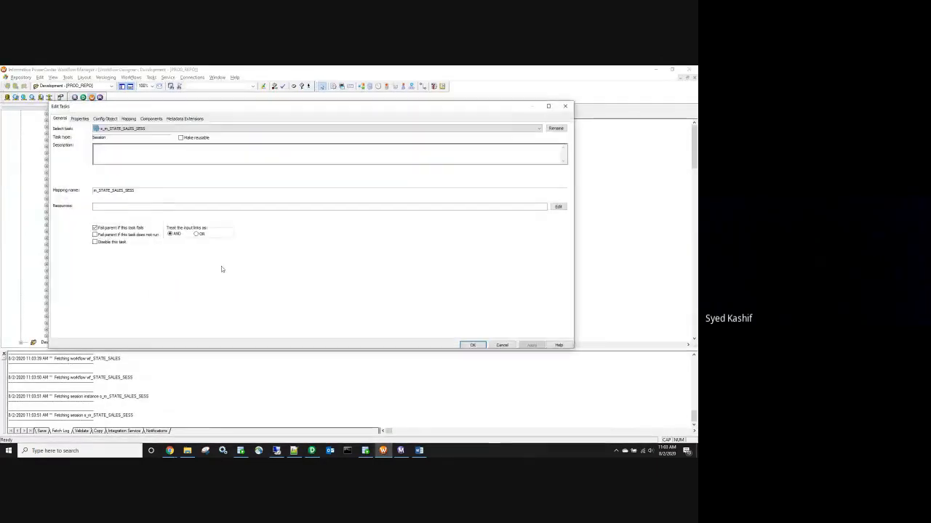
Step: Set the s_m_STATE_SALES_SESS session to stop on errors at a threshold of 1 in its configuration
click(80, 118)
scroll(216, 263, down, 2)
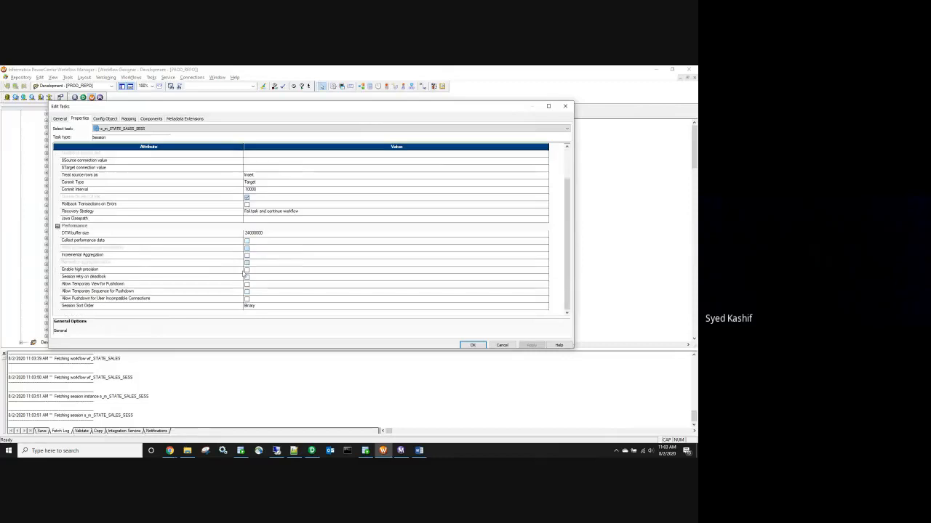
scroll(284, 271, up, 2)
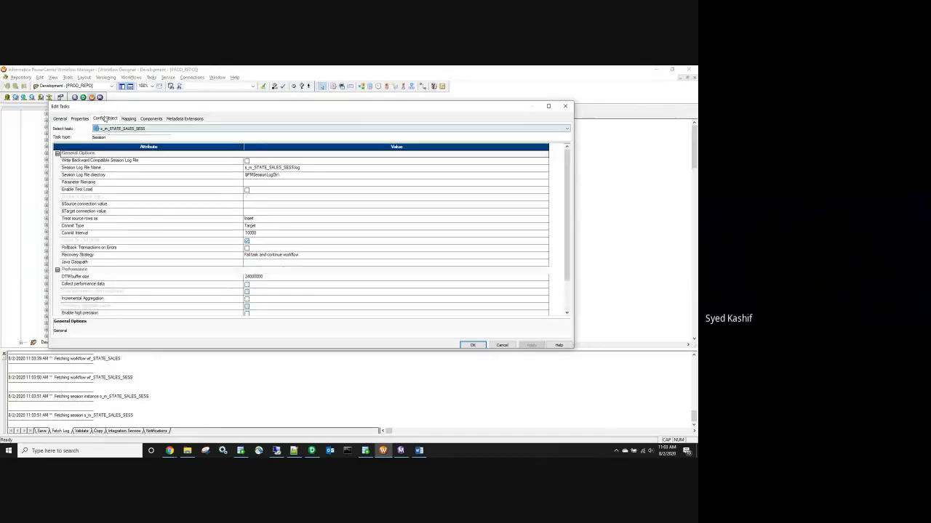
click(104, 119)
scroll(265, 267, down, 2)
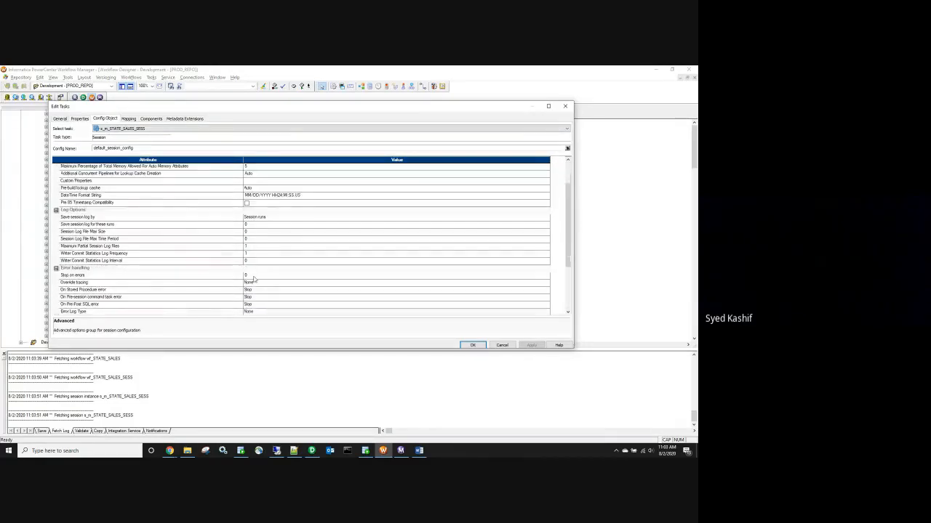
click(251, 277)
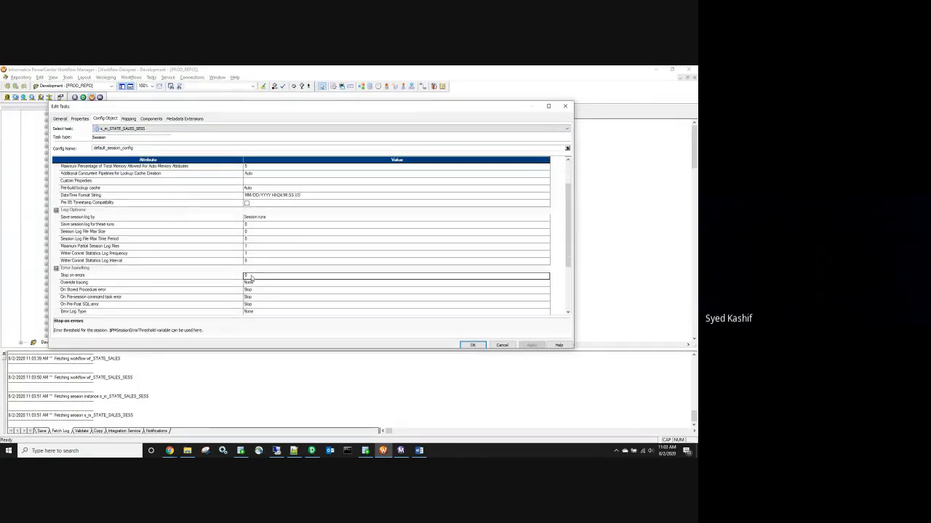
Step: Check the SQ_STATE_SALES source connection and set the STATE_SALES1 target's header option to Output Field Names
click(128, 119)
click(92, 176)
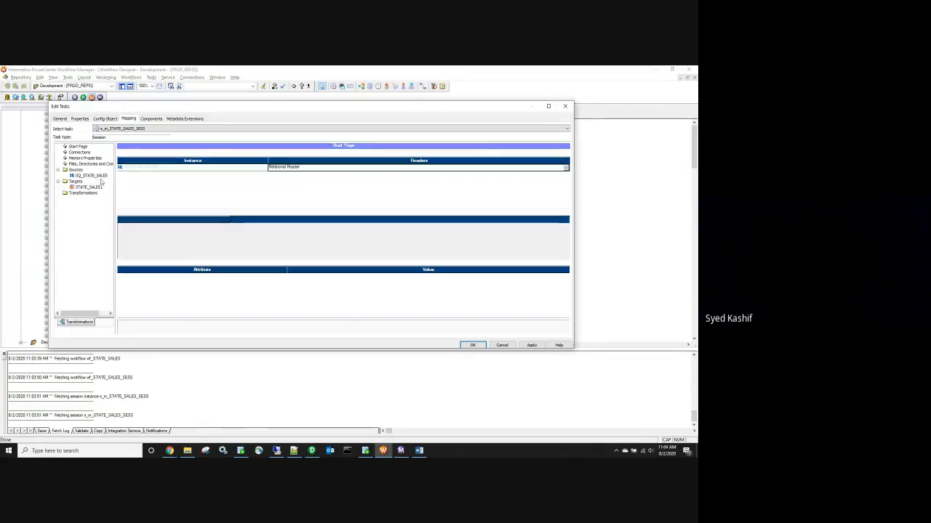
scroll(320, 303, up, 2)
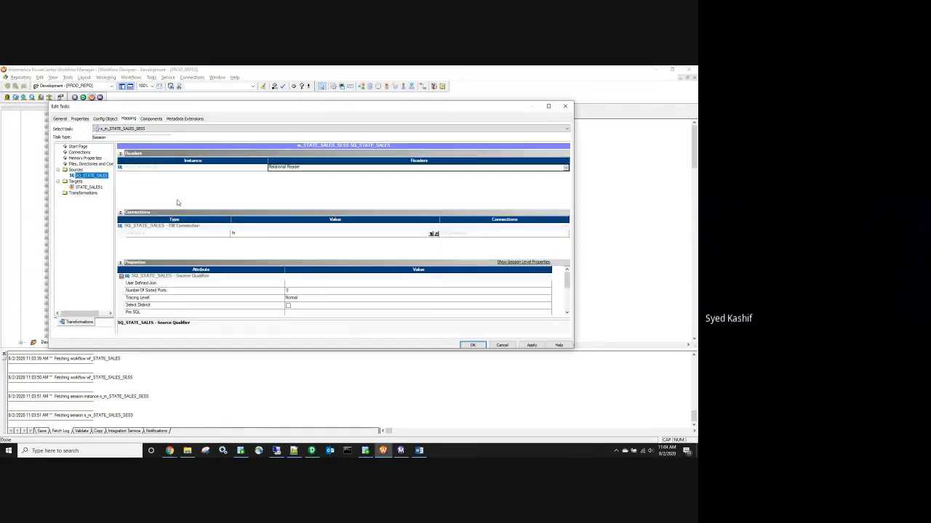
click(102, 188)
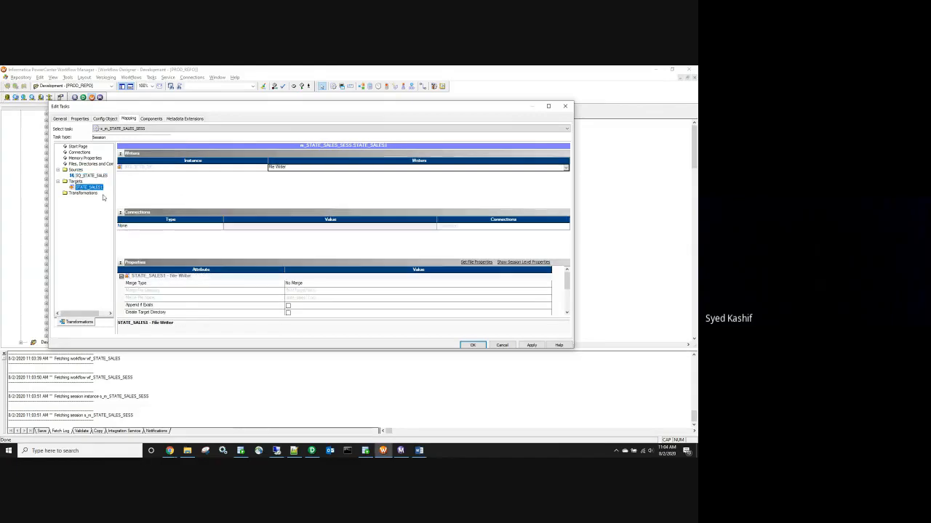
scroll(309, 293, down, 2)
scroll(311, 296, up, 1)
click(311, 298)
click(314, 311)
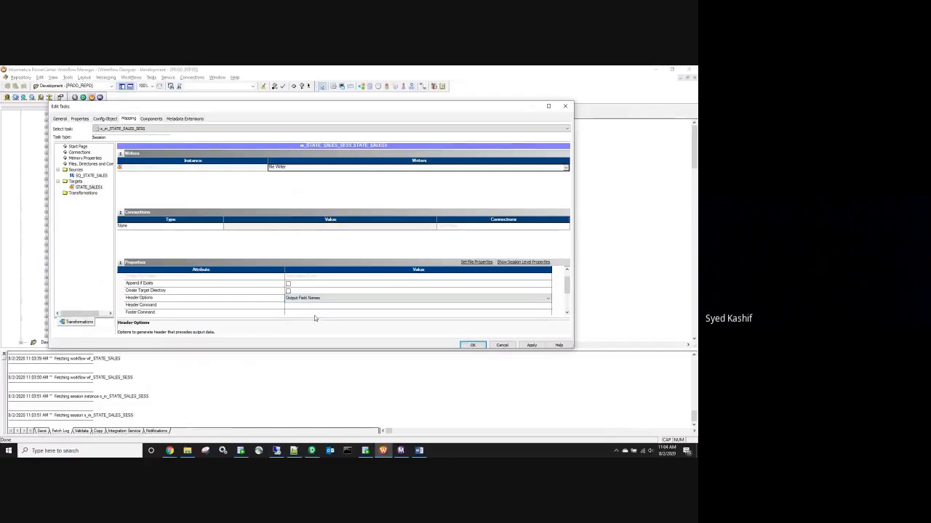
Step: Add a session-level custom property RemoveOutputHeaderHash with the value Yes to the session configuration
click(105, 119)
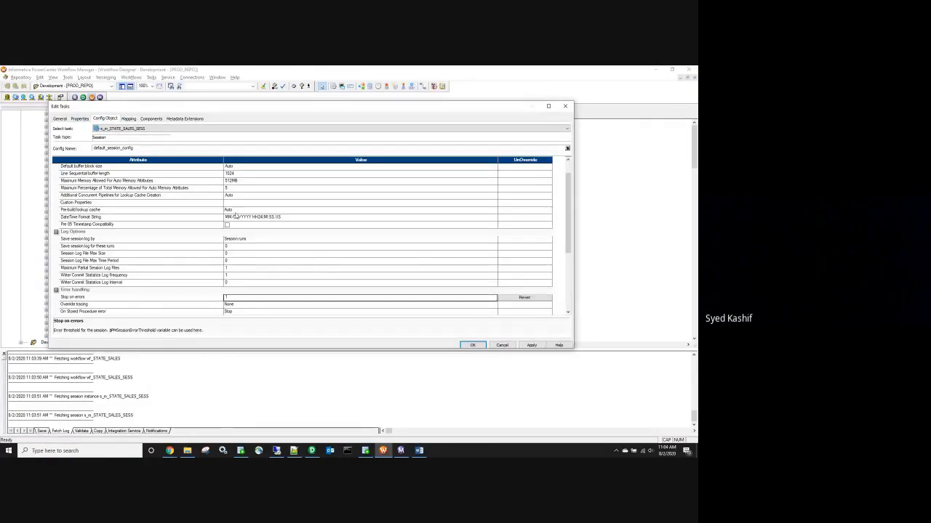
scroll(234, 218, up, 1)
click(233, 225)
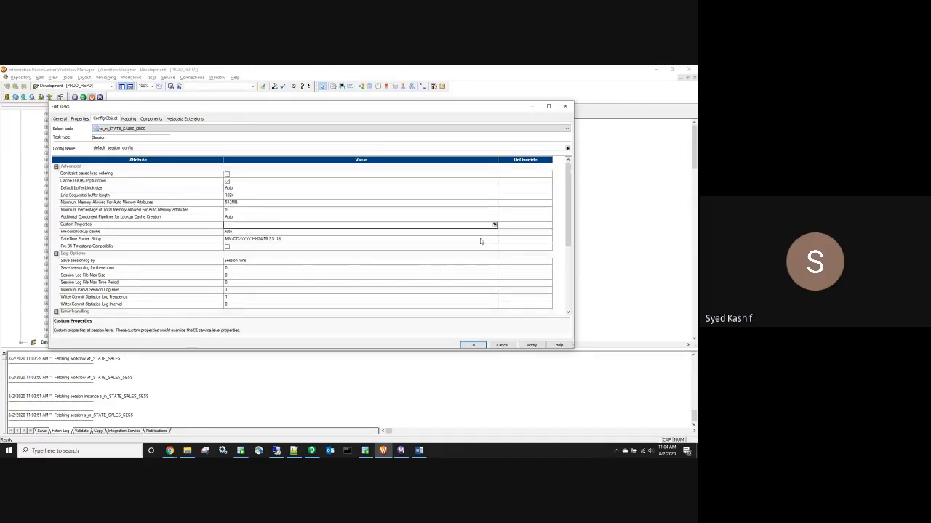
click(494, 224)
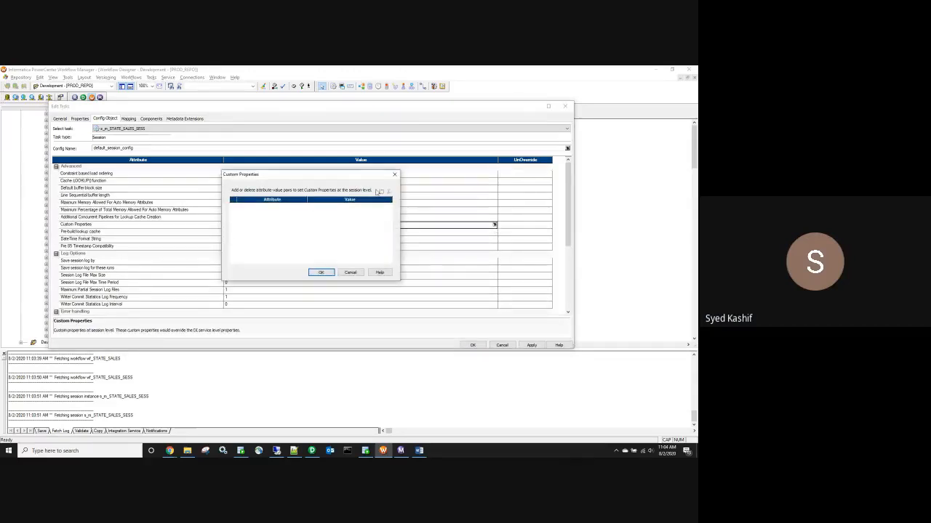
click(381, 191)
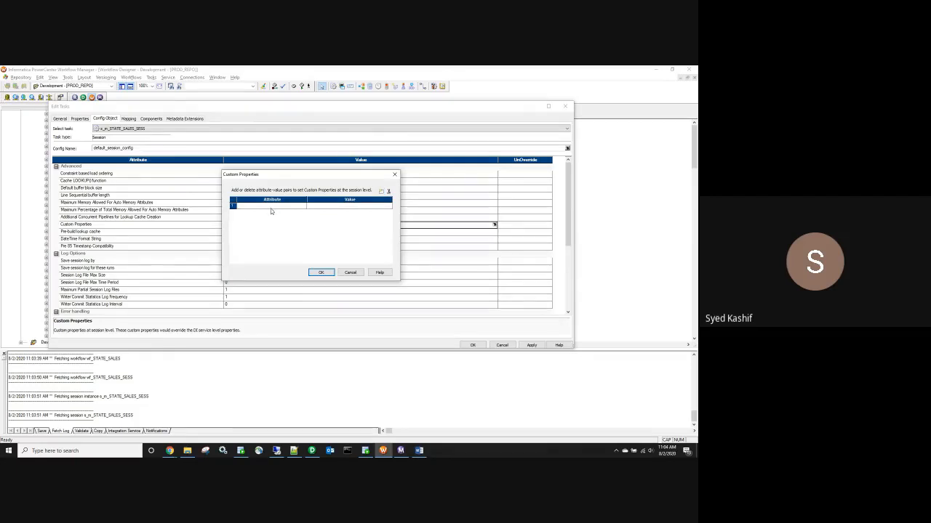
text(REMO)
key(BackSpace)
key(BackSpace)
text(RemoveOutputHeaderHash)
key(Tab)
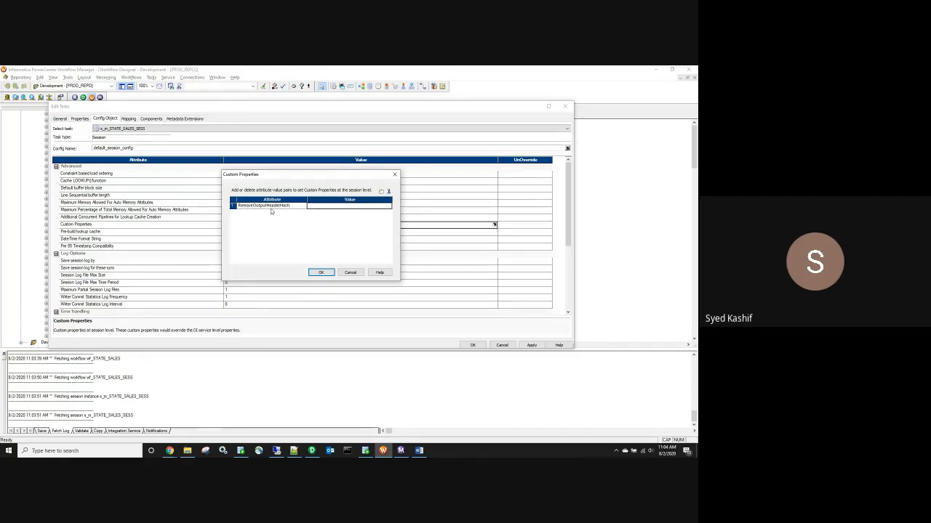
text(Ye)
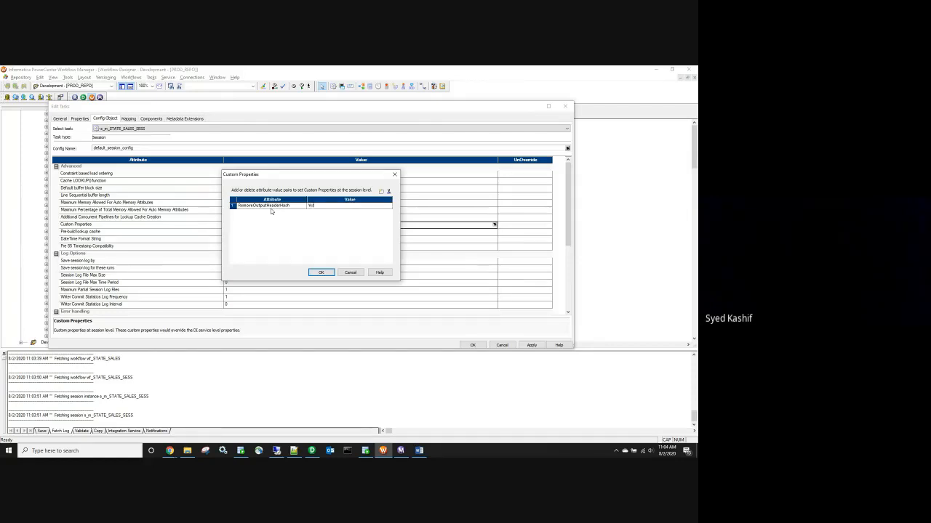
text(s)
click(321, 272)
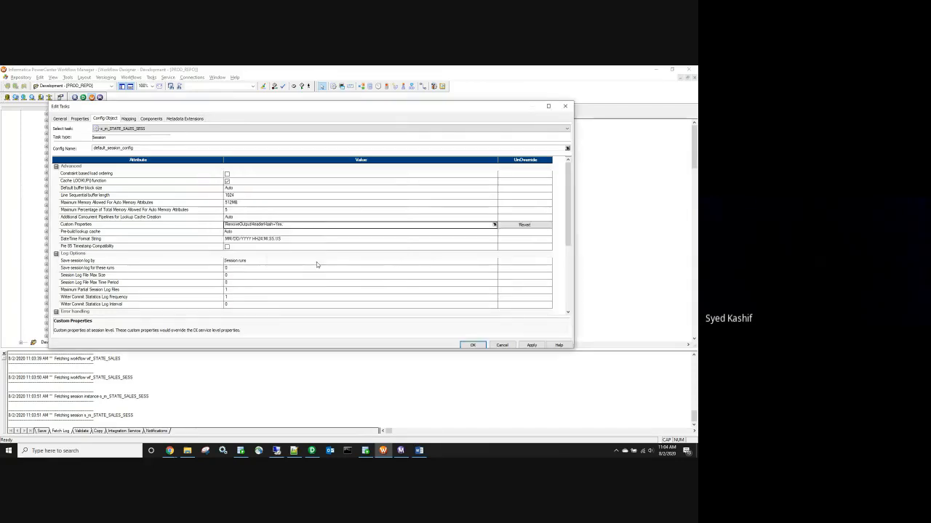
Step: Set the STATE_SALES1 target's output filename to state_sales.txt, apply the session changes and save the workflow
click(129, 120)
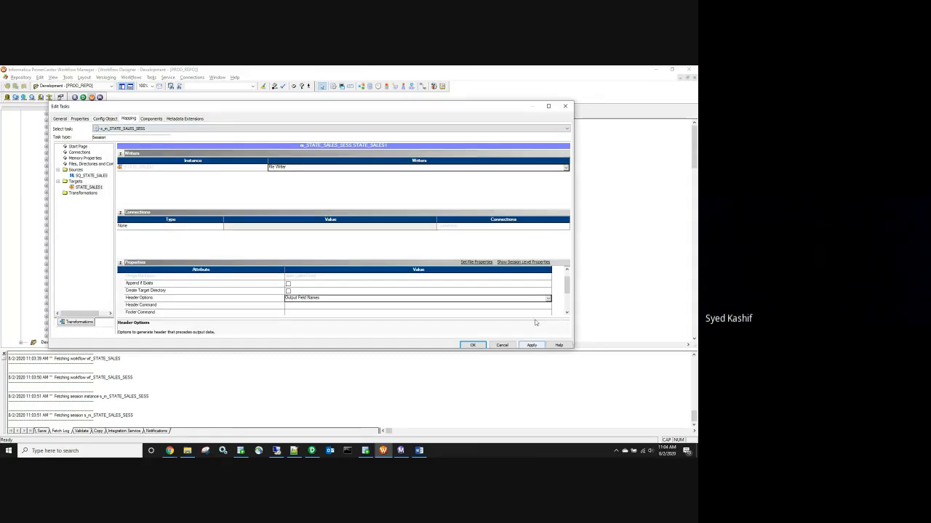
mouse_move(567, 286)
mouse_down()
mouse_move(577, 305)
mouse_move(571, 290)
mouse_up()
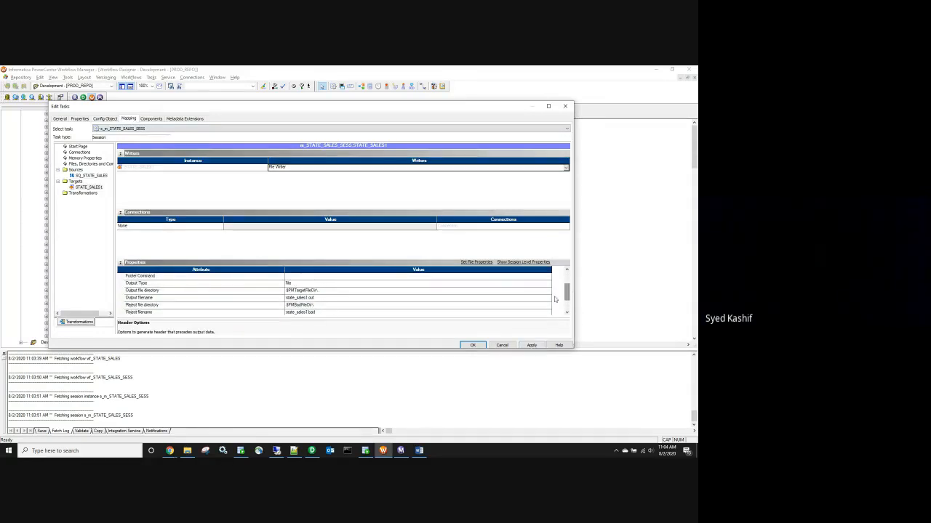
click(316, 298)
key(BackSpace)
key(BackSpace)
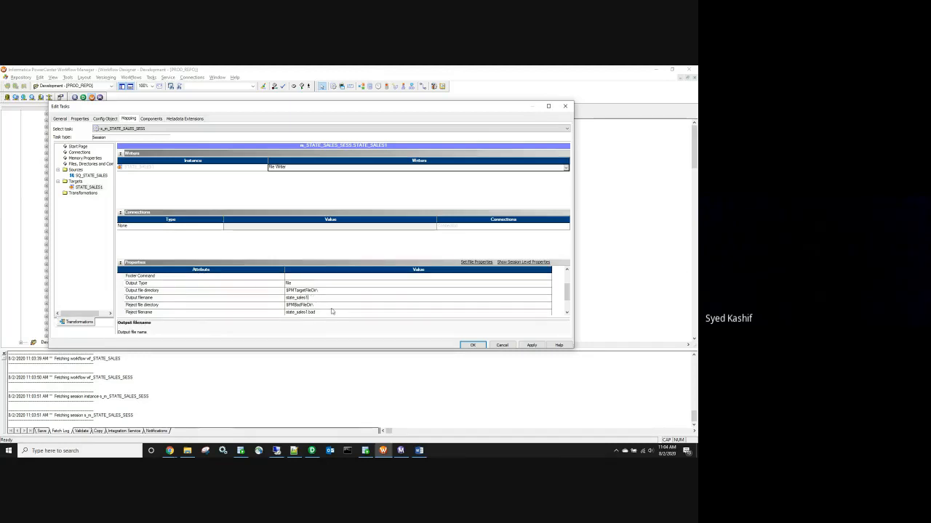
text(.txt)
click(532, 344)
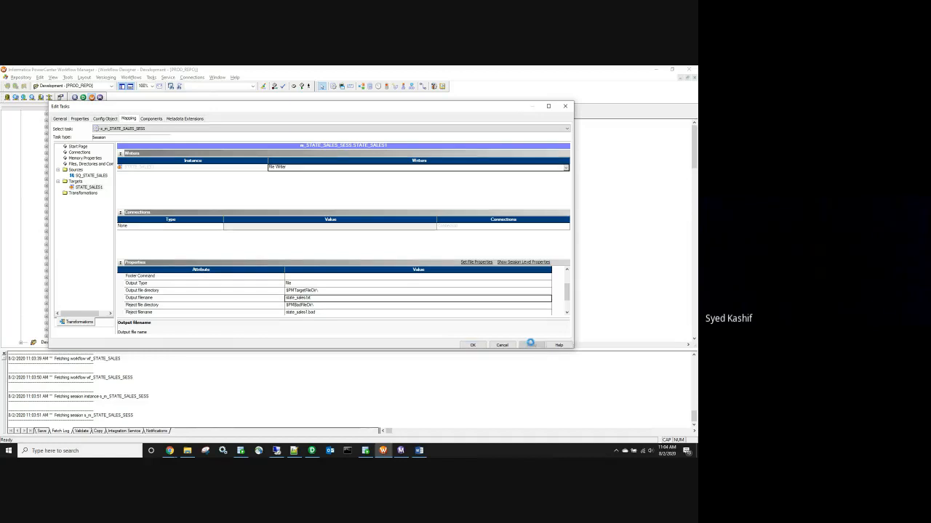
click(473, 345)
key(ctrl+s)
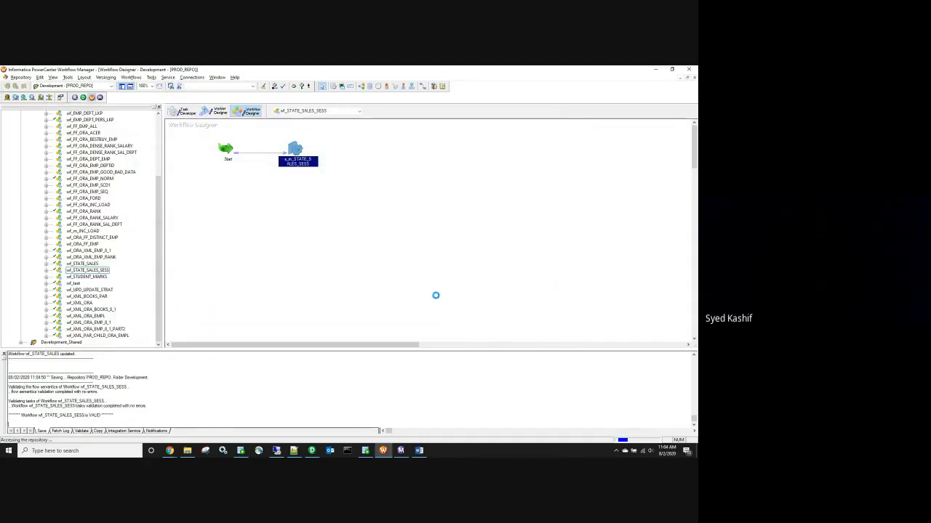
Step: Switch to File Explorer and permanently delete the six FL, PA and TX text files in the Tran_ctrl folder, keeping Archive
click(186, 451)
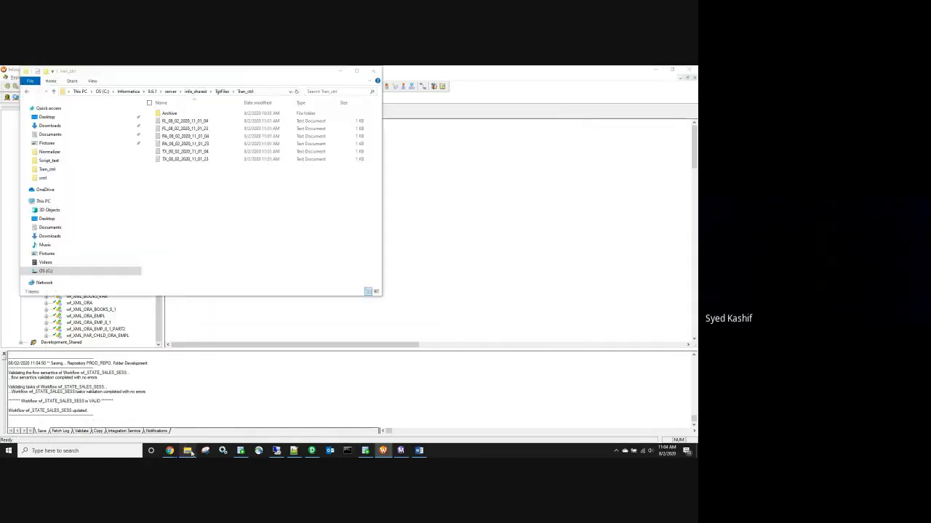
click(199, 121)
click(193, 159)
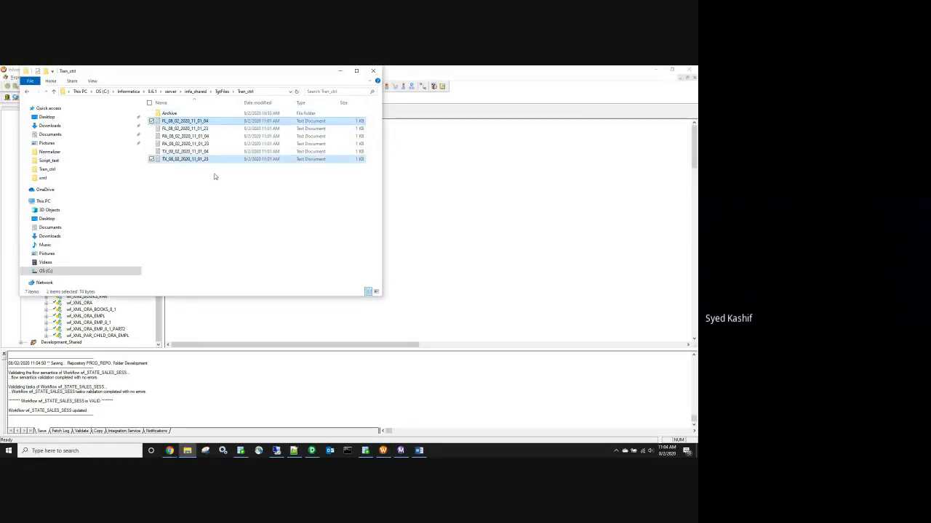
shift+click(195, 122)
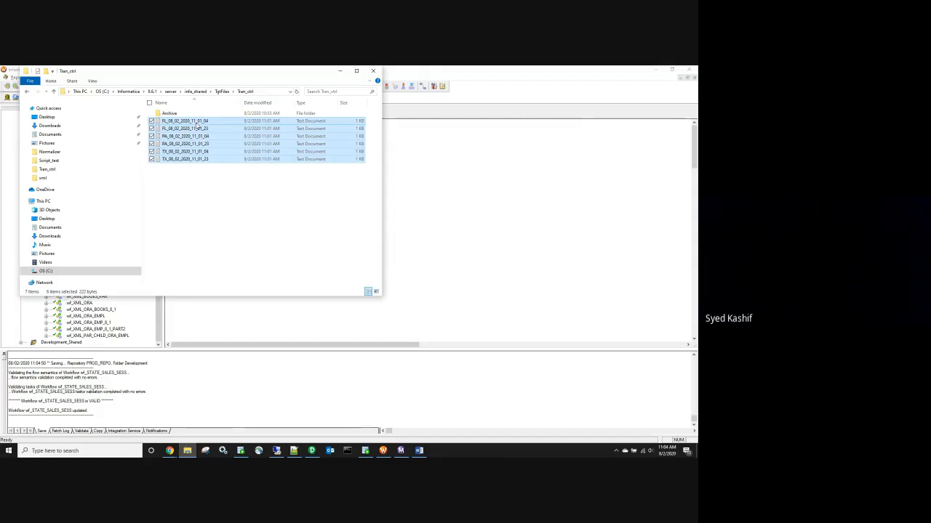
key(shift+Delete)
key(Return)
Step: Switch back to Workflow Manager, start the wf_STATE_SALES_SESS workflow and check the Tran_ctrl folder for its output
key(alt+Tab)
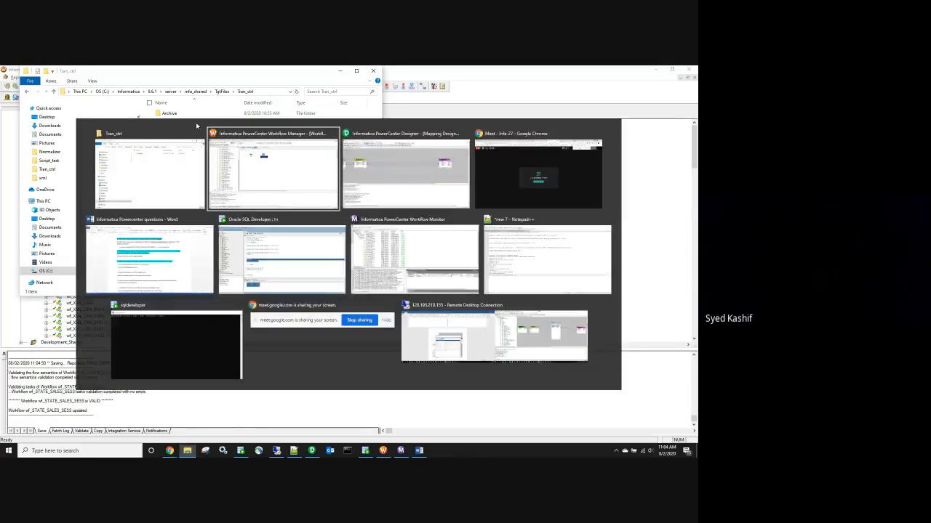
right_click(315, 236)
click(345, 319)
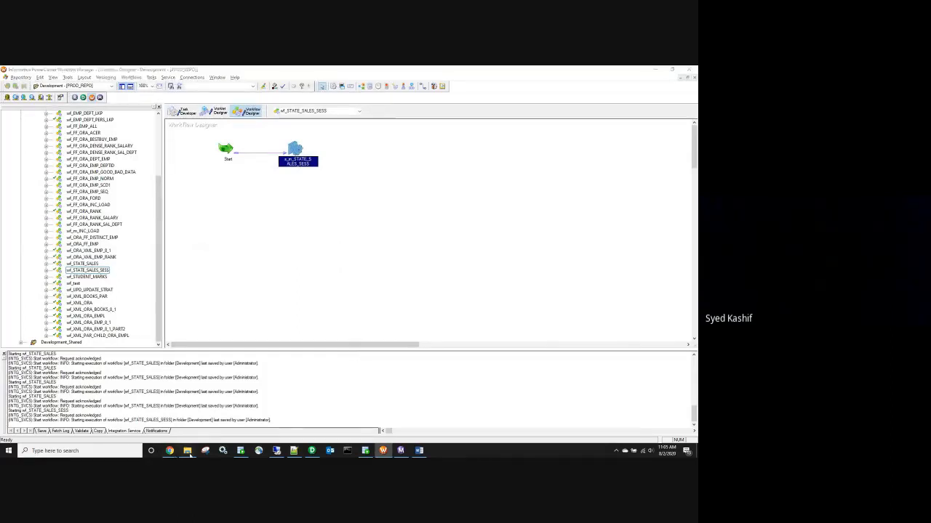
click(187, 451)
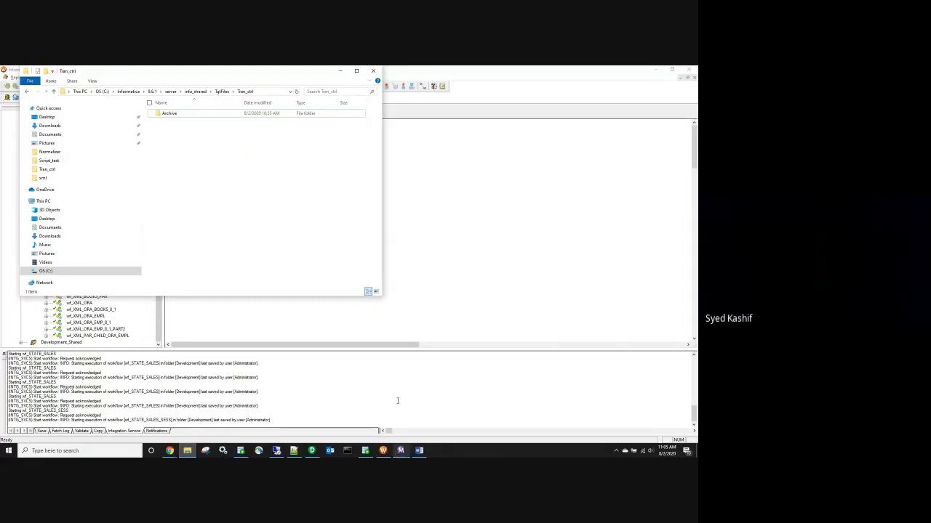
Step: Reopen the session and set the STATE_SALES1 target's output file directory to $PMTargetFileDir\tran_ctrl, checking it against the folder in File Explorer
click(511, 205)
double_click(295, 150)
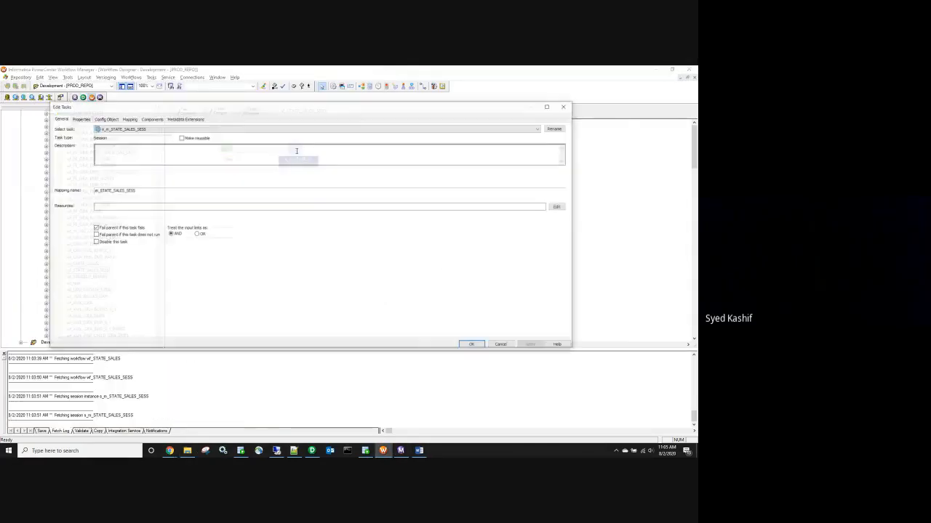
click(129, 119)
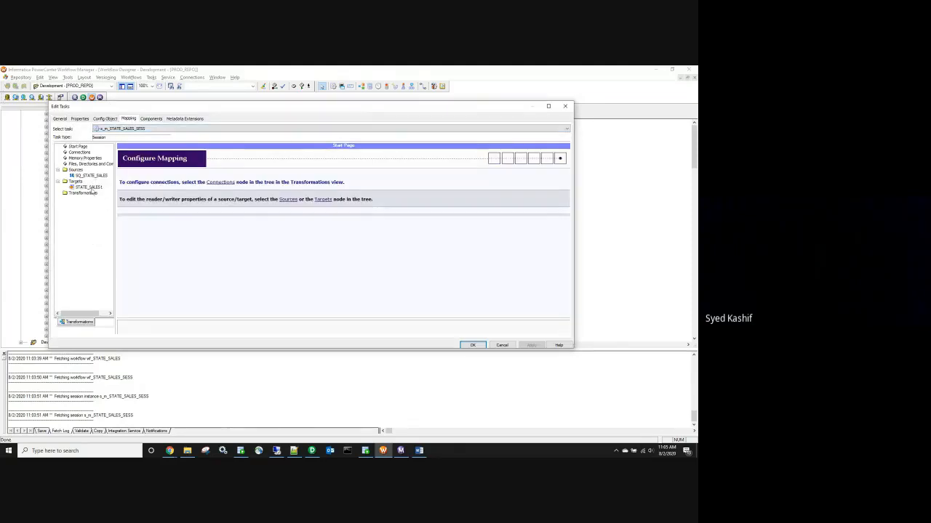
click(89, 186)
click(320, 307)
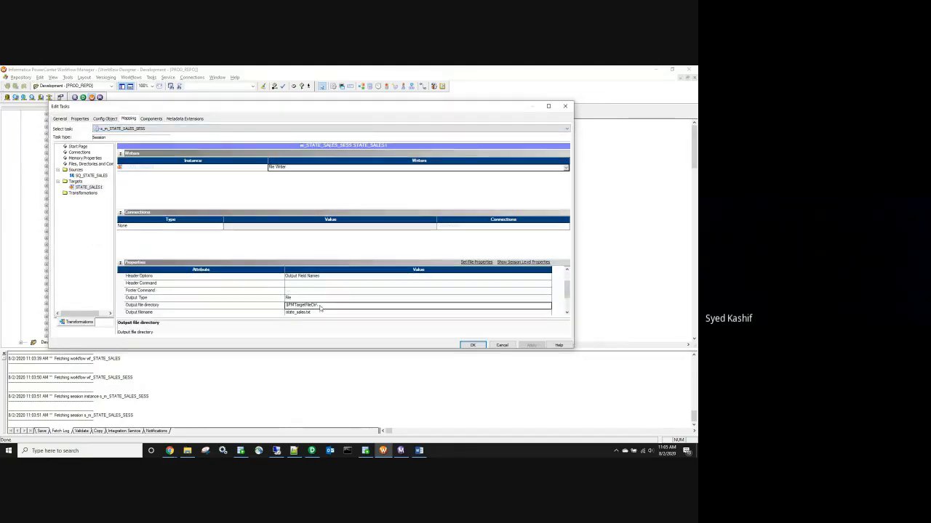
text(tra)
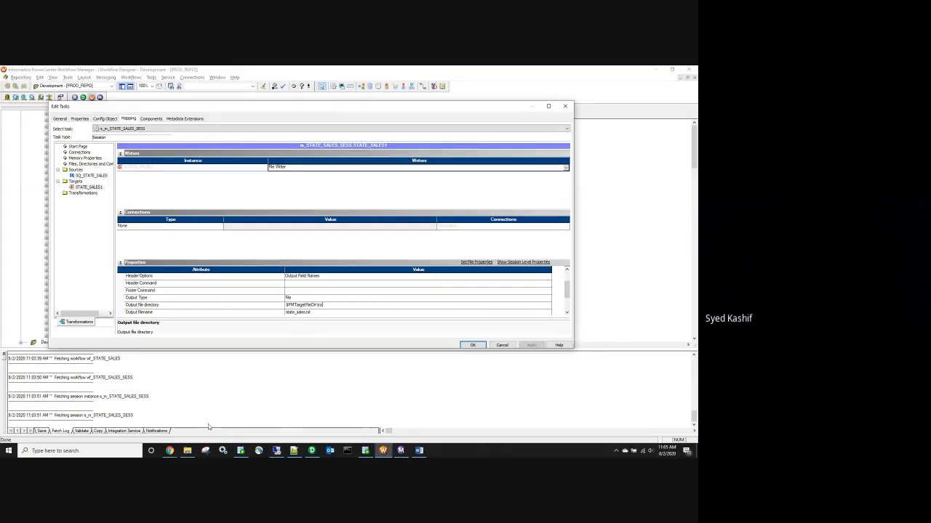
text(n_ctrl)
click(187, 451)
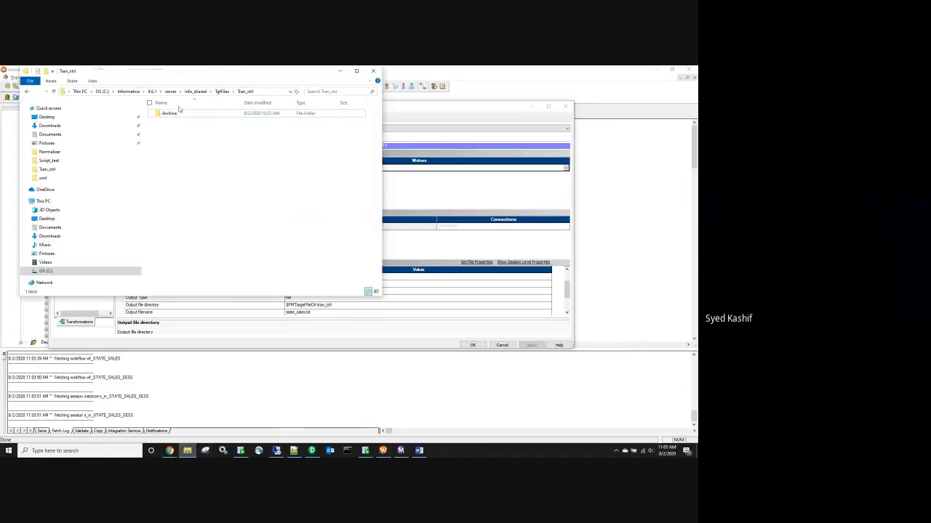
Step: Accept the session changes, save the wf_STATE_SALES_SESS workflow and start it again
click(478, 348)
key(ctrl+s)
right_click(394, 254)
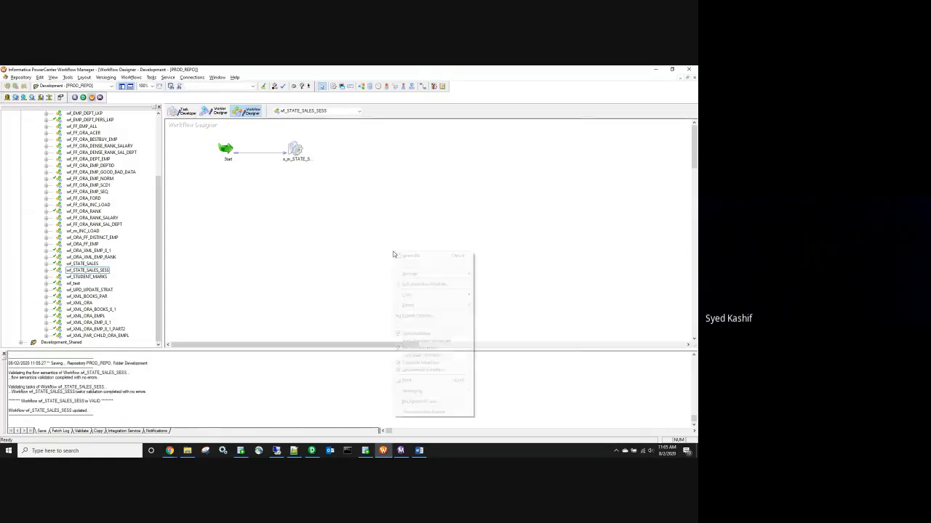
click(439, 335)
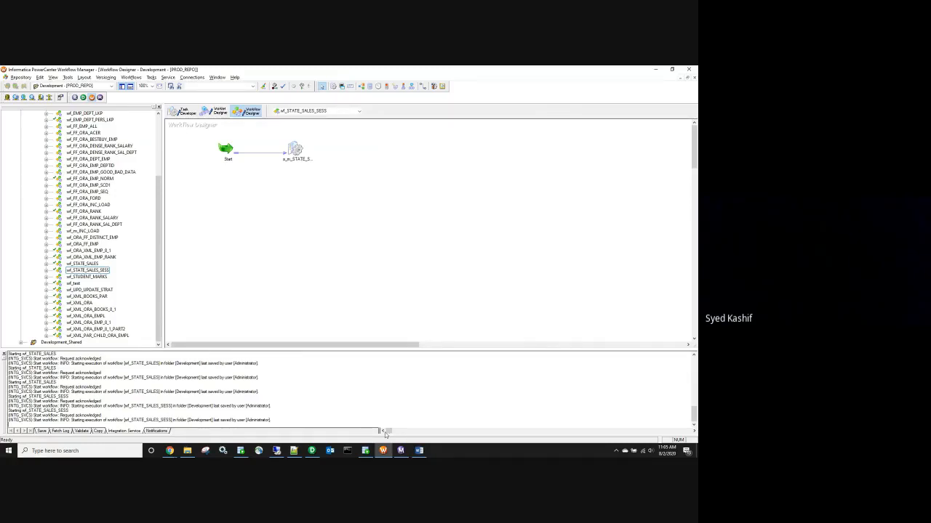
Step: Run the wf_STATE_SALES_SESS workflow again and check the state_sales output file in the Tran_ctrl folder
click(187, 451)
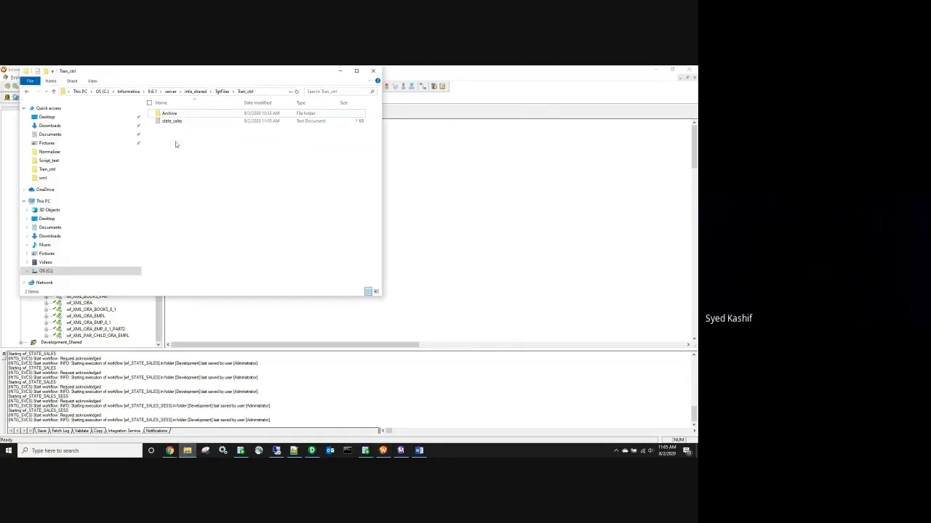
right_click(448, 205)
click(474, 284)
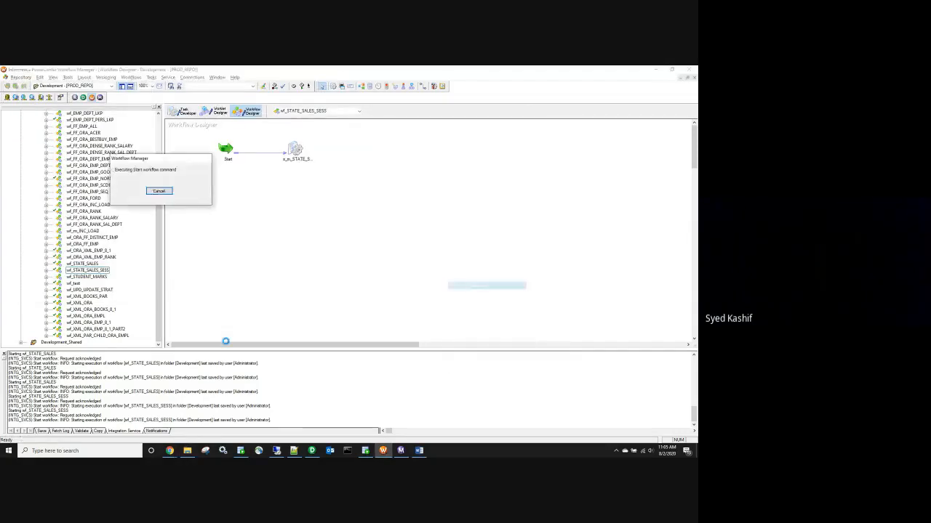
click(187, 451)
double_click(171, 121)
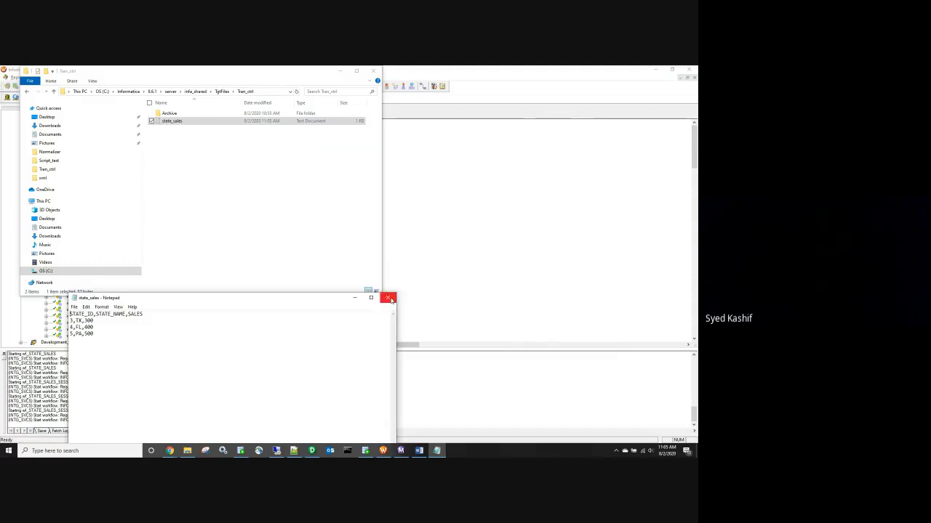
click(387, 297)
Step: Add a workflow variable named $$time_stamp with datatype nstring to wf_STATE_SALES_SESS
click(456, 208)
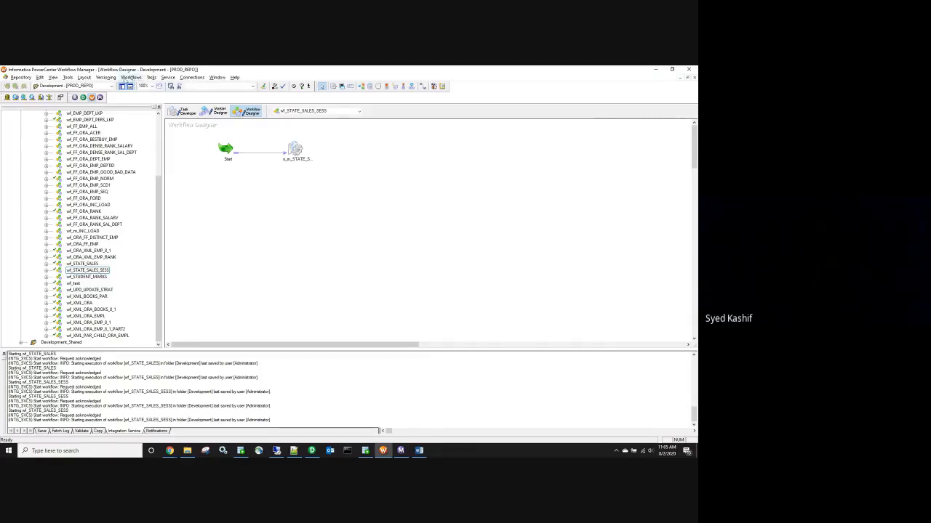
click(132, 77)
click(131, 92)
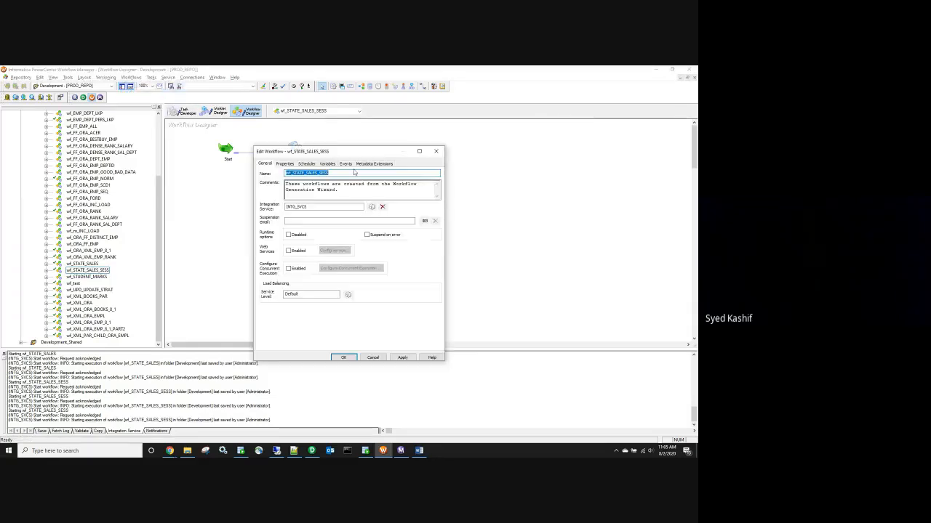
click(330, 165)
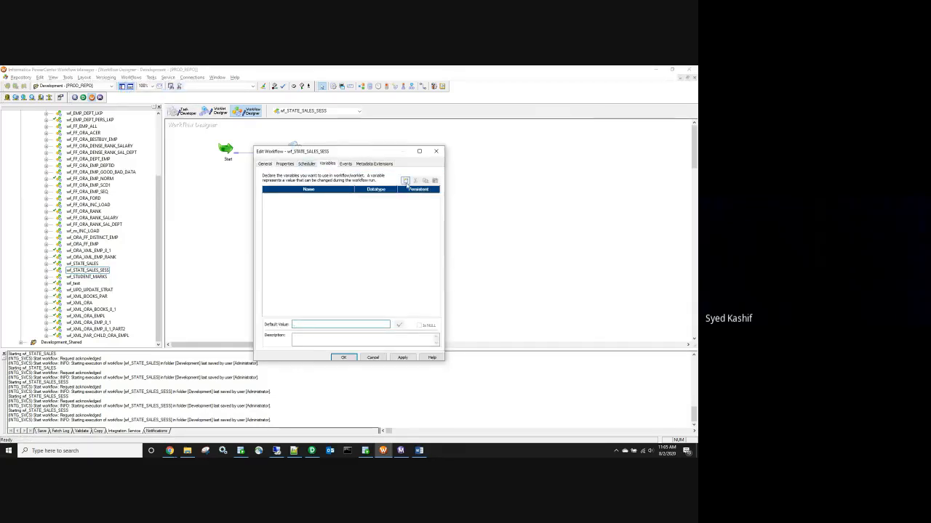
click(406, 180)
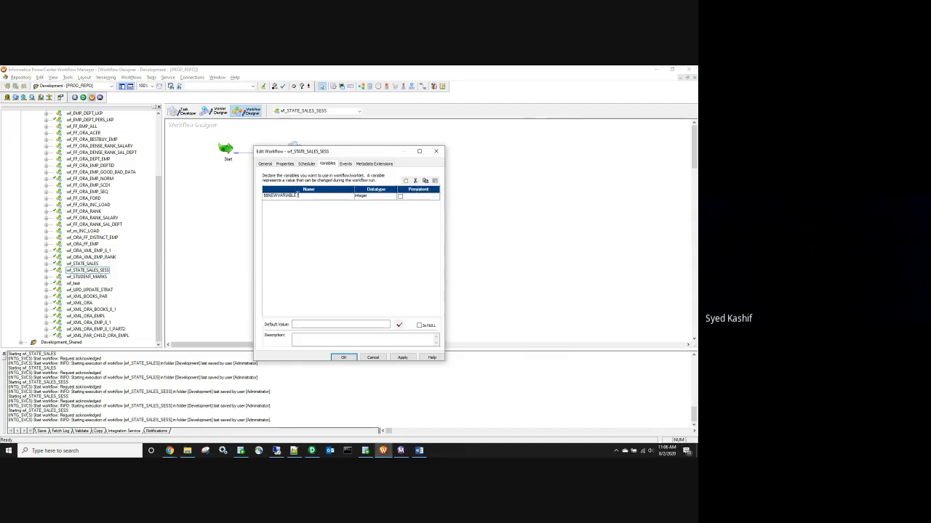
drag(297, 195, 269, 195)
text(time_stamp)
click(363, 198)
click(363, 198)
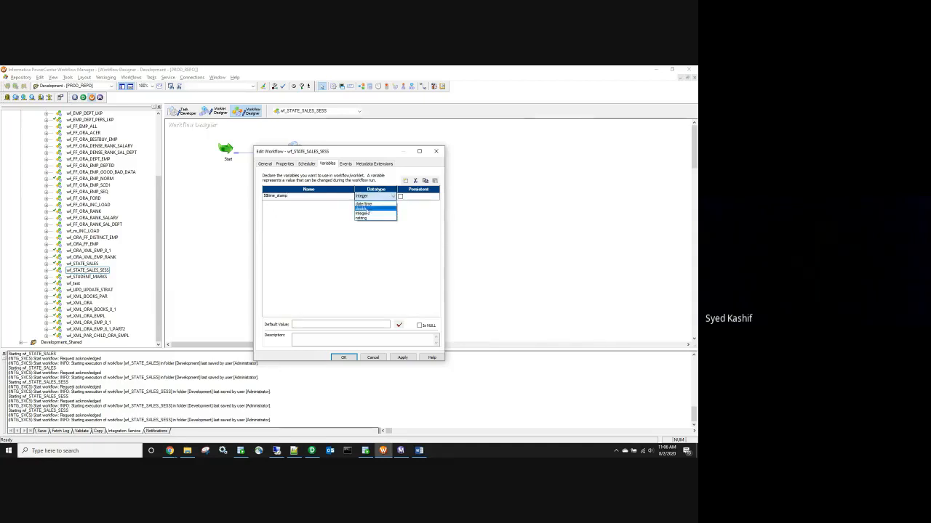
click(370, 220)
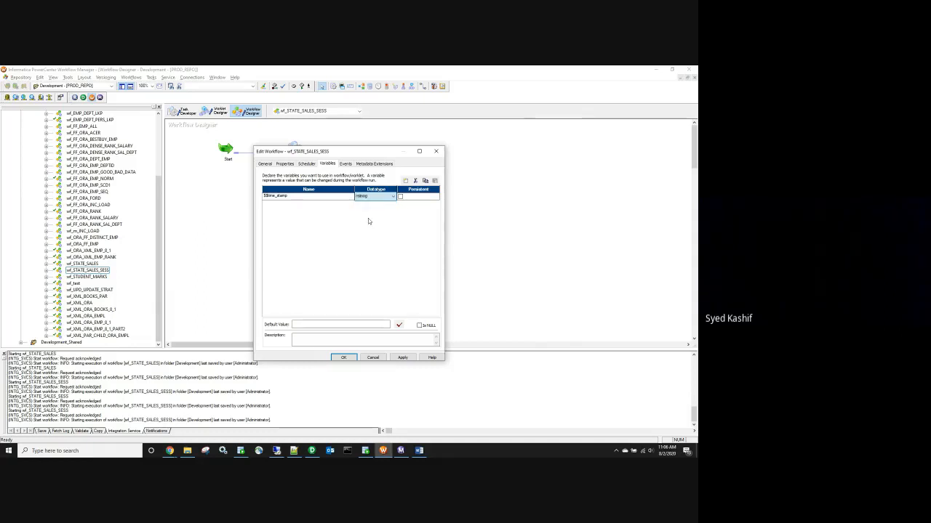
click(404, 358)
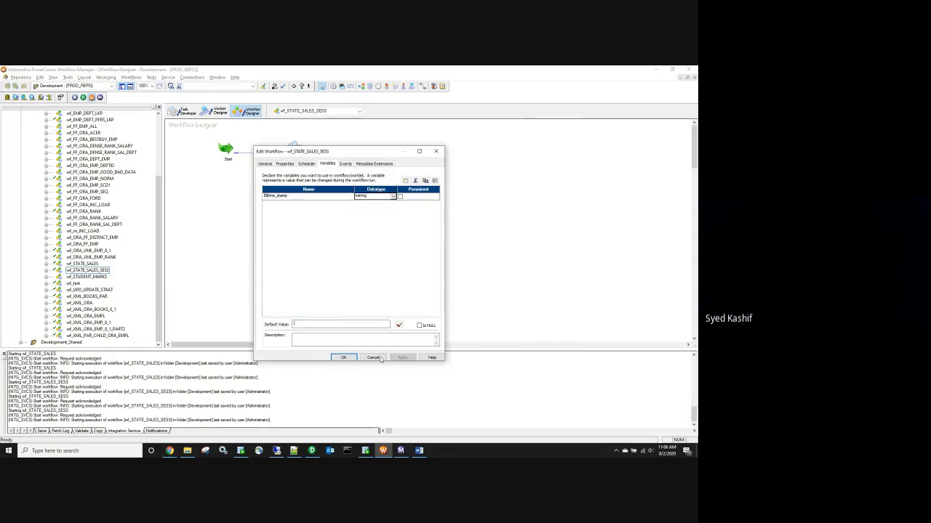
click(343, 357)
Step: Save the workflow and move the session task farther away from Start
key(ctrl+s)
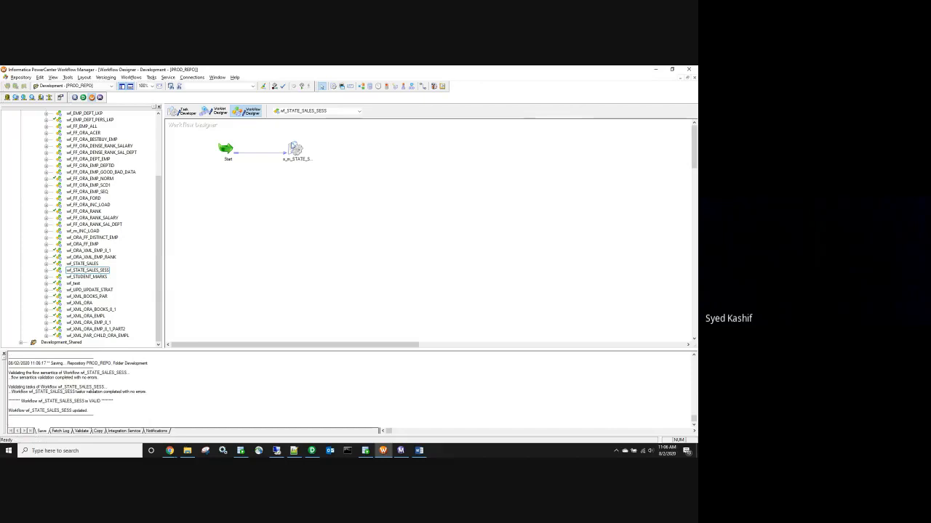
drag(294, 147, 357, 150)
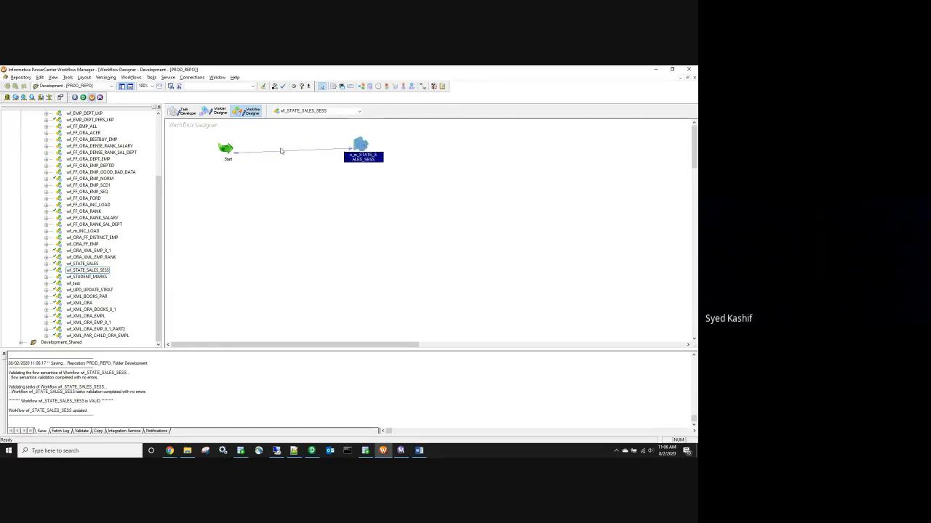
Step: Switch to PowerCenter Designer and open the FileName port's expression in EXPTRANS of the m_STATE_SALES mapping
click(312, 451)
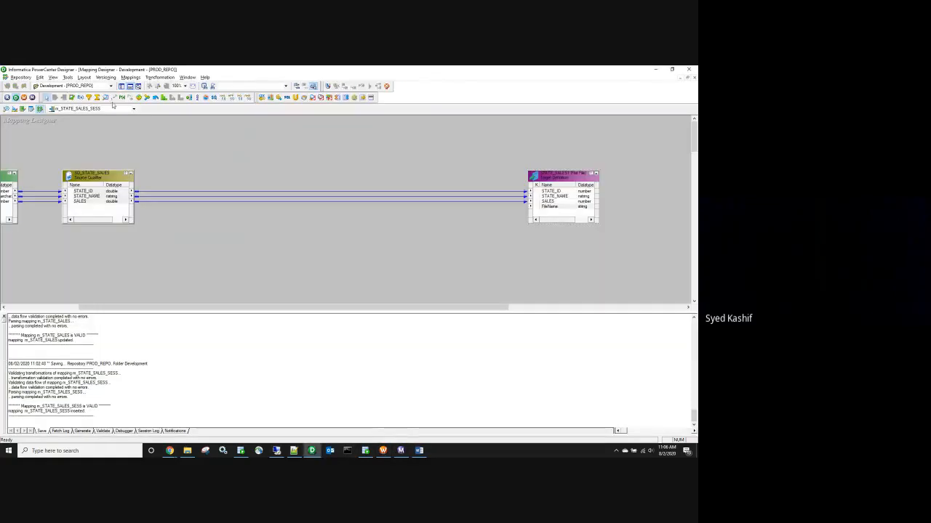
click(113, 108)
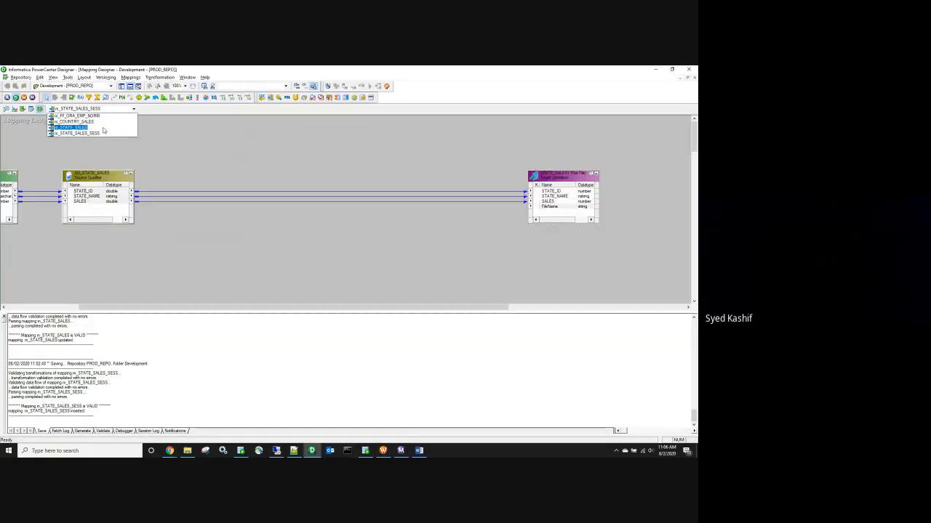
click(104, 128)
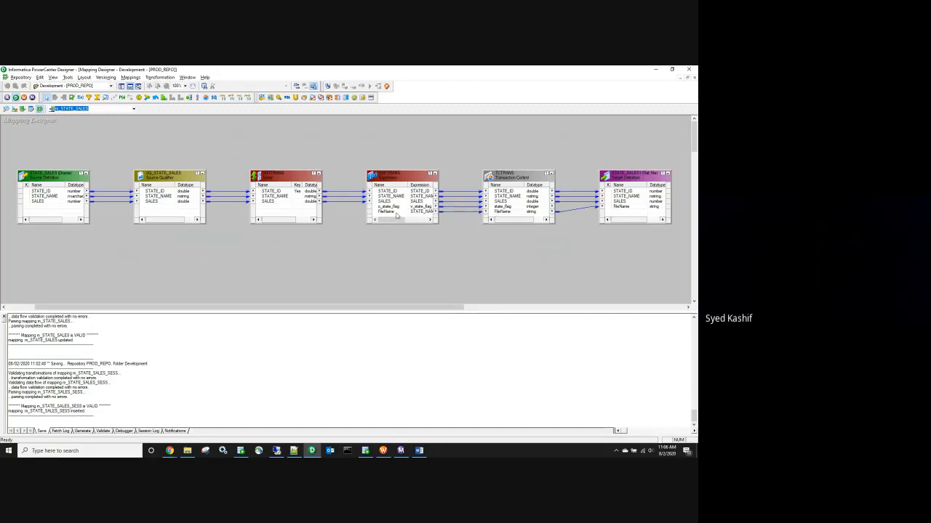
double_click(407, 215)
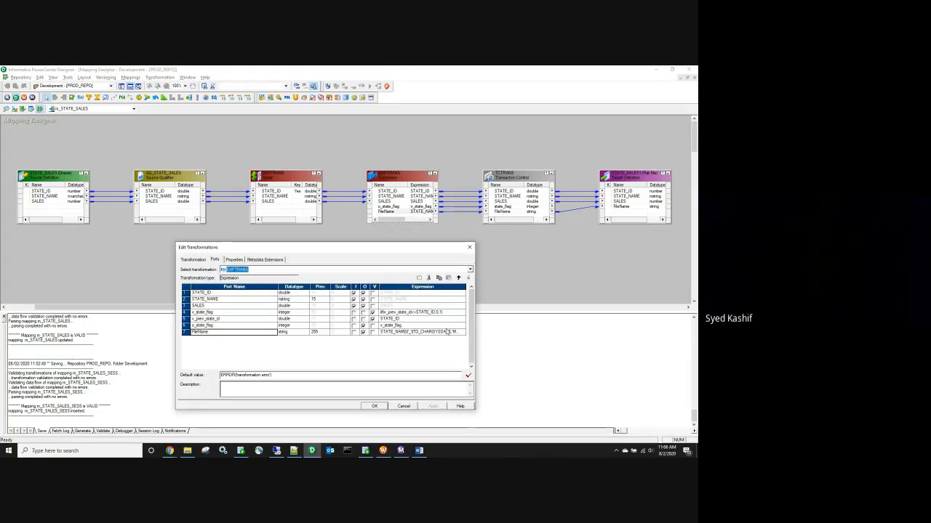
click(464, 334)
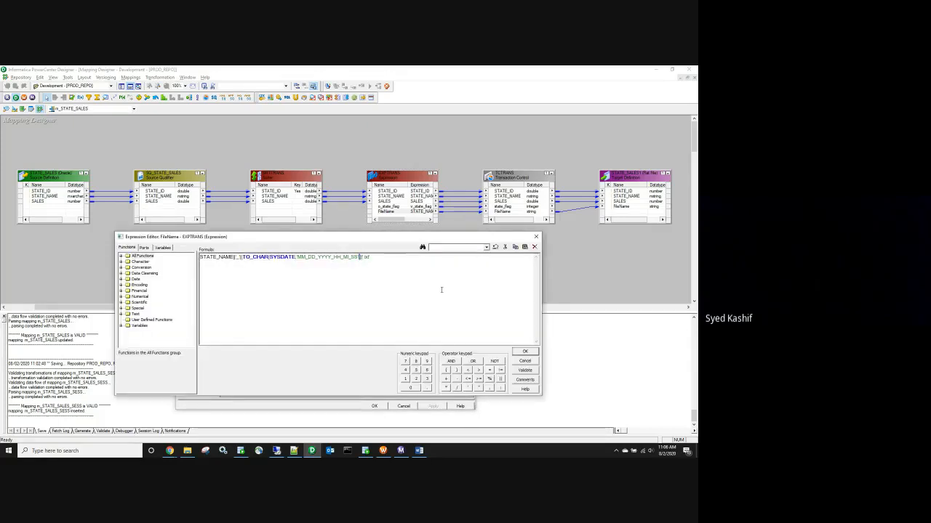
Step: Copy TO_CHAR(SYSDATE,'MM_DD_YYYY_HH_MI_SS') from the FileName expression and close the transformation editor
key(shift+Left)
key(shift+Left)
key(shift+Left)
key(shift+Left)
key(shift+Left)
key(shift+Left)
key(shift+Left)
key(shift+Left)
key(shift+Left)
key(shift+Left)
key(shift+Left)
key(shift+Left)
key(shift+Left)
key(shift+Left)
key(shift+Left)
key(shift+Left)
key(shift+Left)
key(shift+Left)
key(shift+Left)
key(shift+Left)
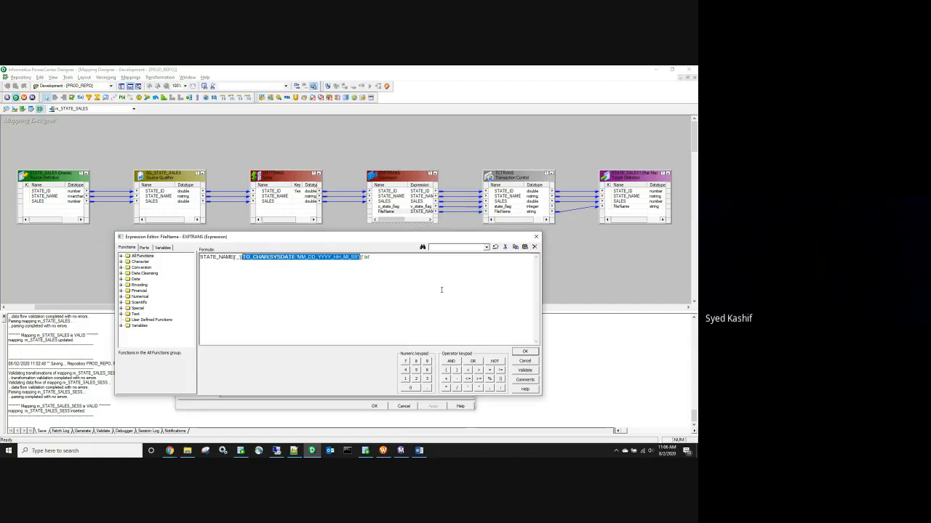
click(524, 352)
click(378, 407)
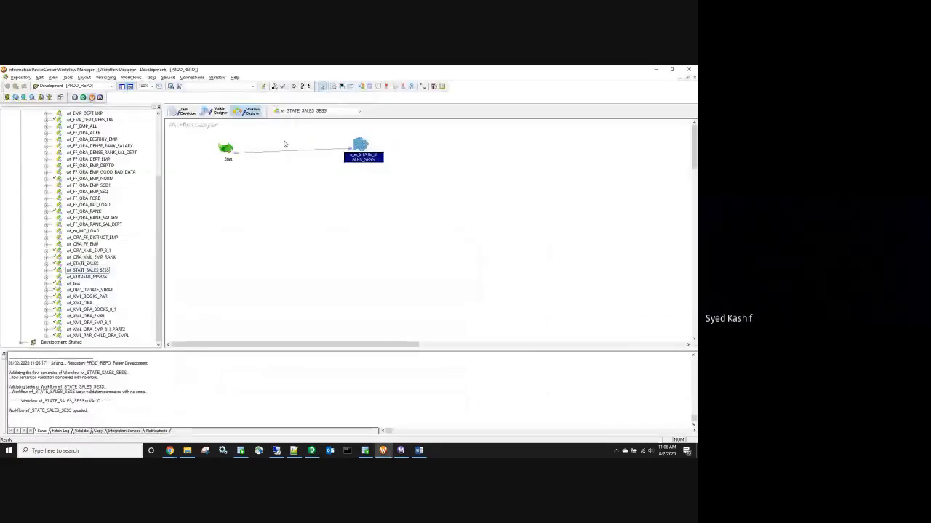
Step: Back in Workflow Manager, delete the link between Start and the session task
click(290, 150)
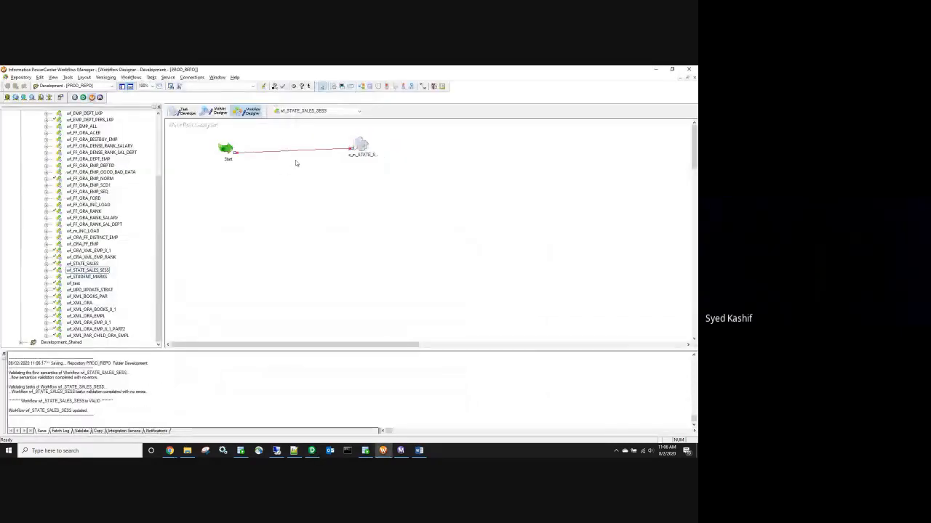
key(Delete)
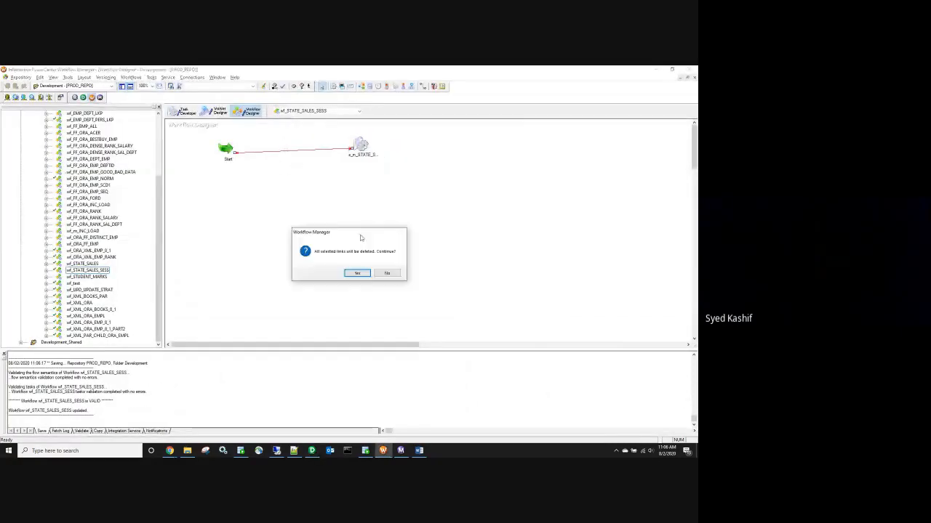
click(357, 273)
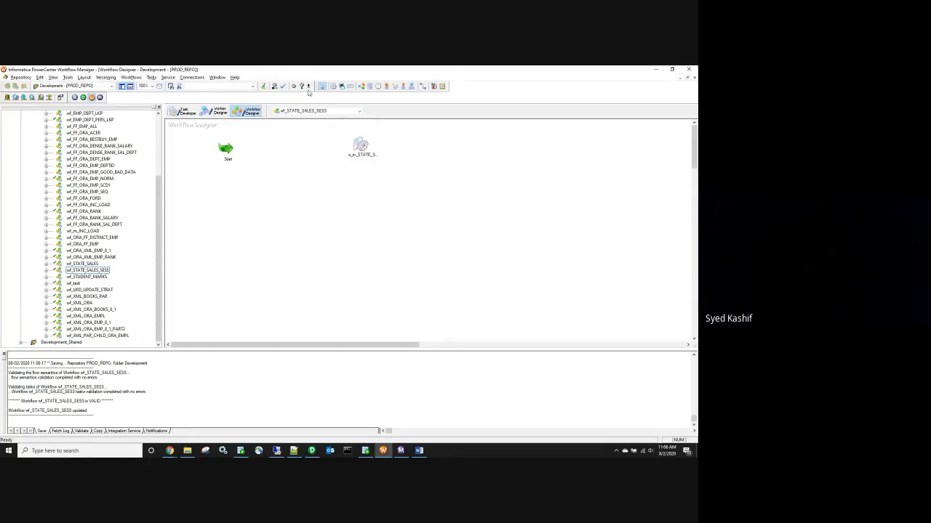
Step: Insert an Assignment task between Start and the session task and link all three in sequence
click(386, 86)
click(258, 165)
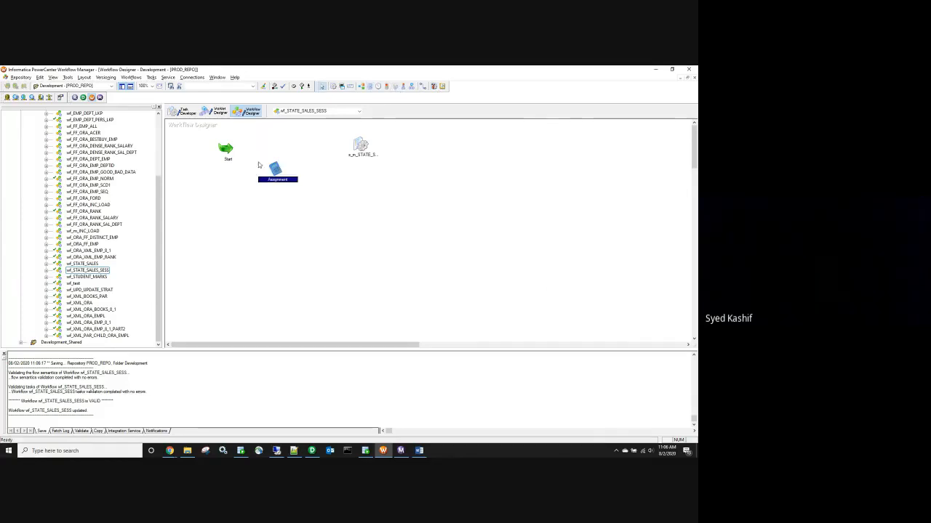
click(424, 87)
drag(226, 149, 360, 146)
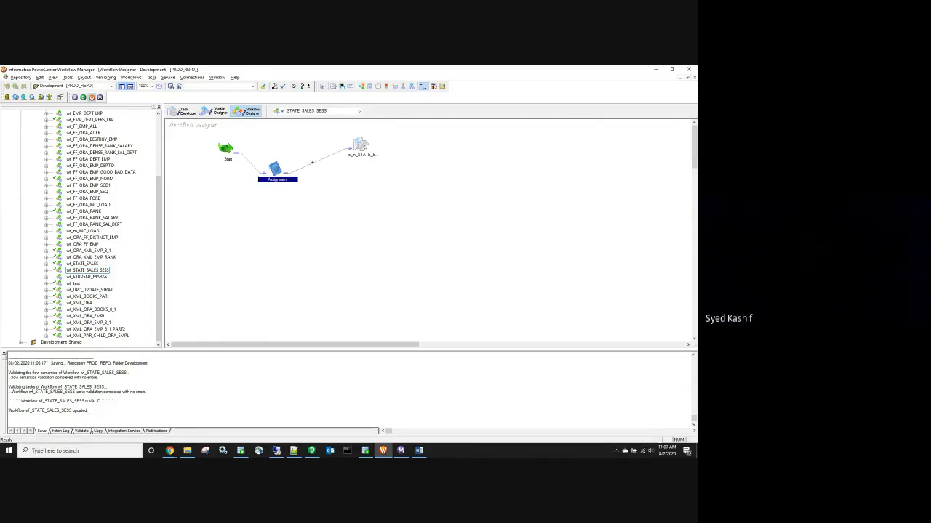
Step: Assign TO_CHAR(SYSDATE,'MM_DD_YYYY_HH_MI_SS') to $$time_stamp in the Assignment task and save the workflow
double_click(276, 170)
click(81, 118)
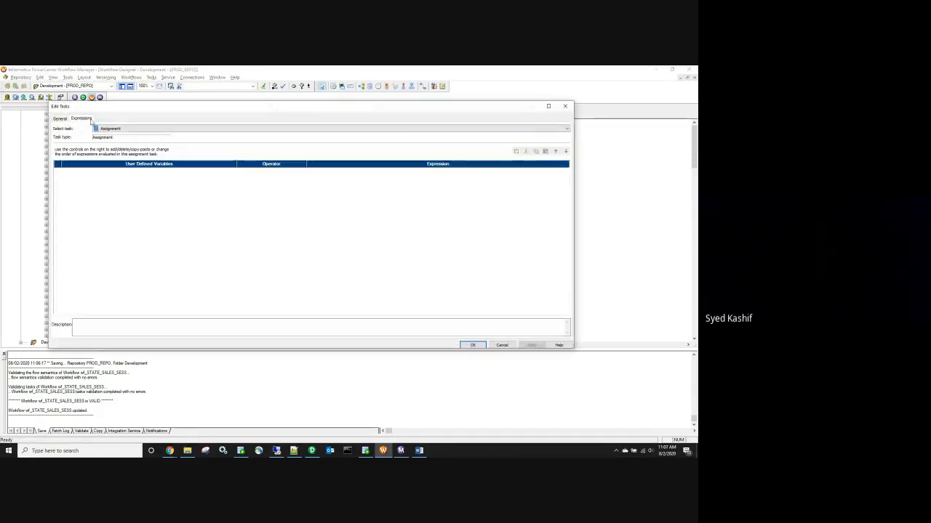
click(515, 151)
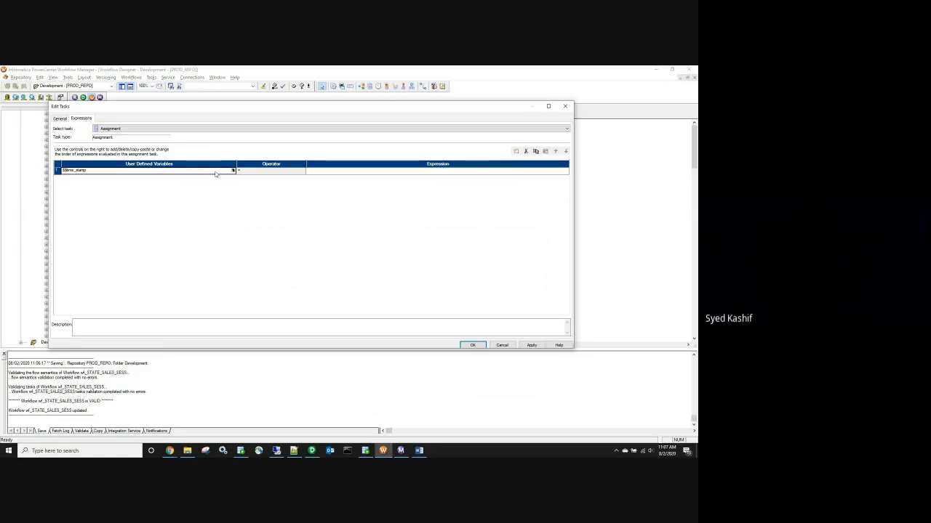
click(381, 172)
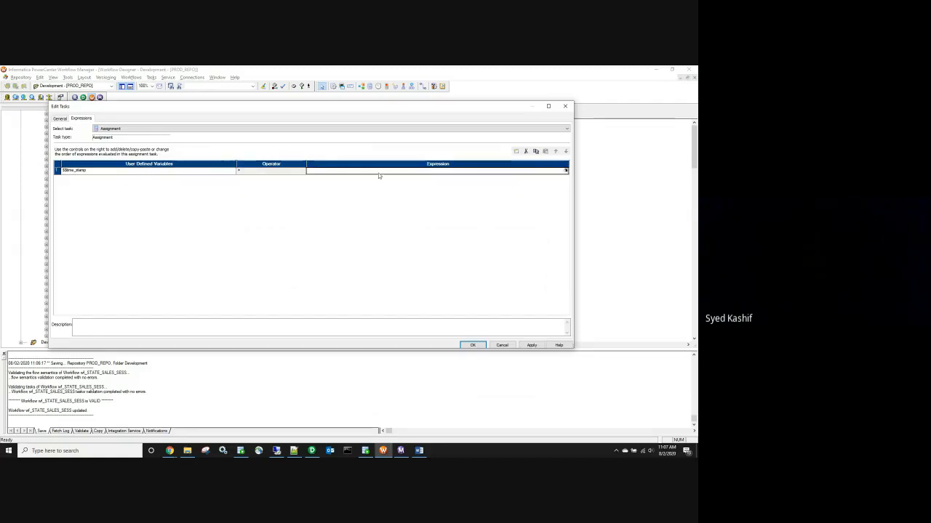
click(565, 172)
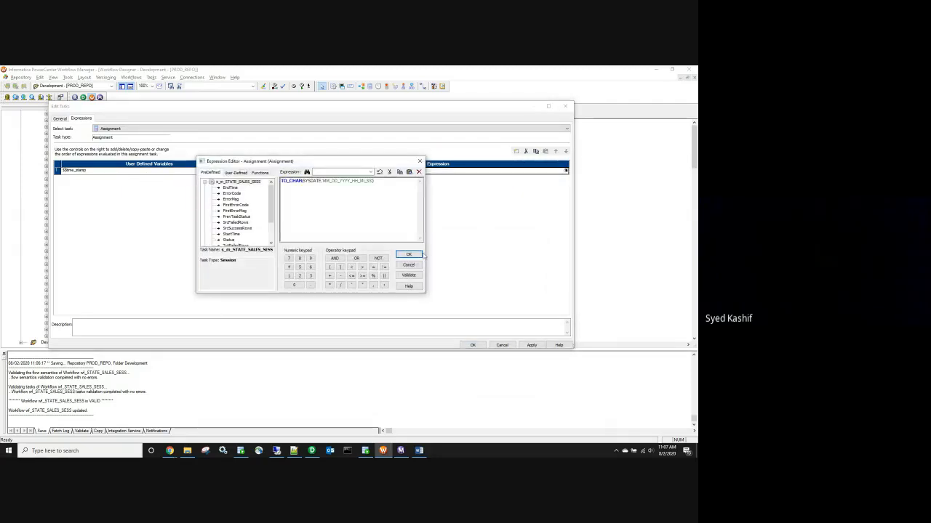
click(421, 254)
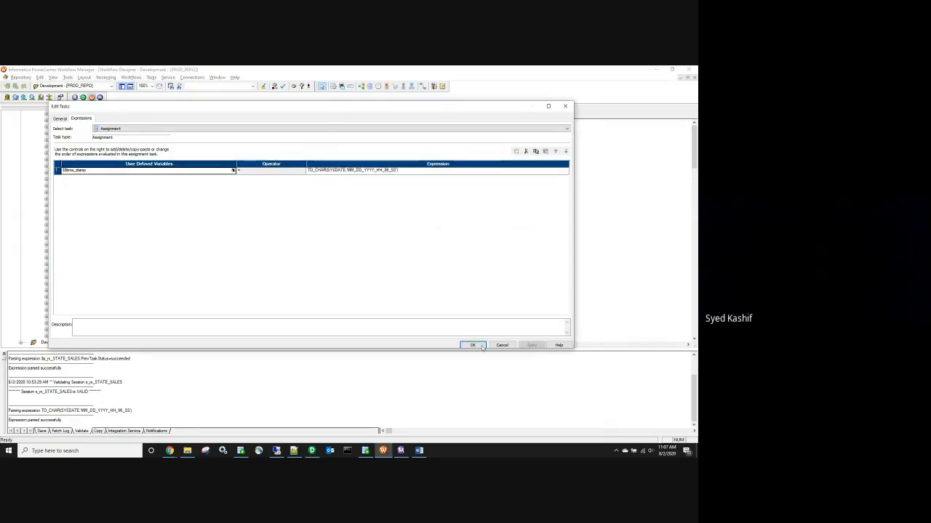
click(473, 345)
key(ctrl+s)
Step: Set the condition $Assignment.Status=succeeded on the link from the Assignment task to the session task
click(378, 158)
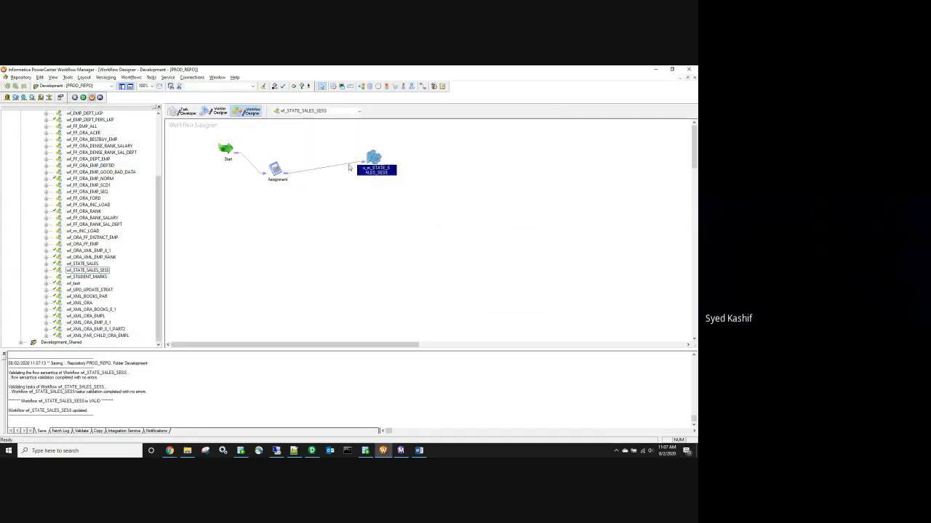
double_click(343, 165)
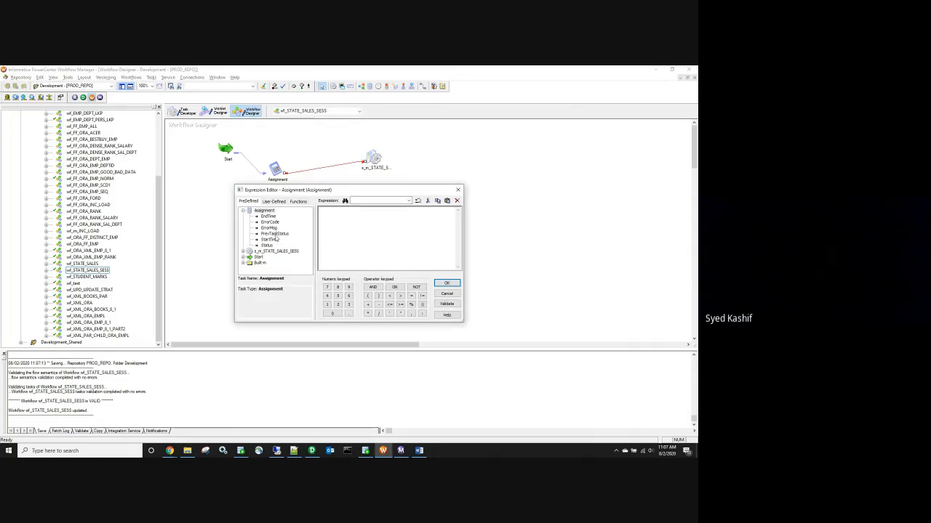
double_click(267, 245)
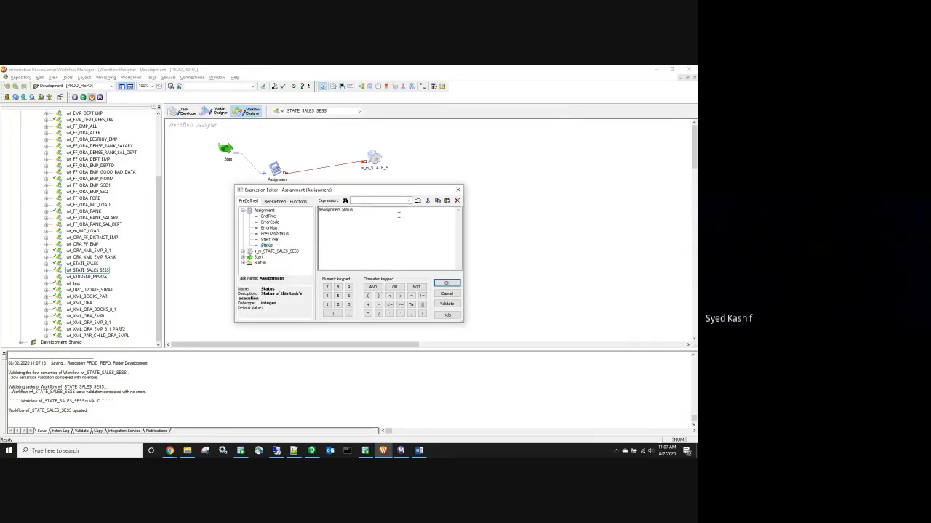
text(=succeeded)
click(446, 283)
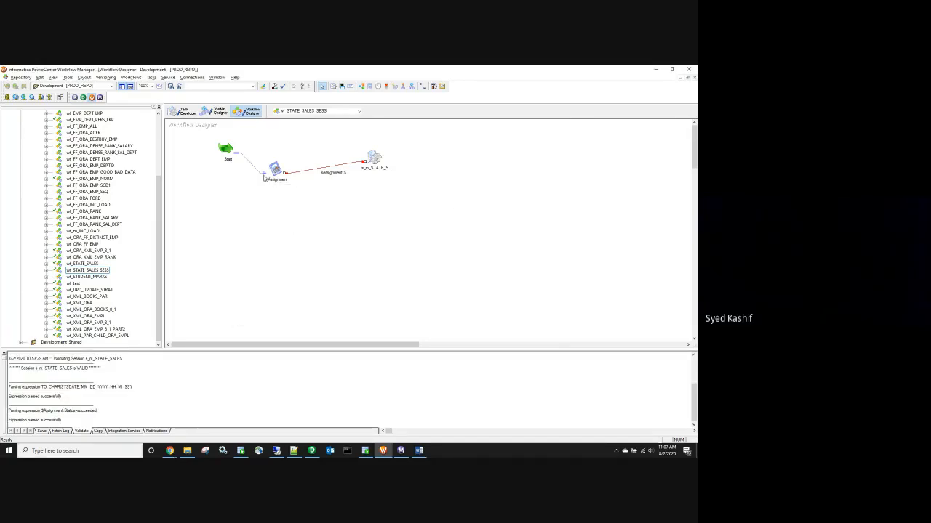
Step: Align the session task horizontally with the Assignment task and widen the gap between them
drag(273, 168, 271, 170)
drag(375, 162, 393, 175)
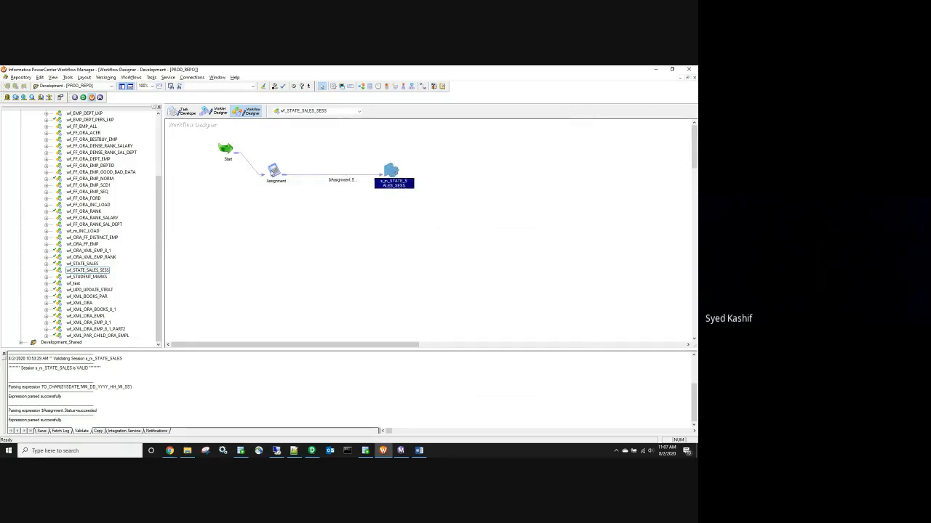
click(273, 170)
drag(274, 170, 265, 170)
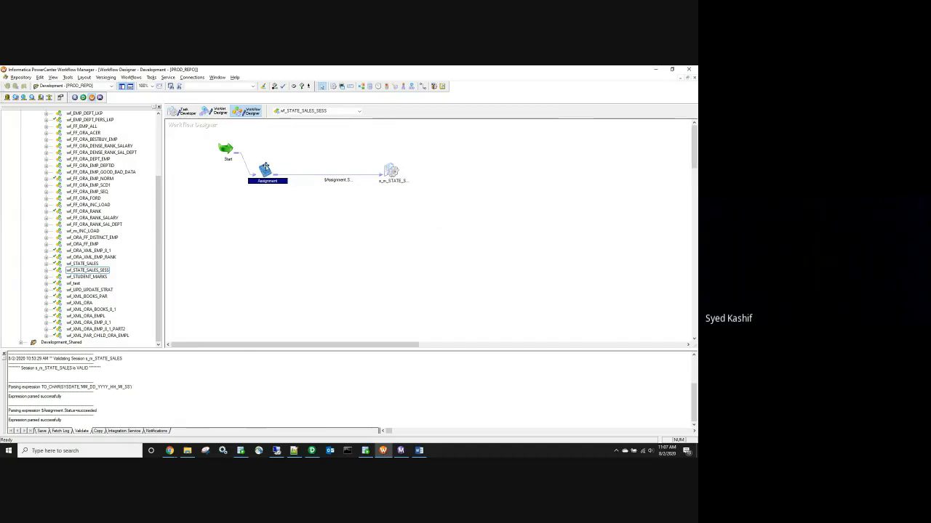
Step: Review the condition on the link between the Assignment task and the session task
double_click(338, 176)
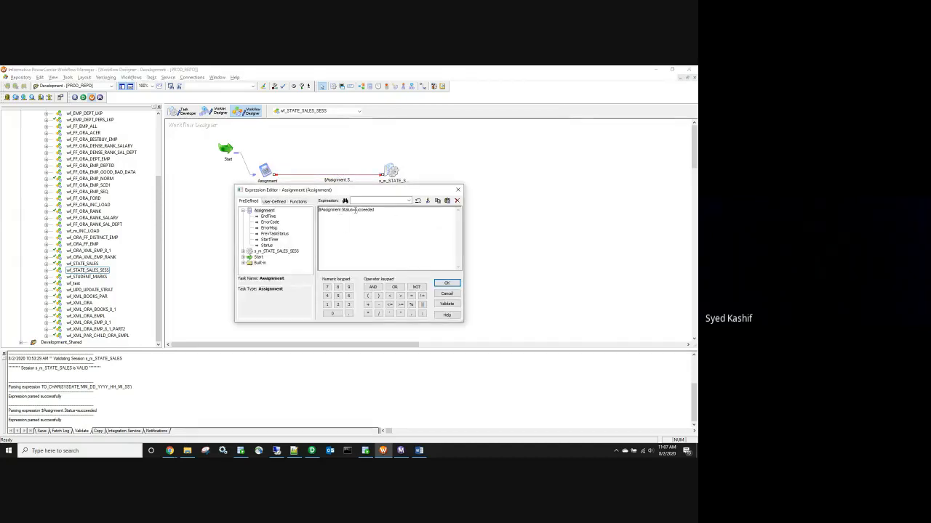
click(458, 190)
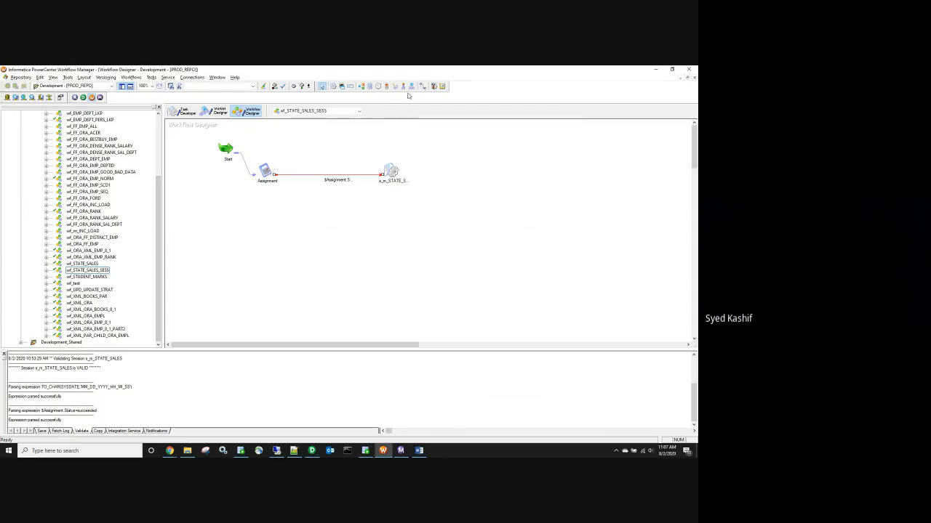
click(522, 178)
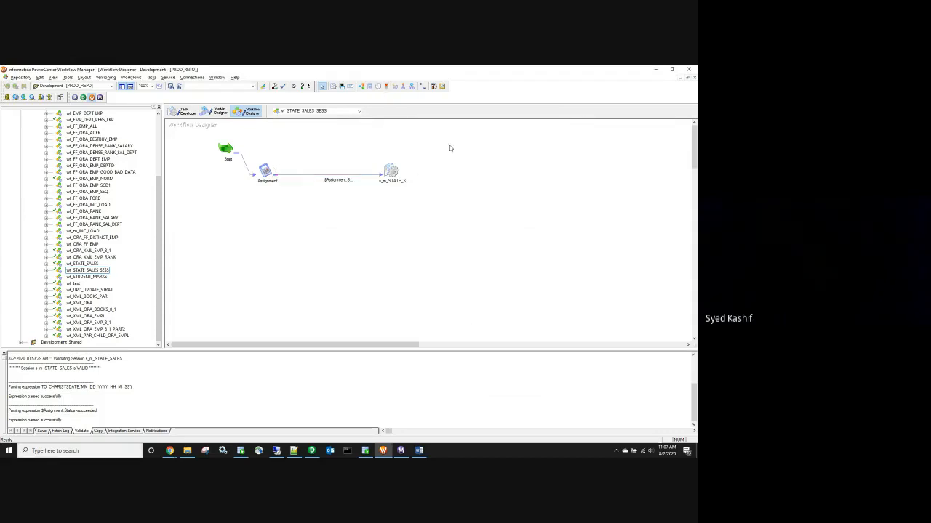
Step: Add an Event Wait task after the session task and link the session task to it
click(395, 85)
click(504, 191)
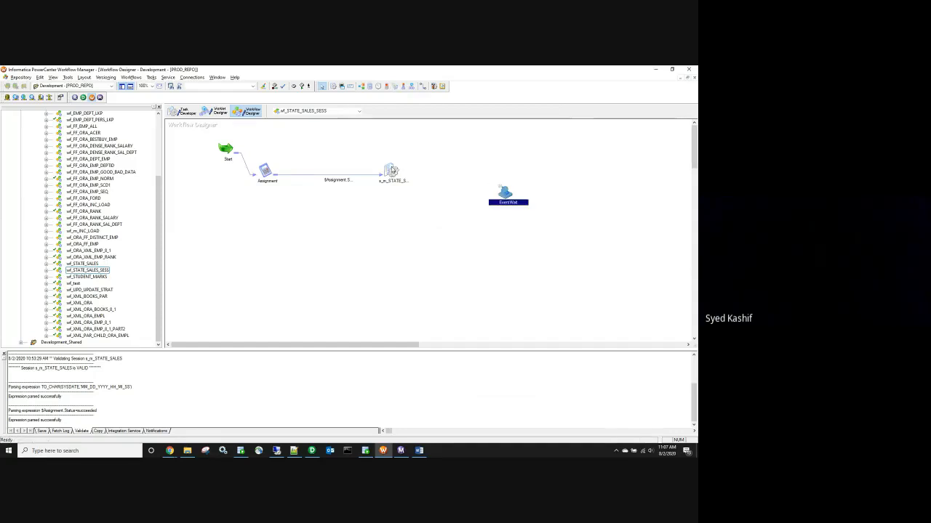
click(423, 86)
drag(407, 168, 502, 193)
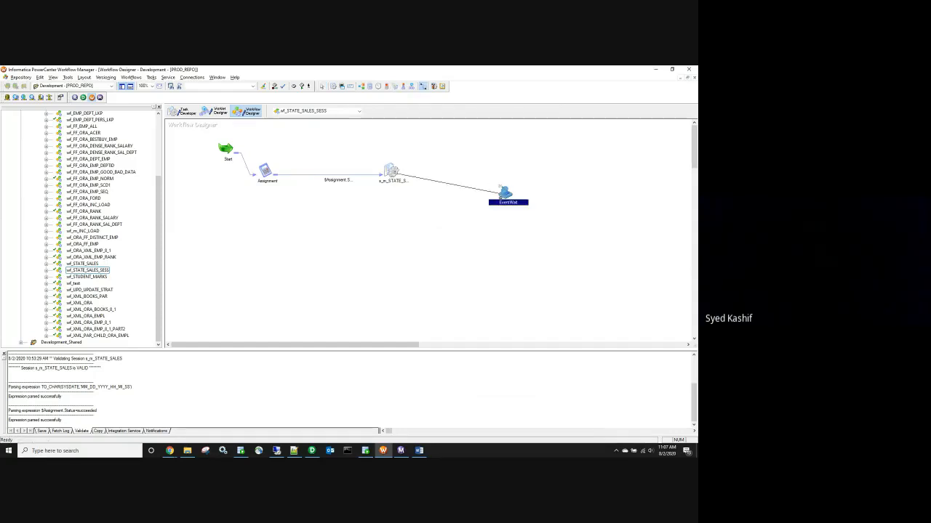
Step: Set the condition $s_m_STATE_SALES_SESS.PrevTaskStatus=succeeded on the link from the session task to the Event Wait task and validate it
double_click(476, 193)
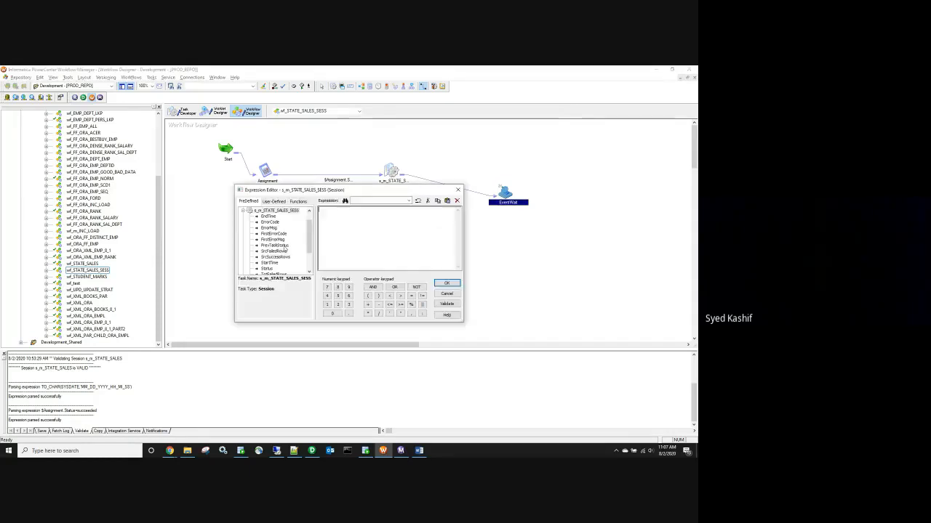
click(276, 245)
double_click(284, 247)
text(=)
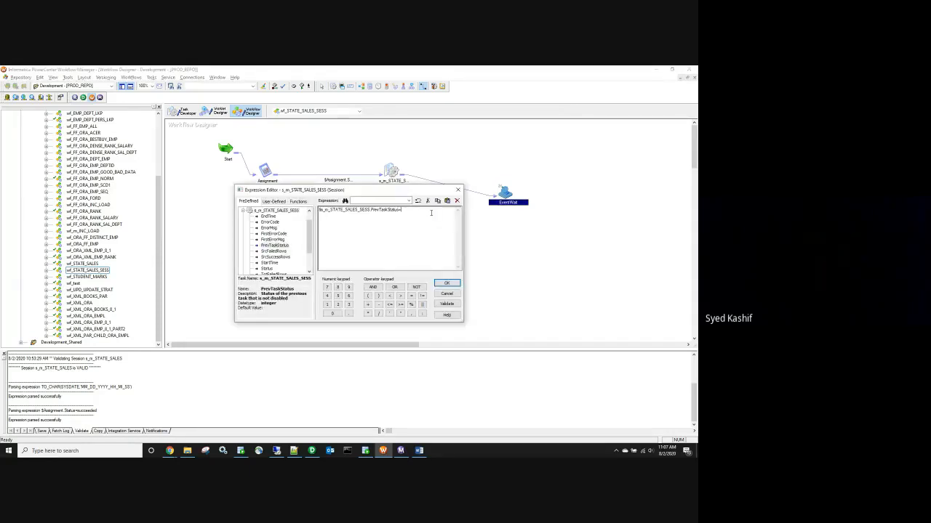
text(succeeded)
click(446, 304)
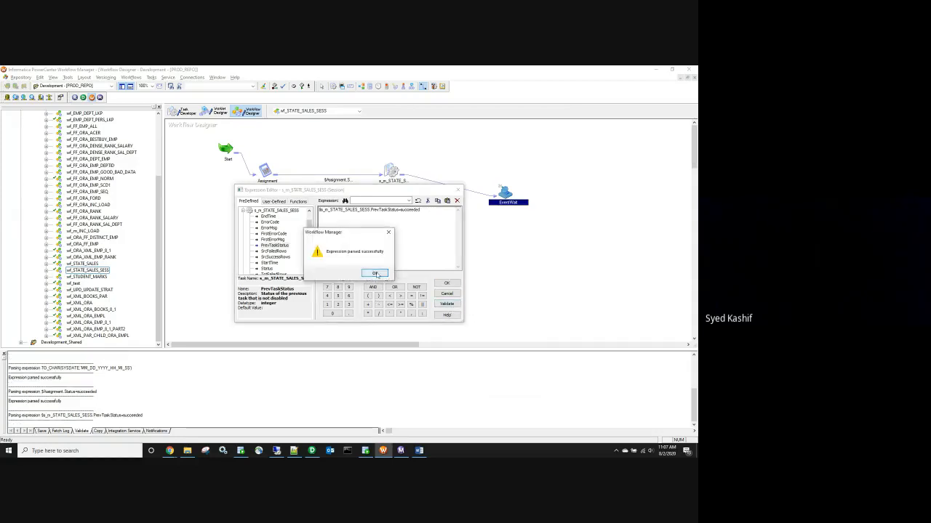
click(375, 274)
click(446, 283)
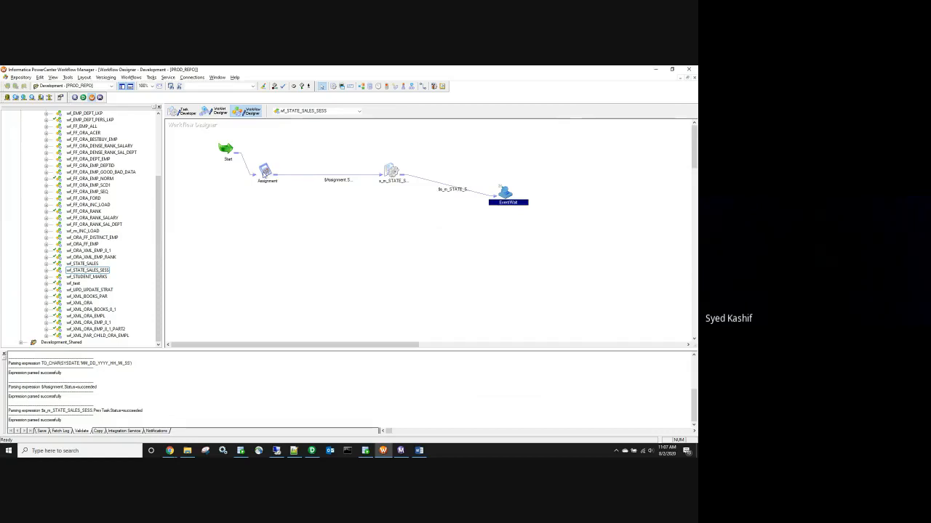
Step: Review the Assignment task's expression and the condition on its outgoing link
double_click(266, 174)
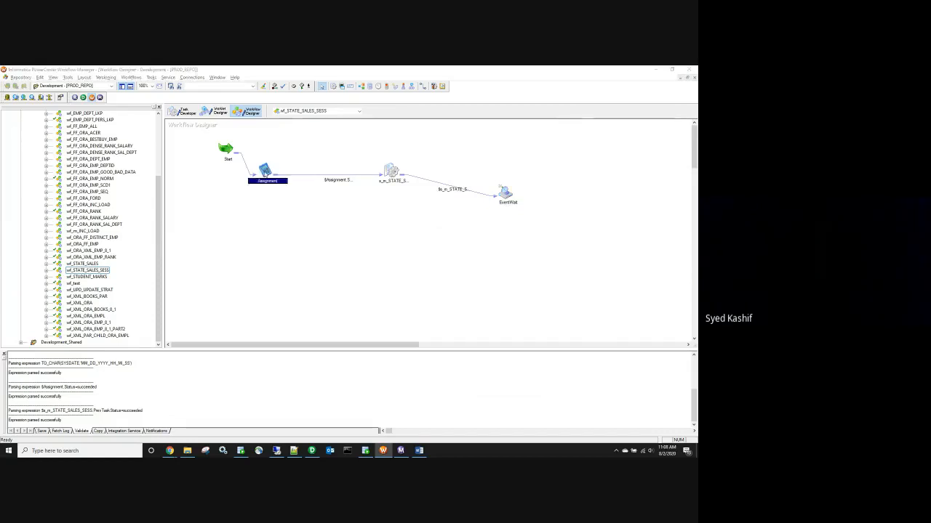
click(81, 118)
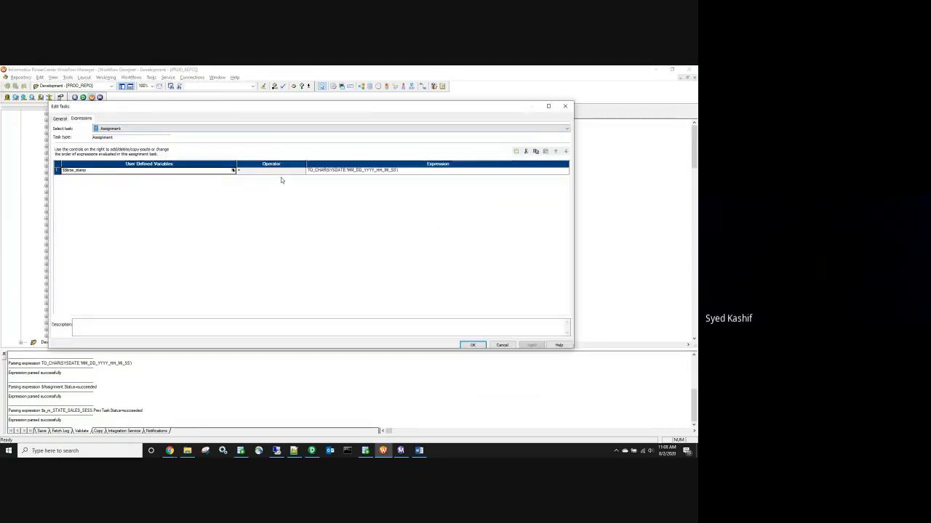
click(564, 107)
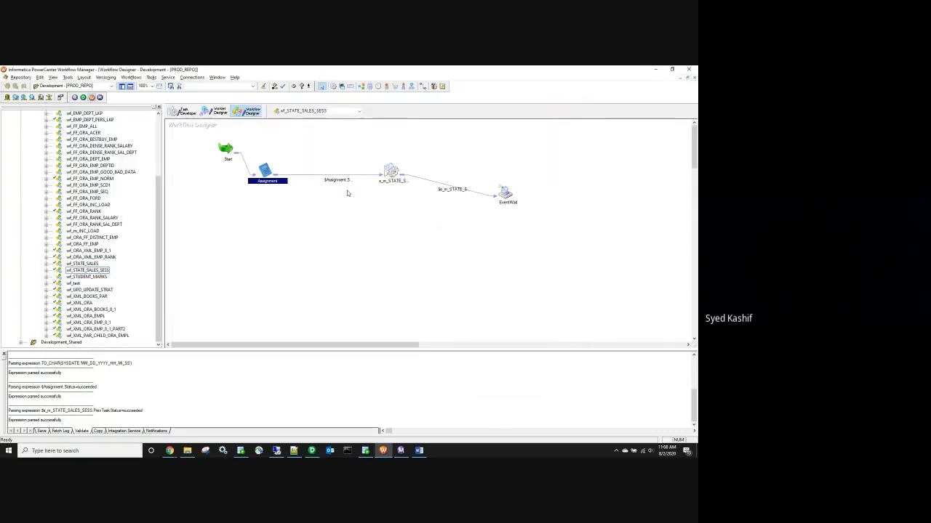
double_click(346, 178)
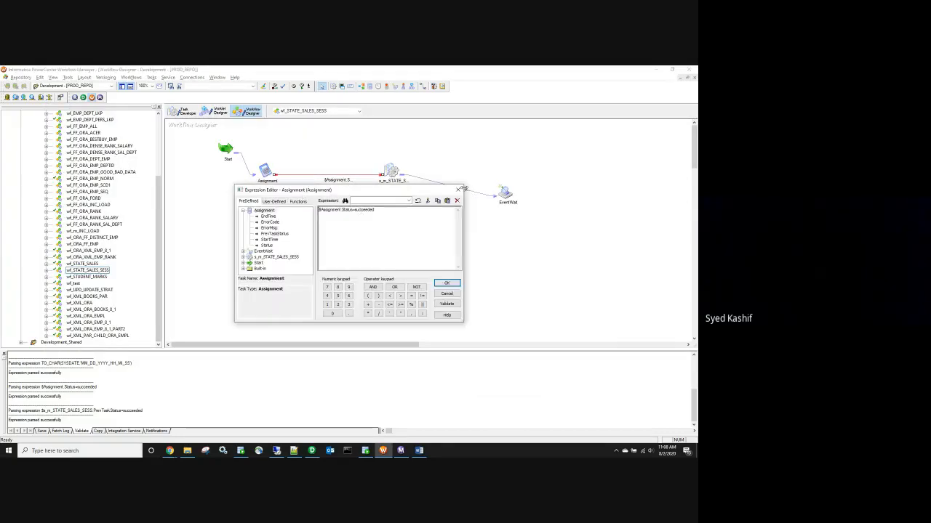
click(458, 190)
Step: Delete the Event Wait task from the workflow and save the workflow
click(504, 194)
key(Delete)
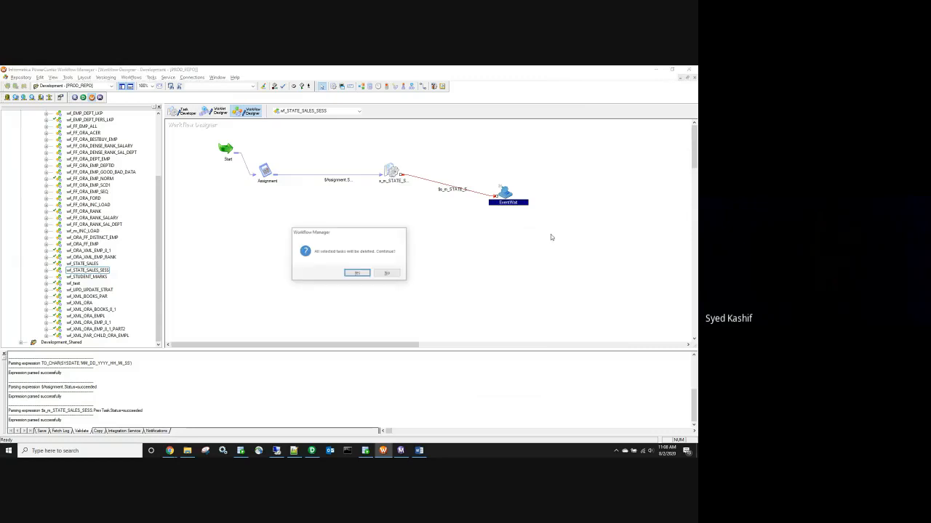
click(356, 272)
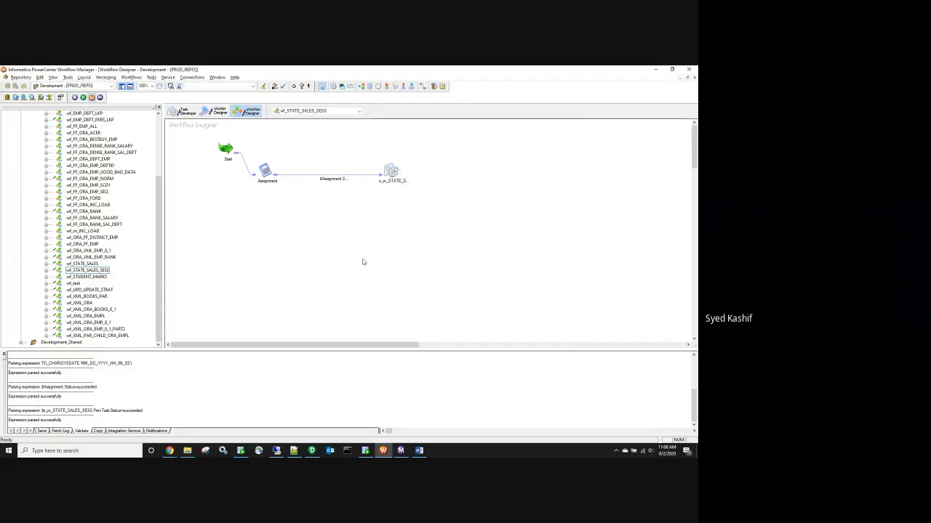
key(ctrl+s)
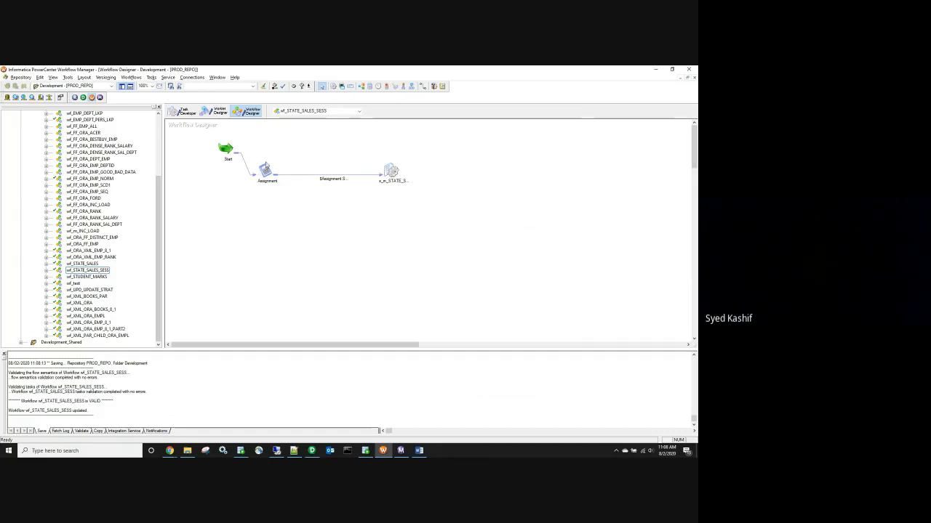
Step: Check the Assignment task's user-defined variable and expression, and look at the session task's mapping settings
double_click(265, 169)
click(81, 118)
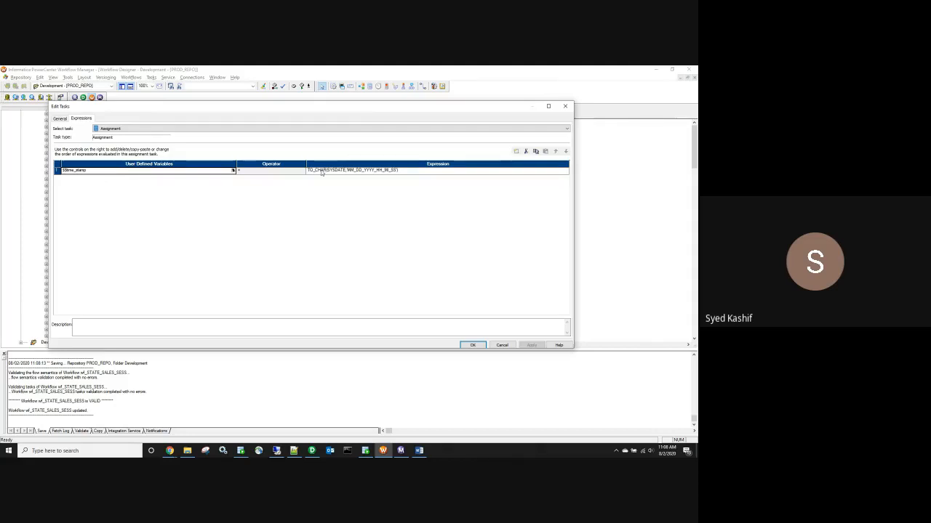
click(473, 345)
click(390, 171)
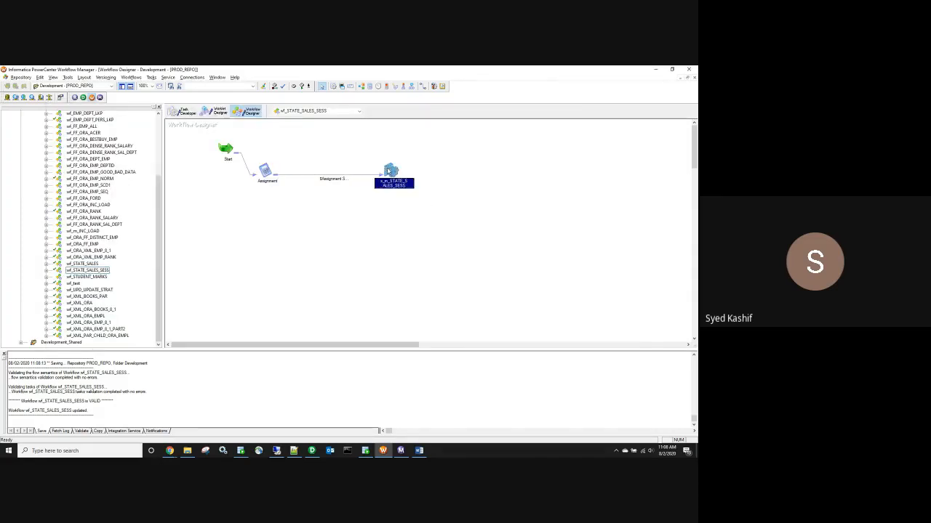
double_click(390, 170)
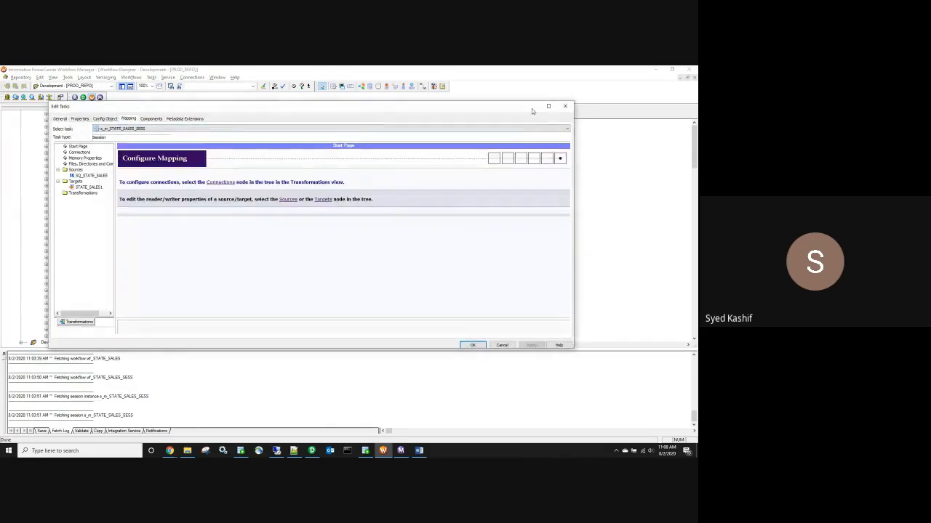
click(565, 107)
Step: View the variables defined in the workflow wf_STATE_SALES_SESS
click(131, 77)
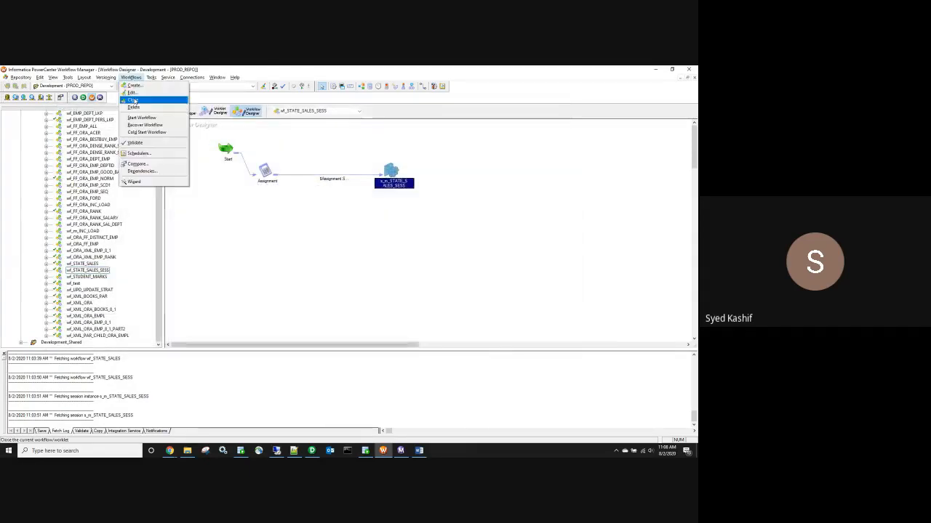
click(132, 93)
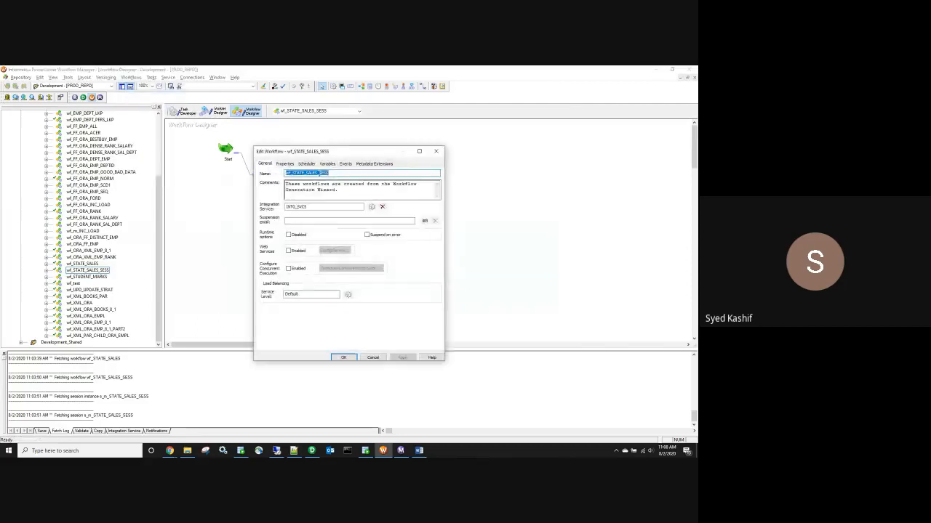
click(327, 164)
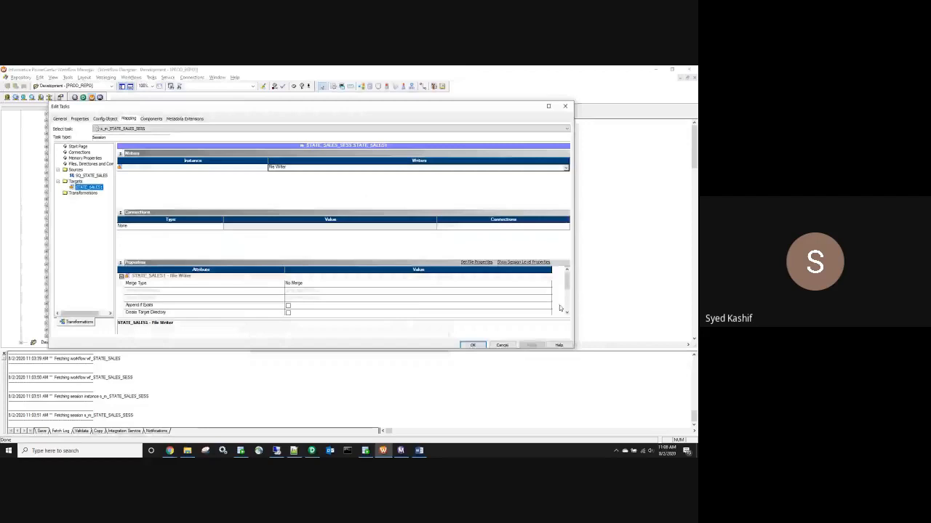
Step: Set the STATE_SALES1 target's output filename to state_sales_$$time_stamp.txt in the session's mapping and save the workflow
scroll(560, 308, down, 3)
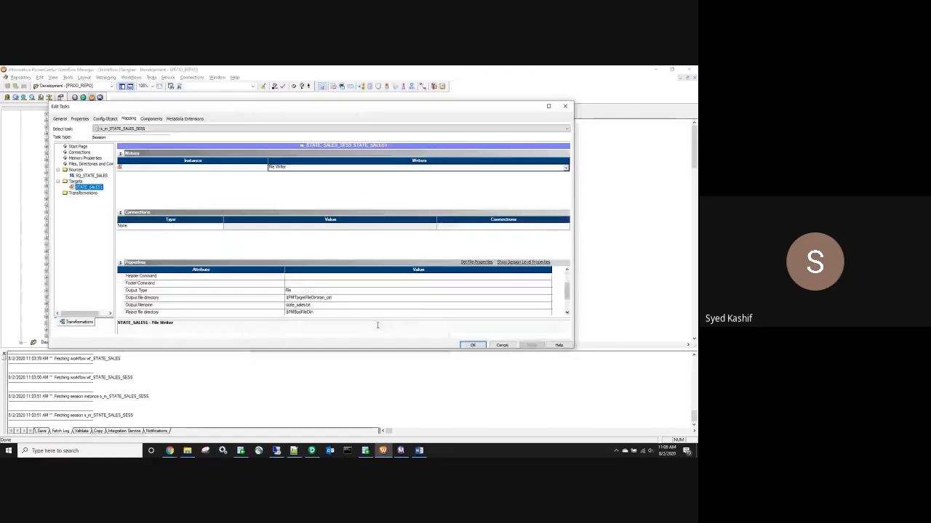
click(313, 306)
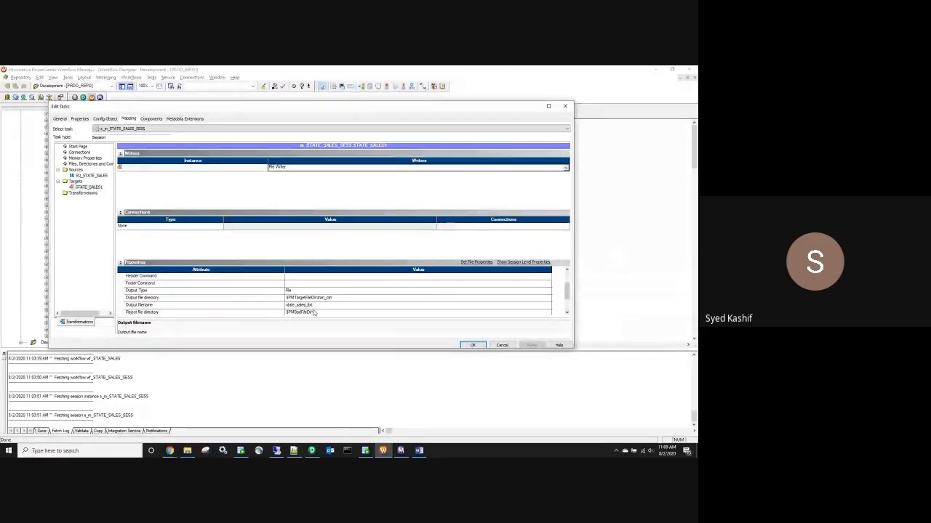
text($$time_stamp)
click(469, 345)
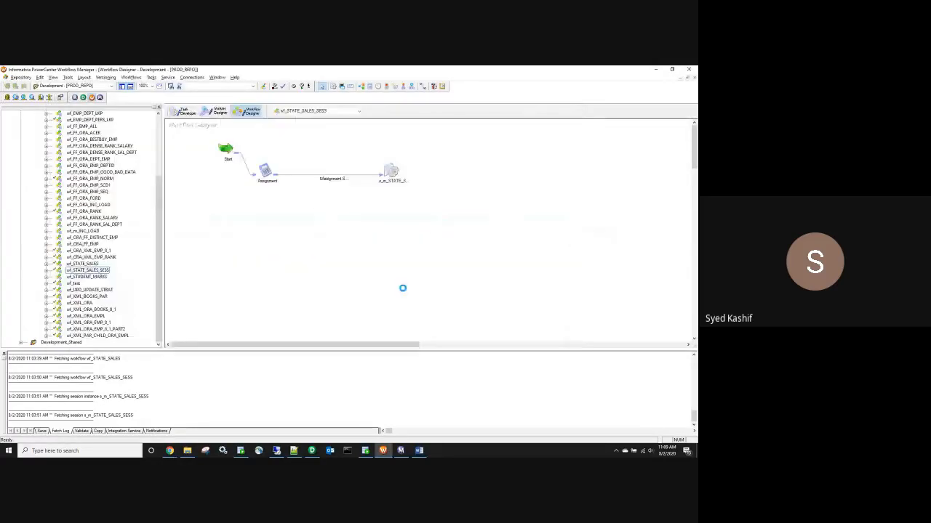
key(ctrl+s)
Step: Run the workflow and switch to File Explorer to check the Tran_ctrl target folder for the timestamped output file
right_click(406, 277)
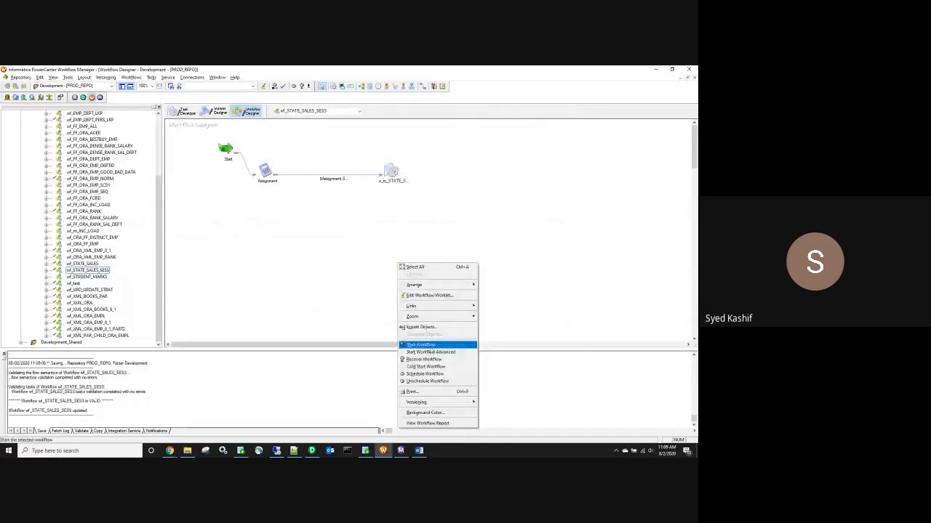
click(422, 345)
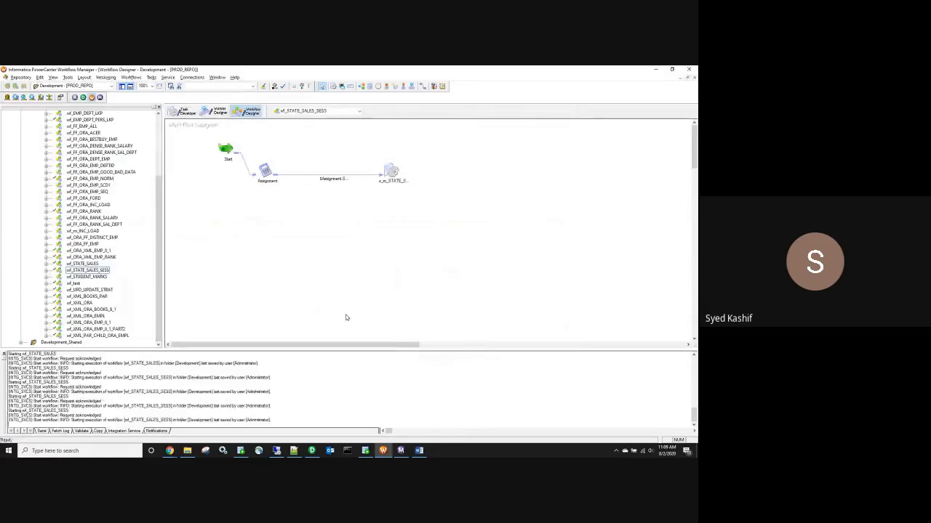
click(187, 451)
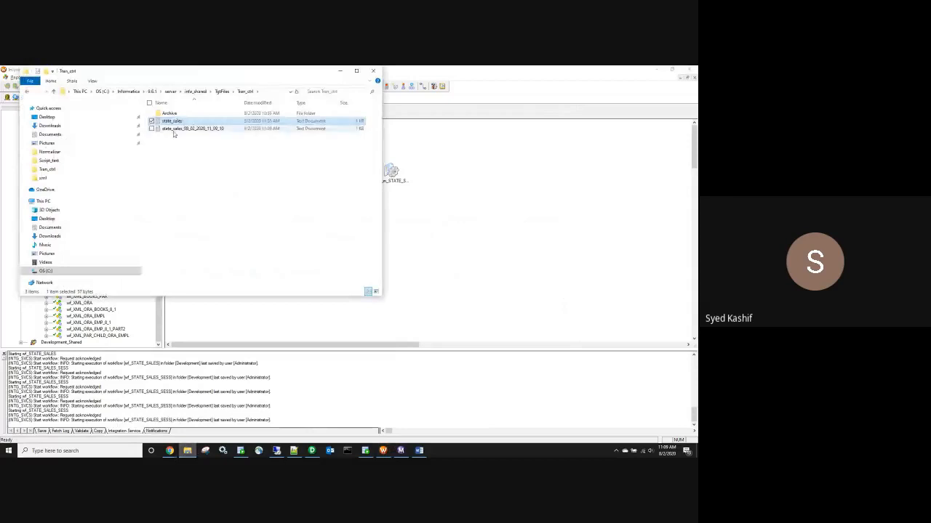
Step: Start the workflow a second time and check the Tran_ctrl folder for another timestamped file
right_click(460, 268)
click(492, 344)
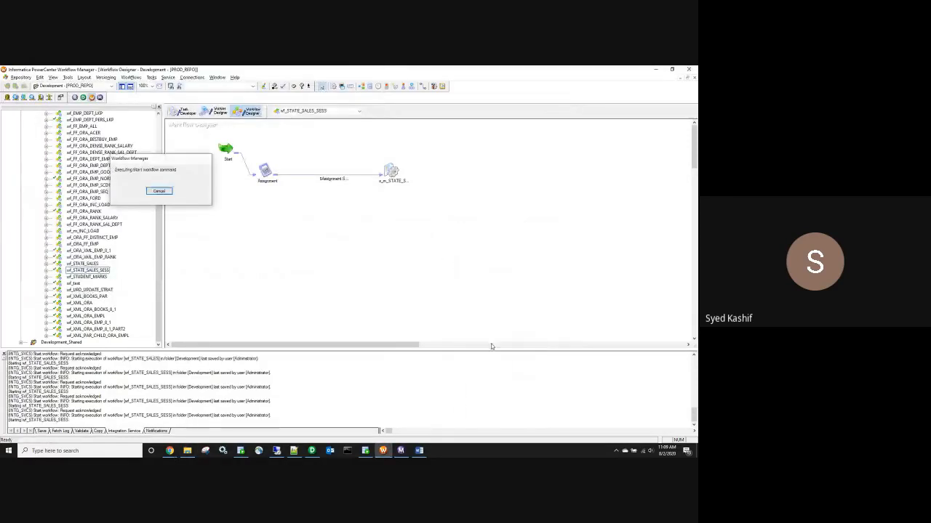
key(alt+Tab)
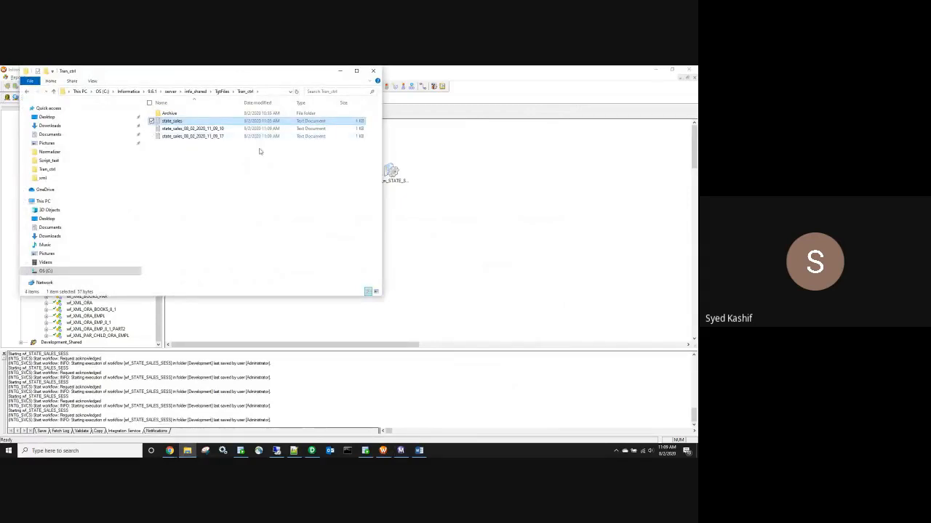
Step: Return to Workflow Manager and review the session task's mapping settings for the STATE_SALES1 target
click(395, 236)
double_click(391, 170)
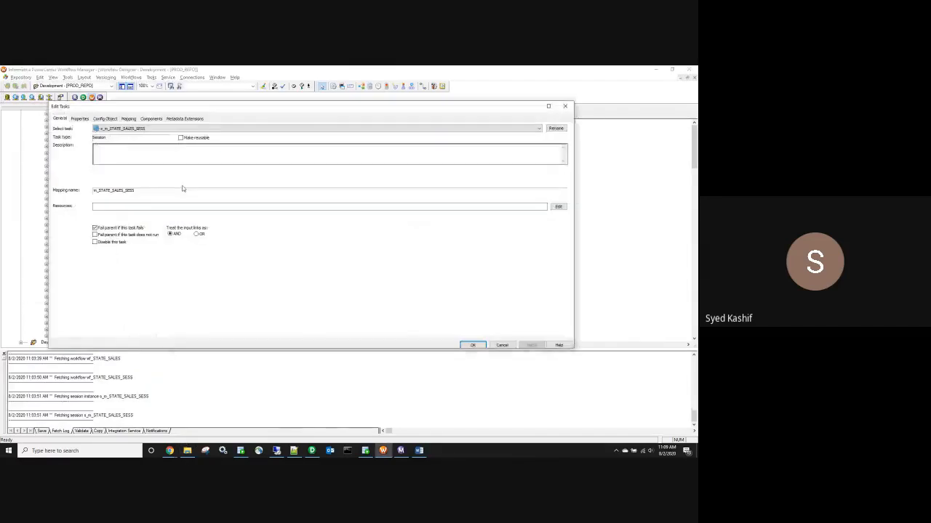
click(128, 118)
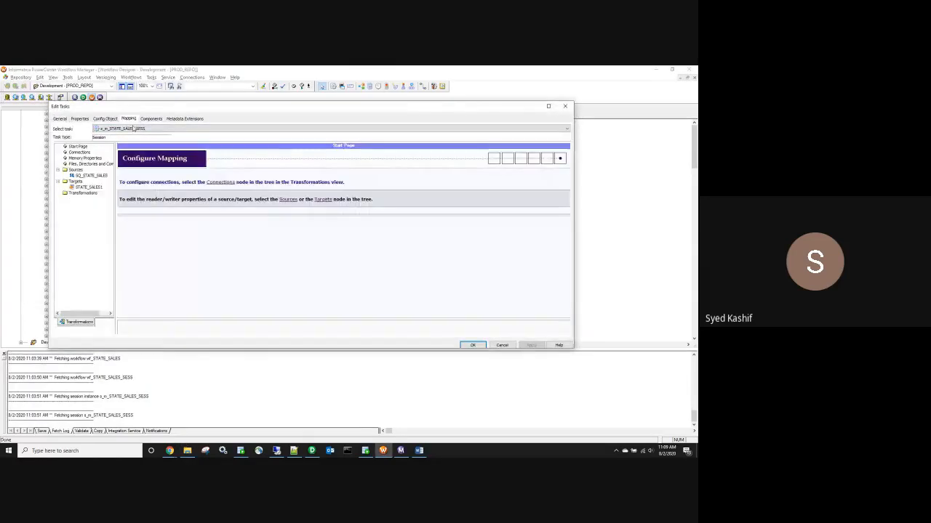
click(88, 188)
click(567, 107)
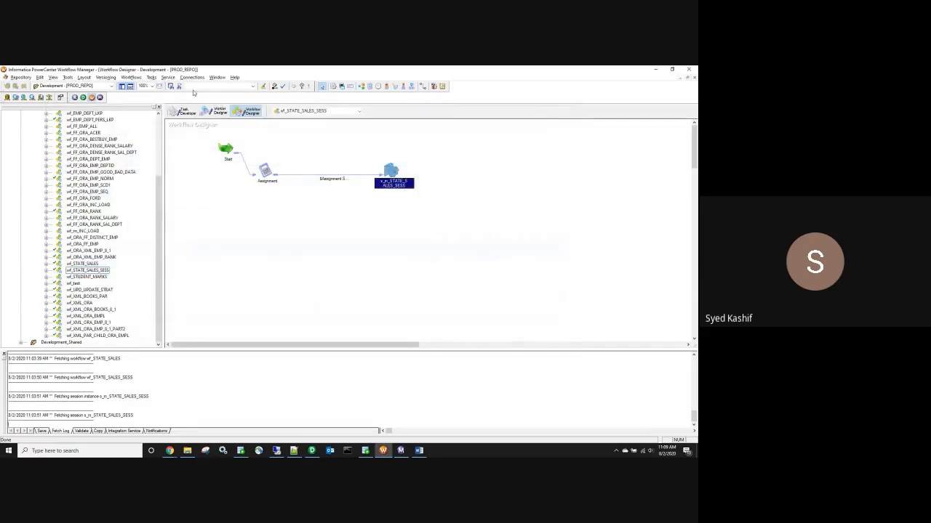
Step: Start the wf_STATE_SALES_SESS workflow again and review the $$time_stamp variable in its workflow variables
click(131, 77)
click(142, 117)
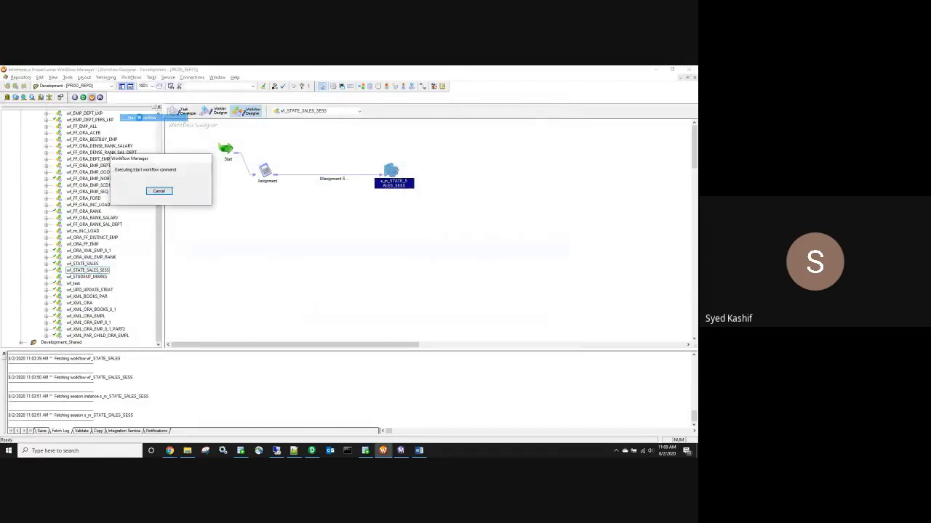
click(131, 77)
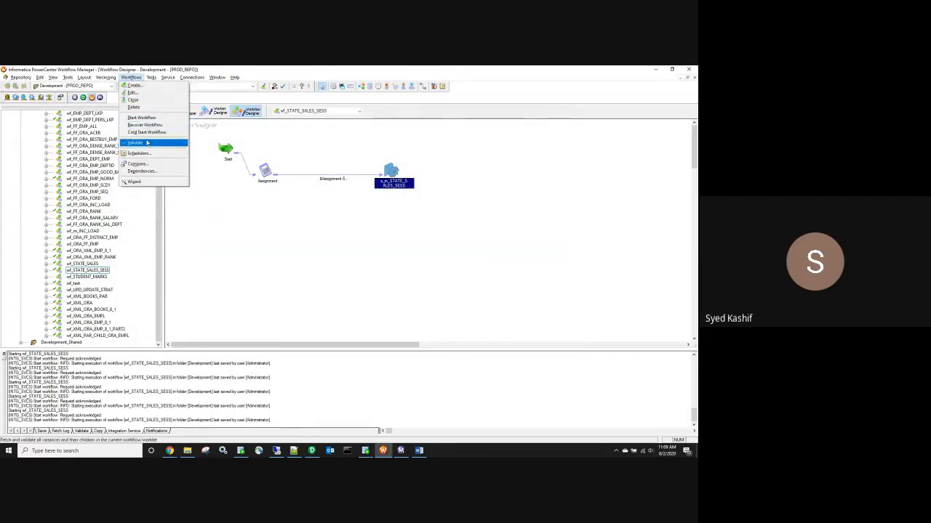
click(146, 94)
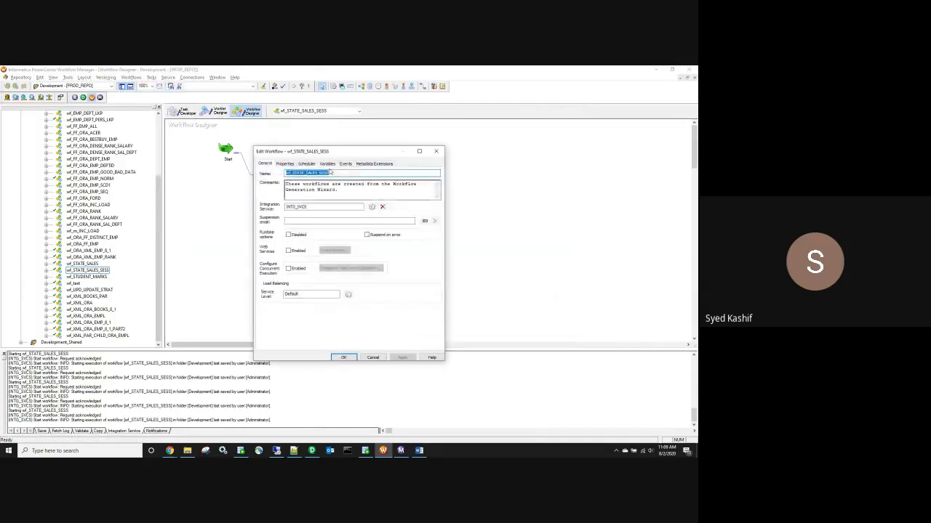
click(327, 163)
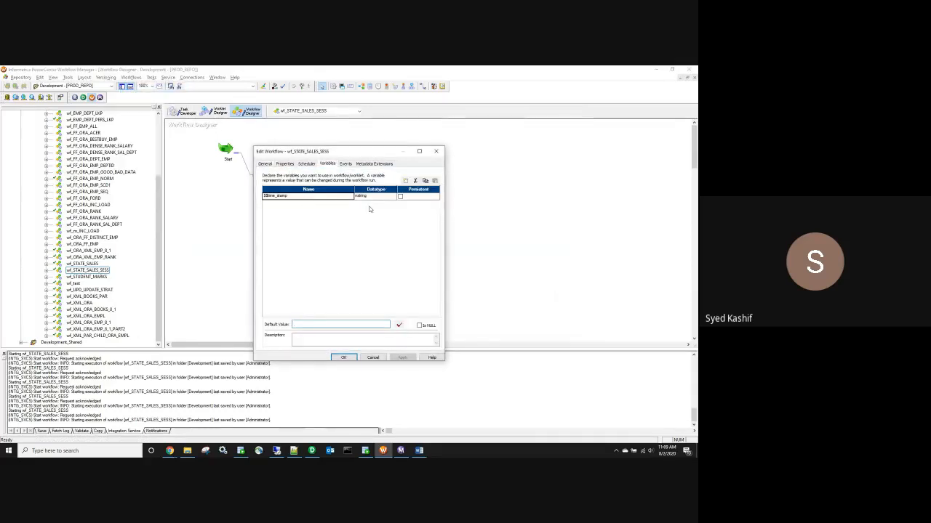
click(345, 358)
Step: Review the Assignment task's $$time_stamp expression and the STATE_SALES1 target's output filename in the session mapping
click(266, 174)
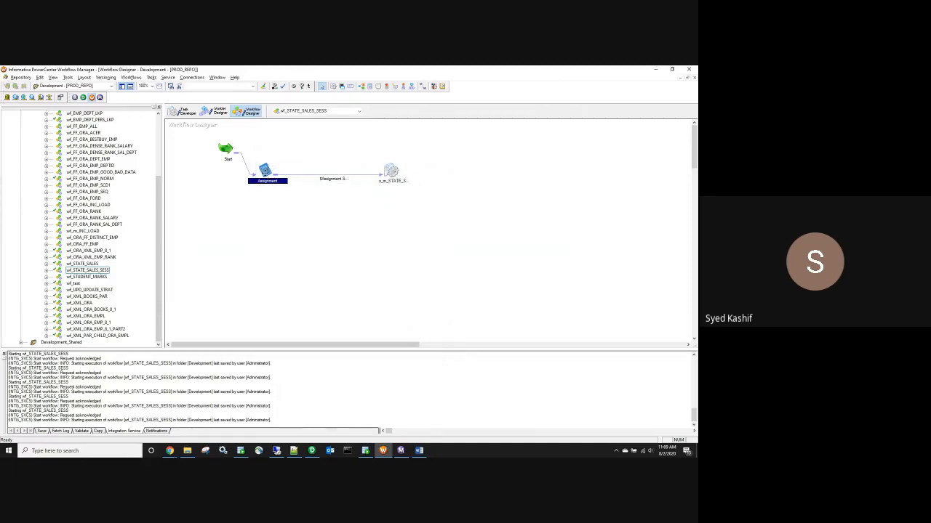
double_click(266, 175)
click(81, 118)
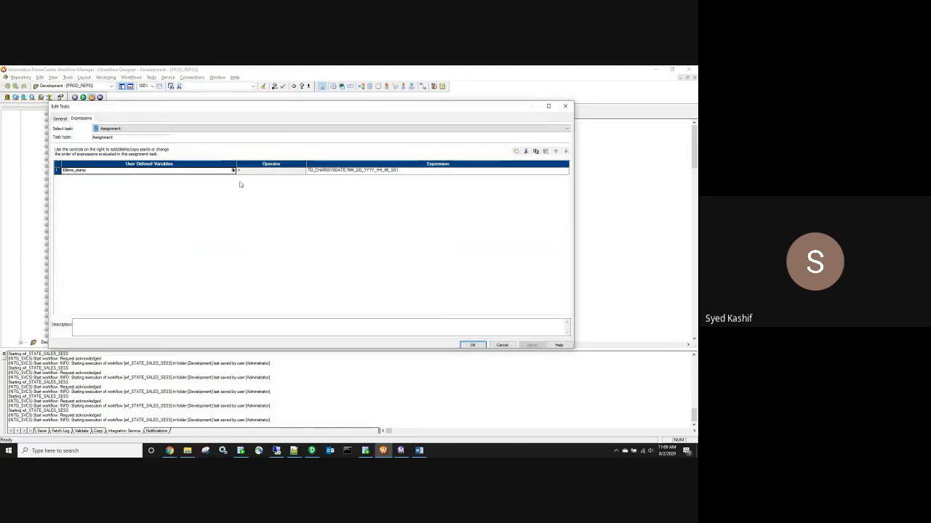
click(472, 345)
double_click(391, 171)
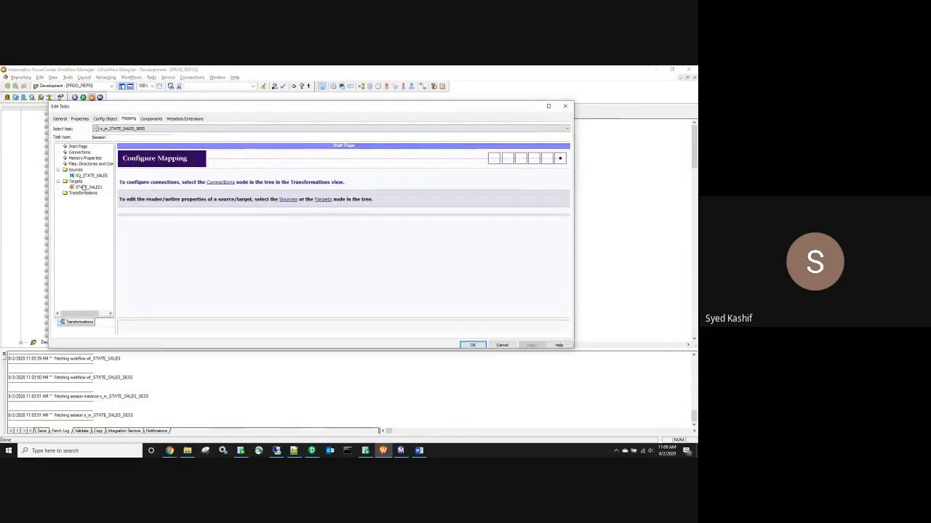
click(86, 187)
scroll(322, 308, down, 1)
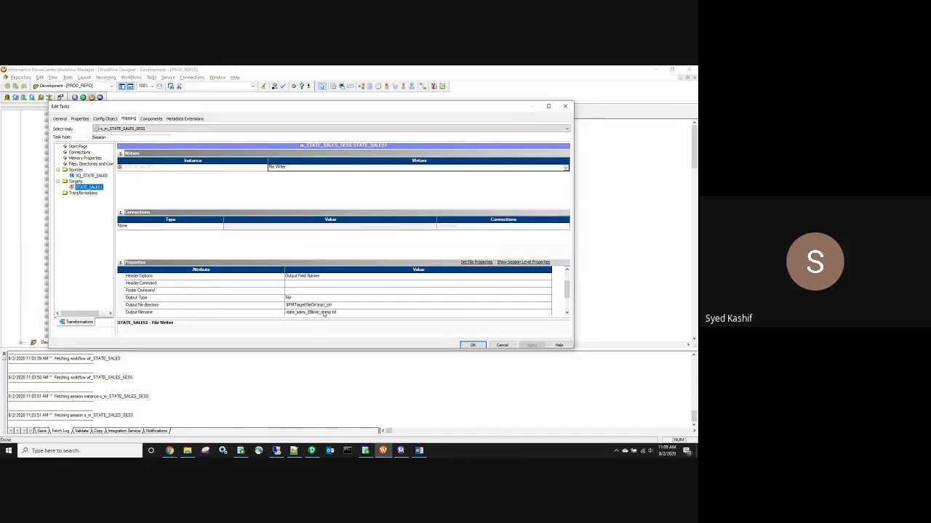
click(471, 345)
Step: Check the output files in the Tran_ctrl folder, glance at the mapping in Designer, and inspect the session task's mapping settings in Workflow Manager
click(187, 451)
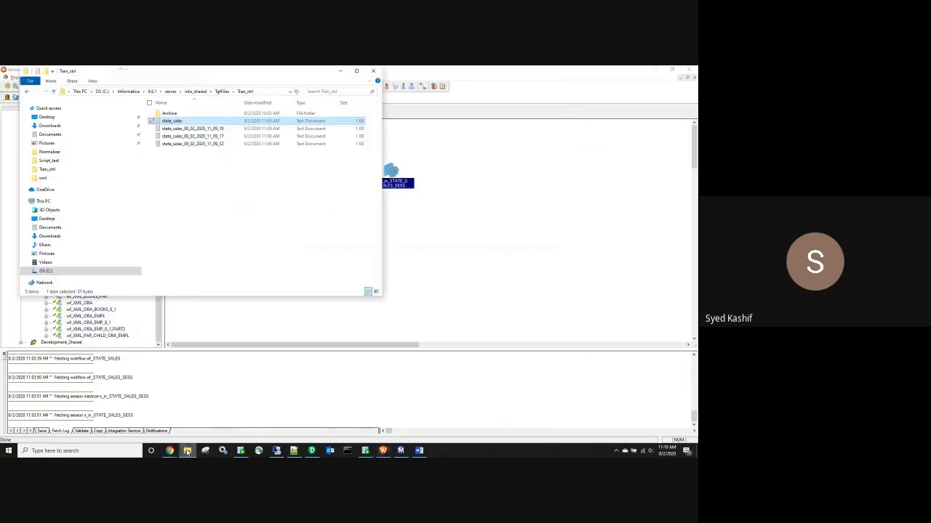
click(188, 451)
click(312, 451)
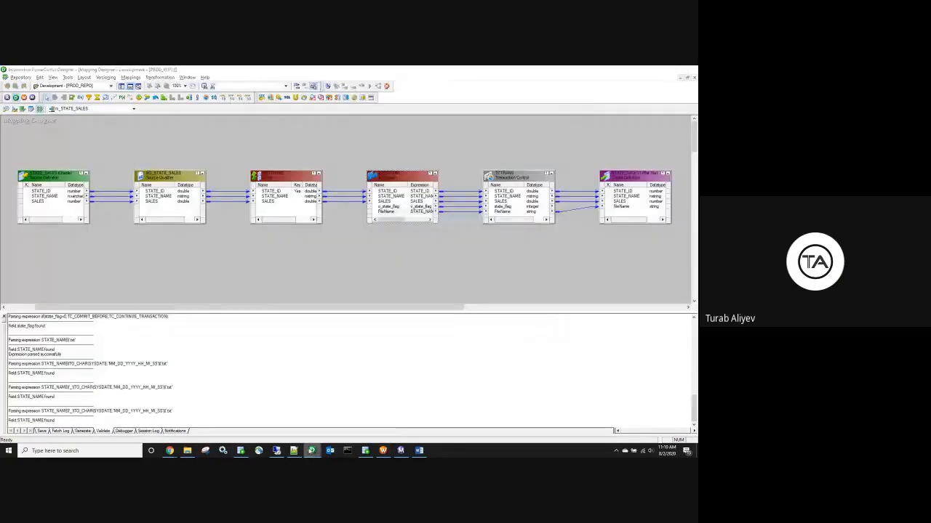
click(312, 451)
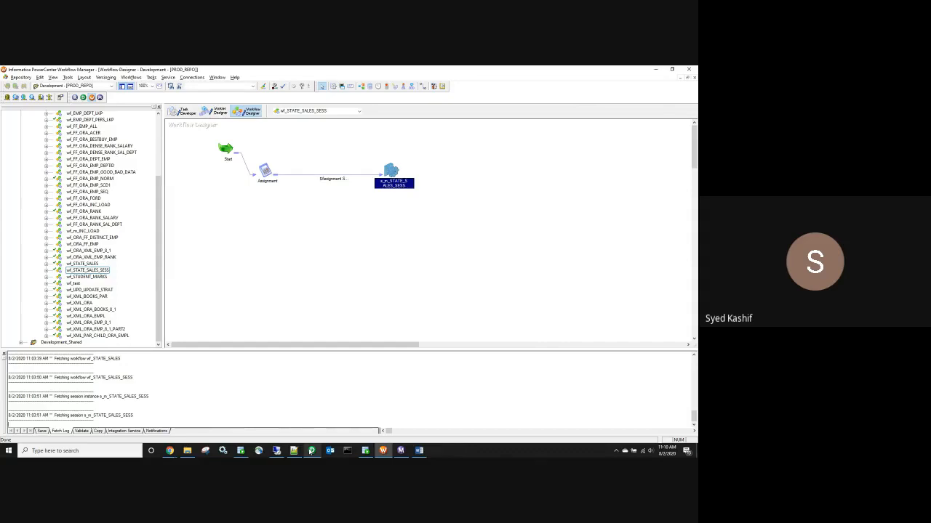
double_click(392, 171)
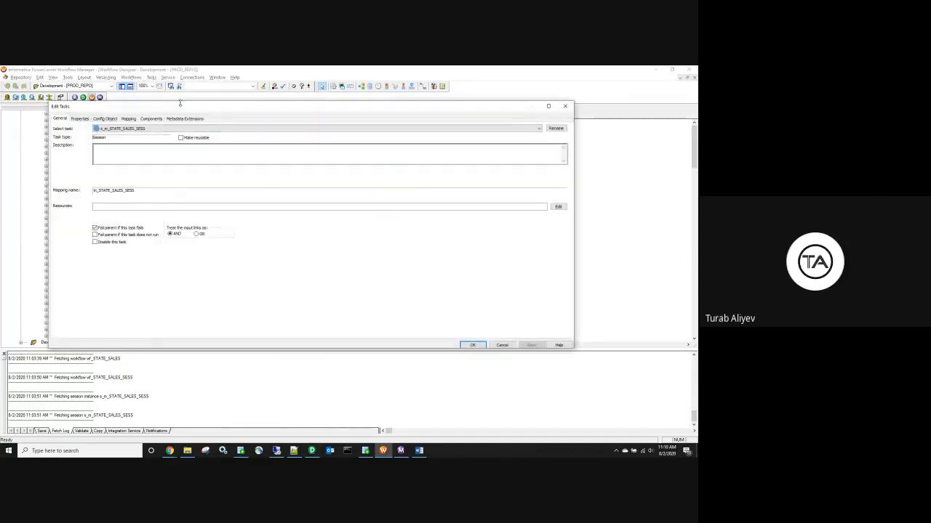
click(128, 119)
click(565, 107)
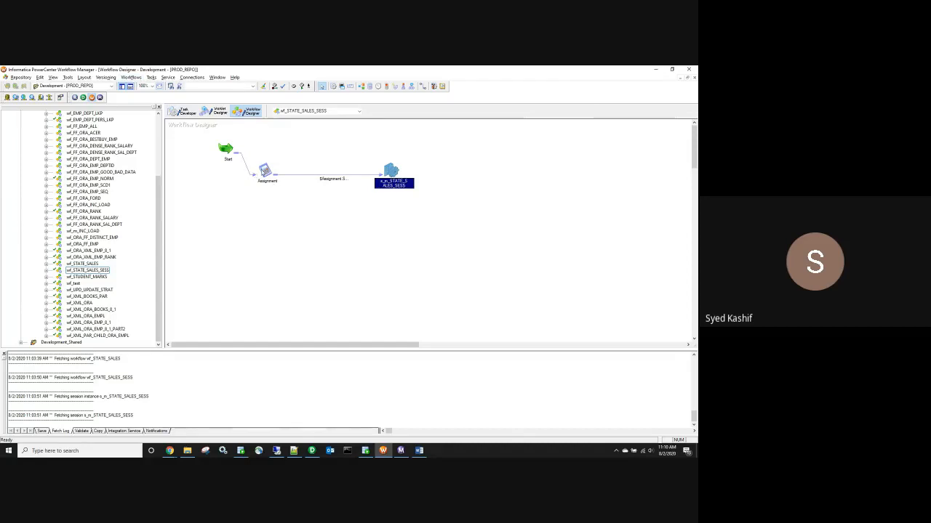
Step: Delete the Assignment task and link the Start task directly to the s_m_STATE_SALES_SESS session
click(265, 173)
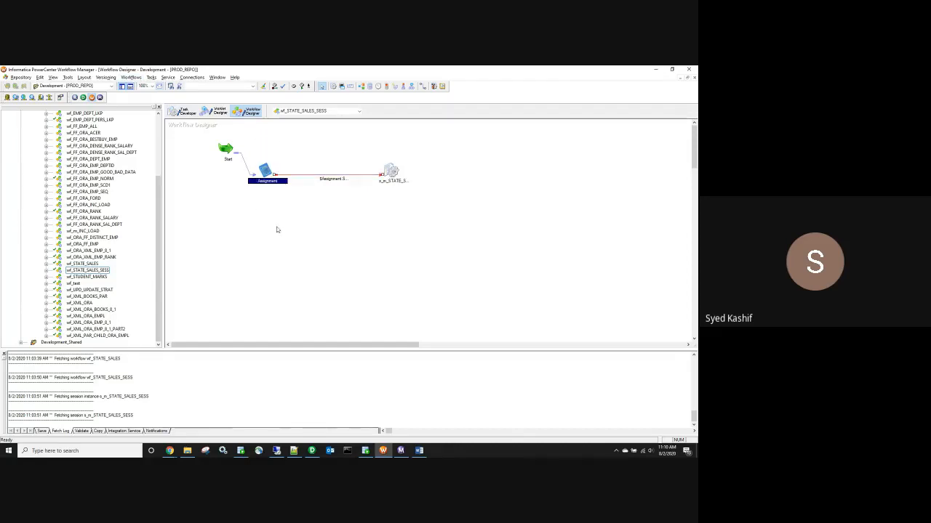
key(Delete)
click(356, 273)
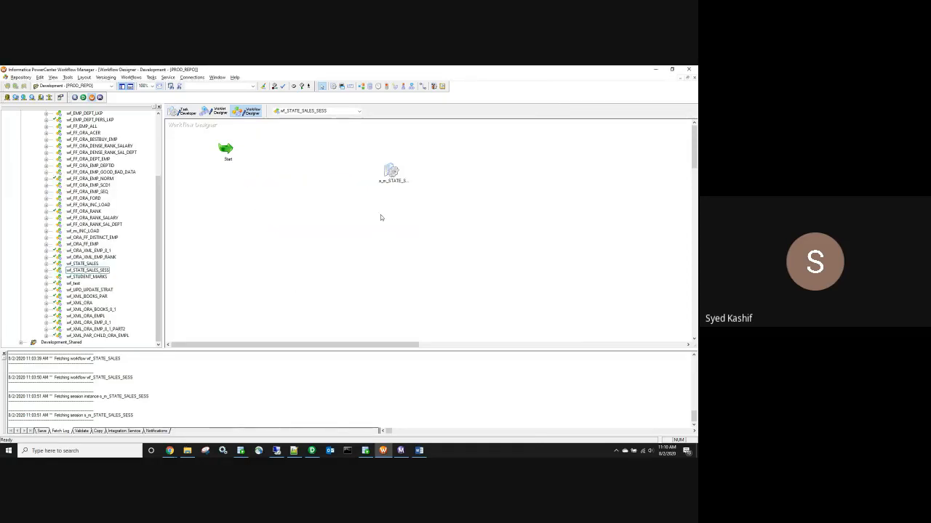
drag(216, 150, 391, 173)
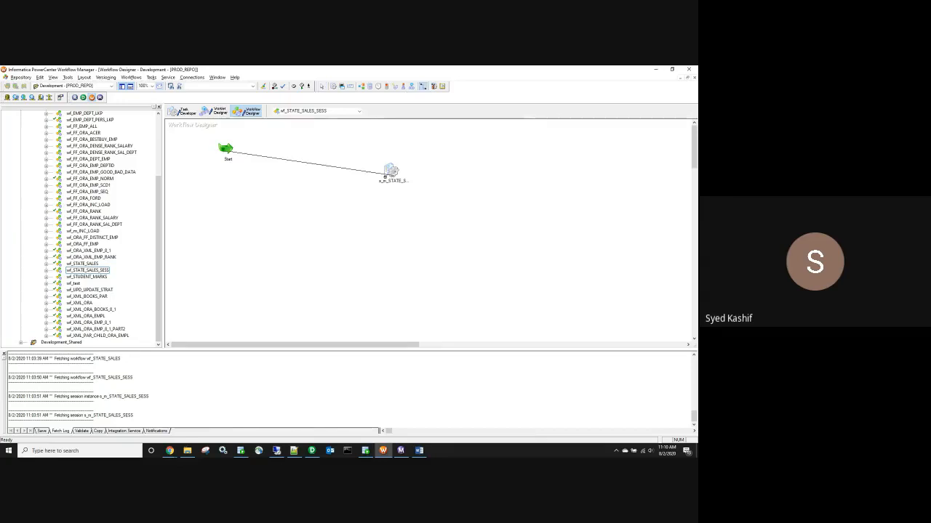
Step: Open the workflow's variables and begin replacing the $$time_stamp default value with a to_char expression
click(131, 77)
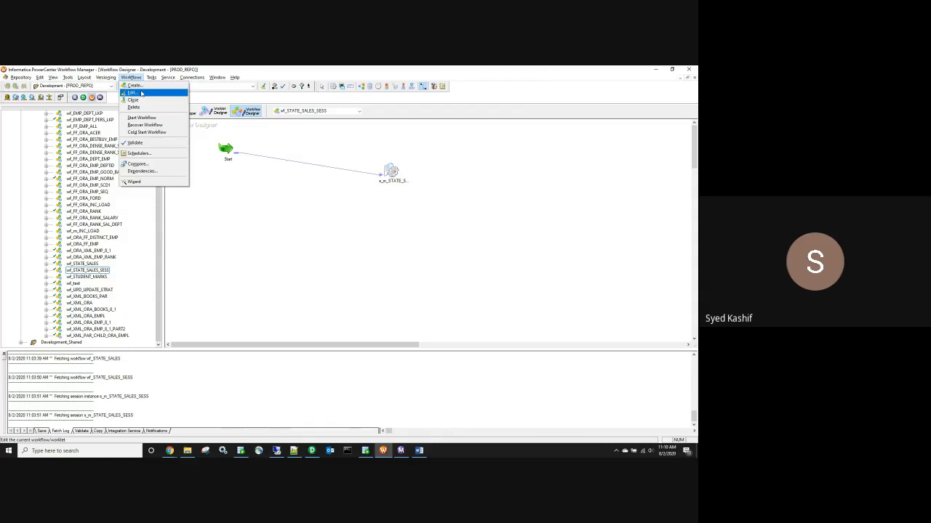
click(141, 92)
drag(321, 324, 275, 321)
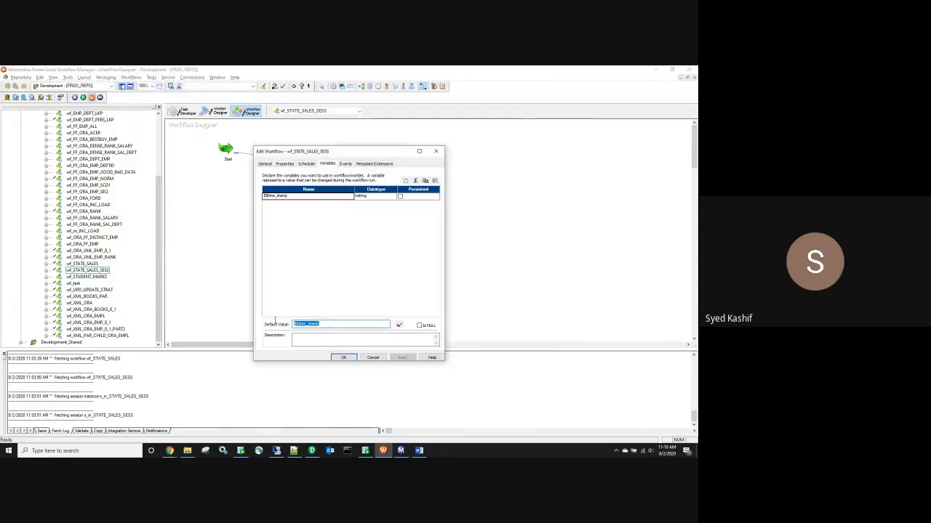
text(to)
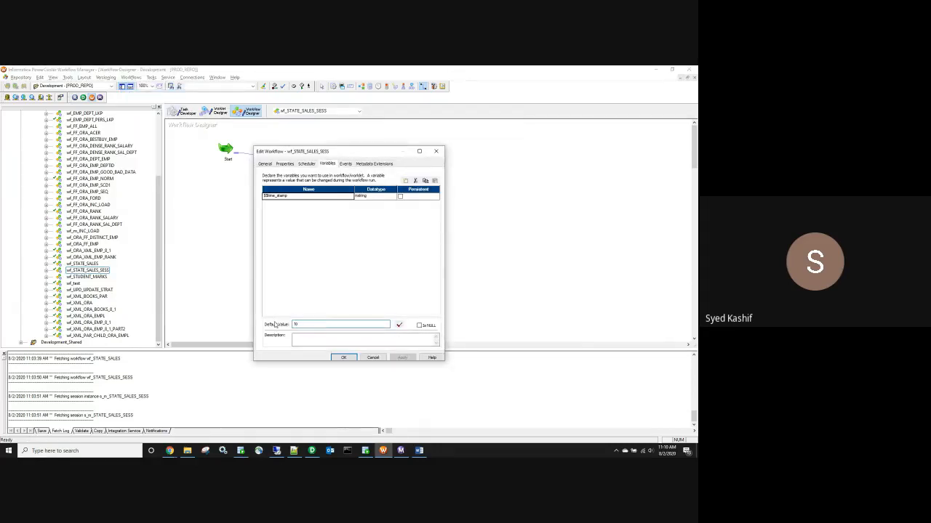
text(_char()
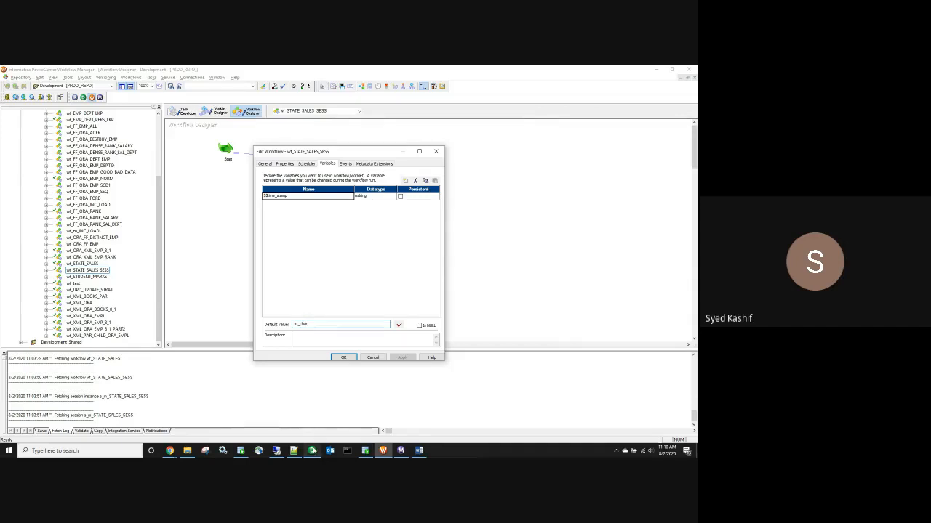
Step: Switch to Designer and copy TO_CHAR(SYSDATE,'MM_DD_YYYY_HH_MI_SS') from the FileName port's expression in the EXPTRANS transformation that feeds the Transaction Control
click(311, 451)
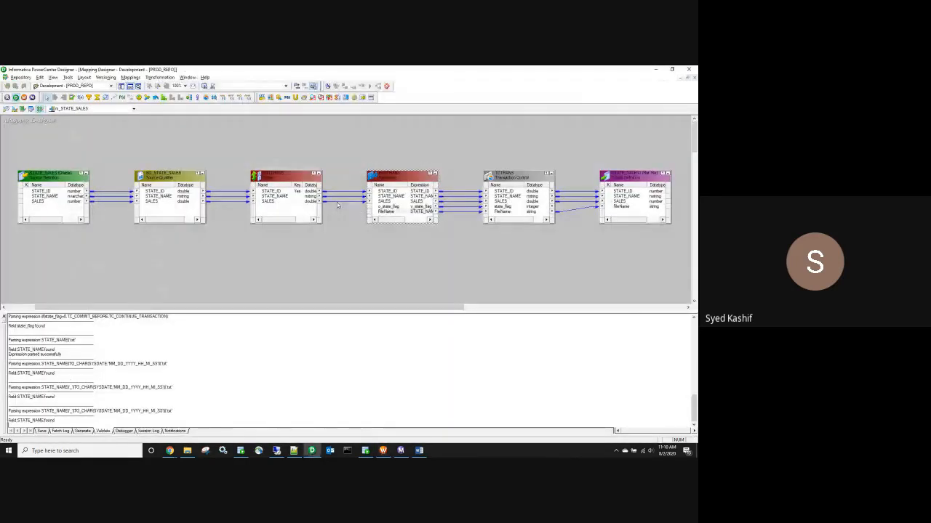
double_click(399, 180)
click(466, 336)
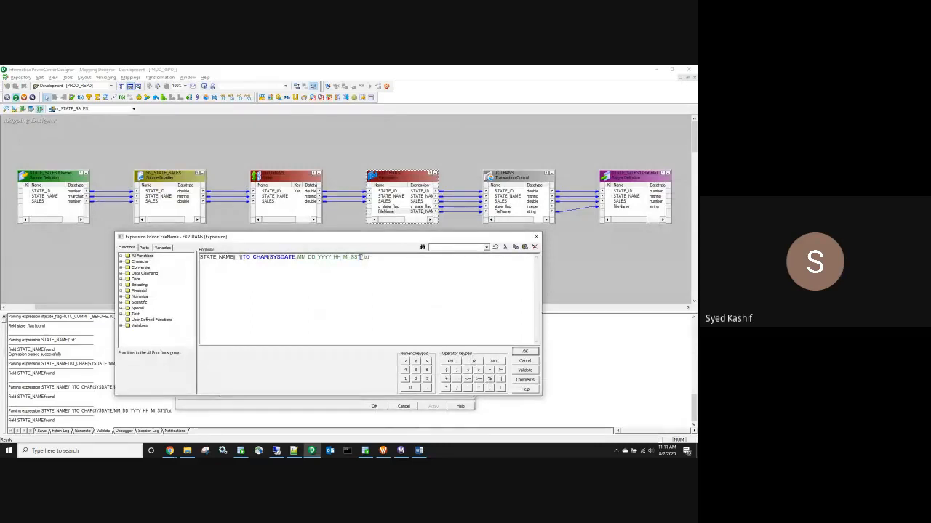
drag(360, 257, 242, 257)
key(ctrl+c)
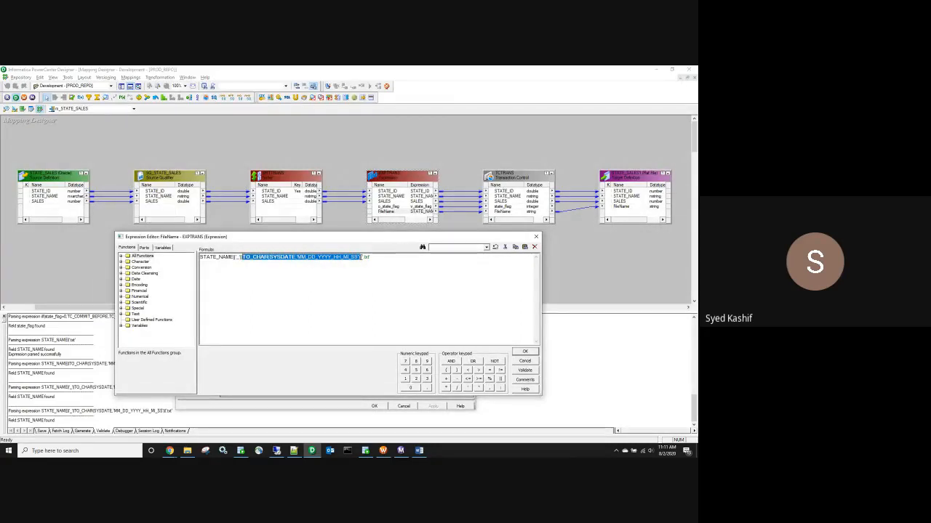
Step: Return to Workflow Manager, set the $$time_stamp default value to TO_CHAR(SYSDATE,'MM_DD_YYYY_HH_MI_SS'), and save the workflow
key(alt+Tab)
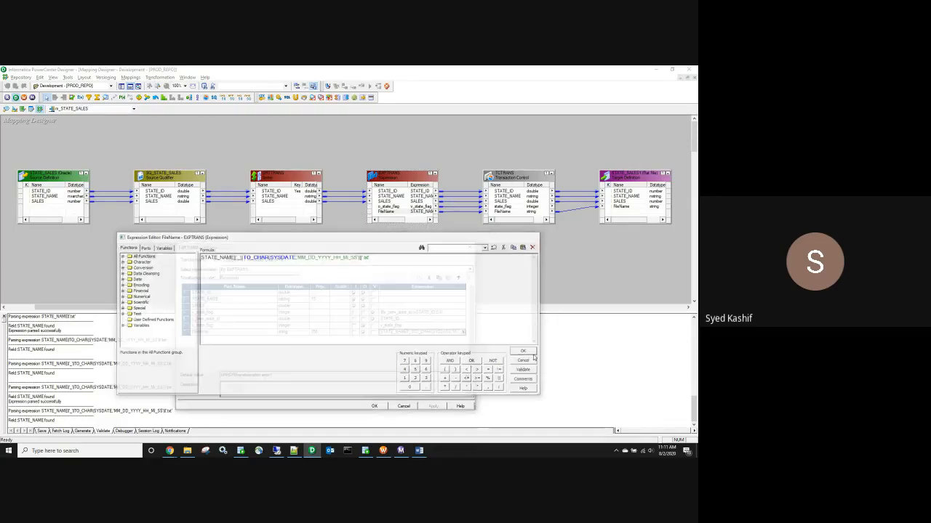
key(ctrl+v)
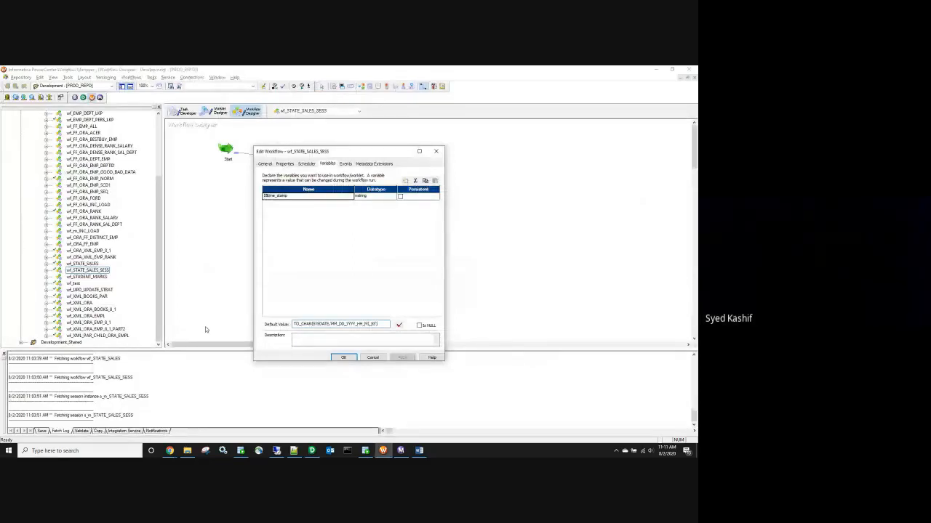
click(343, 357)
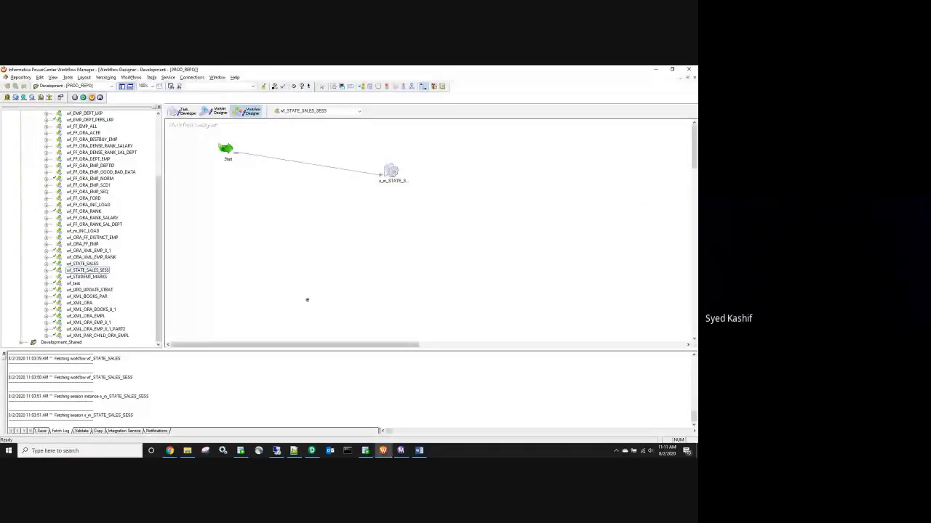
key(ctrl+s)
Step: Reopen the workflow's variables and check the saved default value of $$time_stamp
click(131, 77)
click(132, 92)
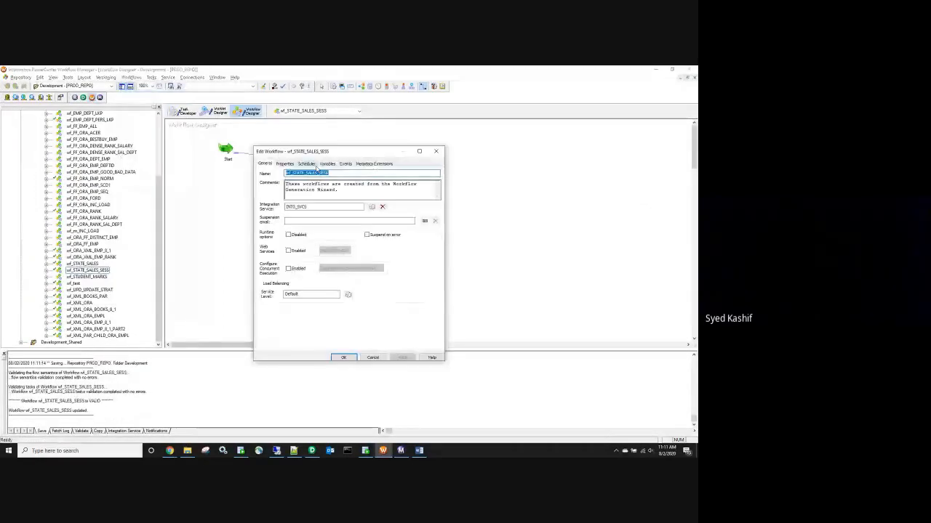
click(327, 163)
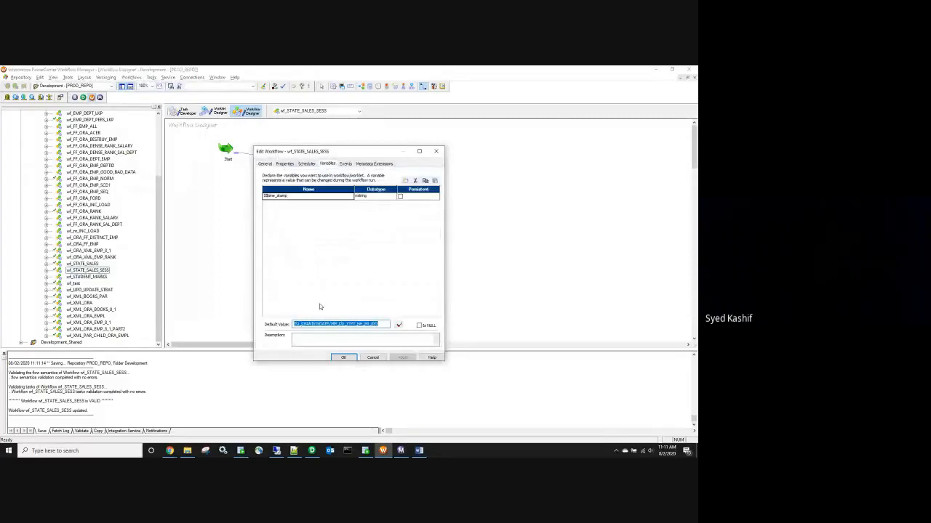
click(343, 357)
Step: Check the STATE_SALES1 target's output filename in the session mapping and try to save the workflow
double_click(386, 172)
click(130, 120)
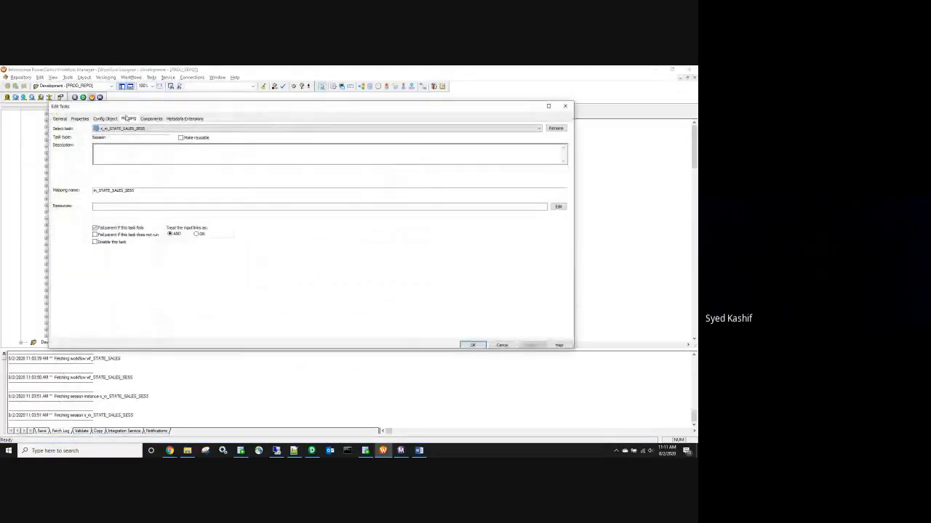
click(90, 187)
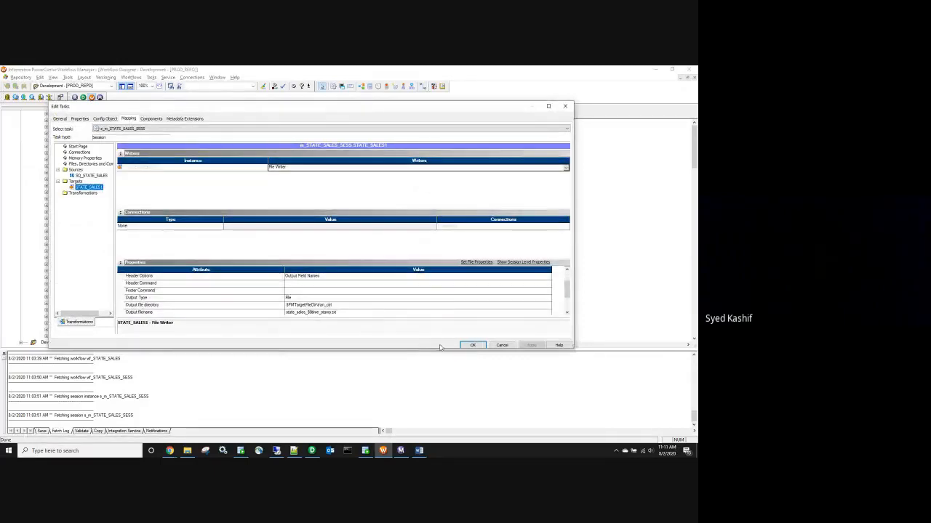
click(472, 345)
key(ctrl+s)
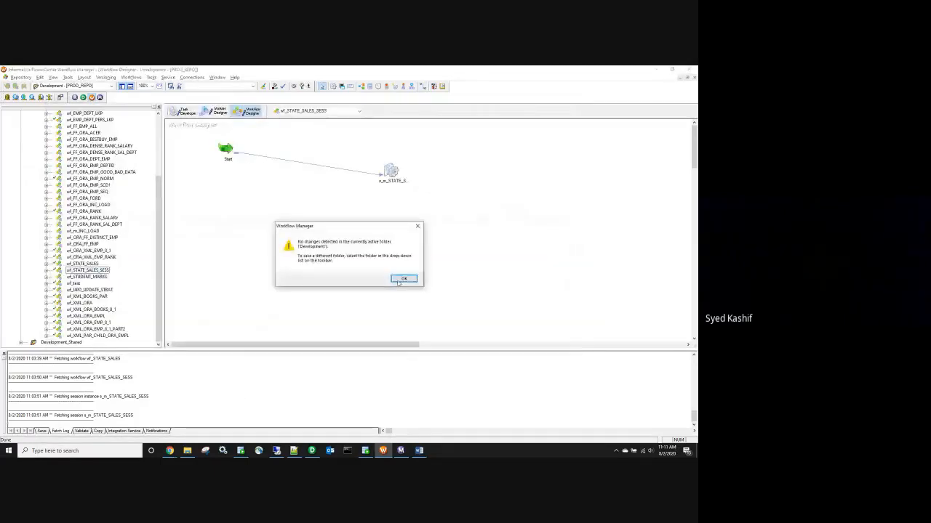
key(Return)
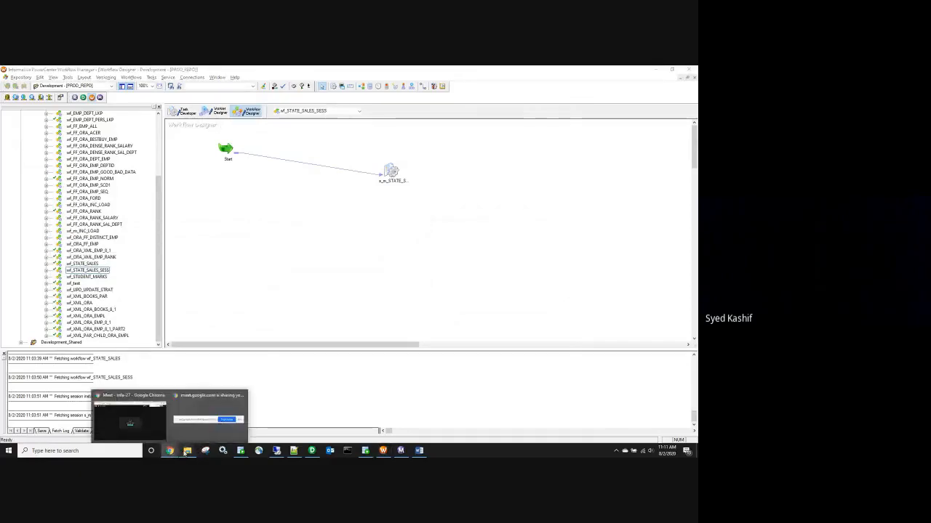
Step: Delete all the state_sales text files from the Tran_ctrl folder and start the workflow from Workflow Manager
click(187, 451)
shift+click(190, 144)
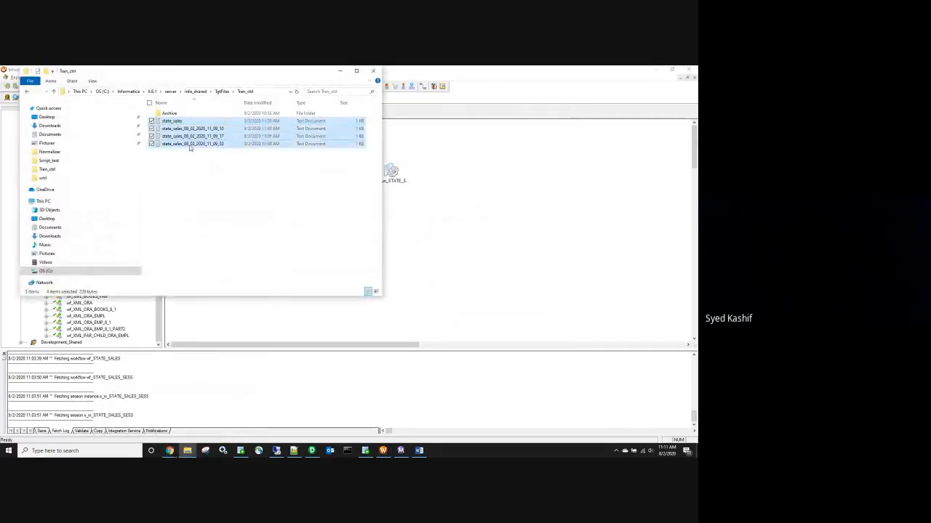
key(Delete)
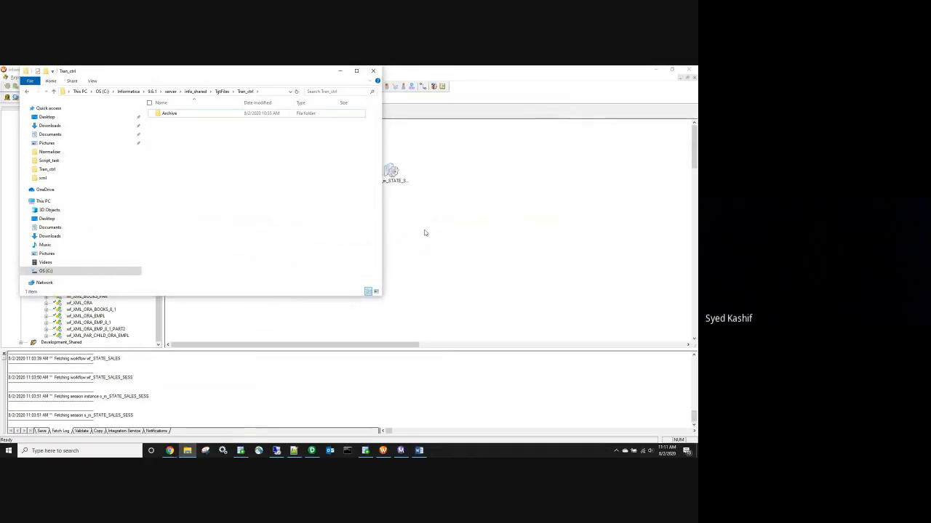
right_click(429, 232)
click(447, 312)
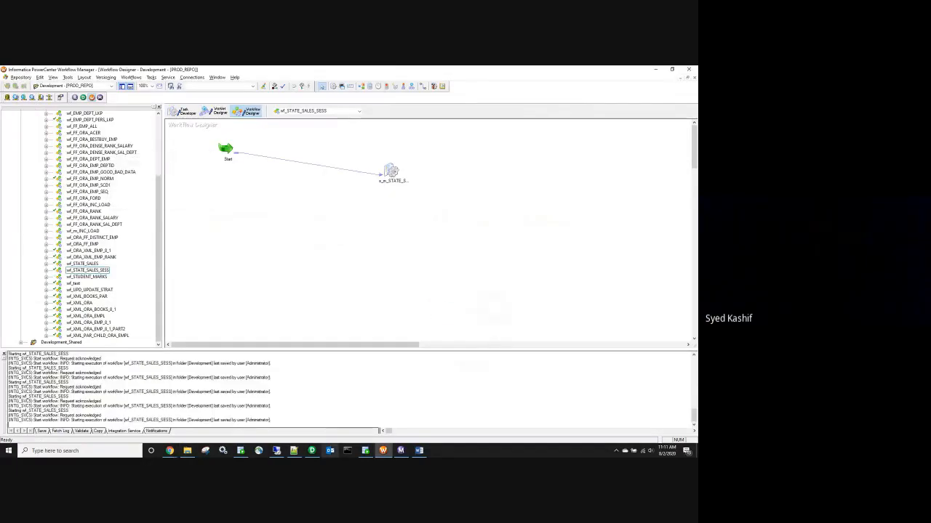
Step: Check the full name of the new output file in the Tran_ctrl folder, and reopen the workflow's variables in Workflow Manager
click(187, 451)
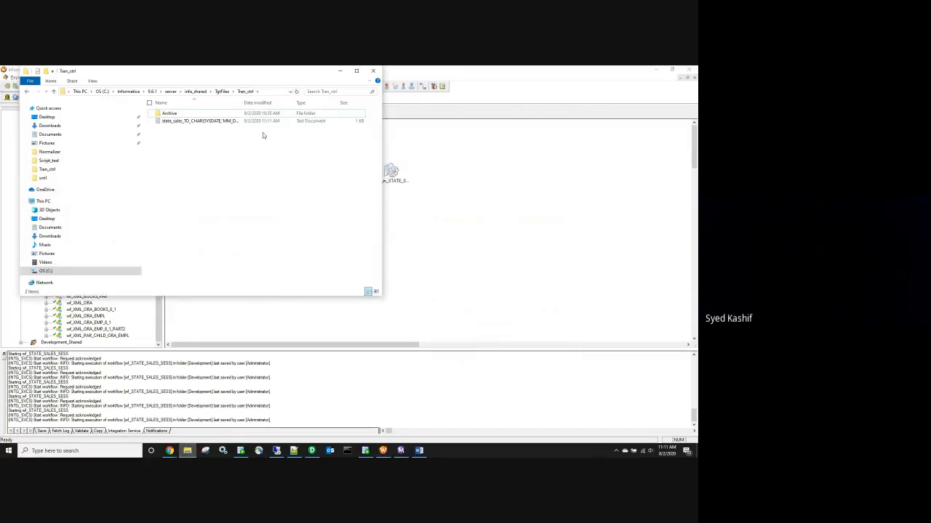
drag(242, 103, 293, 109)
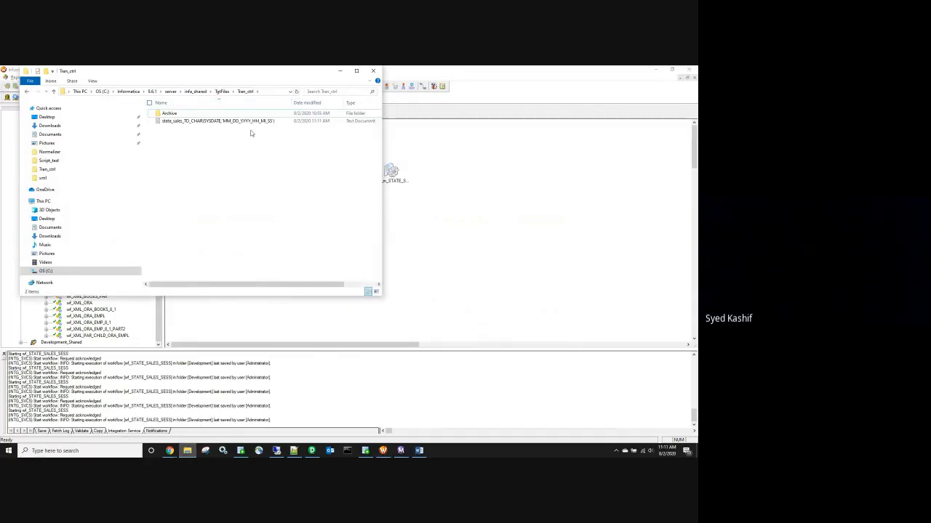
click(453, 192)
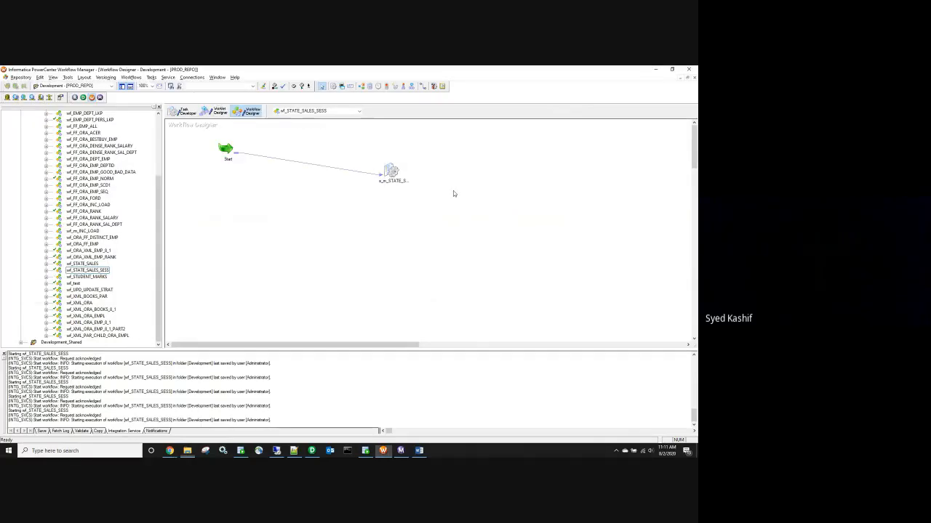
click(134, 77)
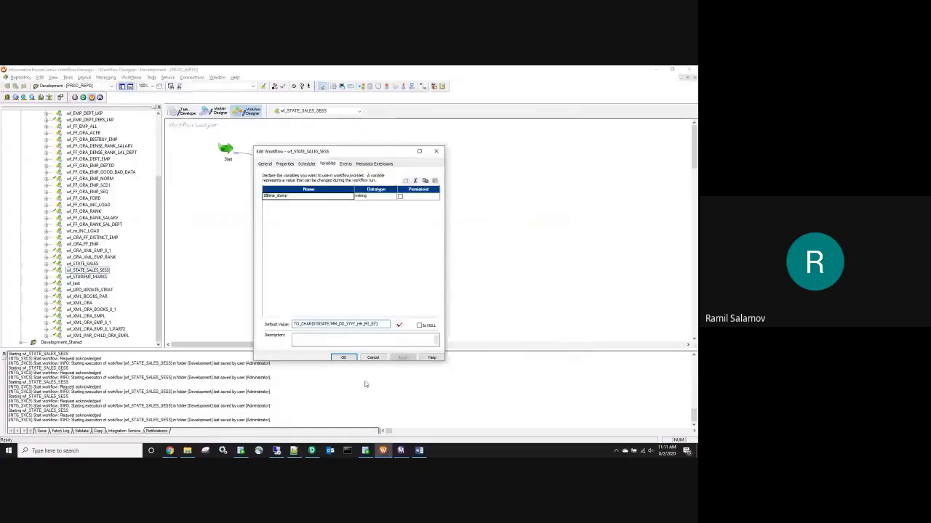
Step: Switch to Designer, review the TO_CHAR part of the FileName expression in EXPTRANS, and close the transformation
click(311, 451)
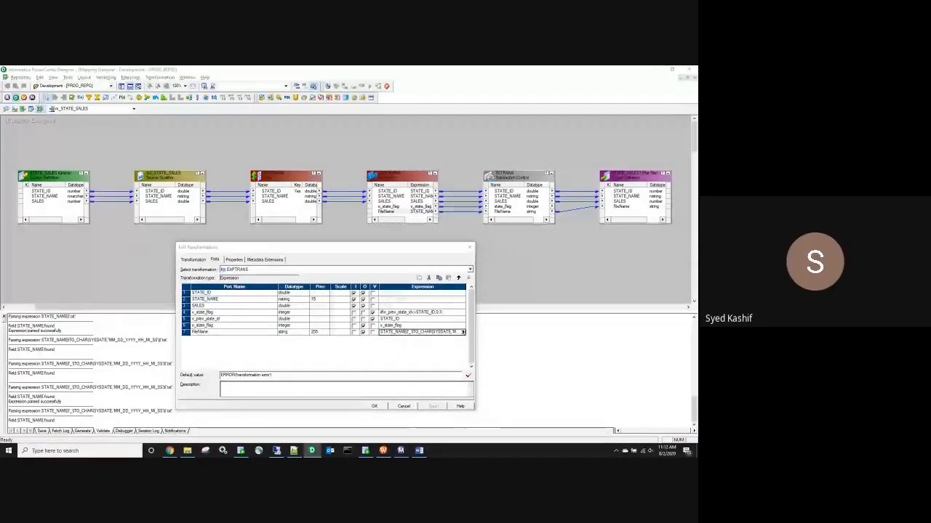
click(462, 332)
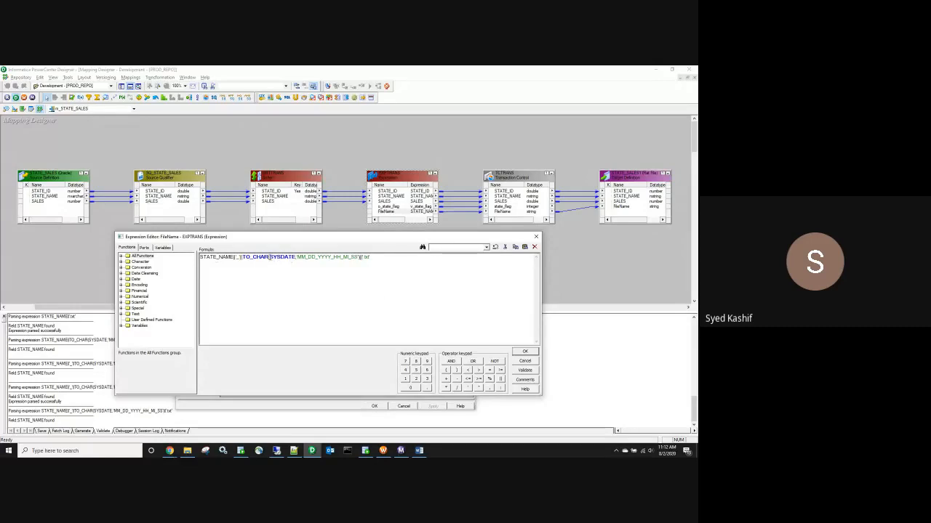
drag(242, 257, 361, 258)
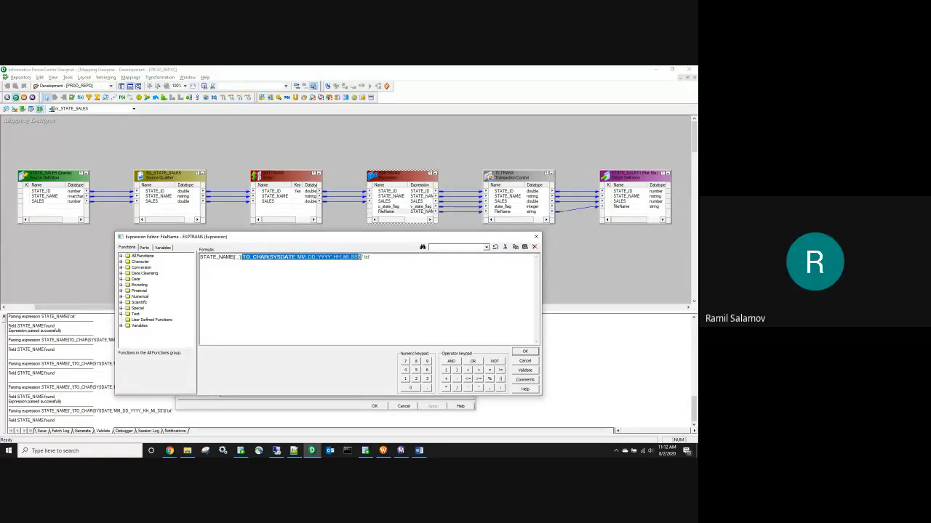
click(524, 353)
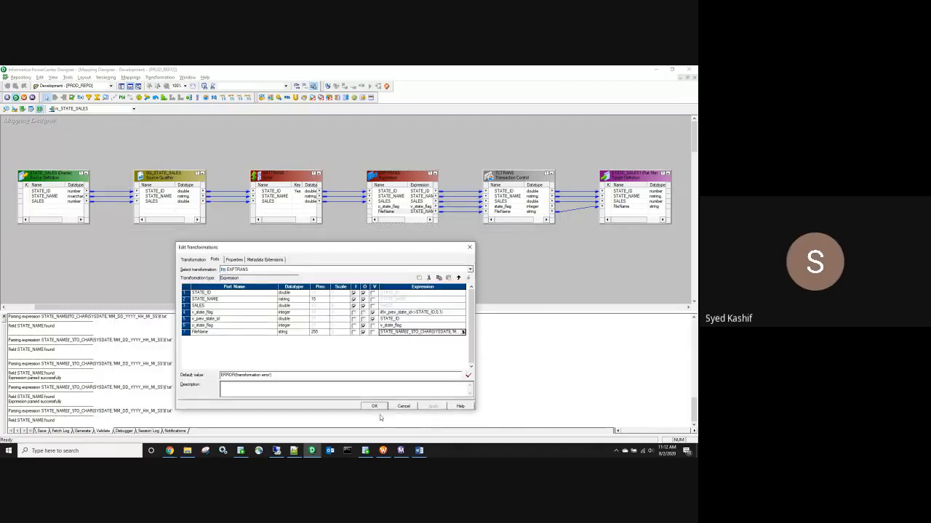
click(375, 405)
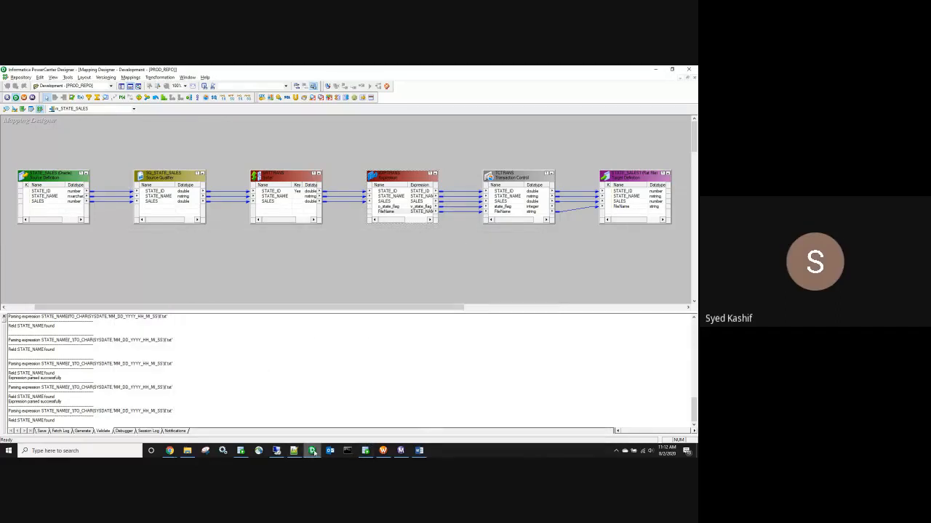
Step: Return to Workflow Manager, set the $$time_stamp default value to SYSDATE, and save the workflow
click(384, 450)
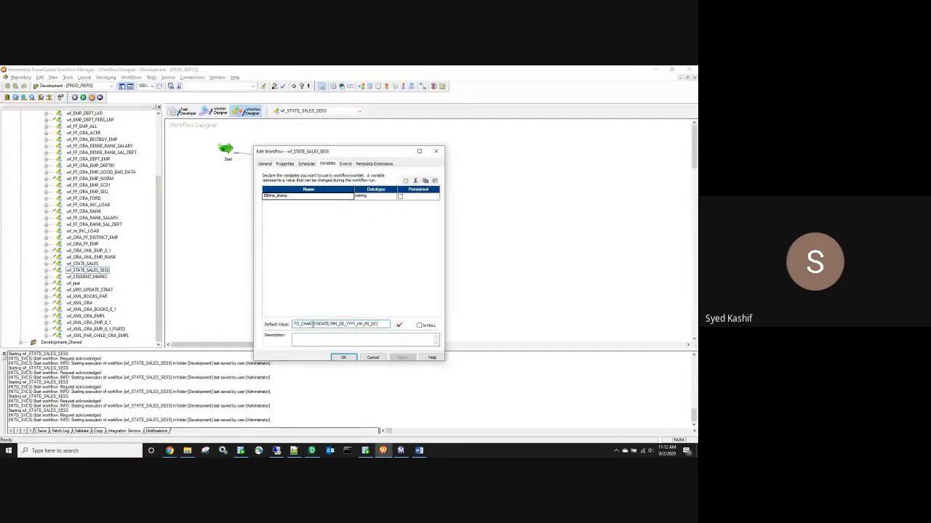
key(BackSpace)
key(BackSpace)
key(BackSpace)
key(BackSpace)
key(BackSpace)
key(BackSpace)
key(BackSpace)
key(BackSpace)
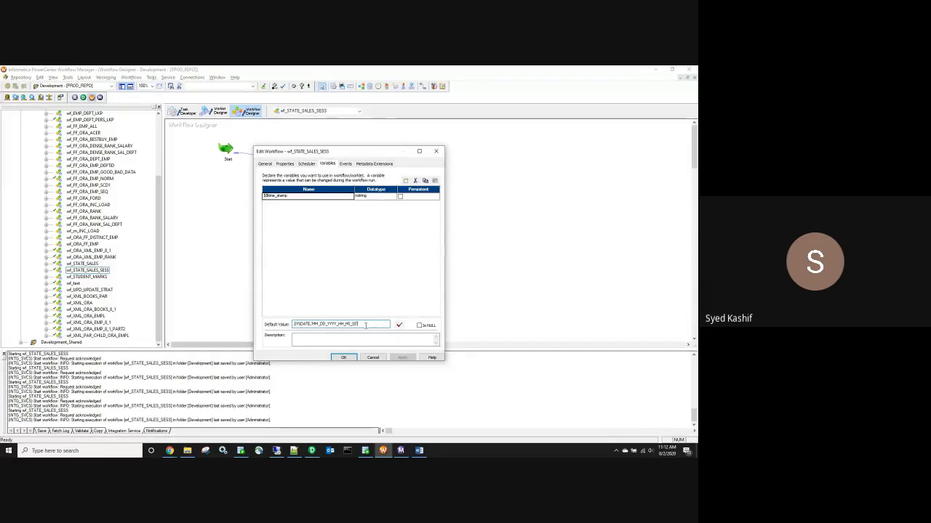
key(BackSpace)
key(BackSpace)
key(BackSpace)
key(BackSpace)
key(BackSpace)
key(BackSpace)
key(BackSpace)
key(BackSpace)
key(BackSpace)
key(BackSpace)
key(BackSpace)
key(BackSpace)
key(BackSpace)
key(BackSpace)
key(BackSpace)
key(BackSpace)
key(BackSpace)
key(BackSpace)
key(BackSpace)
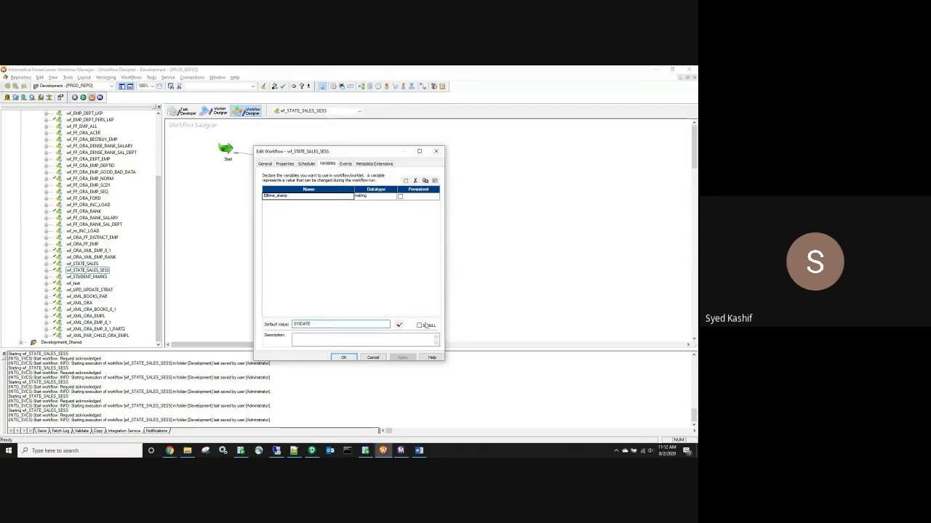
click(398, 325)
click(380, 274)
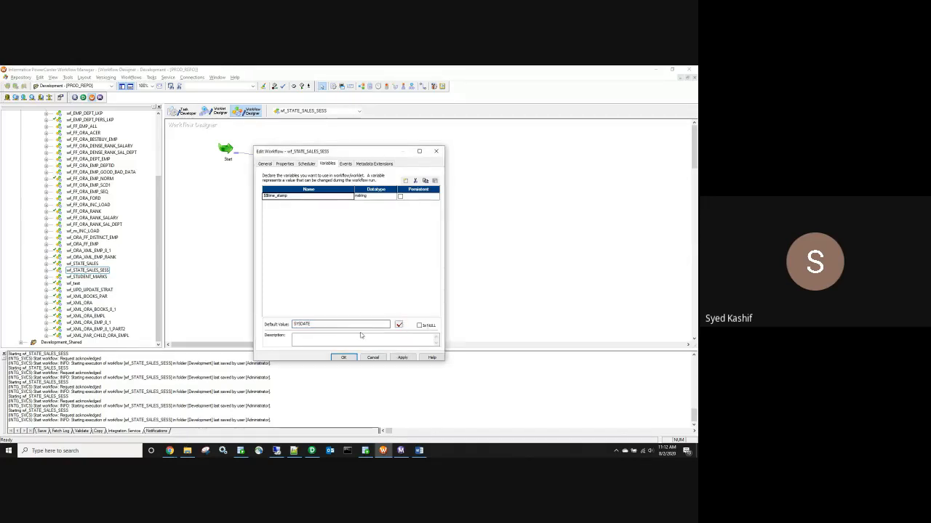
click(402, 357)
click(344, 357)
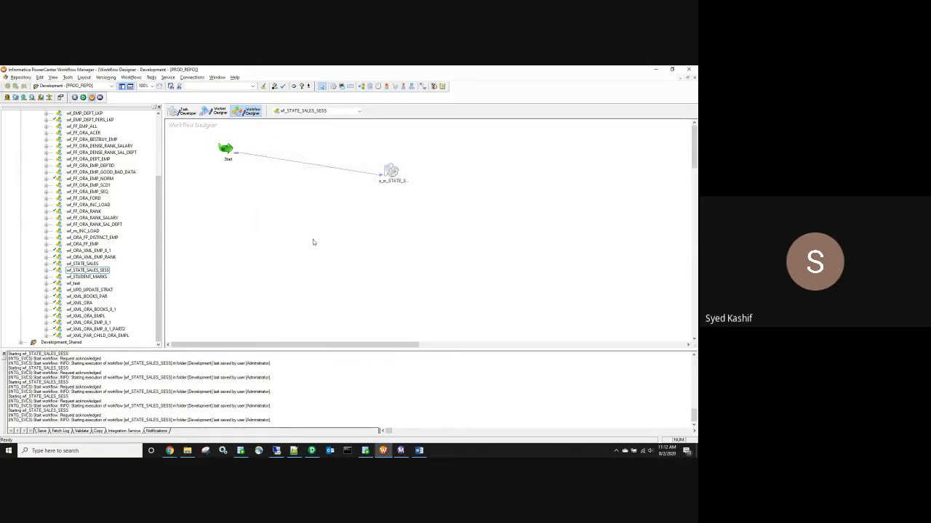
Step: Start the workflow and check its wf_STATE_SALES_SESS run in Workflow Monitor and its output file in the Tran_ctrl folder
right_click(313, 242)
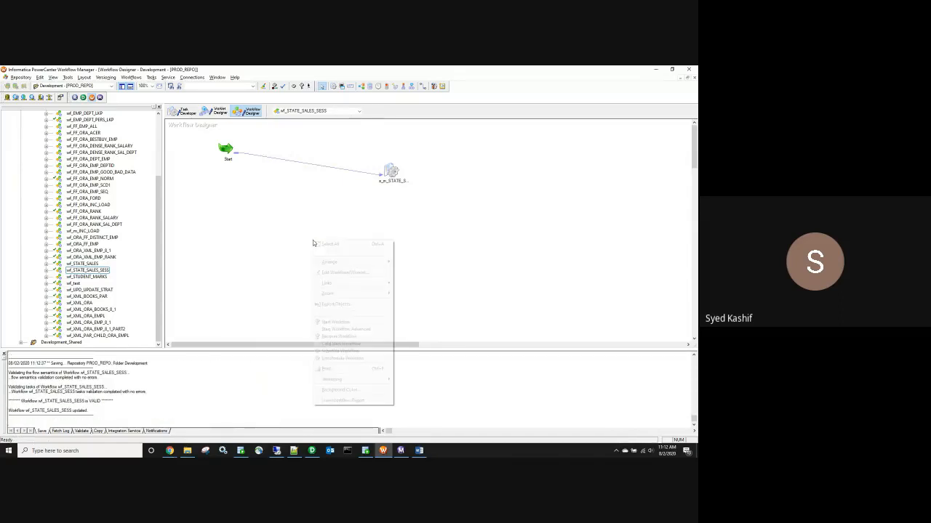
click(355, 322)
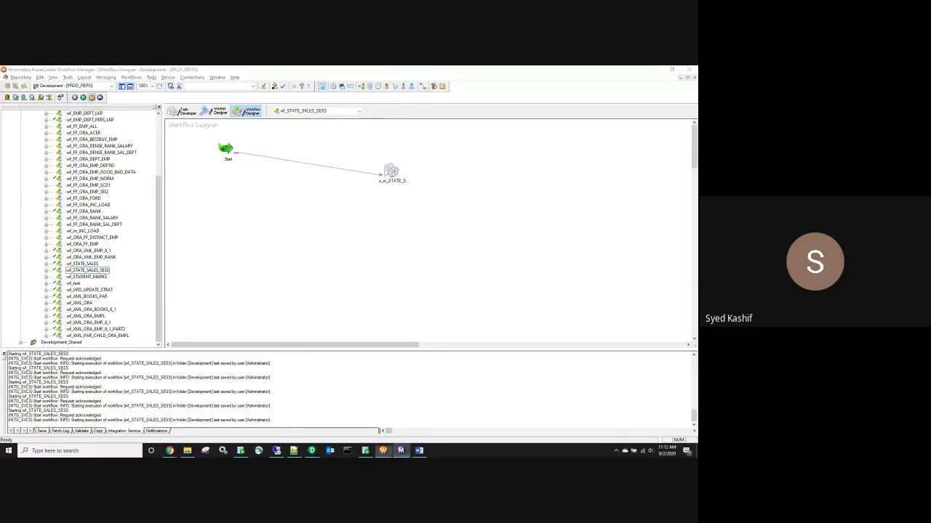
click(401, 451)
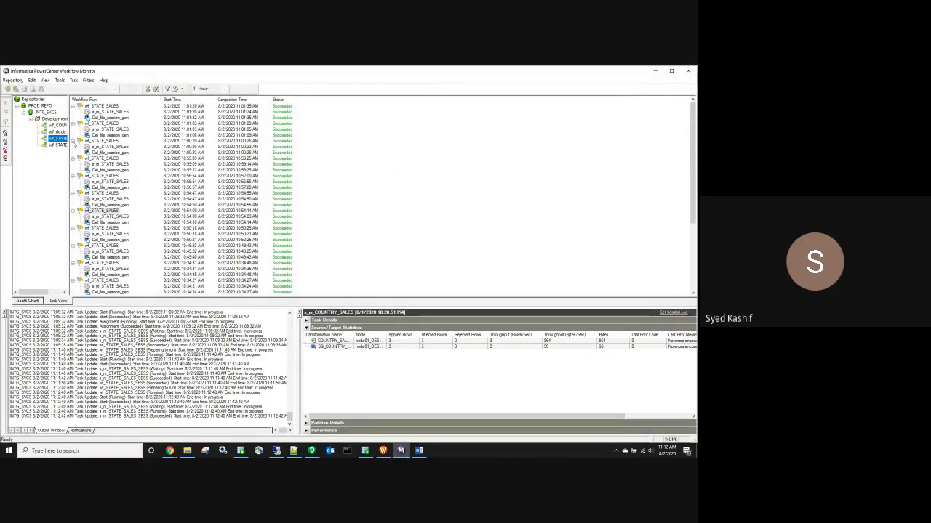
drag(70, 143, 145, 143)
scroll(362, 193, down, 7)
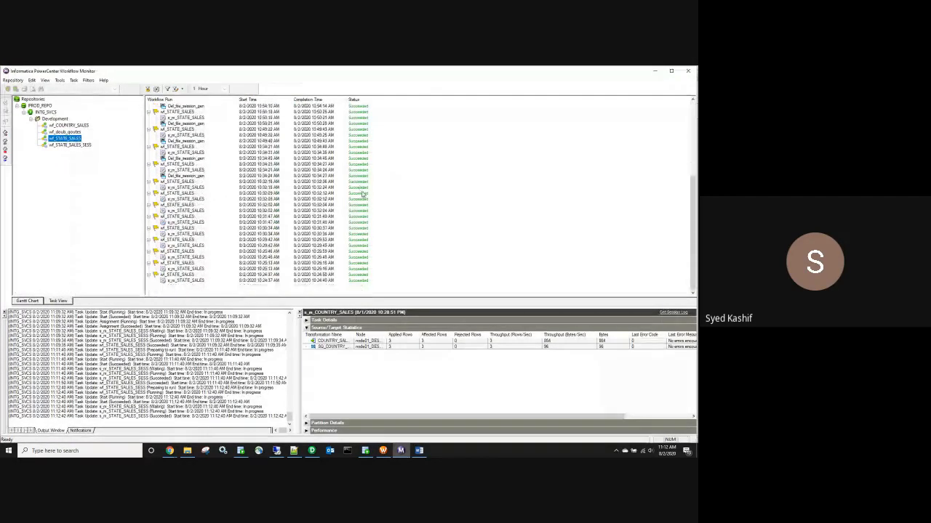
scroll(363, 193, up, 5)
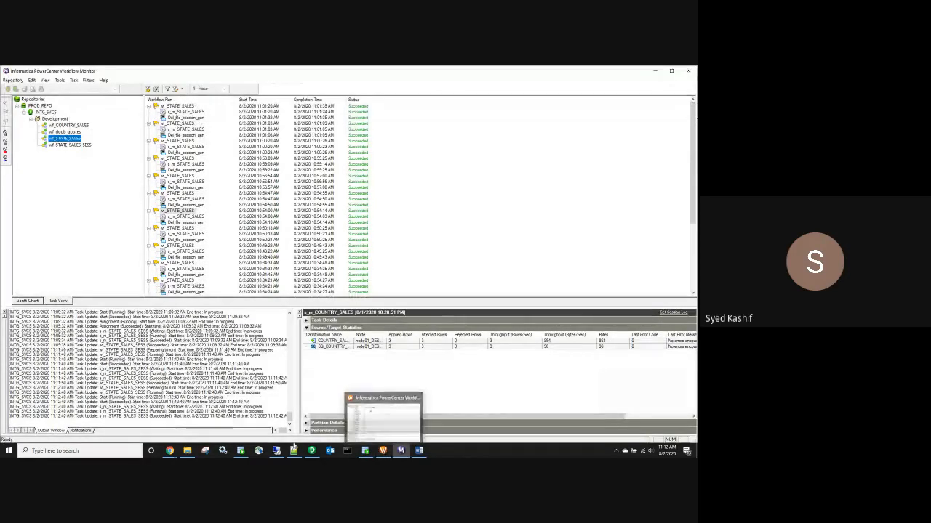
click(73, 145)
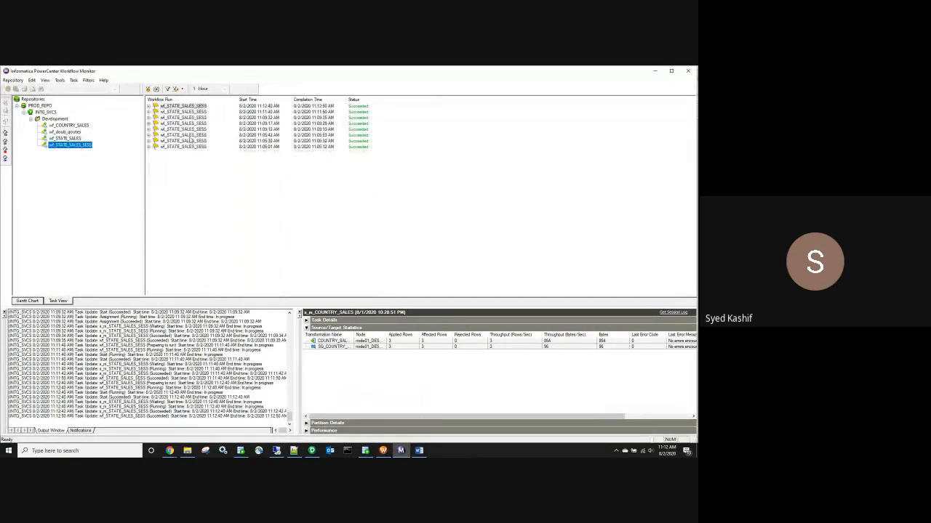
click(188, 451)
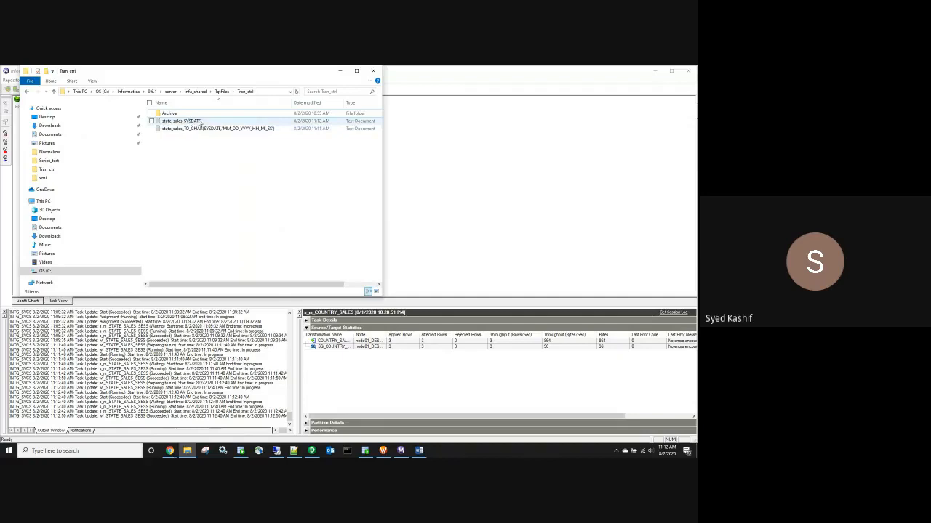
click(340, 70)
Step: Return to Workflow Manager, set the $$time_stamp default value to 9, and save the workflow
click(383, 450)
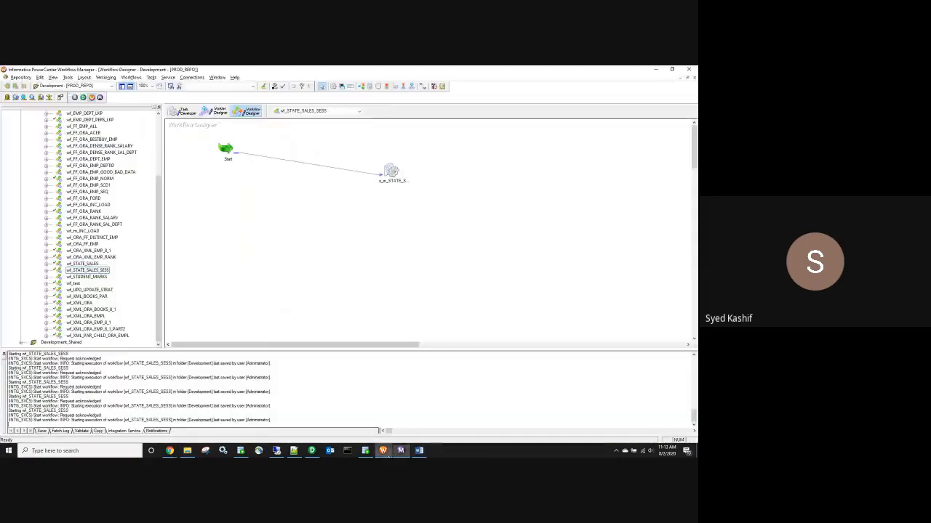
click(131, 77)
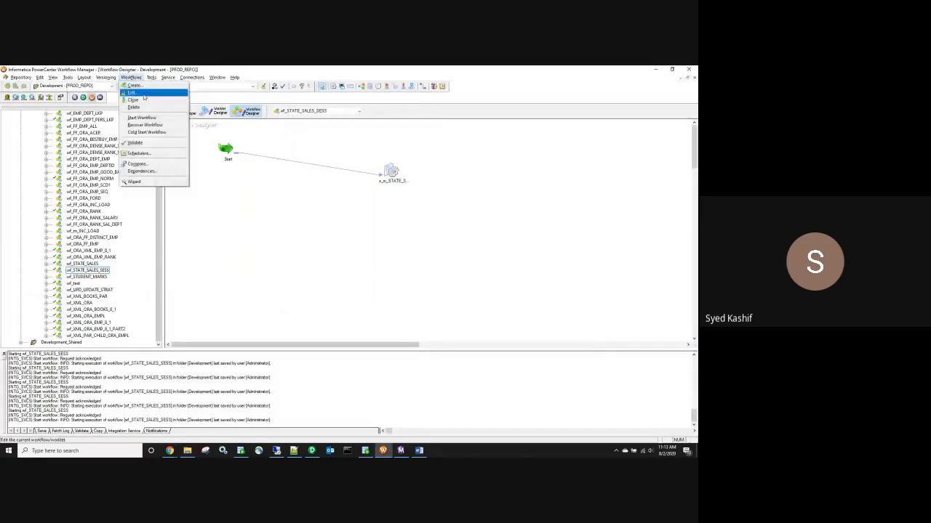
click(143, 96)
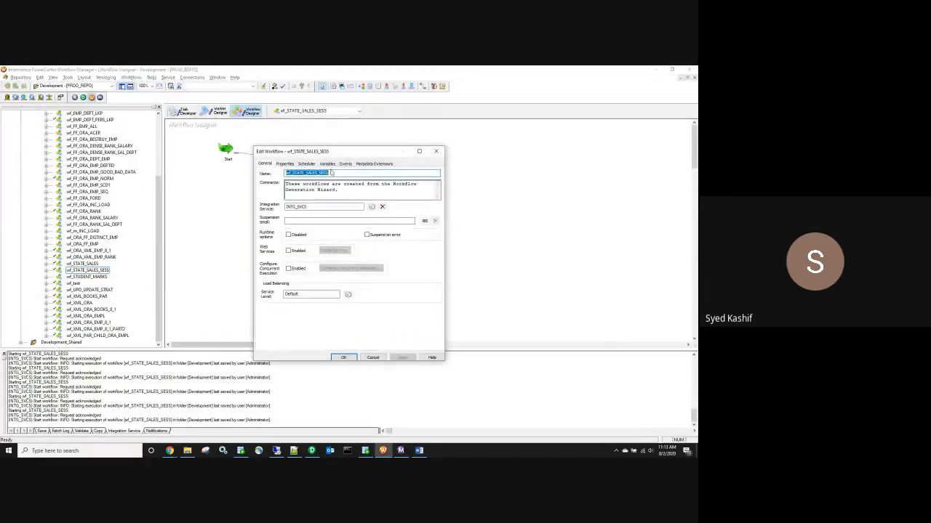
click(310, 164)
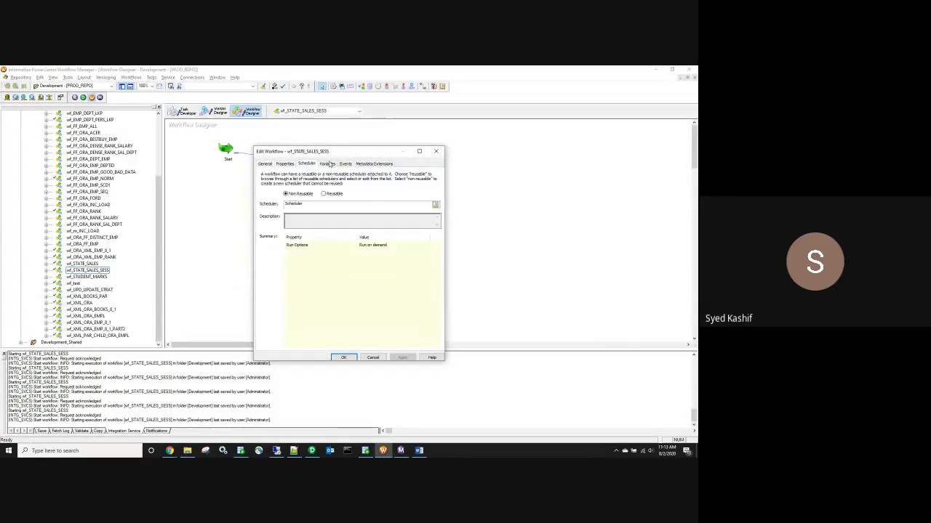
click(327, 164)
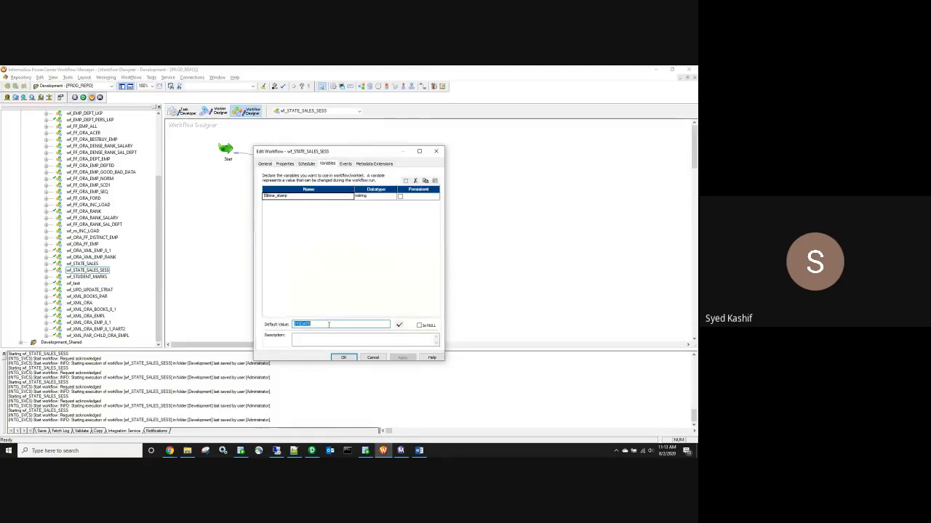
text(s)
click(399, 325)
click(376, 274)
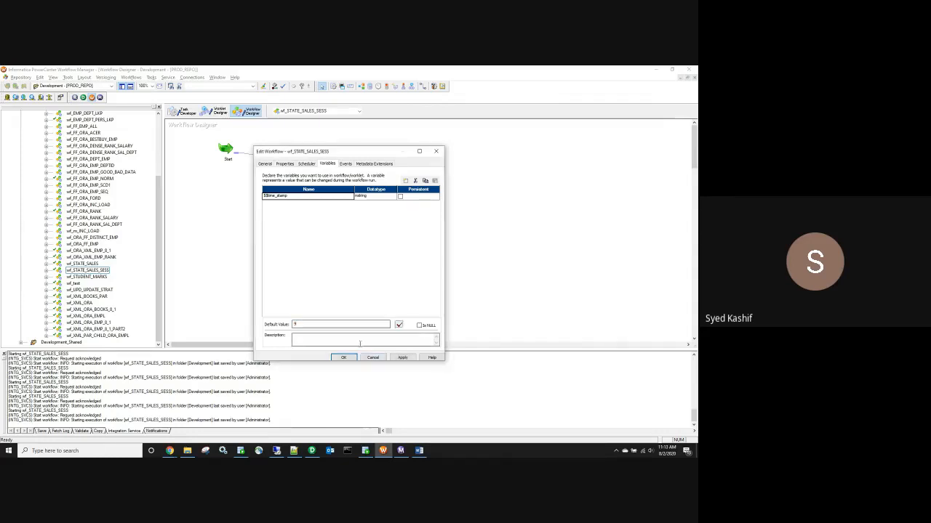
click(344, 357)
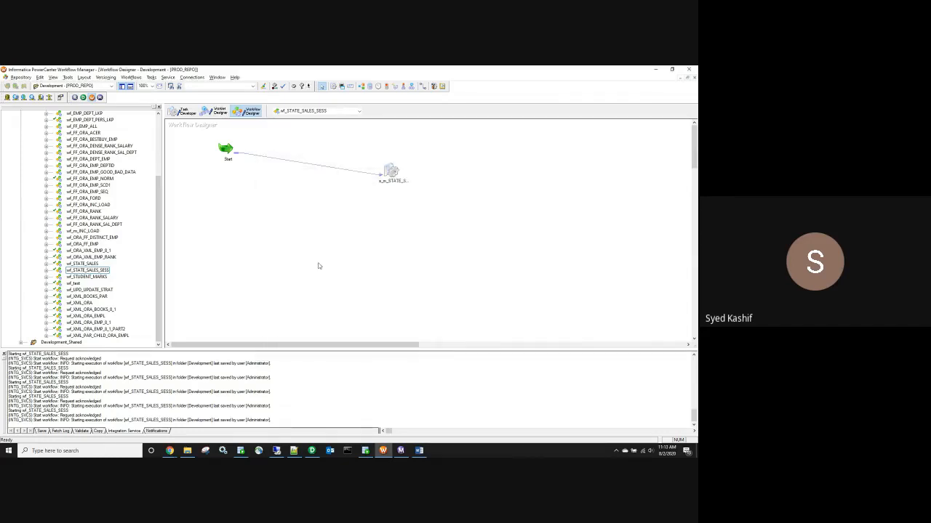
key(ctrl+s)
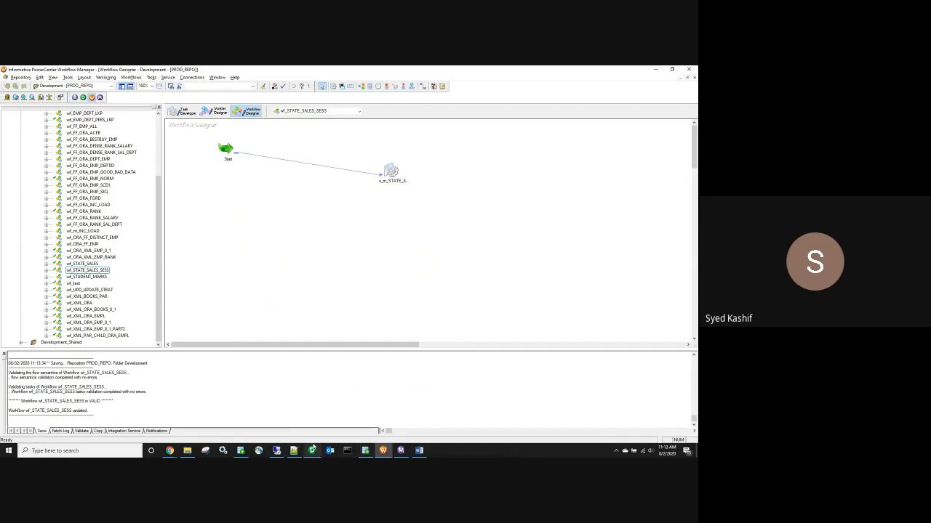
Step: Run the workflow with the default value 9 and check the resulting output file in the Tran_ctrl folder
right_click(322, 296)
click(362, 205)
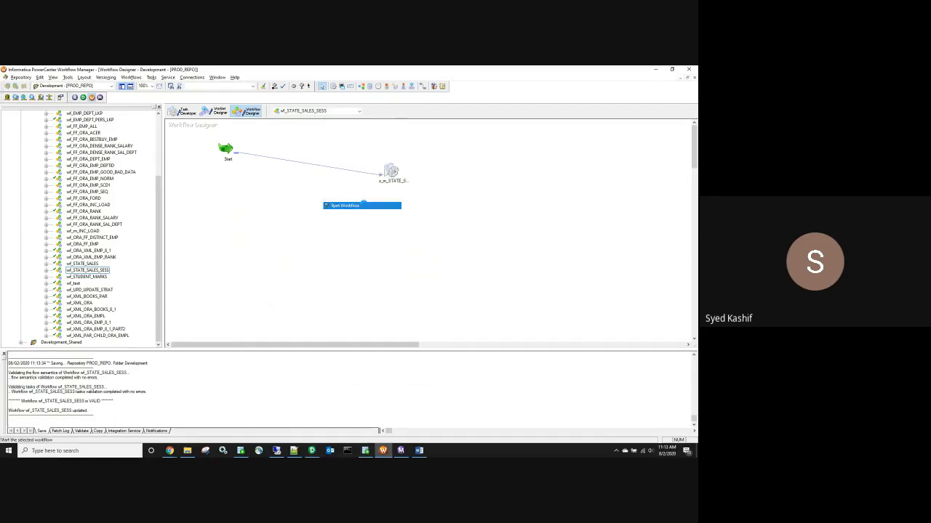
click(401, 450)
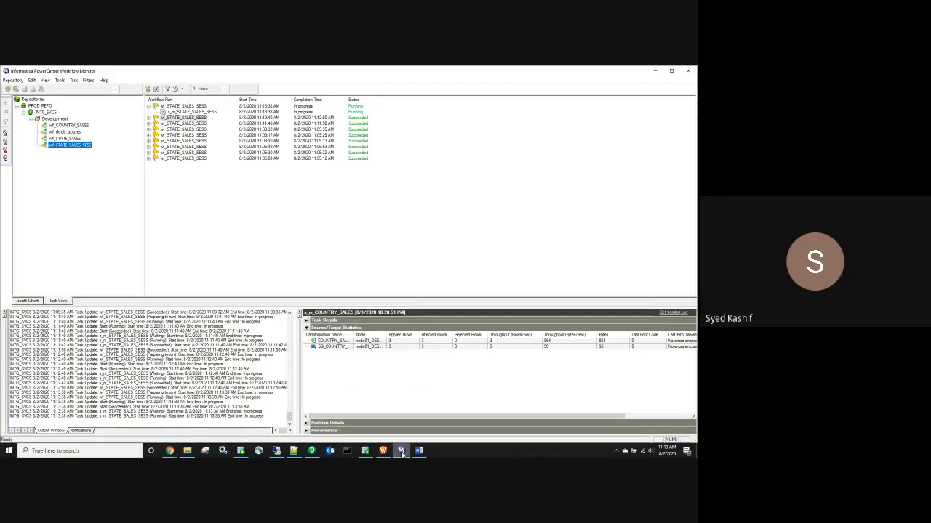
click(187, 451)
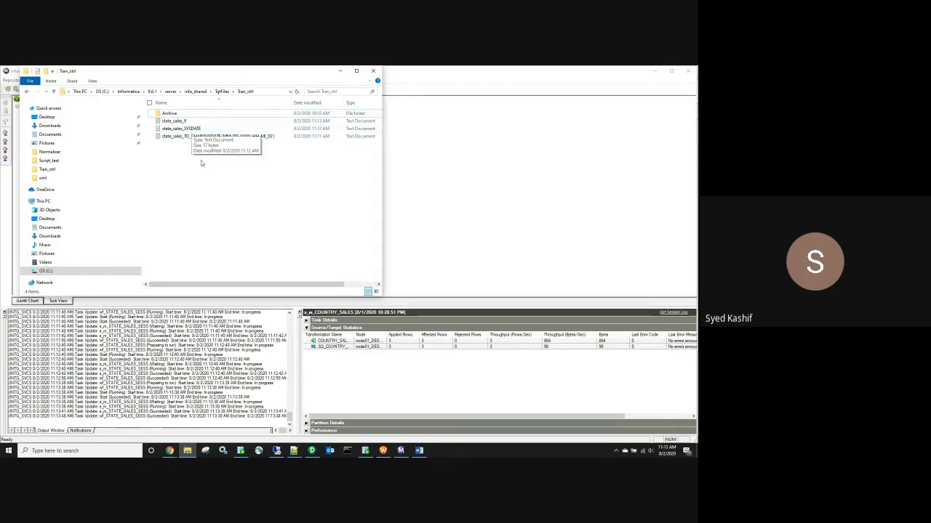
Step: Return to Workflow Manager, clear the default value of $$time_stamp in wf_STATE_SALES_SESS, and save the workflow
click(384, 451)
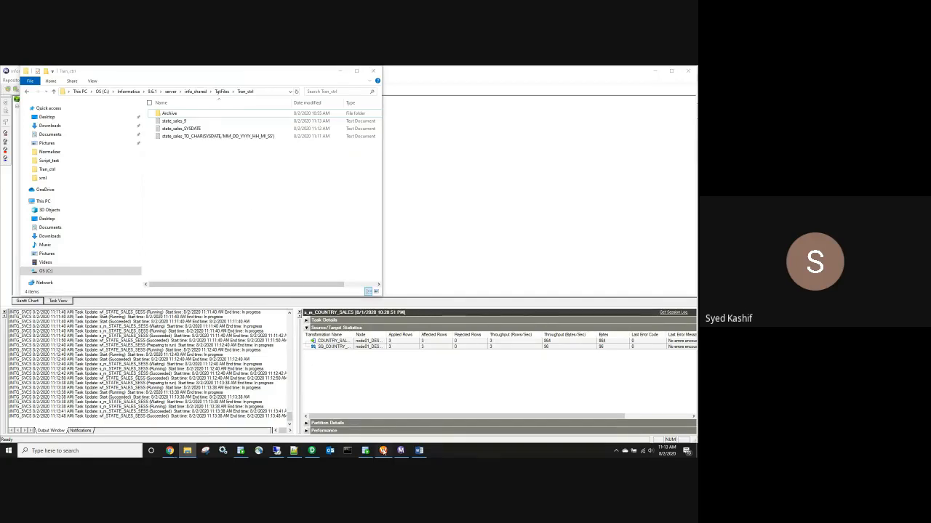
click(131, 77)
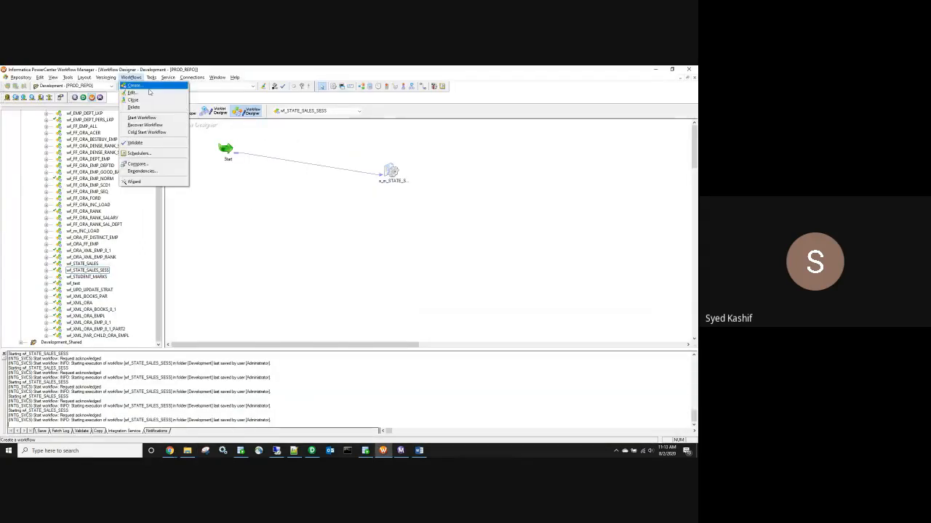
click(149, 93)
click(327, 162)
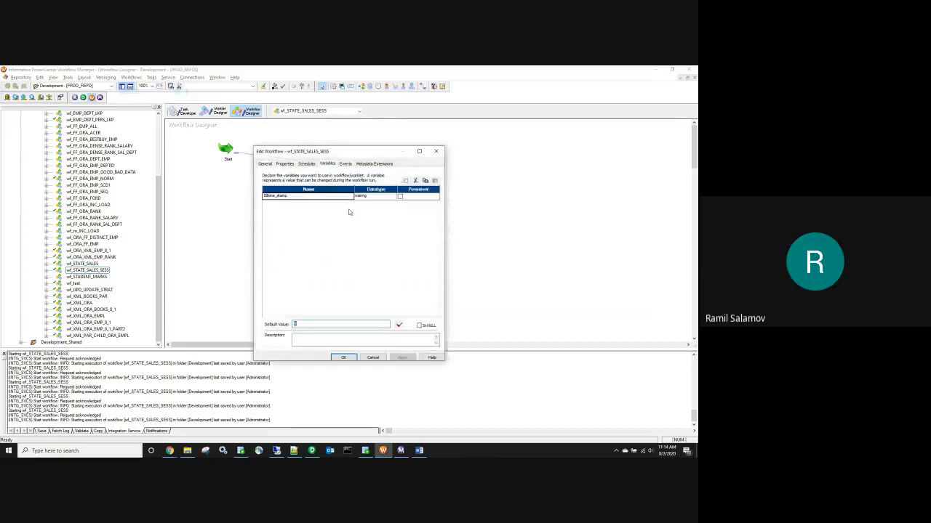
key(BackSpace)
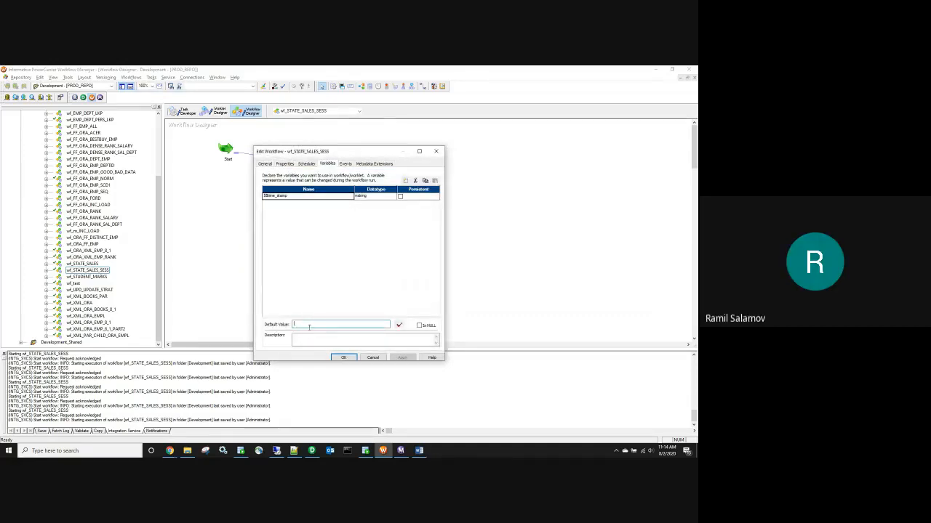
click(342, 359)
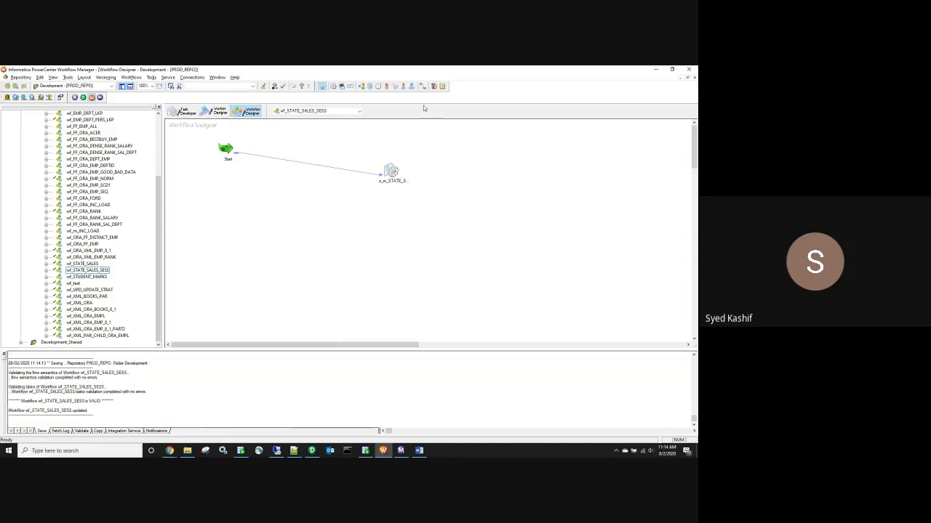
Step: Add an Assignment task, delete the direct link from Start to the session, and link Start through the Assignment task to the session
click(384, 87)
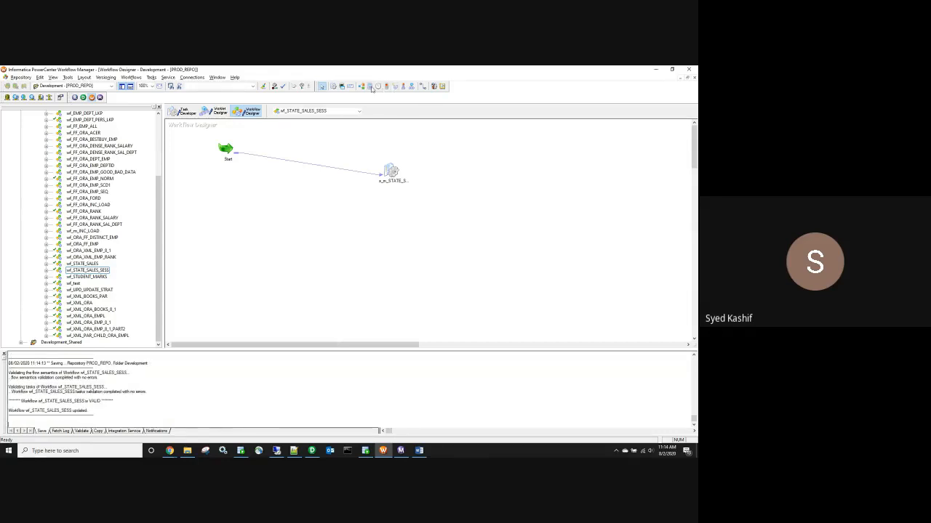
click(284, 185)
click(311, 165)
key(Delete)
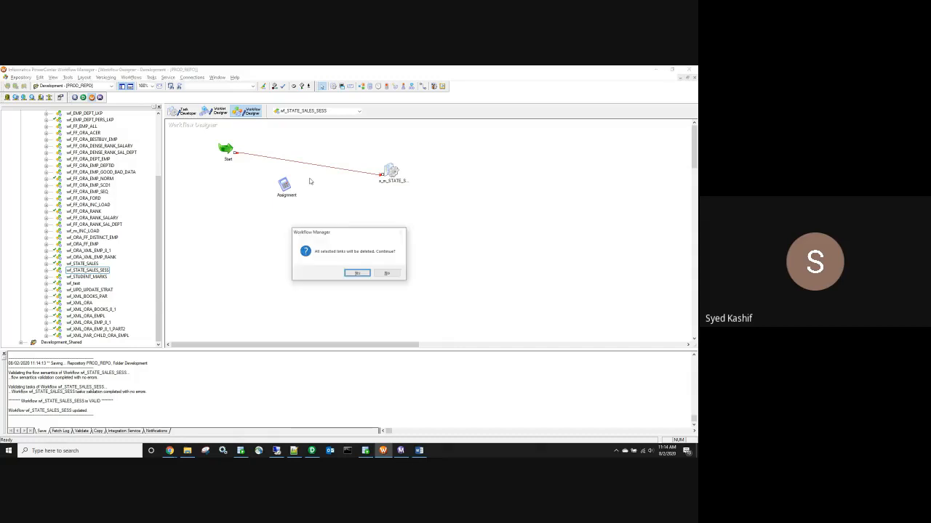
click(357, 273)
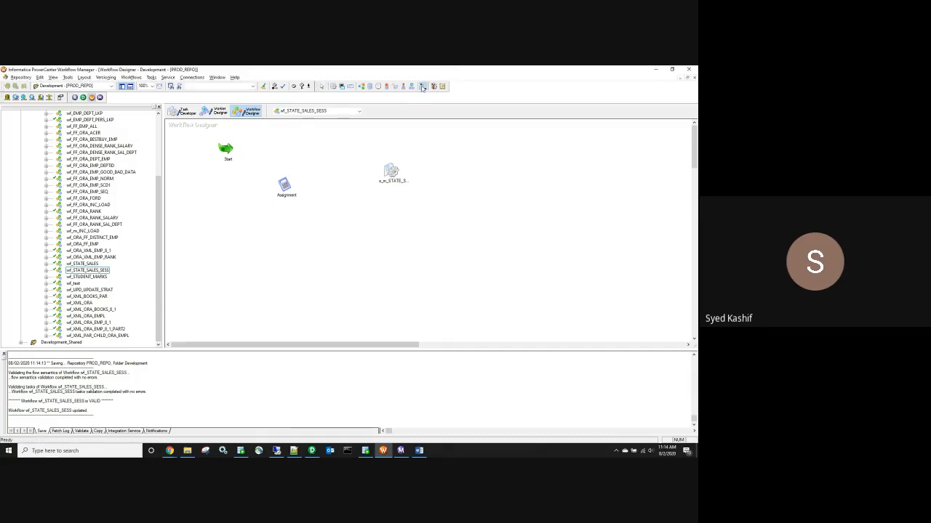
click(422, 86)
mouse_move(226, 149)
mouse_down()
mouse_move(284, 185)
mouse_move(391, 172)
mouse_up()
Step: Add an expression row for the $$time_stamp variable in the Assignment task
double_click(287, 190)
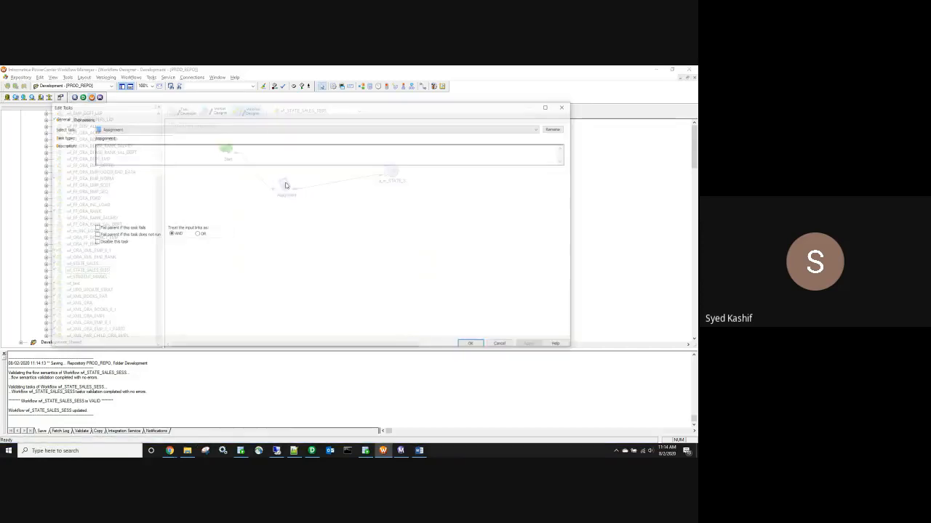
click(91, 120)
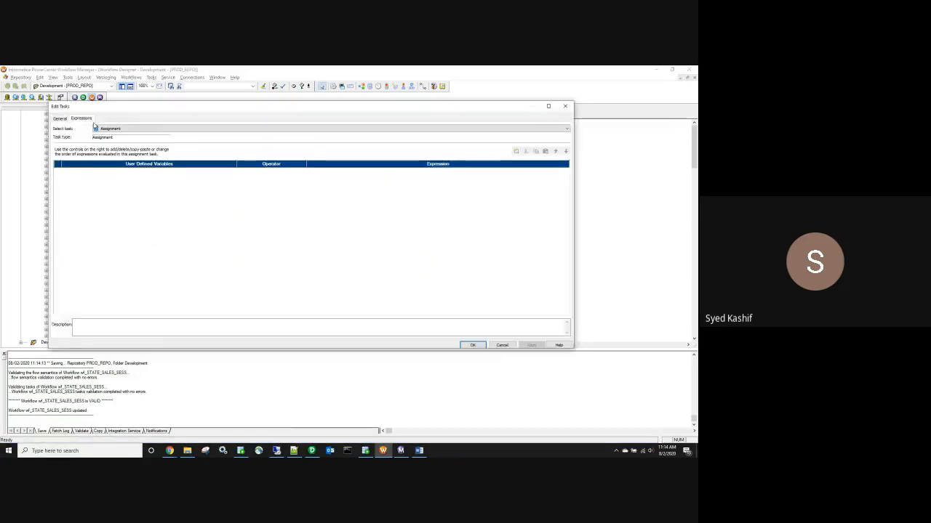
click(516, 152)
click(565, 170)
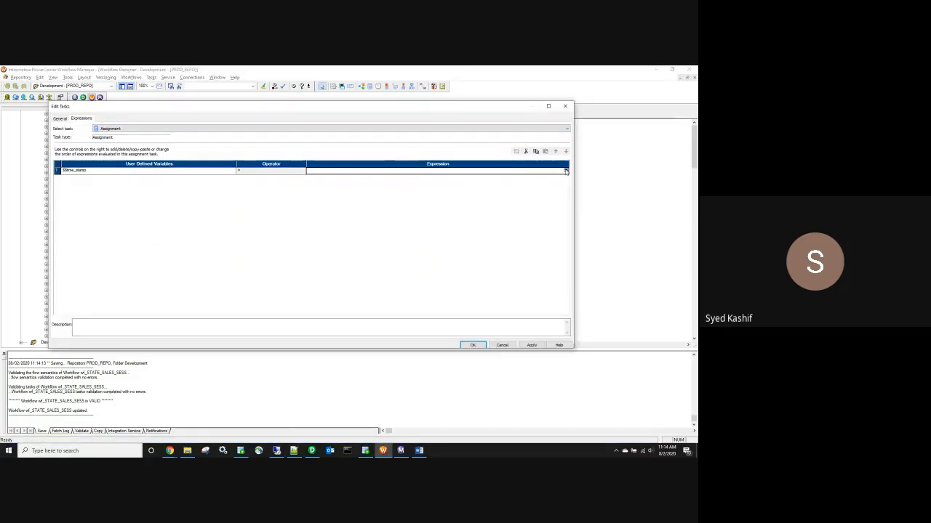
Step: Assign to_char(sysdate,'MM_DD_YYYY_HH_MI_SS') to $$time_stamp, validate the expression, and apply it to the Assignment task
click(566, 171)
text(to_)
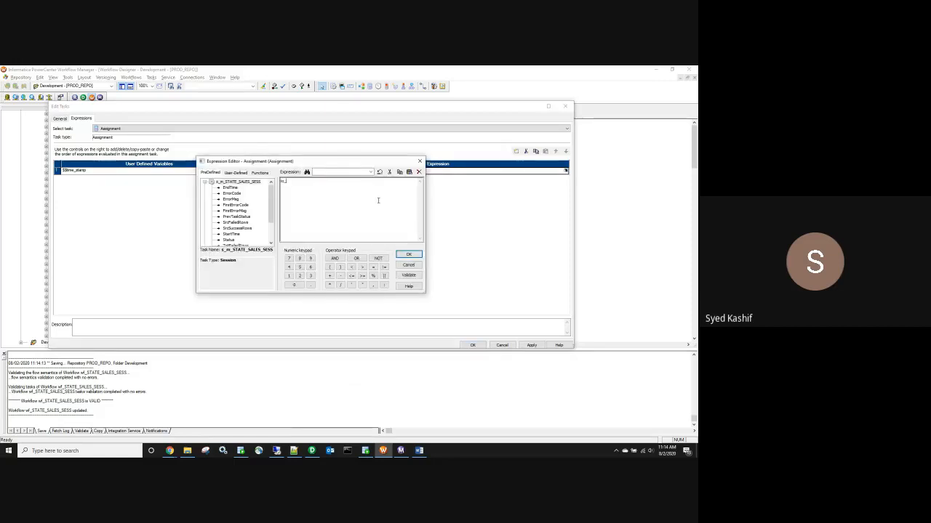
text(char(sysdate,'MM_DD)
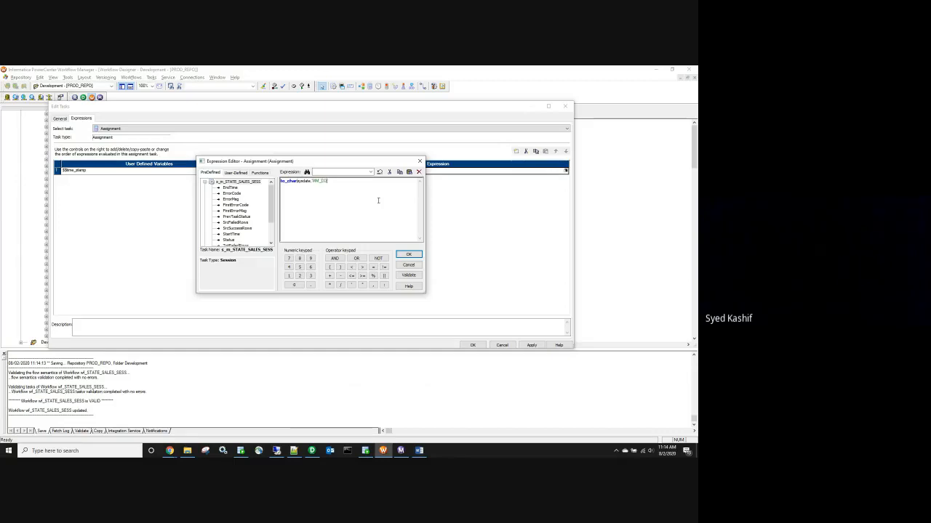
text(_YYYY_HH_MI_SS)
click(418, 276)
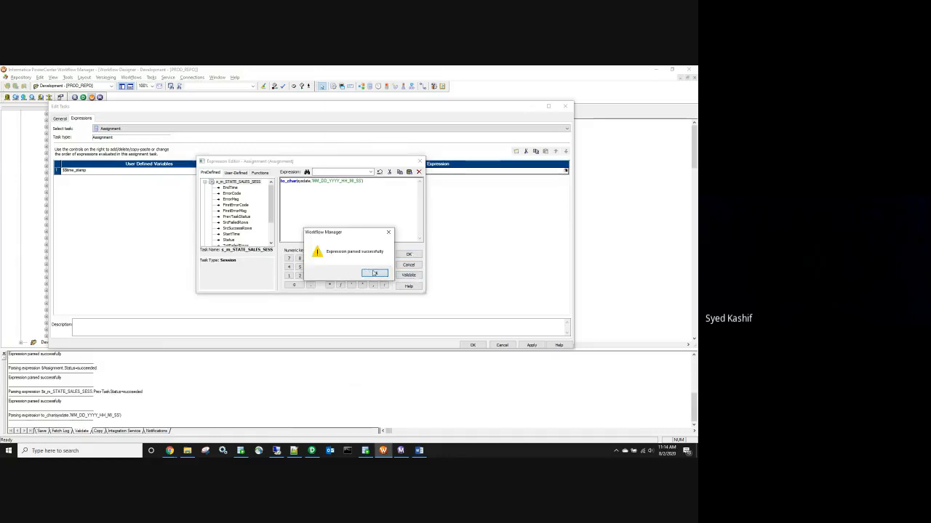
click(375, 273)
click(409, 254)
double_click(80, 169)
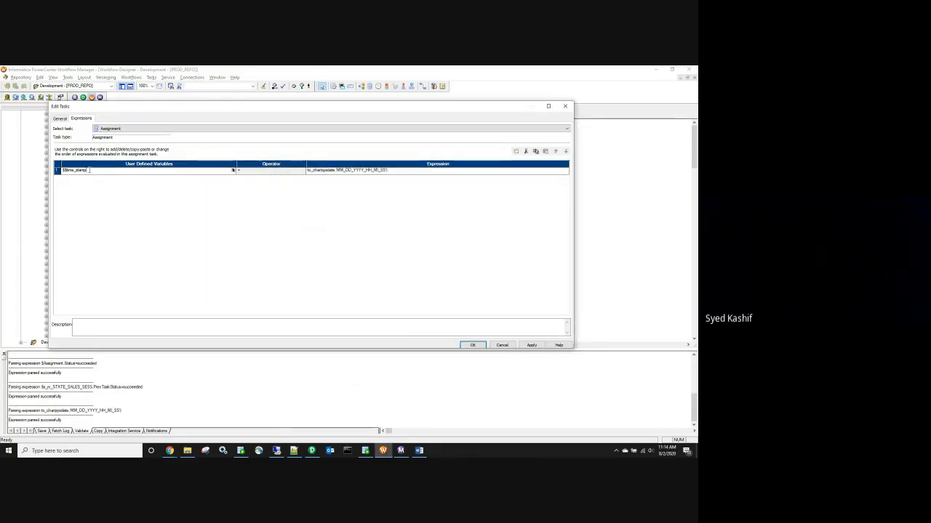
click(531, 346)
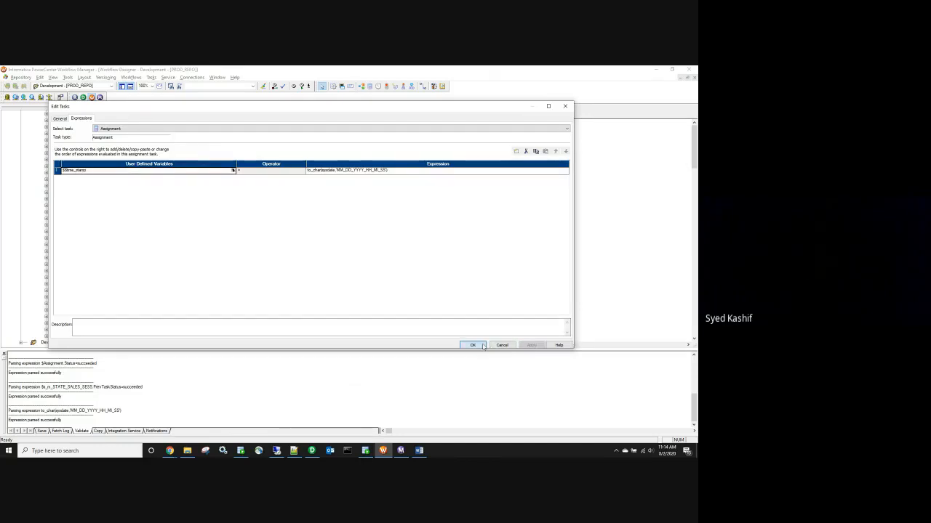
click(472, 346)
Step: Check the output file directory and filename of the STATE_SALES1 target in the session's mapping settings
click(392, 172)
double_click(393, 173)
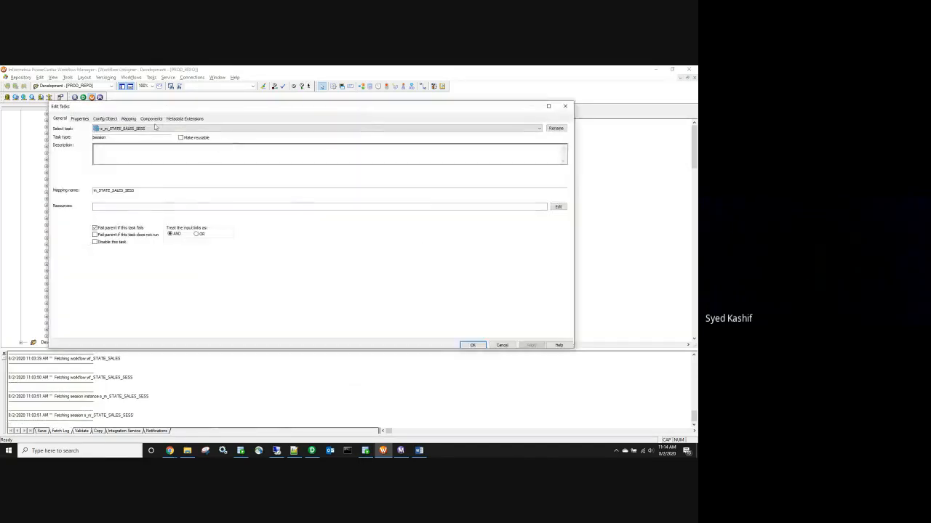
click(128, 118)
click(89, 186)
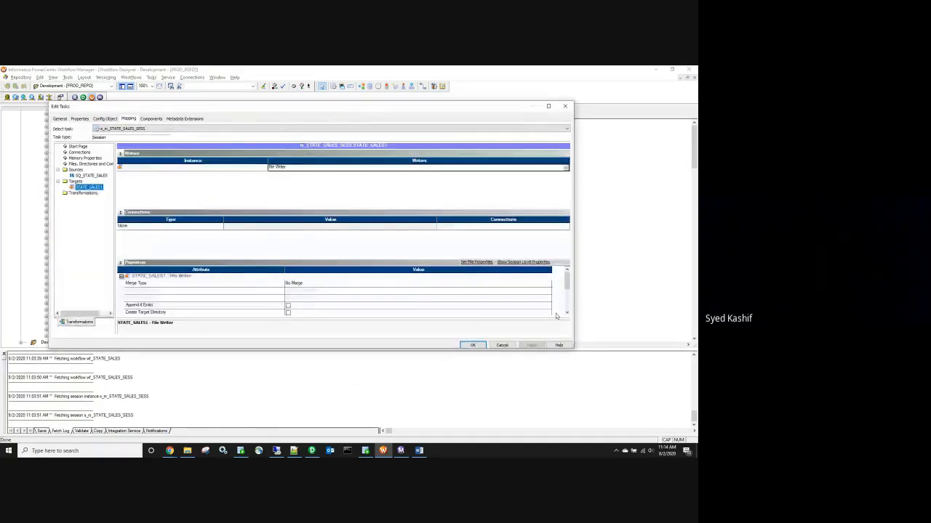
scroll(556, 316, down, 5)
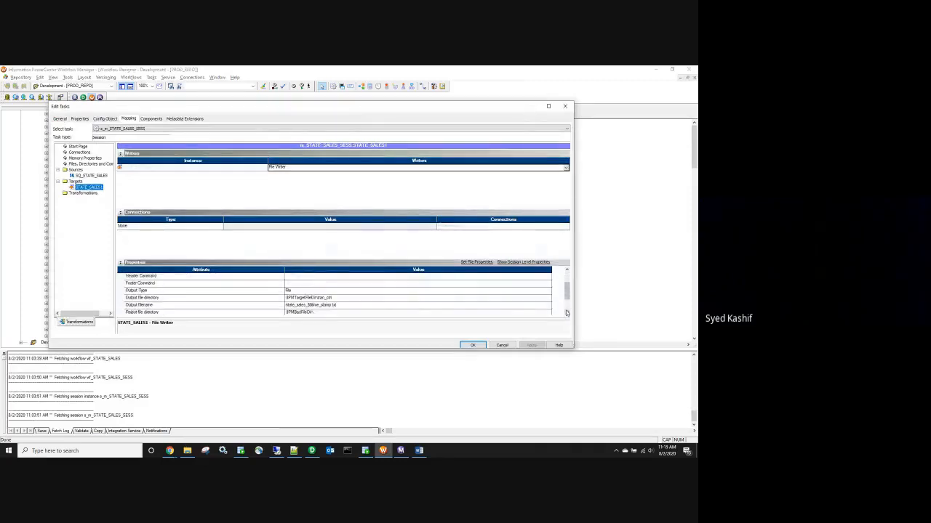
click(473, 344)
Step: Save wf_STATE_SALES_SESS and start the workflow
click(398, 288)
key(ctrl+s)
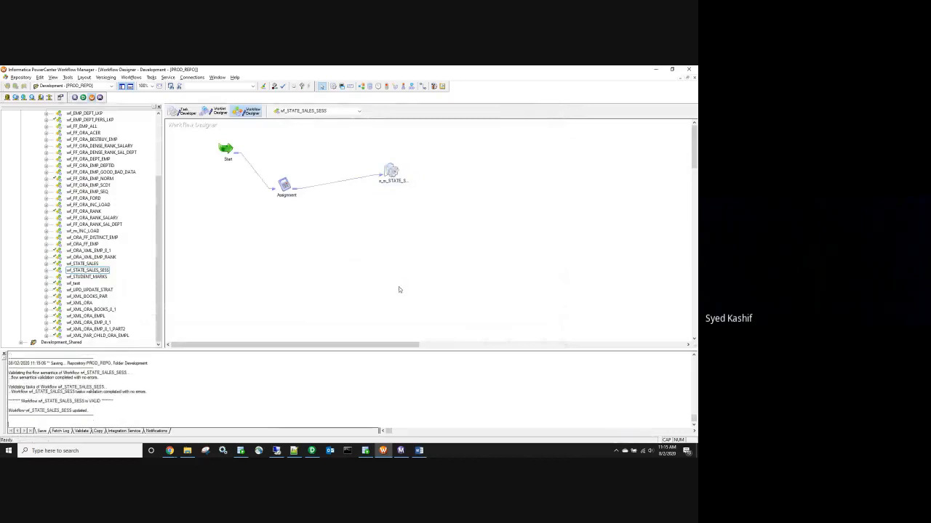
right_click(393, 282)
click(416, 198)
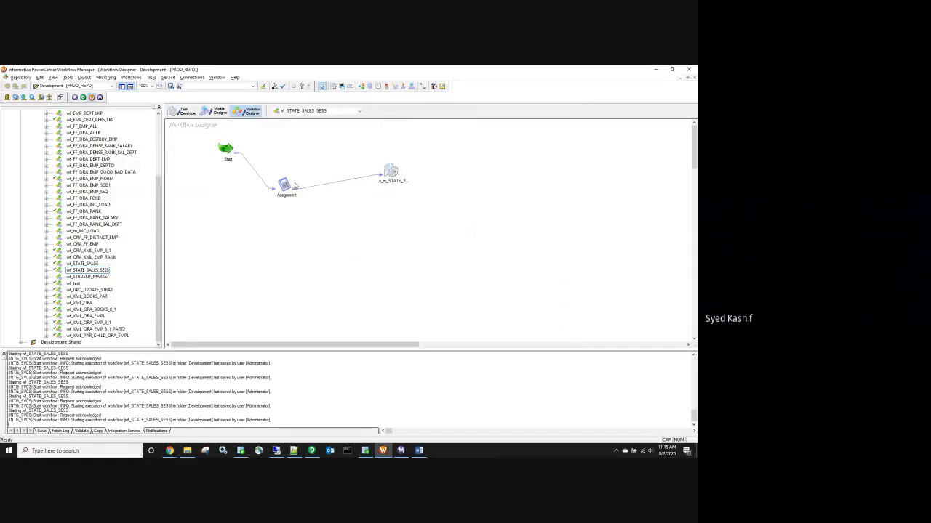
Step: Check the Tran_ctrl folder for the new output file, and permanently delete all four state_sales text files there
click(187, 452)
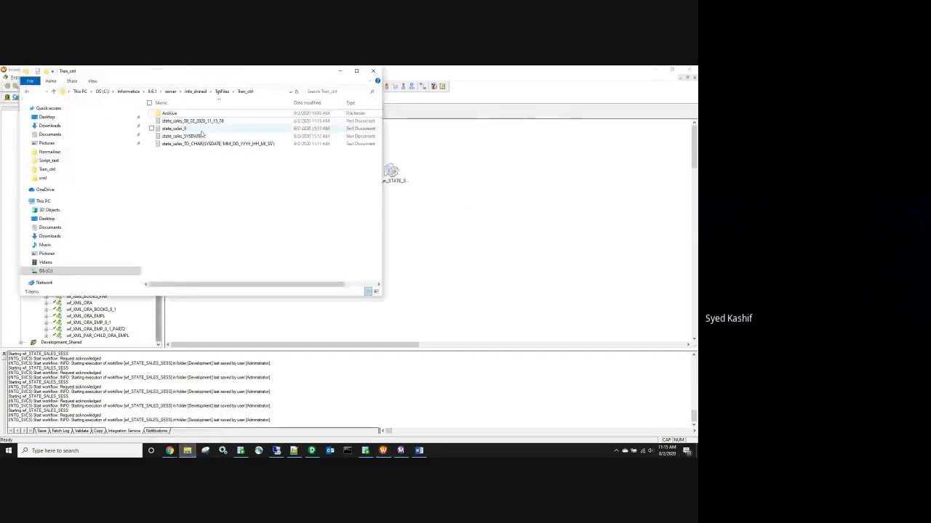
click(197, 122)
shift+click(197, 144)
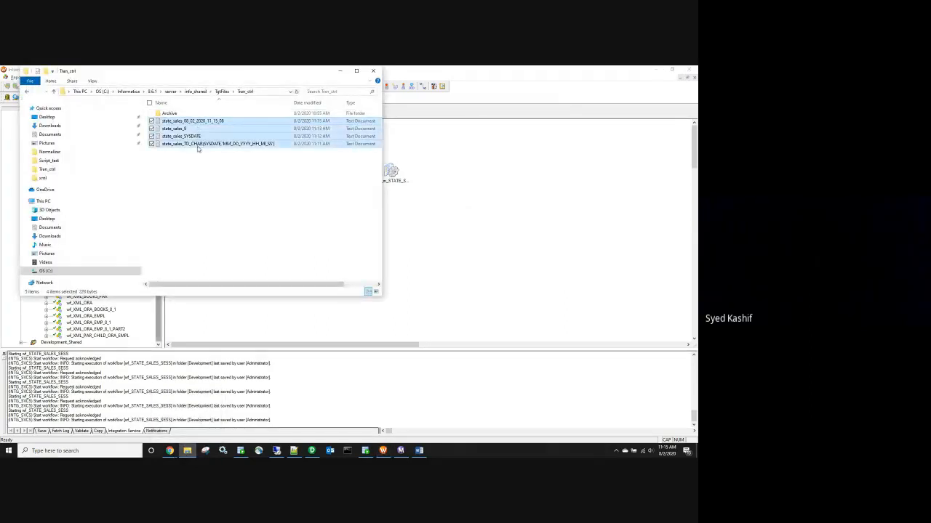
key(shift+Delete)
key(Return)
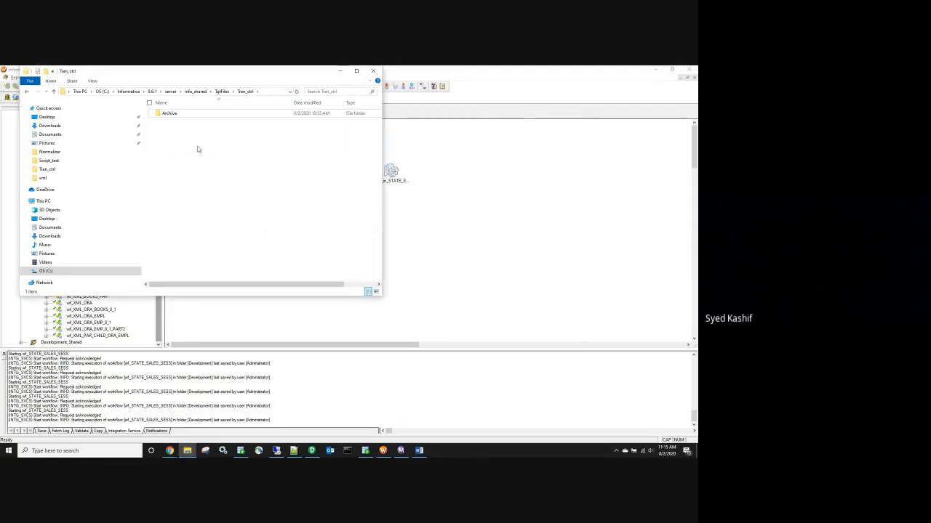
Step: Return to Workflow Manager and start wf_STATE_SALES_SESS again to generate a fresh output file
click(400, 212)
click(391, 175)
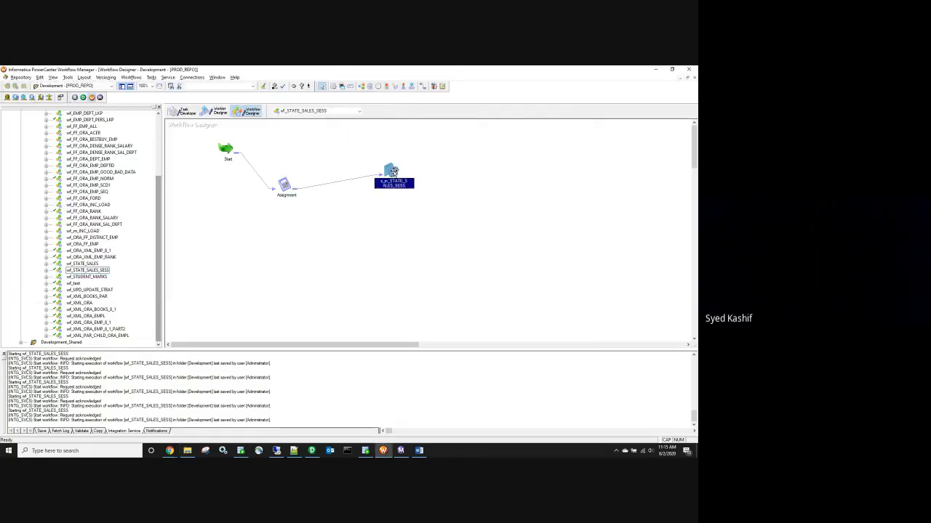
right_click(524, 173)
click(560, 254)
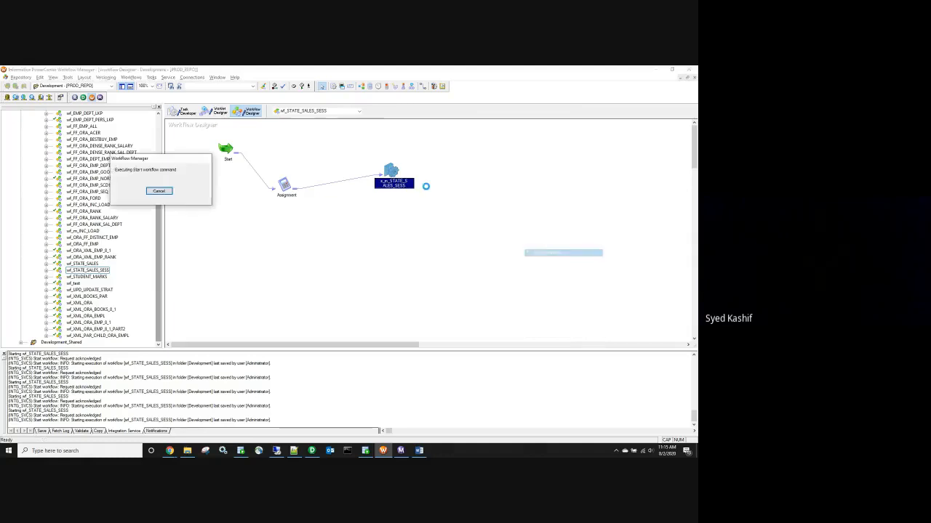
Step: Review the STATE_SALES1 output filename in the session and the $$time_stamp expression in the Assignment task
double_click(391, 172)
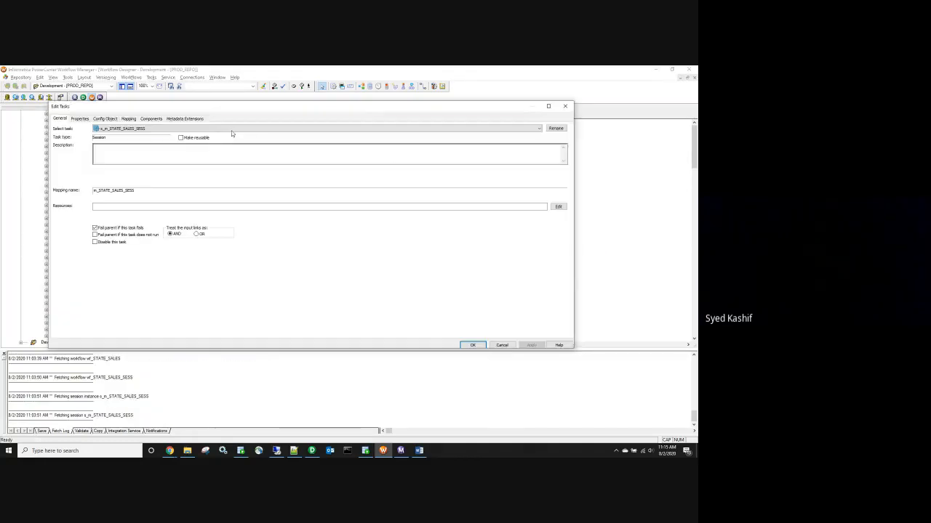
click(128, 118)
click(84, 188)
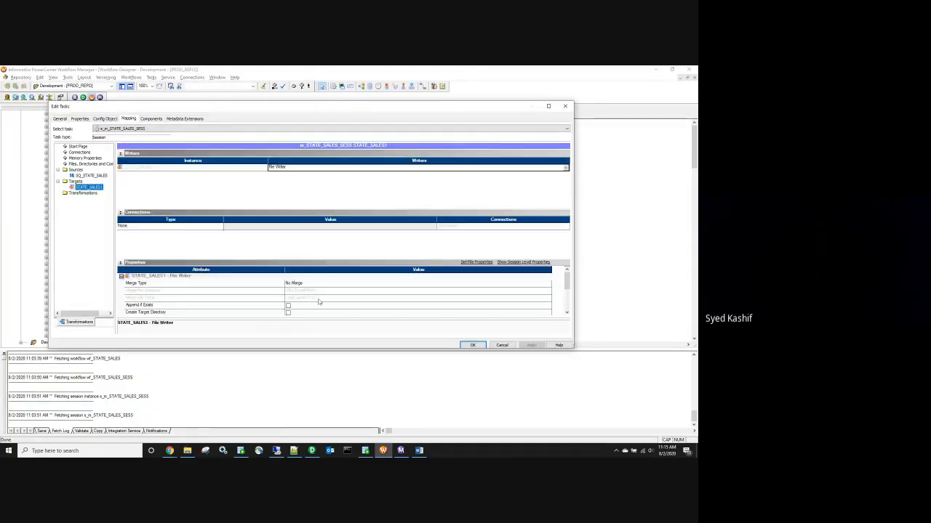
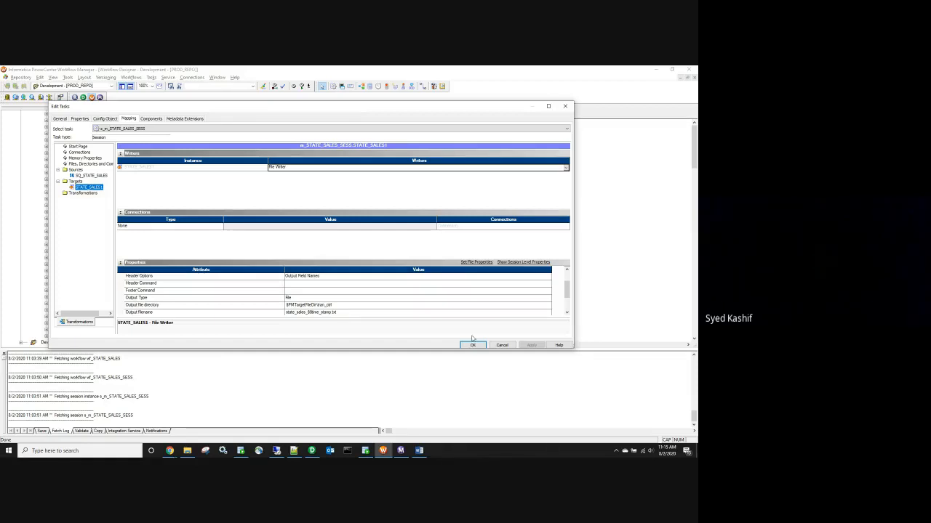
click(472, 345)
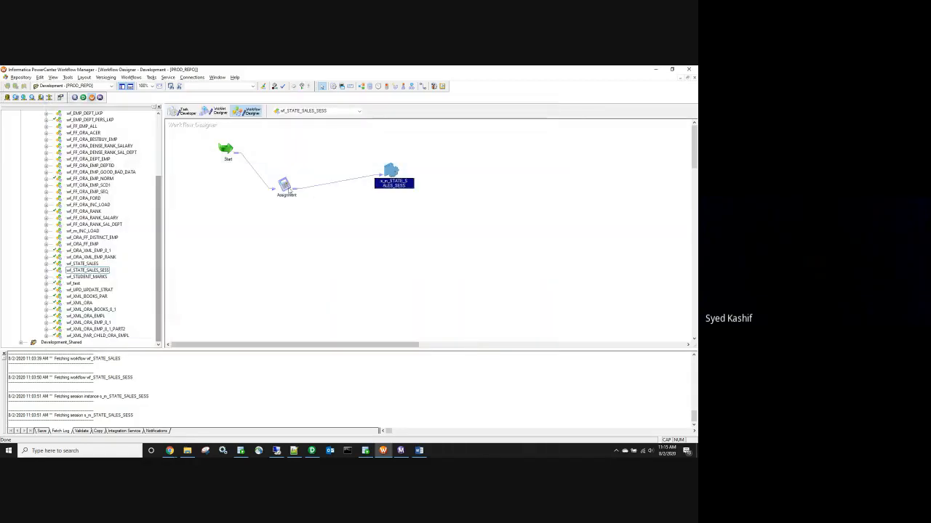
click(284, 186)
double_click(283, 185)
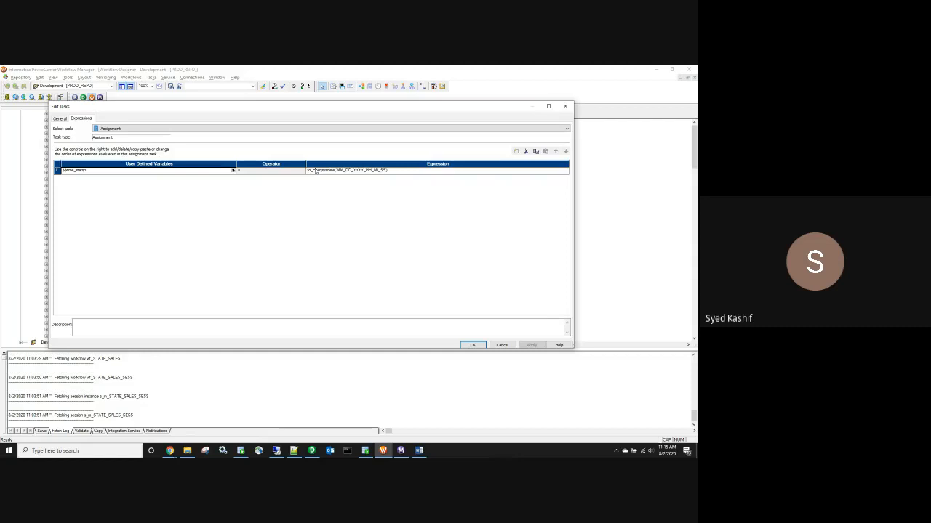
Step: Check the new output file in Tran_ctrl and the files in its Archive subfolder, and switch to the m_STATE_SALES mapping in Designer
click(186, 451)
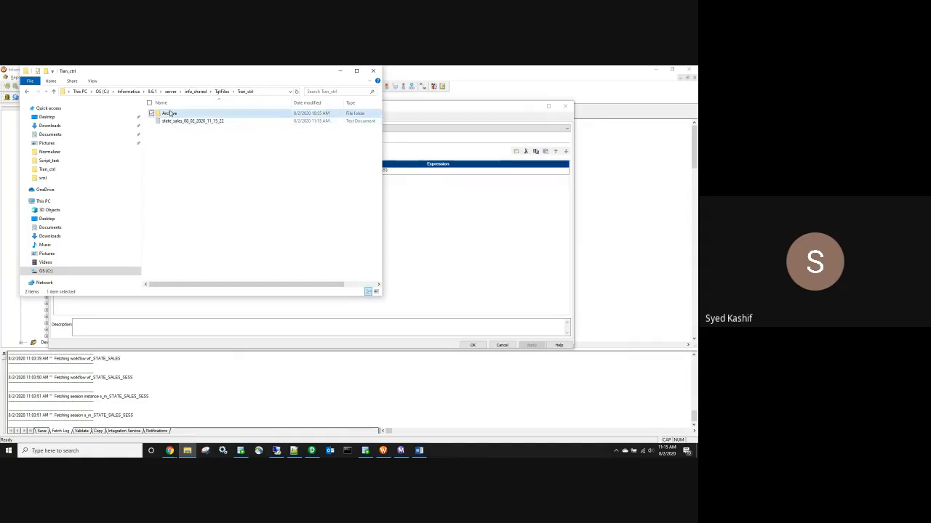
double_click(169, 114)
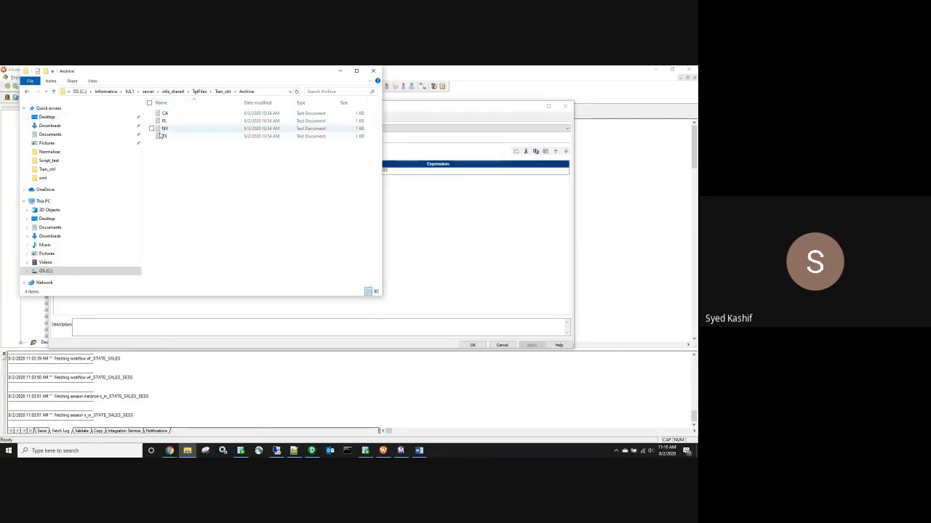
click(340, 71)
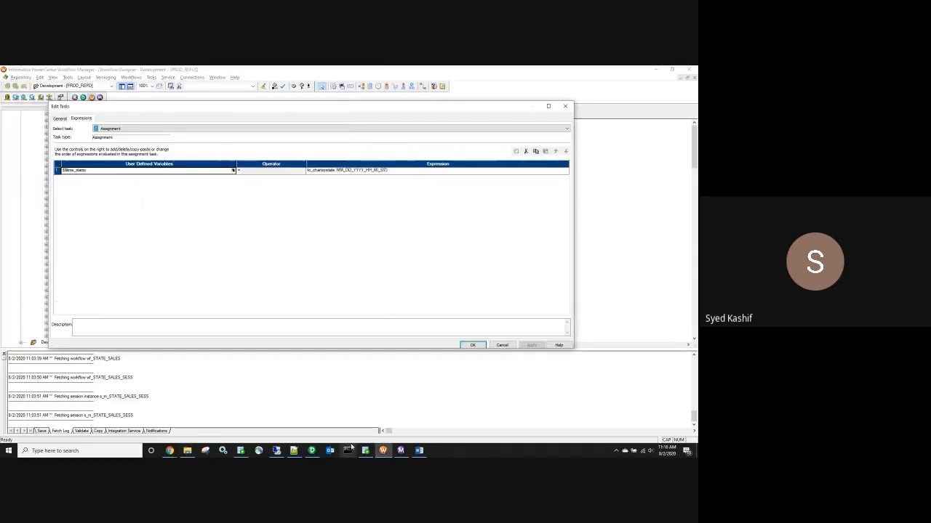
click(313, 454)
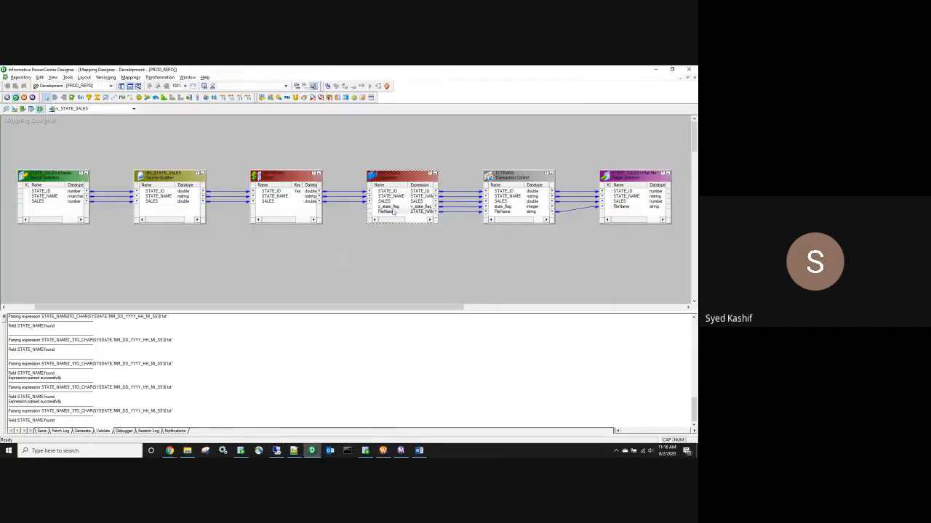
Step: Look at the STATE_NAME port in the m_STATE_SALES Sorter, and close the Assignment task in Workflow Manager before returning to Designer
click(268, 192)
click(276, 197)
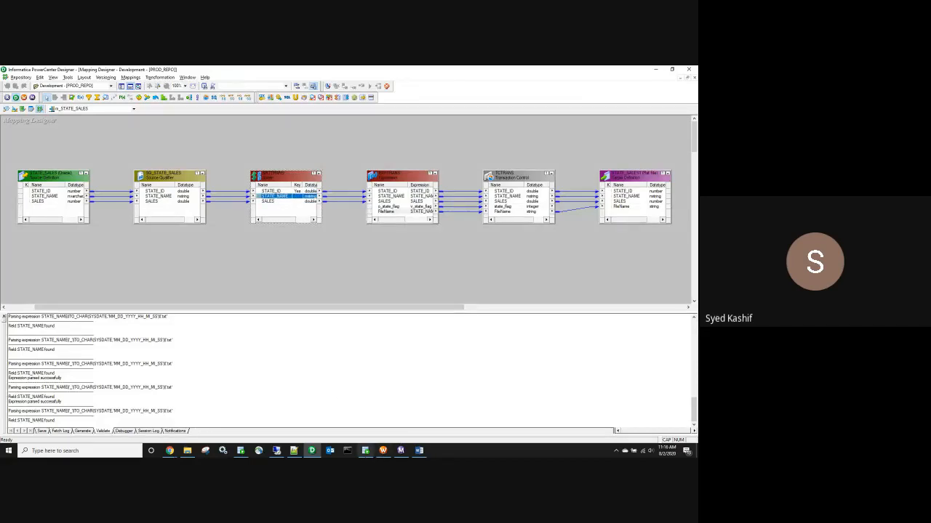
click(384, 453)
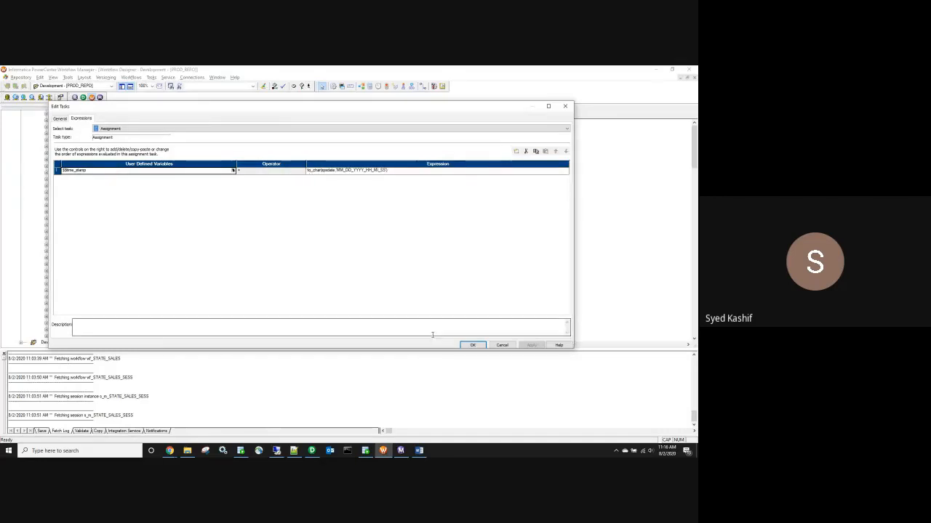
click(471, 346)
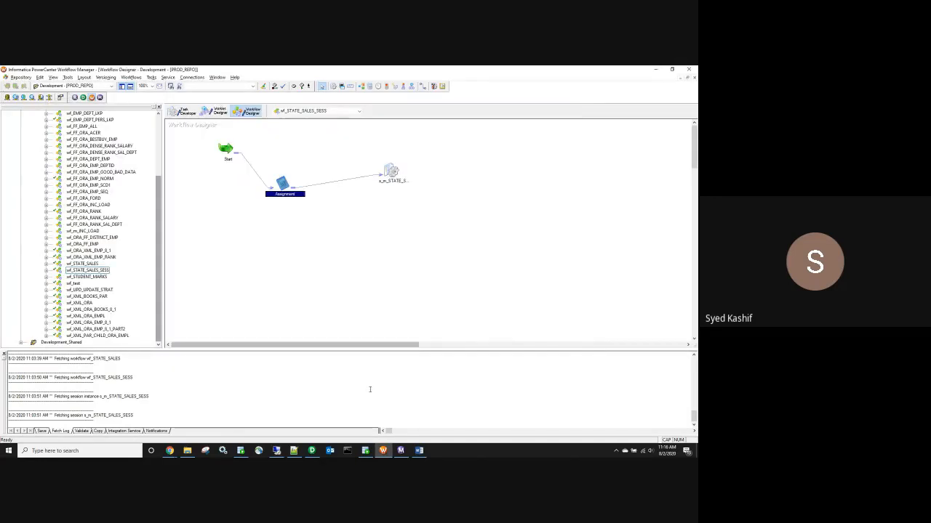
click(313, 452)
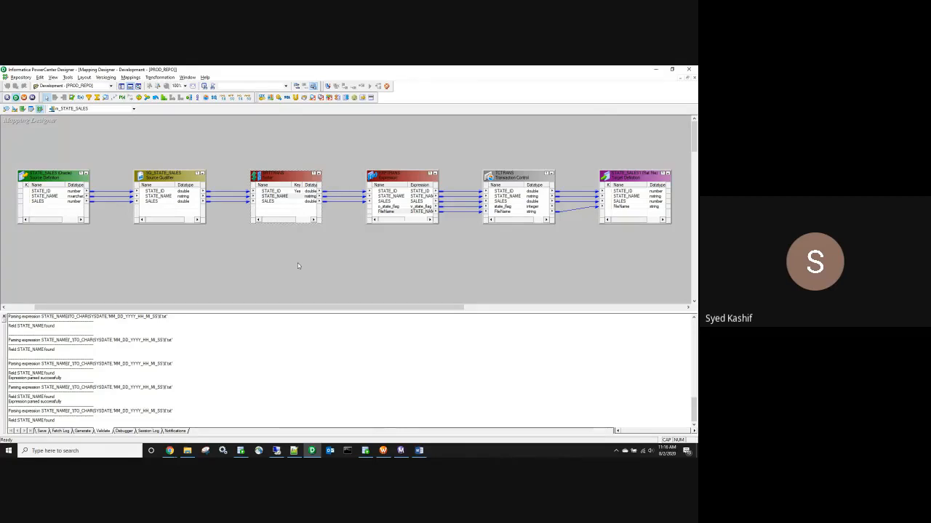
Step: Check the state text files in the Archive folder, and open the ports of the EXPTRANS Expression transformation in Designer
click(186, 450)
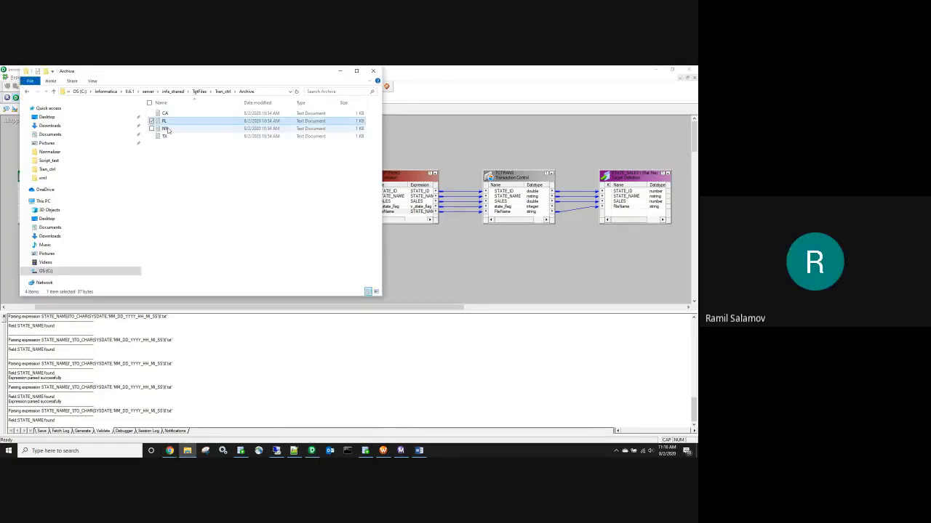
click(165, 136)
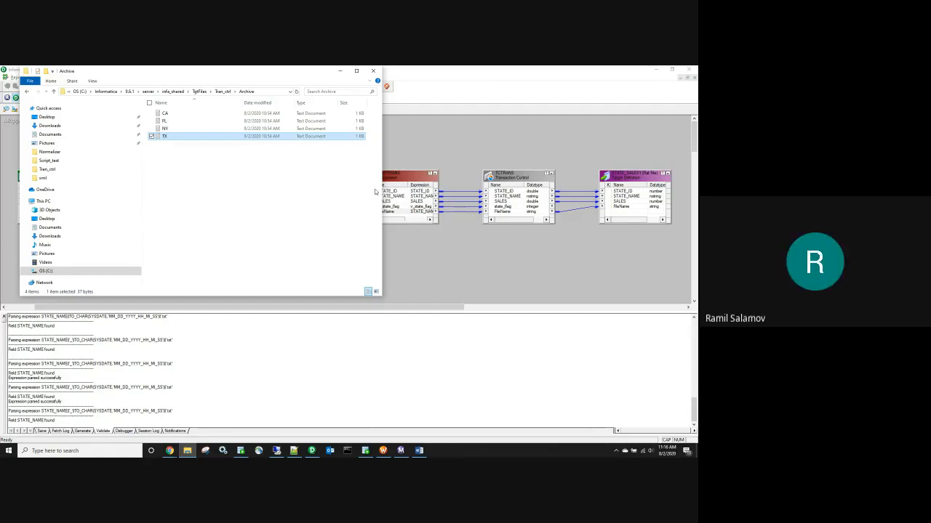
click(407, 209)
double_click(408, 209)
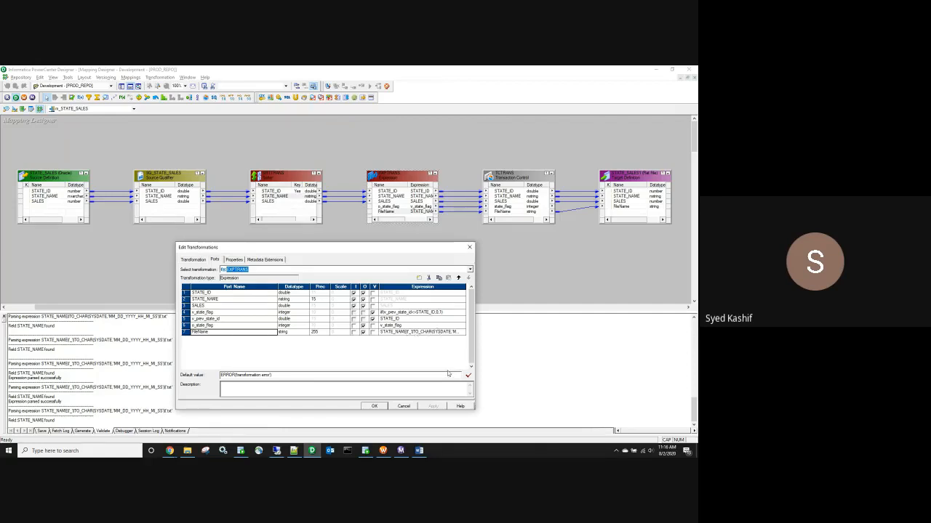
Step: Review the $$time_stamp expression of the Assignment task in Workflow Manager, and close the task without changes
click(384, 451)
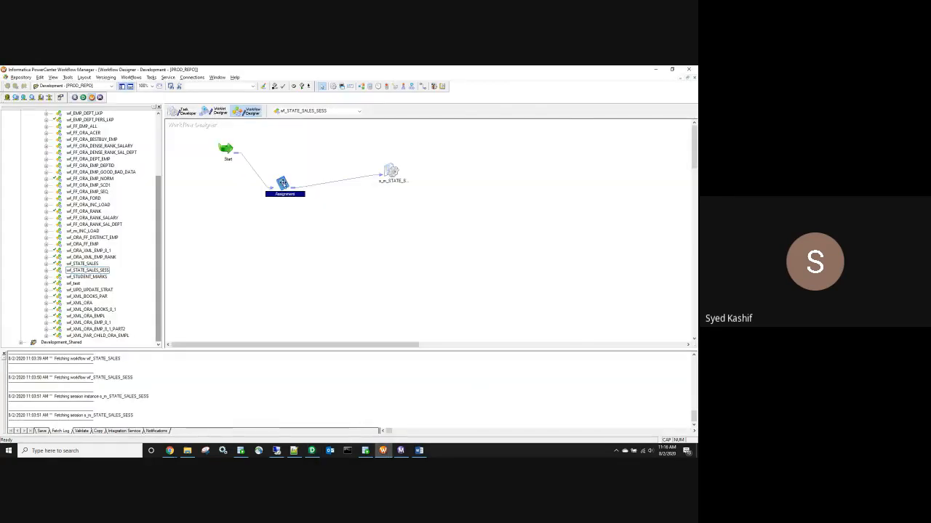
double_click(283, 183)
click(80, 118)
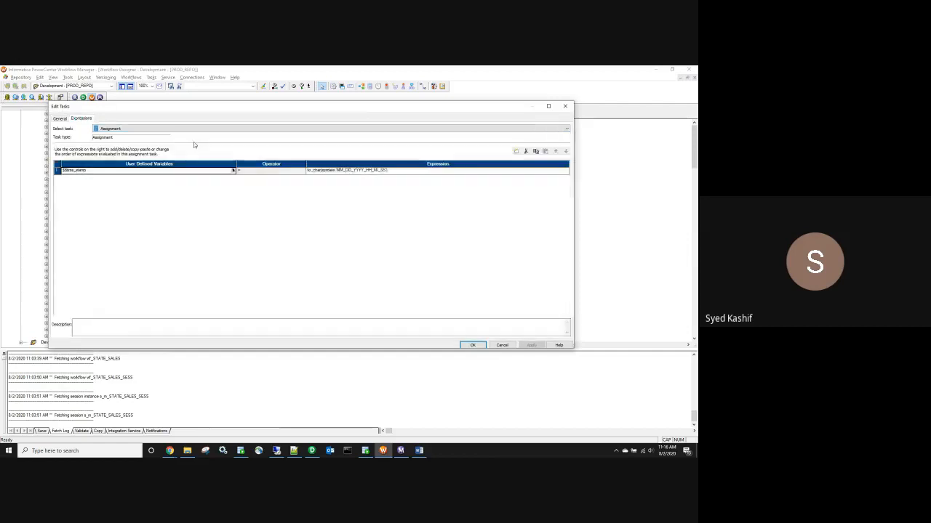
click(561, 170)
click(566, 170)
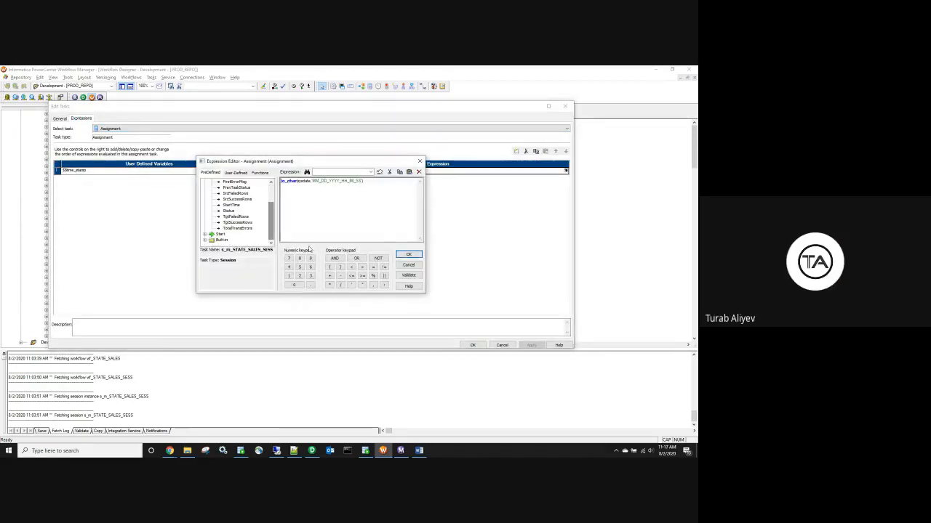
click(408, 253)
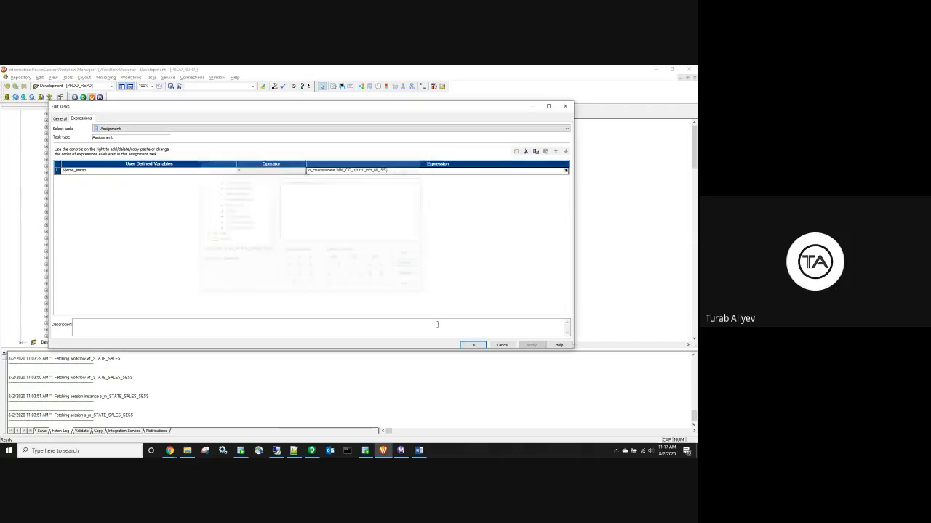
click(502, 345)
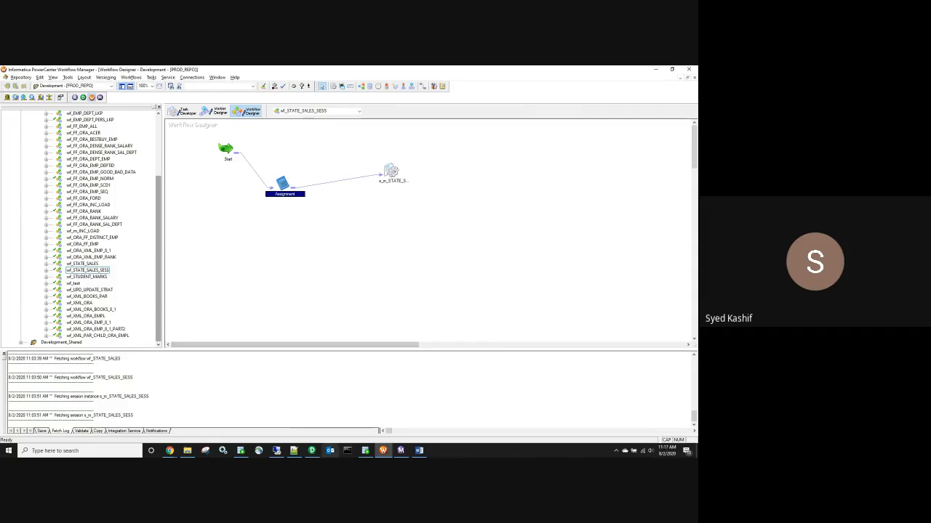
Step: Close EXPTRANS in Designer, and review the columns of the STATE_SALES flat file target, including FileName, in Target Designer
click(311, 451)
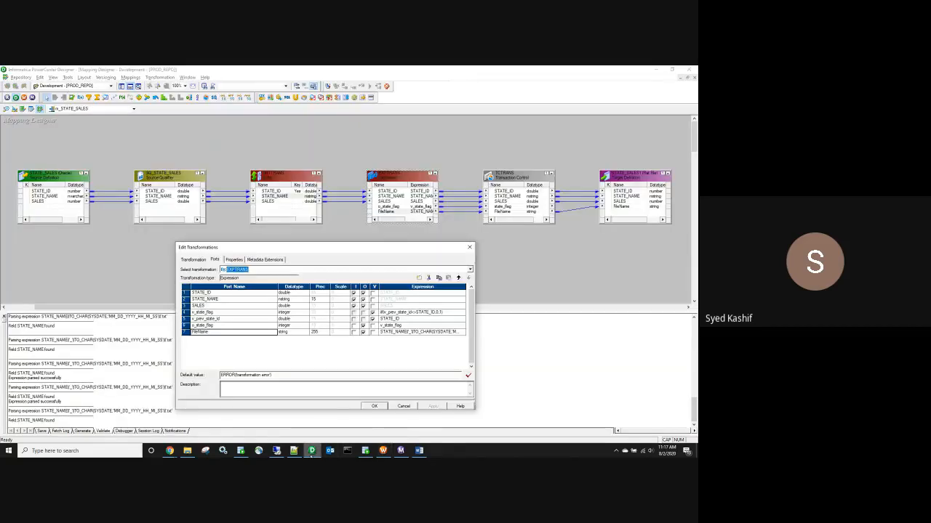
click(469, 247)
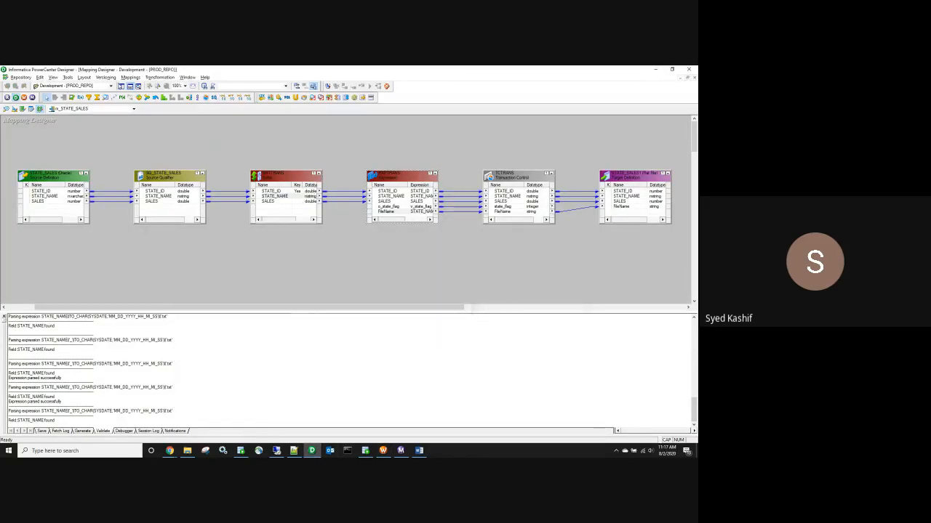
click(15, 109)
double_click(134, 206)
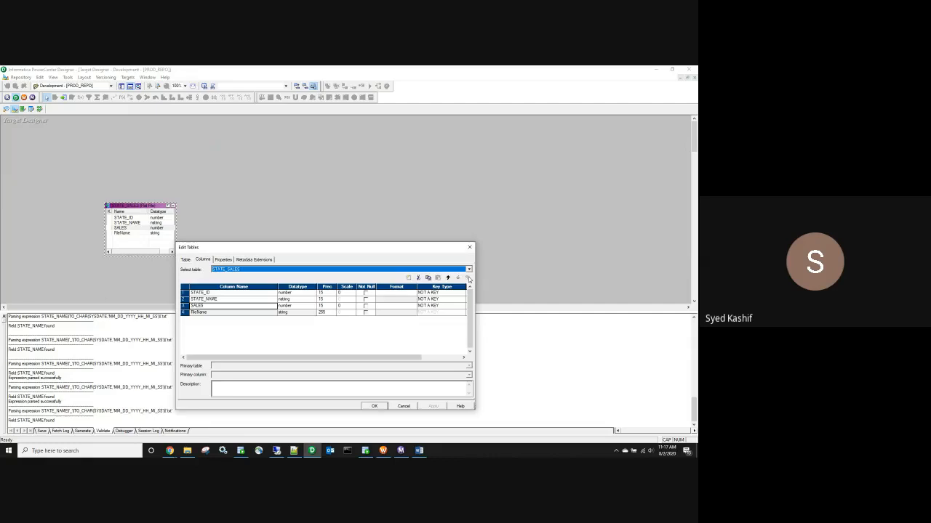
click(408, 406)
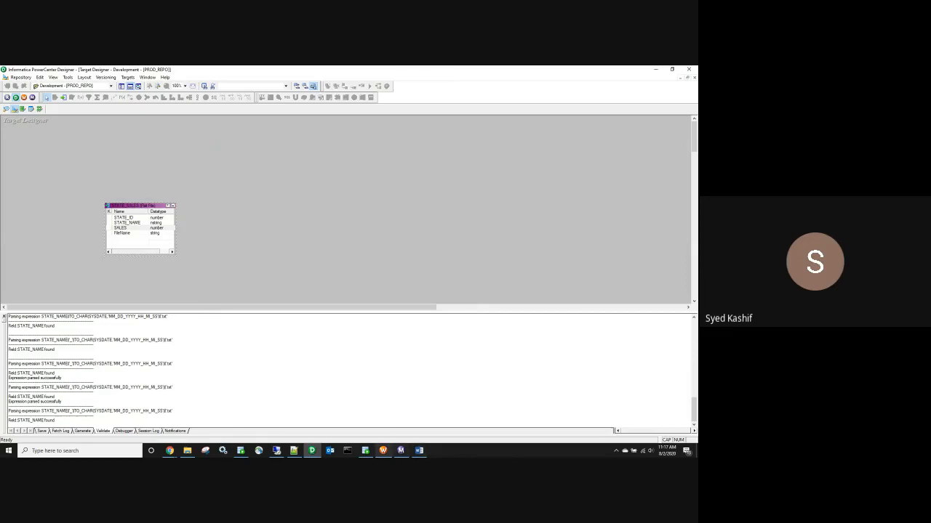
Step: Return to Workflow Manager and rename the Assignment task in wf_STATE_SALES_SESS to Assign_sysdate_variable
click(383, 450)
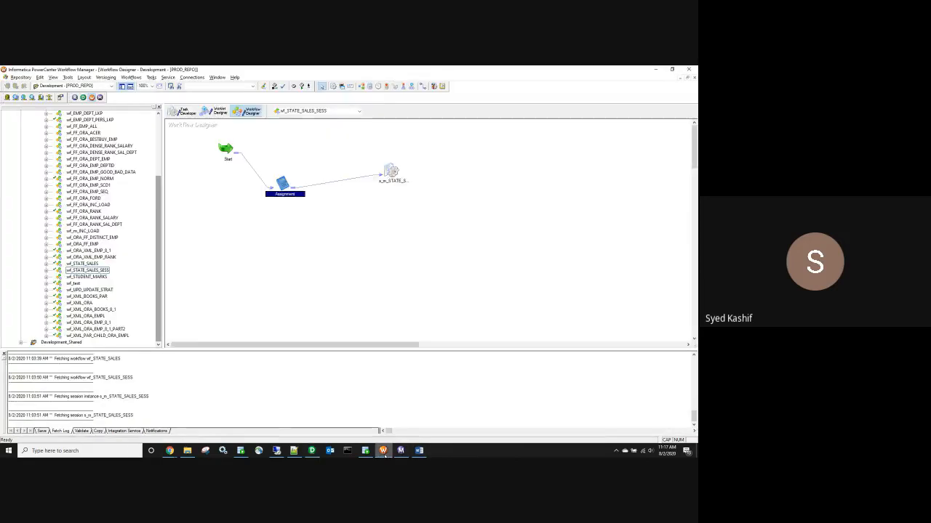
drag(272, 164, 314, 235)
drag(200, 132, 426, 253)
click(296, 216)
drag(271, 154, 307, 230)
double_click(282, 182)
click(555, 128)
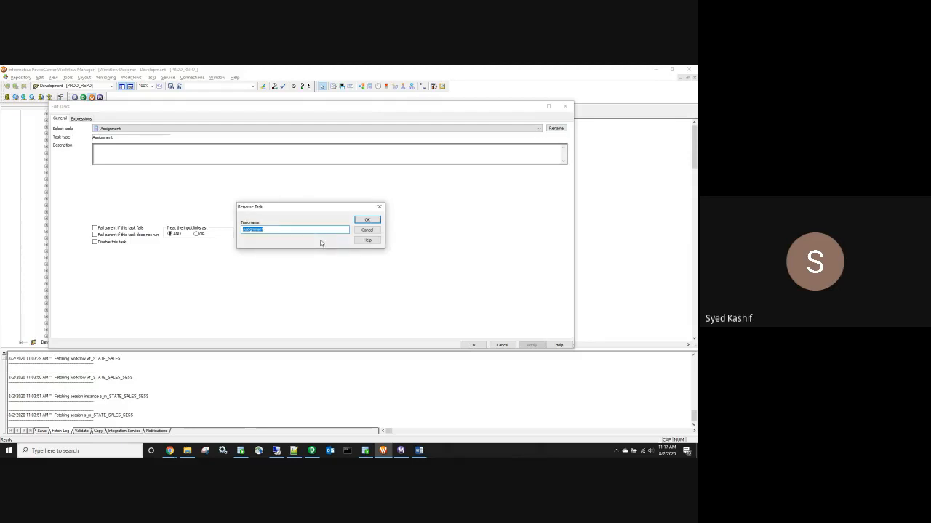
text(assIGN_SYSDATE_VARIA)
key(BackSpace)
key(BackSpace)
key(BackSpace)
key(BackSpace)
key(BackSpace)
key(BackSpace)
key(BackSpace)
key(BackSpace)
key(BackSpace)
key(BackSpace)
key(BackSpace)
key(BackSpace)
key(BackSpace)
key(BackSpace)
key(BackSpace)
key(BackSpace)
key(BackSpace)
key(BackSpace)
key(BackSpace)
key(BackSpace)
text(Assign_sysdate_variabl)
click(367, 219)
click(531, 344)
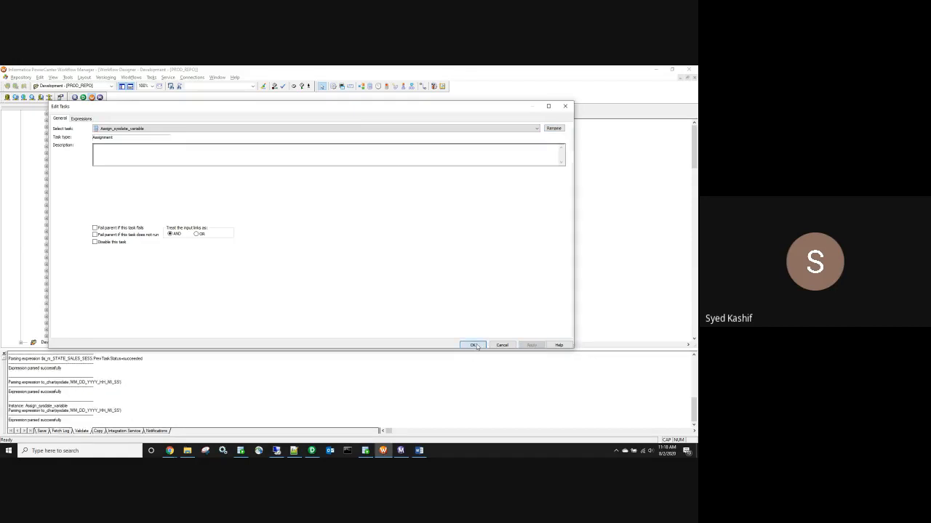
click(474, 345)
Step: Check the $$time_stamp assignment among the expressions of the Assign_sysdate_variable task, and close the task
double_click(288, 188)
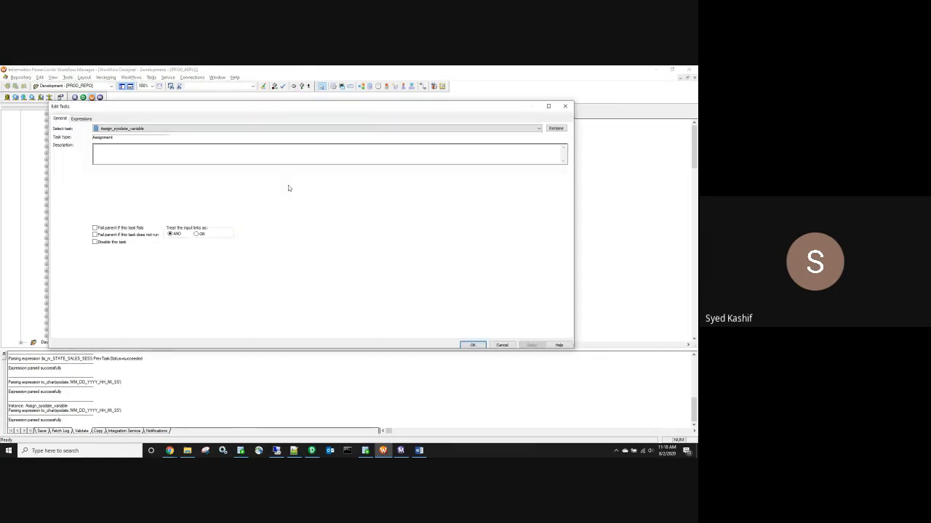
click(81, 118)
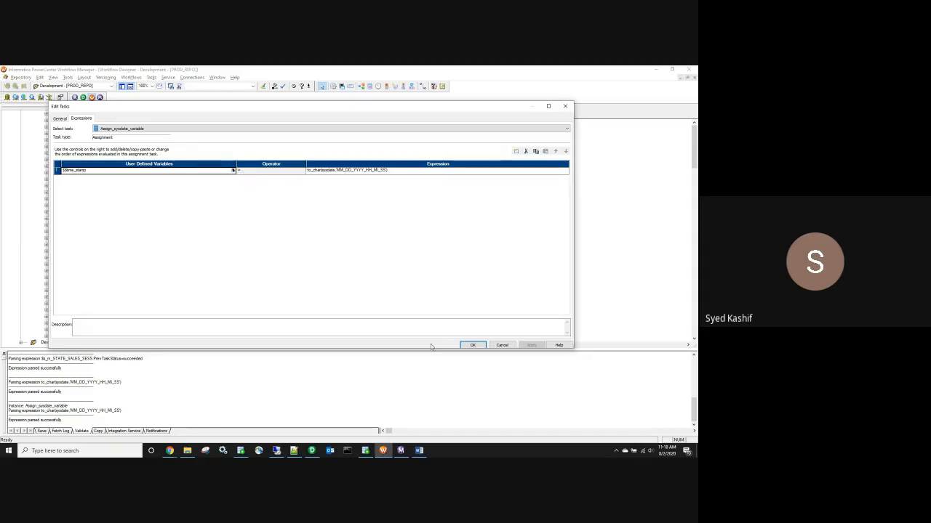
click(471, 345)
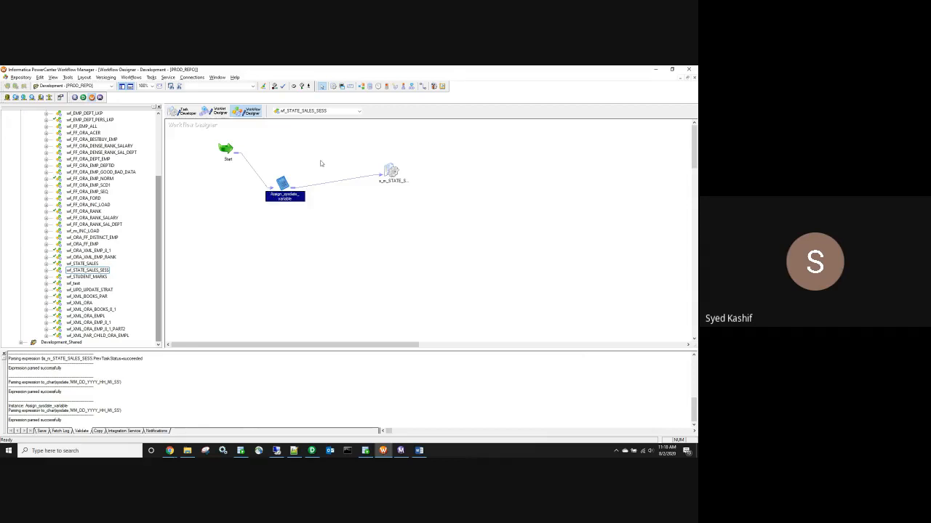
Step: Arrange the tasks of wf_STATE_SALES_SESS automatically in the workspace, and select them all
right_click(233, 235)
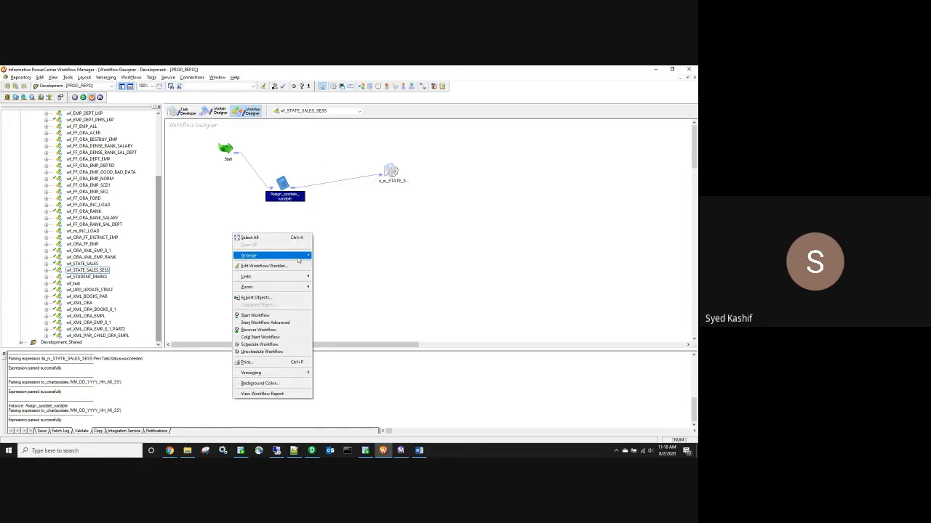
mouse_move(298, 260)
click(332, 255)
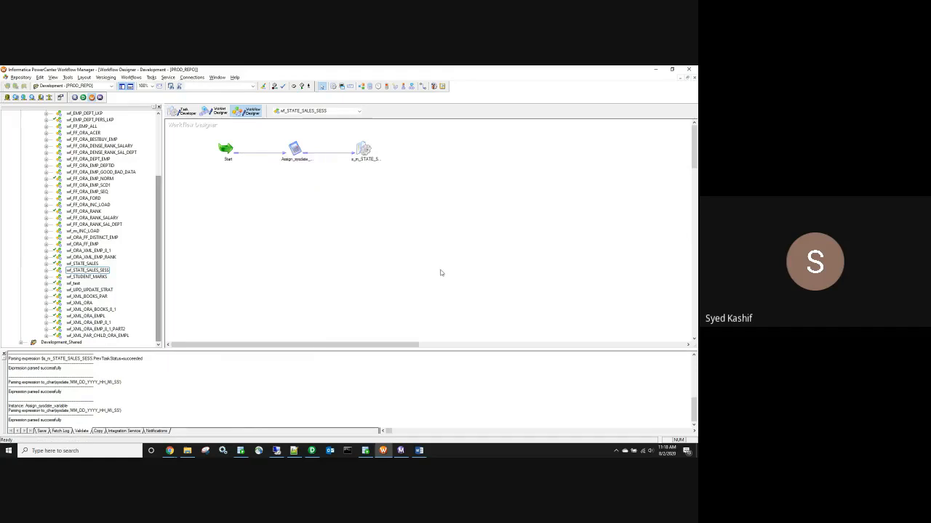
key(ctrl+a)
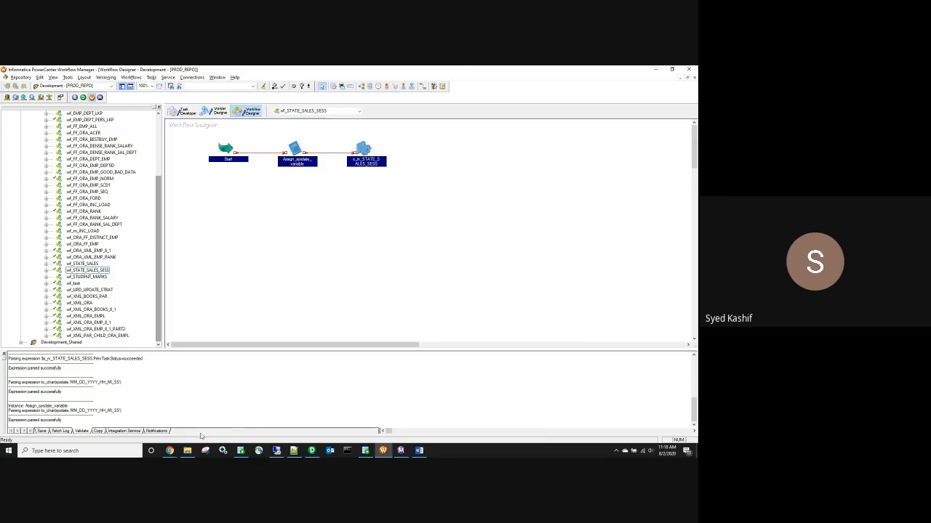
Step: Switch to Mapping Designer in Designer, and compare the m_STATE_SALES_SESS mapping with m_STATE_SALES
click(319, 452)
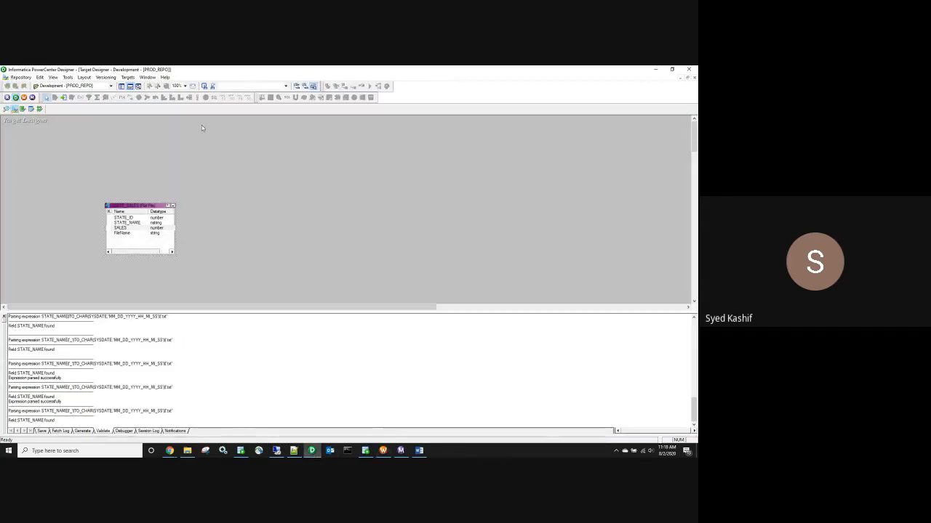
click(41, 109)
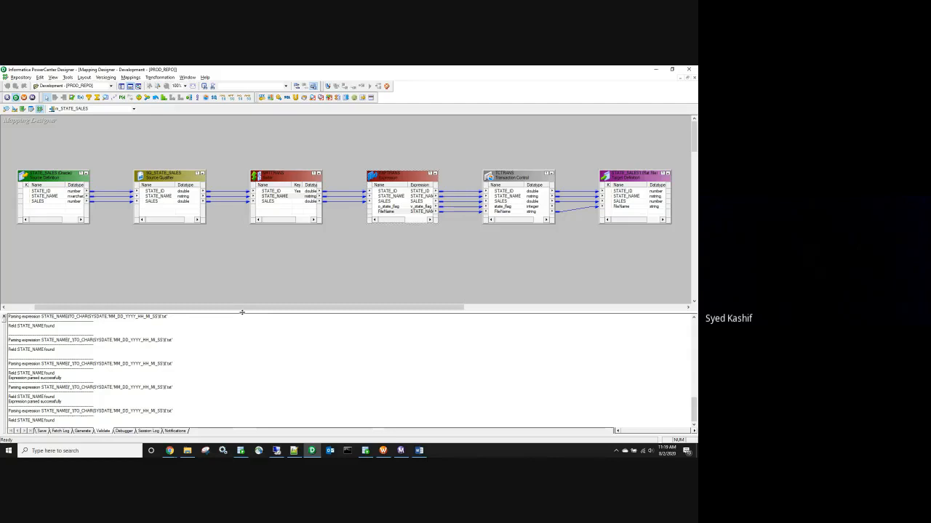
drag(242, 313, 237, 340)
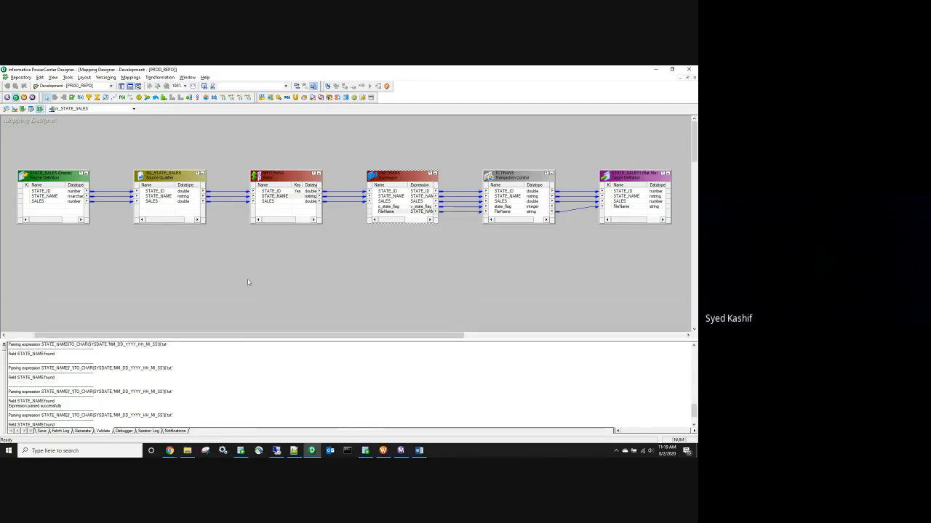
click(113, 109)
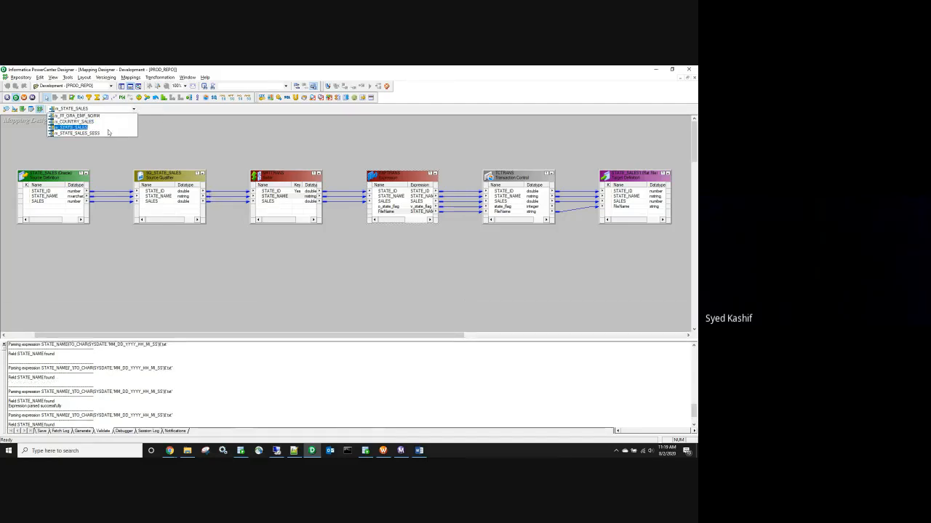
click(107, 133)
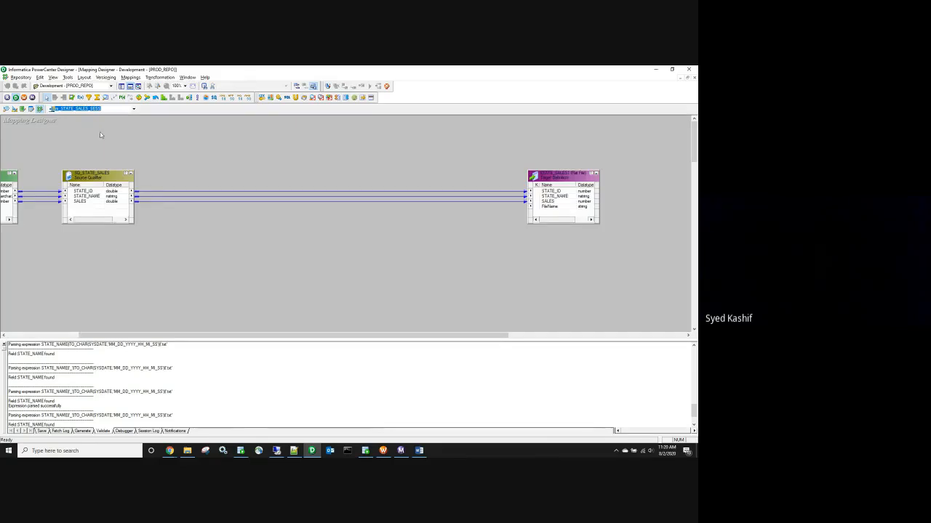
click(119, 110)
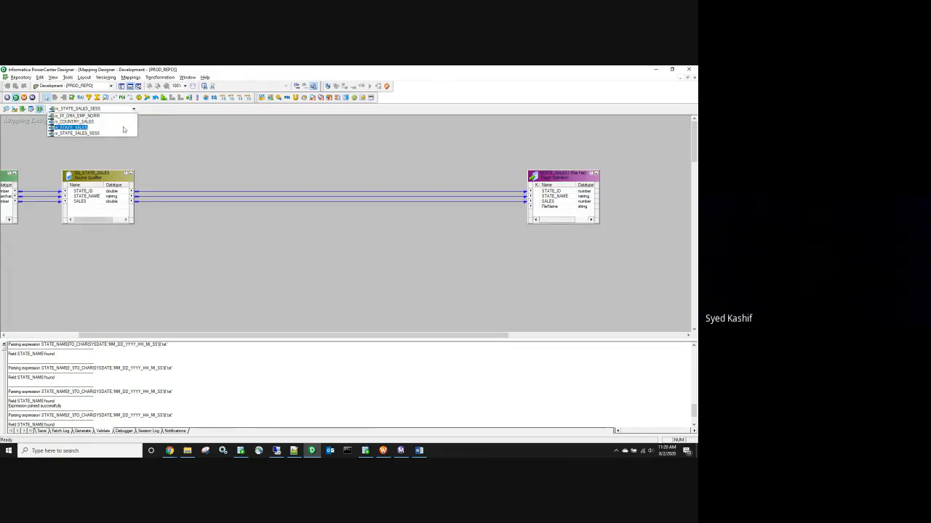
click(123, 128)
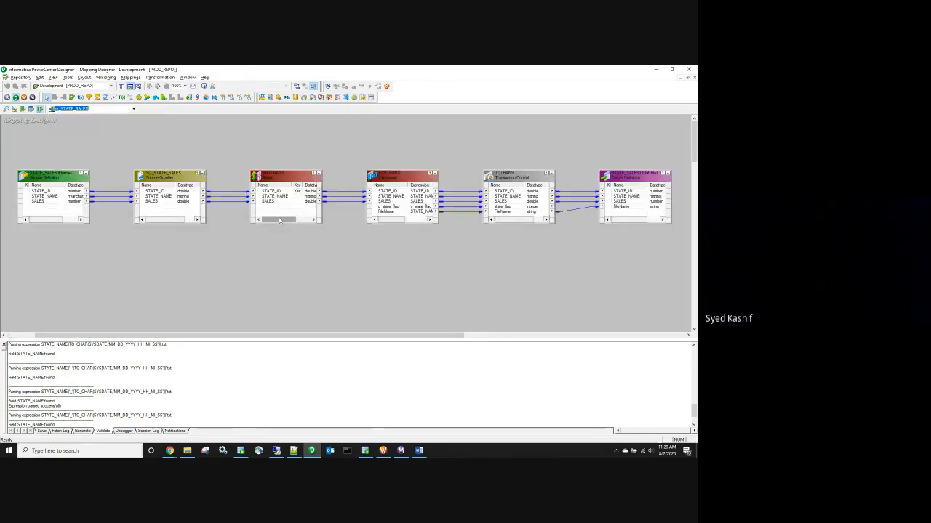
Step: Highlight the Sorter, Expression and Transaction Control transformations in the m_STATE_SALES mapping
click(235, 151)
drag(235, 150, 565, 235)
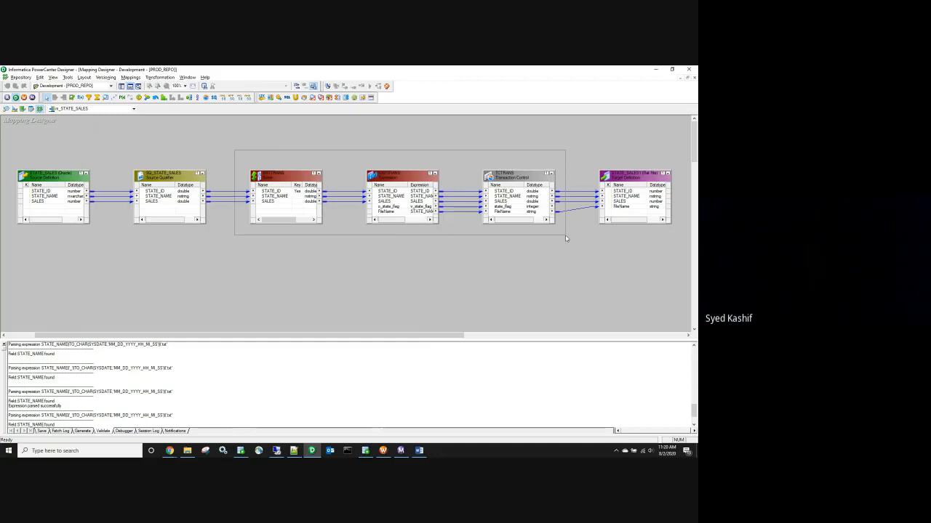
drag(565, 239, 565, 237)
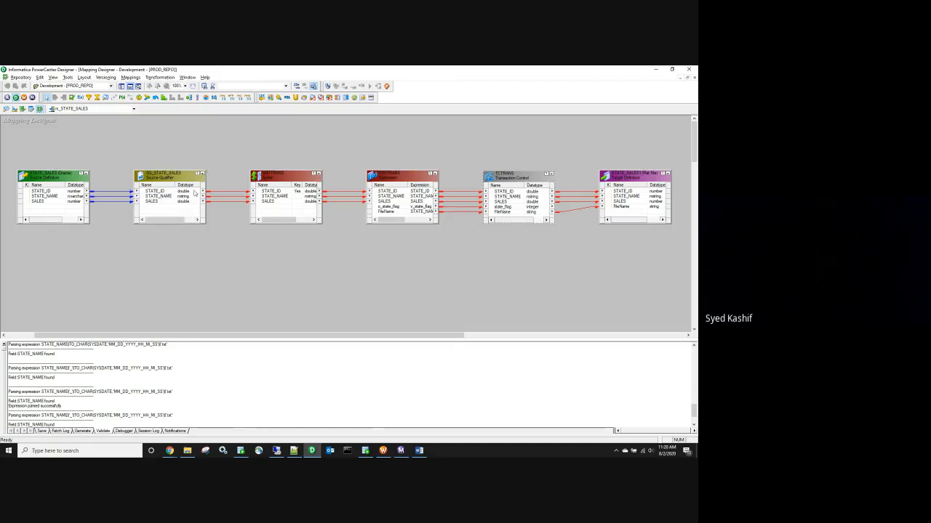
Step: Copy the m_STATE_SALES mapping under the new name m_STATE_SALES_1
click(131, 78)
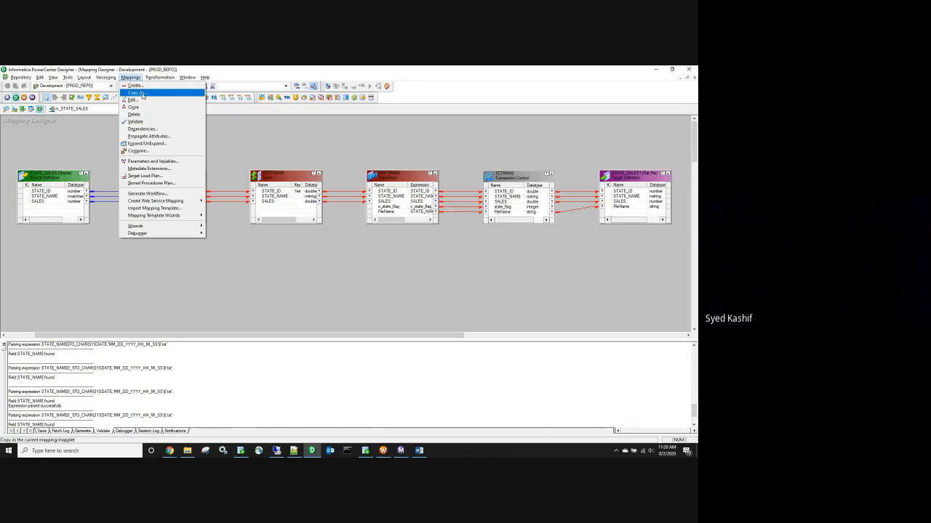
click(142, 94)
click(325, 268)
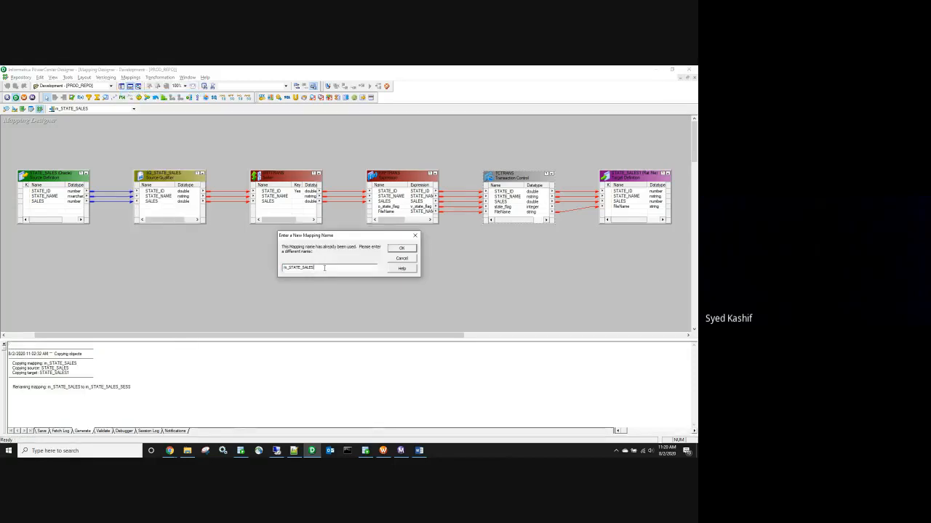
text(_1)
click(402, 248)
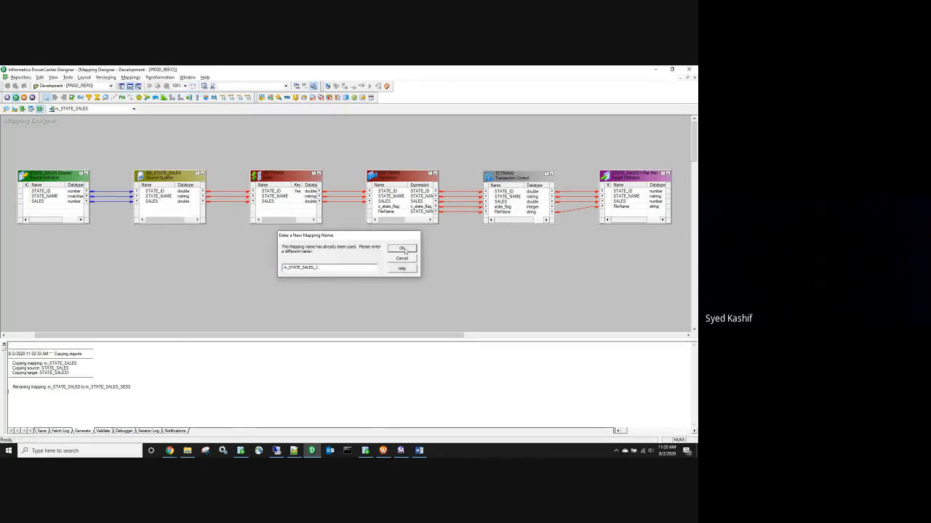
Step: Reopen m_STATE_SALES and make a second copy of it named m_STATE_SALES_2
click(133, 109)
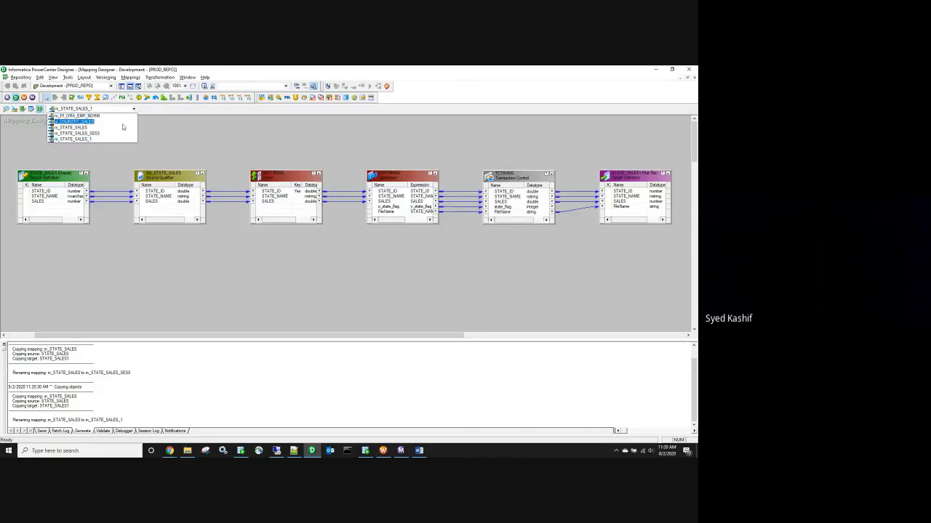
click(120, 124)
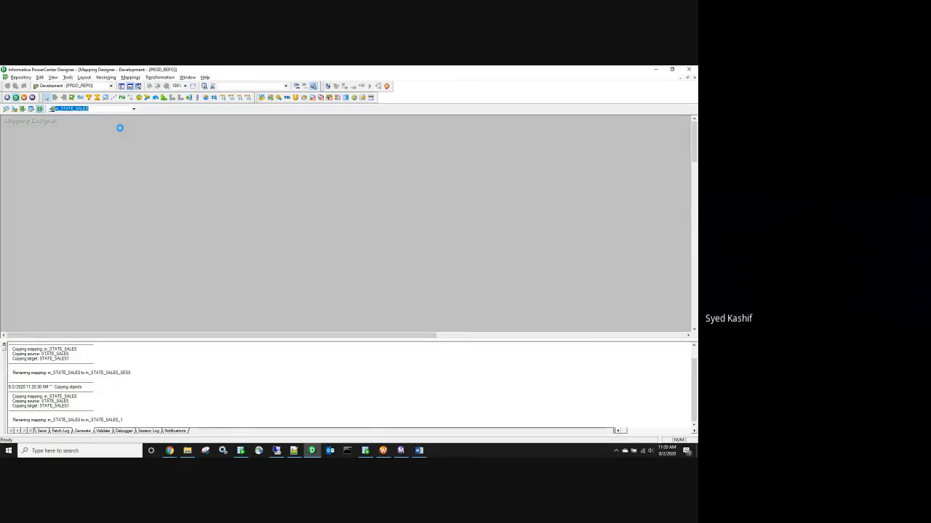
click(130, 77)
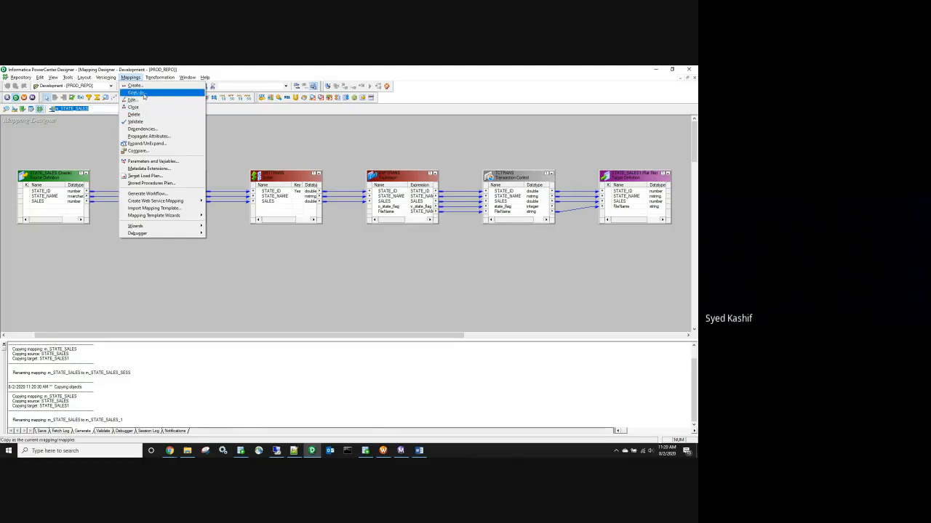
click(136, 92)
click(322, 268)
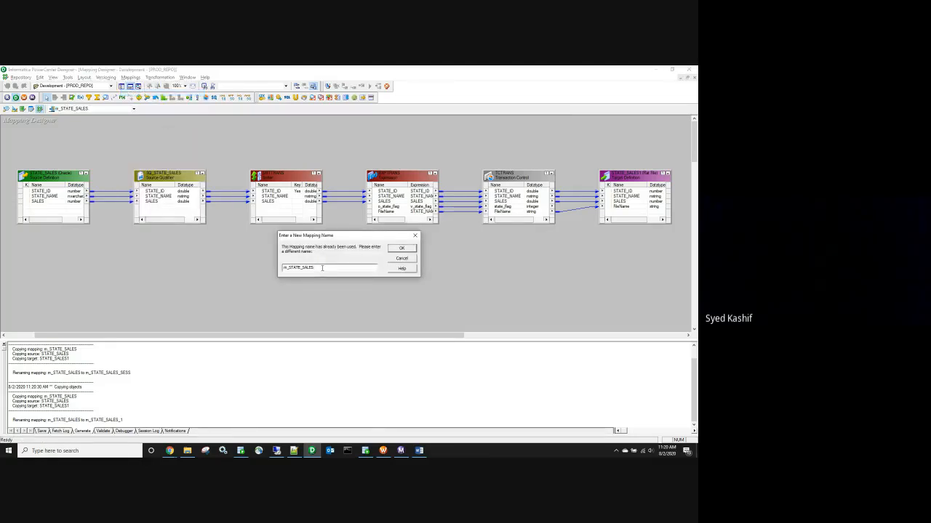
click(402, 248)
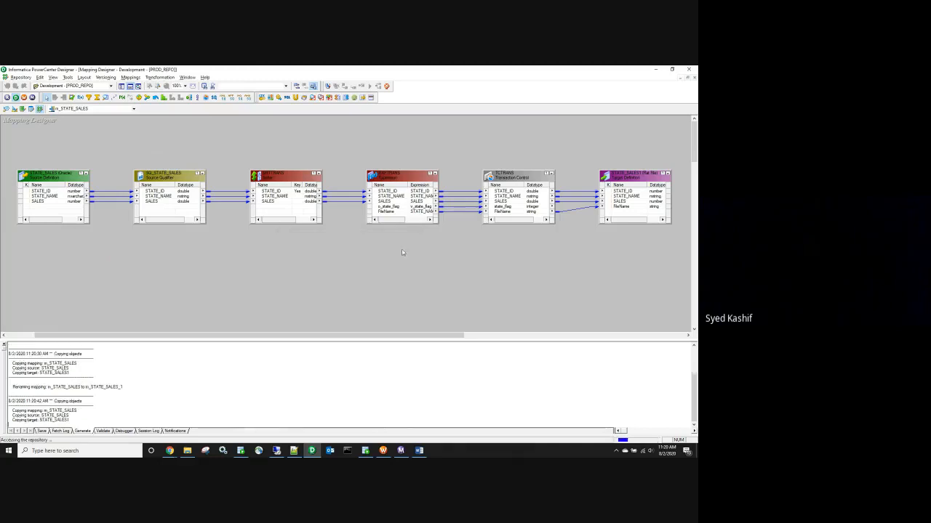
Step: Return to the m_STATE_SALES mapping and select and copy its Sorter, Expression and Transaction Control transformations
click(134, 109)
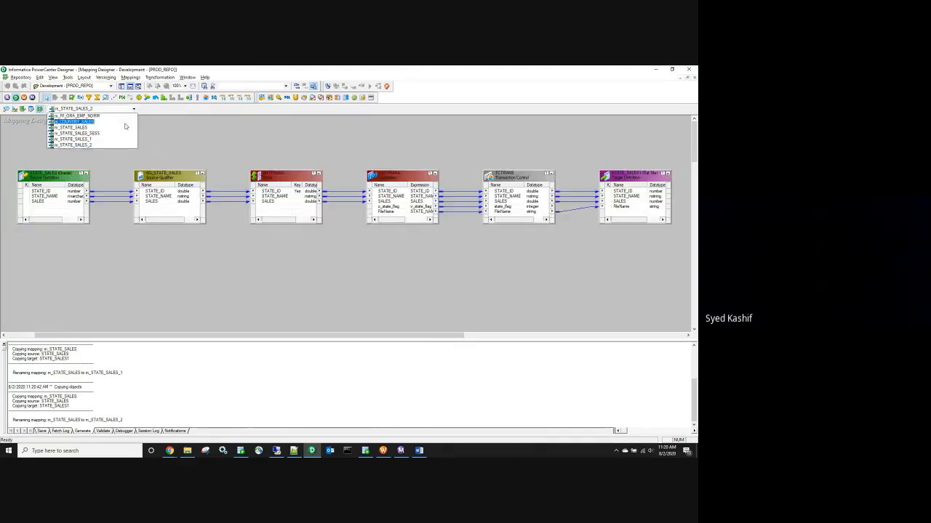
click(120, 128)
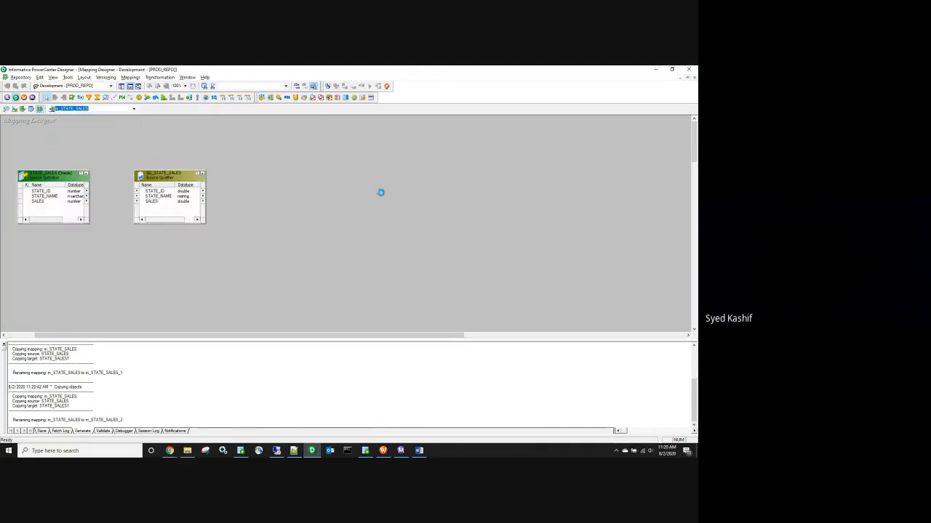
drag(286, 193, 557, 240)
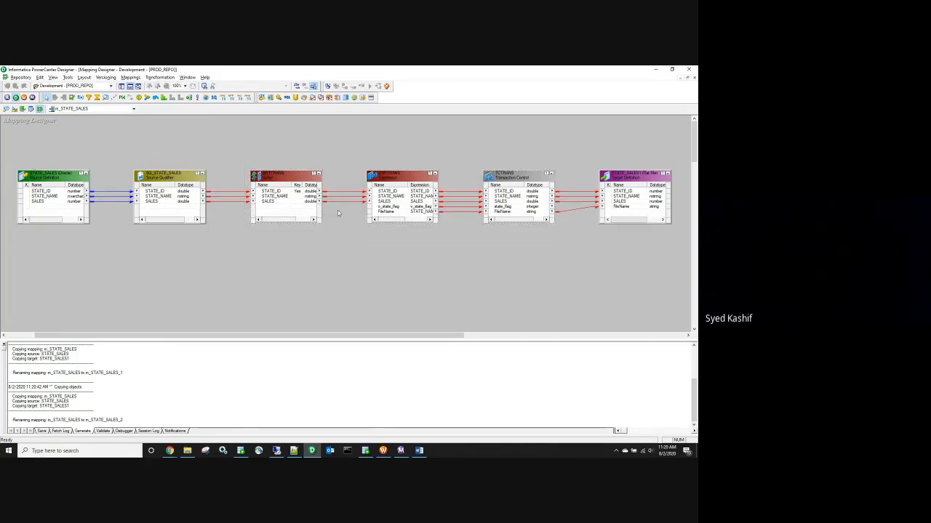
drag(233, 143, 569, 228)
click(405, 272)
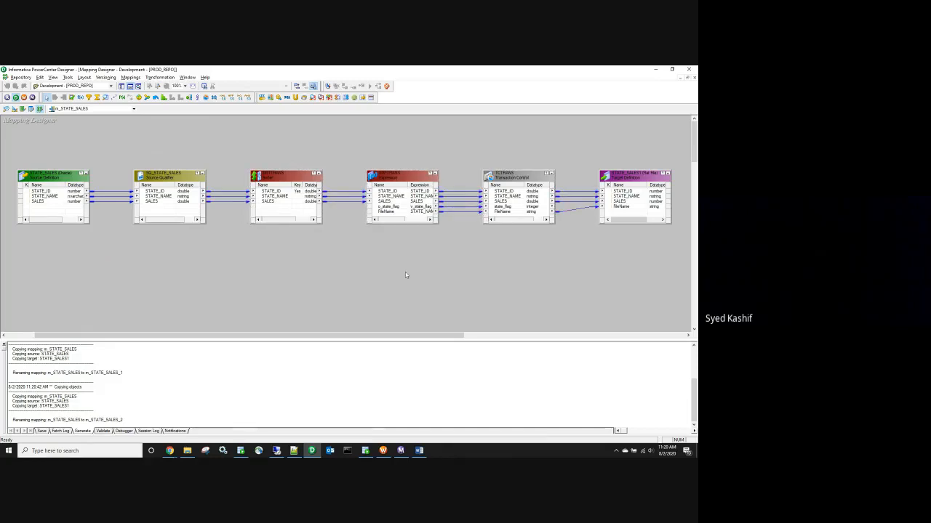
drag(249, 152, 560, 237)
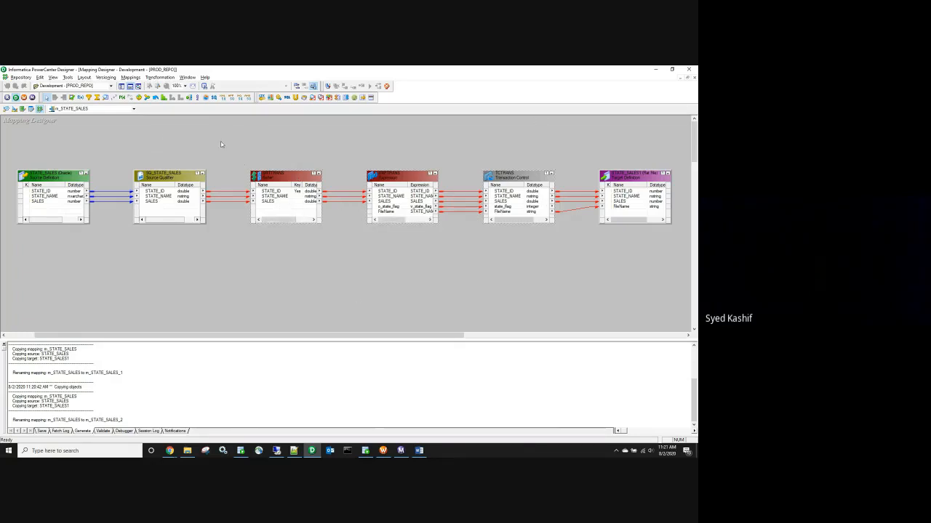
Step: Show the repository navigator and locate the Mapplets folder of the Development project
click(123, 86)
scroll(129, 280, down, 1)
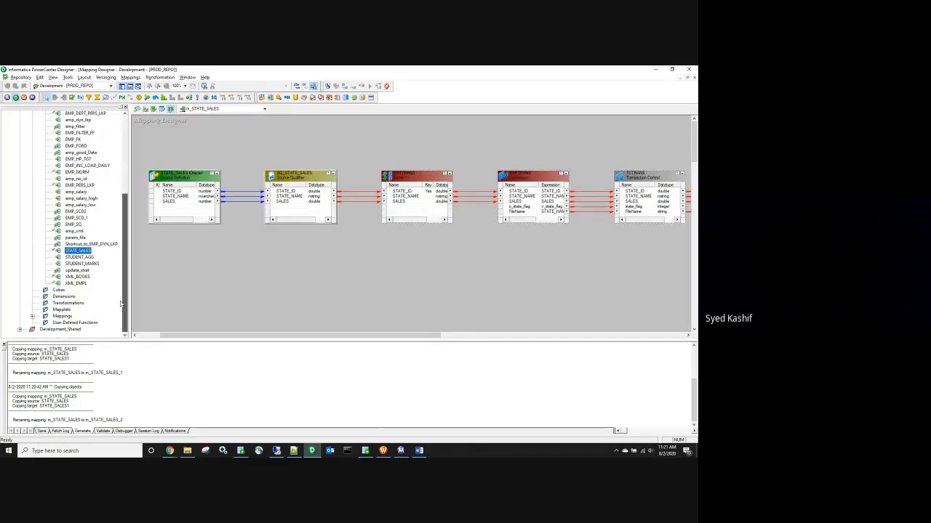
click(55, 311)
right_click(63, 312)
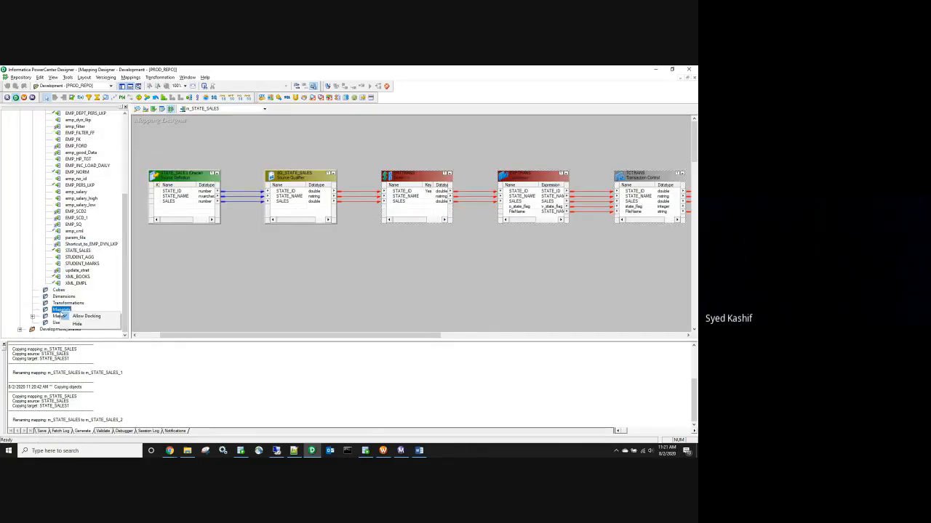
click(158, 128)
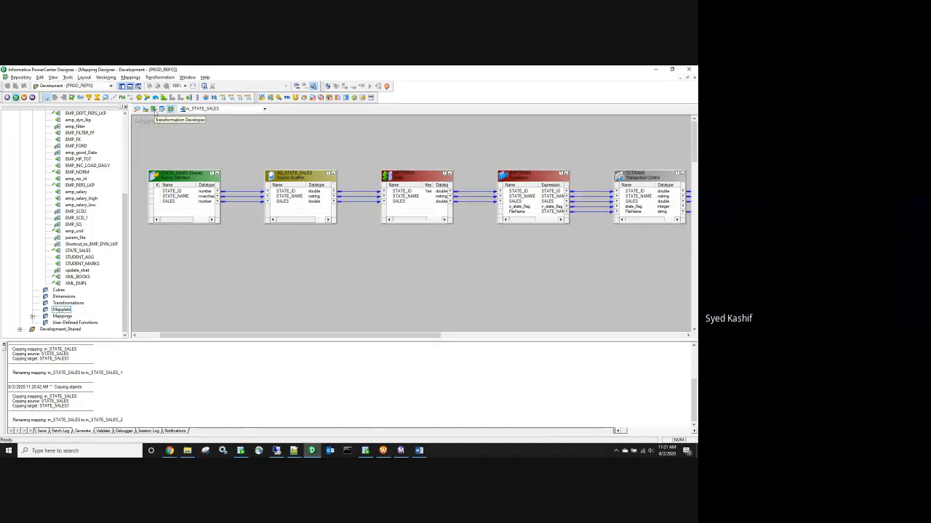
Step: Switch to Mapplet Designer and create a new mapplet named mplt_tran_ctrl_logic
click(161, 109)
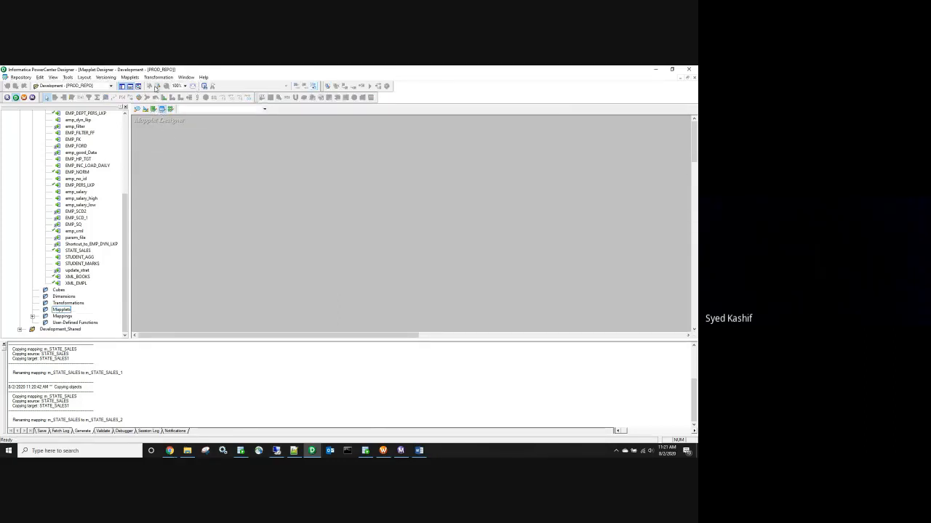
click(130, 77)
click(133, 87)
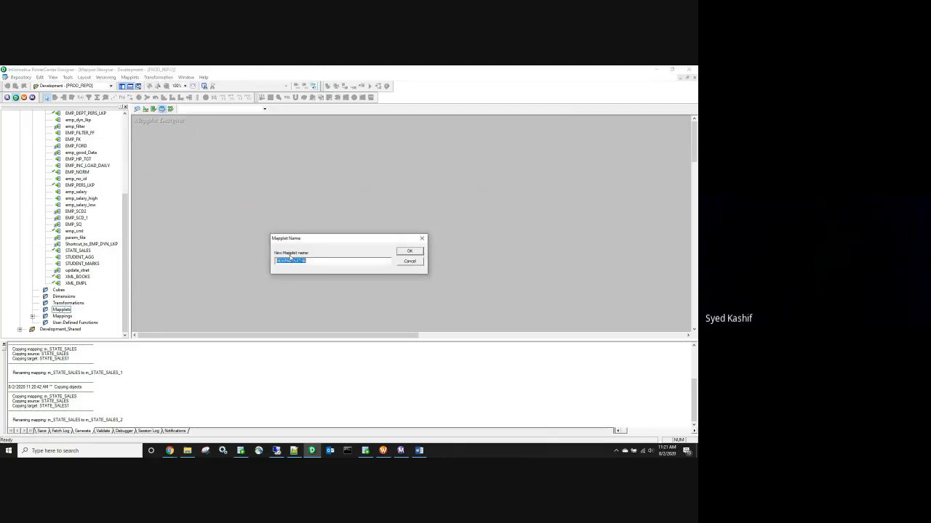
text(mplt_trans_ctrl_logic)
click(409, 252)
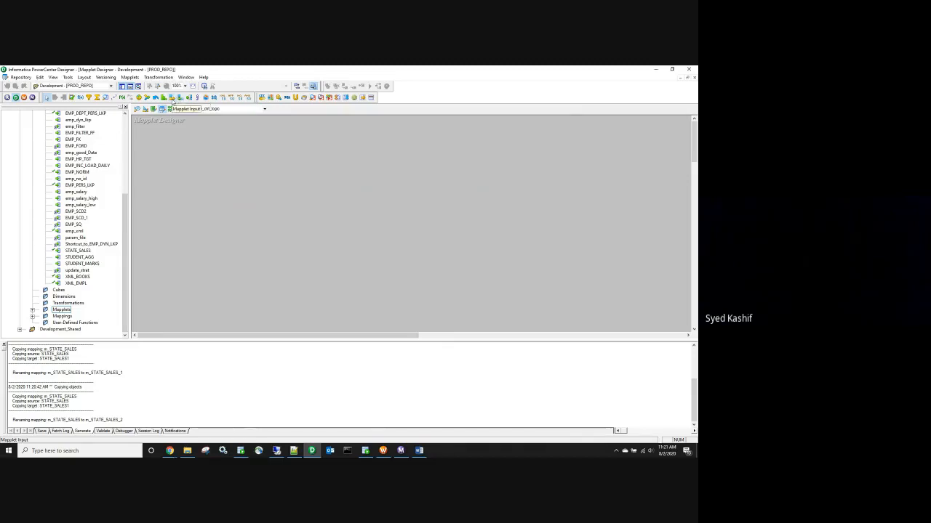
Step: Add a Mapplet Input and a Mapplet Output transformation to the empty mapplet, leaving room between them
click(177, 100)
click(184, 170)
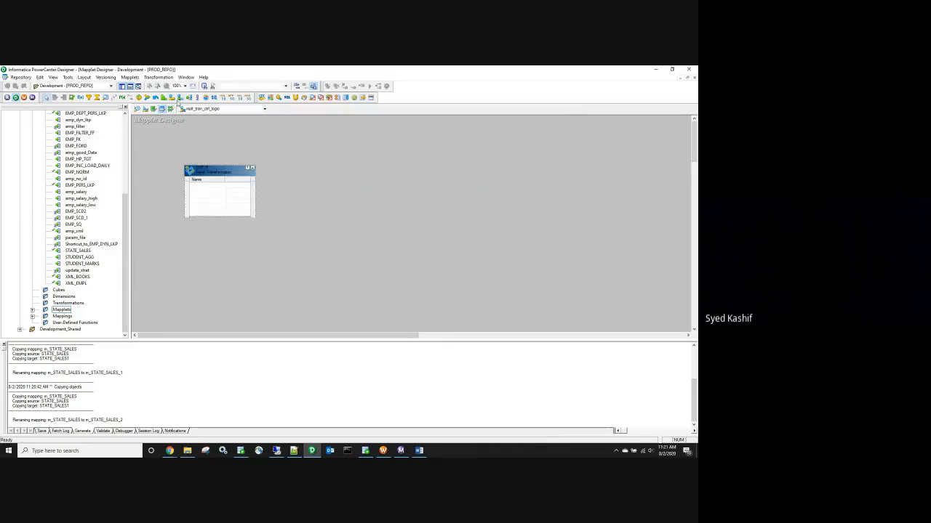
click(470, 163)
Step: Paste the copied Sorter, Expression and Transaction Control into the mapplet, and arrange them in flow order between Input and Output
click(297, 189)
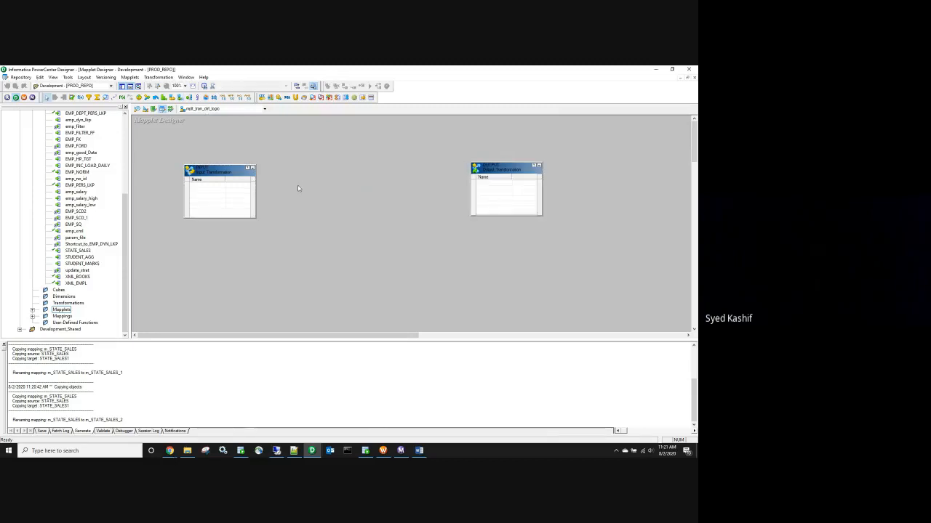
key(ctrl+v)
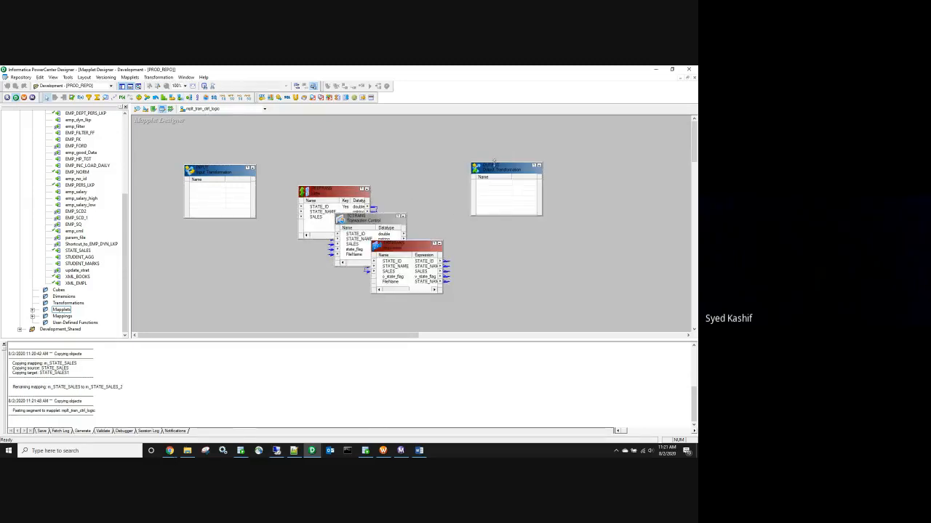
drag(526, 179, 607, 173)
drag(414, 248, 496, 194)
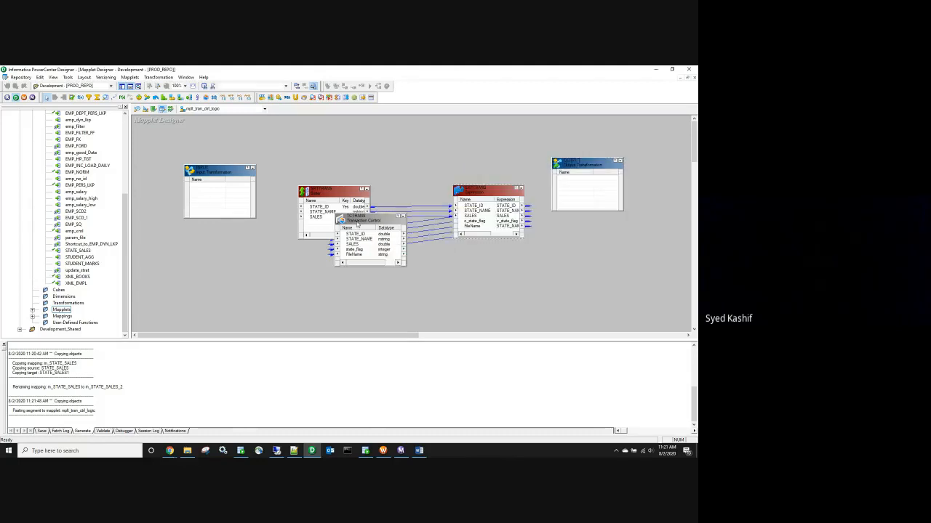
drag(357, 225, 542, 249)
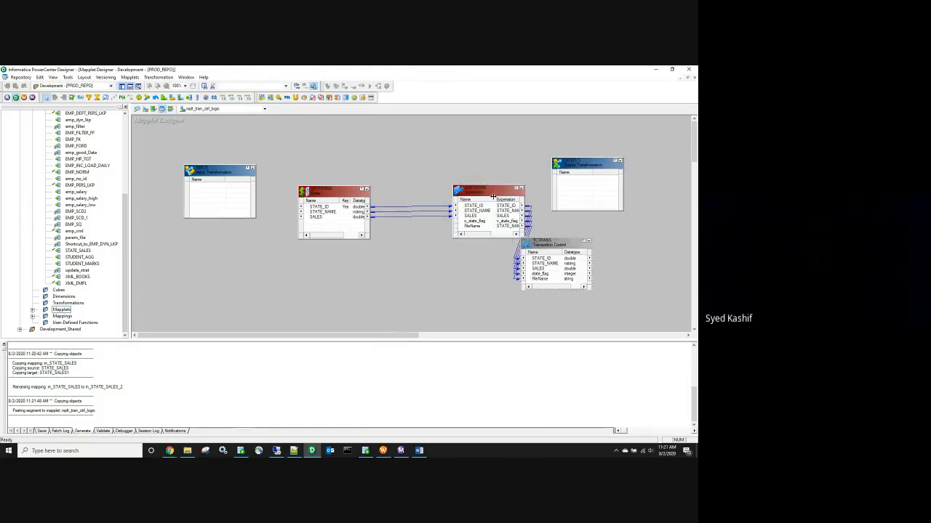
drag(493, 197, 441, 243)
drag(554, 239, 510, 160)
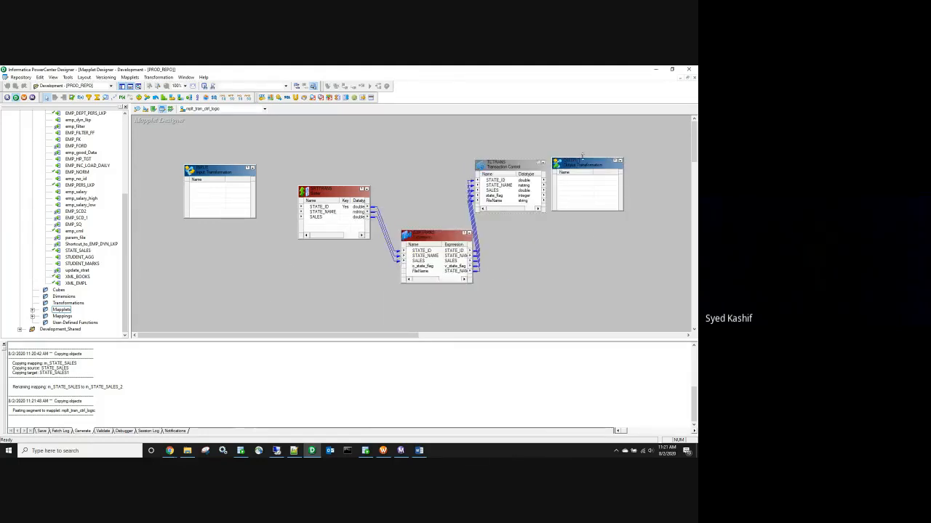
Step: Make room for the Output transformation and link all five Transaction Control ports to it
drag(582, 155, 596, 156)
drag(497, 180, 581, 183)
click(501, 186)
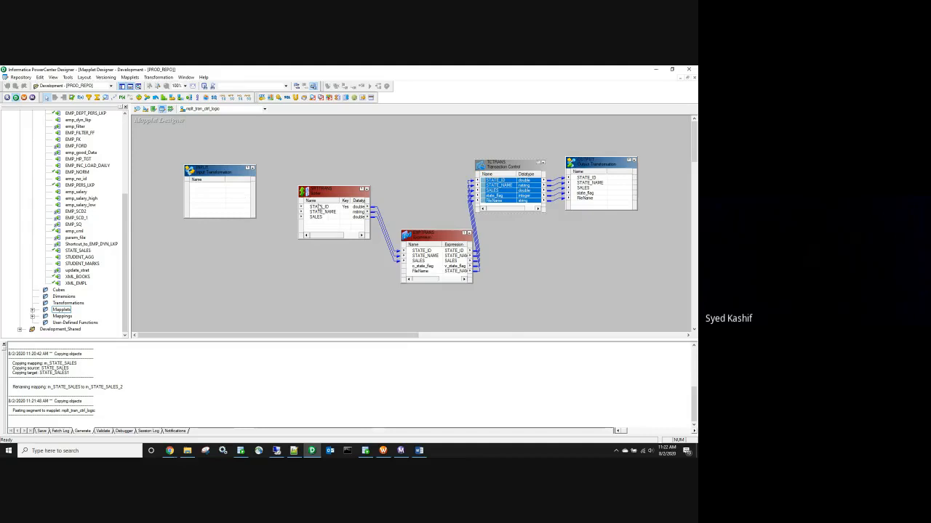
Step: Link STATE_ID, STATE_NAME and SALES between the Input transformation and the Sorter, and save the mapplet
click(319, 208)
right_click(330, 211)
click(346, 215)
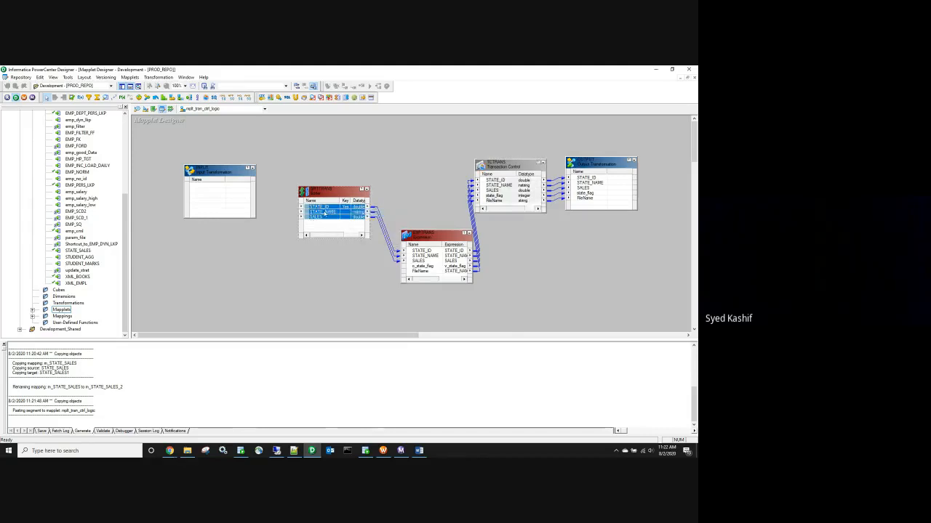
drag(326, 211, 212, 191)
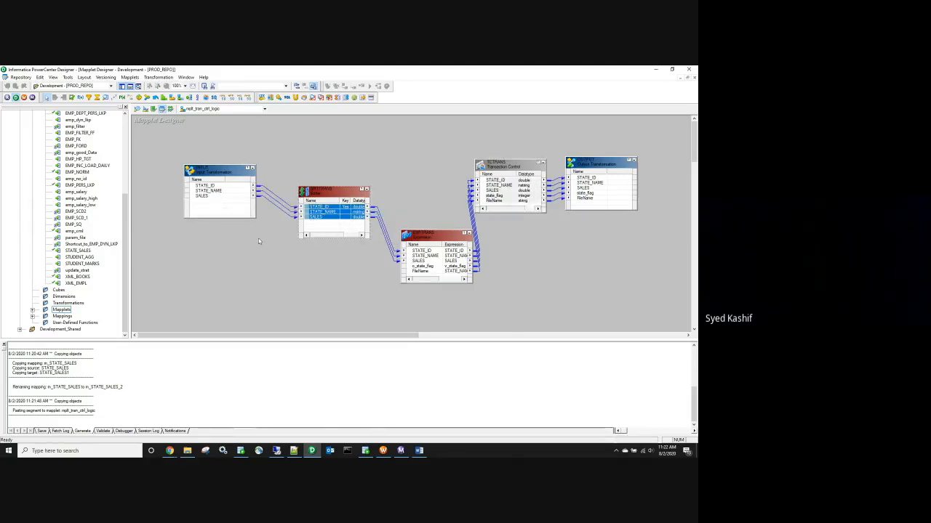
click(286, 267)
key(ctrl+s)
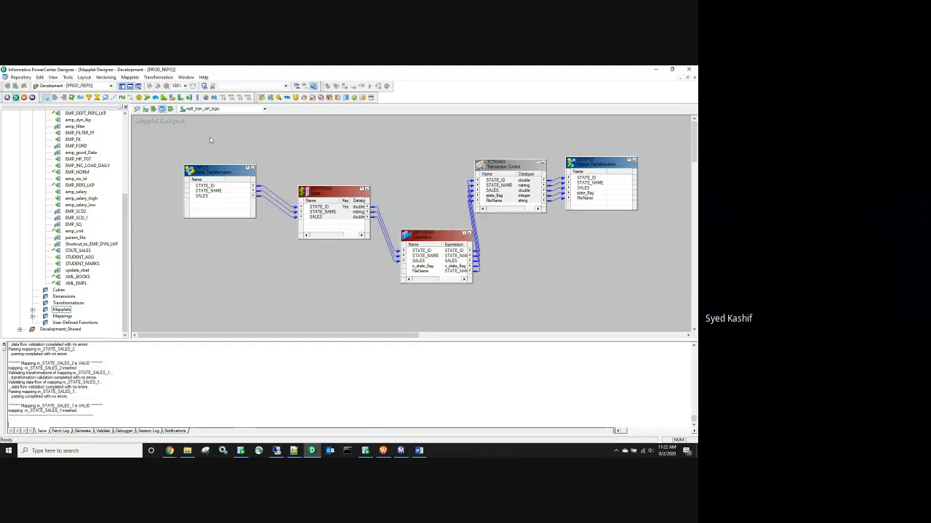
Step: Check the Mapplets folder for the saved mplt_tran_ctrl_logic mapplet, and validate the mapplet
click(32, 310)
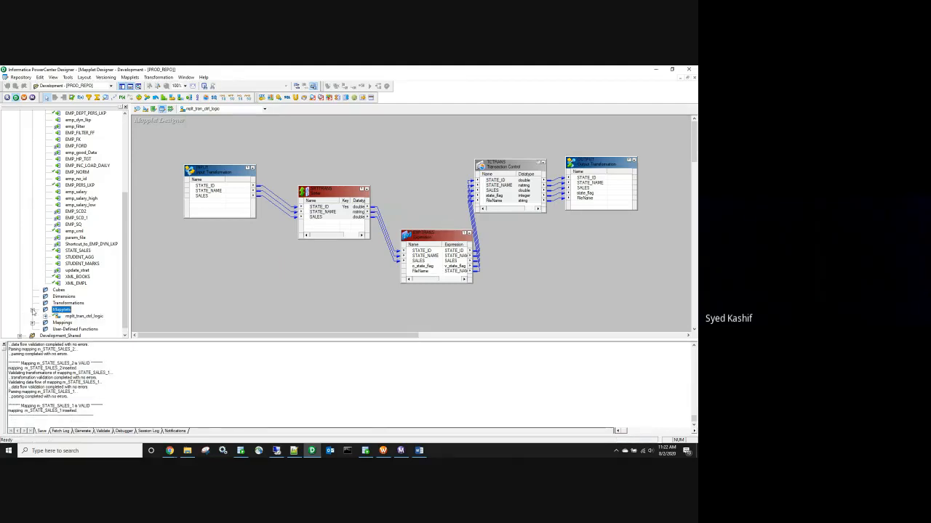
click(32, 310)
click(32, 310)
click(32, 310)
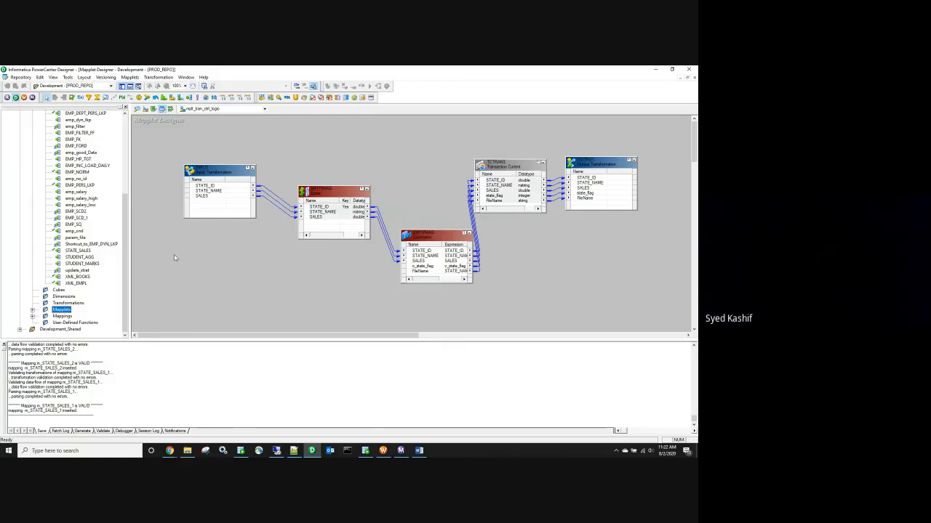
click(130, 77)
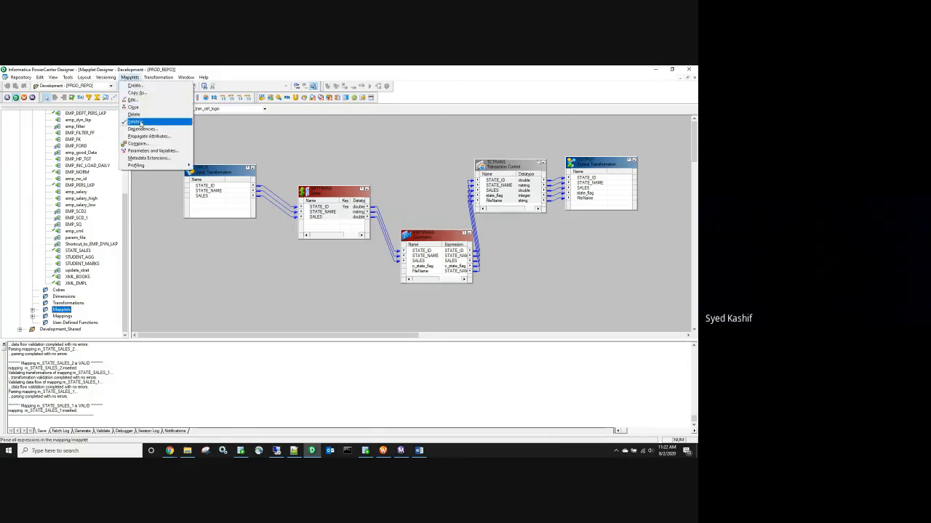
click(140, 122)
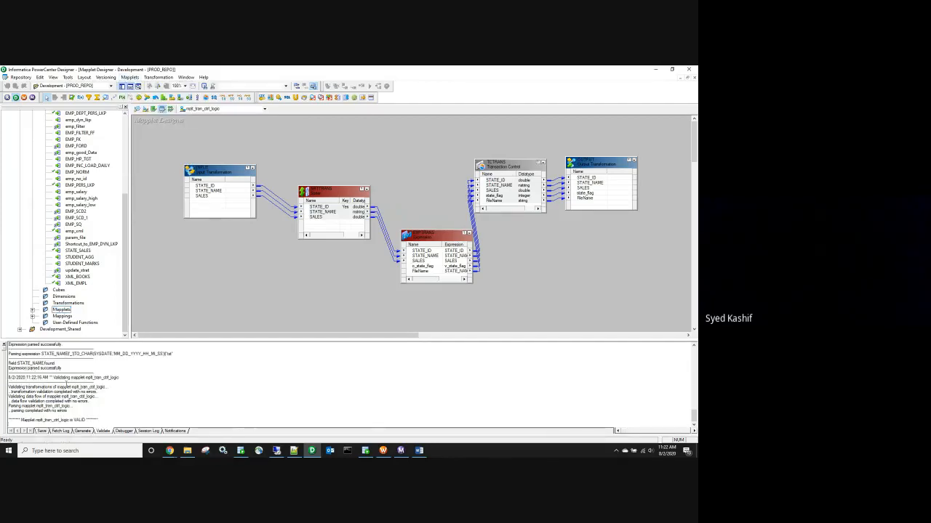
Step: In m_STATE_SALES, delete the Sorter, Expression and Transaction Control, and place the mplt_tran_ctrl_logic mapplet between the Source Qualifier and the target
click(169, 108)
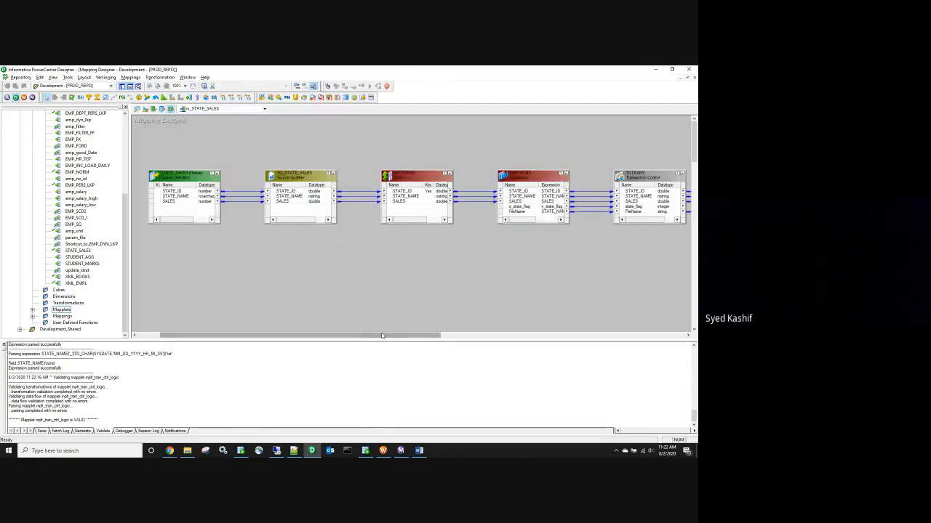
drag(381, 335, 430, 335)
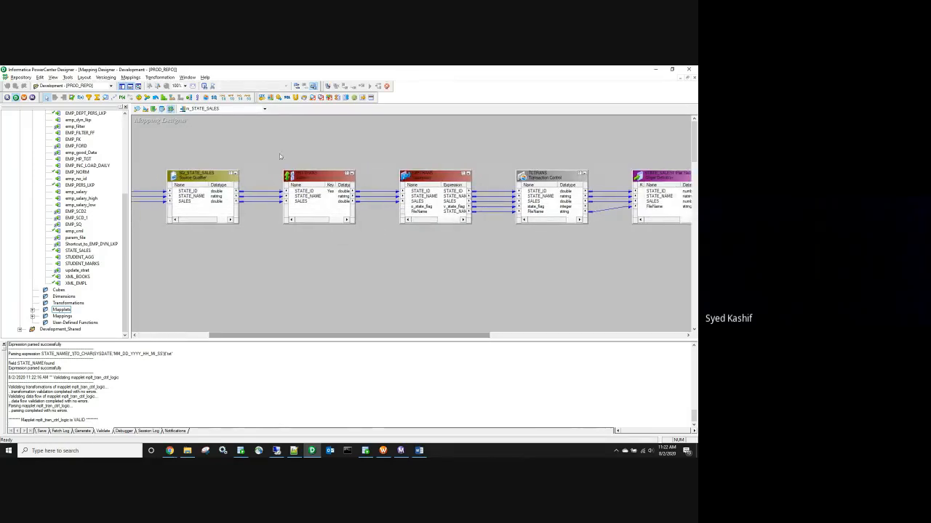
drag(279, 154, 593, 248)
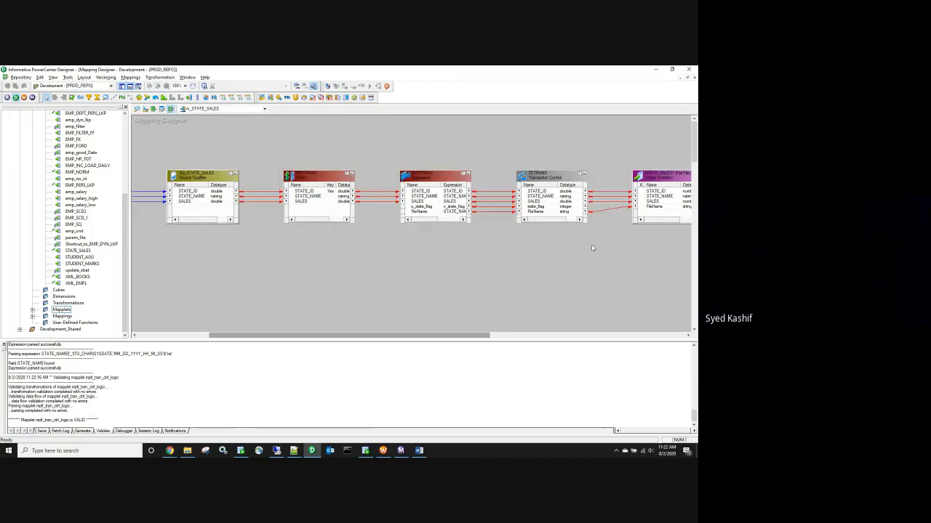
key(Delete)
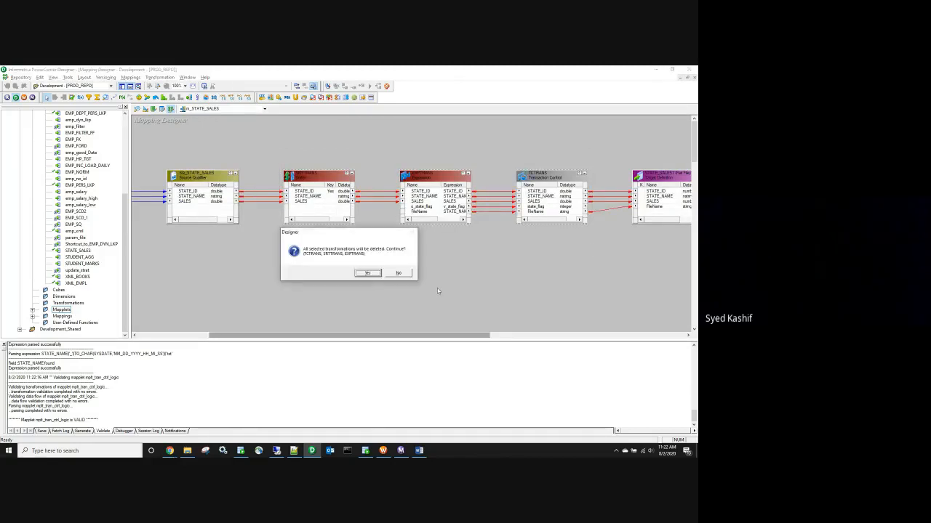
click(378, 274)
click(33, 310)
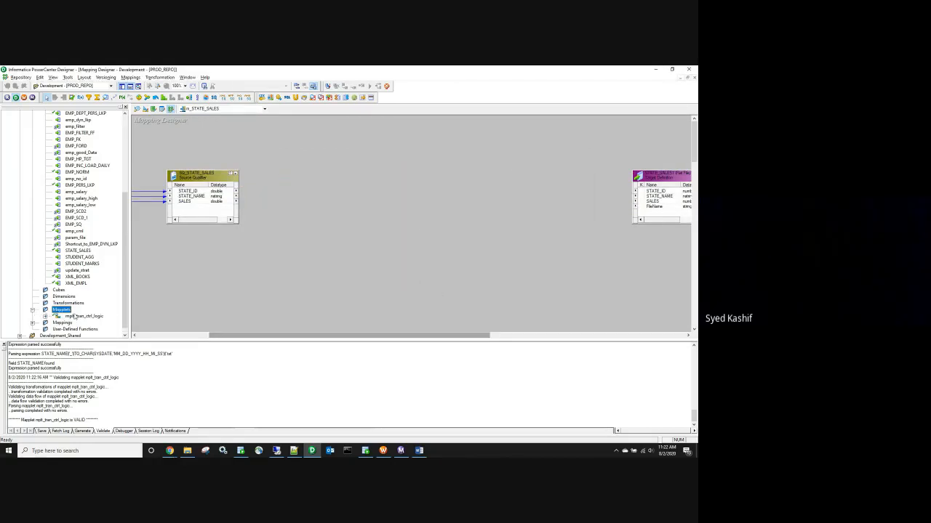
drag(77, 316, 387, 126)
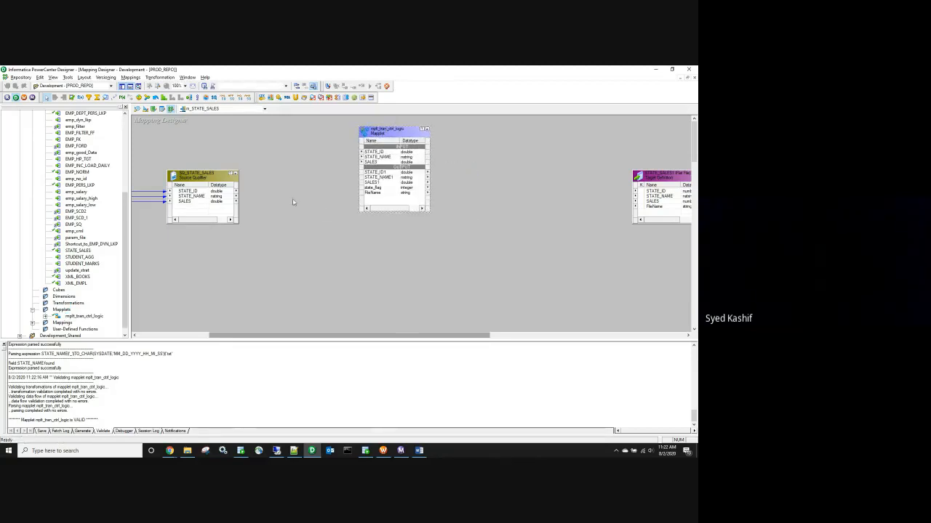
Step: Link STATE_ID, STATE_NAME and SALES from the SQ_STATE_SALES Source Qualifier to the mapplet's input ports
click(191, 192)
shift+click(191, 201)
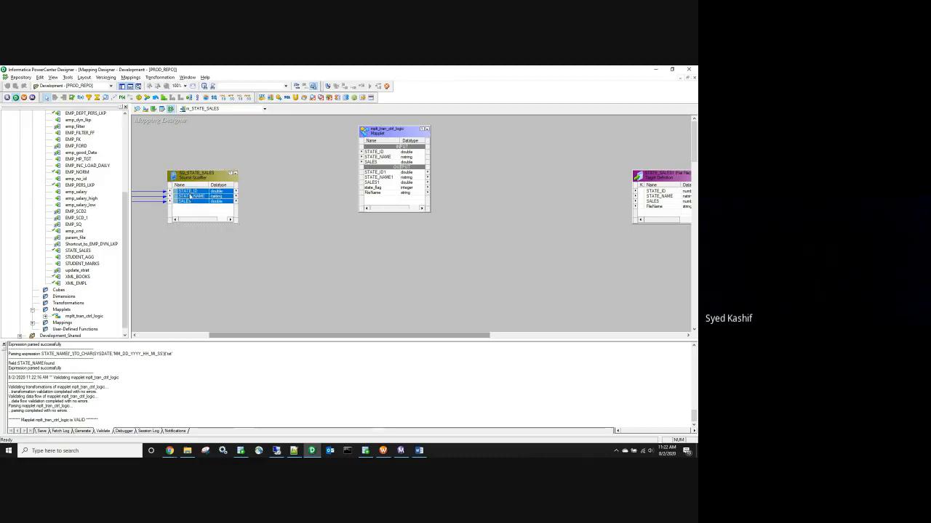
drag(192, 198, 372, 152)
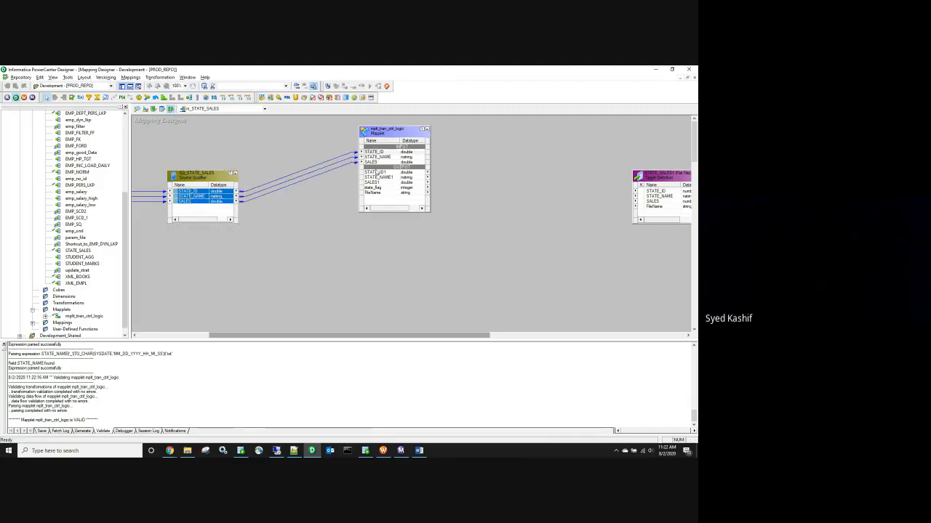
Step: Link the mapplet's STATE_ID1, STATE_NAME1, SALES1 and FileName outputs to the flat file target, and save the mapping
click(376, 172)
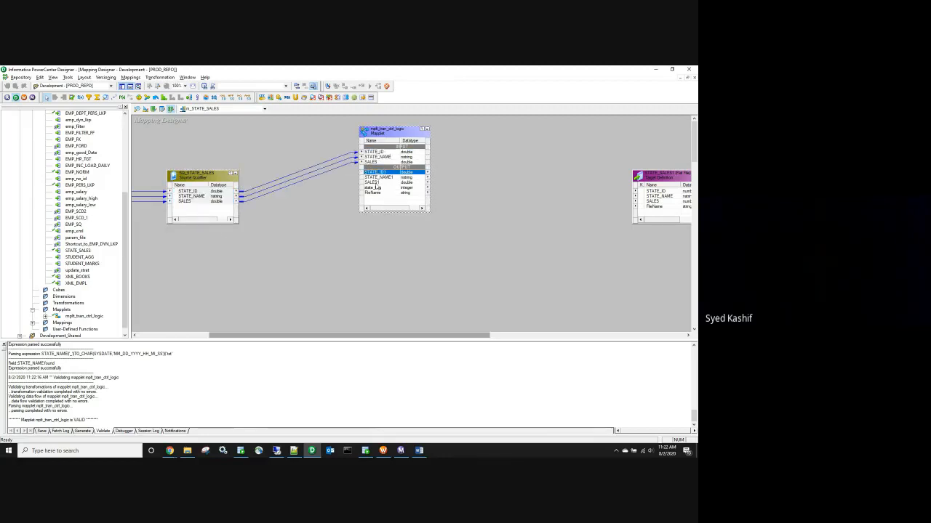
shift+click(375, 183)
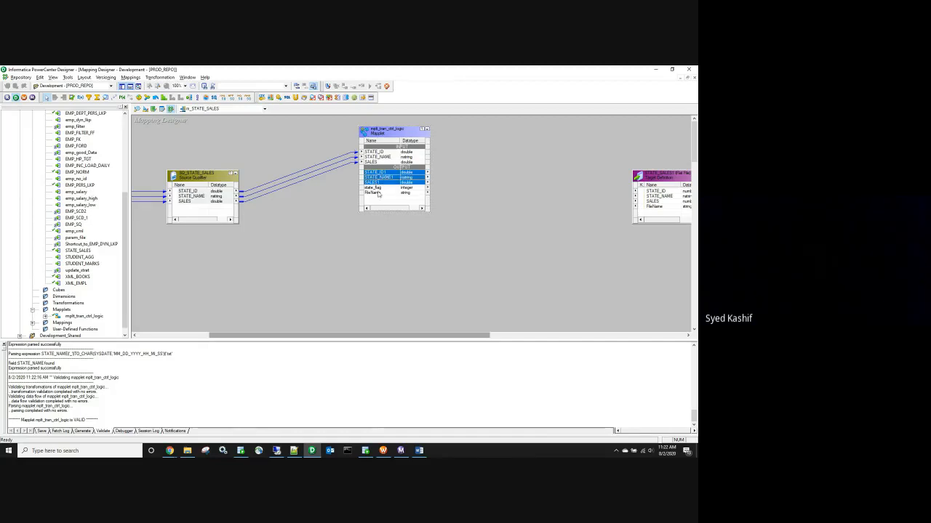
ctrl+click(378, 193)
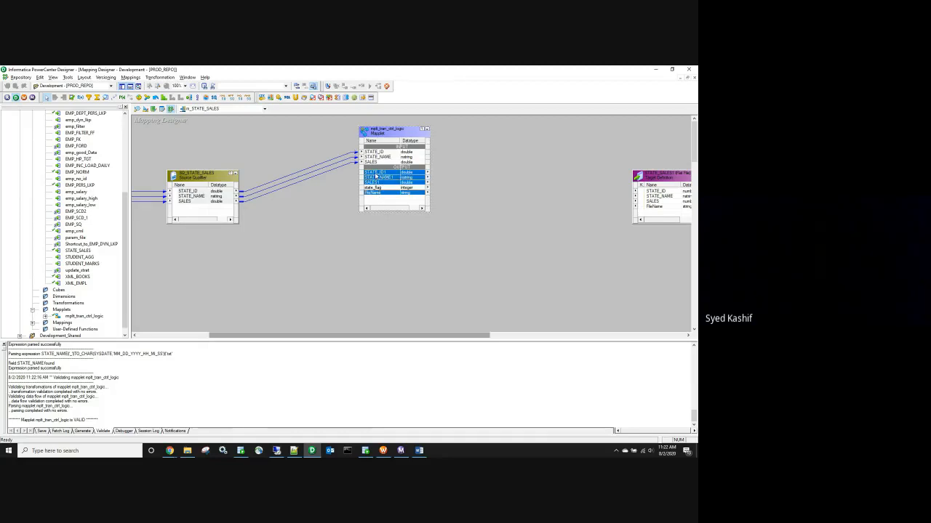
drag(375, 175, 655, 192)
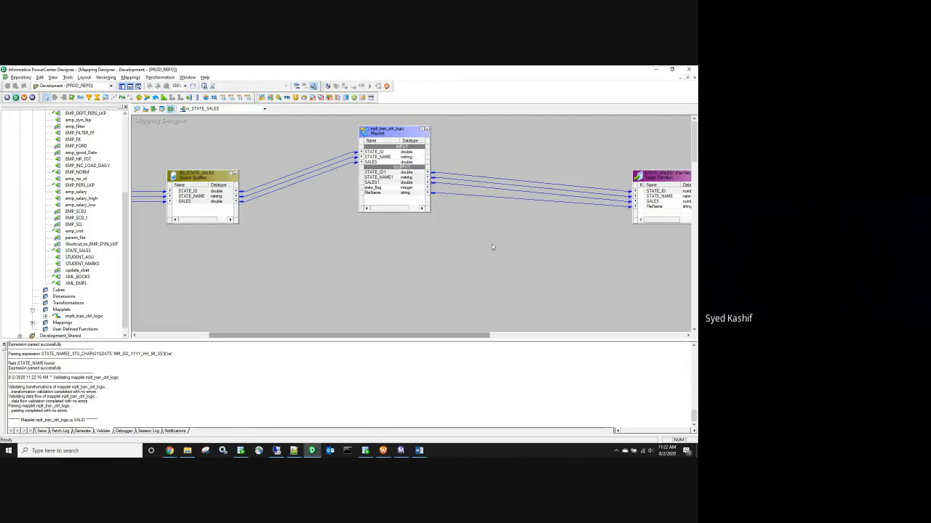
key(ctrl+s)
Step: Line the mapplet up with the Source Qualifier and target, and arrange all objects in the m_STATE_SALES mapping
drag(398, 138, 395, 184)
right_click(288, 159)
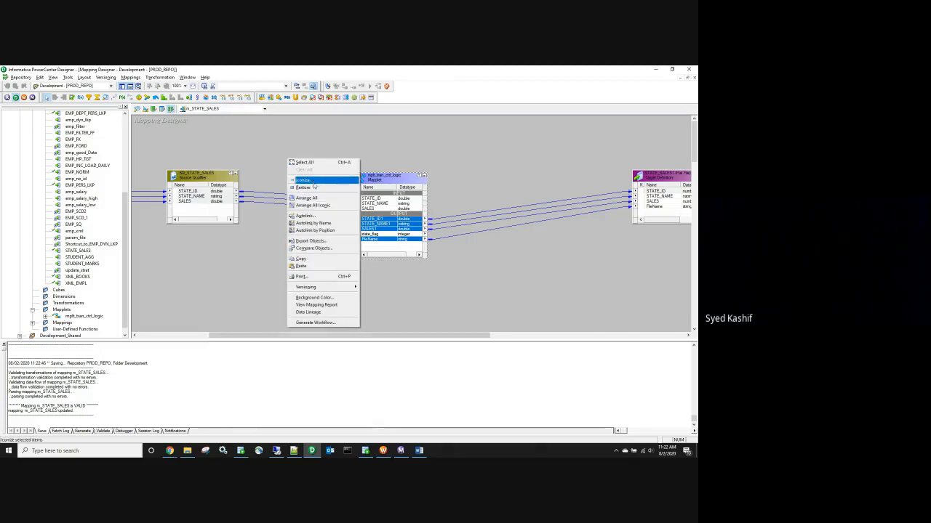
click(307, 198)
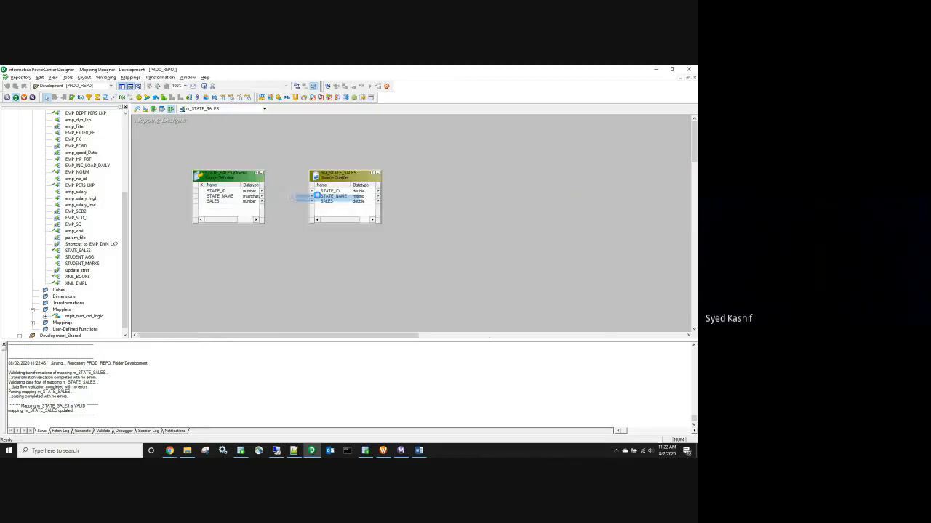
Step: In the m_STATE_SALES_1 mapping, replace the Sorter, Expression and Transaction Control with the mplt_tran_ctrl_logic mapplet
click(231, 109)
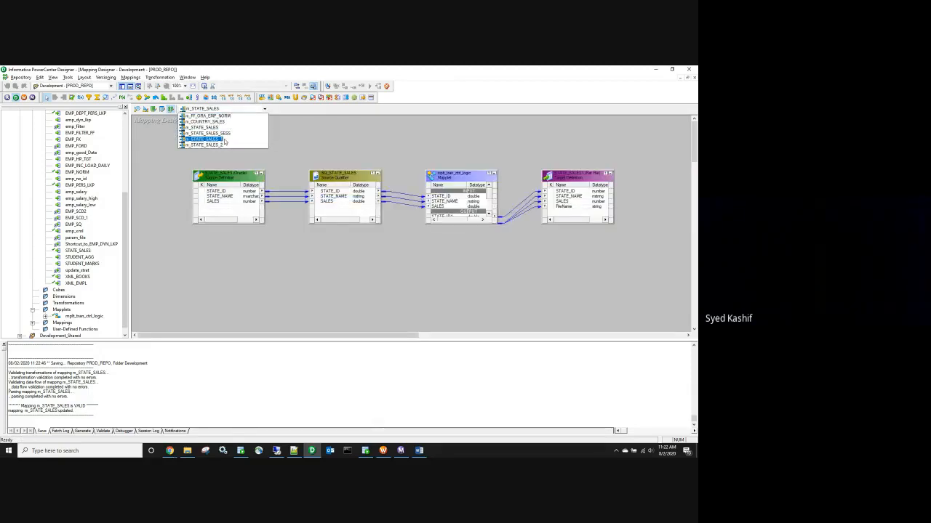
click(224, 139)
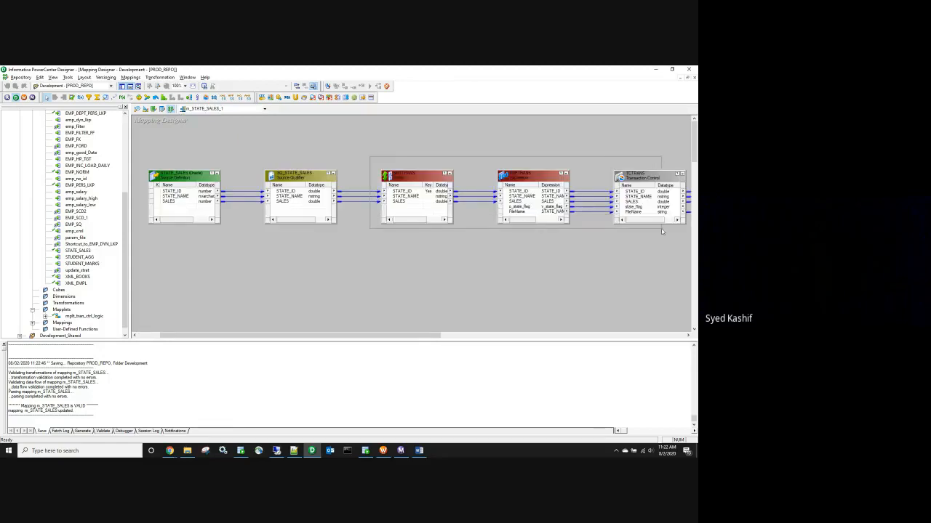
key(Delete)
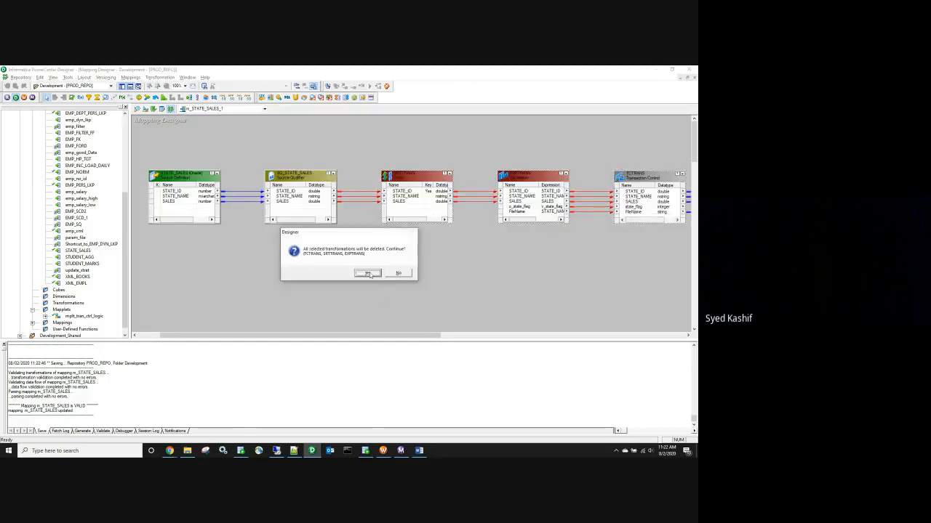
click(367, 274)
drag(84, 316, 476, 189)
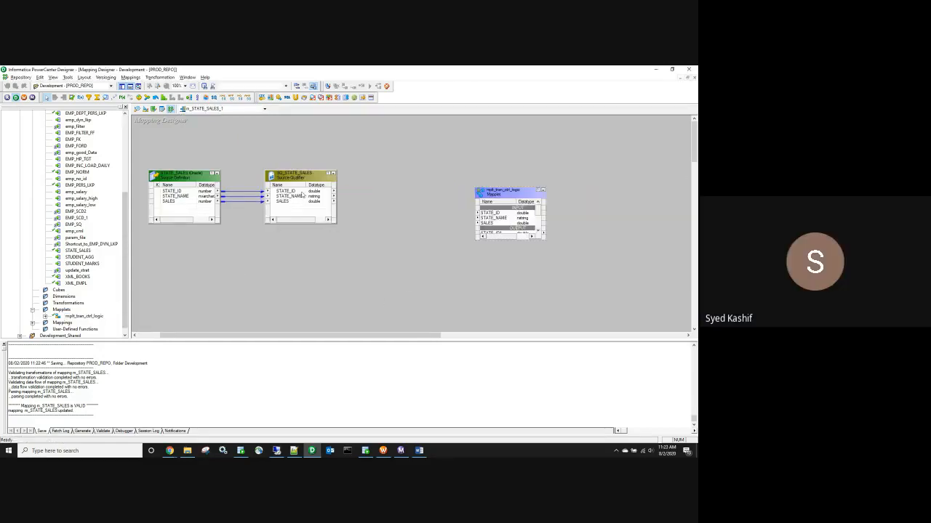
Step: Link the three Source Qualifier ports of m_STATE_SALES_1 to the mapplet's STATE_ID, STATE_NAME and SALES inputs
right_click(301, 194)
click(316, 203)
drag(277, 194, 508, 214)
Step: Enlarge the mapplet, link its STATE_ID1, STATE_NAME1, SALES1 and FileName outputs to the target, and save m_STATE_SALES_1
drag(407, 336, 530, 335)
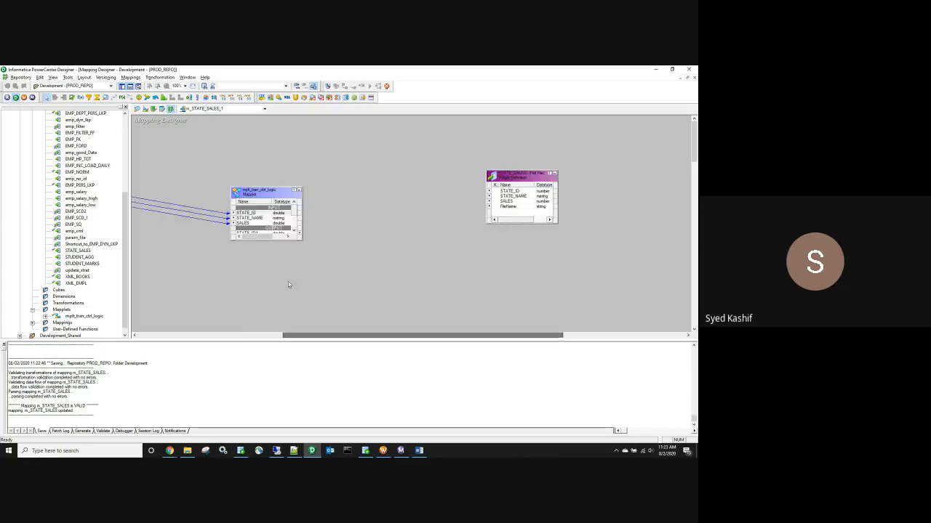
drag(280, 240, 287, 298)
click(255, 233)
shift+click(255, 239)
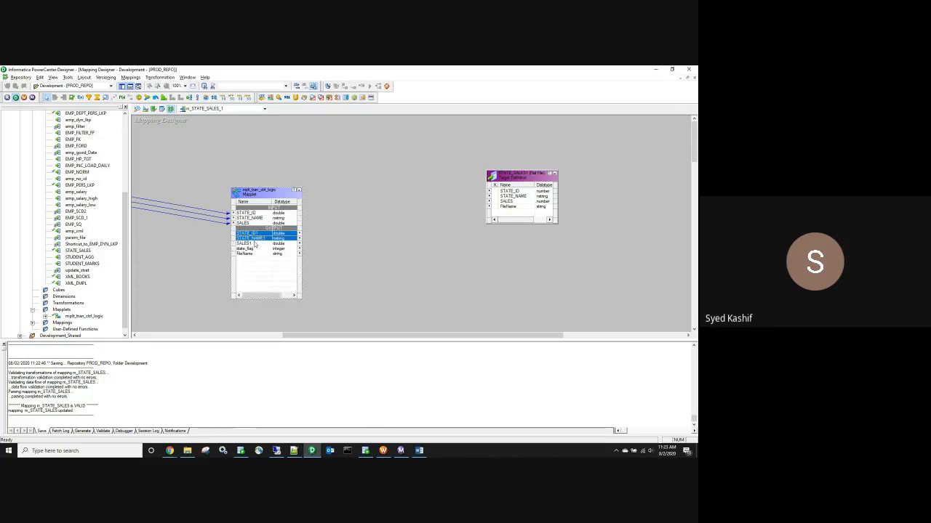
shift+click(255, 243)
ctrl+click(254, 255)
drag(263, 240, 542, 194)
click(369, 310)
key(ctrl+s)
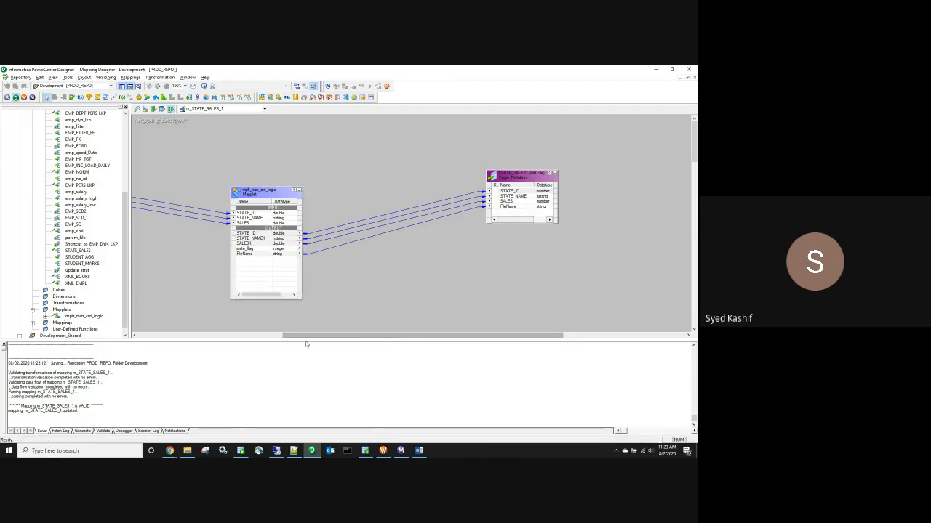
Step: Go to the mplt_tran_ctrl_logic mapplet and move its Expression transformation up between the Sorter and the Transaction Control
drag(296, 335, 282, 334)
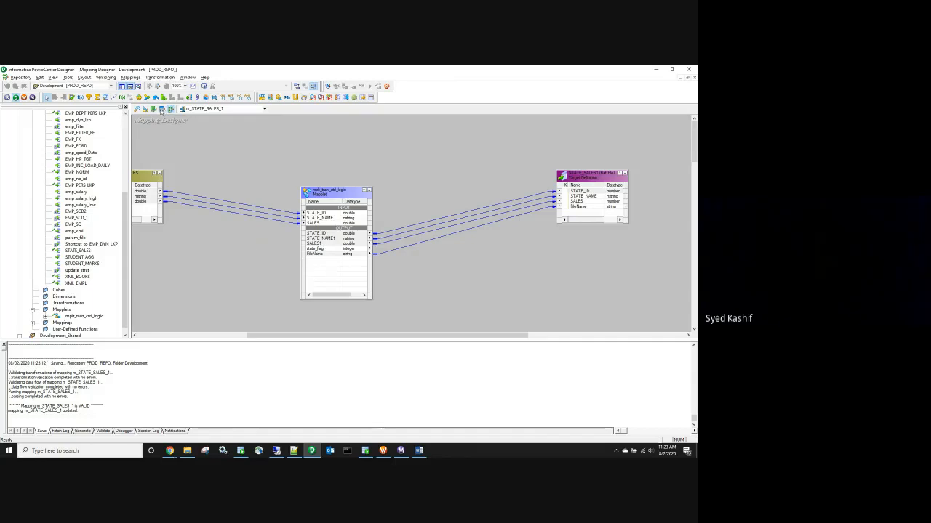
click(162, 109)
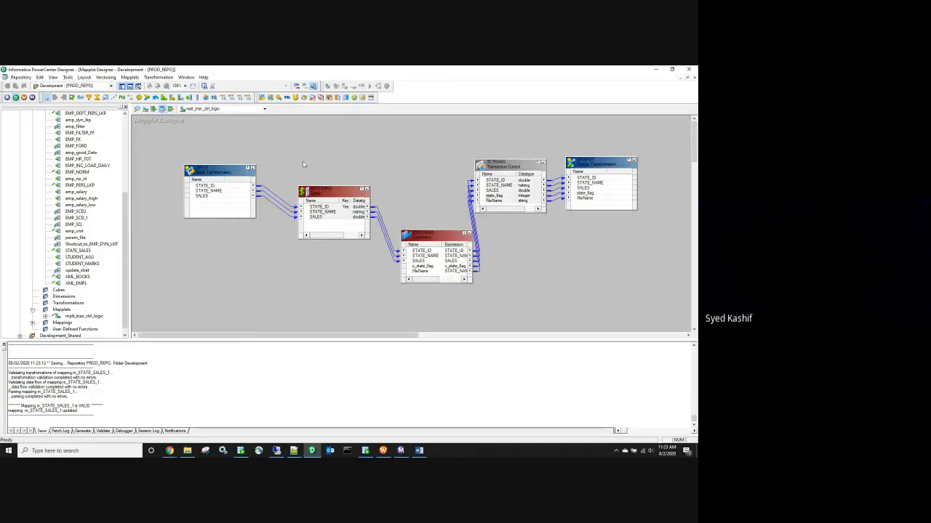
drag(442, 240, 434, 188)
Step: Review the TO_CHAR(SYSDATE) part of the Expression's FileName formula, close it without changes, and return to the mapping
double_click(433, 188)
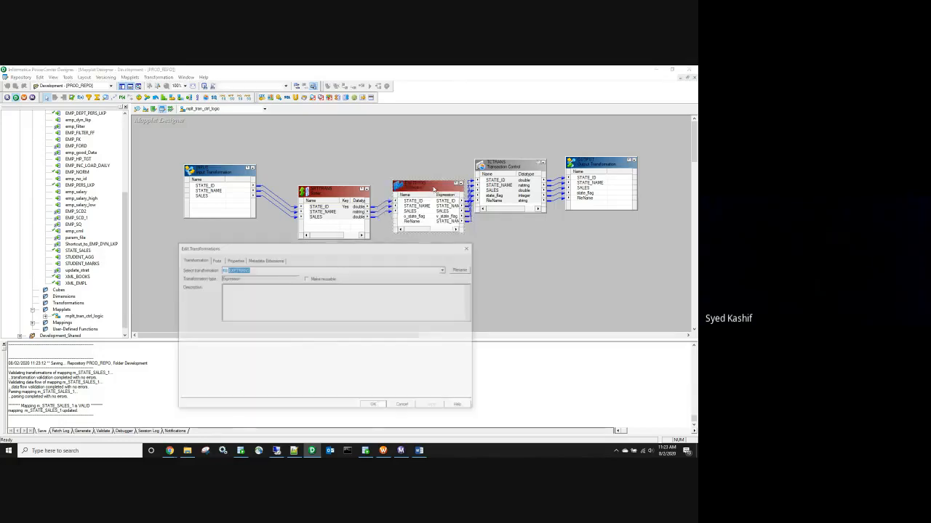
click(234, 260)
click(215, 260)
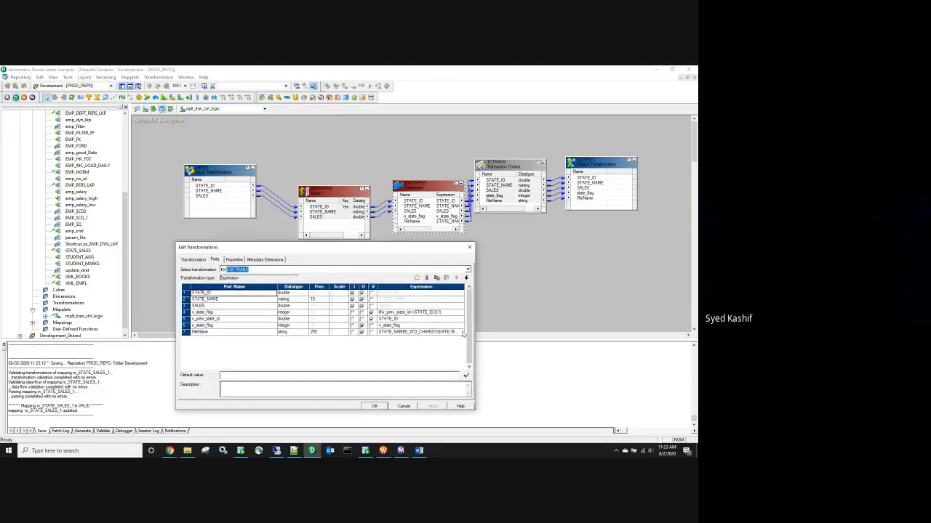
click(455, 333)
click(461, 332)
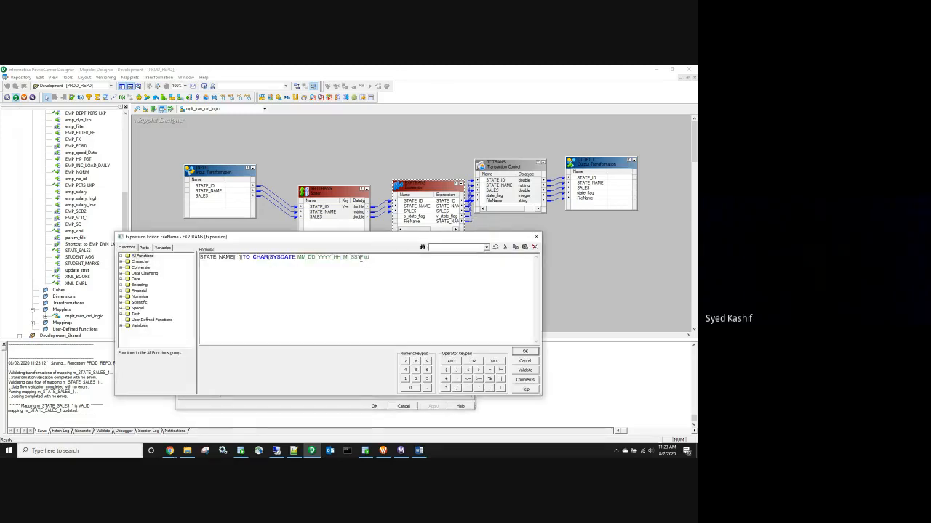
drag(361, 259, 244, 259)
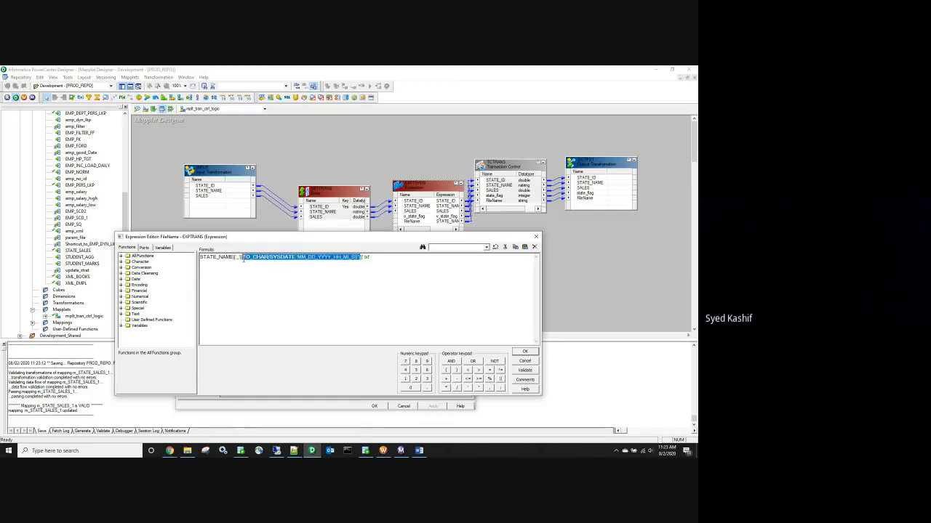
click(525, 362)
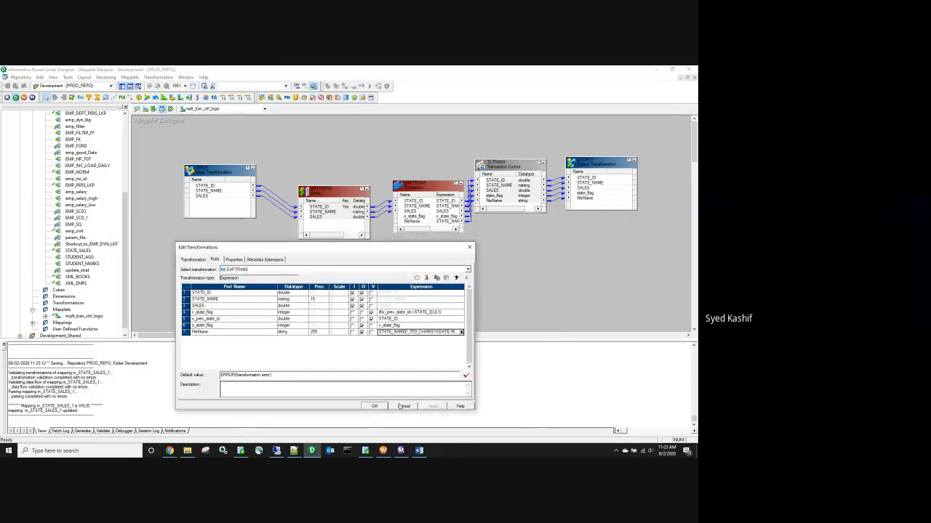
click(403, 406)
click(242, 114)
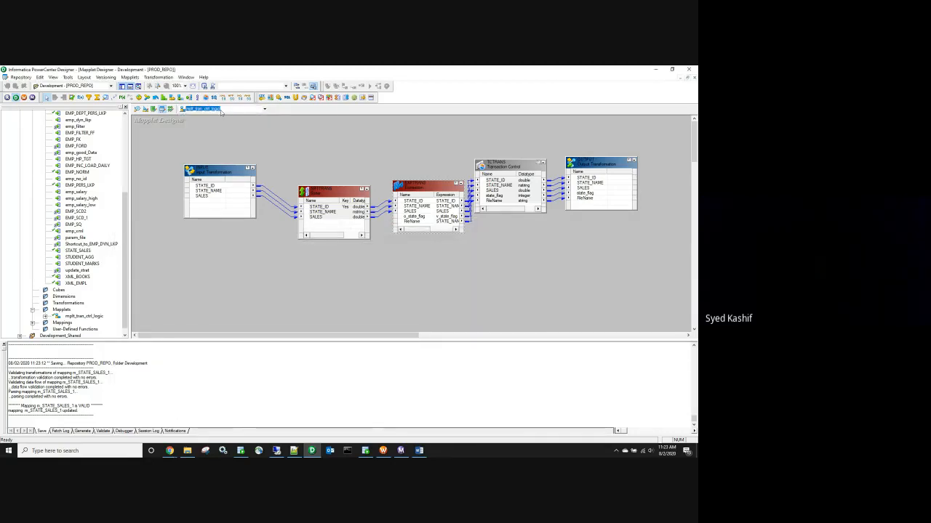
click(170, 108)
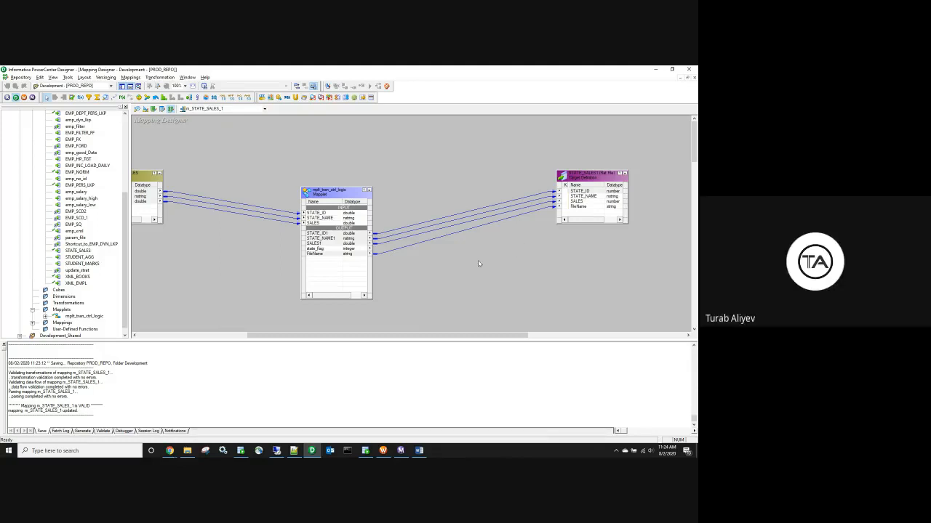
Step: Switch to Workflow Manager and look at its Worklet Designer
click(383, 451)
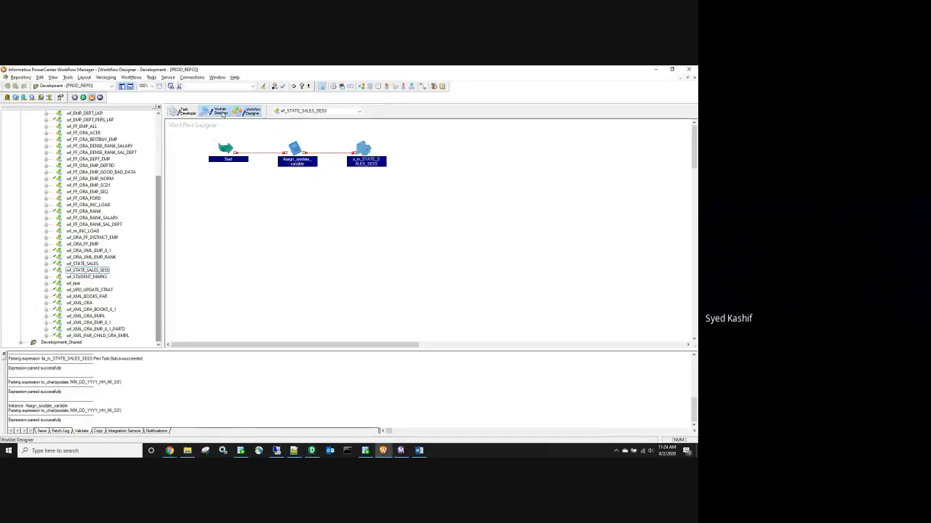
click(217, 112)
click(251, 111)
click(217, 112)
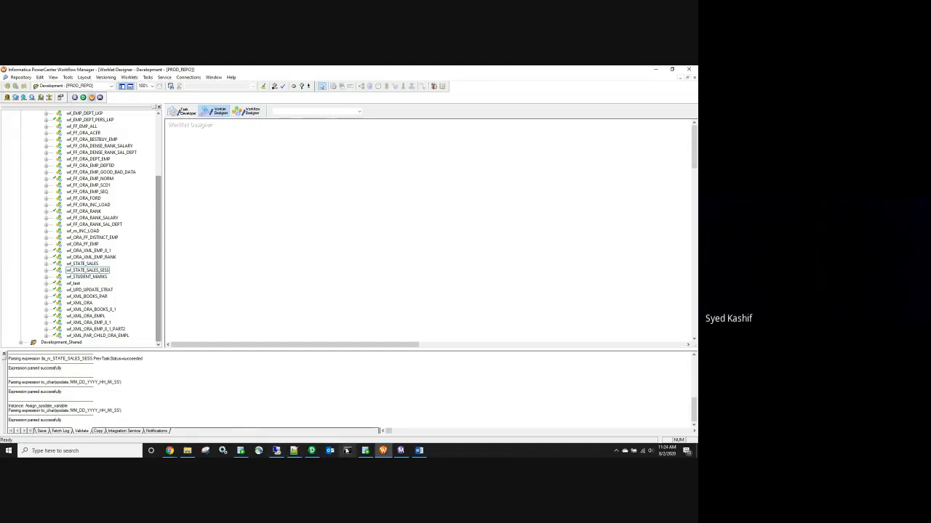
Step: Switch back to PowerCenter Designer and open the m_COUNTRY_SALES mapping
click(311, 451)
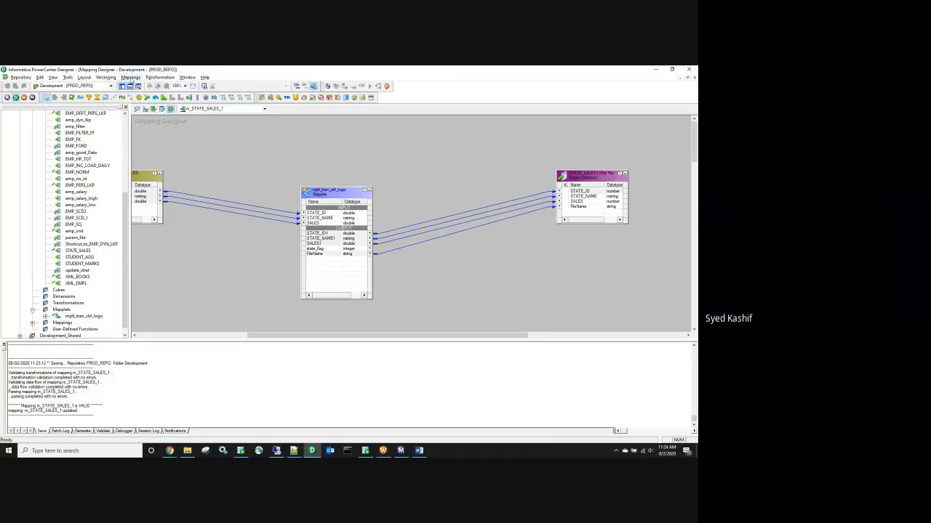
click(205, 110)
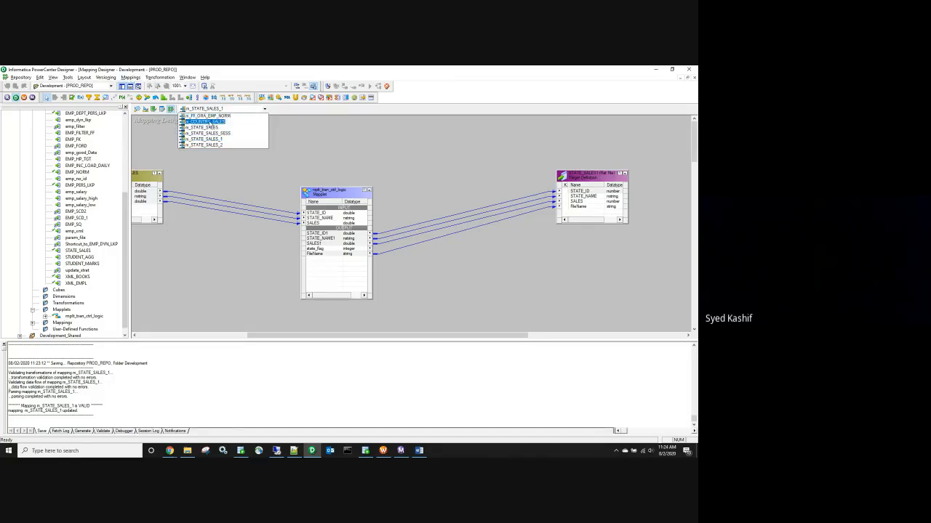
click(209, 121)
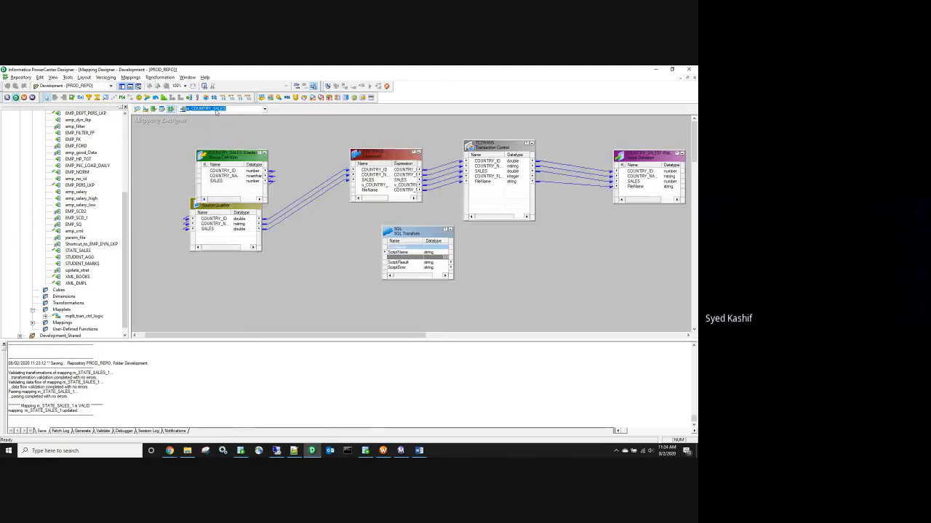
Step: Open the m_STATE_SALES mapping and view the wf_STATE_SALES_SESS workflow in Workflow Manager's Workflow Designer
click(216, 111)
click(209, 125)
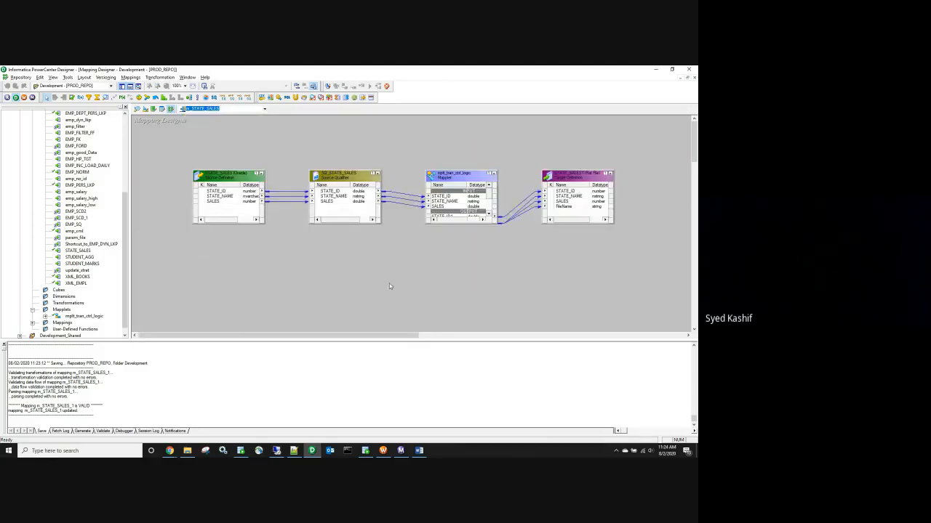
click(383, 450)
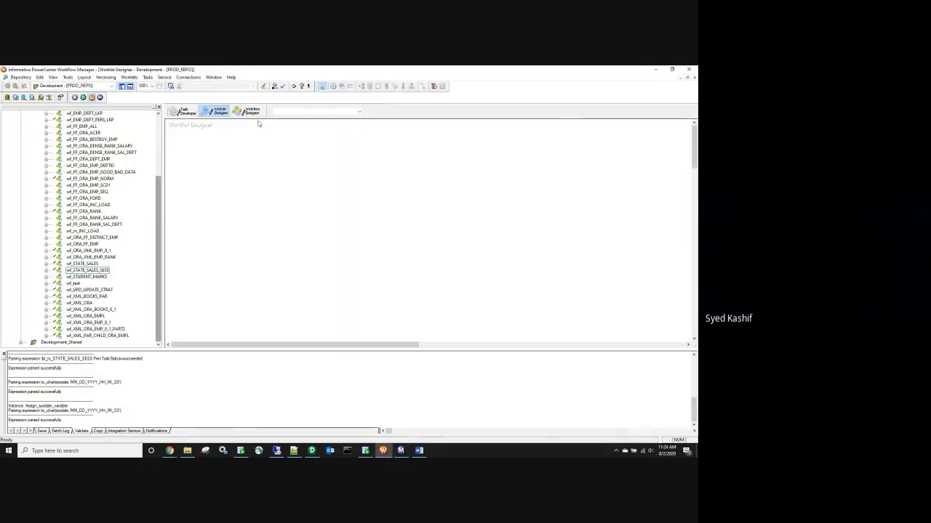
click(248, 111)
click(291, 111)
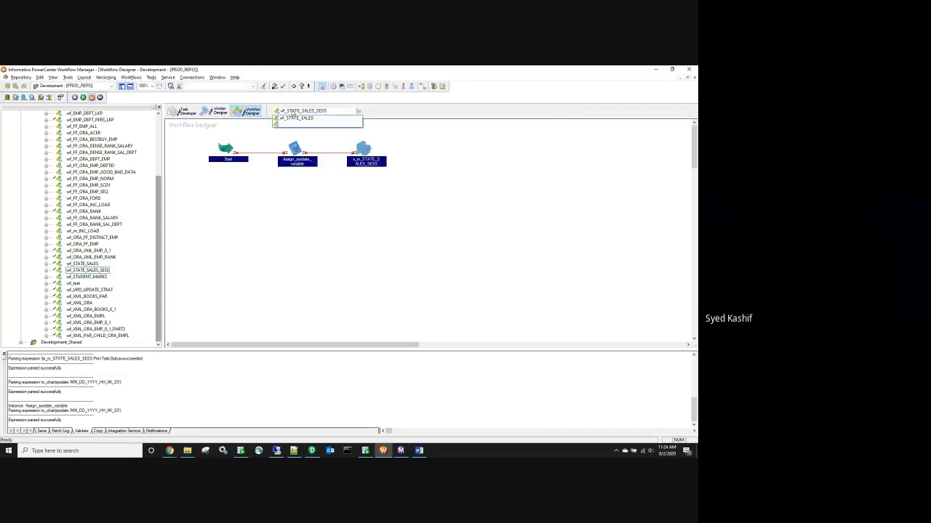
click(291, 112)
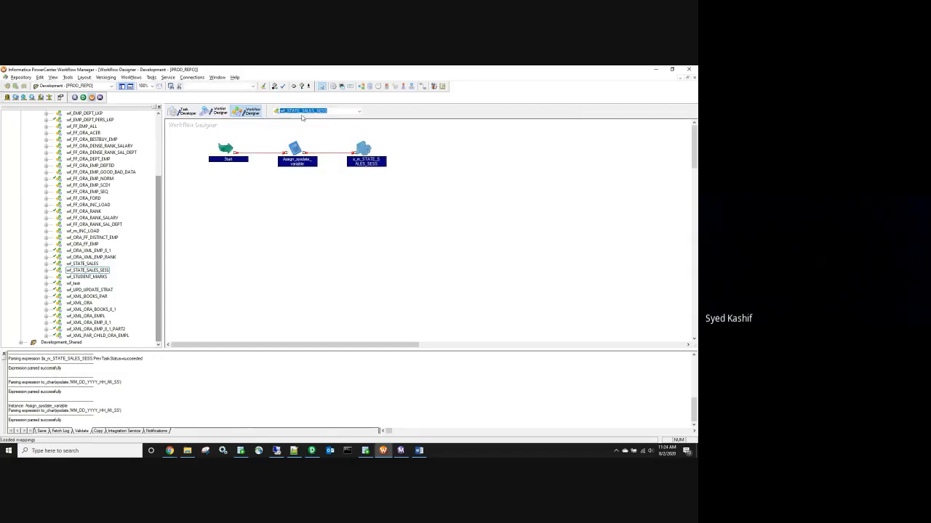
click(657, 70)
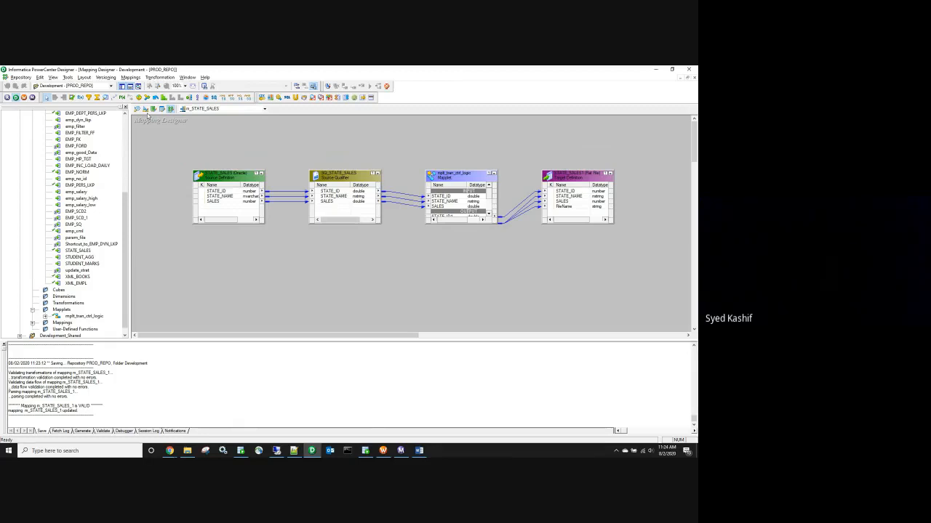
Step: Return to Workflow Manager, go to the Worklet Designer and look through the Development folder's workflows
click(383, 450)
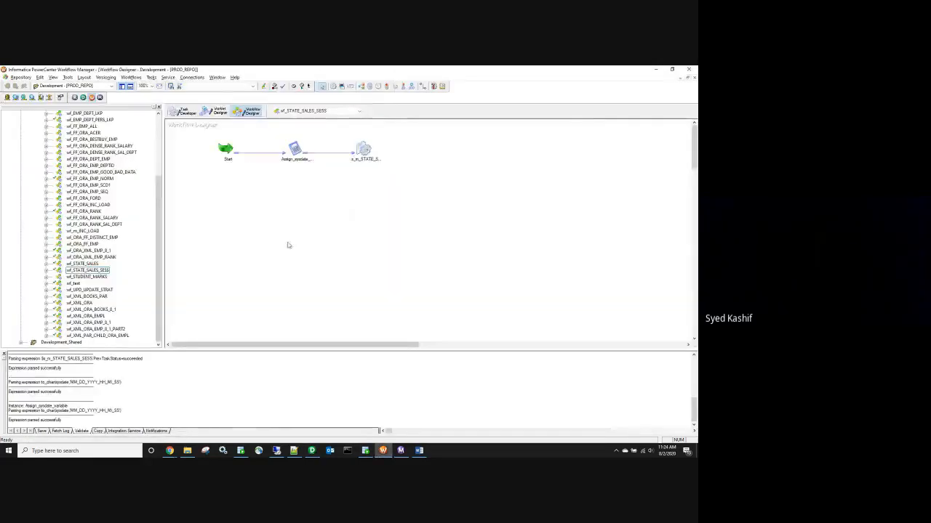
click(216, 111)
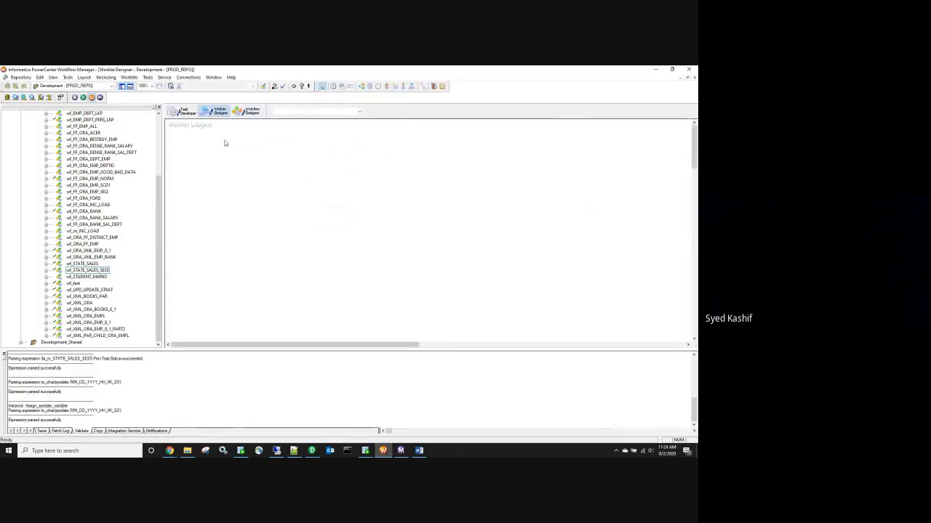
drag(158, 221, 155, 185)
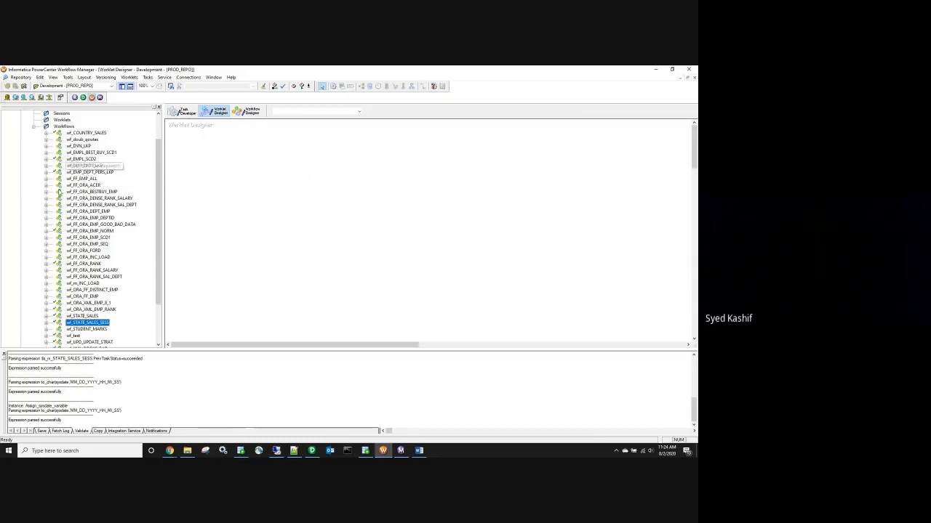
scroll(59, 191, up, 2)
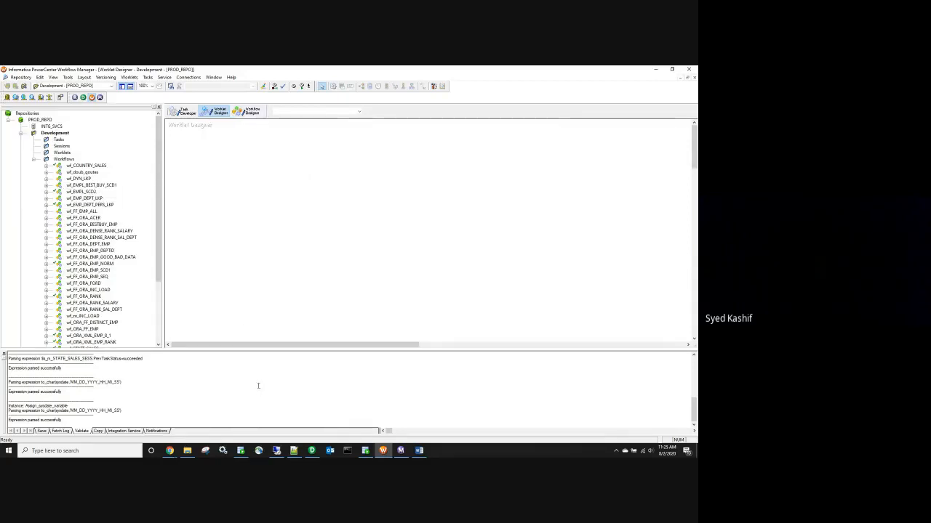
Step: Switch to the Batch-10 spreadsheet in Chrome and look over its Infa_pc_VS_IICS sheet
click(169, 451)
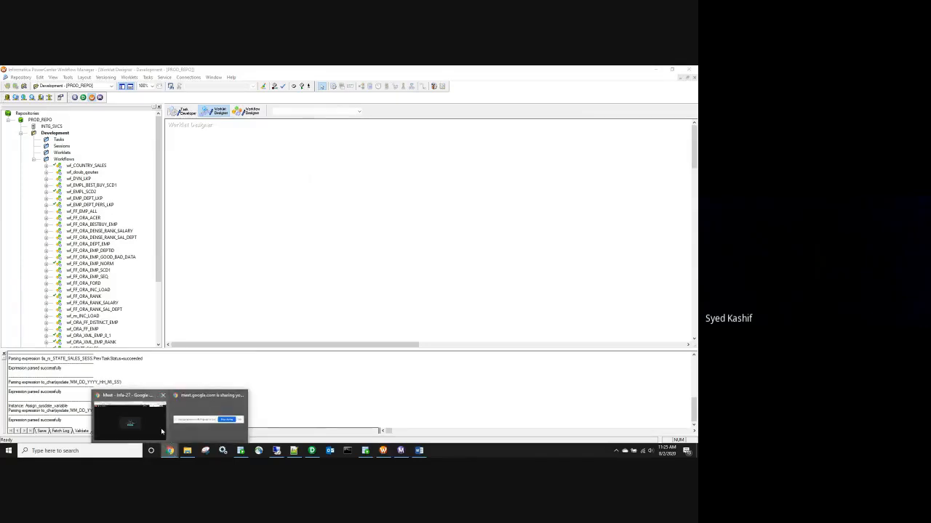
click(161, 432)
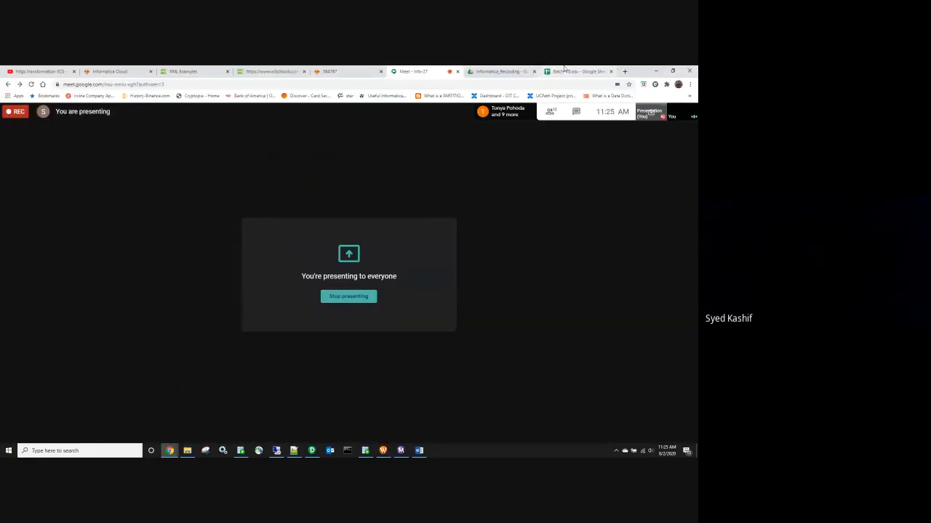
click(565, 70)
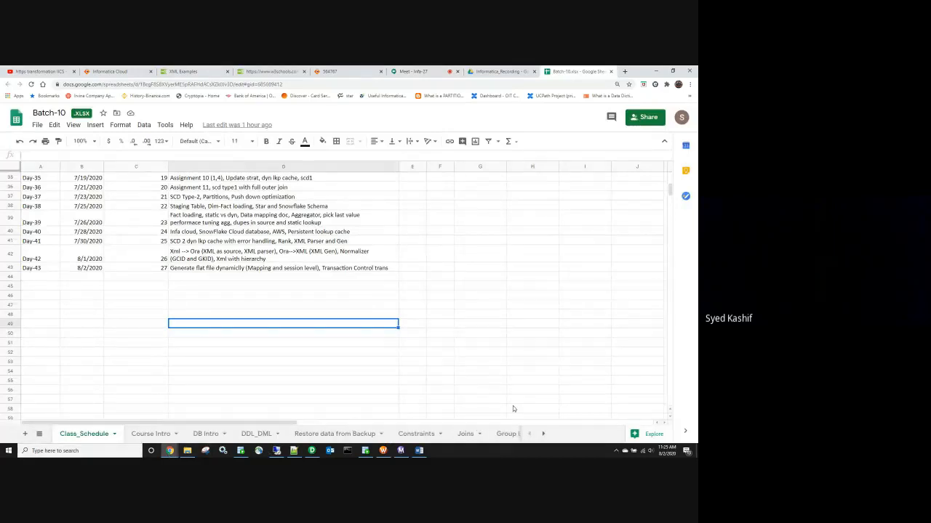
click(40, 434)
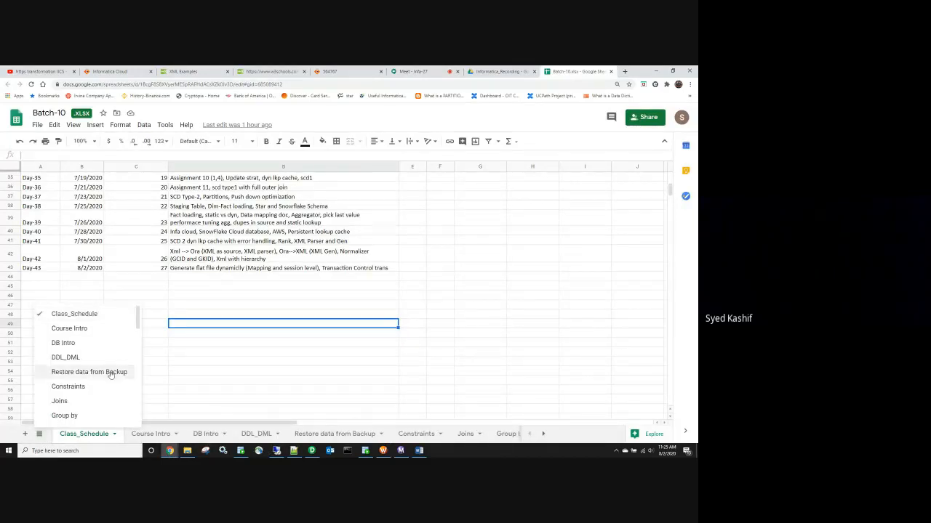
scroll(109, 375, down, 10)
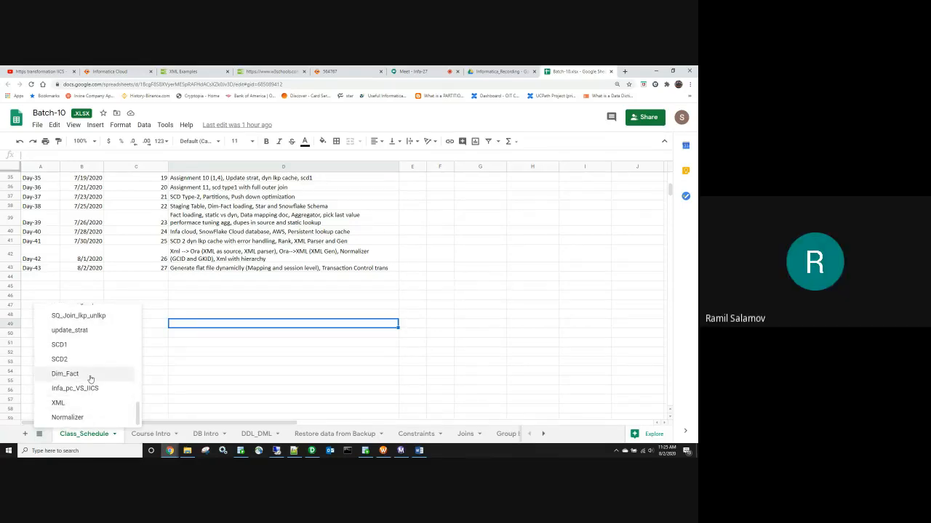
click(85, 391)
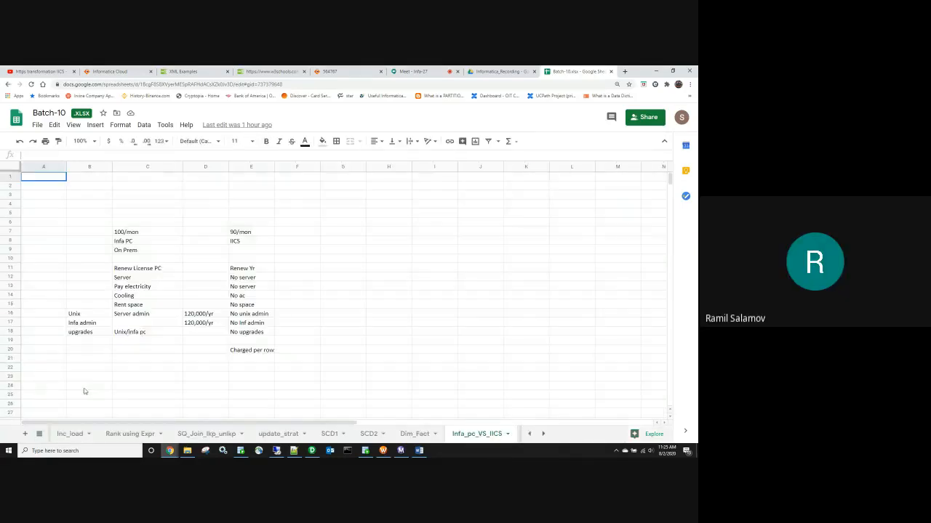
click(390, 313)
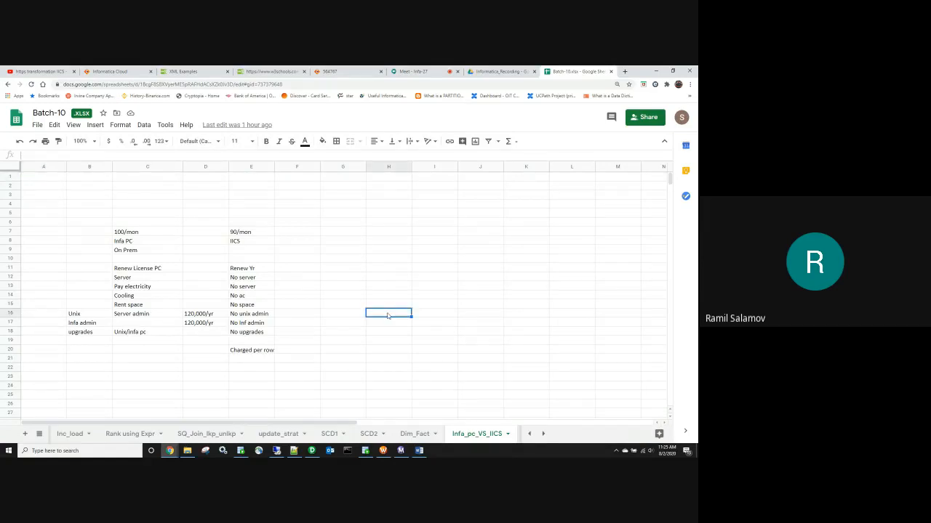
scroll(387, 315, down, 10)
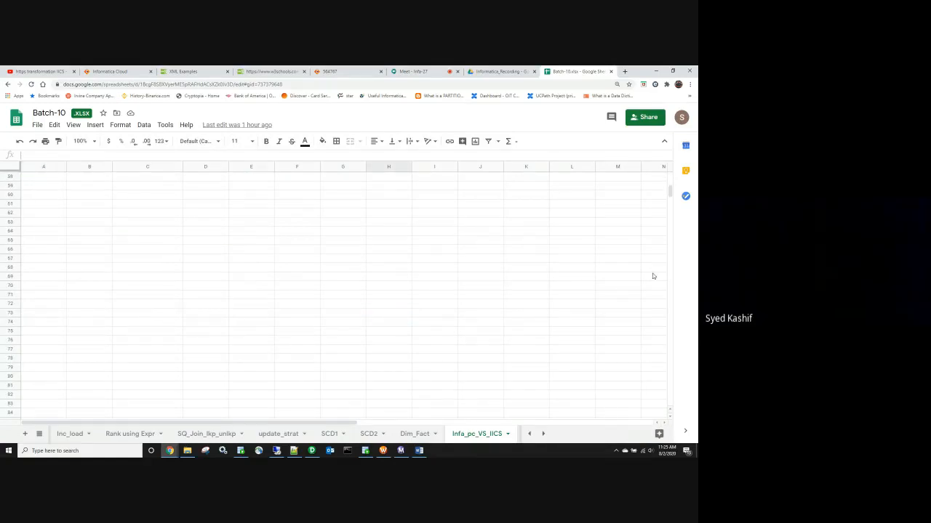
Step: Go to the Dim_Fact sheet and review the Wf_sales_fact sessions s1 to s6, from staging through dimension to fact loads
click(411, 434)
scroll(383, 356, down, 5)
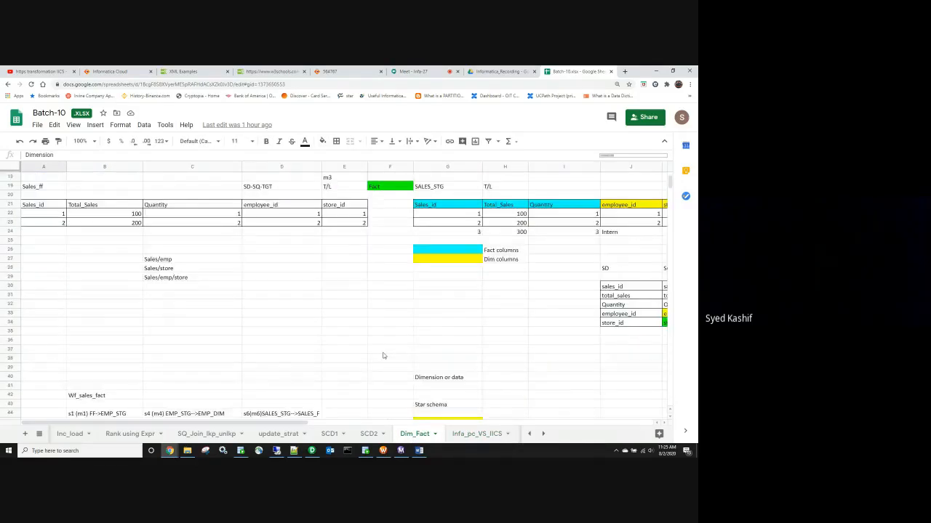
scroll(383, 355, down, 2)
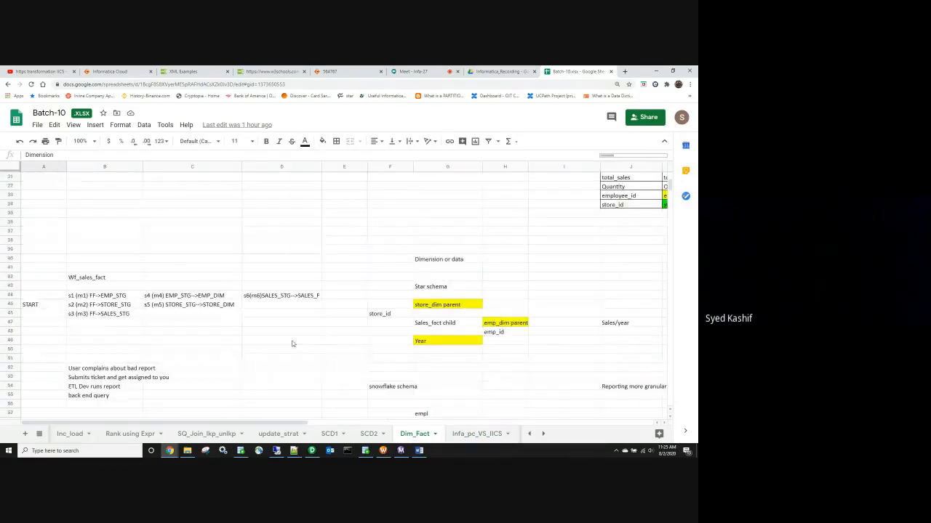
click(48, 305)
drag(85, 297, 87, 315)
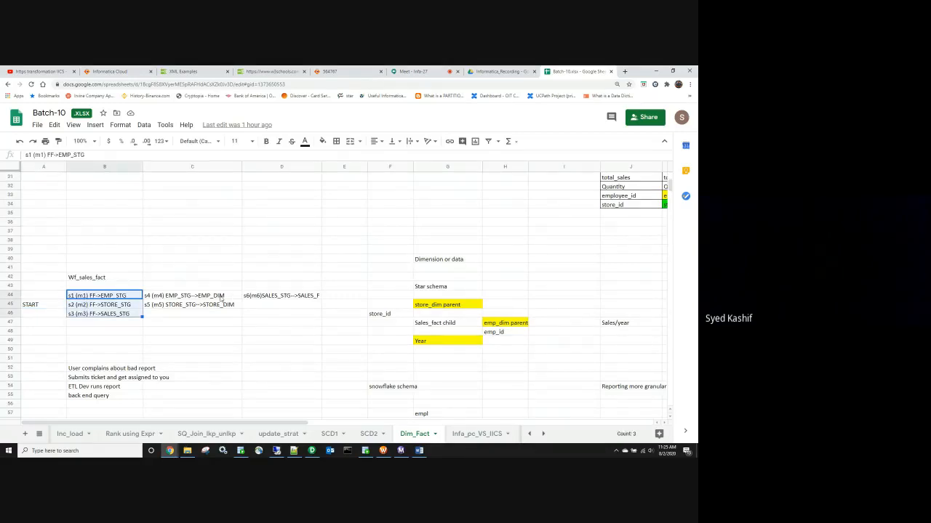
drag(223, 297, 218, 306)
click(286, 296)
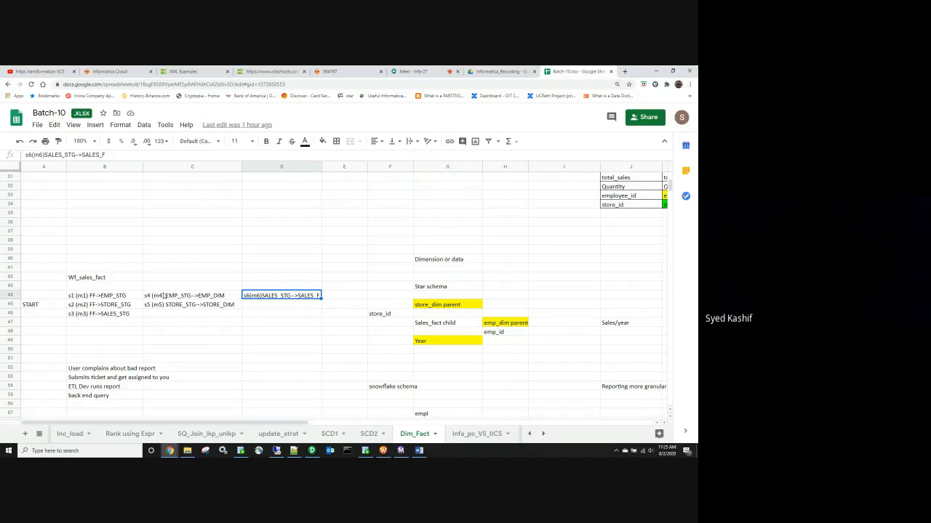
drag(102, 296, 74, 352)
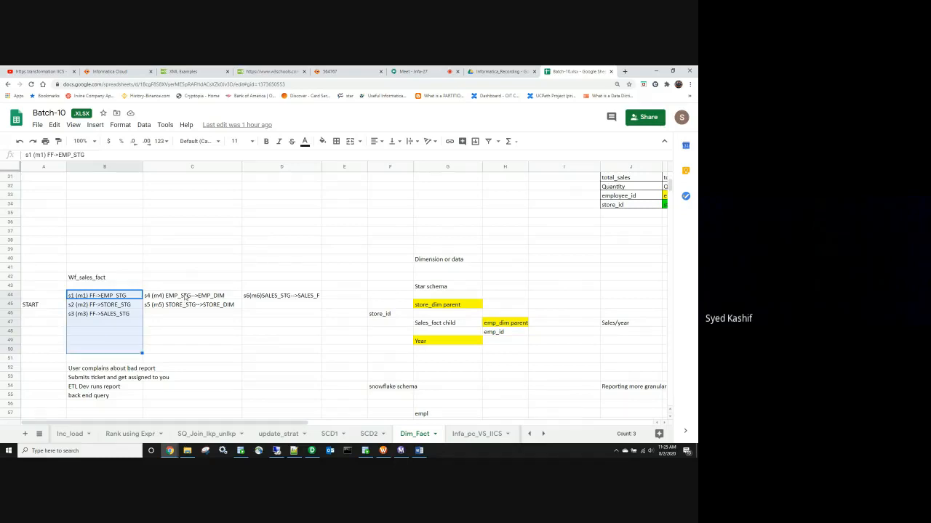
drag(185, 296, 182, 306)
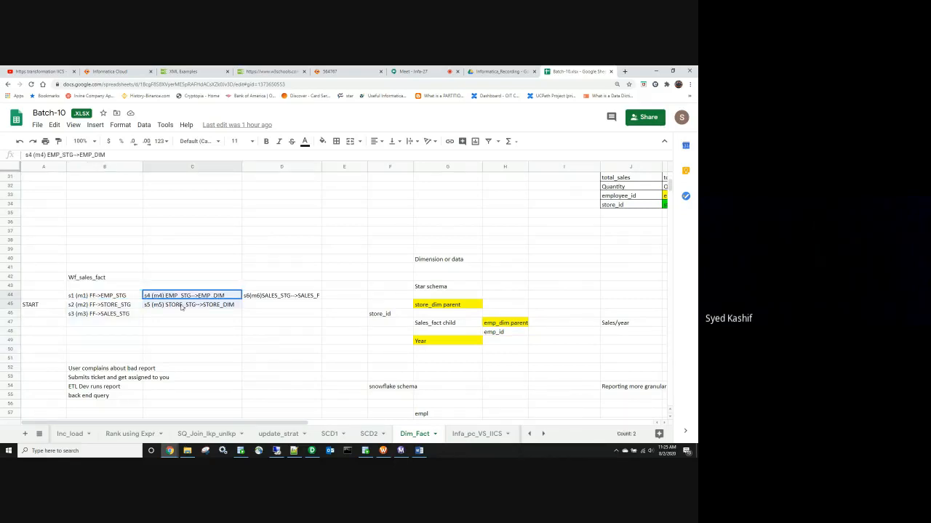
click(287, 297)
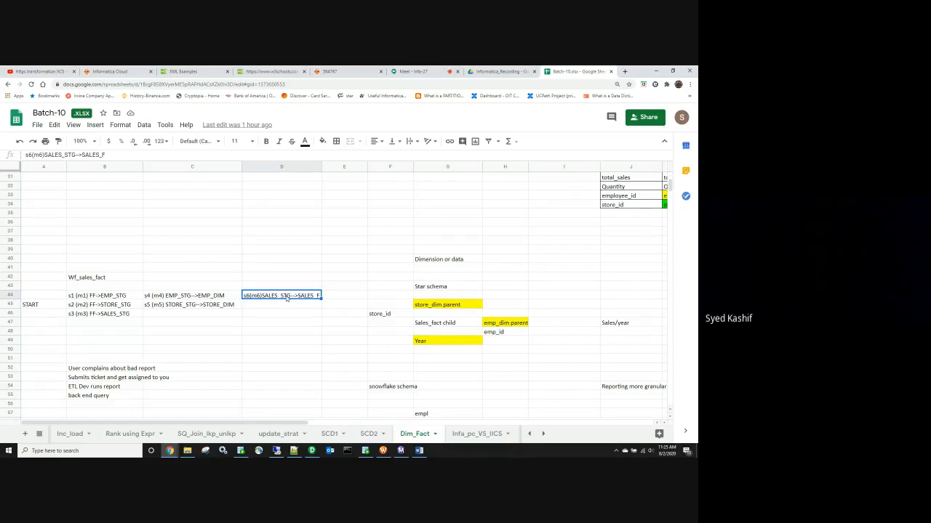
drag(46, 297, 291, 313)
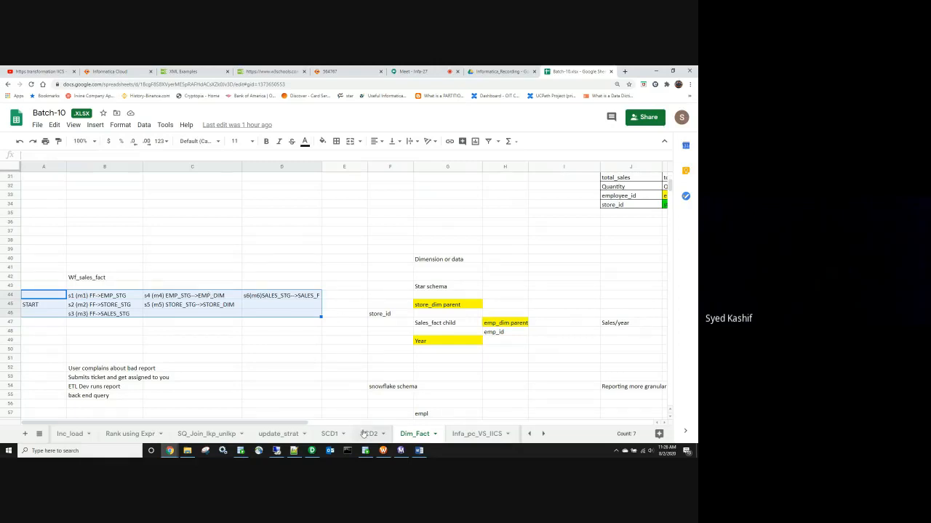
Step: Switch to Workflow Manager and create a worklet named wklt_stg in the Worklet Designer
click(383, 450)
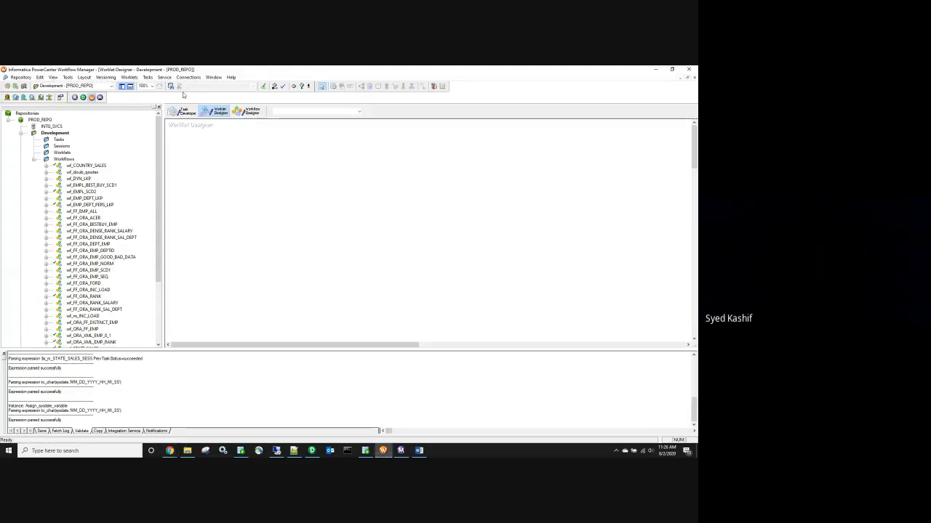
click(129, 77)
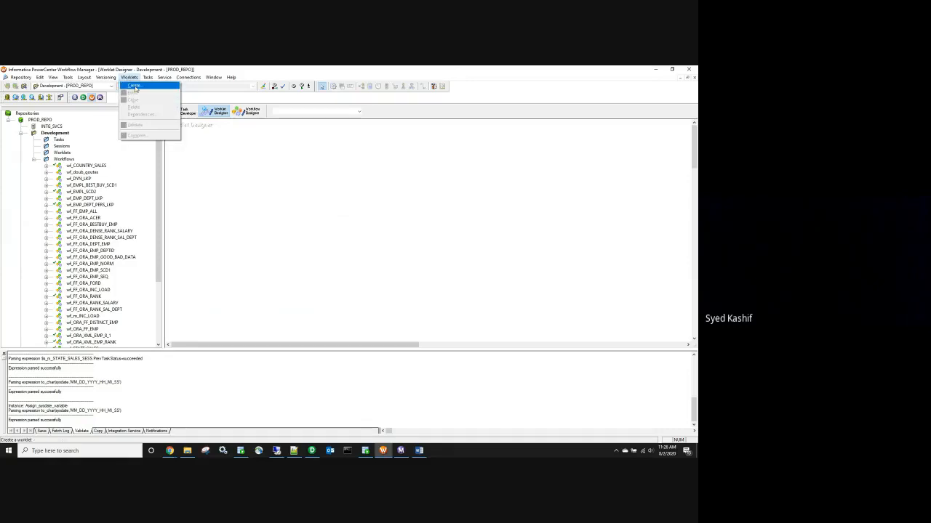
click(134, 85)
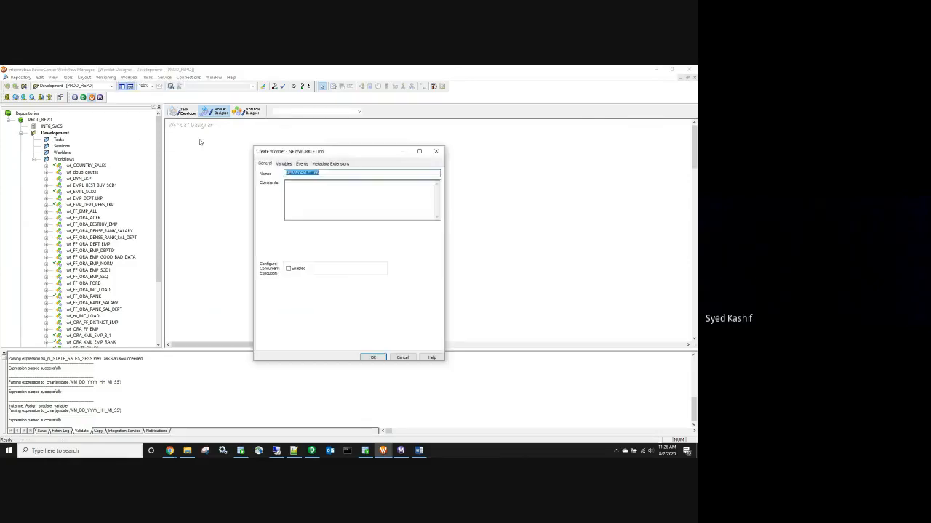
text(wklt_intg)
click(372, 357)
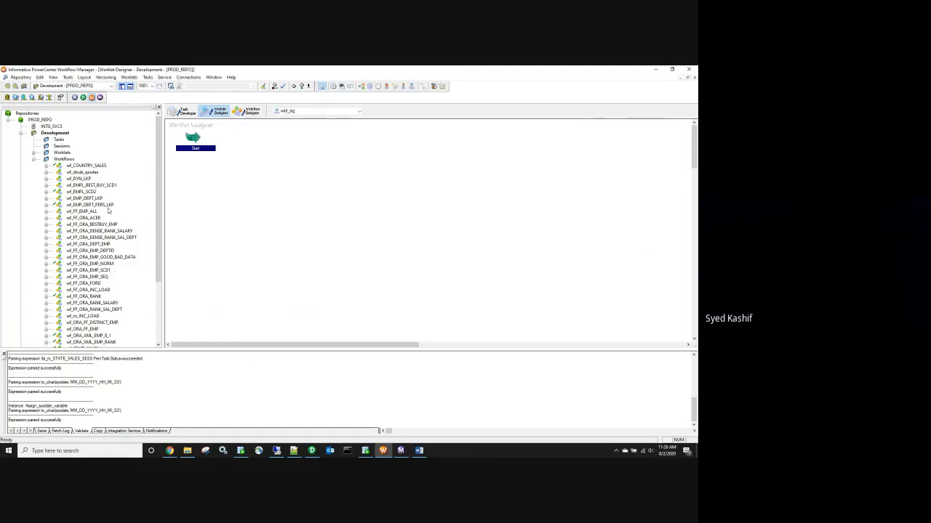
Step: Add three session tasks to the wklt_stg worklet for the mappings m_COUNTRY_SALES, m_doub_qoutes and m_DYN_LKP
click(334, 87)
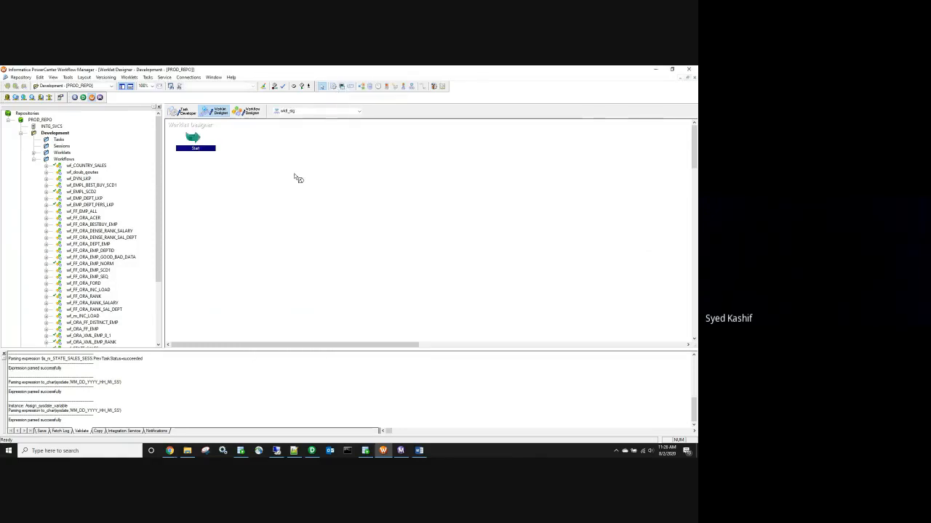
click(296, 176)
double_click(295, 227)
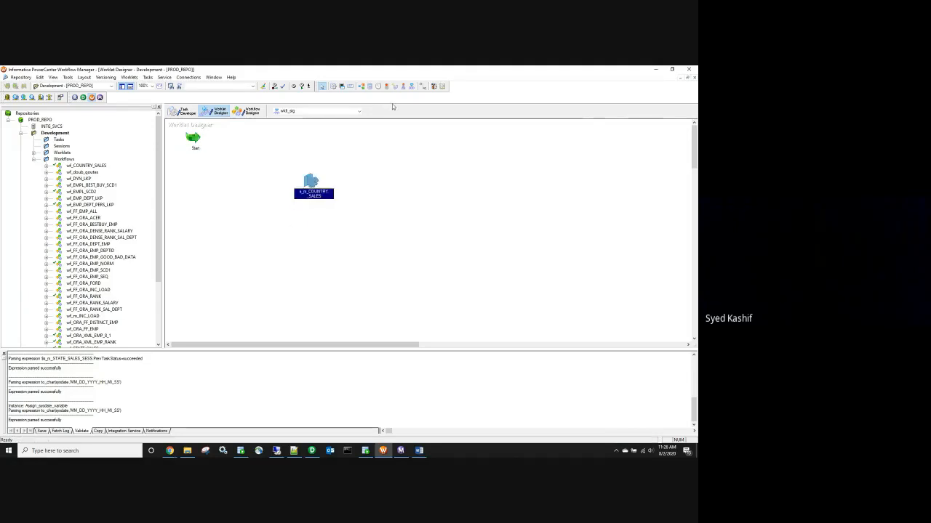
click(309, 265)
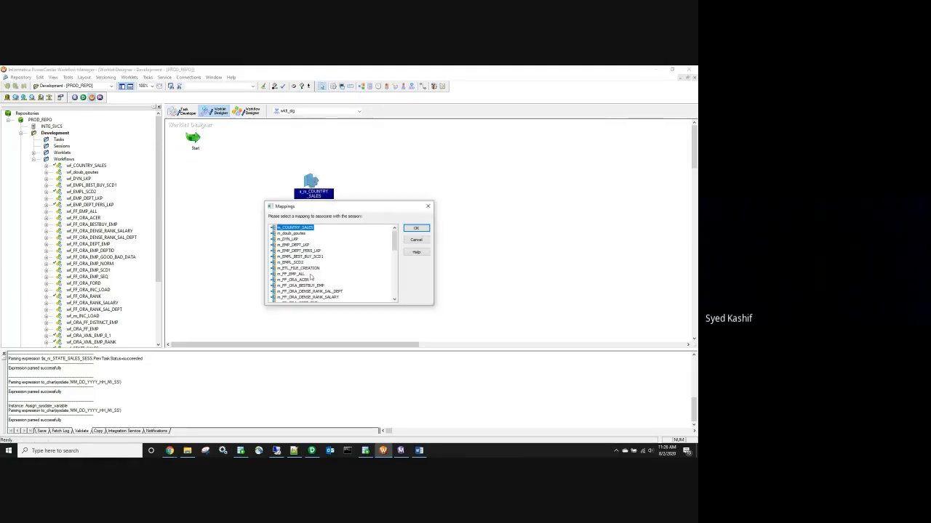
double_click(298, 230)
click(335, 87)
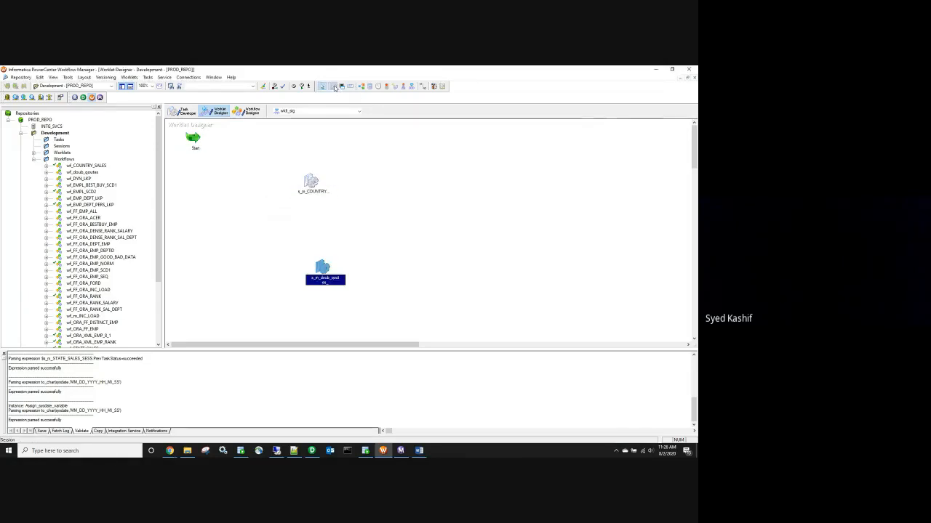
click(349, 228)
click(291, 239)
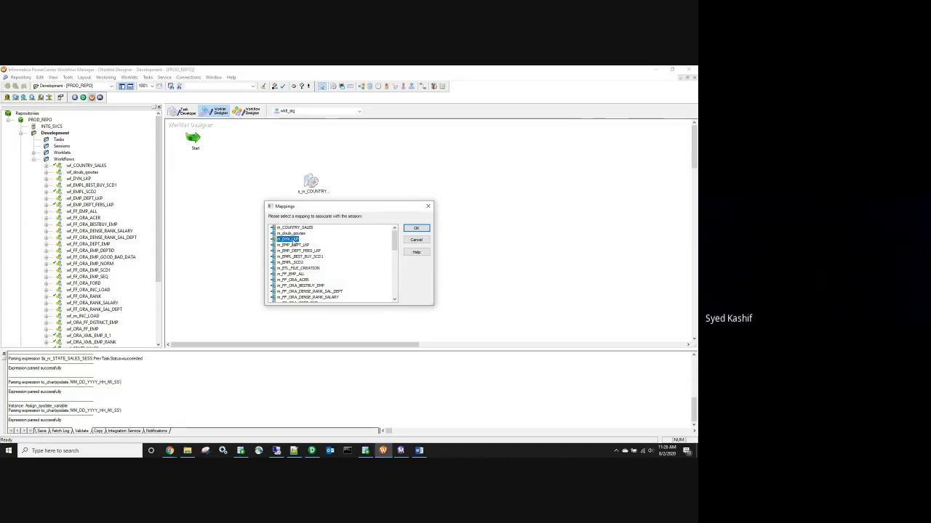
click(416, 227)
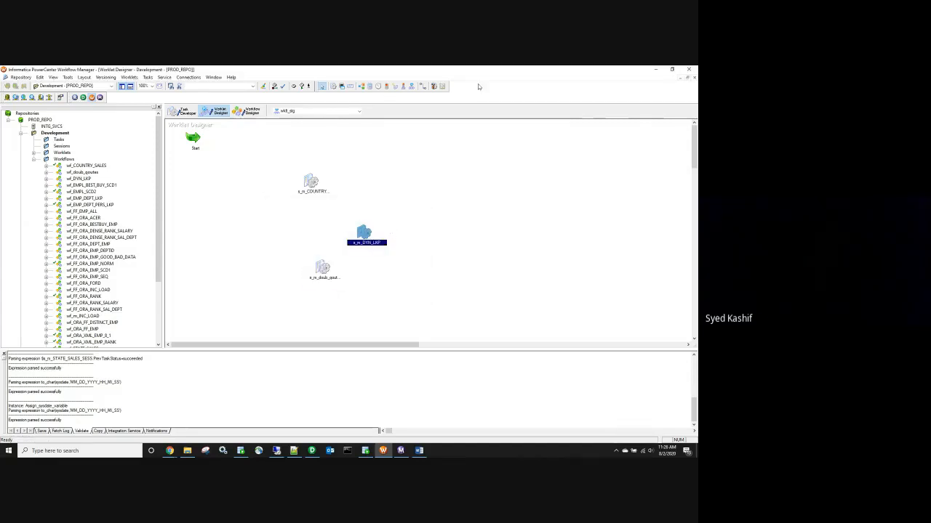
Step: Link the Start task to each of the three session tasks in the wklt_stg worklet
click(422, 86)
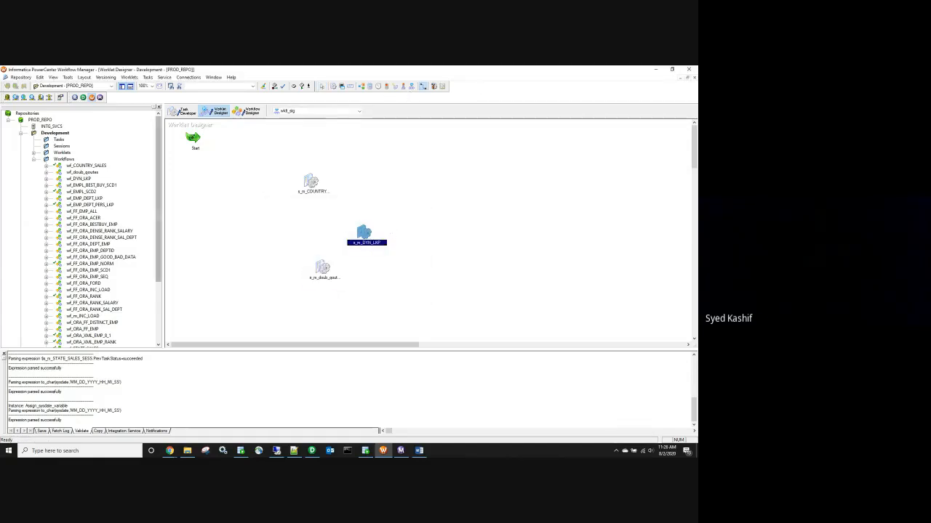
drag(193, 138, 364, 234)
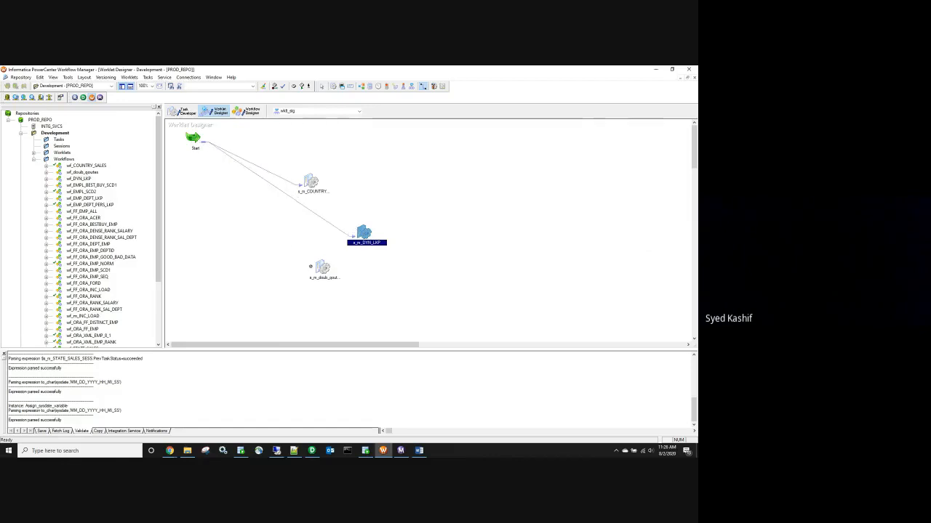
drag(311, 267, 320, 267)
Step: Switch to the Batch-10 spreadsheet in Chrome, check the Wf_sales_fact session layout on the Dim_Fact sheet, and return to Workflow Manager
click(186, 452)
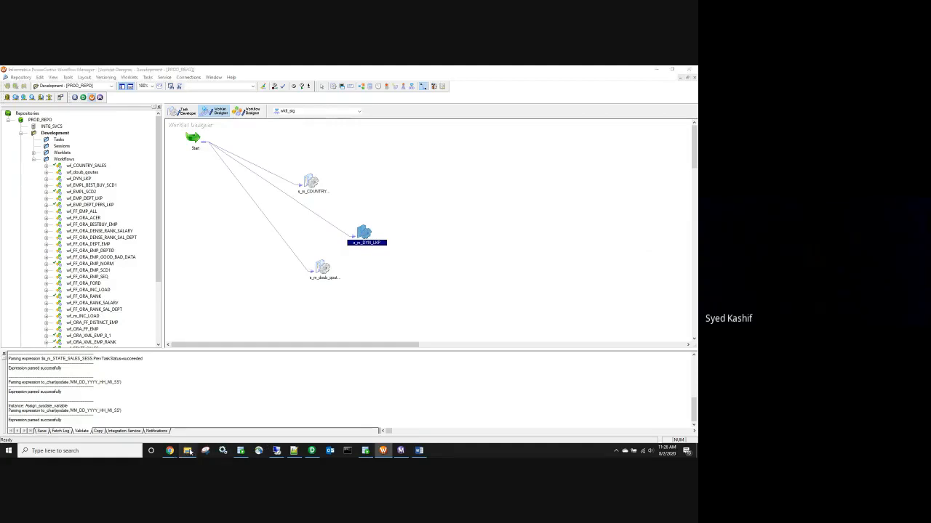
click(186, 452)
click(170, 451)
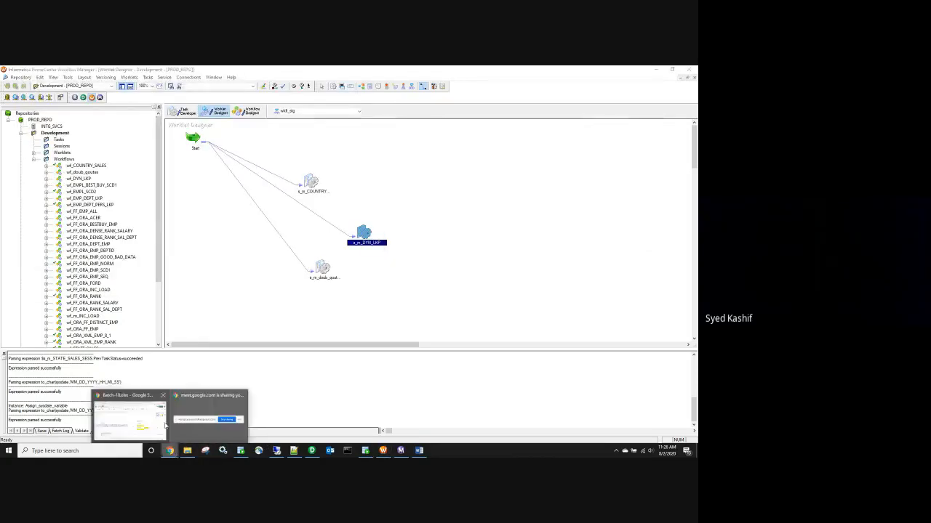
click(166, 426)
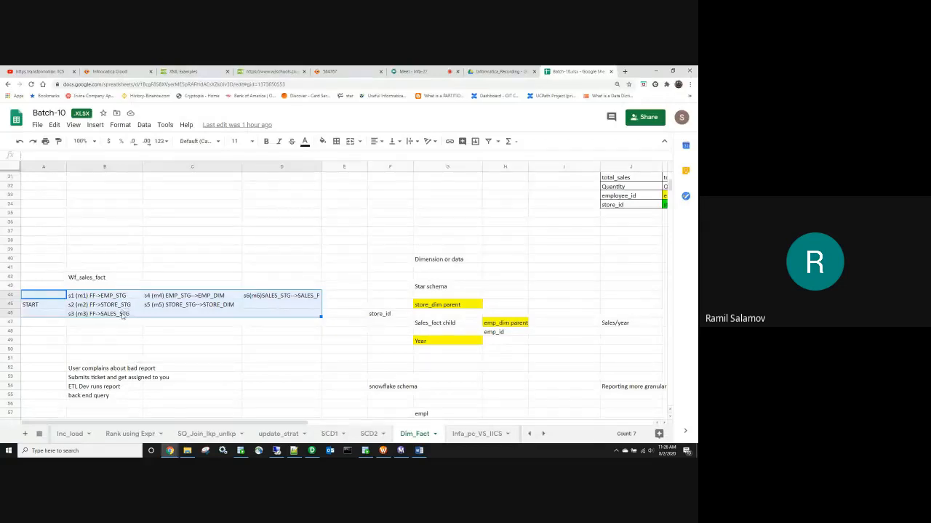
key(alt+Tab)
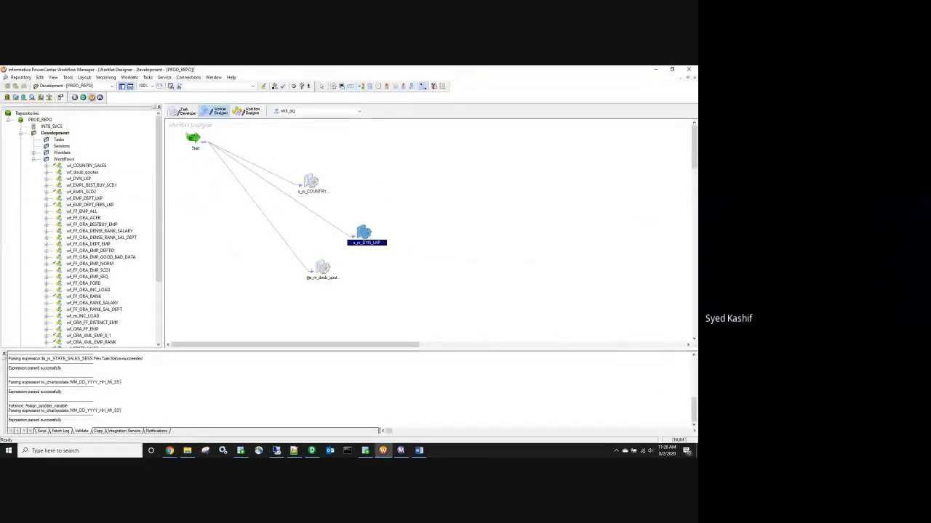
Step: Save the wklt_stg worklet and create a new worklet named wklt_dim
key(ctrl+s)
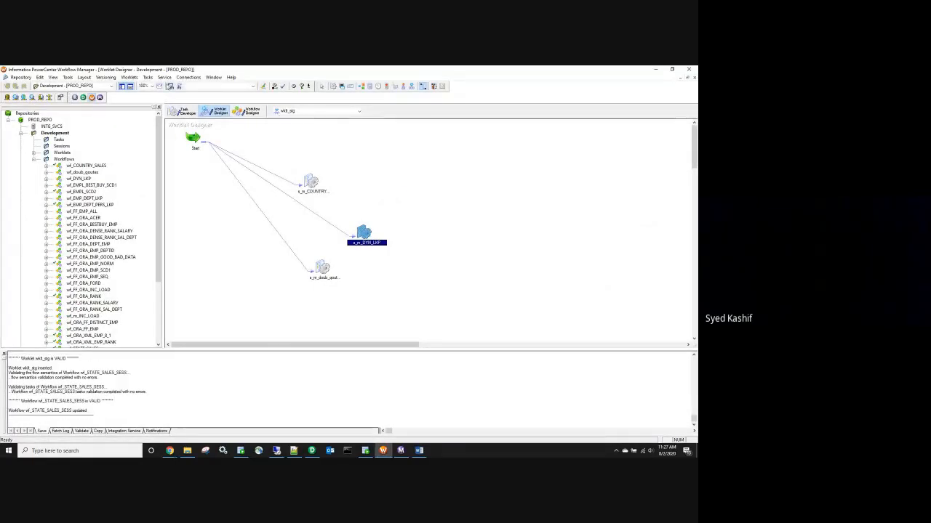
click(129, 78)
click(134, 86)
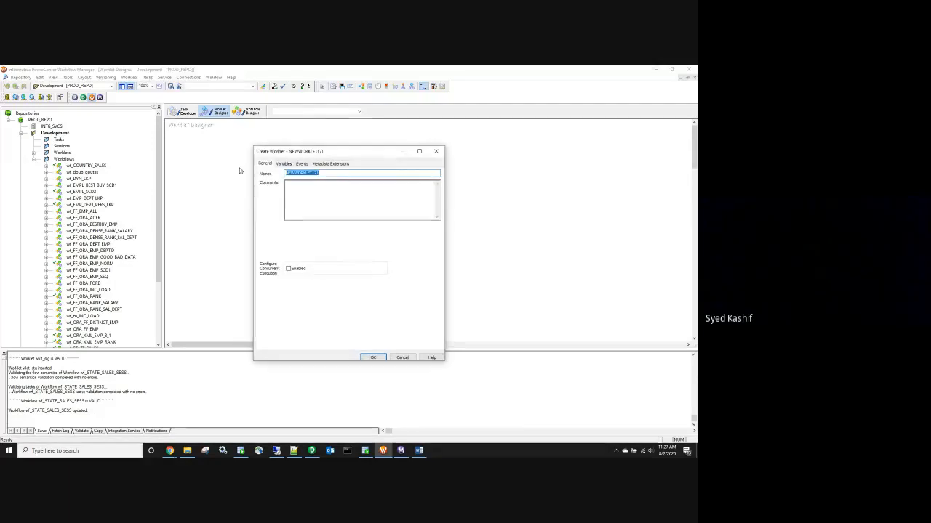
text(wklt_s)
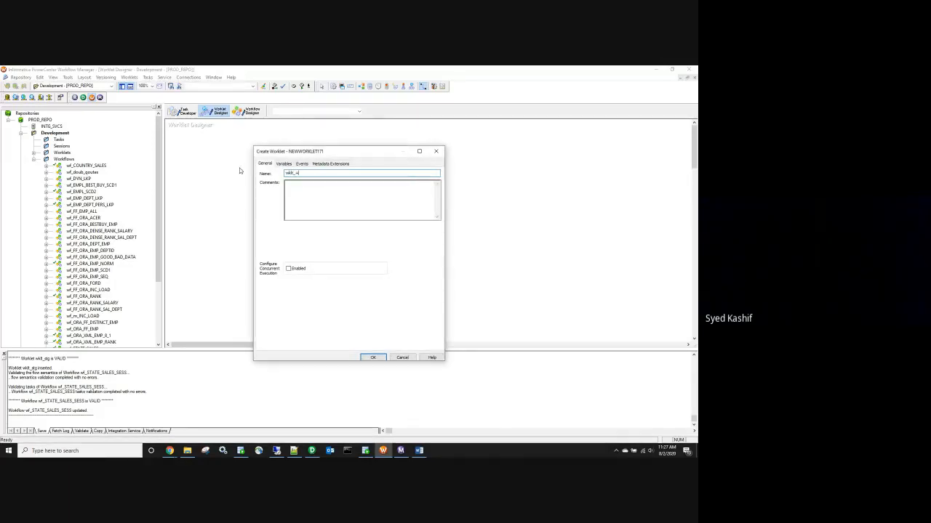
key(BackSpace)
click(372, 357)
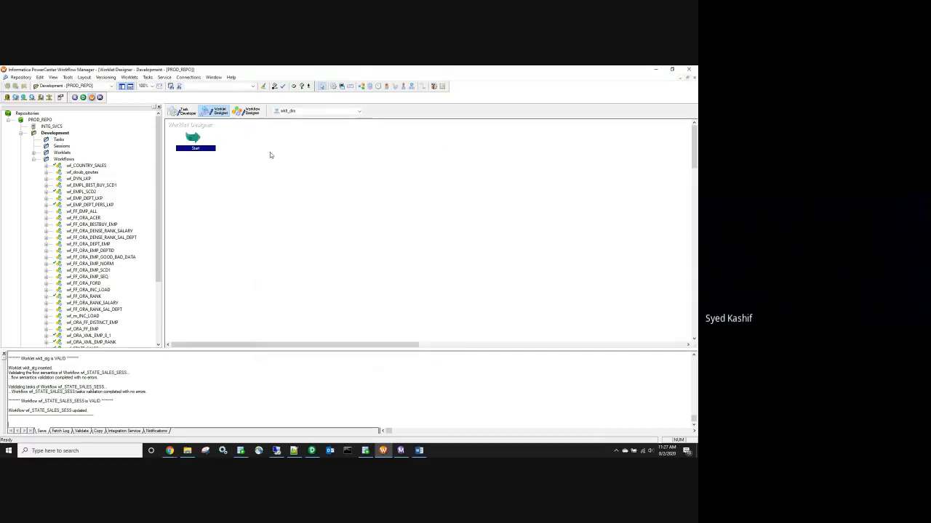
Step: Add two session tasks to the wklt_dim worklet for the mappings m_EMP_DEPT_LKP and m_EMPL_BEST_BUY_SCD1
click(342, 85)
click(273, 221)
double_click(298, 244)
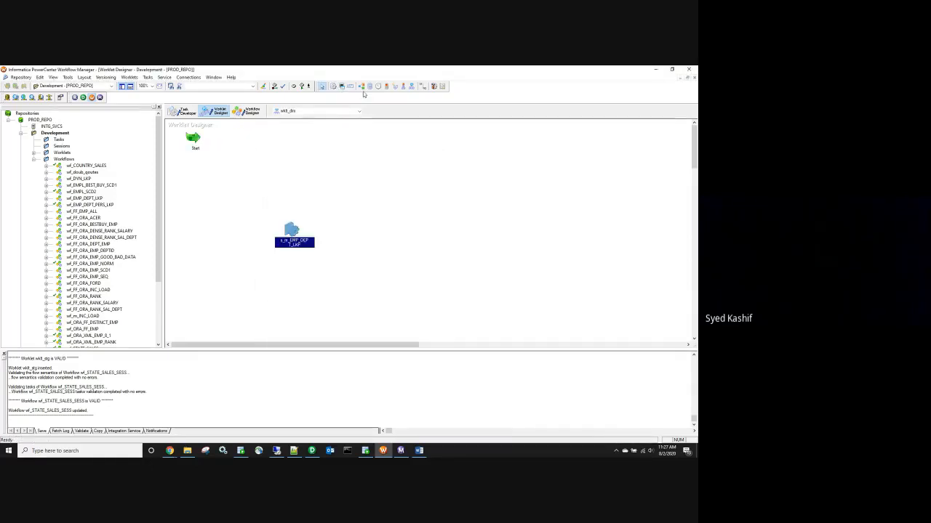
click(339, 87)
click(346, 225)
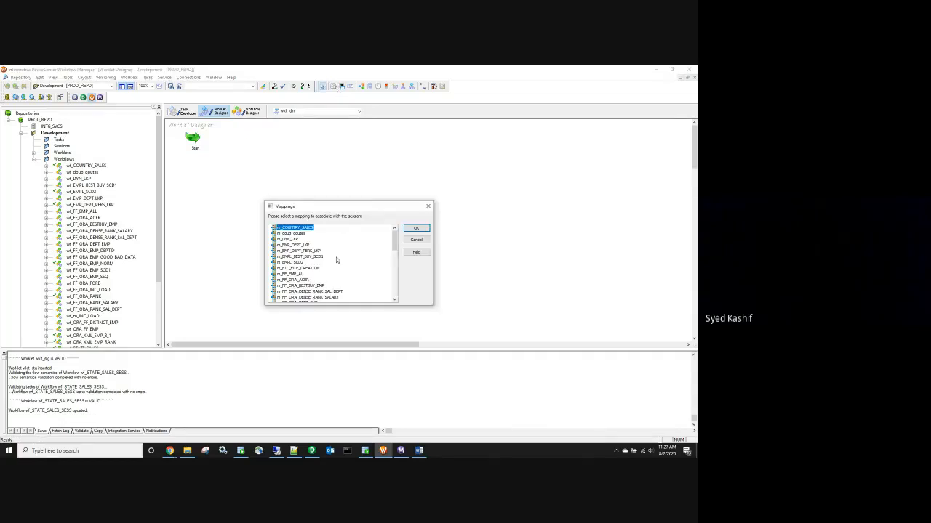
double_click(296, 255)
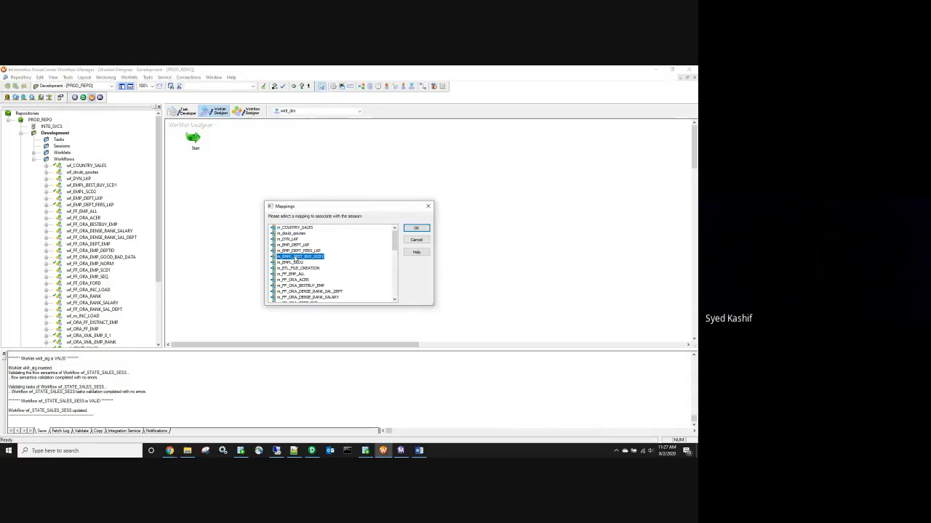
Step: Link the Start task to both sessions in the wklt_dim worklet and save it
click(424, 86)
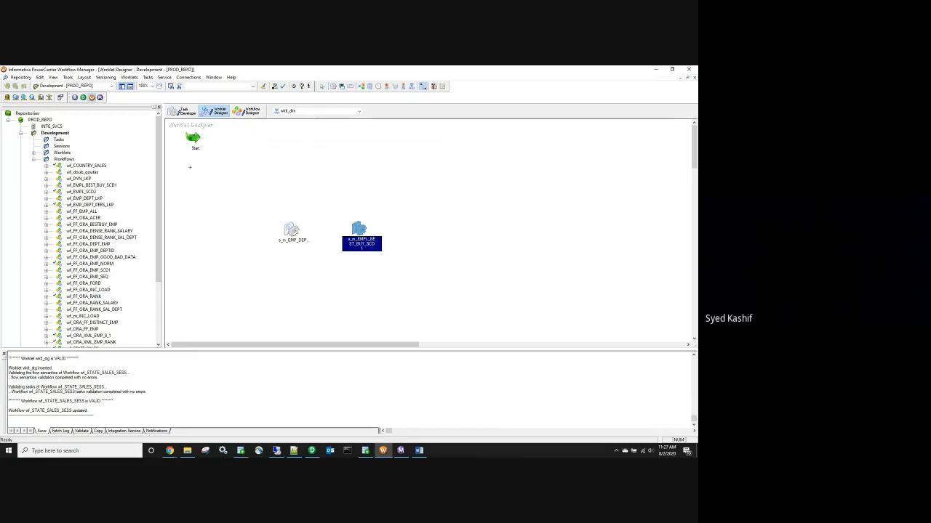
drag(195, 142, 292, 230)
drag(195, 141, 357, 232)
key(ctrl+s)
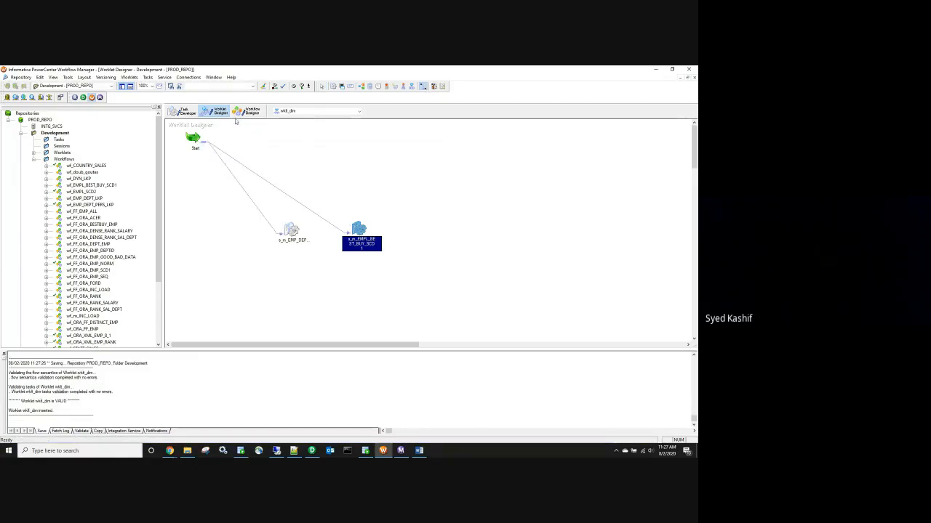
Step: Create a new worklet named wklt_fact
click(129, 77)
click(132, 90)
text(w)
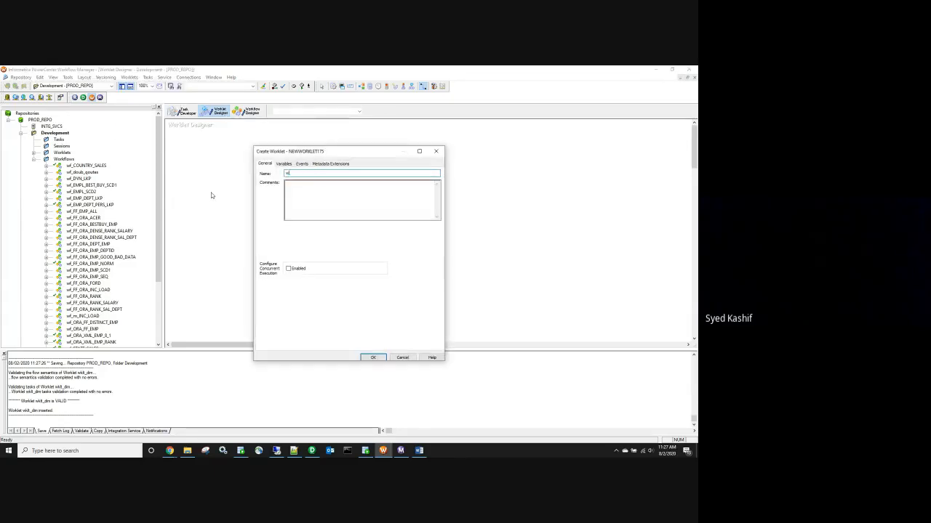
text(klt_fact)
click(373, 358)
Step: Add a session task for the mapping m_EMPL_SCD2 to wklt_fact, linked from Start, and save the worklet
click(333, 86)
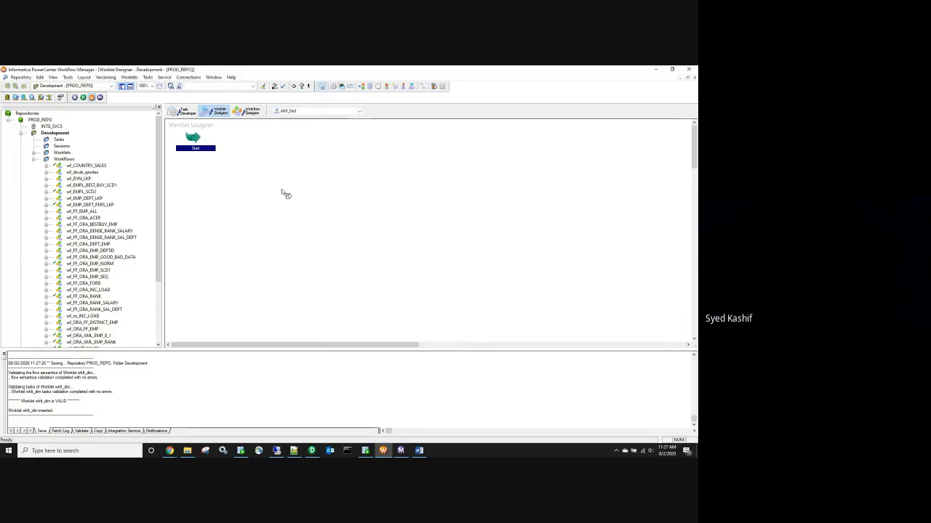
click(284, 194)
click(294, 257)
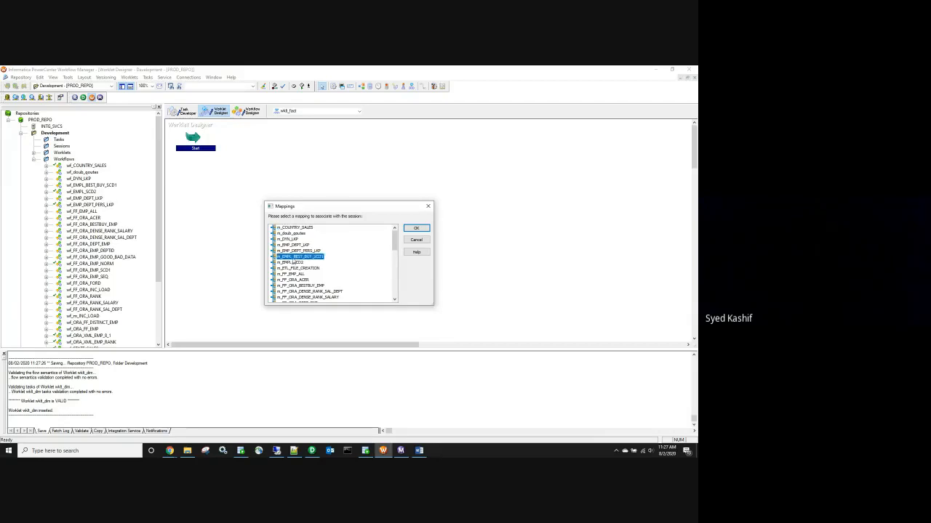
click(293, 262)
click(416, 228)
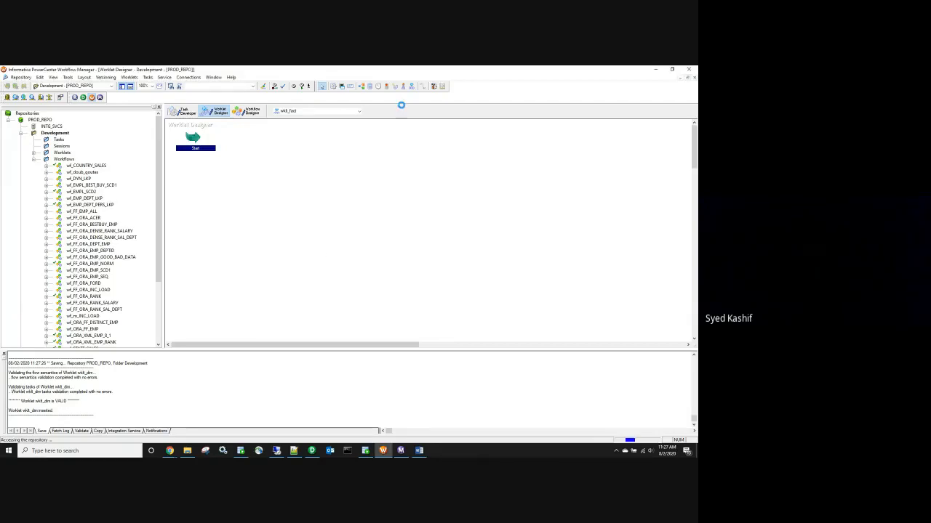
drag(193, 138, 298, 198)
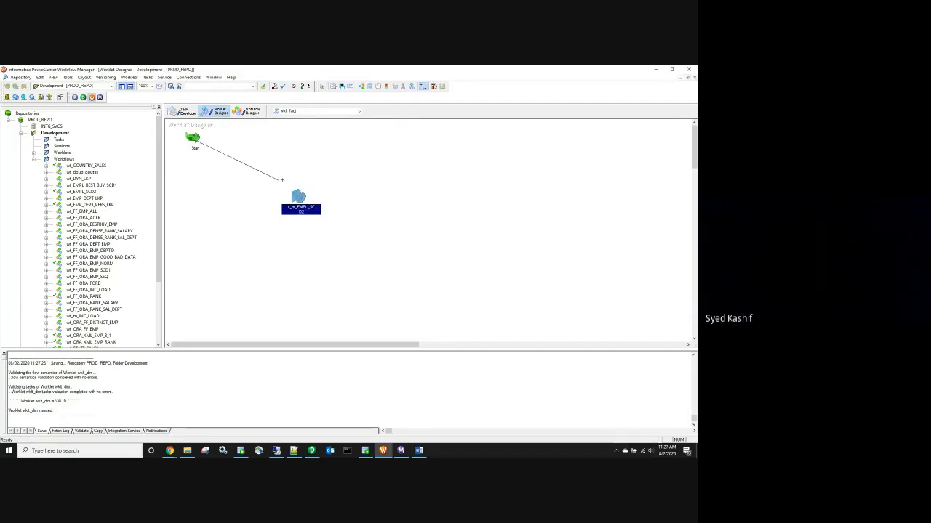
key(ctrl+s)
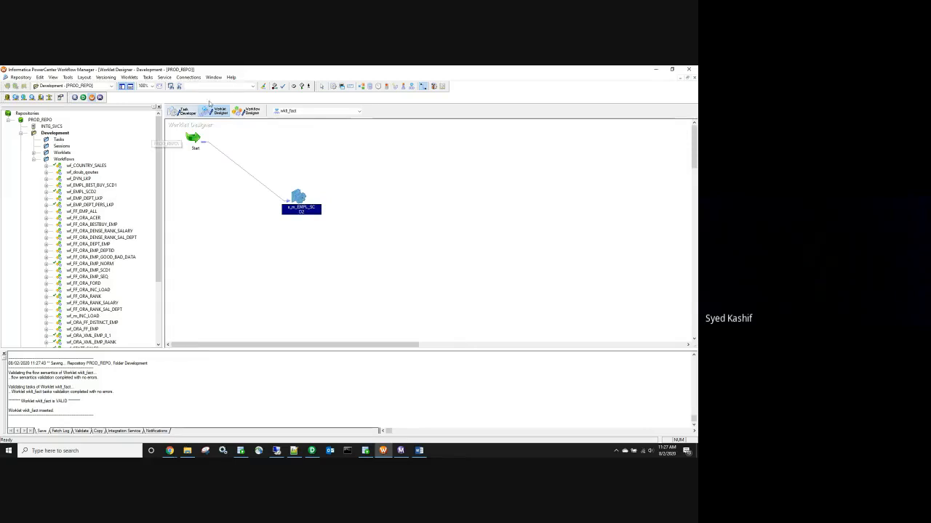
Step: Create a workflow named wf_SALES_FACT in the Workflow Designer
click(249, 110)
click(131, 77)
click(145, 88)
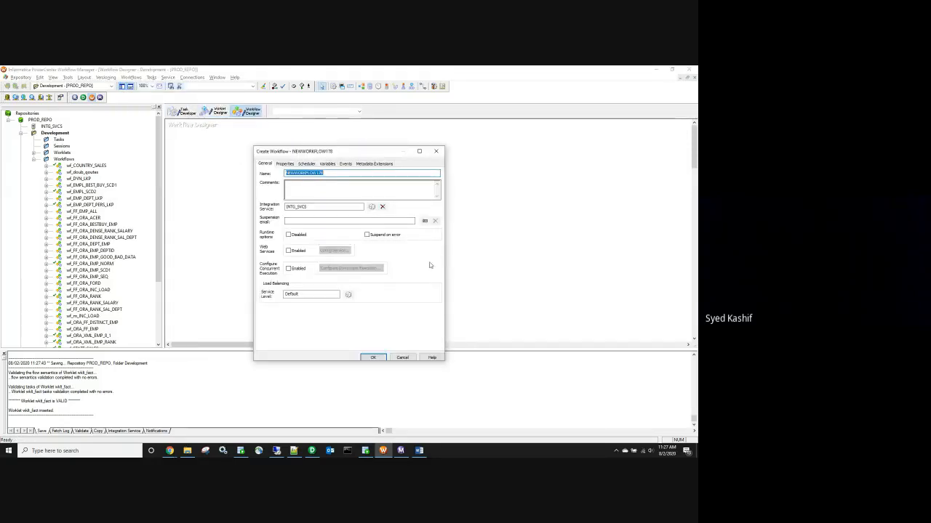
text(wf_SALES_FACT)
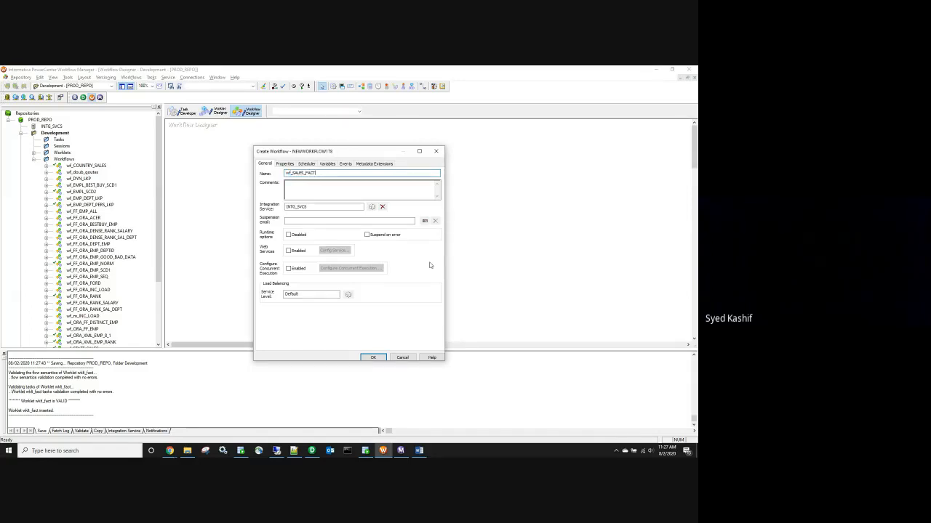
click(373, 357)
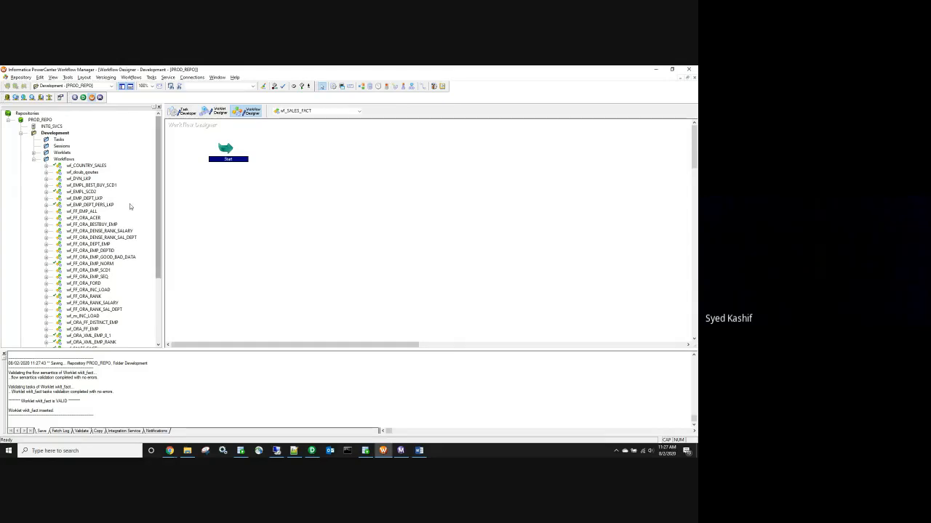
Step: Place the worklets wklt_stg, wklt_dim and wklt_fact in wf_SALES_FACT and link them in that order from Start
click(33, 159)
click(34, 153)
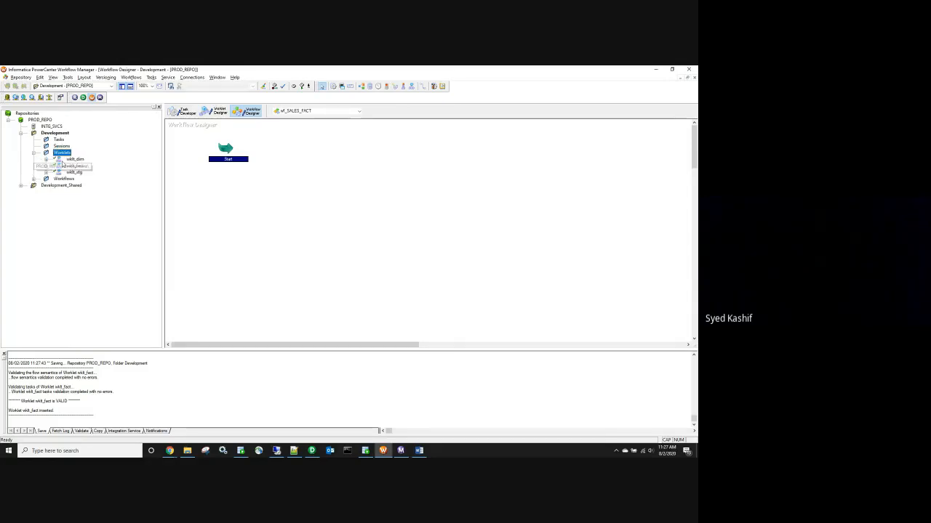
drag(75, 159, 325, 162)
click(369, 270)
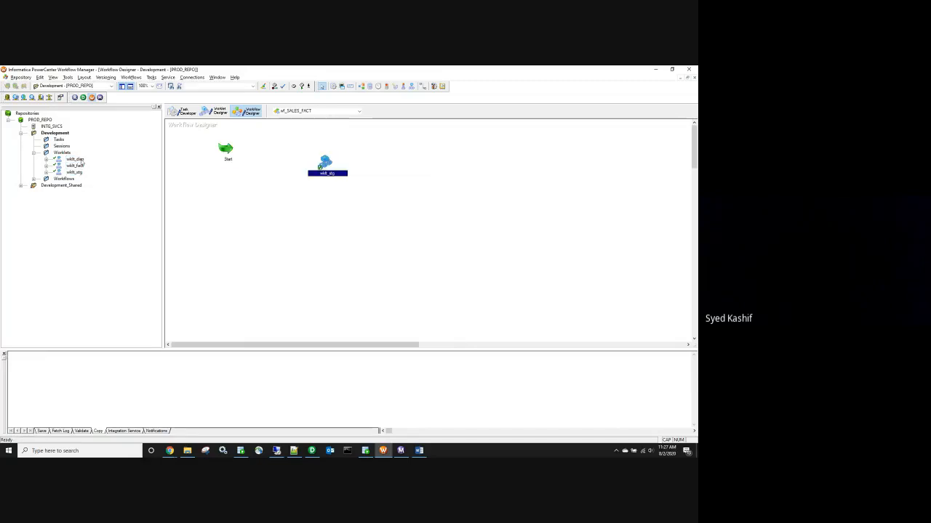
drag(75, 158, 448, 162)
drag(75, 166, 559, 153)
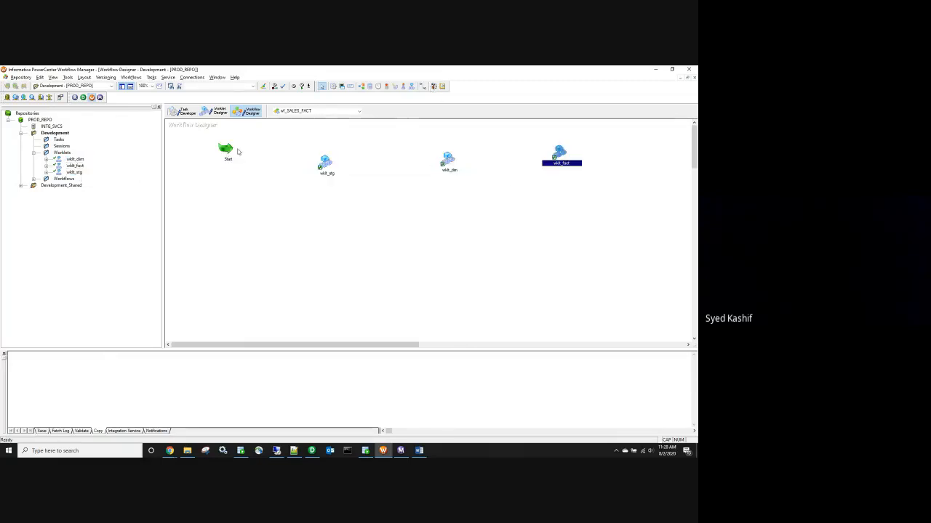
click(422, 86)
mouse_move(227, 149)
mouse_down()
mouse_move(322, 165)
mouse_move(557, 154)
mouse_up()
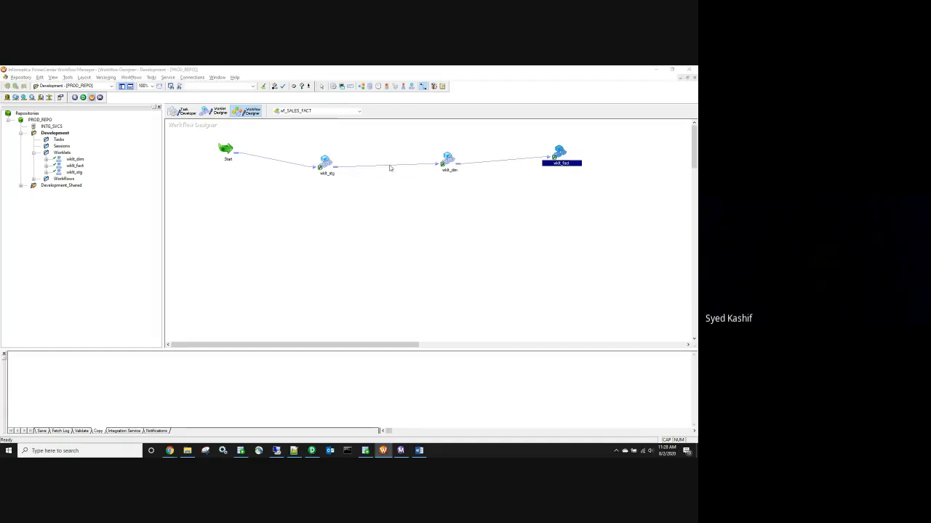
Step: Set the condition on the link from wklt_stg to wklt_dim to $wklt_stg.PrevTaskStatus=SUCCEEDED and validate it
double_click(390, 166)
double_click(274, 251)
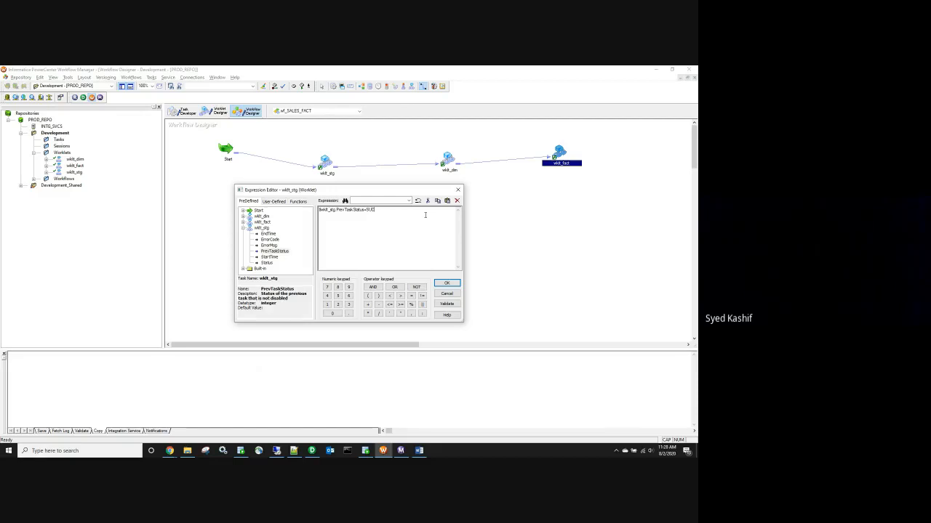
text(SUCCEEDED)
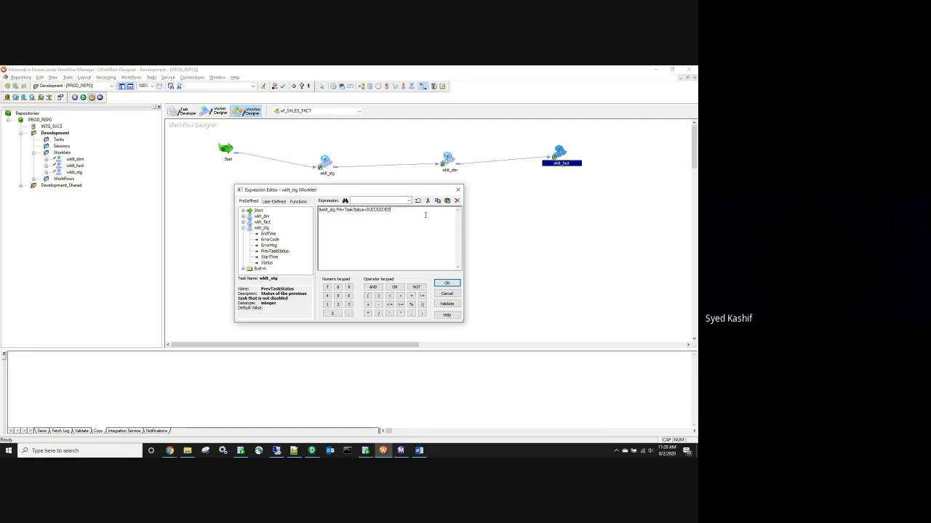
click(446, 304)
click(375, 275)
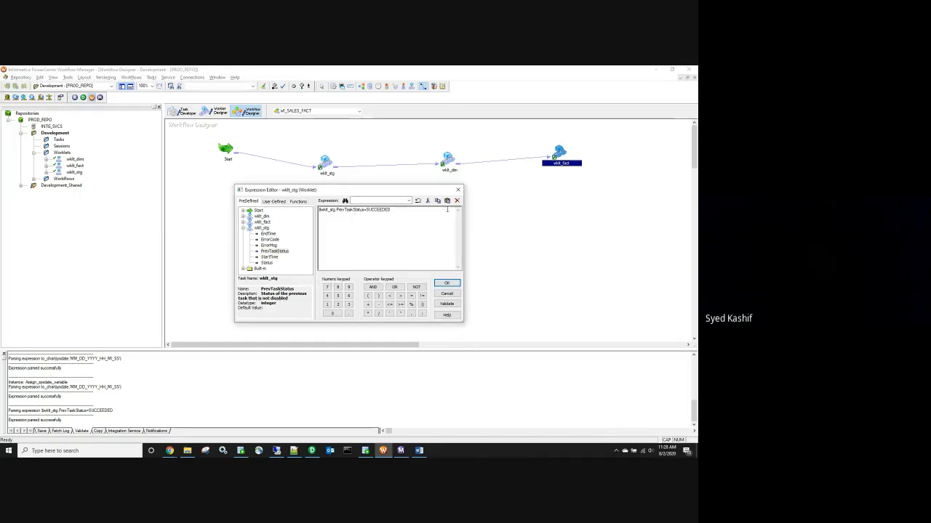
drag(447, 209, 364, 212)
click(437, 286)
Step: Set the condition on the link from wklt_dim to wklt_fact to $wklt_dim.PrevTaskStatus=SUCCEEDED and validate it
click(499, 162)
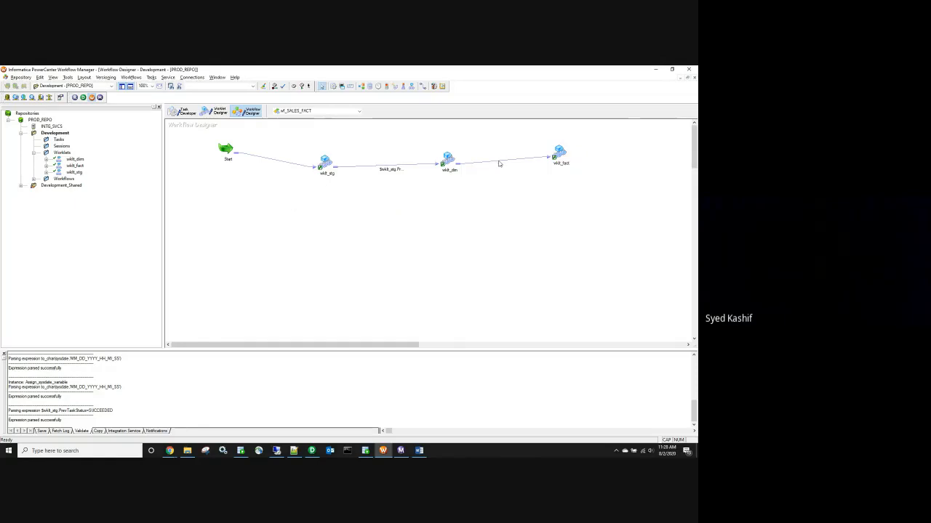
double_click(499, 162)
click(275, 239)
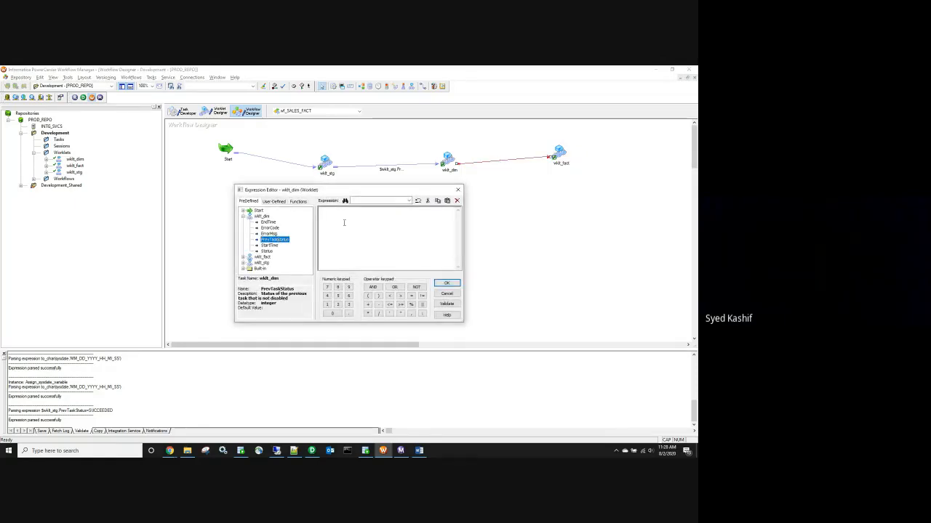
double_click(281, 240)
click(382, 217)
text(=SUCCEEDED)
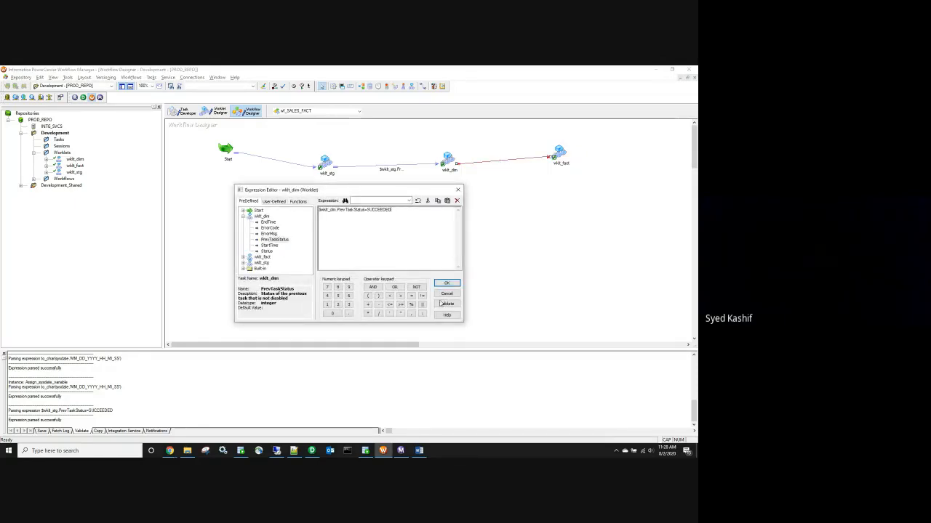
click(443, 305)
click(391, 275)
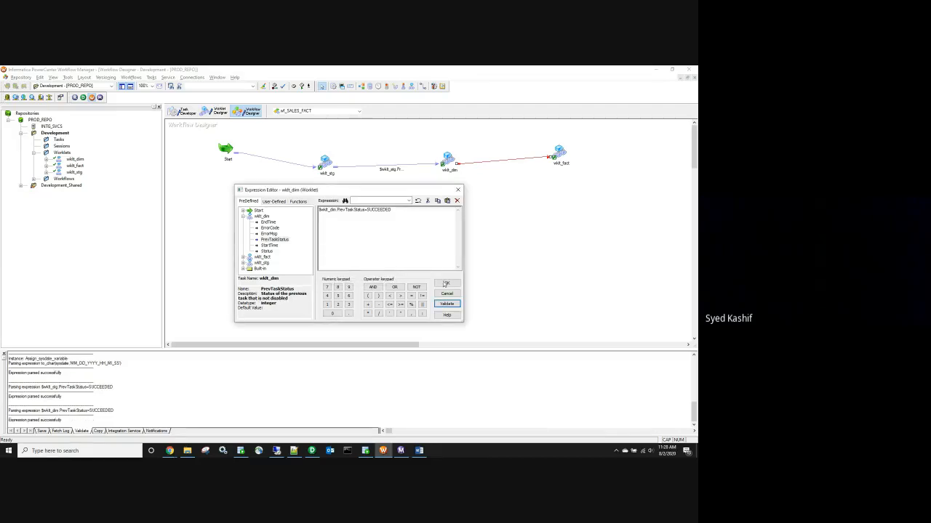
click(446, 283)
Step: Save wf_SALES_FACT and arrange its tasks horizontally in the workspace
key(ctrl+s)
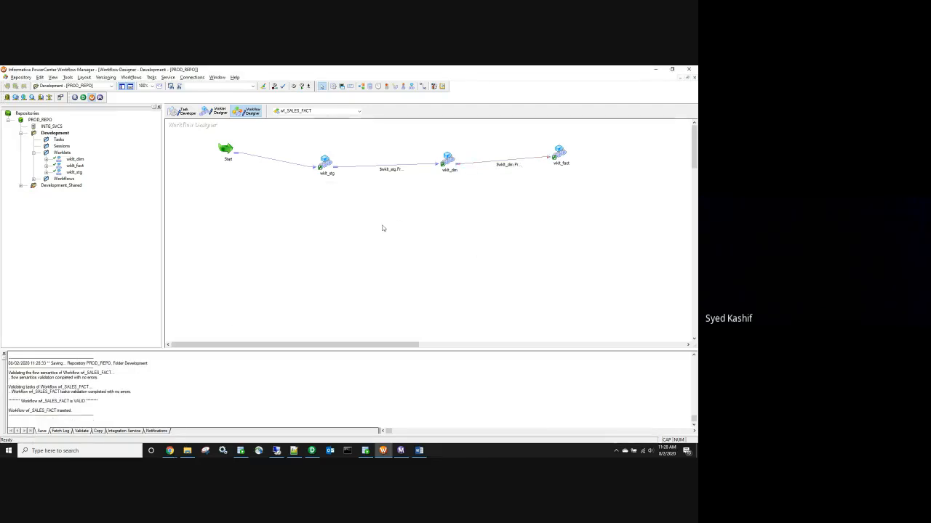
right_click(383, 226)
mouse_move(397, 250)
click(484, 248)
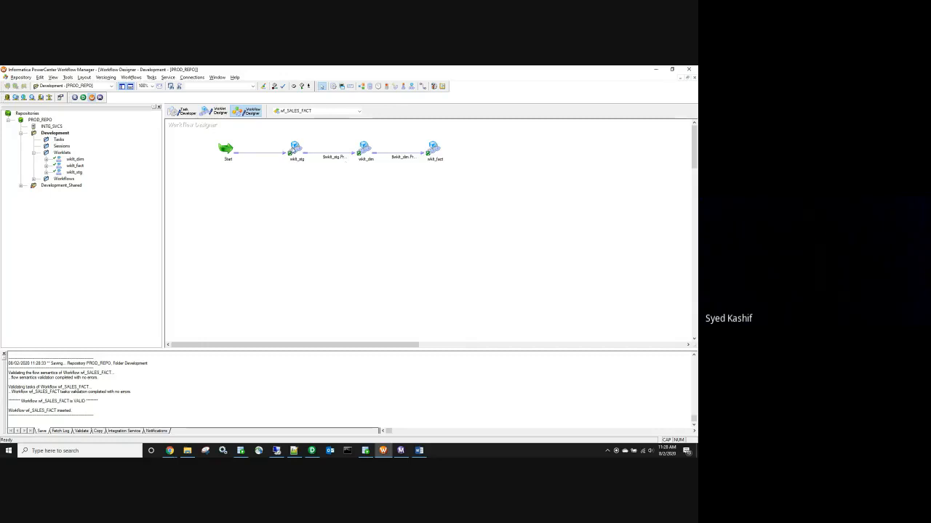
Step: Open the worklet wklt_stg from the workflow to inspect its sessions, and return to wf_SALES_FACT
double_click(293, 150)
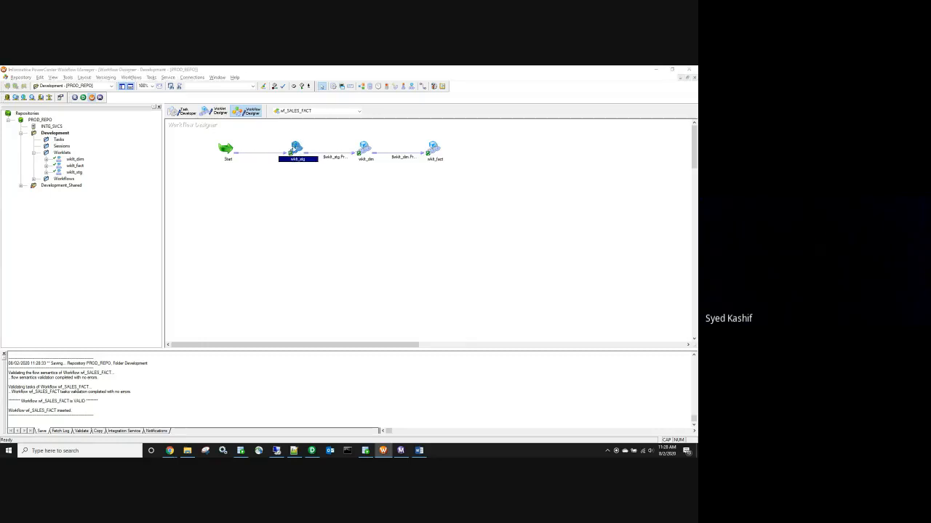
click(565, 106)
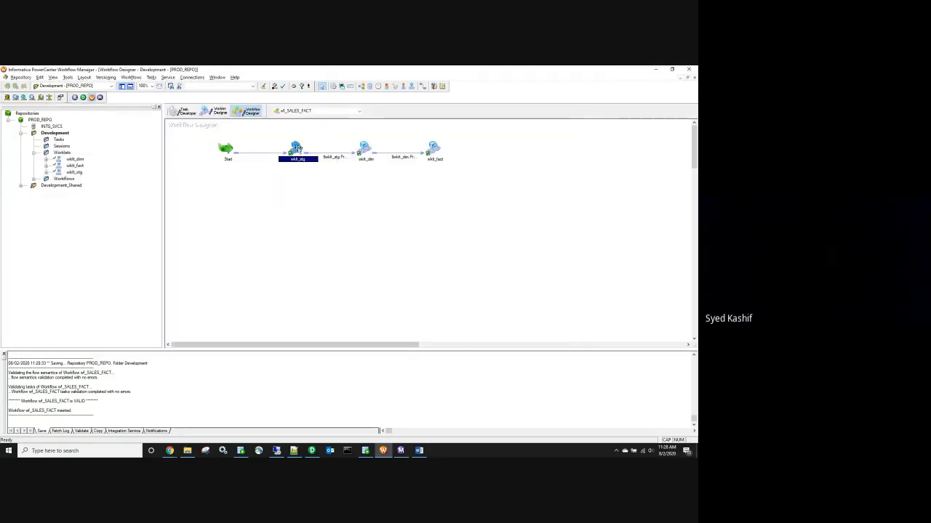
right_click(298, 149)
click(313, 166)
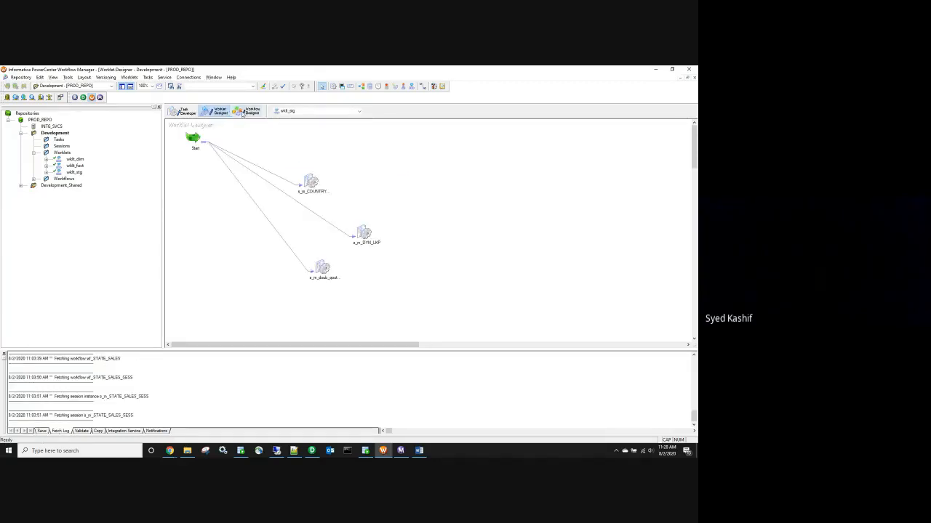
drag(181, 130, 385, 290)
right_click(369, 138)
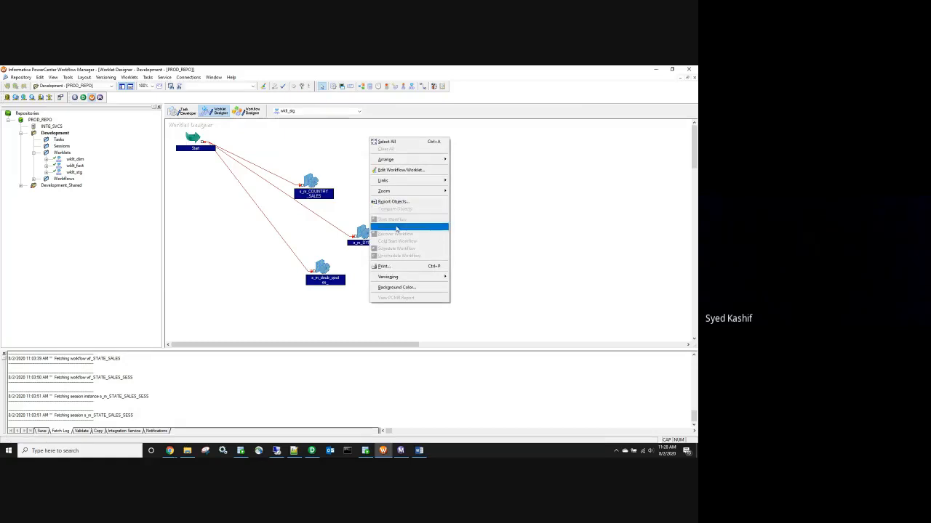
click(326, 164)
click(251, 112)
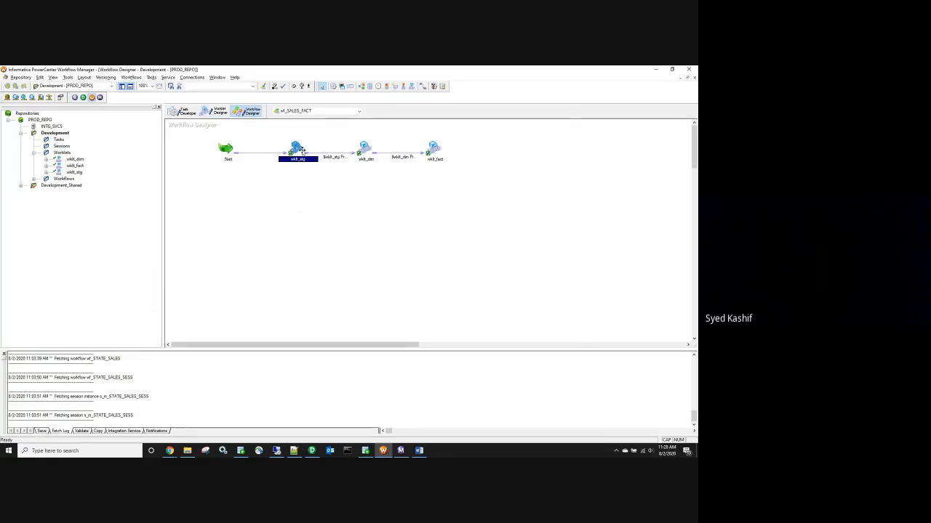
Step: Review the task commands available for the worklets wklt_stg, wklt_dim and wklt_fact
right_click(294, 148)
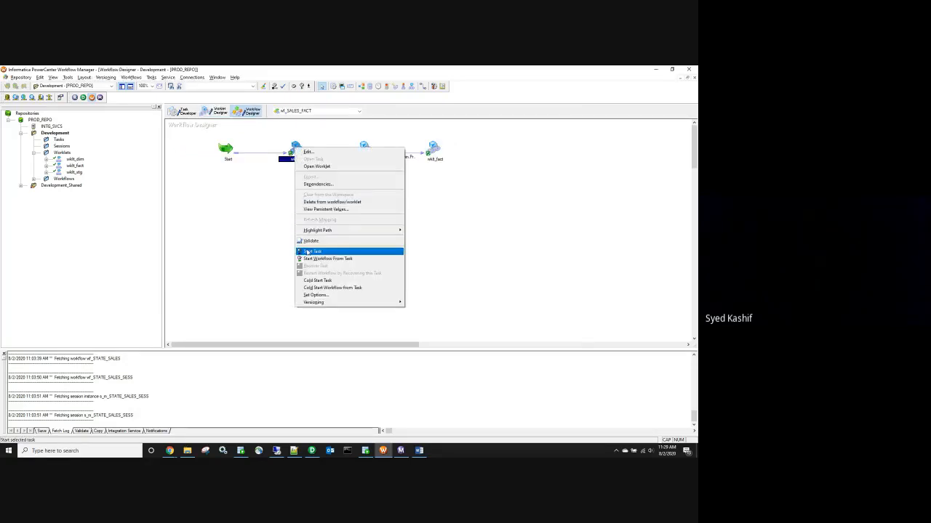
click(255, 229)
right_click(366, 147)
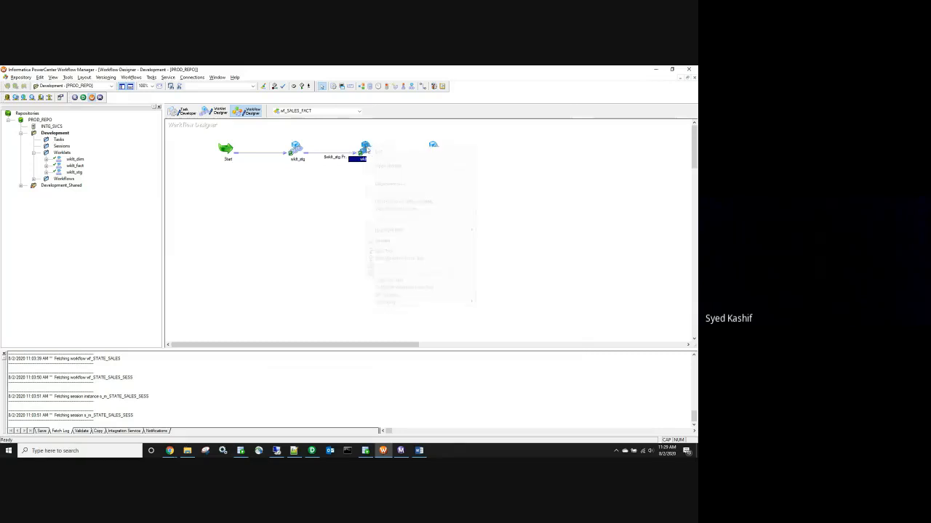
click(226, 254)
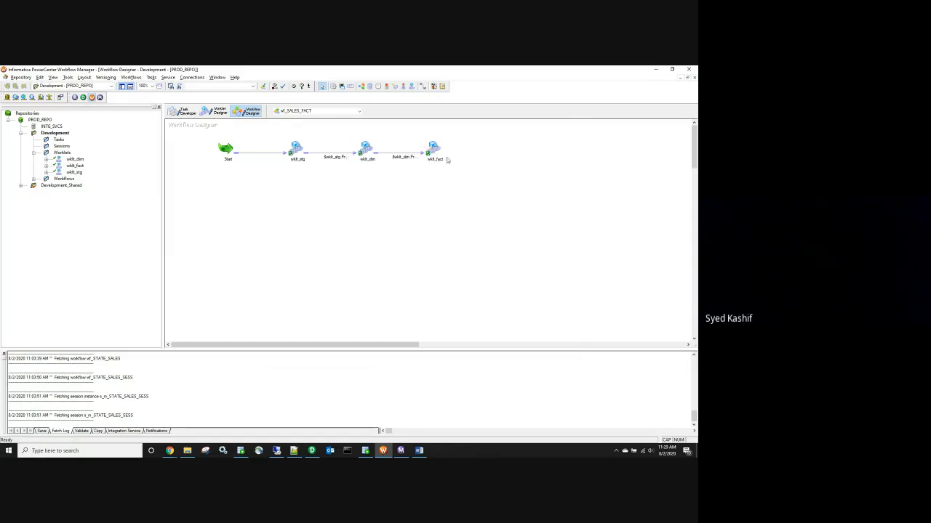
right_click(438, 149)
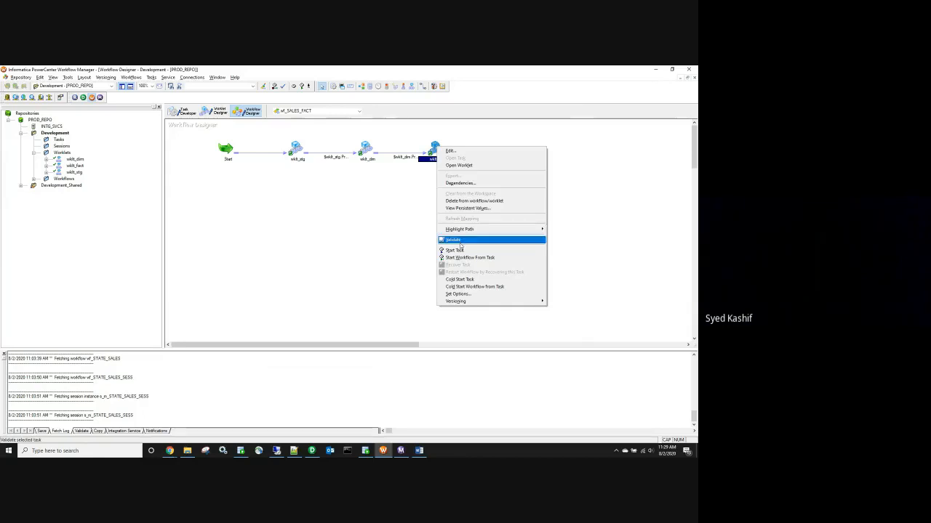
click(330, 237)
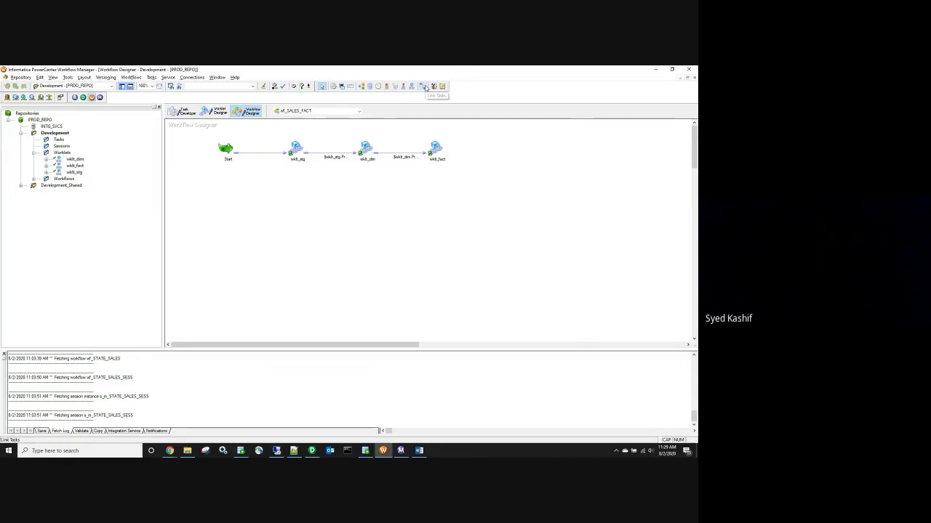
Step: Add two Email tasks to wf_SALES_FACT below the worklets and link each one from wklt_stg
click(344, 87)
click(325, 188)
click(326, 188)
click(423, 87)
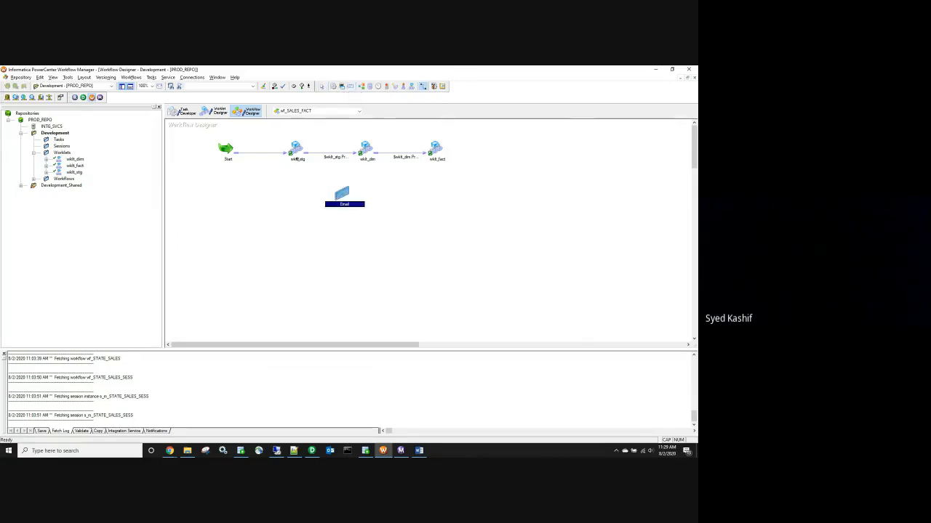
drag(296, 149, 339, 194)
click(343, 87)
click(311, 227)
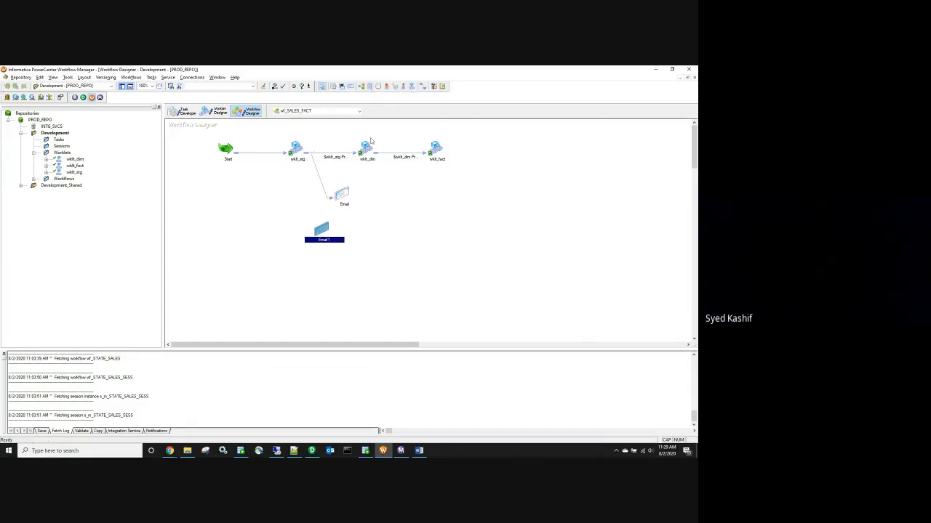
click(421, 86)
drag(296, 149, 321, 229)
Step: Set the condition on the link from wklt_stg to the lower Email task to $wklt_stg.PrevTaskStatus=FAILED and validate it
double_click(320, 180)
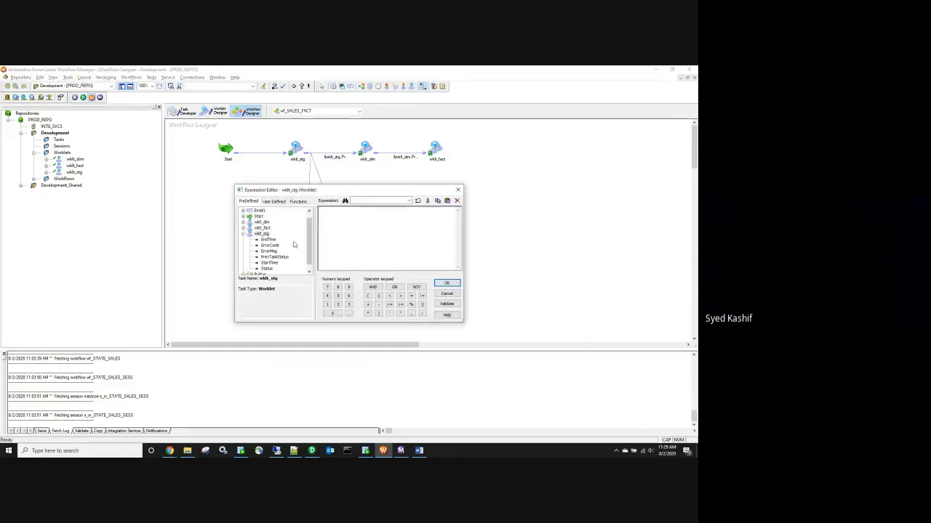
click(459, 190)
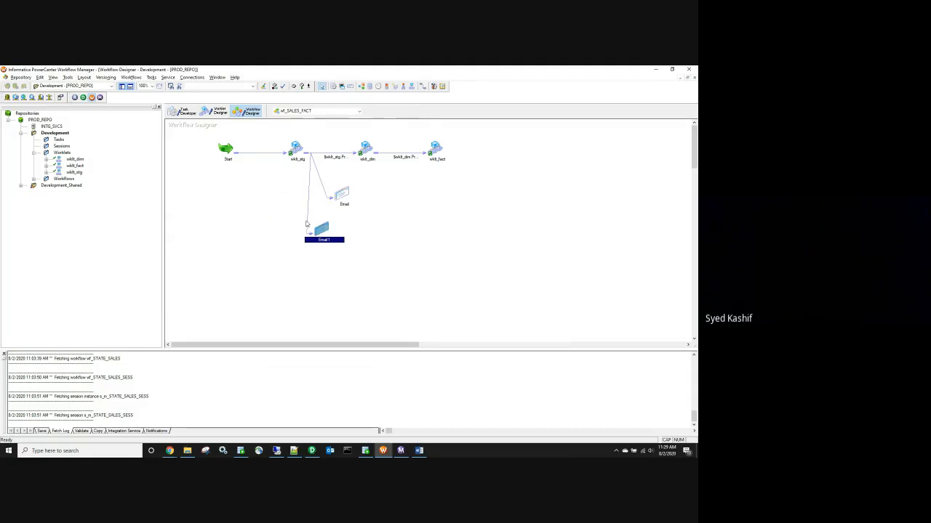
click(308, 206)
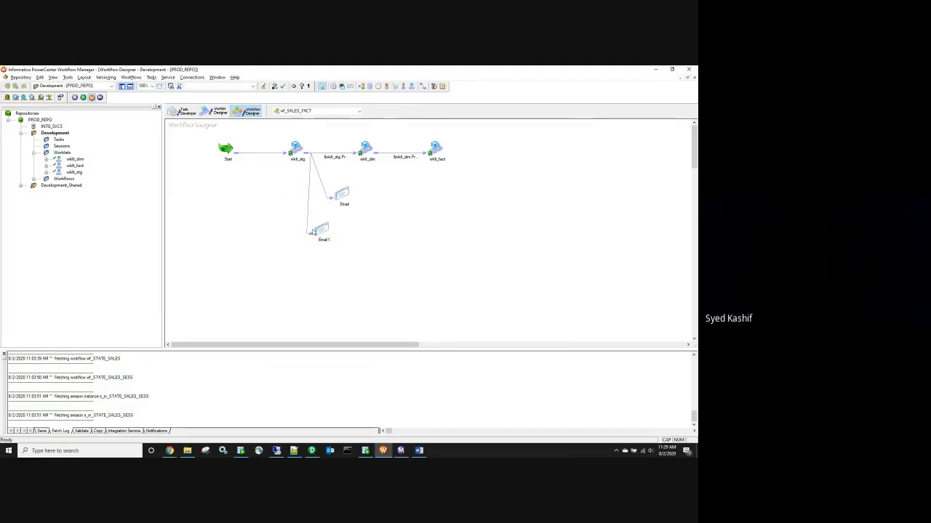
double_click(311, 231)
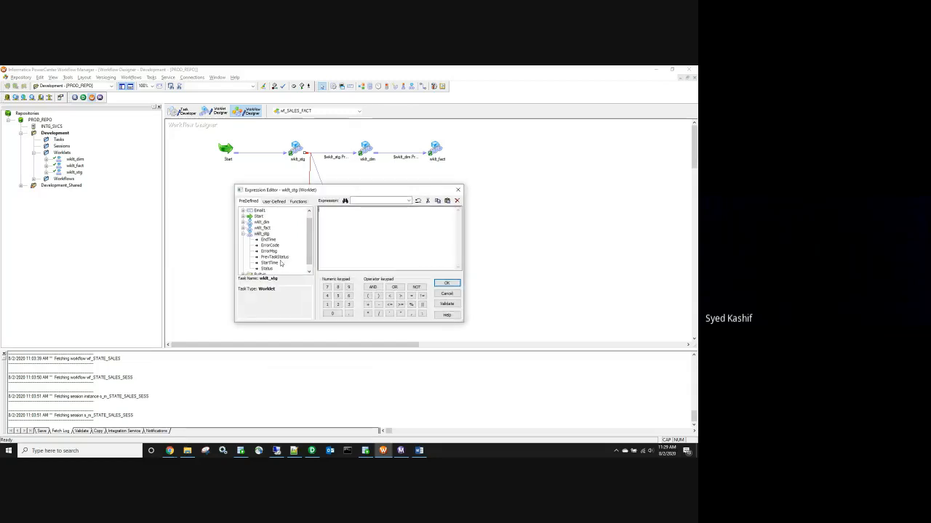
click(275, 257)
double_click(281, 257)
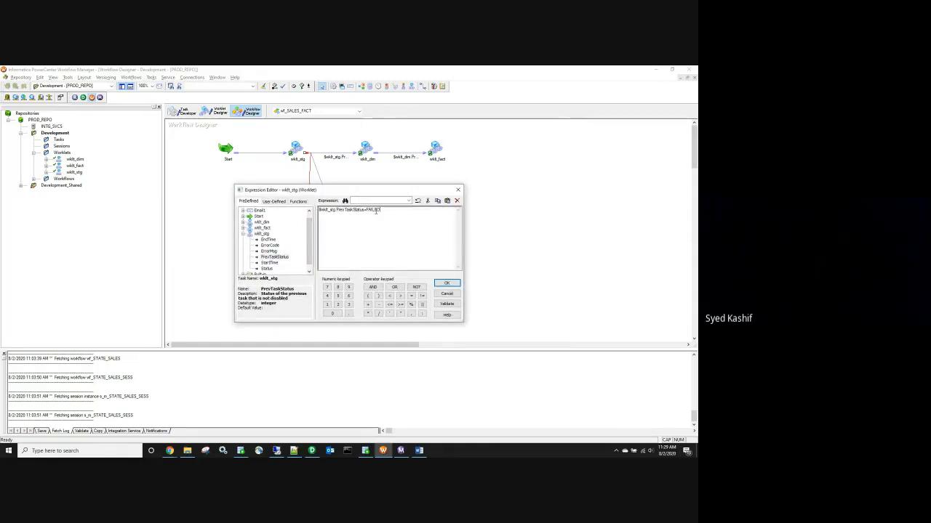
click(446, 304)
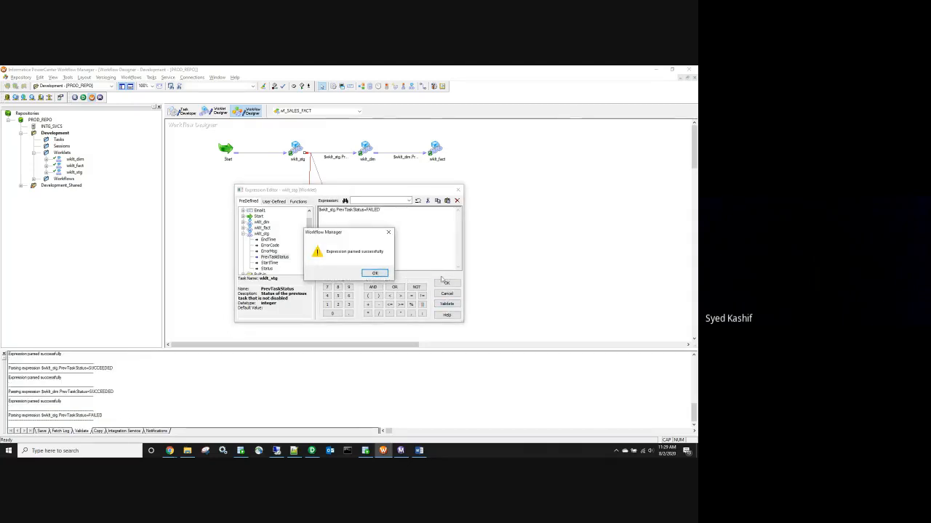
click(375, 272)
key(Return)
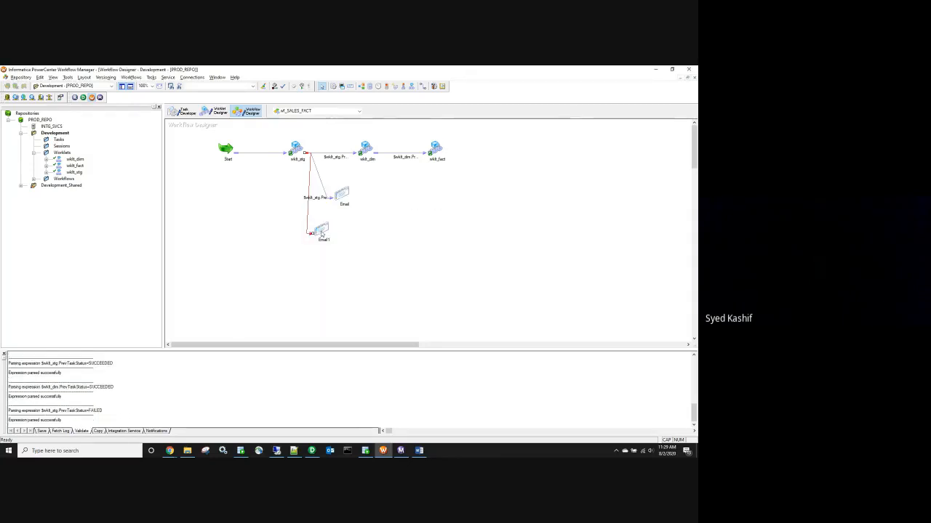
Step: View the general settings of the lower Email task and close them unchanged
double_click(321, 233)
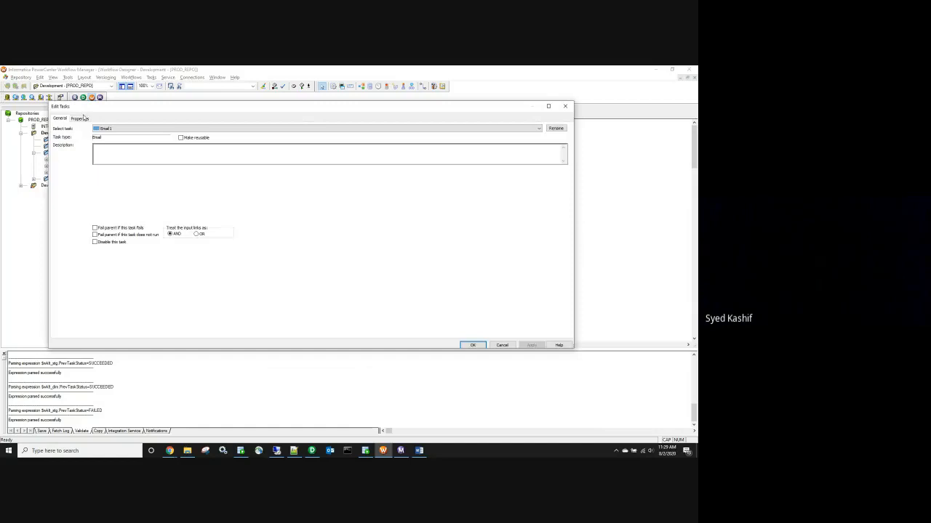
click(565, 106)
click(342, 195)
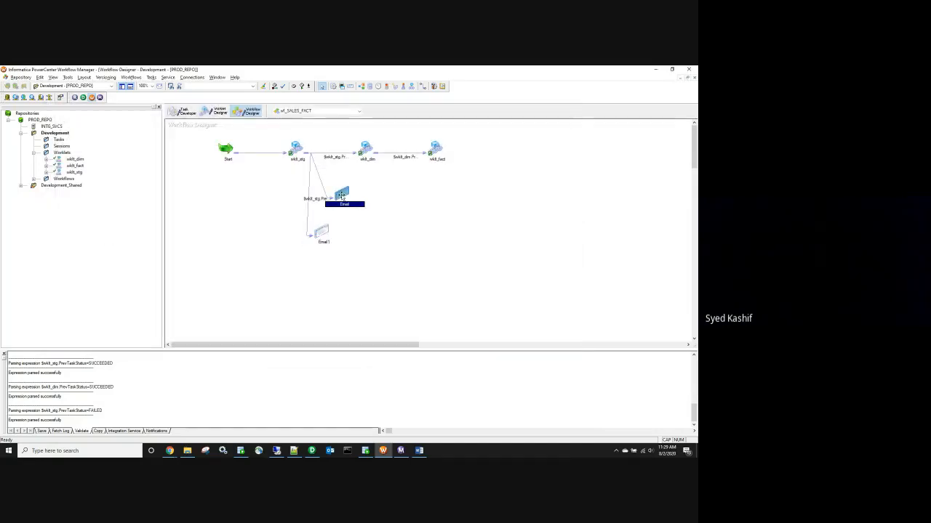
Step: Set the condition on the link from wklt_stg to the upper Email task to $wklt_stg.PrevTaskStatus=SUCCEEDED and validate it
double_click(317, 167)
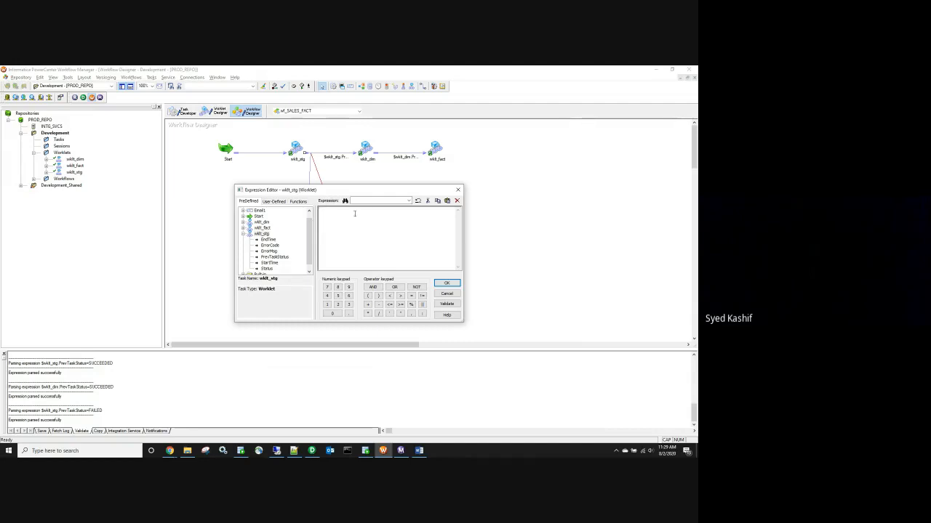
double_click(281, 258)
click(423, 219)
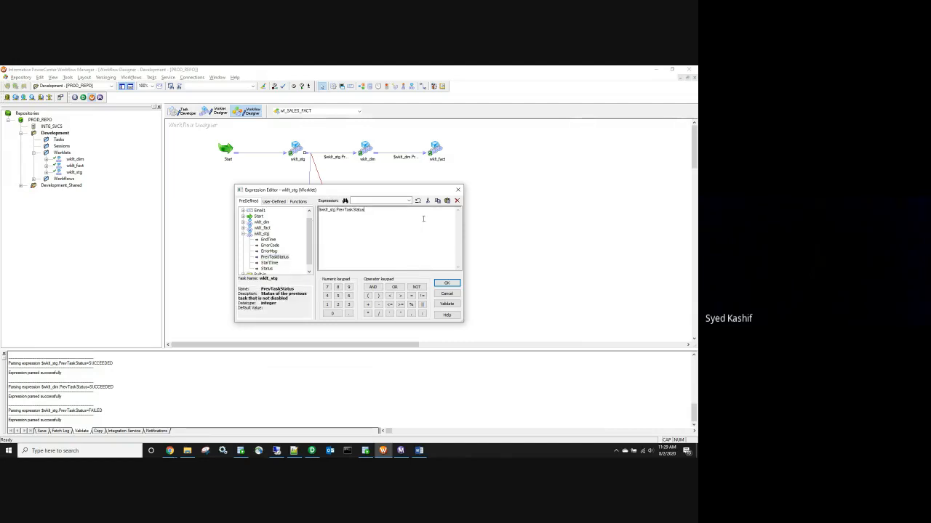
text(=SUCCEEDED)
click(447, 283)
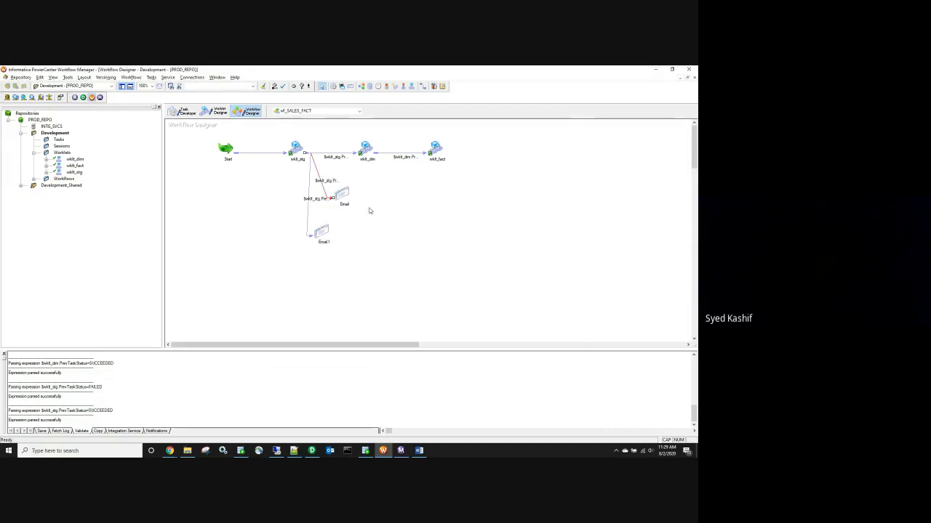
Step: View the user name, subject and text properties of the upper Email task
double_click(349, 196)
click(82, 119)
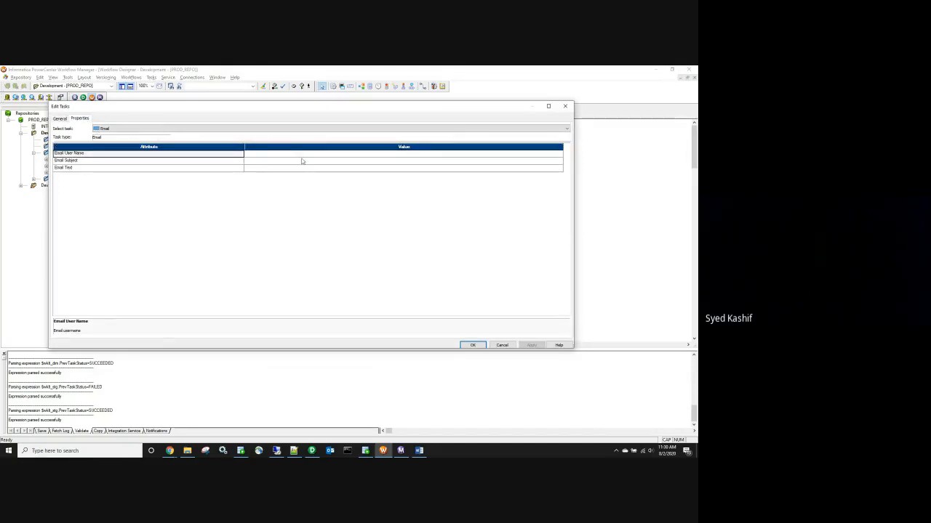
click(473, 345)
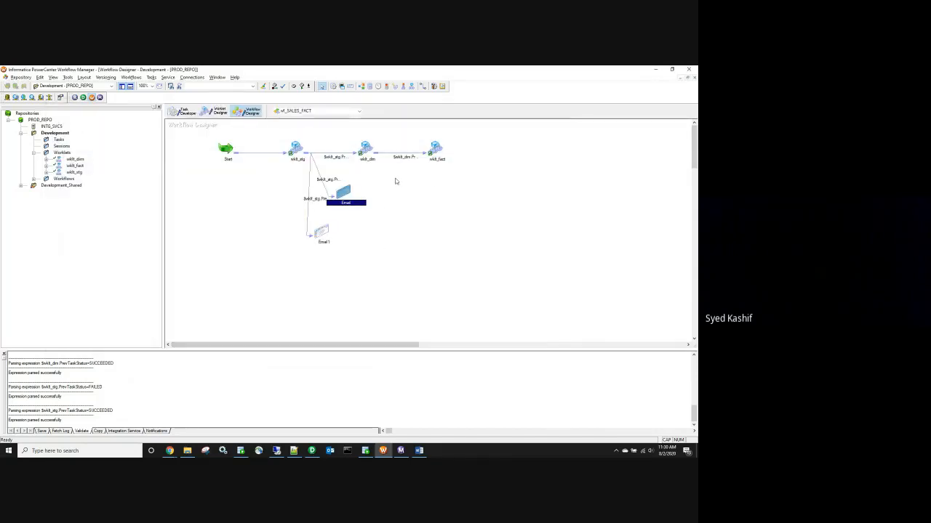
Step: Look at wklt_stg in the Worklet Designer, return to wf_SALES_FACT and select all of its tasks
click(219, 112)
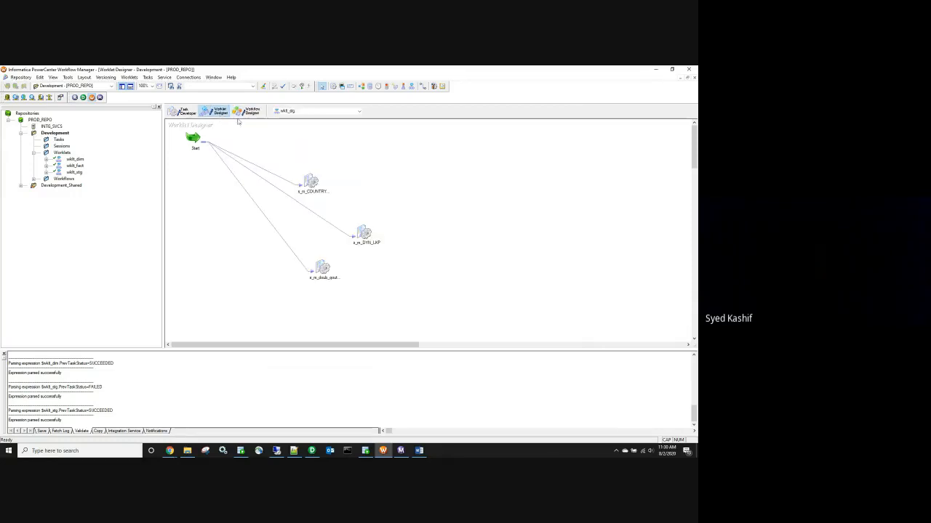
click(249, 111)
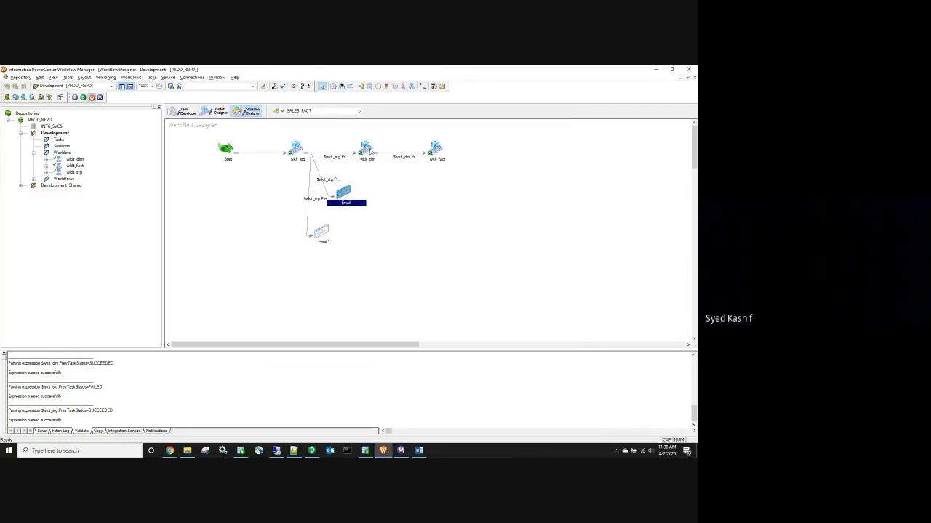
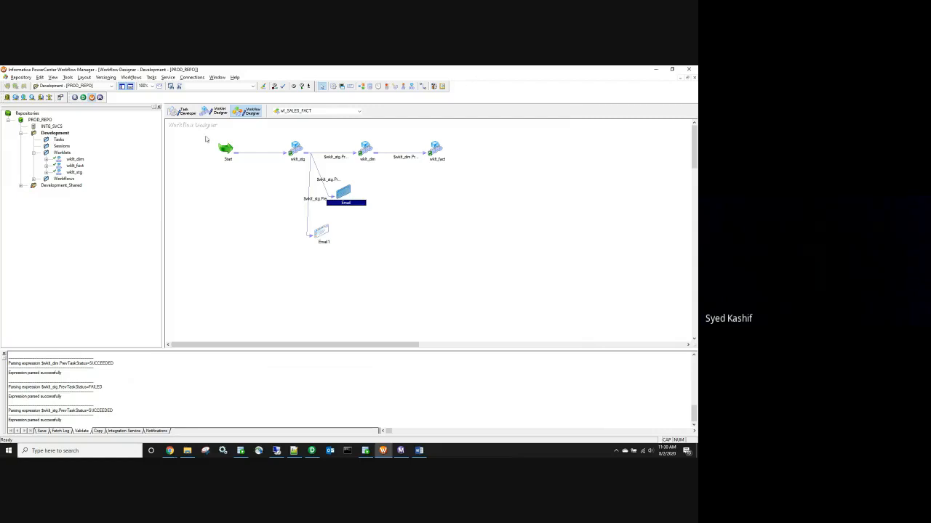
drag(206, 134, 496, 259)
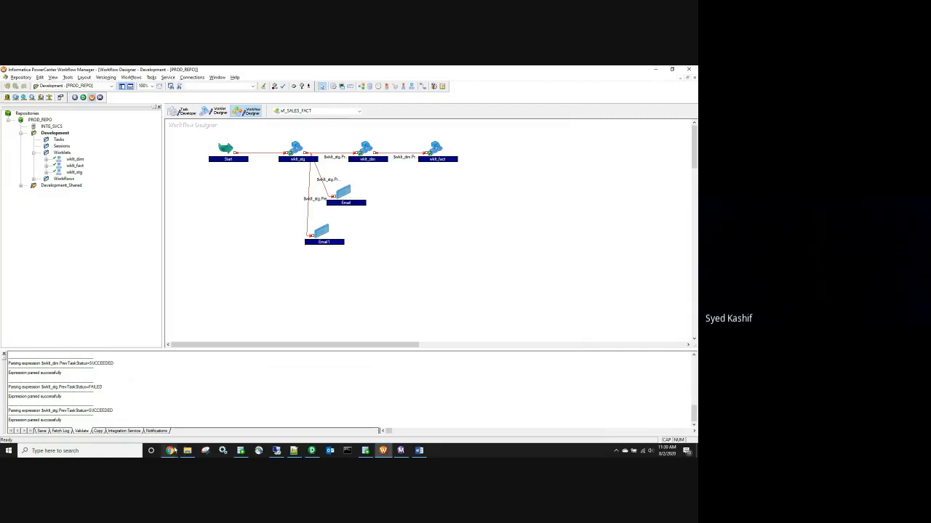
Step: Switch to the Batch-10 spreadsheet in Google Sheets and open the Class_Schedule sheet
click(169, 450)
click(140, 429)
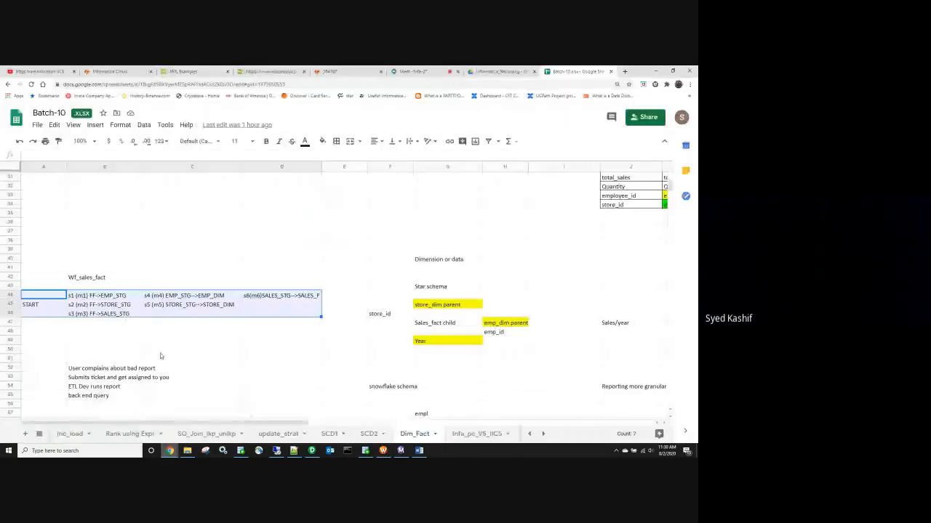
click(39, 434)
scroll(90, 363, up, 15)
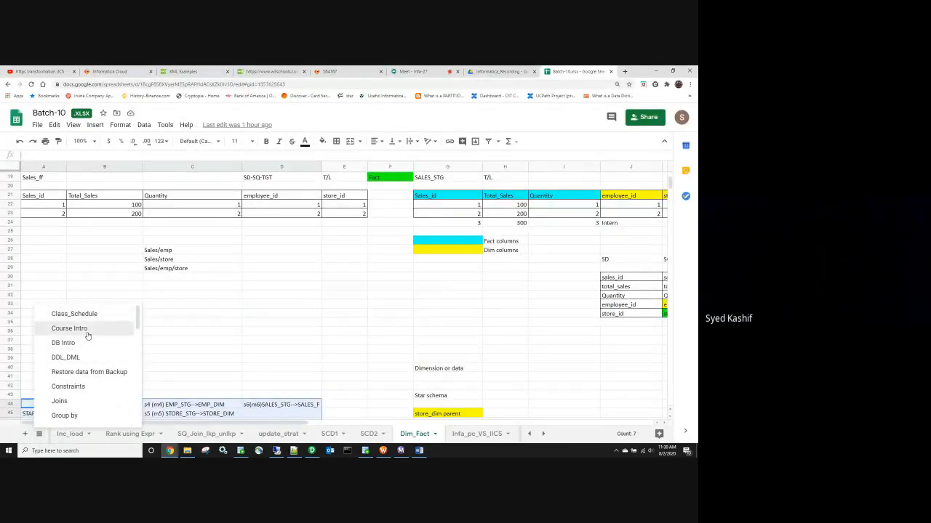
click(86, 333)
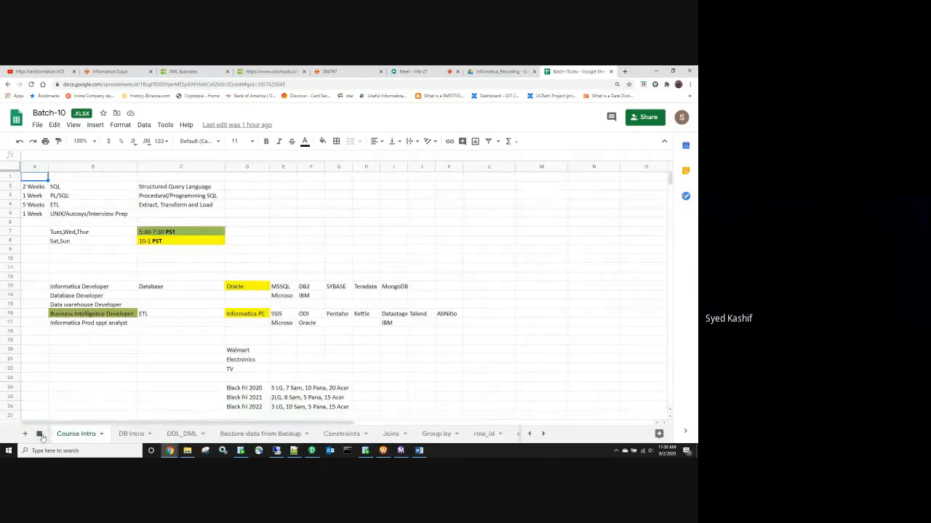
click(39, 434)
click(91, 315)
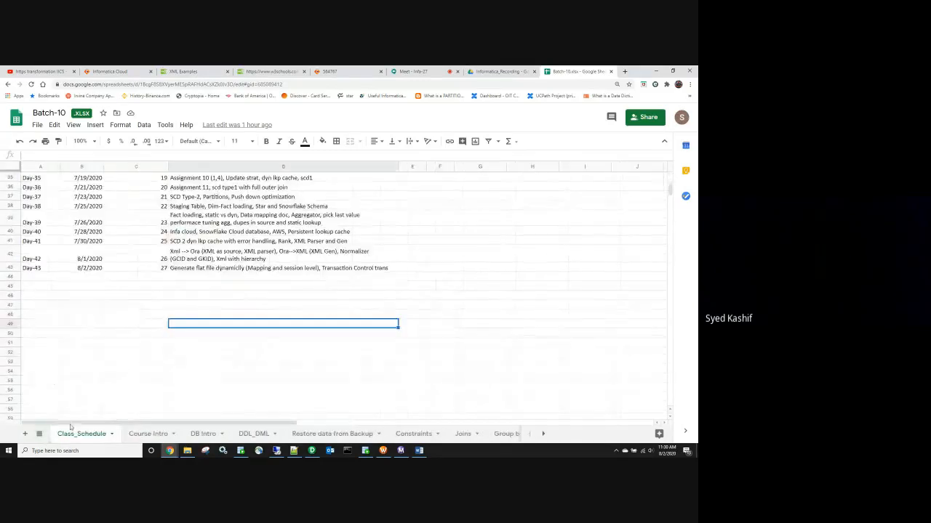
Step: In the Day-43 topic cell, replace the ending "trans" with "(Gen" and start a second line in the cell
click(387, 268)
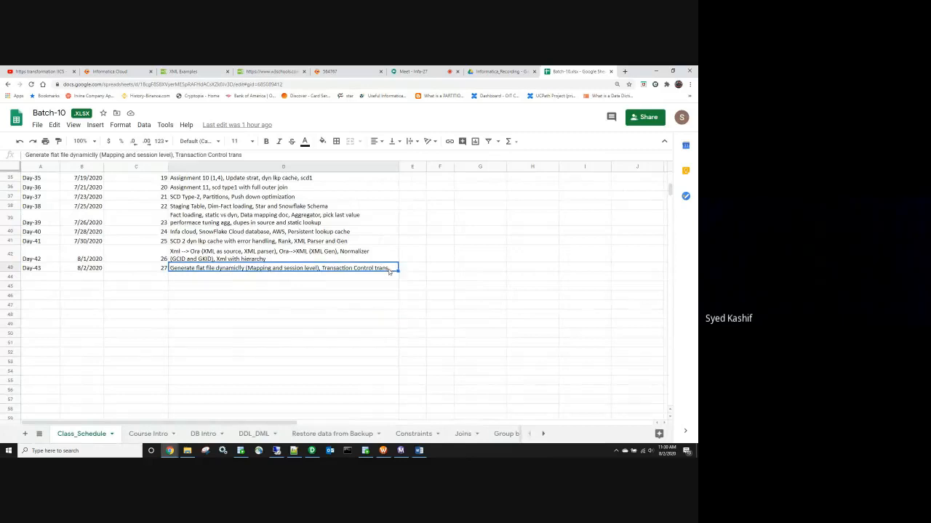
double_click(390, 268)
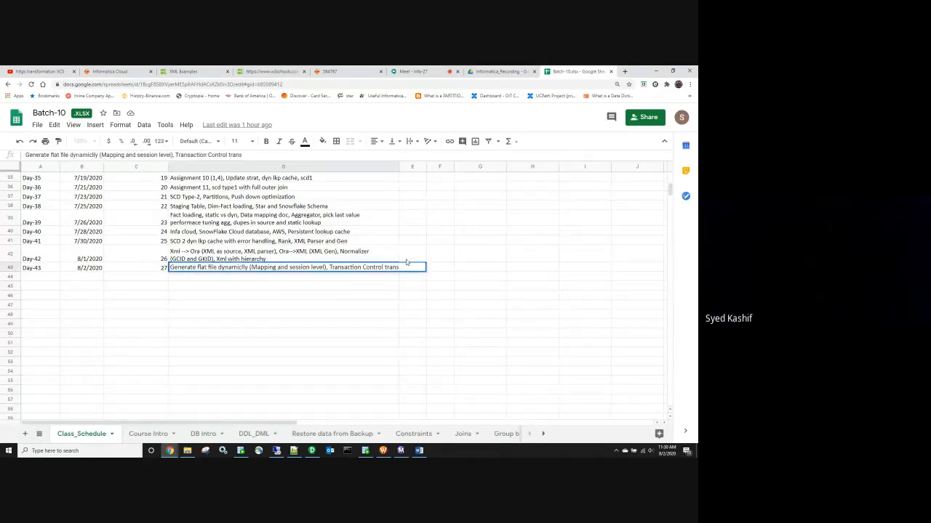
key(BackSpace)
key(BackSpace)
key(BackSpace)
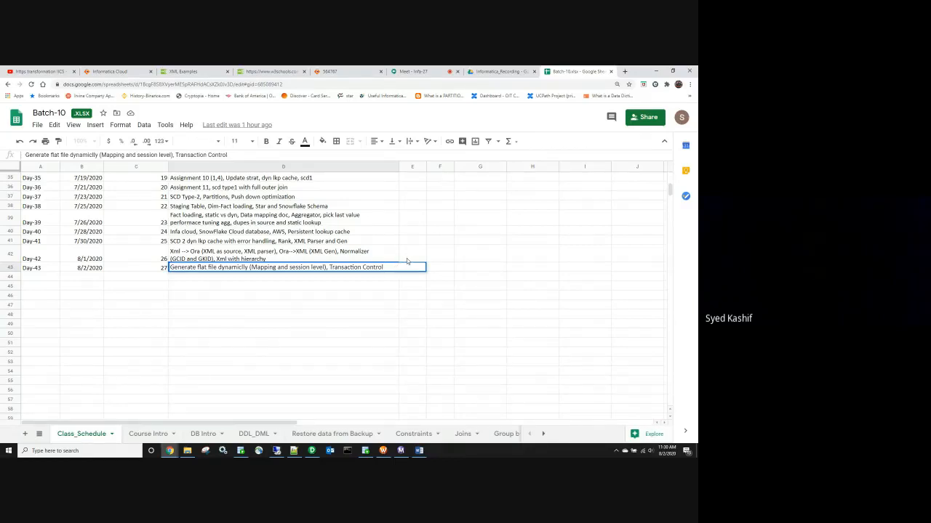
text((GEN ff DYB)
key(BackSpace)
key(BackSpace)
key(BackSpace)
key(BackSpace)
key(BackSpace)
key(BackSpace)
key(BackSpace)
text(EN)
key(BackSpace)
key(BackSpace)
text(en)
key(alt+Return)
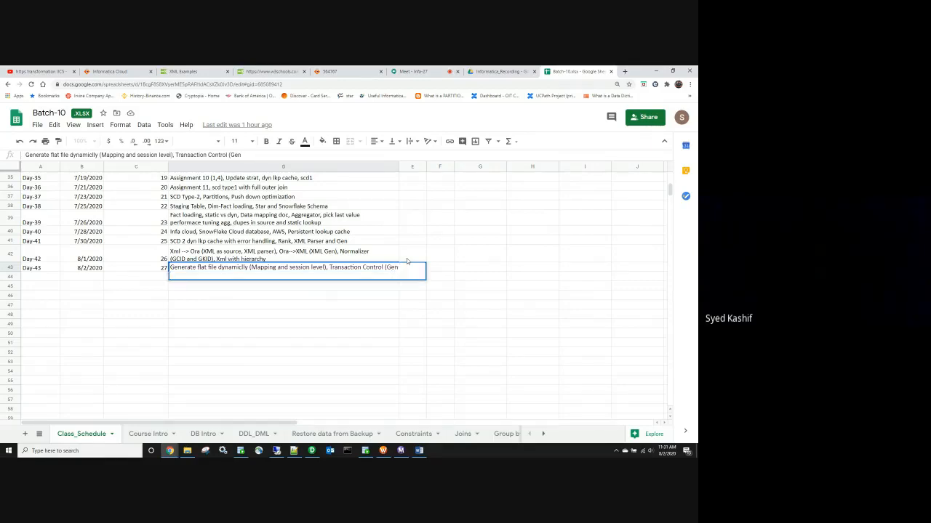
Step: Write "ff Dyn, mpplet (reusable section of code in mapping)" on the second line of the Day-43 topic
text(ff Dyn, mpplet (re)
text(suble)
key(BackSpace)
key(BackSpace)
text(able)
key(Left)
key(Left)
key(Left)
text(usable transfo)
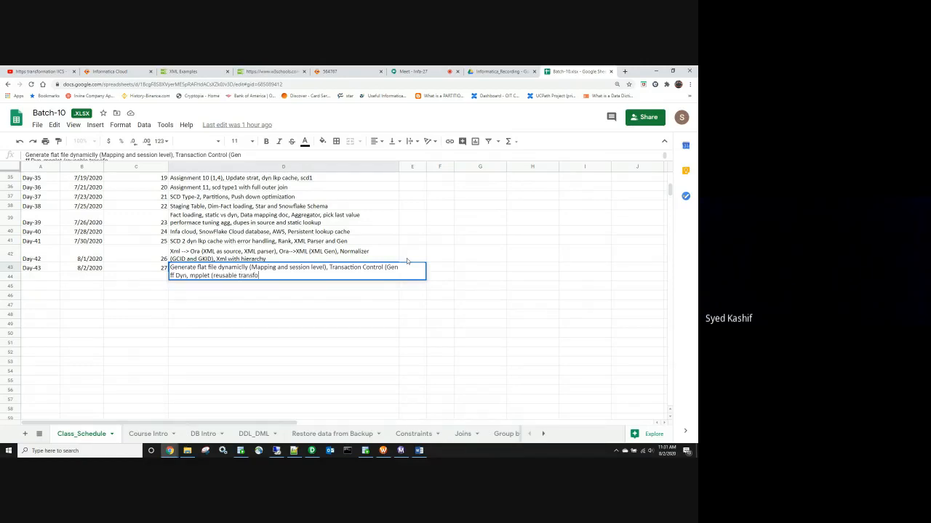
key(BackSpace)
key(BackSpace)
key(BackSpace)
text(e section of code in mapping))
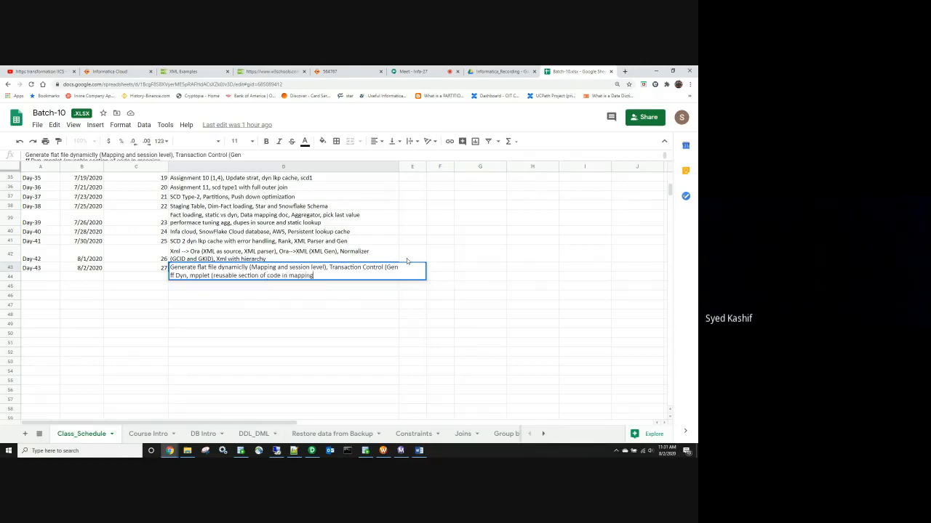
Step: Append ", worklet" to the Day-43 topic and make row 43 tall enough for two lines
text(, )
text(wrklet)
click(345, 314)
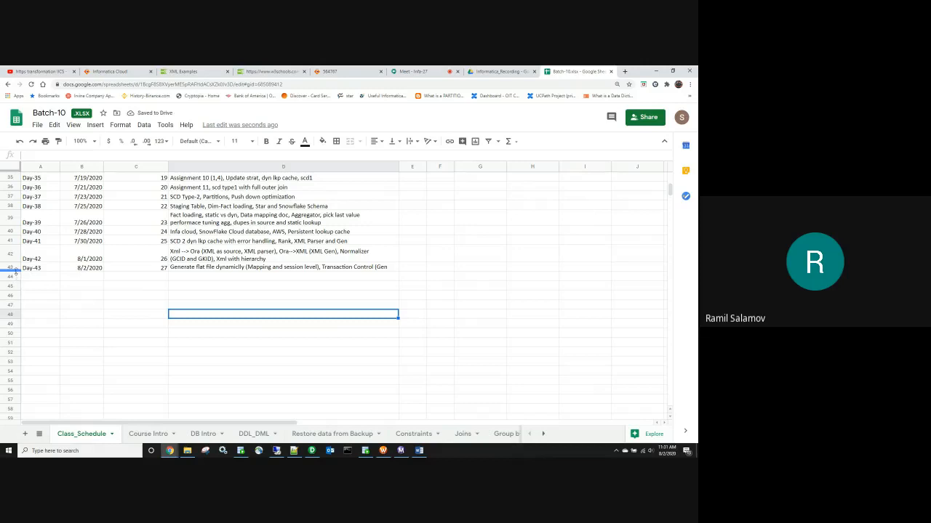
drag(13, 270, 11, 278)
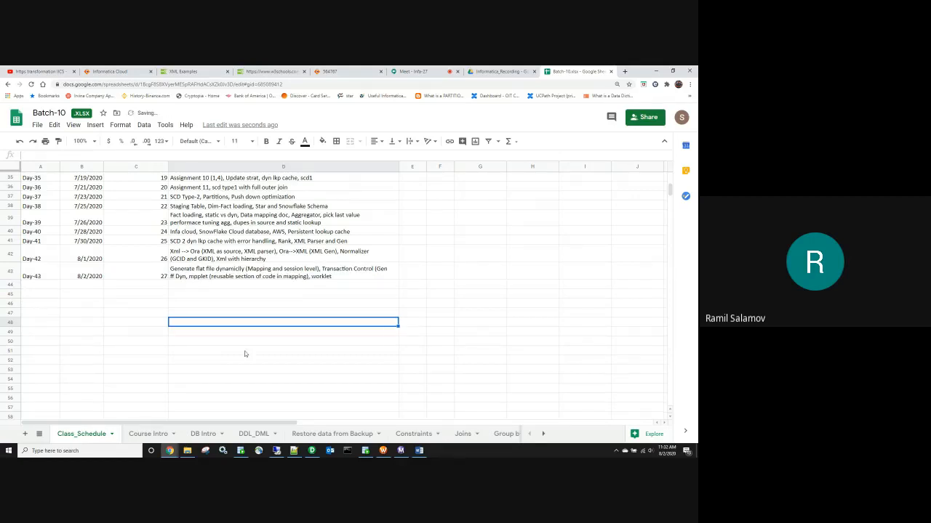
Step: Switch to Informatica PowerCenter Workflow Manager and compare the start options for the wklt_stg worklet with those for the wf_SALES_FACT workflow
click(383, 451)
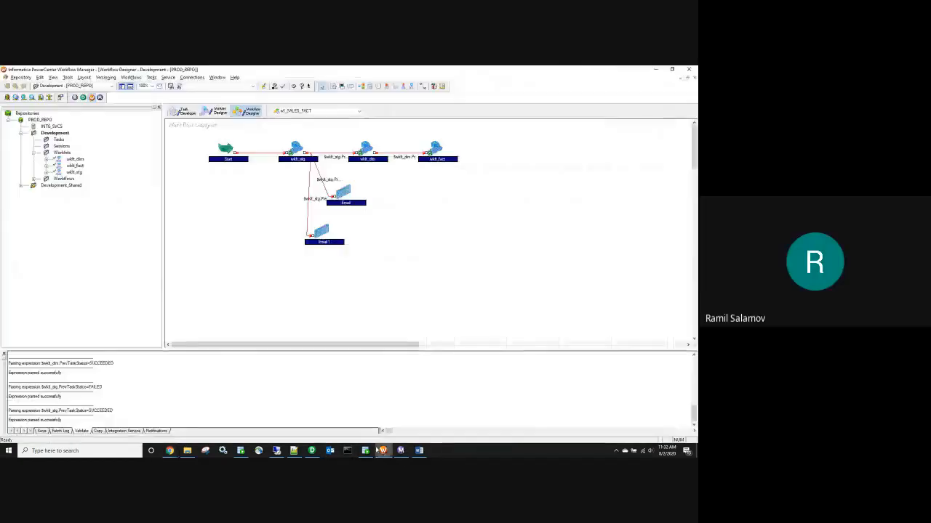
click(217, 111)
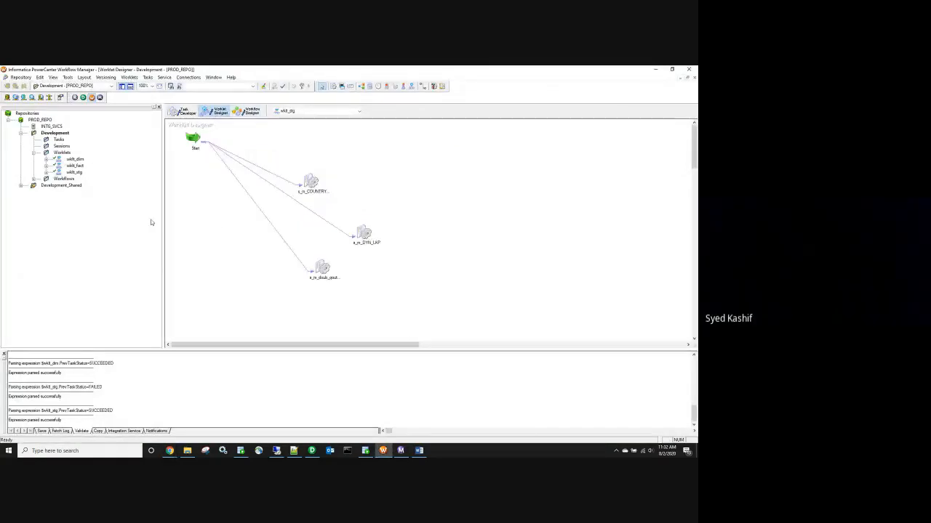
right_click(195, 196)
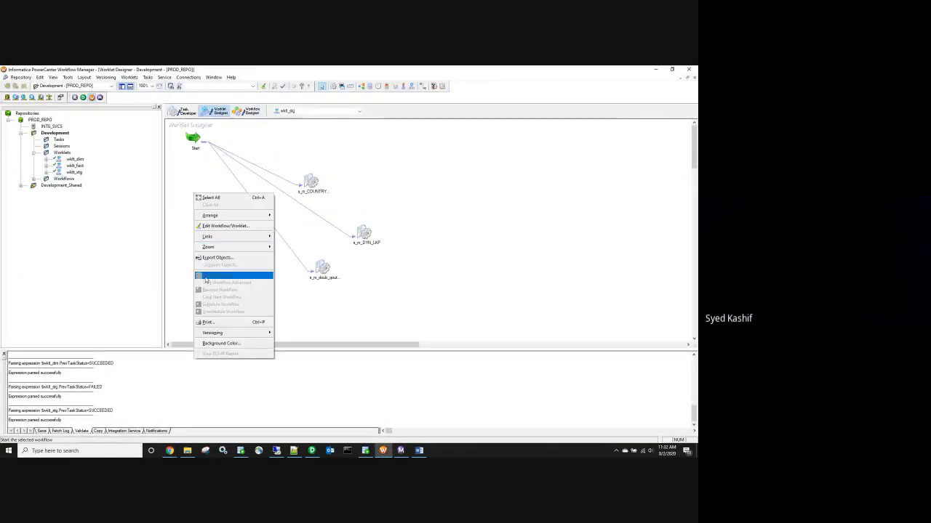
click(245, 111)
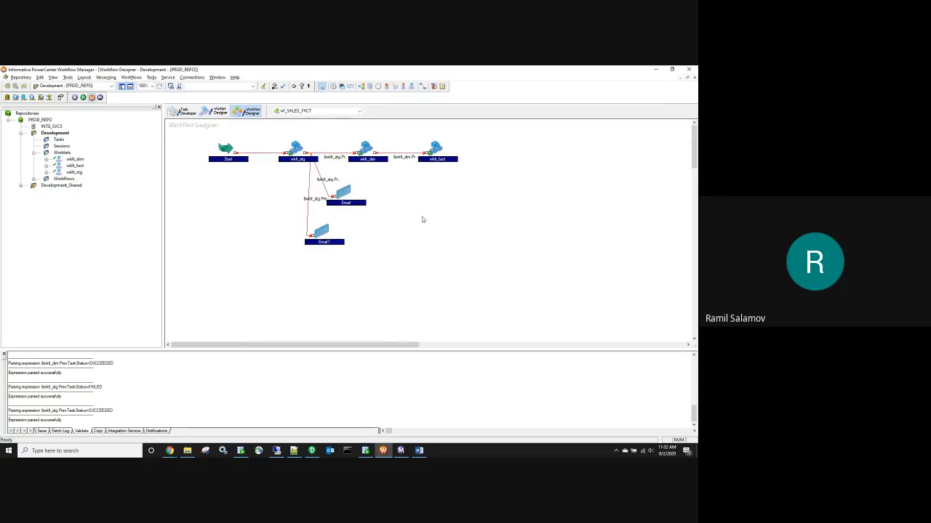
right_click(409, 245)
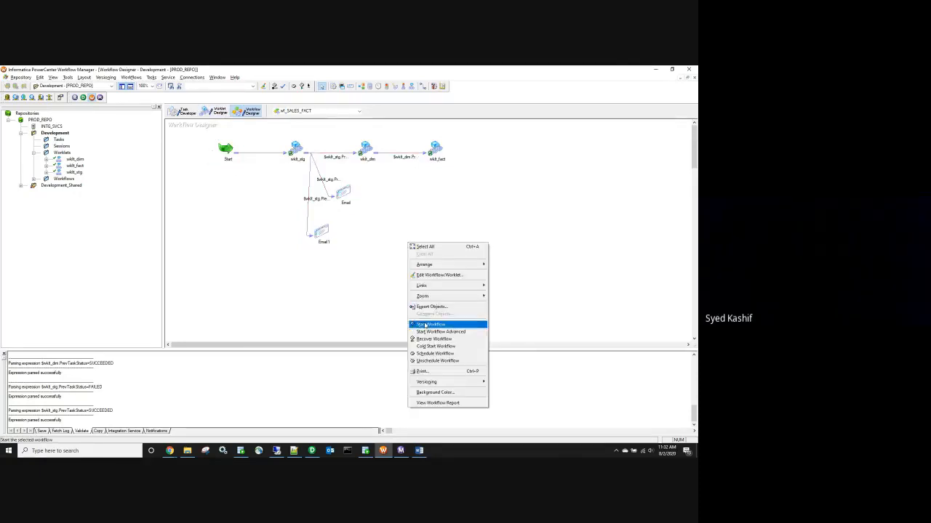
click(450, 187)
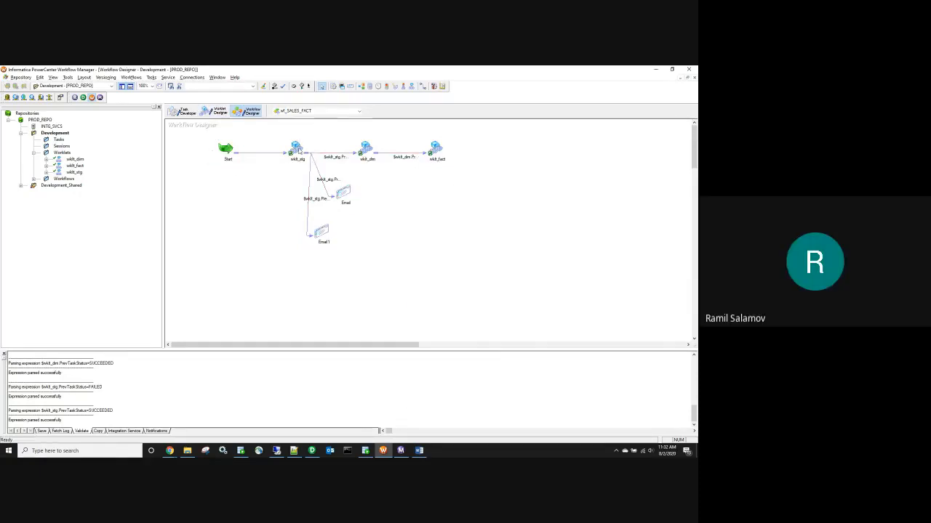
Step: Examine the task start options of the wklt_stg and wklt_dim worklets inside the wf_SALES_FACT workflow
click(295, 147)
right_click(296, 150)
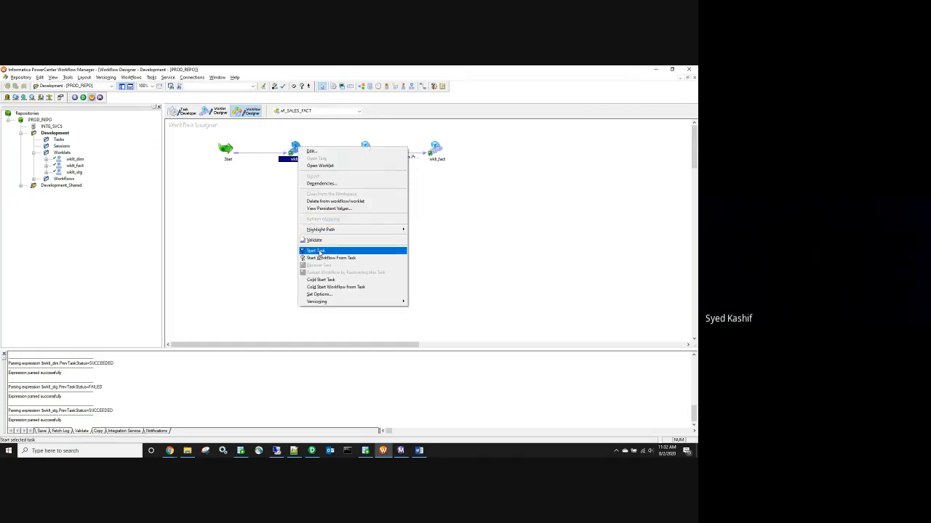
click(409, 157)
click(367, 151)
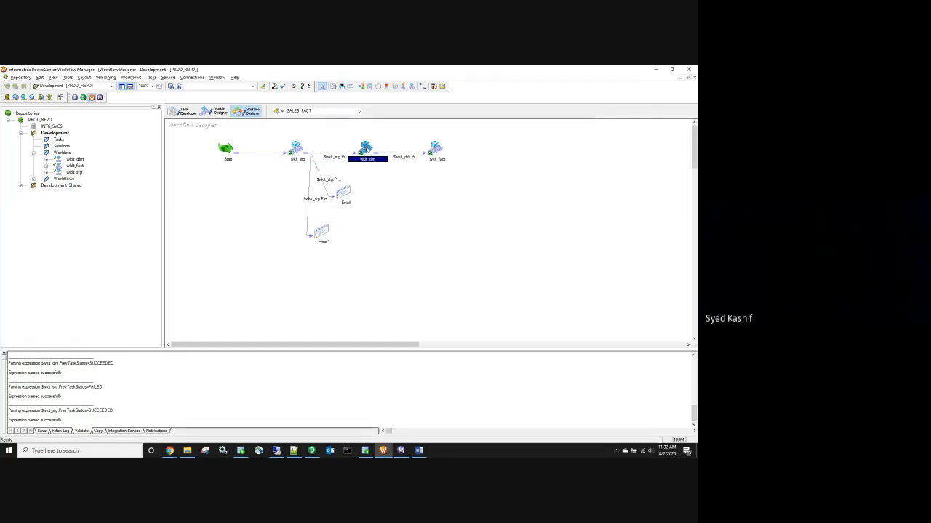
right_click(367, 147)
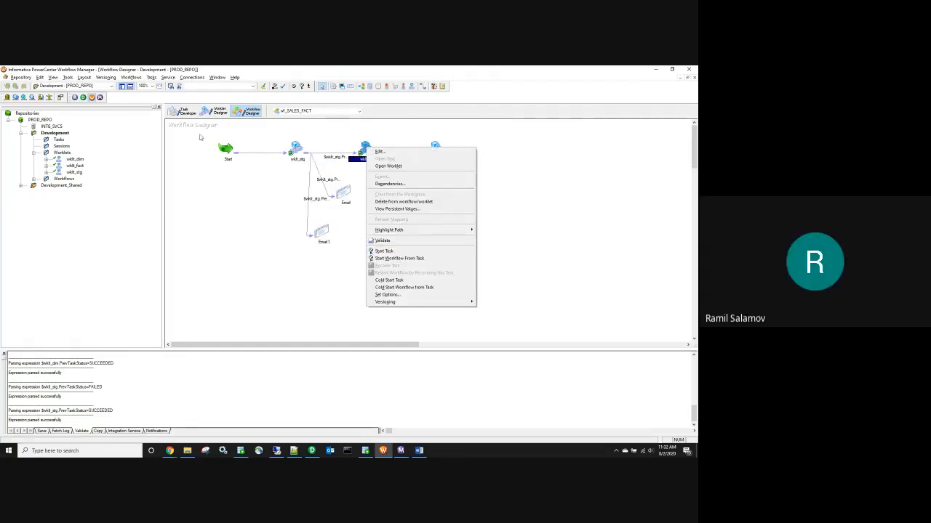
click(299, 146)
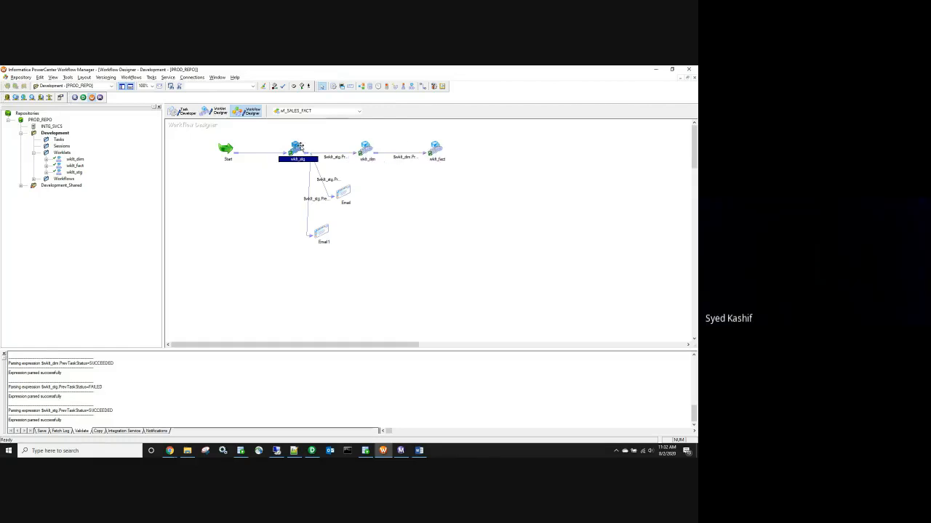
click(201, 139)
drag(513, 244, 513, 255)
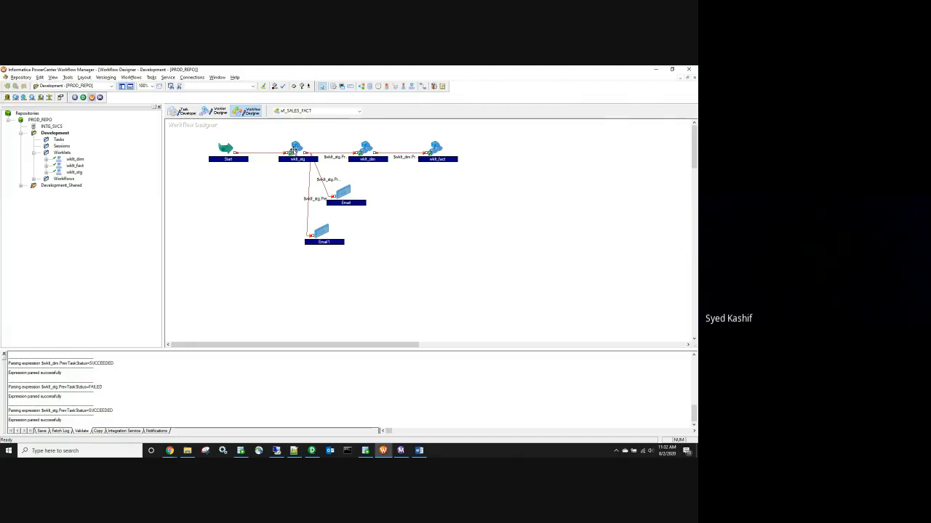
Step: Review the commands available for each worklet in wf_SALES_FACT, including starting the workflow from wklt_dim
right_click(294, 149)
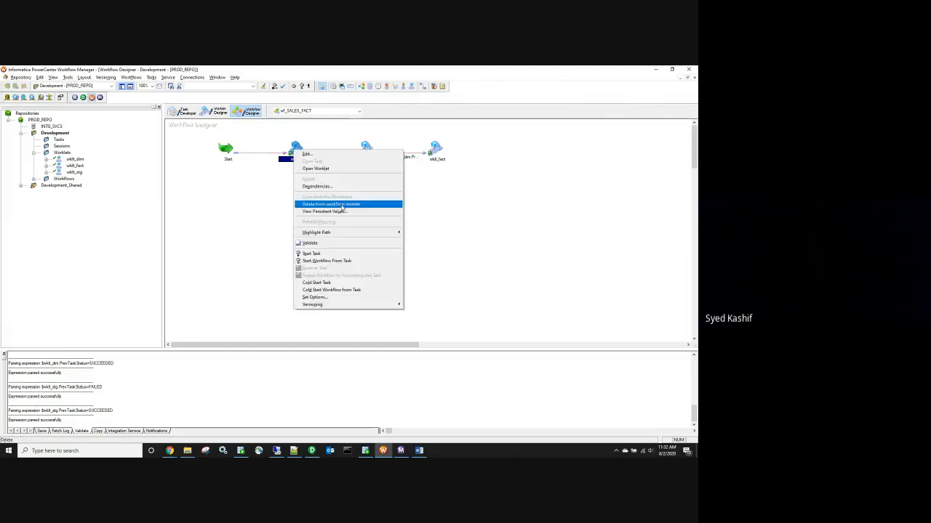
click(366, 145)
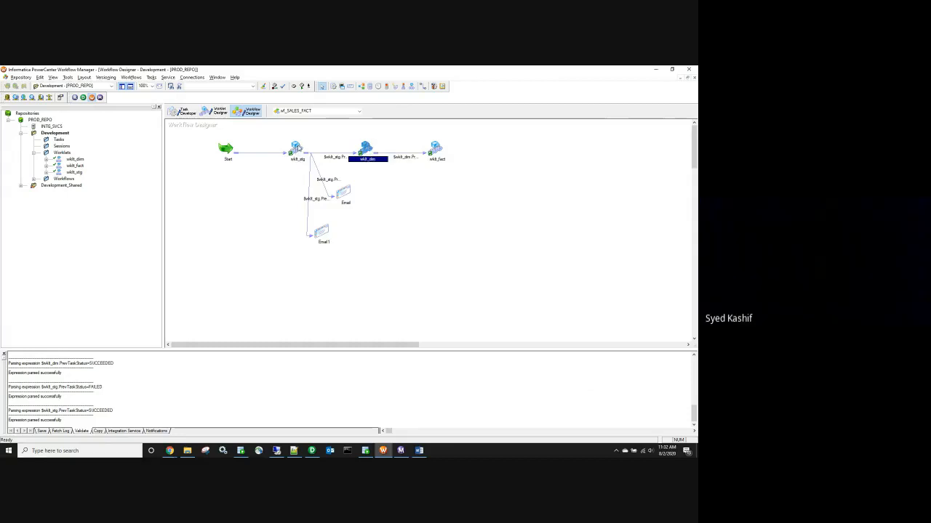
click(296, 148)
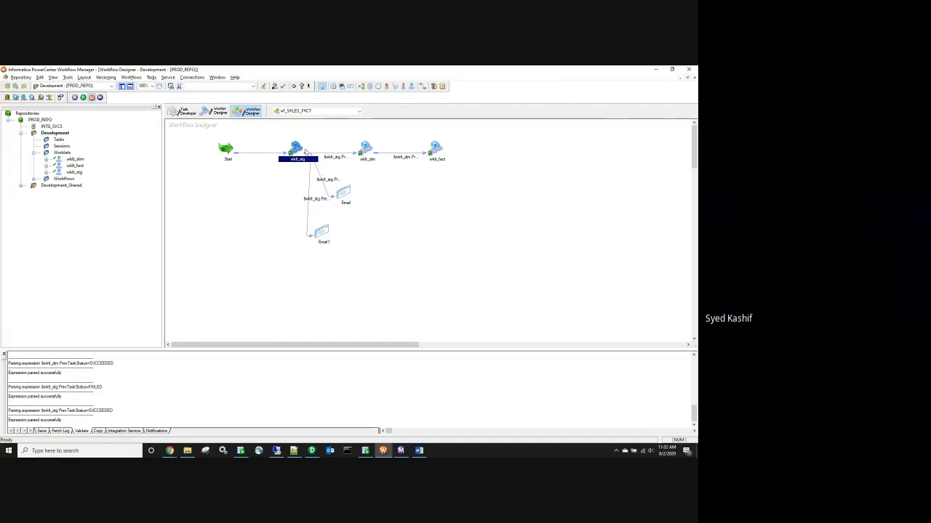
click(365, 149)
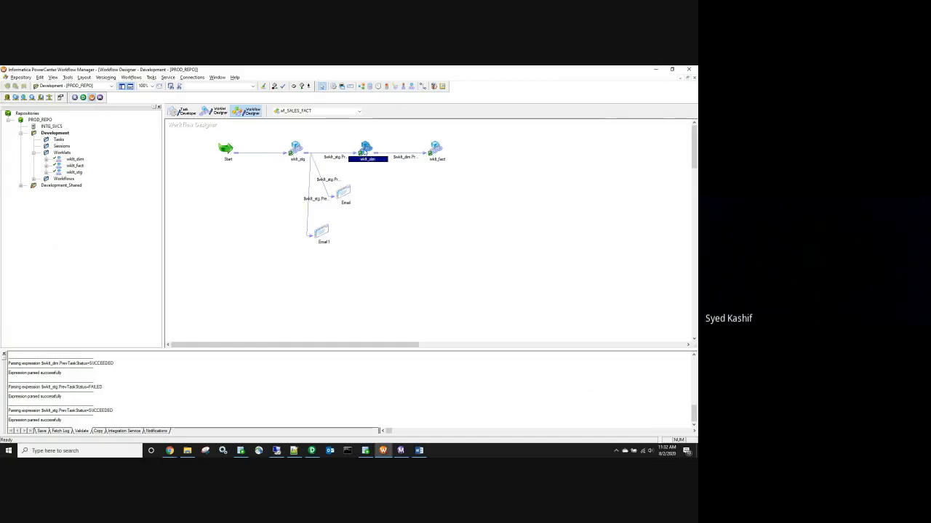
right_click(365, 150)
click(597, 184)
click(436, 149)
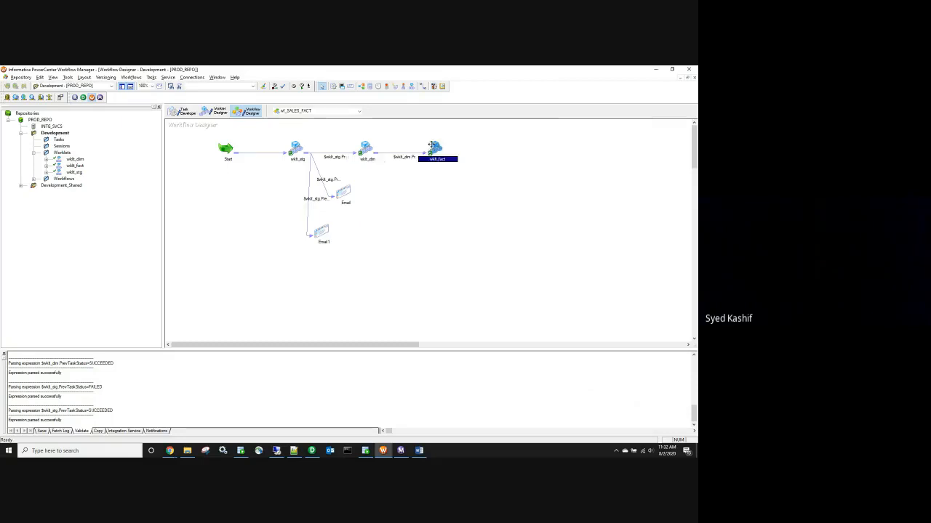
right_click(441, 149)
click(390, 166)
click(363, 150)
right_click(363, 149)
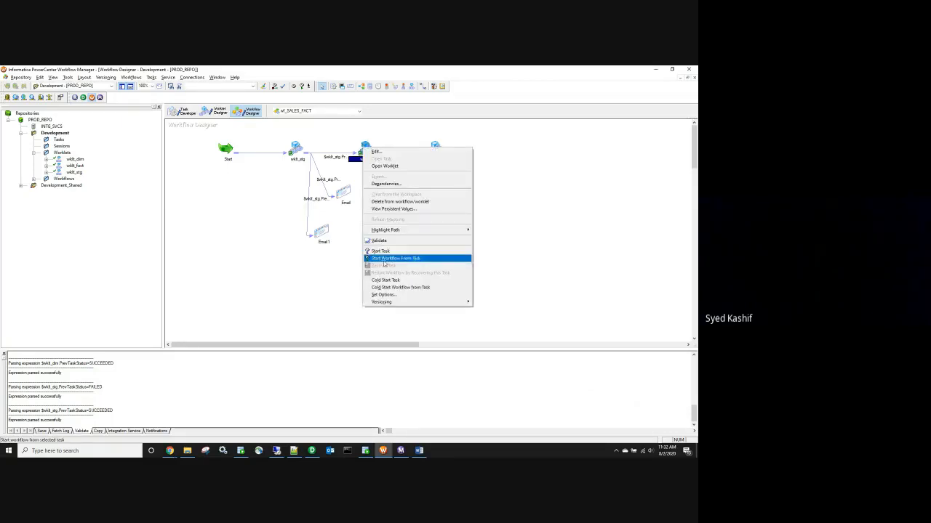
click(358, 174)
click(371, 145)
click(437, 149)
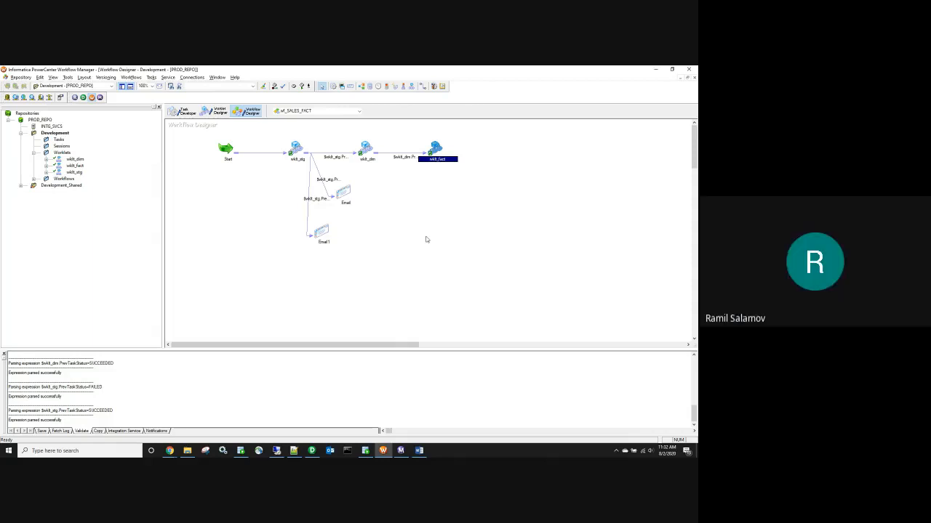
Step: Trace the order of wklt_stg, wklt_dim and wklt_fact and inspect wklt_dim's Start Workflow From Task option
click(360, 152)
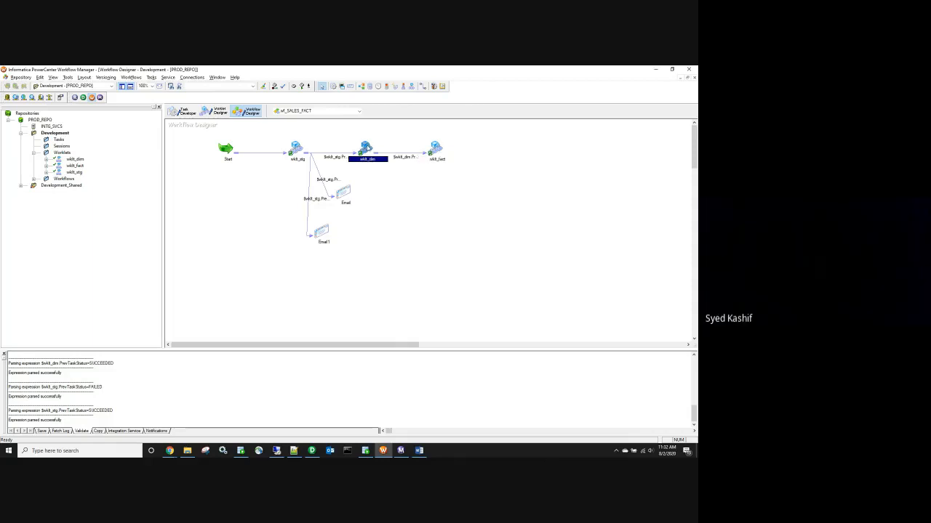
click(436, 148)
right_click(363, 148)
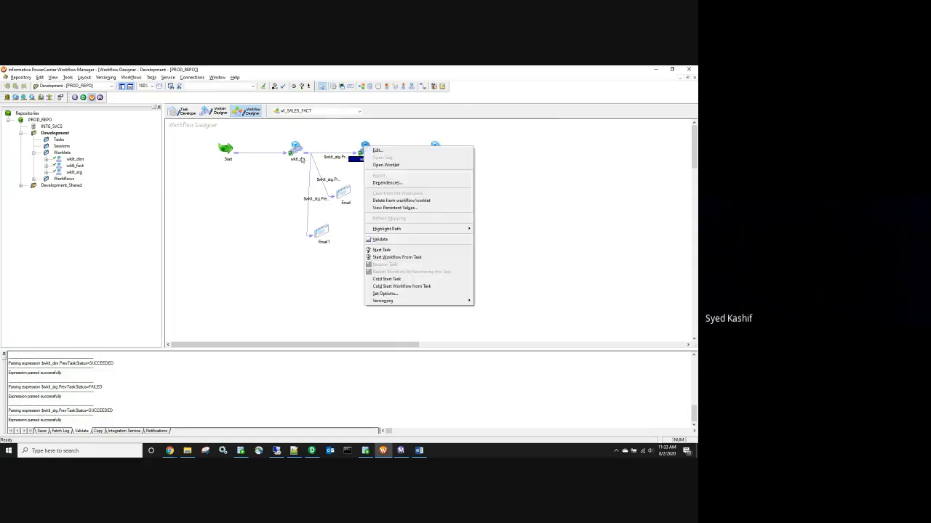
click(296, 150)
click(365, 149)
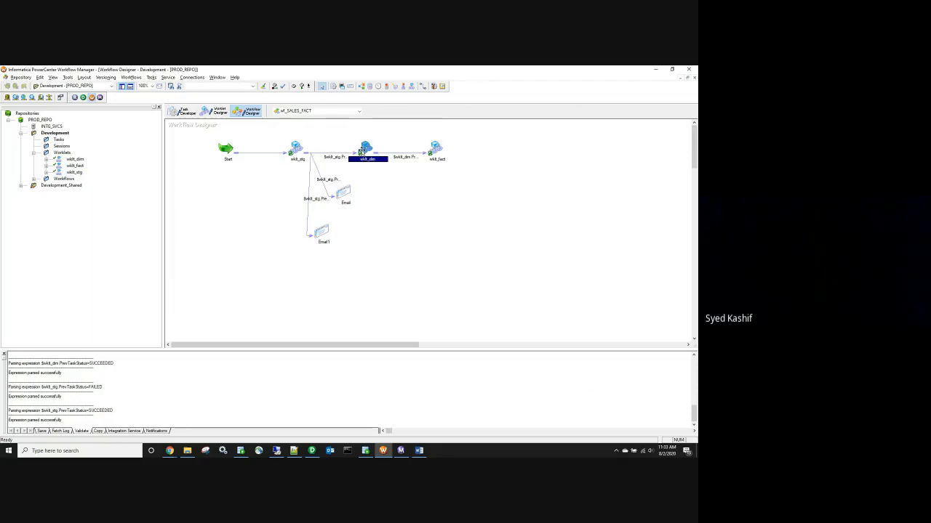
click(436, 149)
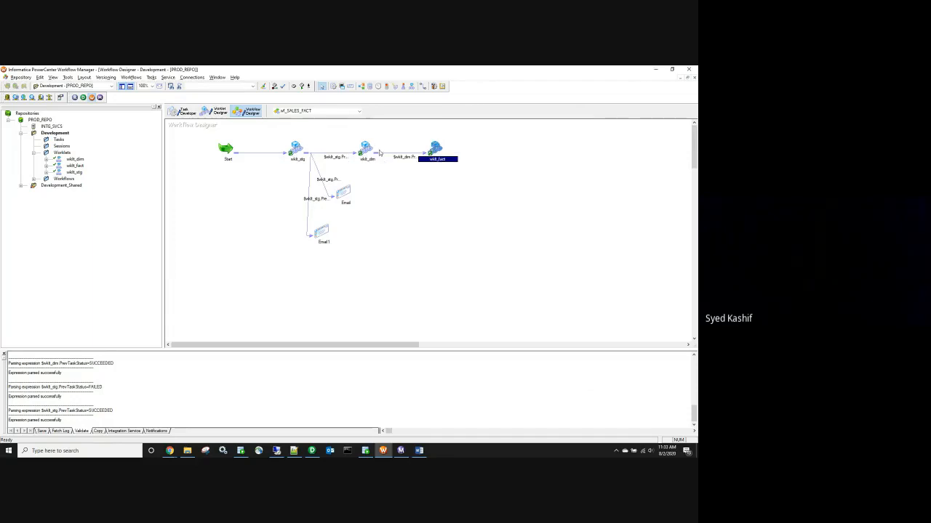
click(370, 151)
right_click(369, 150)
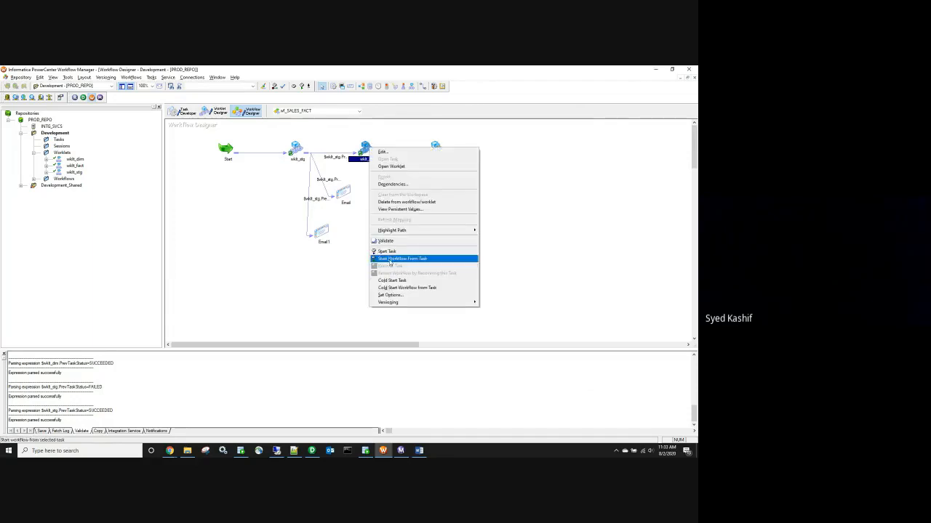
click(366, 150)
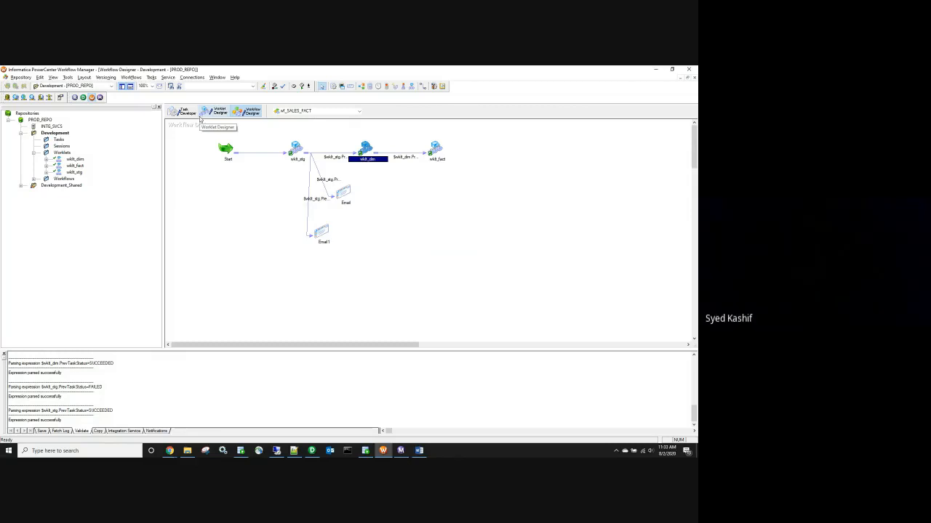
Step: Switch to the Batch-10 spreadsheet and append ", Assignment operator" to the Day-43 class topics
key(alt+Tab)
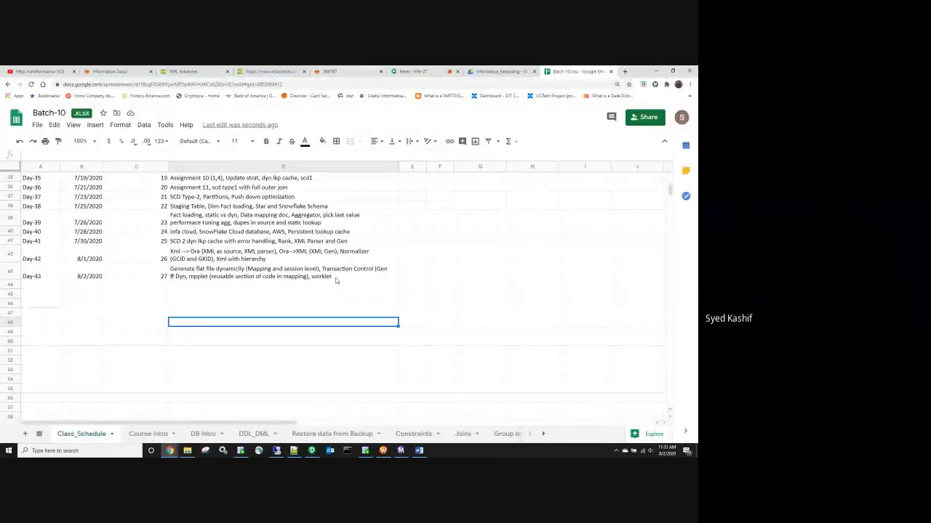
click(354, 269)
double_click(354, 269)
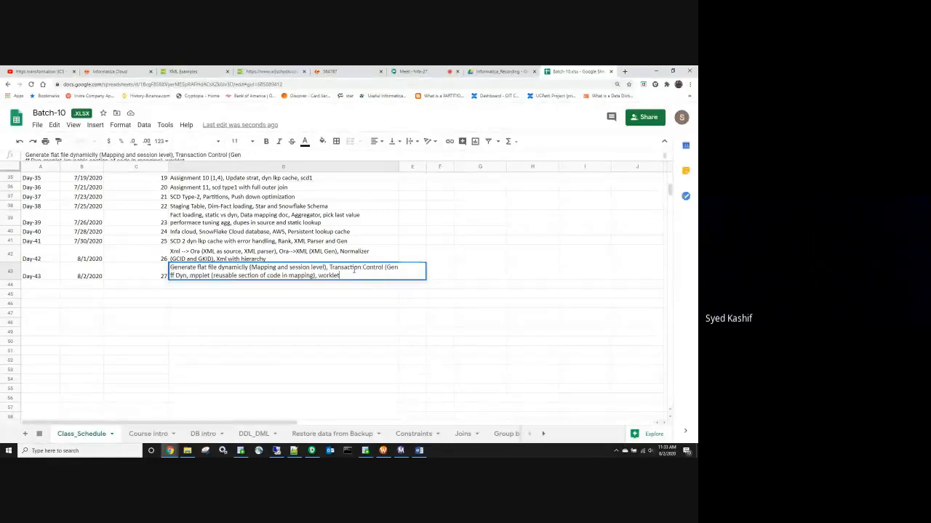
text(, Assignmne)
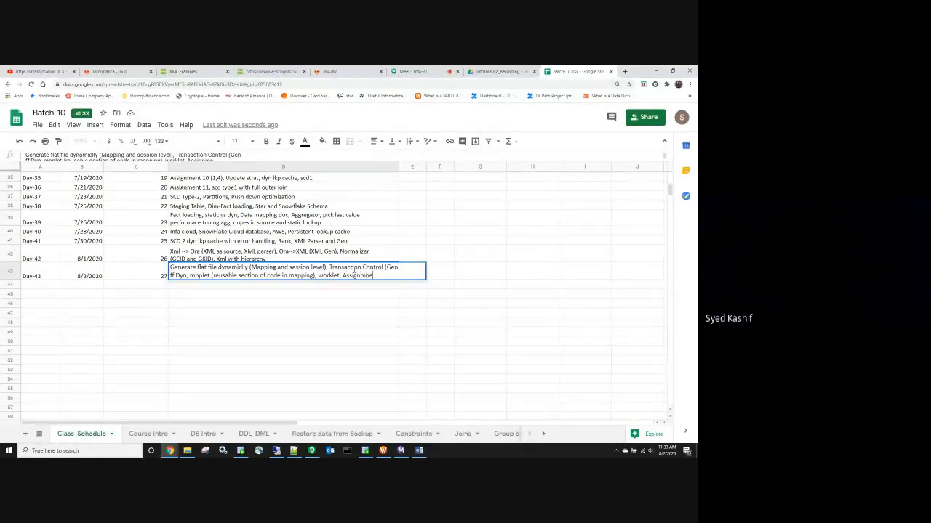
key(BackSpace)
key(BackSpace)
key(BackSpace)
key(BackSpace)
text(ment operator)
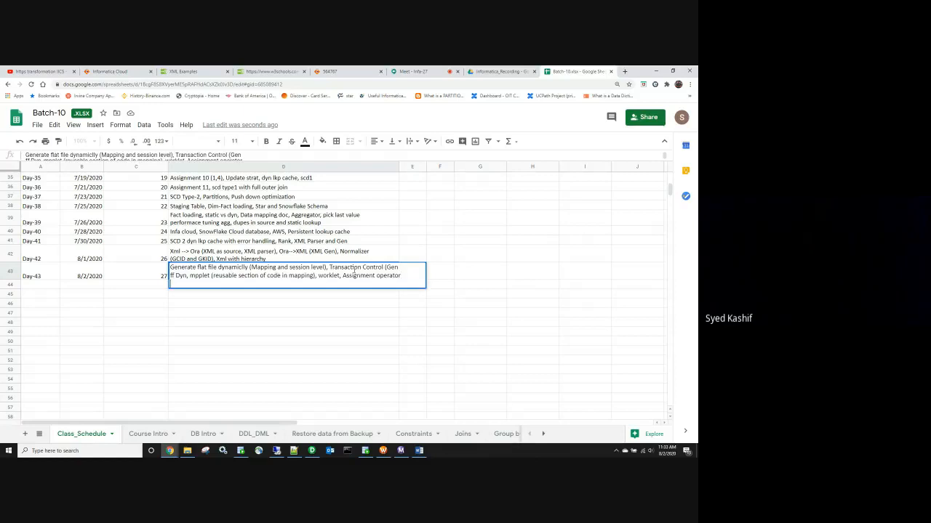
click(304, 328)
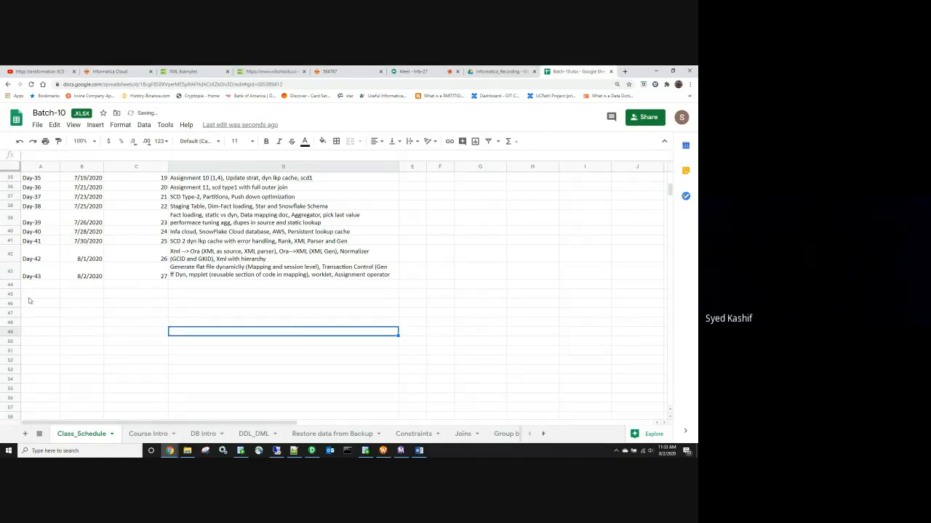
Step: Increase the height of row 43 and add a comma after "Assignment operator" in the Day-43 topics
drag(11, 280, 10, 297)
click(173, 294)
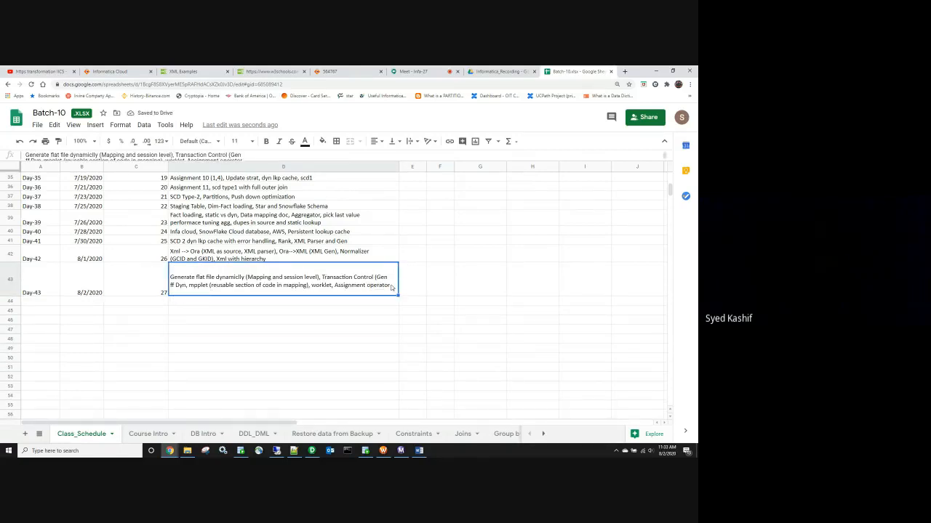
double_click(388, 289)
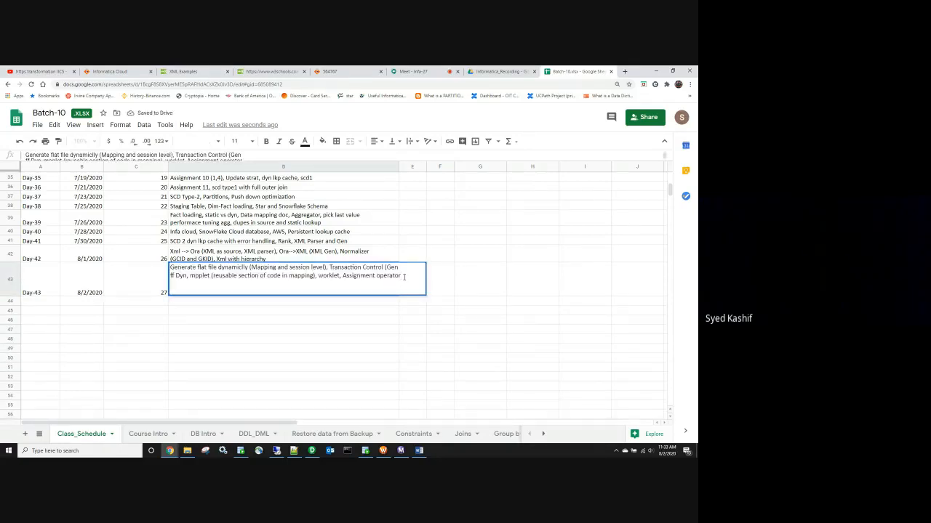
text(,)
key(Return)
Step: Enter "Event wait" in the cell directly below the Day-43 topics
text(Event)
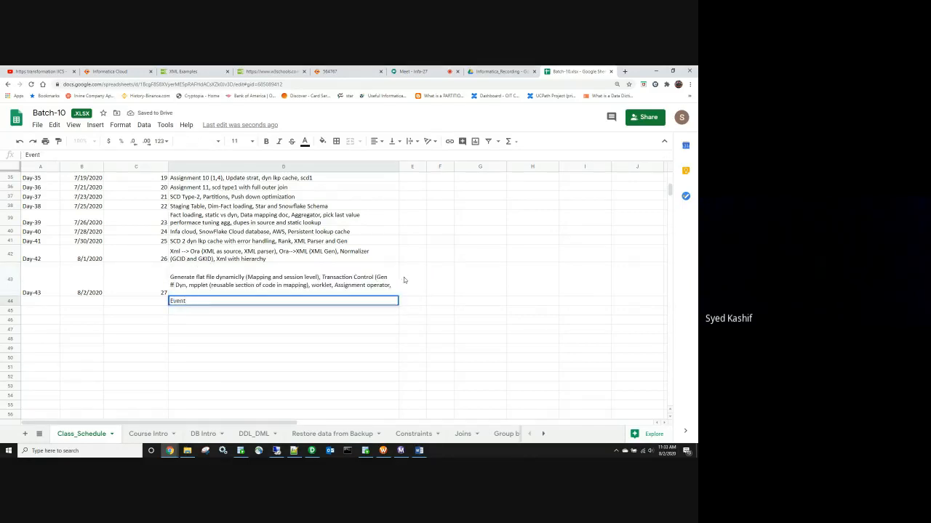
text( wait)
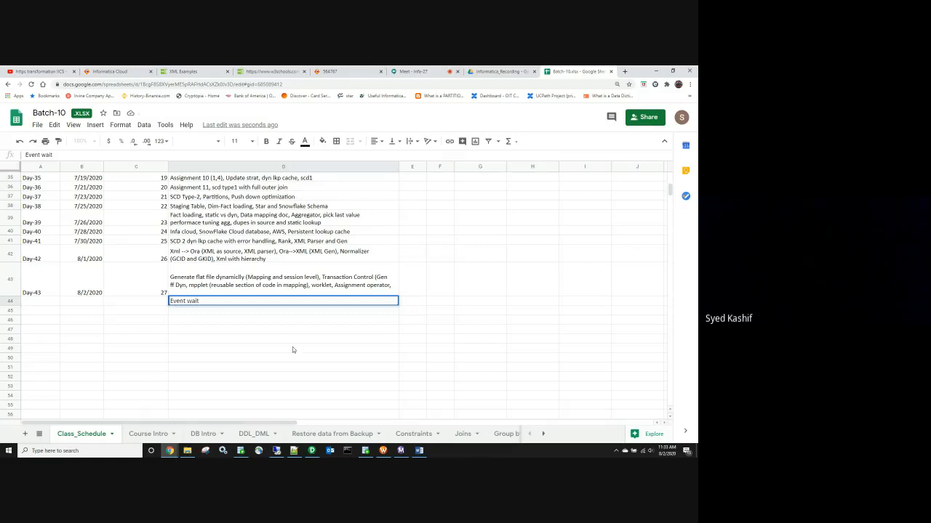
click(292, 350)
click(216, 305)
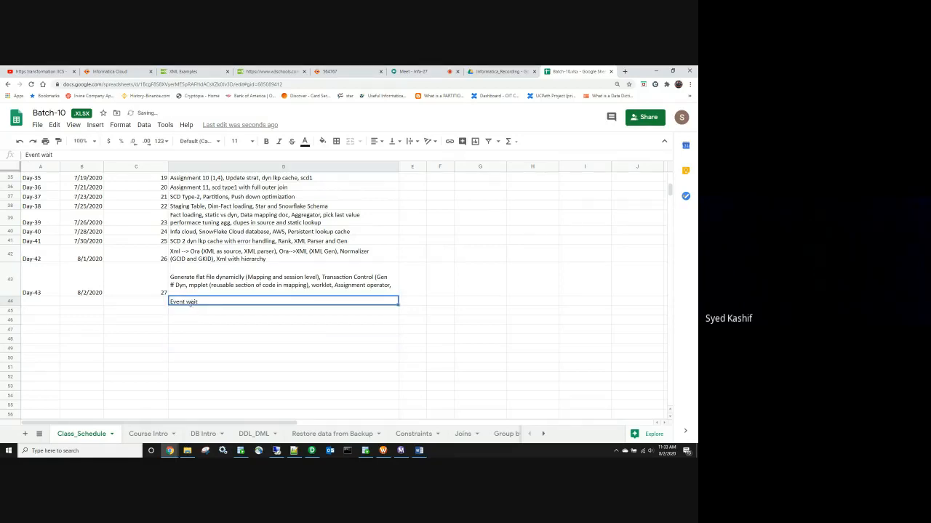
Step: Add "Event wait" to the end of the Day-43 topics in row 43
click(394, 287)
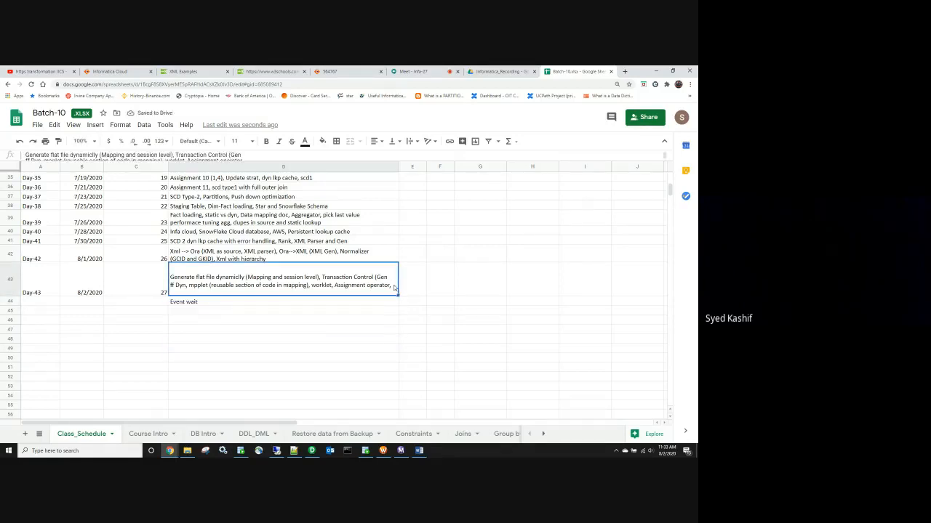
double_click(394, 286)
text(Event wait)
click(291, 349)
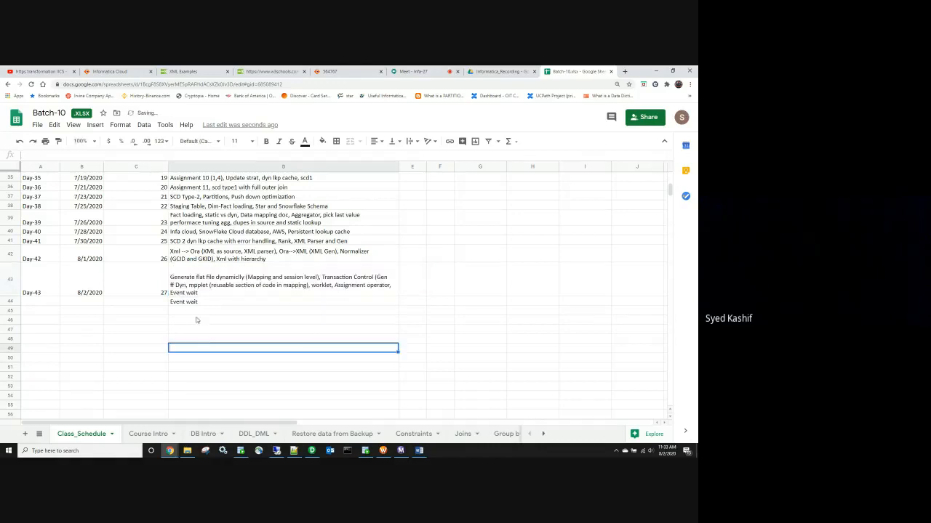
Step: Clear the duplicate "Event wait" from cell D44 and reduce row 43's height to fit its text
click(202, 304)
key(Delete)
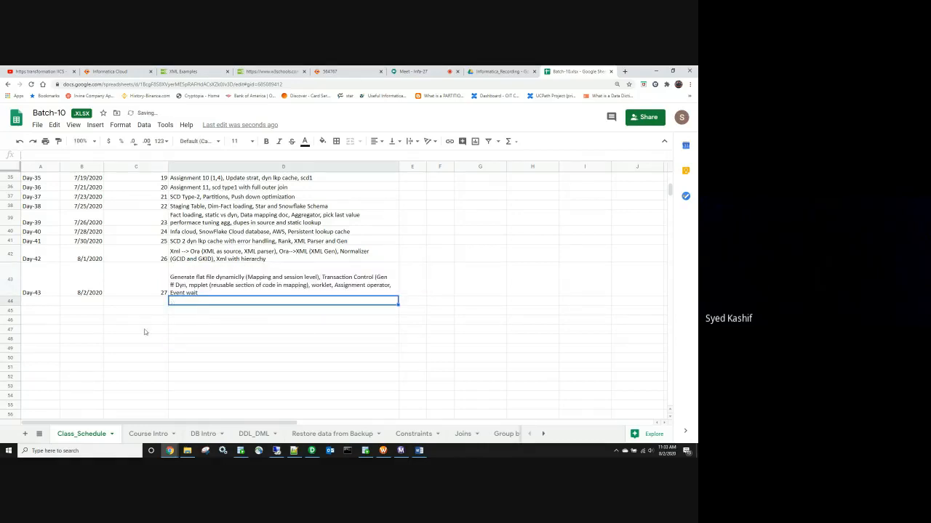
drag(12, 296, 10, 287)
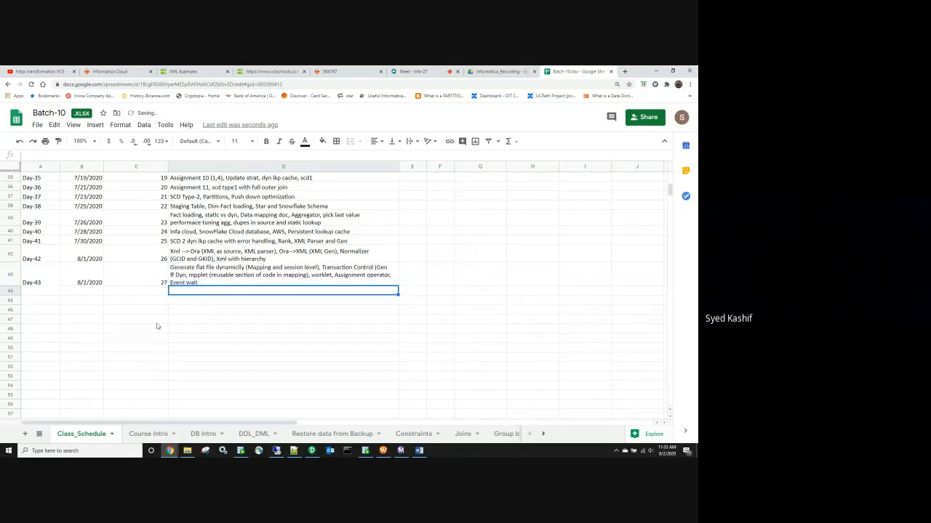
click(176, 329)
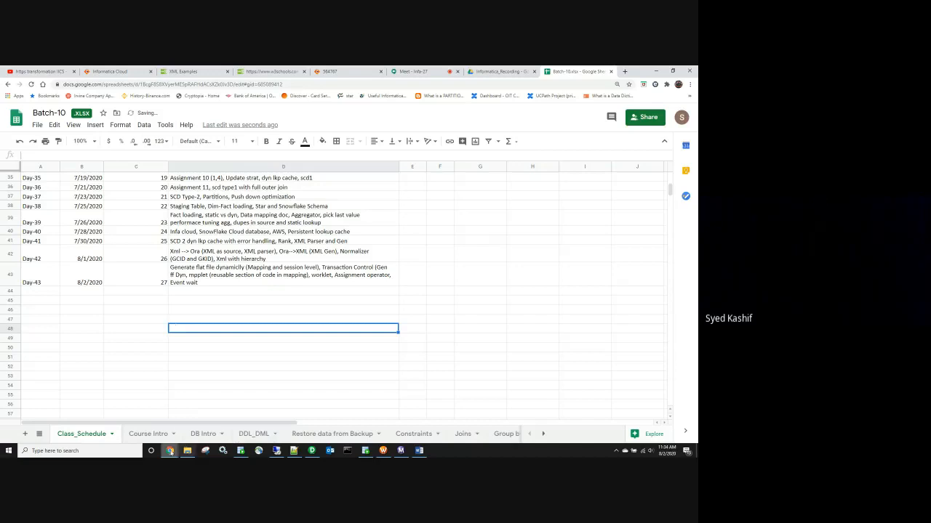
click(202, 430)
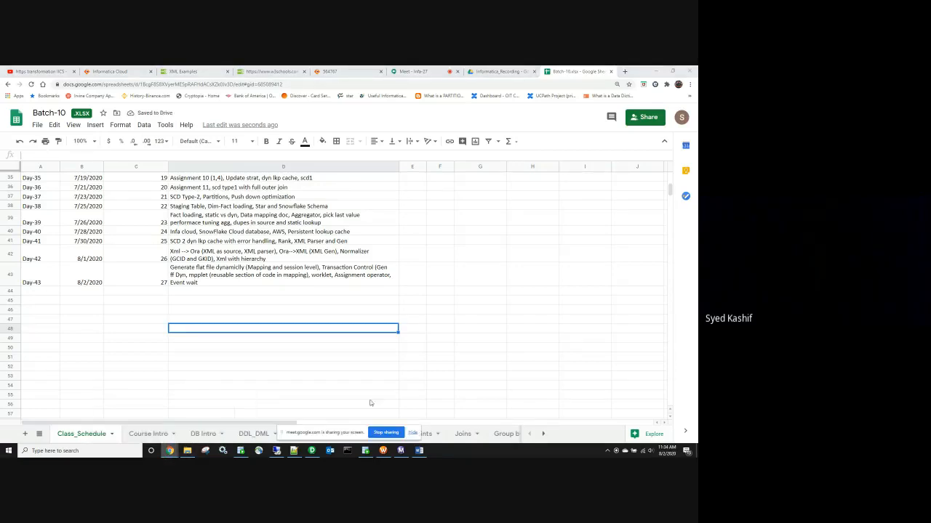
click(388, 433)
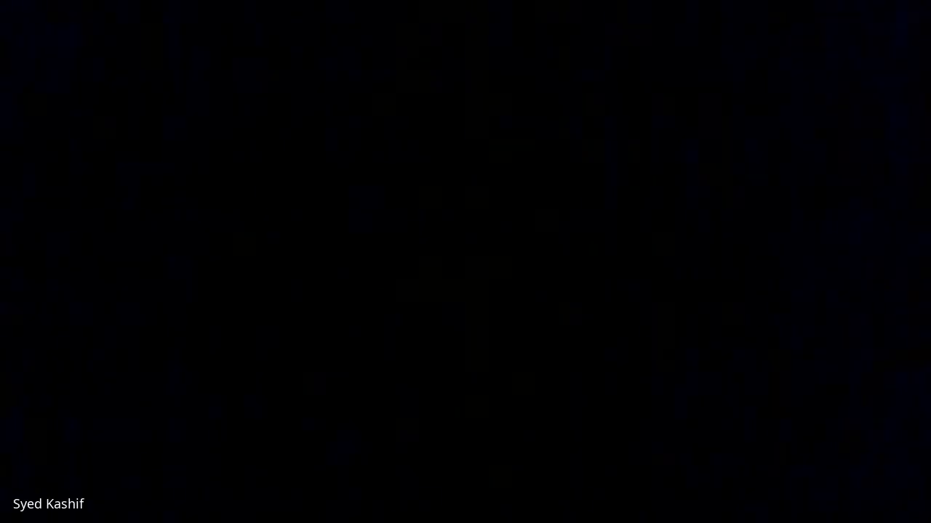
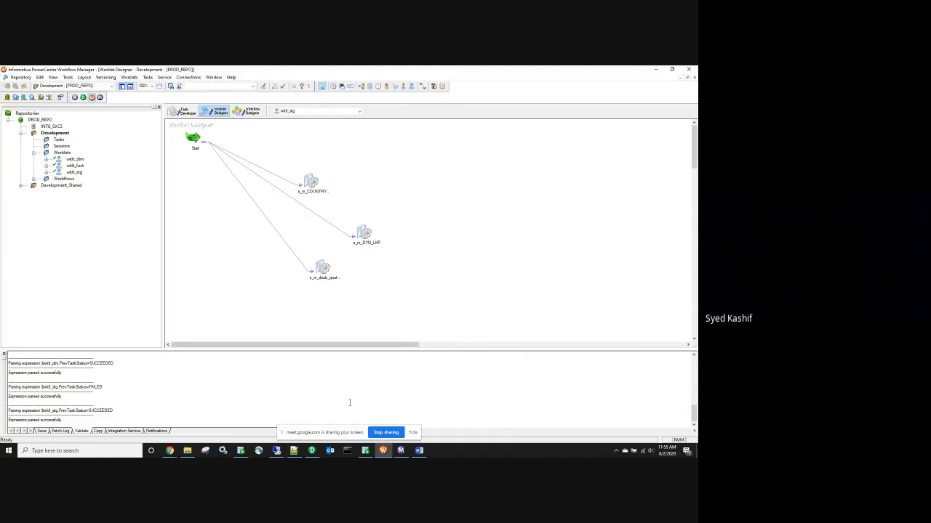
click(412, 433)
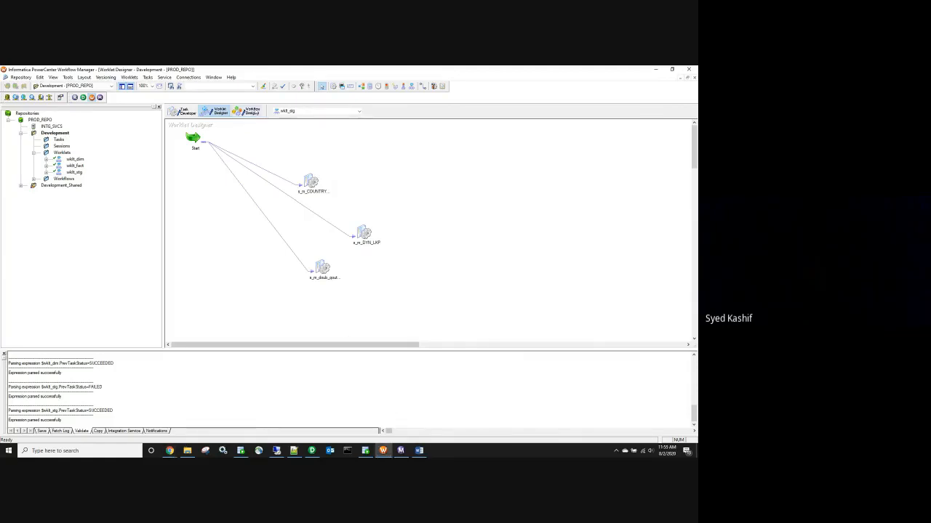
Step: Switch to Informatica PowerCenter Designer and open the m_test mapping from the Development folder
click(247, 112)
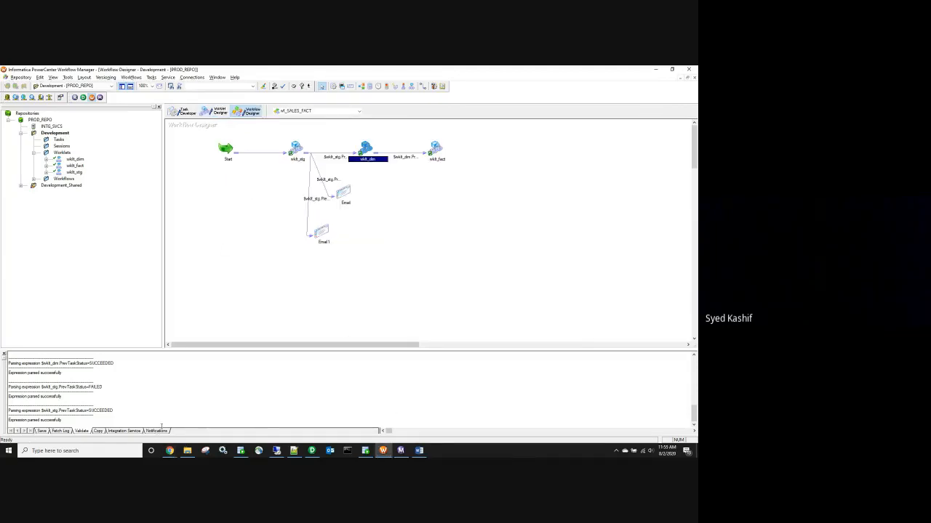
mouse_move(187, 452)
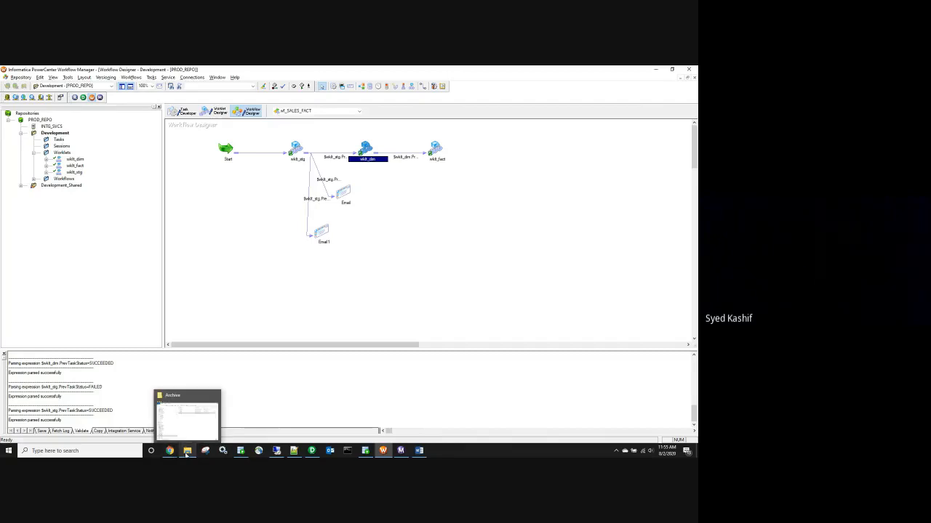
mouse_move(312, 452)
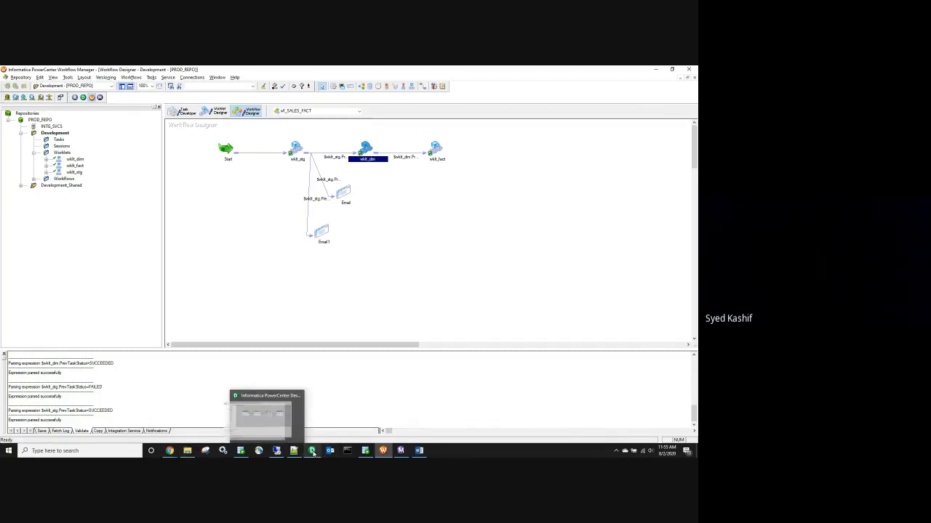
click(312, 451)
click(32, 146)
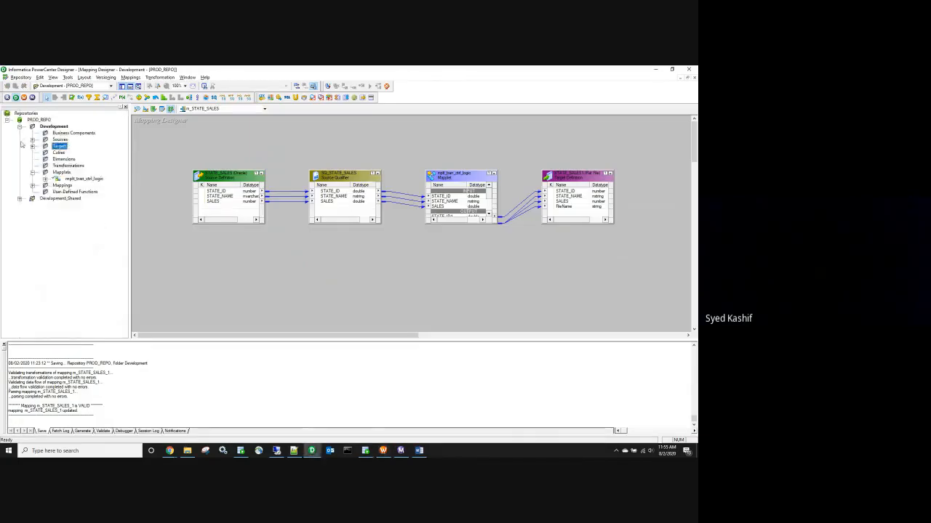
click(32, 185)
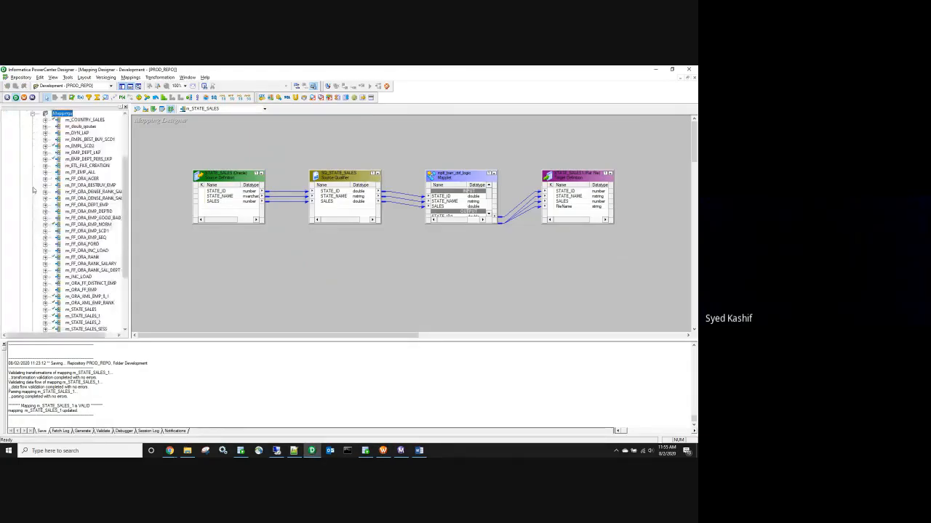
scroll(90, 270, down, 4)
drag(129, 290, 152, 293)
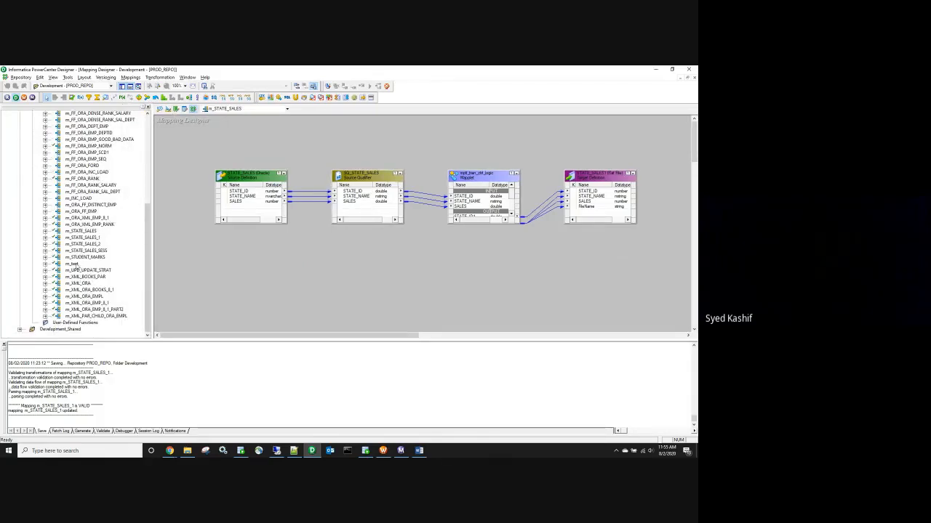
click(76, 264)
right_click(76, 264)
click(92, 284)
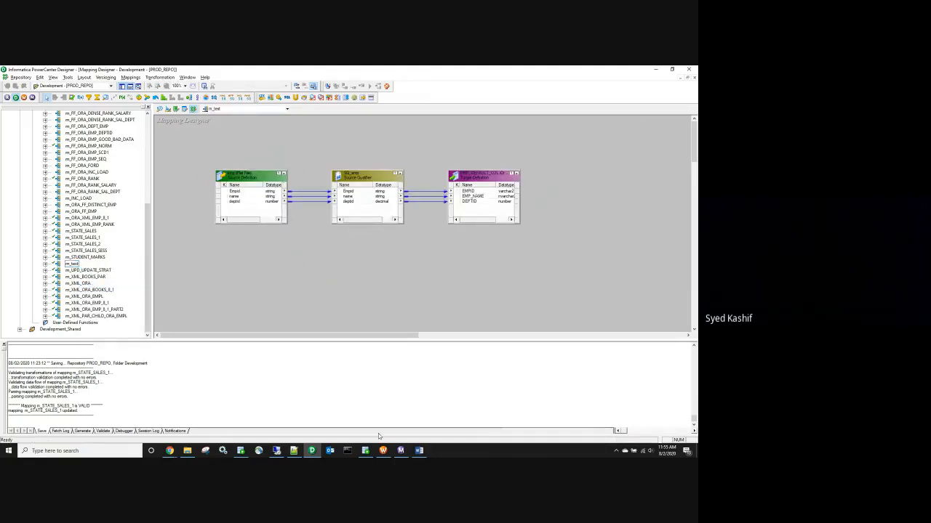
Step: Switch to PowerCenter Workflow Manager and open the wf_test workflow from the Development folder
mouse_move(385, 453)
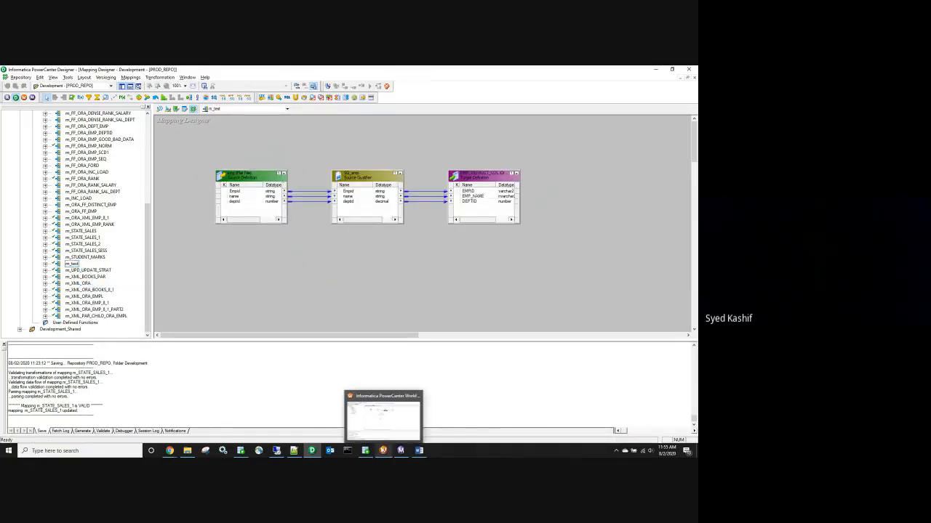
click(385, 452)
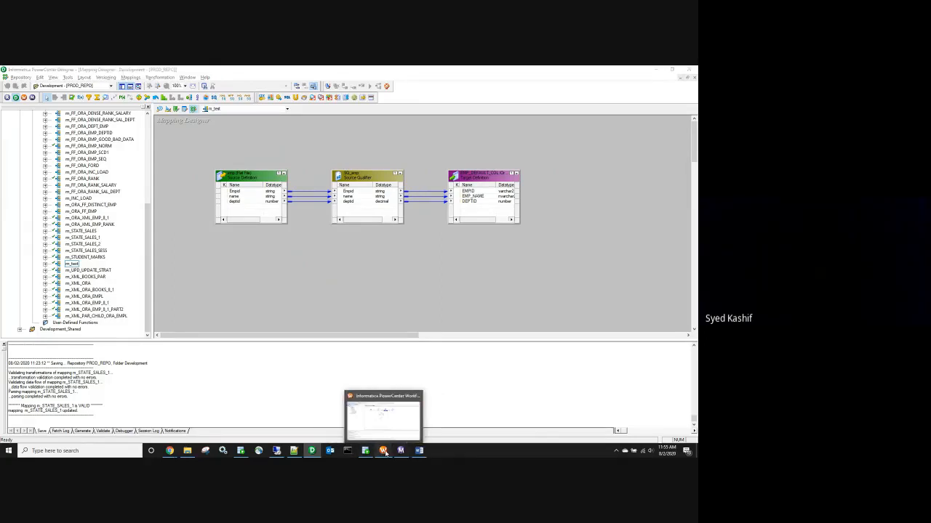
click(33, 181)
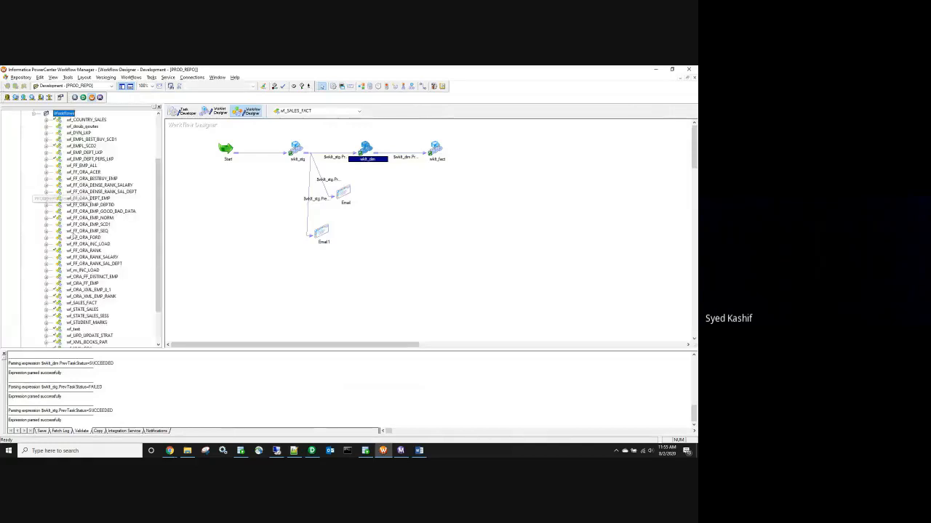
scroll(72, 254, down, 2)
right_click(72, 291)
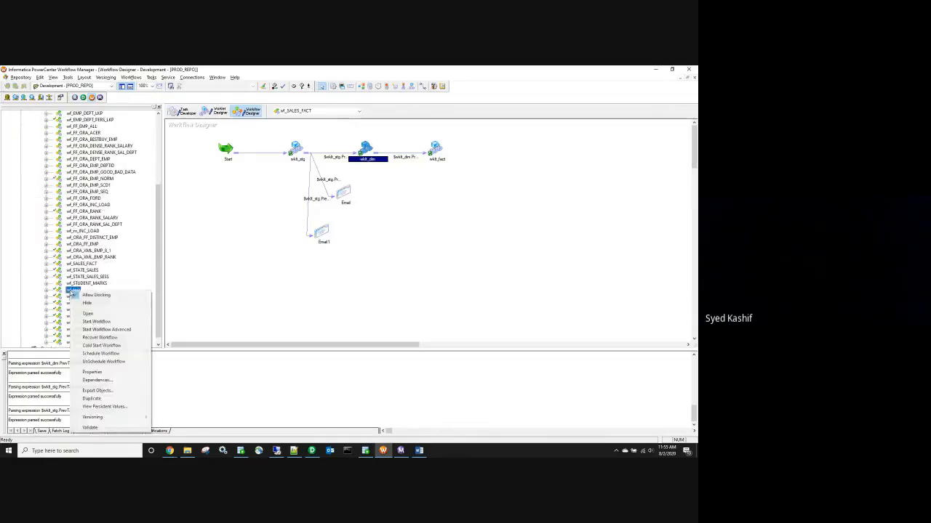
click(88, 314)
Step: Try to start the wf_test workflow
right_click(295, 207)
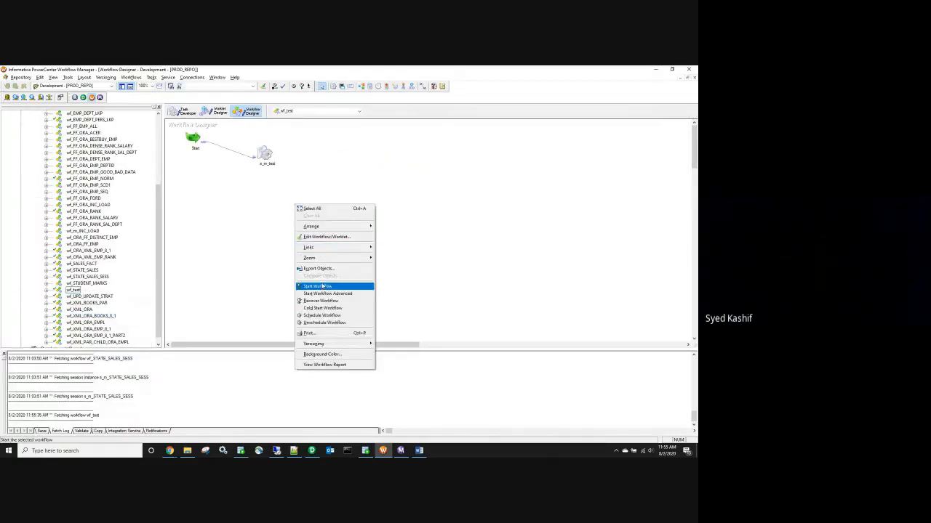
click(320, 284)
click(401, 273)
Step: Try to refresh the mapping of the s_m_test session and save the pending repository changes
click(264, 154)
right_click(264, 151)
click(288, 222)
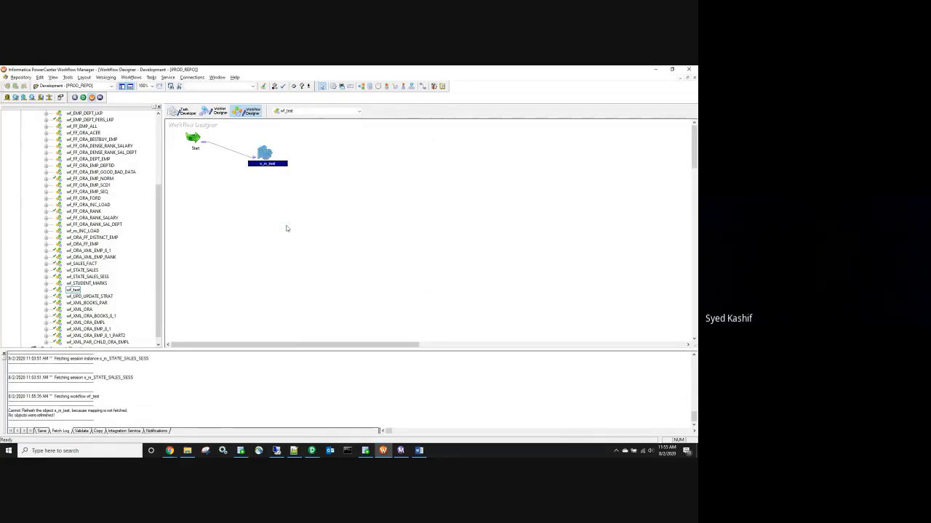
key(ctrl+s)
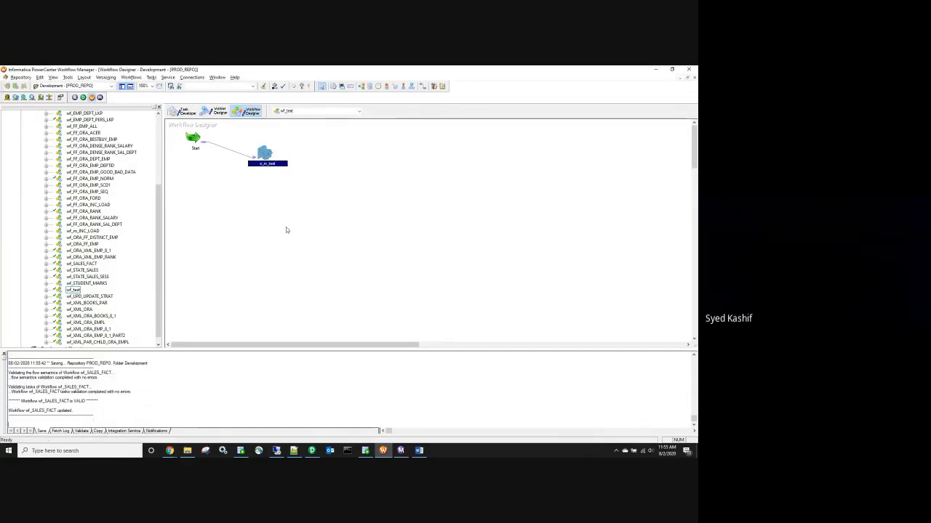
Step: Start the wf_test workflow and switch to PowerCenter Workflow Monitor
right_click(285, 230)
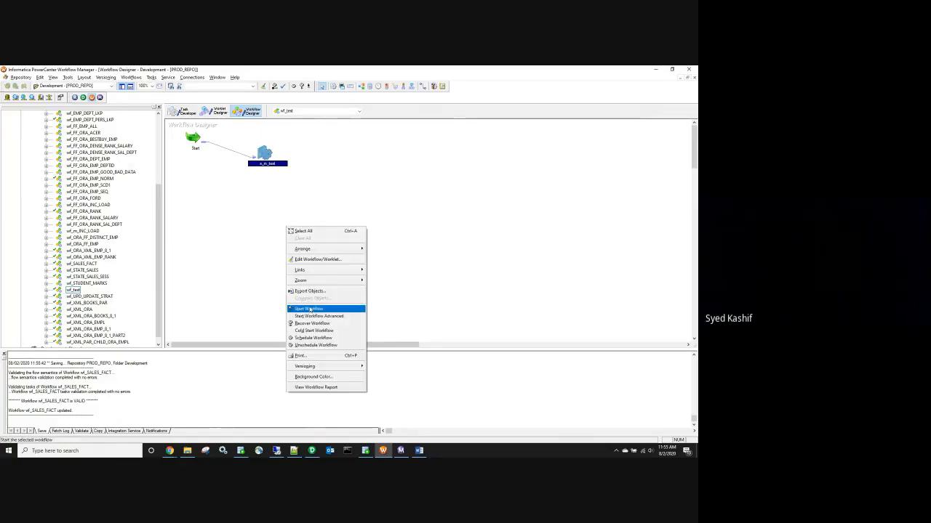
click(305, 307)
click(402, 453)
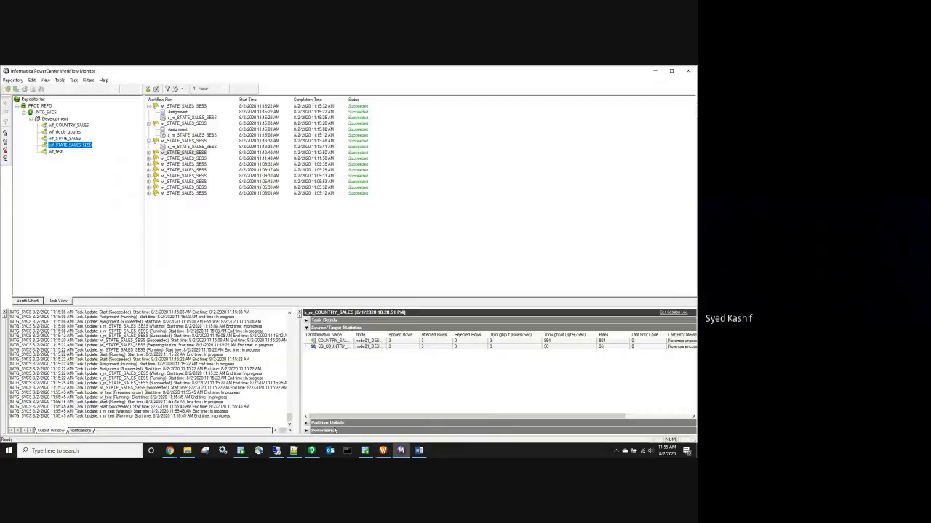
Step: Check the s_m_test session details of the wf_test run and open the emp text file in the infa_shared SrcFiles folder
click(56, 152)
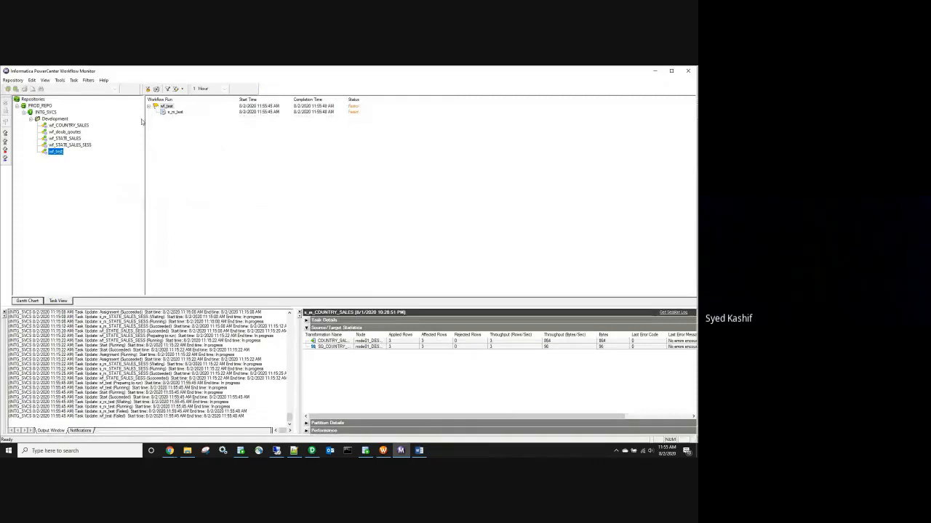
click(175, 112)
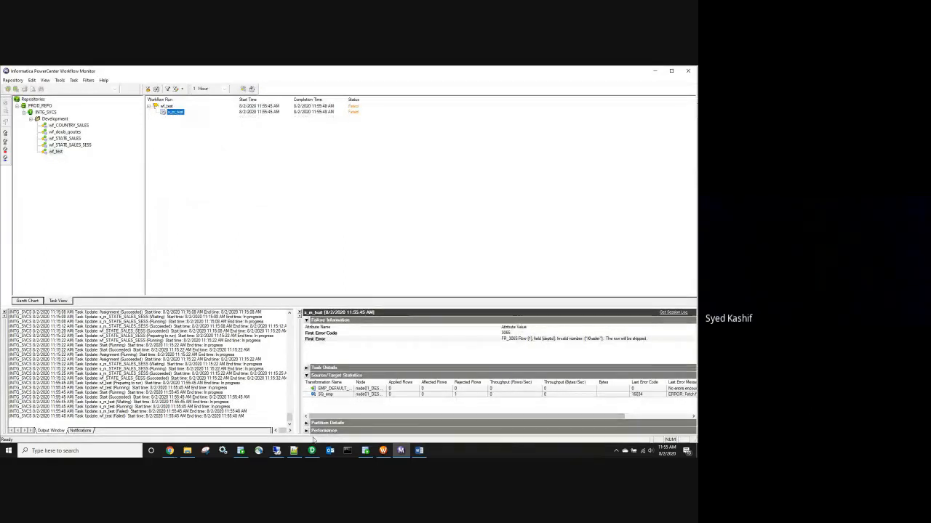
click(187, 450)
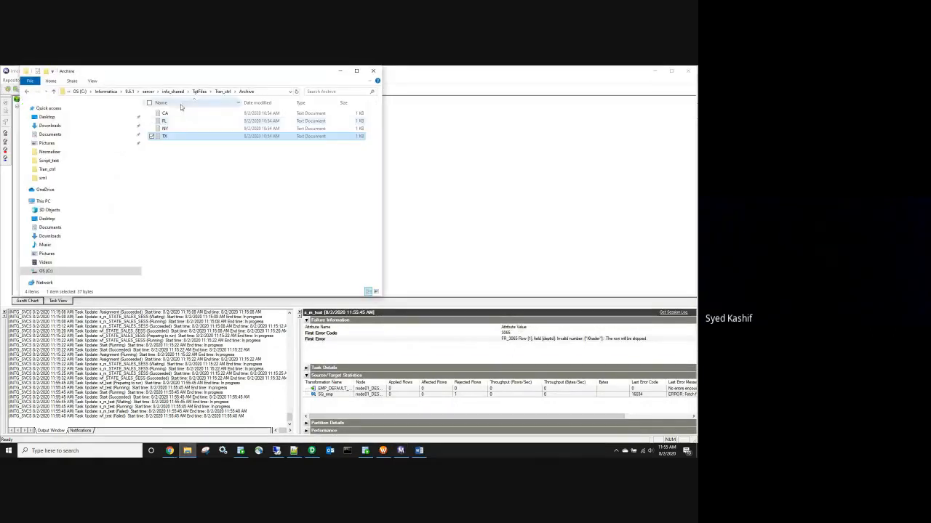
click(175, 91)
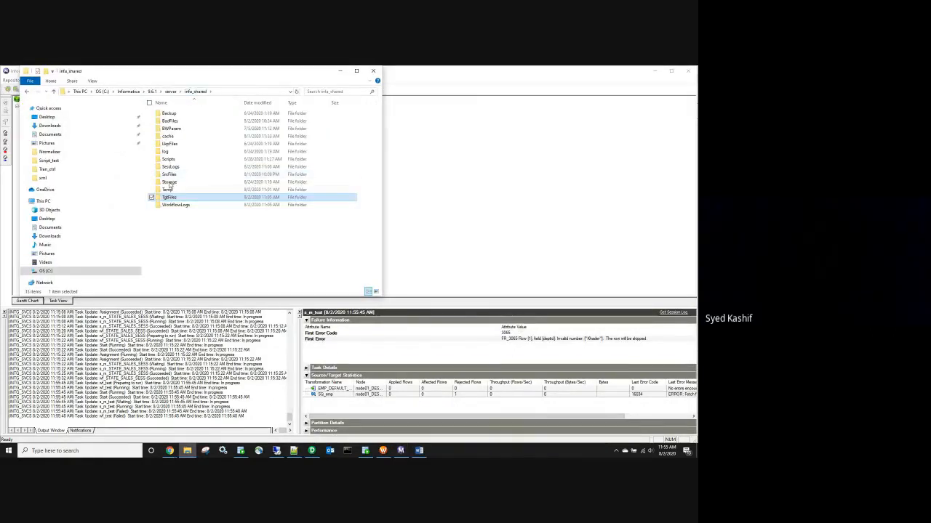
double_click(169, 174)
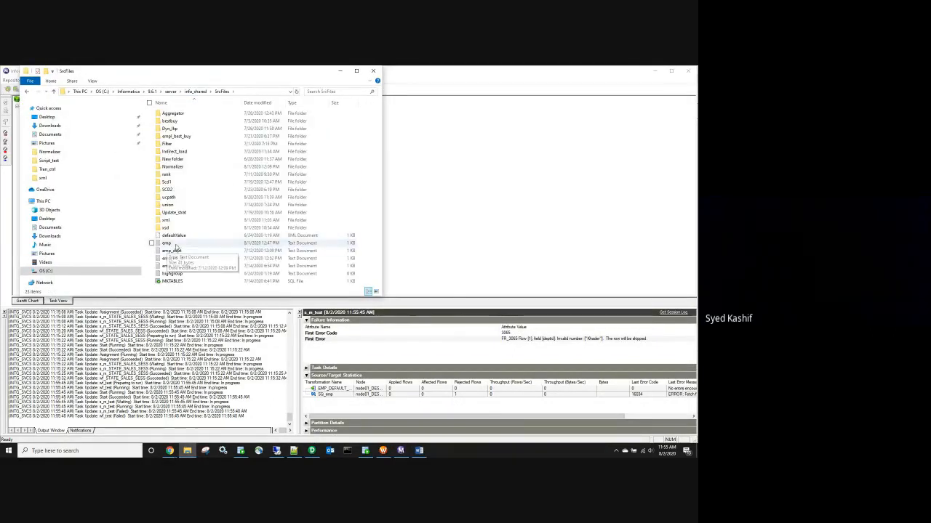
double_click(173, 244)
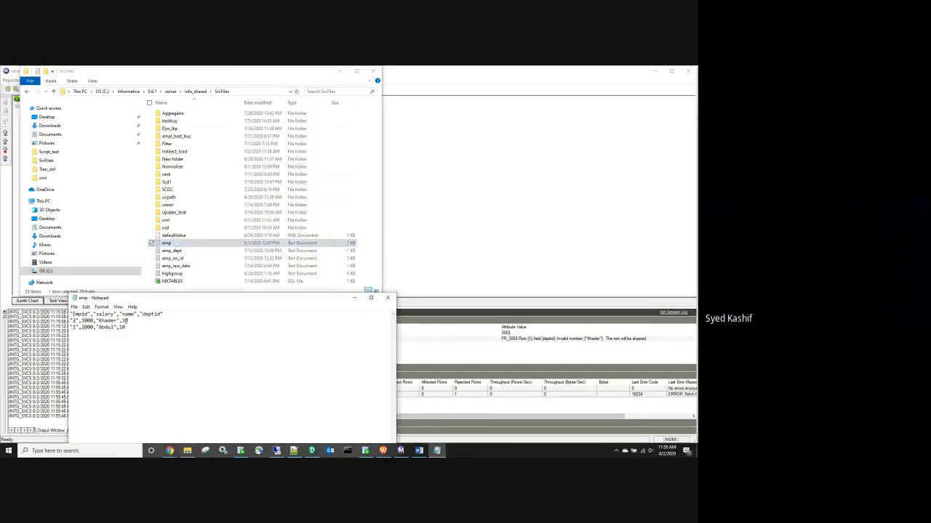
Step: Remove the name column header and its values from both data rows of the emp file, and save and close it
drag(138, 314, 116, 315)
key(Delete)
drag(117, 321, 95, 321)
key(Delete)
drag(117, 327, 96, 328)
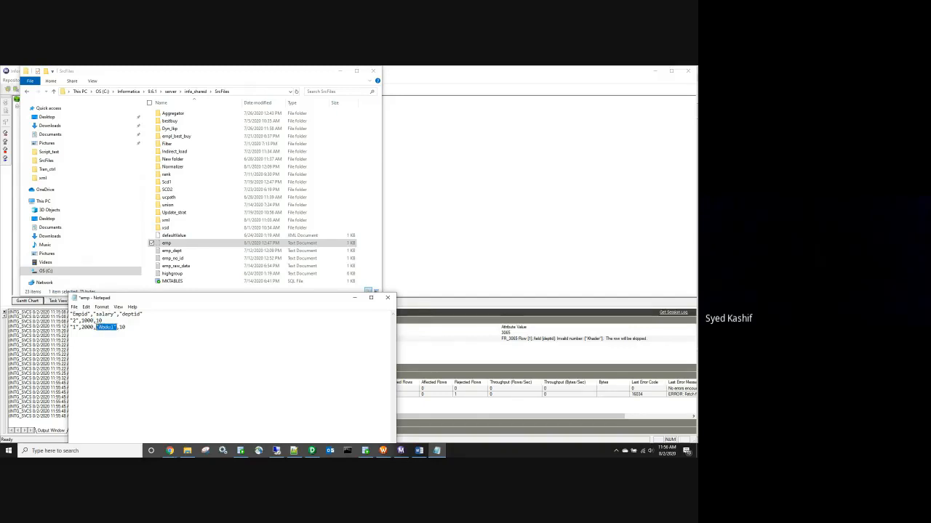
key(Delete)
click(386, 297)
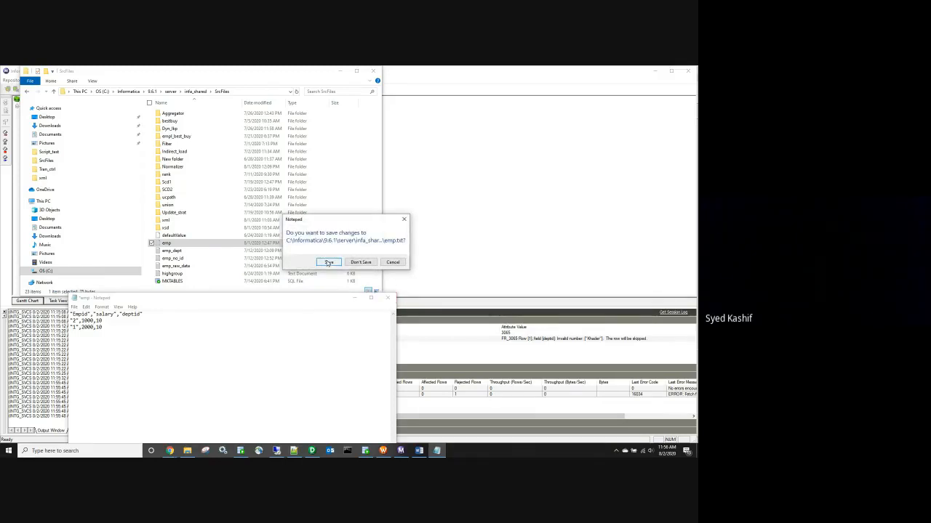
click(328, 262)
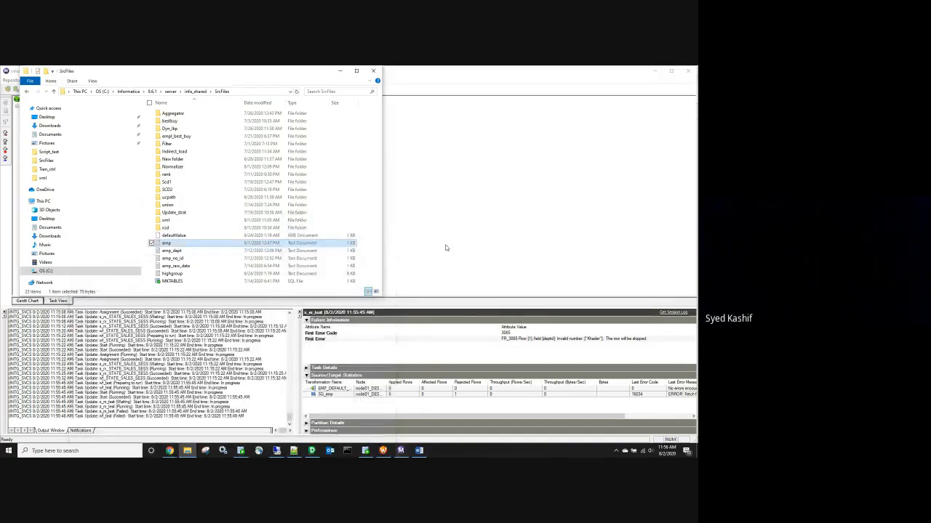
Step: Restart the wf_test workflow from PowerCenter Workflow Monitor
click(445, 247)
right_click(169, 107)
click(187, 129)
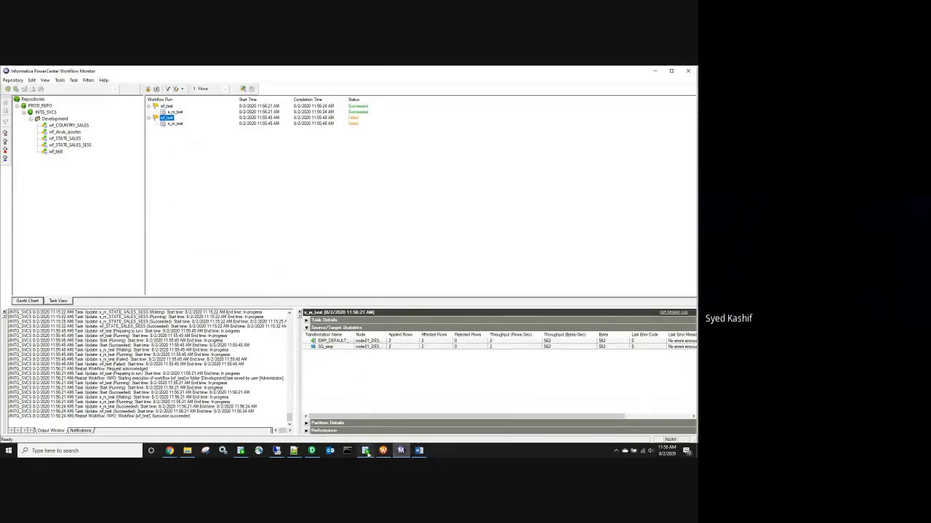
Step: Look at the s_m_test session of wf_test in PowerCenter Workflow Manager and switch to the m_test mapping in PowerCenter Designer
click(385, 452)
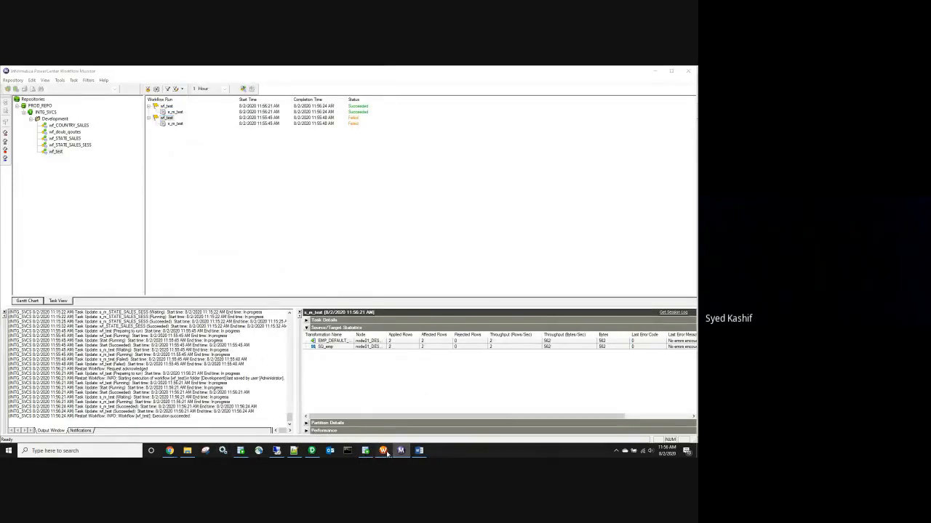
click(264, 155)
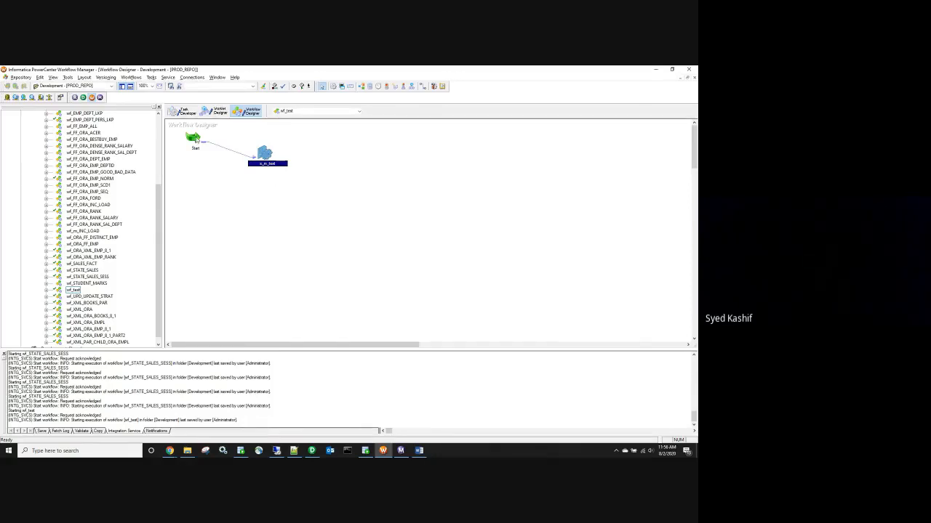
mouse_move(267, 153)
mouse_move(312, 450)
click(312, 416)
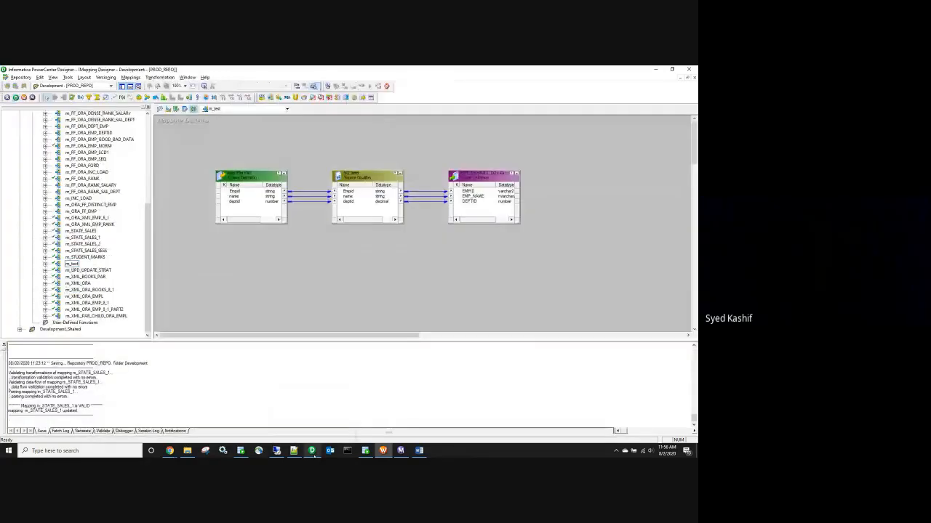
Step: Examine the m_test data flow from the emp source through the source qualifier to the target's EMP_NAME and DEPTID ports
click(246, 177)
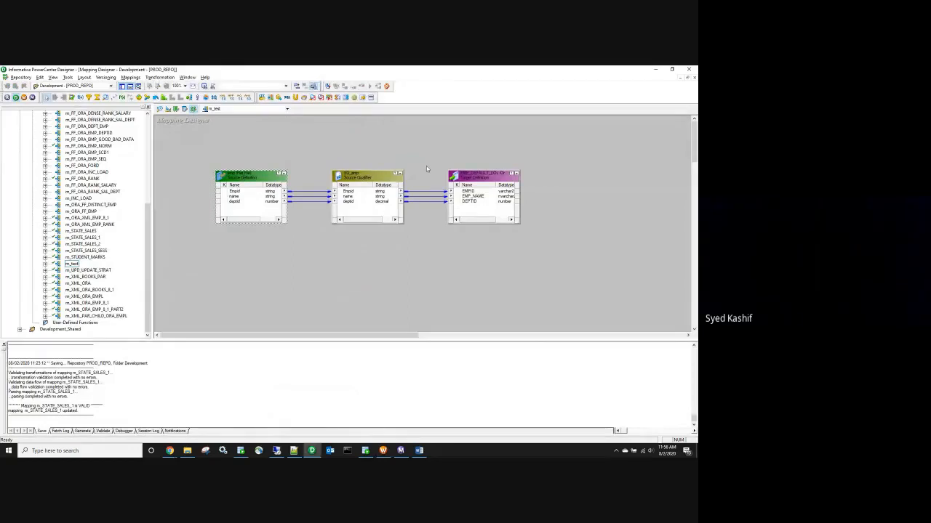
click(468, 179)
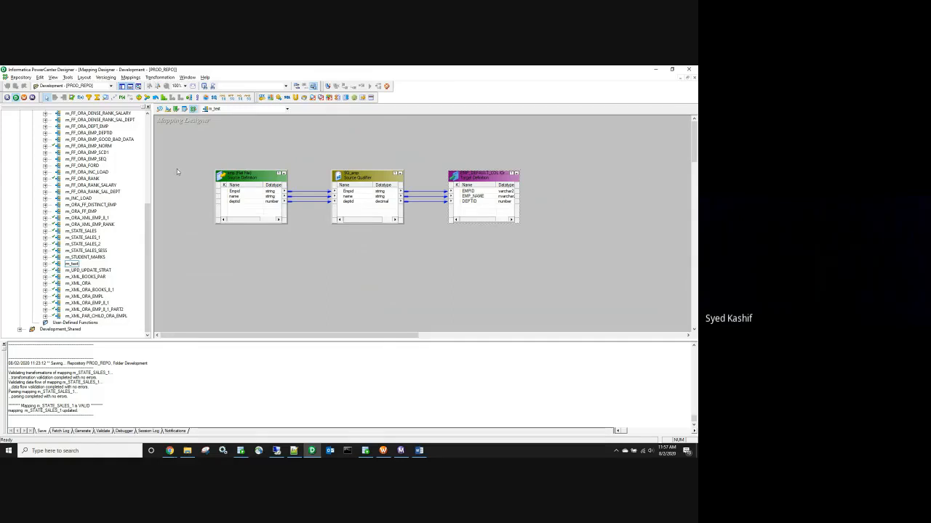
drag(201, 153, 527, 246)
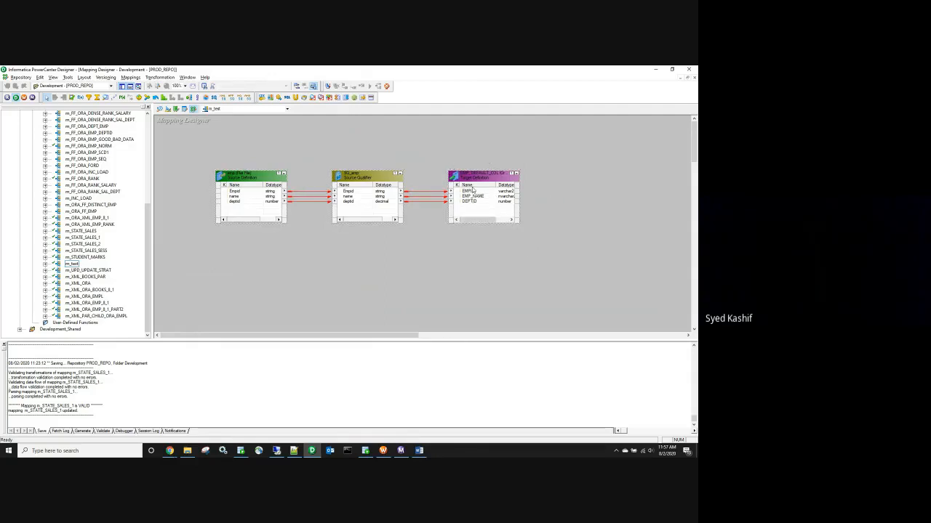
drag(209, 153, 536, 244)
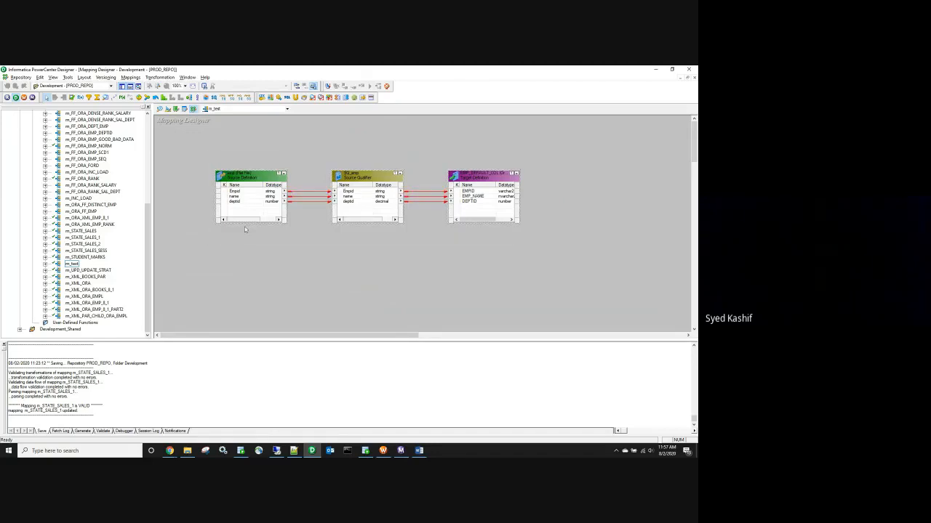
drag(209, 153, 533, 233)
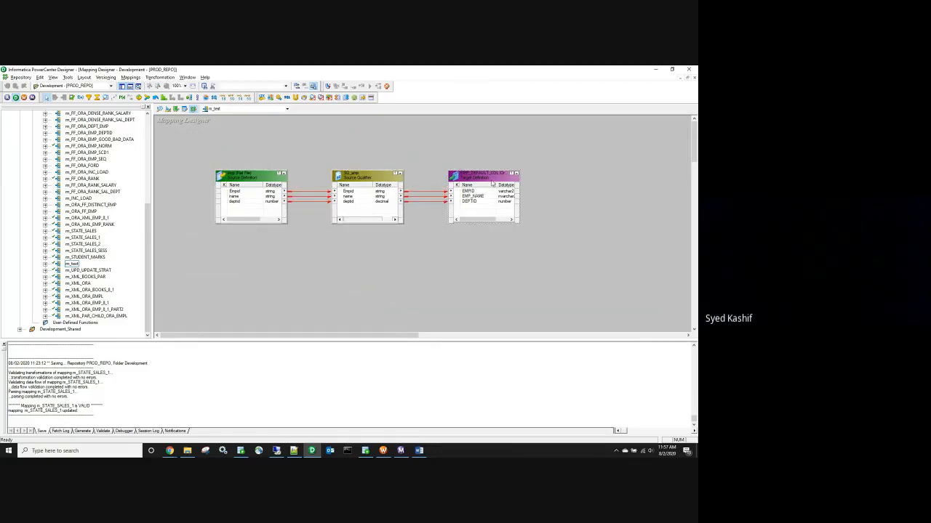
click(473, 161)
click(477, 177)
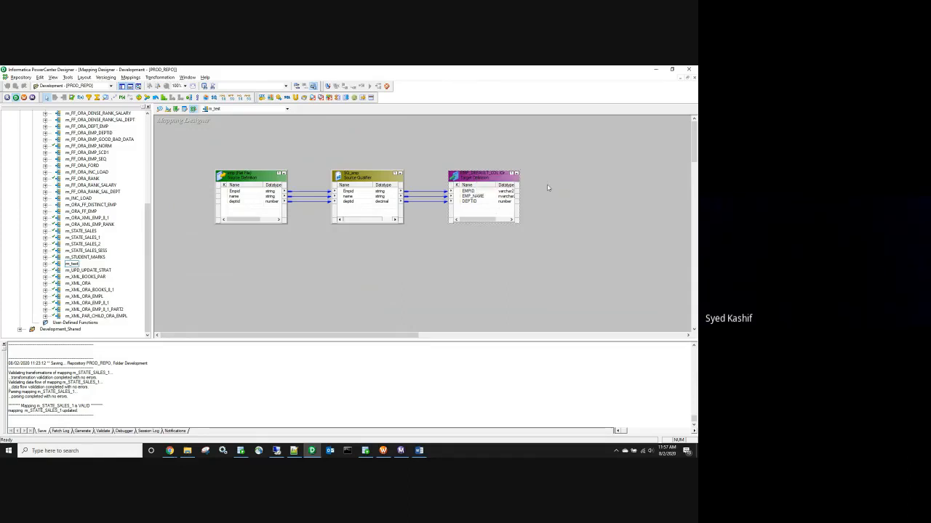
click(476, 197)
click(474, 203)
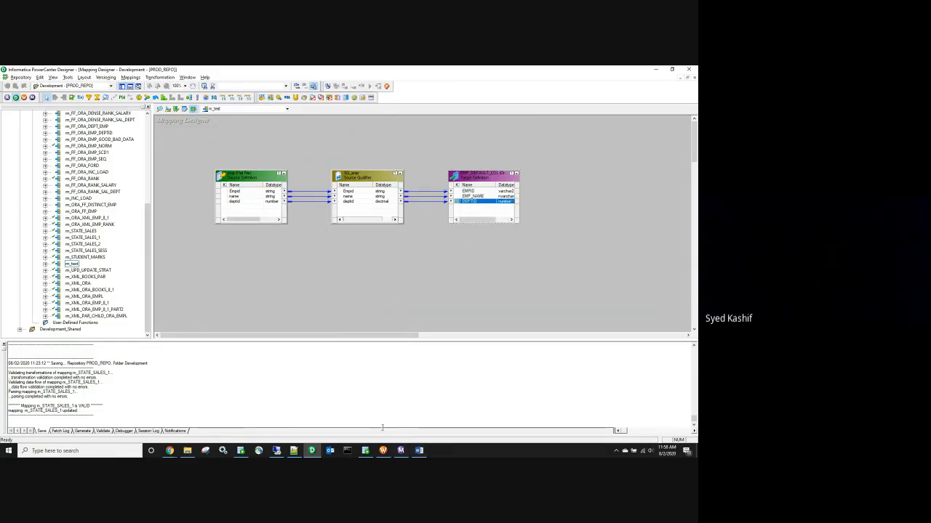
Step: Switch to PowerCenter Workflow Manager, add a Command task to wf_test and link the s_m_test session to it
mouse_move(383, 452)
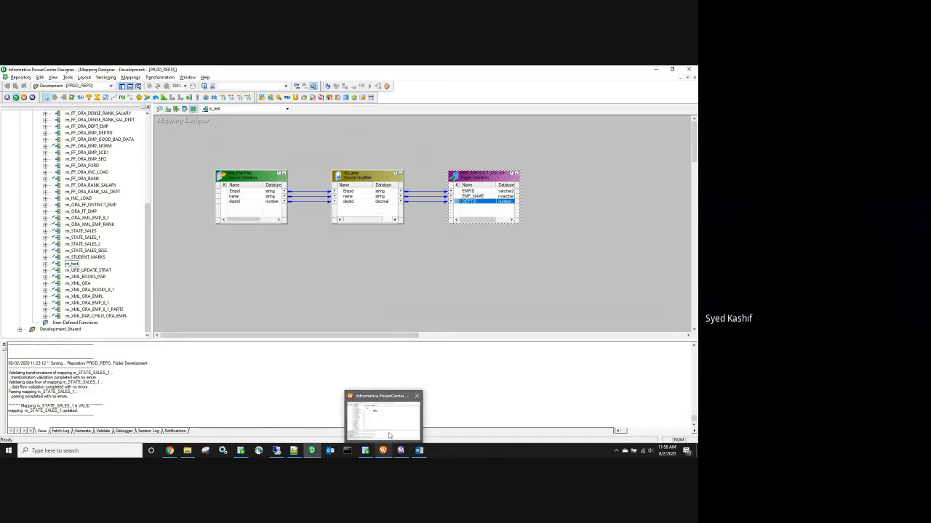
click(389, 435)
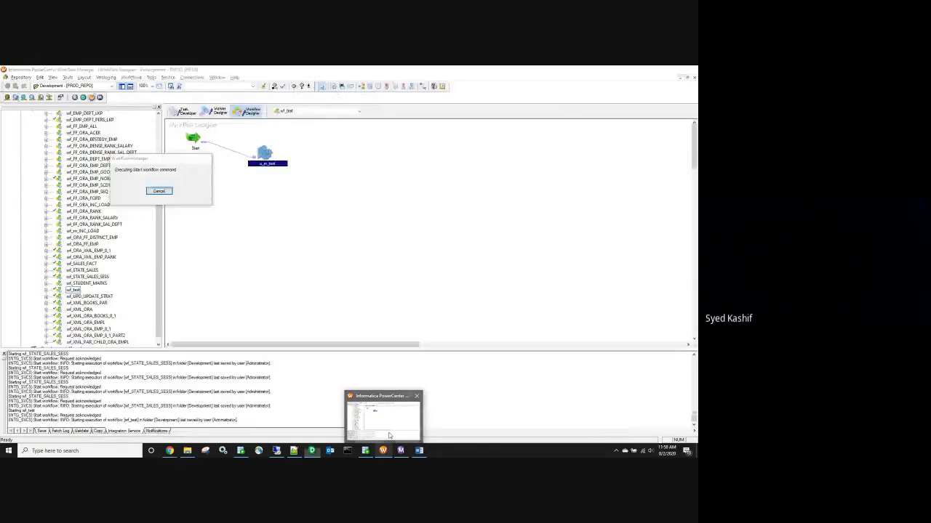
click(342, 86)
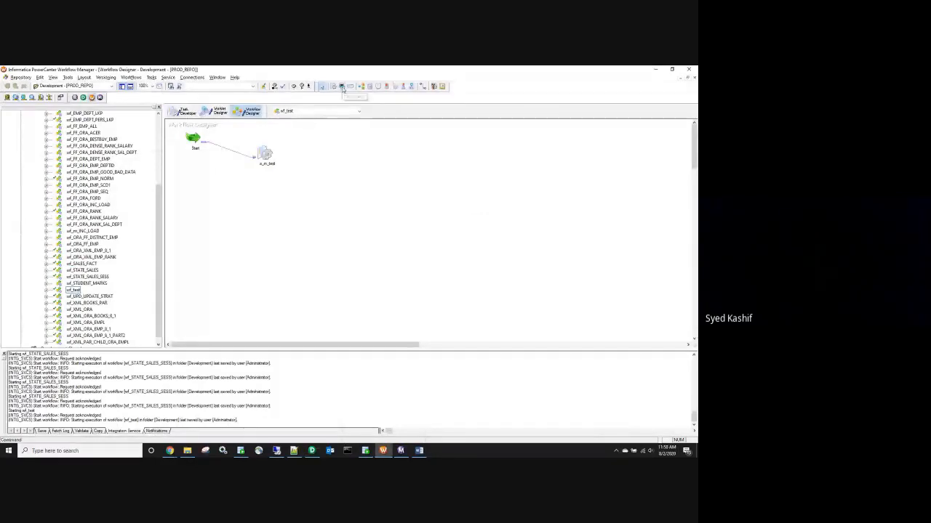
click(335, 165)
click(423, 86)
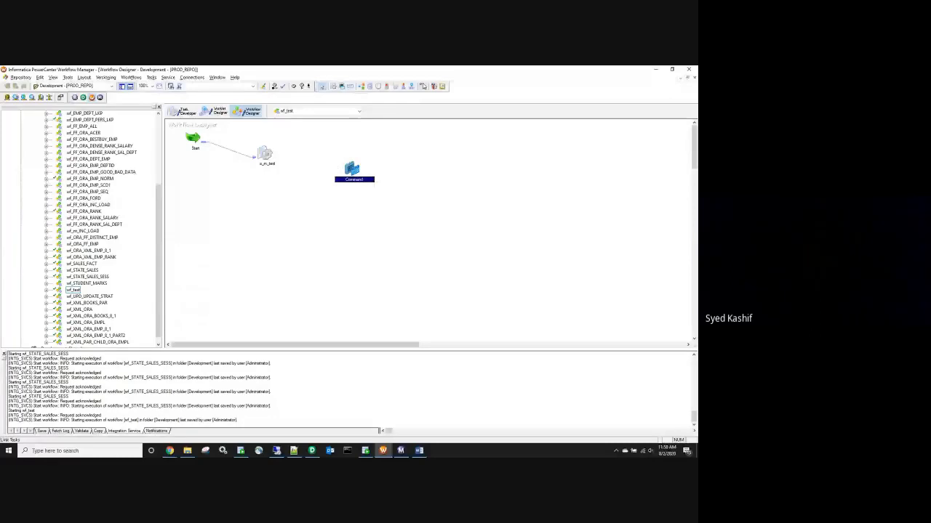
drag(264, 154, 352, 169)
Step: Try a non-reusable post-session success command on the s_m_test session and discard the new command entry
double_click(266, 155)
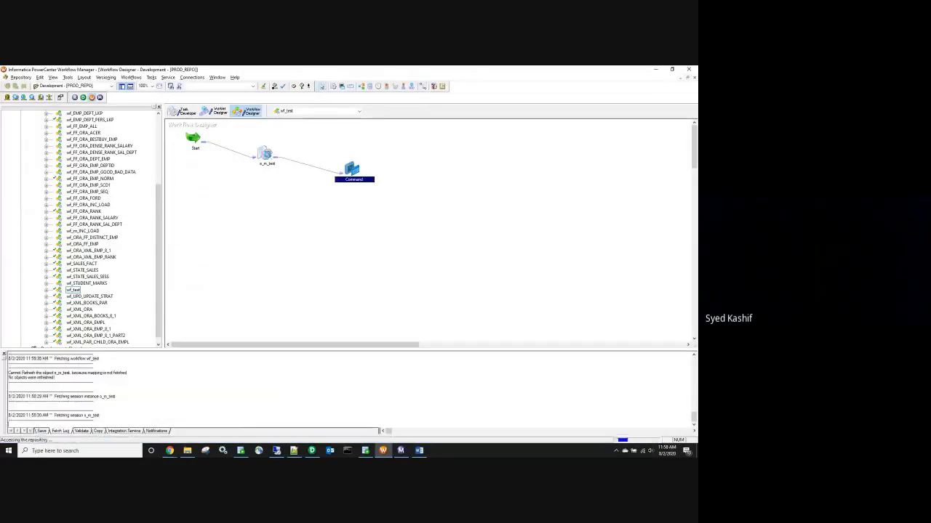
click(152, 119)
click(362, 161)
click(362, 161)
click(298, 180)
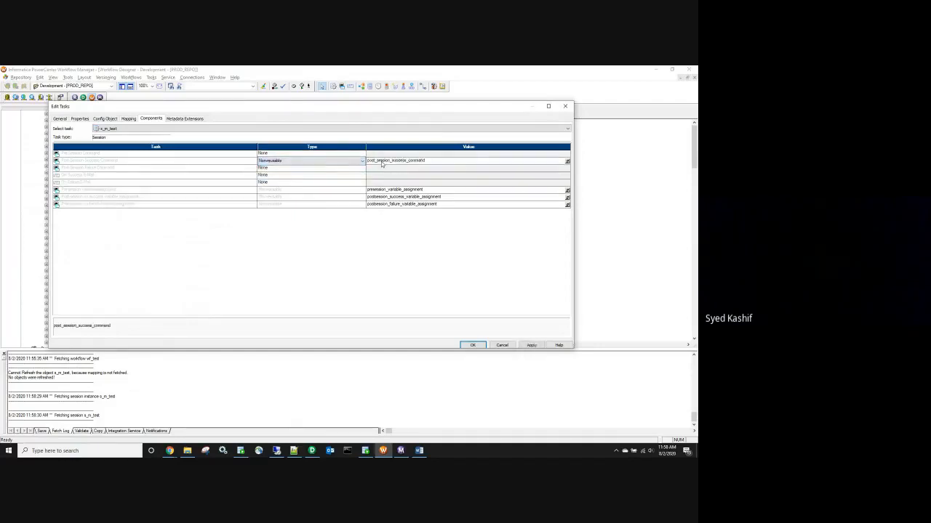
click(381, 160)
click(567, 161)
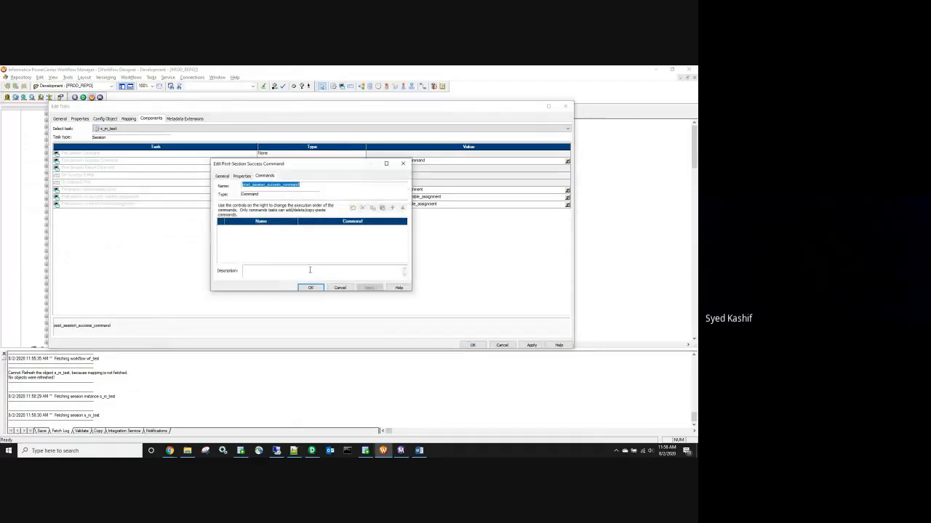
click(353, 208)
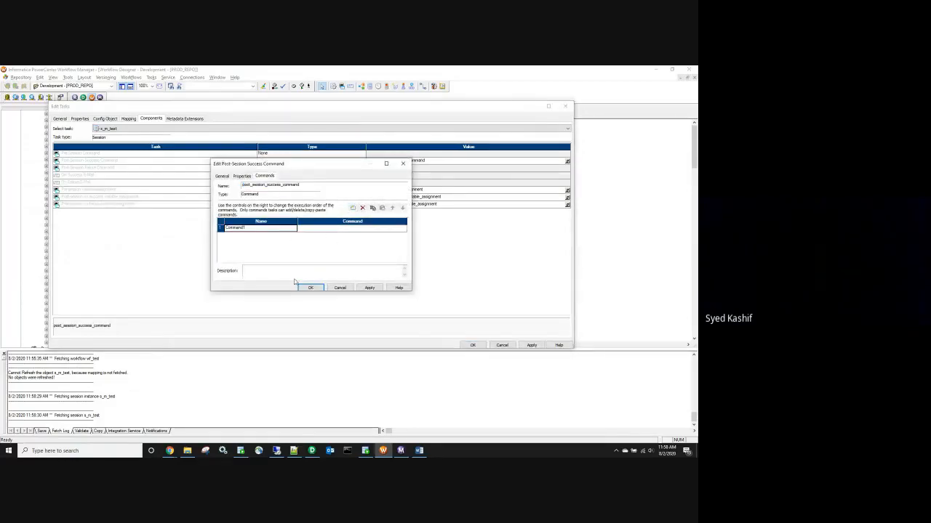
click(340, 288)
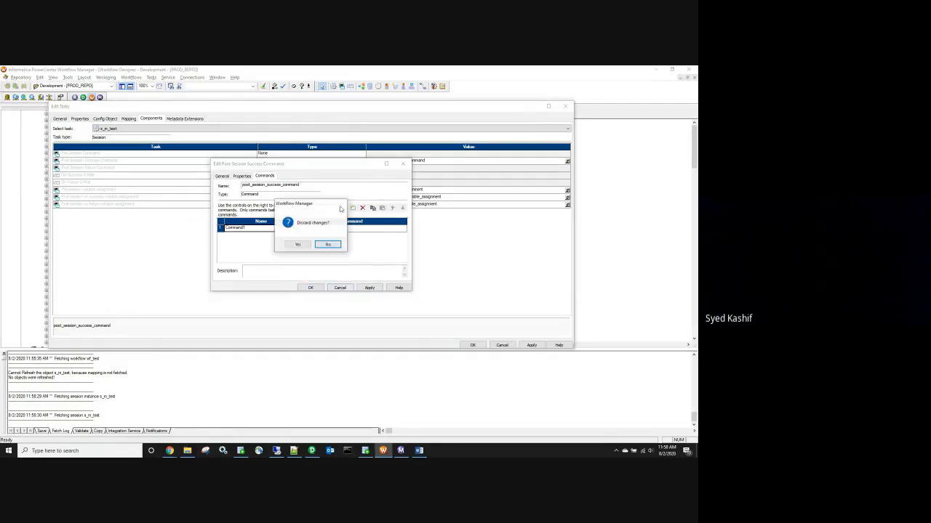
click(297, 244)
click(362, 161)
click(306, 174)
click(473, 345)
Step: Set and validate the condition $s_m_test.PrevTaskStatus=succeeded on the link between s_m_test and the Command task
click(308, 163)
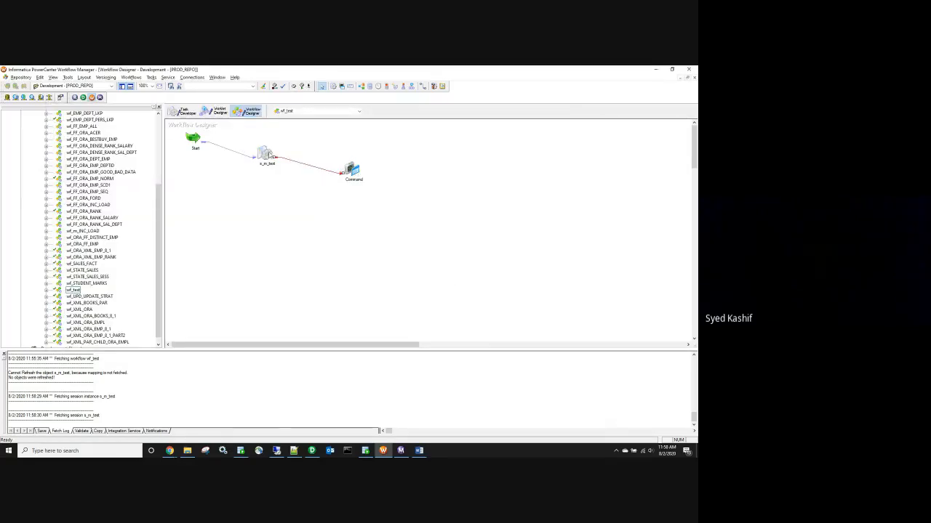
double_click(305, 166)
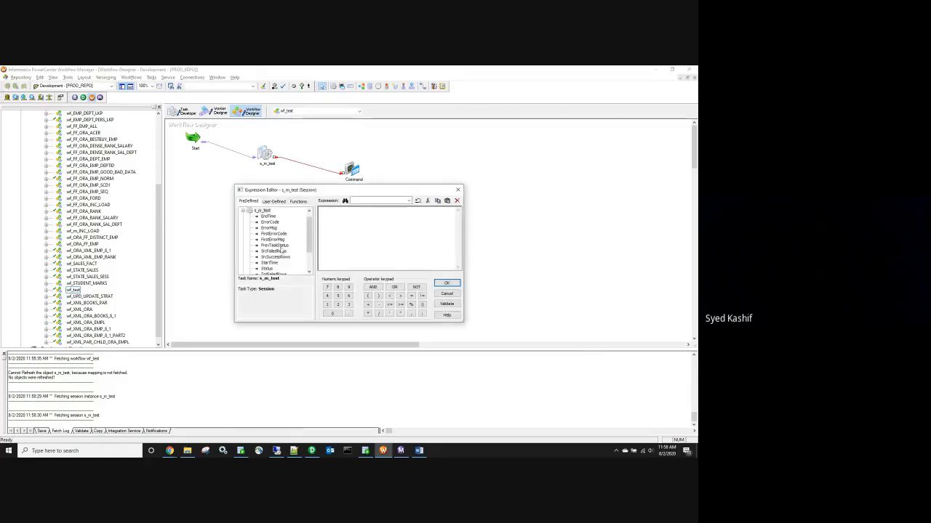
double_click(274, 245)
click(371, 213)
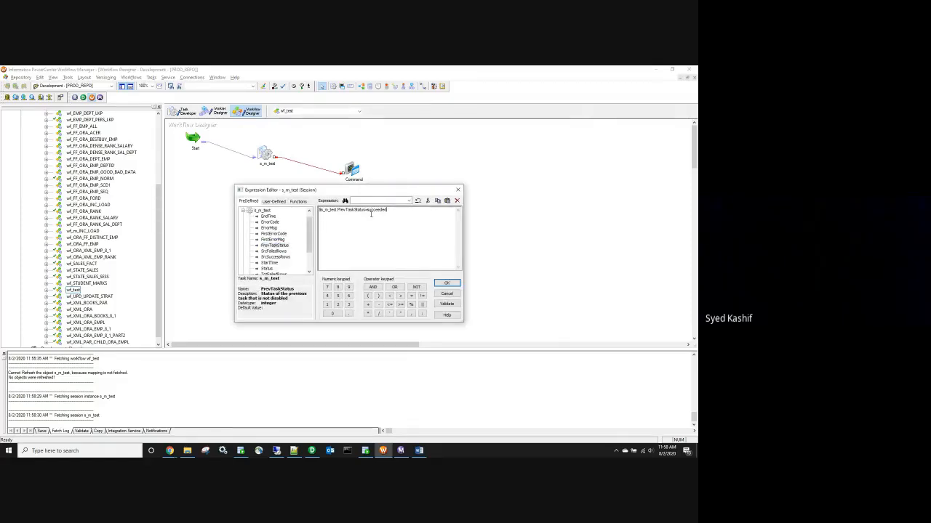
click(447, 304)
click(375, 273)
click(447, 283)
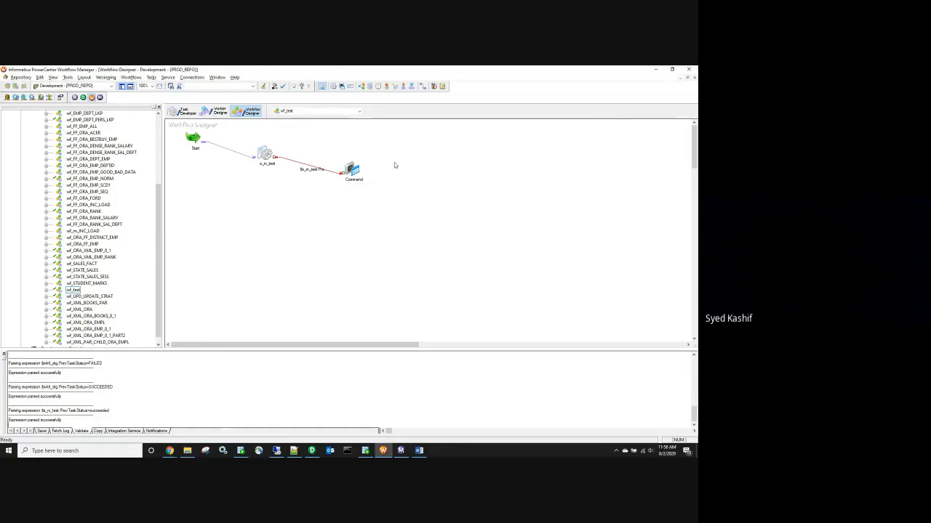
Step: Add a command named Gen_done_file to the Command task and open its command text for editing
double_click(352, 169)
click(103, 118)
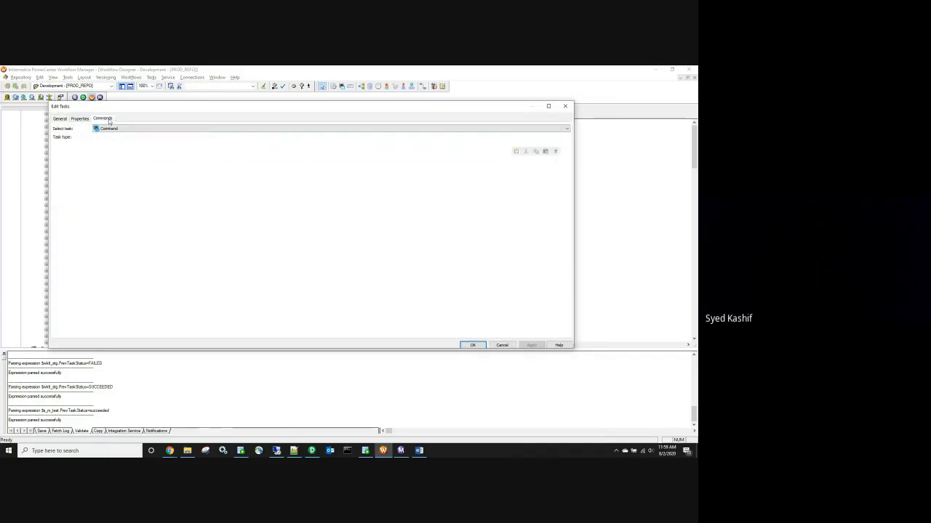
click(516, 151)
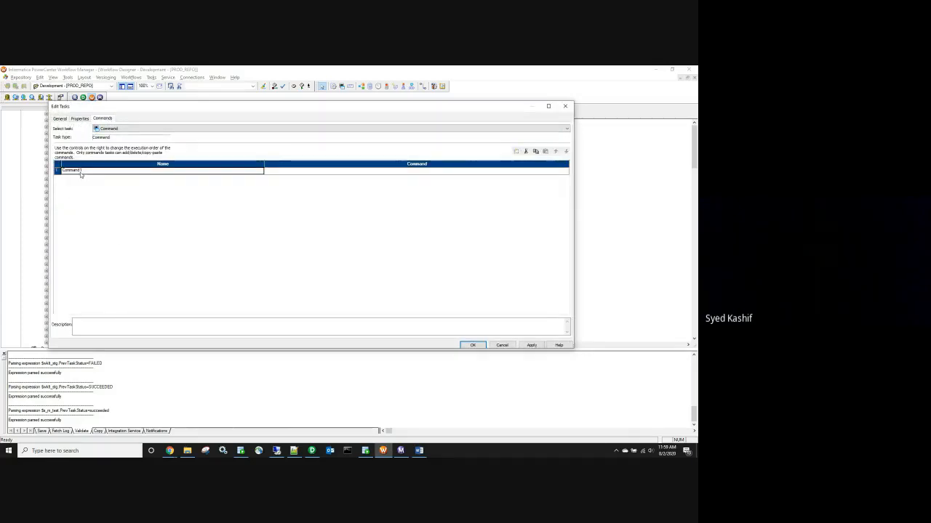
click(83, 171)
double_click(66, 170)
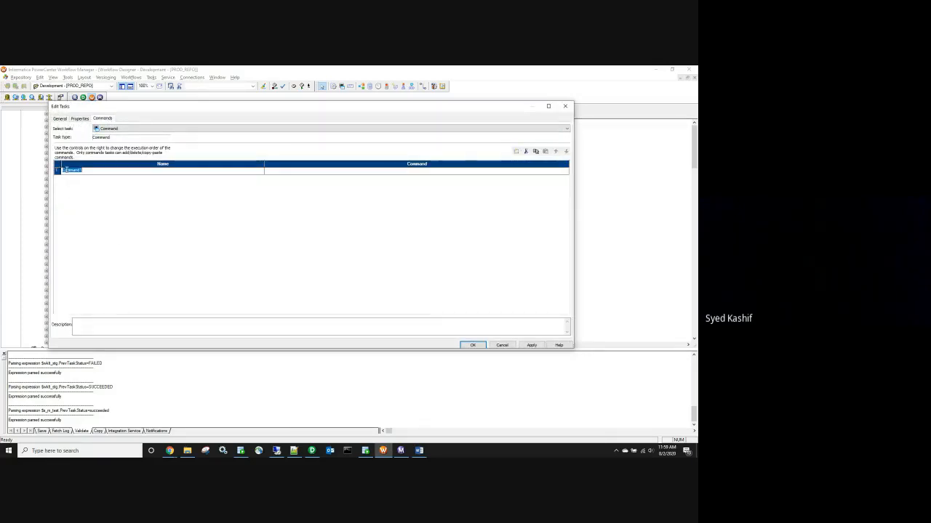
text(c)
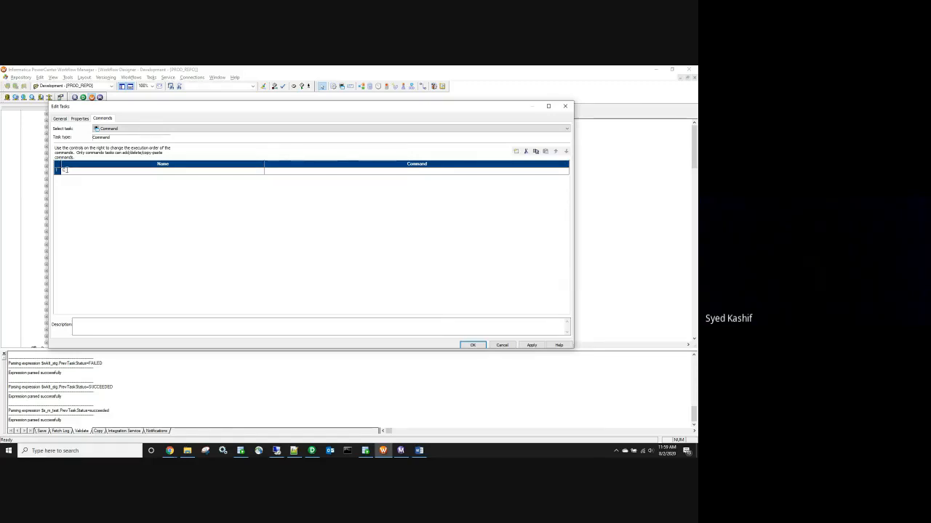
key(BackSpace)
text(s)
text(om_done)
text(_file)
click(564, 176)
click(566, 170)
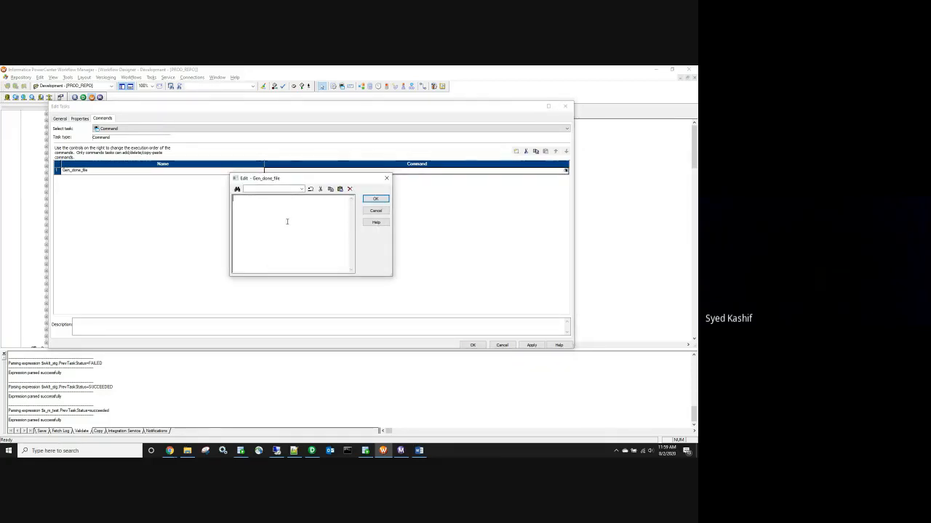
Step: Switch to Command Prompt, try to create an empty file by running nul done.txt, and close the prompt
click(348, 451)
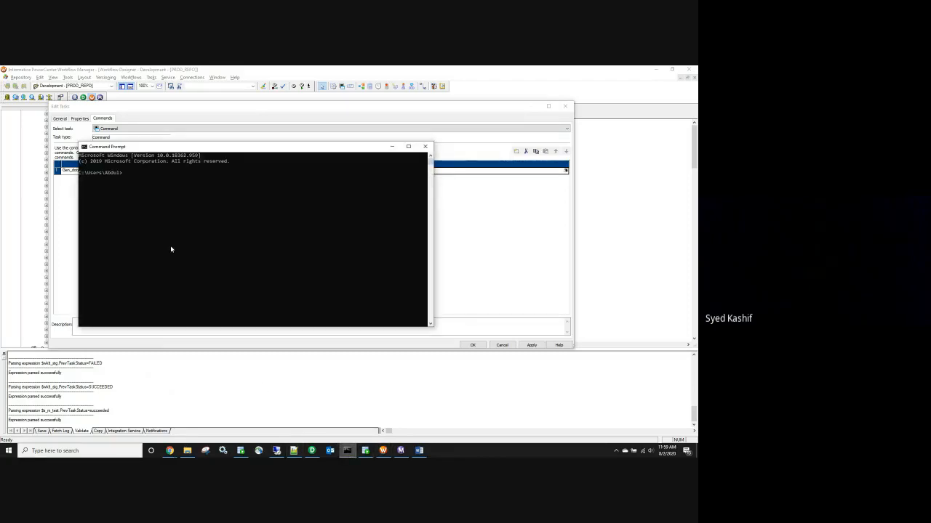
text(null)
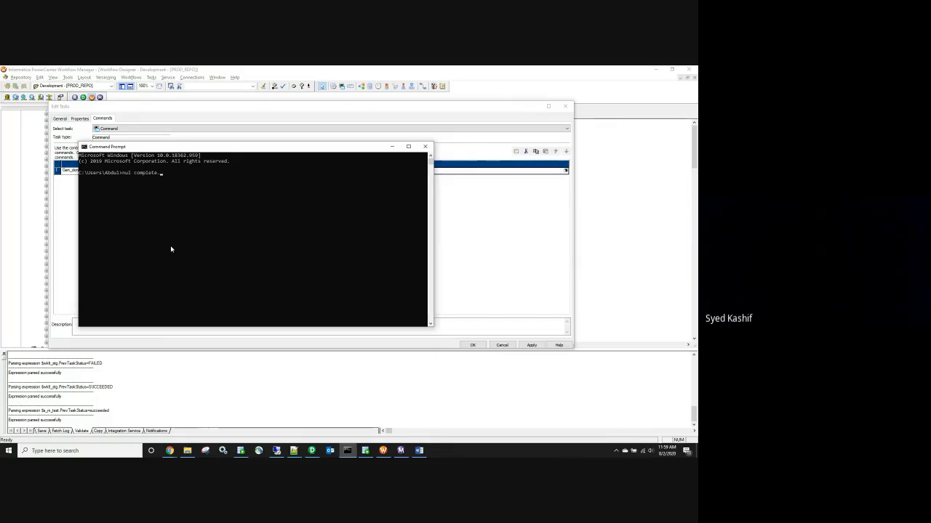
key(BackSpace)
key(BackSpace)
key(BackSpace)
click(169, 451)
click(148, 427)
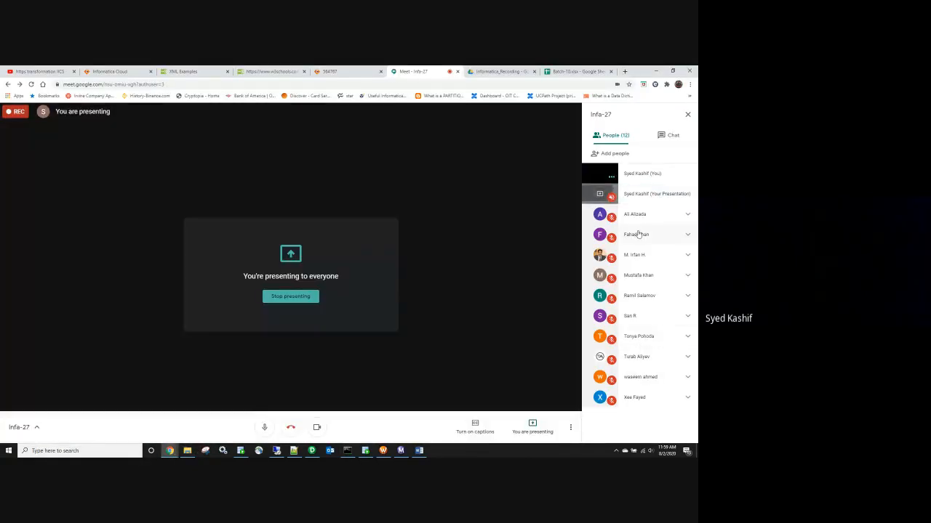
click(687, 117)
click(656, 71)
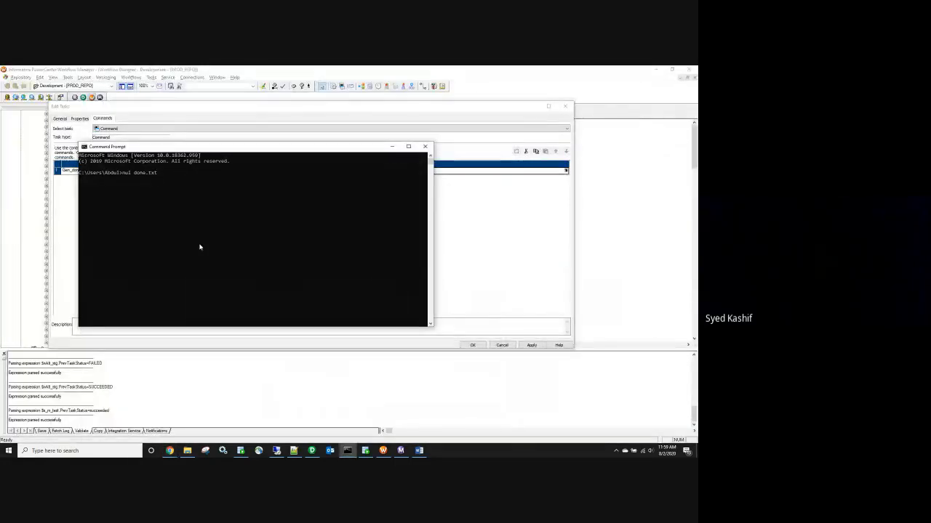
key(Return)
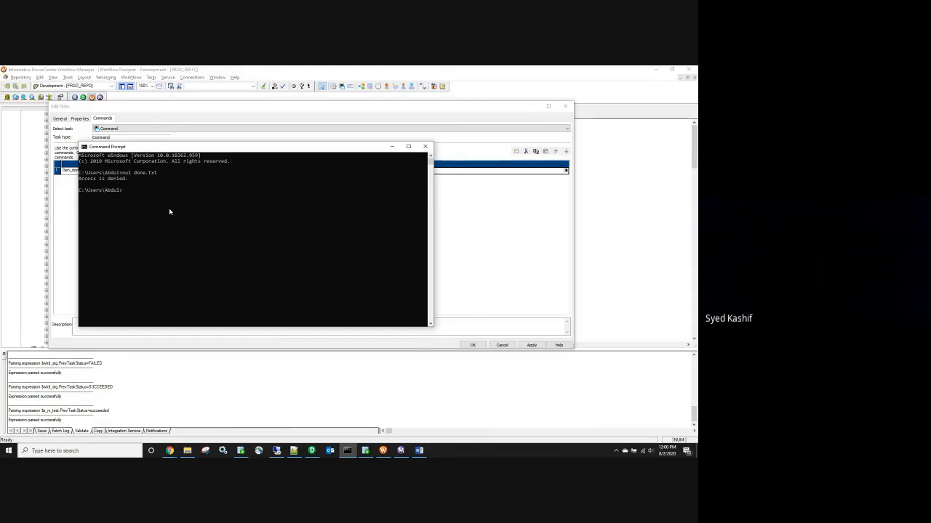
click(425, 146)
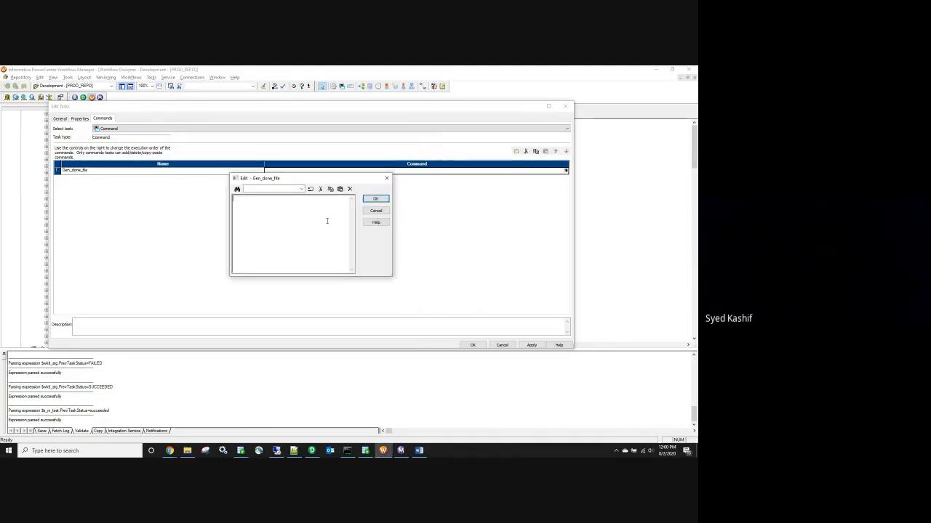
Step: Search Windows for cmd and run Command Prompt as administrator
click(348, 454)
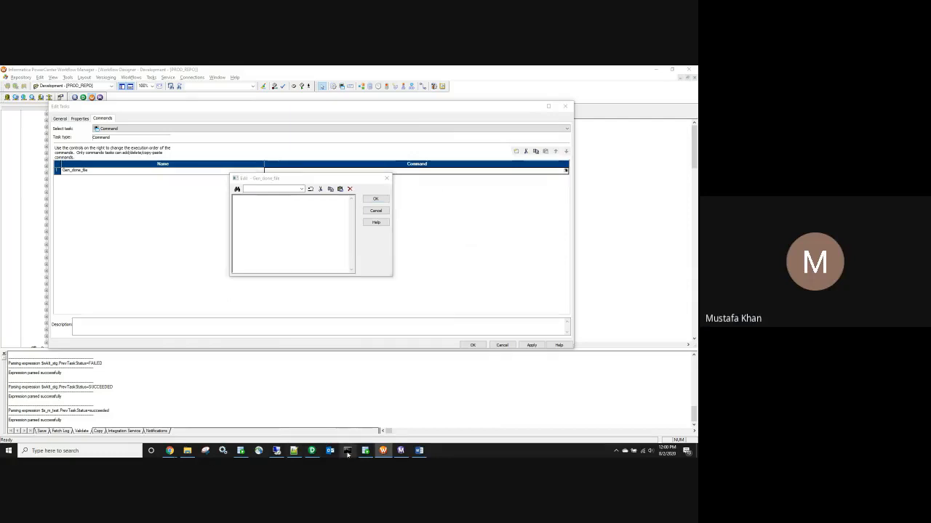
right_click(348, 454)
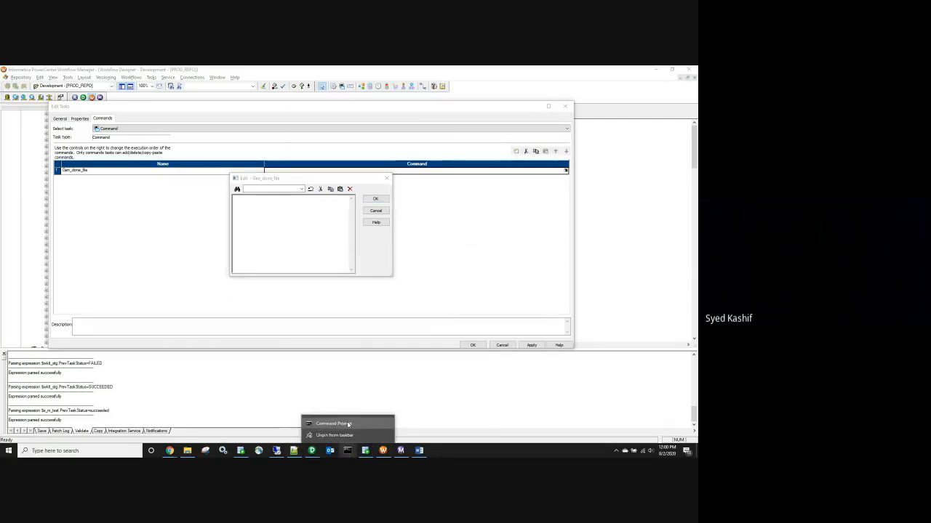
click(51, 451)
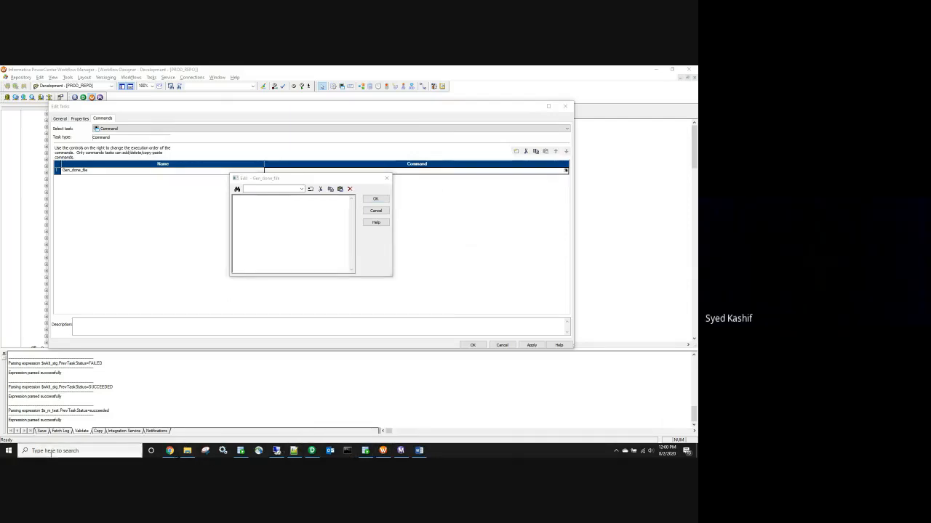
text(cmd)
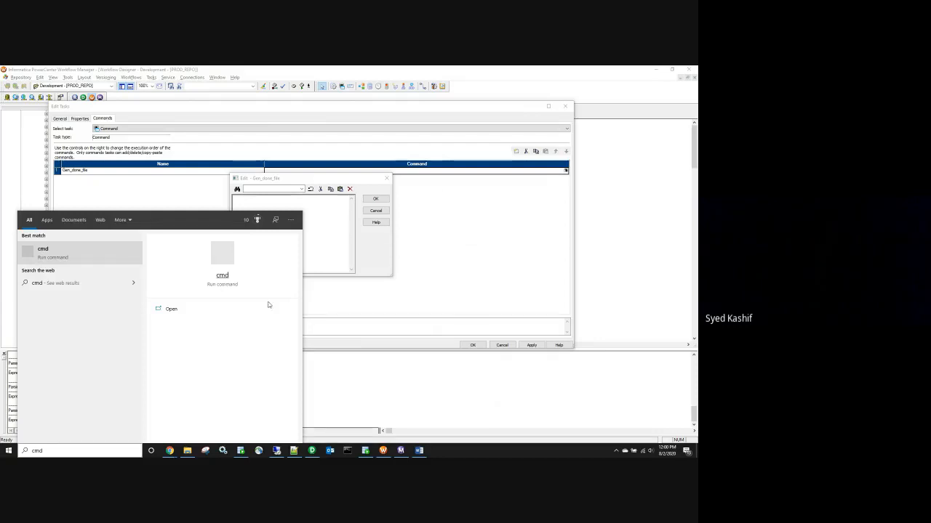
click(327, 306)
click(89, 454)
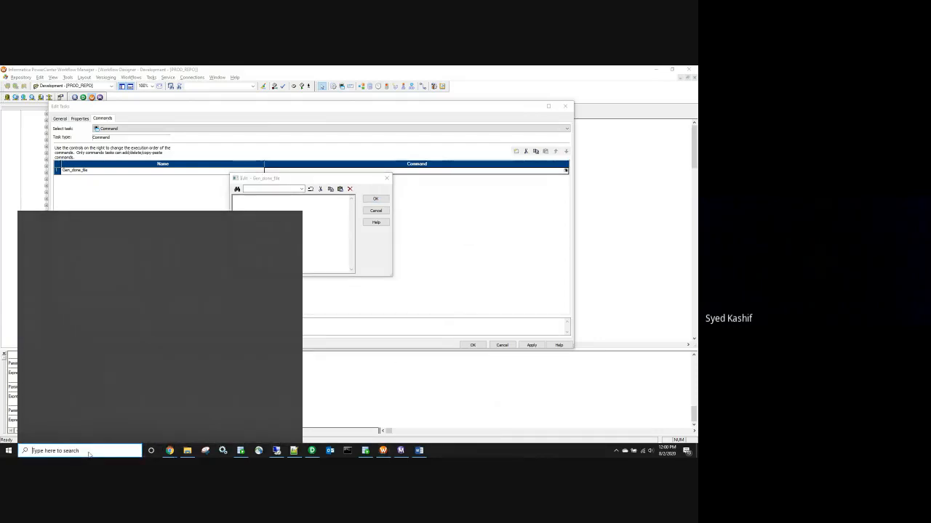
text(cmd)
right_click(69, 255)
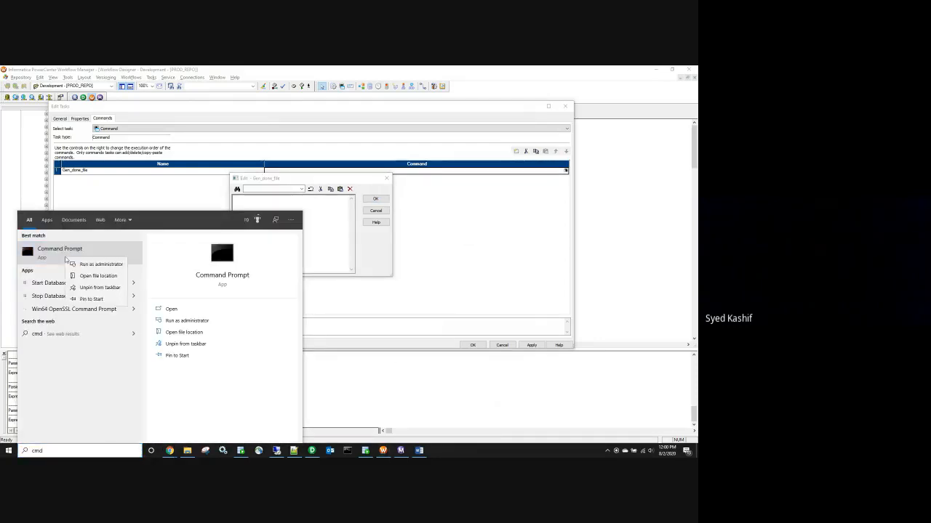
click(82, 265)
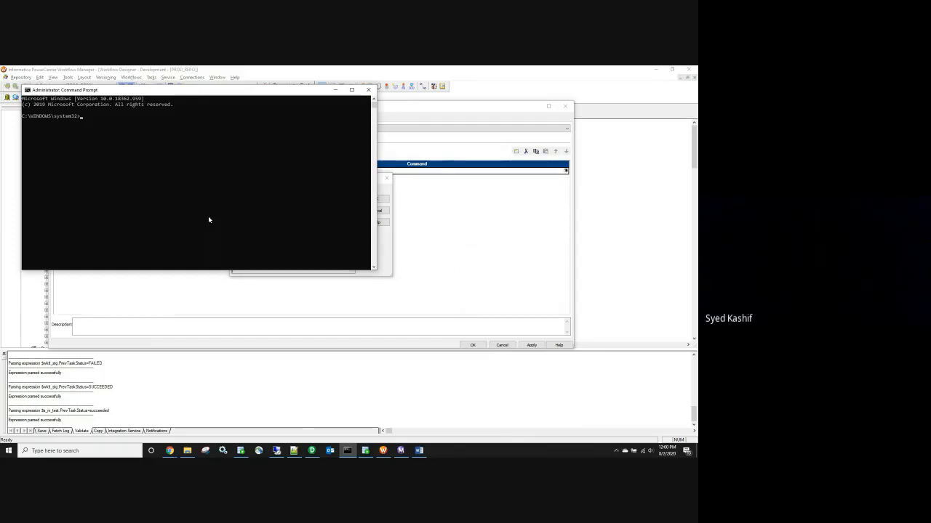
Step: List the current folder, change the directory to c:\ and list the drive root's contents
text(cd)
key(BackSpace)
key(BackSpace)
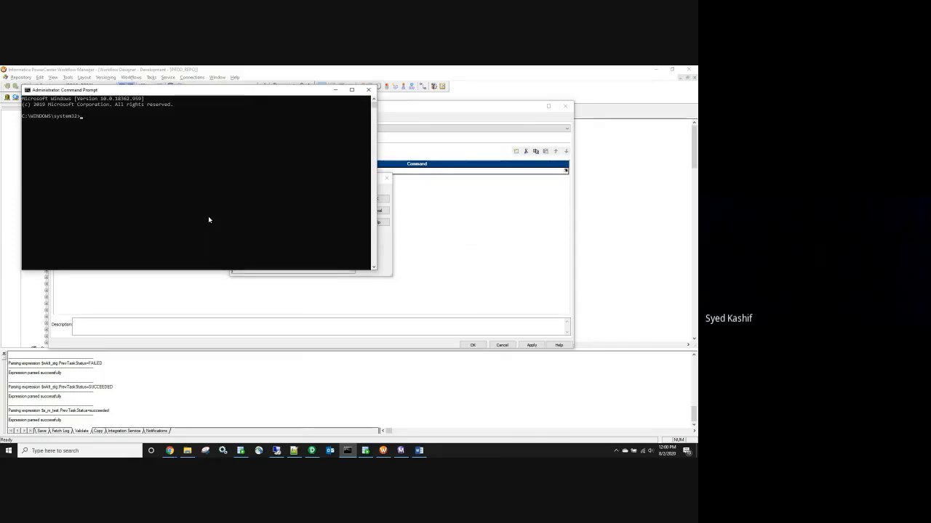
text(dir)
key(Return)
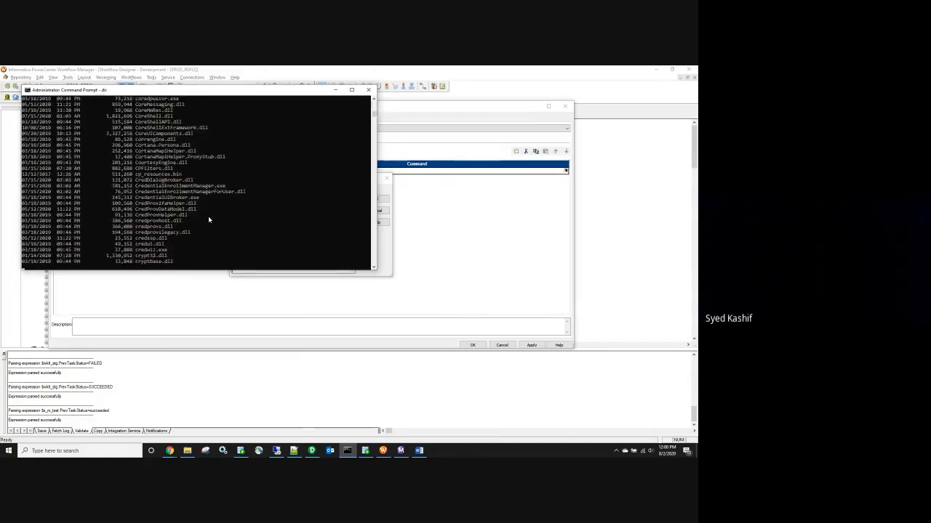
text(cd c:)
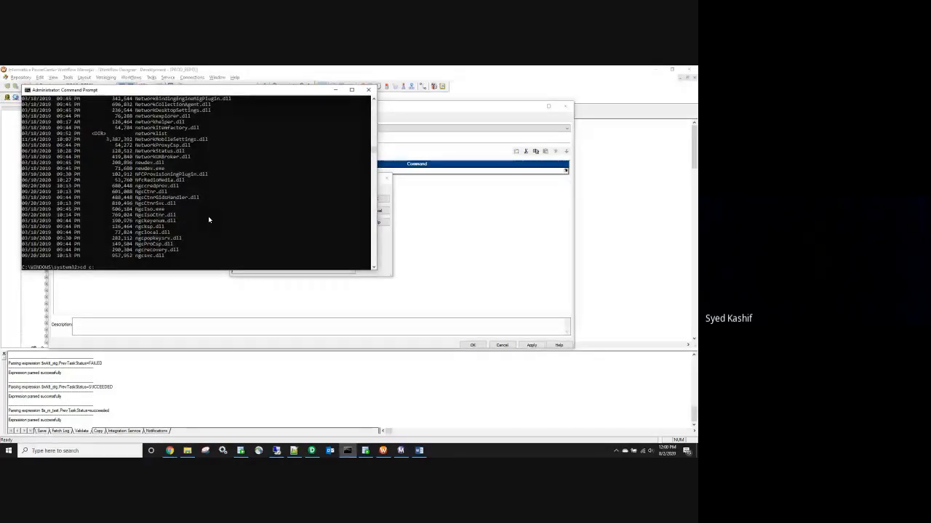
text(\)
key(Return)
text(dir)
key(Return)
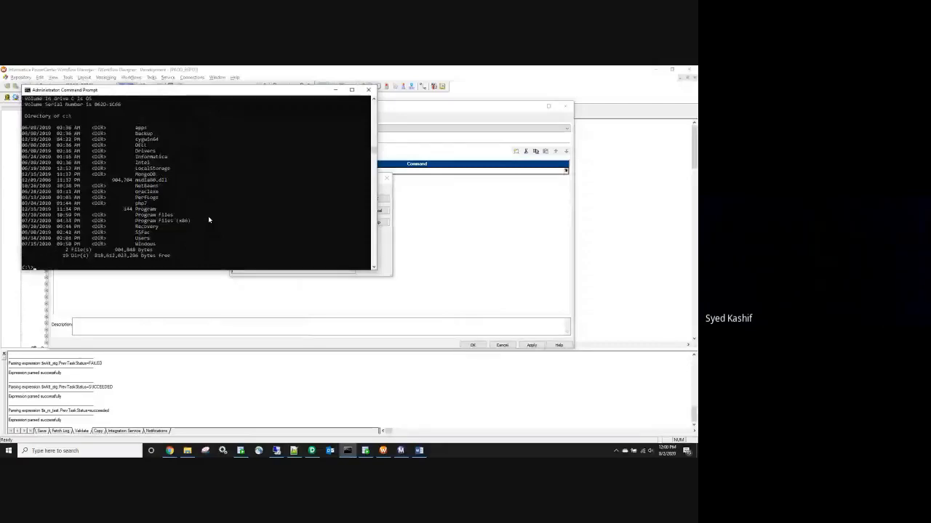
Step: Change to the Users folder and into the account's profile folder, listing the contents of each
text(cd Users)
key(Return)
text(dir)
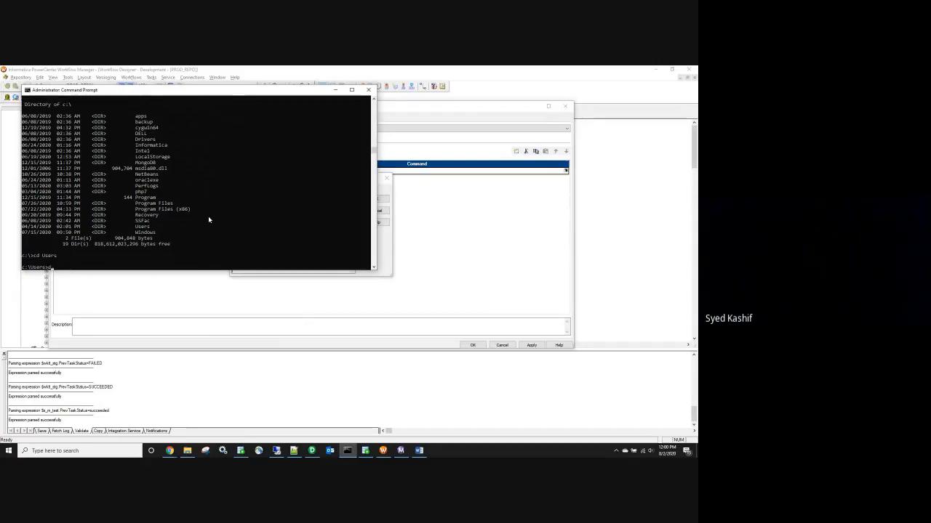
key(Return)
text(cd Abdul)
key(Return)
text(dir)
key(Return)
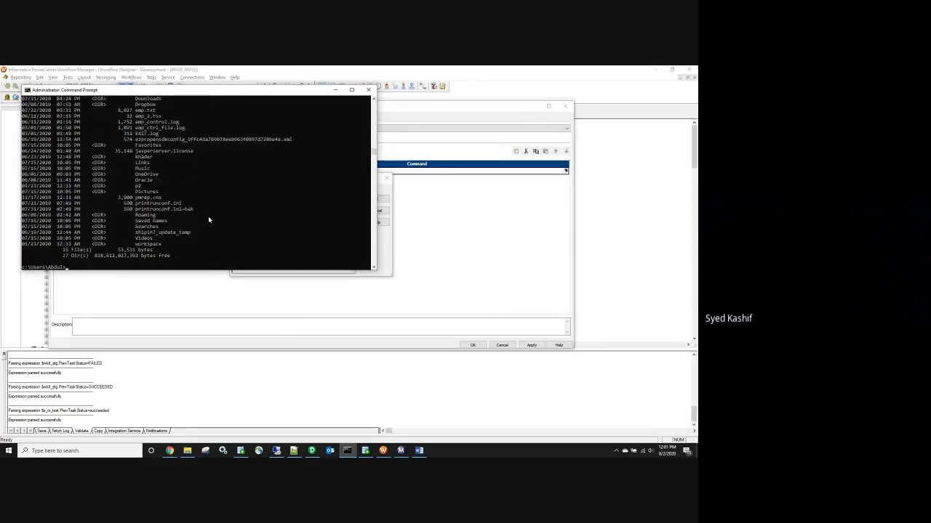
Step: Change the directory to the profile's Desktop folder and list its files
scroll(208, 215, up, 2)
double_click(147, 116)
key(ctrl+c)
text(cd O)
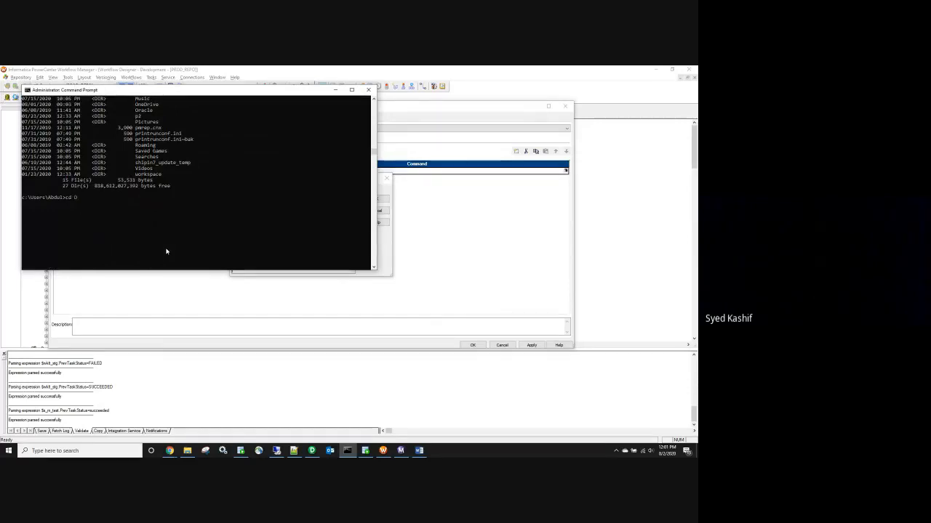
key(ctrl+v)
key(Return)
text(dir)
key(Return)
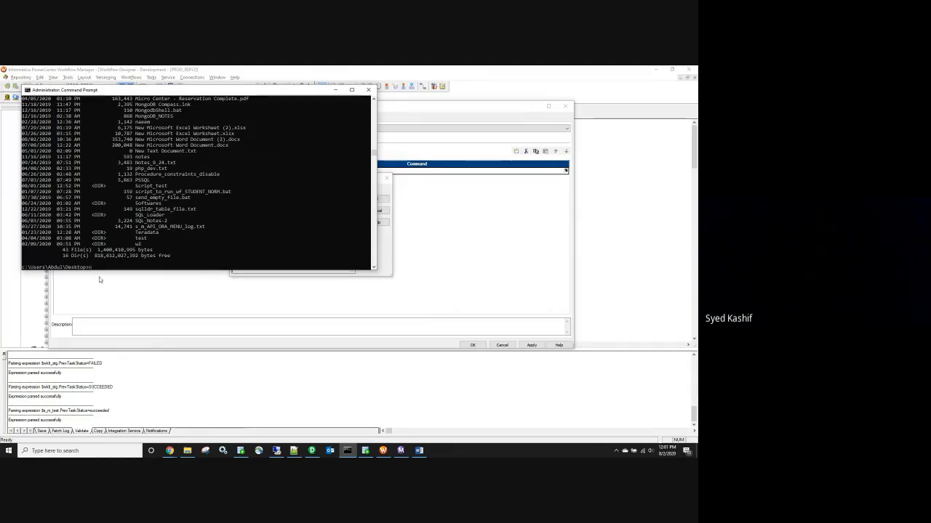
Step: Try to create an empty file in the Desktop folder by running nul done.txt
text(sql)
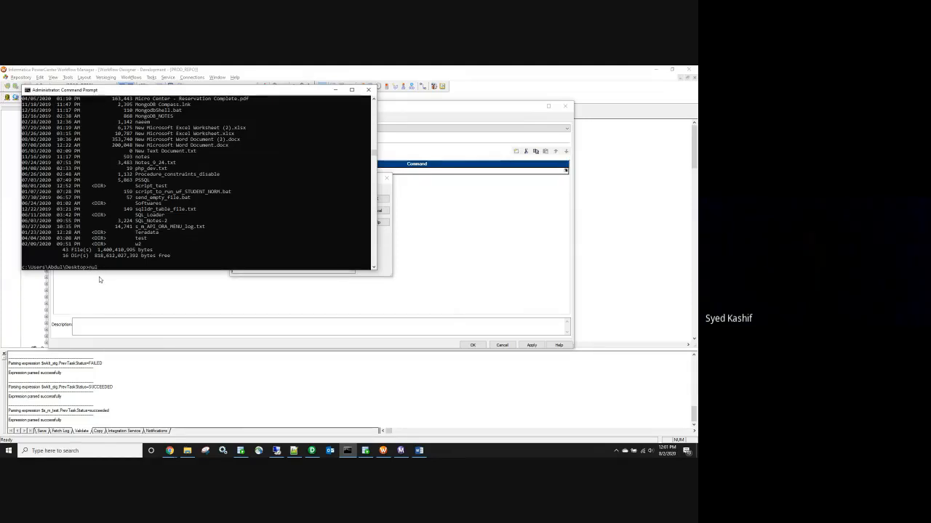
text( done.txt)
key(Return)
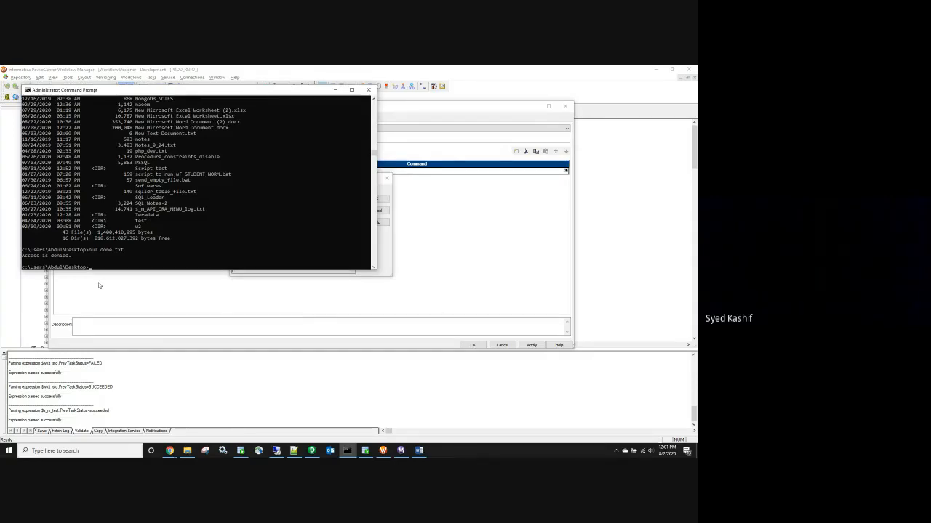
Step: Switch to Chrome, search Google in a new tab for "generate empty file windows" and look through the results
click(169, 450)
click(130, 423)
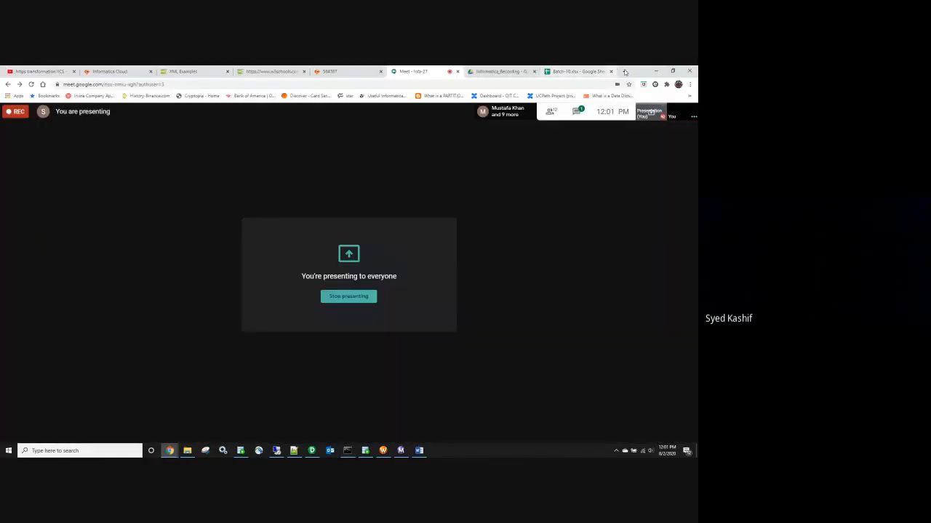
click(624, 72)
text(gene)
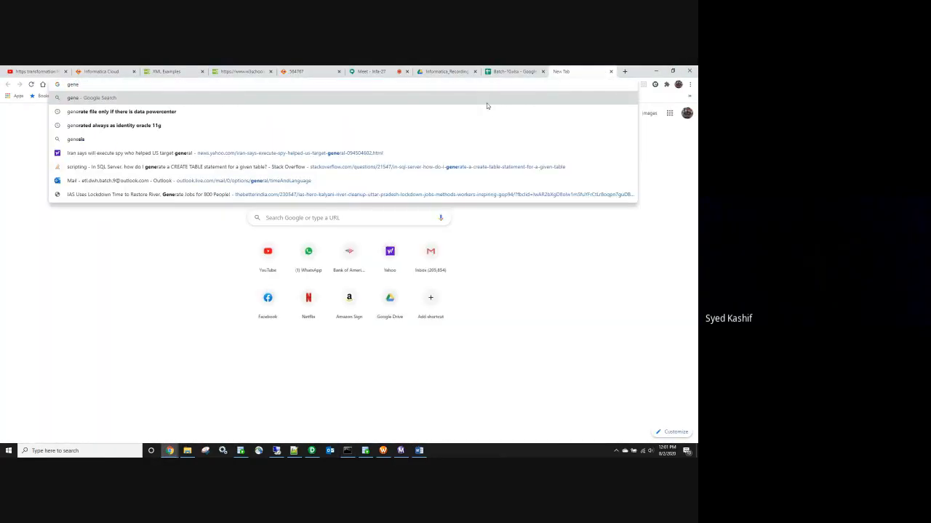
text(rate)
key(BackSpace)
key(BackSpace)
key(BackSpace)
key(BackSpace)
key(BackSpace)
text(ate)
key(BackSpace)
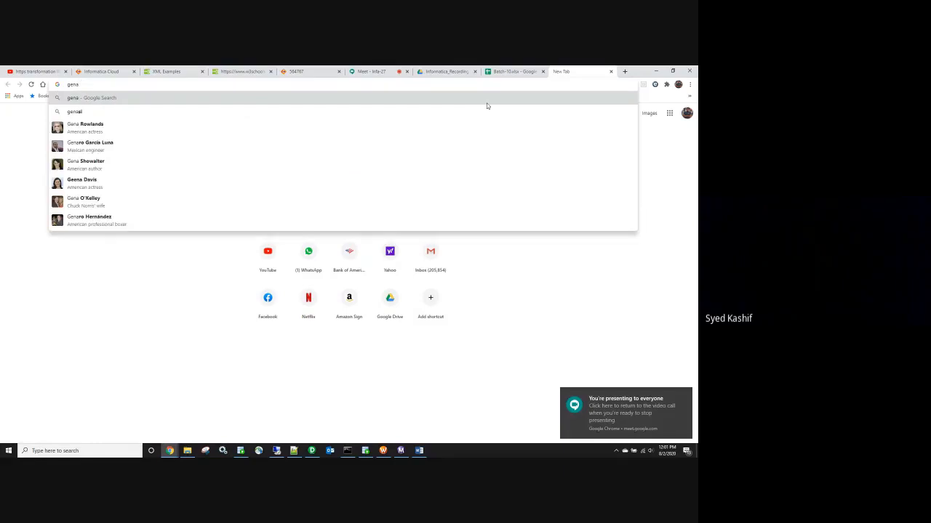
text(rate empty file)
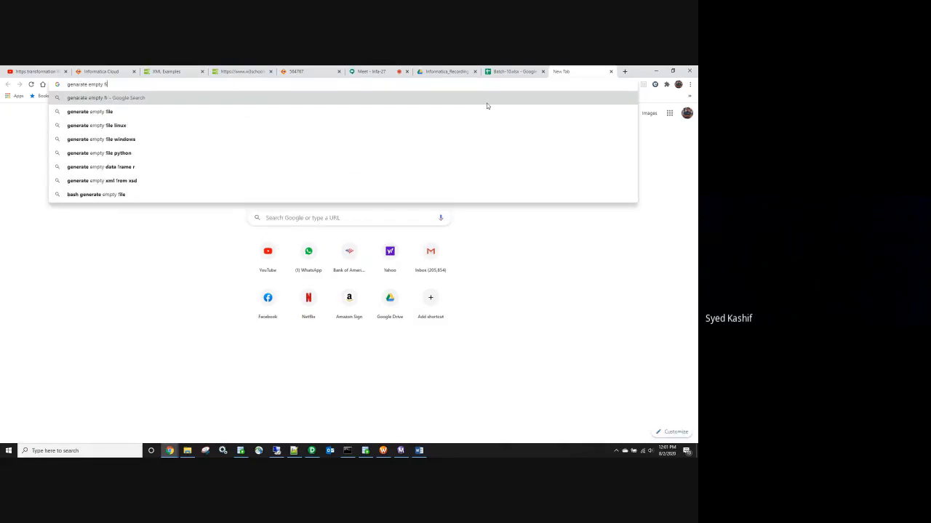
key(Down)
key(Down)
key(Down)
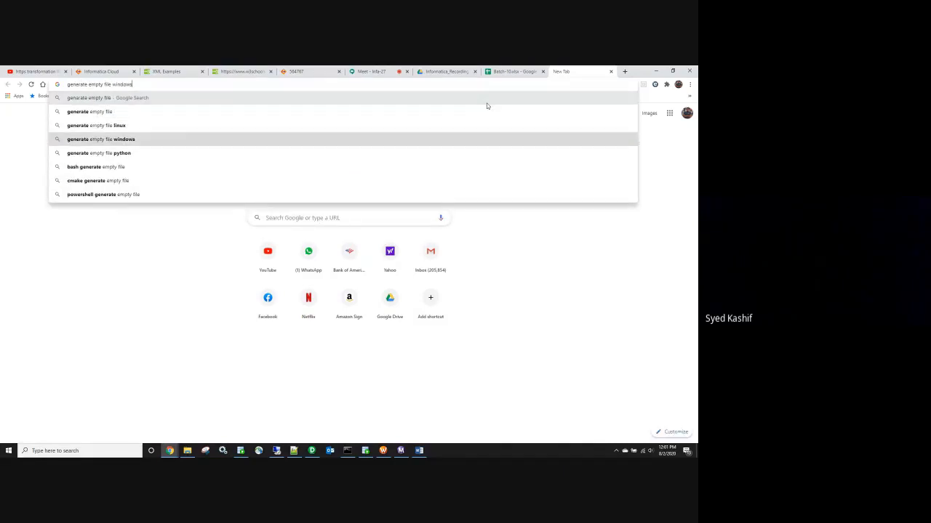
key(Return)
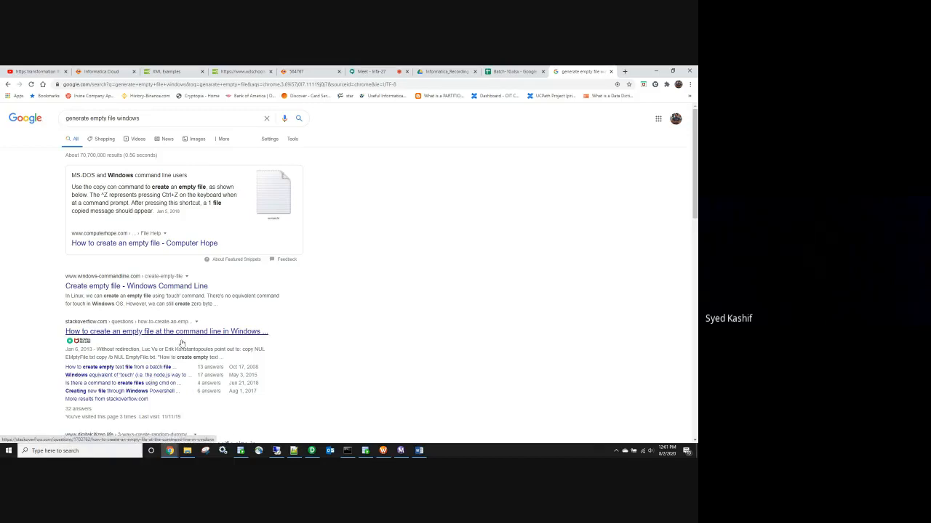
scroll(181, 342, down, 2)
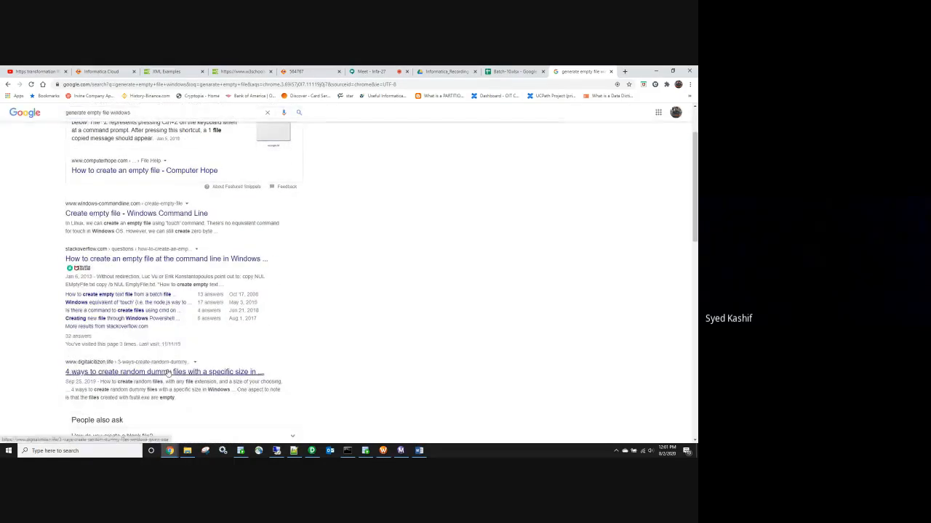
Step: Open the Appuals article on creating empty files from the Windows Command Prompt and read it for the file-creation command
scroll(175, 353, down, 5)
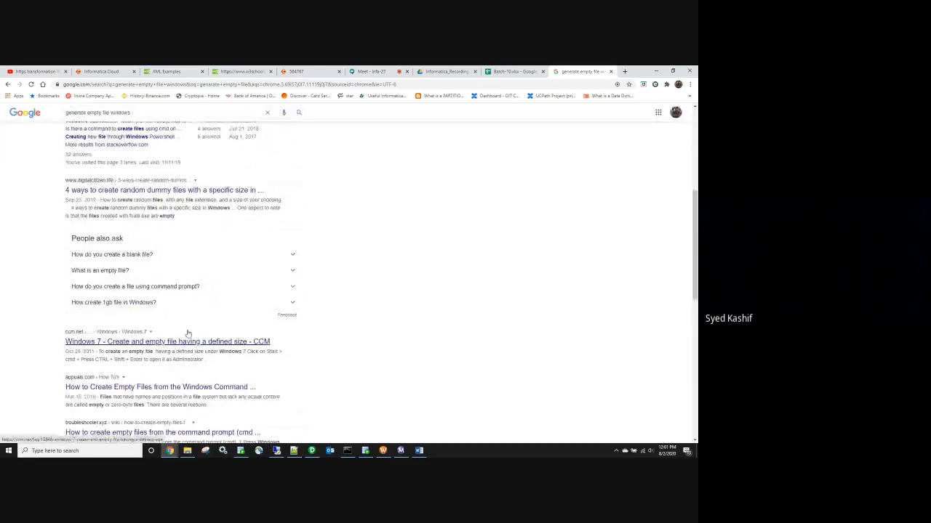
scroll(175, 348, down, 1)
click(170, 352)
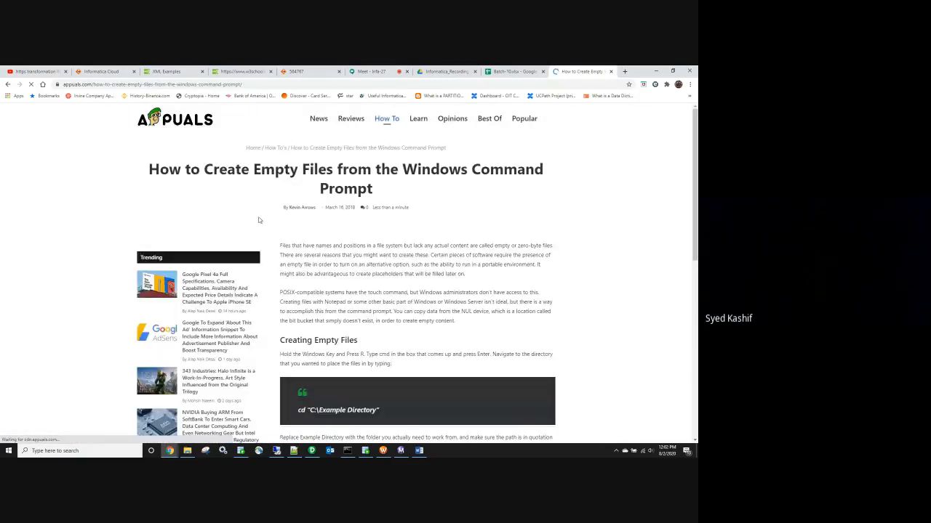
scroll(345, 282, down, 2)
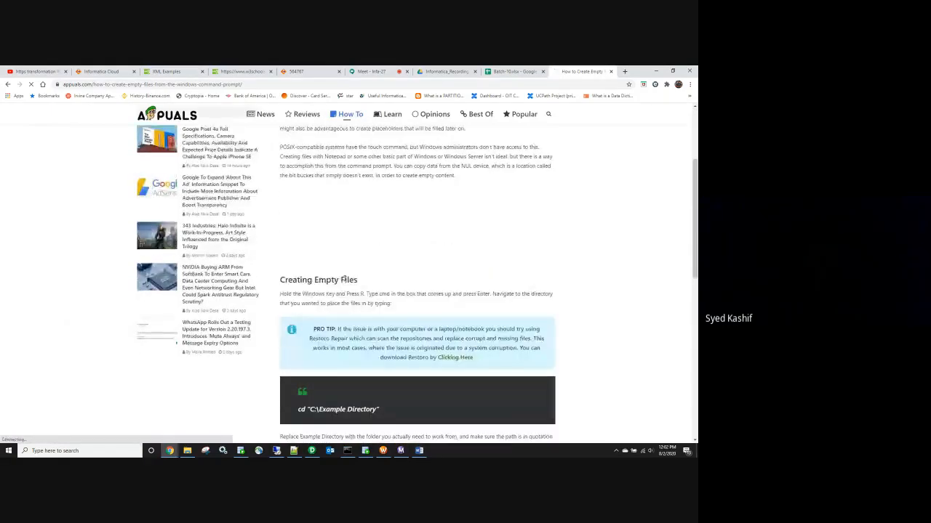
scroll(322, 422, down, 1)
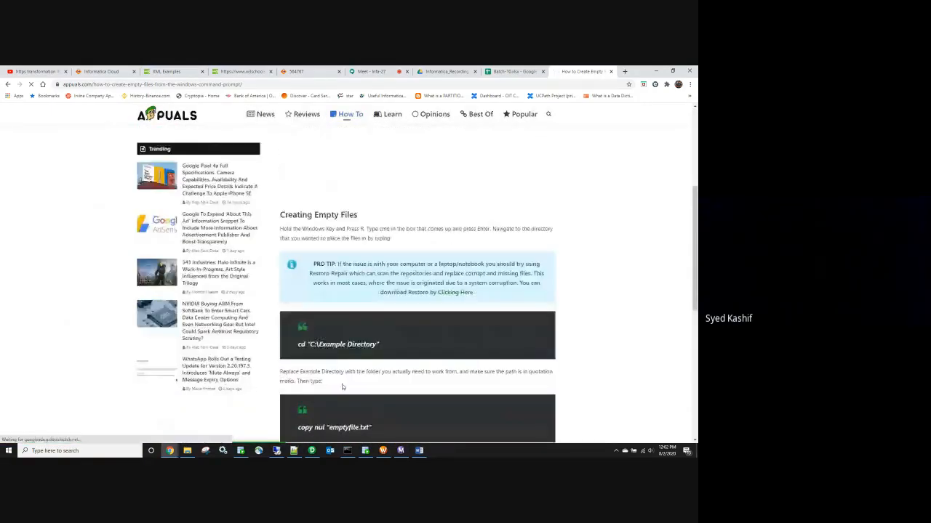
Step: Switch to Command Prompt and run copy nul done.txt in the Desktop folder
key(alt+Tab)
text(copy)
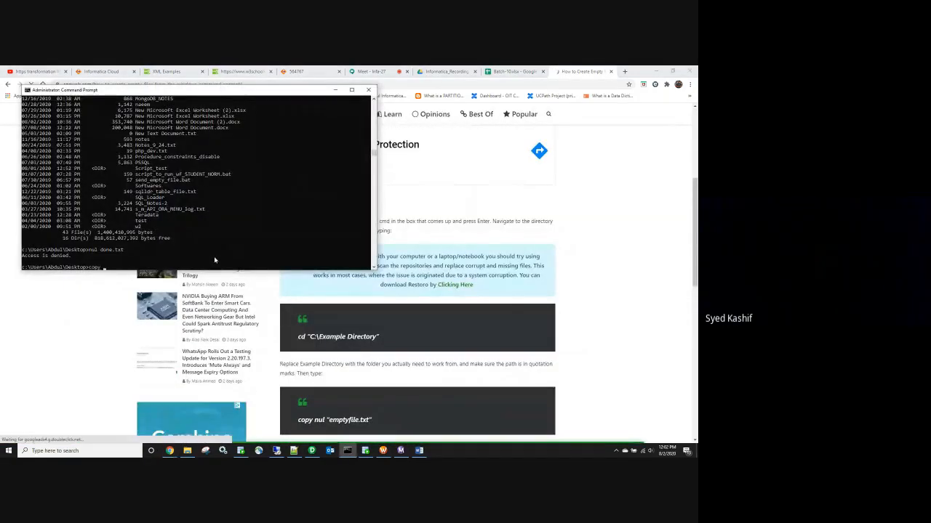
text( nul done.)
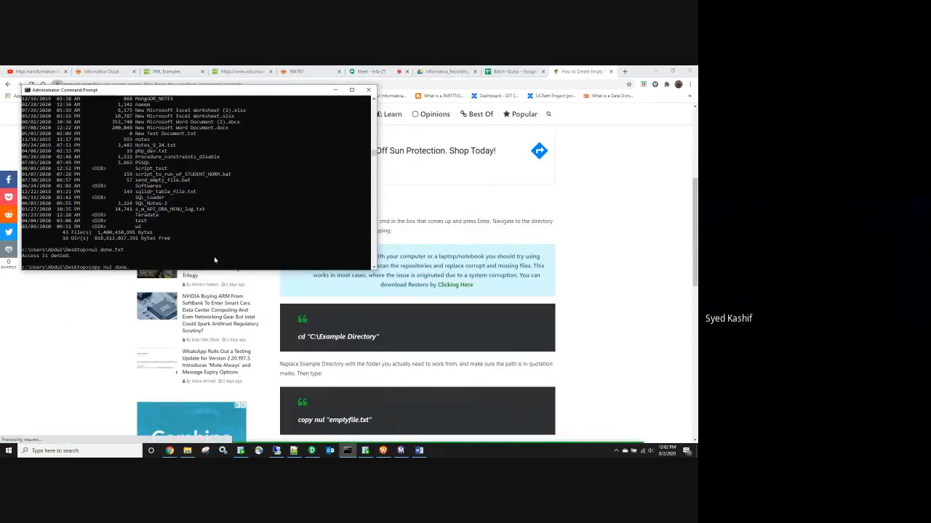
text(txt)
key(Return)
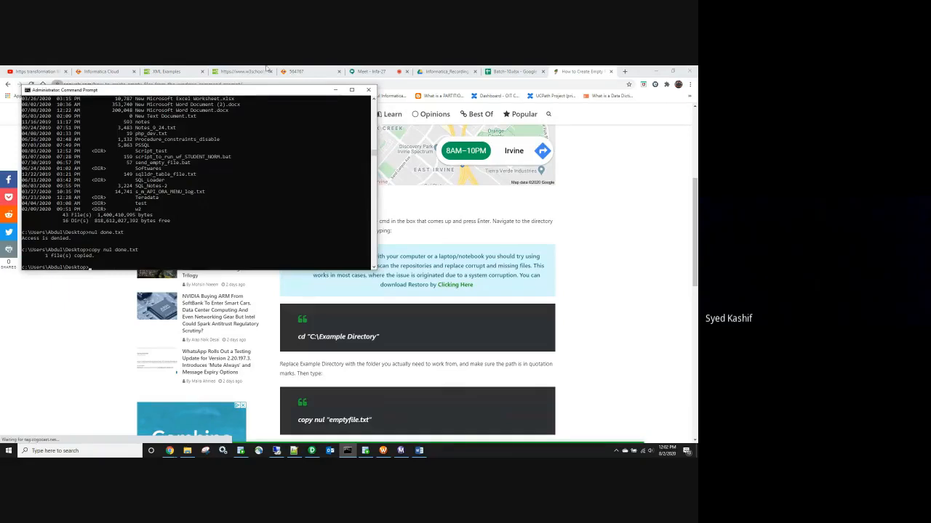
Step: Show the desktop, open the done text file in Notepad to check its contents, and close it
click(659, 71)
key(super+d)
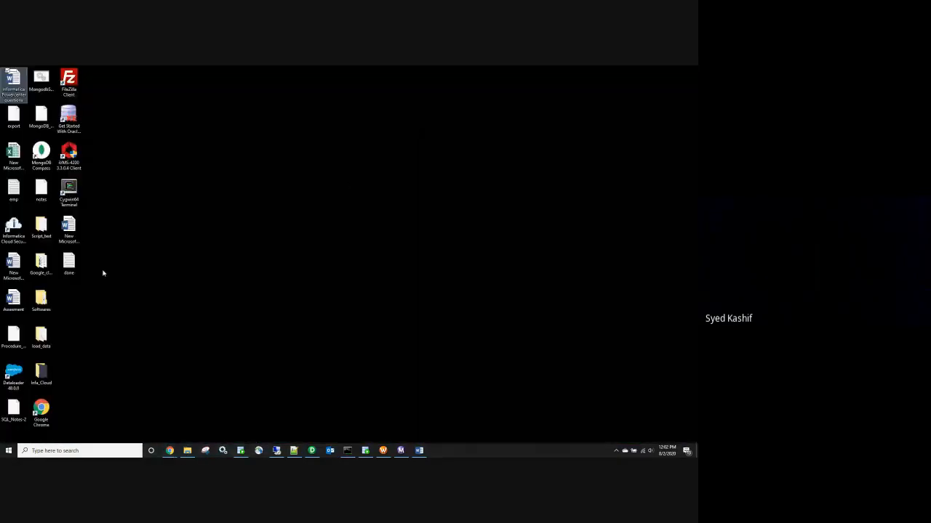
drag(70, 264, 434, 237)
double_click(428, 226)
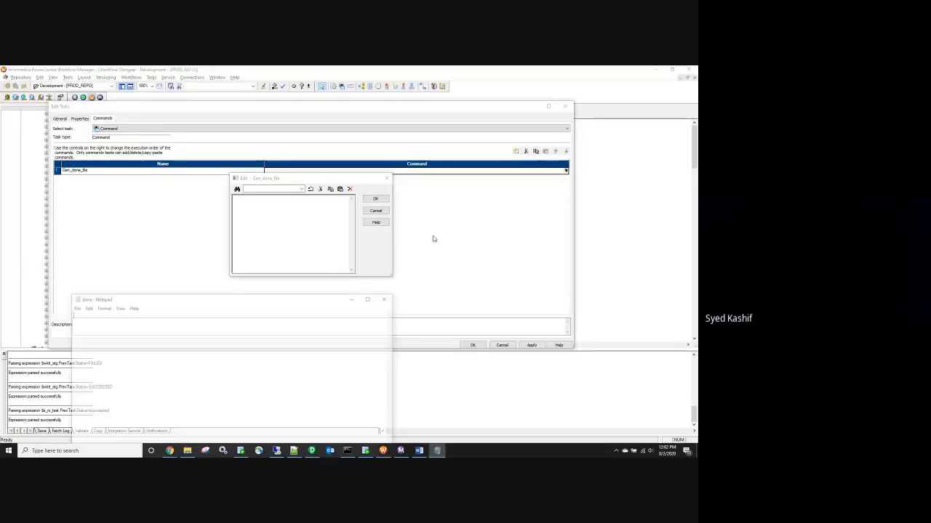
click(384, 296)
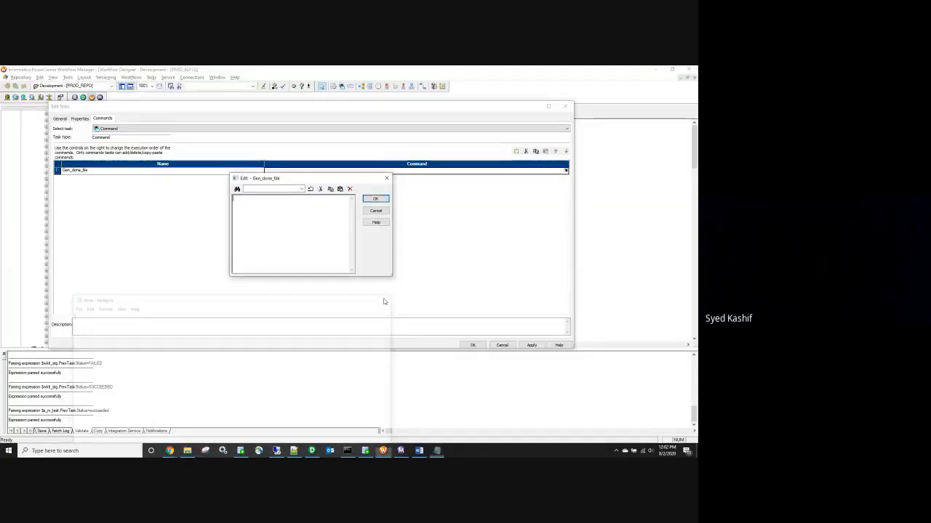
Step: Begin the Gen_done_file command in Workflow Manager with copy nul
click(258, 228)
text(copy)
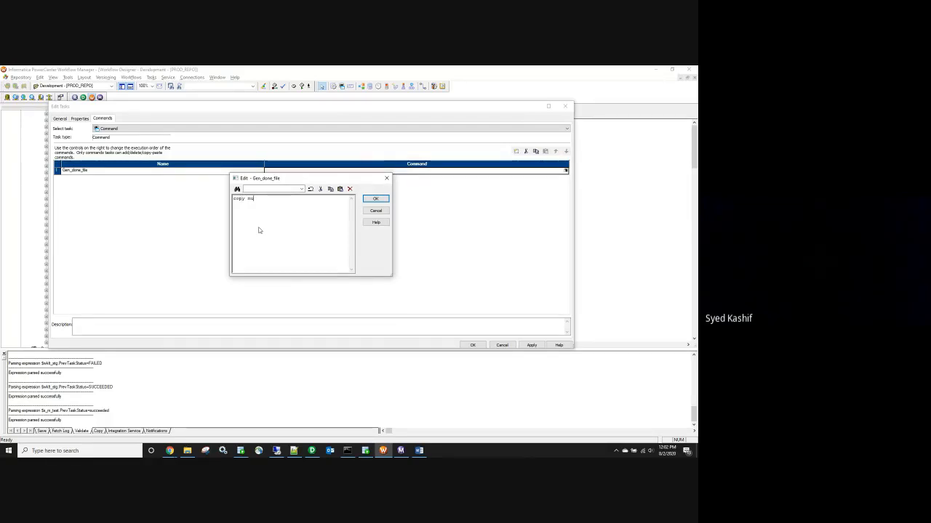
text( null)
key(BackSpace)
Step: Switch to File Explorer, open the bestbuy folder inside SrcFiles, and copy its full path
click(187, 452)
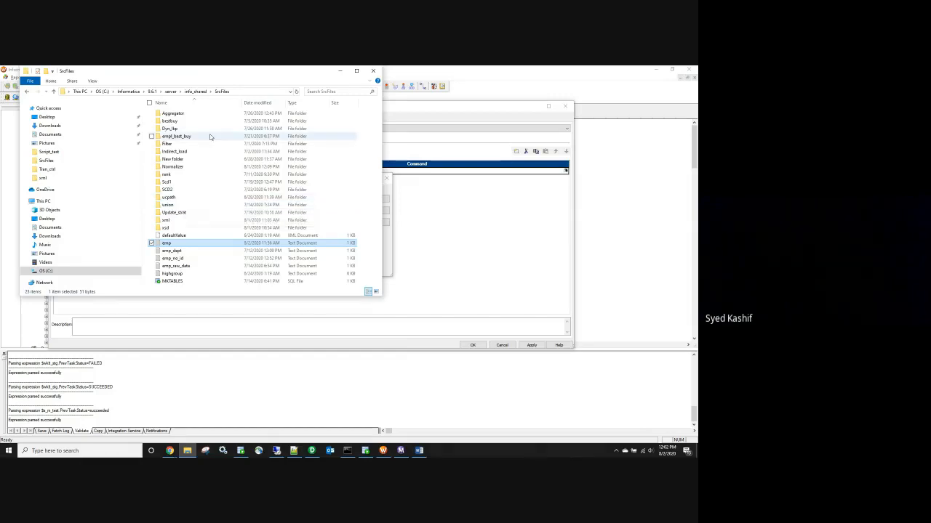
click(28, 93)
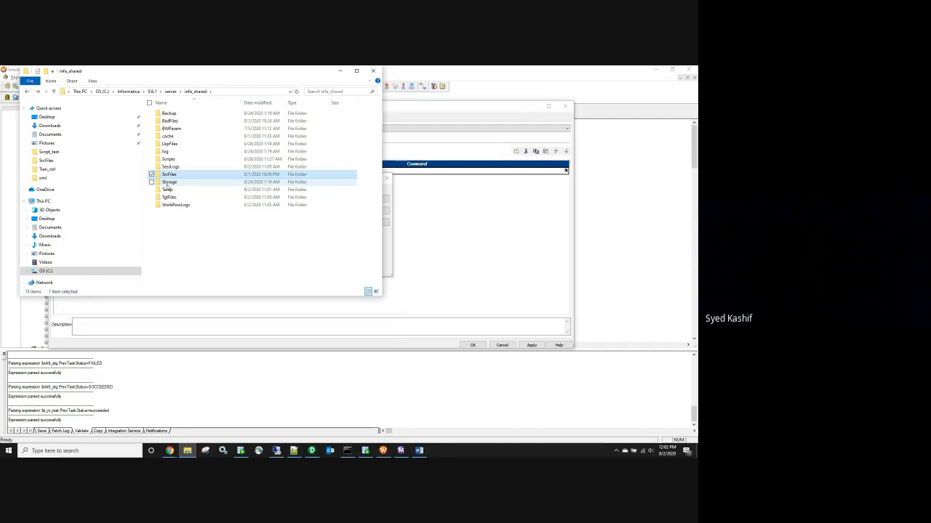
key(Return)
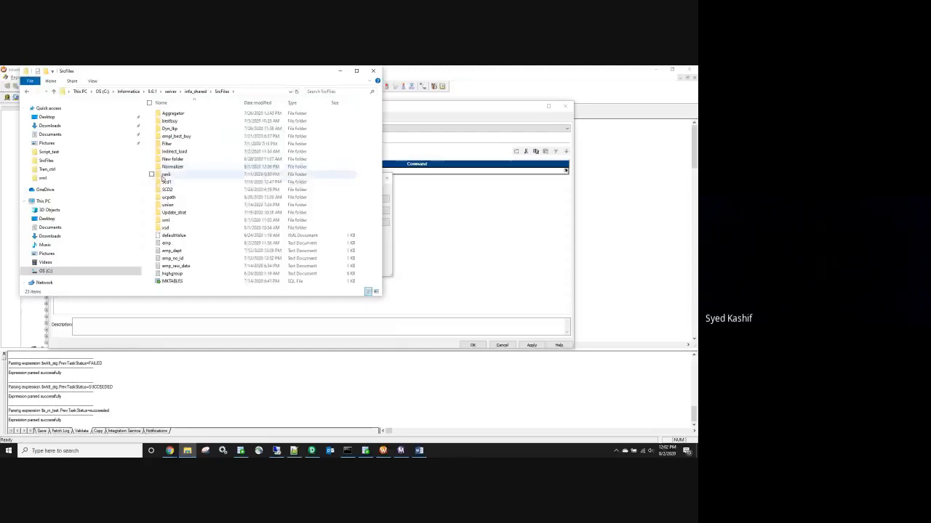
double_click(179, 121)
click(261, 92)
key(ctrl+c)
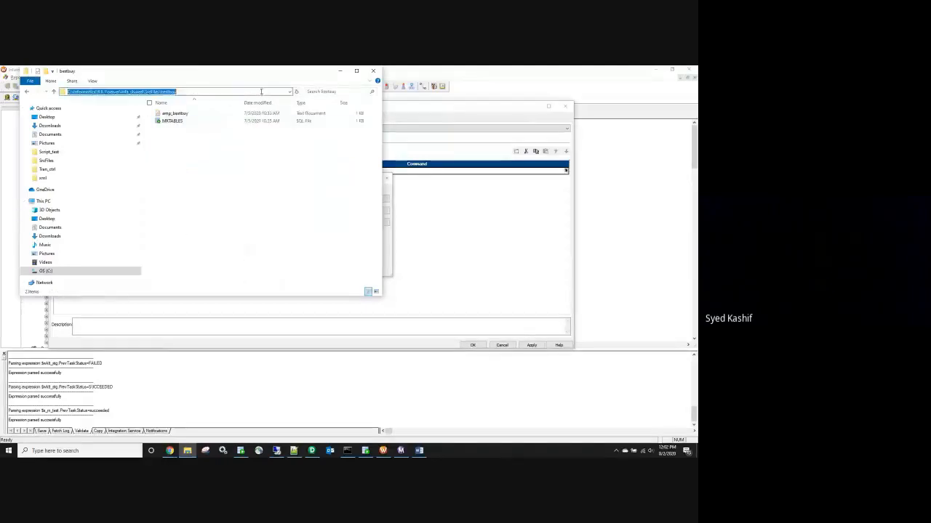
Step: Back in Workflow Manager, append the copied bestbuy path and \done.txt to the Gen_done_file command, and apply the task changes
key(alt+Tab)
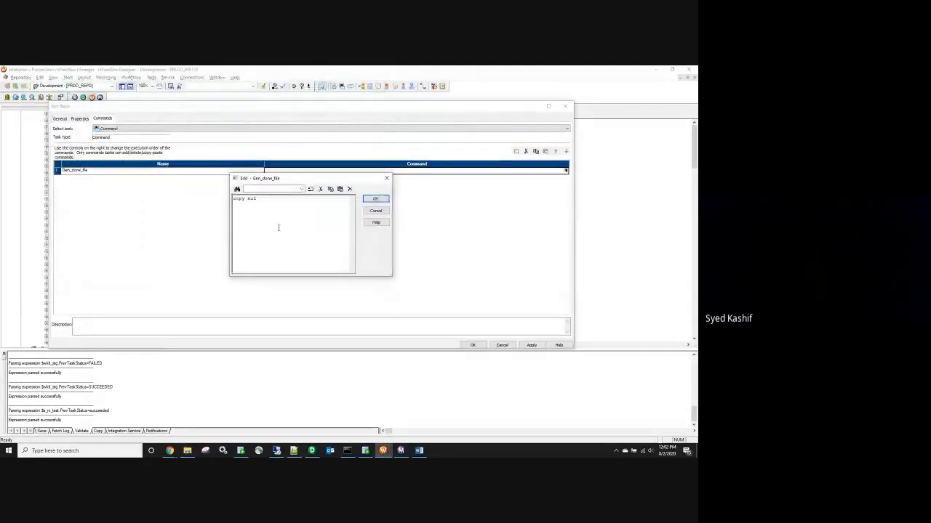
key(ctrl+v)
text(\done.txt)
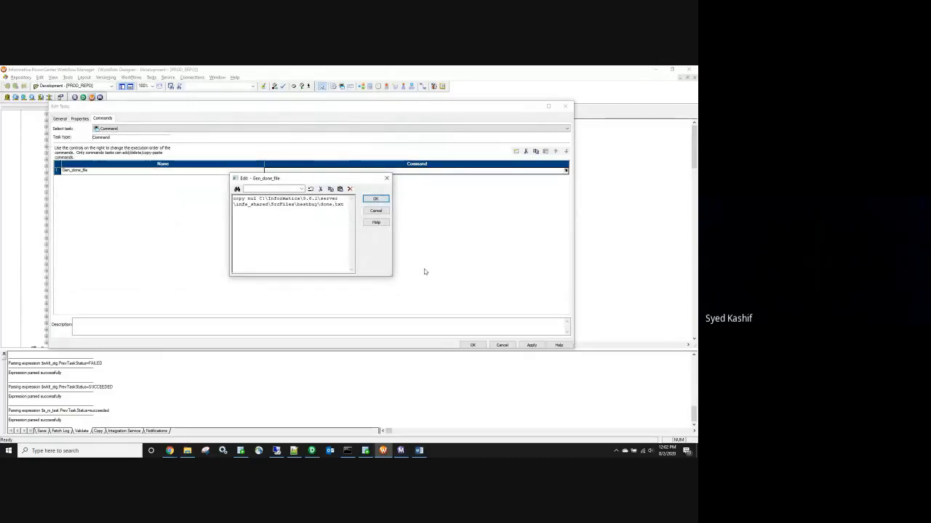
click(378, 200)
click(530, 345)
click(473, 346)
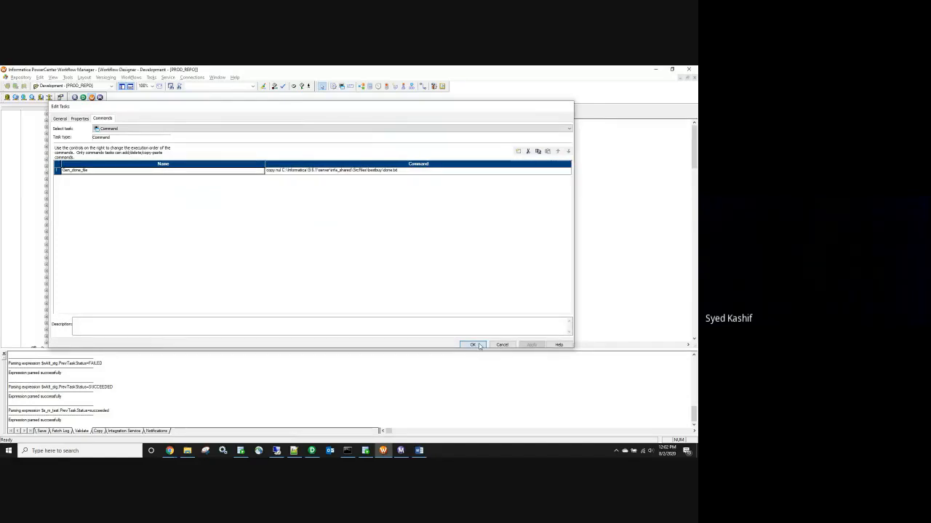
Step: Save the wf_test workflow to the repository
right_click(256, 229)
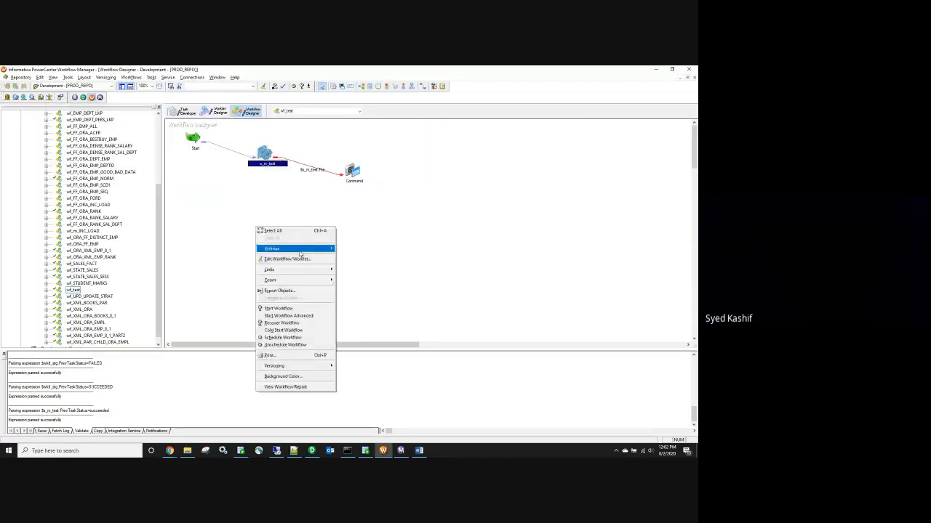
click(375, 217)
key(ctrl+s)
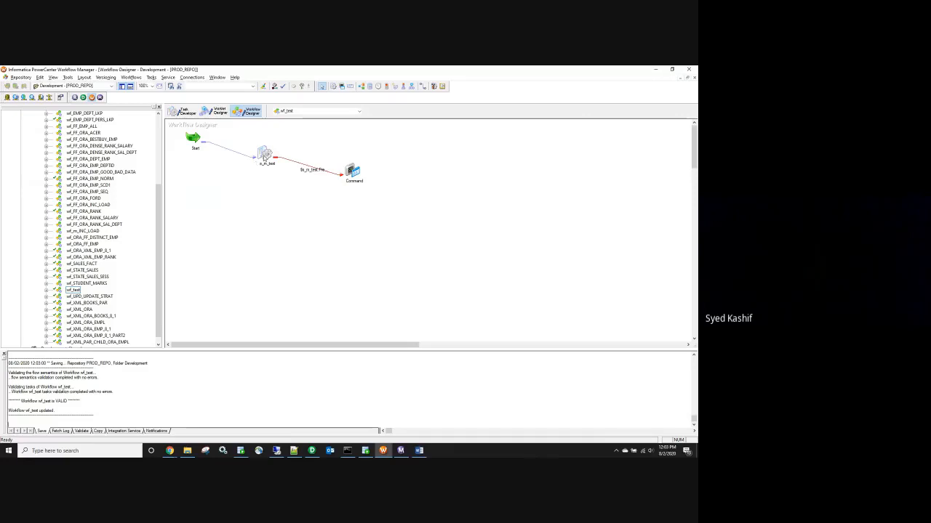
Step: Start the wf_test workflow and check its s_m_test and Command task runs in Workflow Monitor
click(264, 157)
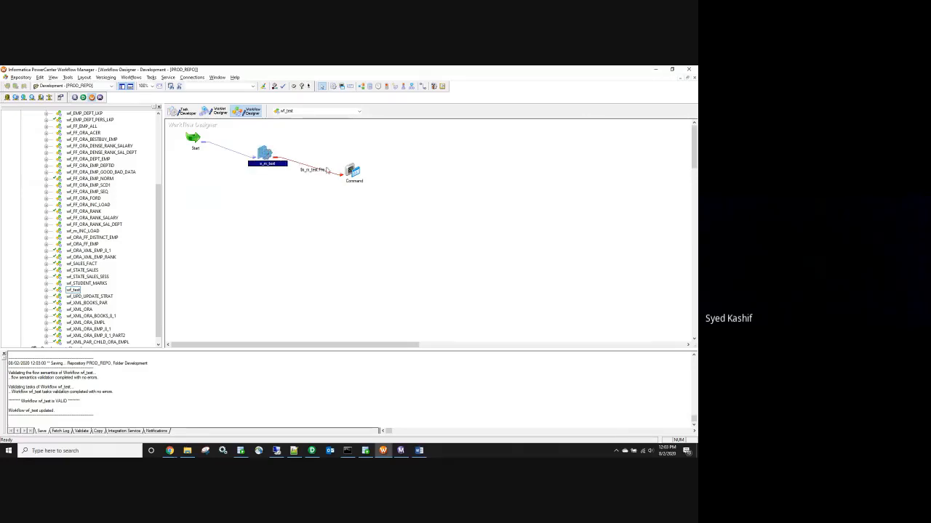
click(352, 172)
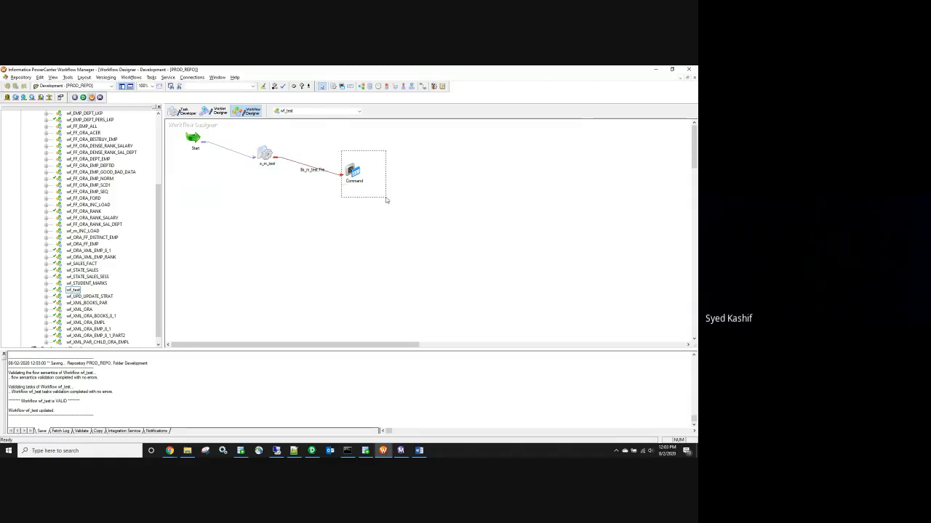
right_click(272, 273)
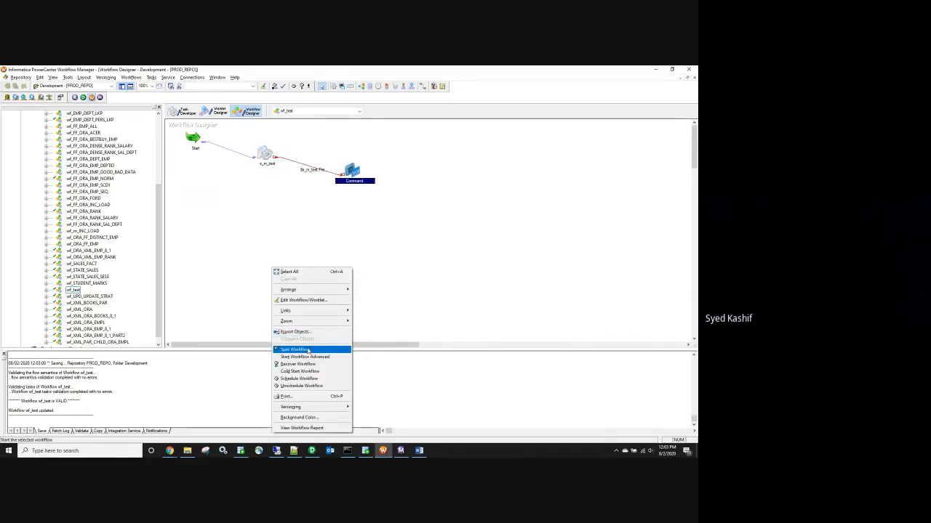
click(308, 349)
click(400, 451)
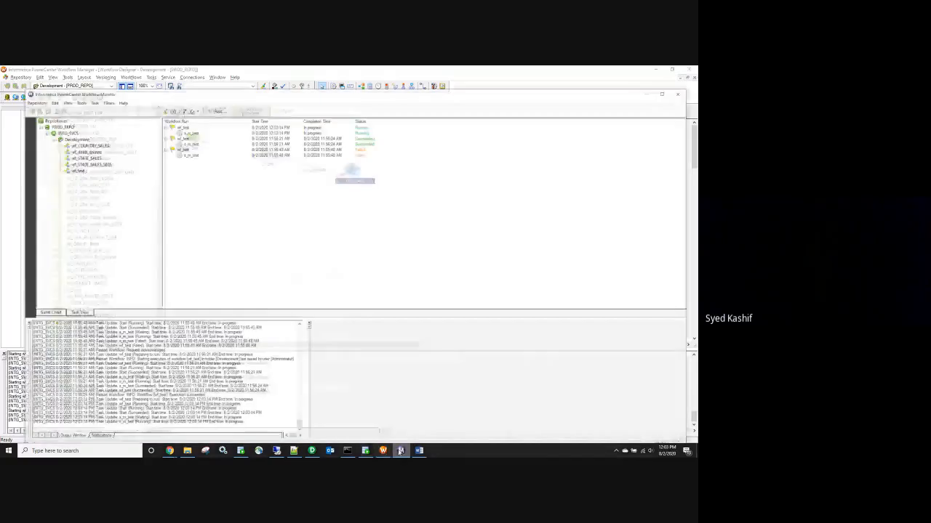
click(175, 112)
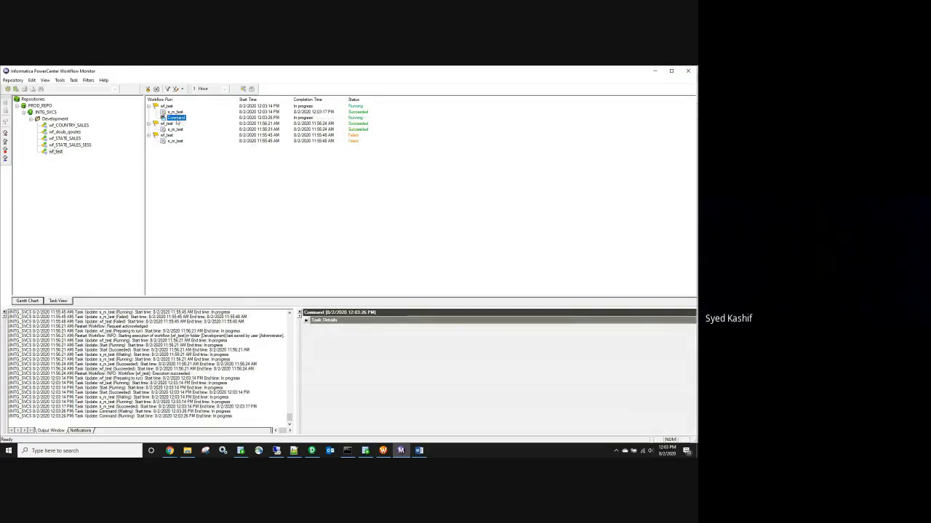
Step: Switch to File Explorer and examine the generated done file in the bestbuy folder
click(384, 450)
click(187, 451)
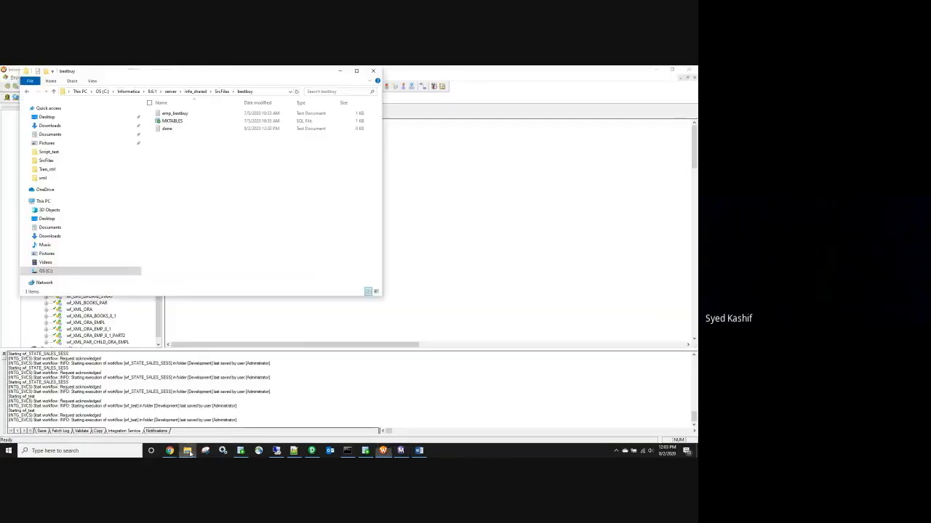
click(168, 130)
click(389, 300)
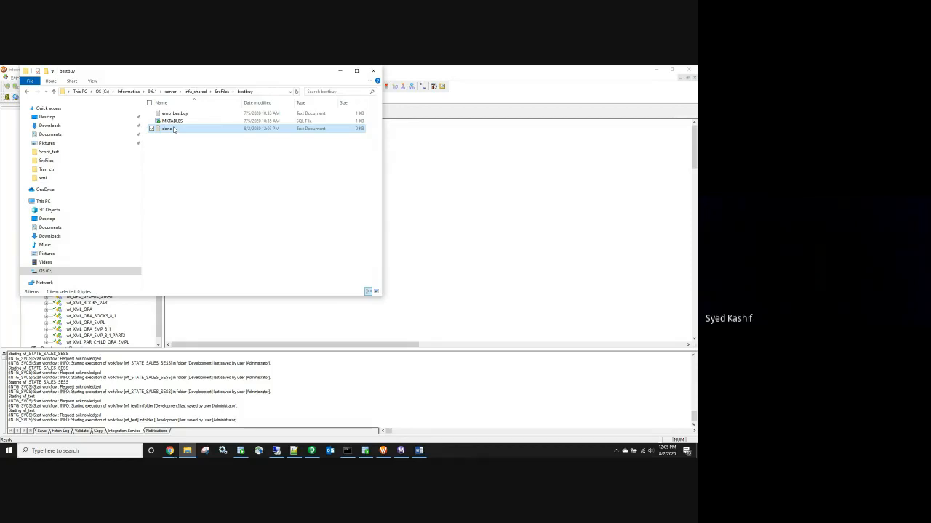
double_click(174, 130)
Step: Go up to the SrcFiles folder, reopen bestbuy and inspect the done file's entry
click(223, 92)
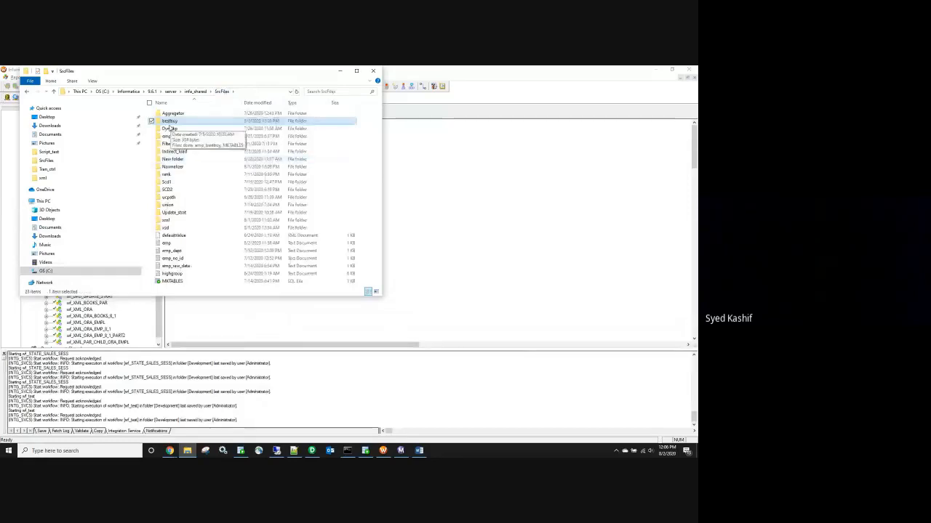
double_click(169, 124)
click(166, 114)
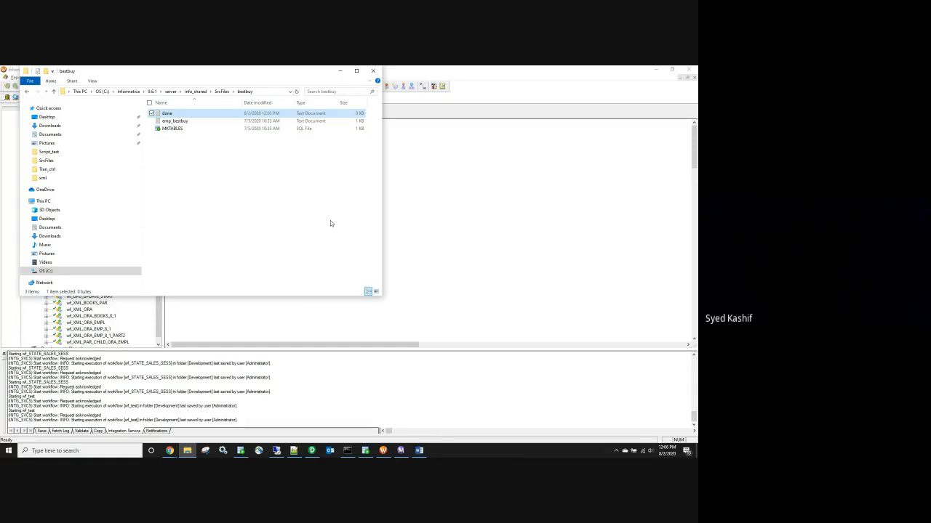
click(449, 241)
click(187, 451)
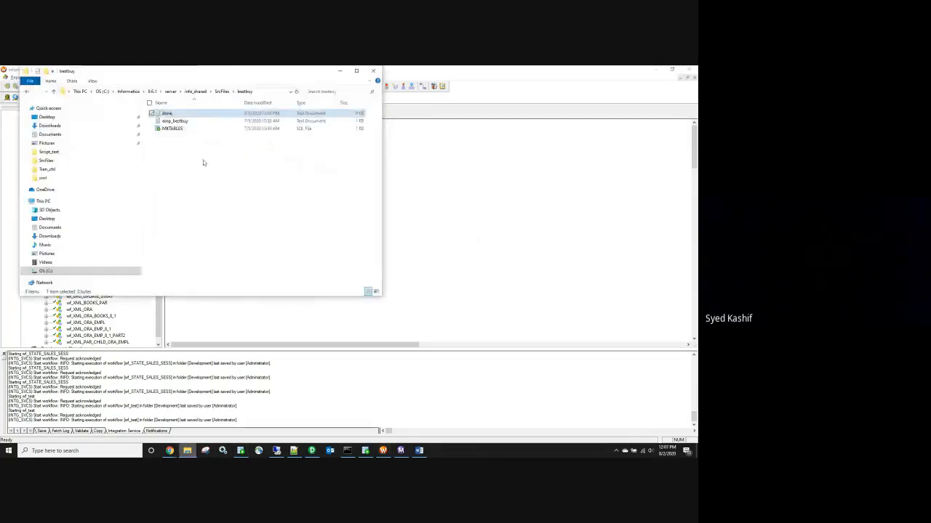
Step: Create a folder named Test inside SrcFiles and move the emp text file into it
click(221, 92)
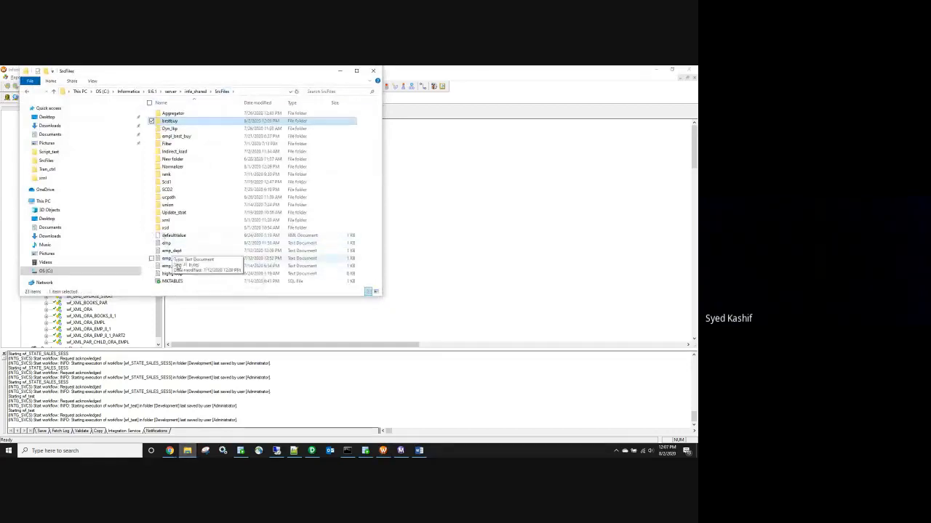
click(168, 244)
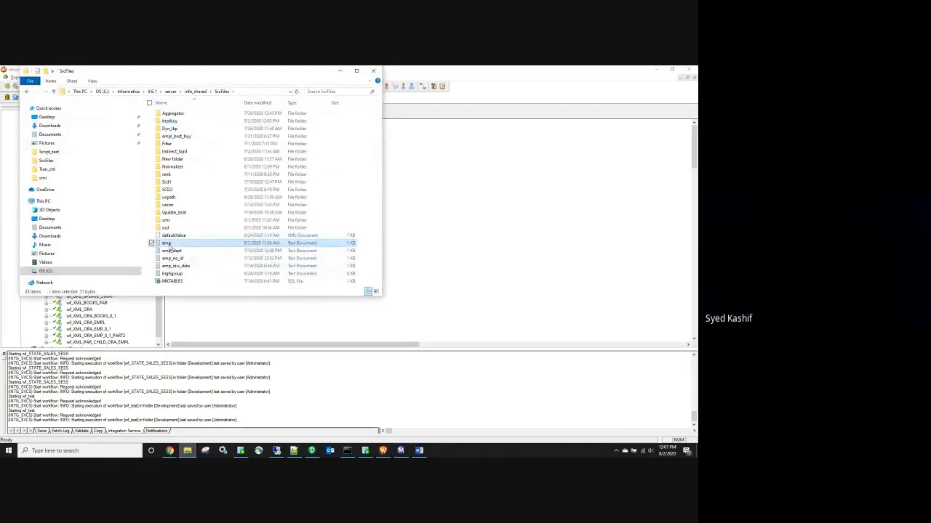
right_click(199, 288)
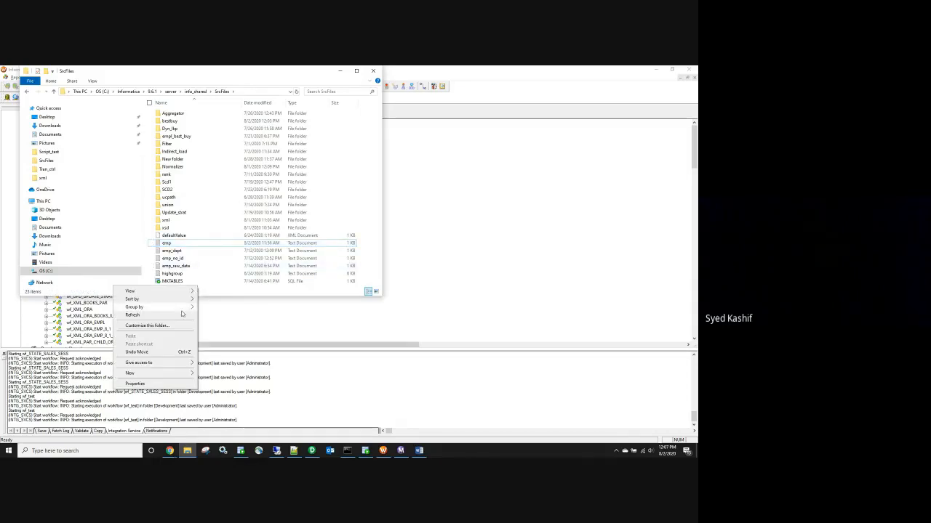
mouse_move(153, 373)
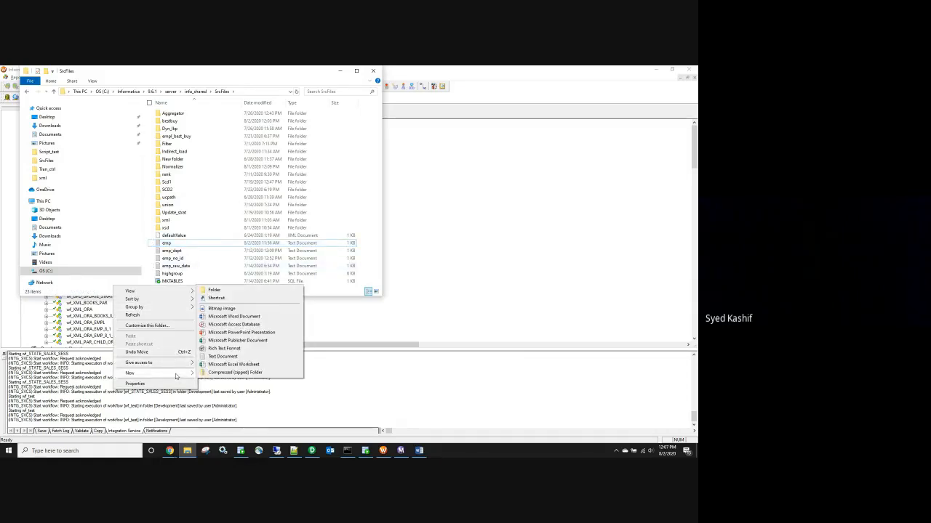
click(230, 293)
text(Test)
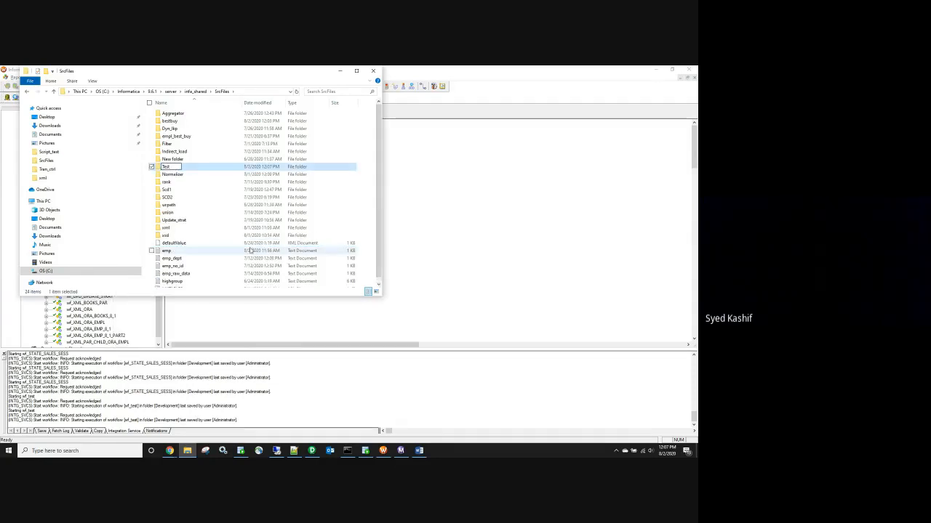
click(167, 250)
drag(166, 250, 169, 197)
Step: In Workflow Manager, set the source file directory of SQ_emp in session s_m_test to $PMSourceFileDir\test
click(469, 281)
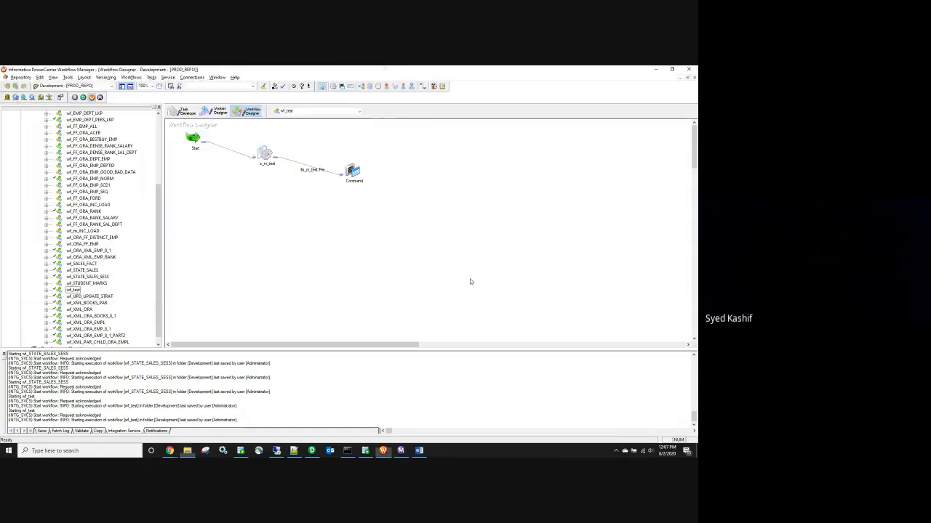
double_click(267, 156)
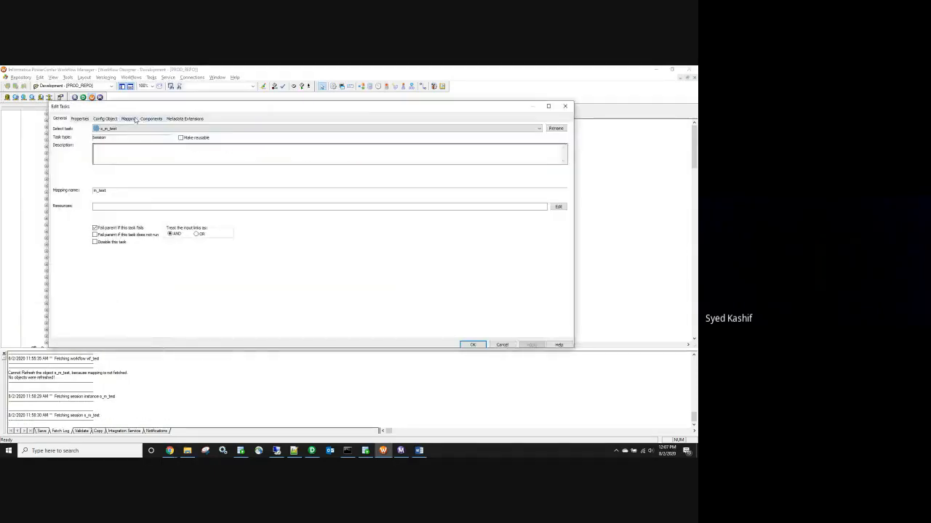
click(129, 119)
click(86, 176)
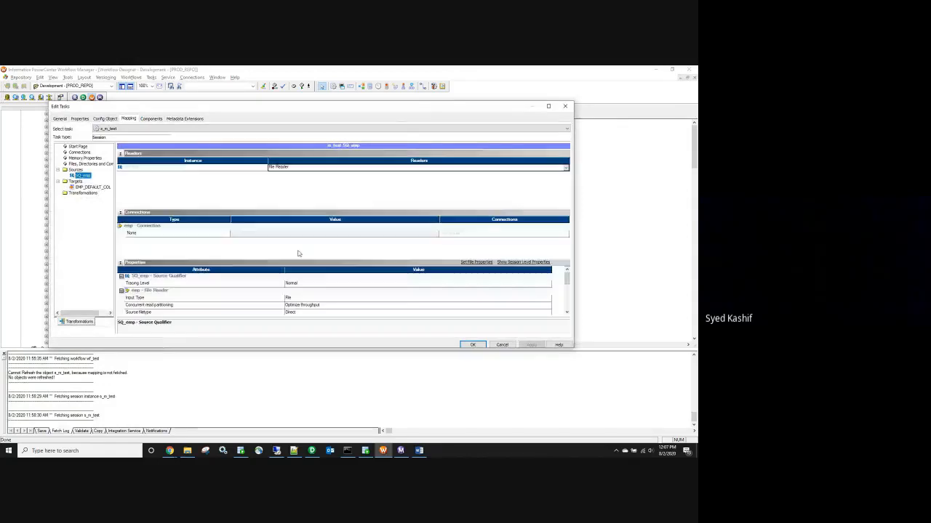
click(320, 298)
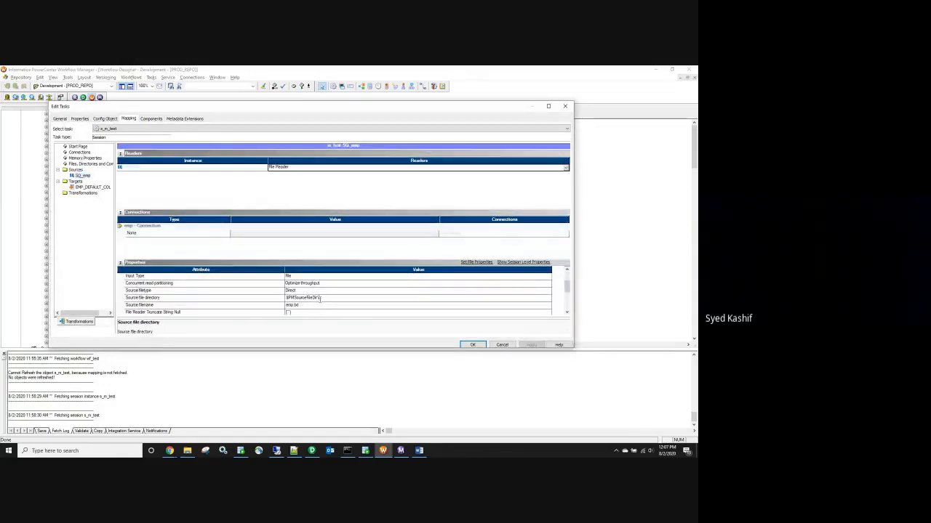
text(test\)
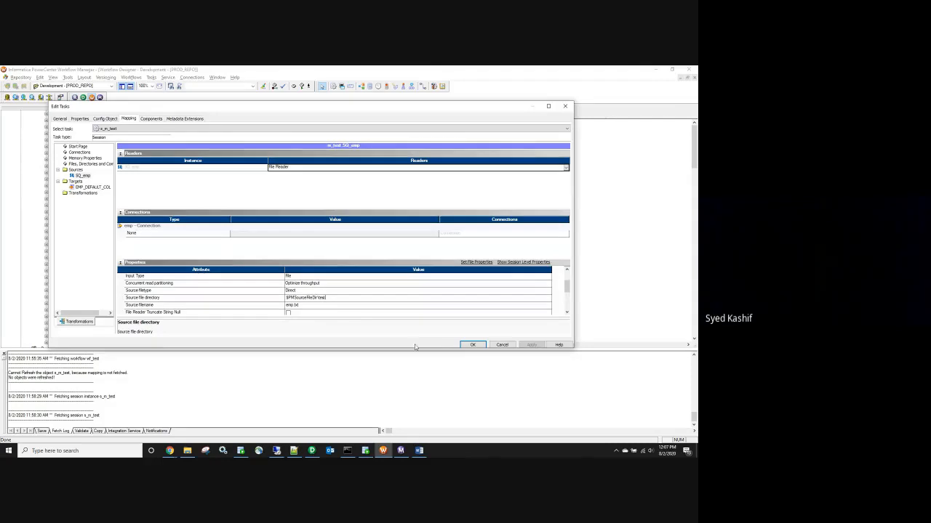
click(472, 345)
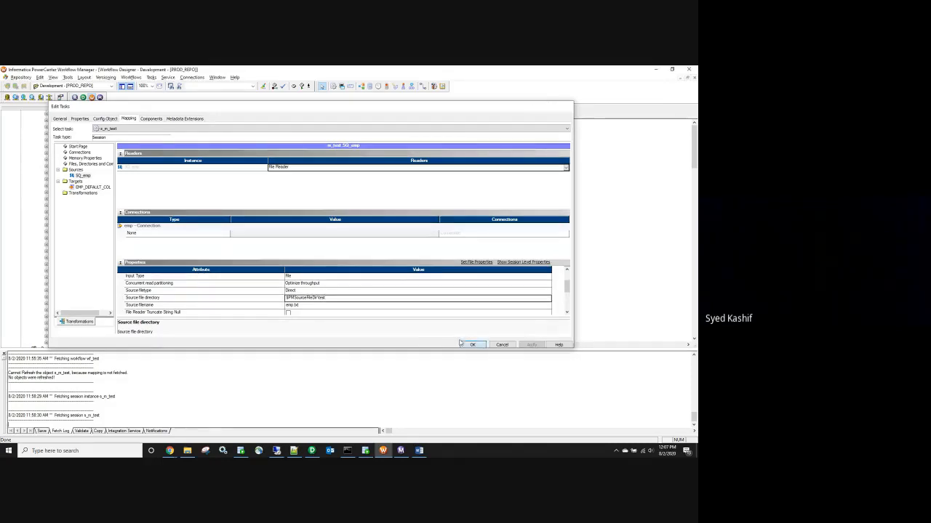
Step: Start the wf_test workflow and check its newest s_m_test run in Workflow Monitor
right_click(247, 212)
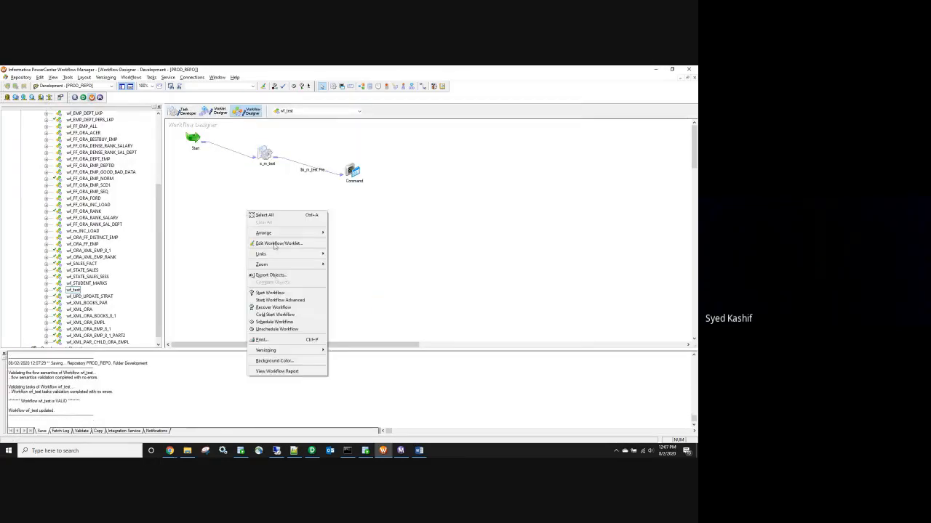
click(274, 293)
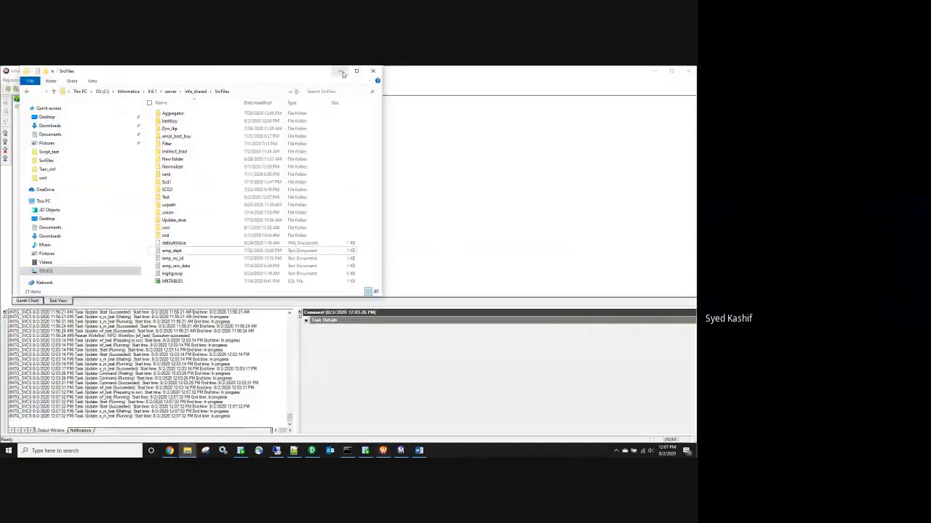
click(176, 112)
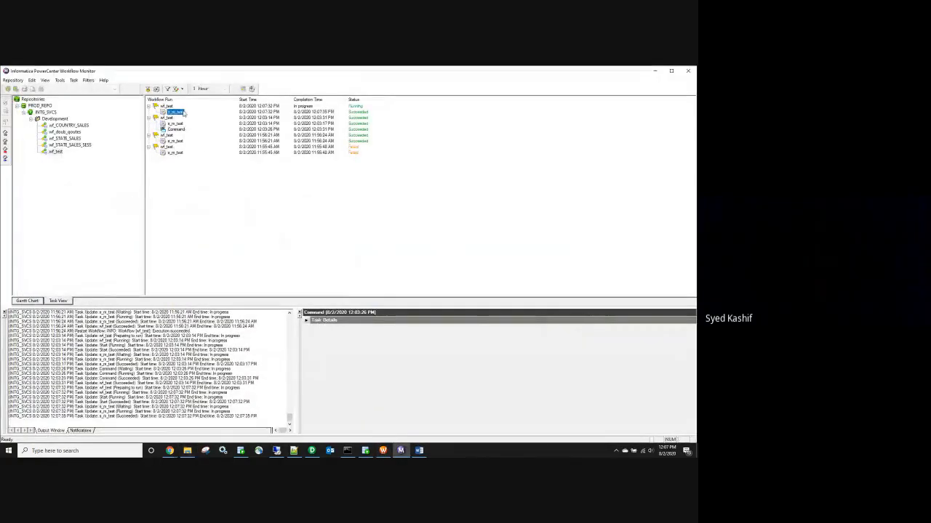
click(655, 70)
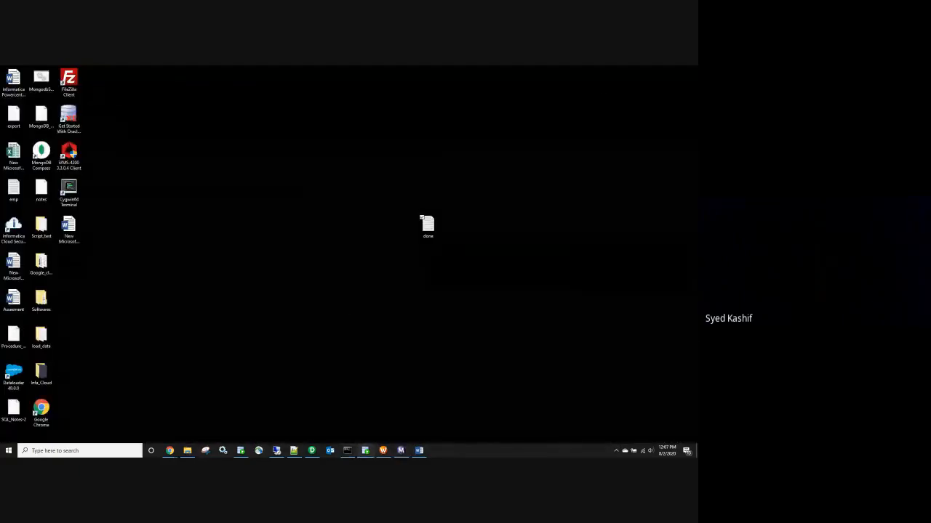
Step: Switch to File Explorer, open the Test folder under SrcFiles and inspect the emp file's entry
click(365, 452)
click(365, 451)
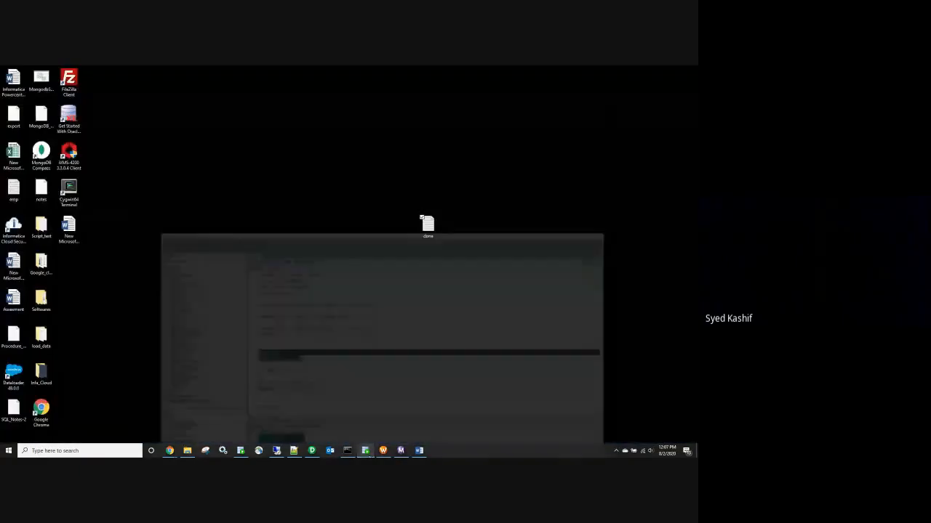
click(187, 451)
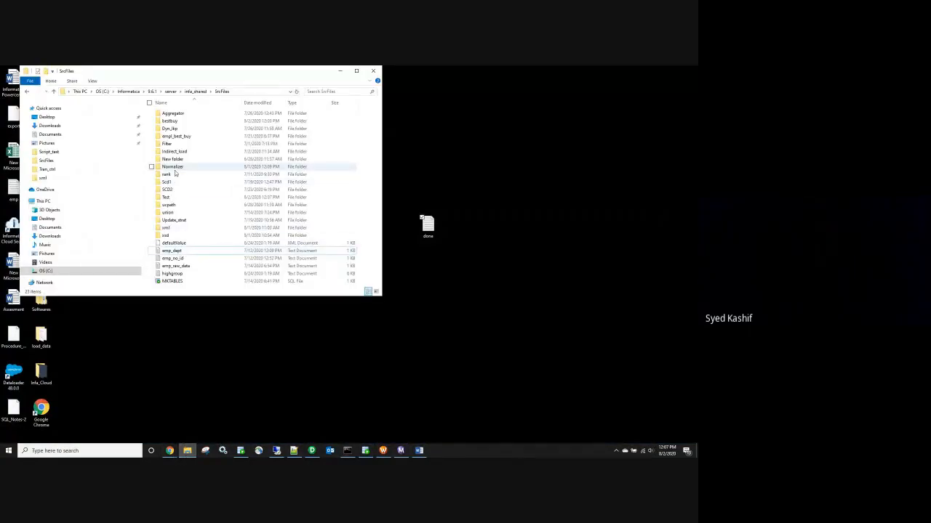
double_click(167, 197)
click(168, 115)
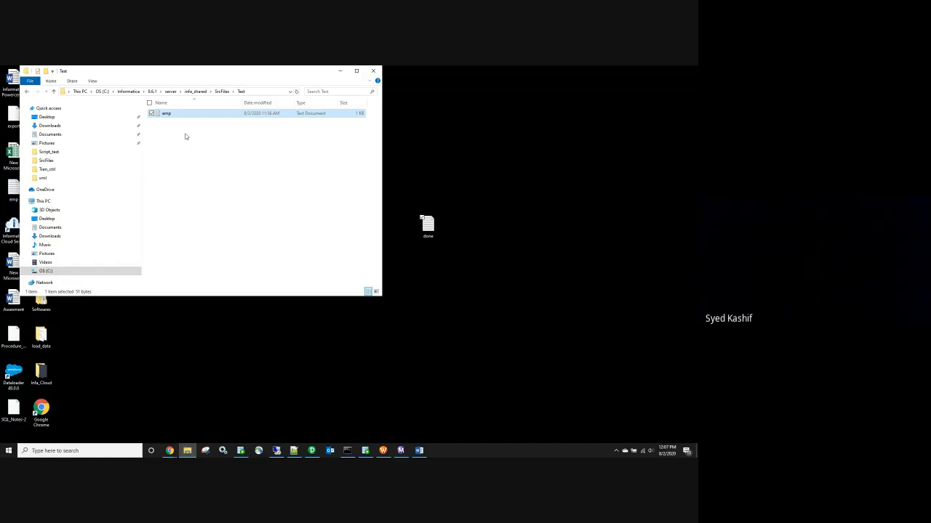
click(383, 450)
Step: Create an empty text document named done in the Test folder
right_click(158, 136)
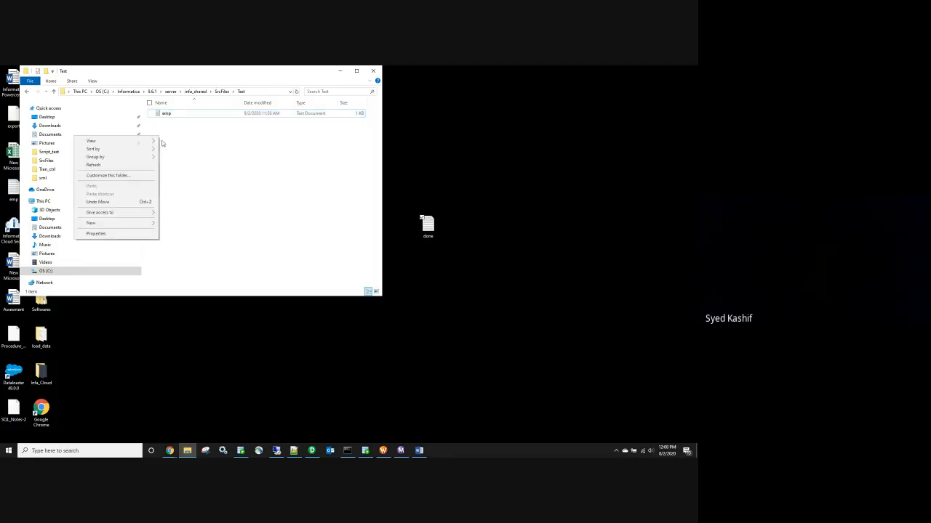
click(119, 227)
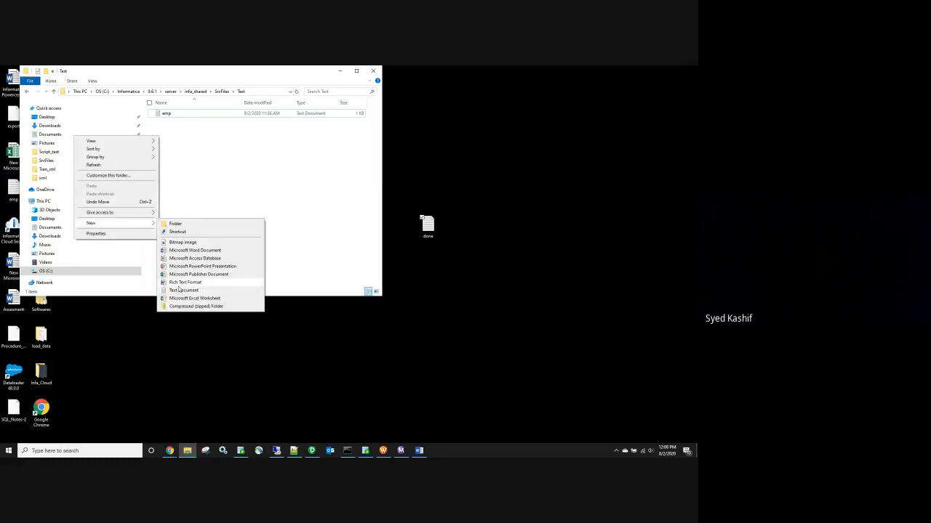
click(179, 291)
text(done)
key(Return)
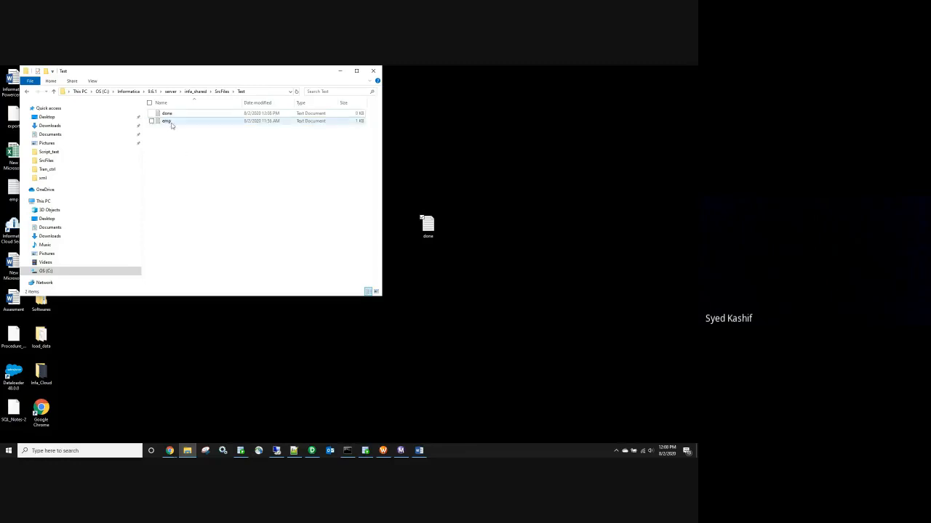
Step: Open the new done file to examine its contents, close it and compare its entry with emp
double_click(171, 117)
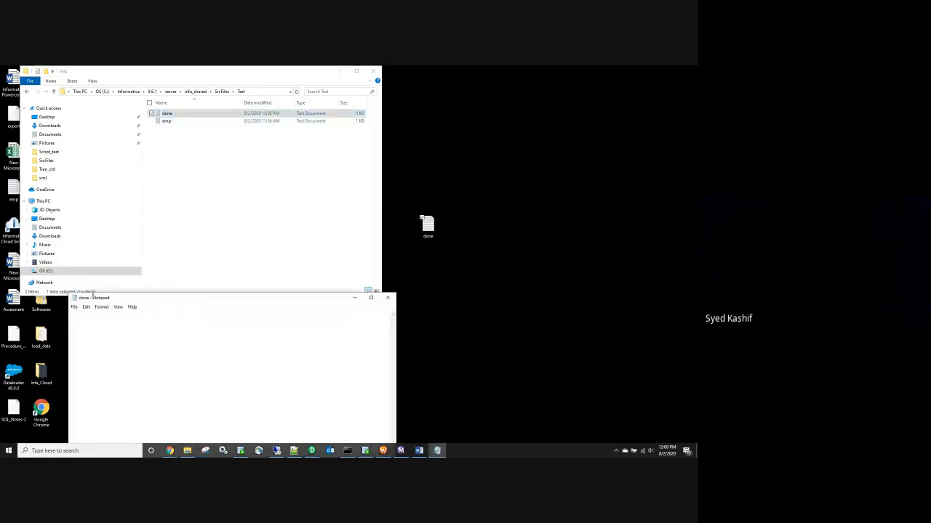
click(390, 298)
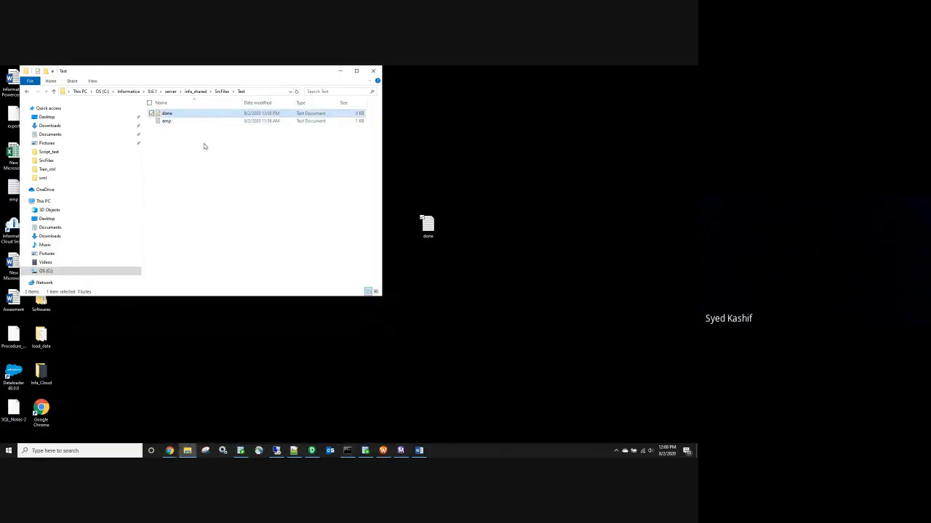
click(166, 124)
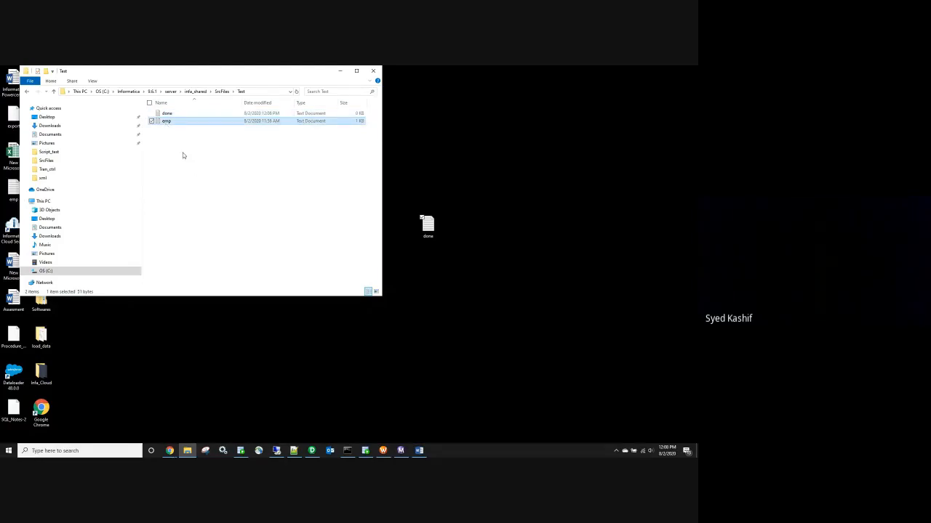
click(164, 123)
click(167, 115)
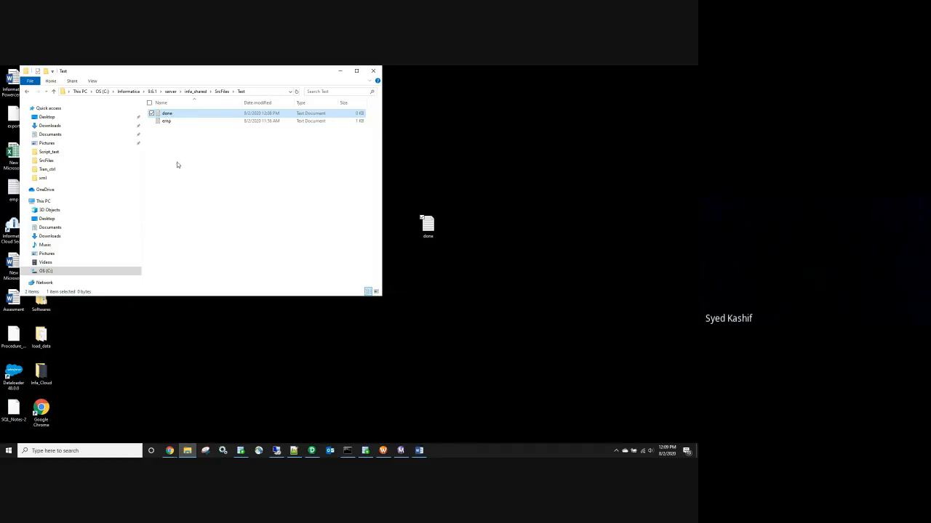
Step: Switch to Workflow Manager and review the s_m_test session and the Command task in wf_test
click(384, 450)
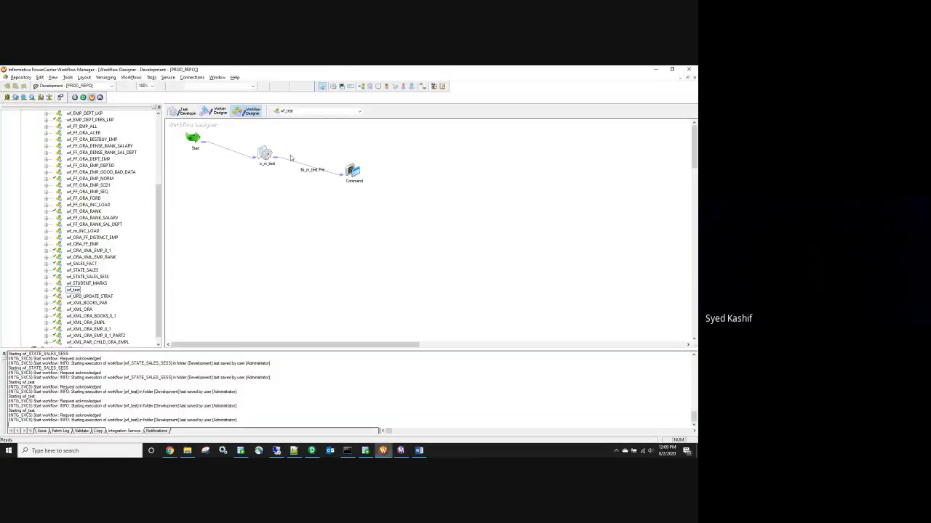
click(264, 152)
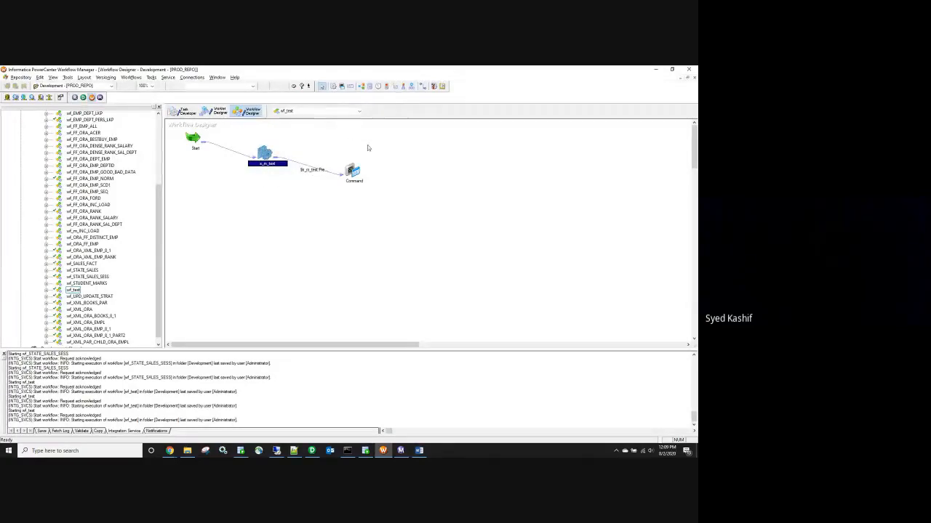
click(350, 171)
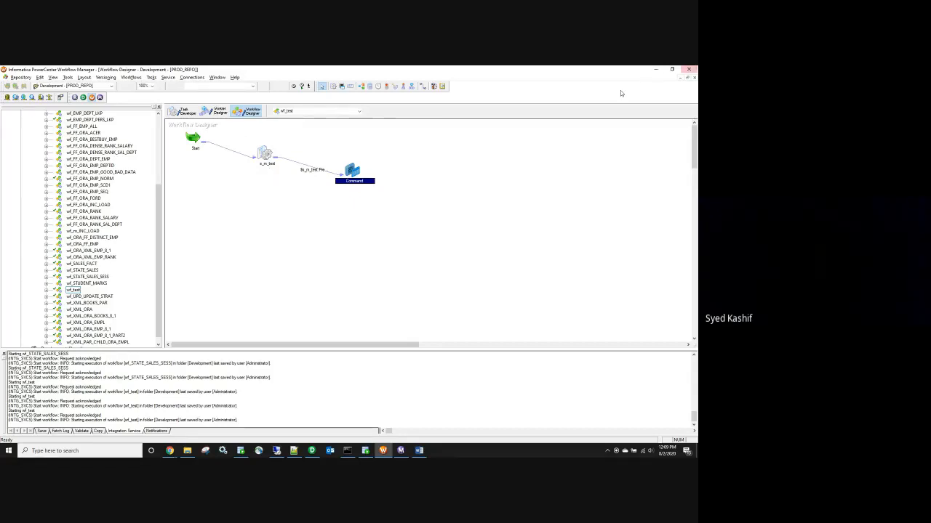
click(657, 69)
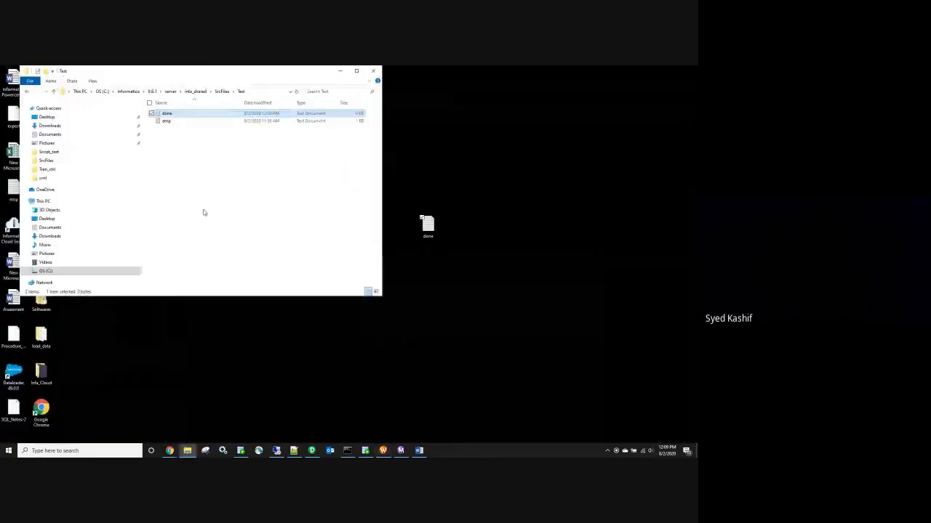
Step: Compare the emp data file and the done file in the Test folder
click(167, 121)
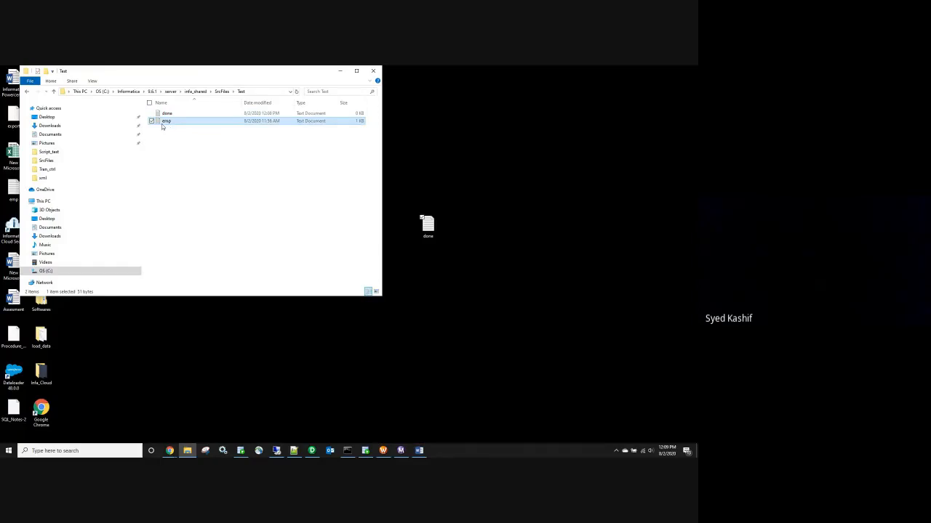
click(166, 114)
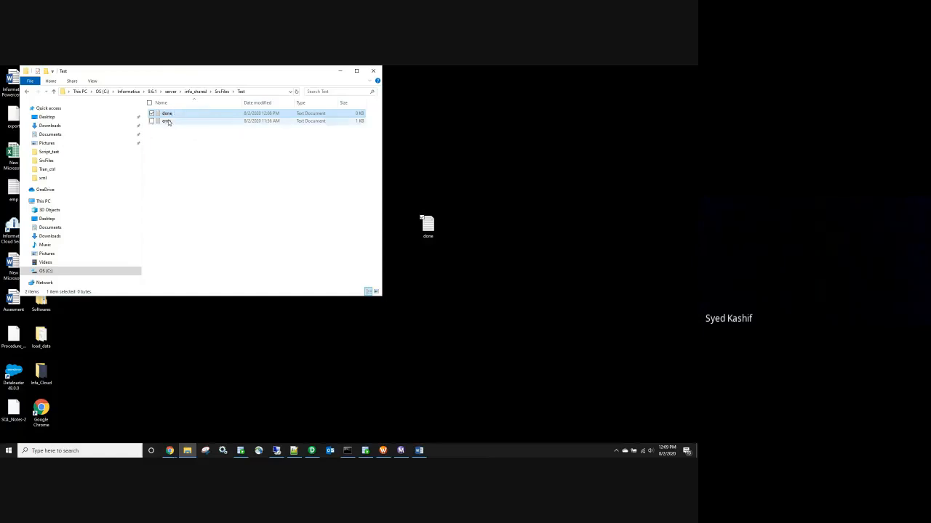
click(169, 121)
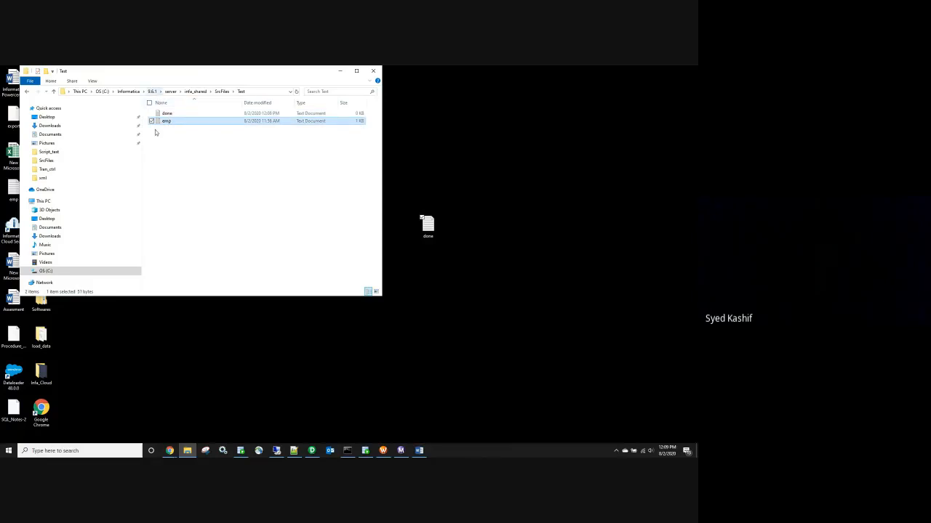
click(167, 114)
click(168, 121)
click(170, 115)
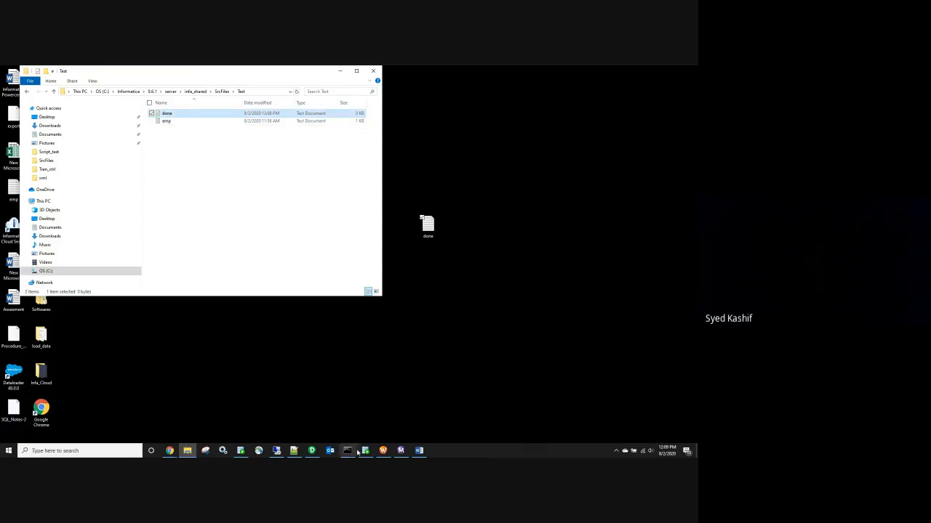
Step: Check the latest wf_test task runs in Workflow Monitor and return to the workflow in Workflow Manager
click(400, 450)
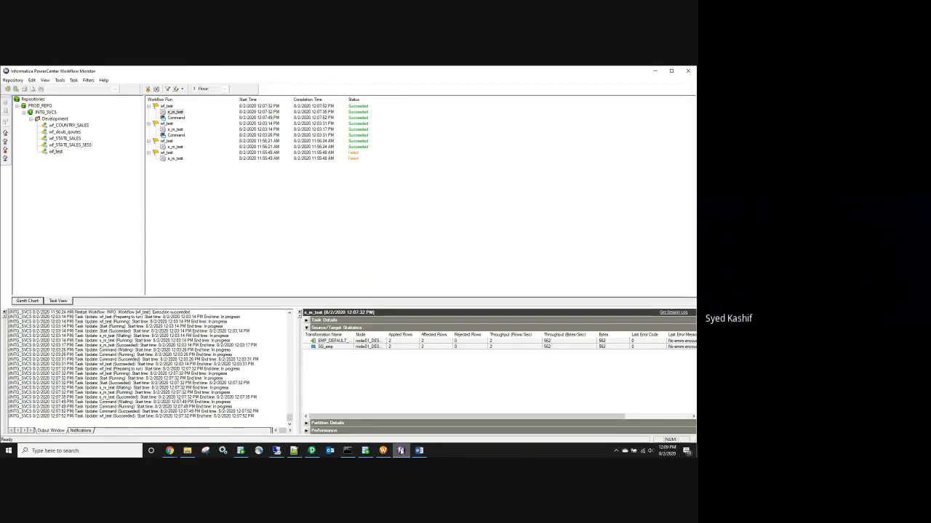
click(383, 451)
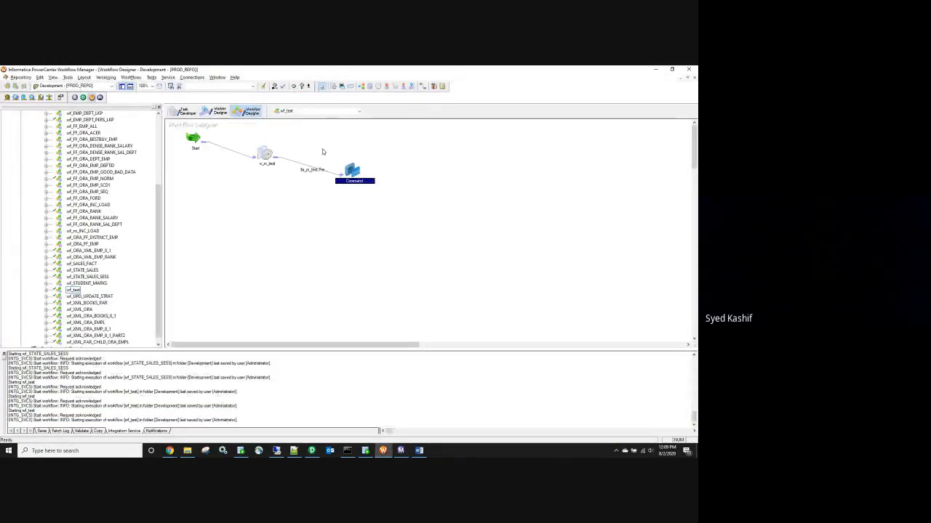
Step: Delete the Command task from wf_test, reposition s_m_test further from Start, and remove the link between them
key(Delete)
drag(266, 155, 367, 172)
click(256, 152)
key(Delete)
key(Return)
Step: Add an Event Wait task between Start and s_m_test and link all three in sequence
click(405, 87)
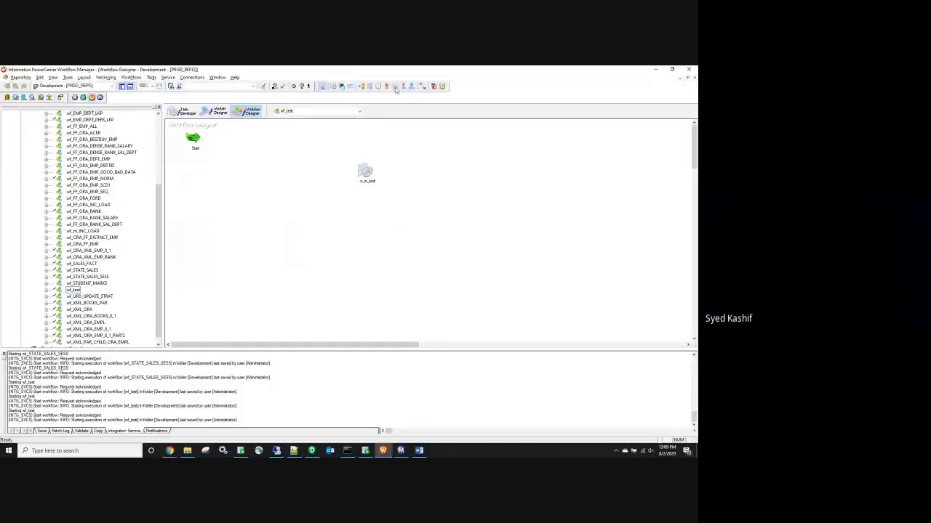
click(251, 154)
drag(194, 138, 363, 172)
Step: Set the condition on the link from EventWait to s_m_test to $EventWait.Status=succeeded and validate it
double_click(325, 169)
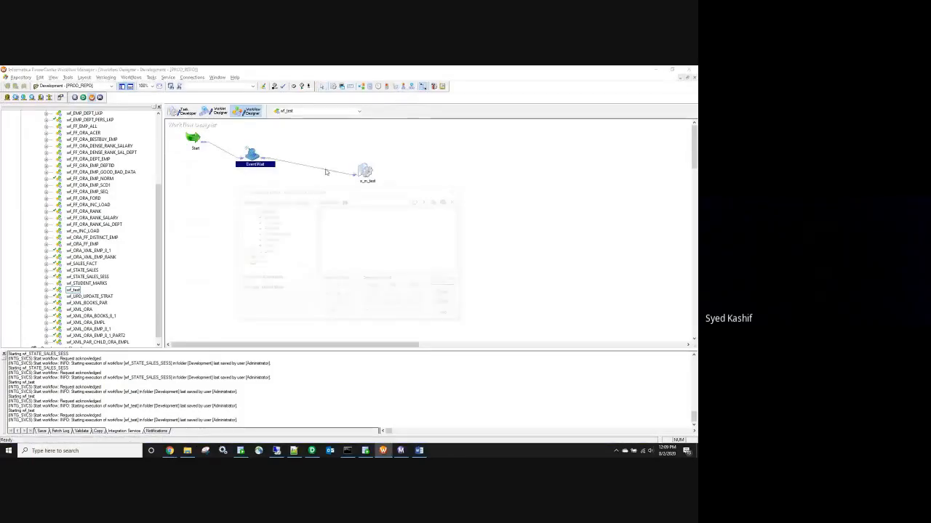
double_click(267, 245)
click(384, 215)
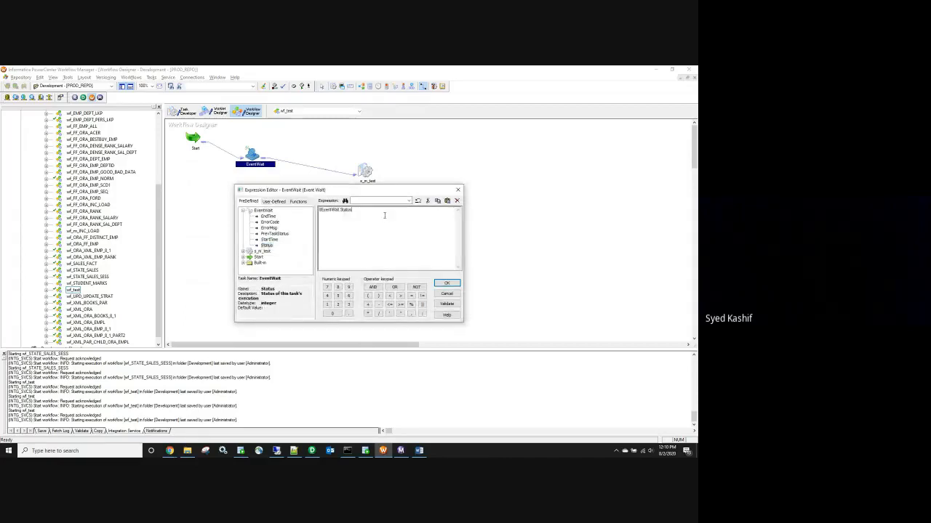
text(=succeeded)
click(446, 304)
click(375, 272)
click(447, 282)
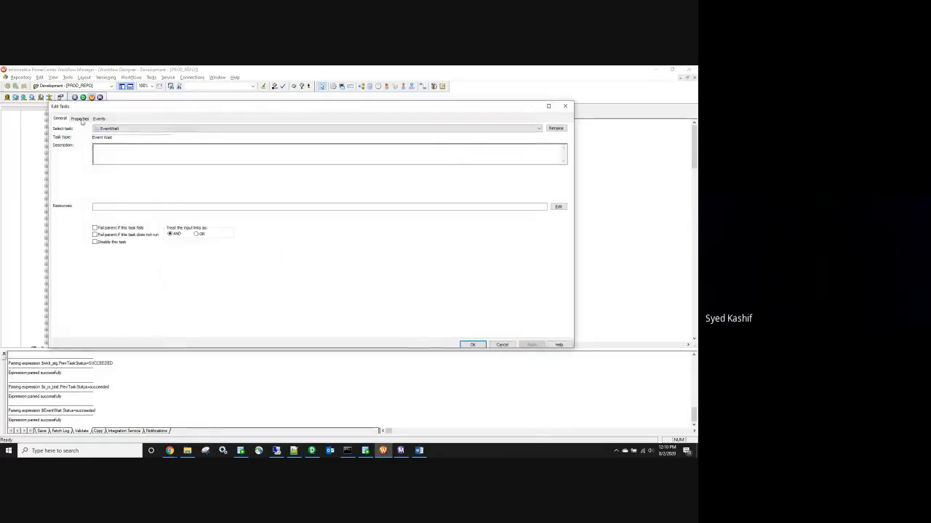
Step: Review the EventWait task's settings and make it wait for a predefined file-watch event
click(76, 120)
click(57, 119)
click(78, 120)
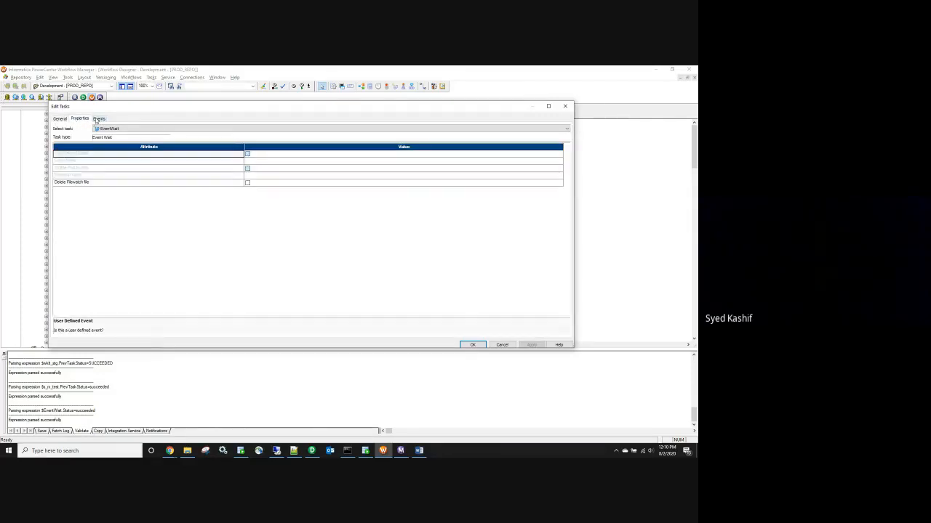
click(97, 119)
click(59, 191)
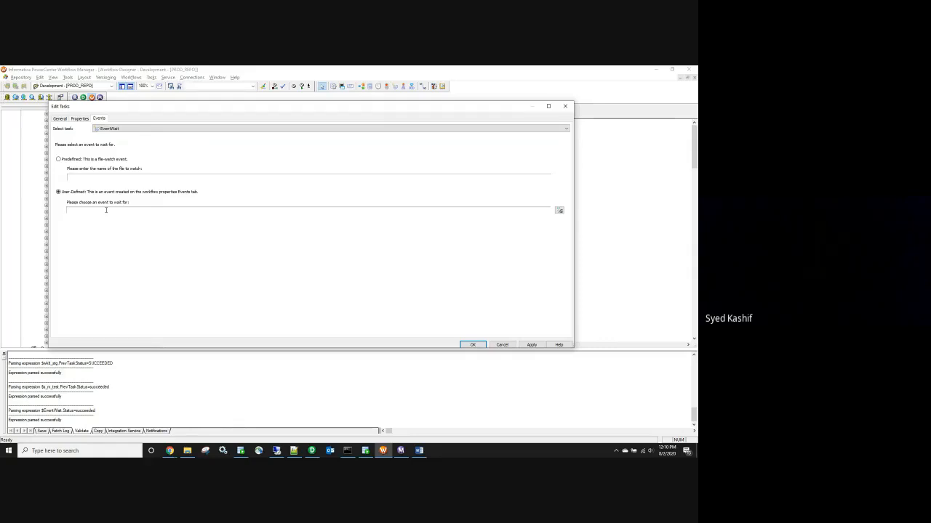
click(58, 159)
Step: Set the watched file to C:\Informatica\9.6.1\server\infa_shared\SrcFiles\Test\done.txt, apply the task settings and save wf_test
click(186, 450)
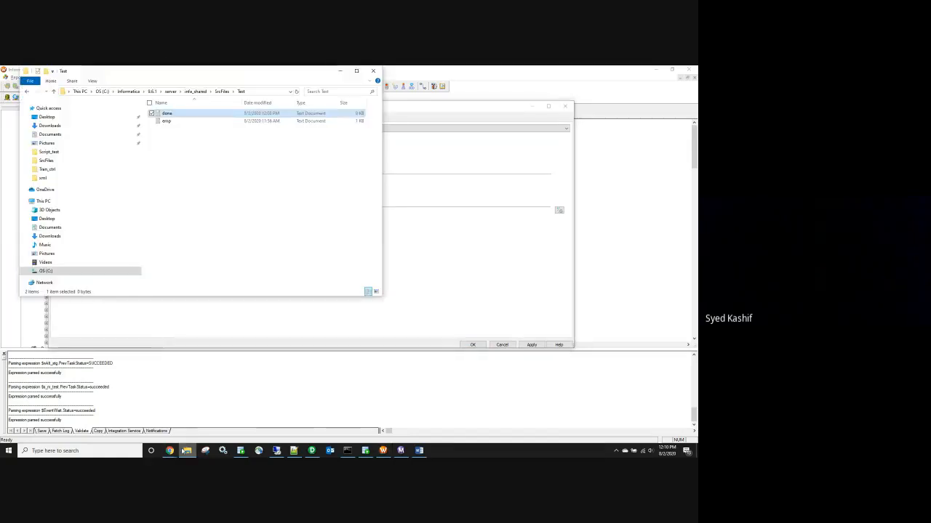
click(257, 92)
key(ctrl+c)
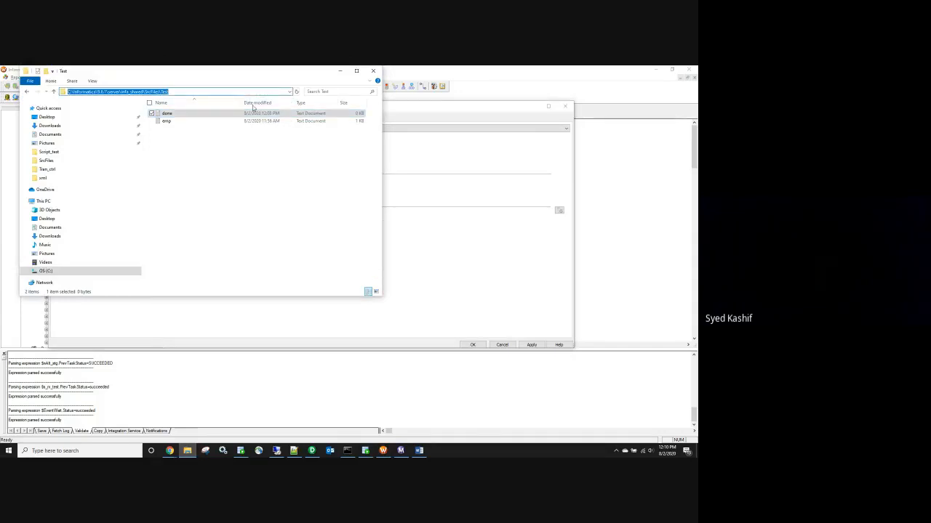
key(alt+Tab)
key(ctrl+v)
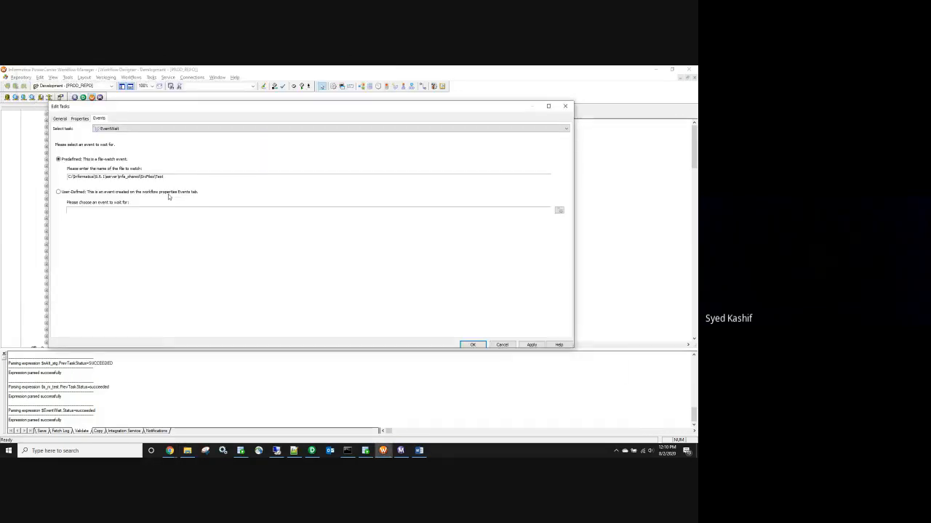
key(alt+Tab)
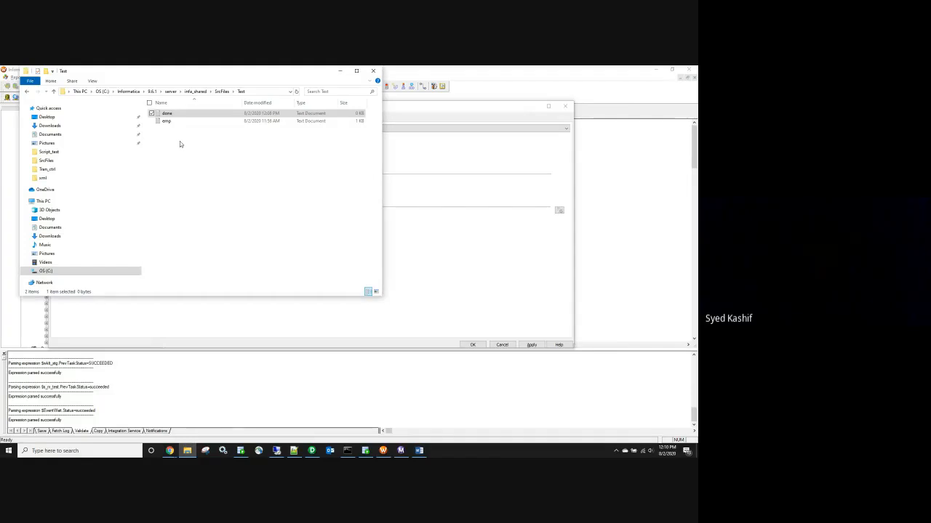
key(alt+Tab)
text(done.)
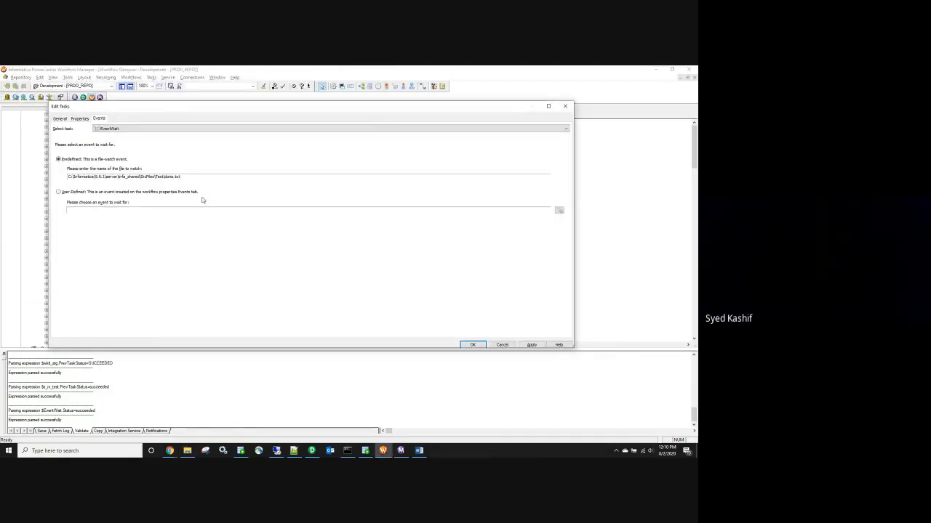
click(532, 344)
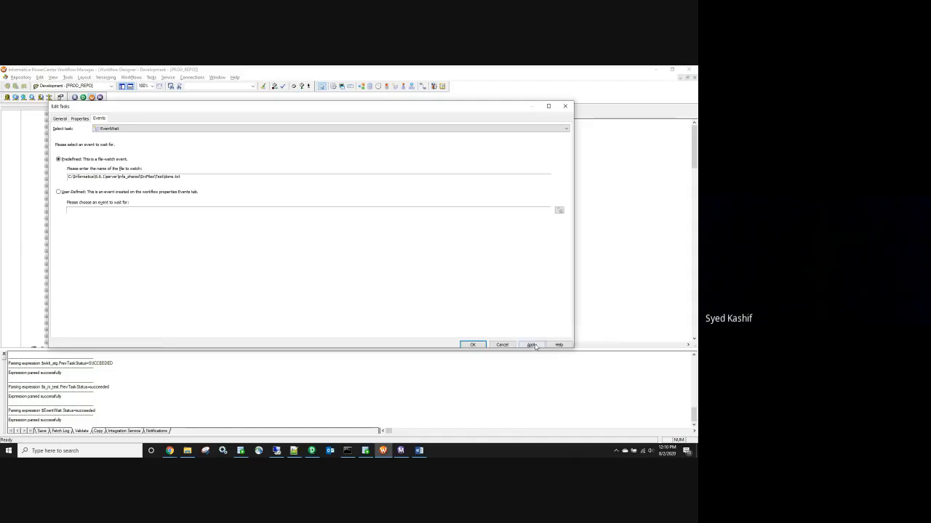
click(472, 345)
key(ctrl+s)
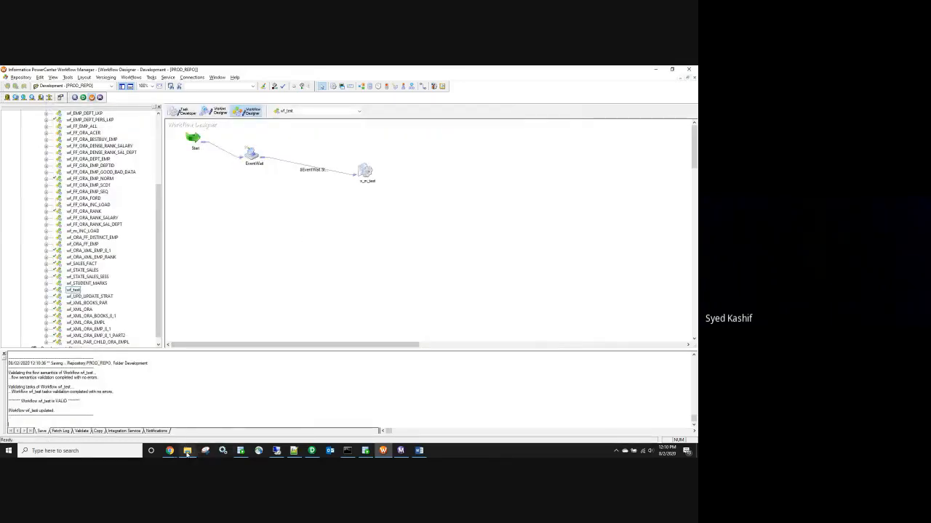
Step: Delete the existing done file from the Test folder in File Explorer and return to Workflow Manager
click(187, 450)
click(167, 114)
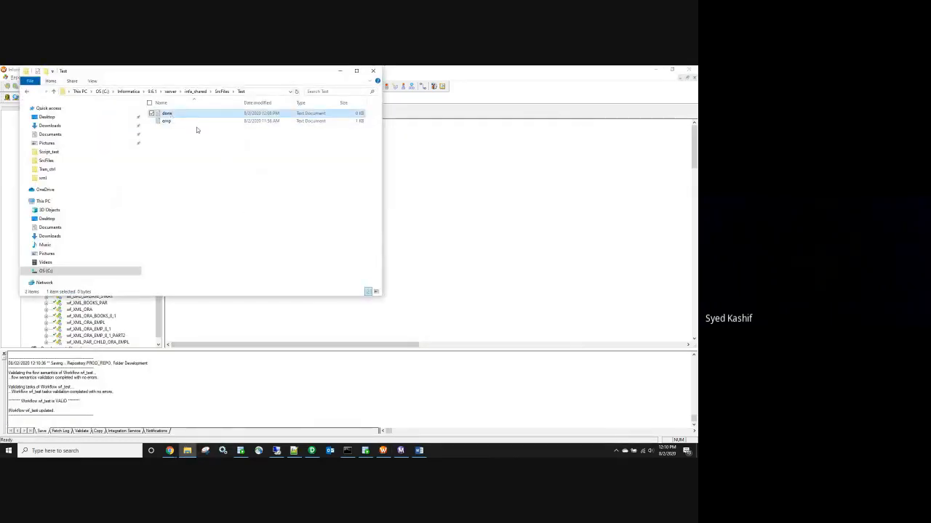
key(Delete)
click(473, 207)
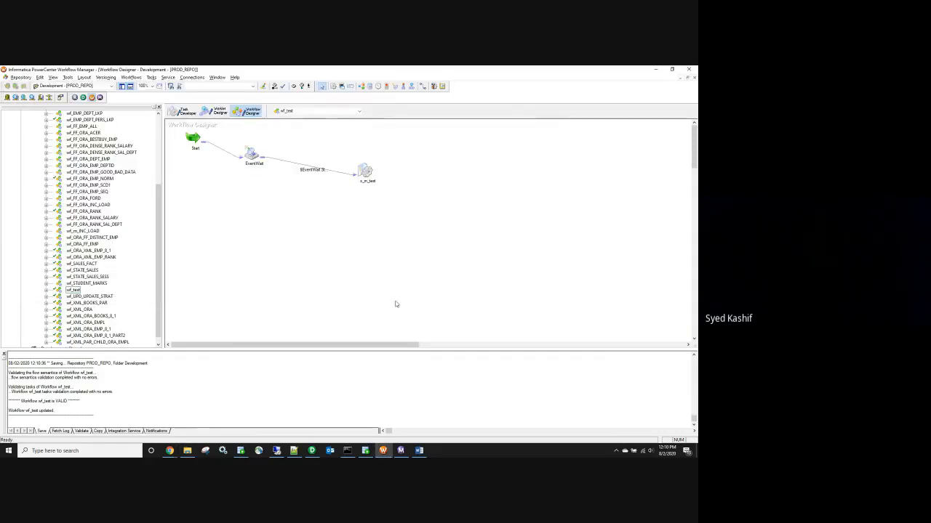
Step: Start the wf_test workflow
right_click(380, 262)
click(339, 242)
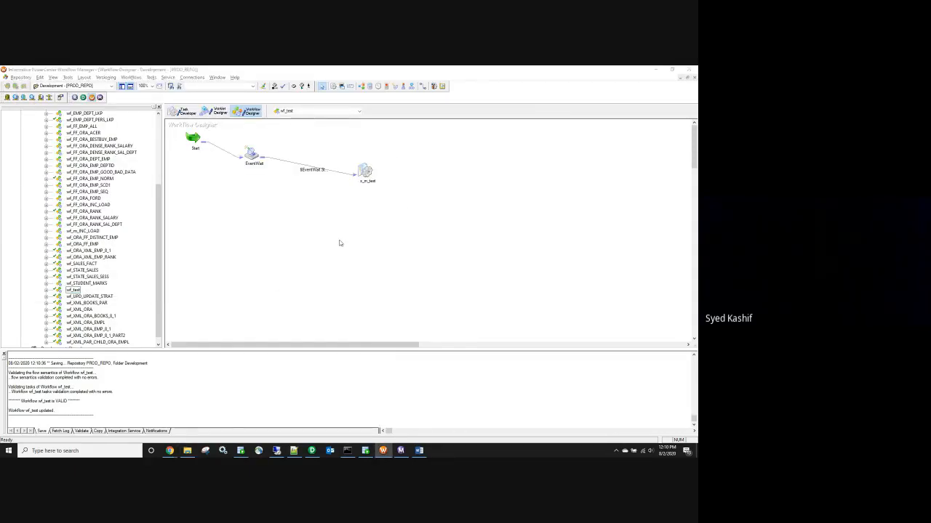
click(404, 280)
right_click(349, 228)
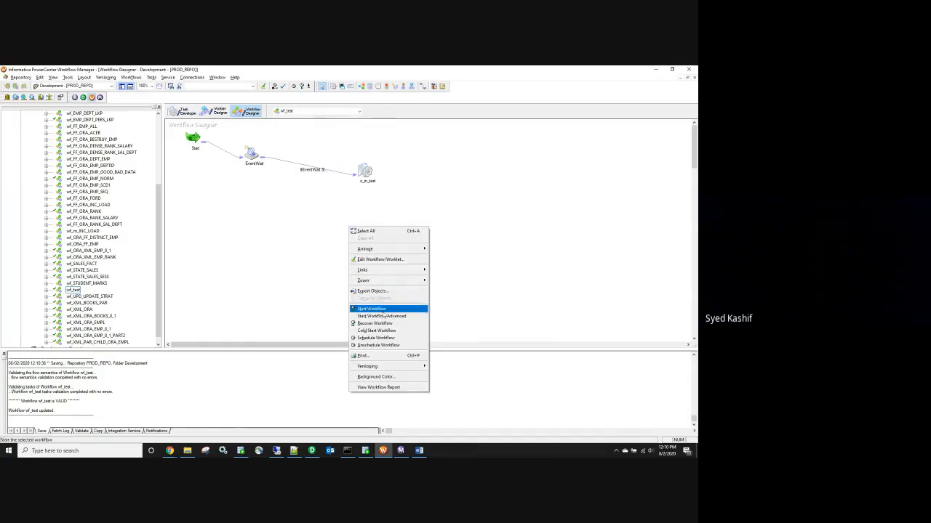
click(375, 308)
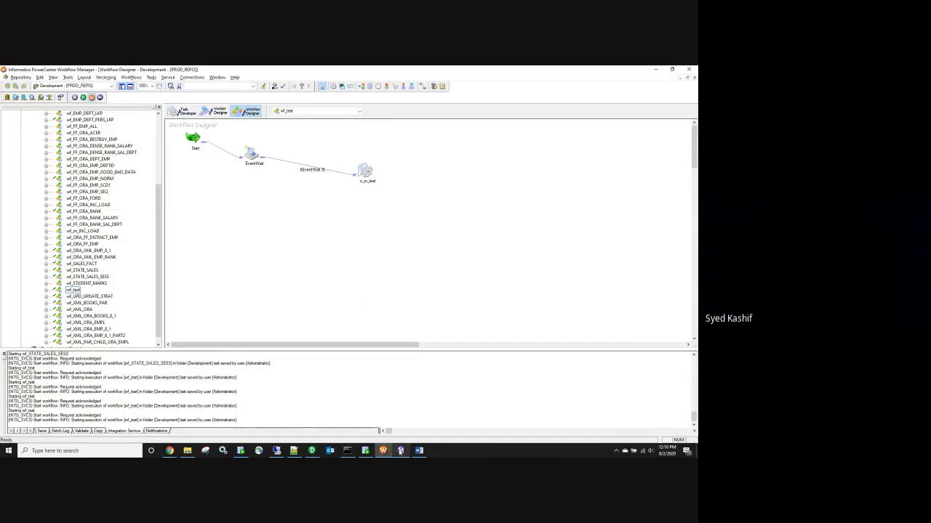
Step: Switch to Workflow Monitor and collapse the earlier wf_test runs to check the EventWait task's status
click(401, 451)
click(175, 123)
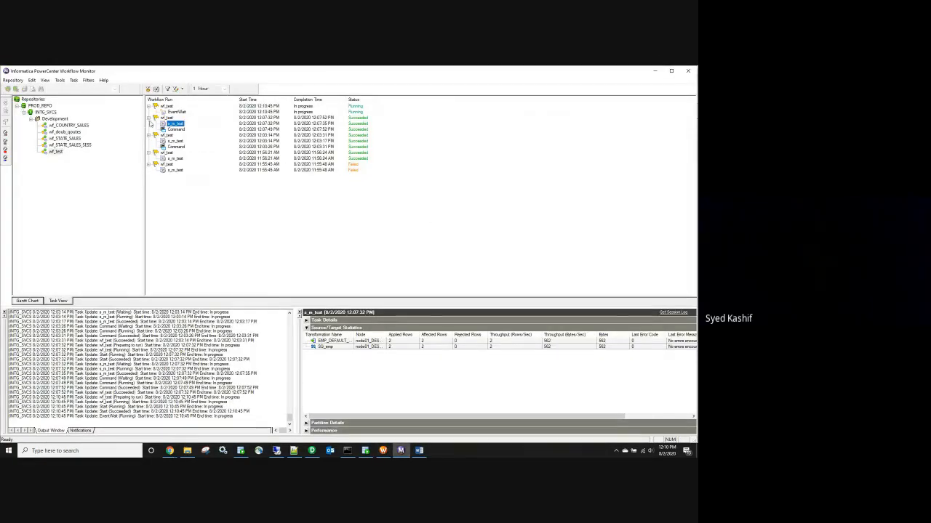
click(149, 117)
click(148, 122)
click(149, 129)
click(149, 135)
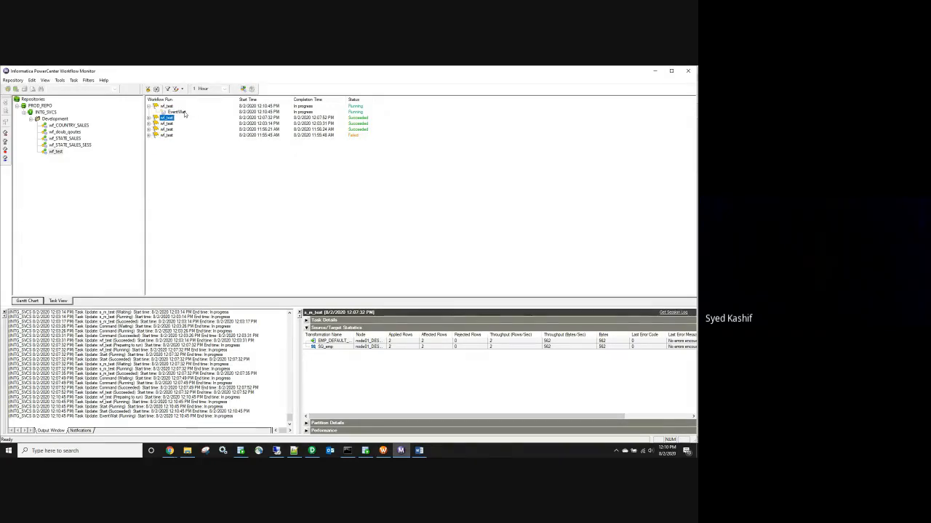
Step: Restore Workflow Monitor to a smaller window beside the Test folder and minimize Workflow Manager
double_click(439, 74)
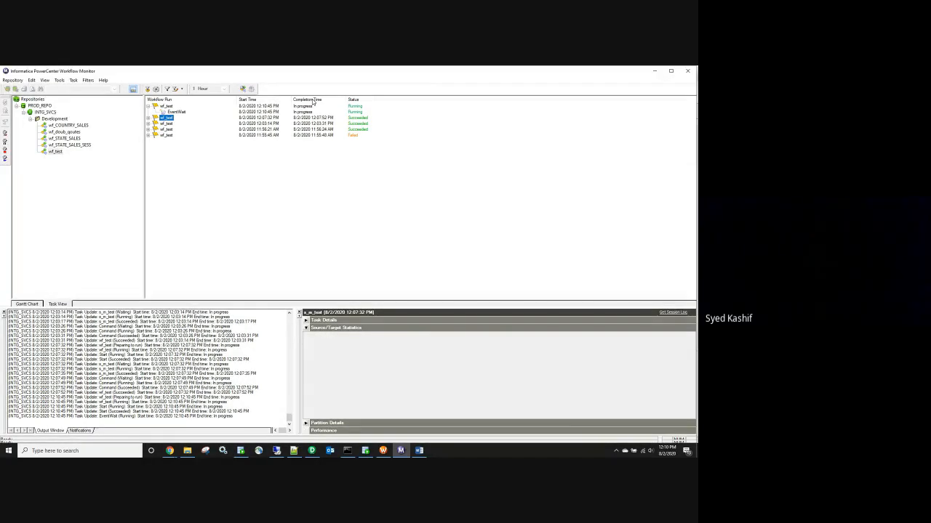
double_click(231, 72)
drag(190, 97, 557, 97)
click(657, 70)
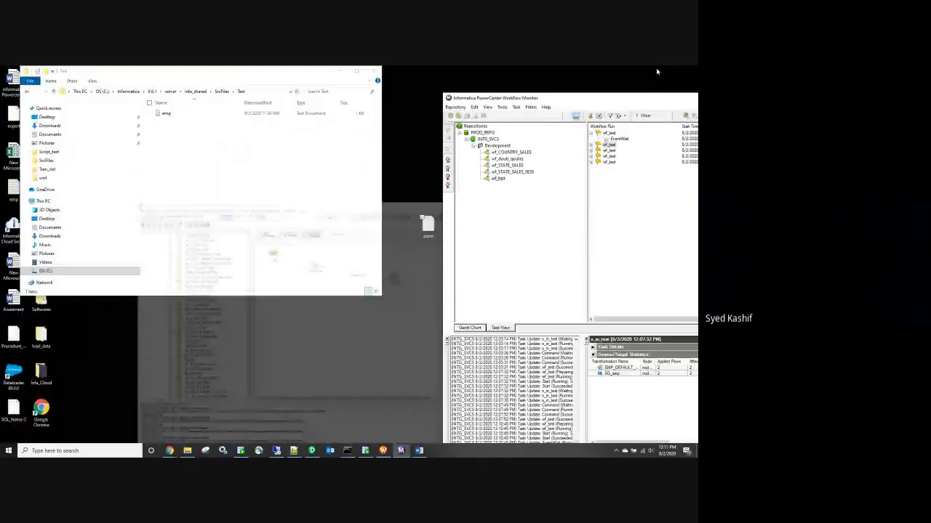
Step: Create an empty text document named done in the Test folder
right_click(171, 188)
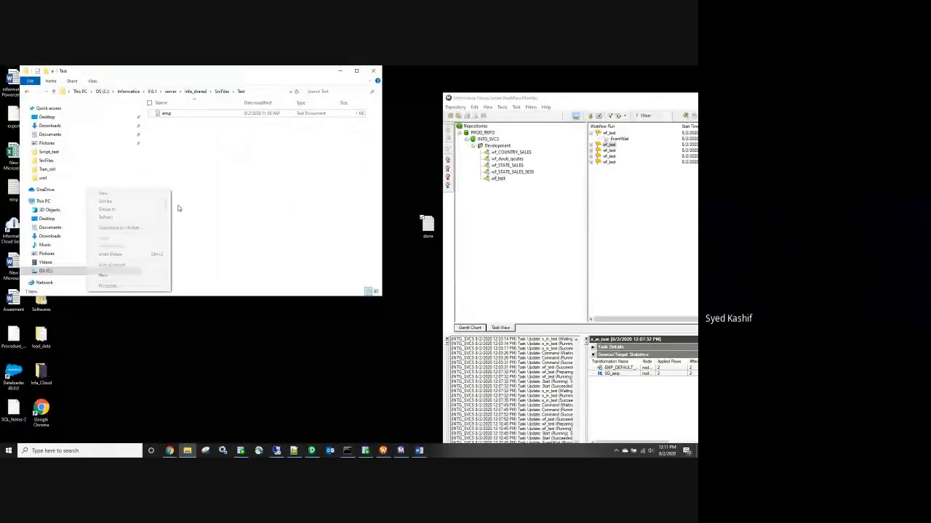
mouse_move(135, 275)
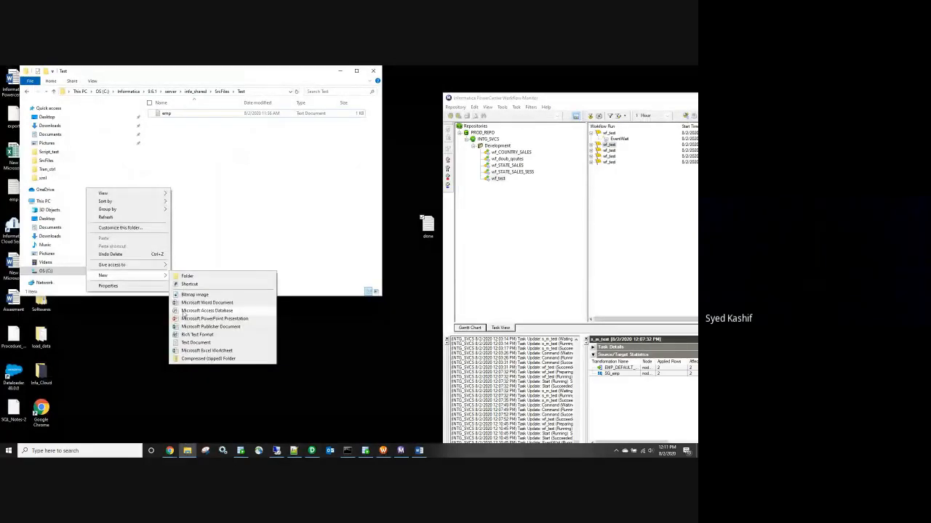
click(196, 342)
text(done)
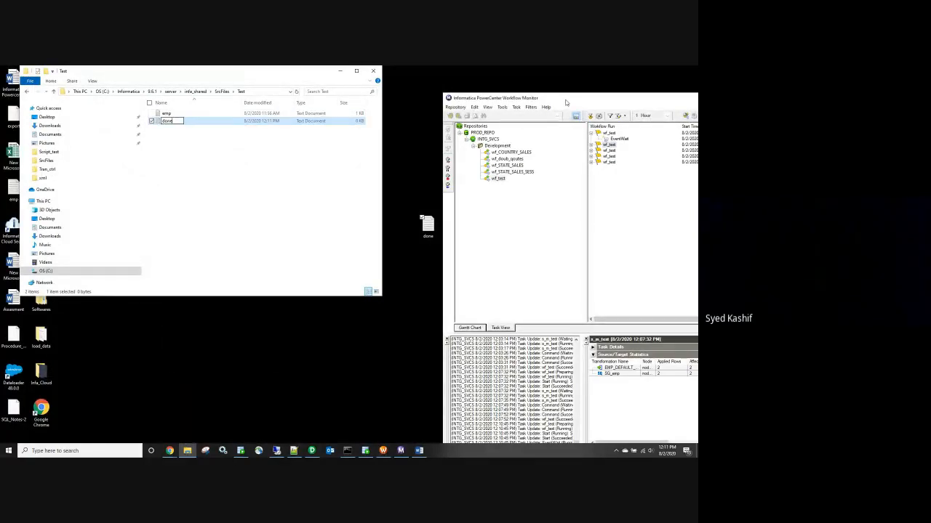
Step: Move Workflow Monitor into full view and check the progress of EventWait and s_m_test
drag(567, 102, 445, 189)
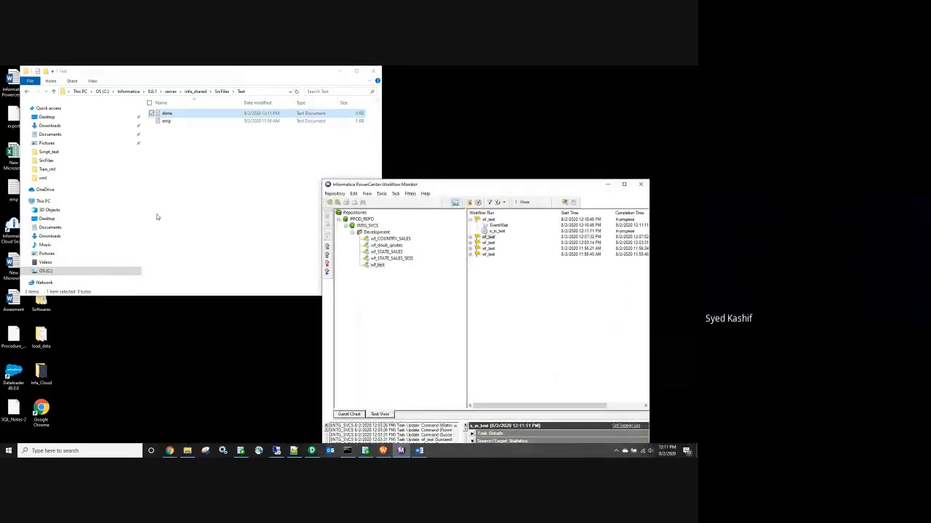
click(187, 187)
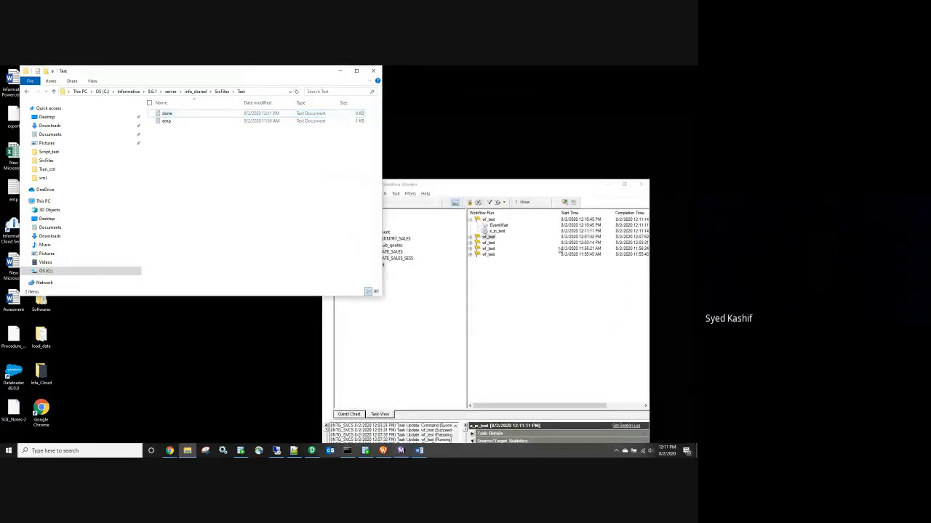
drag(511, 187, 407, 205)
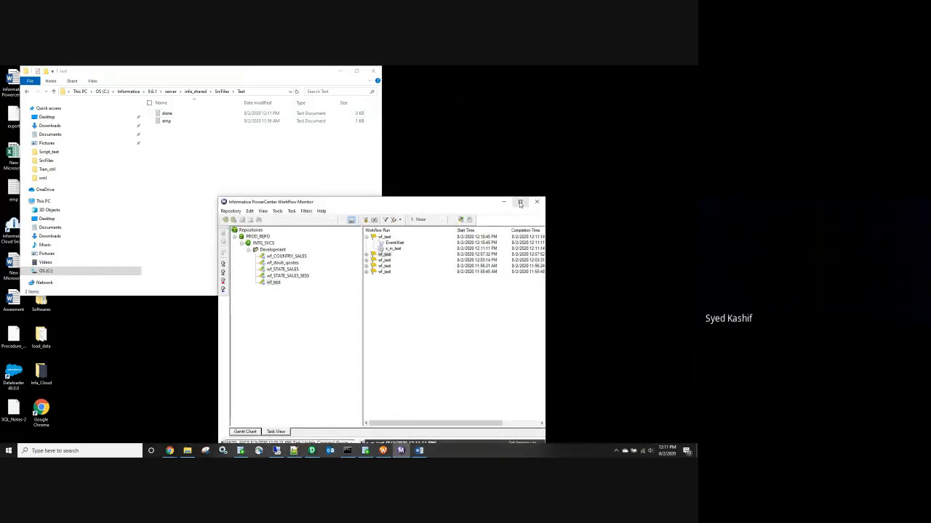
Step: Compare the emp data file and the new done file in the Test folder
click(168, 122)
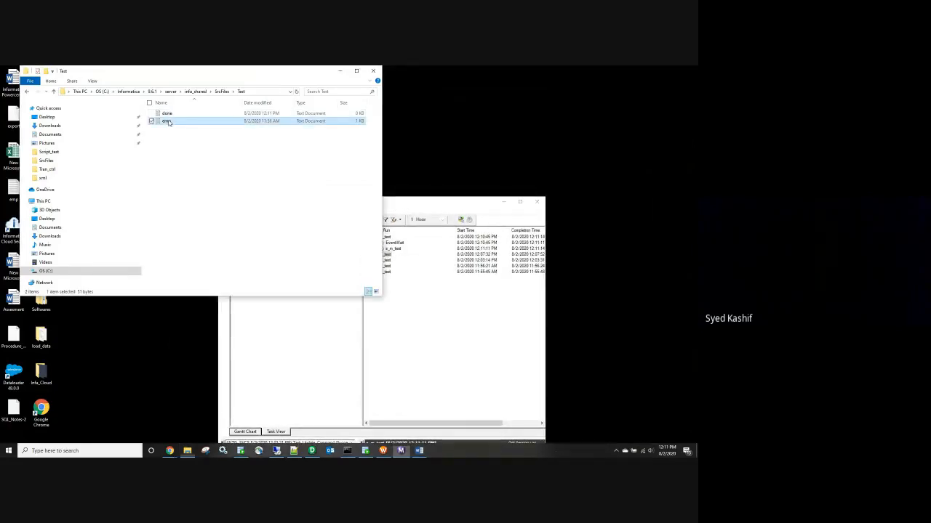
click(165, 116)
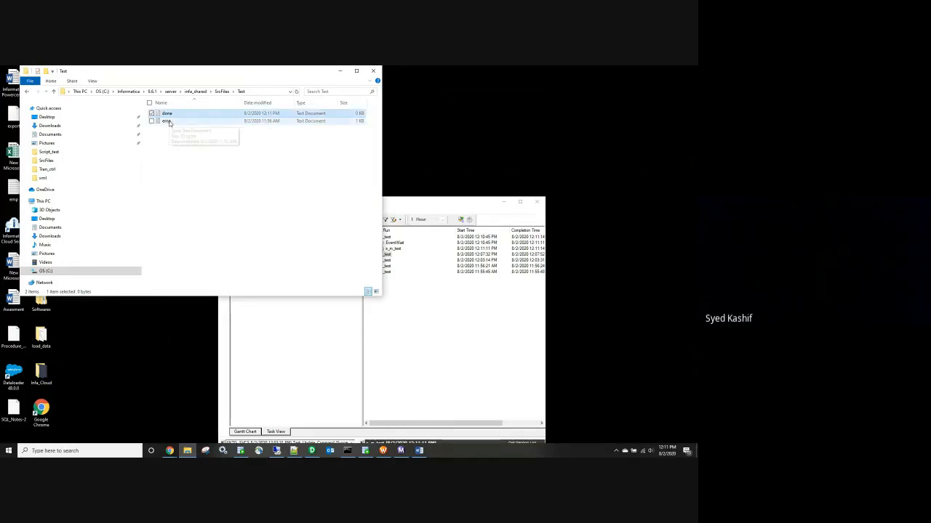
click(169, 123)
click(170, 114)
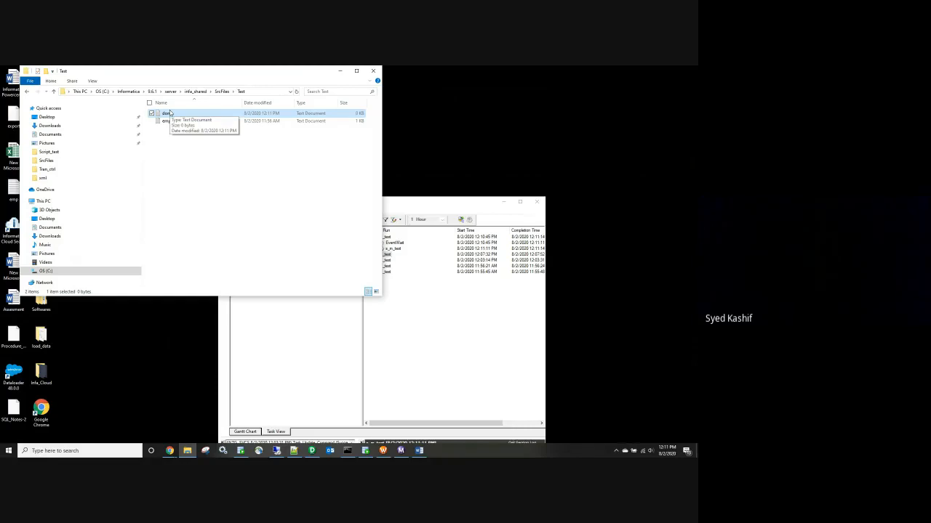
click(166, 122)
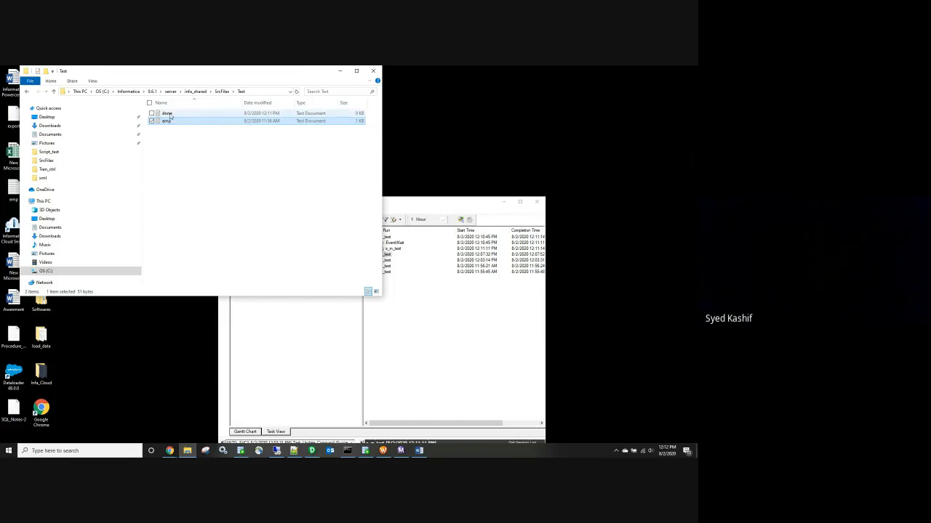
click(169, 115)
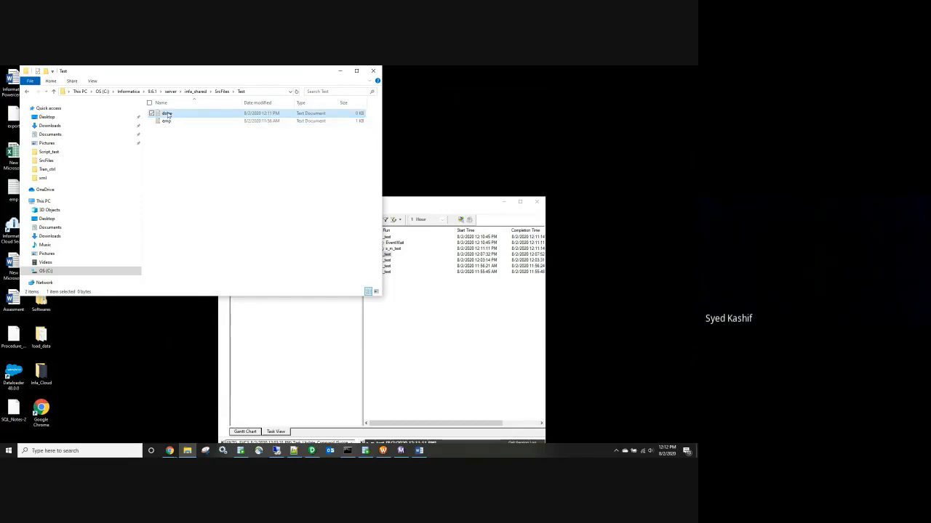
click(167, 121)
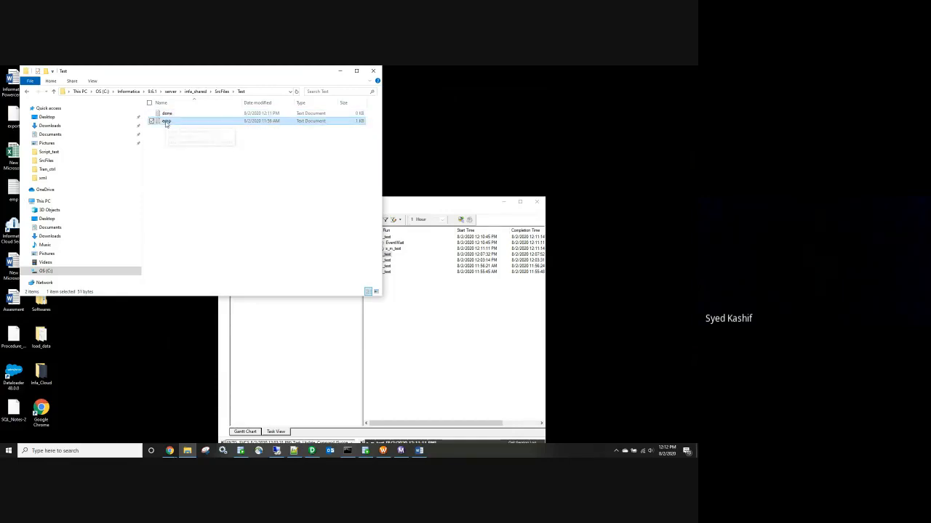
click(166, 114)
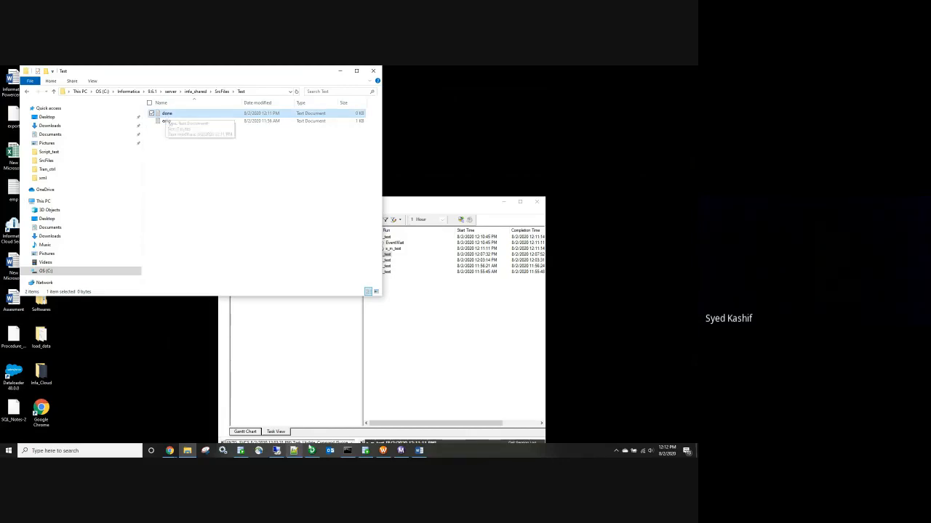
Step: Shrink Workflow Manager to a smaller window beside the Test folder and point out the emp and done files
click(383, 452)
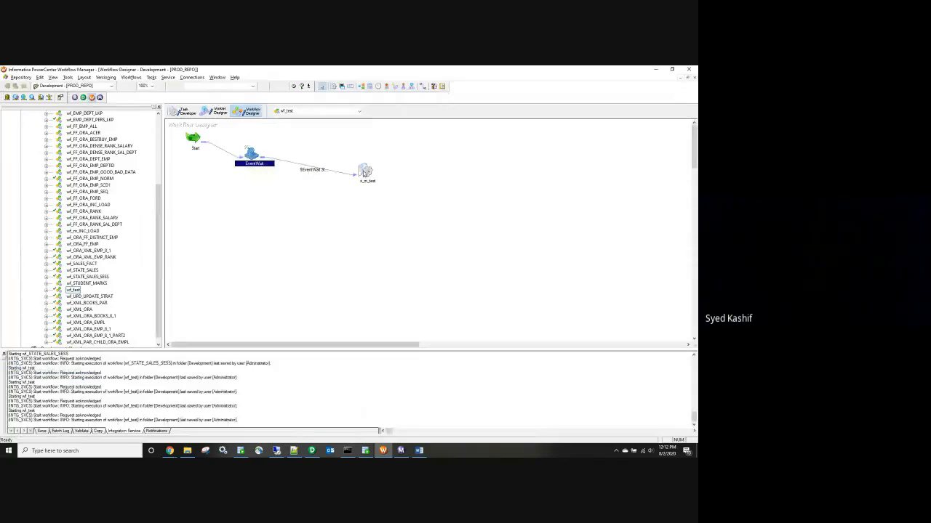
double_click(338, 73)
drag(338, 70, 379, 118)
click(166, 123)
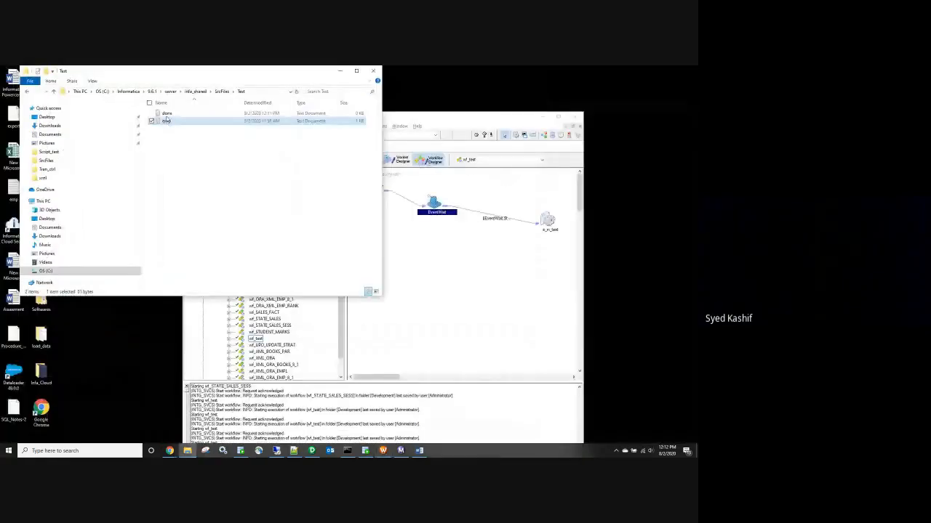
click(167, 114)
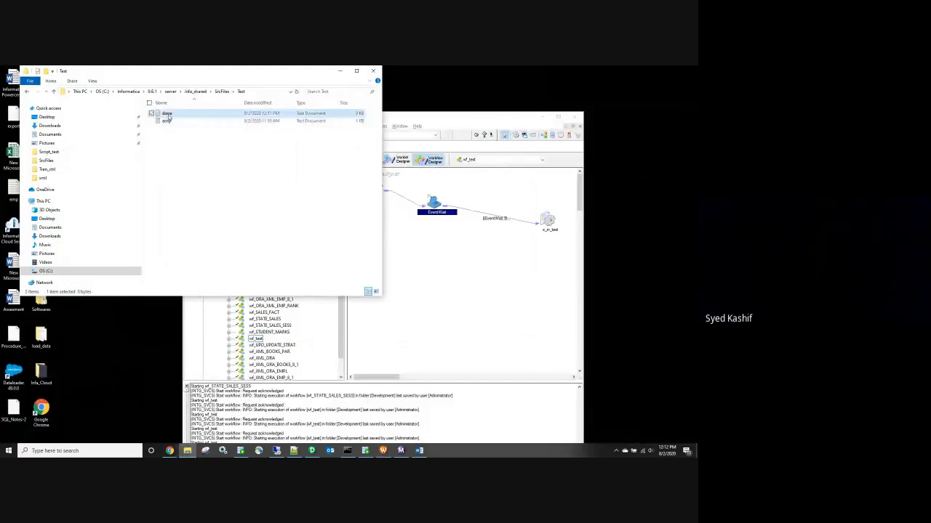
Step: Enable the Delete Filewatch file property on the EventWait task and save the workflow
double_click(433, 204)
click(101, 119)
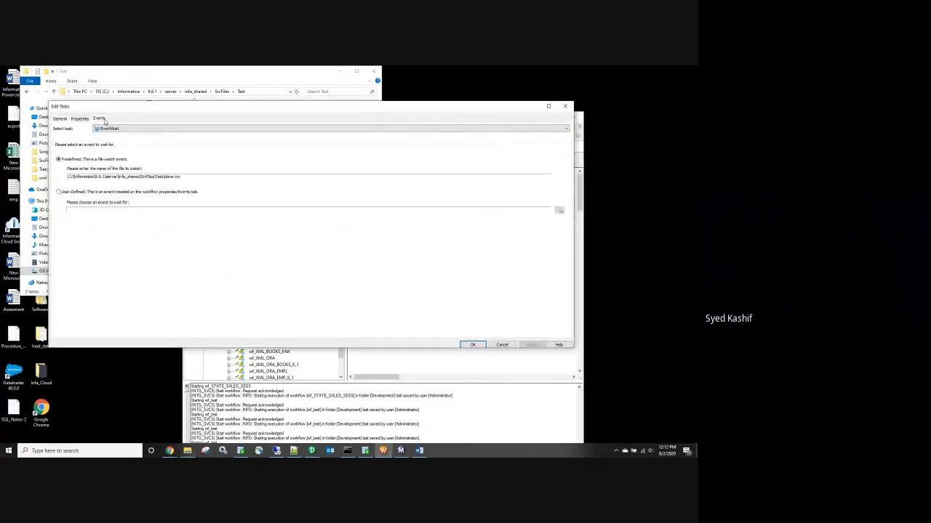
click(79, 119)
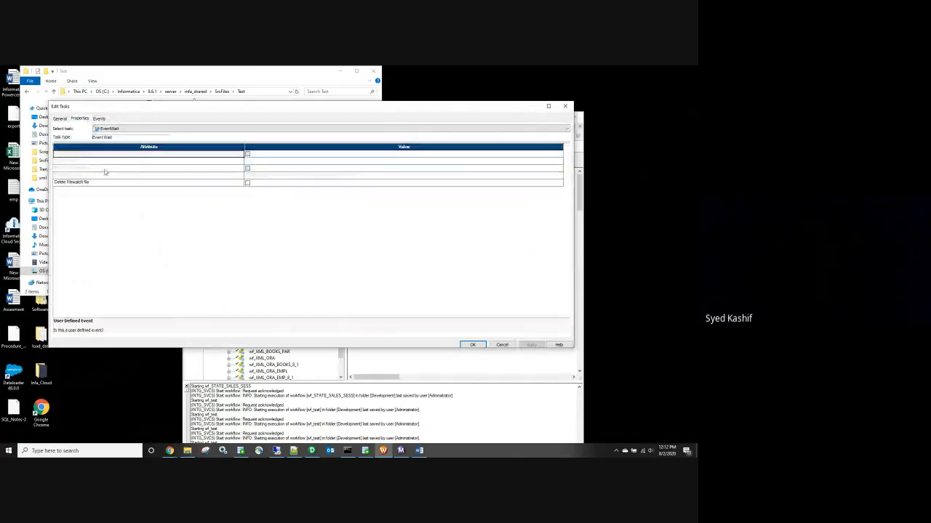
click(247, 182)
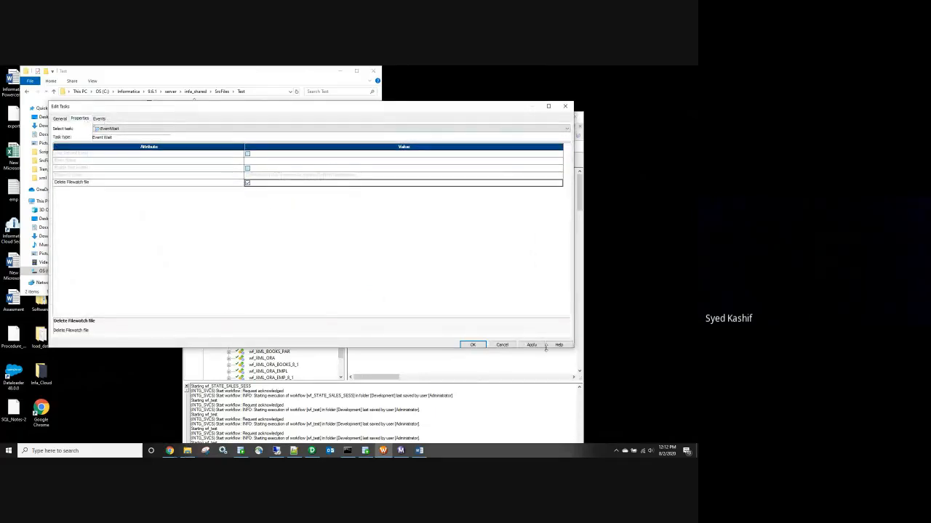
click(535, 346)
click(473, 345)
key(ctrl+s)
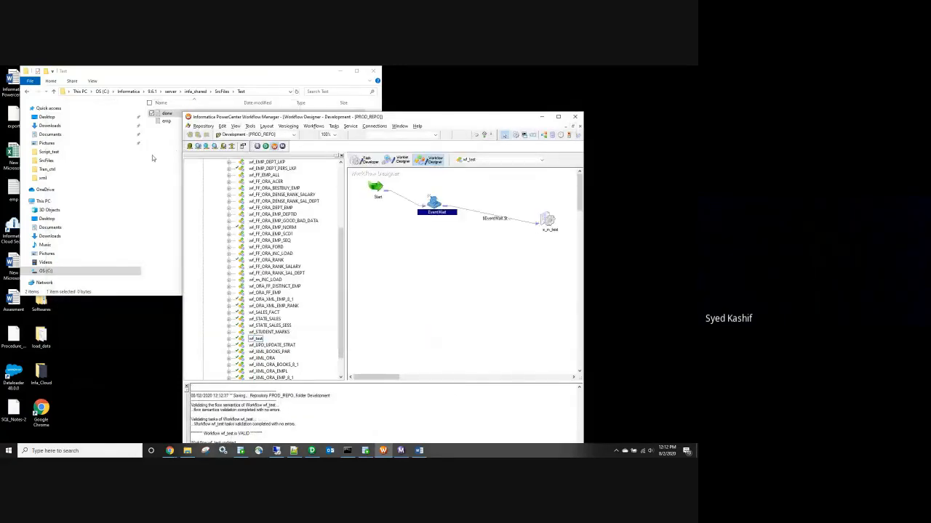
Step: Move the done and emp files from the Test folder up to the SrcFiles folder
click(152, 155)
click(169, 121)
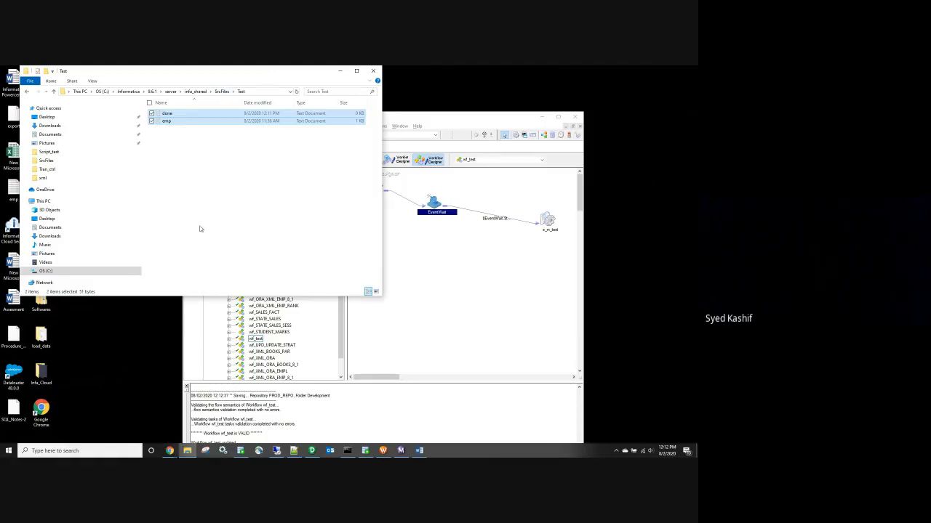
click(220, 92)
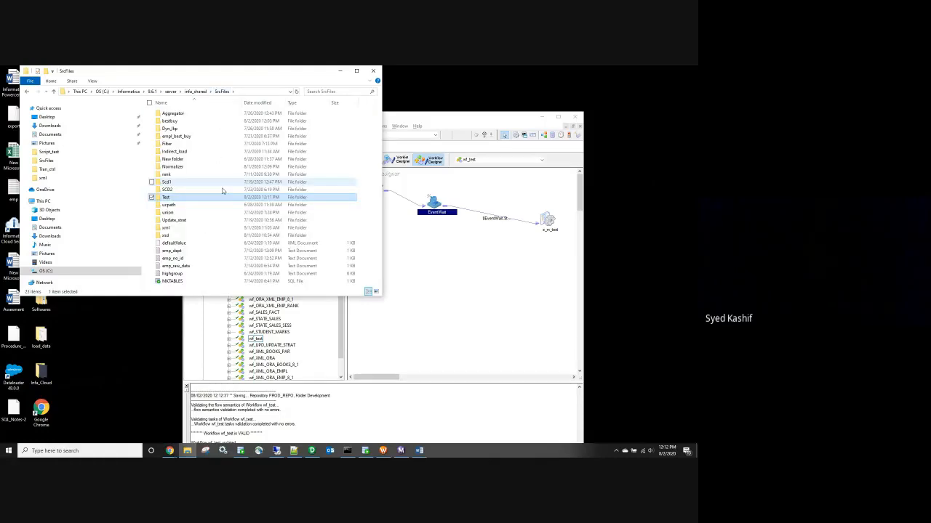
key(ctrl+v)
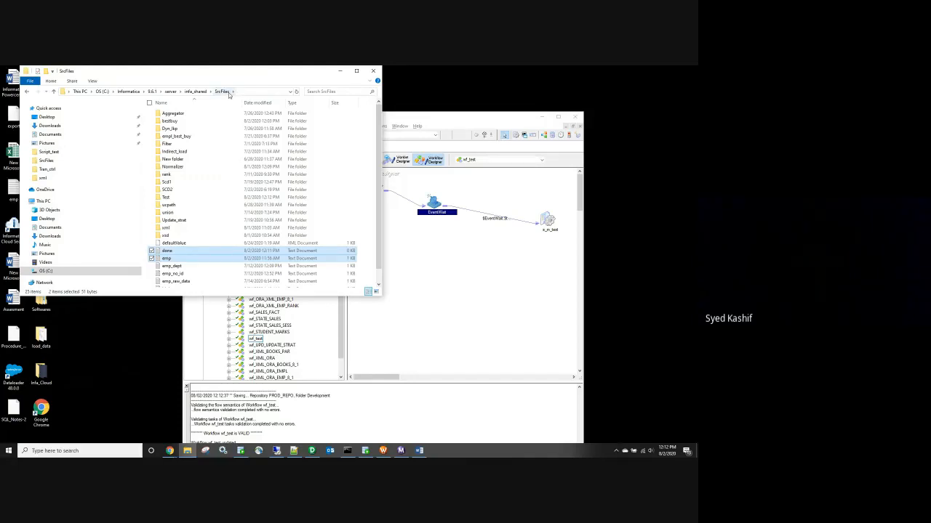
Step: Start the wf_test workflow and check its run status in Workflow Monitor
click(424, 255)
right_click(389, 263)
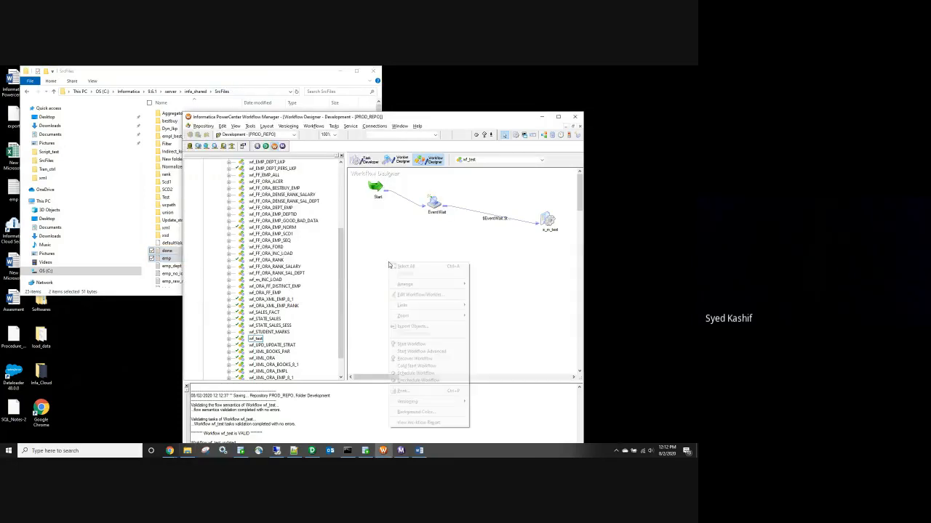
click(412, 344)
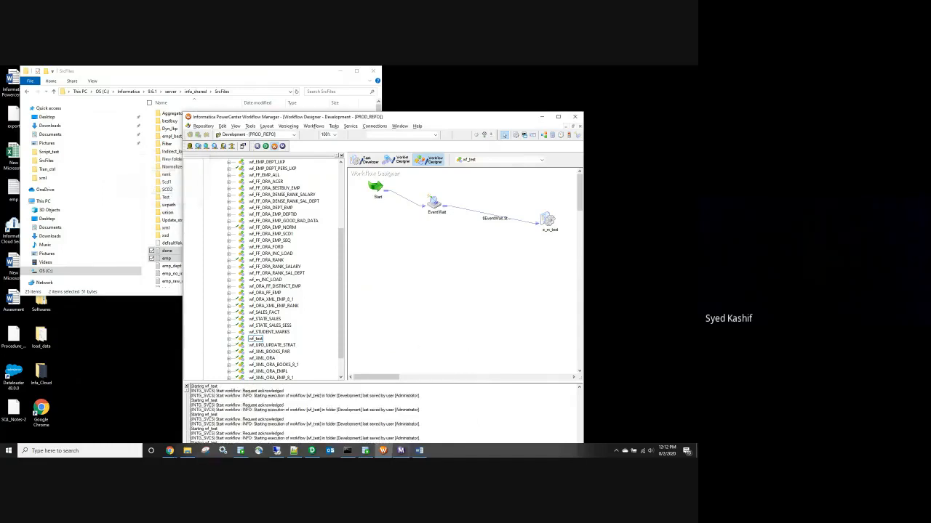
click(402, 451)
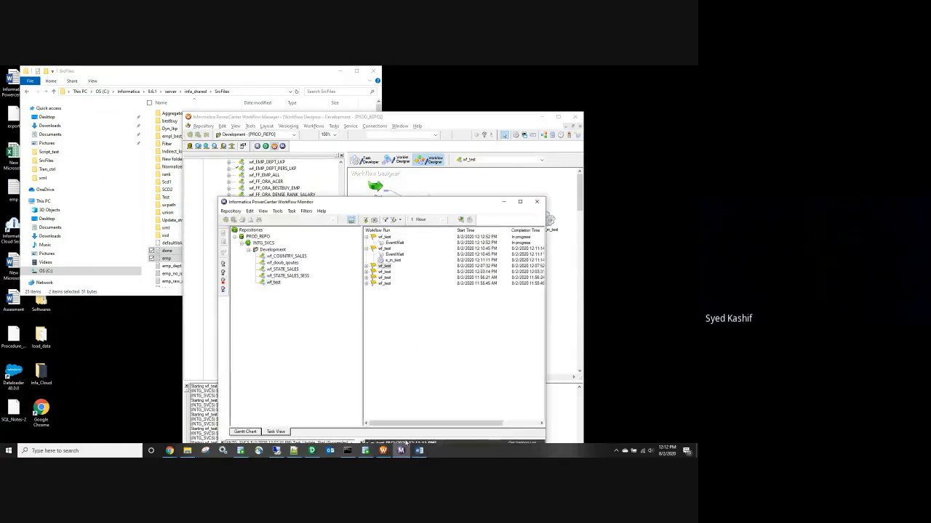
drag(438, 420, 444, 420)
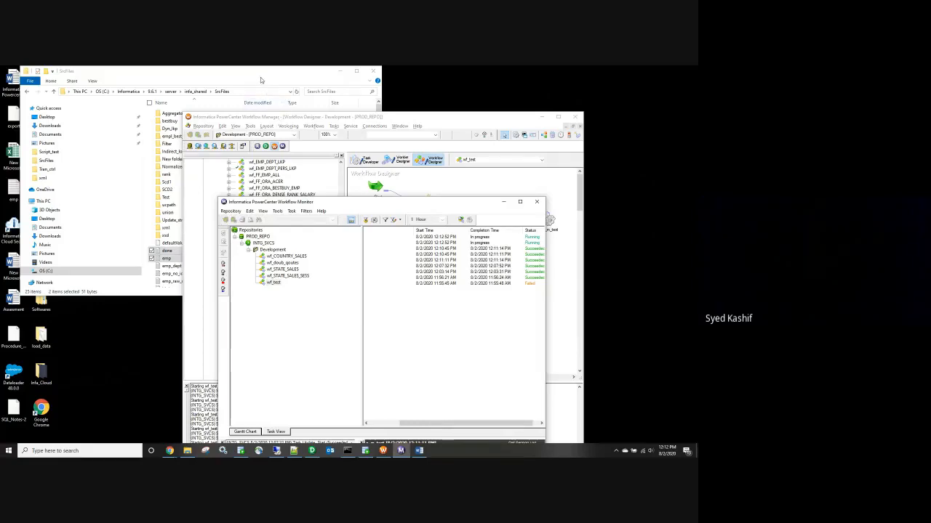
Step: Move only the emp file from SrcFiles back into the Test folder and check the folder's contents
click(181, 252)
click(190, 253)
click(171, 261)
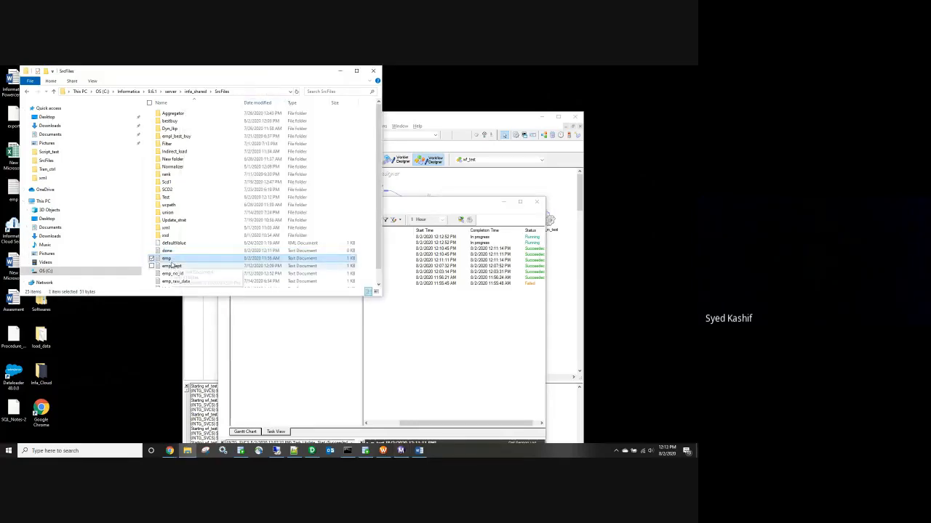
drag(171, 261, 181, 201)
double_click(181, 199)
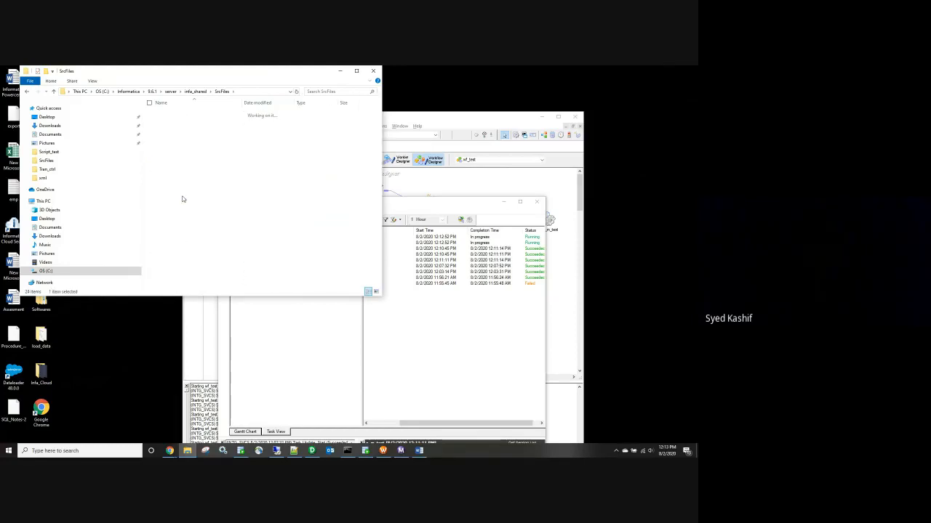
click(26, 92)
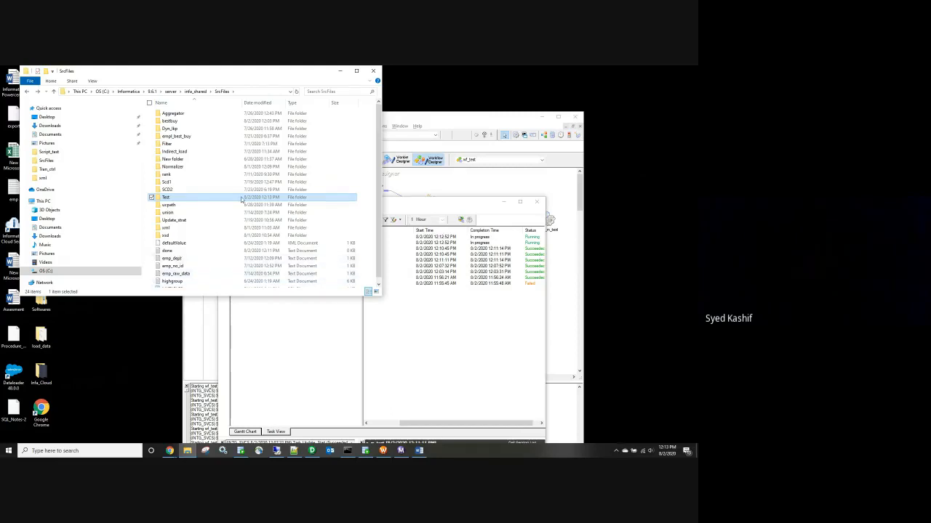
double_click(174, 199)
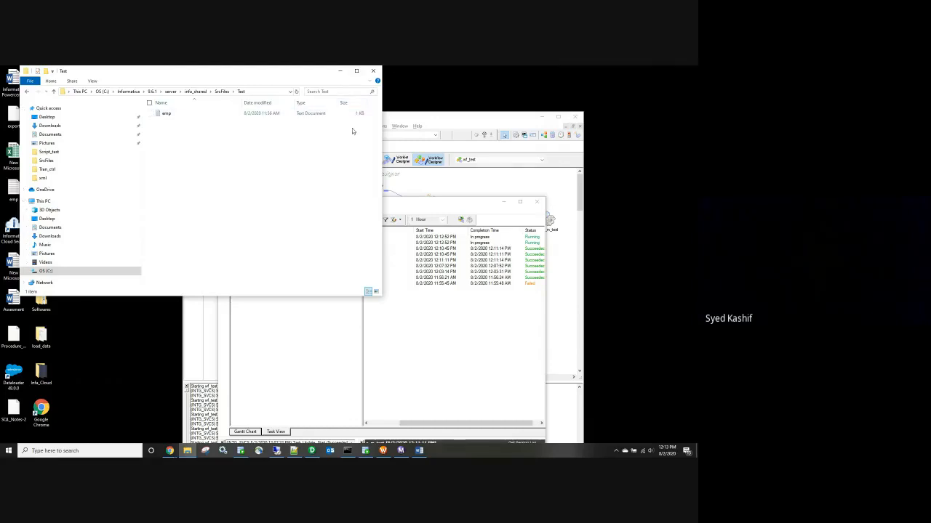
Step: Move the done file from SrcFiles into the Test folder to trigger the waiting workflow
click(26, 92)
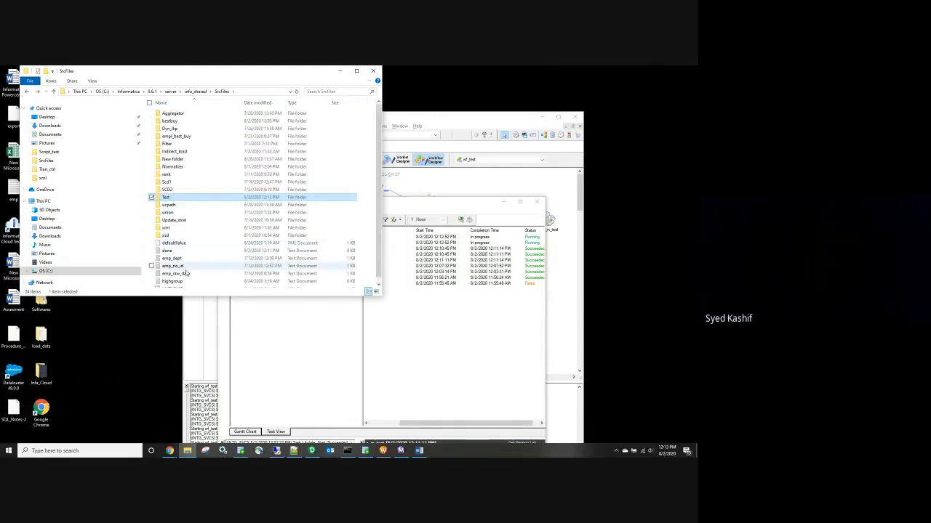
click(171, 251)
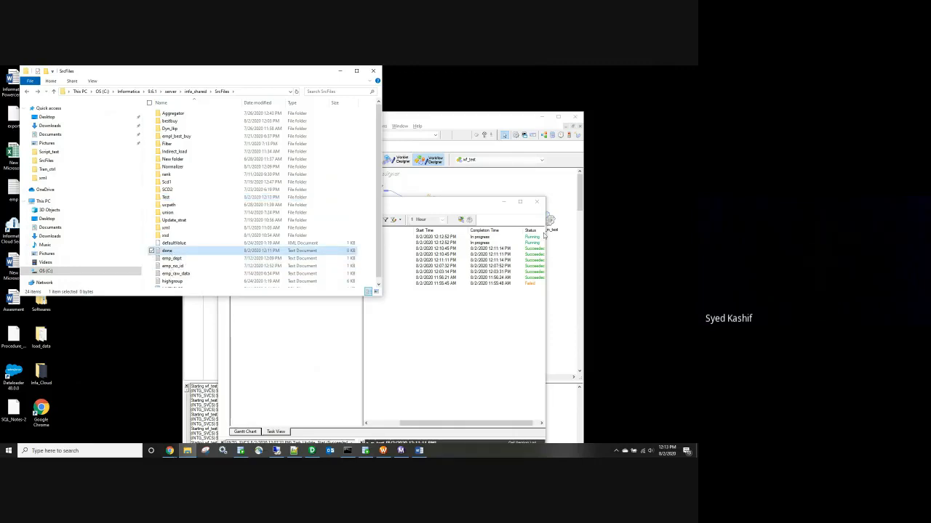
drag(172, 251, 170, 202)
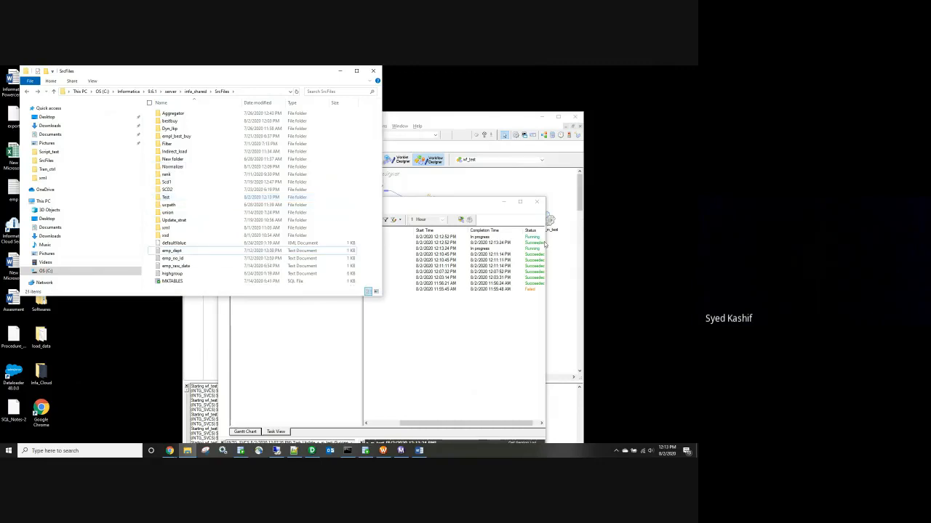
Step: Review the latest wf_test run in the maximized Workflow Monitor, collapsing the previous run, and minimize the window
click(524, 248)
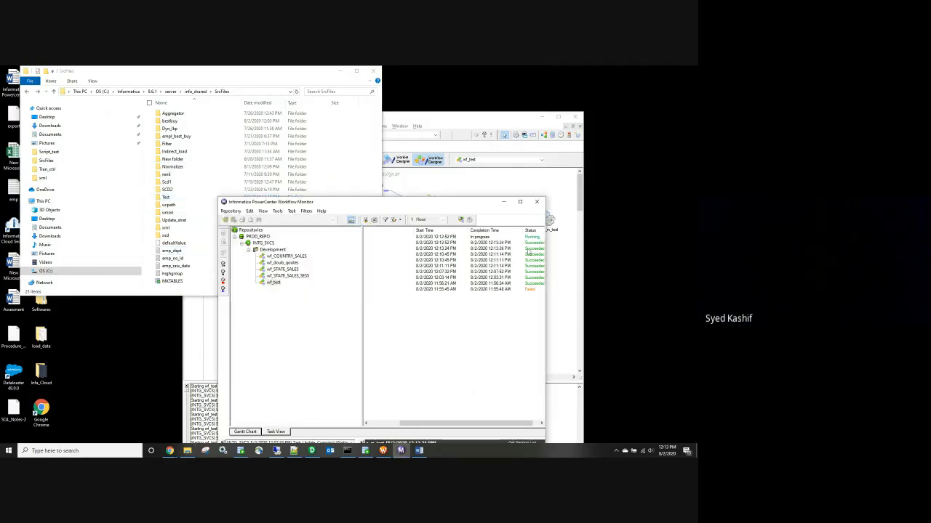
drag(452, 424, 421, 423)
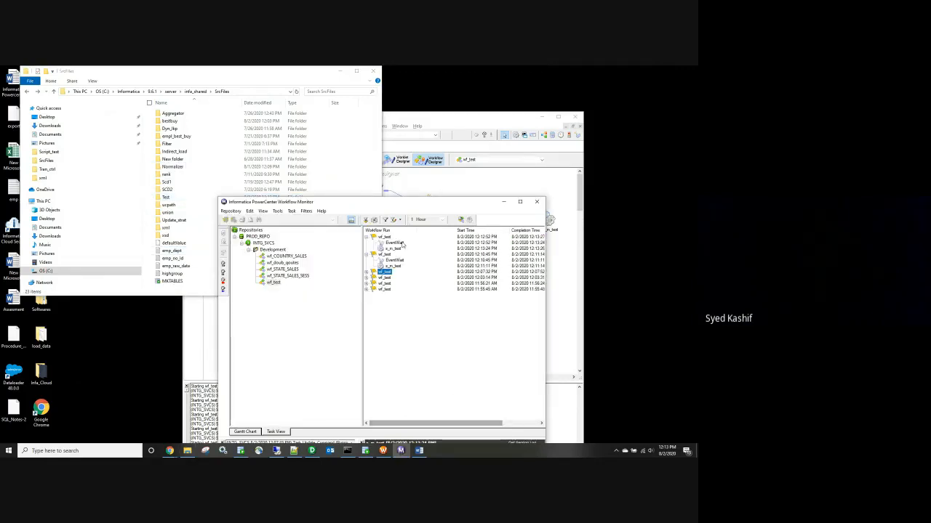
click(519, 202)
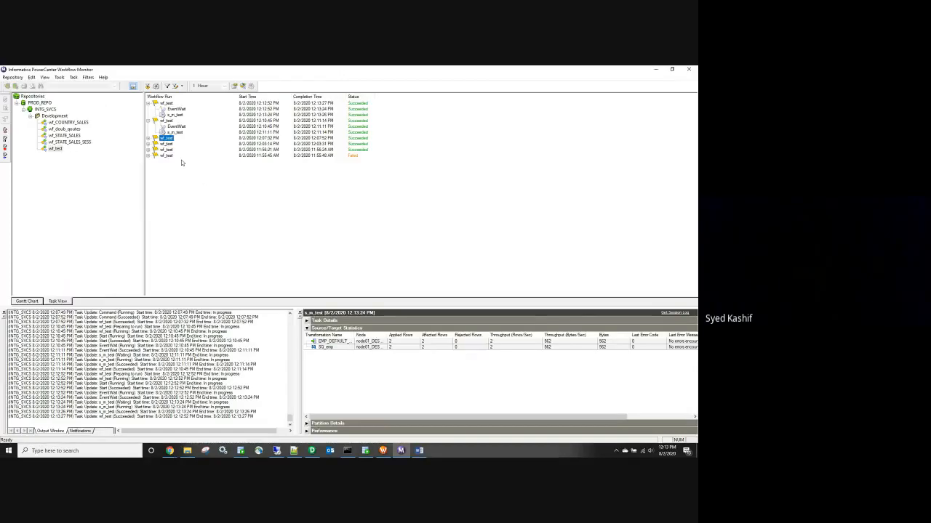
click(149, 121)
click(177, 115)
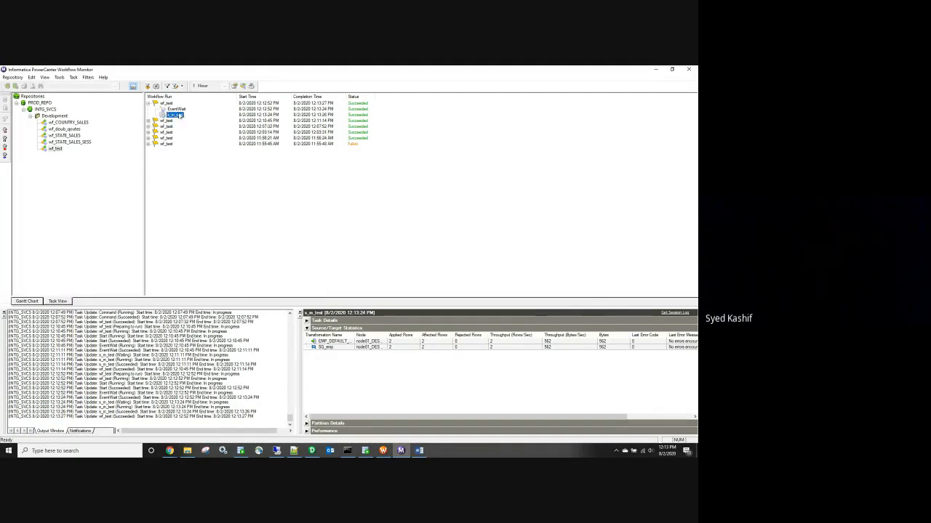
click(660, 70)
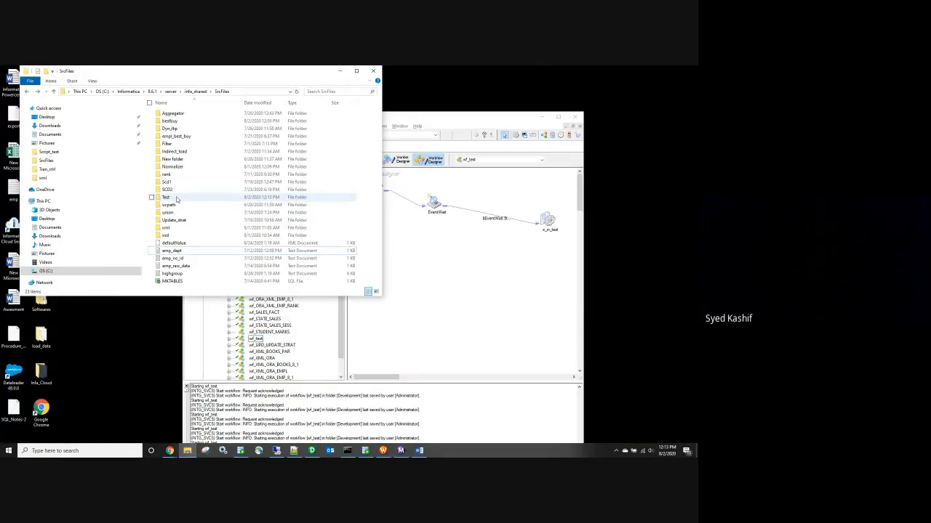
Step: Check which files remain in the Test folder and review the EventWait task's Delete Filewatch file property
double_click(177, 199)
click(170, 114)
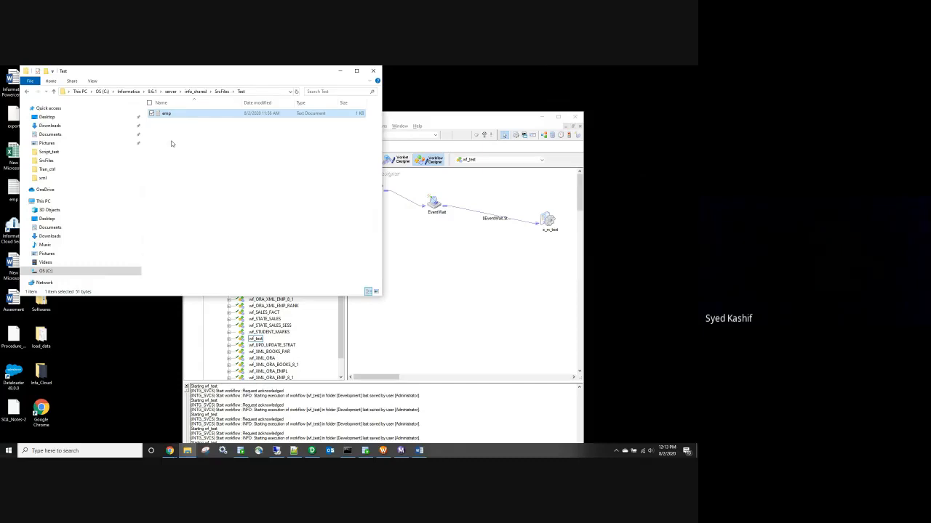
double_click(440, 203)
click(79, 118)
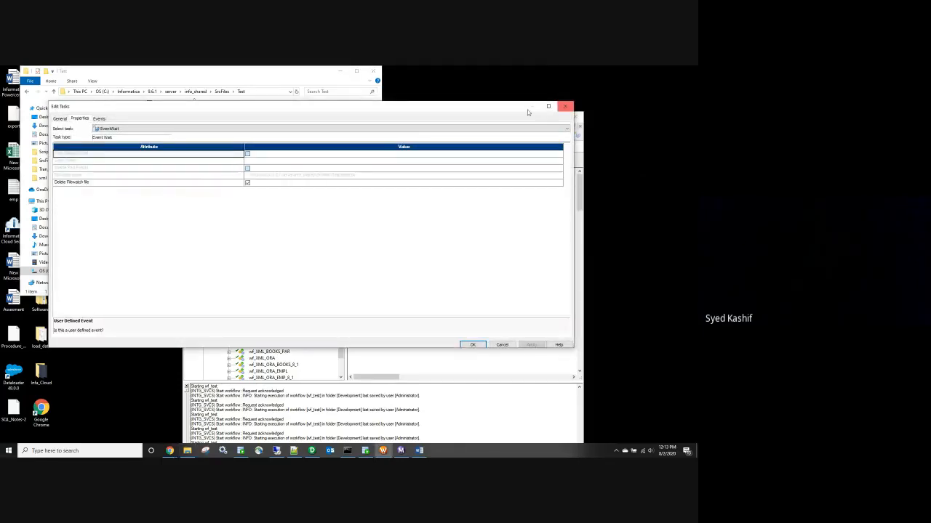
click(564, 107)
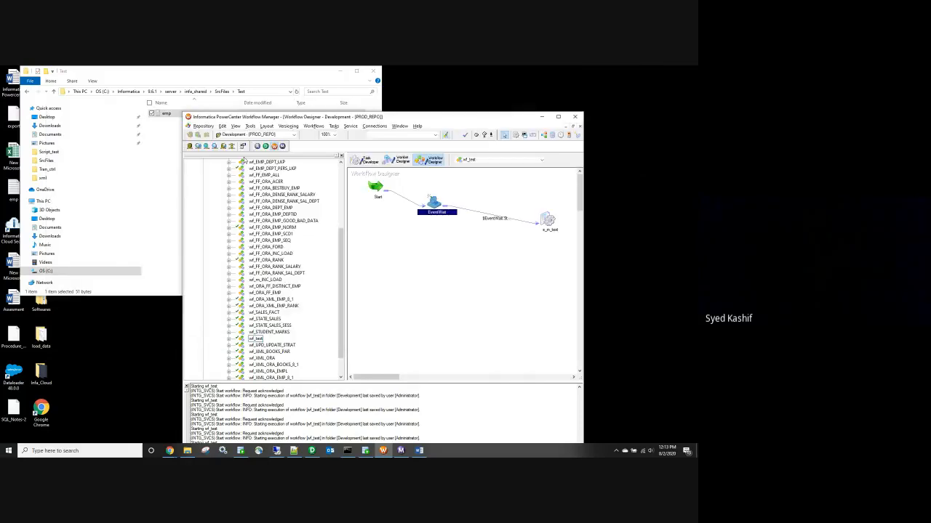
Step: Create an archive folder inside the Test folder and move the emp file into it
click(156, 114)
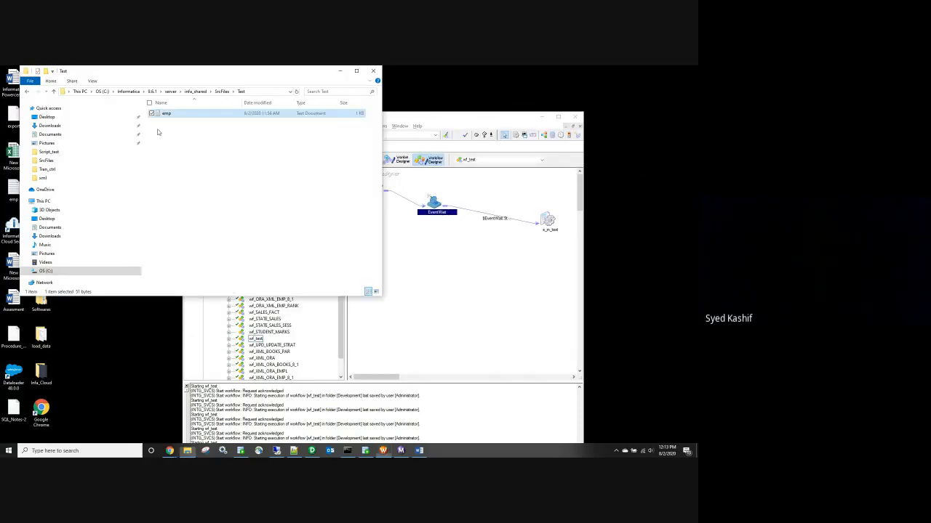
right_click(158, 131)
mouse_move(122, 218)
click(171, 217)
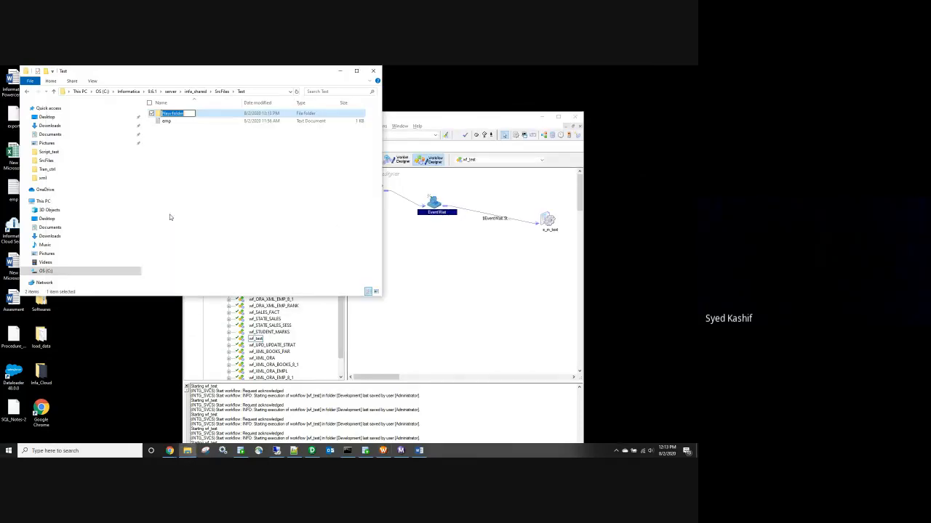
text(archive)
drag(167, 122, 170, 115)
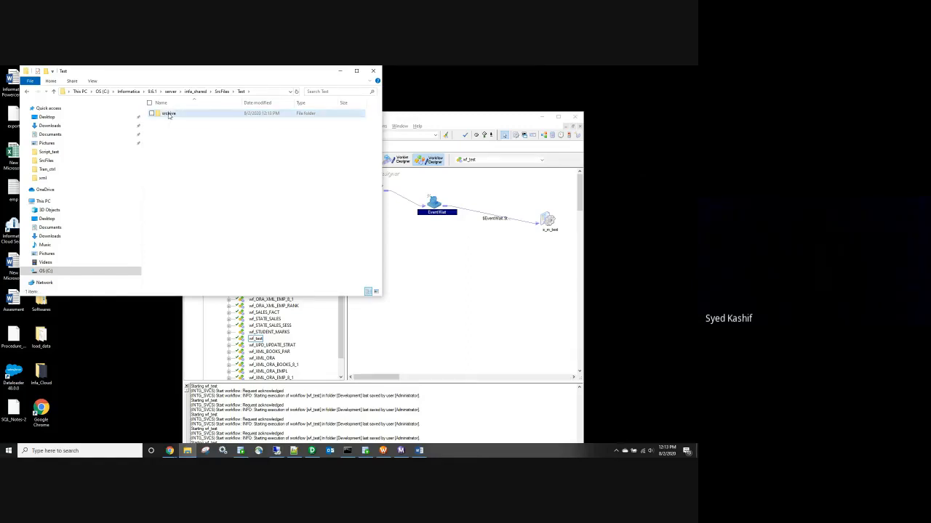
Step: Correct the spelling of the new folder's name to archive
click(168, 114)
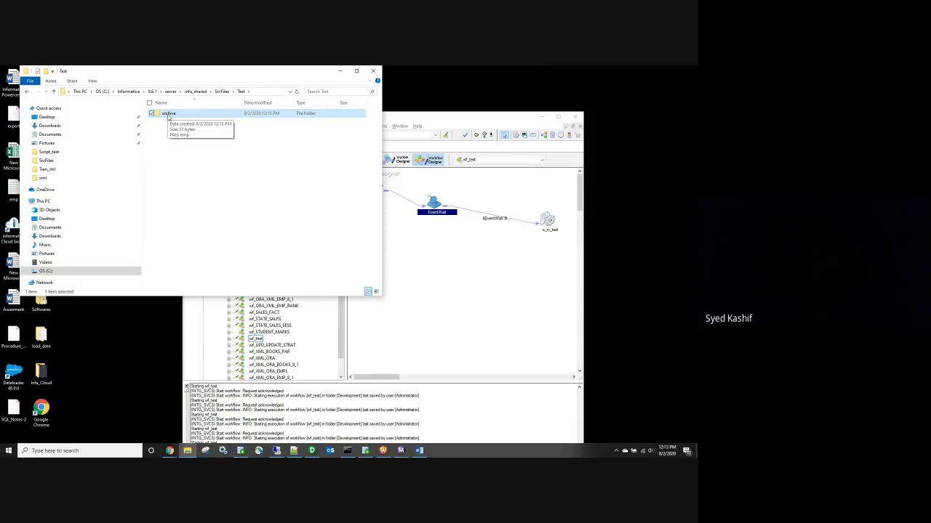
click(168, 114)
click(165, 114)
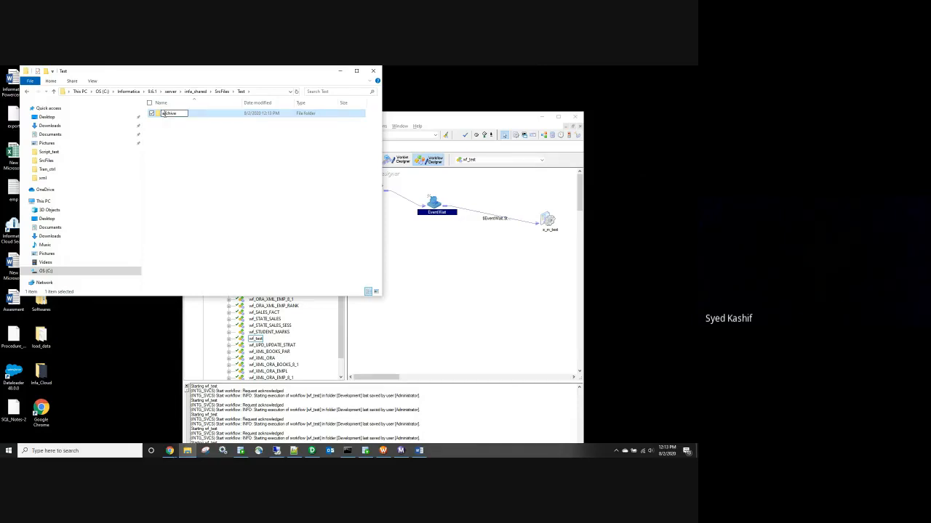
click(171, 150)
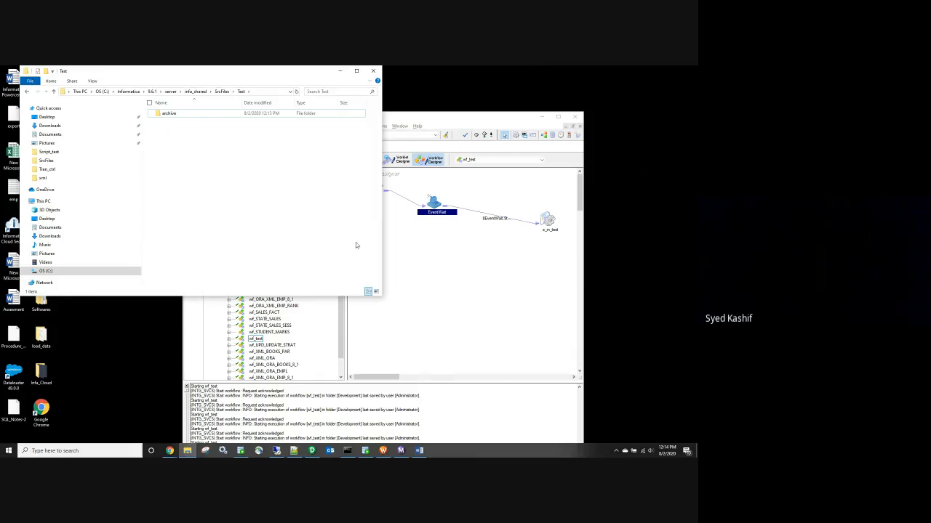
Step: Start the wf_test workflow again, bring up Workflow Monitor, and return to Workflow Manager with the s_m_test session selected
click(436, 245)
right_click(436, 246)
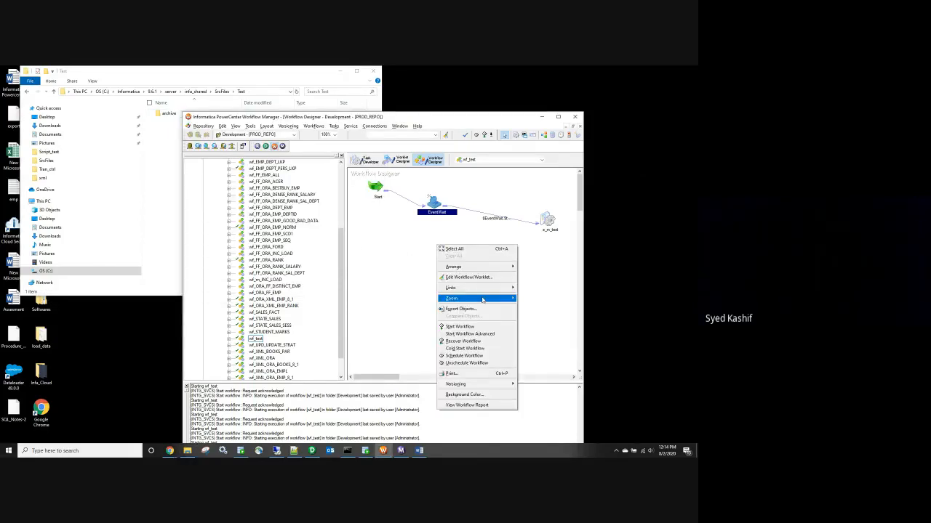
click(554, 128)
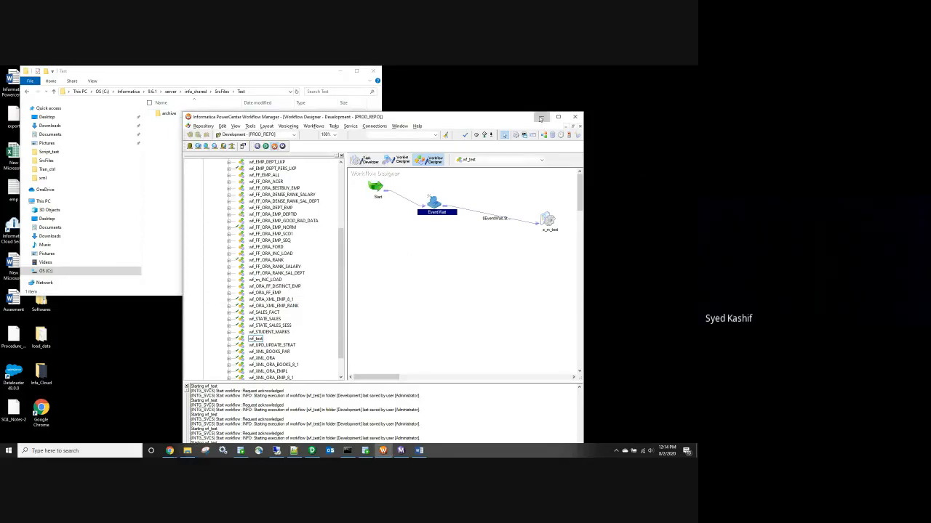
click(541, 117)
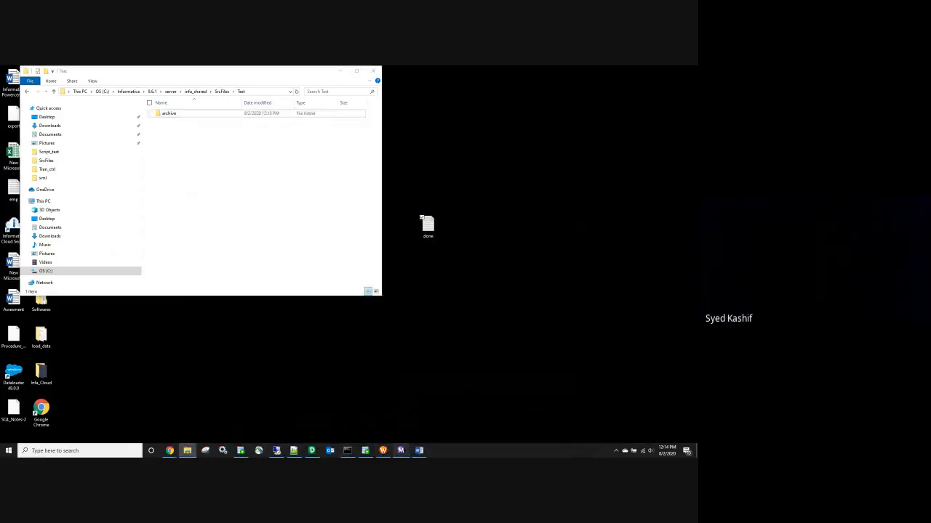
click(401, 451)
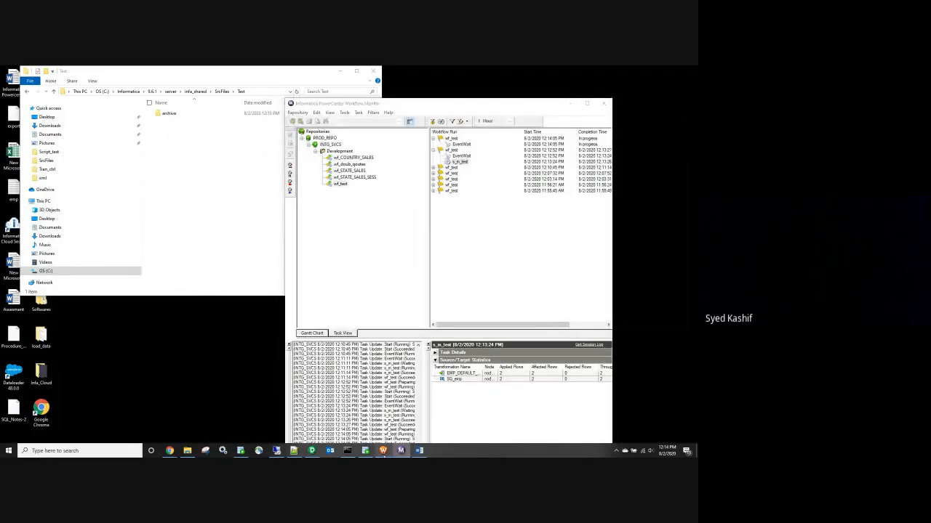
click(383, 450)
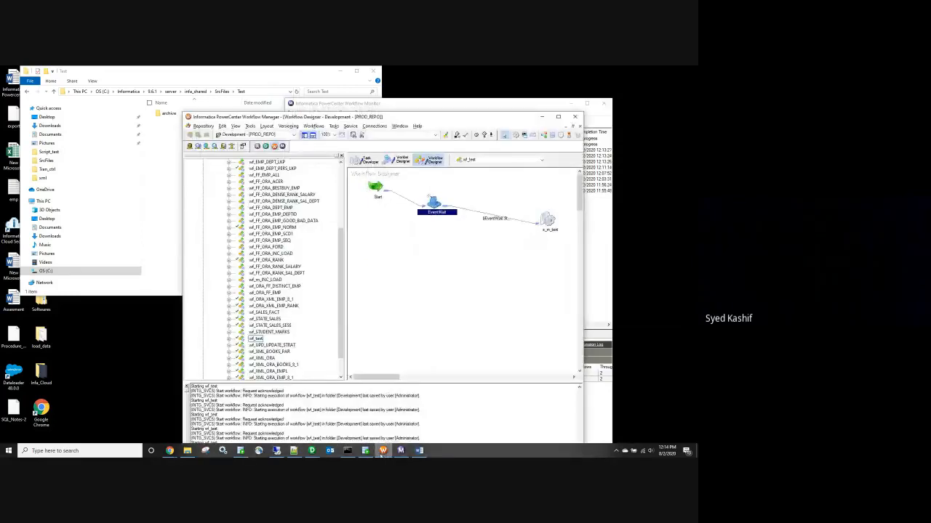
click(547, 220)
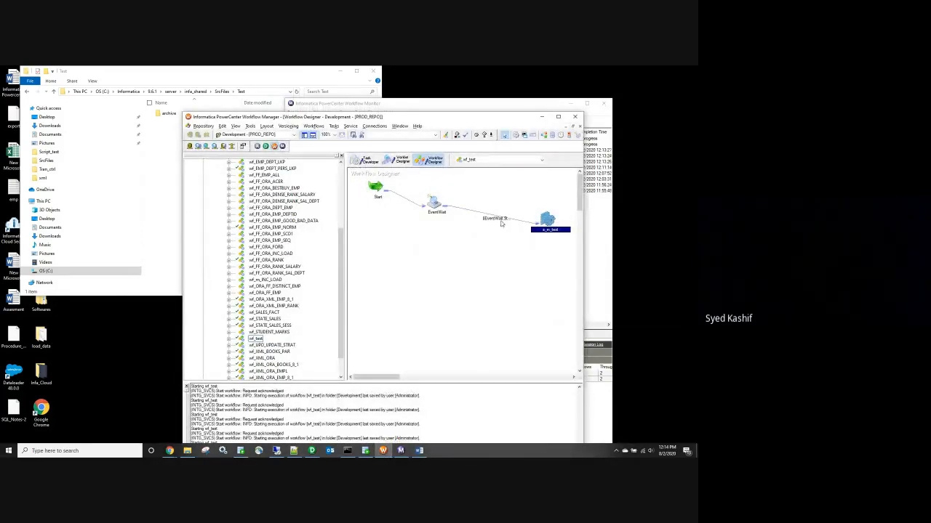
Step: Copy the emp file from the archive folder back into the Test folder
click(162, 164)
right_click(170, 142)
click(162, 171)
double_click(173, 115)
click(168, 115)
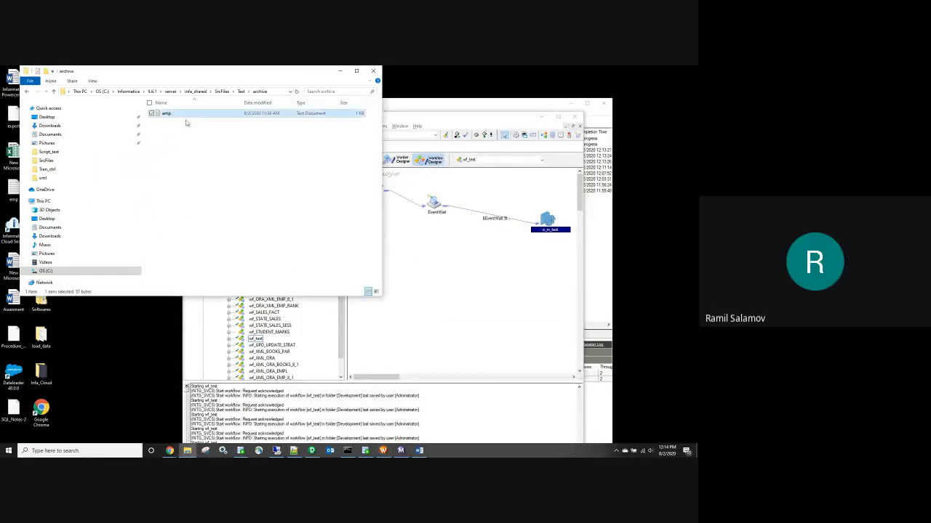
click(30, 92)
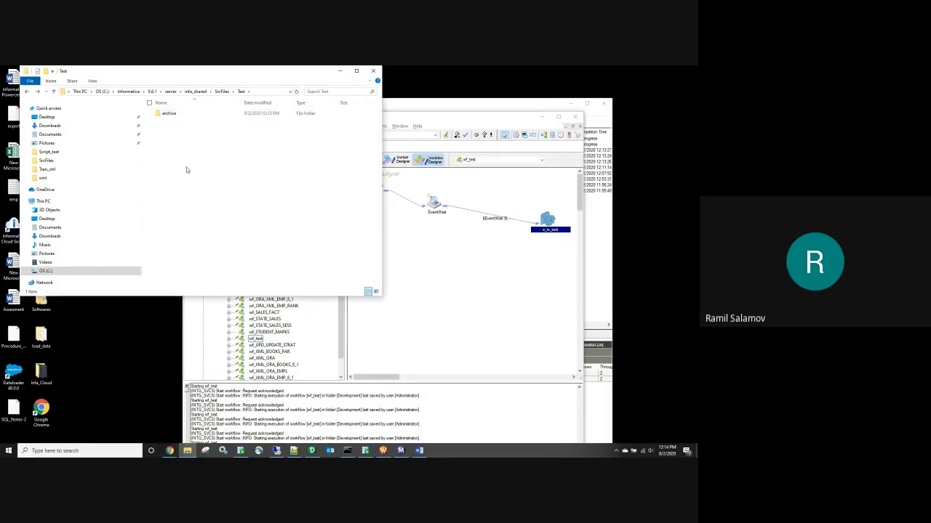
click(186, 166)
key(ctrl+v)
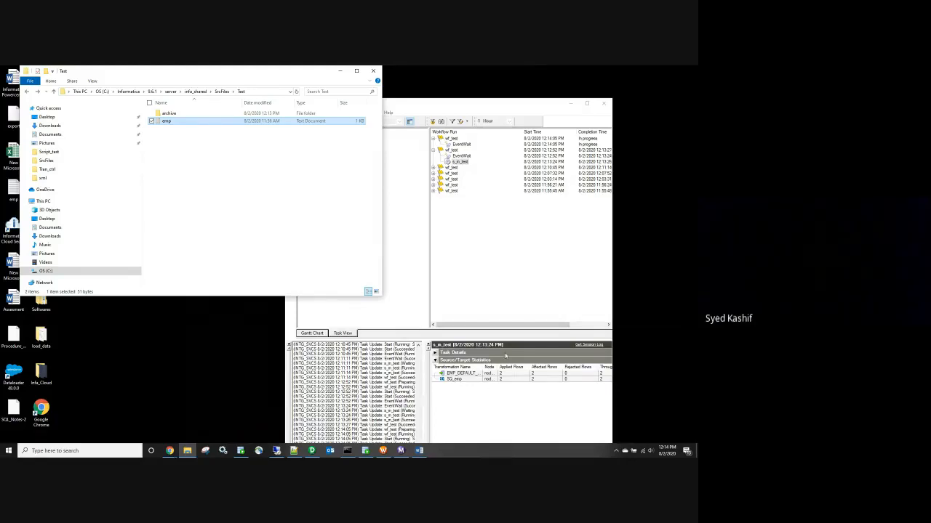
Step: Widen the Workflow Monitor window to show the run statuses and create a text file named done in the Test folder
drag(497, 327, 532, 328)
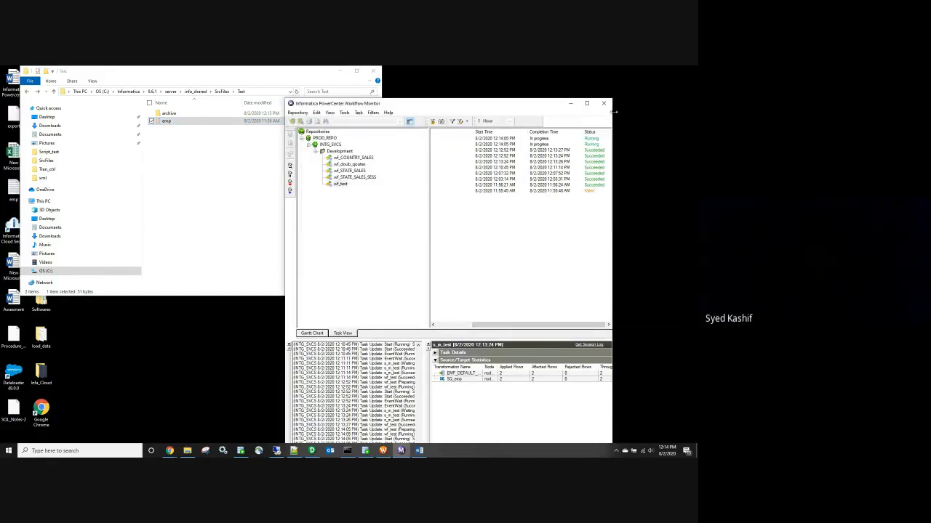
drag(613, 112, 692, 111)
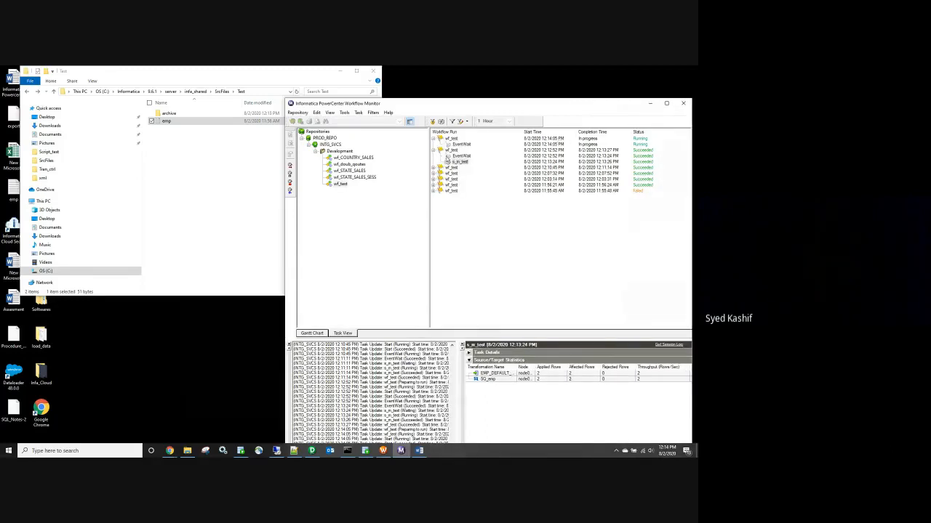
right_click(187, 160)
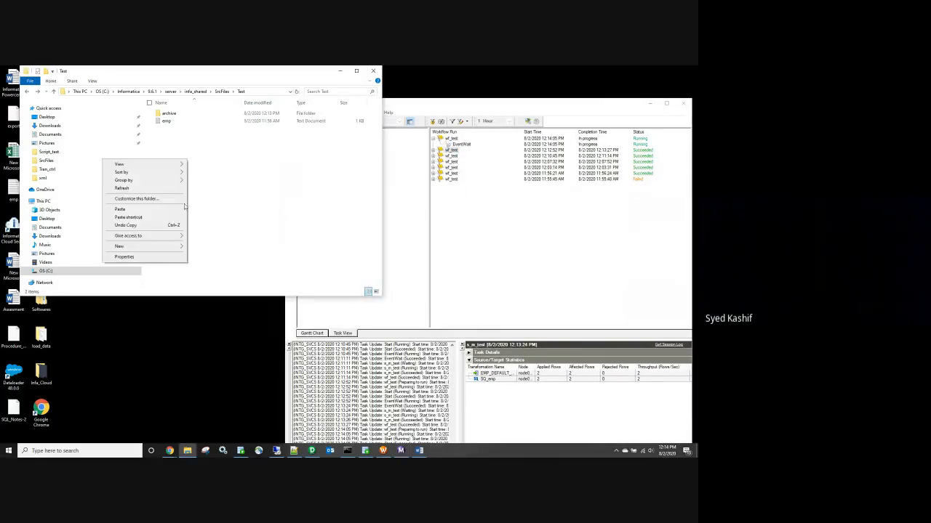
mouse_move(161, 248)
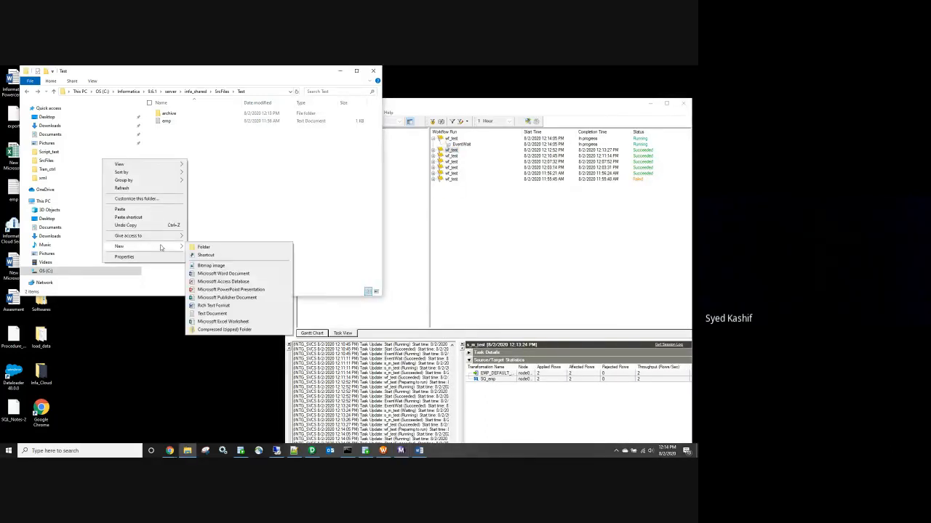
click(211, 313)
text(done)
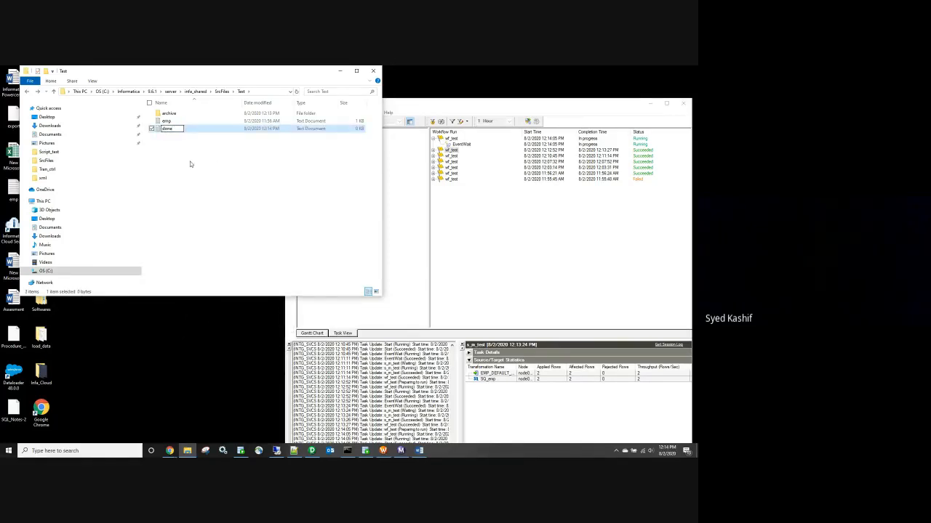
click(240, 209)
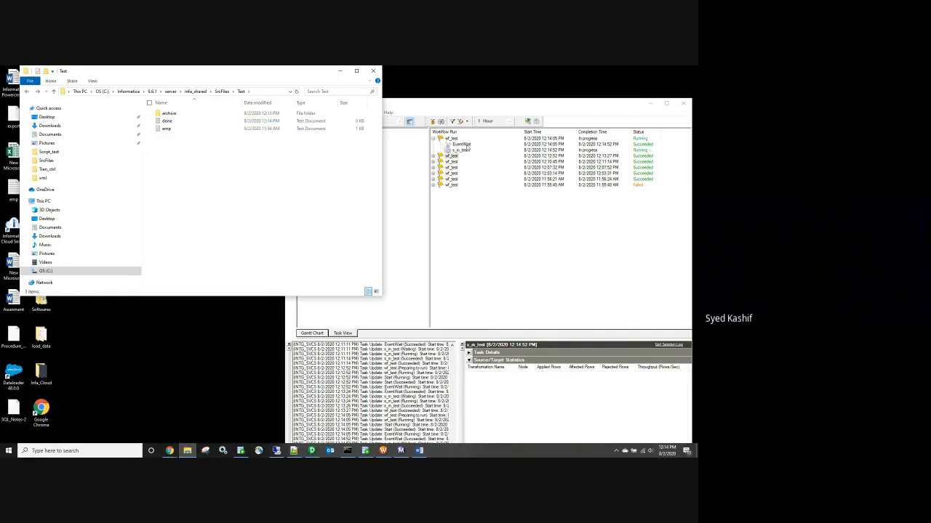
Step: Check the s_m_test session of the latest run and move the emp file into the archive folder, replacing the existing copy
click(460, 150)
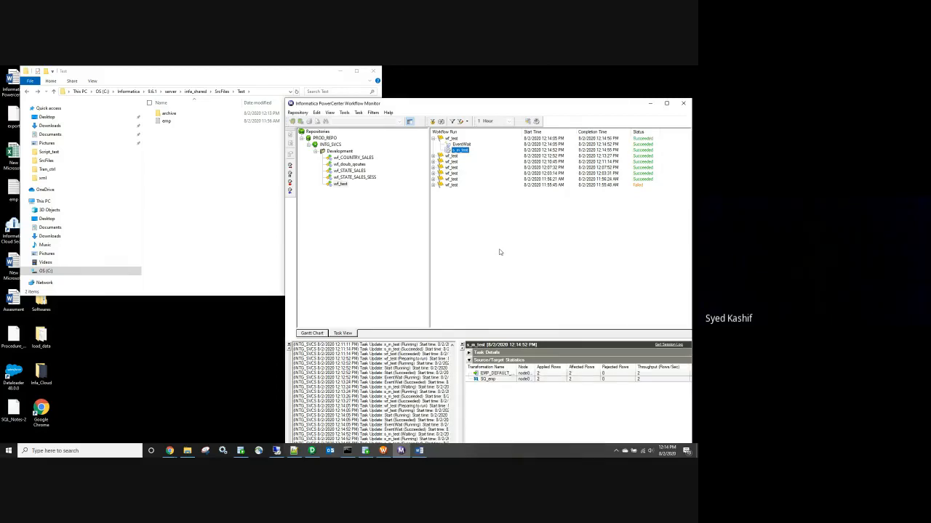
click(167, 122)
drag(172, 134, 169, 114)
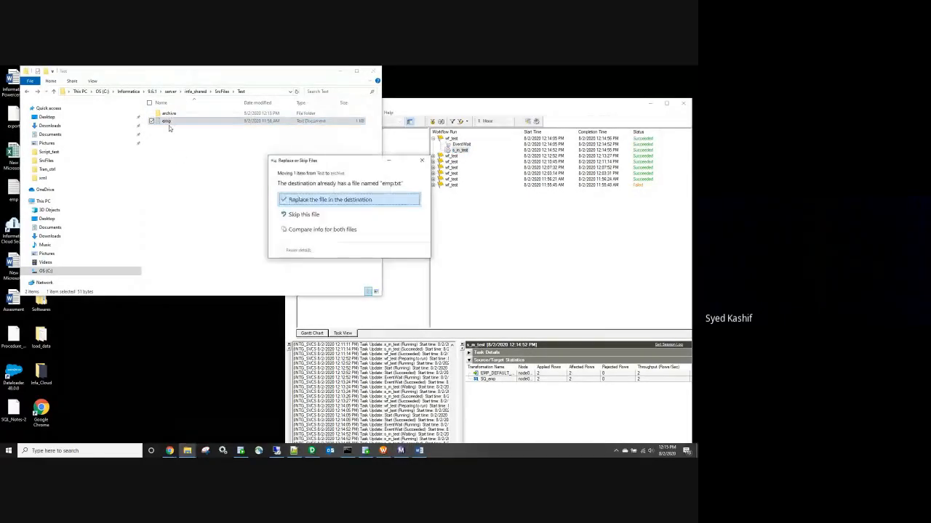
click(315, 201)
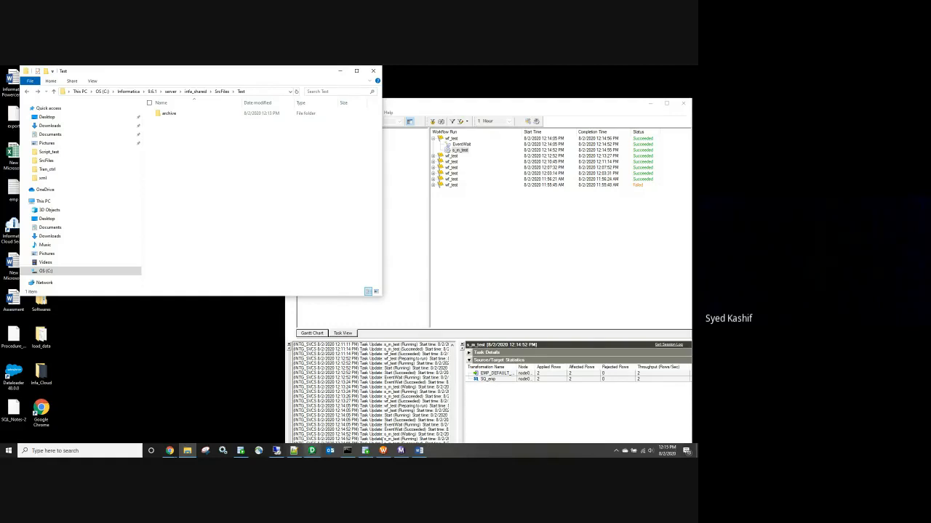
Step: Reposition the s_m_test session below EventWait in Workflow Manager, review the EventWait task's properties, and maximize the window
click(383, 451)
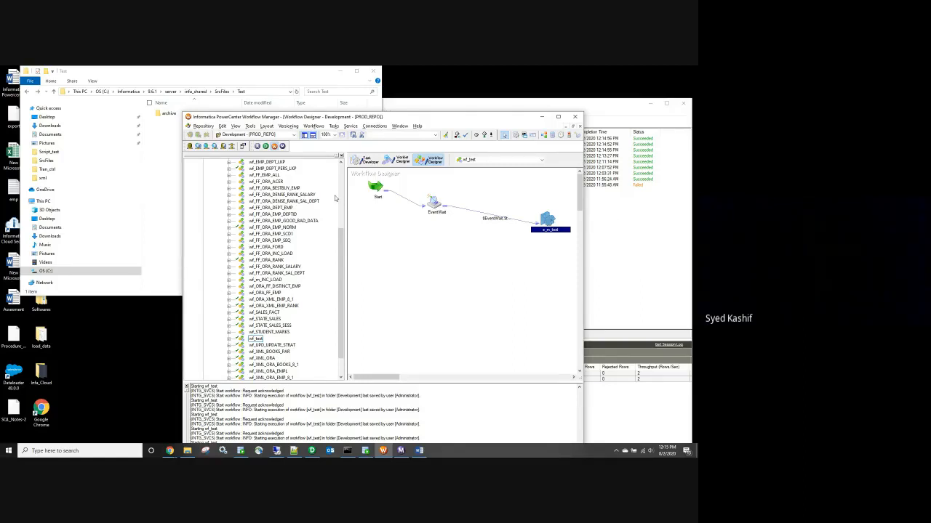
drag(548, 218, 449, 242)
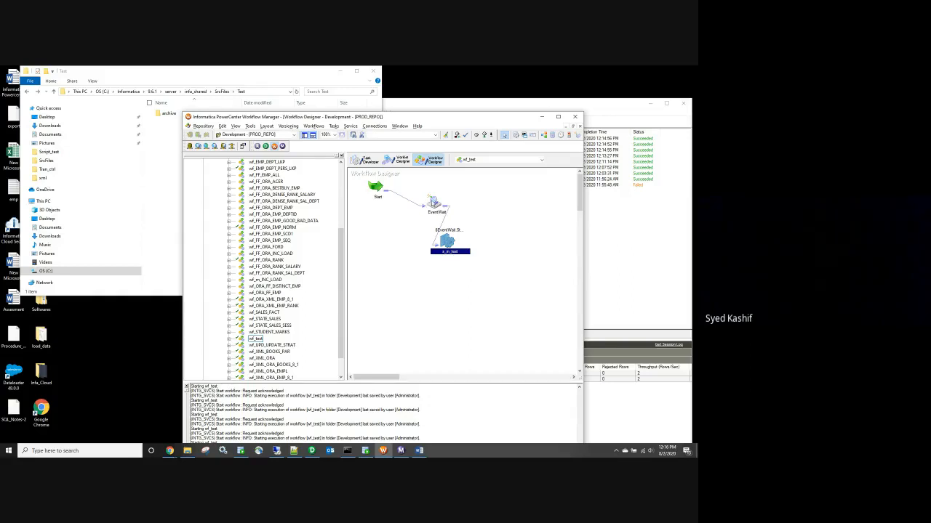
click(433, 204)
double_click(433, 204)
click(80, 118)
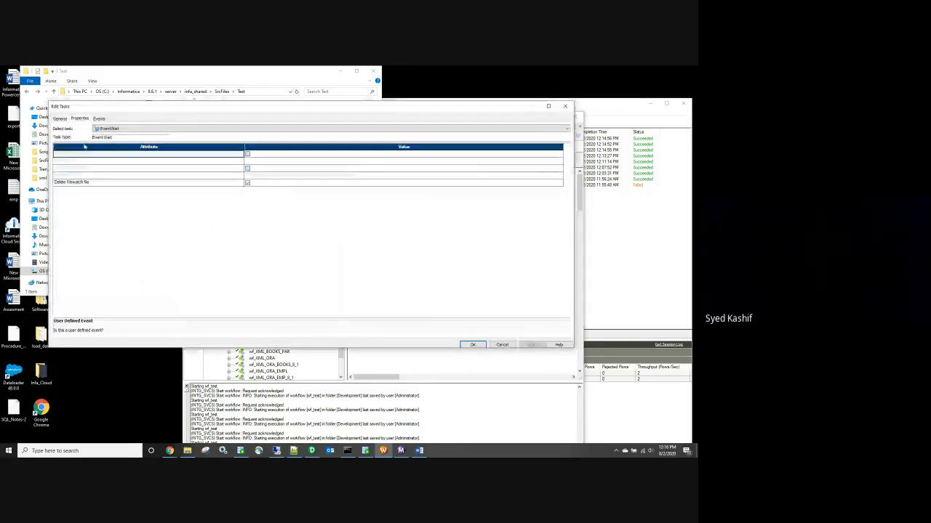
click(472, 345)
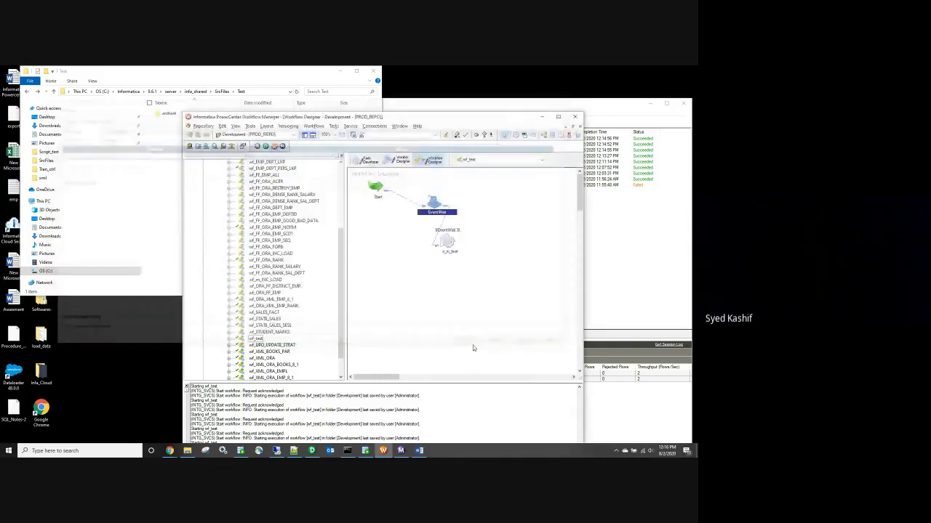
click(559, 118)
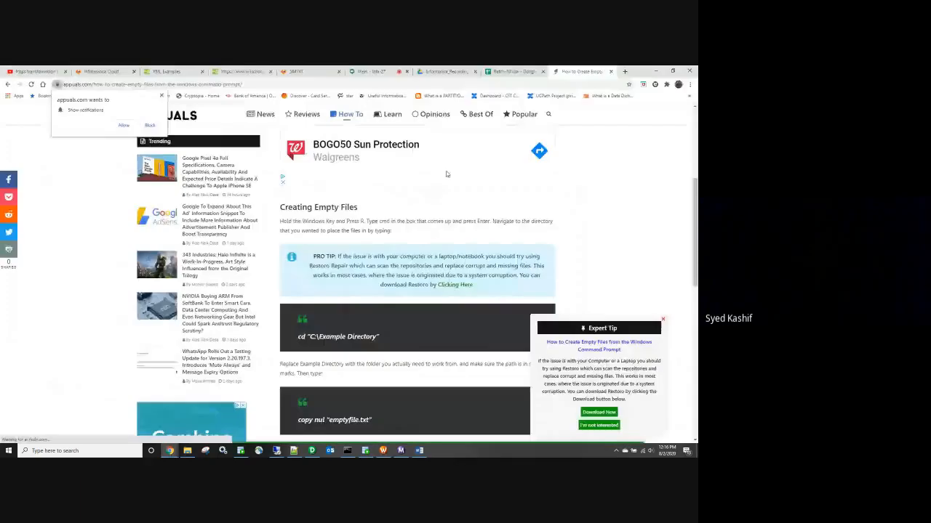
Step: Add ", done.txt" after "Event wait" in the Day-43 topics of the Batch-10 spreadsheet's Class_Schedule sheet, and minimize the browser
click(512, 70)
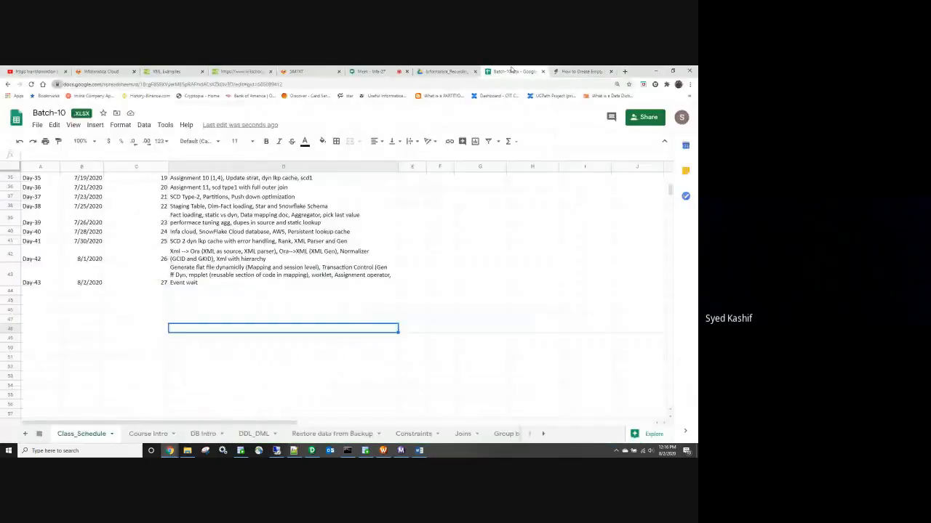
double_click(201, 284)
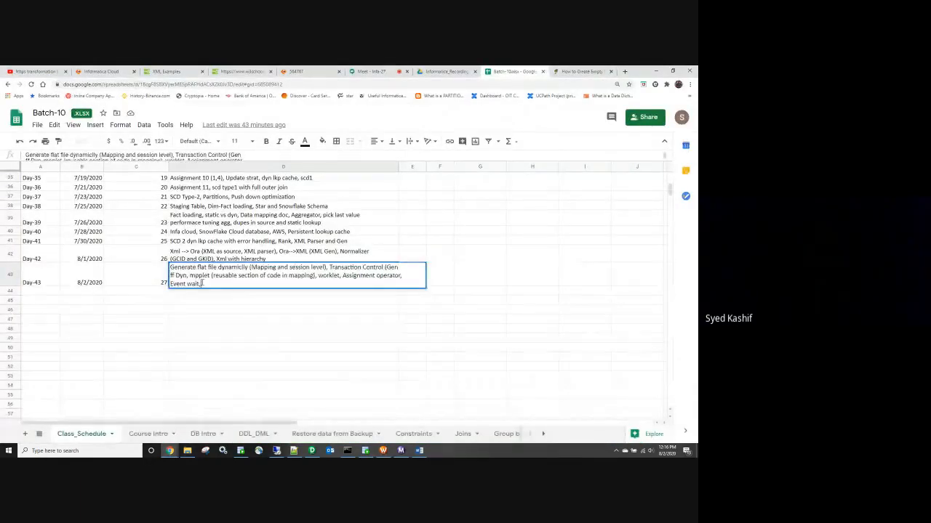
text(, Done.txt)
click(213, 321)
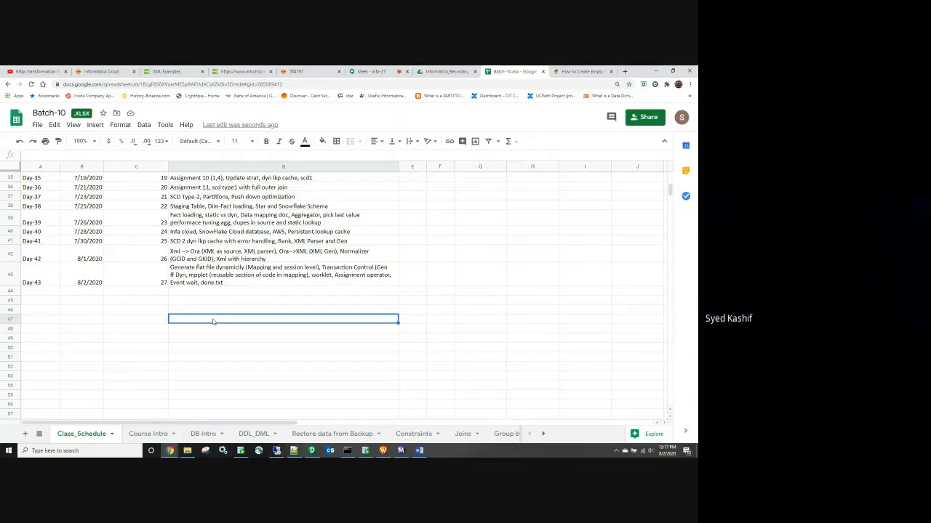
click(657, 70)
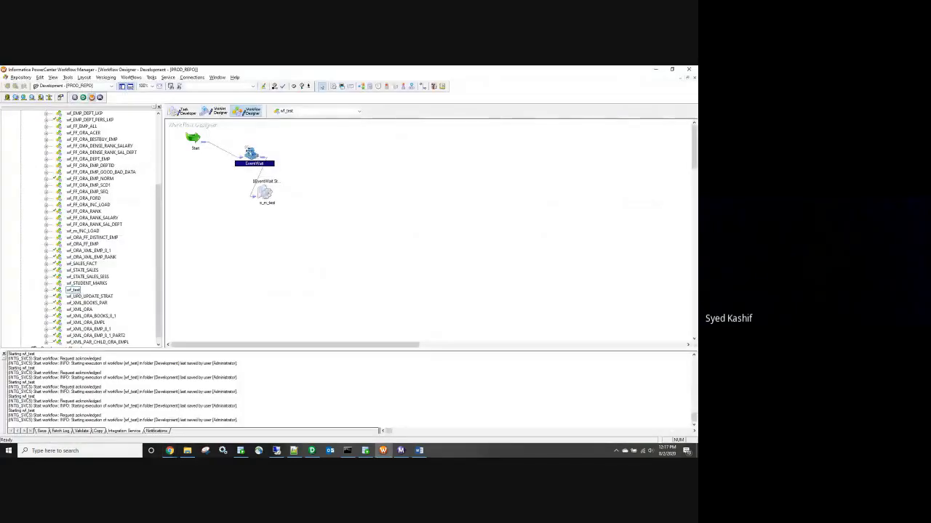
Step: Look through the s_m_test session's mapping and components settings, highlighting the Post-Session Success Command, and close the task editor
double_click(250, 153)
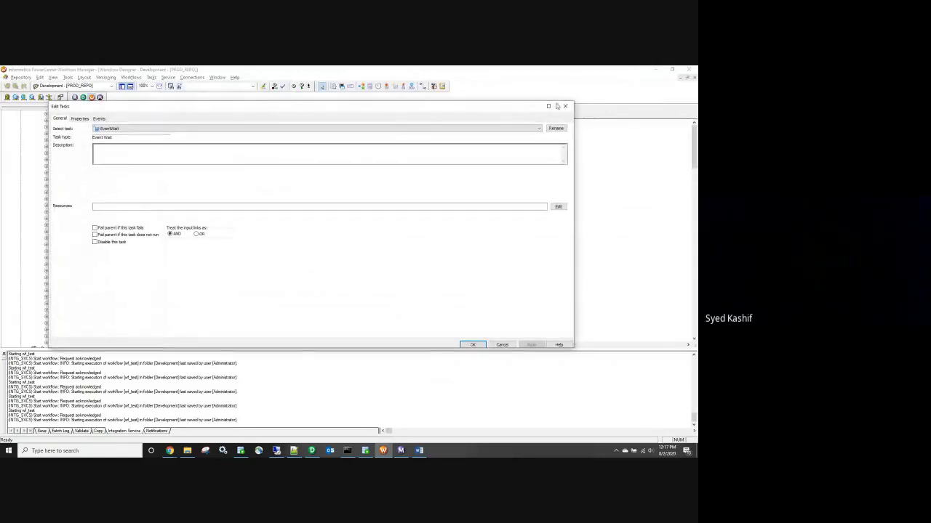
click(565, 106)
double_click(260, 195)
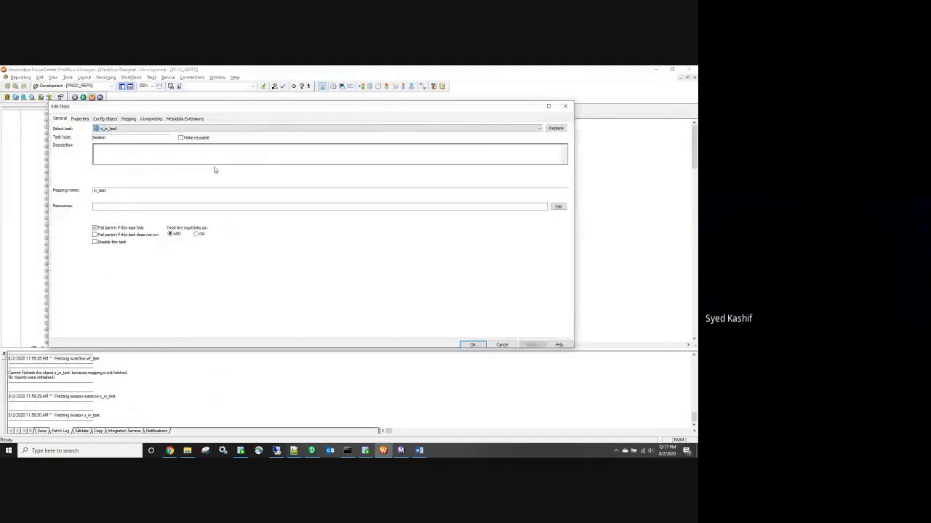
click(128, 118)
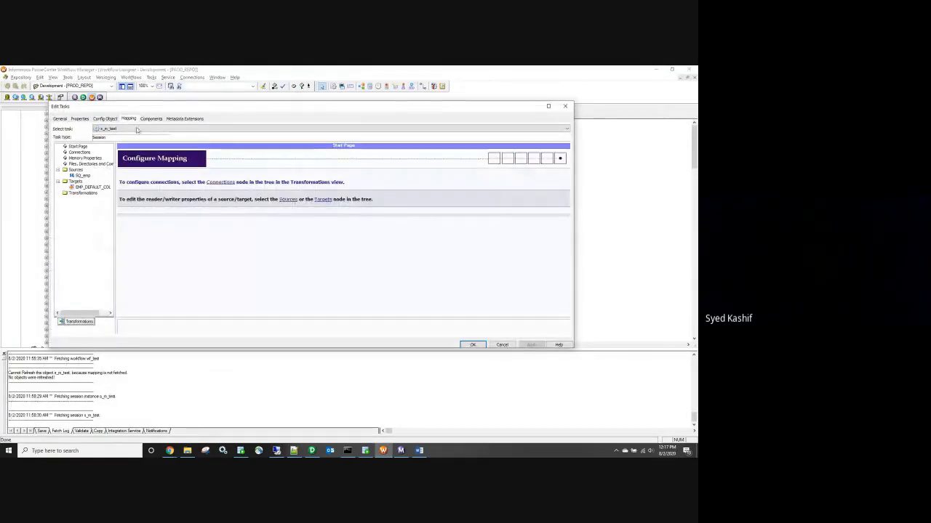
click(151, 119)
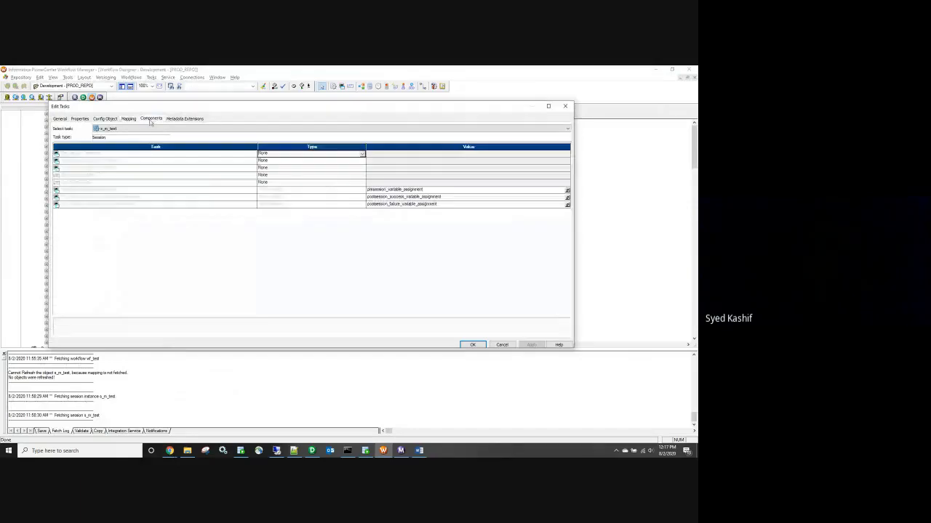
click(90, 165)
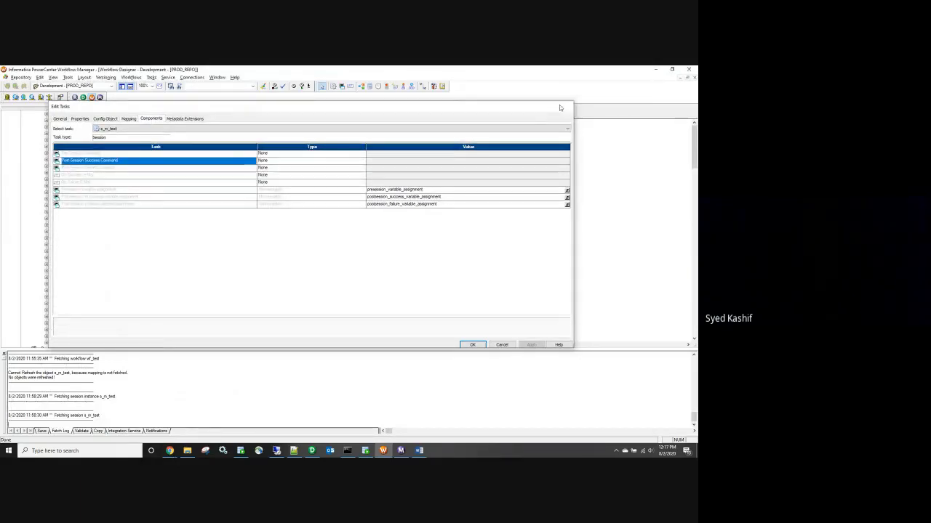
click(564, 106)
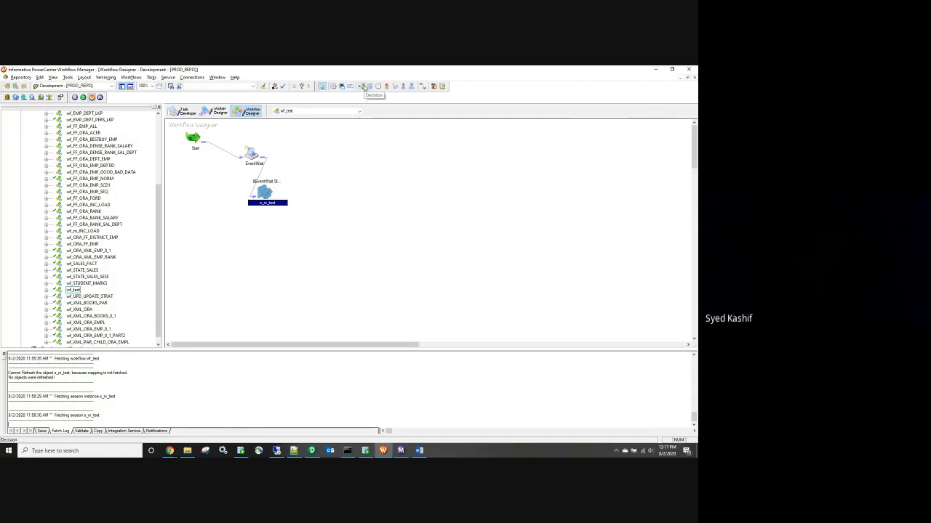
Step: Display the wf_SALES_FACT workflow in the Workflow Designer
click(284, 112)
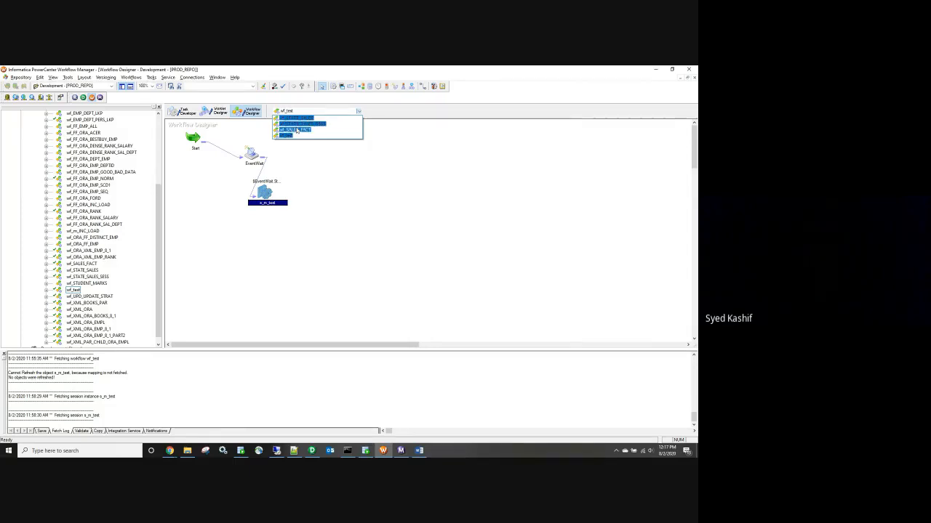
click(297, 129)
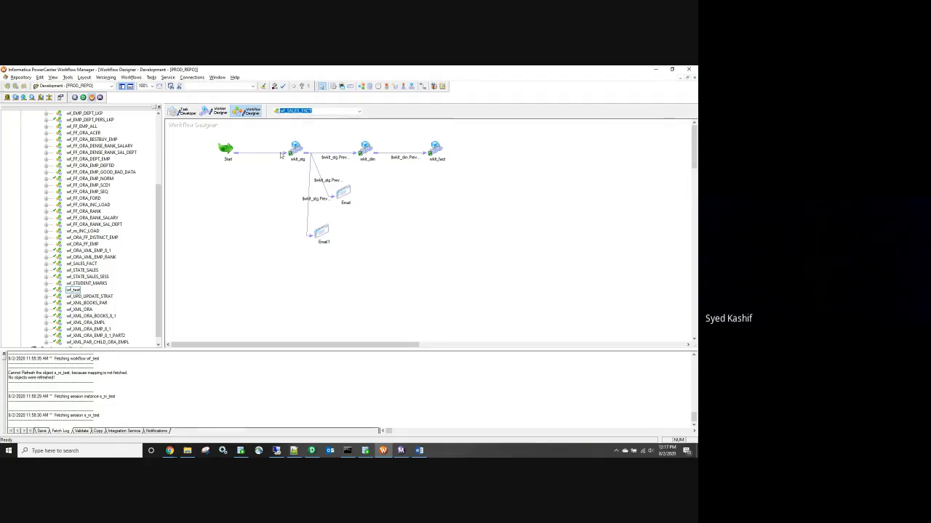
Step: Create a new workflow named wf_FACT
click(136, 77)
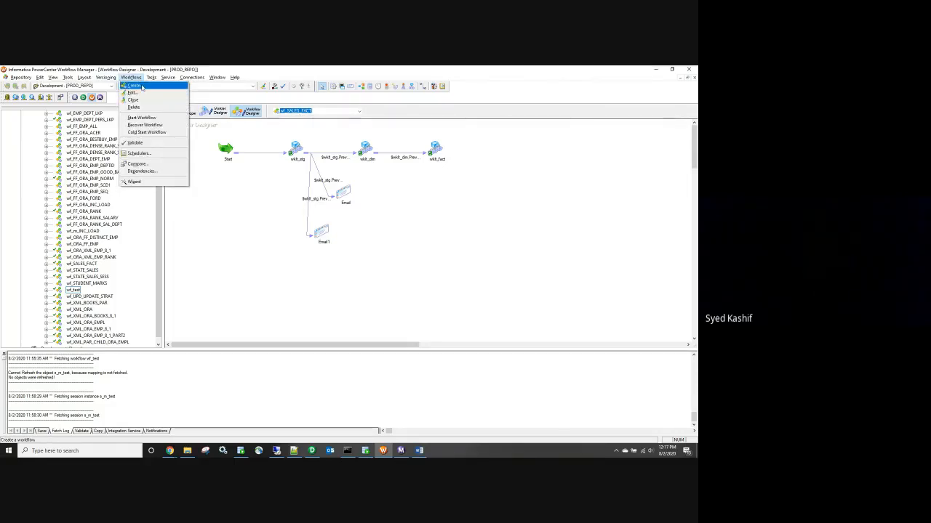
click(142, 86)
text(wf_FACT)
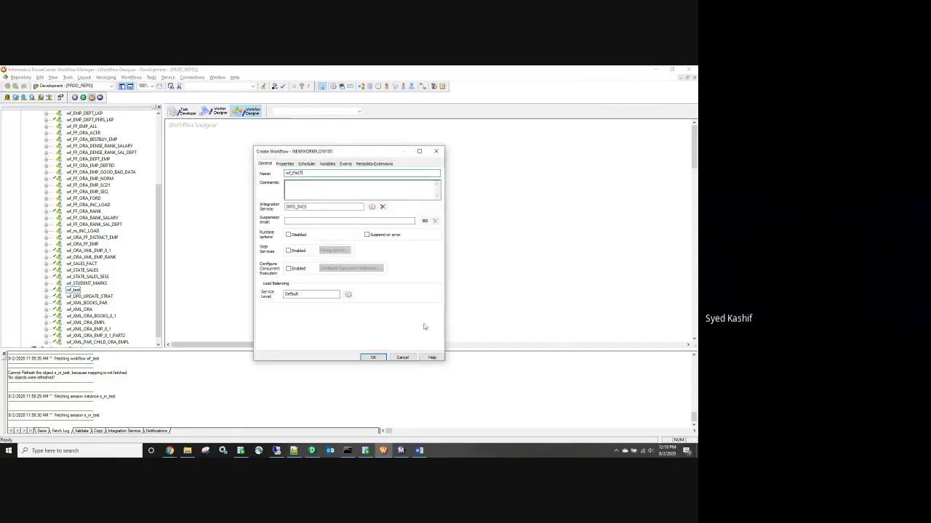
click(373, 358)
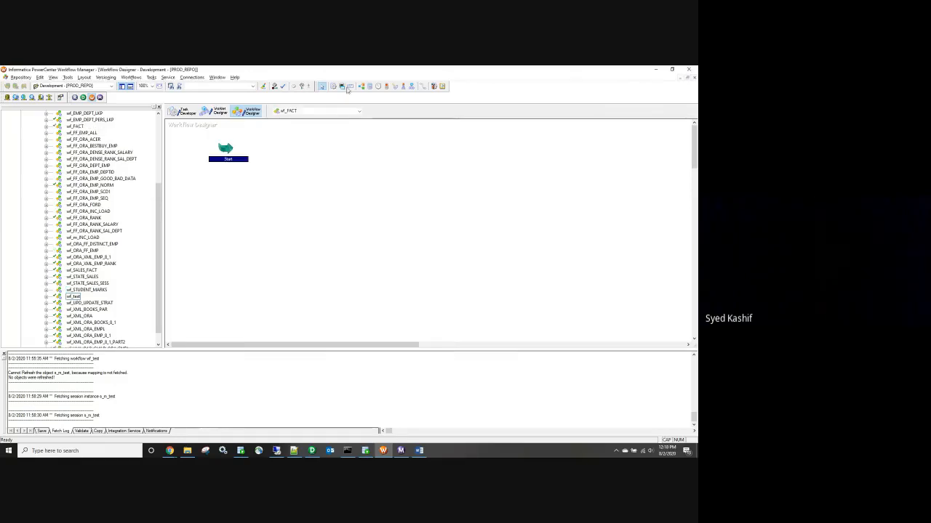
Step: Add three sessions to the workflow for the mappings m_COUNTRY_SALES, m_doub_qoutes and m_DYN_LKP
click(334, 173)
click(299, 234)
double_click(294, 227)
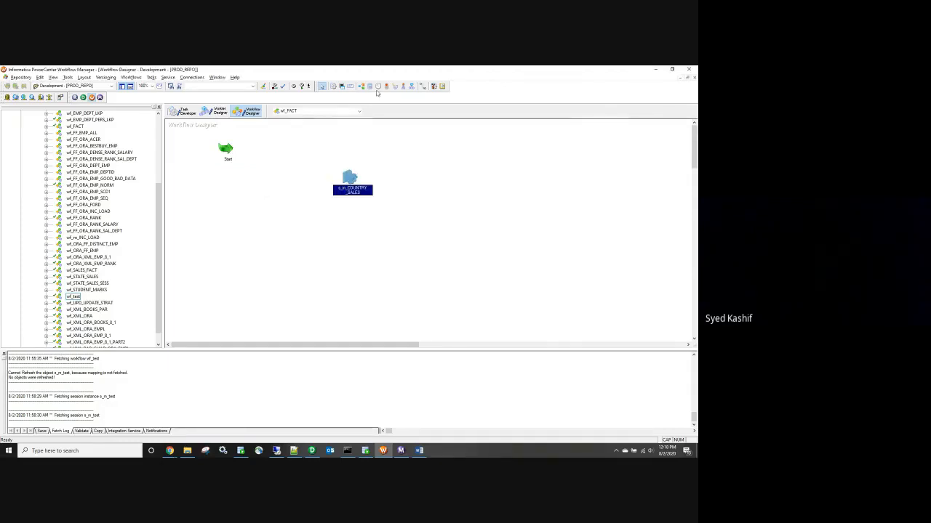
click(340, 86)
click(401, 178)
click(299, 234)
double_click(299, 234)
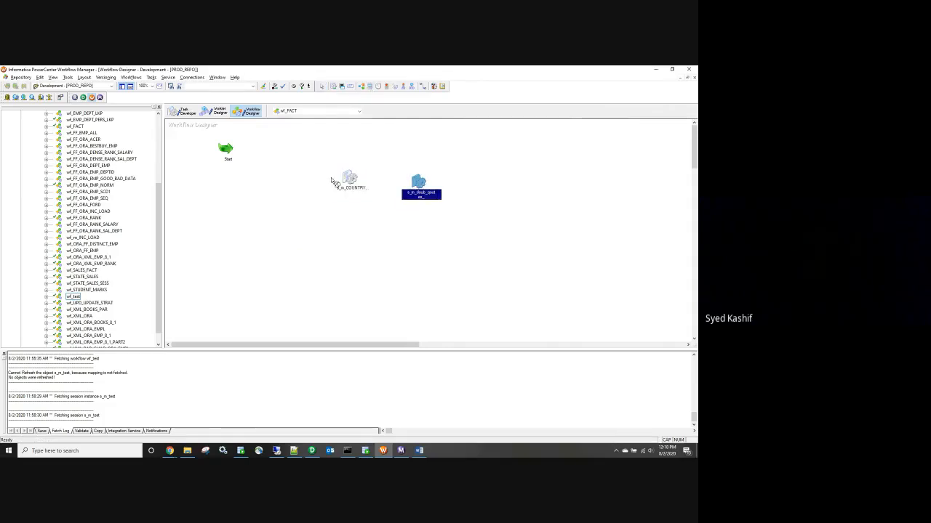
click(321, 202)
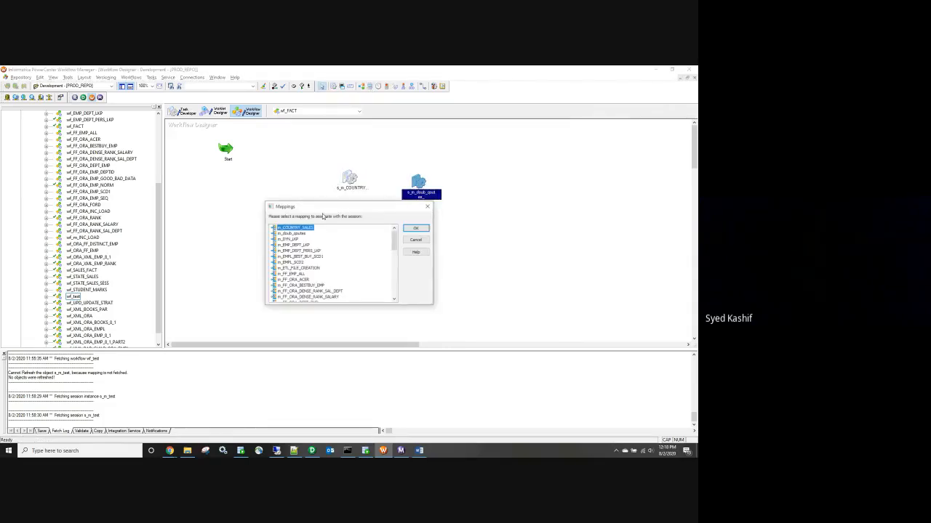
double_click(287, 238)
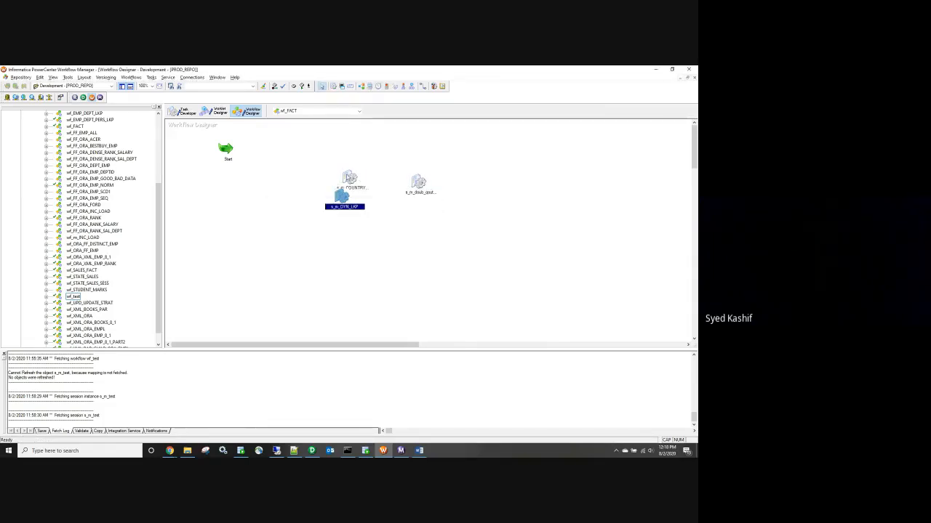
Step: Stack the COUNTRY_SALES, DYN_LKP and doub_qoutes sessions in a column beside Start and link Start to each of them
drag(357, 178, 295, 141)
drag(345, 201, 297, 178)
drag(418, 183, 294, 220)
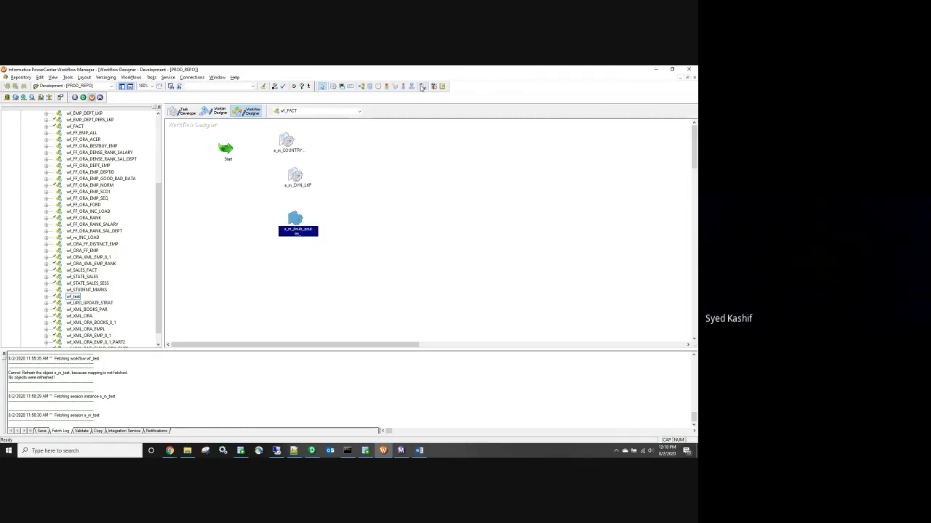
click(423, 86)
drag(225, 149, 285, 141)
drag(227, 149, 294, 176)
drag(227, 149, 294, 220)
Step: Add two more sessions for the mappings m_EMP_DEPT_LKP and m_EMP_DEPT_PERS_LKP beside the first column of sessions
click(333, 87)
click(351, 139)
click(291, 245)
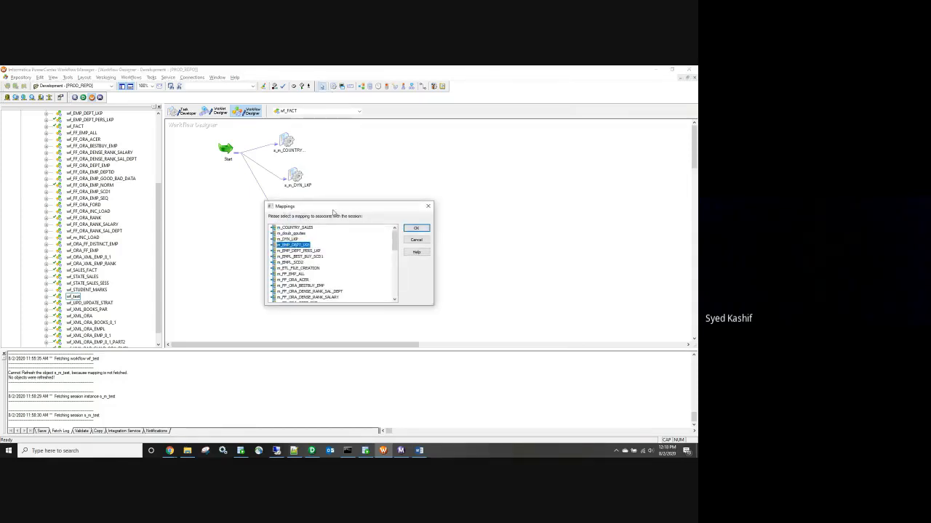
click(416, 228)
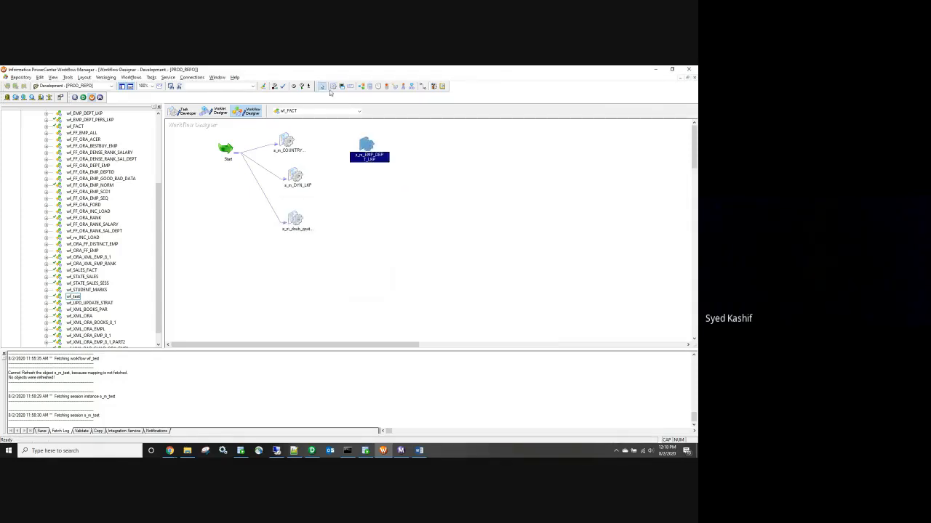
click(379, 202)
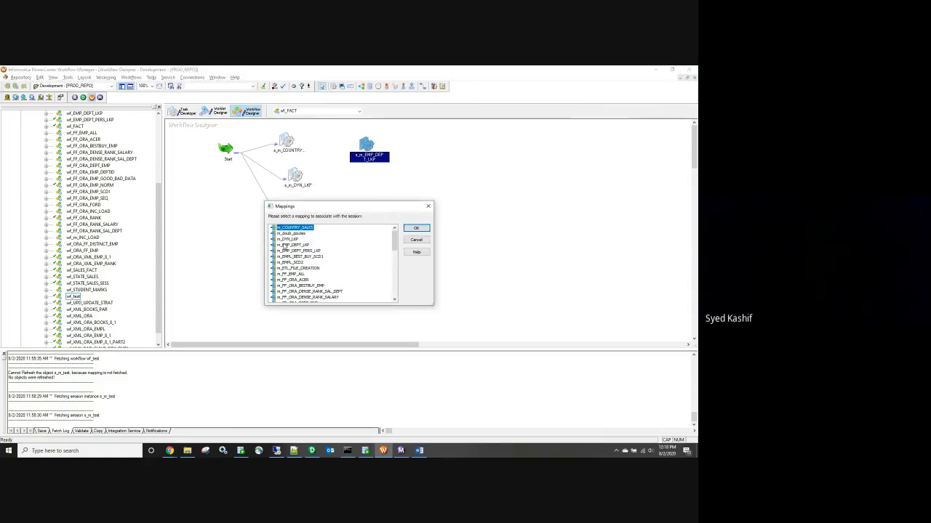
click(288, 251)
click(416, 228)
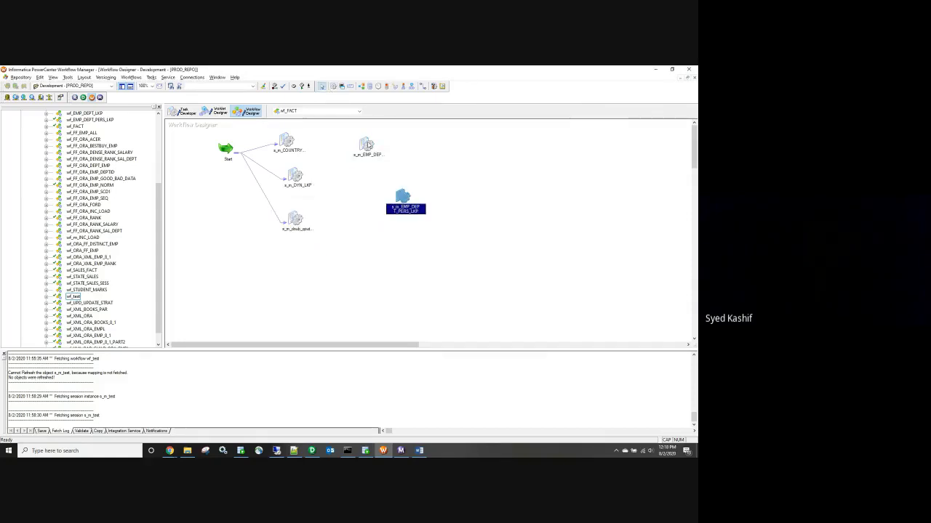
Step: Link the COUNTRY_SALES session to s_m_EMP_DEPT_LKP and the DYN_LKP session to s_m_EMP_DEPT_PERS_LKP
click(290, 143)
click(363, 140)
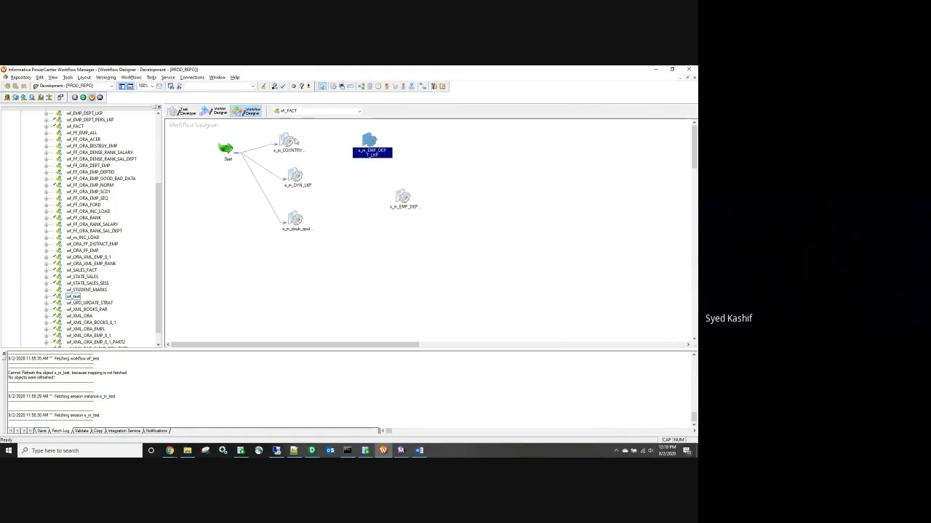
click(422, 87)
drag(287, 142, 368, 142)
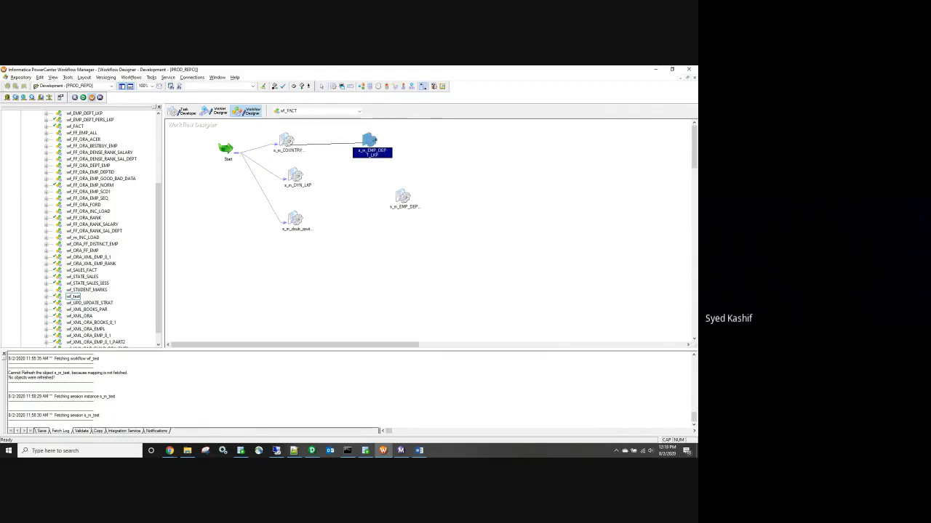
drag(294, 178, 401, 197)
Step: Add a session for the m_EMPL_BEST_BUY_SCD1 mapping and move s_m_EMP_DEPT_PERS_LKP beneath s_m_EMP_DEPT_LKP
click(322, 87)
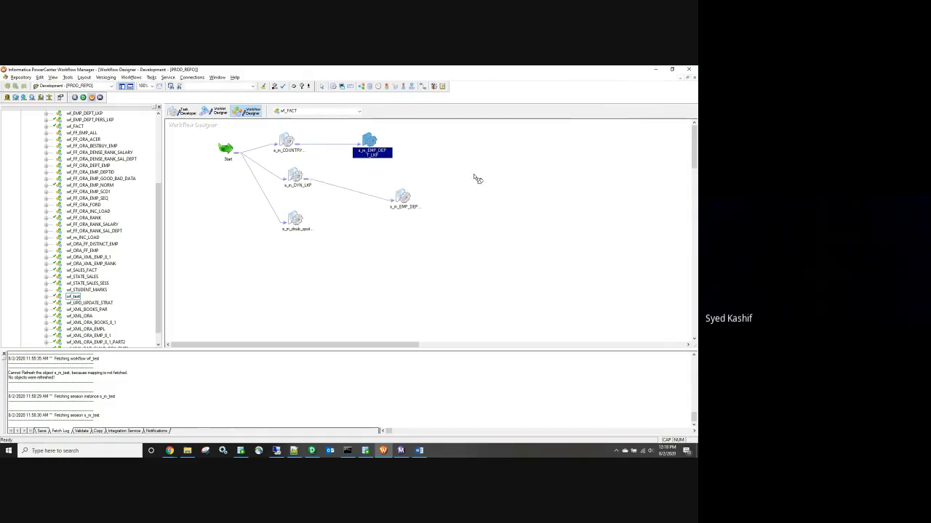
click(529, 189)
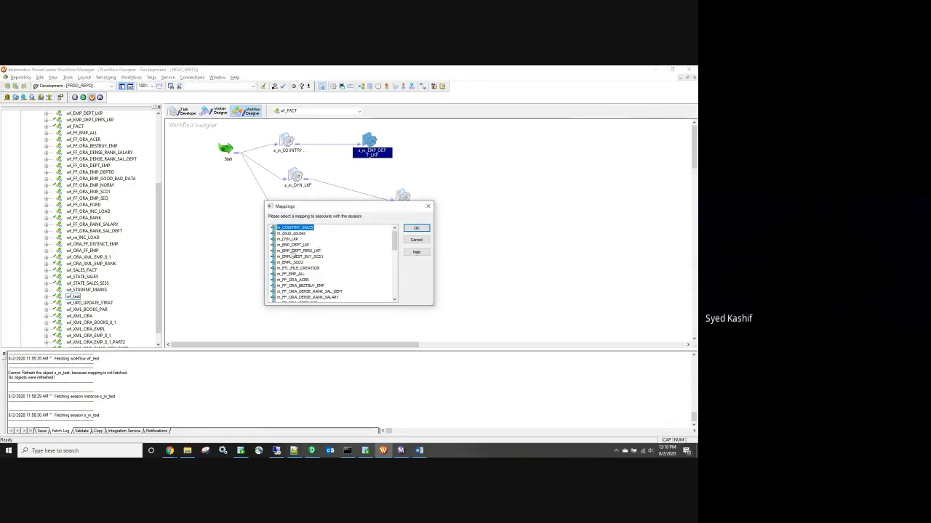
double_click(293, 256)
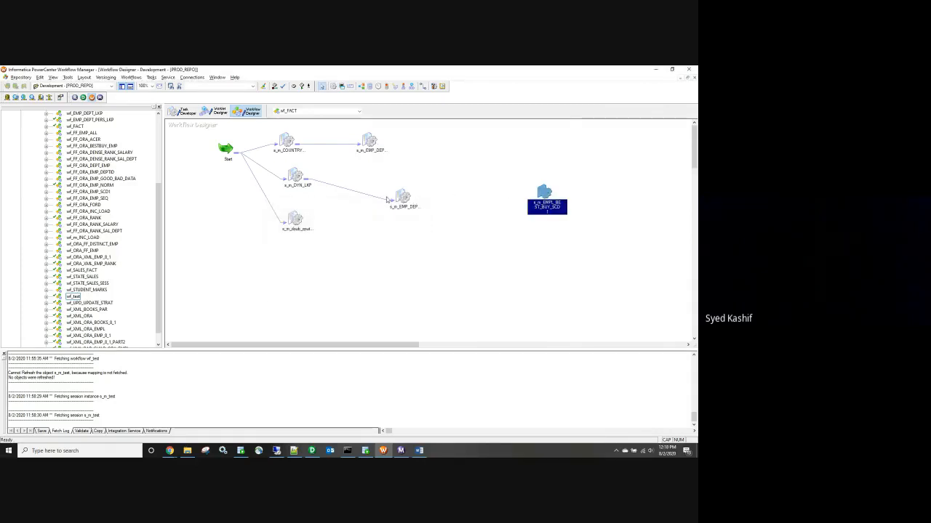
drag(400, 200, 368, 183)
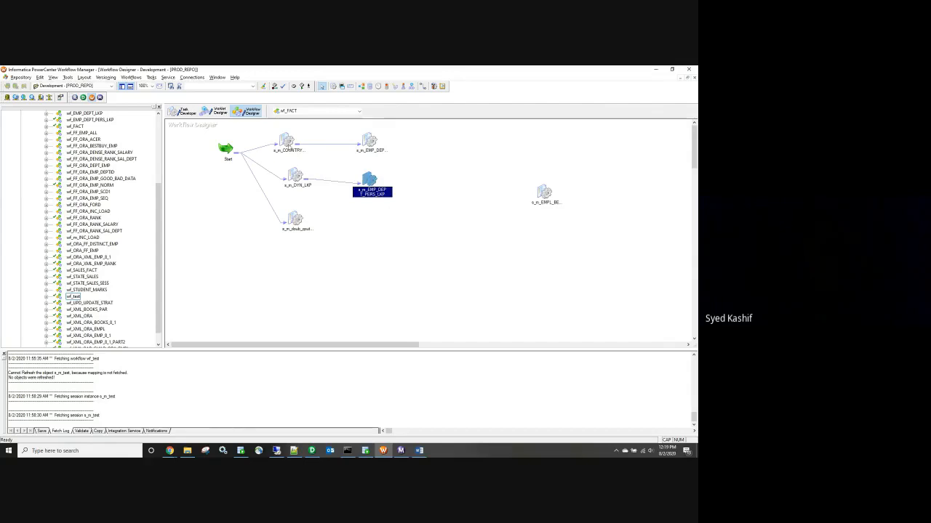
Step: Set and validate the condition PrevTaskStatus=SUCCEEDED on the link leaving the s_m_COUNTRY_SALES session
double_click(337, 145)
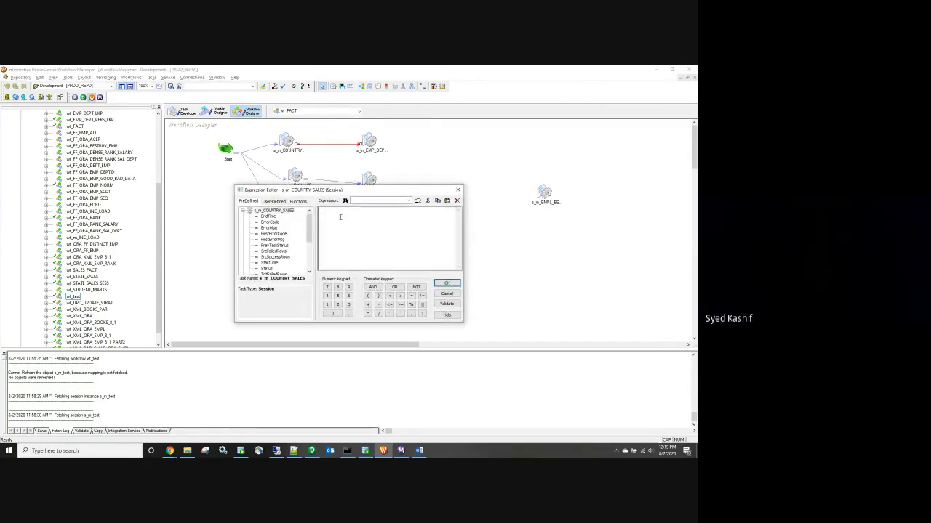
double_click(275, 245)
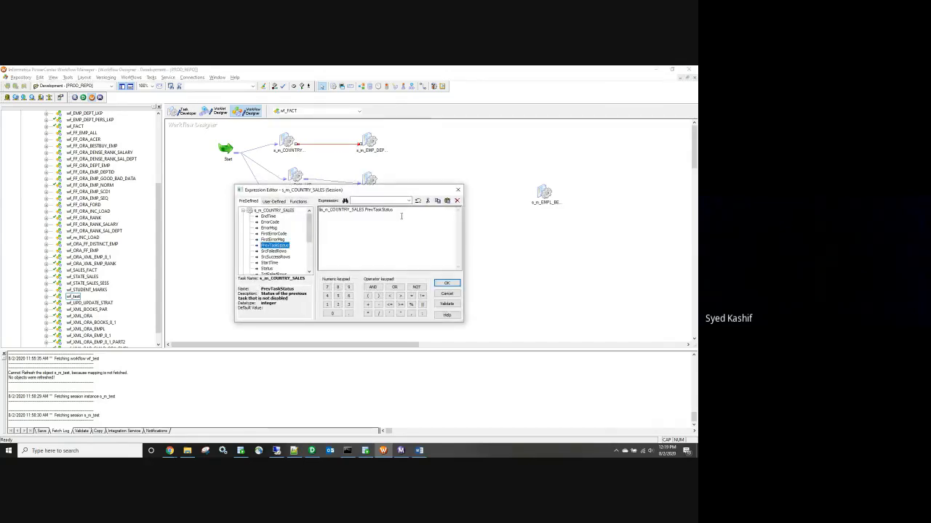
text(=SU)
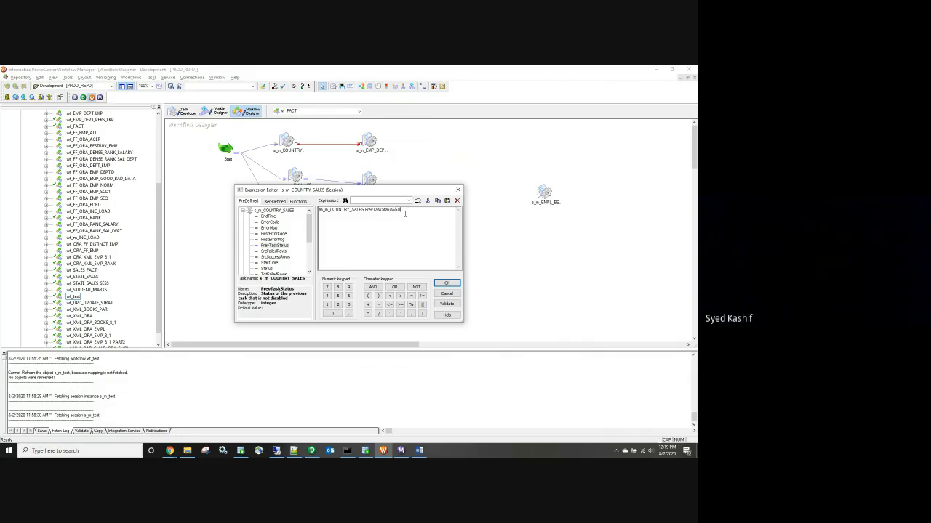
drag(425, 215, 394, 214)
click(446, 304)
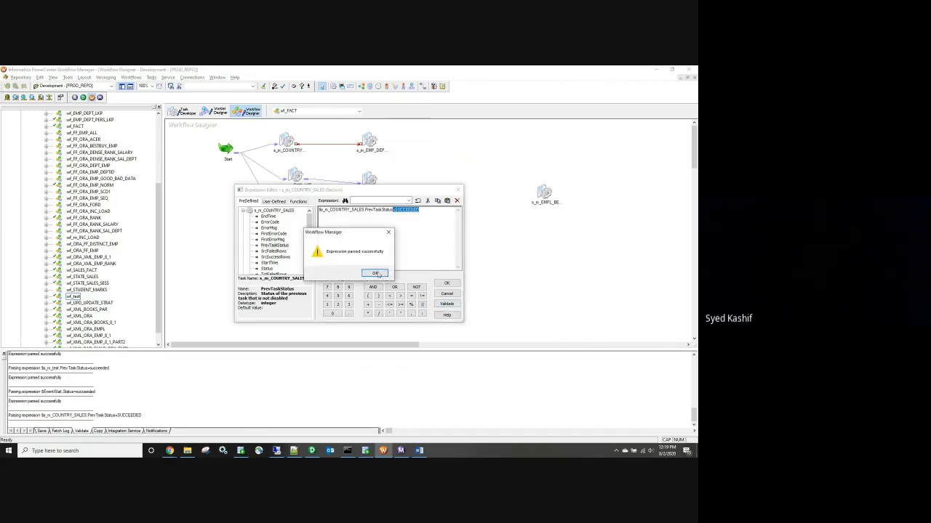
key(Return)
click(448, 283)
Step: Set the condition PrevTaskStatus=SUCCEEDED on the link from s_m_DYN_LKP to s_m_EMP_DEPT_PERS_LKP
click(298, 180)
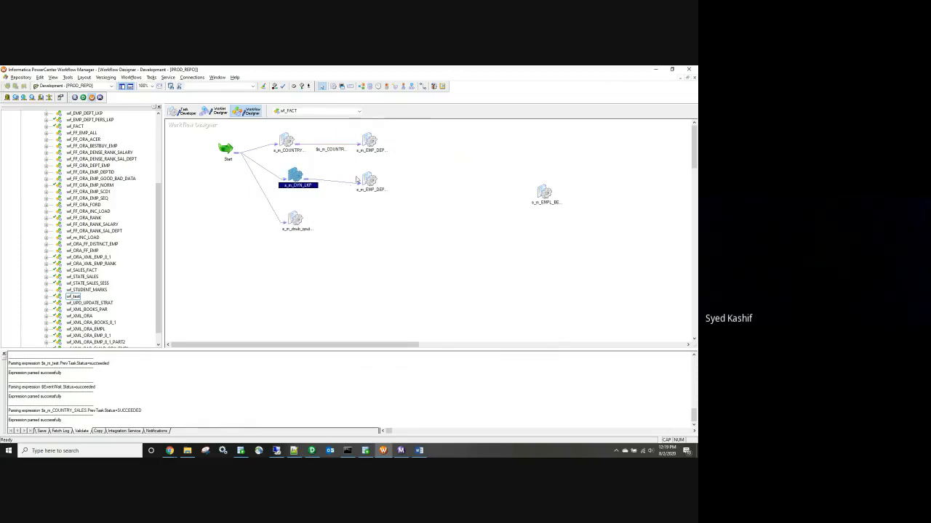
click(363, 178)
double_click(363, 179)
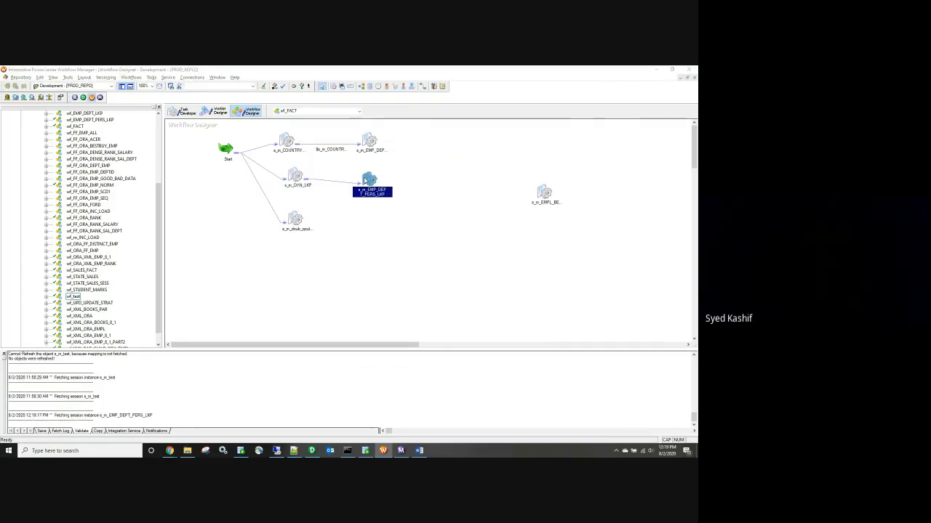
click(567, 106)
double_click(328, 182)
click(378, 233)
text(=SUCCEEDED)
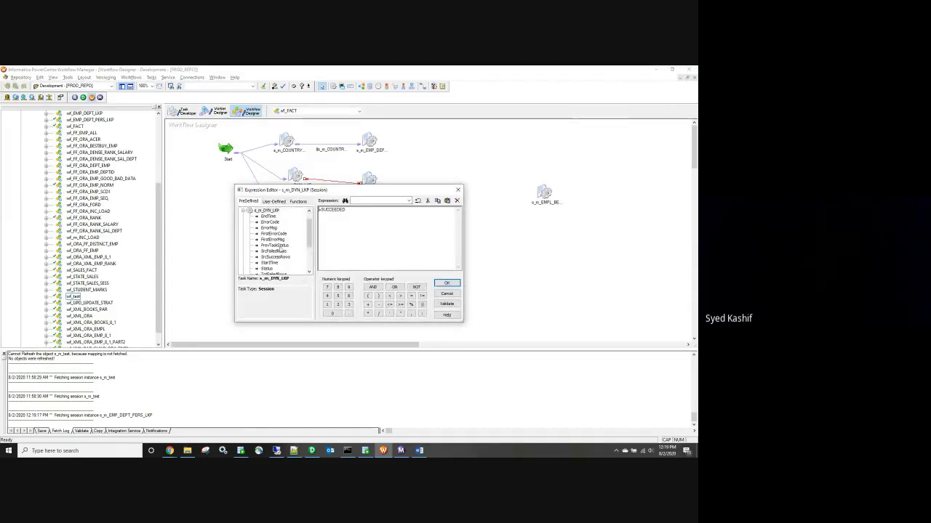
double_click(276, 245)
click(445, 283)
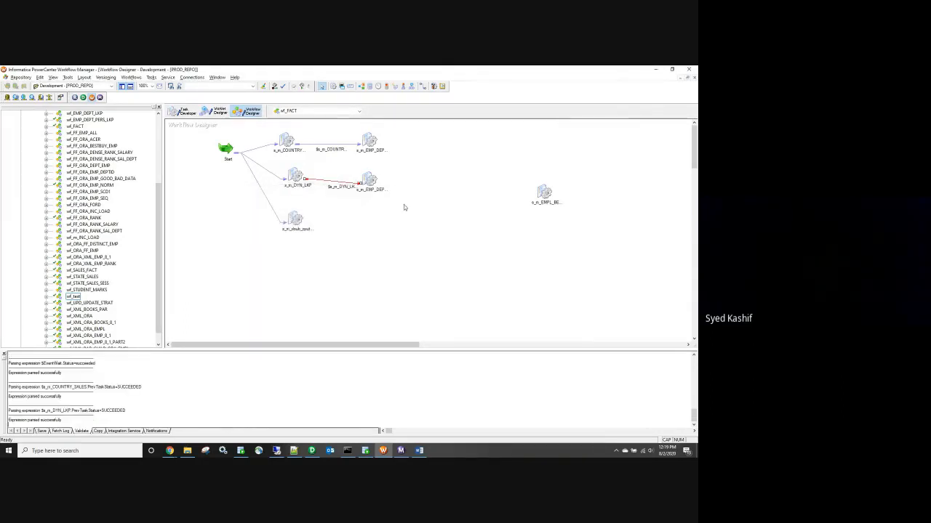
Step: Level s_m_EMP_DEPT_PERS_LKP with s_m_DYN_LKP and move the EMPL_BEST_BUY_SCD1 session up onto the same row
click(368, 181)
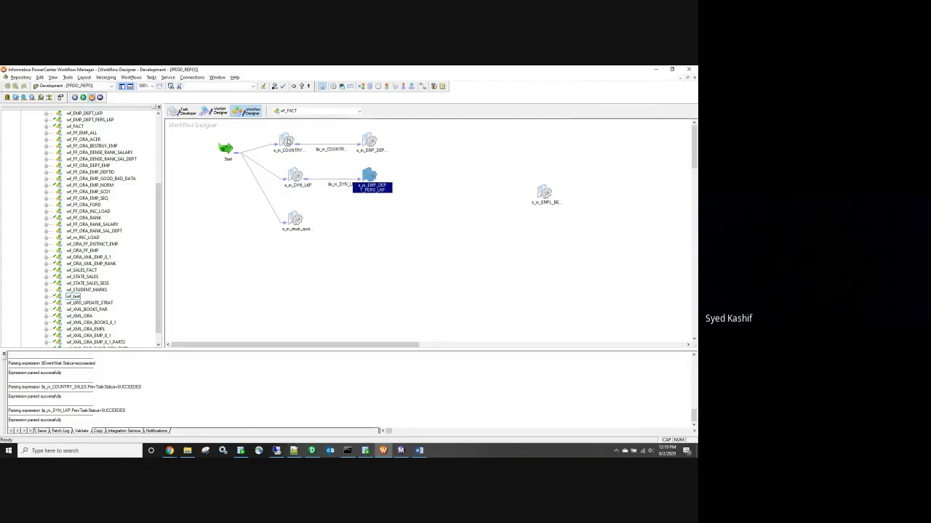
click(288, 141)
click(287, 179)
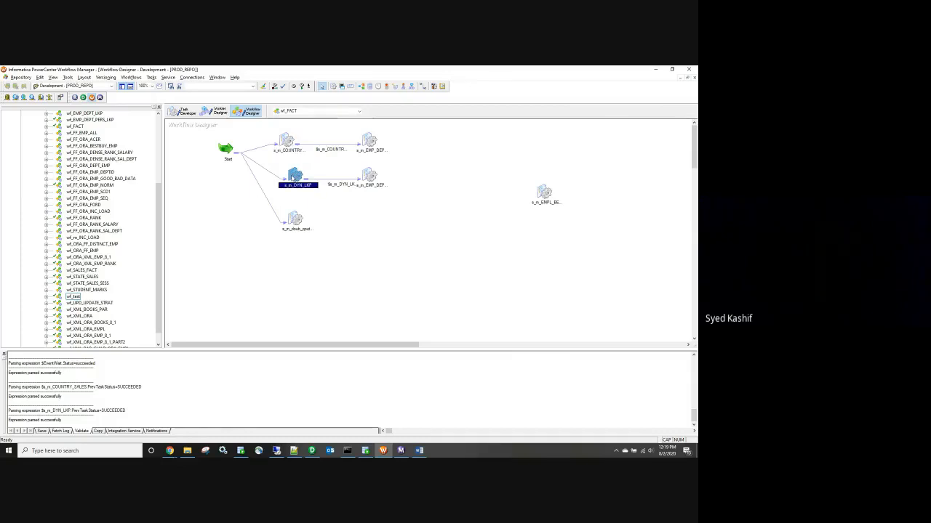
click(370, 140)
click(370, 177)
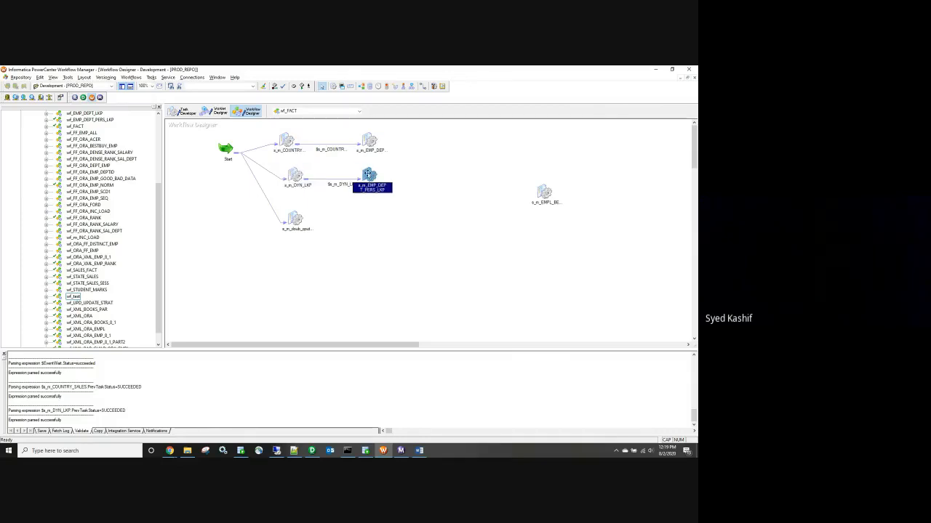
click(295, 218)
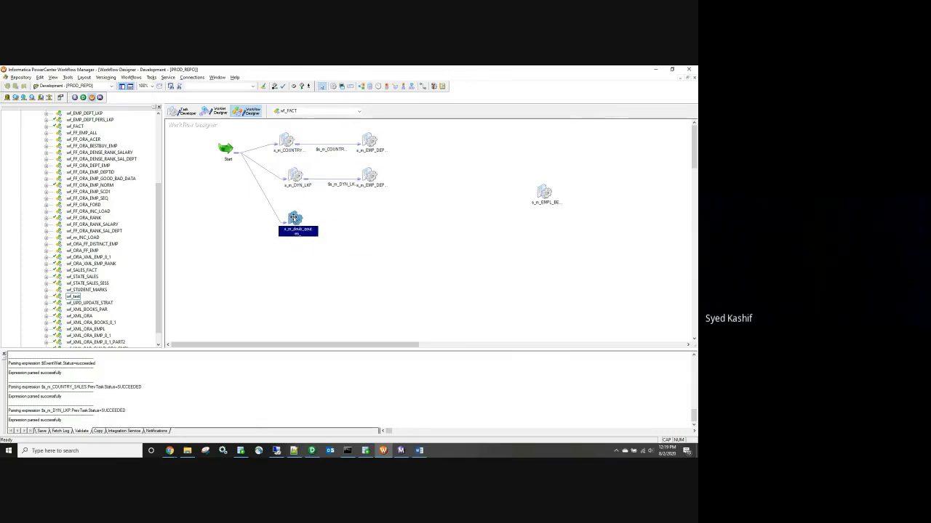
click(546, 193)
drag(546, 192, 535, 175)
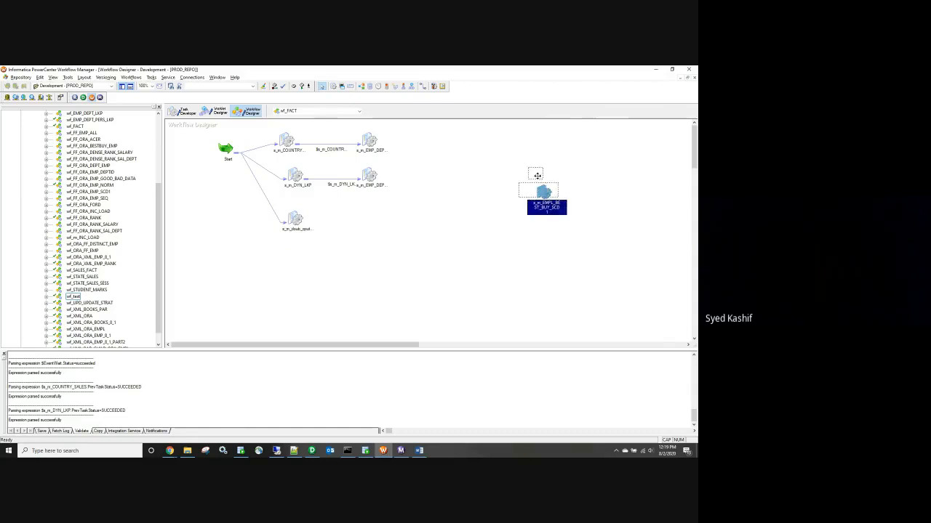
click(407, 187)
Step: Link both EMP_DEPT sessions and the doub_qoutes session directly to the EMPL_BEST_BUY_SCD1 session
click(423, 86)
drag(377, 136, 535, 176)
drag(373, 178, 535, 176)
drag(293, 220, 535, 178)
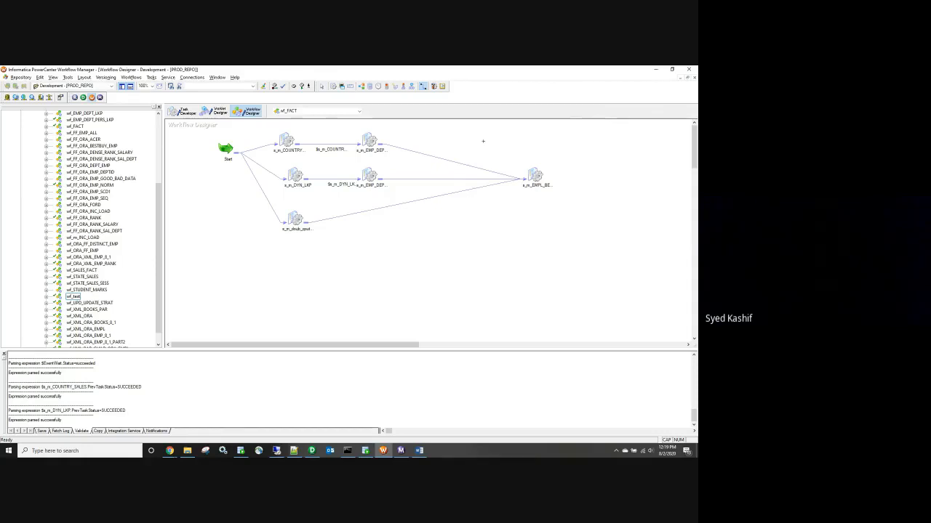
Step: Delete the three links into the EMPL_BEST_BUY_SCD1 session and place a Decision task in front of it
click(361, 87)
click(442, 124)
drag(471, 157, 475, 207)
key(Delete)
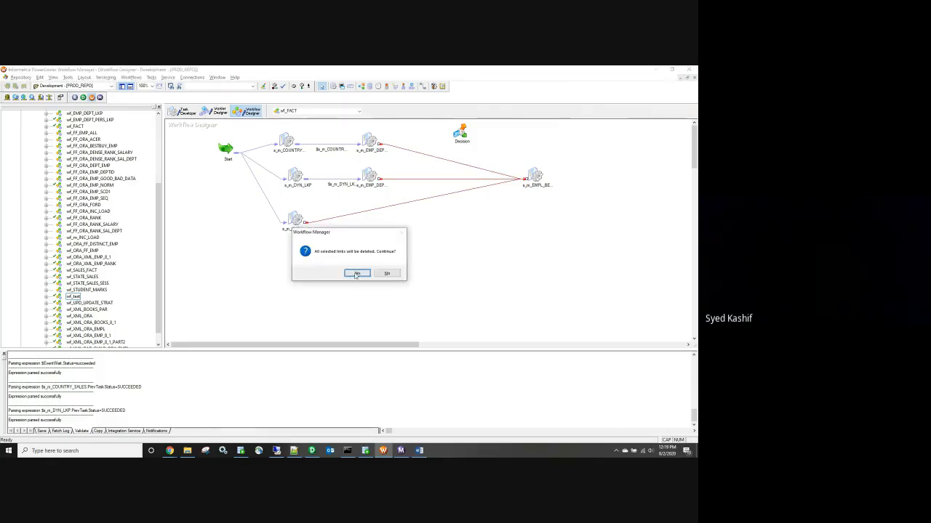
click(357, 273)
drag(462, 133, 452, 173)
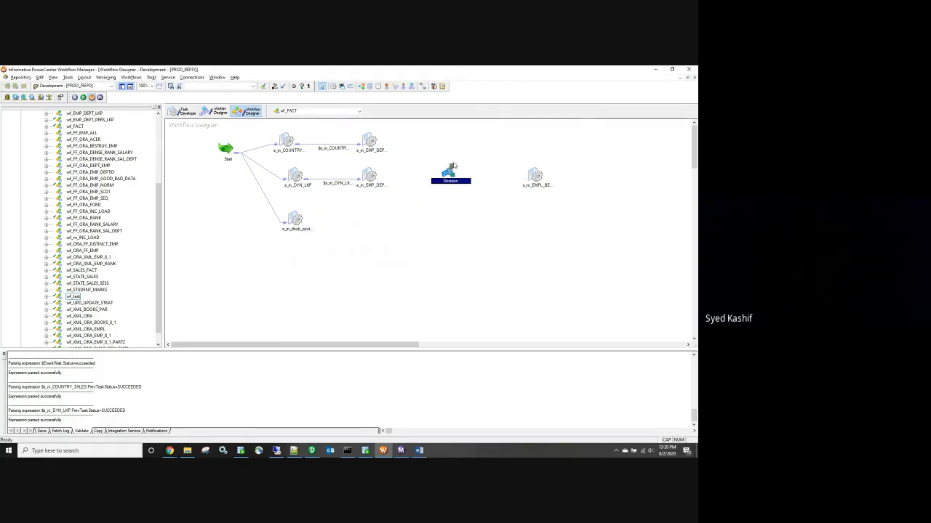
Step: Link both EMP_DEPT sessions and the doub_qoutes session to the Decision task
click(423, 86)
drag(369, 139, 447, 171)
drag(369, 175, 447, 173)
drag(290, 222, 447, 174)
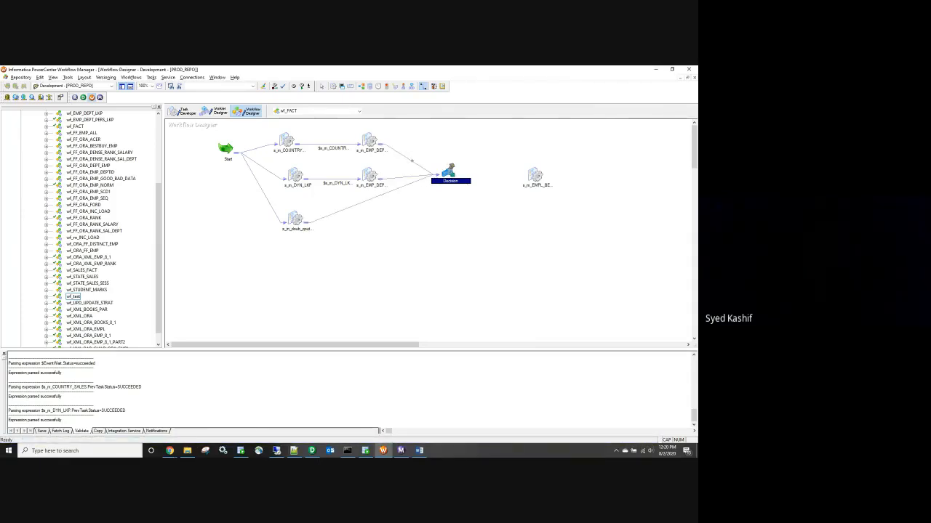
Step: Set the condition $s_m_EMP_DEPT_LKP.PrevTaskStatus=SUCCEEDED on the link from that session to the Decision task
double_click(411, 160)
click(282, 246)
double_click(282, 246)
text(=SUCCEEDED)
click(439, 285)
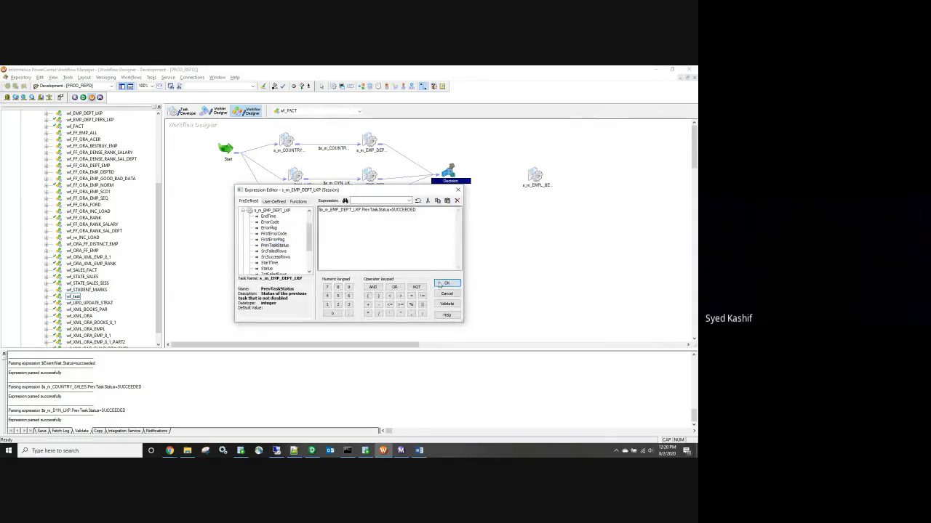
Step: Set the condition $s_m_EMP_DEPT_PERS_LKP.PrevTaskStatus=SUCCEEDED on the link from that session to the Decision task
click(397, 181)
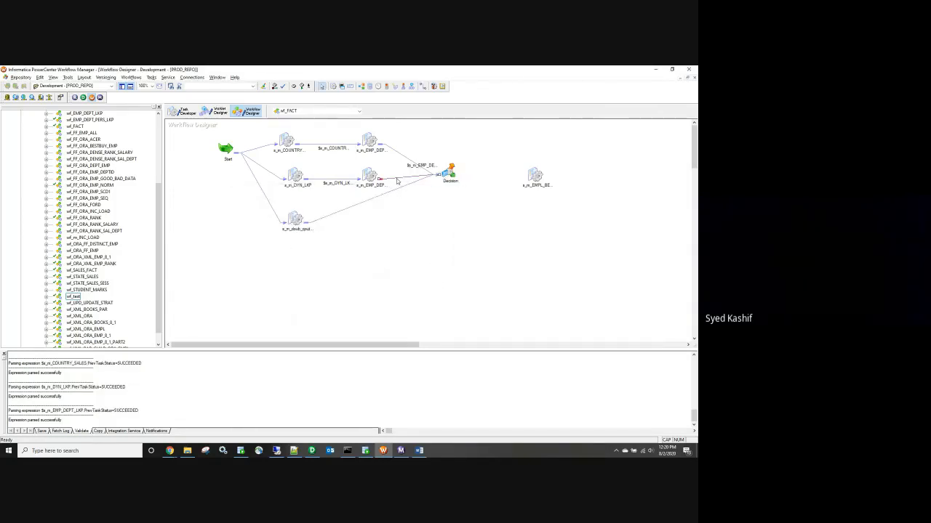
double_click(397, 181)
click(282, 246)
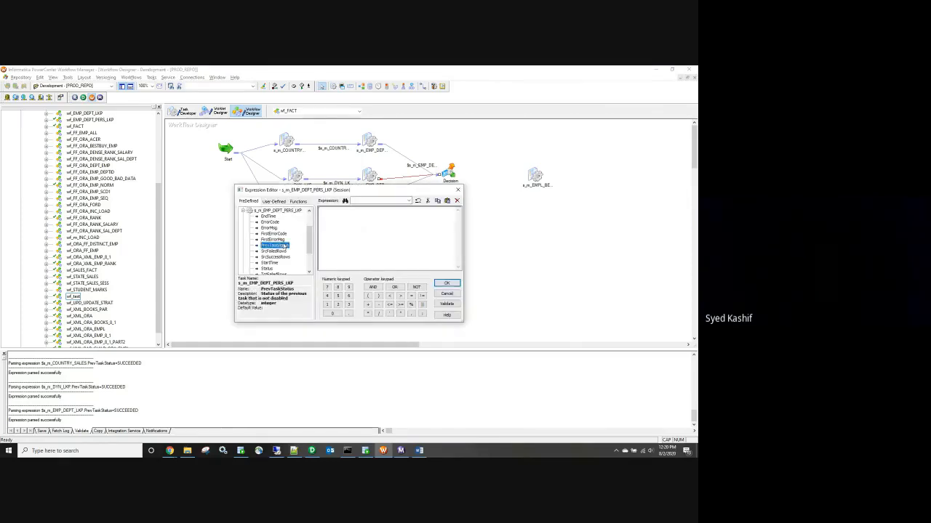
double_click(283, 246)
text(=SUCCEEDED)
click(446, 283)
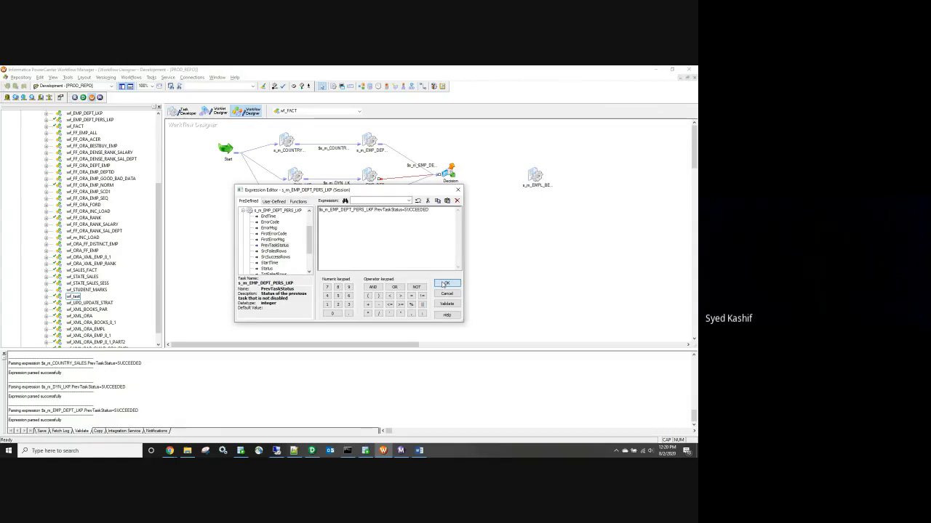
Step: Clear the conditions on the links leaving s_m_COUNTRY_SALES and s_m_EMP_DEPT_LKP
click(334, 149)
click(333, 148)
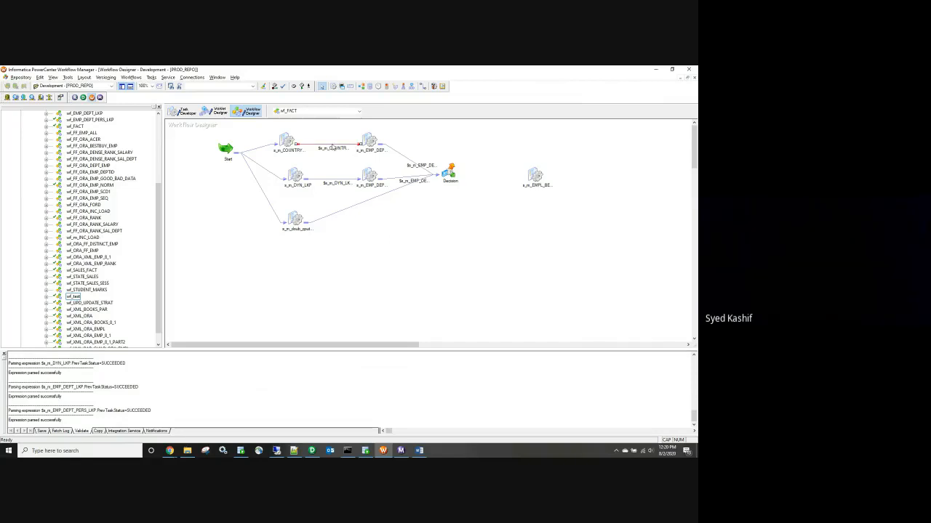
double_click(332, 148)
click(443, 282)
double_click(398, 154)
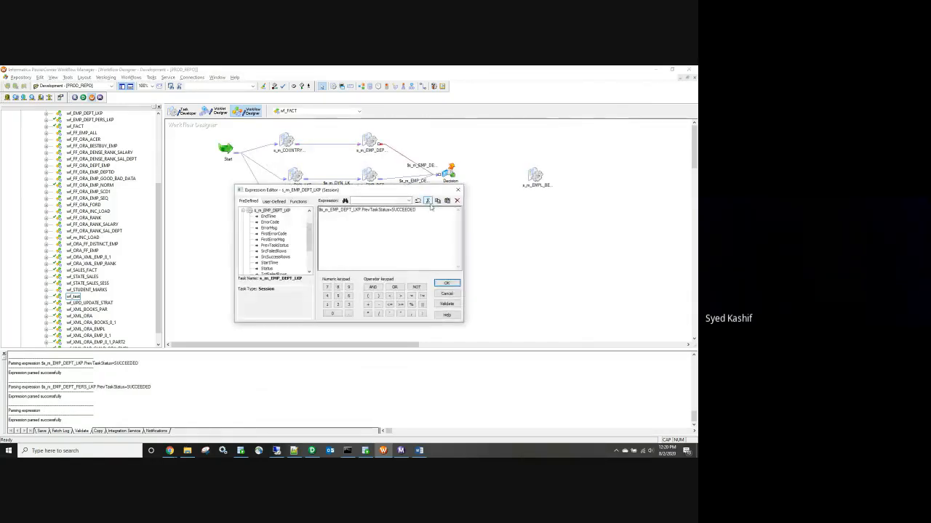
click(447, 284)
Step: Clear the conditions on the links leaving s_m_DYN_LKP and s_m_EMP_DEPT_PERS_LKP
click(334, 183)
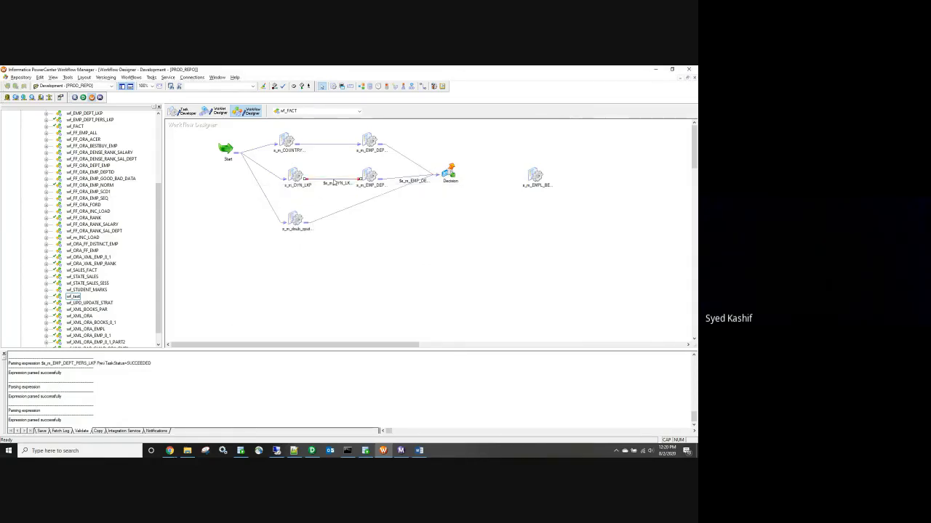
double_click(334, 182)
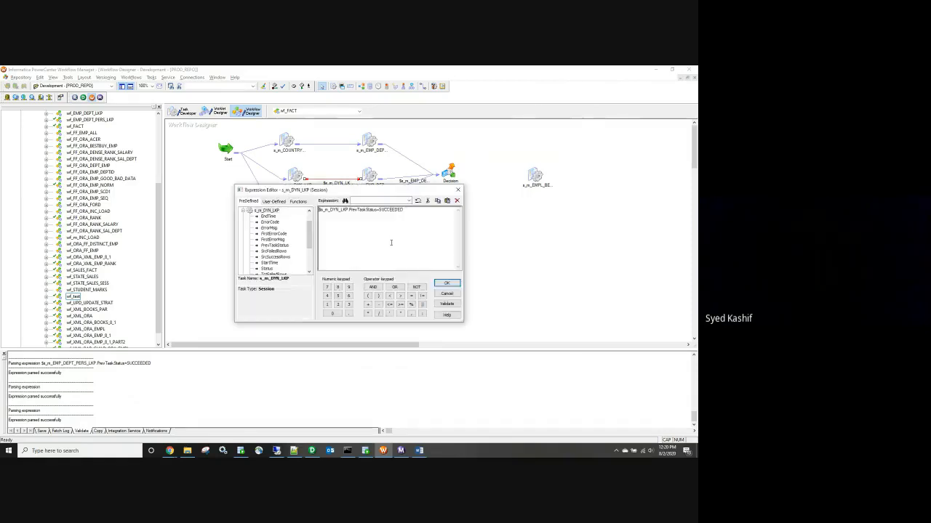
click(444, 282)
click(403, 181)
double_click(403, 180)
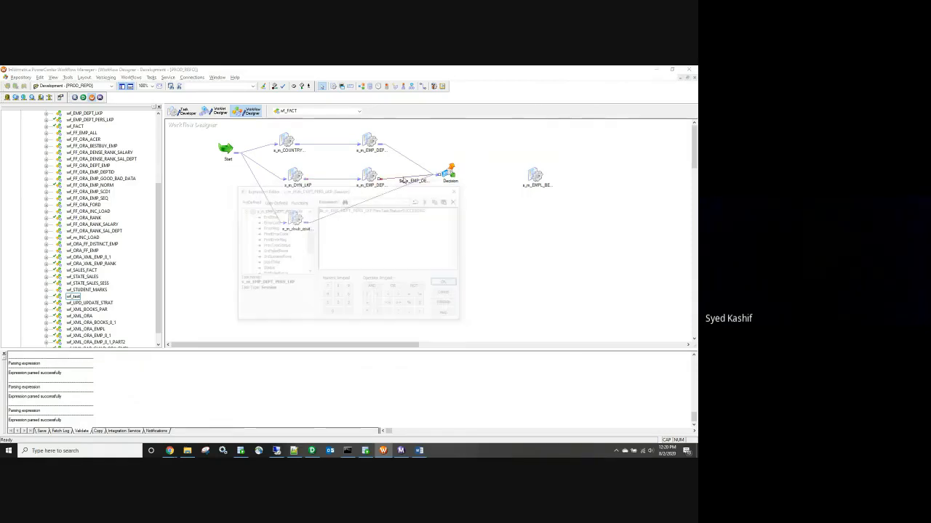
click(443, 282)
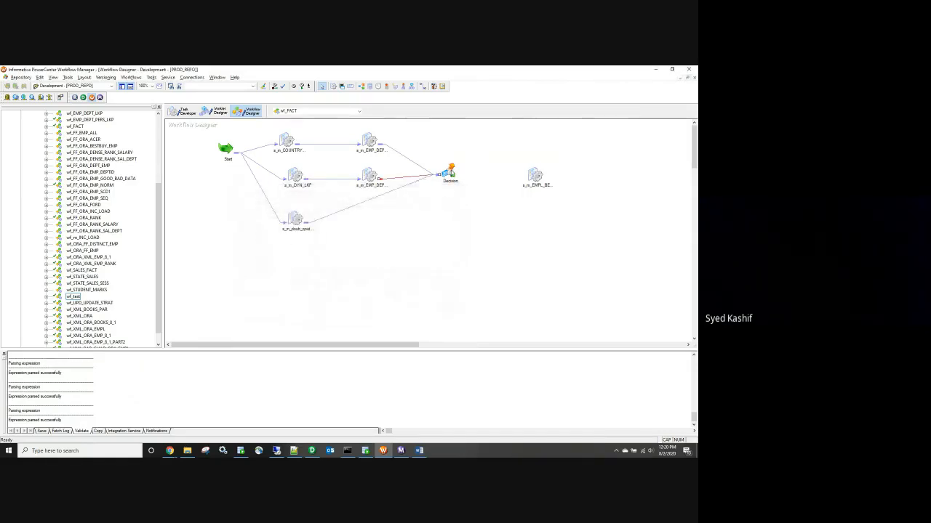
double_click(451, 173)
click(79, 118)
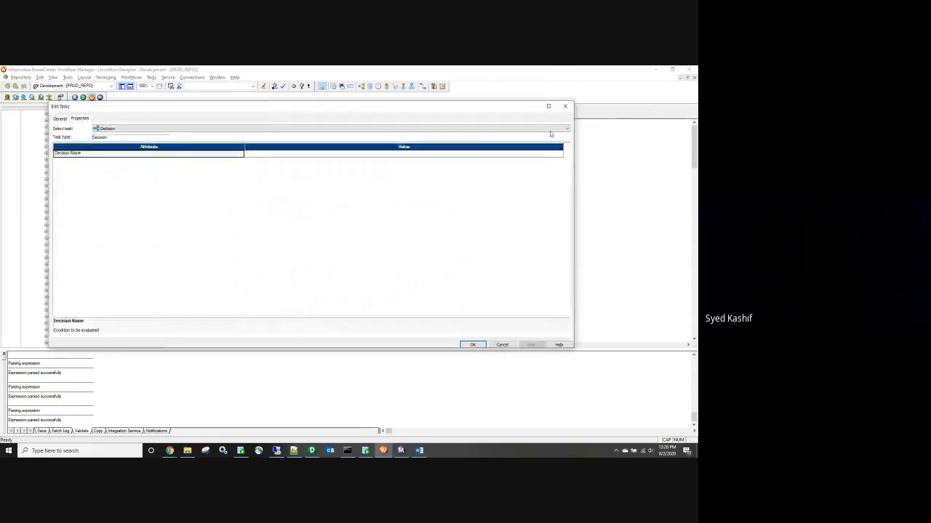
click(558, 153)
click(560, 153)
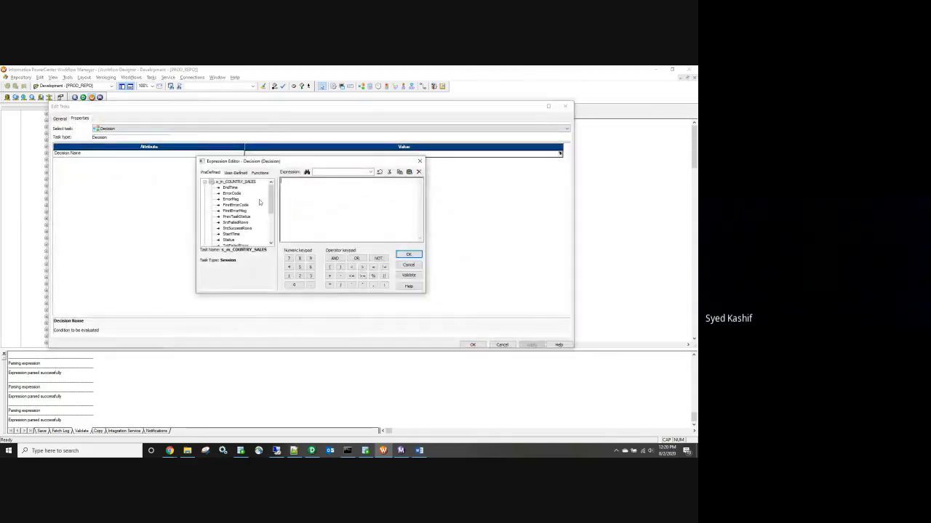
click(205, 182)
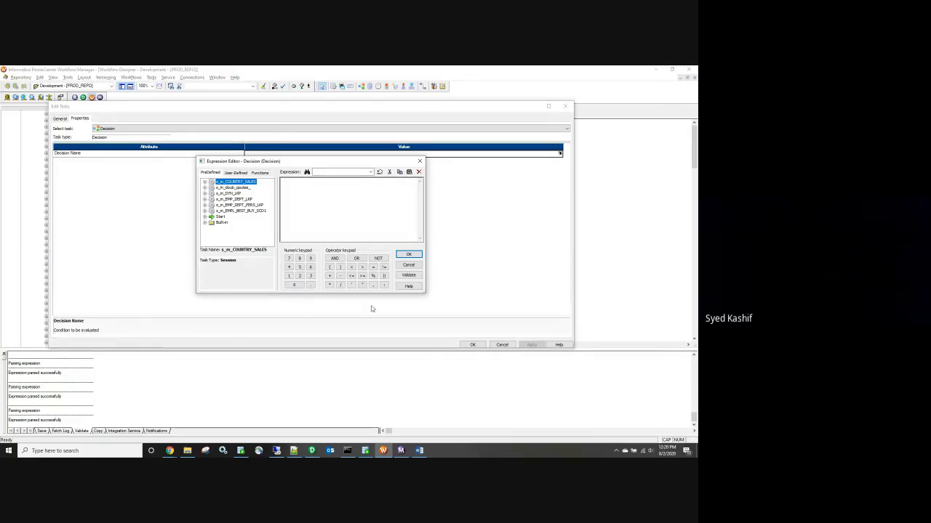
key(Return)
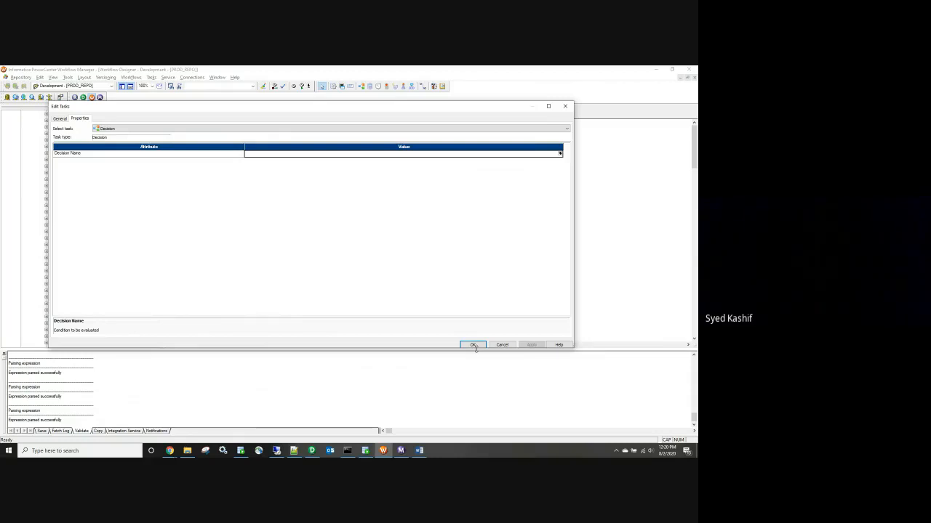
click(473, 345)
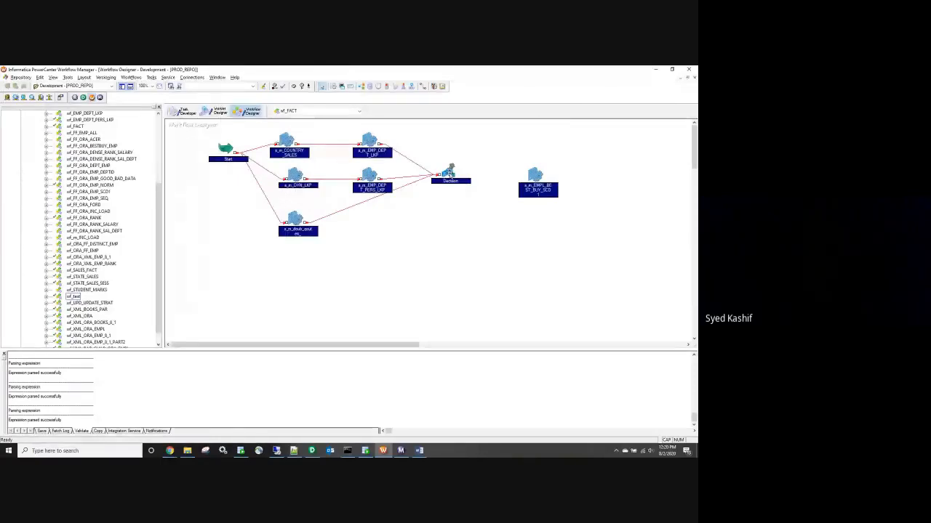
Step: Start the Decision task's condition expression with $s_m_COUNTRY_SALES.PrevTaskStatus=SUCCEEDED AND
double_click(450, 175)
click(80, 118)
click(407, 153)
click(560, 153)
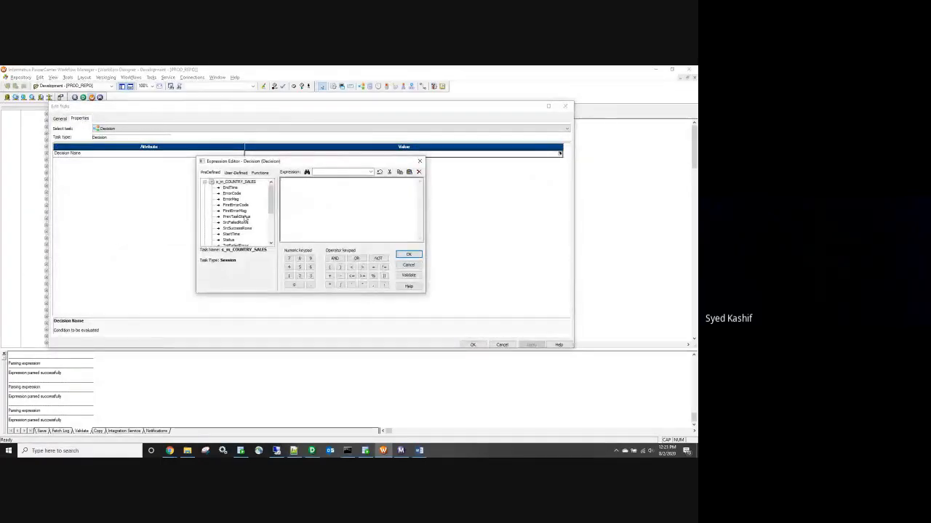
double_click(243, 217)
text(=SUCCEEDED AND)
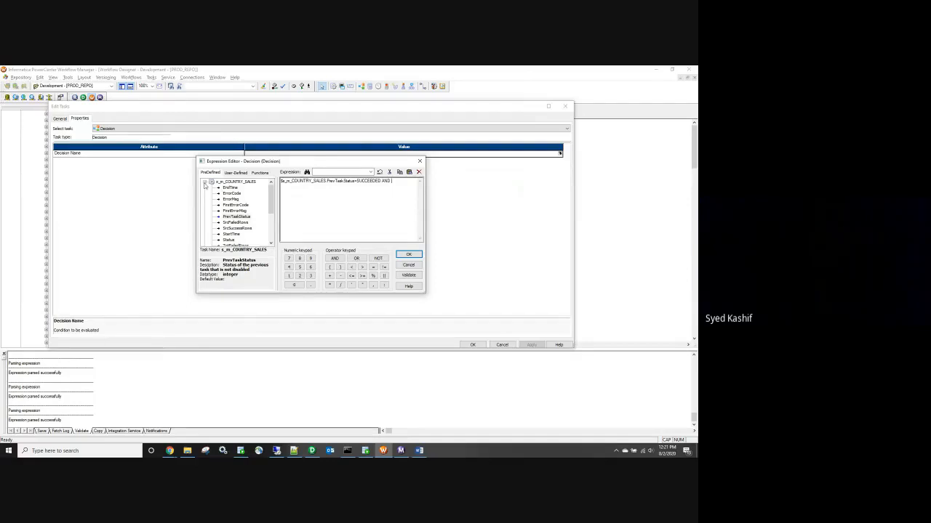
Step: Extend the Decision condition with $s_m_doub_qoutes_.PrevTaskStatus=SUCCEEDED AND $s_m_DYN_LKP.PrevTaskStatus=SUCCEEDED and accept the task's properties
click(206, 181)
click(205, 190)
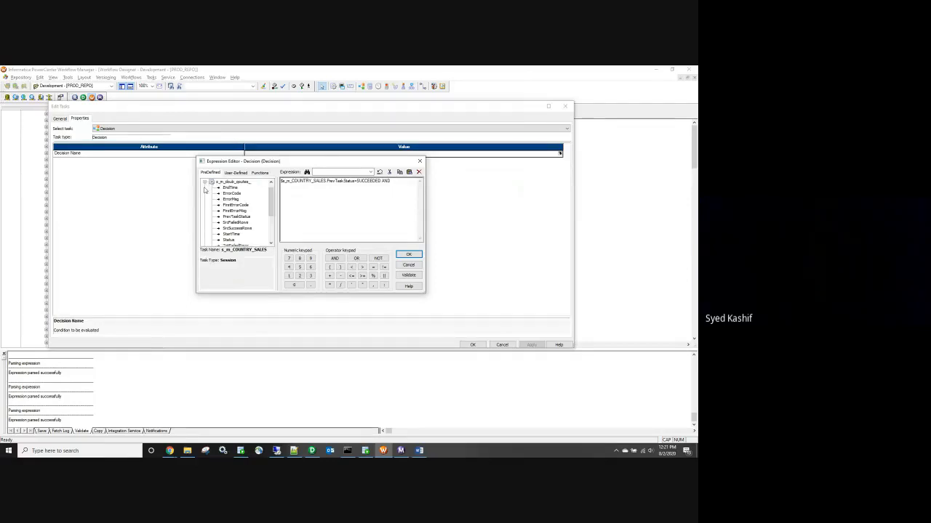
double_click(246, 220)
text(=SUCCEEDED AND)
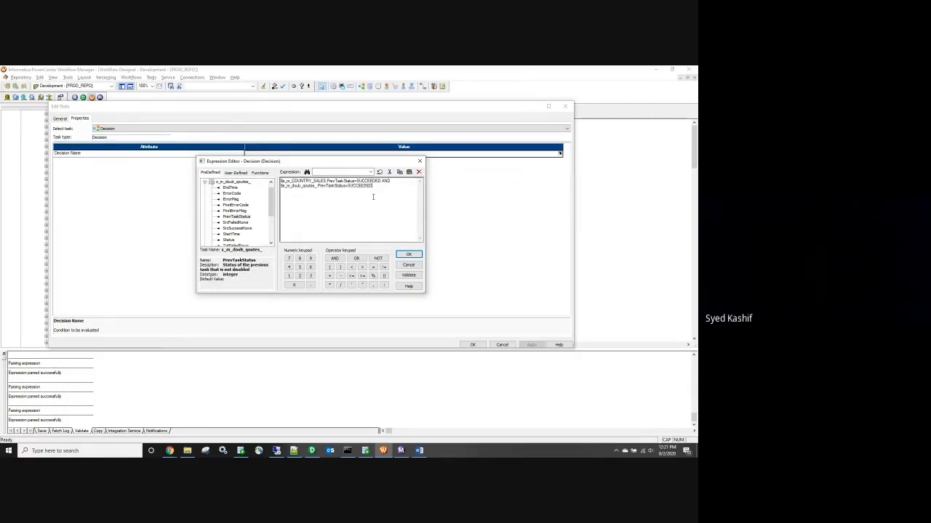
click(205, 182)
click(205, 194)
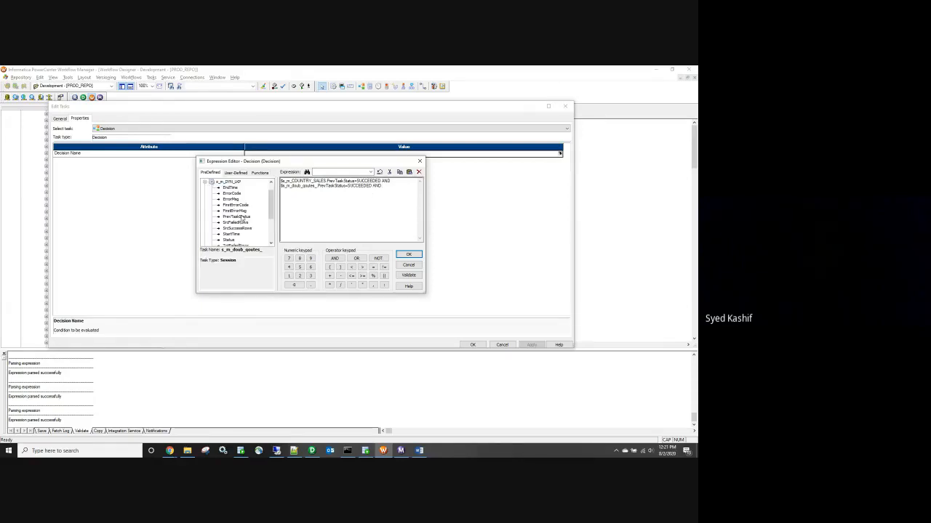
double_click(240, 217)
text(=SUCCEEDED)
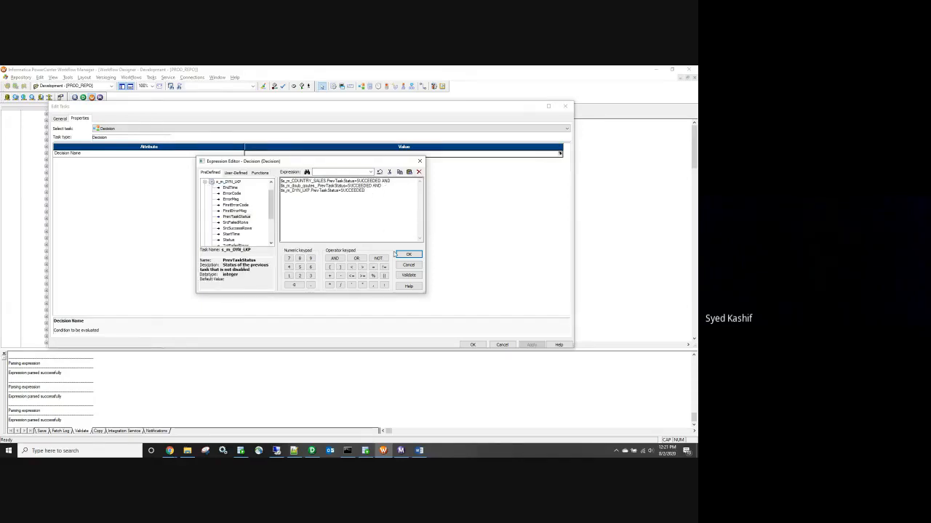
click(408, 255)
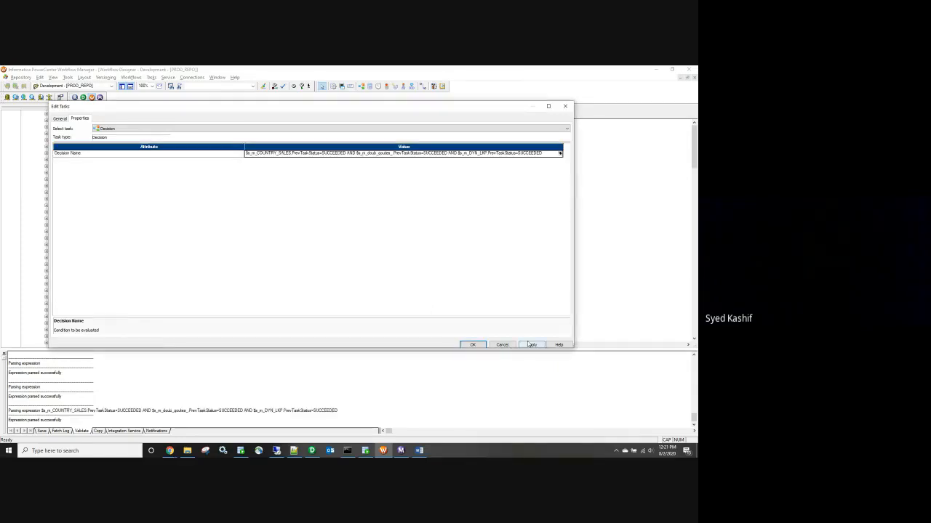
click(473, 344)
Step: Link the Decision task to the EMPL_BEST_BUY_SCD1 session with the validated condition $Decision.Status=TRUE
click(424, 87)
drag(448, 174, 535, 176)
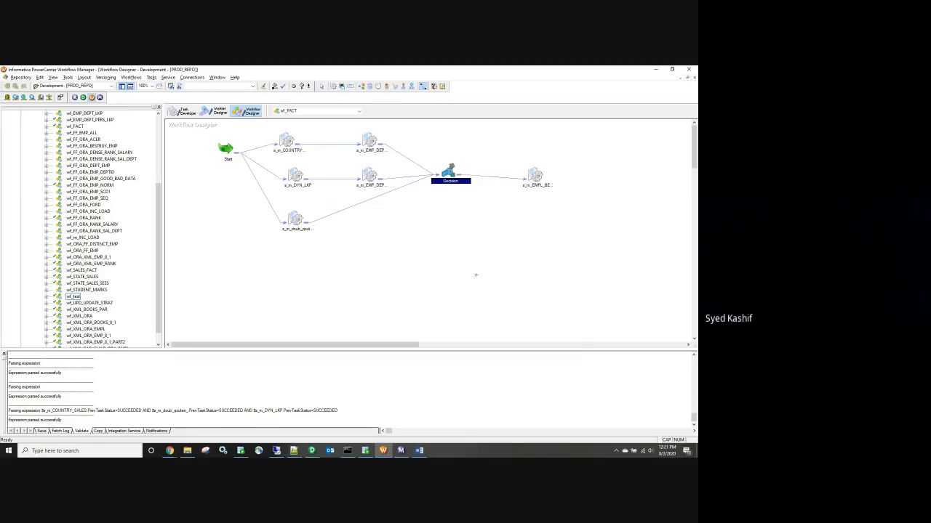
double_click(497, 178)
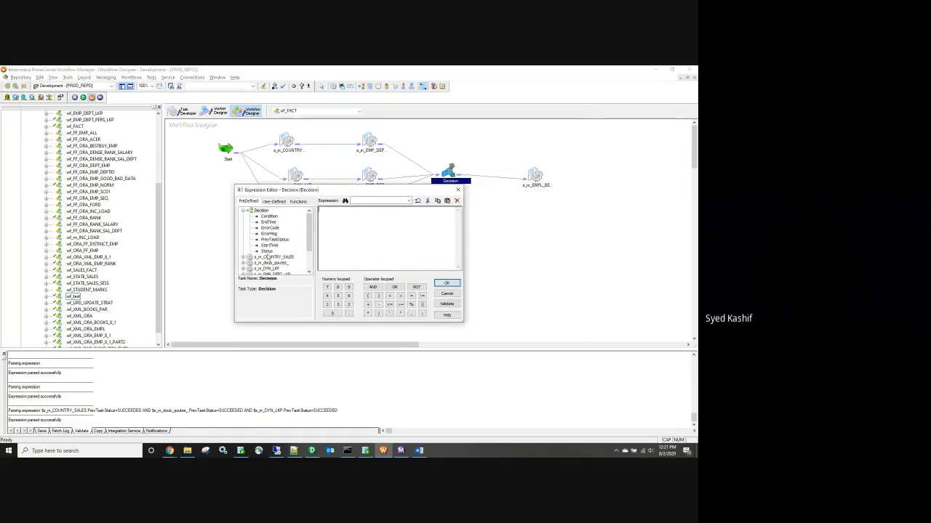
double_click(266, 251)
click(407, 216)
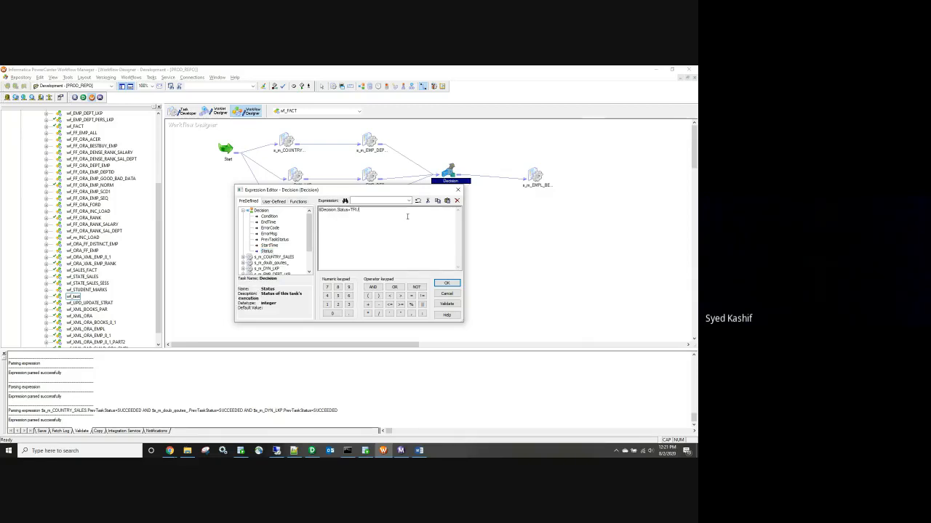
click(446, 304)
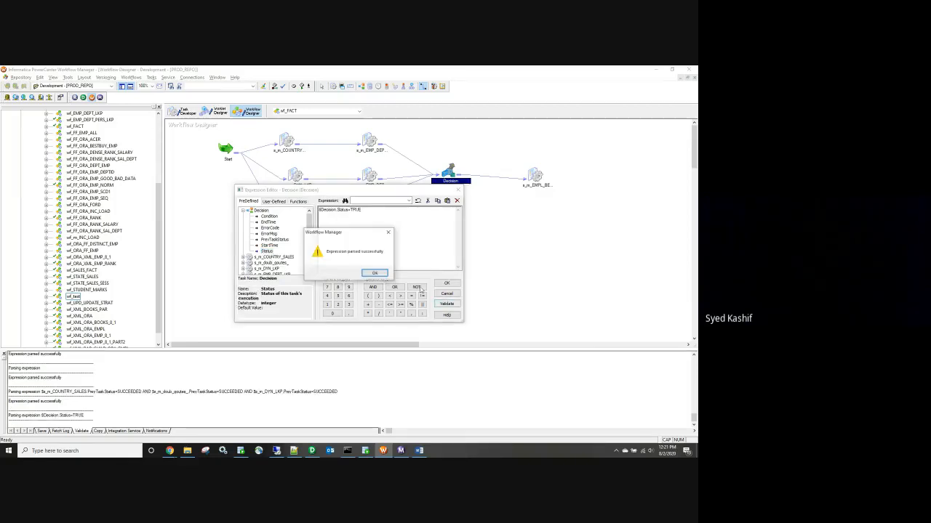
click(375, 273)
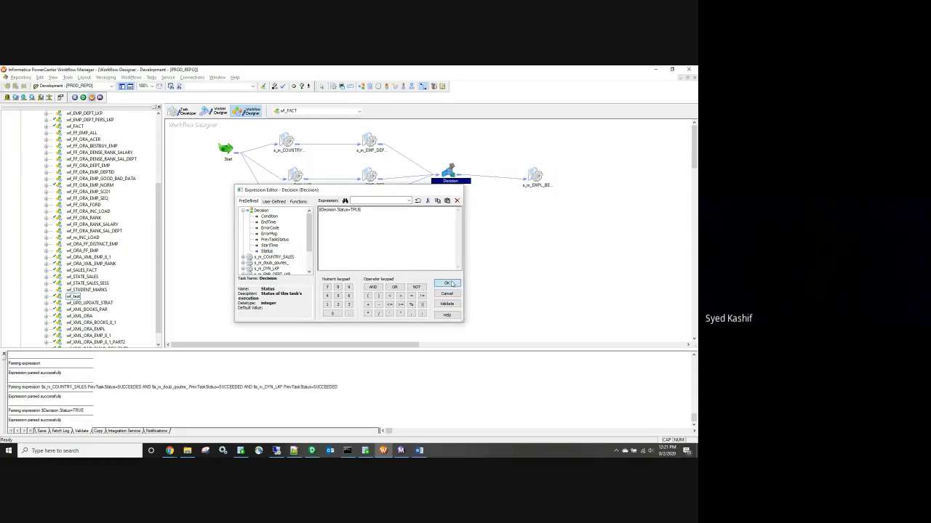
click(446, 283)
drag(274, 129, 403, 246)
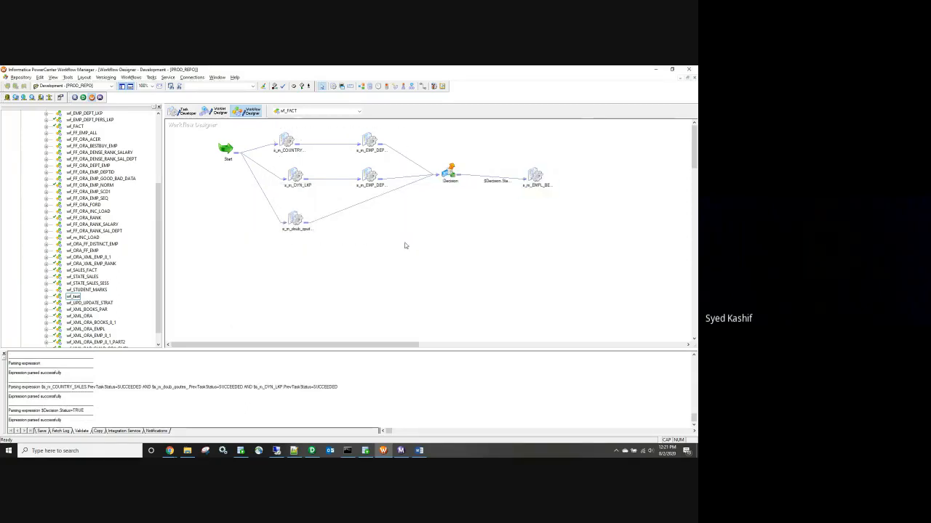
click(420, 285)
click(367, 141)
click(287, 140)
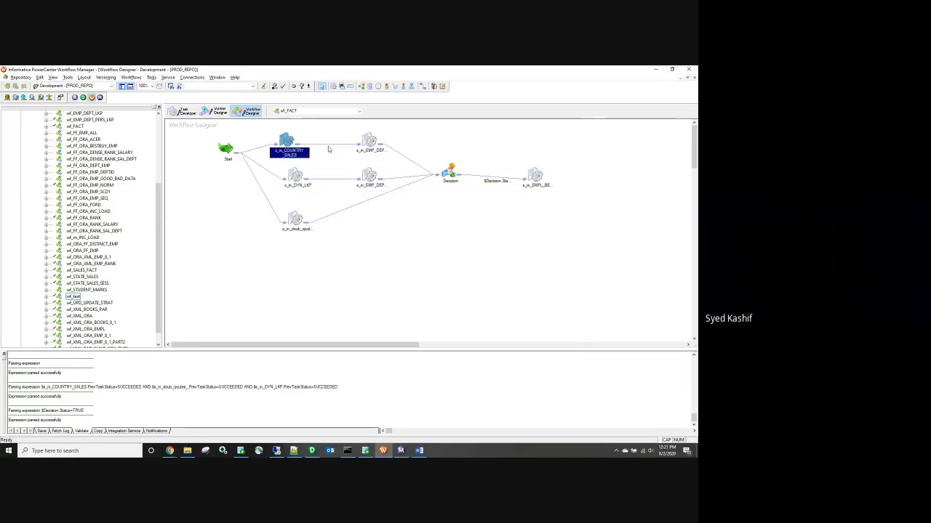
Step: Set the condition $s_m_COUNTRY_SALES.PrevTaskStatus=SUCCEEDED on the link from that session to s_m_EMP_DEPT_LKP
double_click(328, 146)
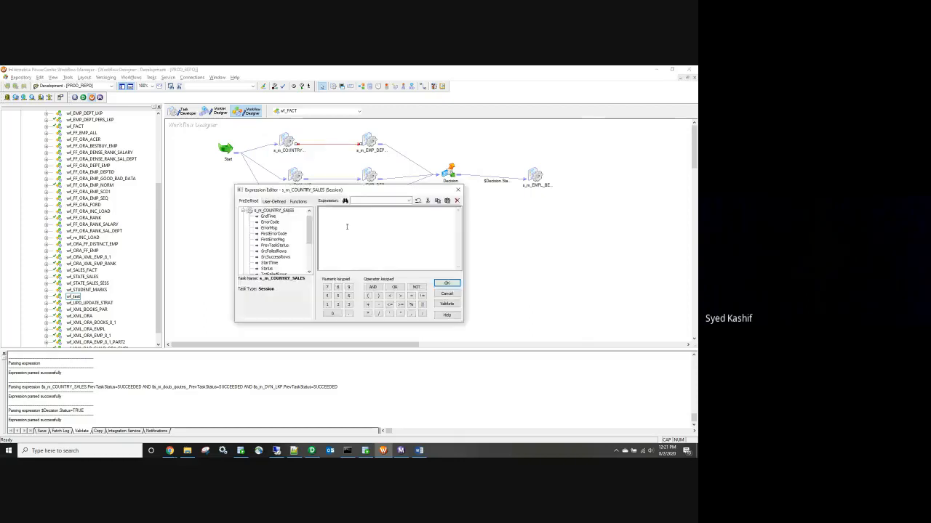
double_click(274, 245)
text(=SUCCEEDED)
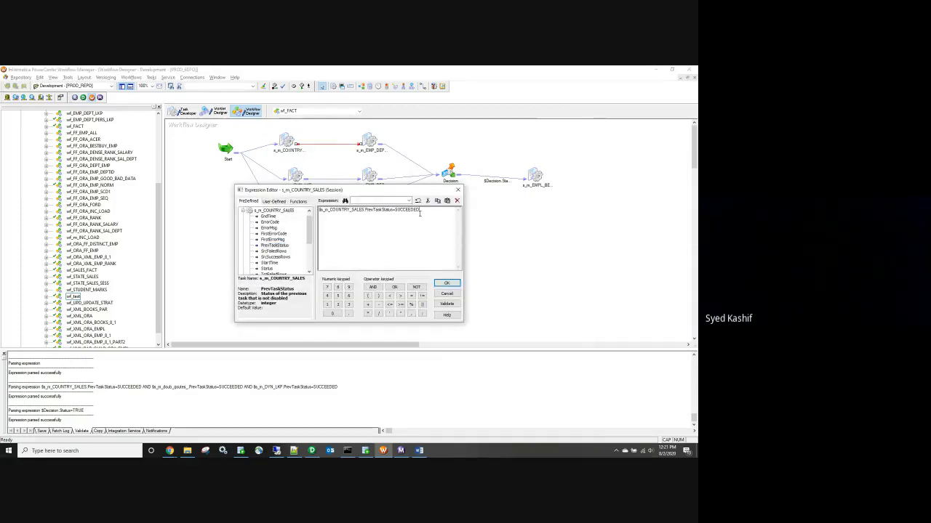
click(447, 282)
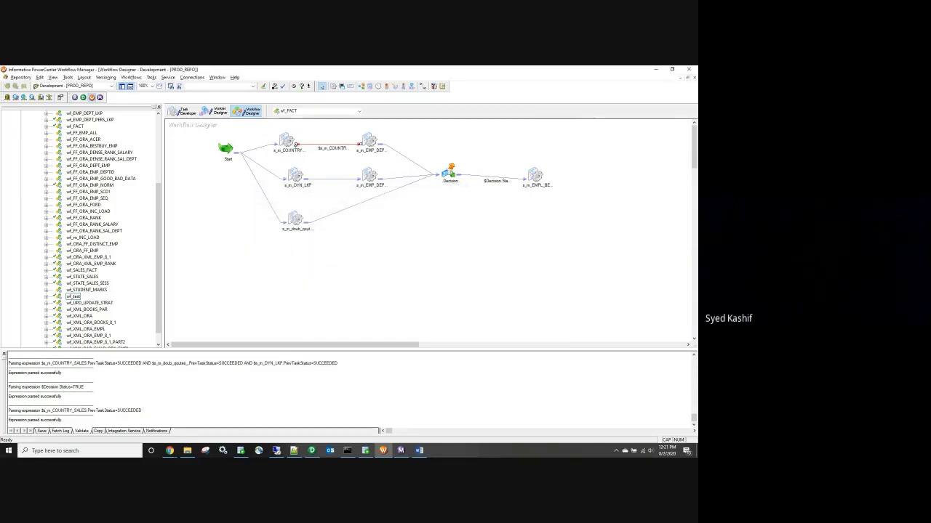
Step: Set the condition $s_m_DYN_LKP.PrevTaskStatus=SUCCEEDED on the link from that session to s_m_EMP_DEPT_PERS_LKP
double_click(324, 176)
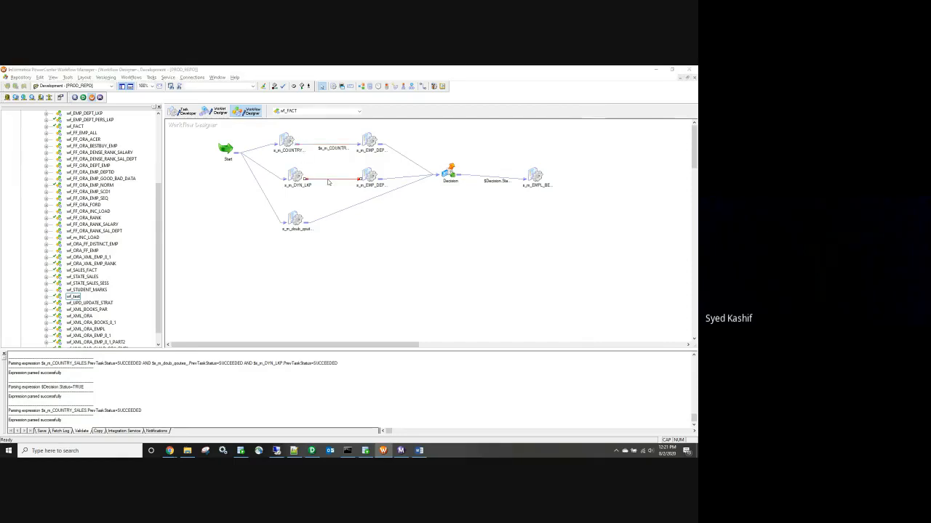
double_click(276, 245)
text(=SUCCEEDED)
click(446, 284)
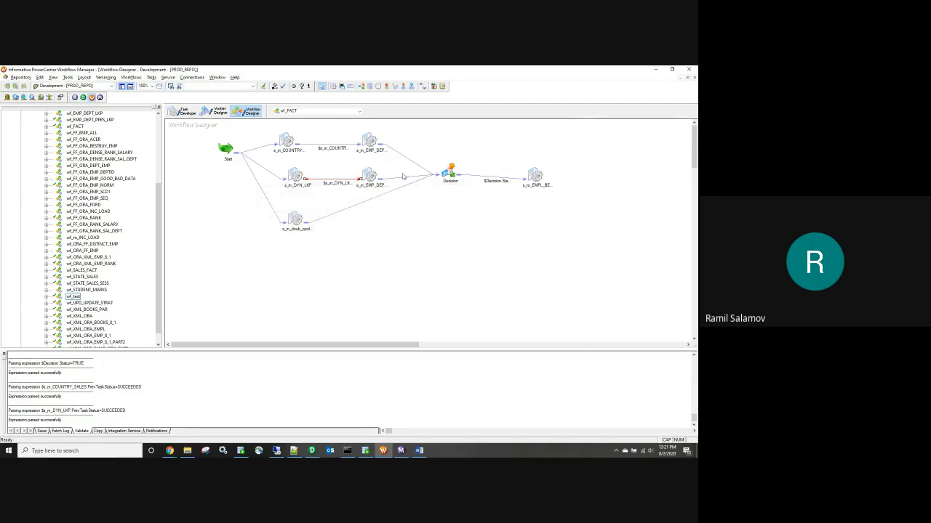
Step: Check the general settings of the Decision task and the s_m_doub_qoutes_ session, leaving both unedited
double_click(450, 172)
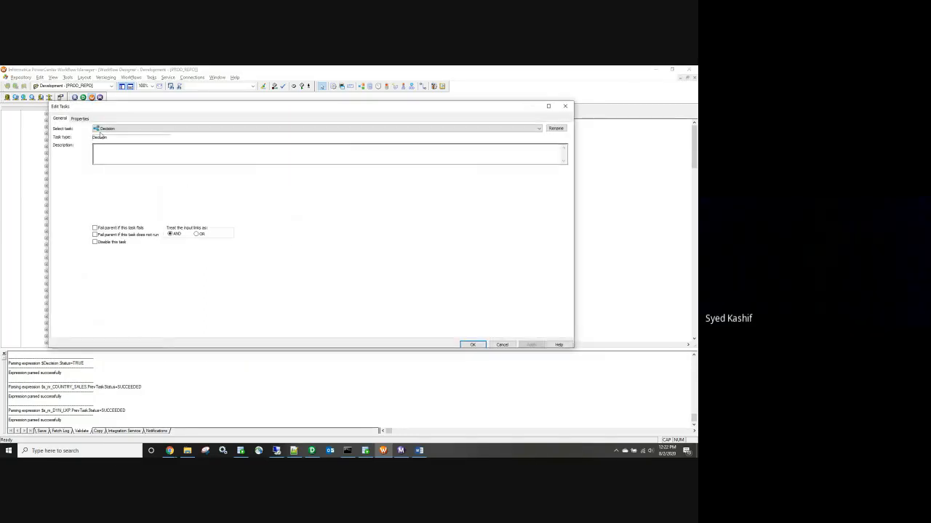
click(567, 107)
click(368, 140)
click(369, 176)
double_click(297, 218)
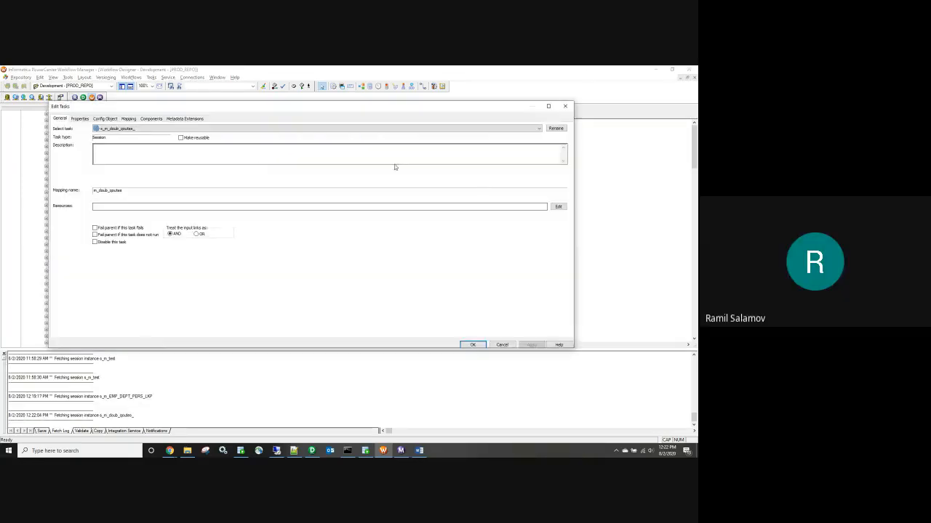
click(567, 107)
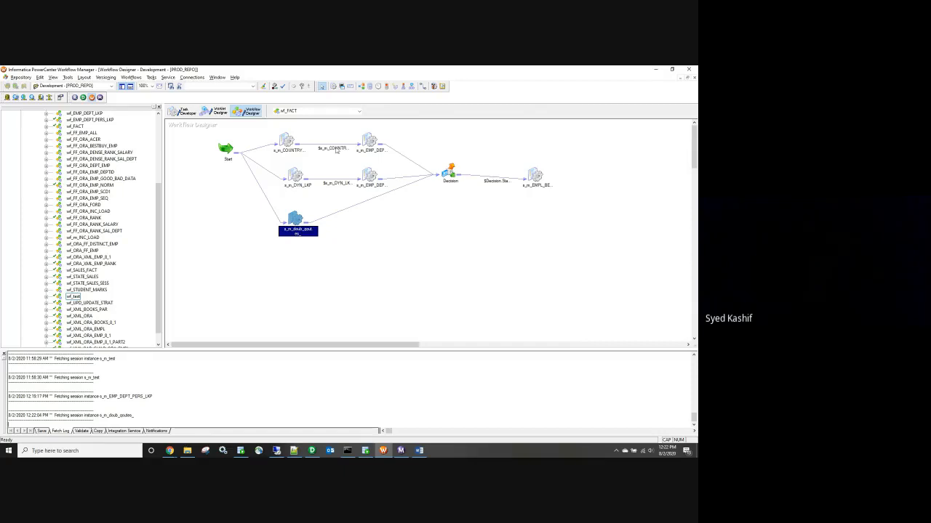
Step: Open the condition of the link between s_m_COUNTRY_SALES and s_m_EMP_DEPT_LKP for editing
click(335, 148)
double_click(335, 148)
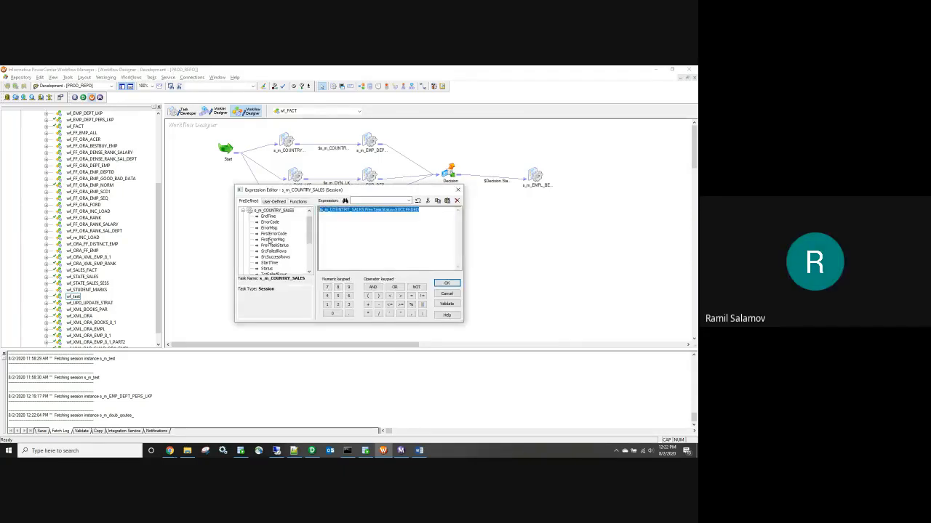
Step: Clear the link conditions after s_m_COUNTRY_SALES and s_m_DYN_LKP, leaving both expressions empty
click(447, 283)
click(336, 182)
double_click(337, 182)
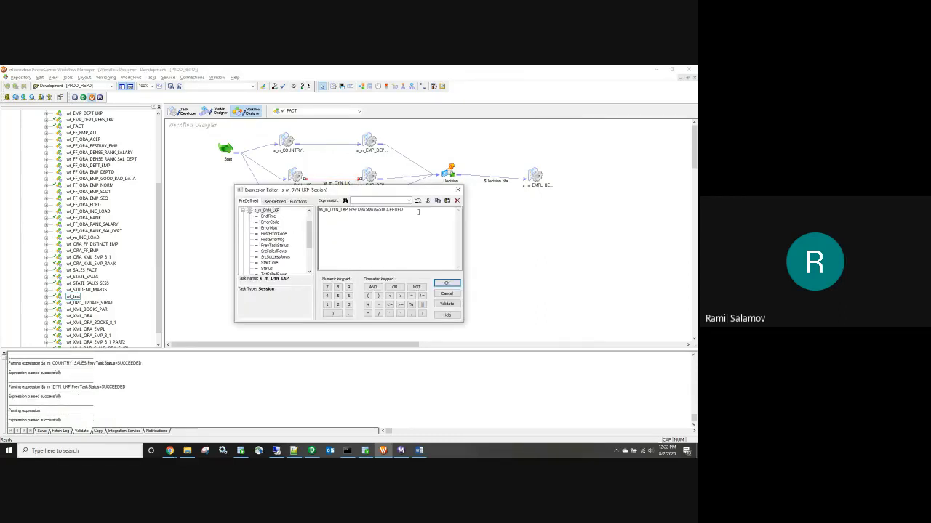
click(445, 285)
Step: Review the condition in the Decision task's properties and close it without changes
double_click(449, 174)
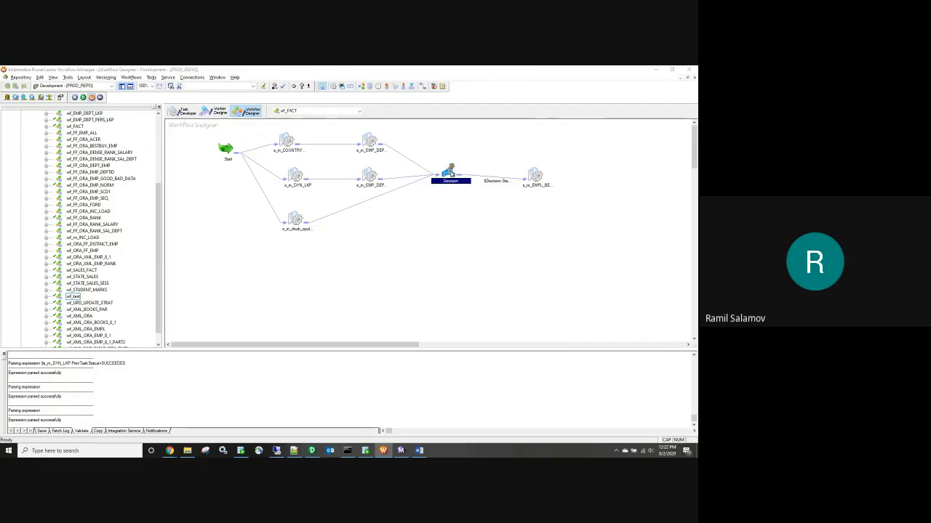
click(79, 118)
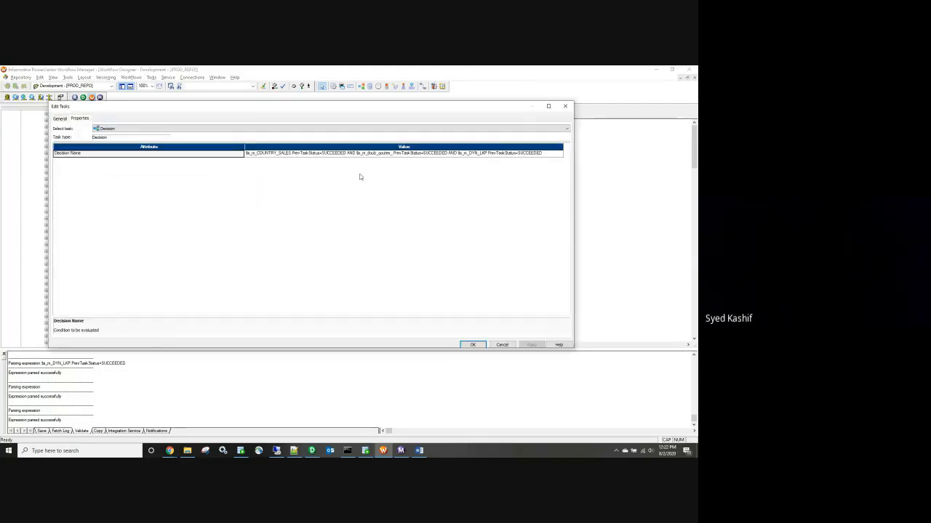
click(560, 154)
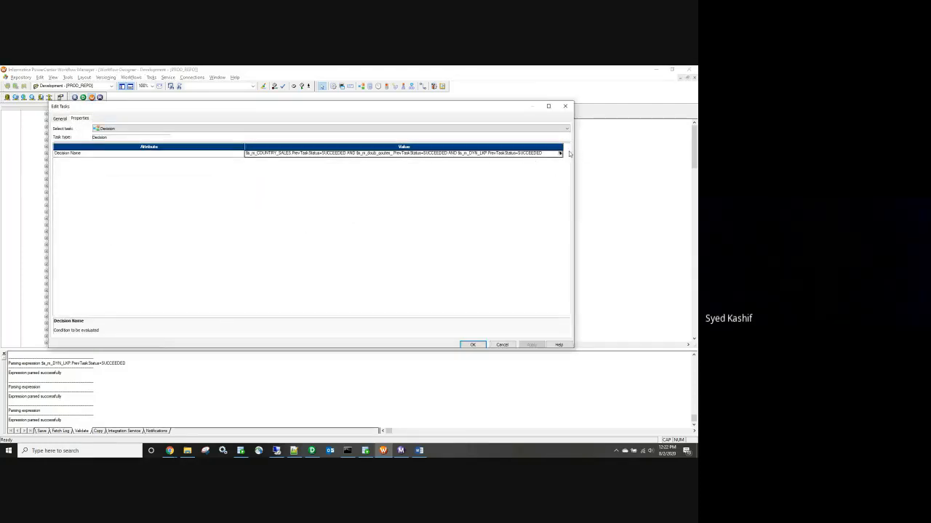
click(565, 106)
Step: Trace the three parallel branches of wf_FACT through their sessions and links to the Decision task and final session
click(316, 148)
click(326, 178)
click(338, 213)
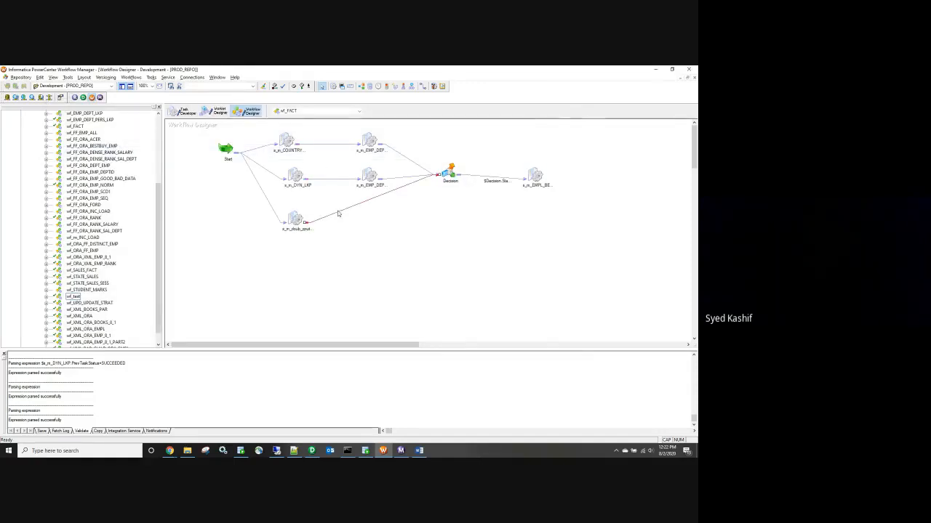
click(369, 176)
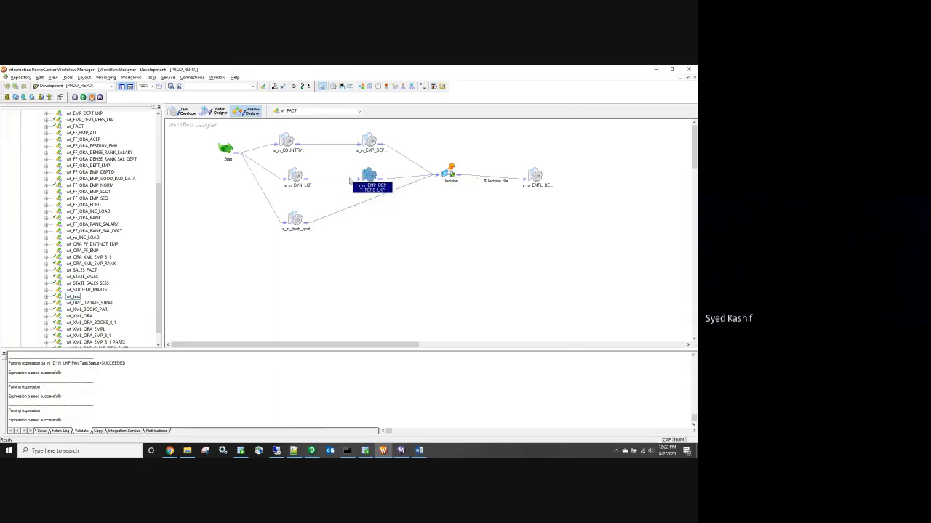
click(450, 173)
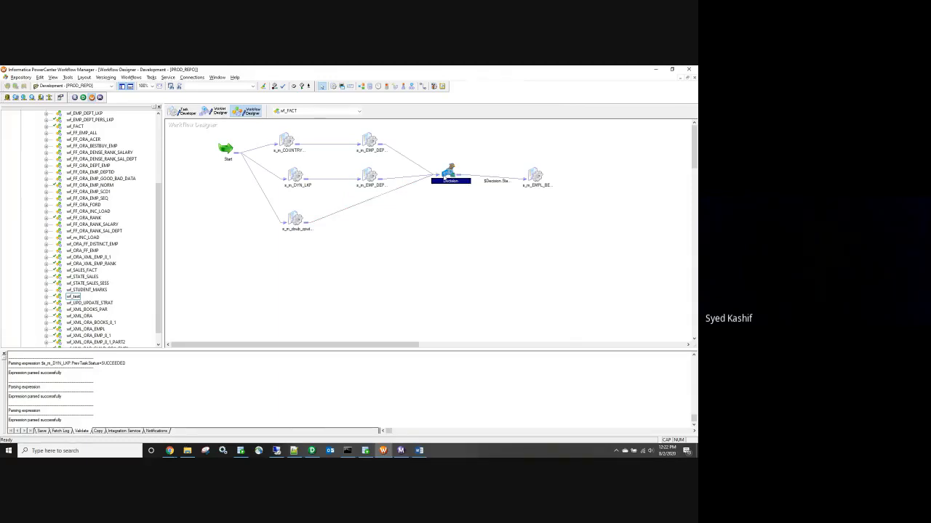
click(332, 144)
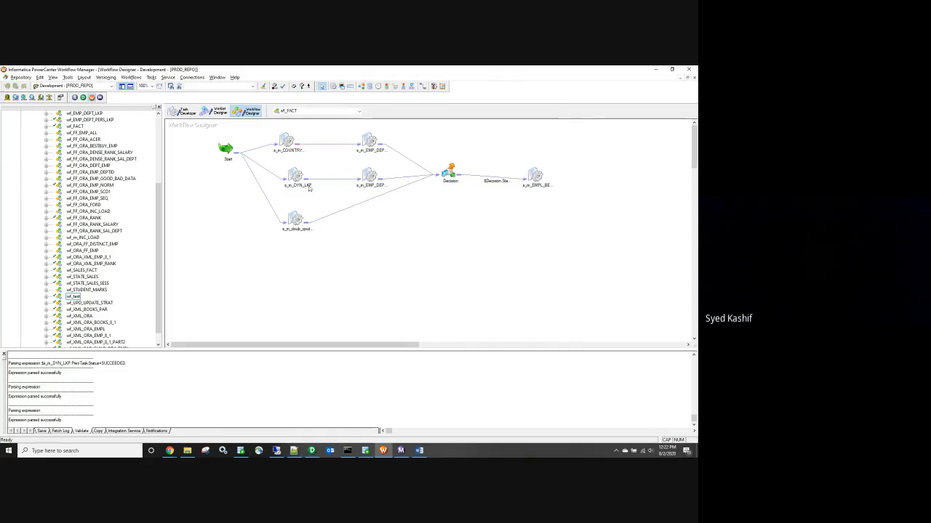
click(399, 179)
click(366, 201)
click(355, 139)
click(292, 144)
click(369, 145)
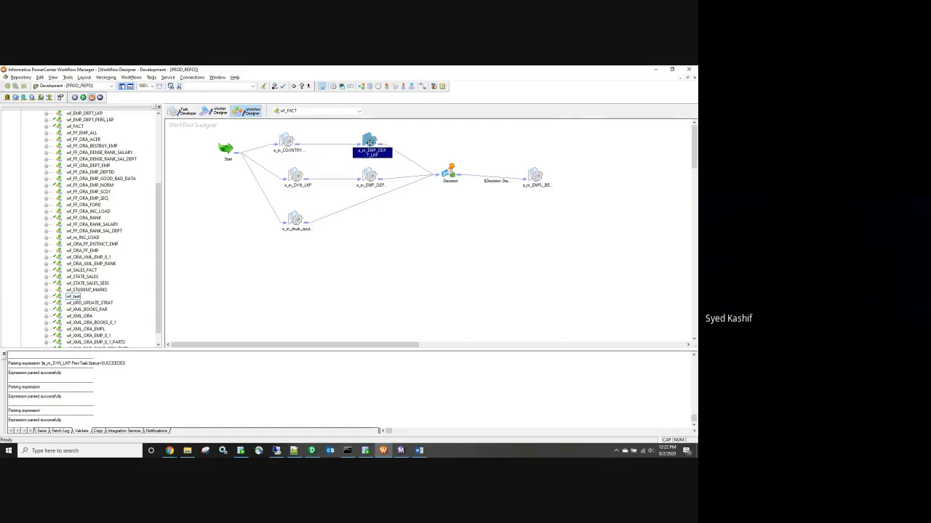
click(297, 177)
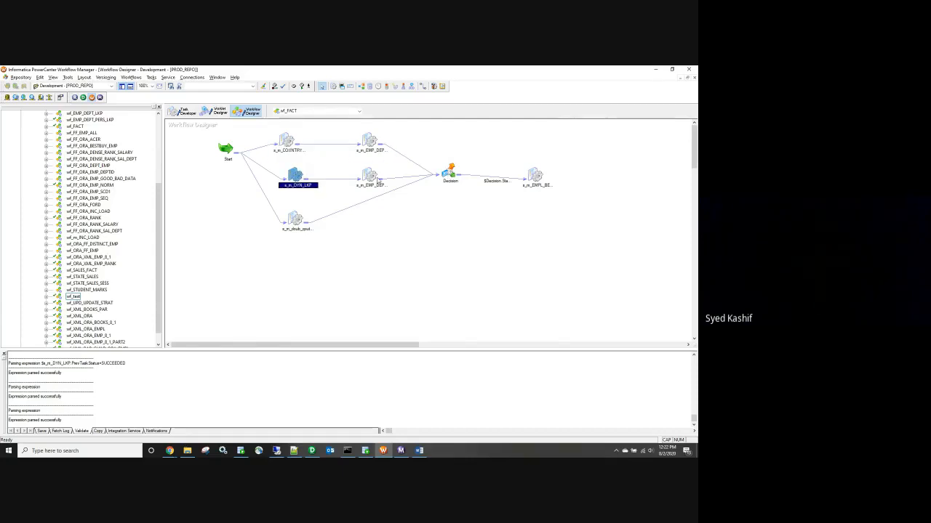
click(370, 178)
click(295, 220)
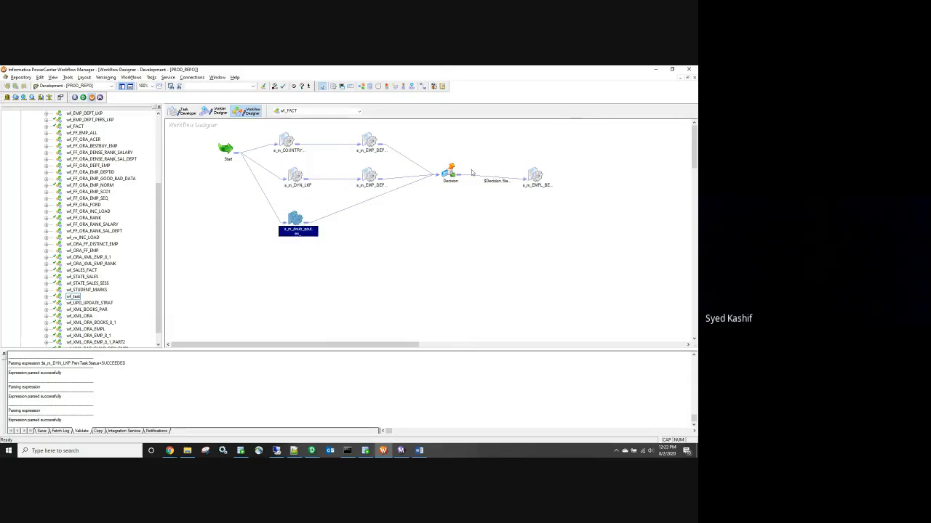
click(536, 176)
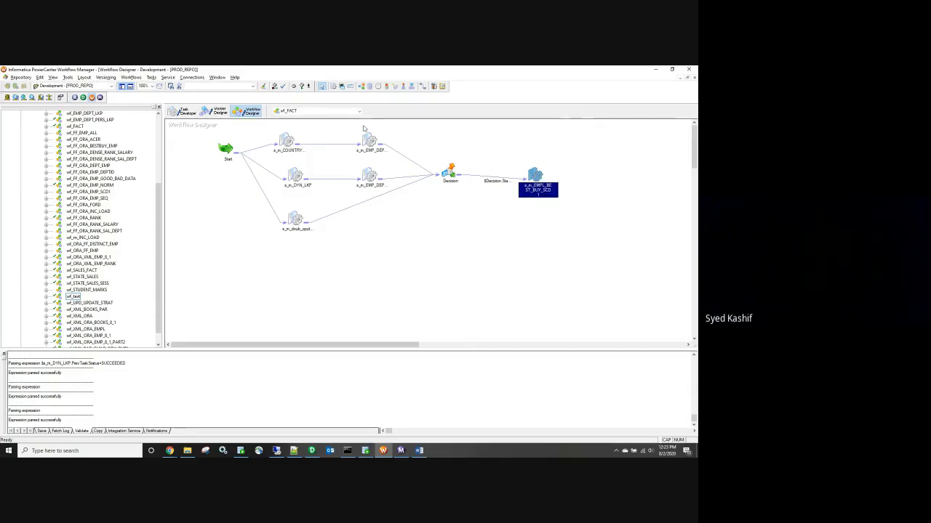
drag(267, 123, 381, 187)
click(524, 184)
drag(273, 124, 383, 188)
drag(264, 208, 324, 235)
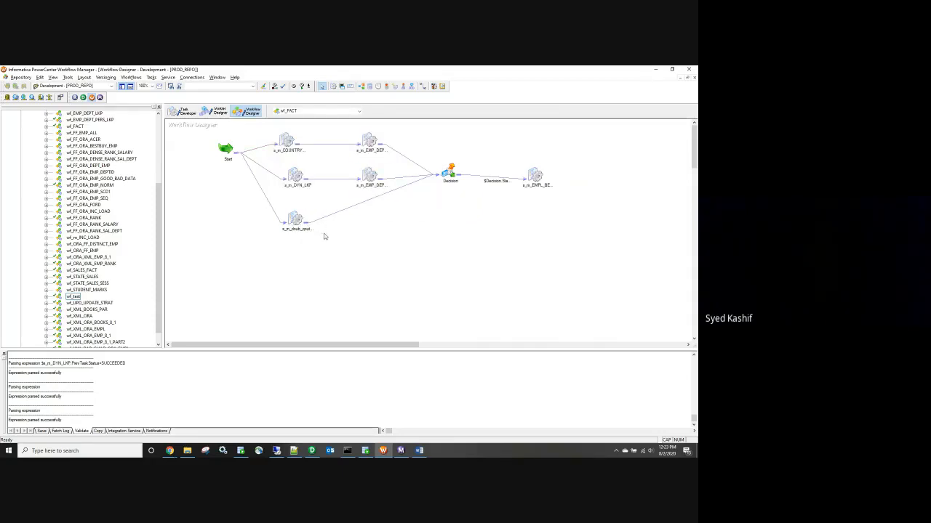
Step: Change the second AND in the Decision task's condition to OR, before the s_m_DYN_LKP status check, and save the workflow
click(455, 177)
double_click(451, 175)
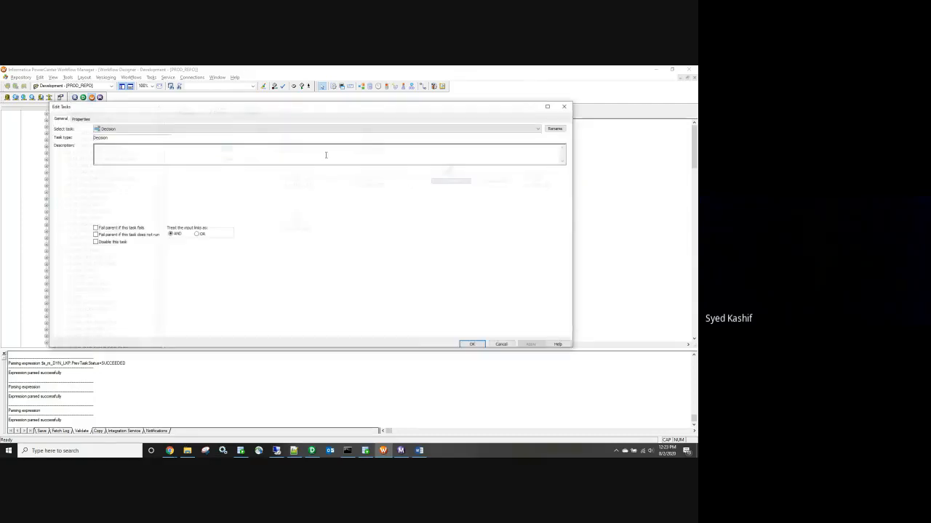
click(80, 118)
click(560, 154)
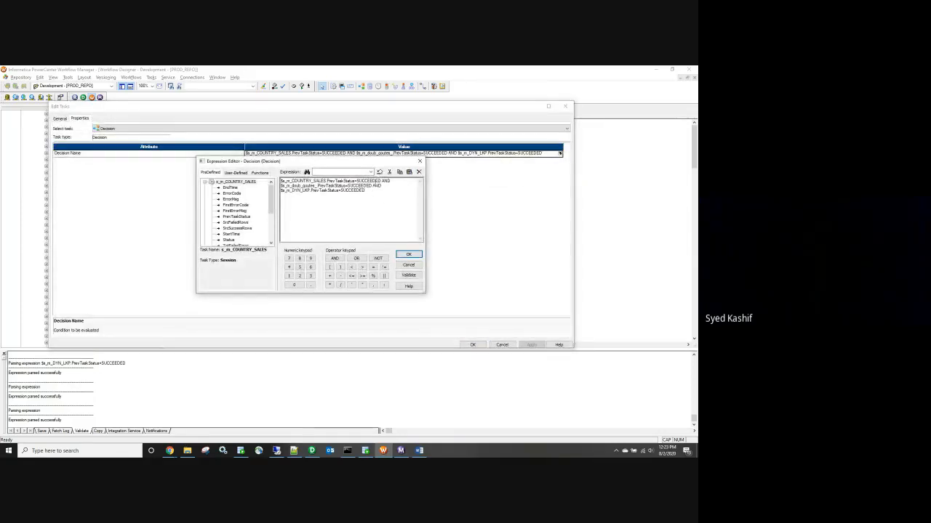
drag(375, 185, 292, 193)
drag(400, 187, 280, 191)
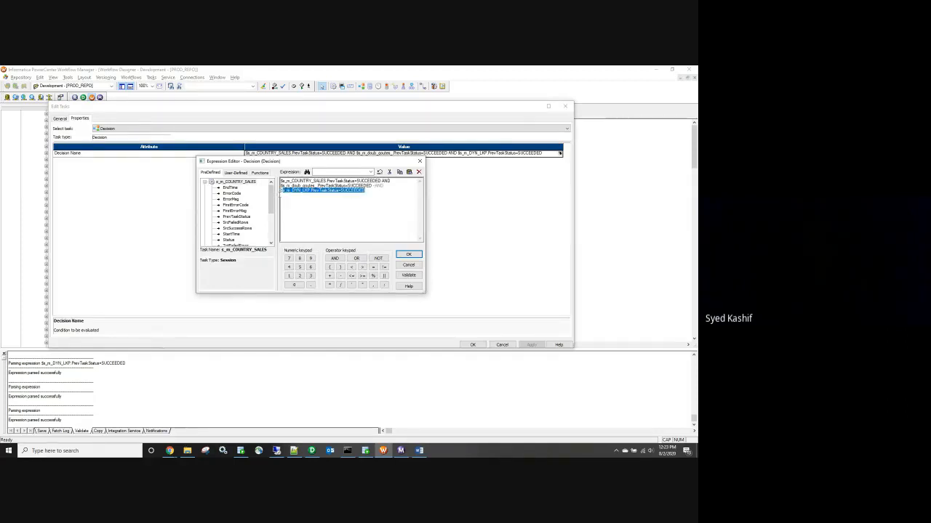
click(377, 189)
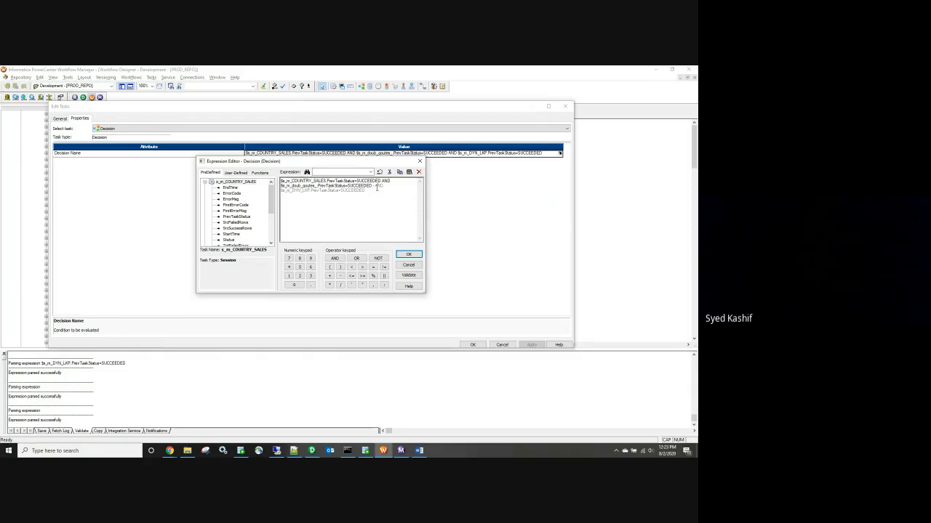
click(376, 188)
drag(377, 186, 264, 175)
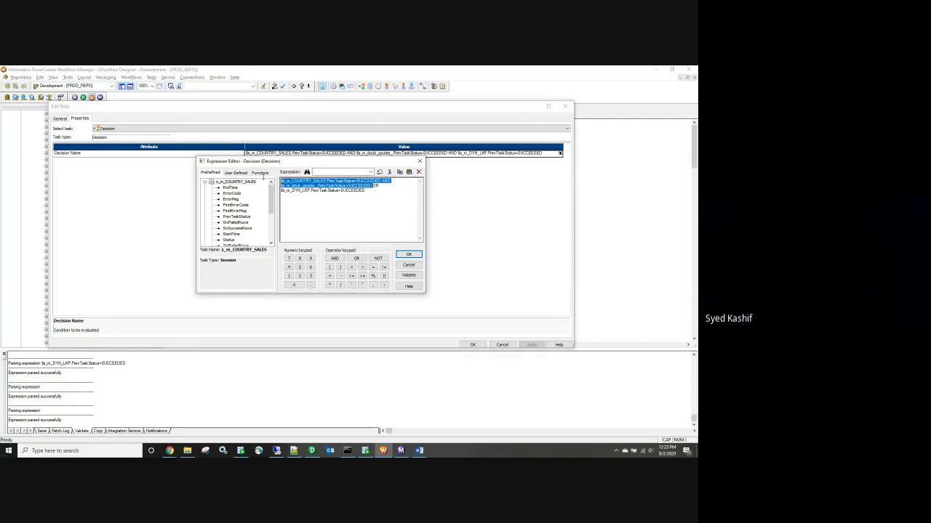
click(373, 186)
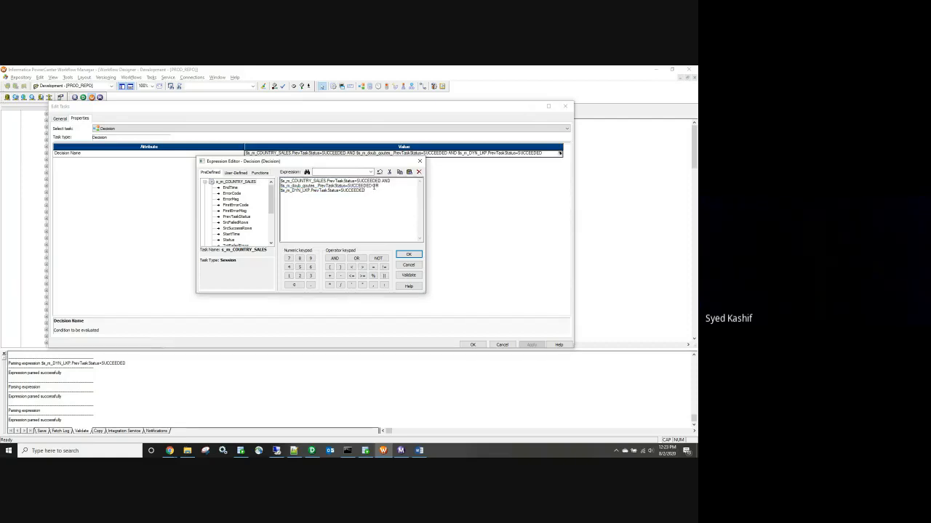
drag(373, 186, 379, 196)
click(406, 253)
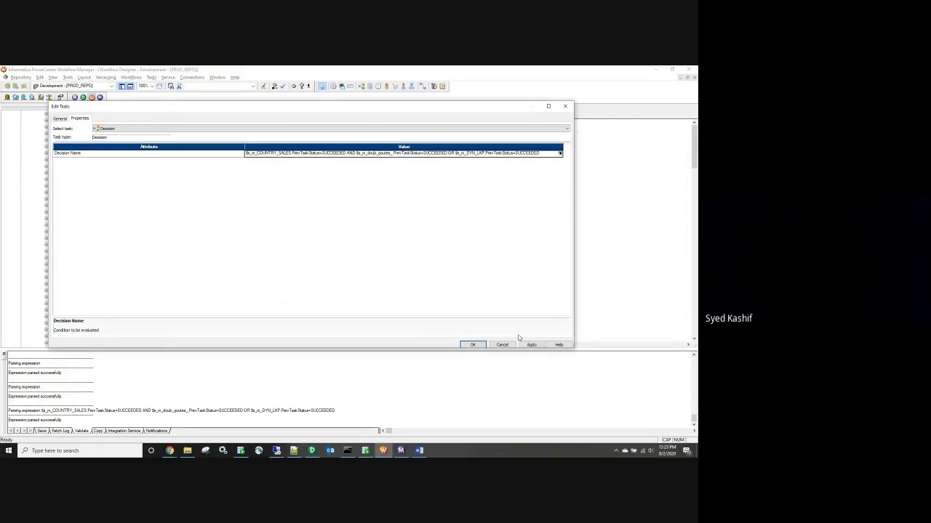
click(474, 345)
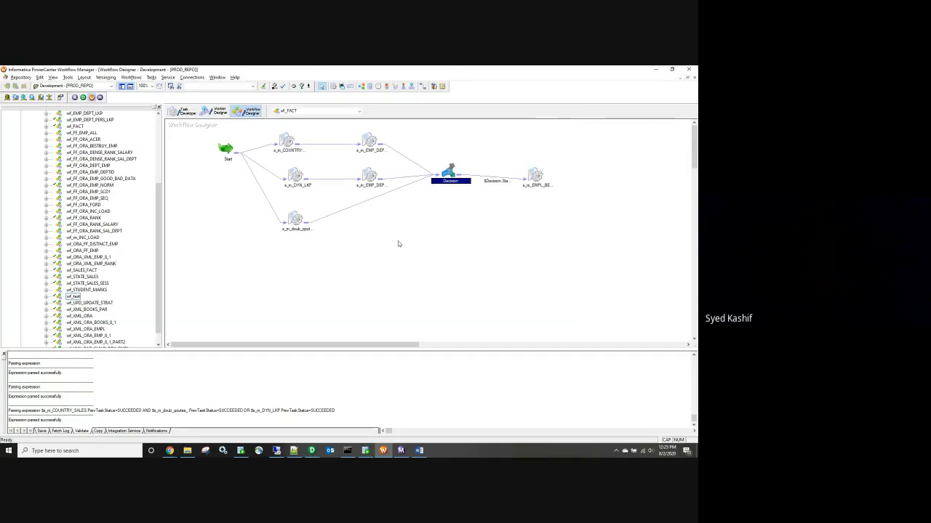
key(ctrl+s)
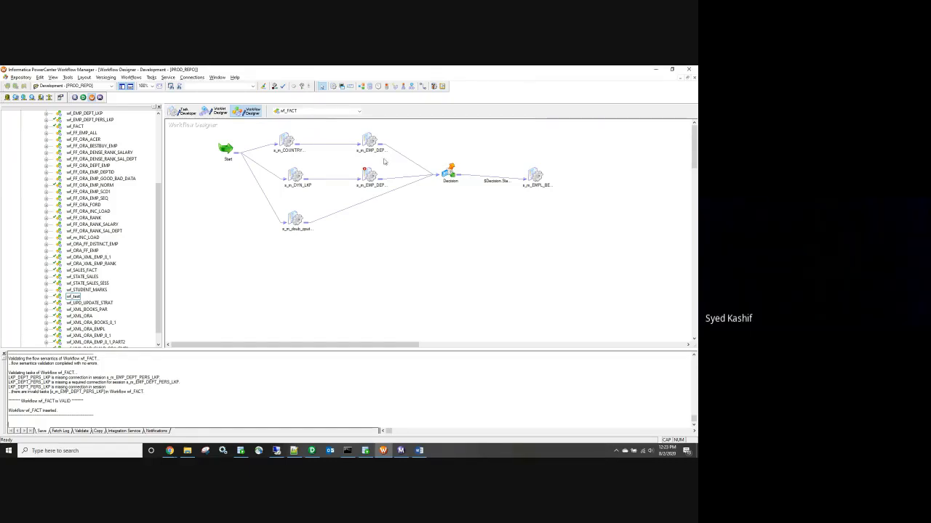
Step: Add a Timer task in the empty area below the sessions, keeping its general properties as they are
click(379, 86)
click(399, 269)
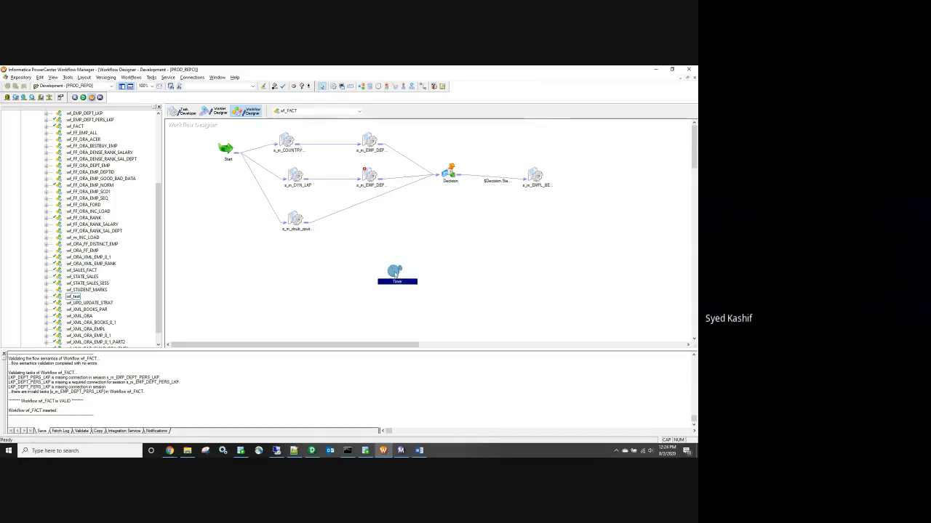
double_click(395, 271)
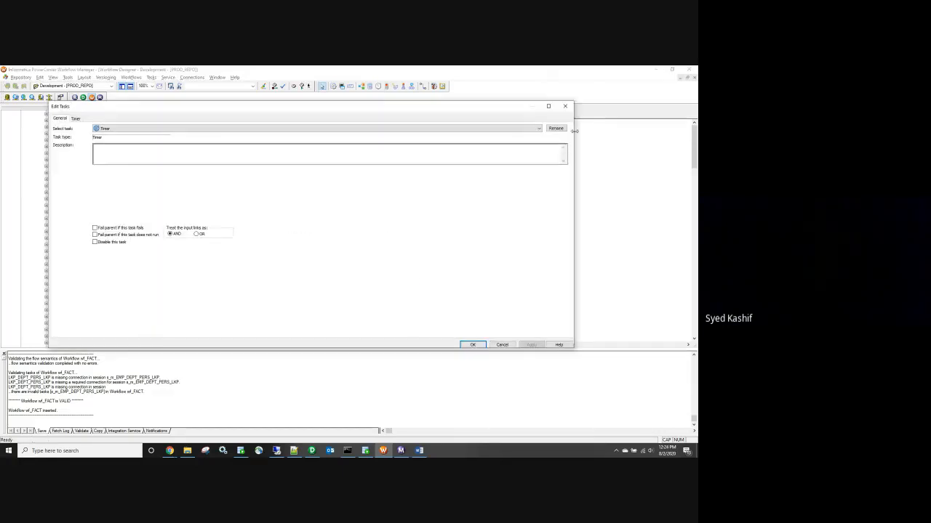
click(565, 108)
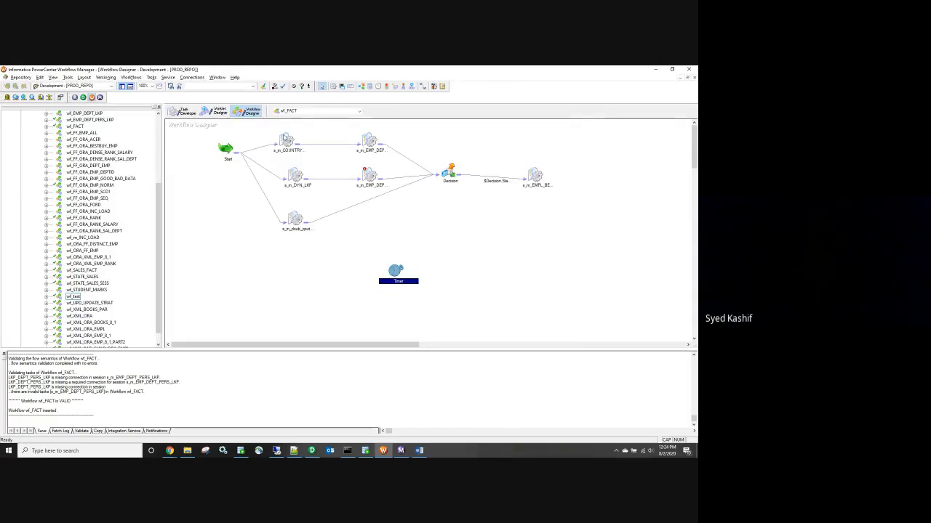
Step: Delete the link between s_m_COUNTRY_SALES and s_m_EMP_DEPT_LKP
click(285, 140)
drag(319, 133, 336, 161)
key(Delete)
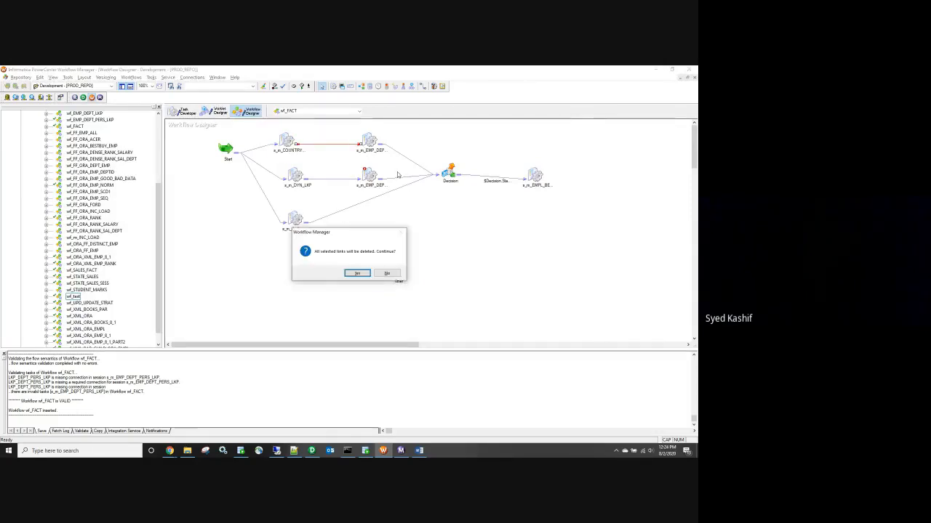
click(357, 272)
Step: Place the Timer task between s_m_COUNTRY_SALES and s_m_EMP_DEPT_LKP and link it to both sessions
drag(399, 275, 326, 140)
click(285, 140)
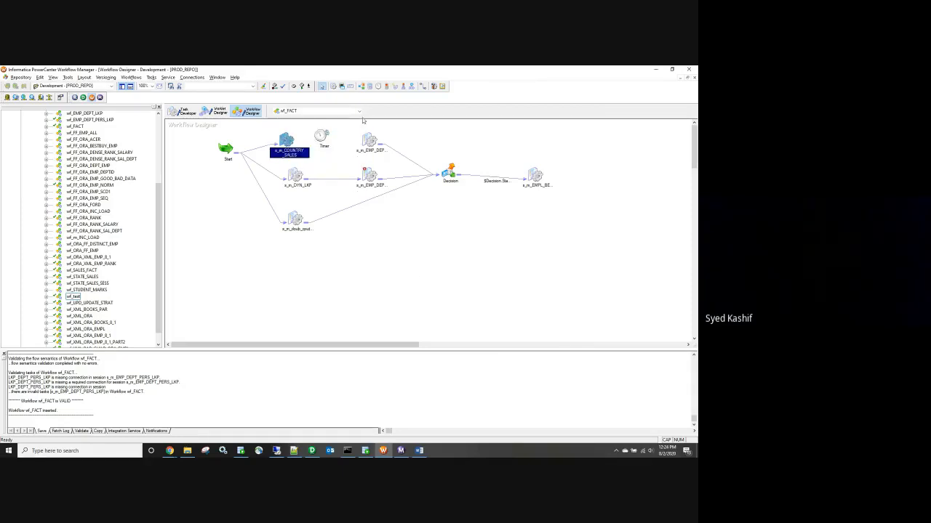
drag(286, 141, 322, 137)
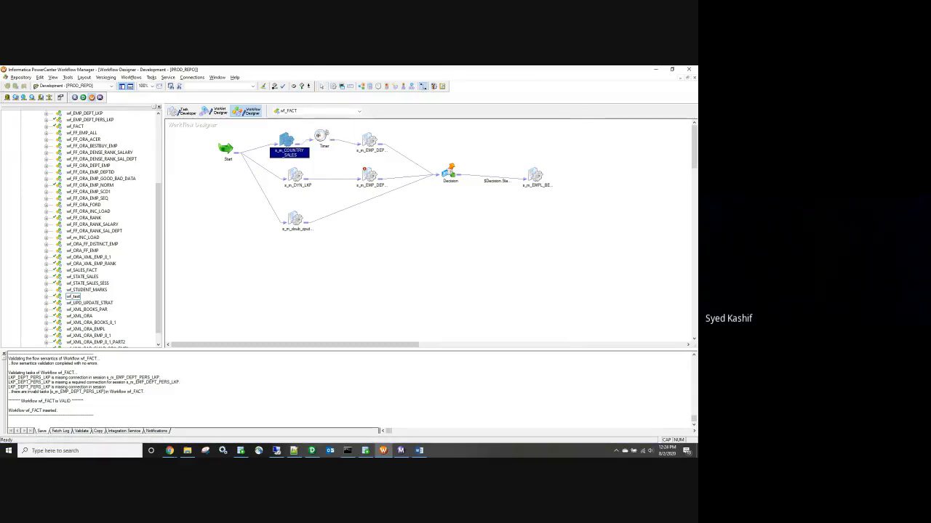
Step: Try setting the Timer to a relative time of 10 minutes from the start of the parent workflow, and discard the changes
double_click(321, 137)
click(75, 119)
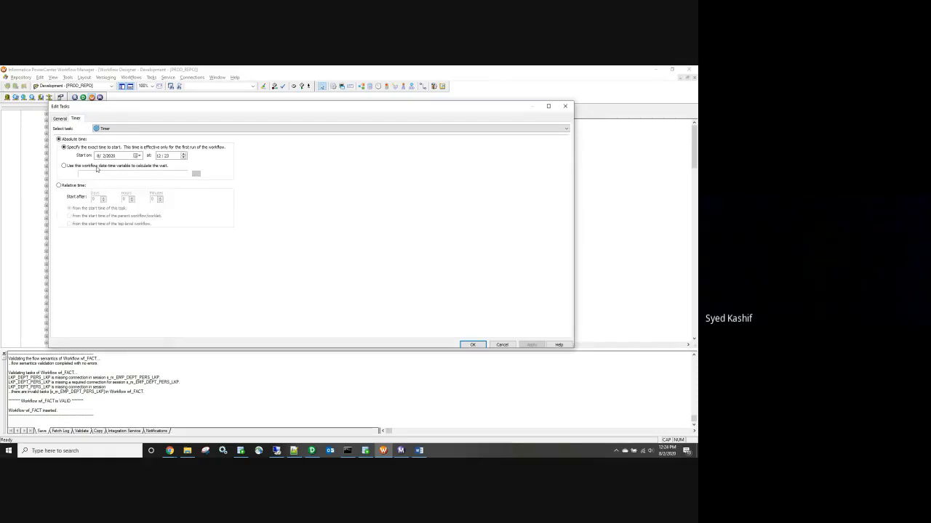
click(58, 186)
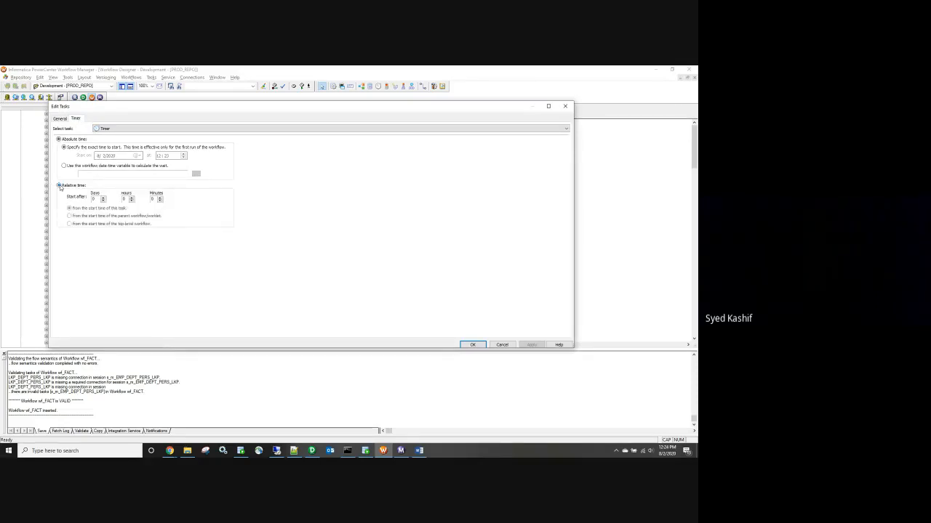
click(58, 139)
drag(198, 109, 213, 209)
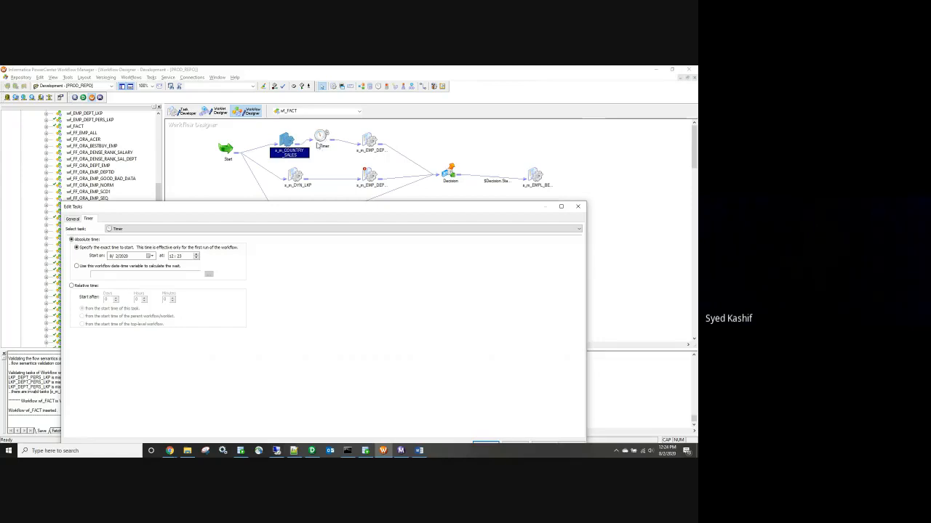
click(174, 256)
click(71, 286)
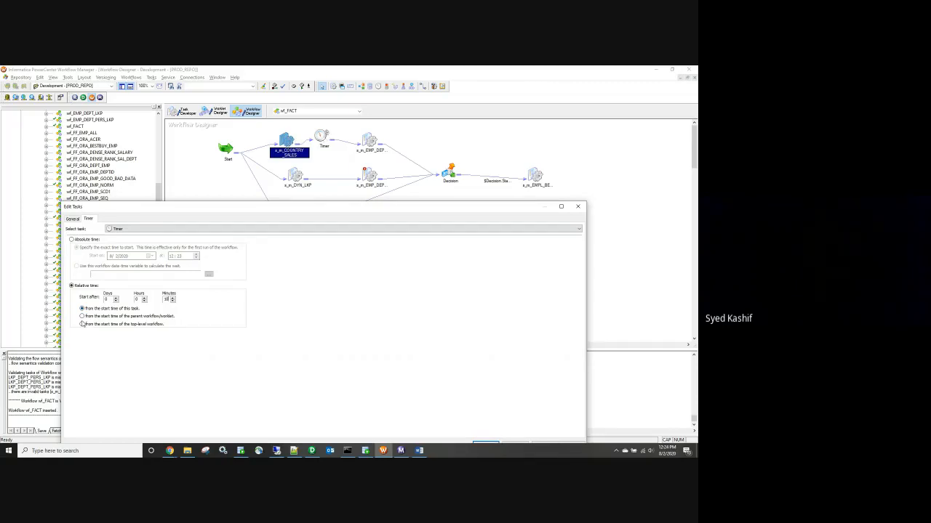
click(82, 324)
click(578, 208)
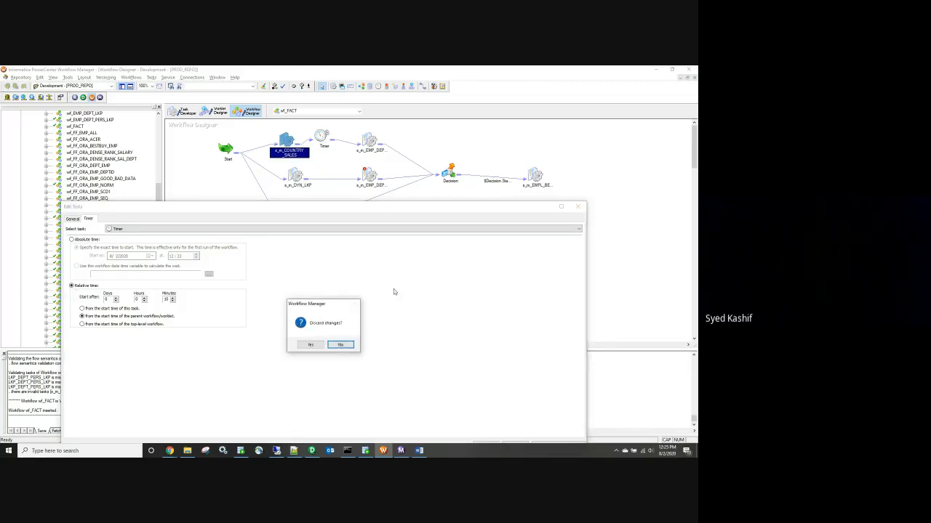
click(313, 344)
Step: Align the sessions on either side of the Timer with it, and add a Control task beyond the workflow's final session
drag(291, 144, 287, 139)
drag(370, 142, 370, 138)
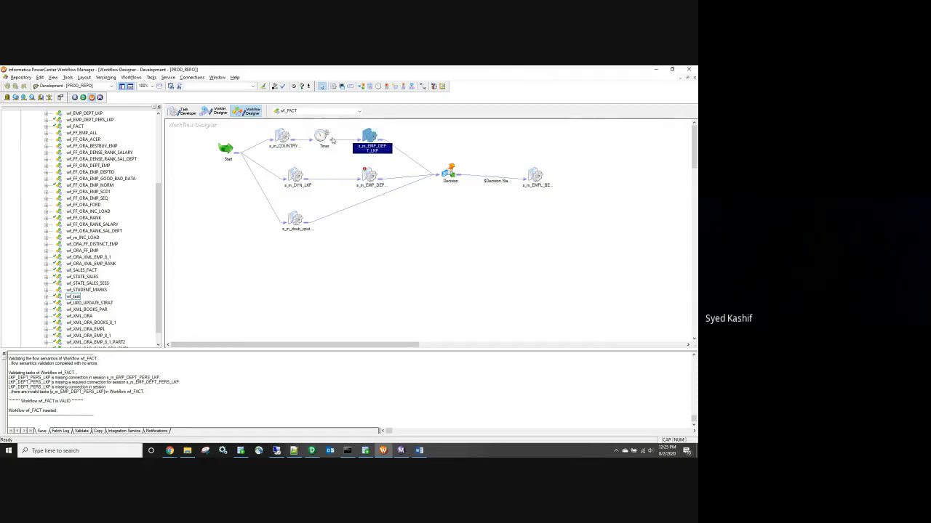
click(387, 86)
click(605, 179)
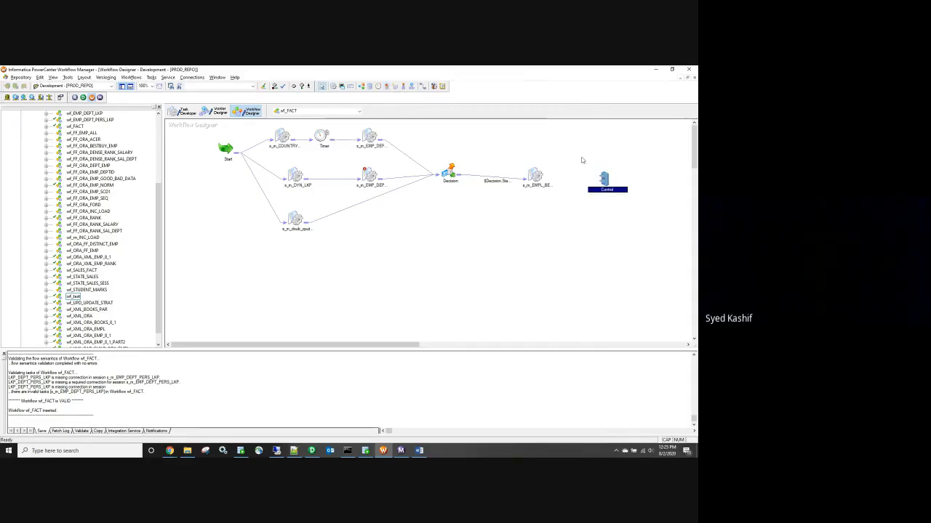
Step: Link the workflow's final session, s_m_EMPL_BEST_BUY_SCD1, to the Control task
click(422, 86)
drag(536, 176, 603, 179)
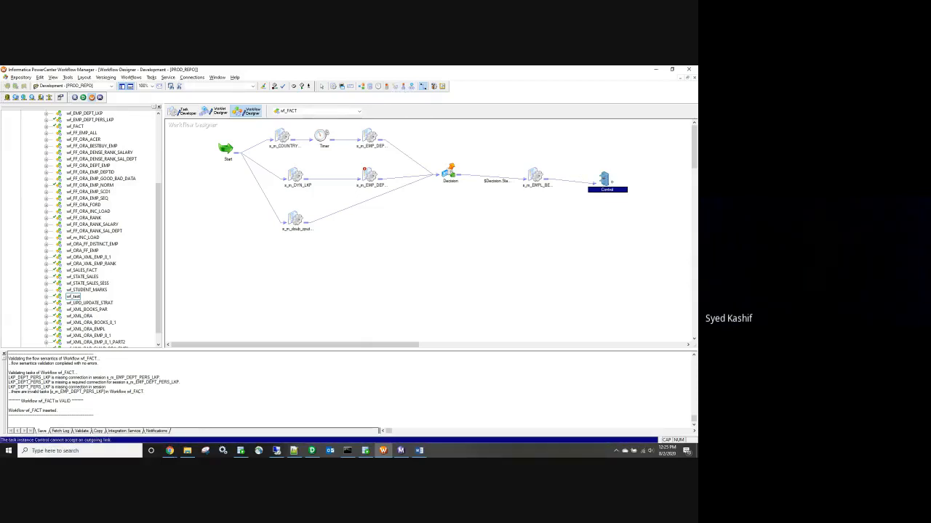
Step: Examine the Control task's properties and the choices offered for its Control Option, leaving the setting as it is
double_click(603, 181)
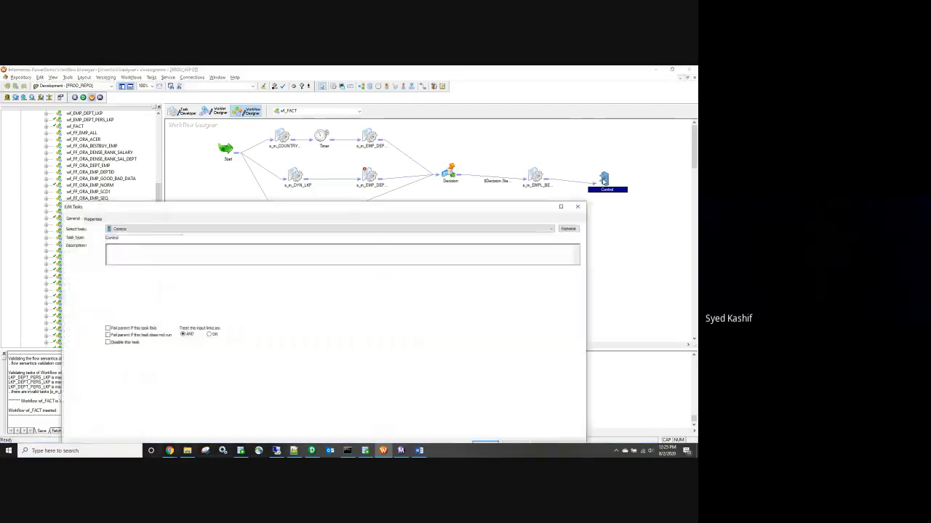
click(92, 219)
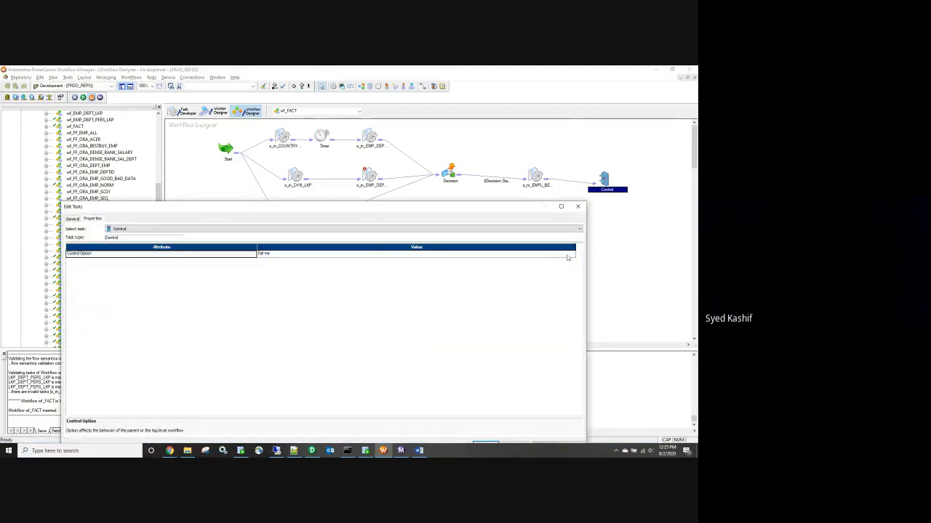
click(577, 206)
drag(248, 129, 551, 255)
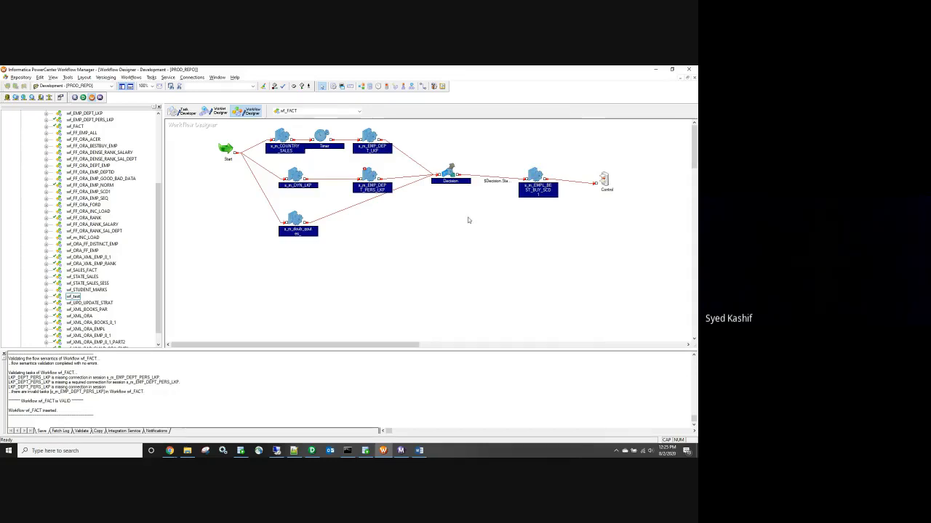
double_click(606, 180)
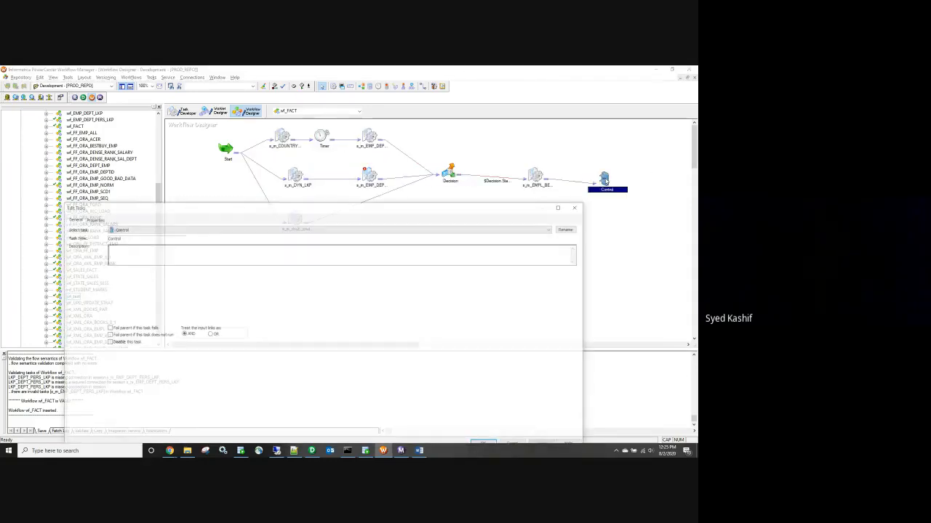
click(93, 219)
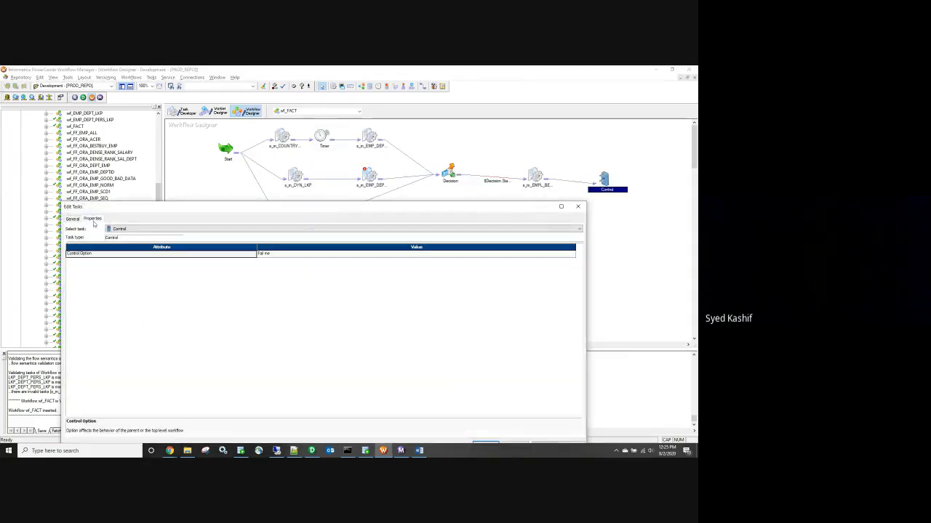
click(317, 255)
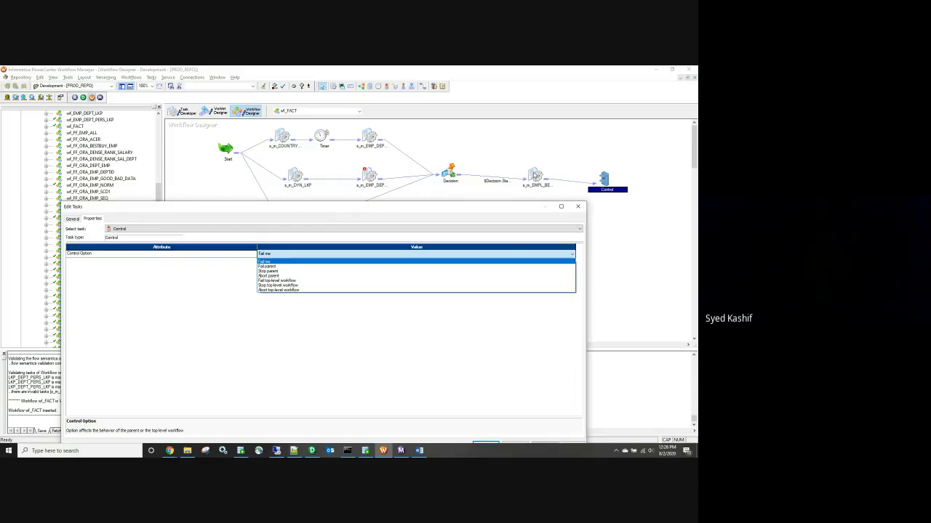
click(545, 181)
click(541, 179)
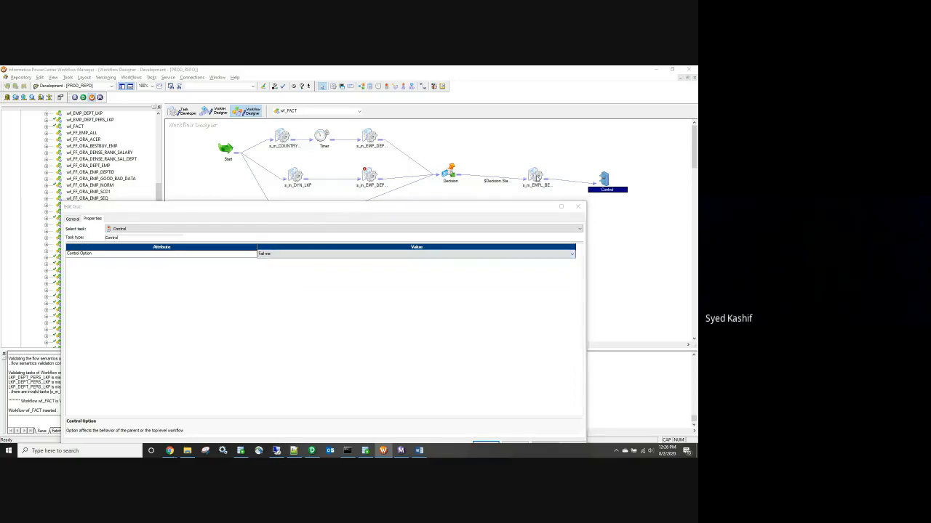
click(577, 205)
click(534, 176)
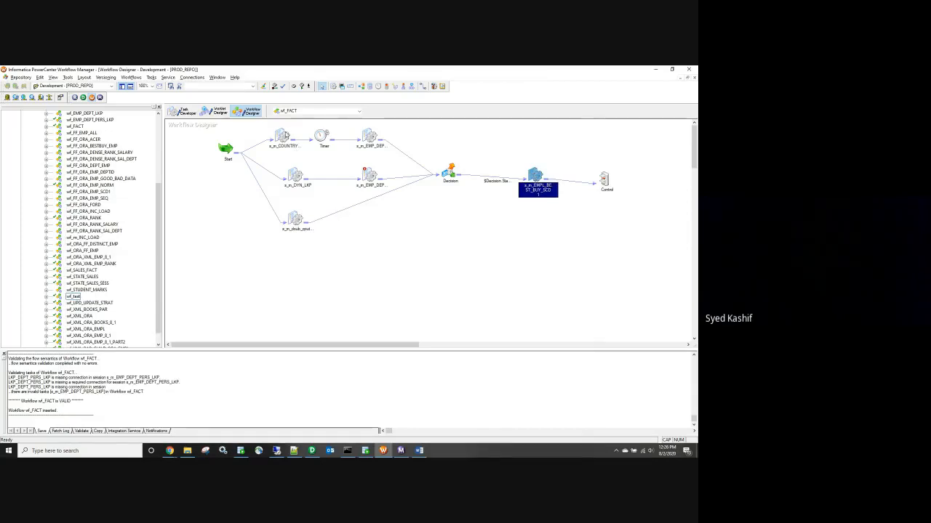
click(285, 137)
click(291, 177)
click(291, 219)
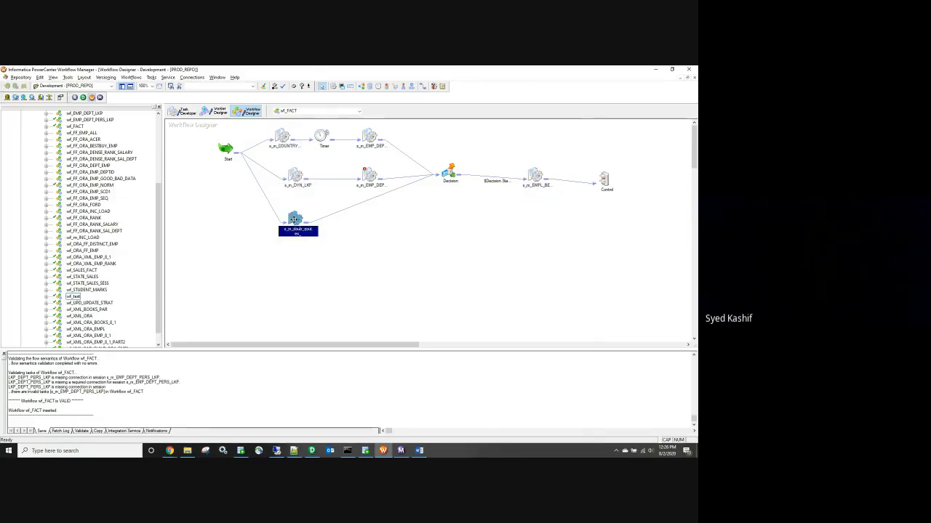
click(371, 174)
click(370, 138)
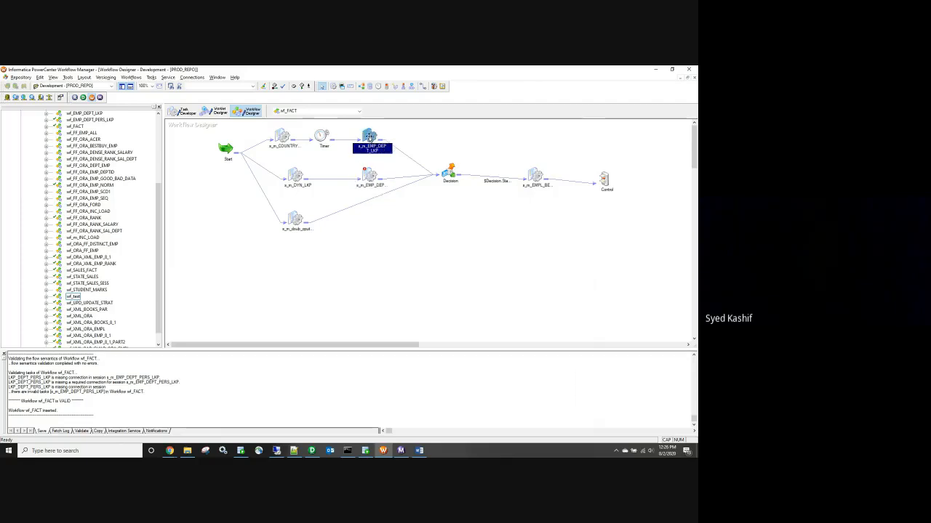
click(538, 176)
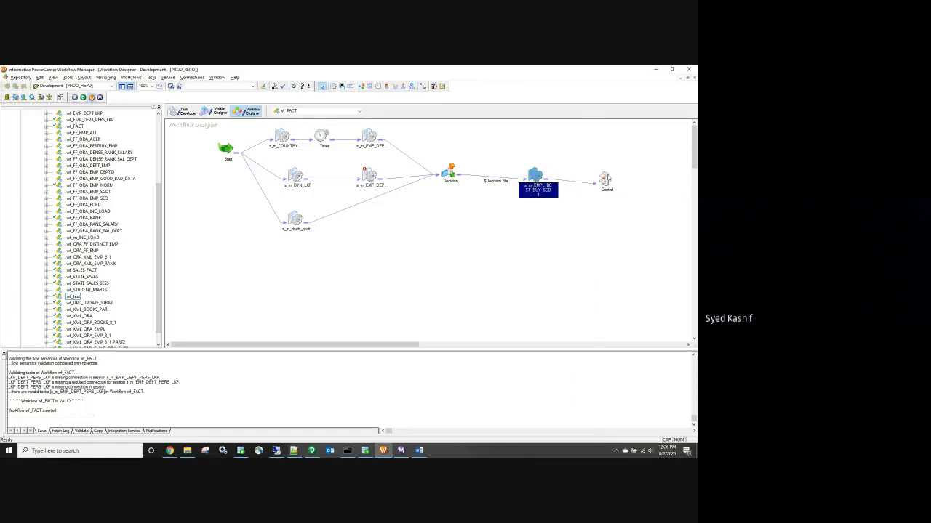
Step: Delete the link between s_m_EMPL_BEST_BUY_SCD1 and the Control task
click(572, 181)
key(Delete)
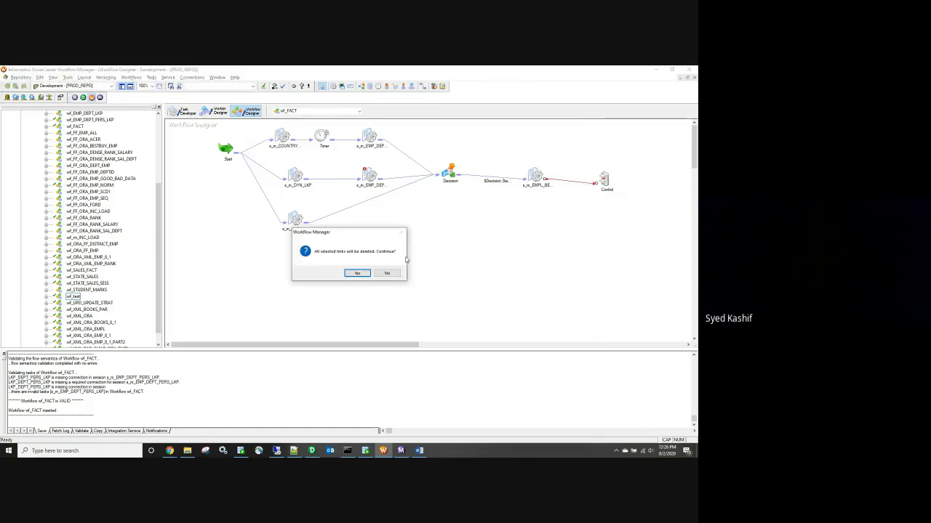
click(357, 273)
Step: Move the Control task below the session s_m_doub_qoutes_ and link that session to it
drag(607, 180, 350, 256)
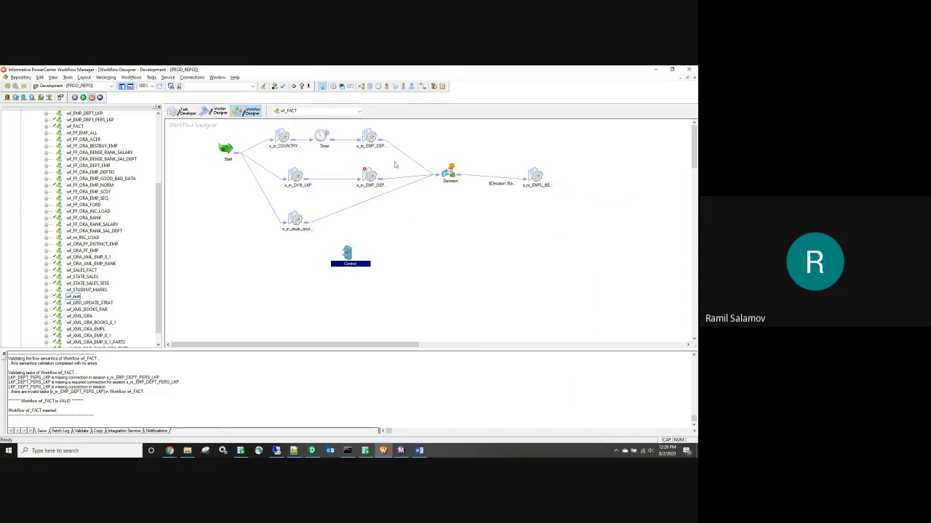
drag(295, 220, 347, 255)
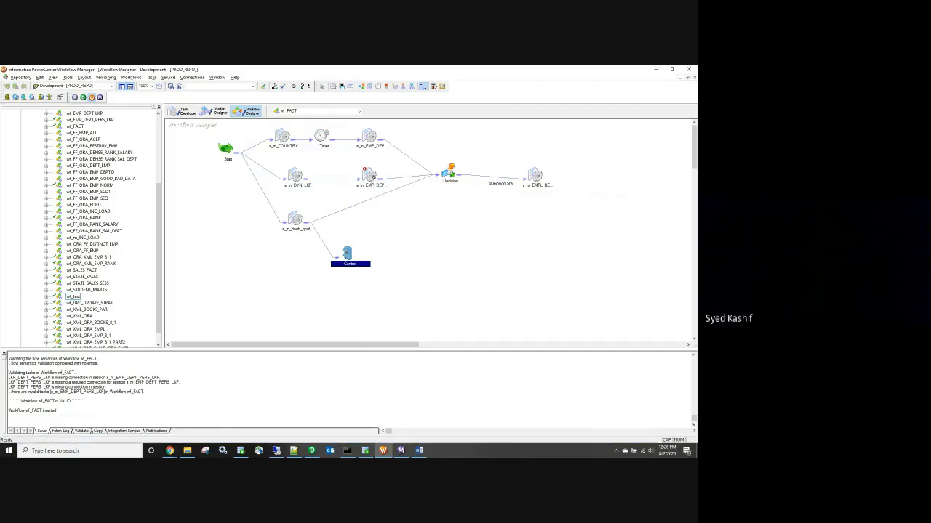
click(350, 256)
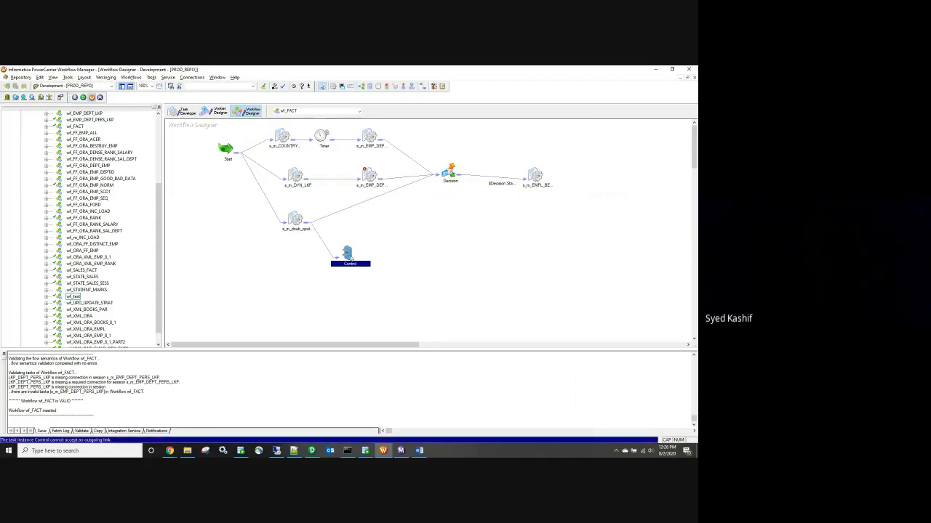
Step: Review the Control Option choices of the relocated Control task, and view the Session Config Browser
double_click(350, 256)
click(93, 219)
click(376, 256)
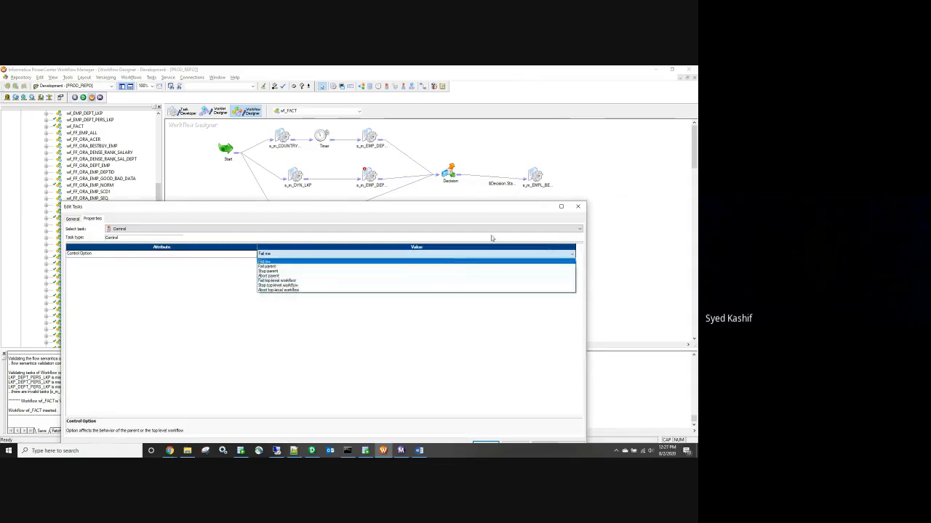
click(578, 206)
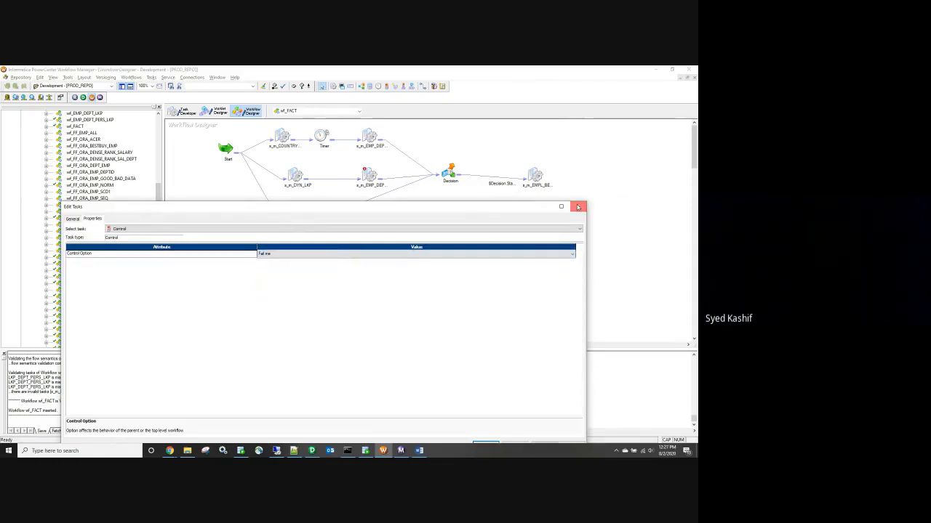
click(578, 207)
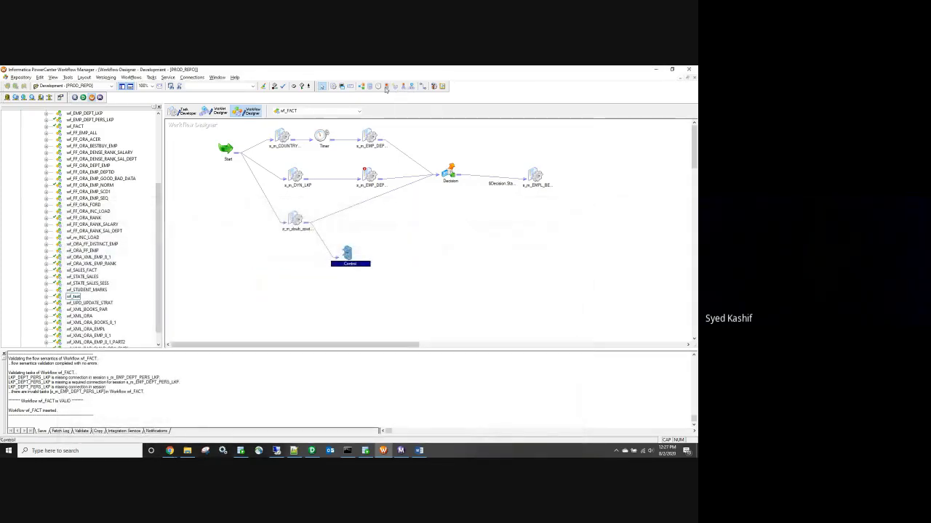
click(435, 87)
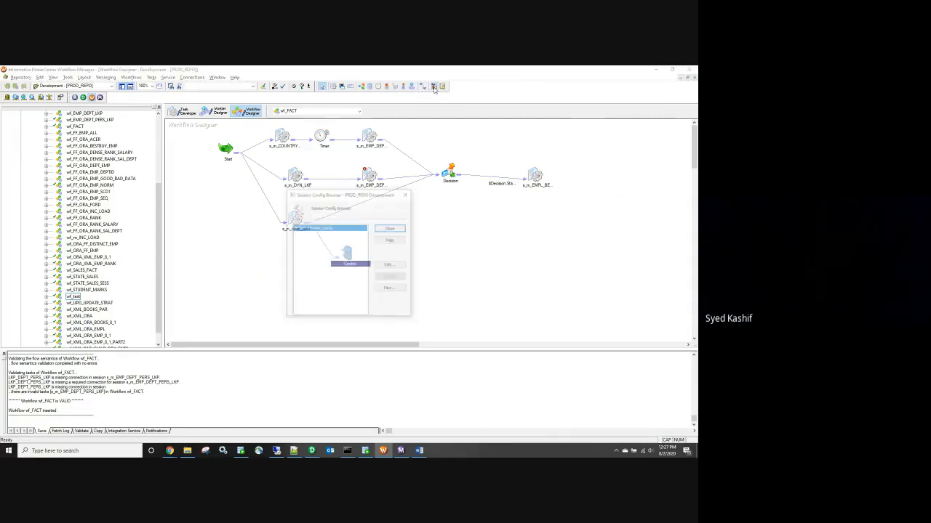
click(407, 194)
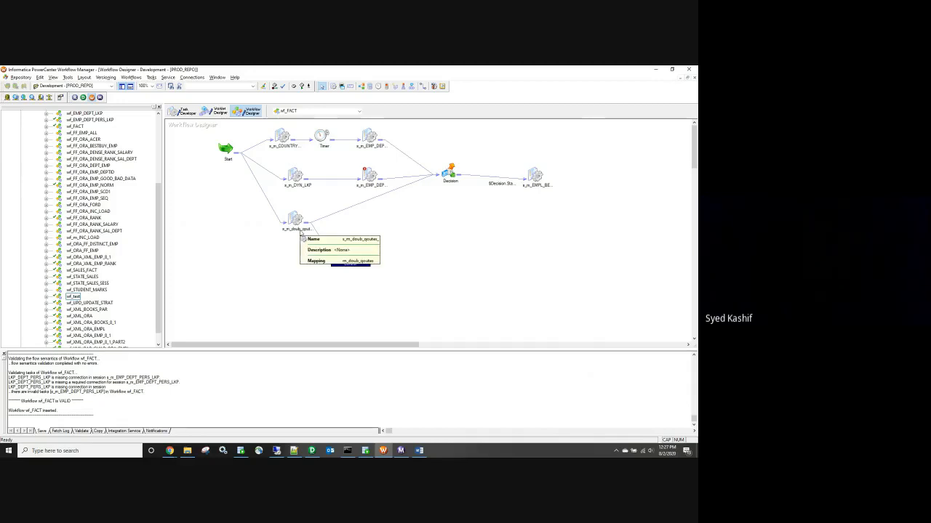
Step: Switch to PowerCenter Designer and try to add a Web Services Consumer transformation to the m_test mapping
click(313, 452)
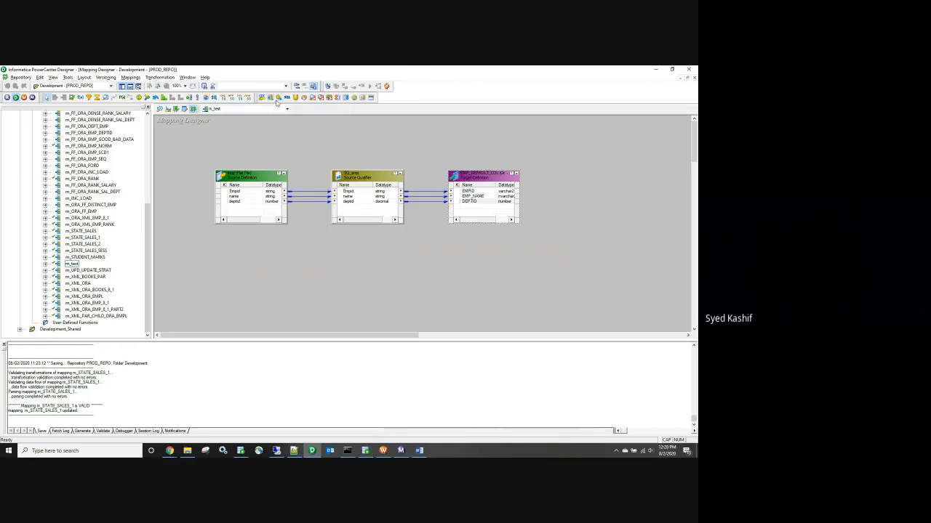
click(280, 99)
click(279, 142)
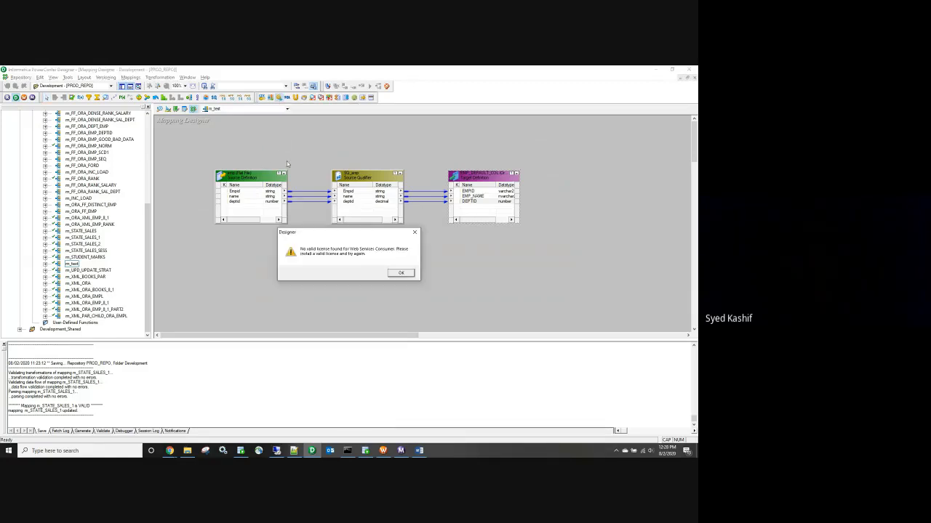
click(401, 274)
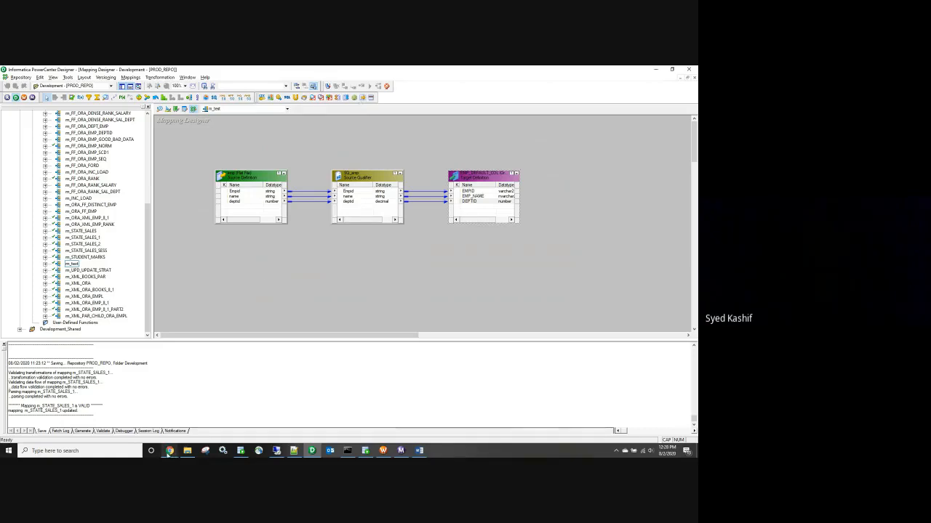
Step: Switch to Chrome, log in to Informatica Cloud with the prefilled credentials, and open the Data Integration service
mouse_move(169, 451)
click(138, 411)
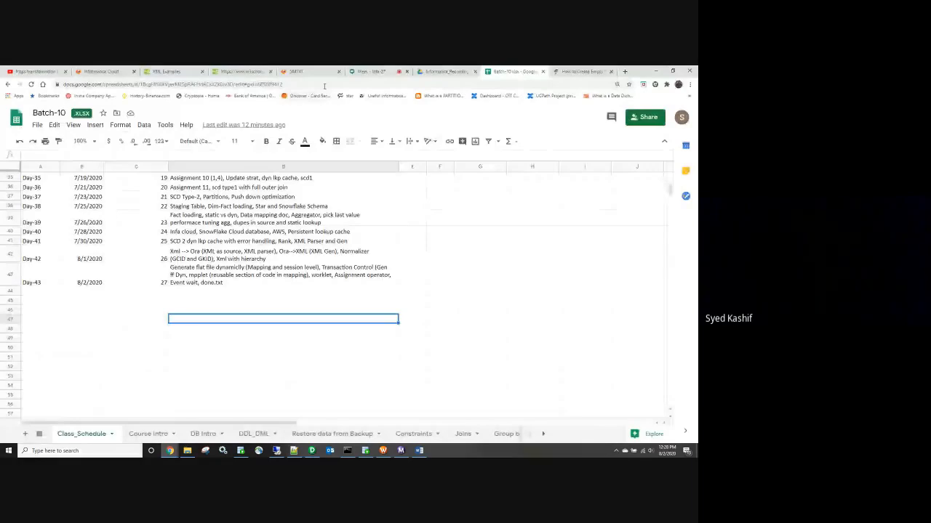
click(102, 72)
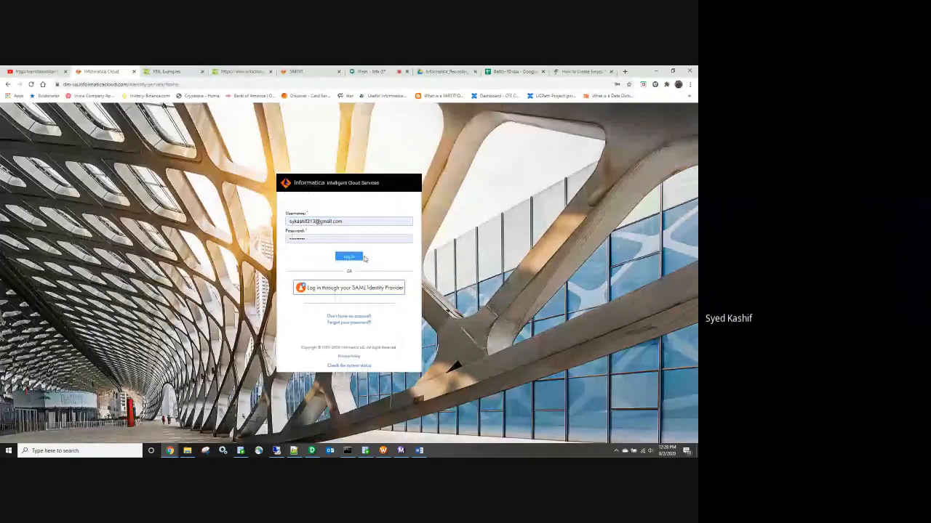
click(354, 260)
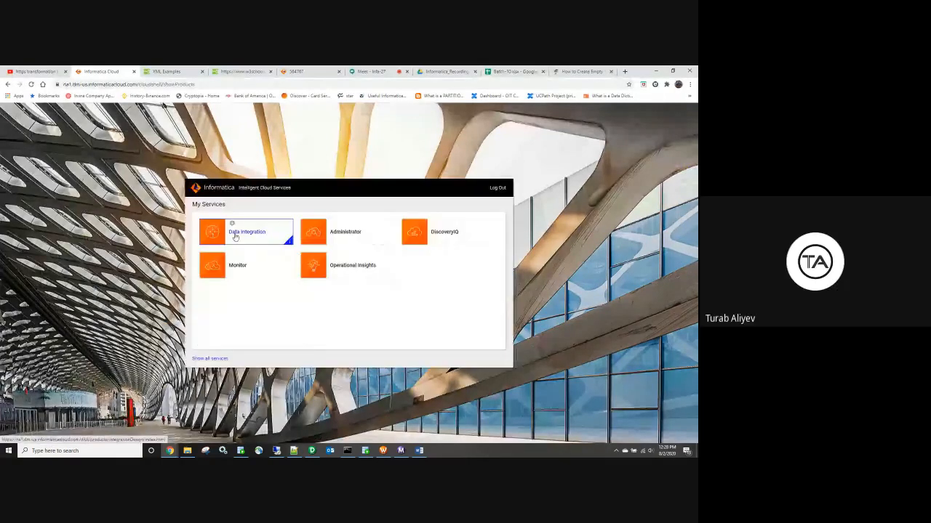
click(235, 236)
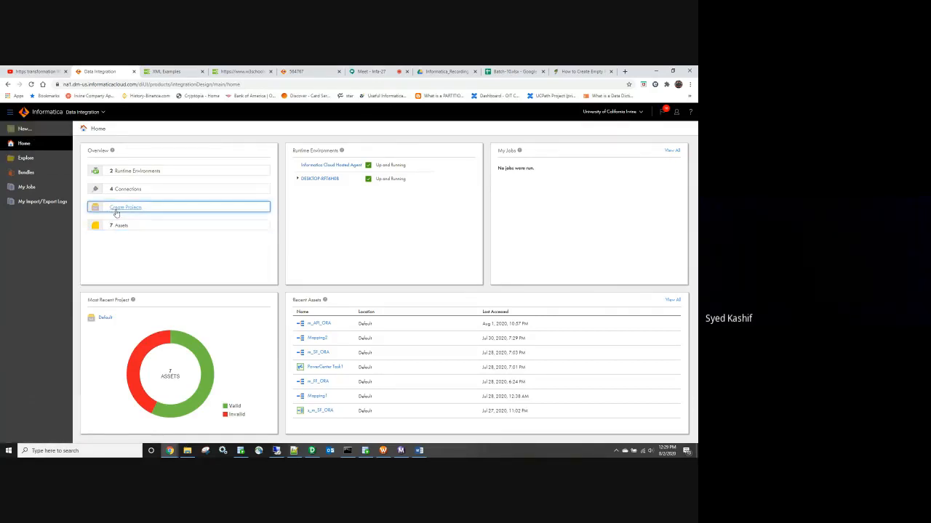
Step: Create a new asset of type Mapping in Data Integration
click(33, 130)
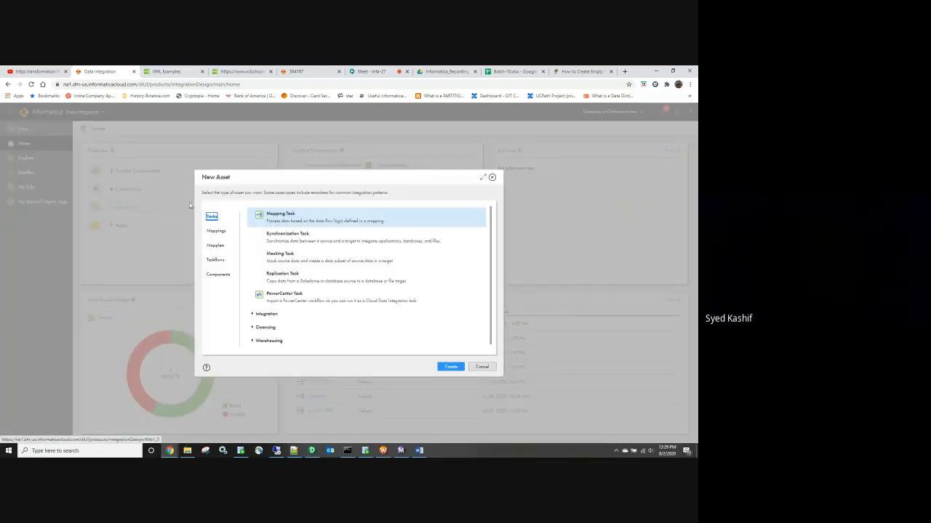
click(216, 230)
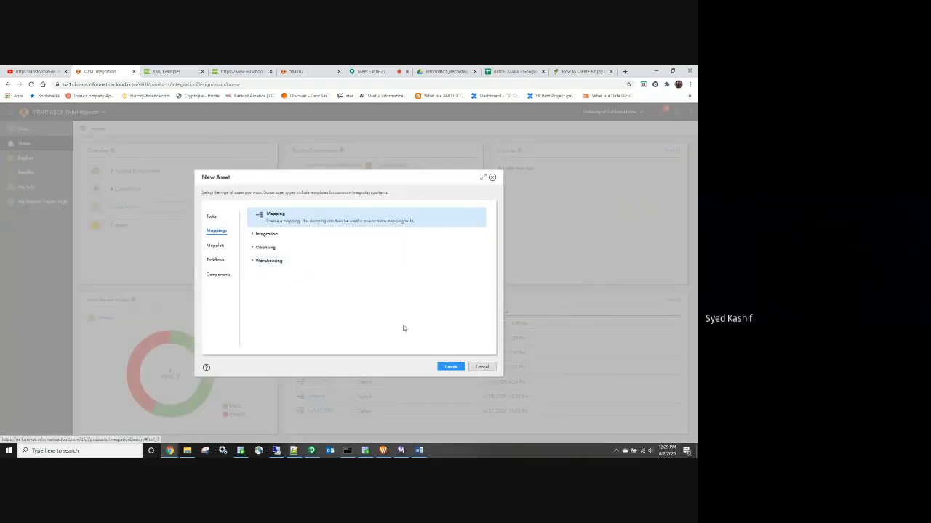
click(444, 363)
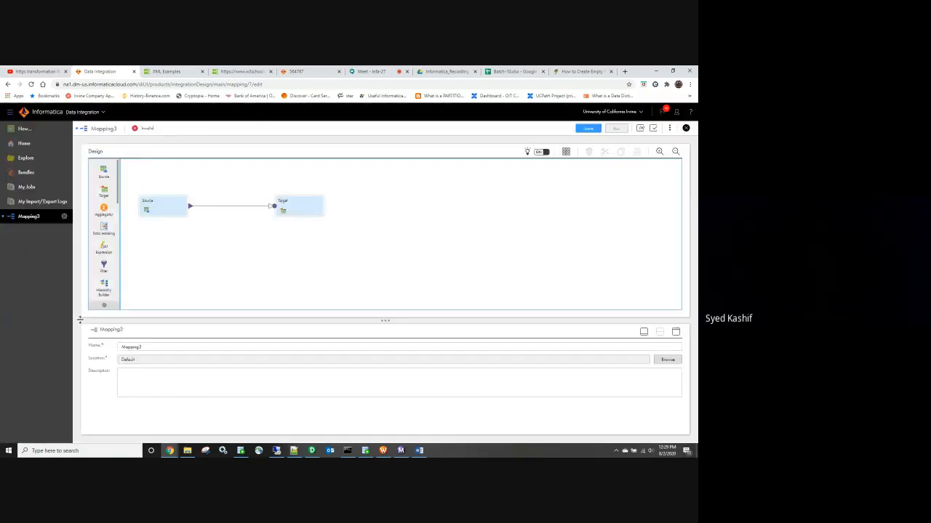
Step: Browse the full list of transformations available for the mapping, and return to the YouTube search results for "https transformation IICS"
click(104, 306)
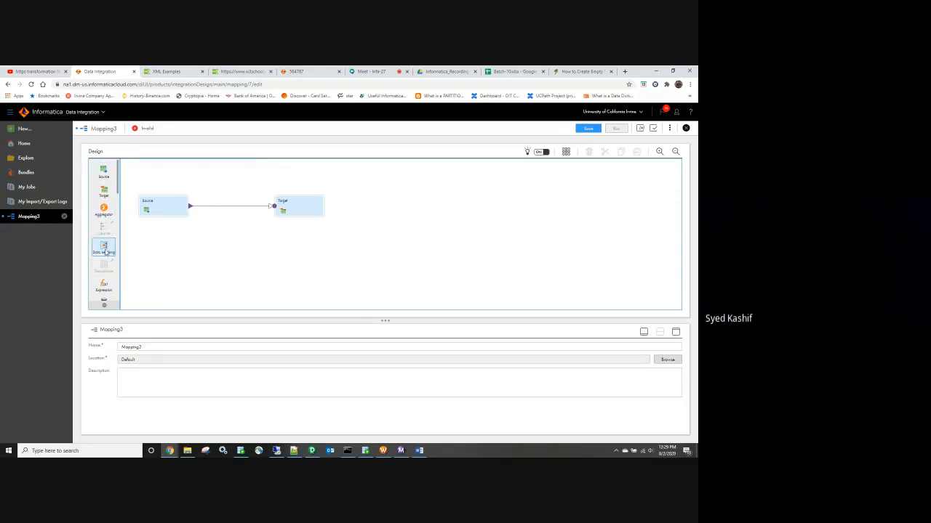
scroll(105, 258, down, 1)
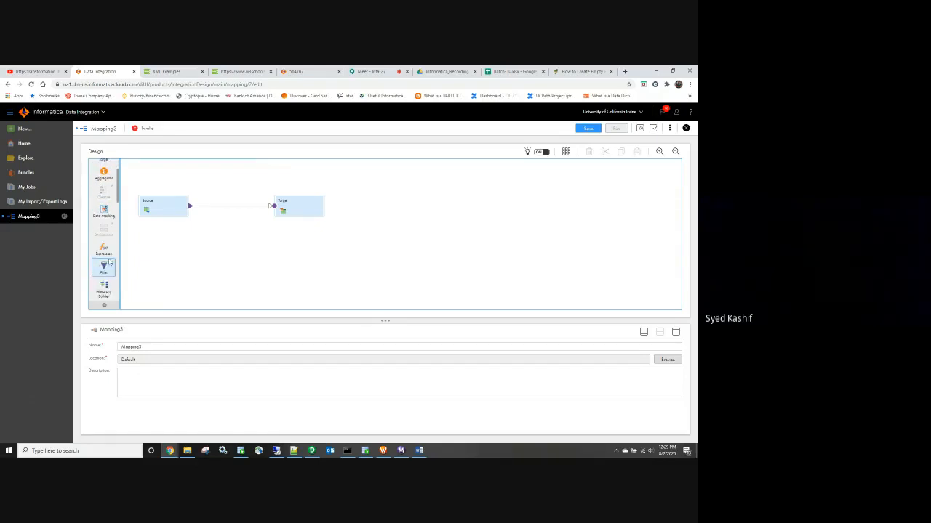
scroll(107, 260, down, 1)
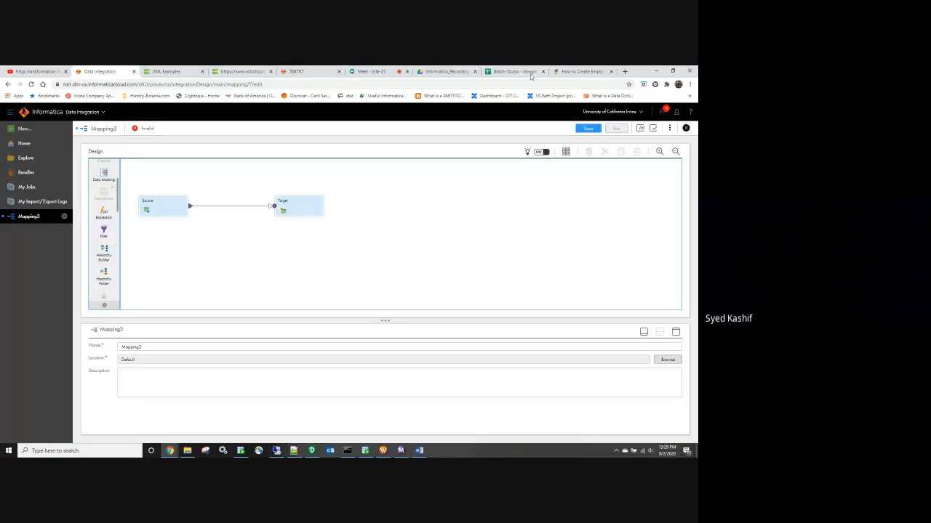
click(36, 71)
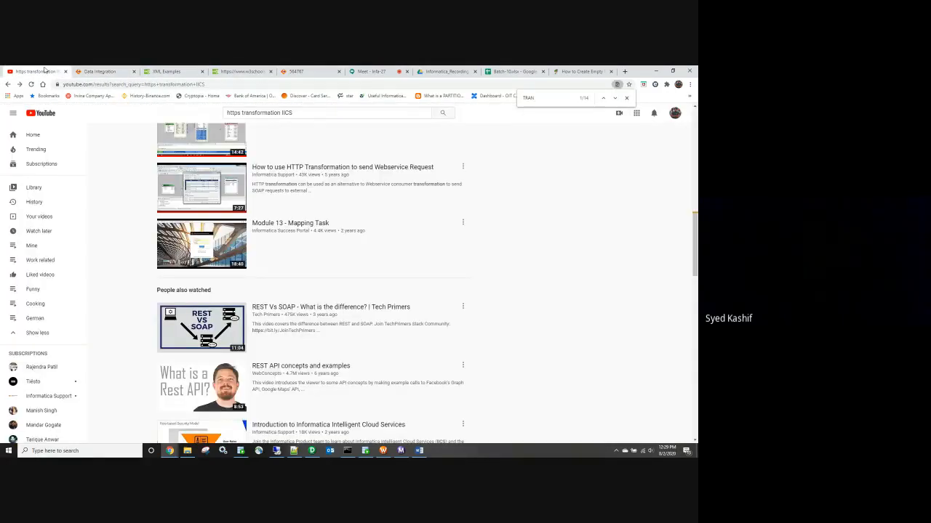
Step: Look through the YouTube results for videos on Informatica Cloud transformations such as WSConsumer, SQL and Hierarchy Builder
scroll(288, 195, up, 9)
scroll(288, 195, up, 4)
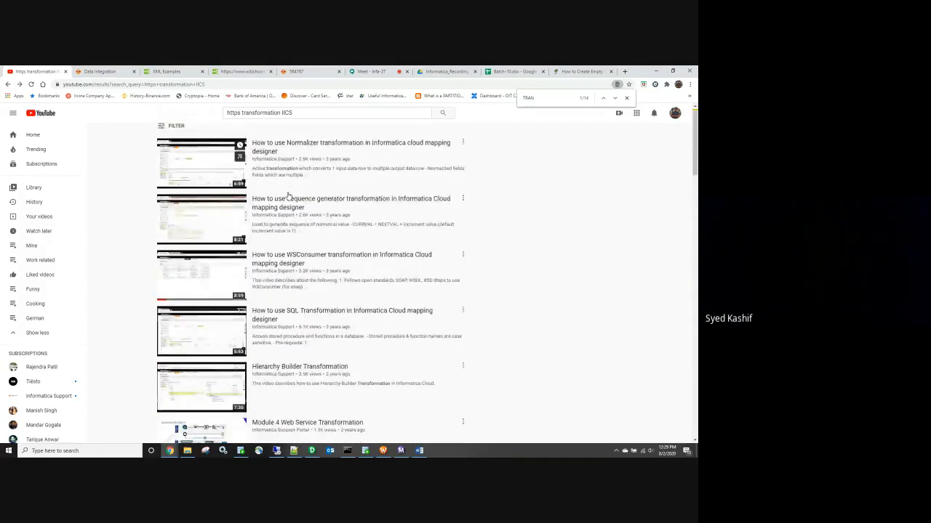
scroll(288, 195, down, 1)
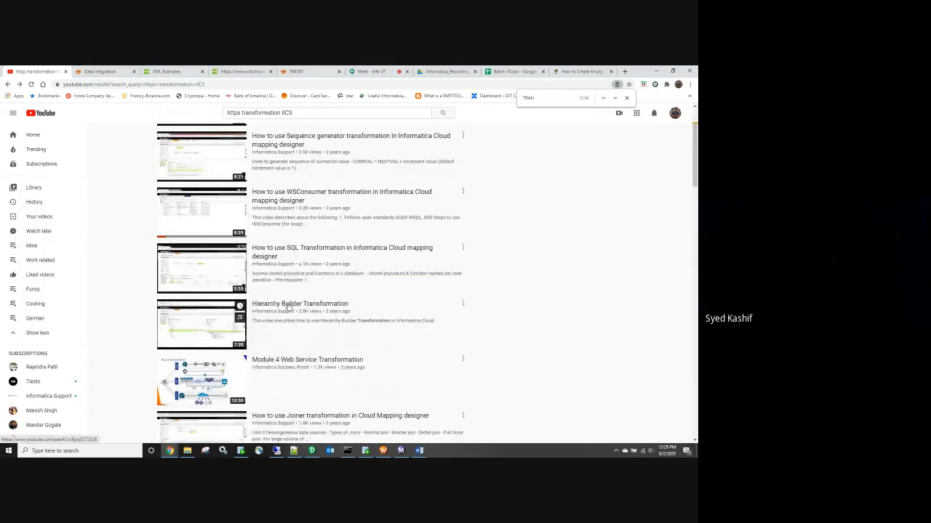
scroll(295, 296, down, 1)
scroll(295, 296, down, 3)
scroll(289, 315, up, 4)
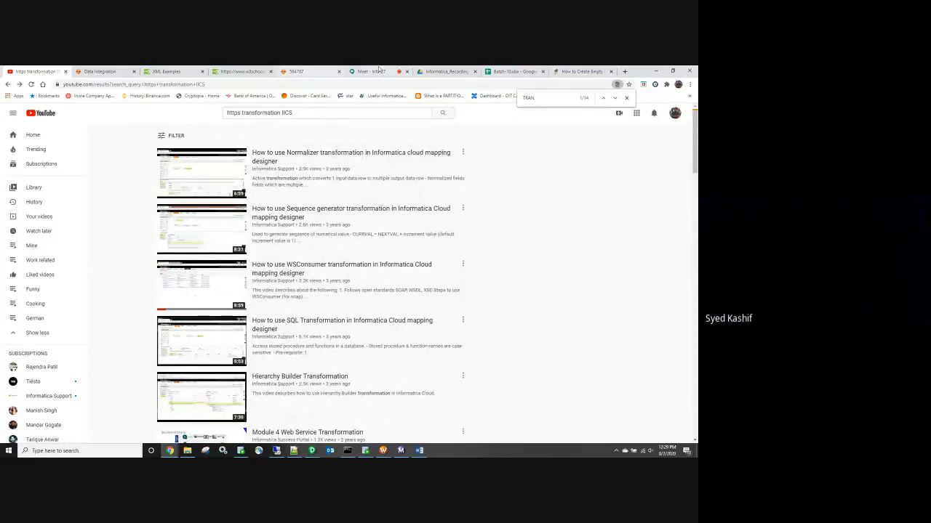
Step: Return to Mapping3 in Data Integration and examine the transformation palette from Source through Web Services
click(94, 71)
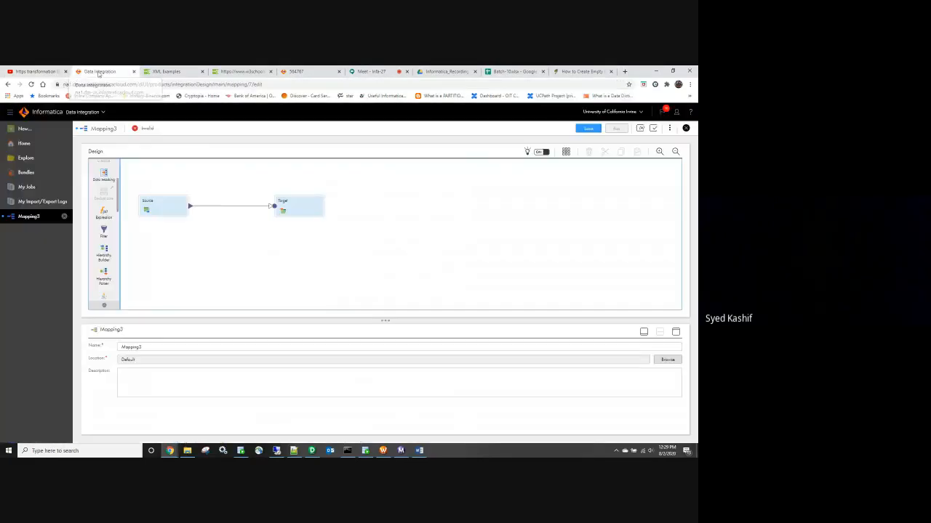
scroll(102, 280, down, 1)
scroll(102, 284, down, 4)
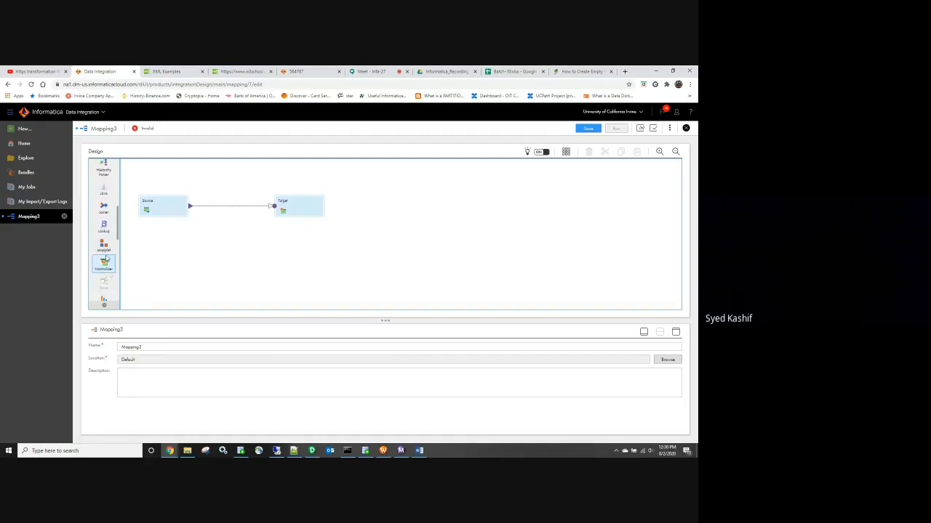
scroll(104, 280, down, 4)
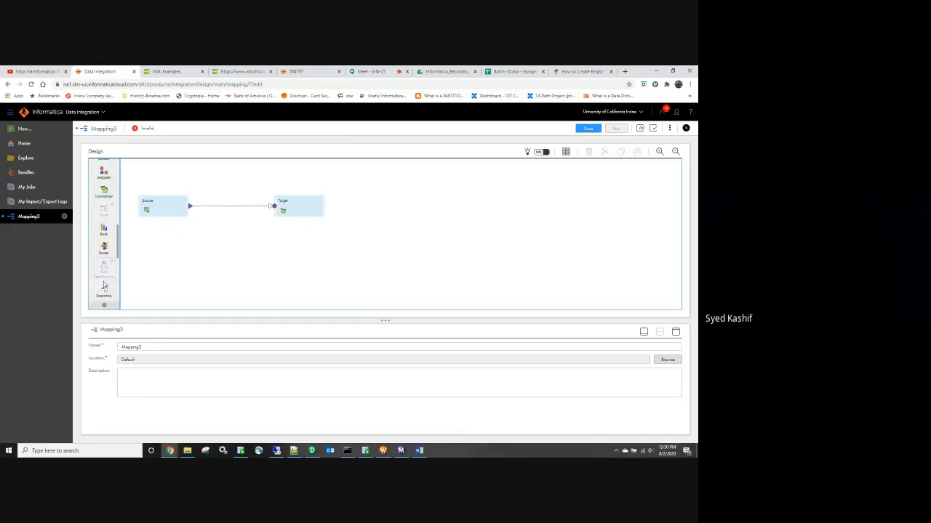
scroll(103, 301, down, 4)
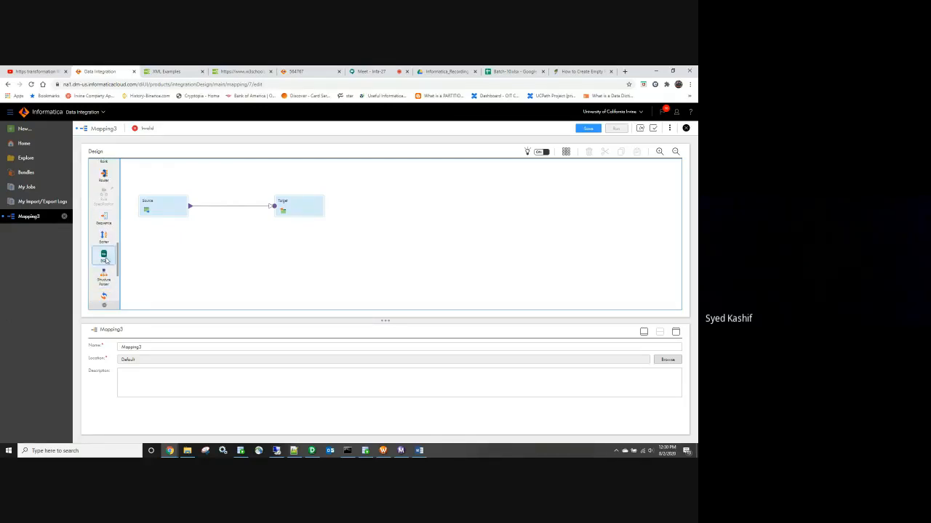
scroll(109, 271, down, 4)
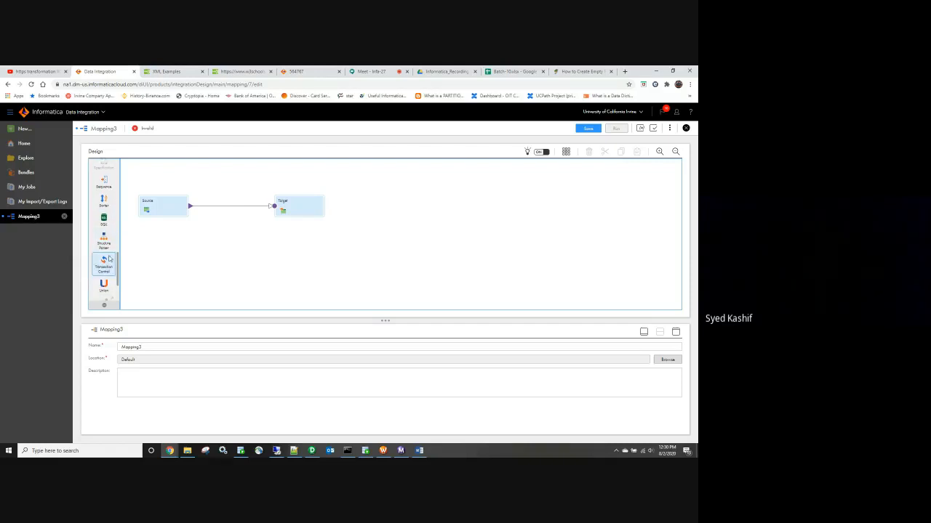
scroll(104, 254, down, 1)
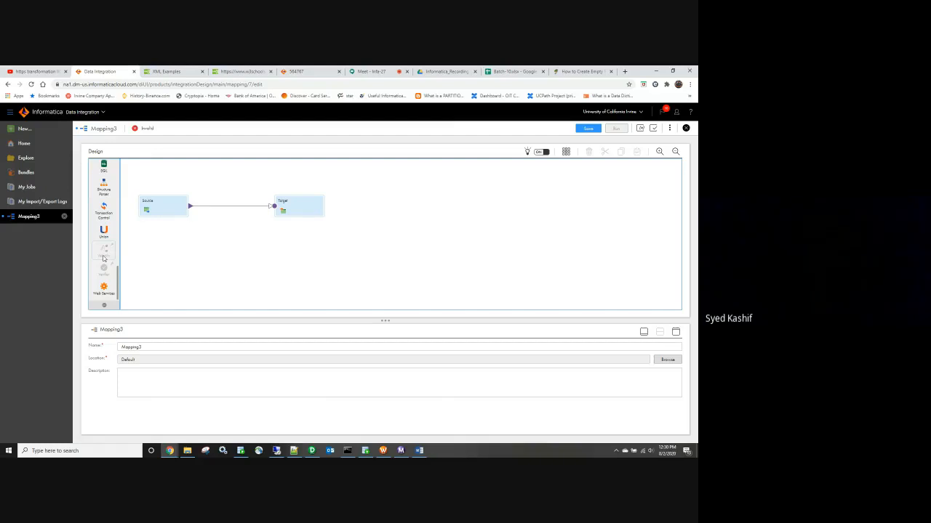
scroll(103, 258, up, 9)
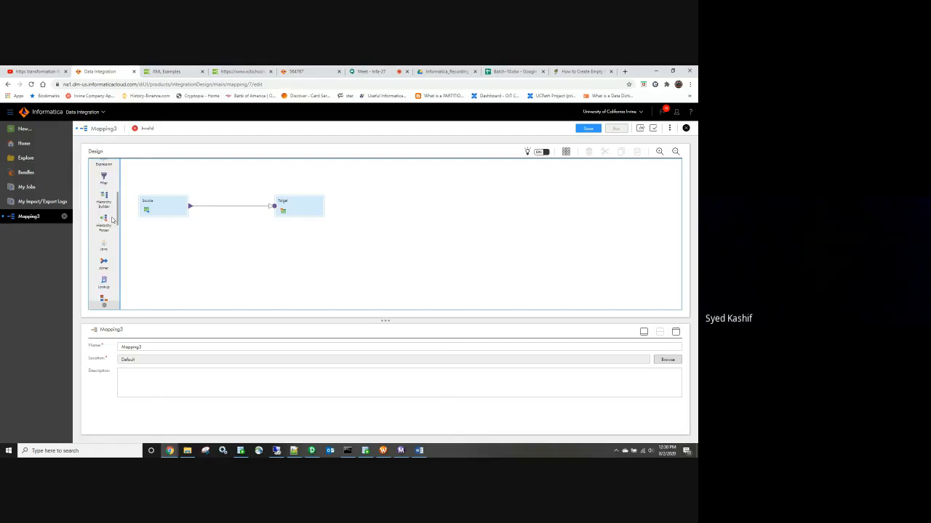
scroll(109, 240, down, 4)
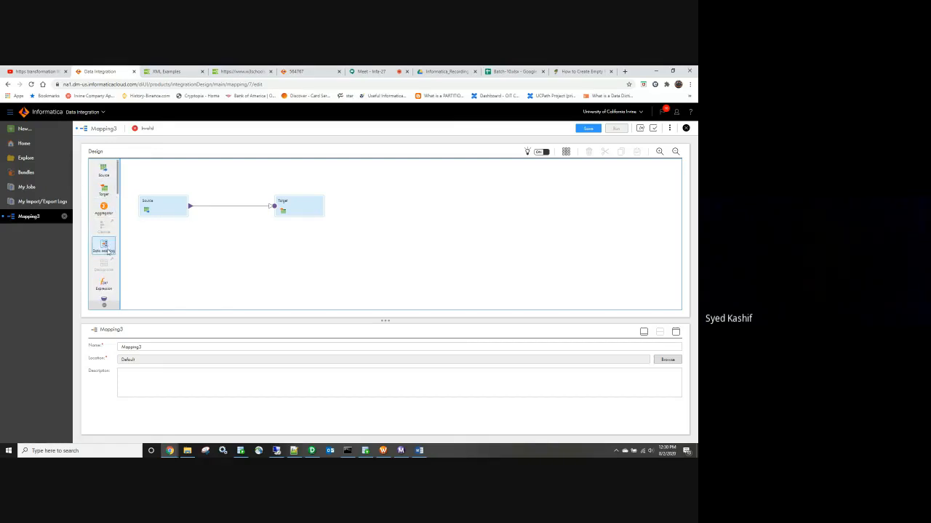
scroll(107, 260, up, 2)
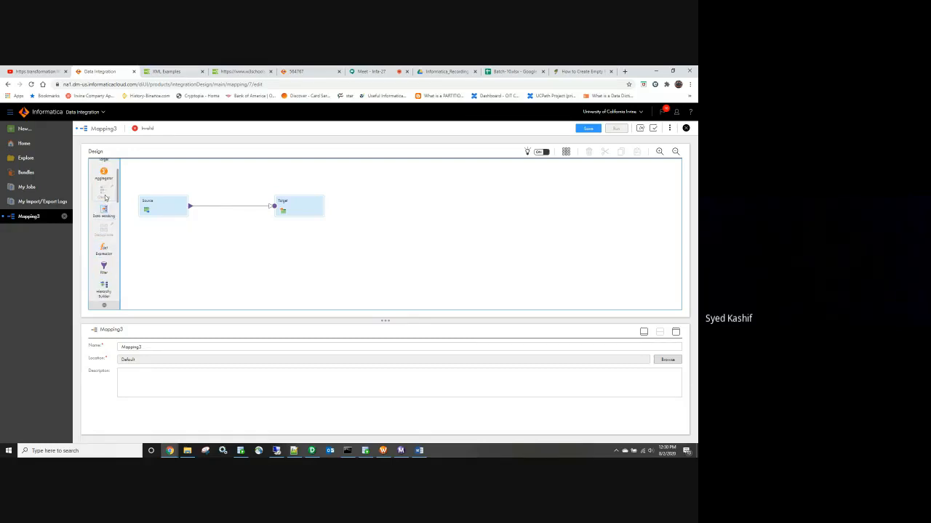
scroll(106, 196, up, 2)
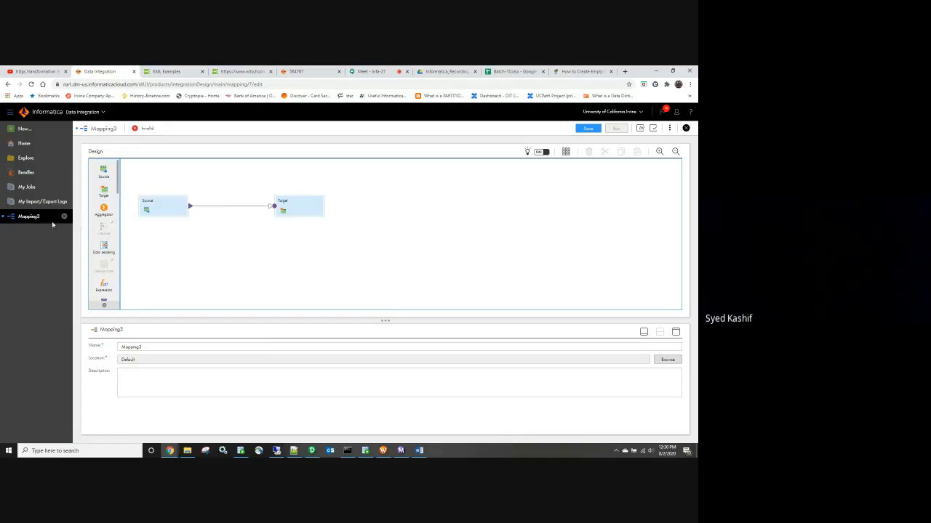
Step: Switch from Data Integration to the Administrator service, saving the changes to Mapping3
click(104, 114)
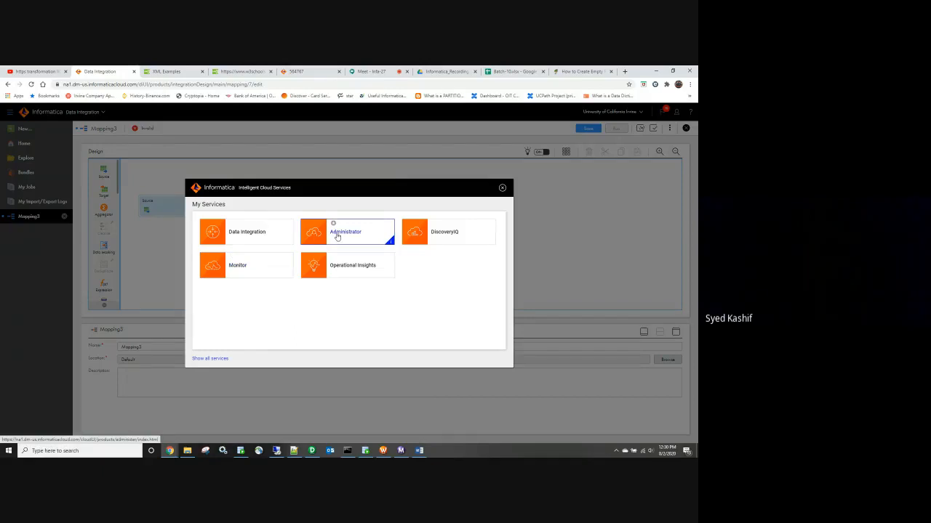
click(334, 234)
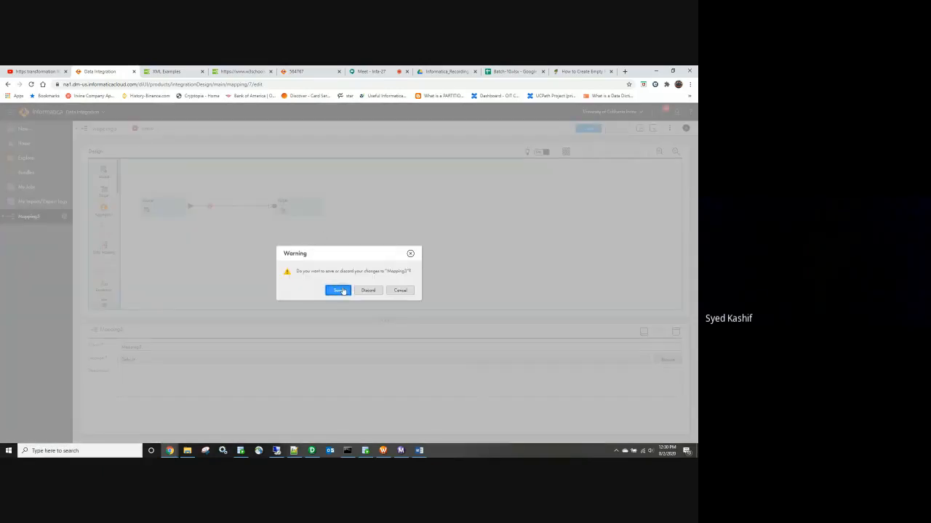
click(339, 291)
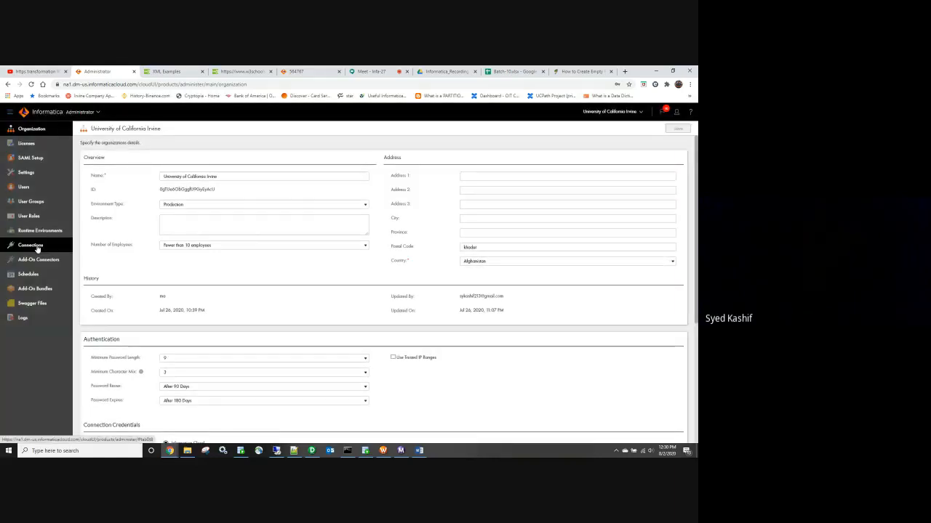
Step: Leave the organization page, saving its changes, and browse the available add-on connectors
click(38, 248)
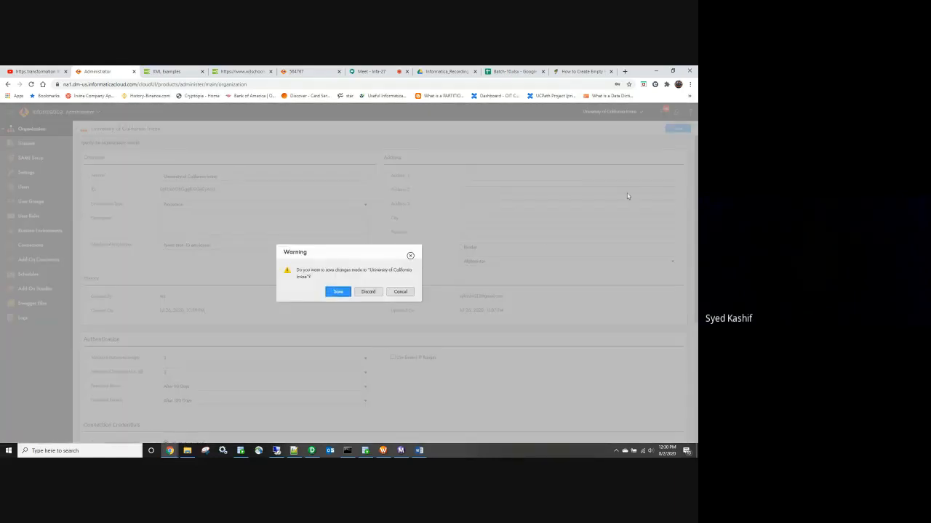
click(337, 293)
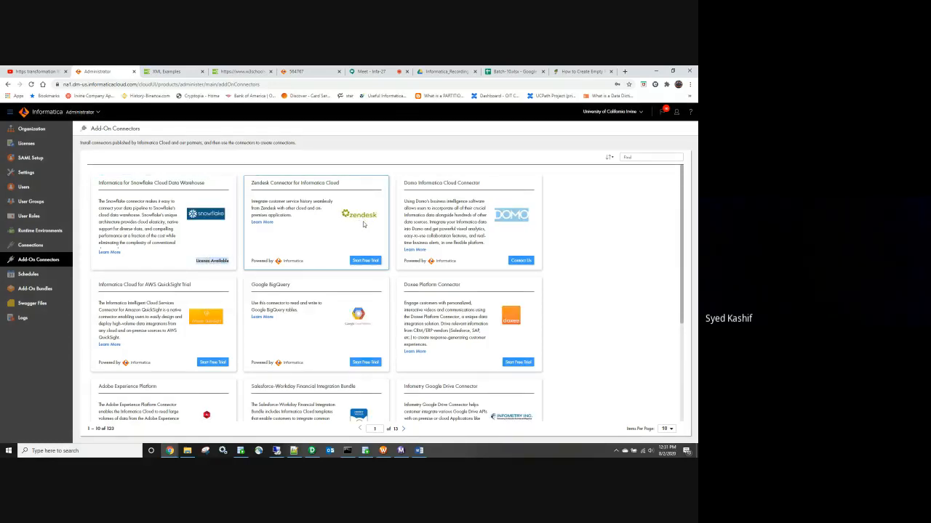
scroll(364, 228, down, 1)
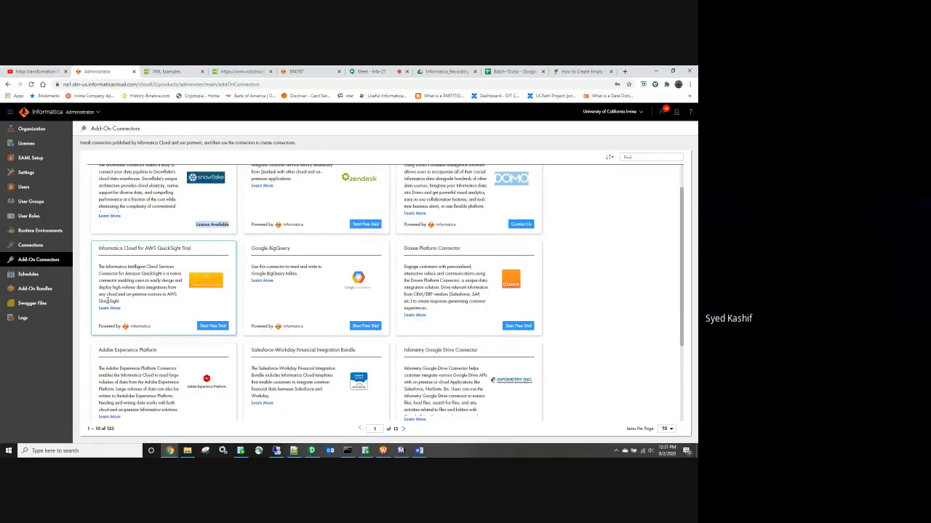
scroll(166, 258, down, 1)
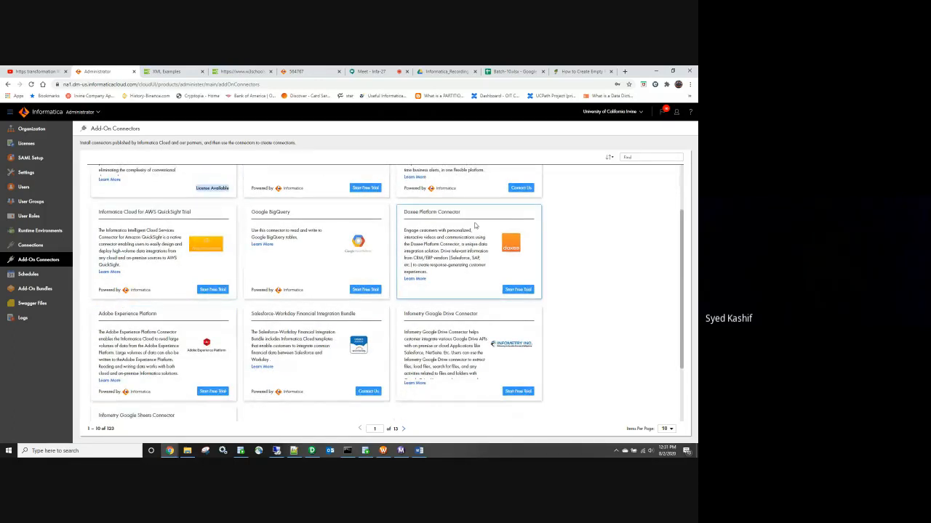
scroll(475, 228, up, 2)
Step: Search the add-on connectors for AWS, and replace the search term with AMA
click(653, 155)
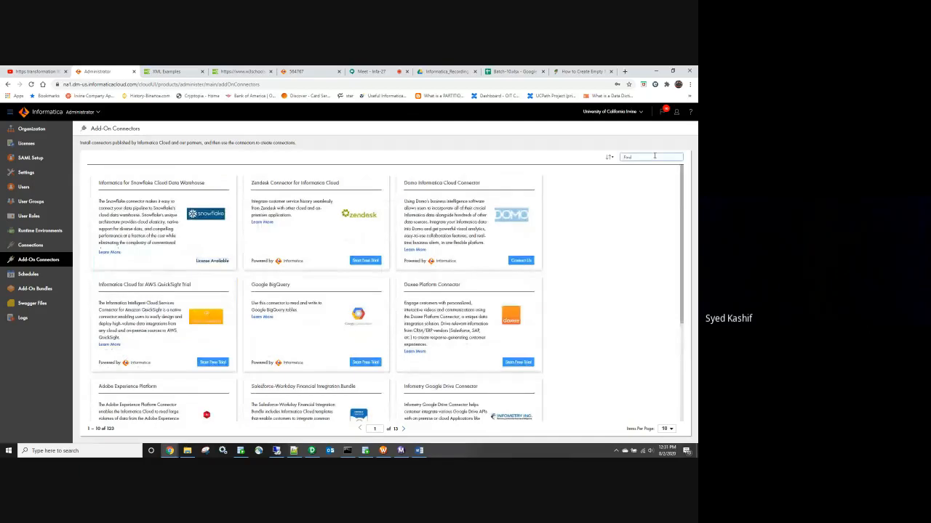
text(AWS)
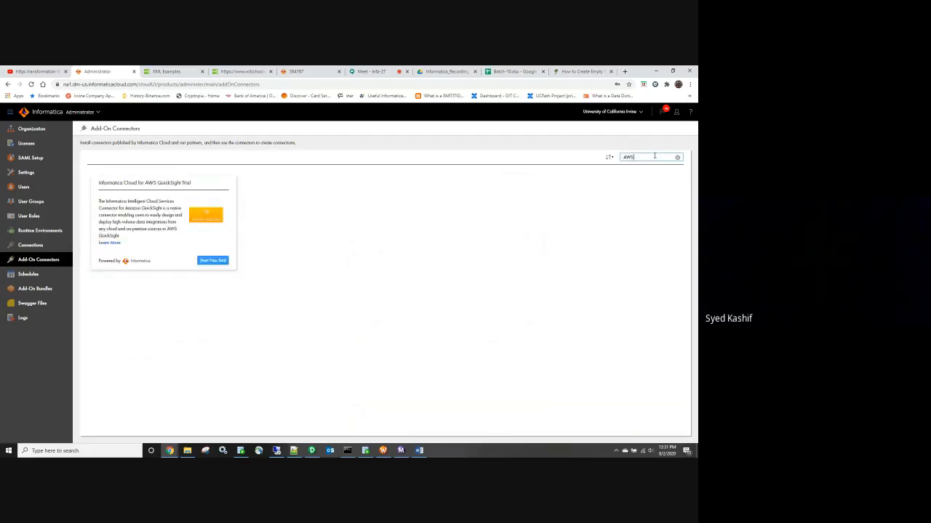
key(BackSpace)
key(BackSpace)
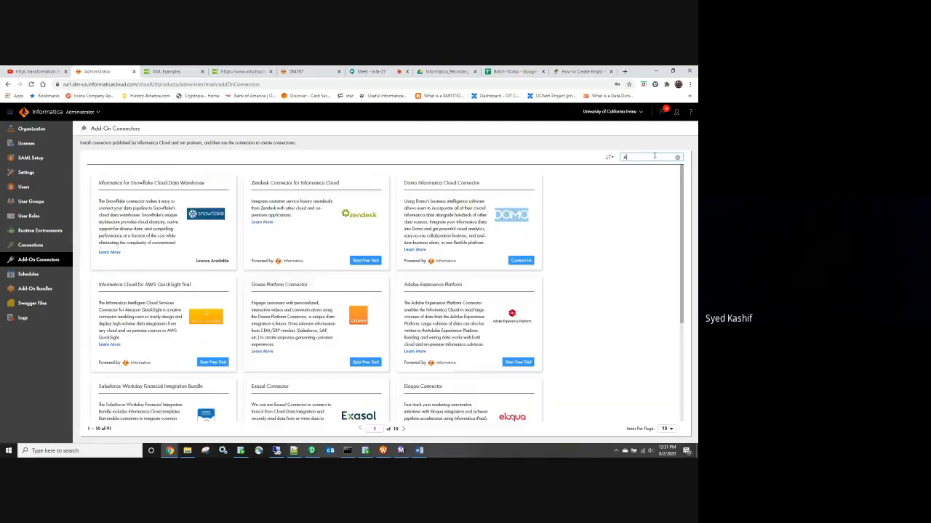
text(AMA)
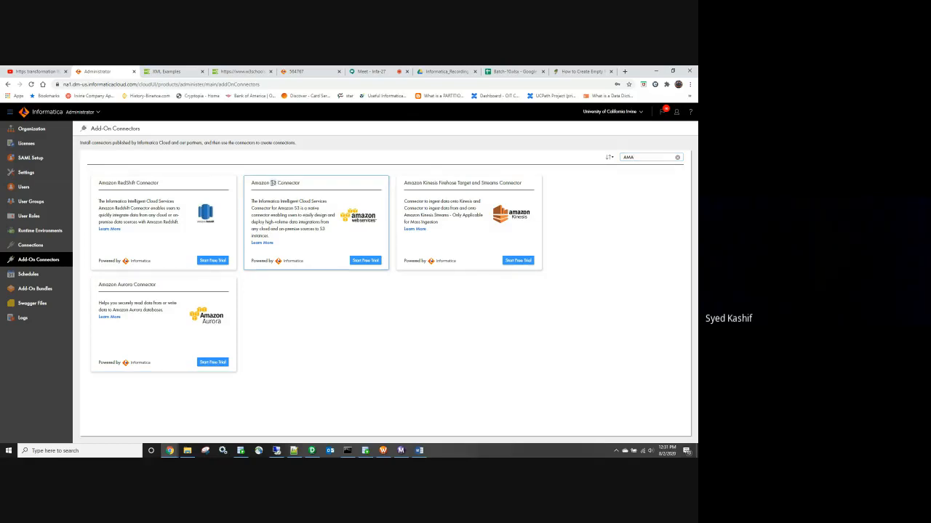
Step: View the Informatica infa_shared folder in File Explorer and the Batch-10 class schedule in Google Sheets
click(187, 450)
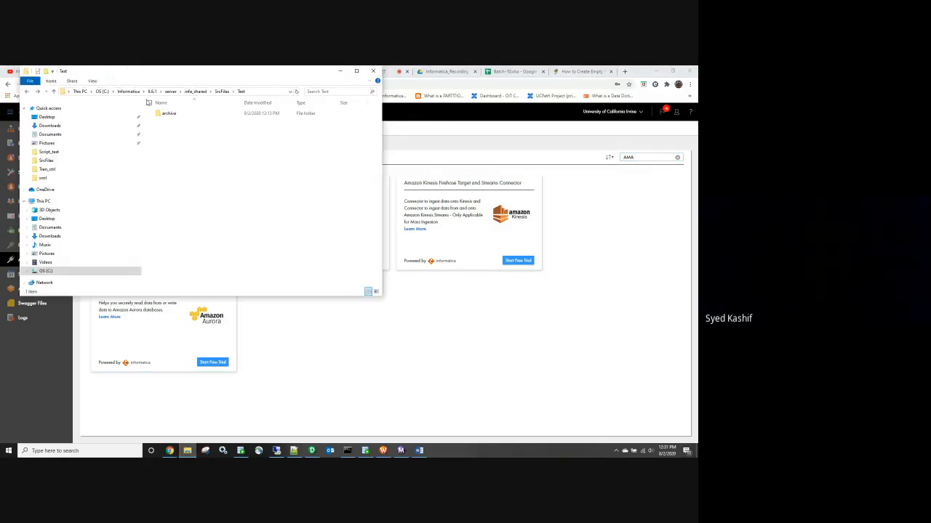
click(195, 92)
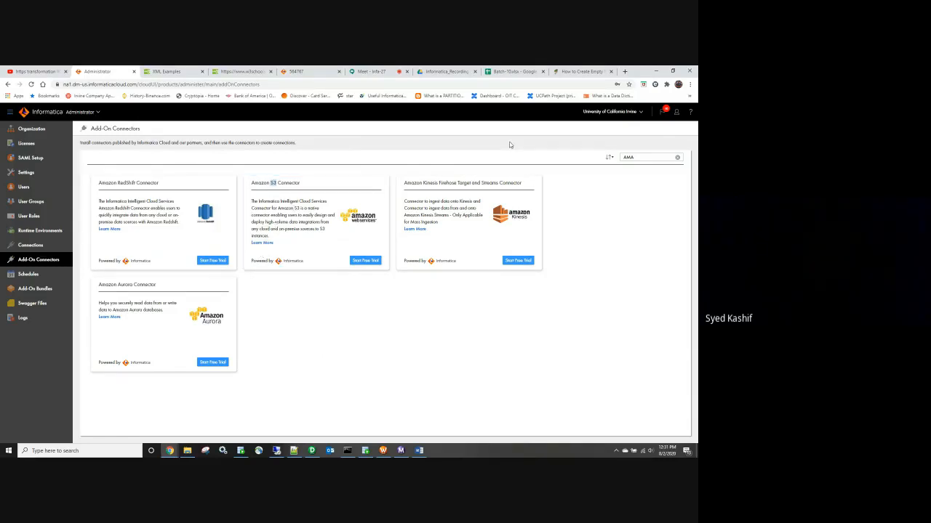
click(464, 73)
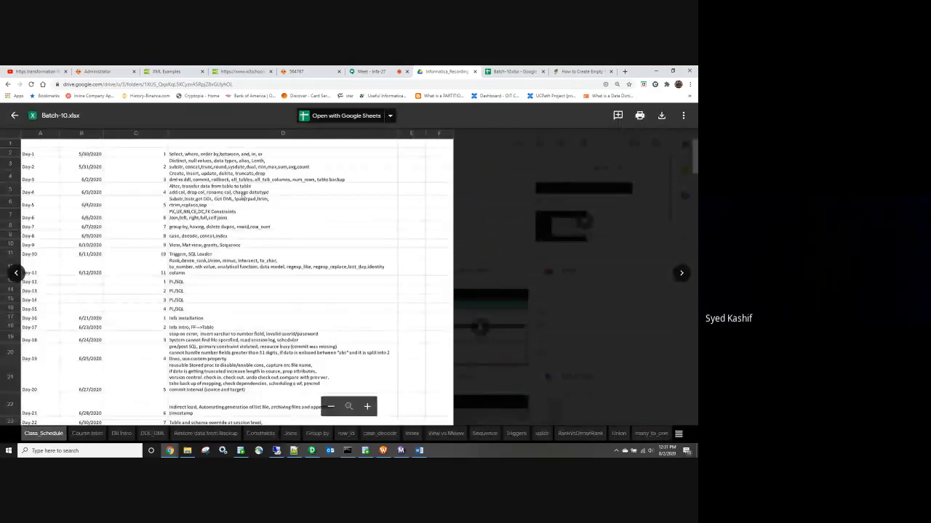
click(515, 71)
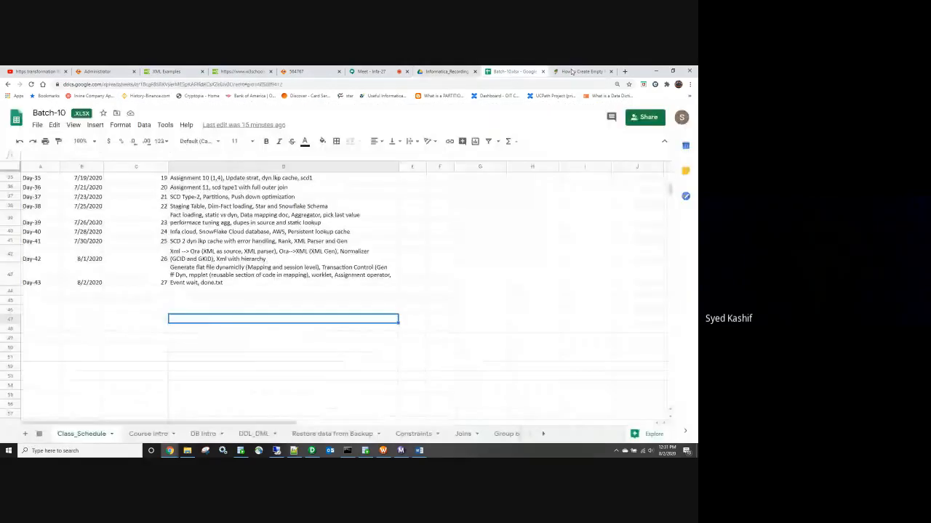
click(656, 71)
mouse_move(169, 450)
click(127, 425)
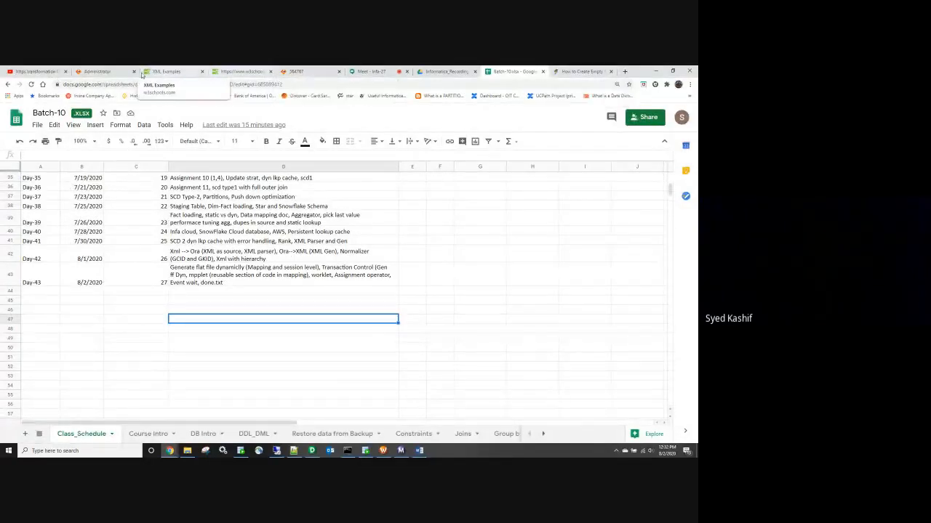
Step: Return to the add-on connectors in Administrator, highlight the Amazon S3 Connector name, and clear the connector search
click(117, 72)
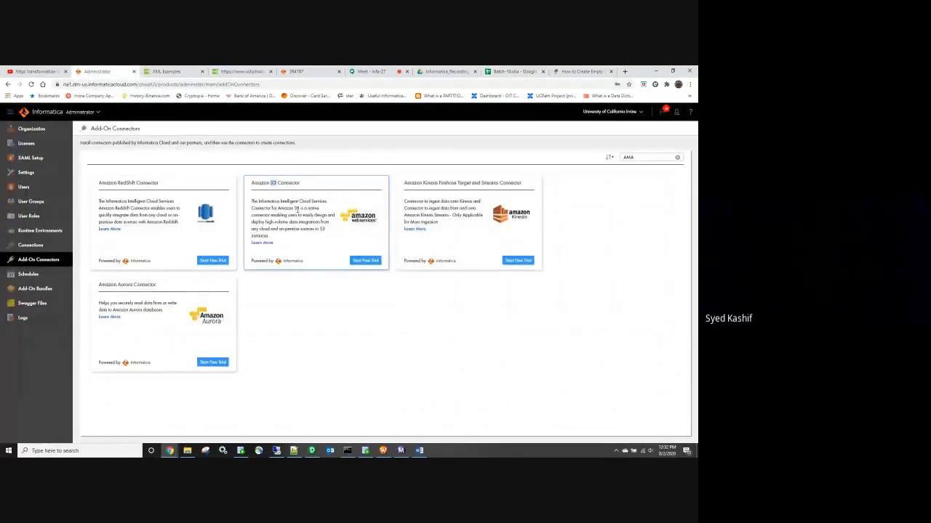
triple_click(274, 182)
click(677, 158)
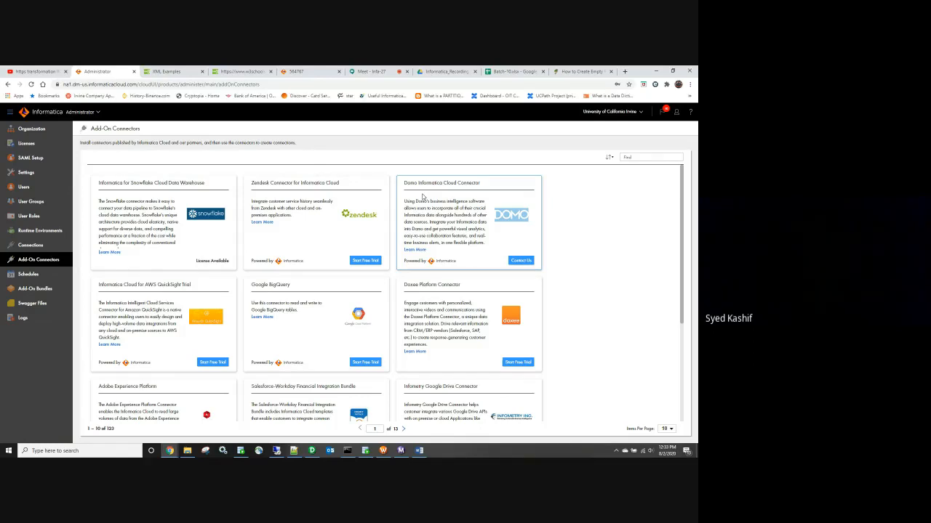
Step: Open the AWS sign-in page in a new browser tab and sign in as root user with the saved account password
click(625, 72)
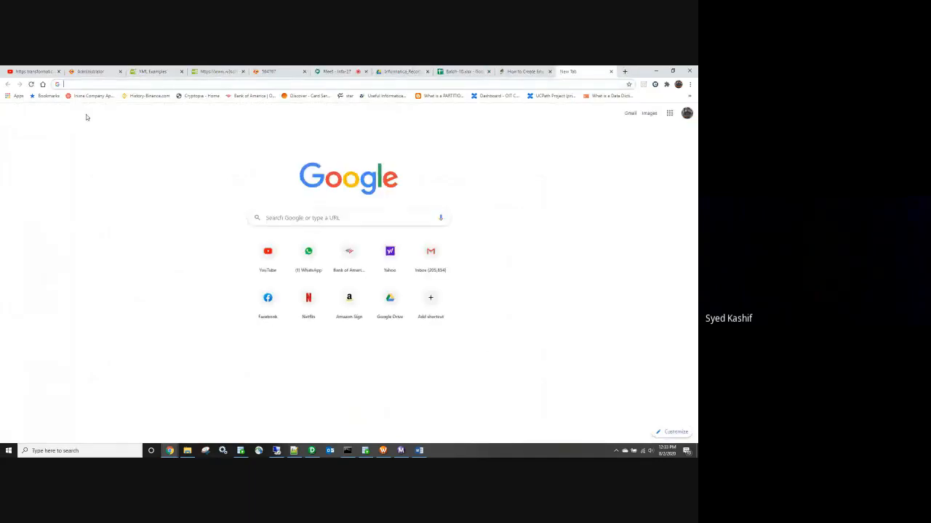
text(a)
key(Return)
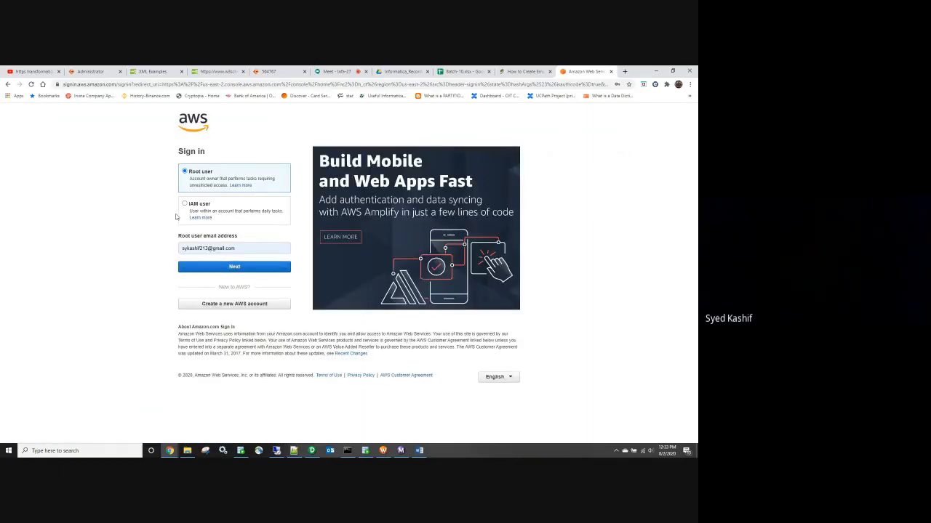
click(208, 266)
click(224, 194)
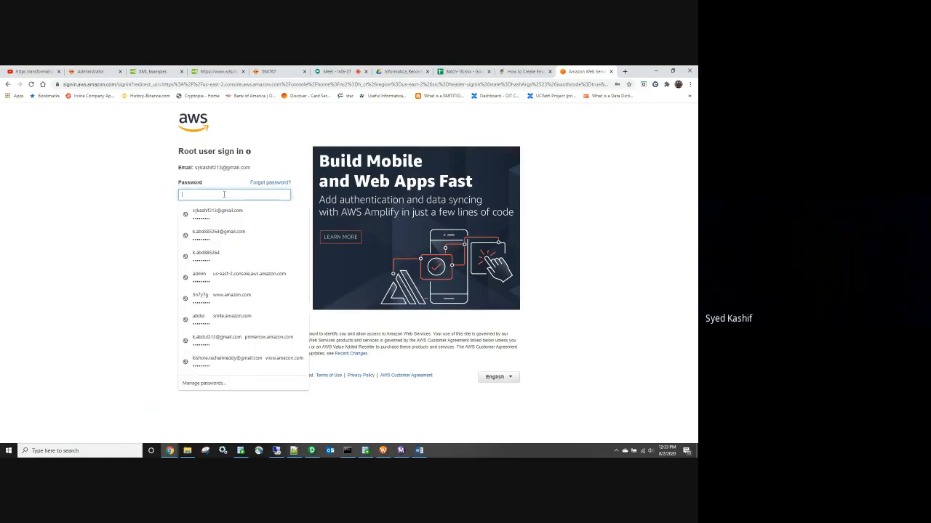
click(213, 213)
click(213, 214)
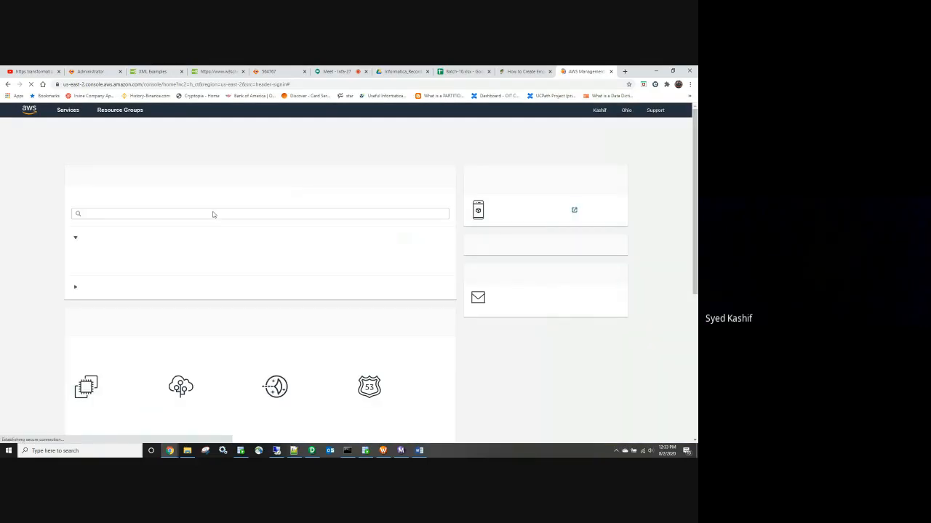
Step: Open the RDS service, start creating a database, and examine the available engine options
click(86, 112)
scroll(121, 312, down, 1)
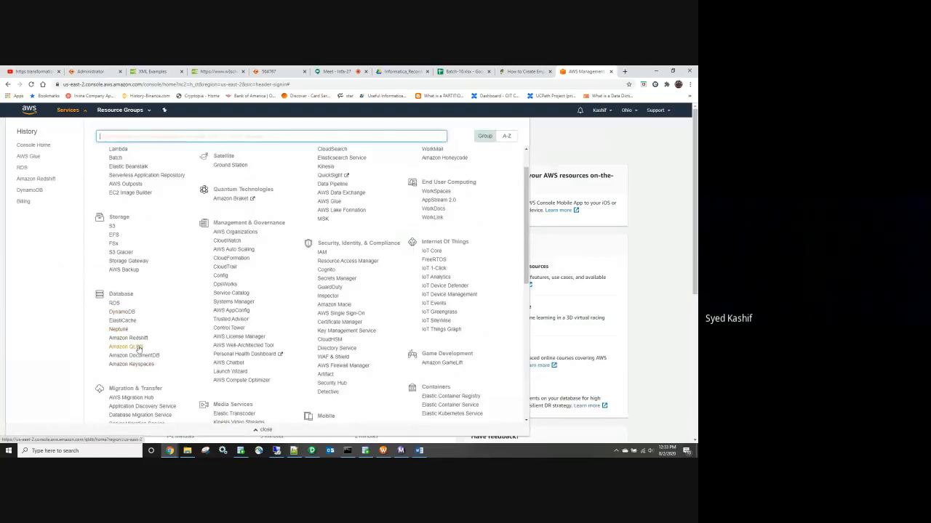
click(115, 303)
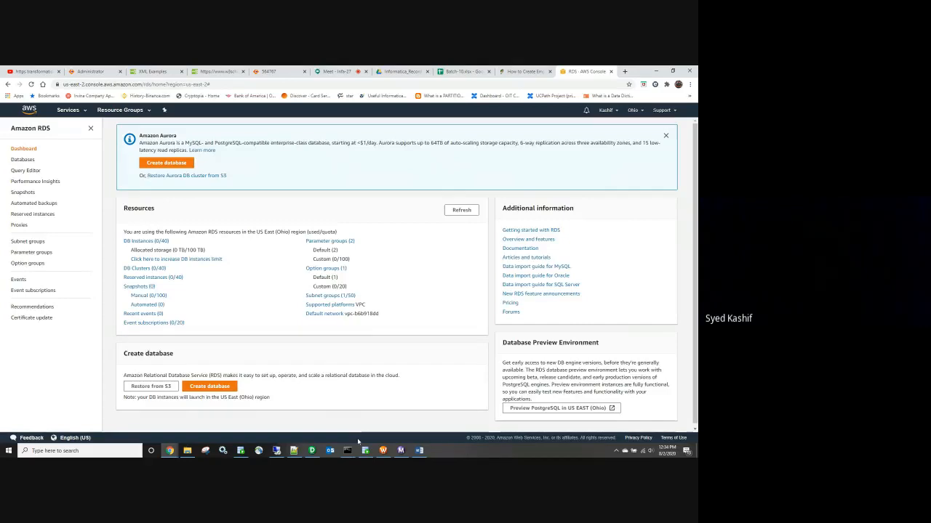
scroll(222, 316, down, 2)
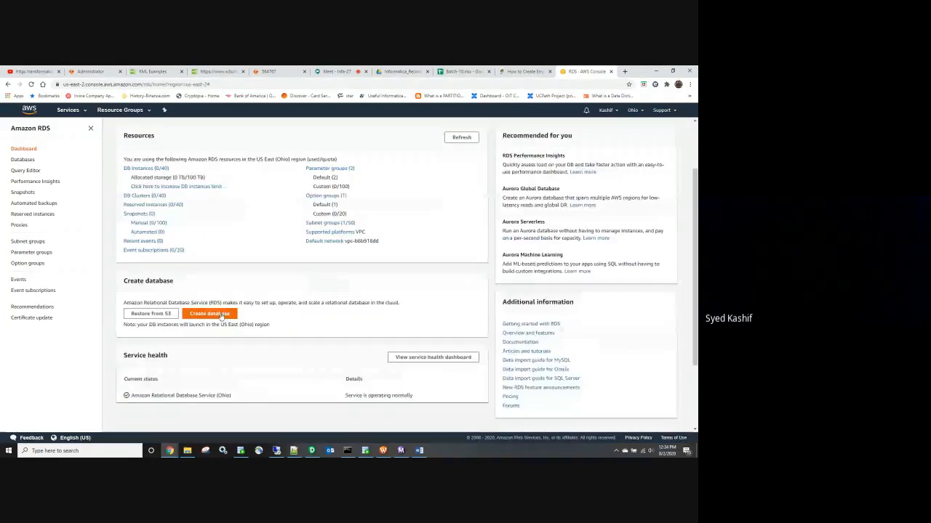
click(209, 313)
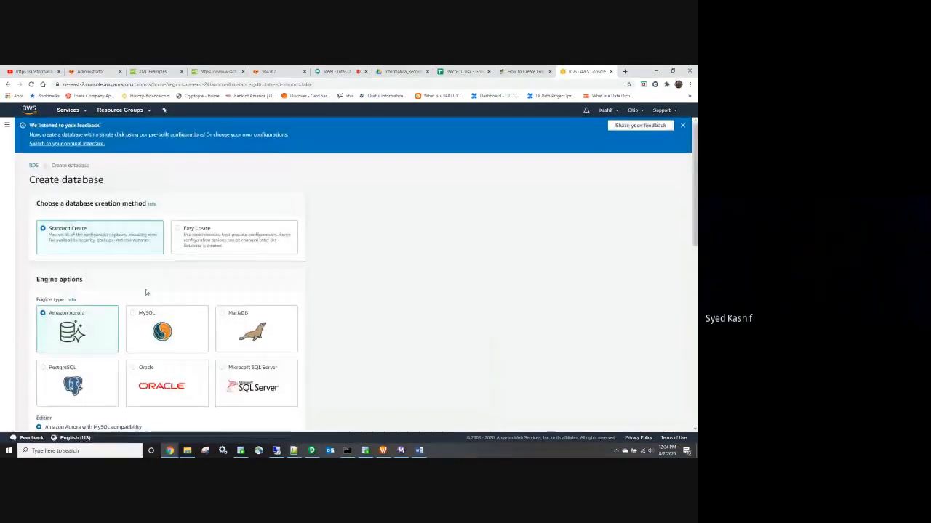
scroll(146, 293, down, 1)
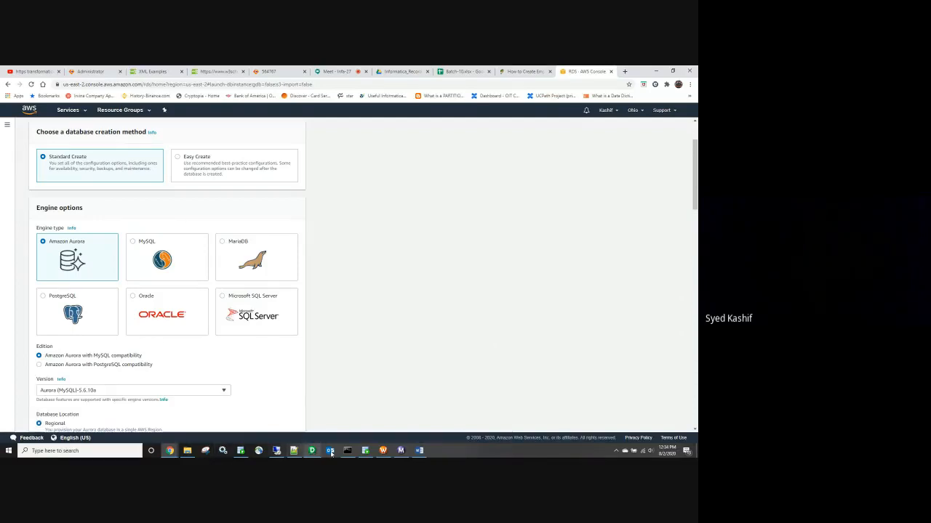
Step: View the state_sales worksheet in Oracle SQL Developer, and return to the RDS database creation form
click(364, 453)
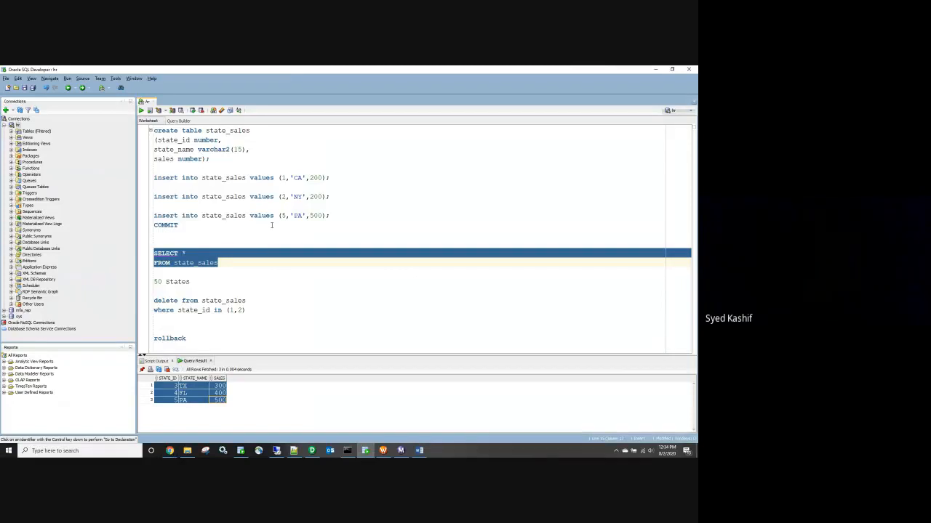
click(654, 70)
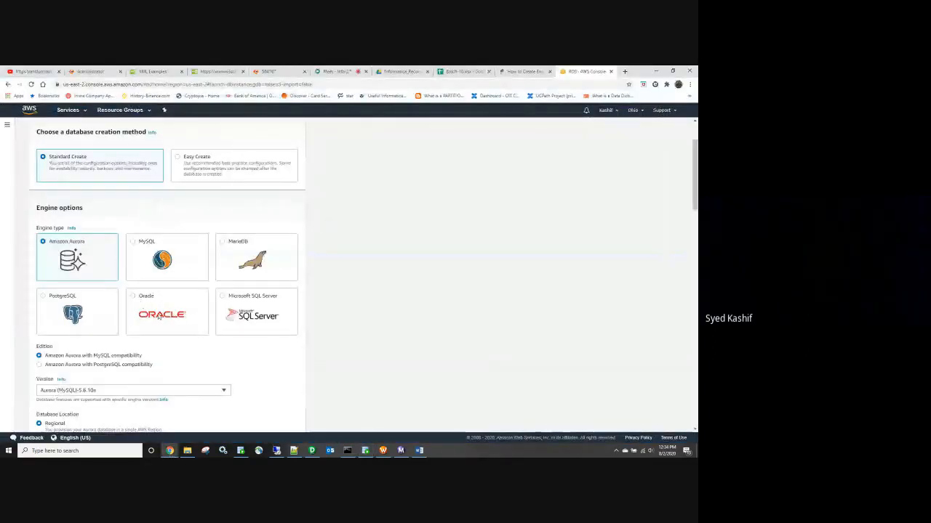
scroll(159, 316, up, 1)
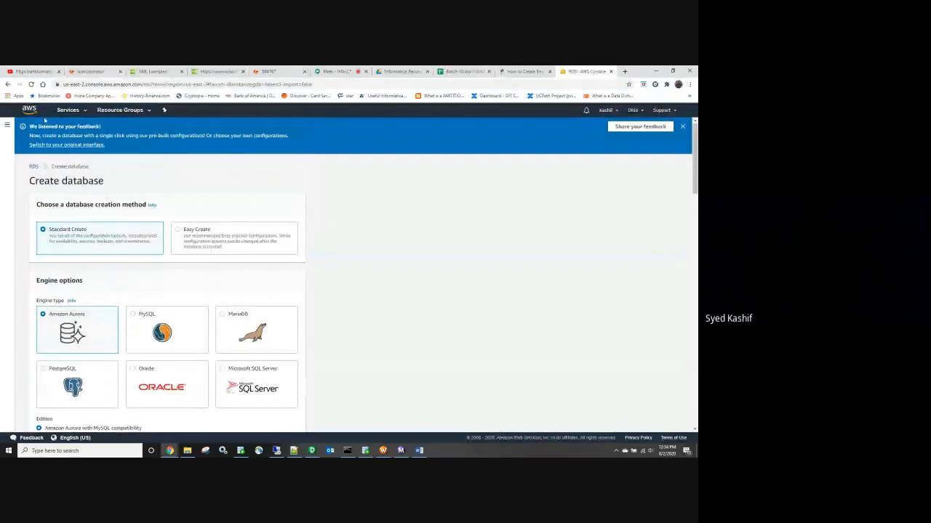
Step: Examine the full list of AWS services, from compute, storage and database through networking, developer tools and machine learning
click(86, 112)
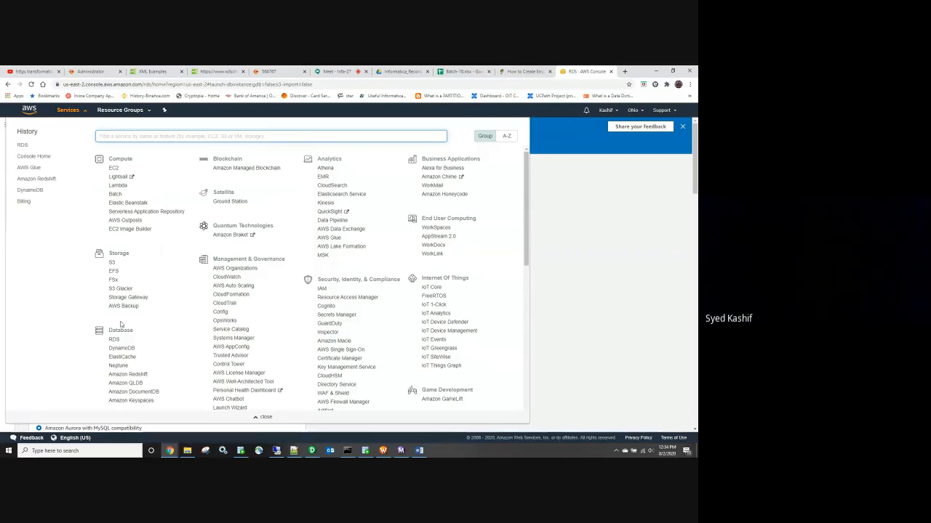
scroll(120, 325, down, 1)
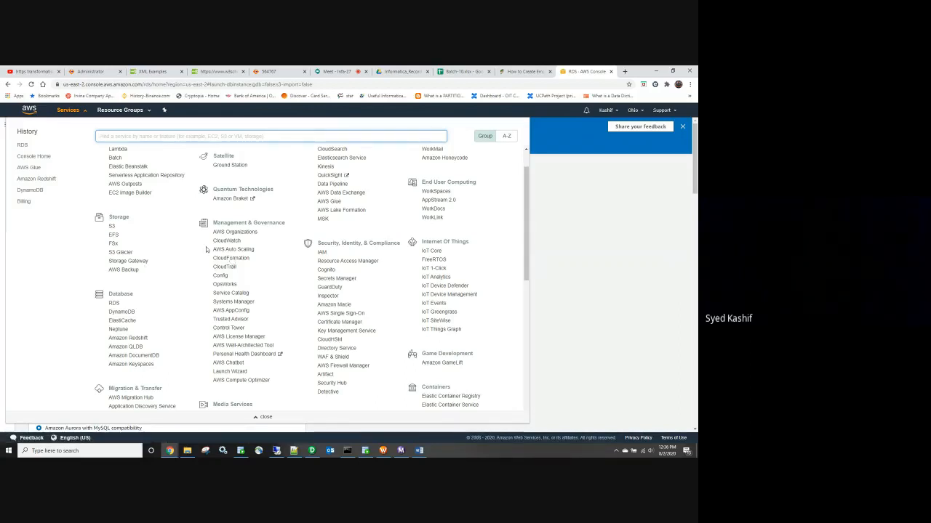
scroll(201, 254, down, 1)
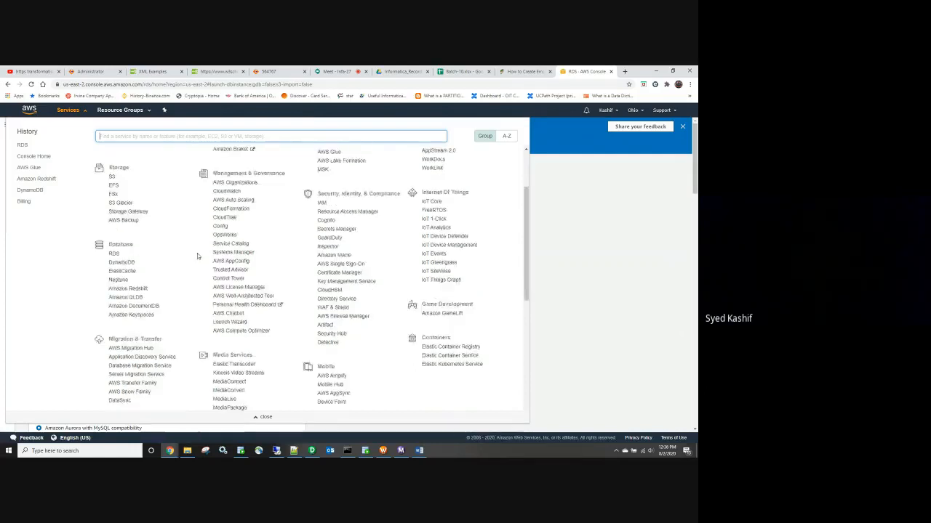
scroll(267, 270, up, 1)
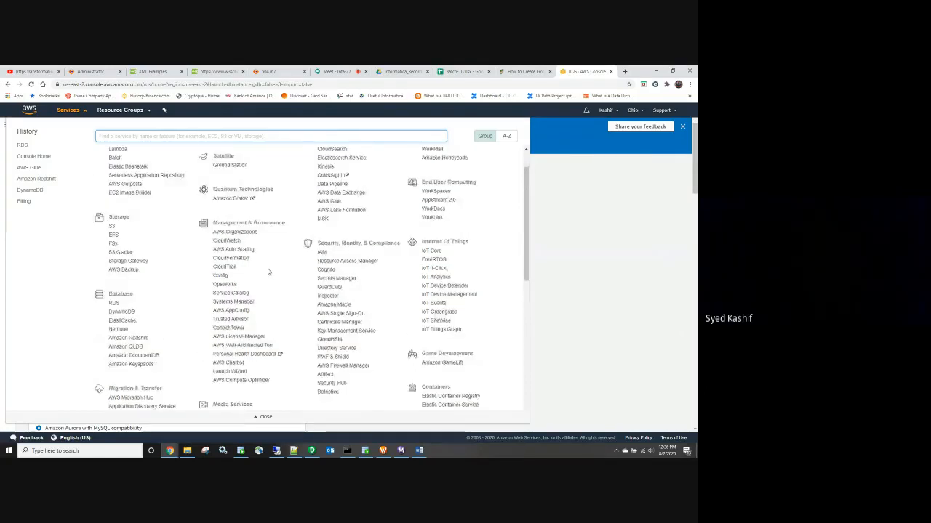
scroll(267, 272, down, 3)
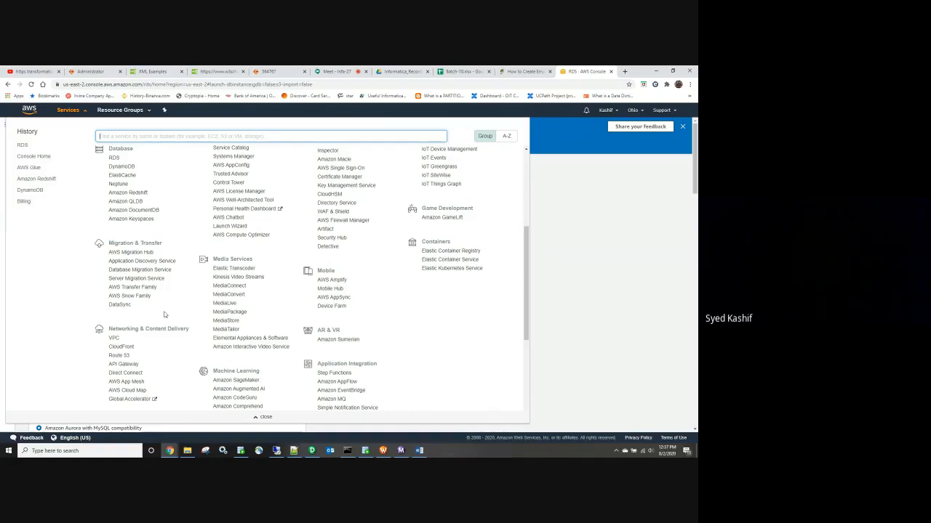
scroll(160, 317, down, 1)
scroll(156, 320, down, 2)
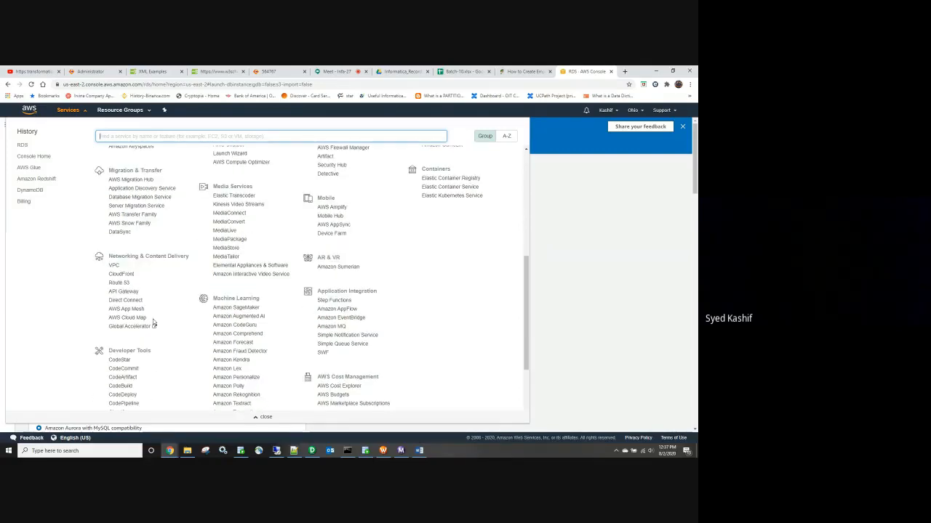
scroll(185, 332, down, 1)
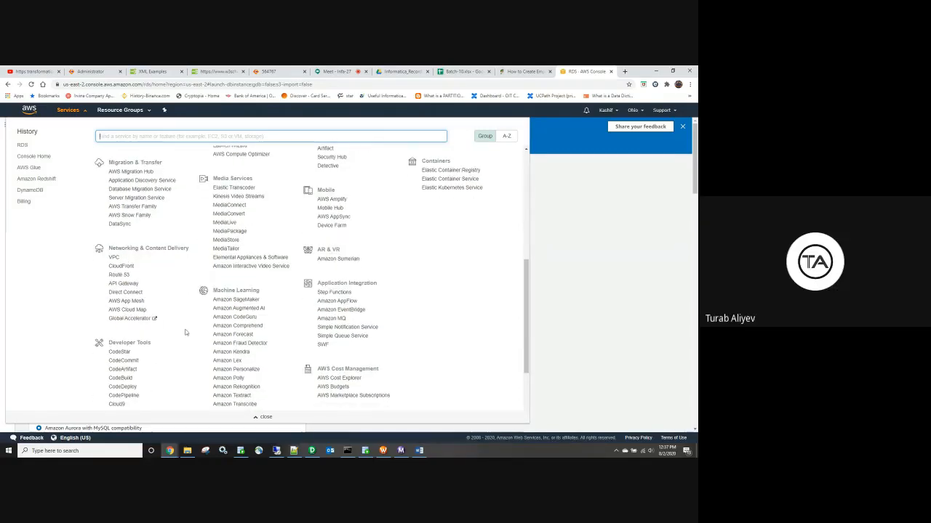
scroll(185, 332, down, 3)
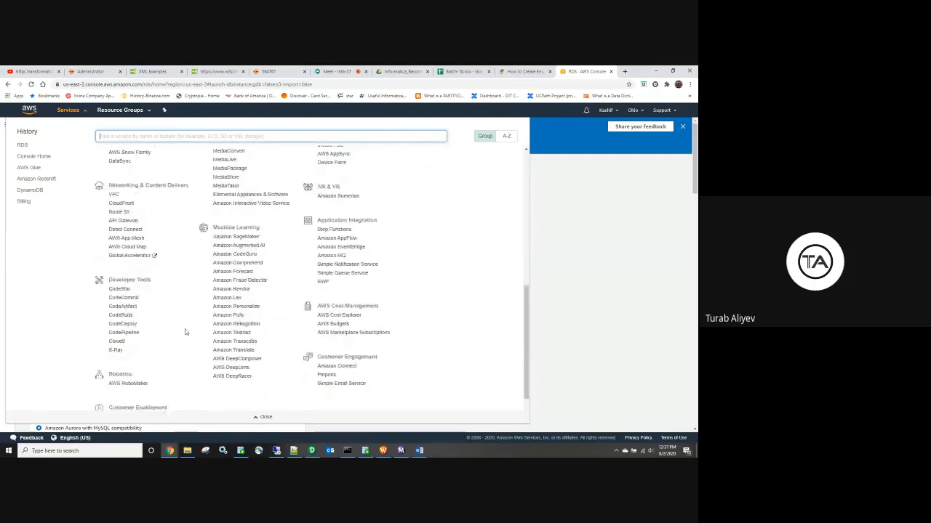
scroll(185, 332, up, 6)
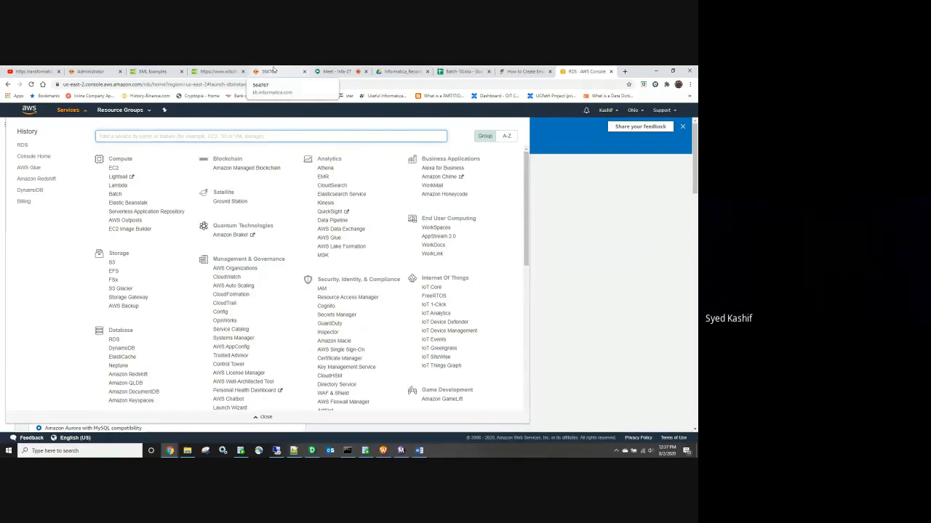
Step: Open the S3 service and bring up the form for creating a bucket
click(112, 263)
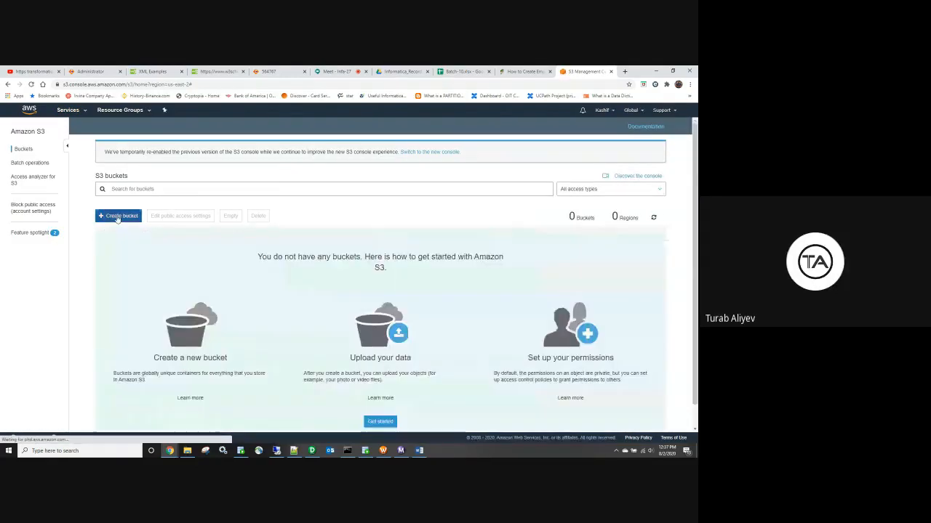
click(118, 217)
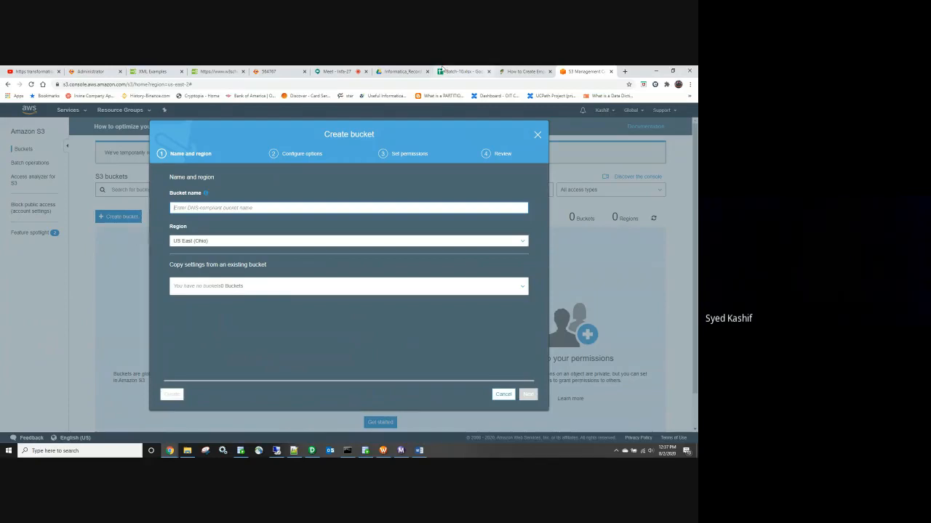
Step: Search Informatica's add-on connectors for AMAZ and start the free trial of the Amazon S3 Connector
click(85, 72)
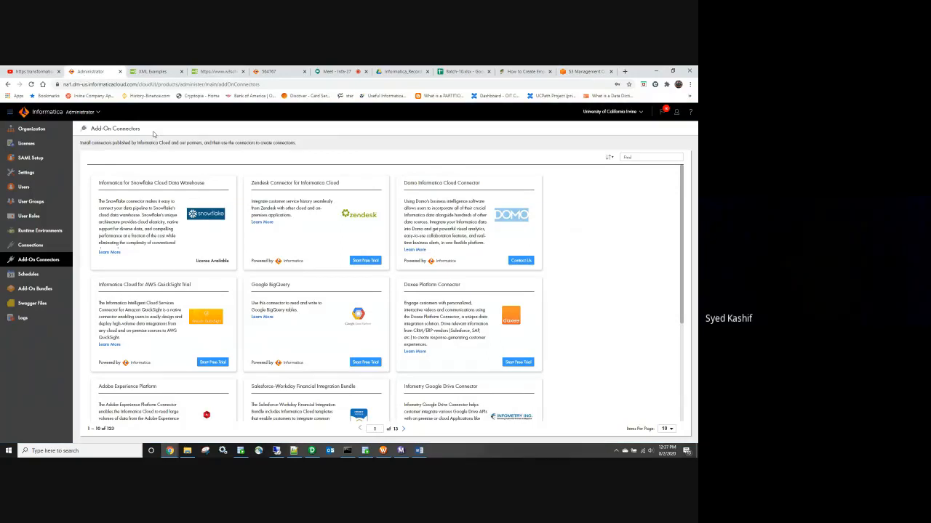
click(633, 158)
text(AMAZ)
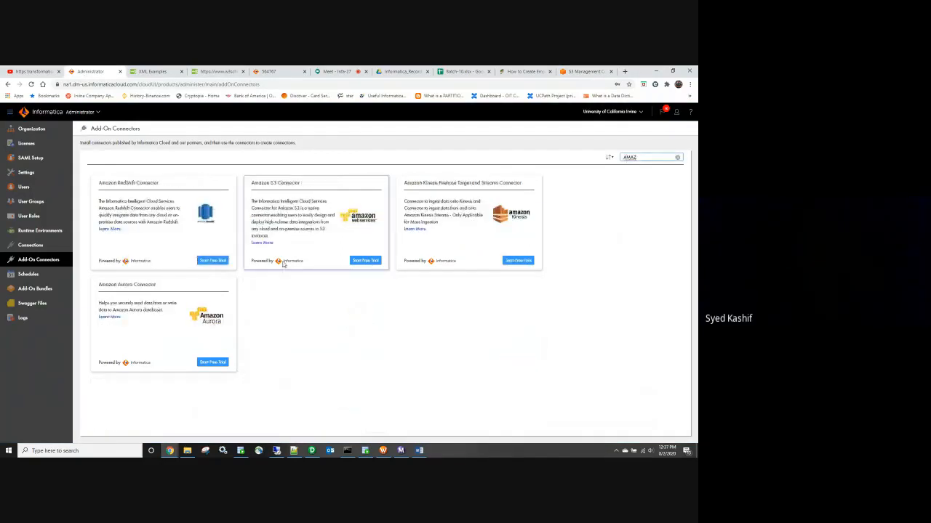
click(367, 262)
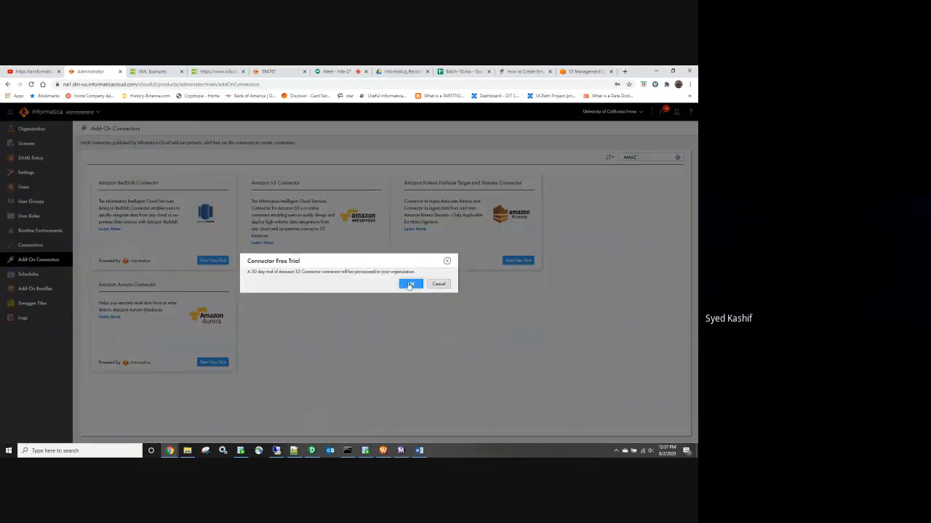
click(409, 284)
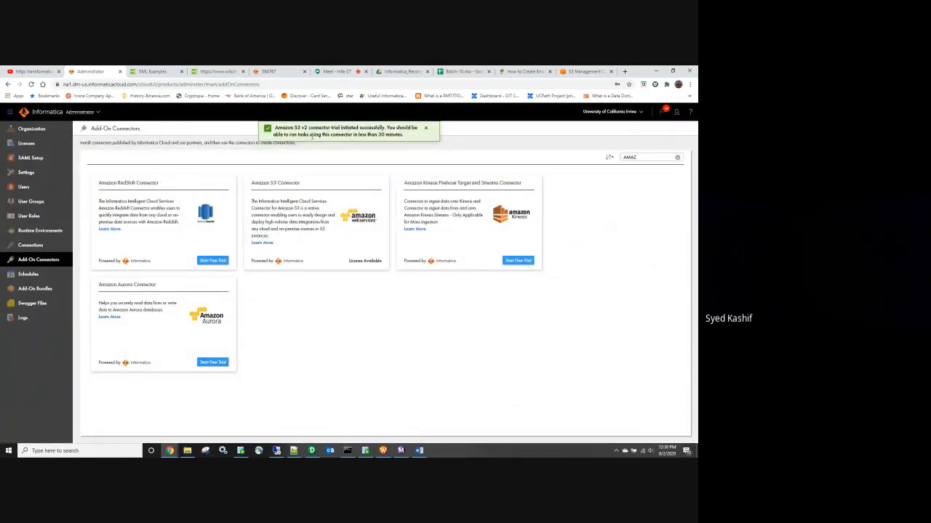
Step: Return to the S3 console, cancel the bucket creation, and examine the S3 getting-started overview
click(654, 71)
click(169, 450)
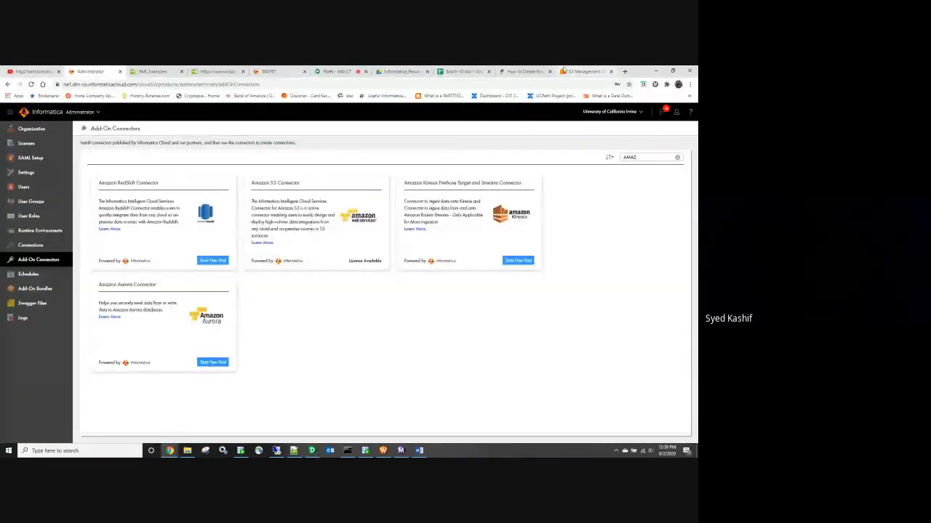
click(564, 71)
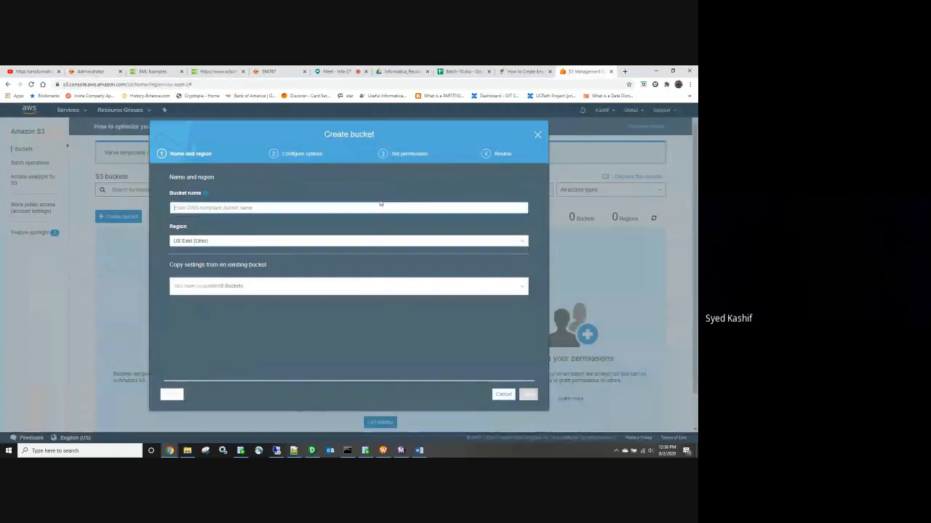
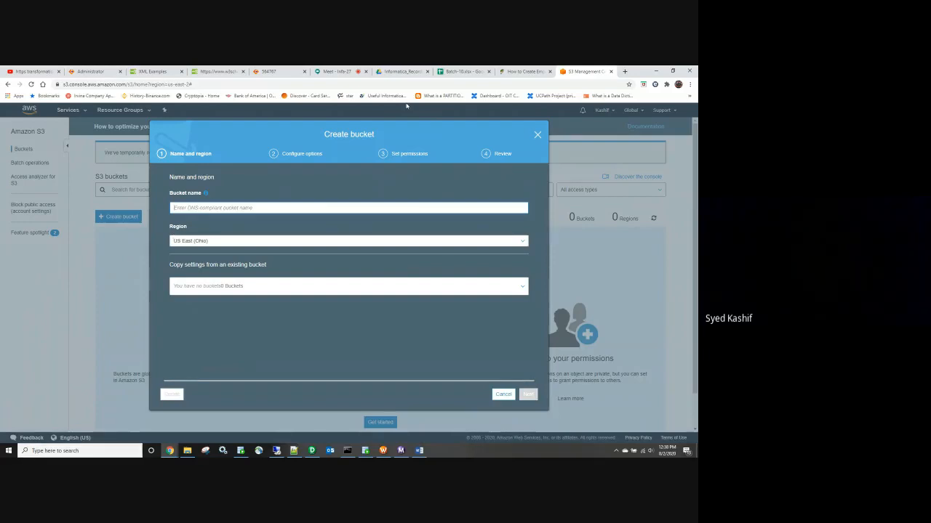
click(536, 136)
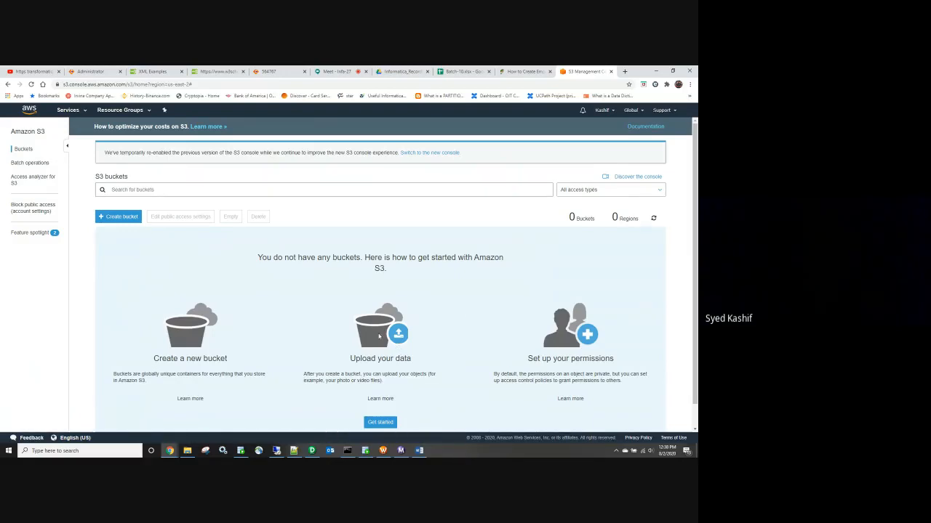
scroll(576, 320, down, 2)
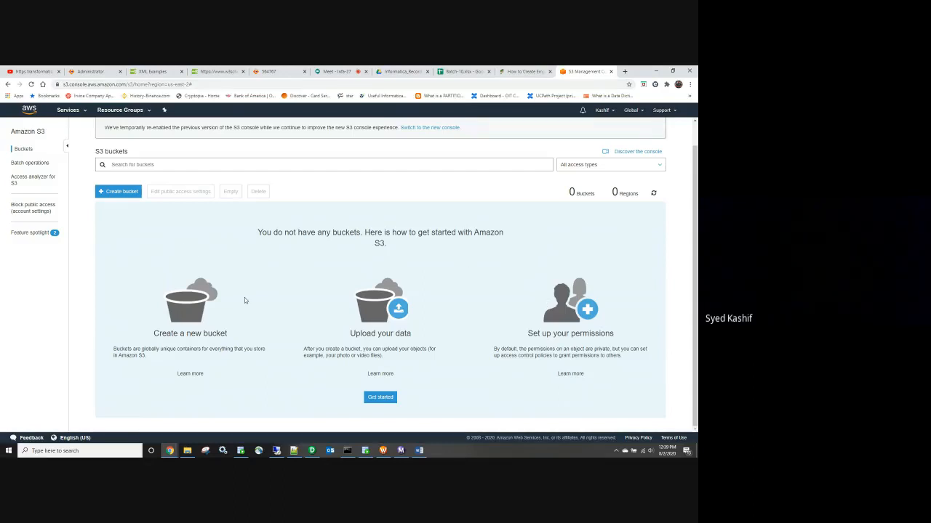
Step: Switch to PowerCenter Designer and view the m_test mapping
click(312, 451)
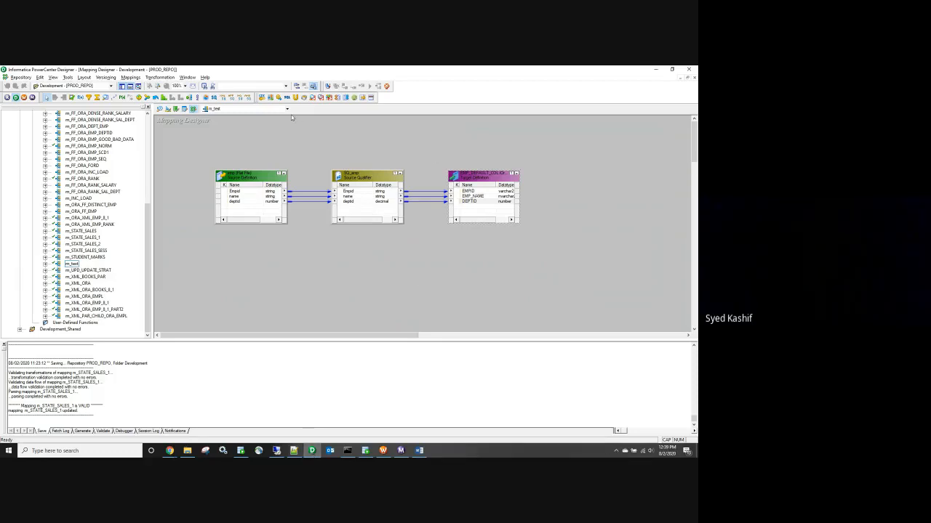
click(427, 173)
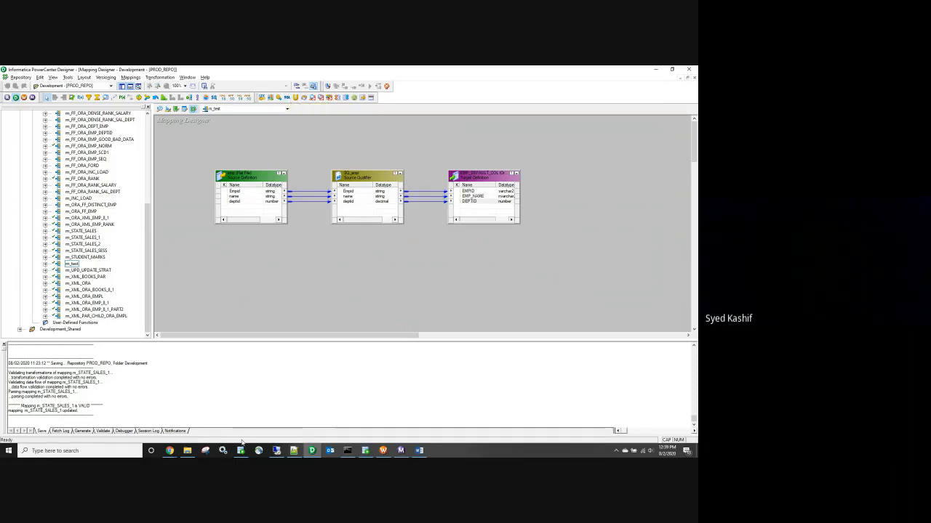
Step: Switch to Oracle SQL Developer, clear the hr worksheet, and begin a CREATE TABLE statement for EMP_sql
click(363, 455)
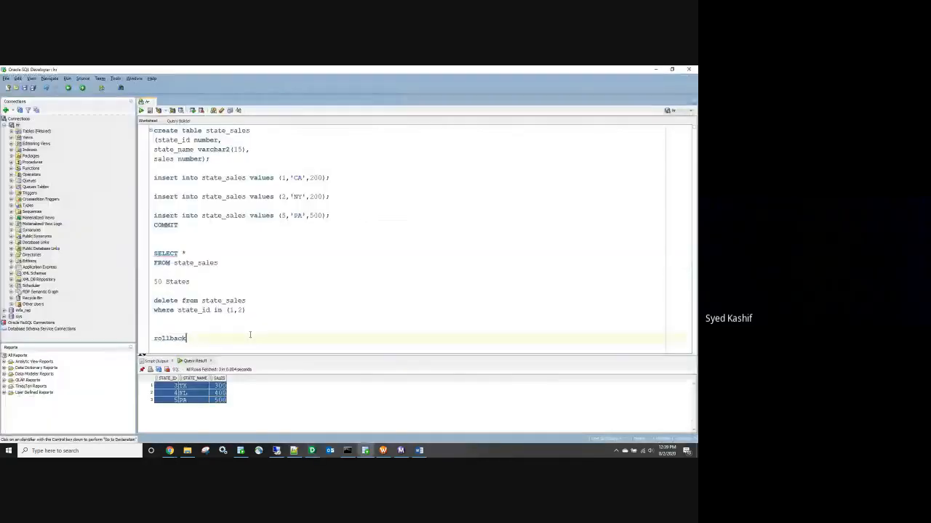
key(ctrl+a)
key(Delete)
text(CREATE TA)
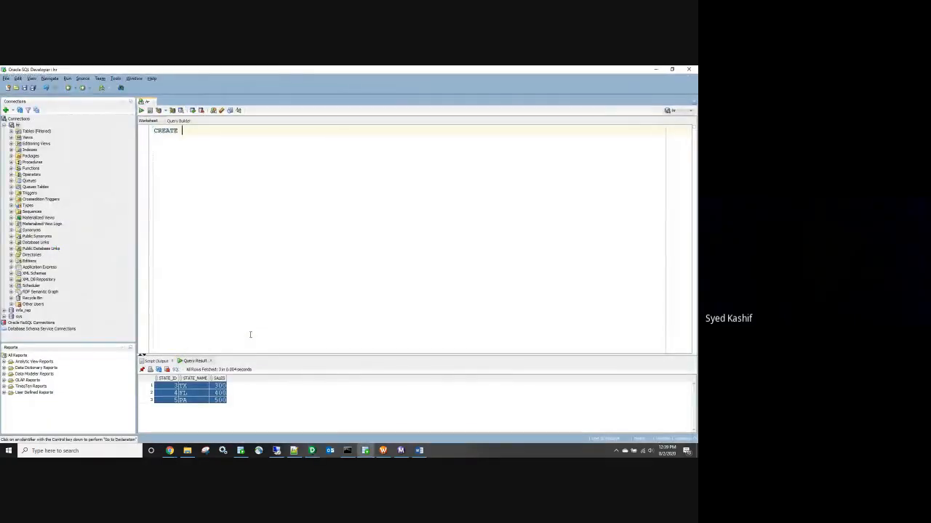
text(LE)
key(BackSpace)
key(BackSpace)
text(BLE EMP_sql)
key(Return)
Step: Define empid as a number column in the EMP_sql CREATE TABLE statement
text((empisd)
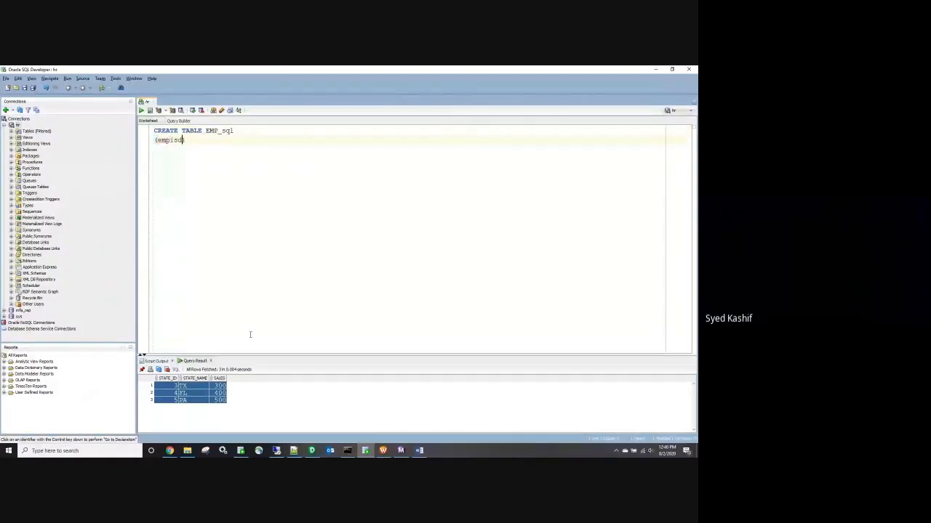
key(BackSpace)
key(BackSpace)
text(d number,)
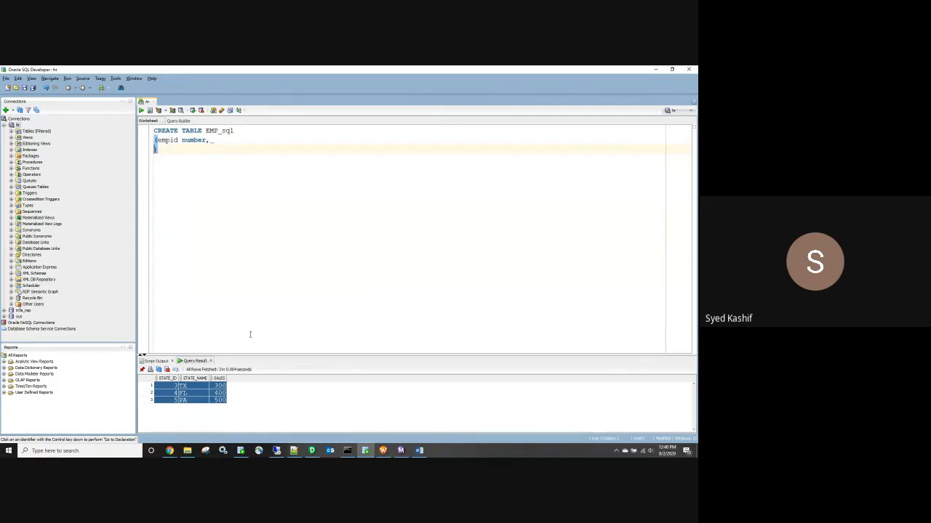
Step: Add an emp_name column of type varchar2(15) to the EMP_sql definition
text(empname nu)
key(BackSpace)
key(BackSpace)
key(BackSpace)
key(BackSpace)
key(BackSpace)
key(BackSpace)
key(BackSpace)
text(_name varchar2(15))
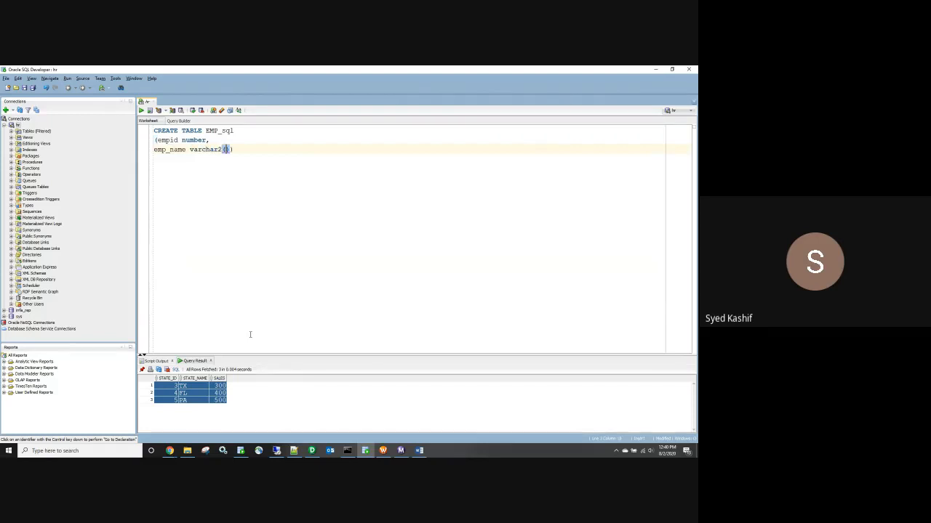
Step: Add a dept number column and close the EMP_sql CREATE TABLE statement with a semicolon
text(,)
key(Return)
text(dept number);)
key(Return)
key(Return)
Step: Write an INSERT INTO EMP_sql statement with empid 1, the first employee's name and dept 10
text(insert into)
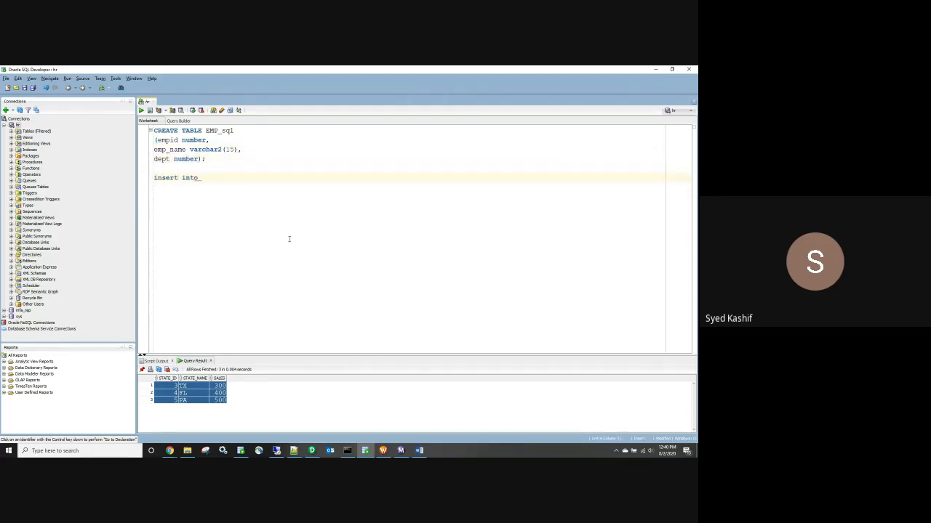
double_click(219, 131)
key(ctrl+c)
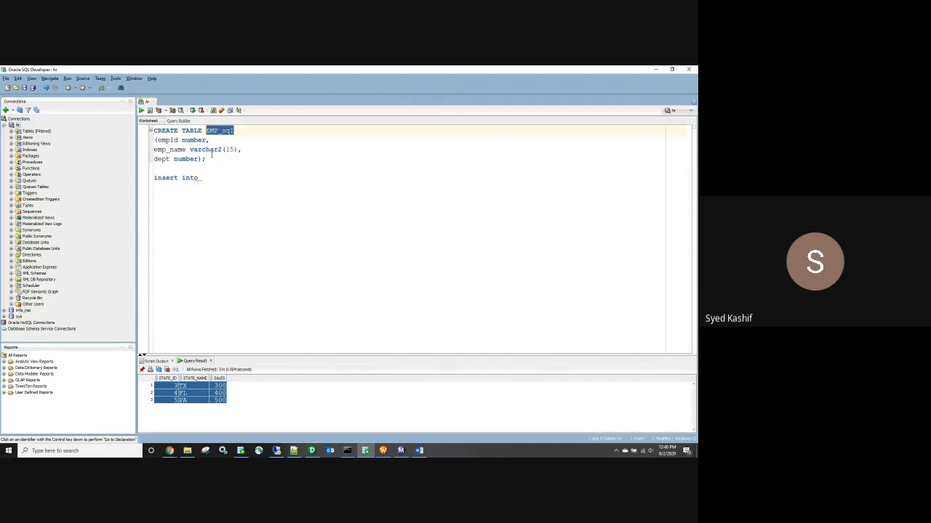
click(231, 180)
key(ctrl+v)
text(values (1,'A)
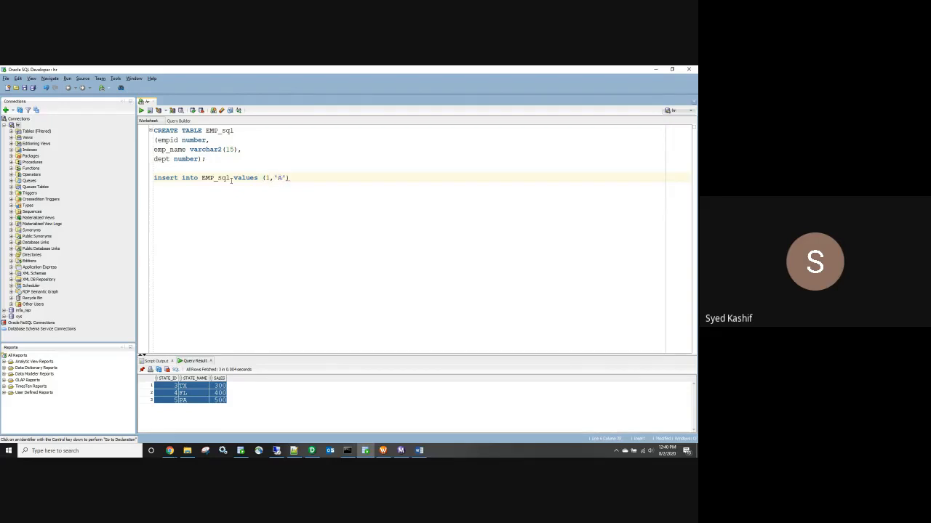
text(bdul',10);)
Step: Duplicate the EMP_sql insert statement below the original and add a commit; statement after it
key(shift+Up)
key(ctrl+c)
key(Down)
key(ctrl+v)
key(Return)
text(commi)
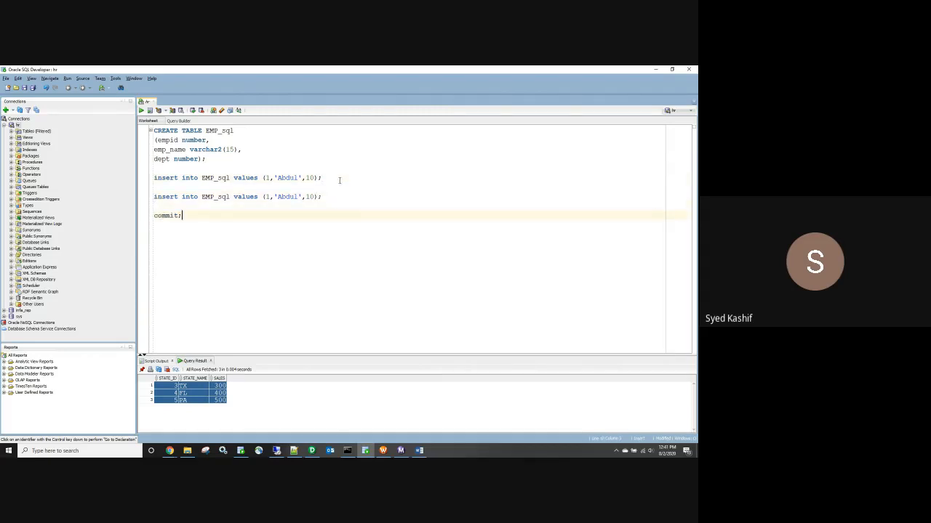
Step: Change the second EMP_sql insert to empid 2, a different employee name and dept 20
double_click(266, 196)
text(2)
double_click(285, 197)
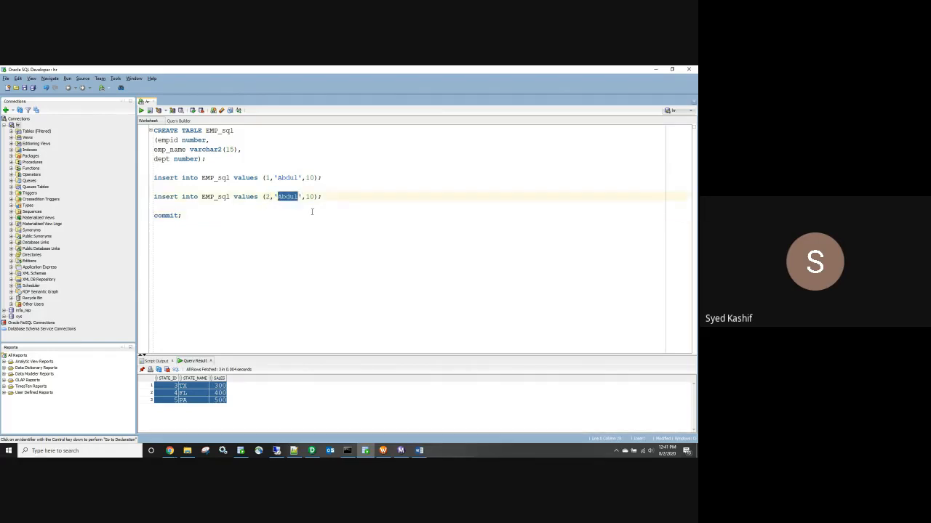
text(Ysa)
key(BackSpace)
key(BackSpace)
text(asir)
Step: Below the commit, start a CREATE TABLE statement for dept_sql with a deptid number column
click(248, 221)
key(Return)
text(create table)
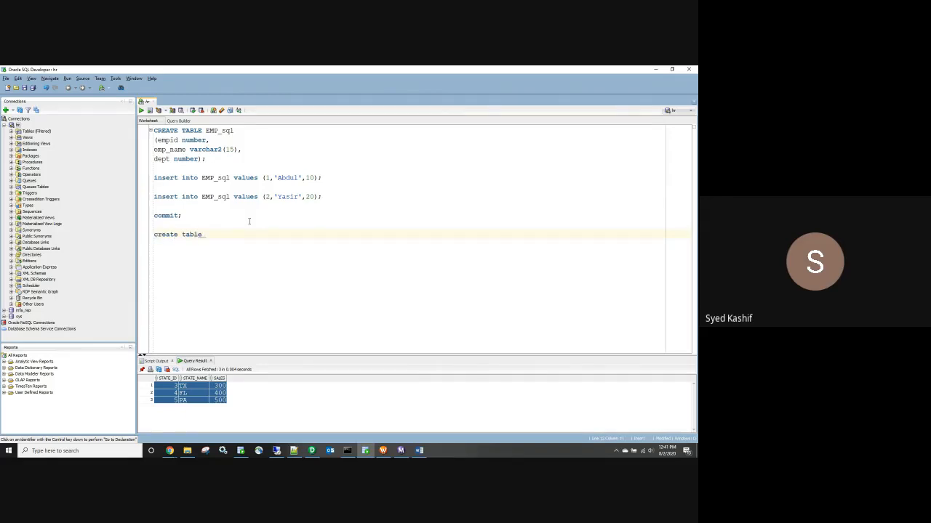
text( dept_sql ()
text())
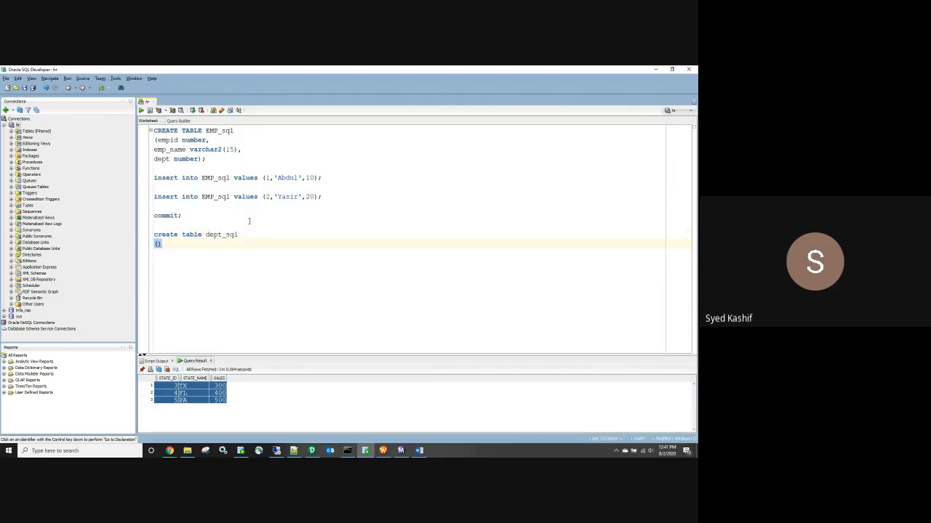
key(Return)
text(deptid number)
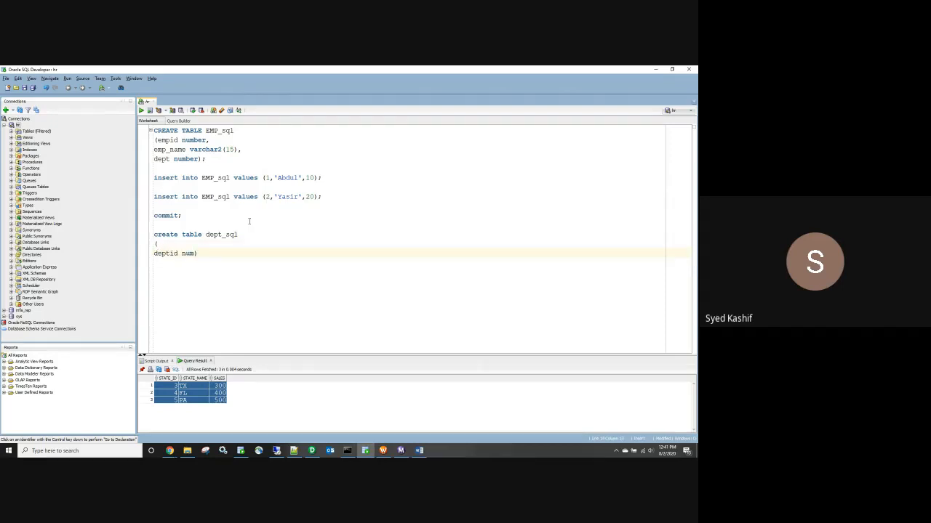
text(,)
key(Return)
Step: Add a dept_name varchar2(15) column to dept_sql and close the statement with a semicolon
text(dept_name varchar)
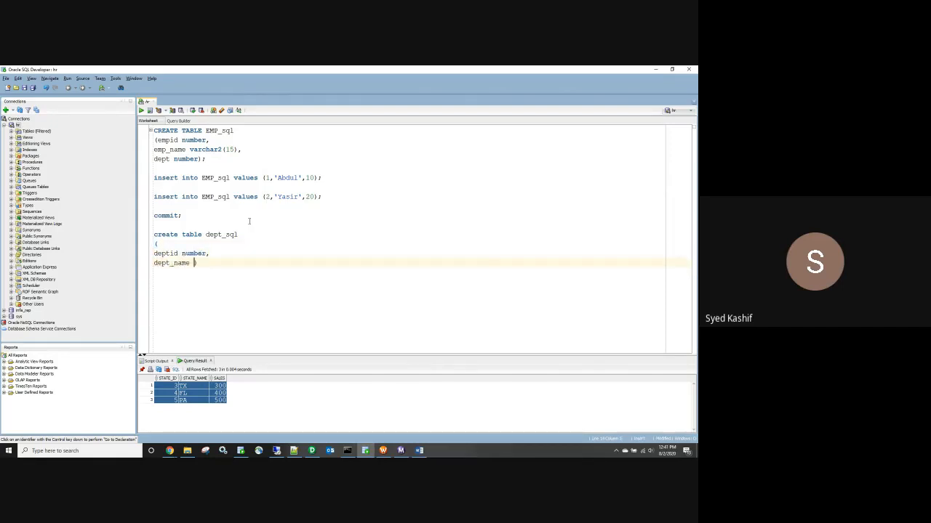
text(2(15))
key(End)
key(Return)
key(Return)
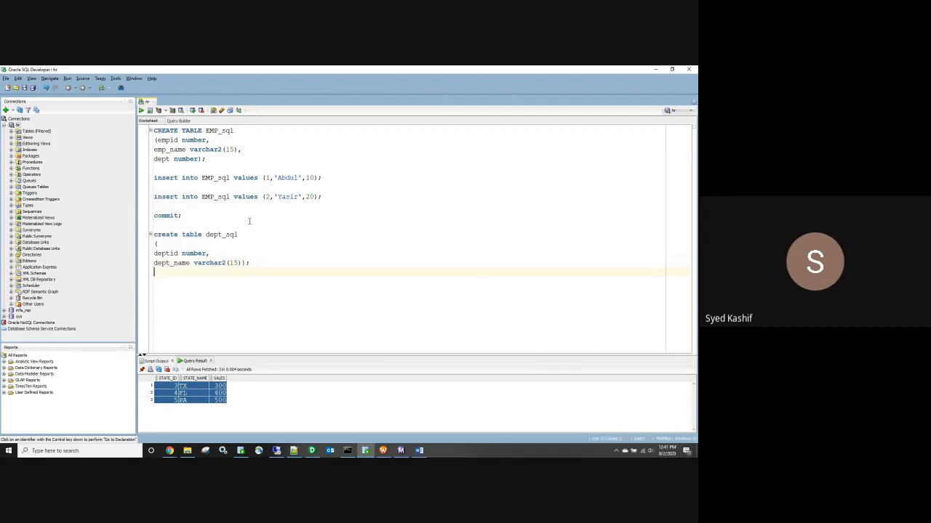
Step: Write an INSERT INTO dept_sql statement with the values 10 and 'IT'
text(insert into)
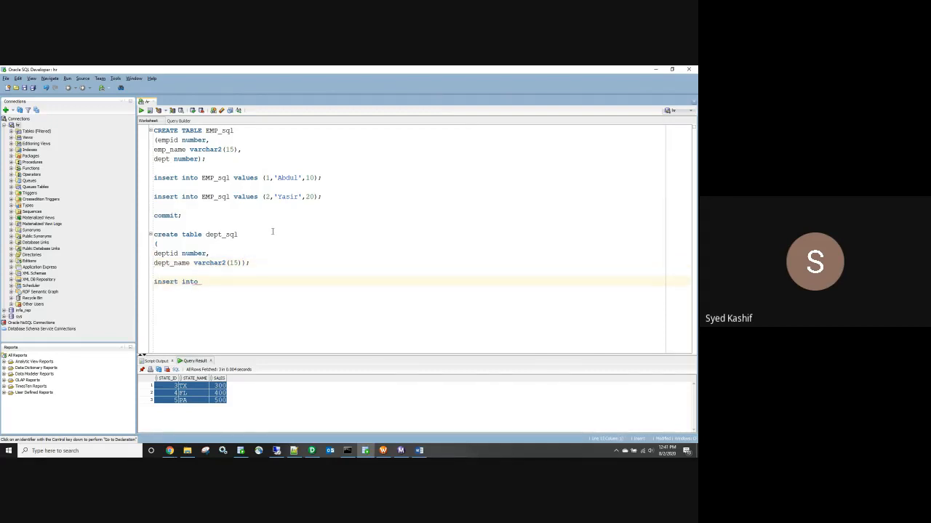
double_click(221, 234)
key(ctrl+c)
click(217, 278)
key(ctrl+v)
text(values)
key(BackSpace)
key(BackSpace)
key(BackSpace)
text(lues (10,'IT');)
key(Return)
Step: Duplicate the dept_sql insert on the next line and remove the stray plus sign before the copy
drag(316, 283, 226, 294)
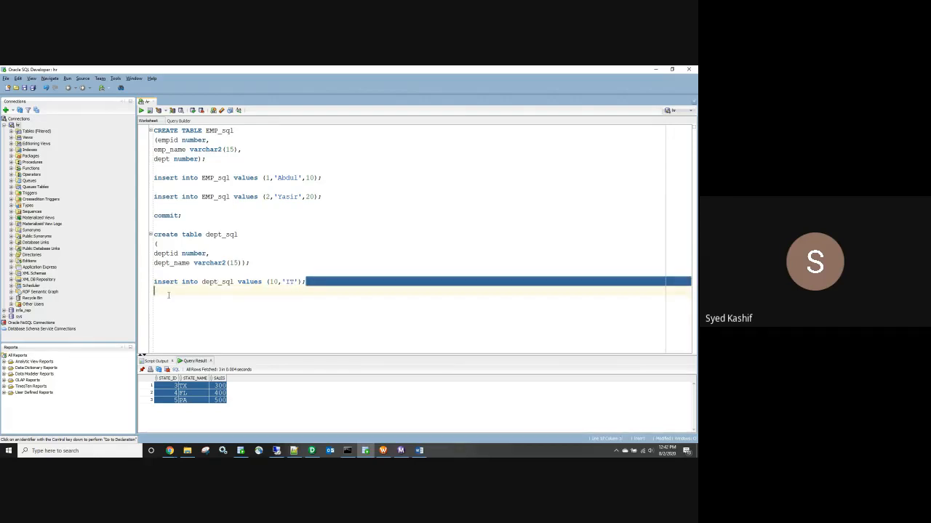
drag(168, 295, 154, 282)
click(311, 281)
key(Return)
text(+)
key(ctrl+v)
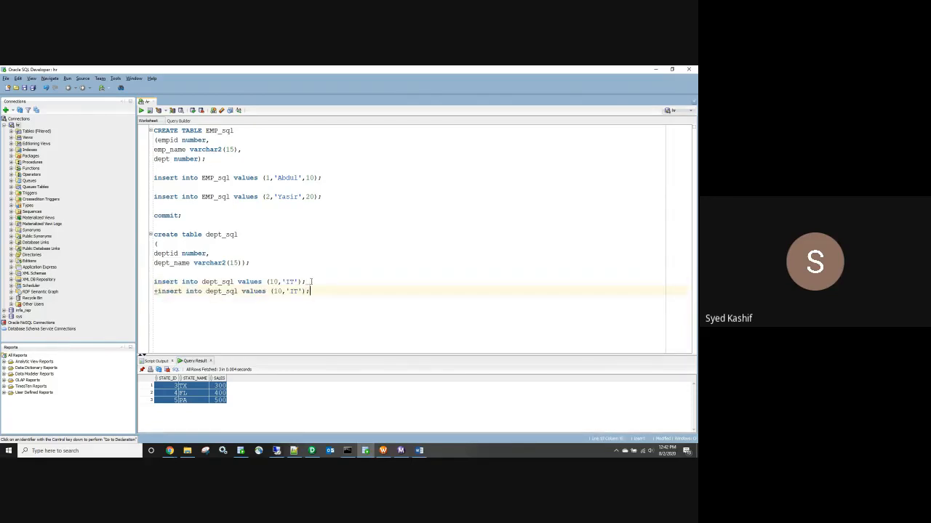
key(Home)
key(Delete)
Step: Change the duplicated dept_sql insert values to 20 and 'Sales'
key(Right)
key(Right)
key(Right)
key(Right)
key(Right)
key(Right)
key(Right)
key(Right)
key(Right)
key(Right)
key(Right)
key(Right)
key(Right)
key(BackSpace)
text(2)
key(Right)
key(Right)
key(Right)
key(Delete)
key(Delete)
text(s)
text(al)
text(les)
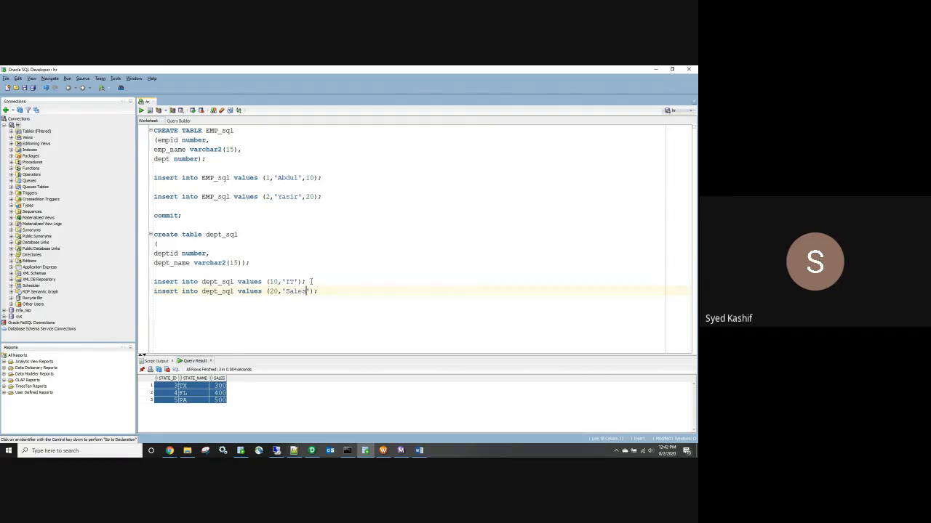
key(Return)
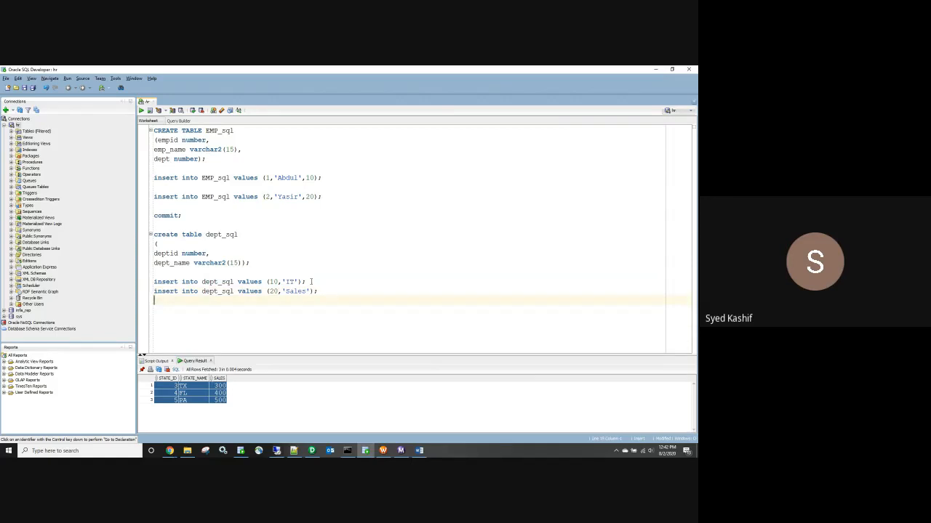
key(Up)
key(Right)
key(Right)
key(Right)
key(Right)
key(Right)
key(Right)
key(Right)
key(Right)
key(Right)
key(Right)
key(Right)
key(Right)
key(Right)
key(Right)
key(Right)
key(Right)
key(Right)
key(Right)
key(Right)
key(Right)
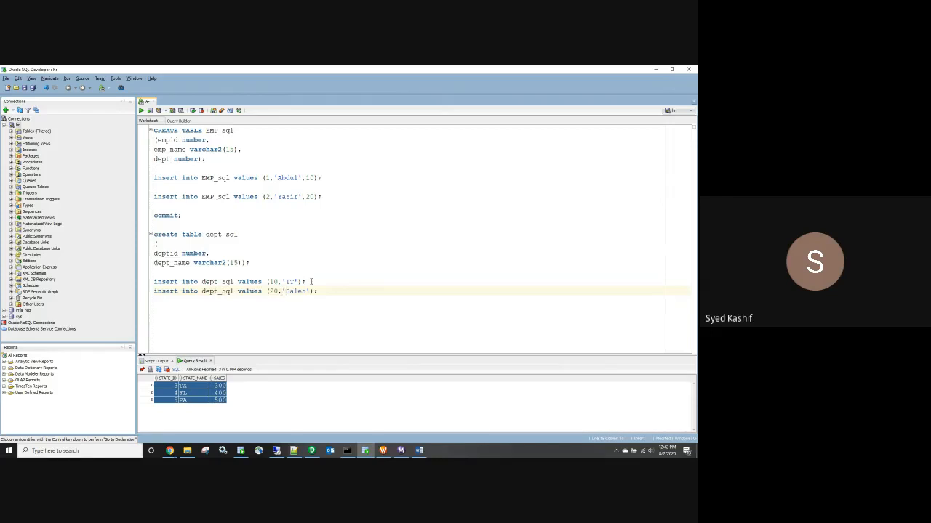
Step: Below the dept_sql inserts, note the desired values IT and 'Sales on separate lines
click(293, 282)
click(331, 291)
key(Return)
key(Return)
text(IT)
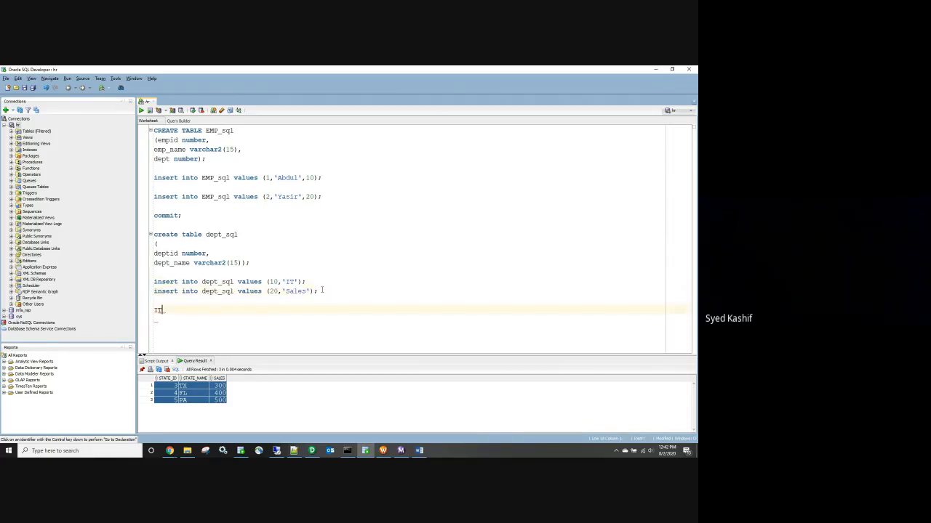
double_click(305, 291)
click(182, 315)
key(ctrl+v)
key(Return)
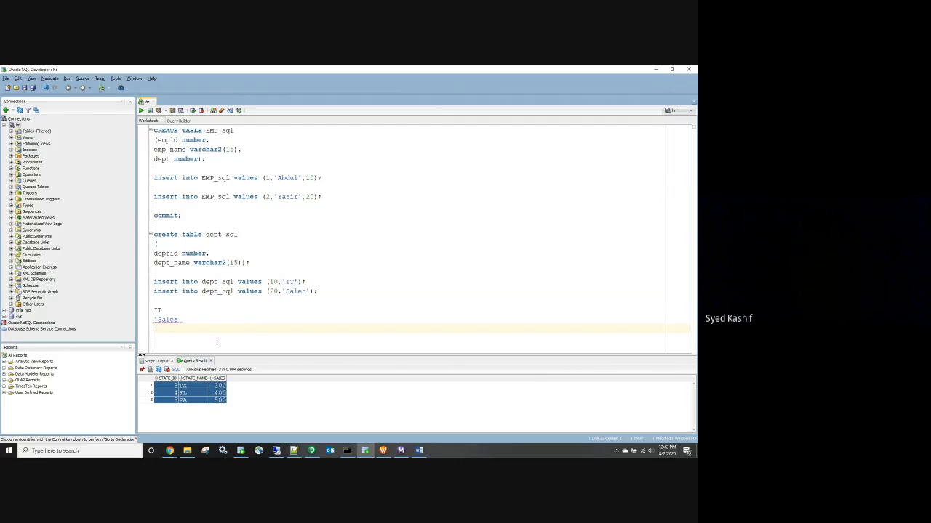
Step: Add an extra single quote before Sales in the second dept_sql insert
click(154, 320)
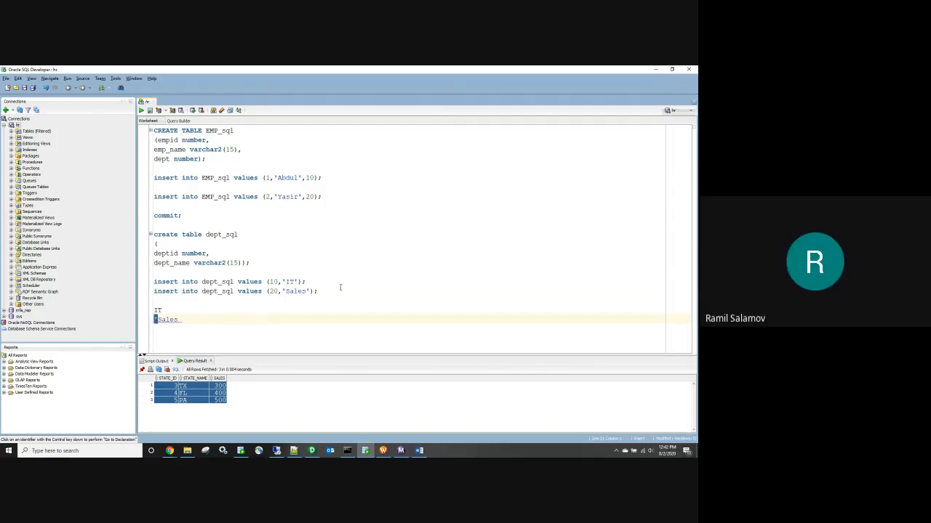
click(286, 291)
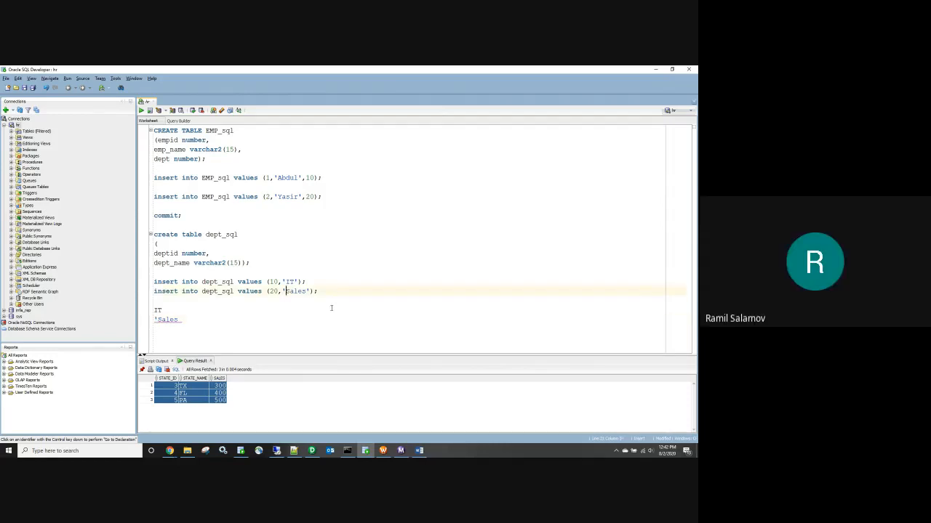
text(')
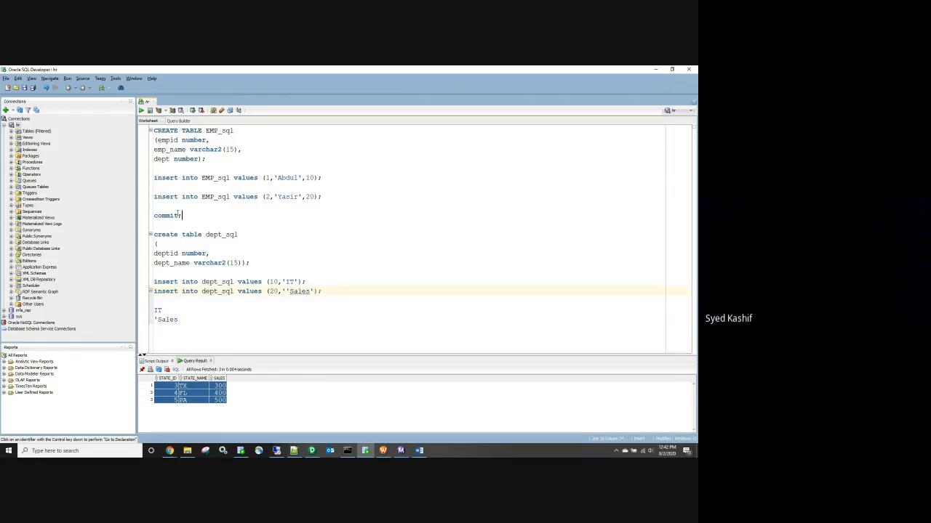
Step: Run the EMP_sql CREATE TABLE statement together with its two inserts and the commit
drag(181, 216, 154, 130)
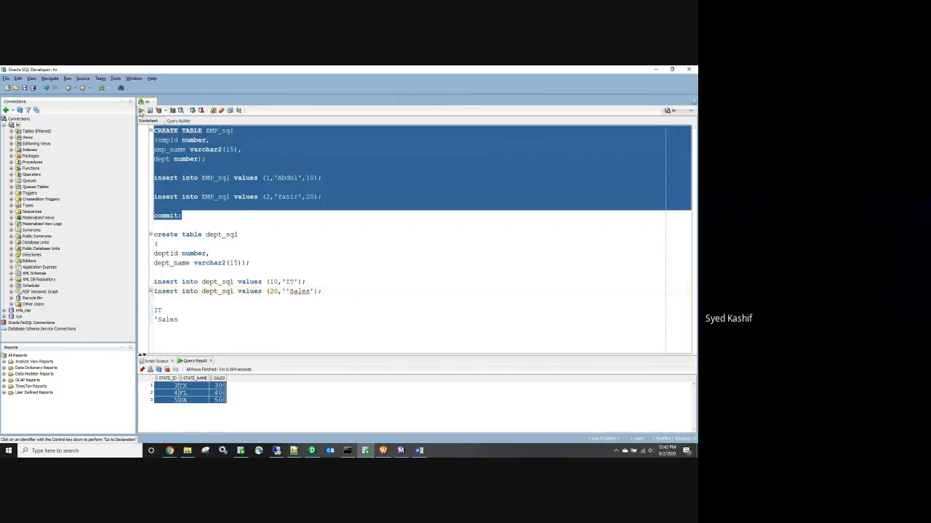
click(150, 111)
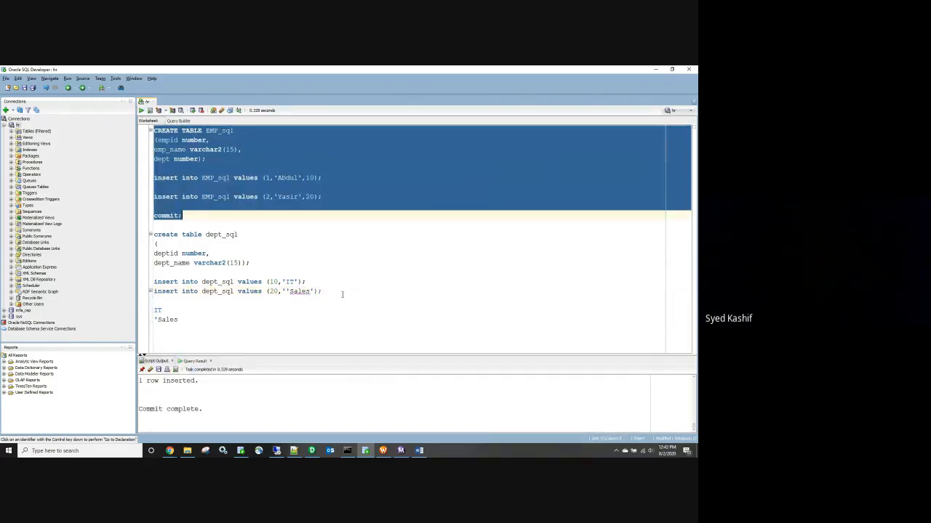
Step: Run the dept_sql CREATE TABLE statement and the insert for department 10, 'IT'
drag(250, 263, 154, 234)
key(F5)
drag(309, 280, 134, 282)
click(141, 111)
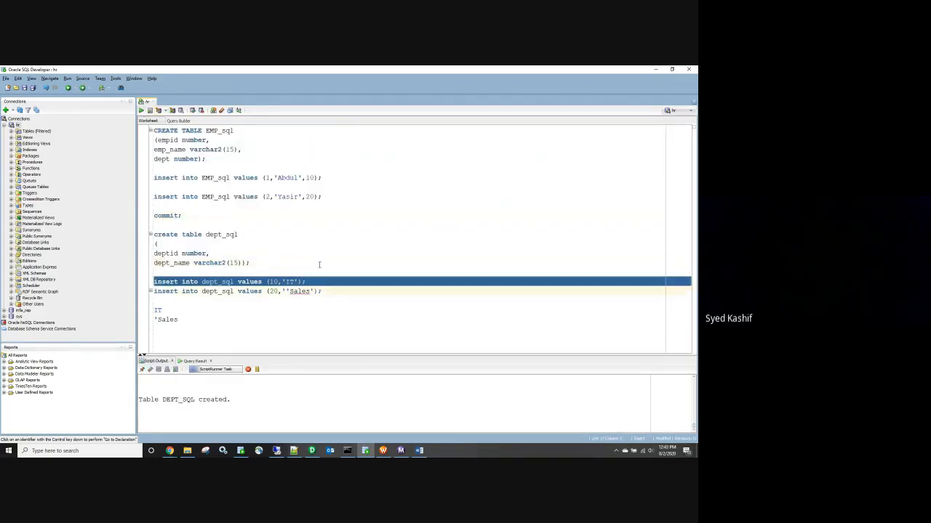
Step: Try to run the second dept_sql insert with two single quotes before Sales
click(345, 298)
drag(345, 291, 143, 293)
click(143, 111)
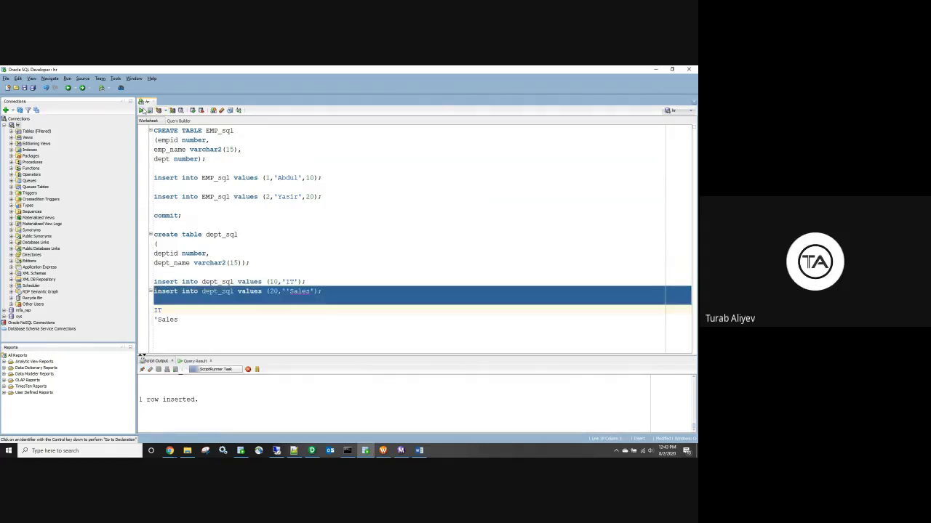
click(298, 301)
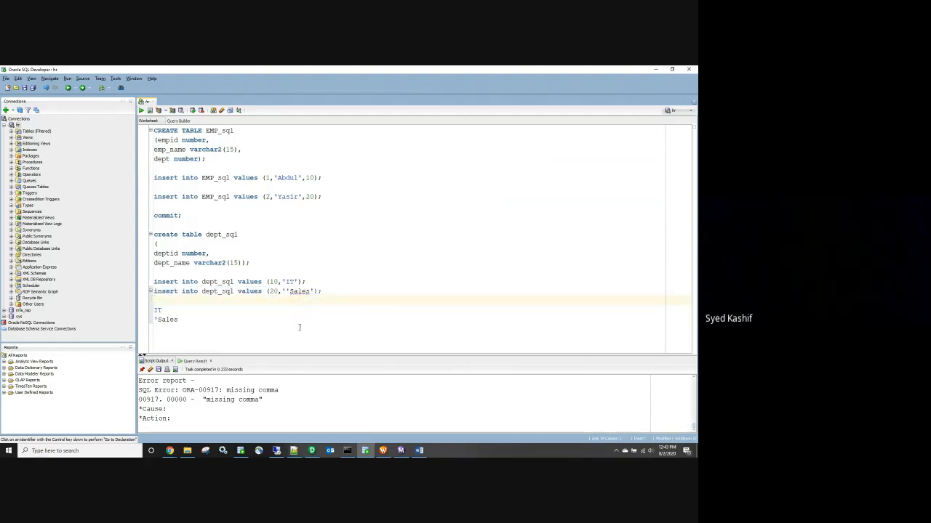
Step: Add one more single quote before and one after Sales, making the value '''Sales''
click(311, 292)
text(')
click(290, 292)
text(')
double_click(339, 324)
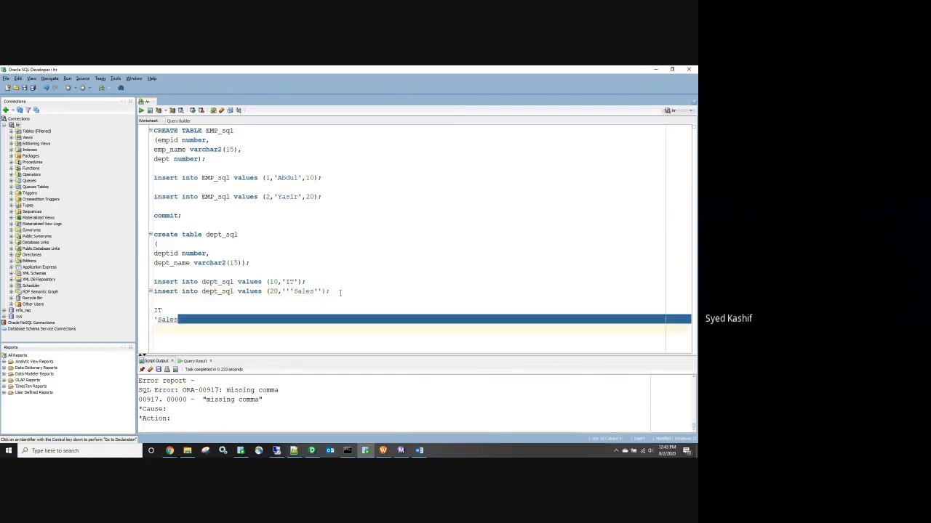
Step: Try to run the revised dept_sql insert with the value '''Sales''
drag(338, 293, 166, 297)
drag(330, 291, 153, 290)
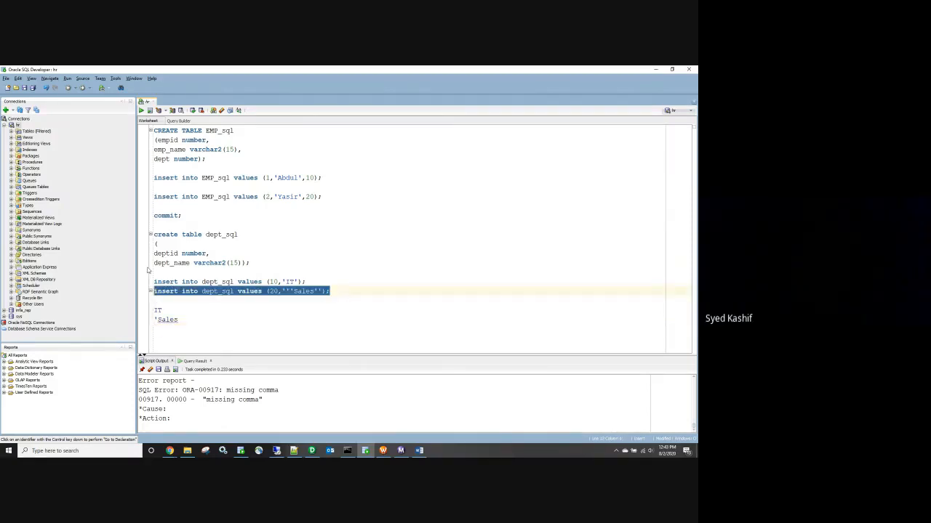
key(ctrl+Return)
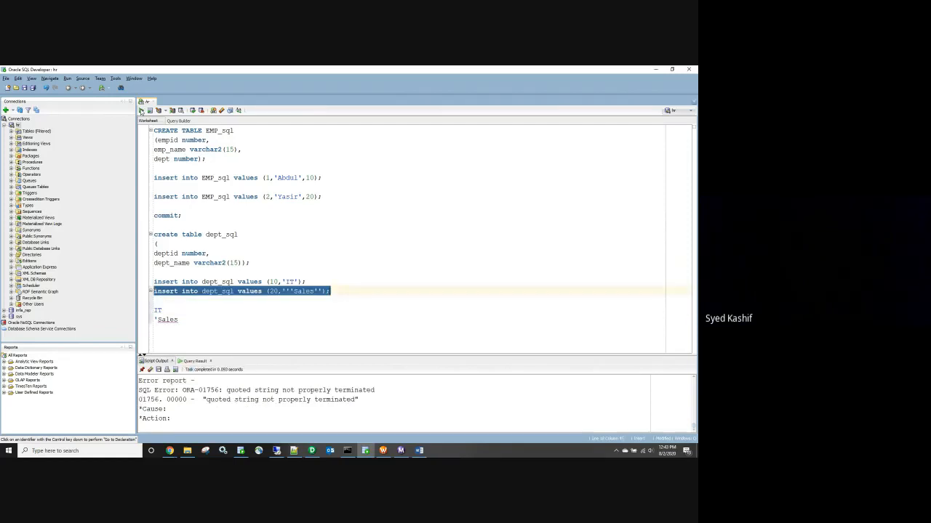
click(304, 314)
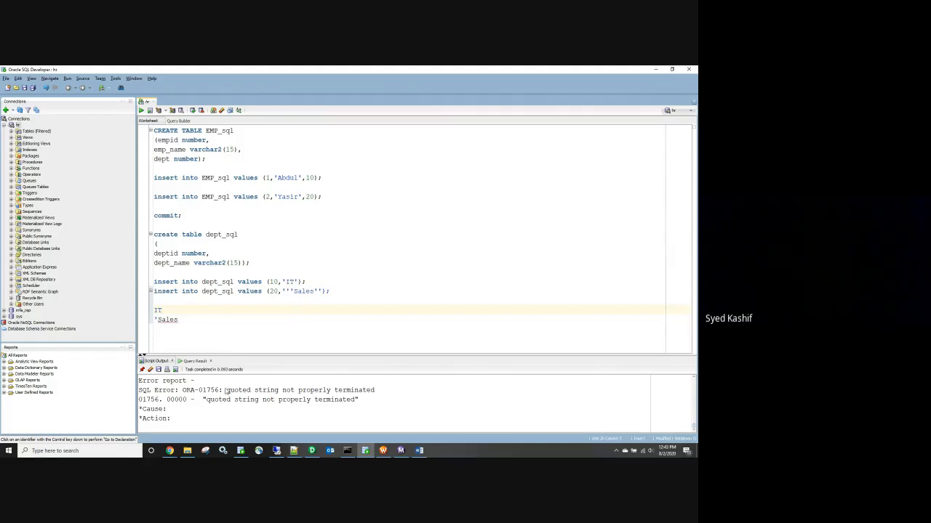
scroll(225, 390, up, 1)
scroll(226, 393, down, 1)
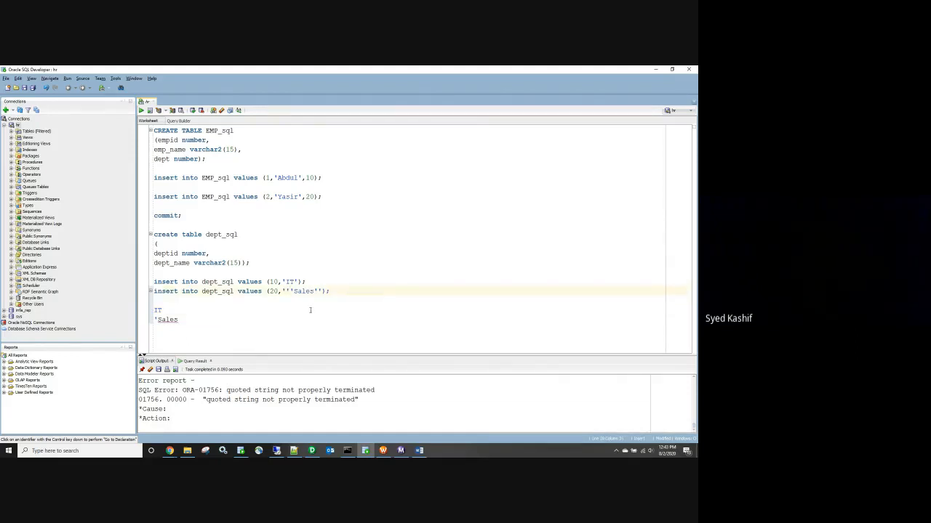
click(279, 292)
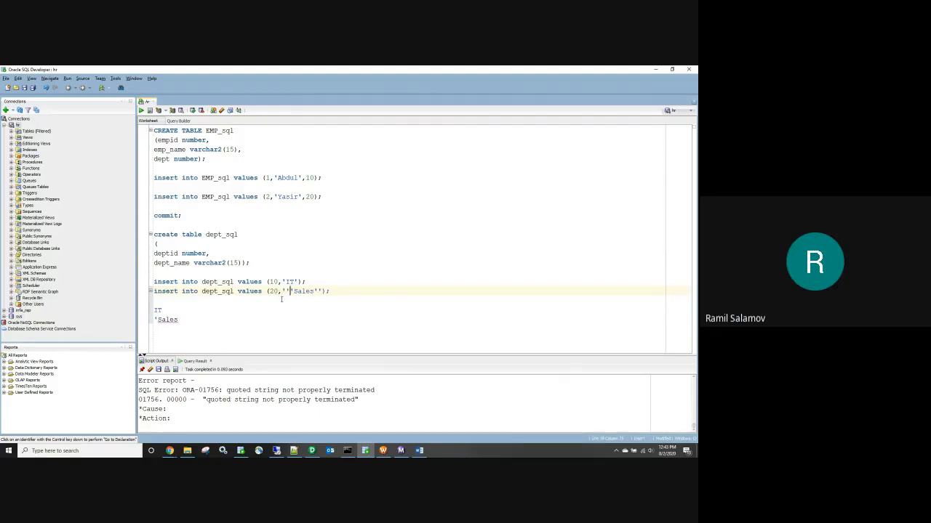
drag(267, 316, 266, 314)
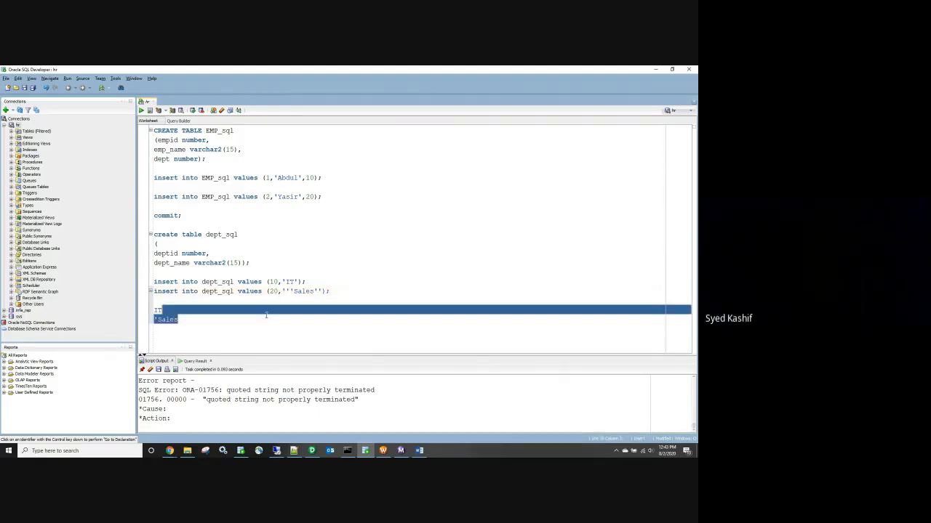
click(257, 320)
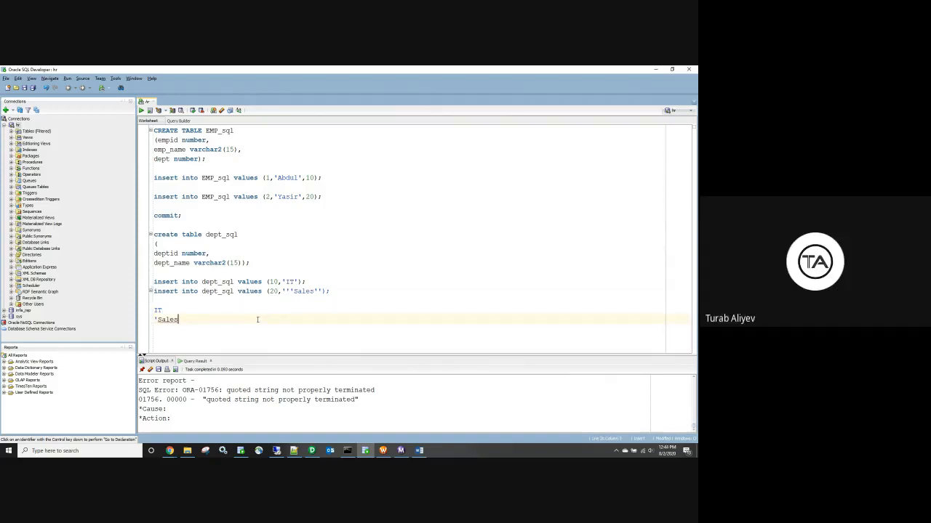
key(Return)
key(Return)
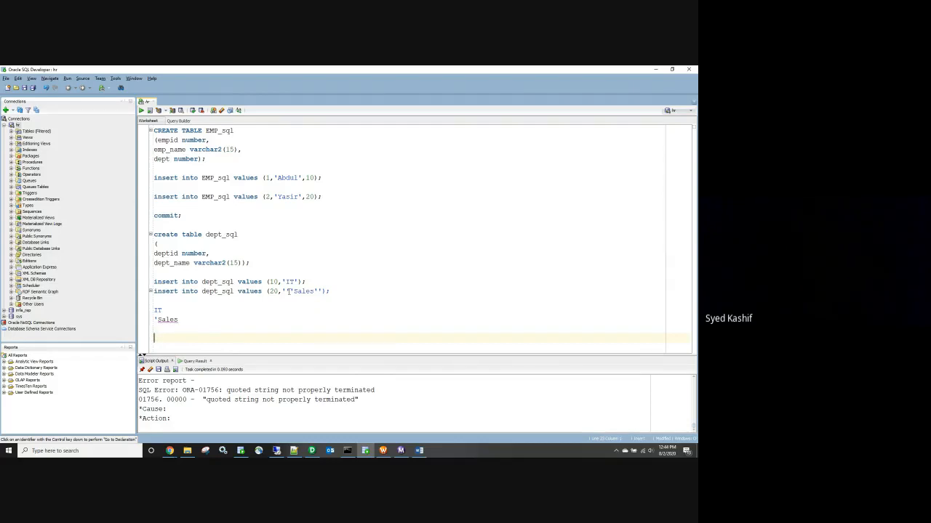
Step: Try again to run the second dept_sql insert with three single quotes before Sales and two after
click(288, 291)
text(')
drag(345, 291, 110, 290)
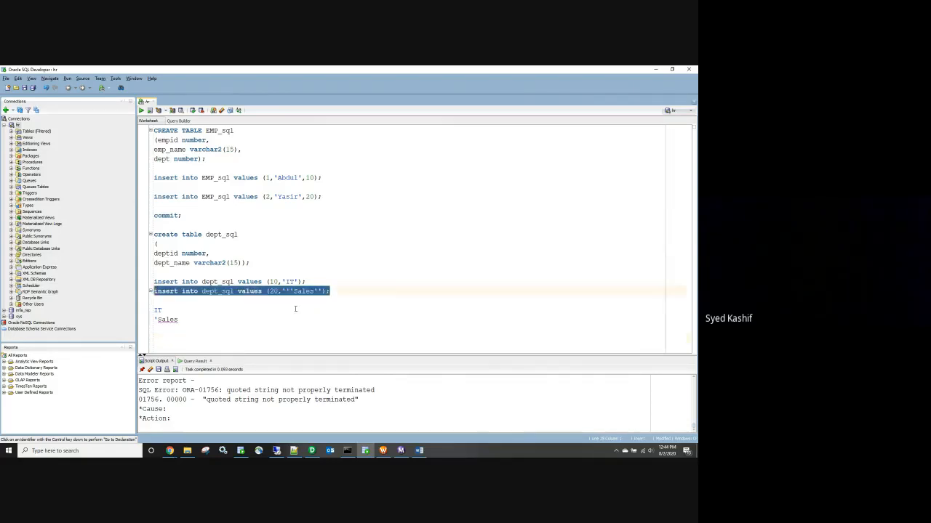
click(141, 112)
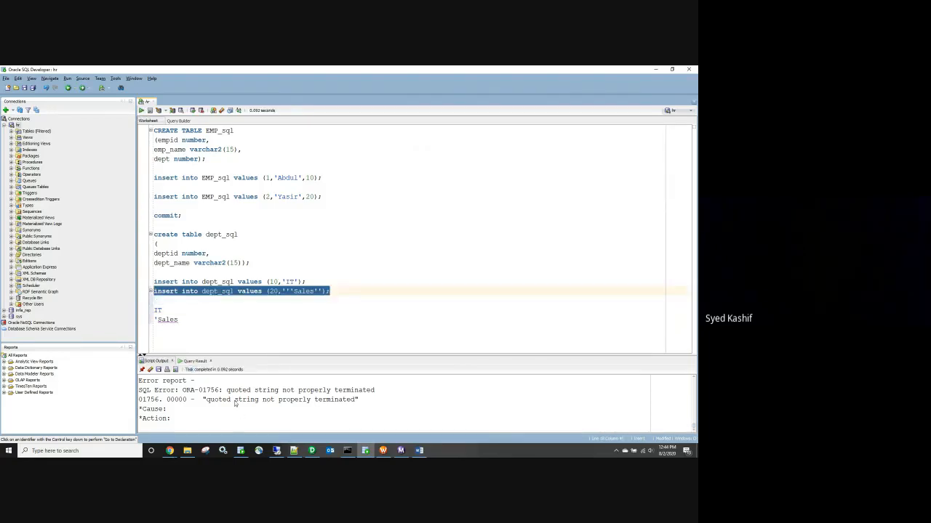
Step: Copy the error code ORA-01756 from the script output and search for it on Google in Chrome
drag(219, 391, 183, 390)
key(ctrl+c)
click(169, 451)
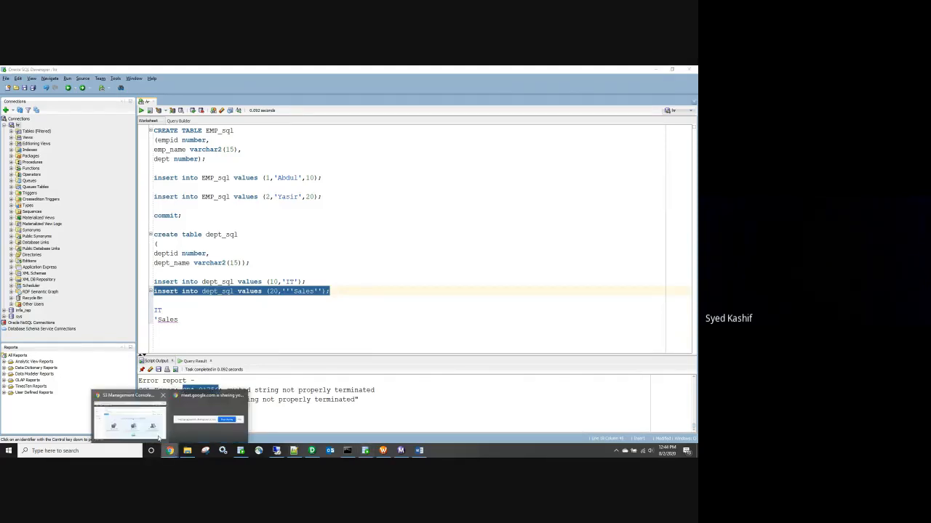
click(157, 436)
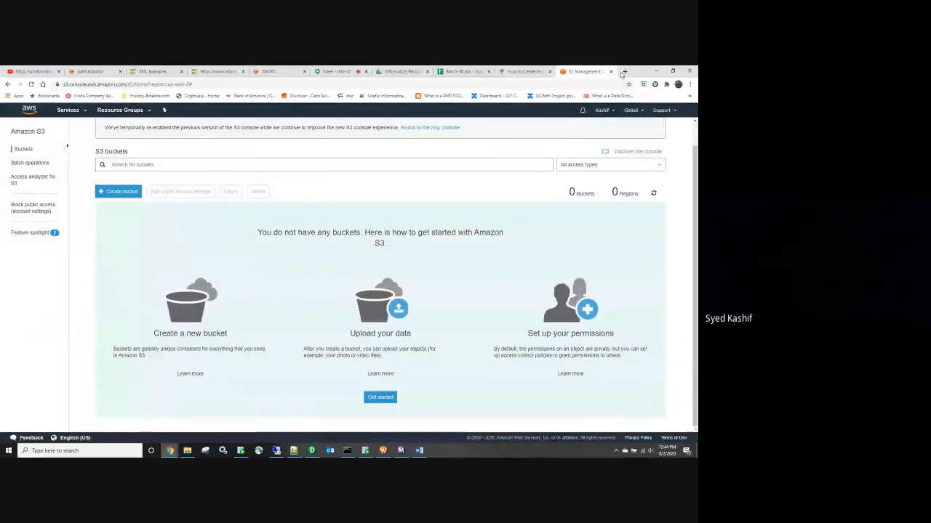
click(622, 72)
key(ctrl+v)
key(Return)
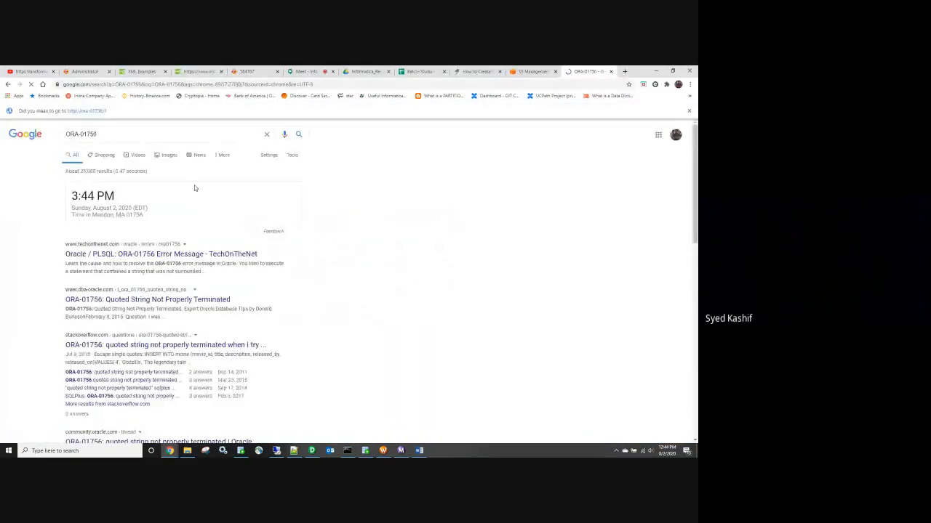
Step: Open the TechOnTheNet article on ORA-01756 and review its cause, resolution and example statements
click(147, 255)
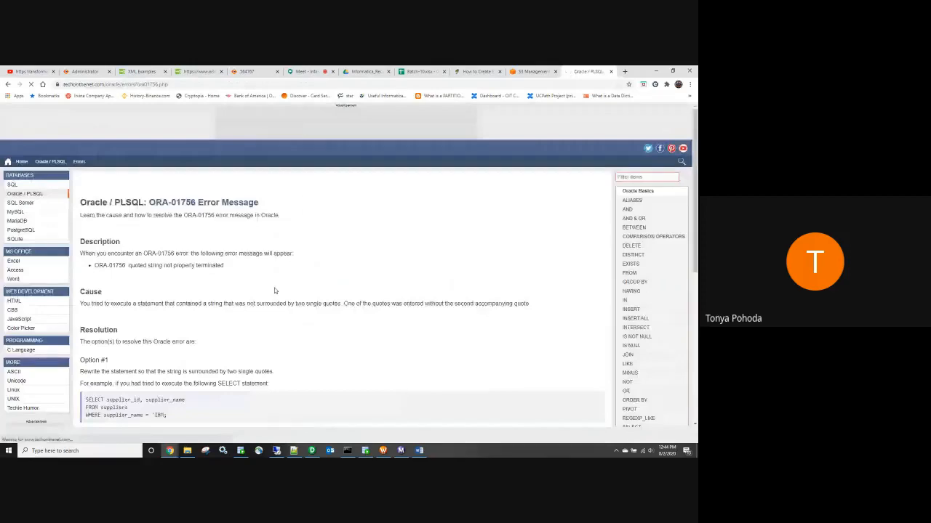
scroll(246, 275, down, 2)
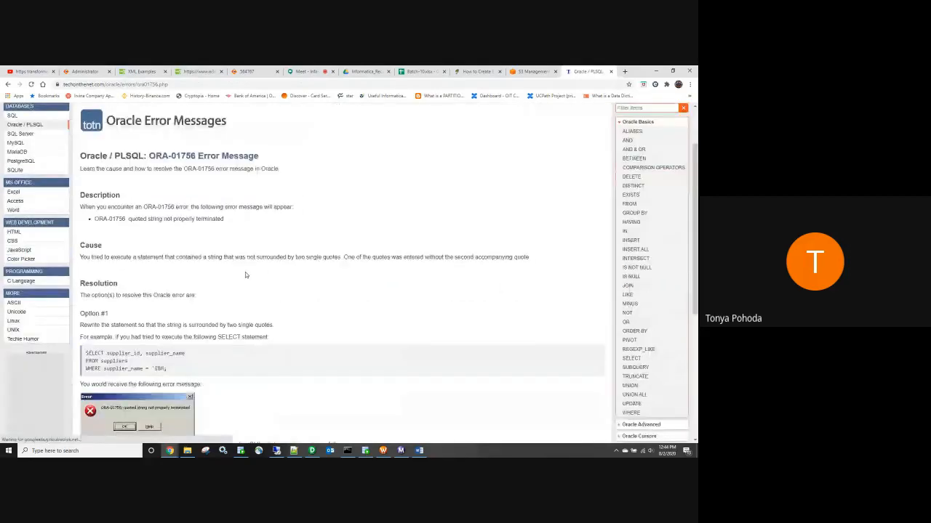
scroll(245, 275, down, 2)
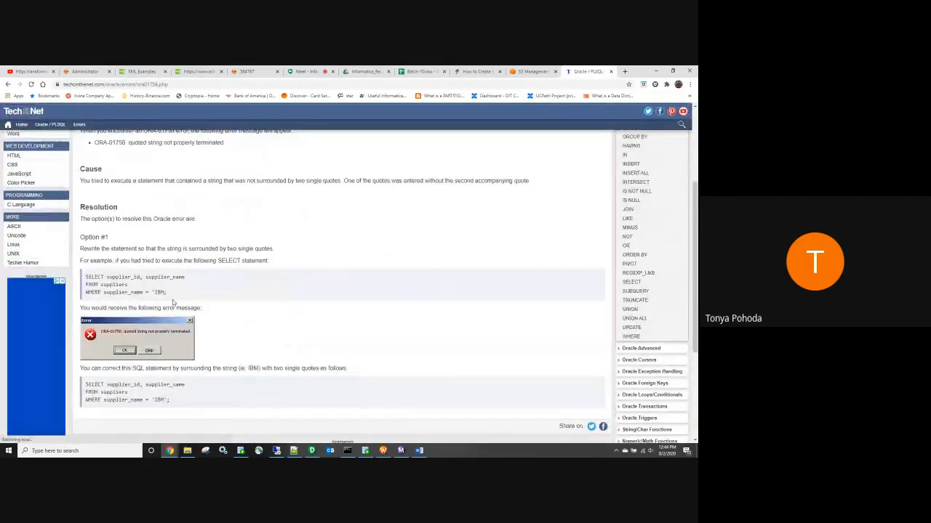
scroll(173, 303, down, 3)
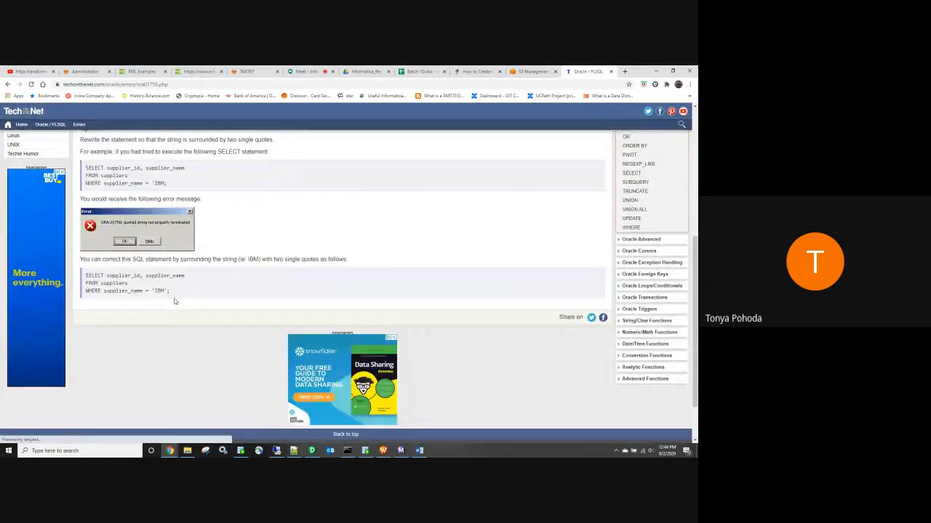
scroll(174, 301, up, 3)
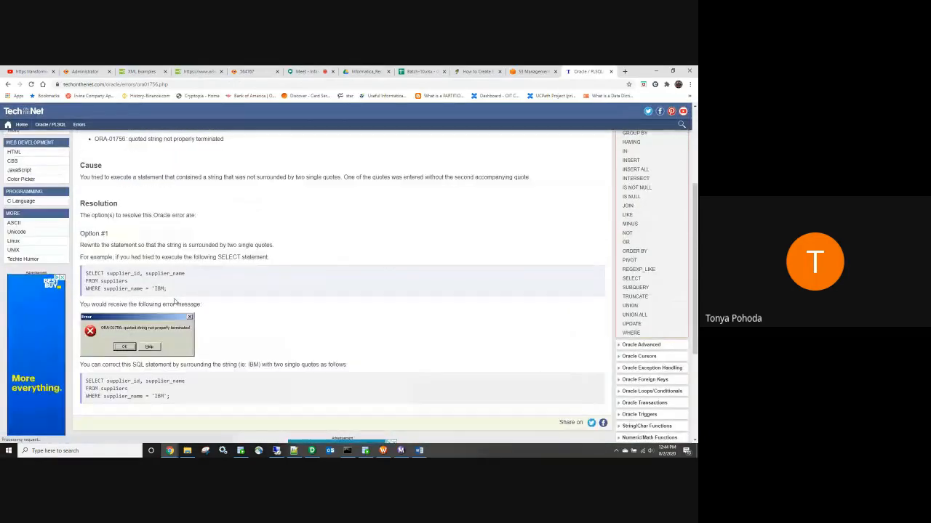
scroll(175, 301, up, 4)
Step: Switch to SQL Developer and rework the quotes in the second dept_sql insert to three before and three after Sales
key(alt+Tab)
click(290, 292)
key(BackSpace)
drag(337, 320, 328, 313)
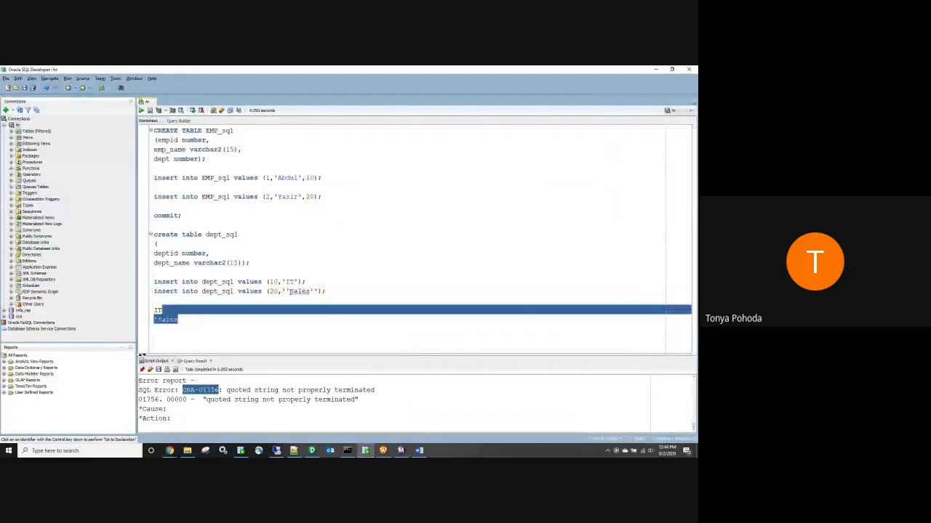
click(290, 291)
text('')
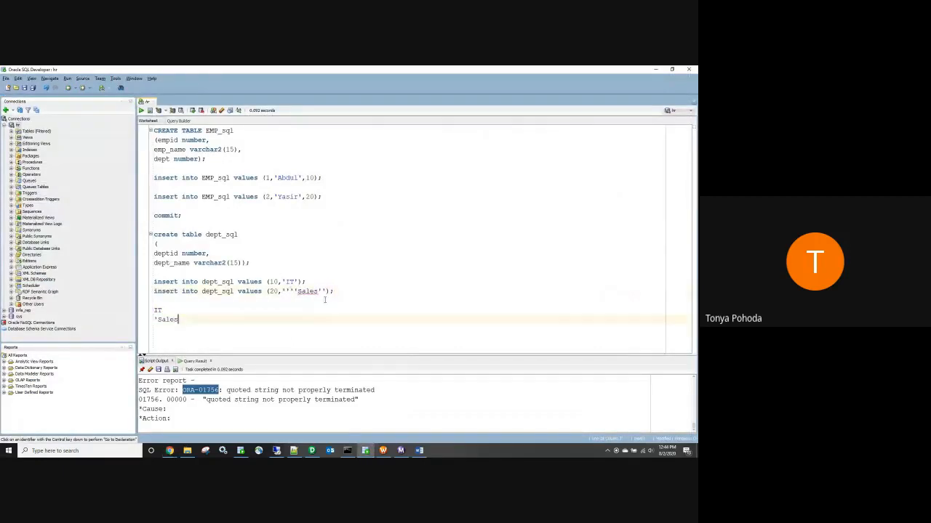
text('')
click(296, 292)
key(BackSpace)
key(BackSpace)
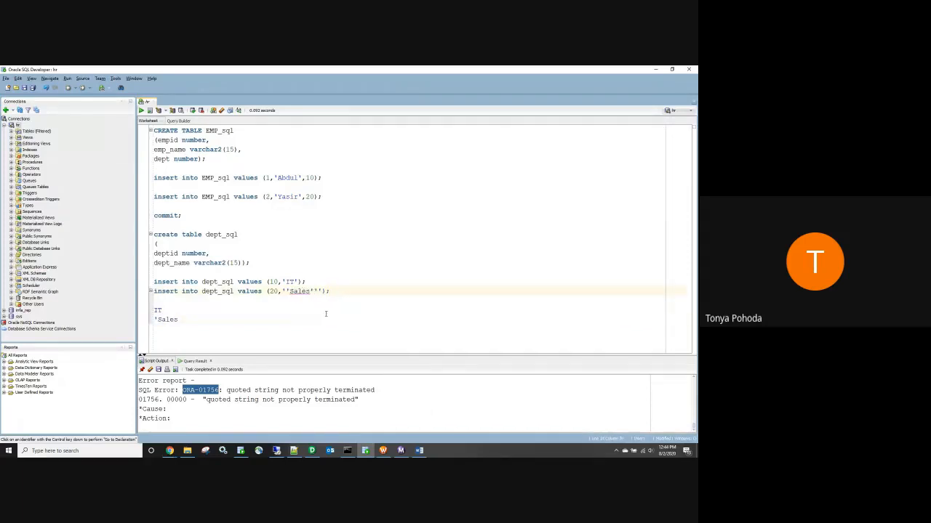
click(330, 326)
click(286, 291)
text(')
click(339, 308)
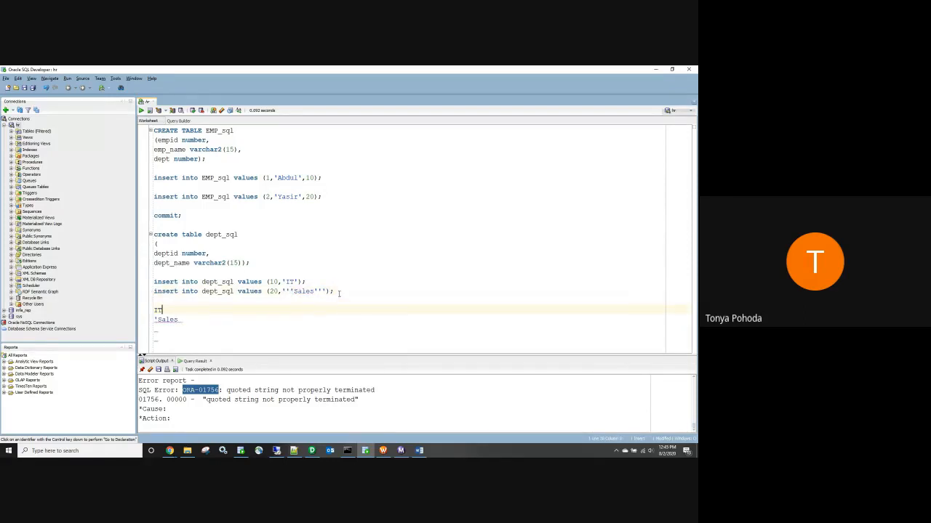
Step: Switch to Chrome and search Google for "insert data with single quotes sql"
mouse_move(169, 451)
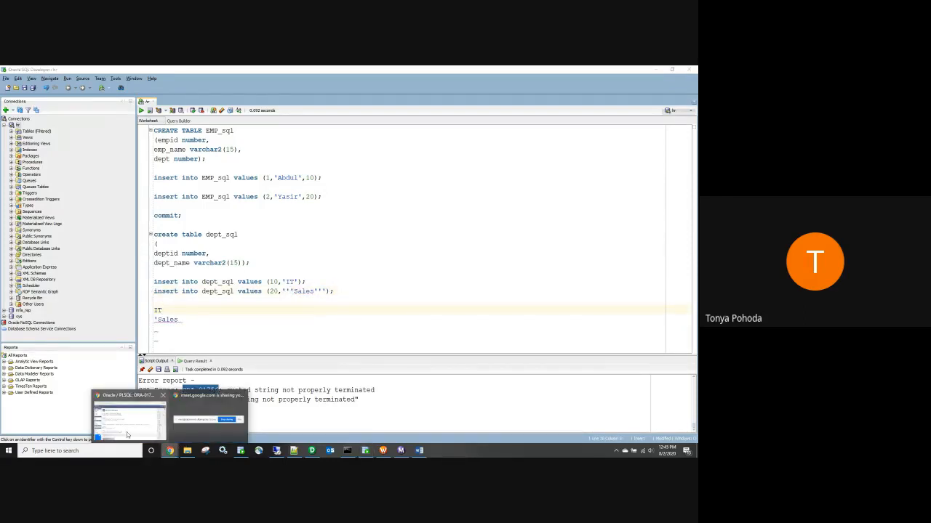
click(127, 434)
click(624, 72)
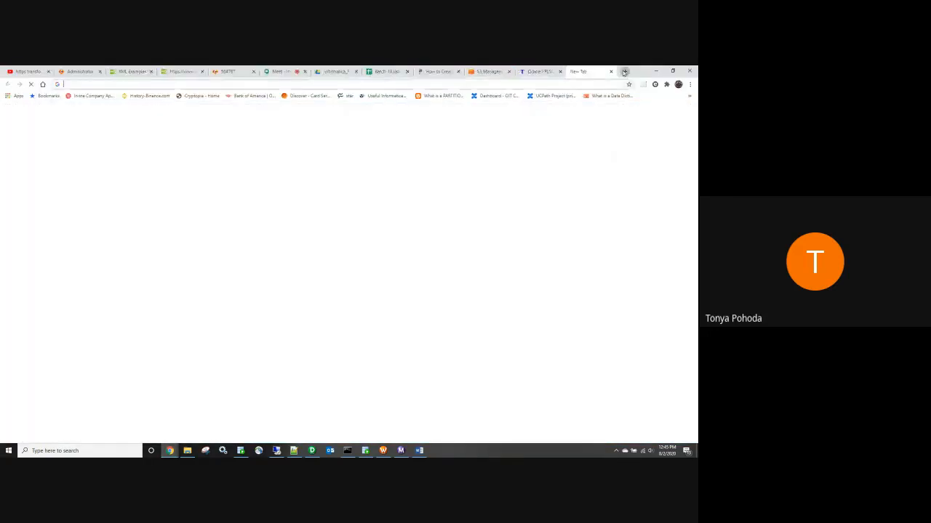
text(insert datat)
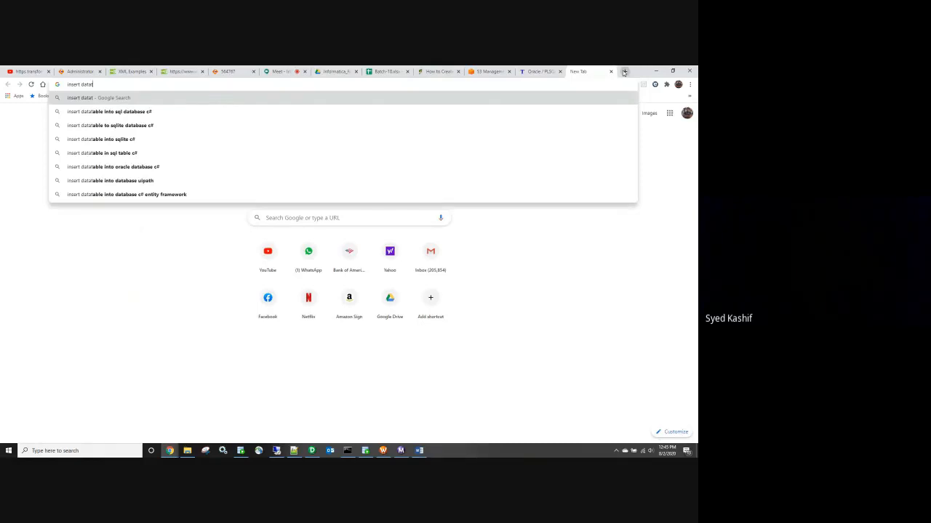
text( with )
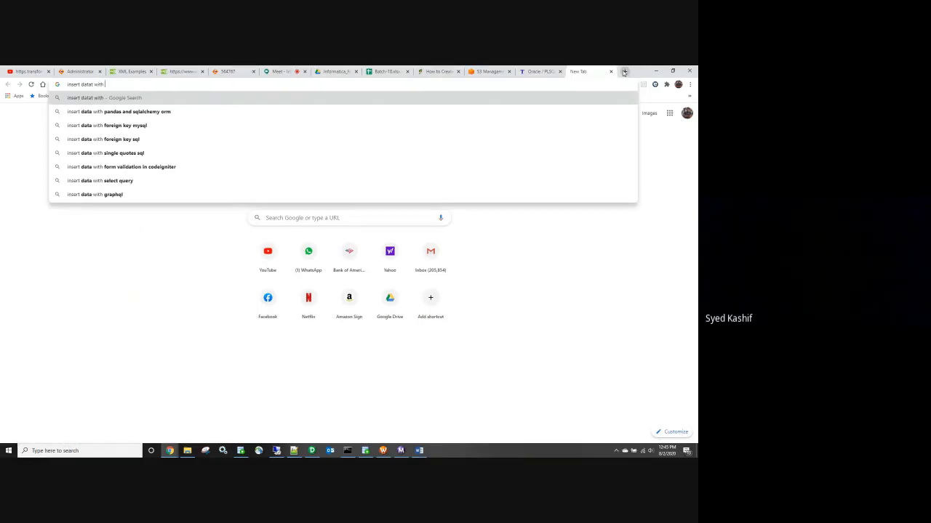
text(single)
key(Down)
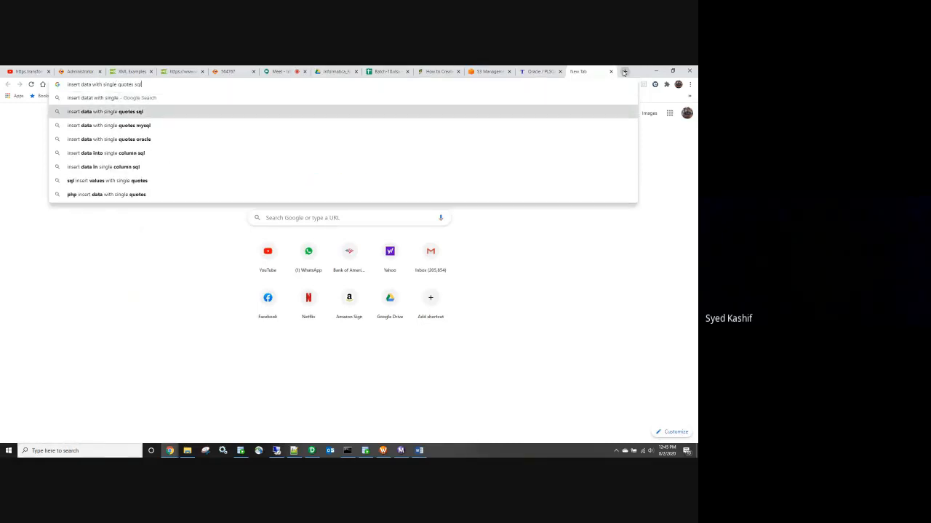
key(Return)
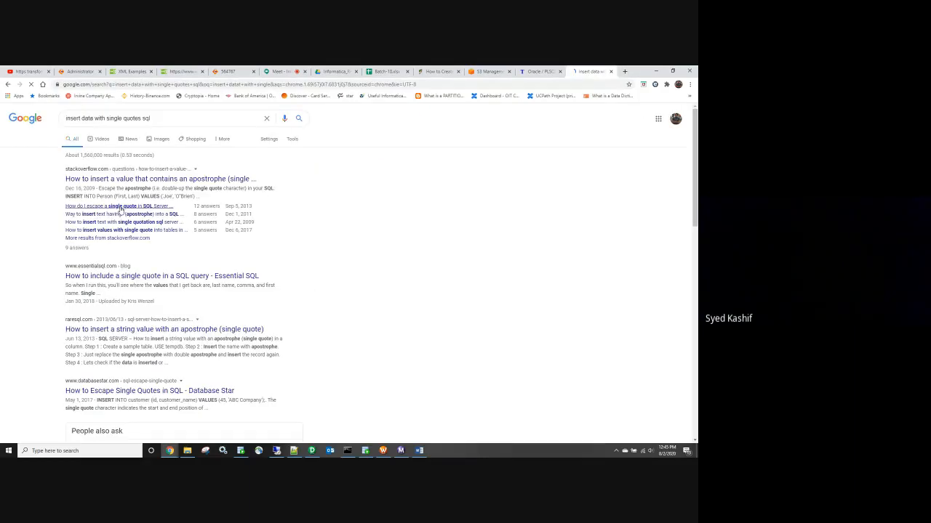
Step: Open the Stack Overflow question on inserting an apostrophe and examine the INSERT example in the accepted answer
click(151, 181)
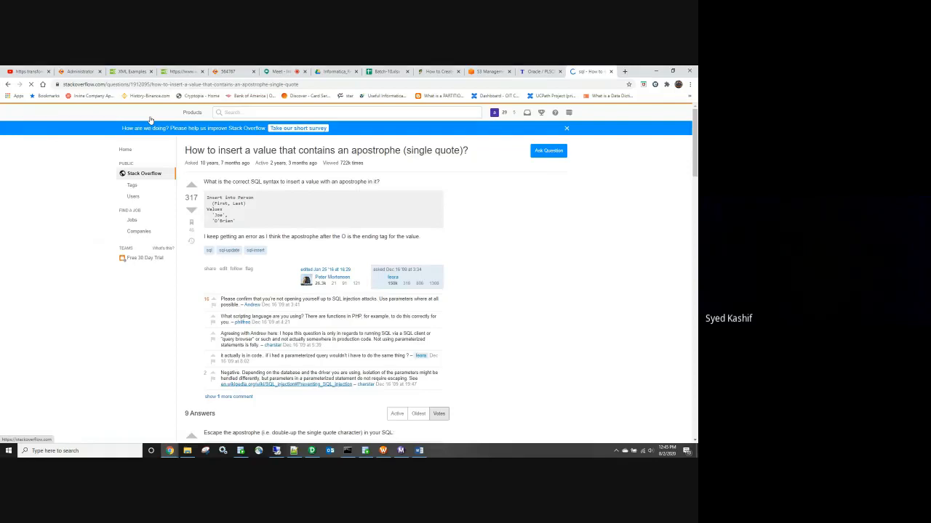
scroll(255, 300, down, 3)
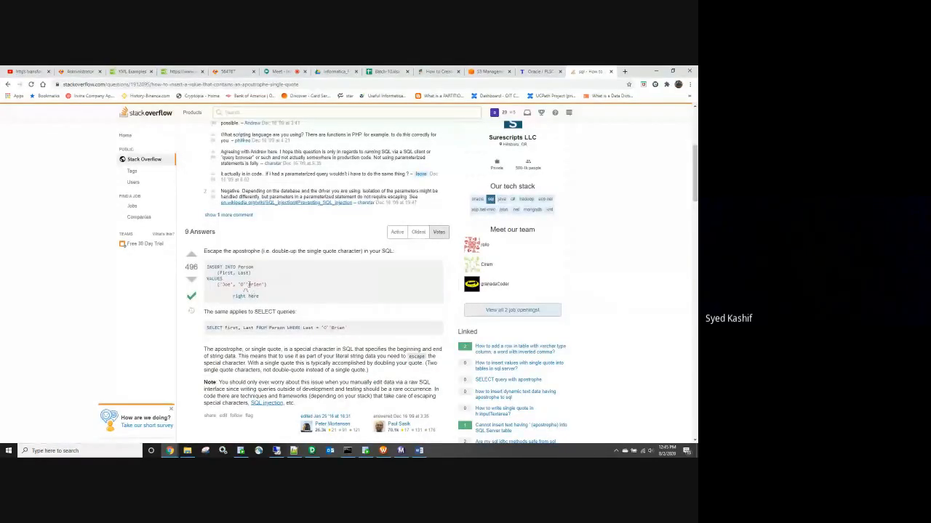
drag(247, 285, 238, 284)
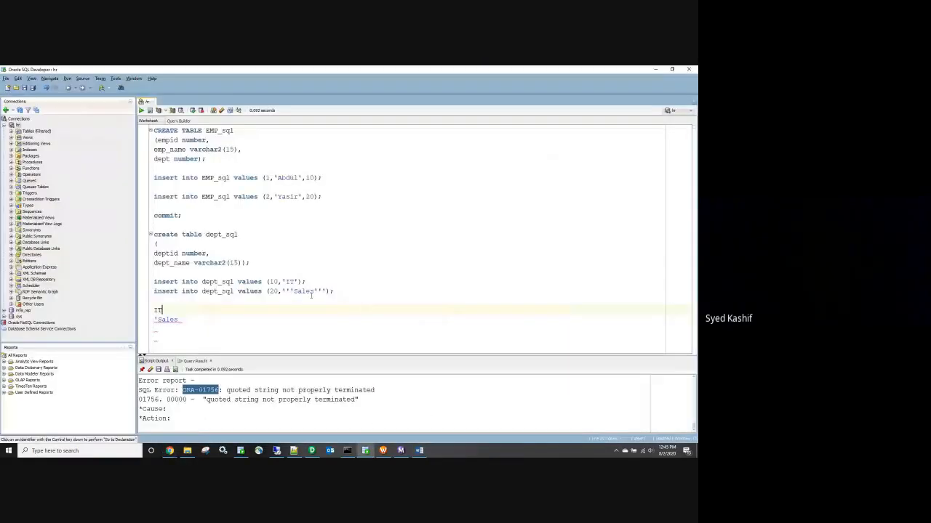
Step: Switch to SQL Developer and change the second dept_sql insert's department name to 'O''Sales'
drag(294, 291, 286, 291)
text(O')
click(322, 292)
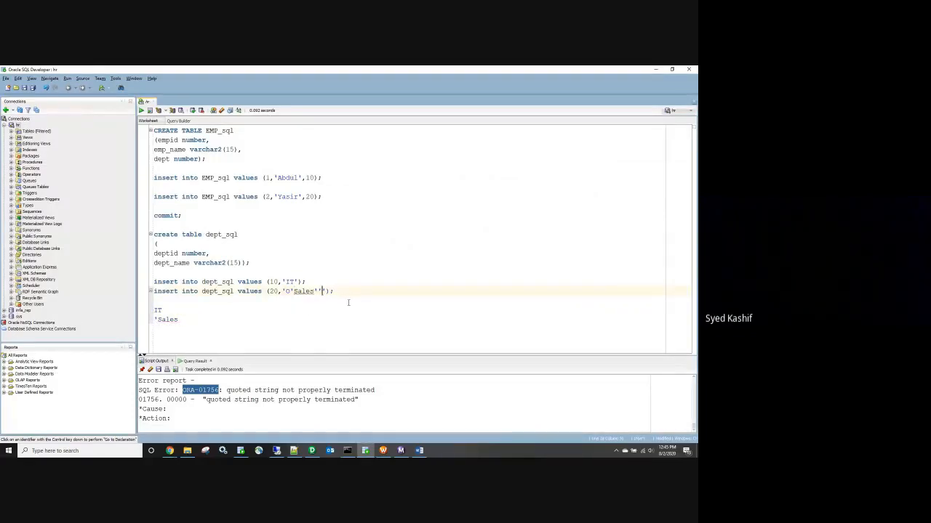
key(BackSpace)
key(BackSpace)
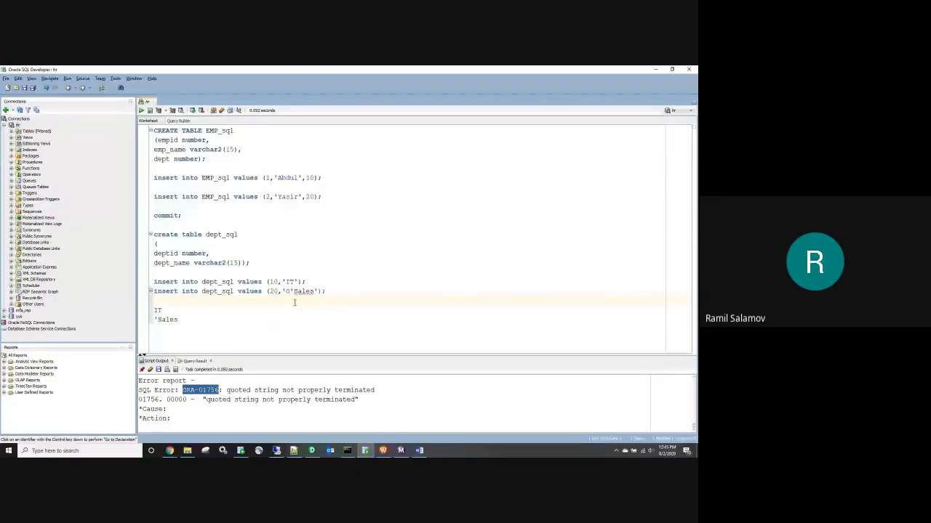
click(292, 291)
text('O''Sales');)
Step: Run the dept_sql insert with the value 'O''Sales', then roll back the transaction
drag(329, 291, 153, 291)
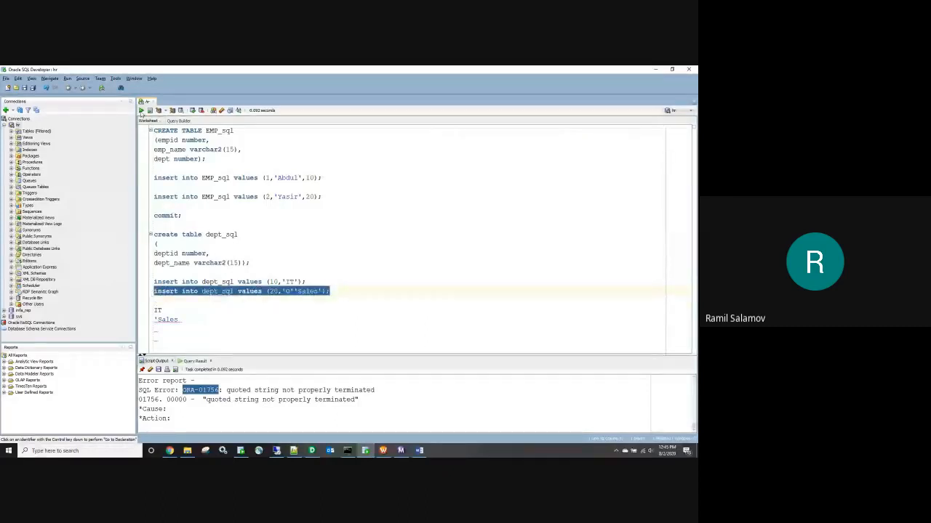
click(141, 111)
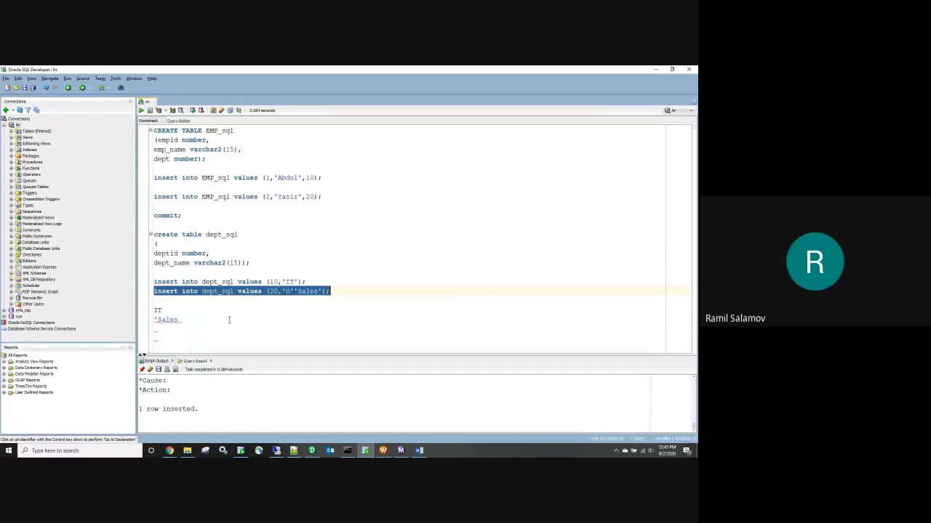
click(161, 310)
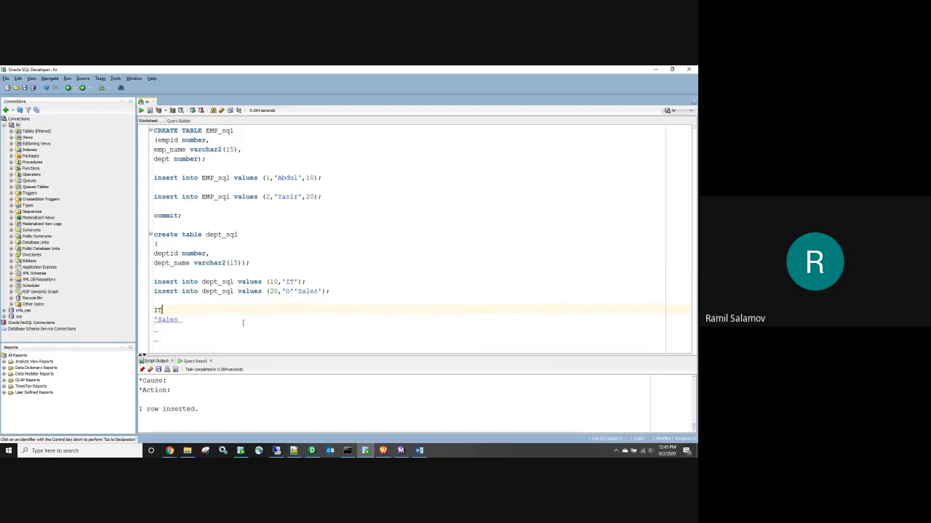
click(201, 111)
Step: Change the department name in the second dept_sql insert to '''Sales'
drag(295, 306, 281, 293)
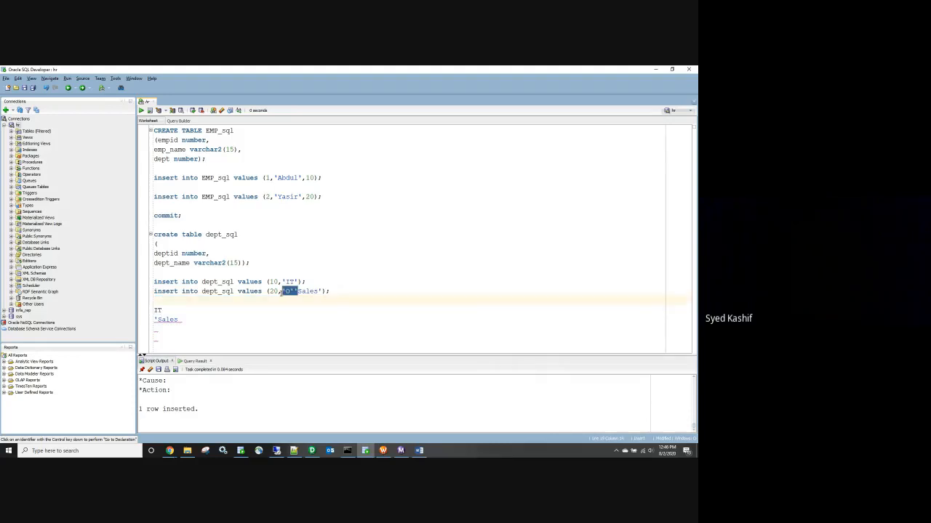
text(''')
key(Down)
key(Down)
key(Down)
Step: Run the dept_sql insert for department 20 with the value '''Sales' and commit the transaction
drag(339, 294, 153, 291)
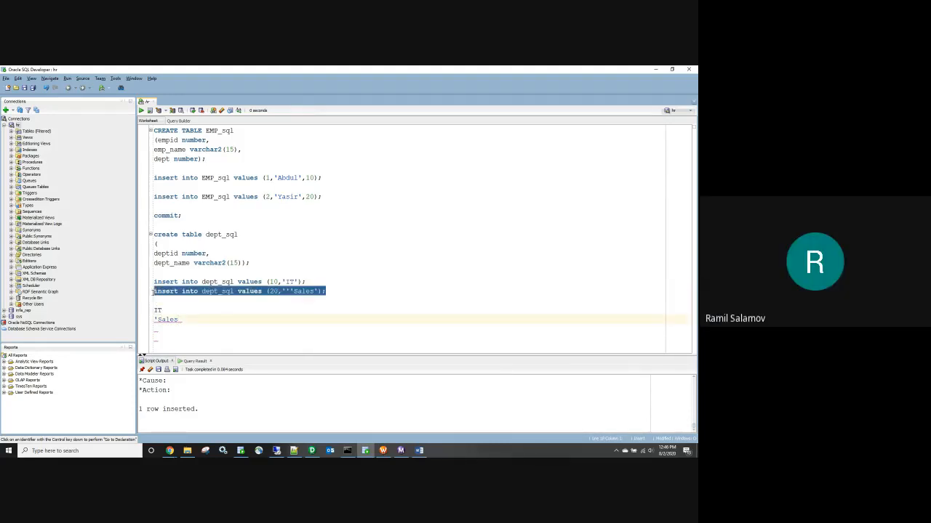
click(141, 111)
drag(181, 216, 154, 216)
click(141, 110)
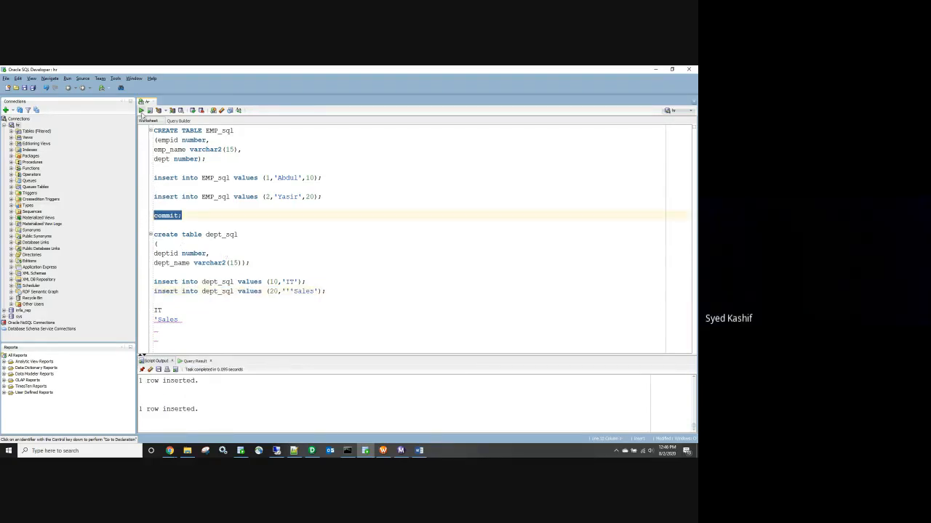
Step: Replace the leftover IT and 'Sales note lines with the query select * from EMP_sql;
click(225, 329)
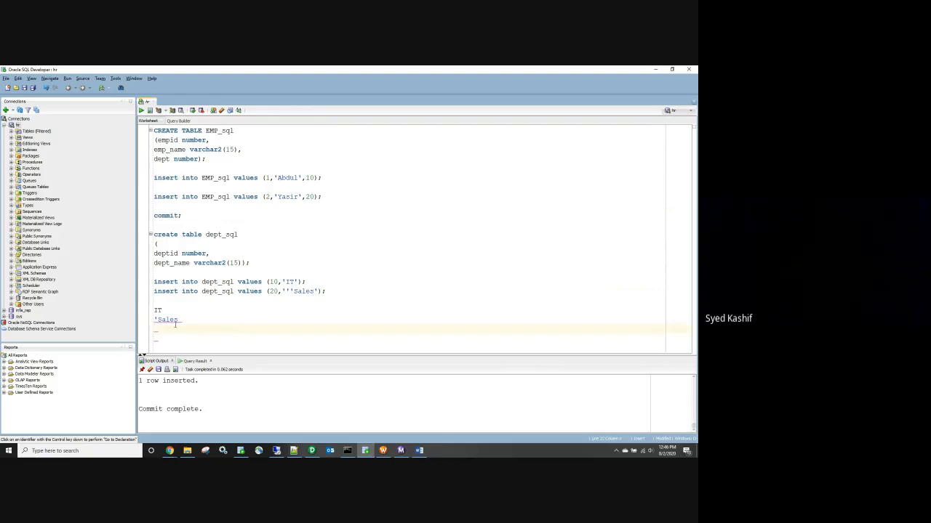
drag(225, 329, 141, 315)
text(select * from)
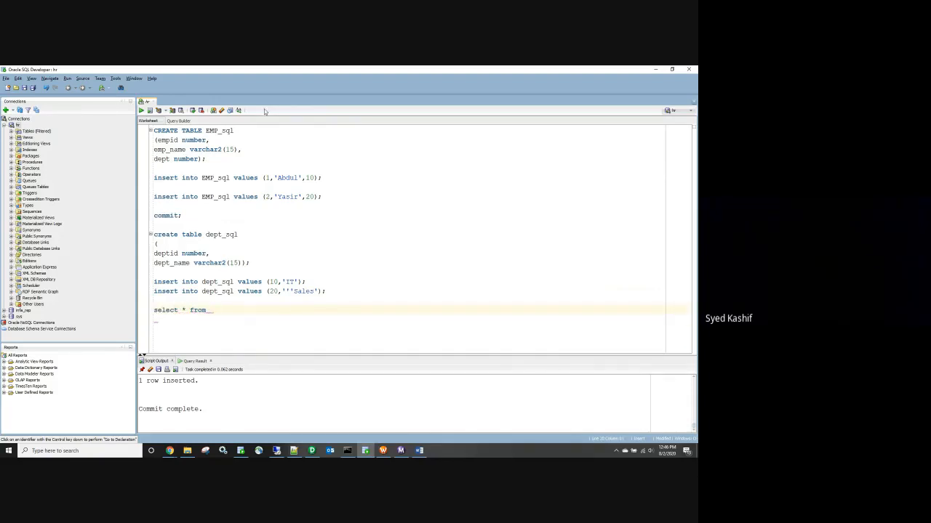
double_click(210, 131)
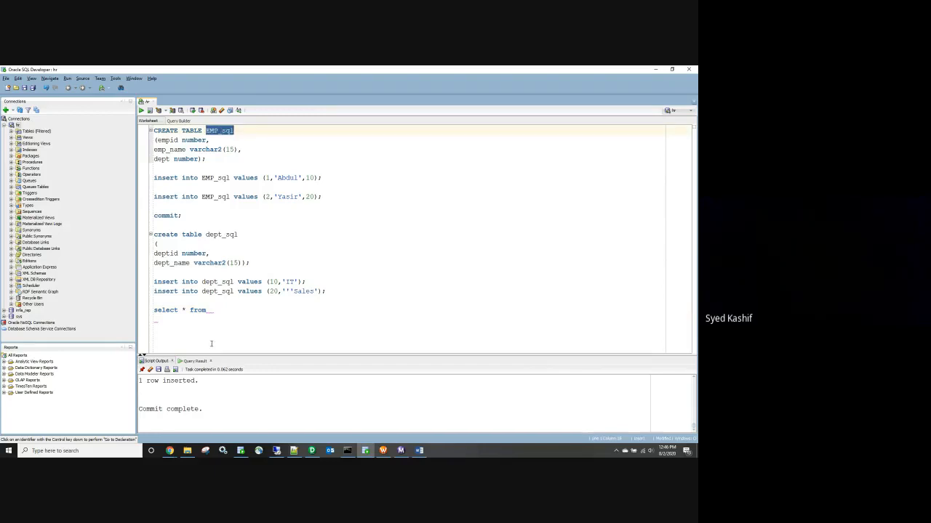
key(ctrl+c)
click(233, 310)
key(ctrl+v)
text(;)
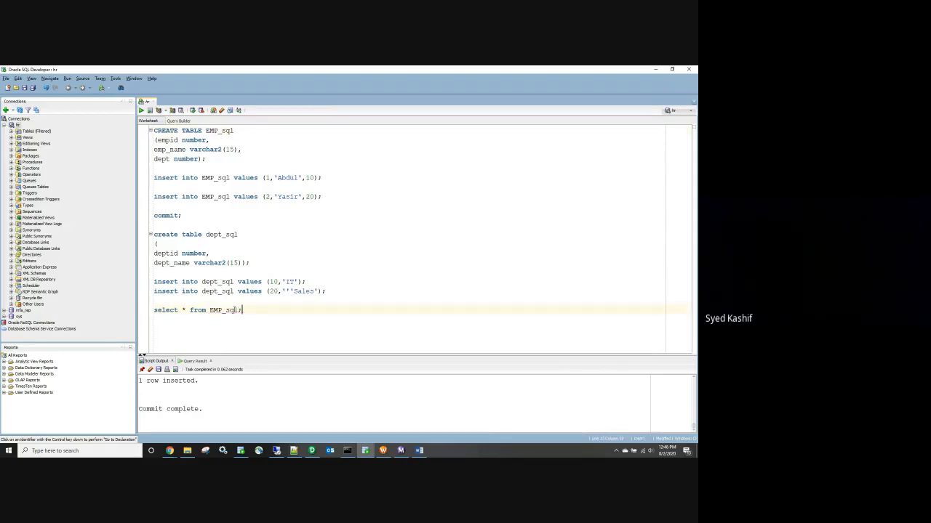
Step: Add the query select * from dept_sql; on the line below the EMP_sql query
drag(243, 310, 146, 314)
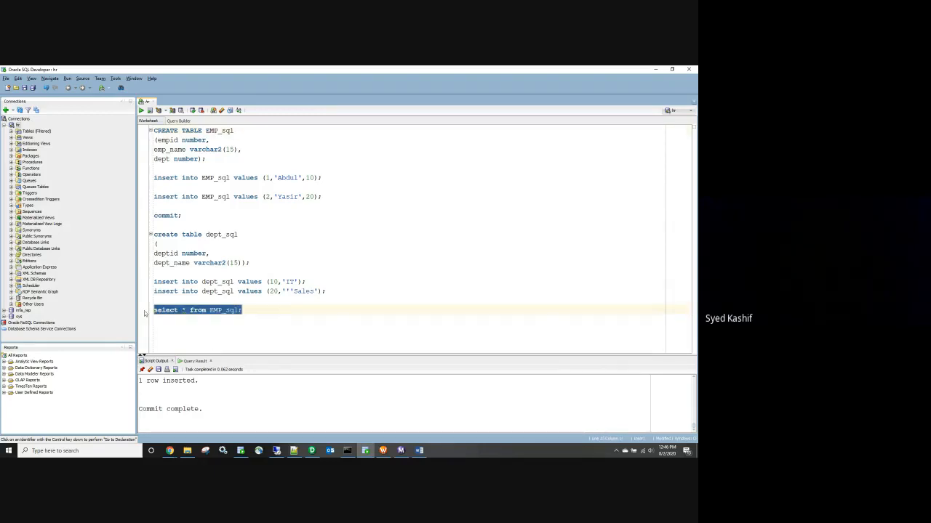
click(249, 308)
key(Return)
key(ctrl+v)
double_click(240, 234)
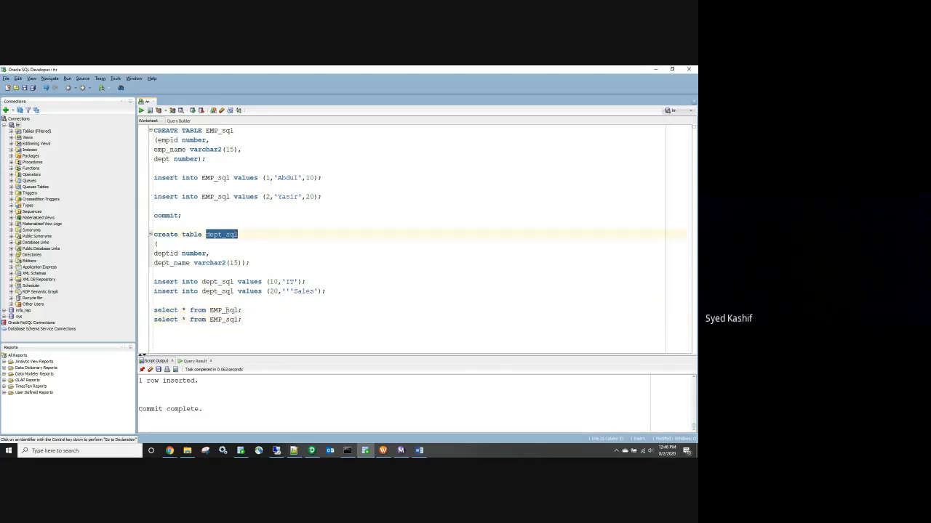
double_click(226, 320)
key(ctrl+v)
Step: Run both select queries as a script and enlarge the output area to check the rows of both tables
drag(246, 319, 154, 310)
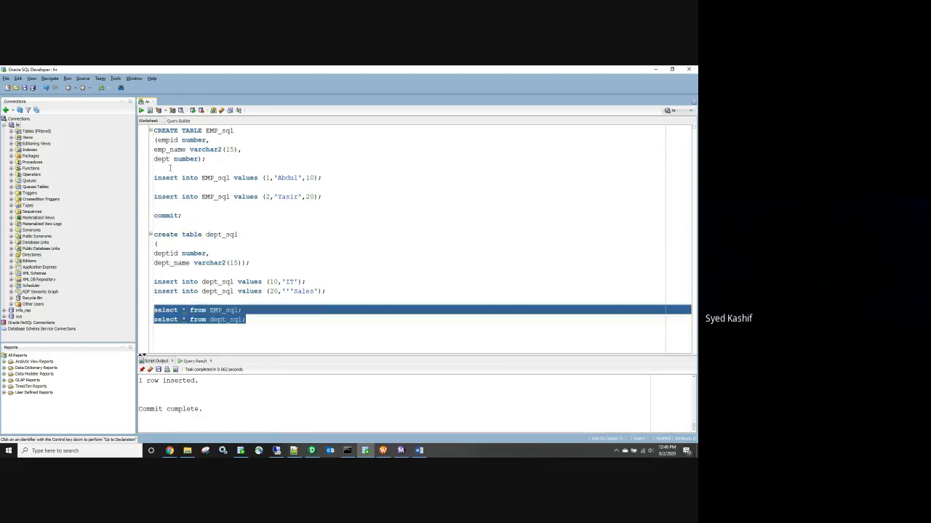
click(150, 110)
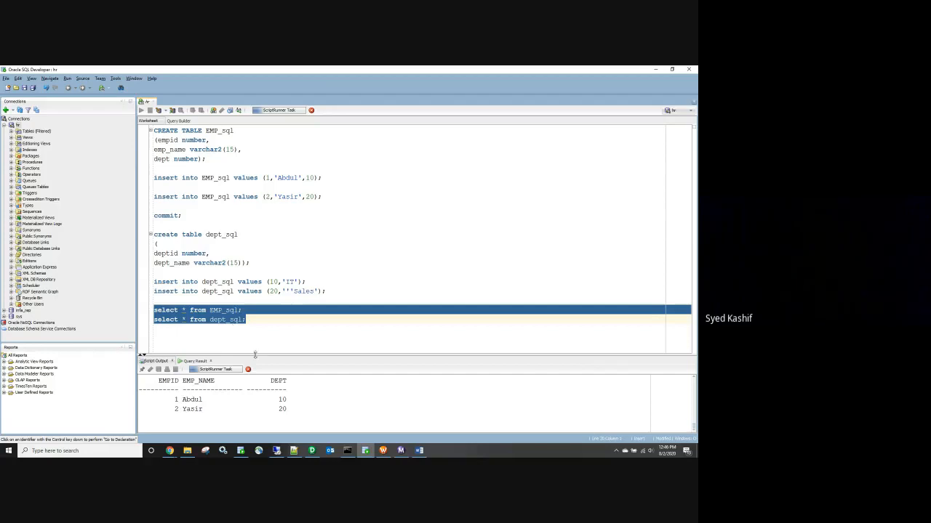
drag(269, 357, 275, 320)
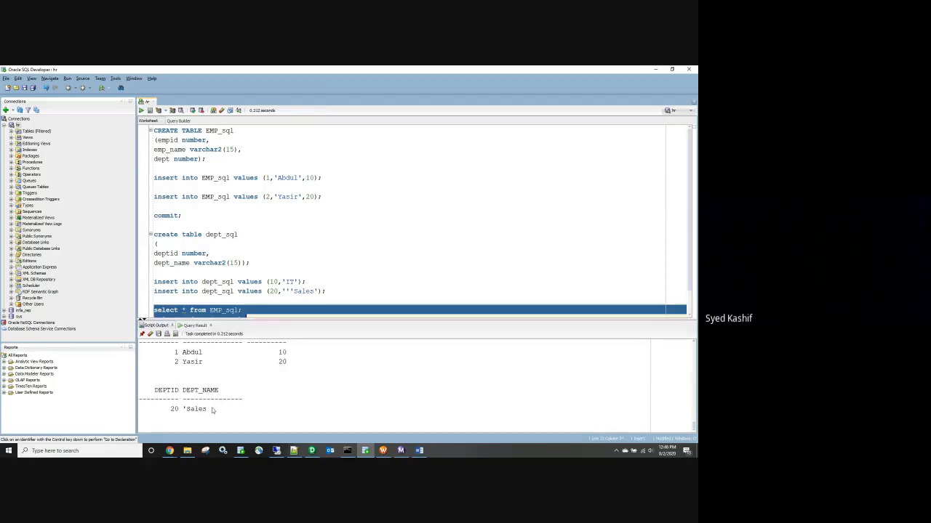
scroll(213, 410, up, 1)
scroll(232, 378, down, 1)
Step: Run the dept_sql insert for department 10 with the value 'IT' and commit the transaction
drag(306, 282, 107, 283)
click(140, 109)
click(192, 213)
drag(191, 214, 148, 217)
click(140, 110)
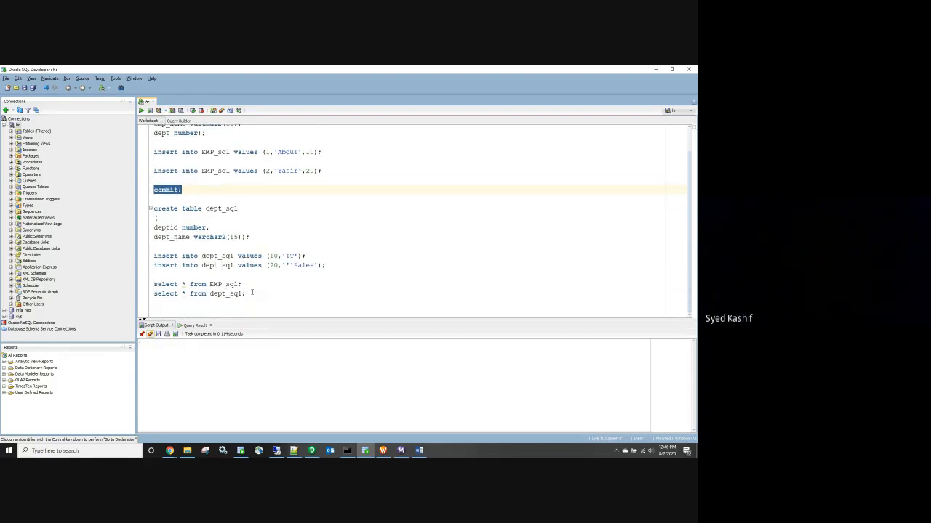
Step: Rerun the EMP_sql and dept_sql queries as a script and examine the rows in both tables
drag(253, 293, 153, 285)
click(150, 110)
scroll(192, 374, down, 2)
scroll(192, 374, up, 2)
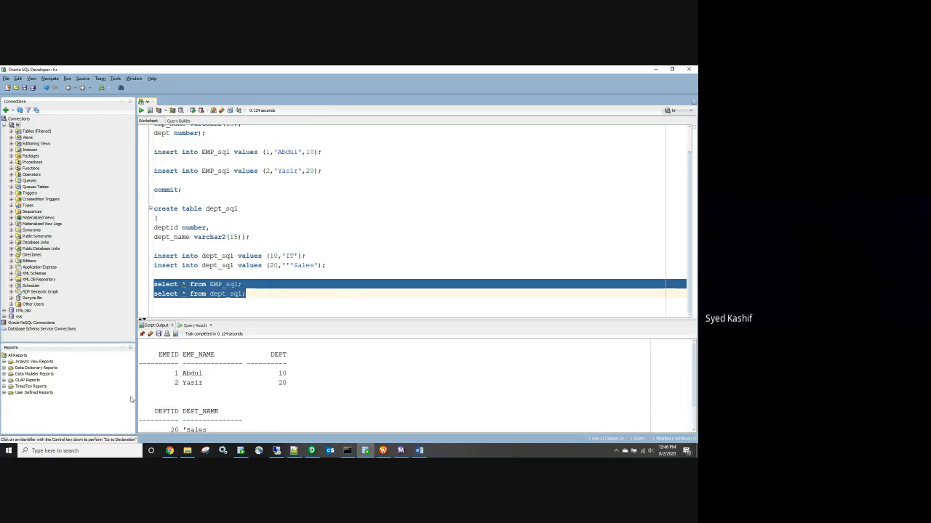
scroll(288, 374, down, 1)
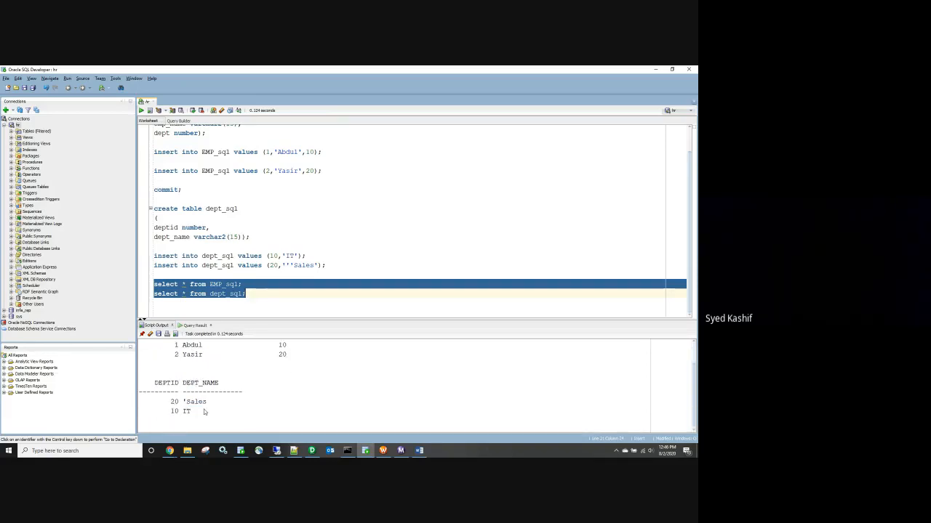
Step: Below the queries, begin a create table emp_dept_sql statement with the columns empid number and empname varchar2(15)
click(290, 300)
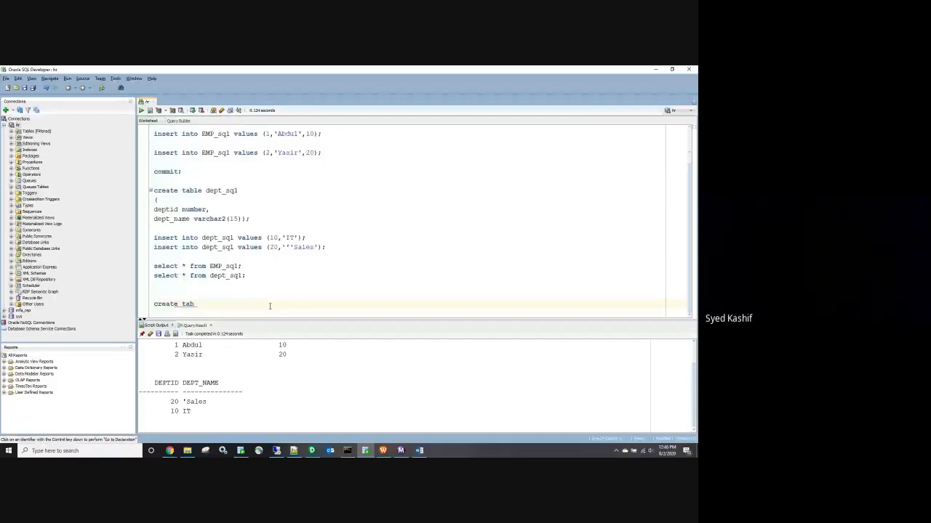
text(le emp_dept_sql)
key(Return)
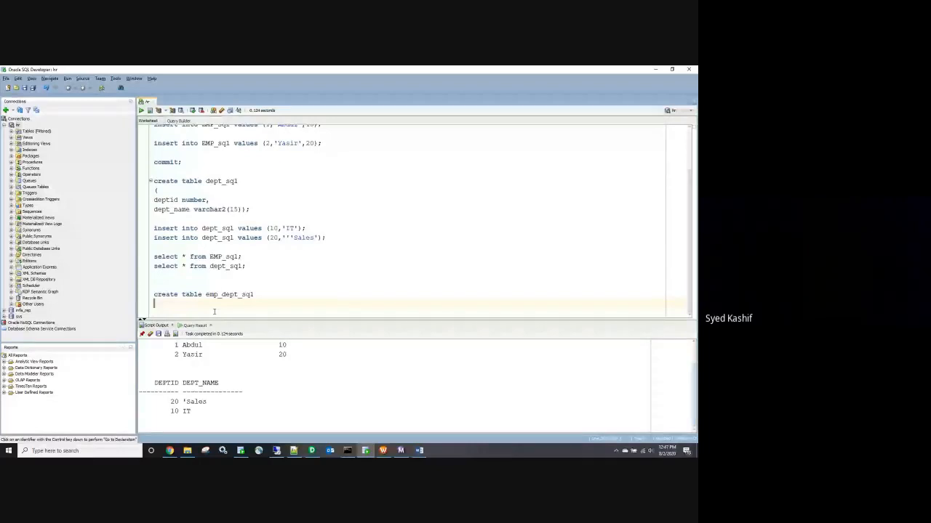
text(()
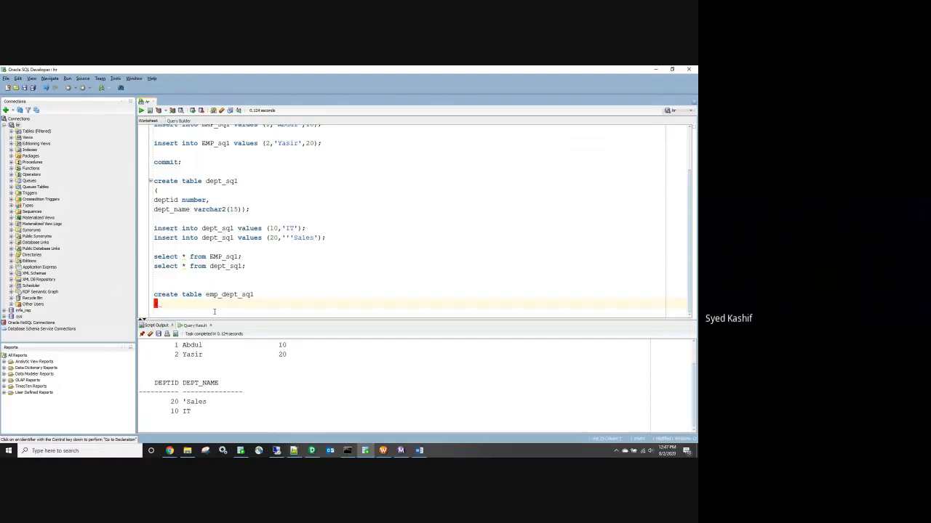
text((empid number,)
key(Return)
text(empname vharchar)
key(BackSpace)
key(BackSpace)
key(BackSpace)
key(BackSpace)
key(BackSpace)
key(BackSpace)
key(BackSpace)
text(ar)
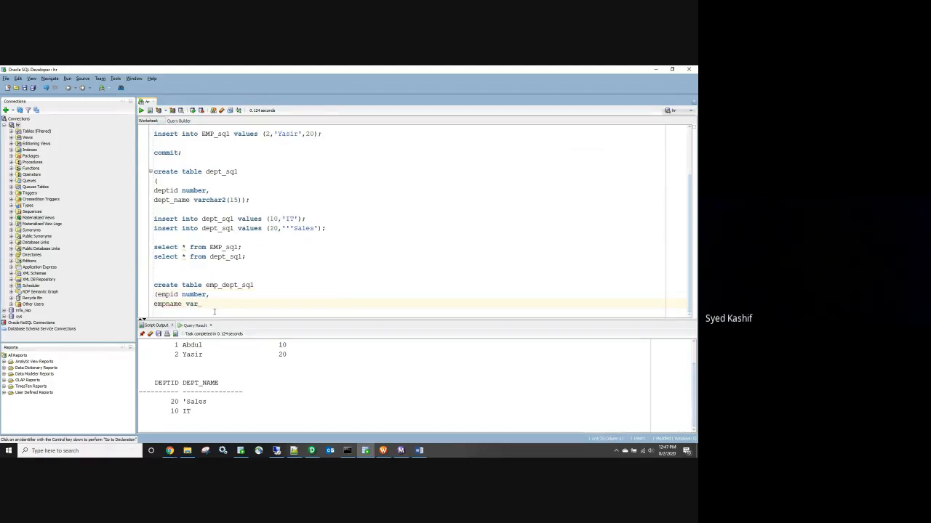
text(char2(15),)
key(Return)
Step: Add the columns deptid number and deptname varchar2(15) to the emp_dept_sql statement and end it with a semicolon
text(deptid n)
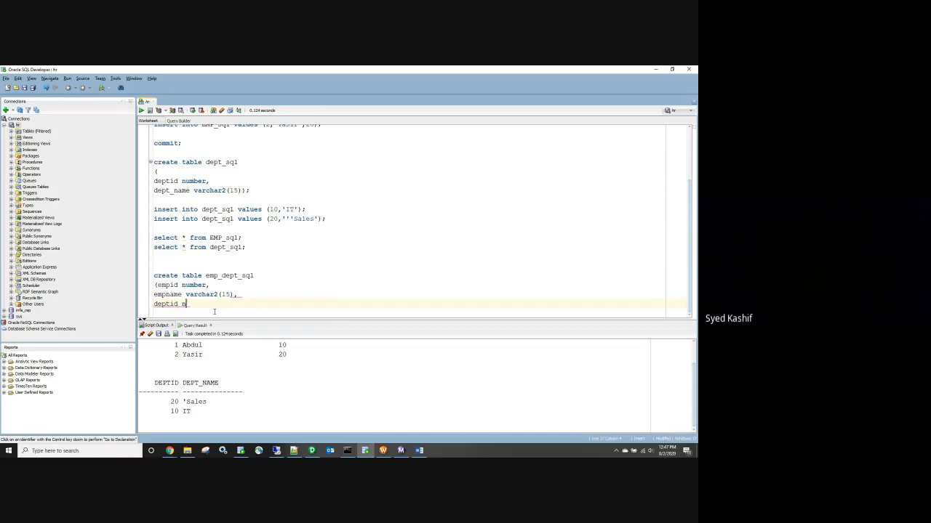
text(umber,)
key(Return)
text(deptname varchar2())
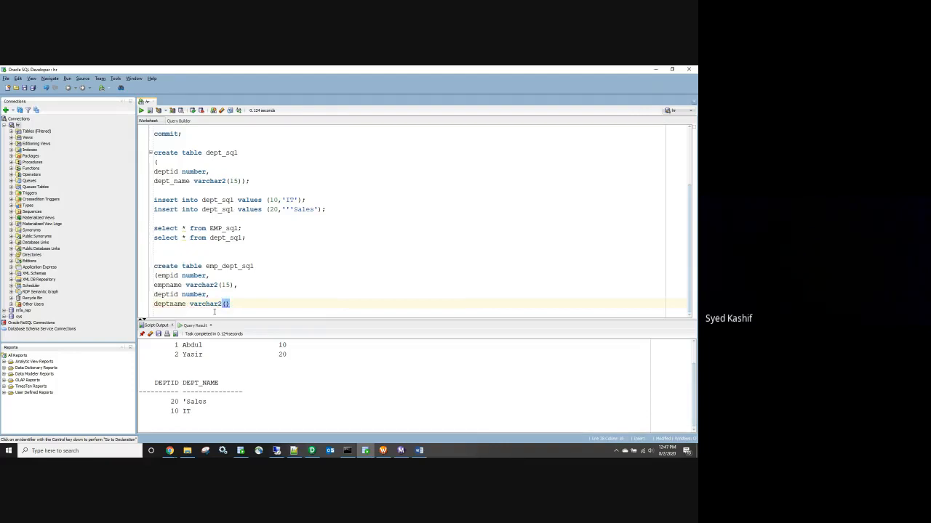
text(15);)
Step: Add the missing closing parenthesis before the semicolon of the create table emp_dept_sql statement
key(shift+Up)
key(shift+Up)
key(shift+Up)
key(shift+Up)
key(shift+Up)
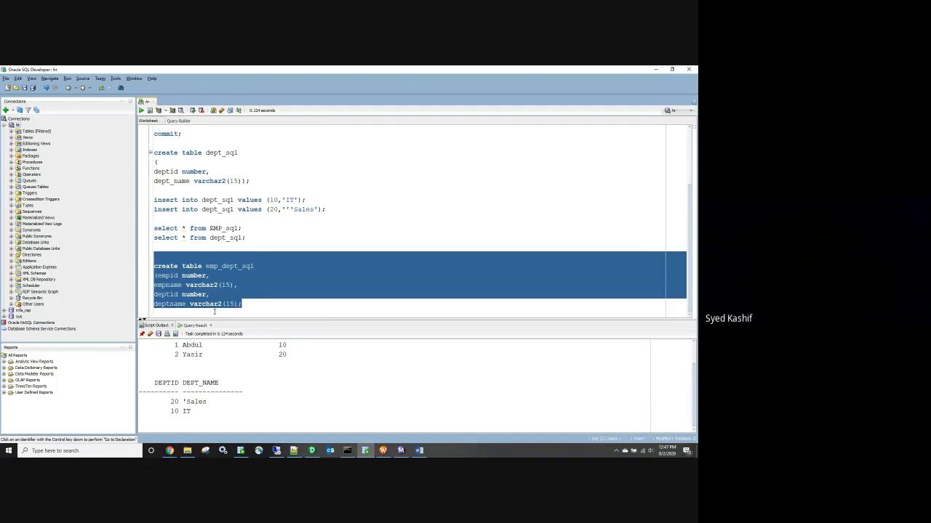
key(Down)
key(Down)
key(Down)
key(Down)
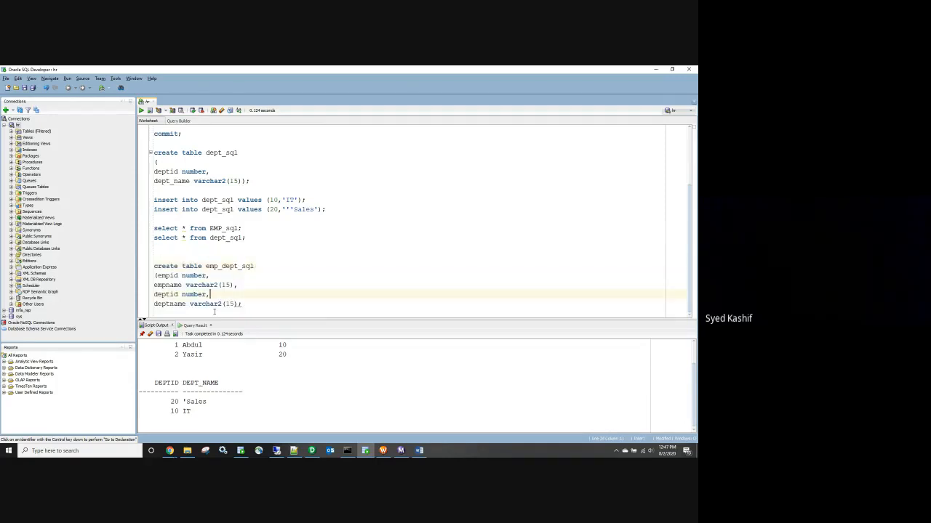
key(Down)
key(Left)
text())
Step: Run the complete create table emp_dept_sql statement and review the script output with the earlier query results
key(End)
key(shift+Up)
key(shift+Up)
key(shift+Up)
key(shift+Up)
key(shift+Up)
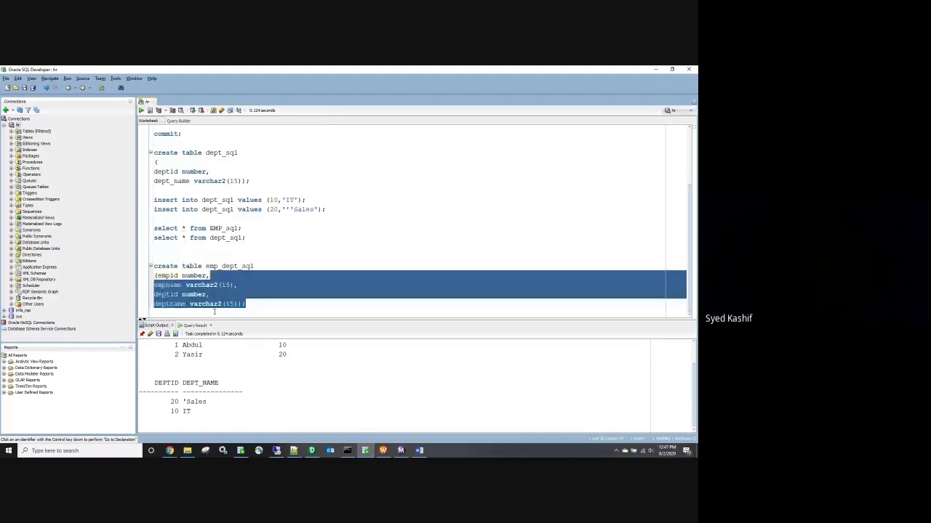
key(F5)
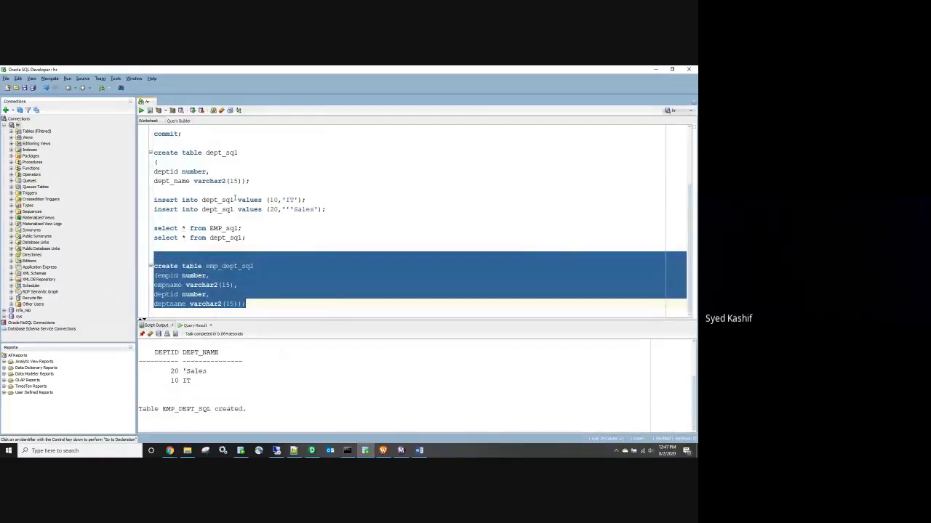
scroll(277, 349, up, 3)
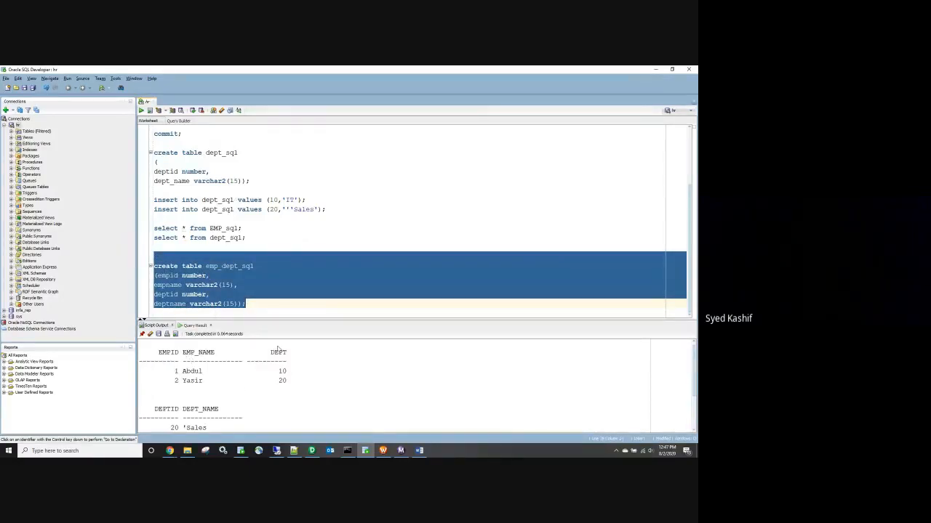
scroll(212, 386, down, 1)
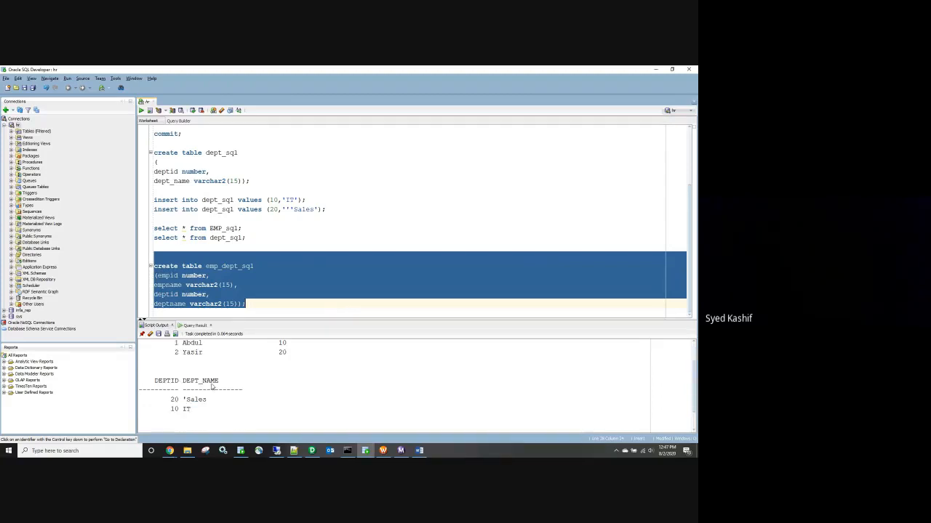
scroll(211, 386, down, 1)
scroll(211, 386, up, 1)
scroll(218, 372, down, 1)
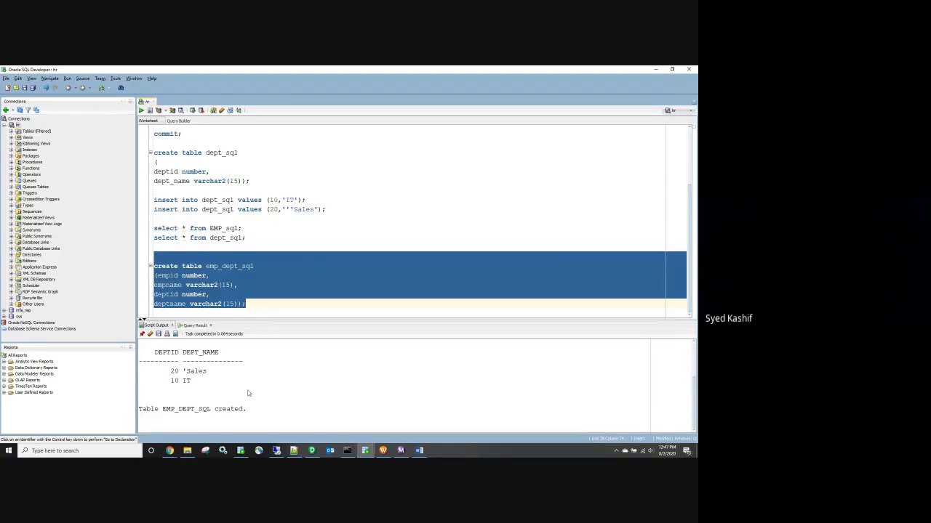
Step: Switch to PowerCenter Designer and clear the Source Analyzer, Target Designer and Mapping Designer workspaces
click(282, 311)
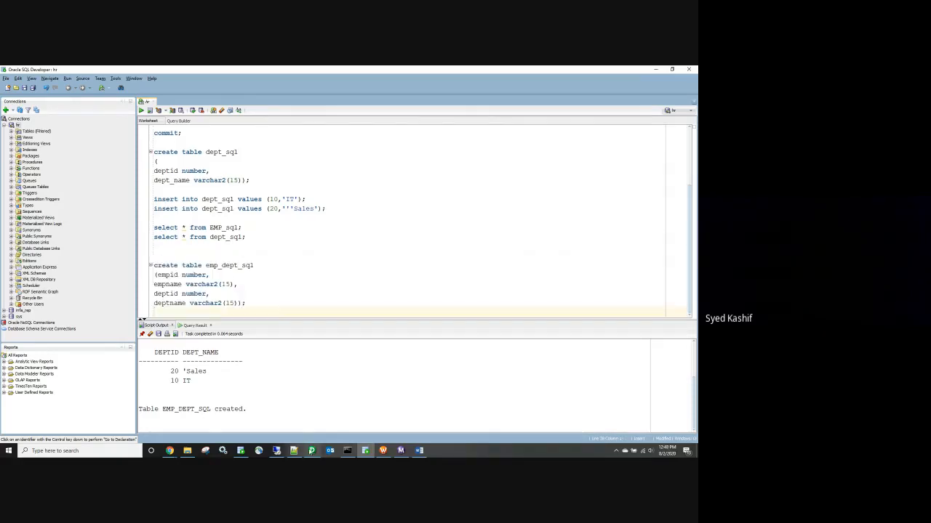
click(310, 452)
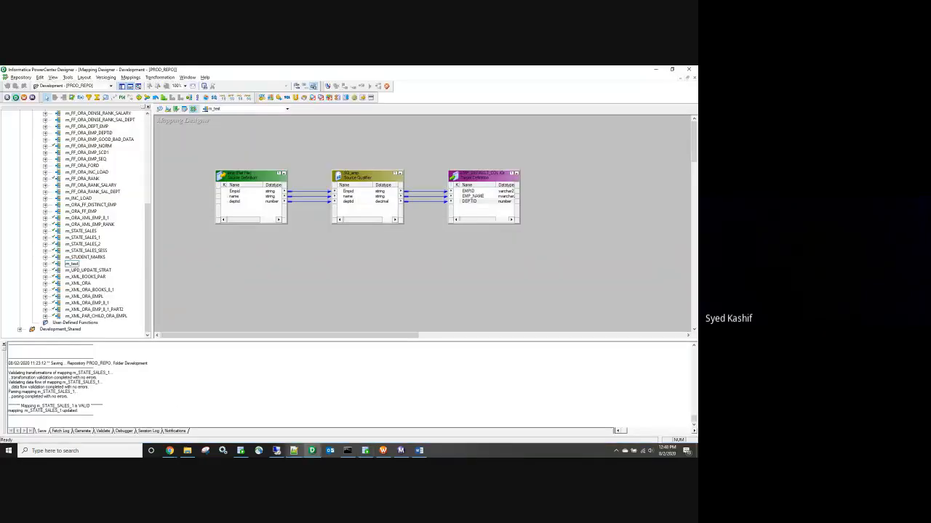
click(160, 109)
right_click(307, 126)
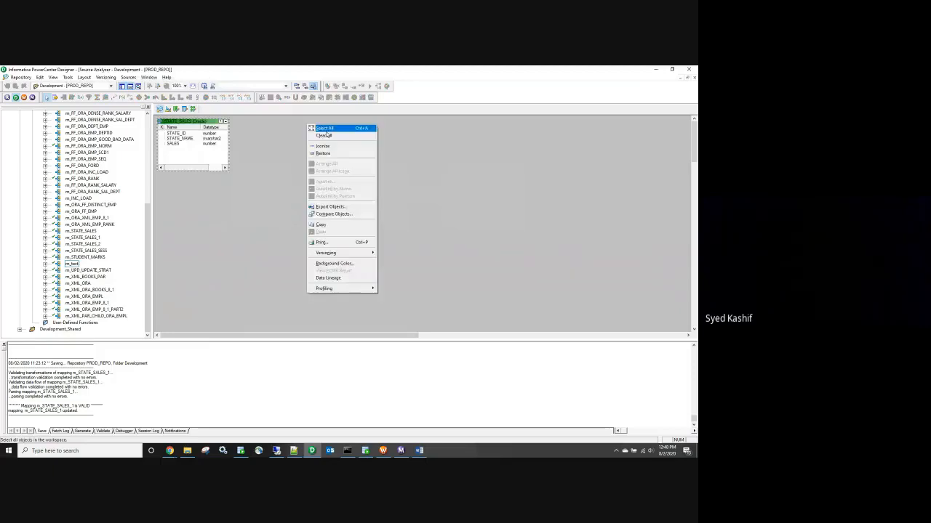
click(320, 130)
click(168, 109)
right_click(387, 138)
click(400, 148)
click(191, 109)
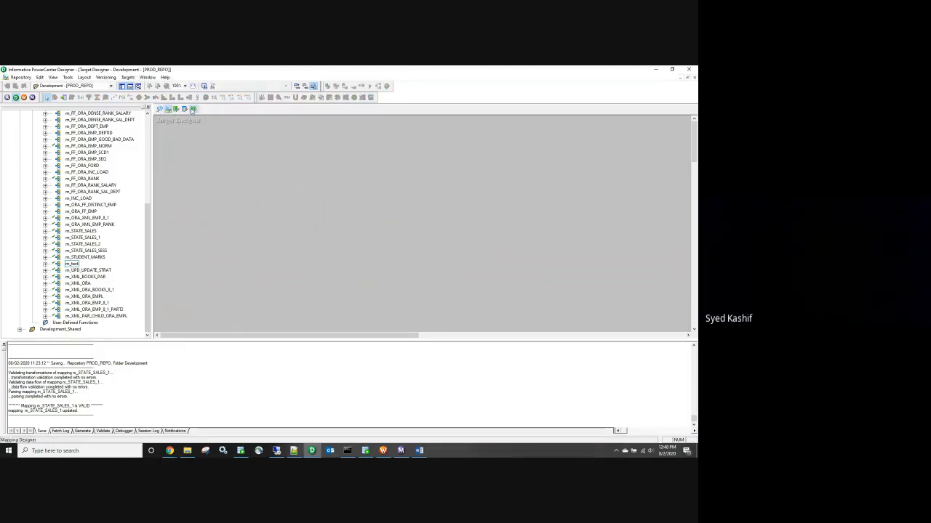
right_click(379, 136)
Step: Import the EMP_SQL table from the Oracle database into the Source Analyzer, searching for emp_sql, and save it to the repository
click(160, 109)
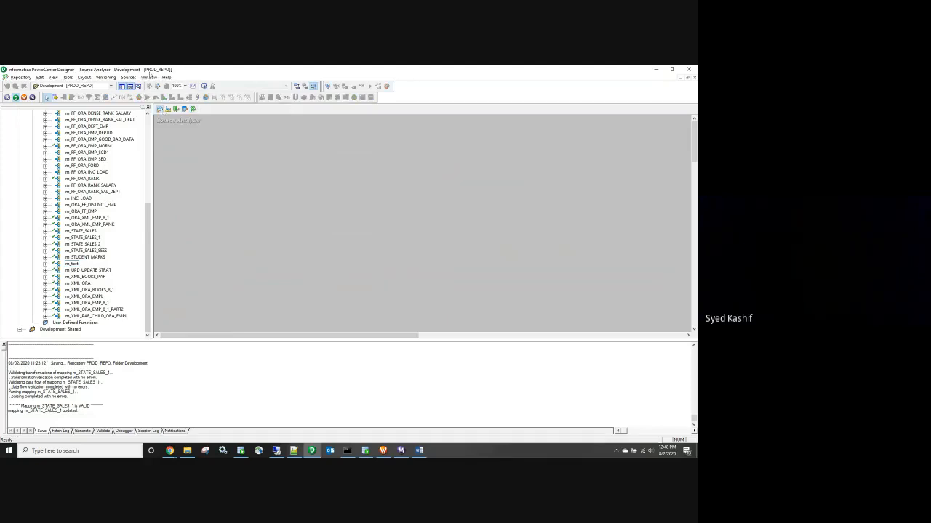
click(128, 77)
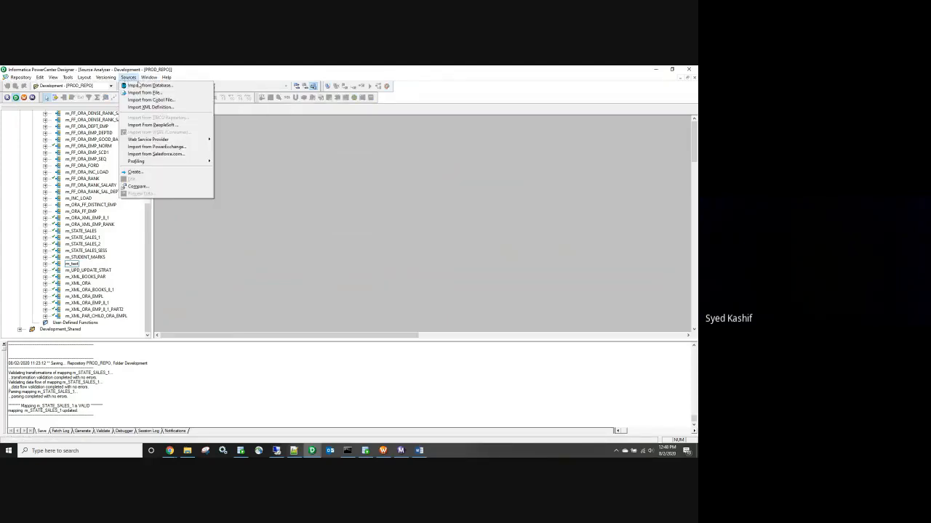
click(145, 85)
click(363, 283)
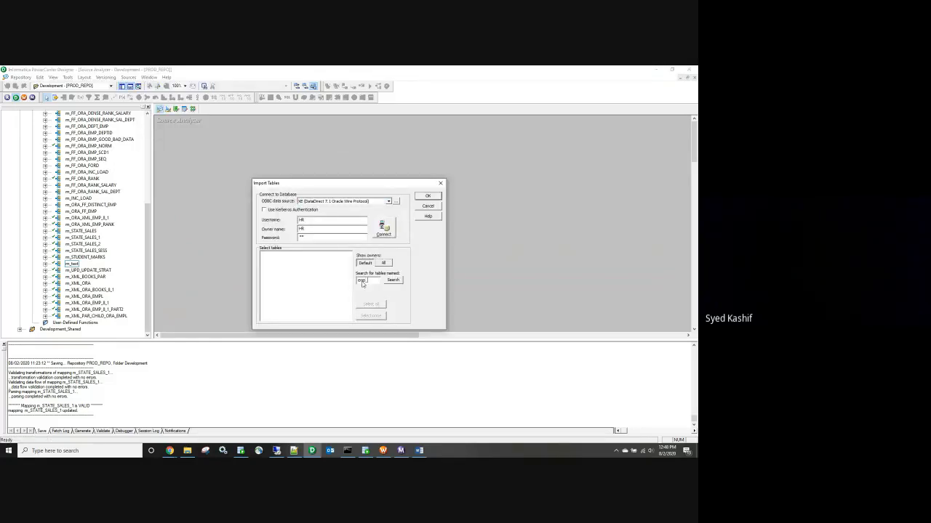
click(384, 232)
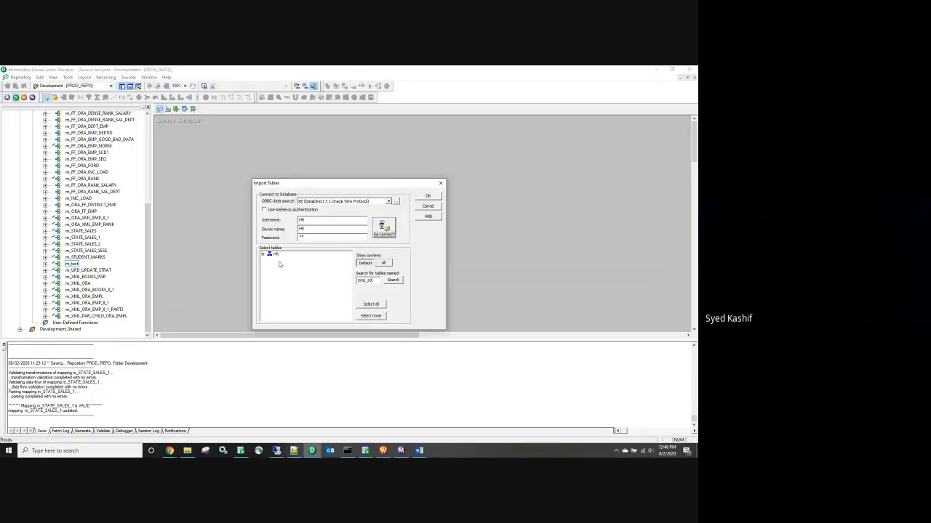
click(270, 261)
click(293, 267)
click(418, 198)
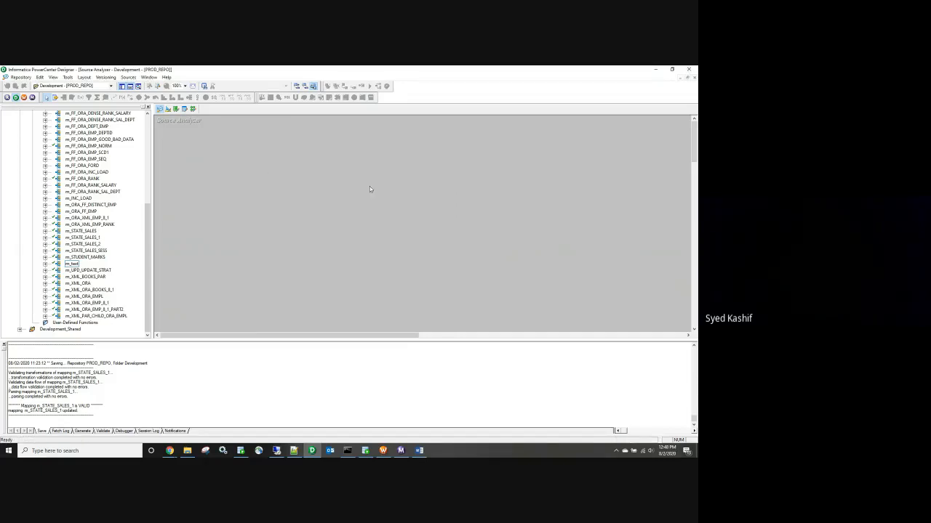
key(ctrl+s)
Step: Return to the Source Analyzer and check the columns and datatypes of the imported EMP_SQL source definition
click(130, 86)
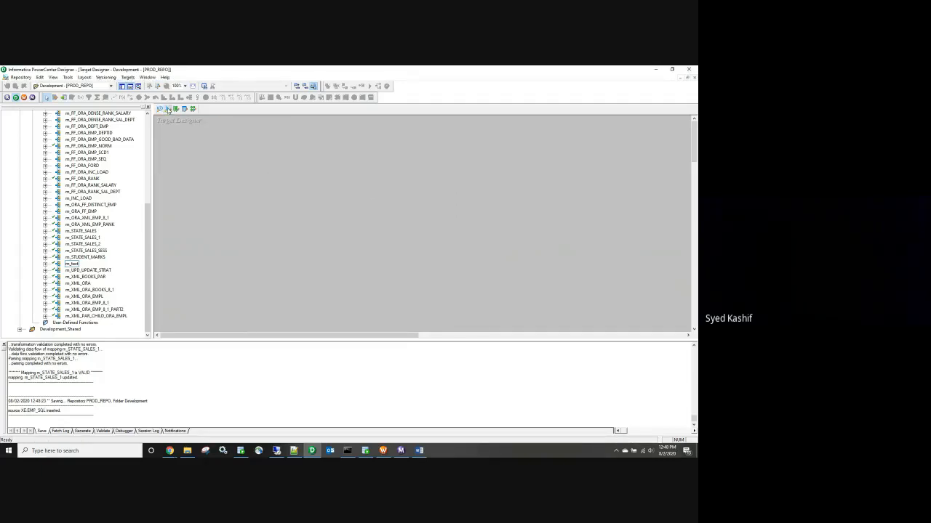
click(159, 108)
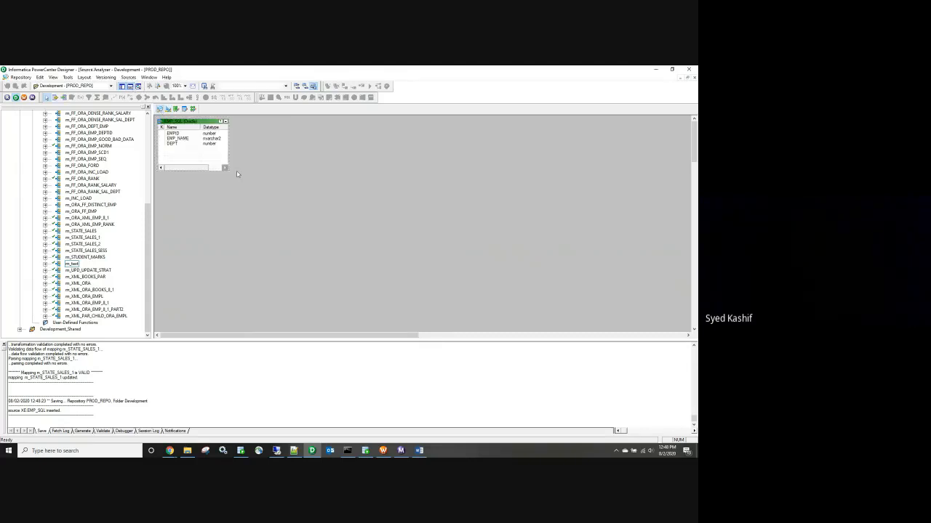
right_click(288, 156)
click(258, 141)
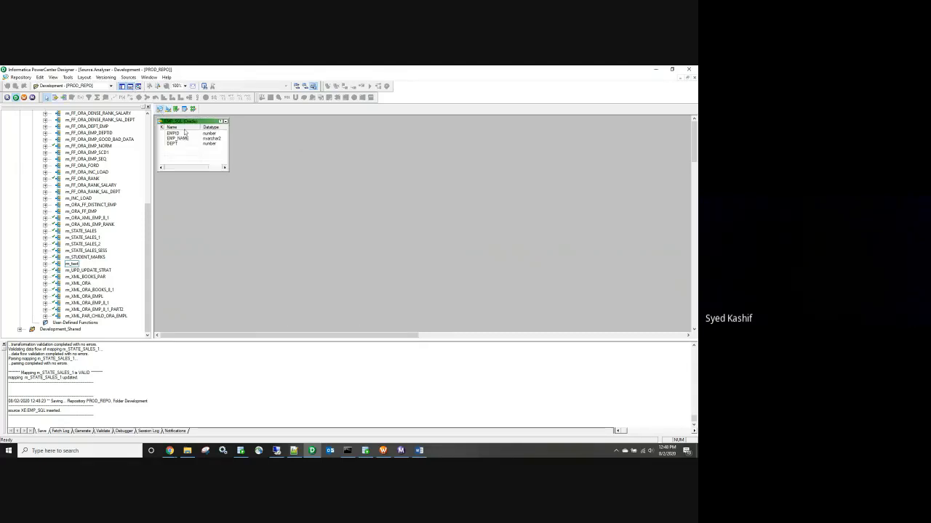
Step: Import the EMP_DEPT_SQL table from the Oracle database into the Target Designer and save it to the repository
click(168, 109)
click(128, 77)
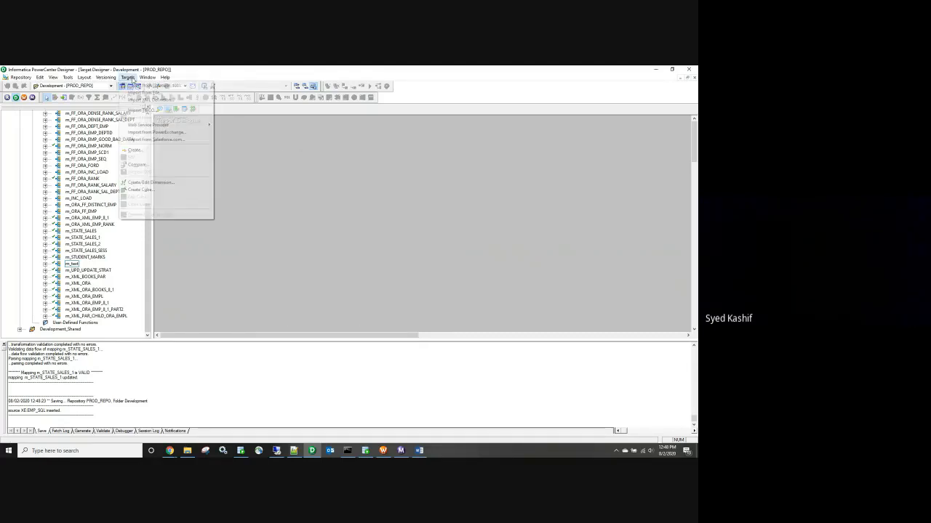
click(140, 86)
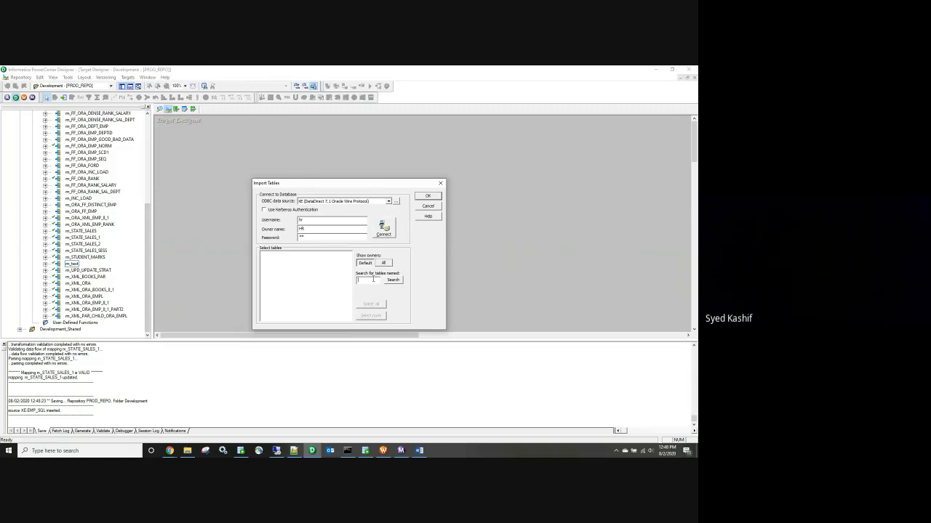
text(em)
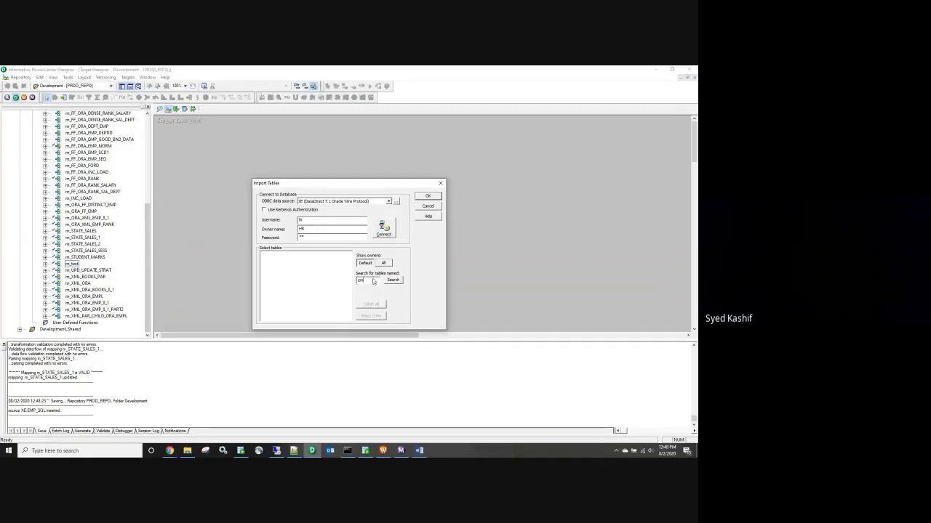
click(383, 228)
click(263, 253)
click(300, 271)
click(427, 197)
Step: Create a new mapping named m_EMP_DEPT_SQL _TRANS in the Mapping Designer
click(193, 109)
click(130, 78)
click(137, 85)
text(m_EMP_DE)
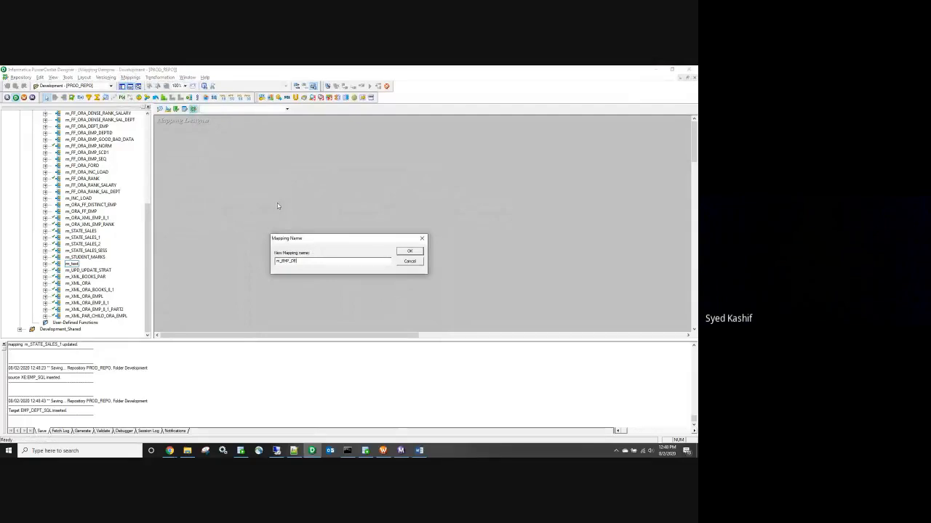
text(PT_SQL_TRANS)
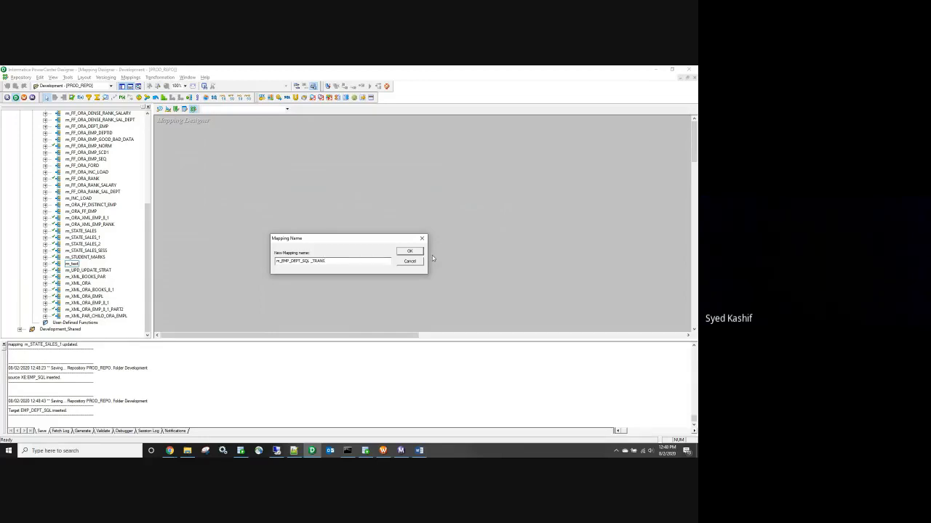
key(Return)
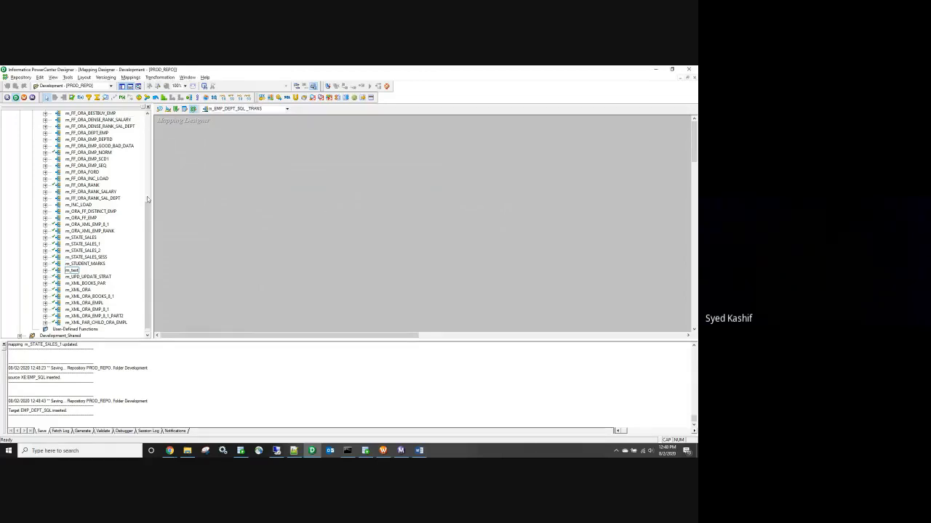
Step: Add the EMP_SQL source from the XE sources to the new mapping
drag(151, 195, 149, 132)
click(33, 139)
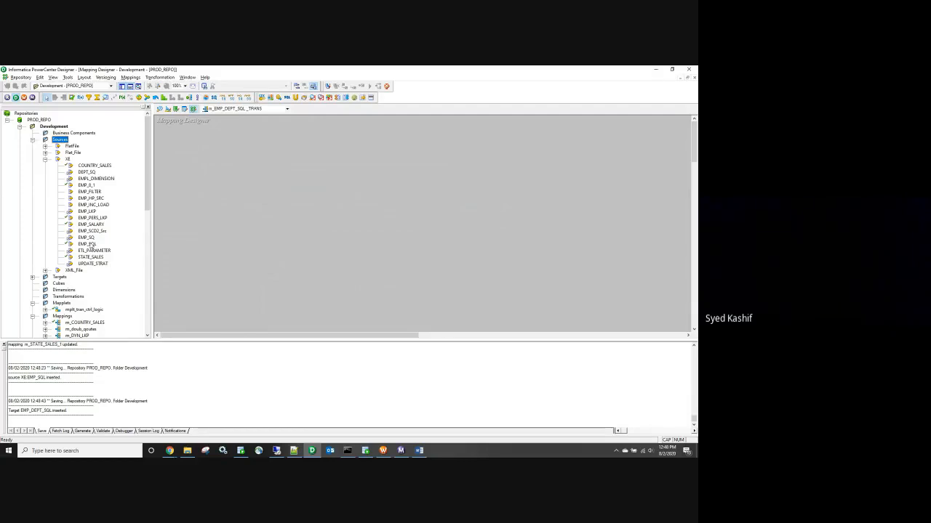
click(88, 243)
click(45, 159)
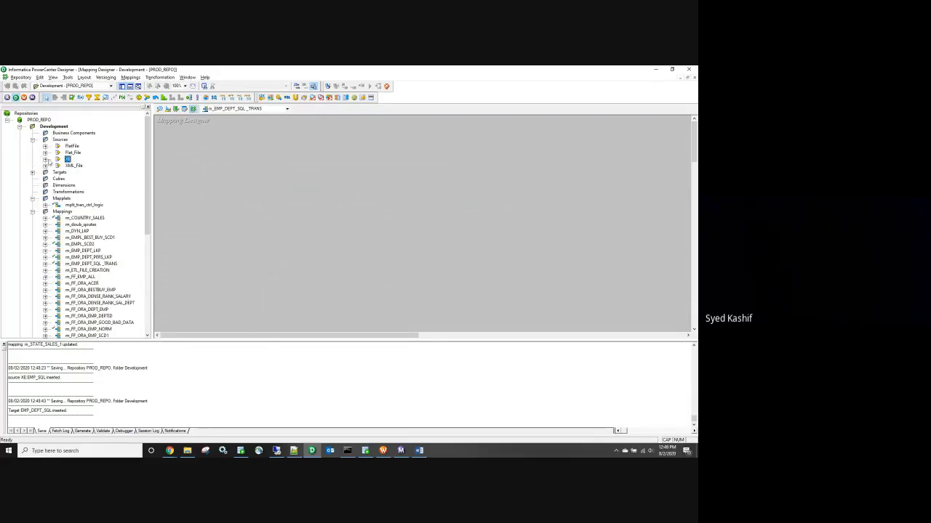
click(44, 159)
drag(89, 244, 243, 195)
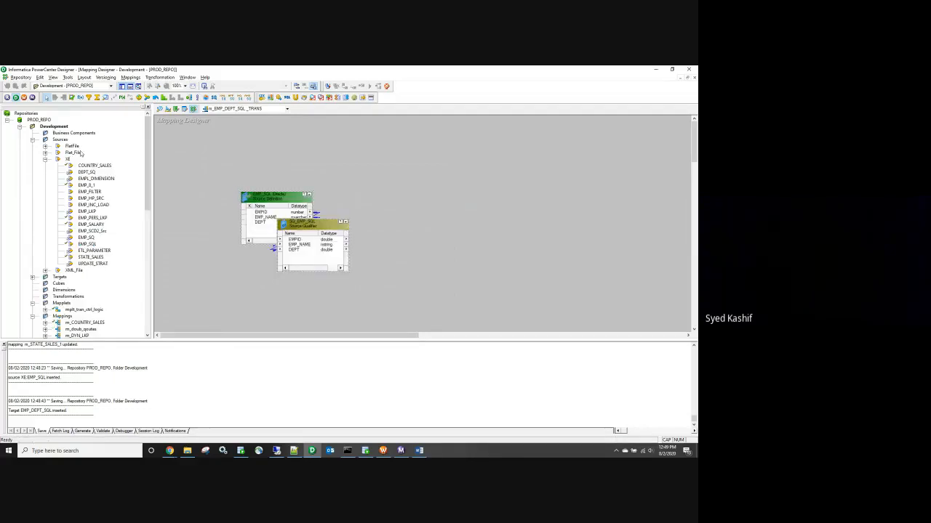
Step: Add the EMP_DEPT_SQL target definition to the mapping, well apart from the source
click(32, 140)
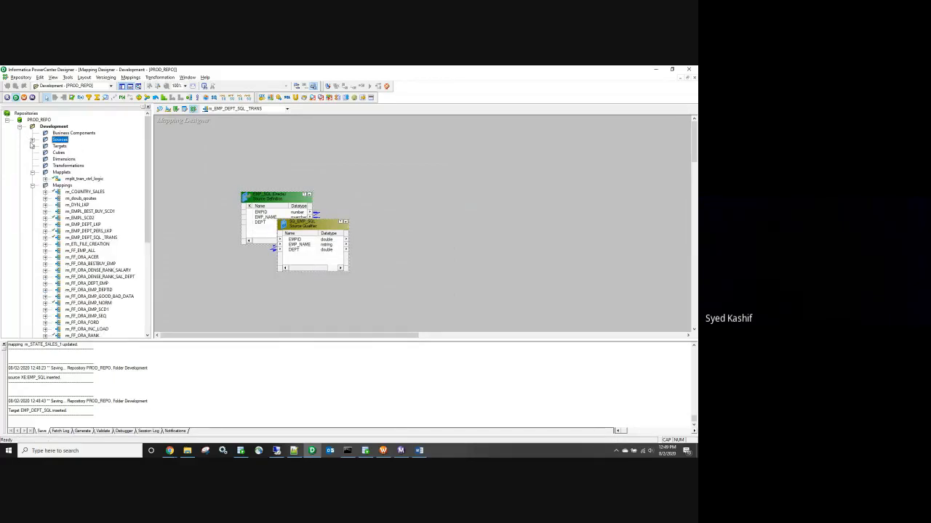
click(32, 146)
scroll(81, 191, down, 4)
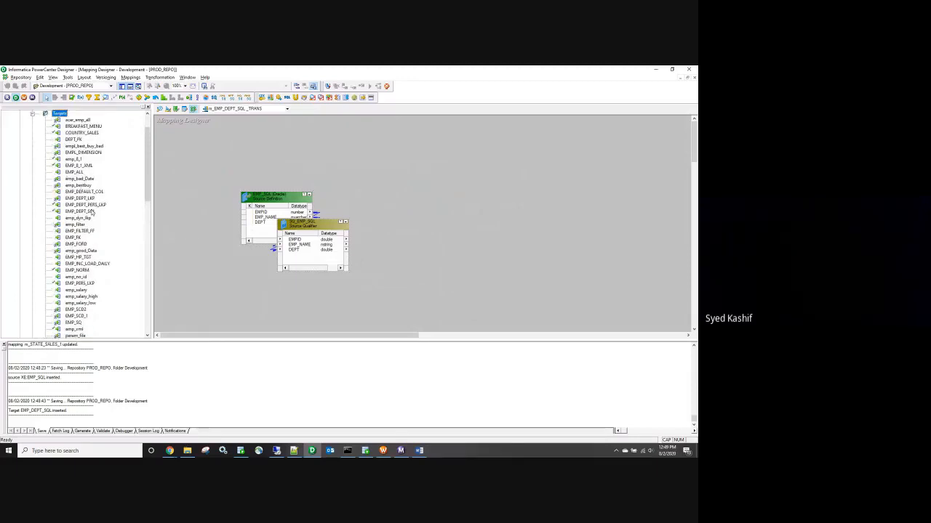
drag(88, 212, 539, 167)
Step: Hide the repository navigator and spread out the source qualifier and the target so there is room between them
click(147, 108)
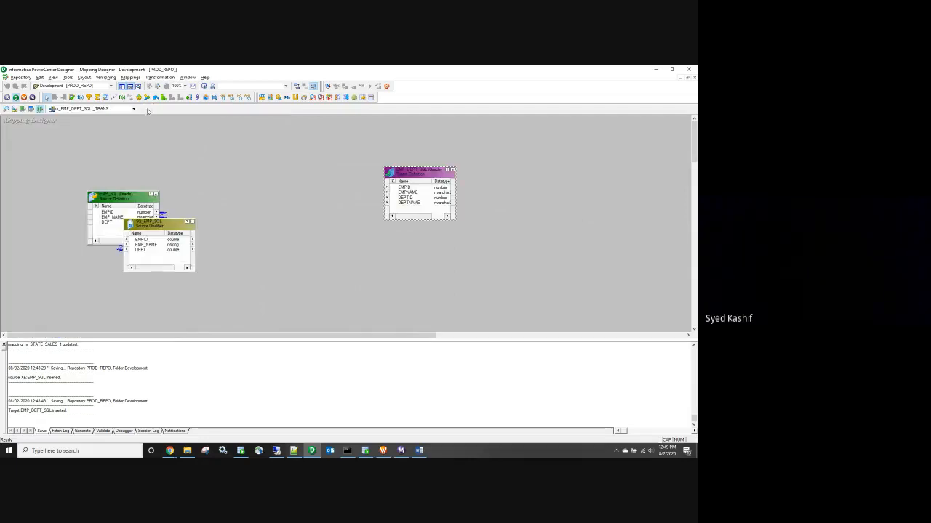
drag(156, 235, 223, 204)
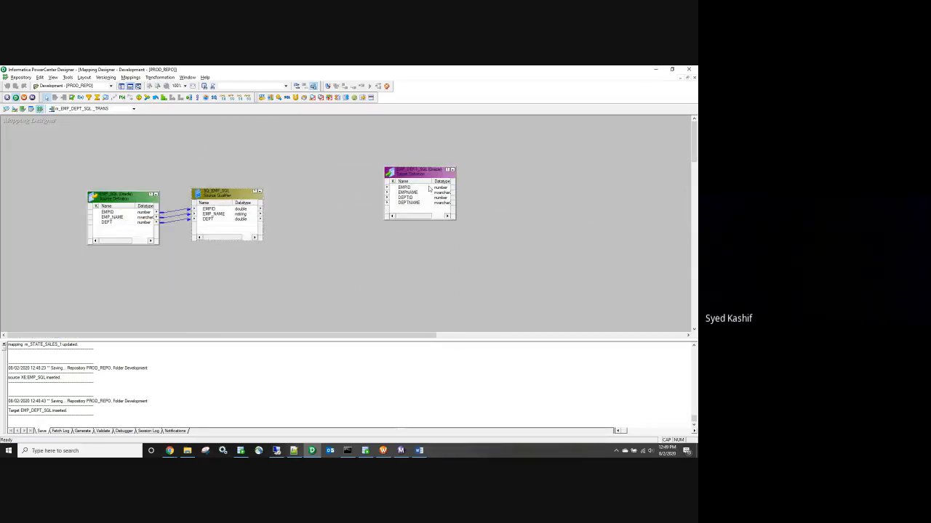
drag(416, 166, 448, 173)
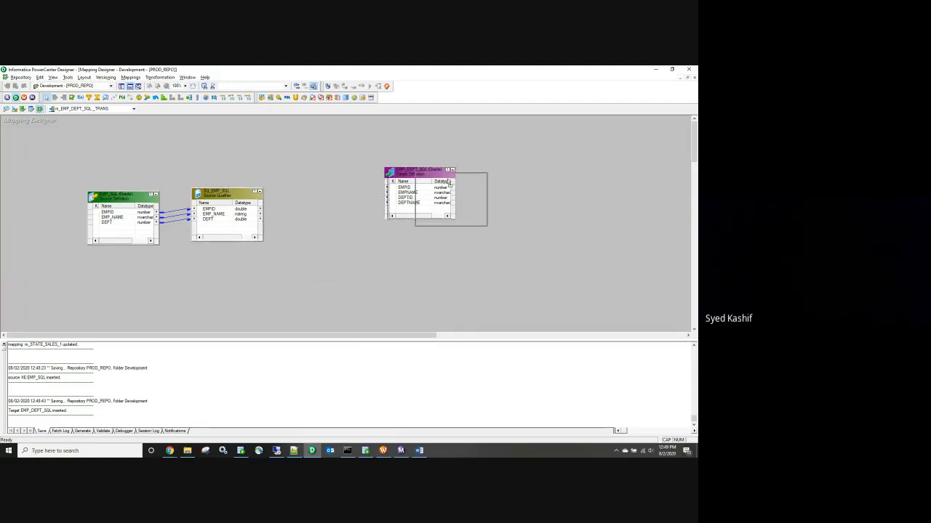
Step: Create an SQL transformation in query mode for Oracle with a static connection and place it between the source qualifier and the target
click(286, 98)
click(311, 152)
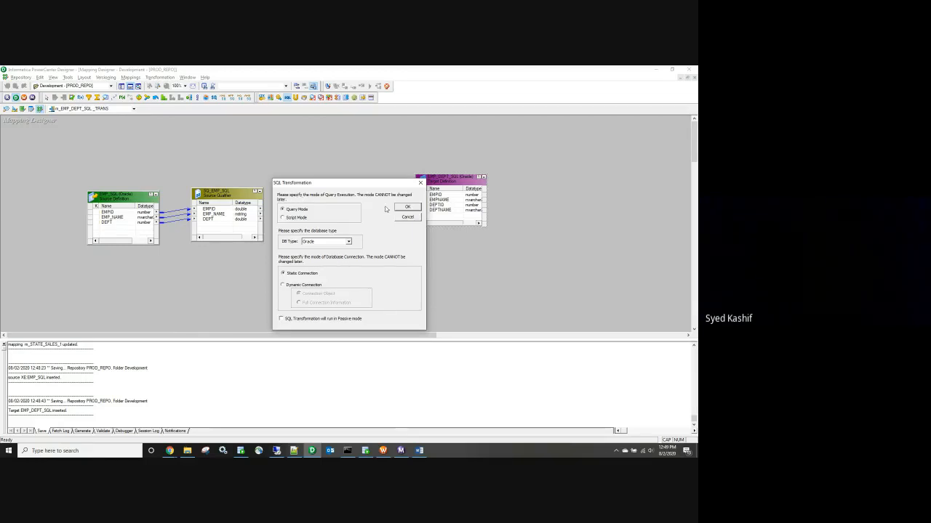
click(409, 207)
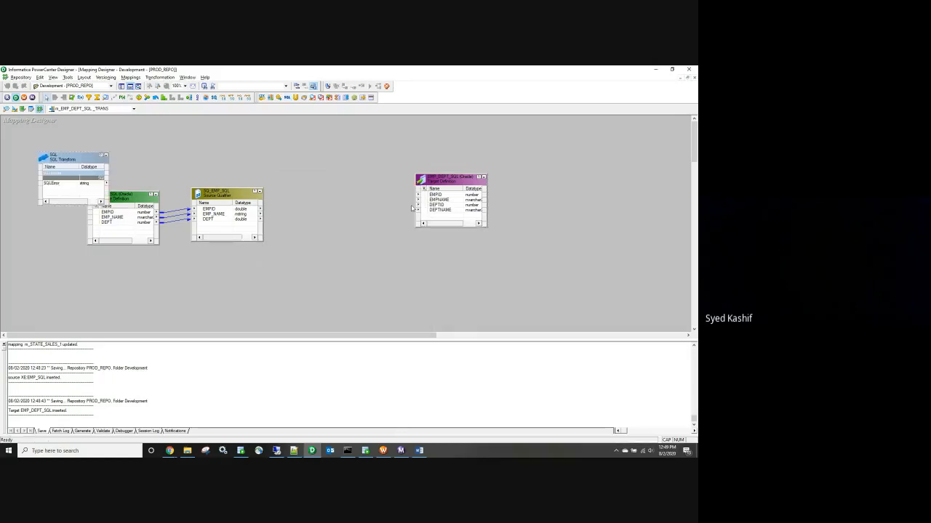
drag(72, 160, 331, 144)
Step: Link the EMPID, EMP_NAME and DEPT ports of SQ_EMP_SQL to the SQL transformation
click(223, 208)
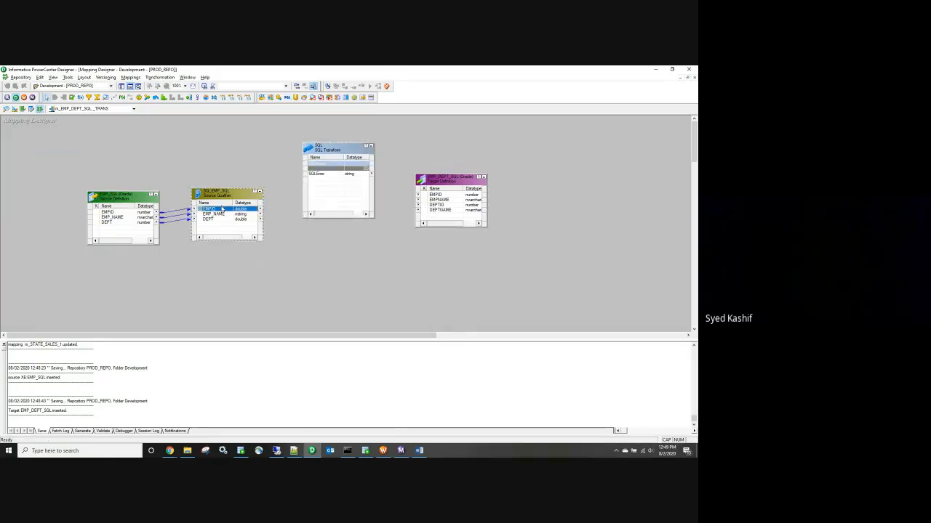
right_click(246, 210)
click(265, 215)
drag(201, 213, 314, 161)
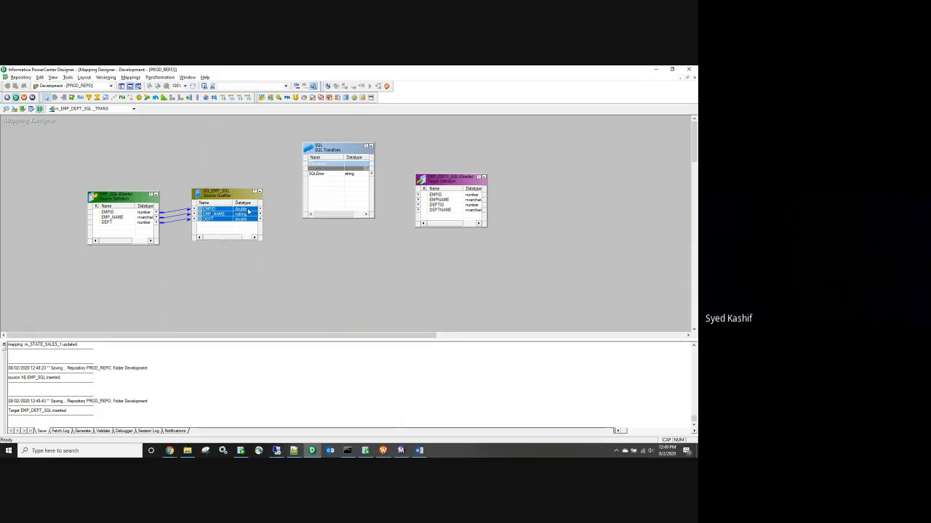
drag(248, 211, 329, 189)
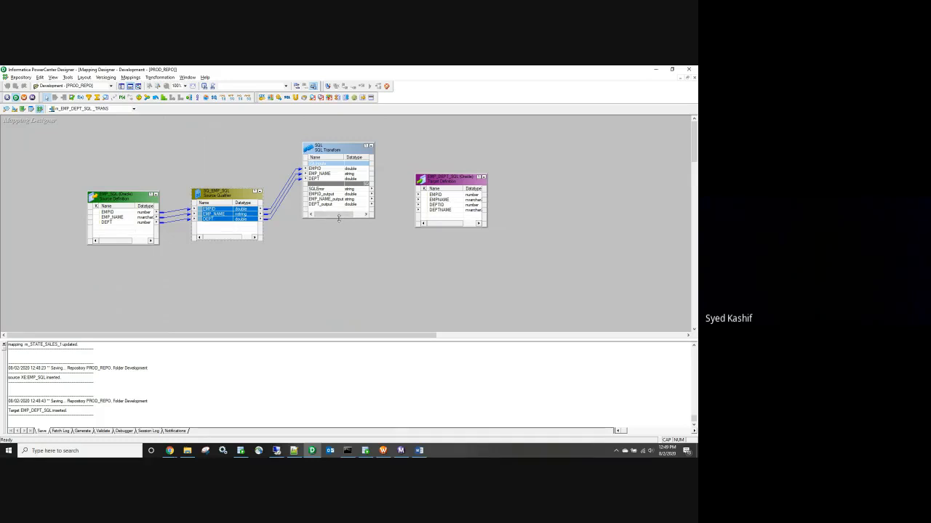
Step: Open the SQL transformation for editing and add an SQL output port named DEPT_NAME
double_click(338, 218)
drag(309, 249, 296, 212)
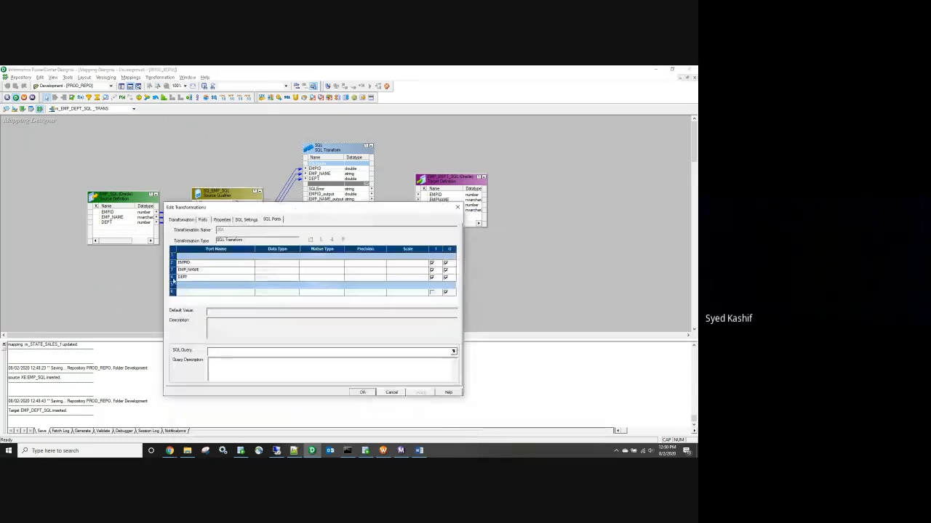
click(310, 240)
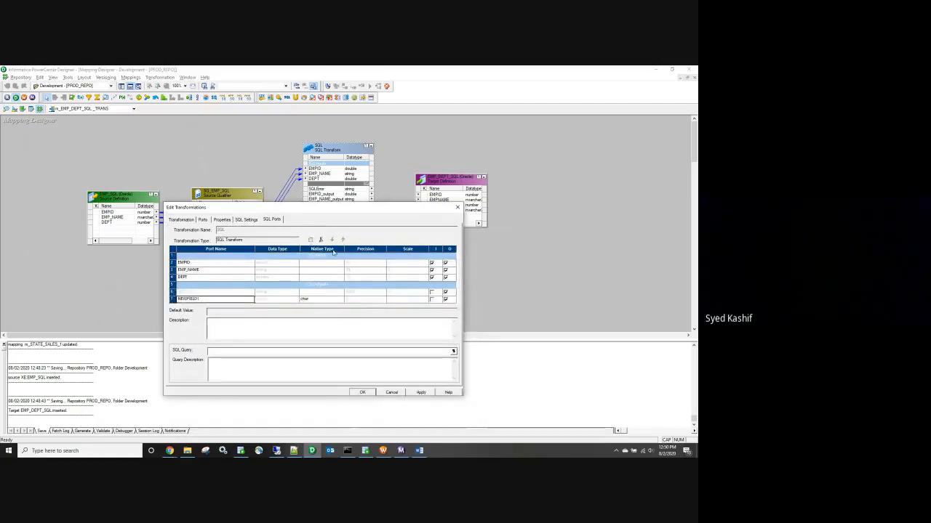
click(190, 299)
text(DEPT_NAME)
Step: Review the SQL transformation's general details, ports, properties and SQL settings, ending back on its SQL ports
click(183, 220)
click(203, 220)
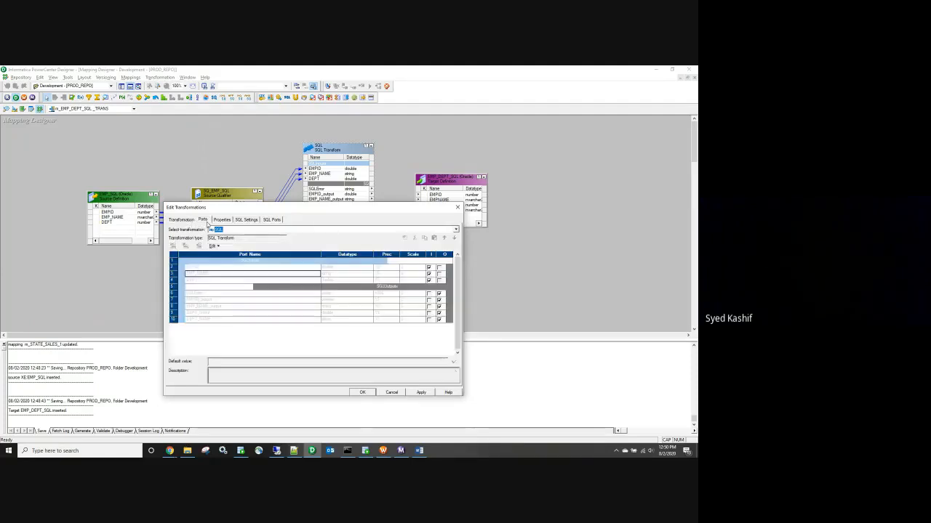
click(222, 219)
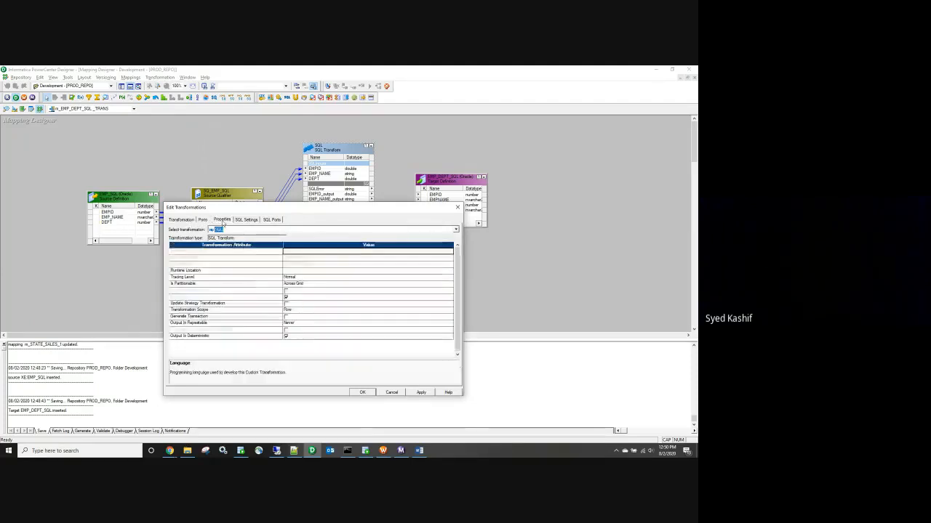
click(240, 221)
click(277, 219)
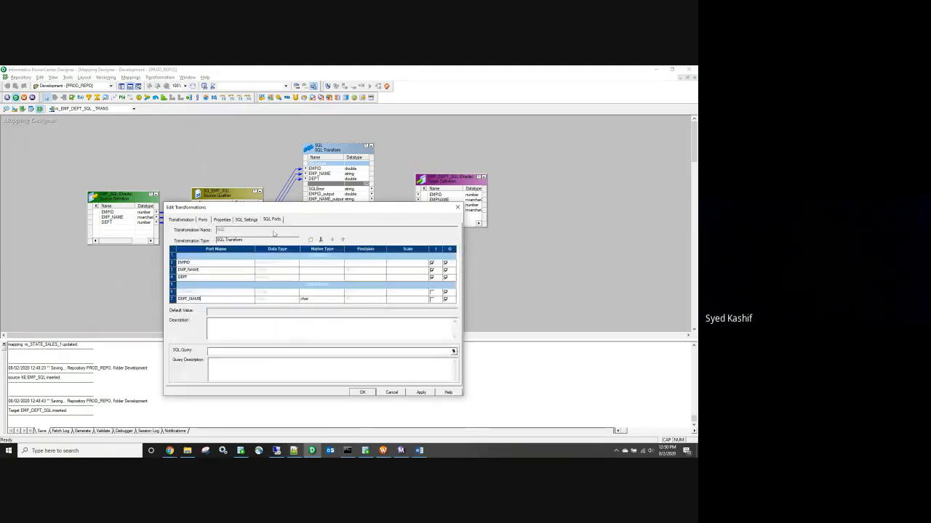
Step: Check the EMP_sql column types in SQL Developer, return to PowerCenter Designer and set the EMPID port's native type to number
drag(336, 204, 337, 169)
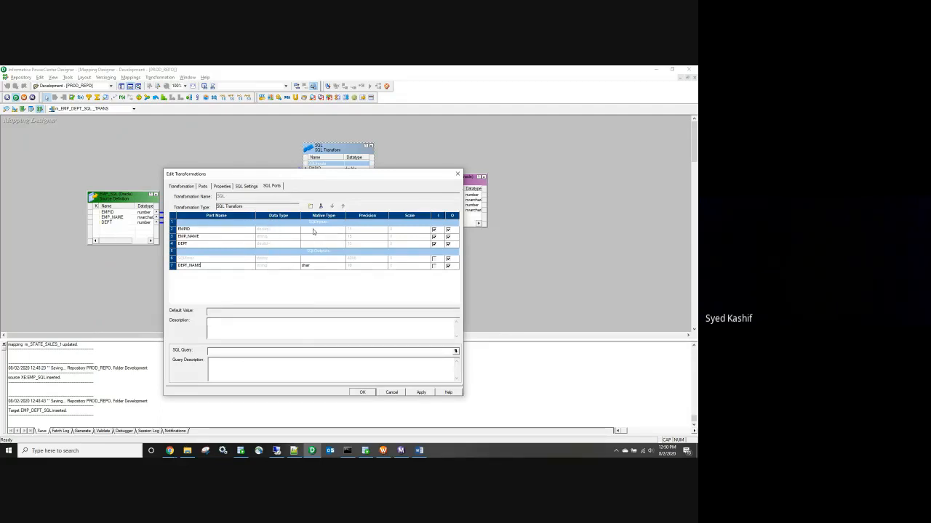
click(315, 232)
click(315, 231)
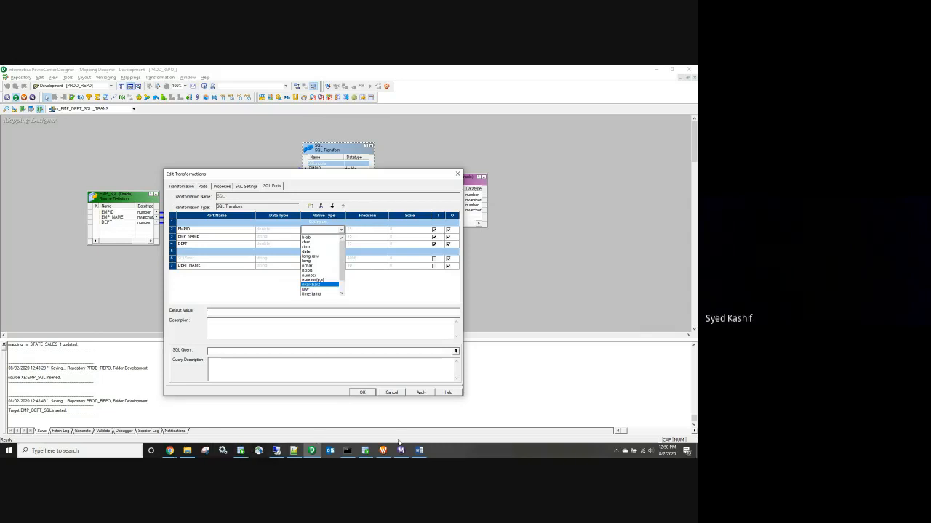
click(365, 450)
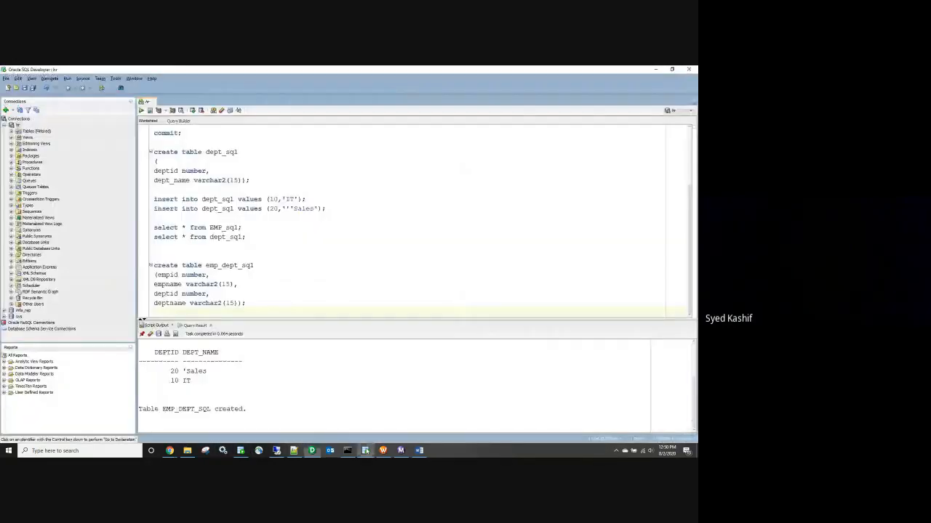
scroll(580, 141, up, 3)
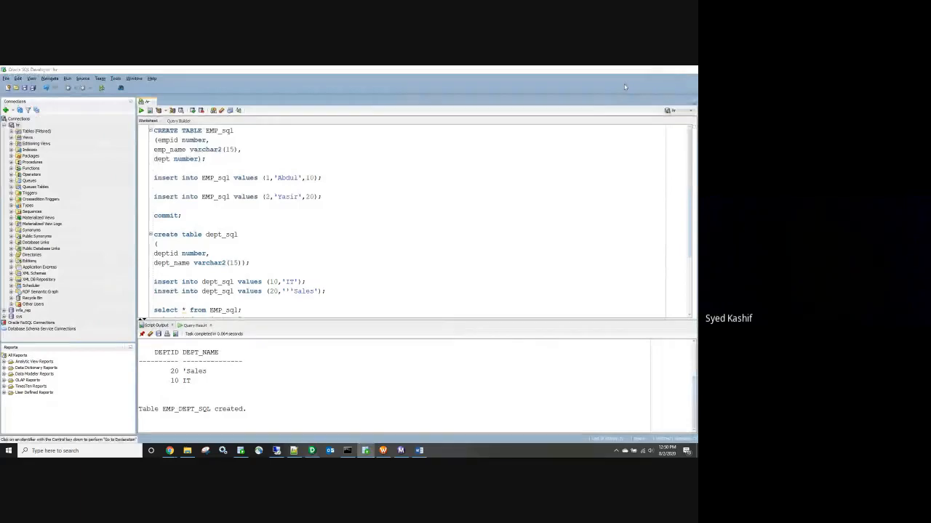
click(655, 70)
click(339, 231)
click(339, 231)
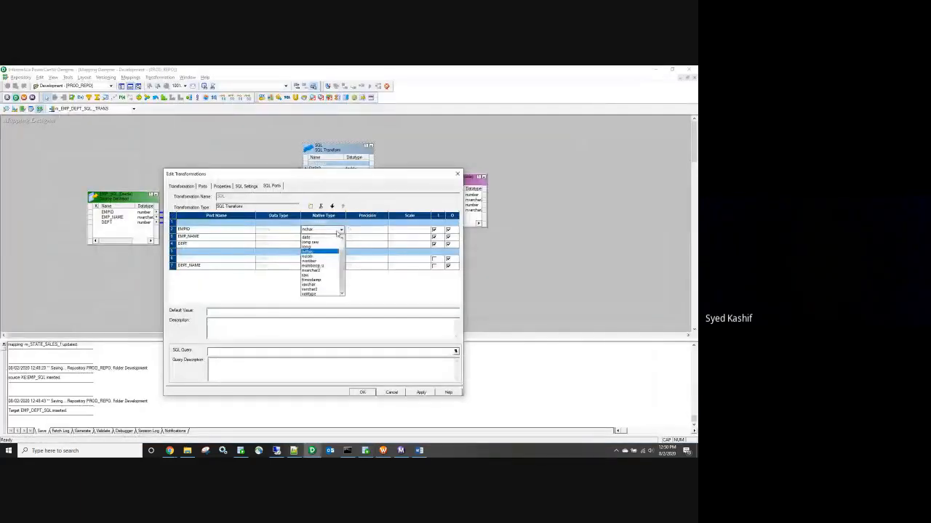
click(328, 261)
Step: Set the native type of the EMP_NAME port to varchar2 and of the DEPT port to number
click(333, 237)
click(339, 237)
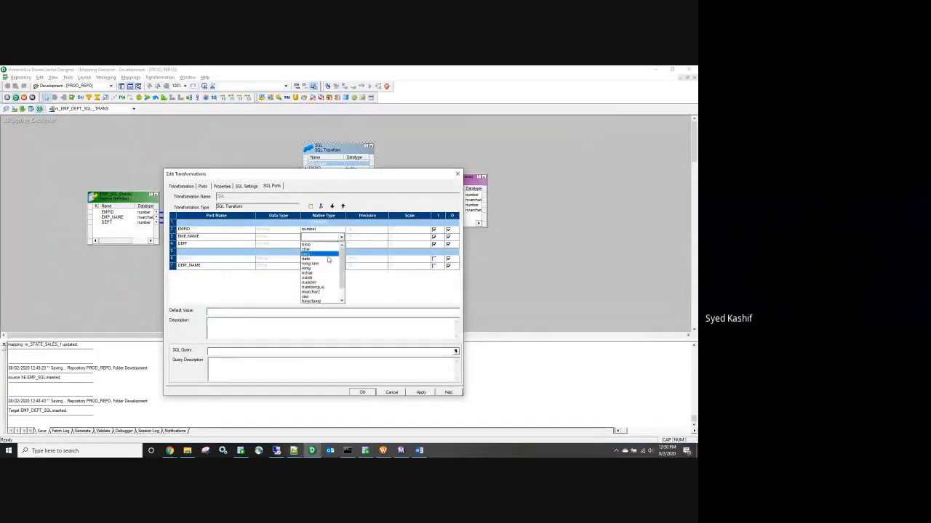
scroll(322, 291, down, 1)
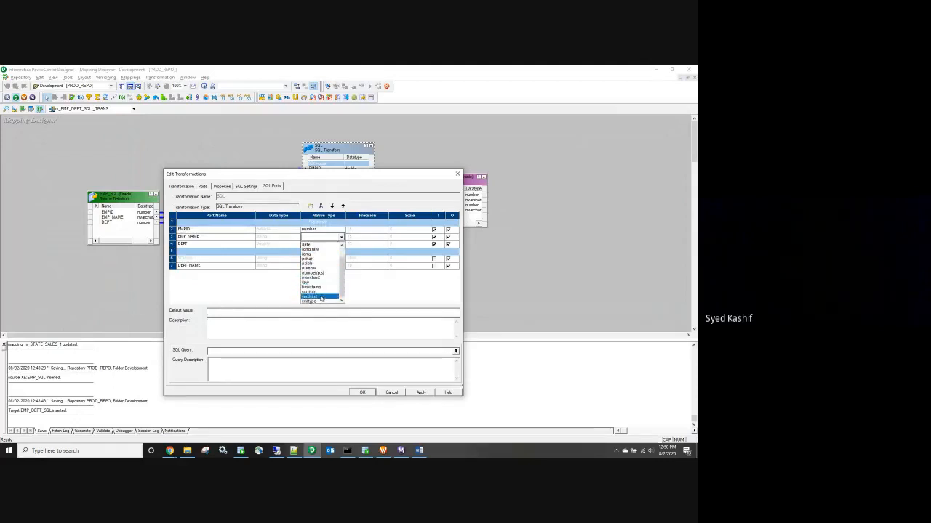
click(321, 298)
click(333, 245)
click(340, 244)
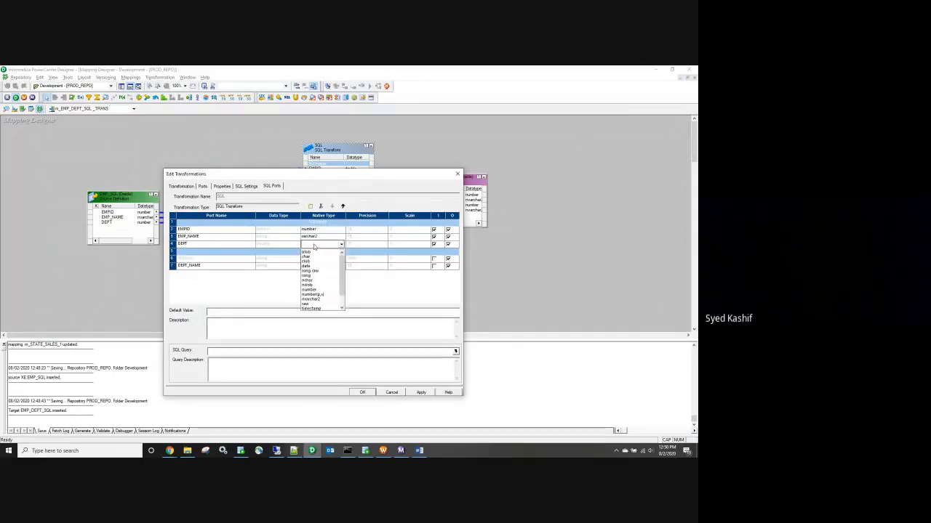
click(318, 291)
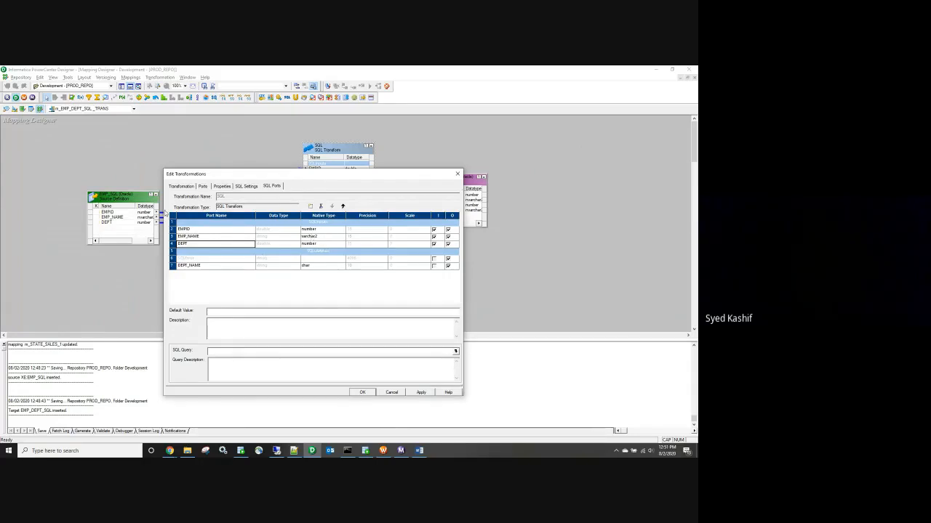
Step: Accept the SQL port changes and link EMPID_output, EMP_NAME_output, DEPT_output and DEPT_NAME to the EMP_DEPT_SQL target ports
drag(290, 178, 259, 291)
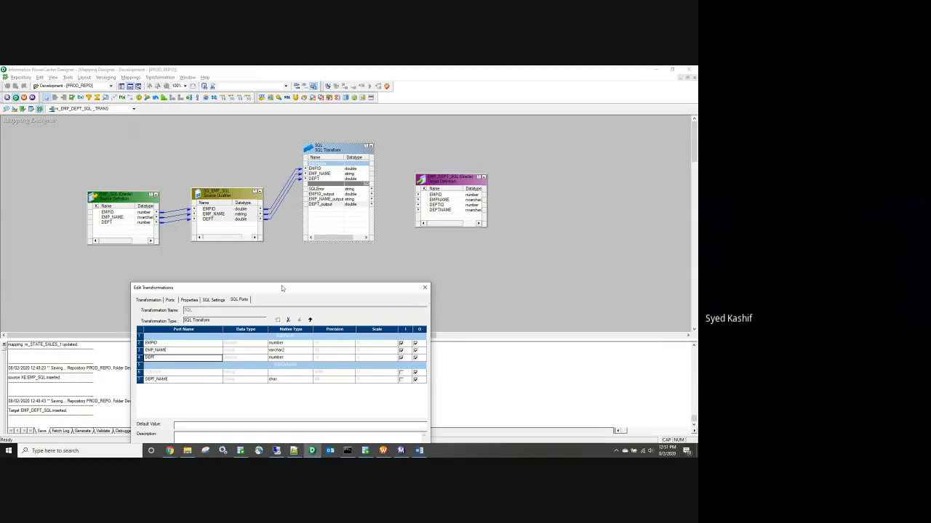
drag(281, 288, 291, 228)
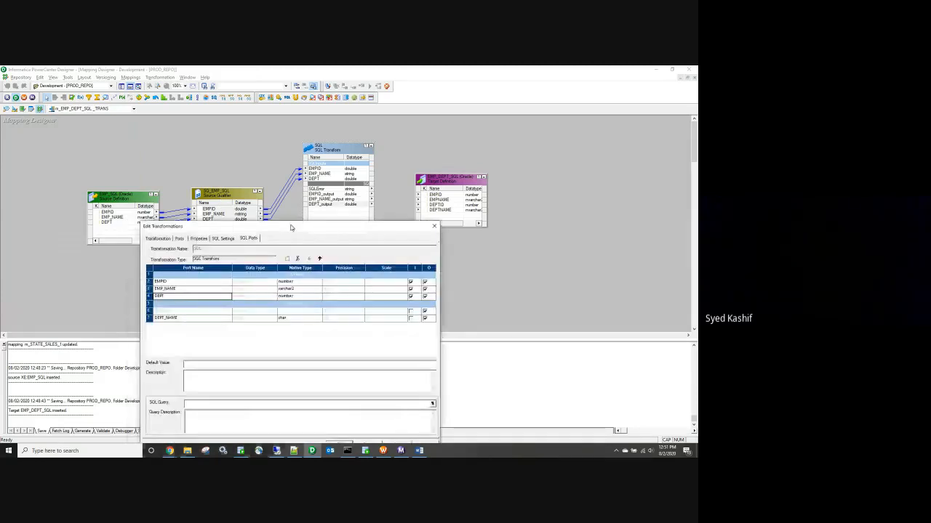
click(183, 319)
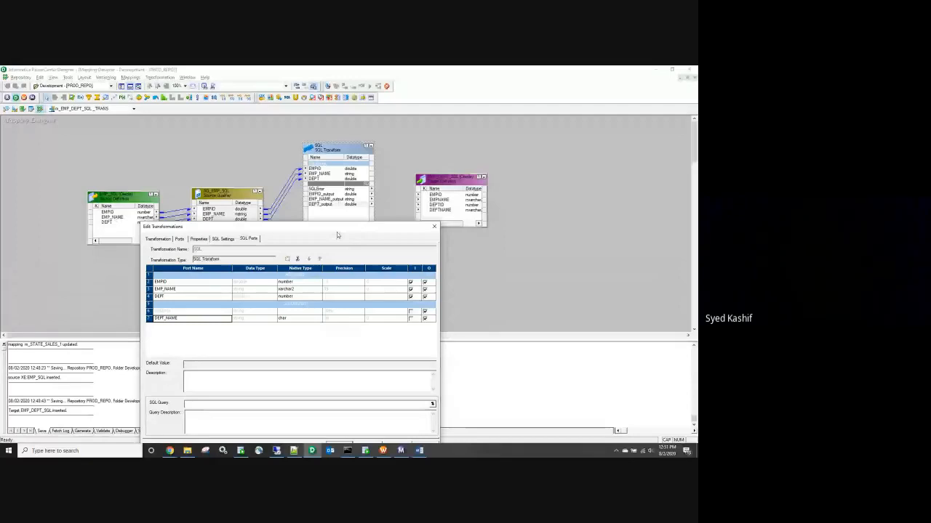
drag(336, 232, 327, 165)
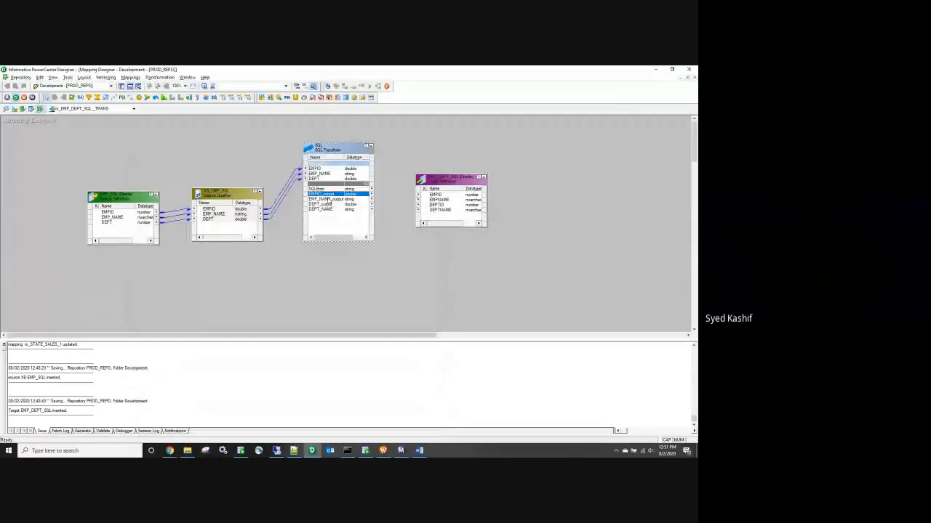
shift+click(321, 209)
drag(327, 199, 435, 195)
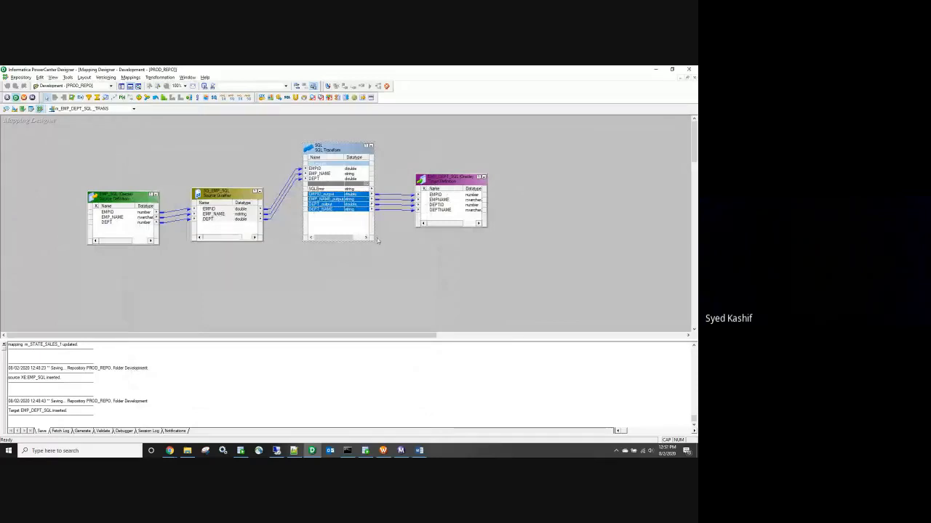
Step: Trace the backward link paths of the EMPID and DEPTNAME ports in the EMP_DEPT_SQL target
click(429, 198)
right_click(434, 195)
mouse_move(470, 210)
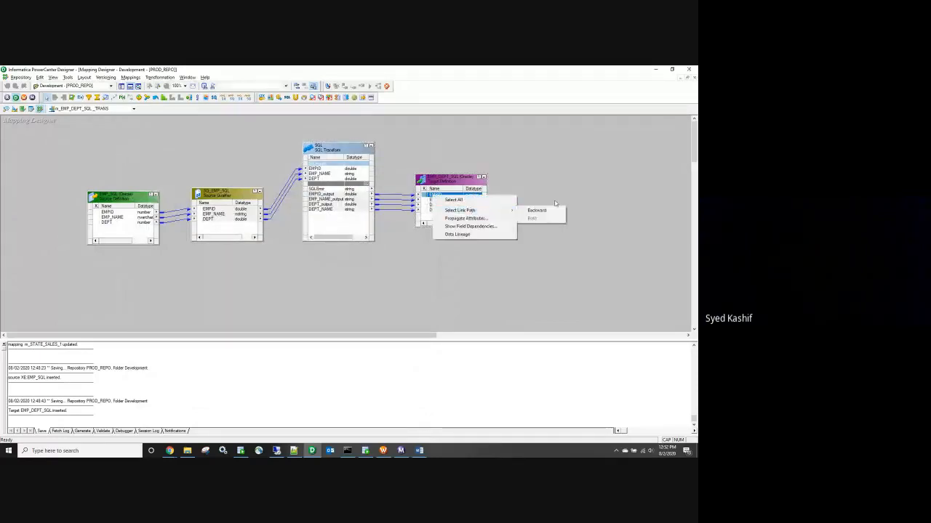
click(538, 210)
click(375, 265)
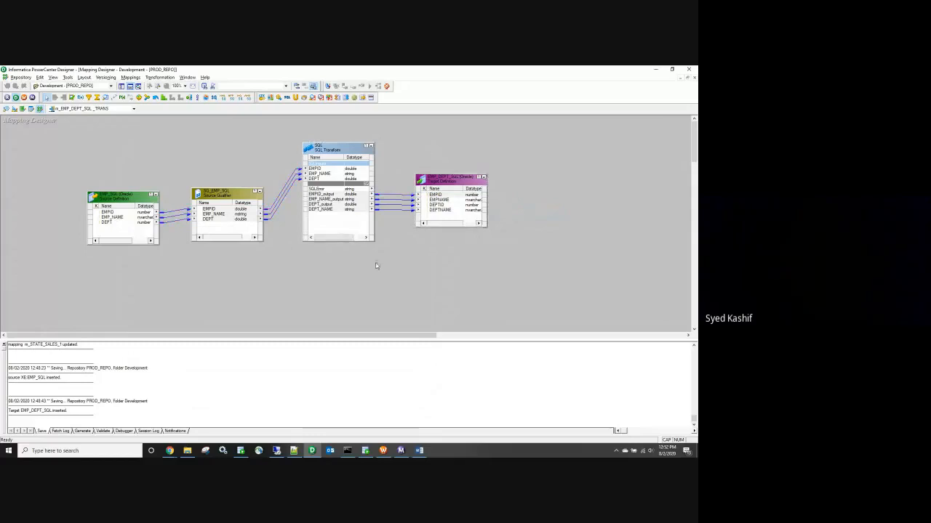
right_click(447, 211)
mouse_move(480, 227)
click(542, 226)
Step: Reopen the SQL transformation and set the DEPT_NAME SQL port to native type varchar2 with precision 30
double_click(339, 211)
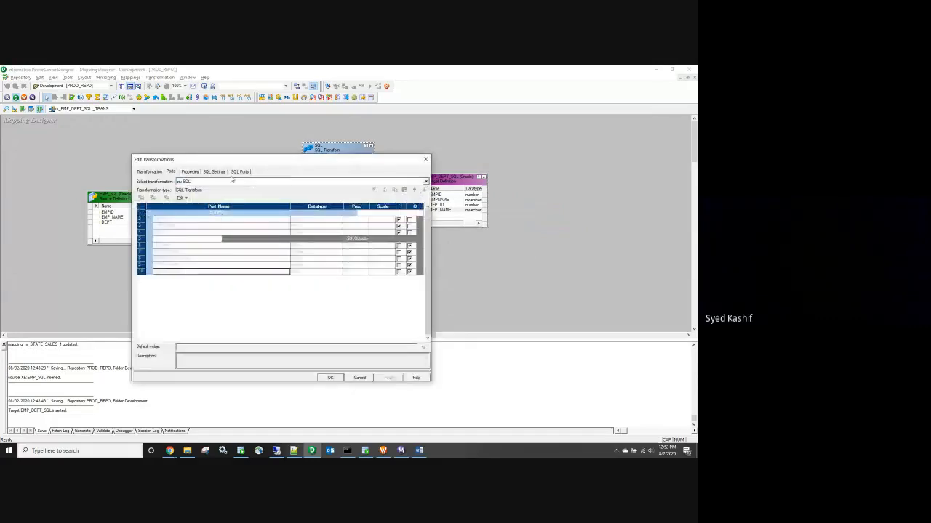
click(240, 172)
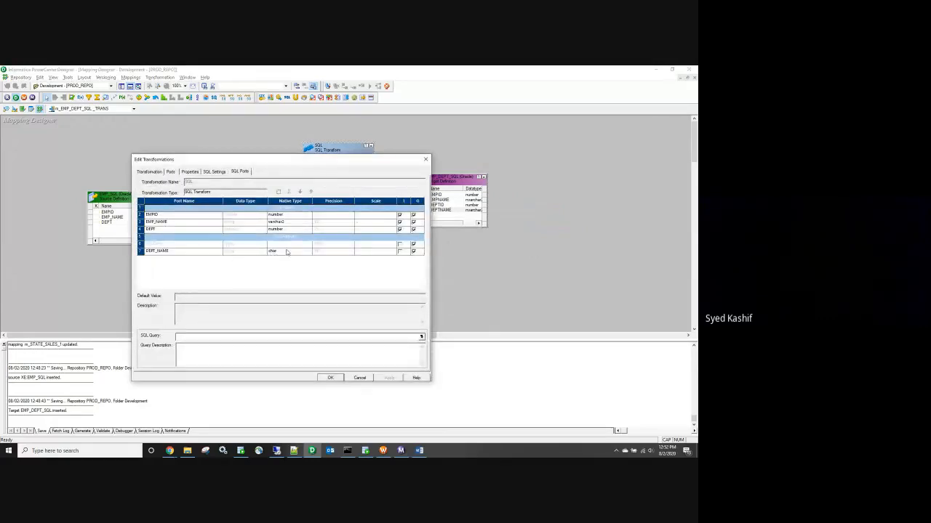
click(286, 252)
click(286, 252)
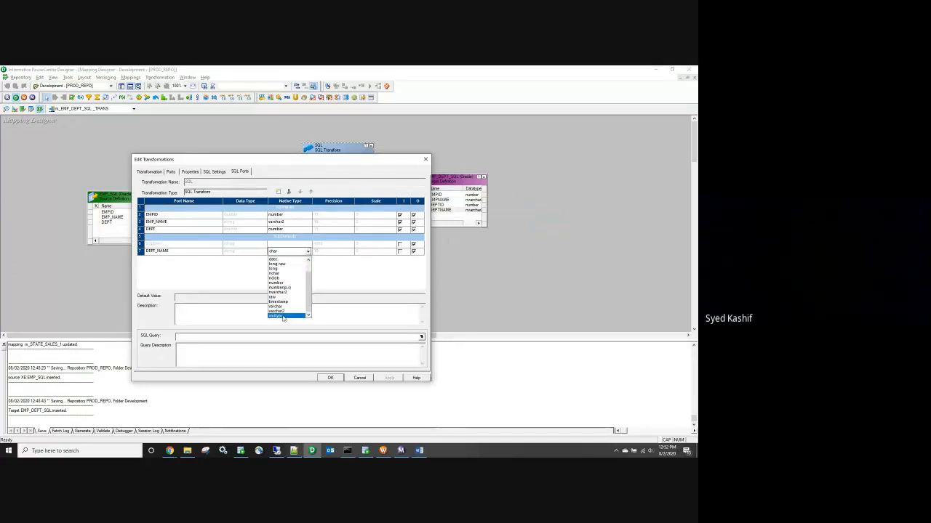
click(283, 314)
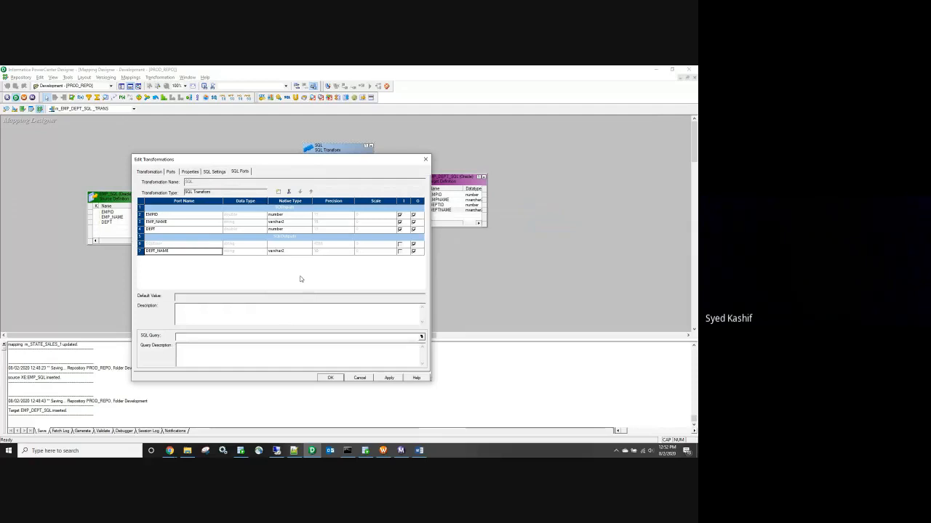
click(315, 253)
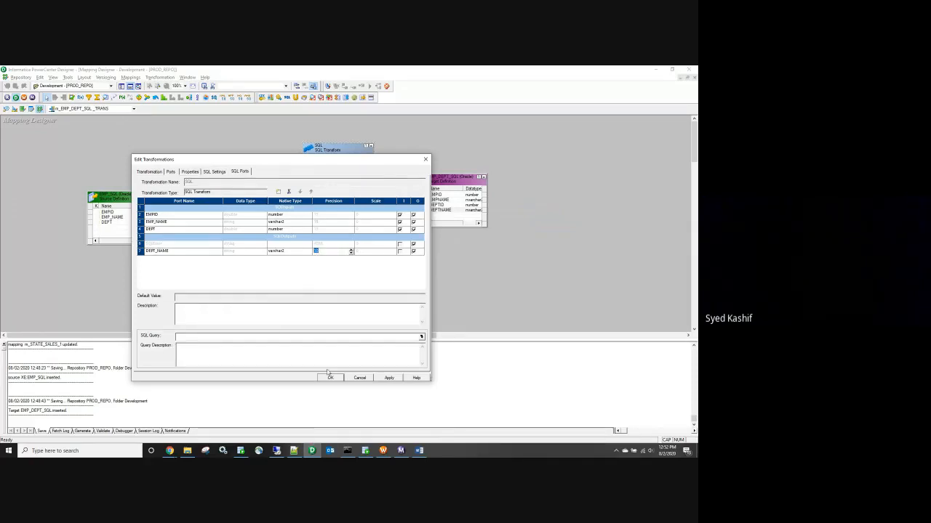
text(30)
click(142, 253)
Step: Open the SQL query editor and expand the ports available for string substitution and parameter binding
click(421, 337)
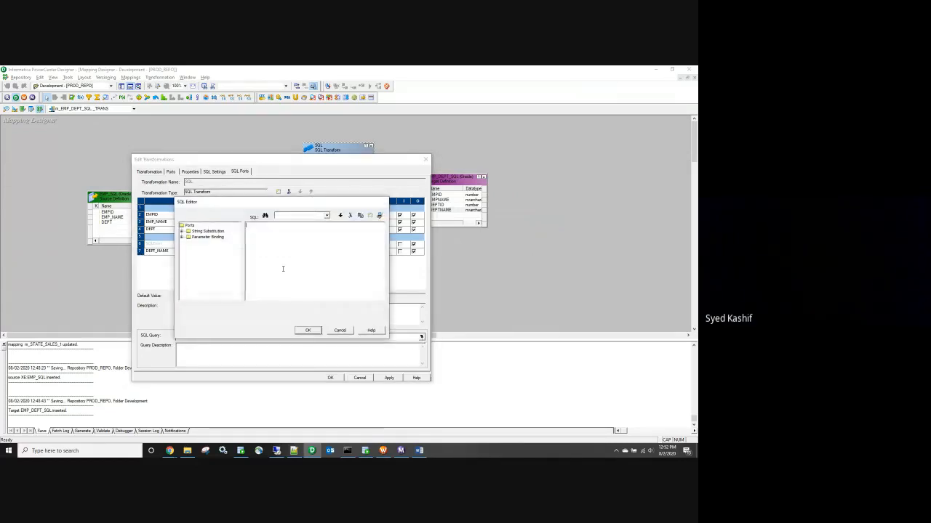
click(189, 225)
click(181, 231)
click(182, 243)
click(295, 235)
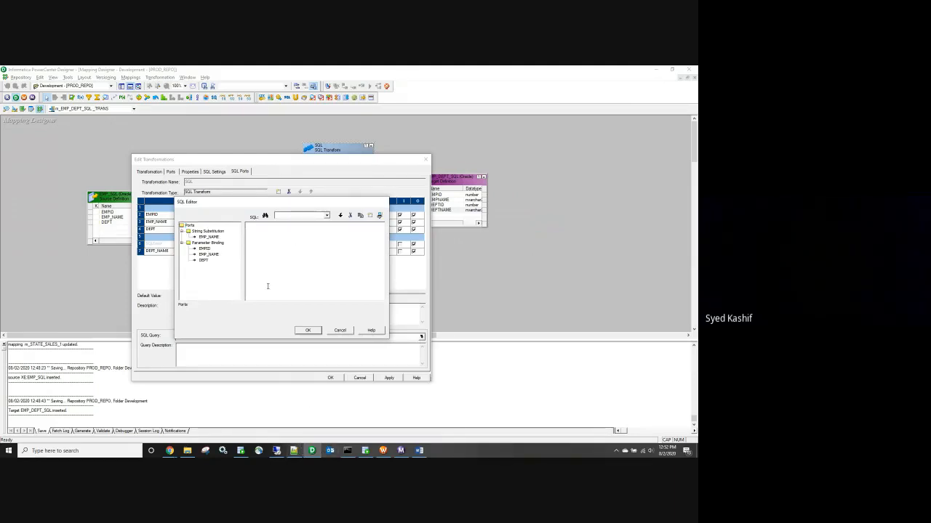
Step: Switch to SQL Developer and start a new query below the existing statements with SELECT * FROM HR
click(365, 451)
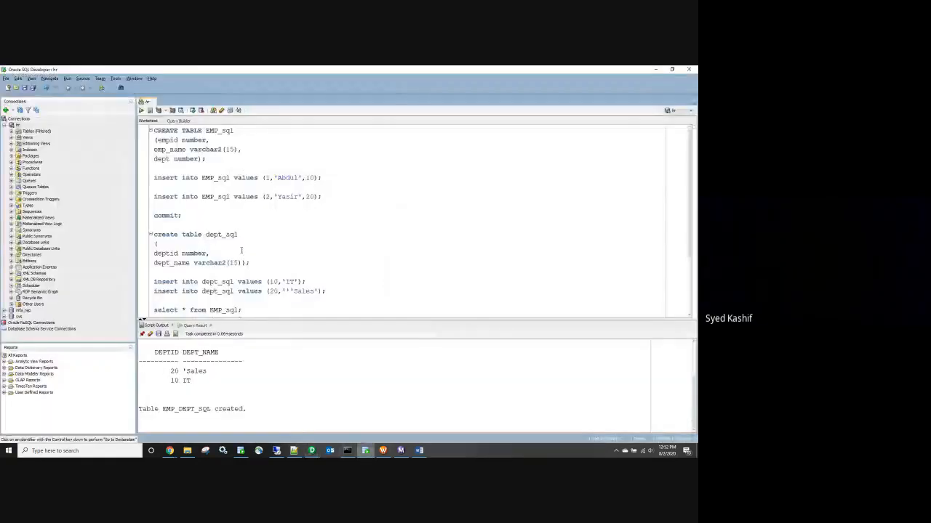
click(271, 299)
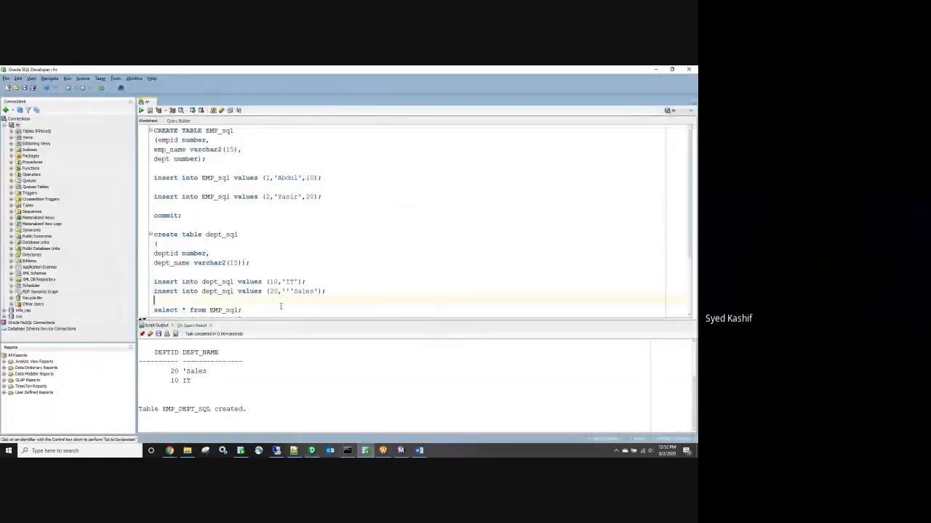
scroll(281, 306, down, 5)
click(279, 304)
text(SELECT *)
key(Return)
text(FROM HR.)
Step: Complete the query's FROM clause with the table name EMP_SQL in uppercase
scroll(250, 278, up, 3)
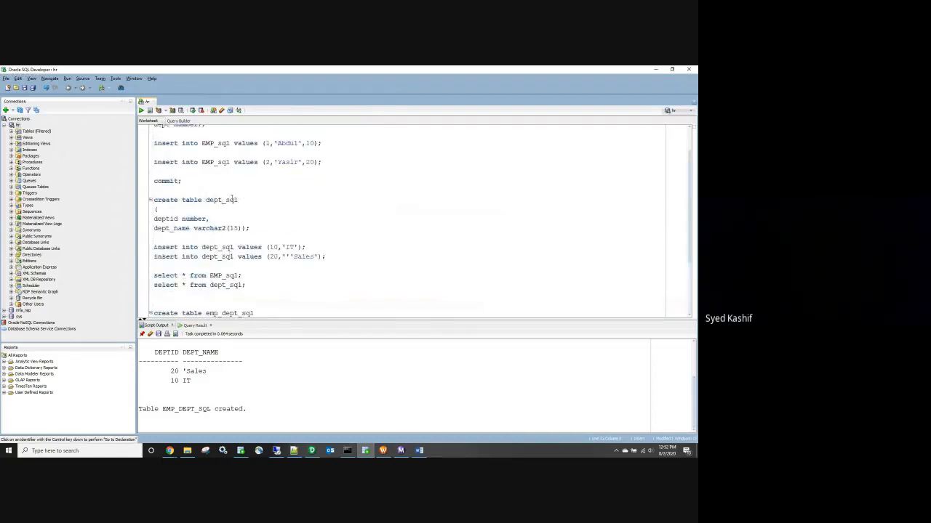
scroll(231, 199, down, 3)
text(EMP_sql)
key(BackSpace)
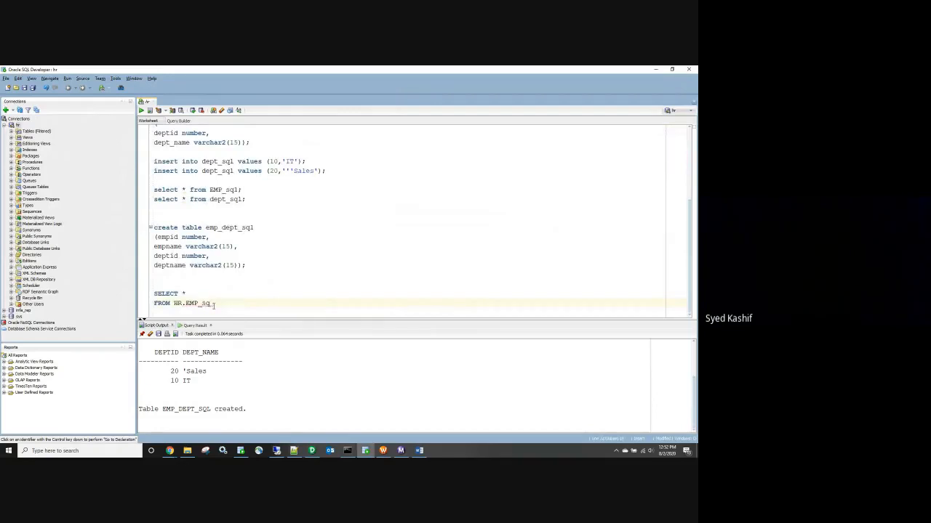
text(l)
key(Up)
key(BackSpace)
key(BackSpace)
text(SQL)
key(BackSpace)
key(BackSpace)
text(Q)
Step: Replace the asterisk in the query with the column list EMPID,EMPNAME,DEPTID
key(Up)
key(BackSpace)
text(EMP)
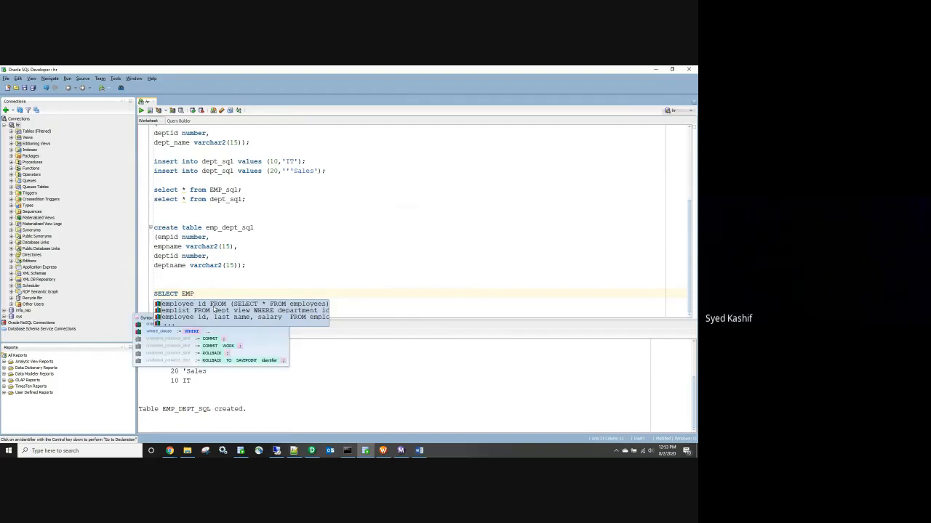
scroll(261, 211, up, 4)
scroll(262, 211, up, 1)
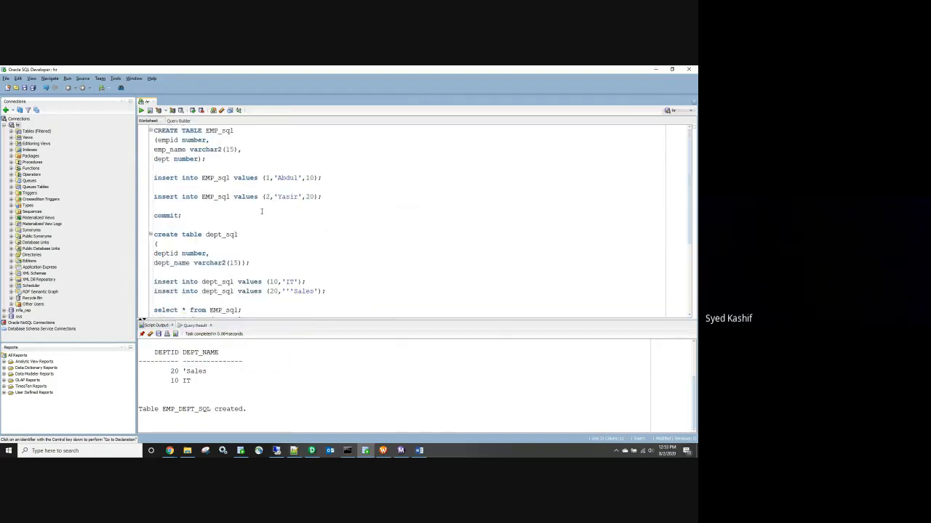
double_click(165, 140)
scroll(212, 267, down, 4)
double_click(190, 293)
key(Right)
key(Up)
key(Right)
key(Right)
key(Right)
key(Right)
key(Right)
key(Right)
key(Right)
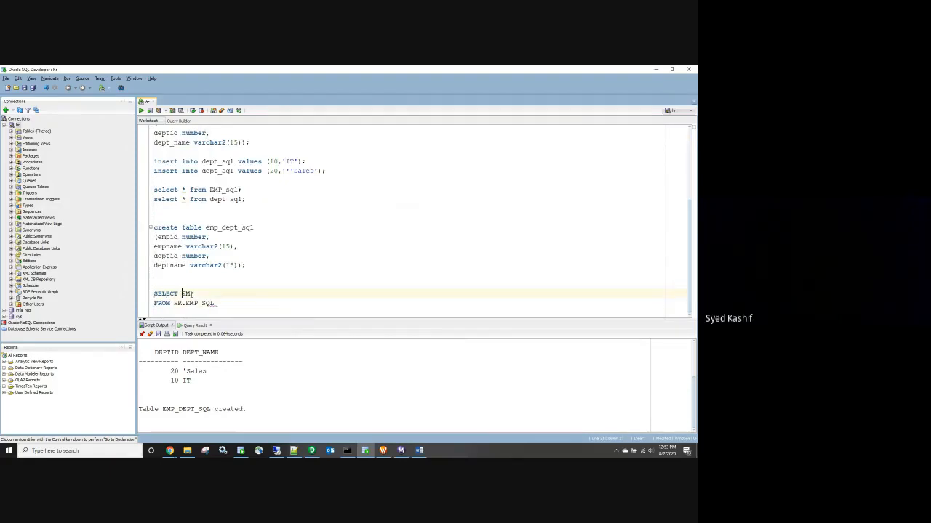
text(ID,EMPNAME,DEPTID)
Step: Correct the second column to EMP_NAME according to the EMP_sql table definition and run the query
scroll(299, 198, up, 4)
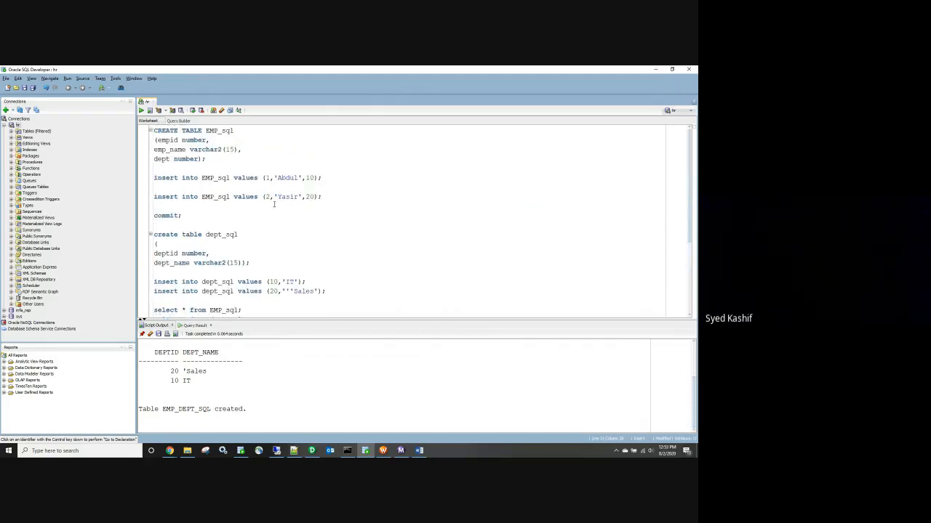
scroll(201, 170, down, 4)
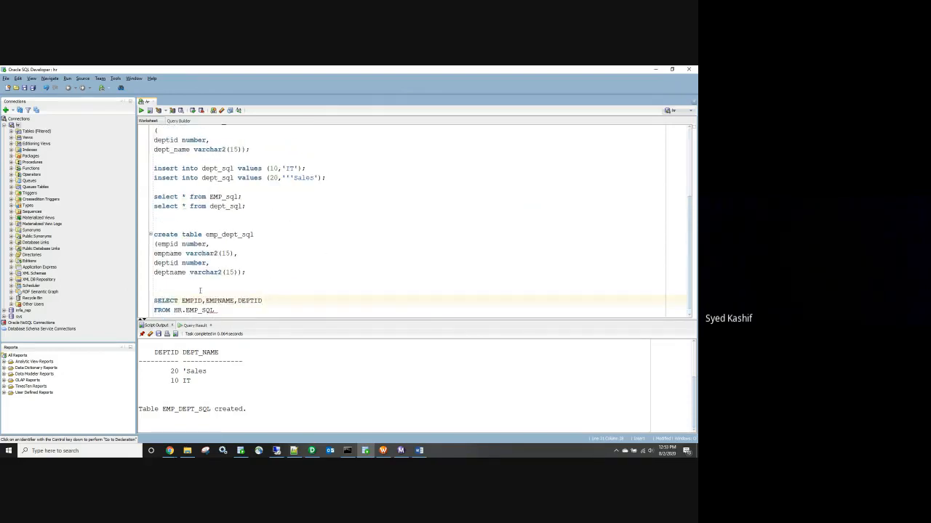
click(221, 301)
text(_)
drag(241, 312, 131, 288)
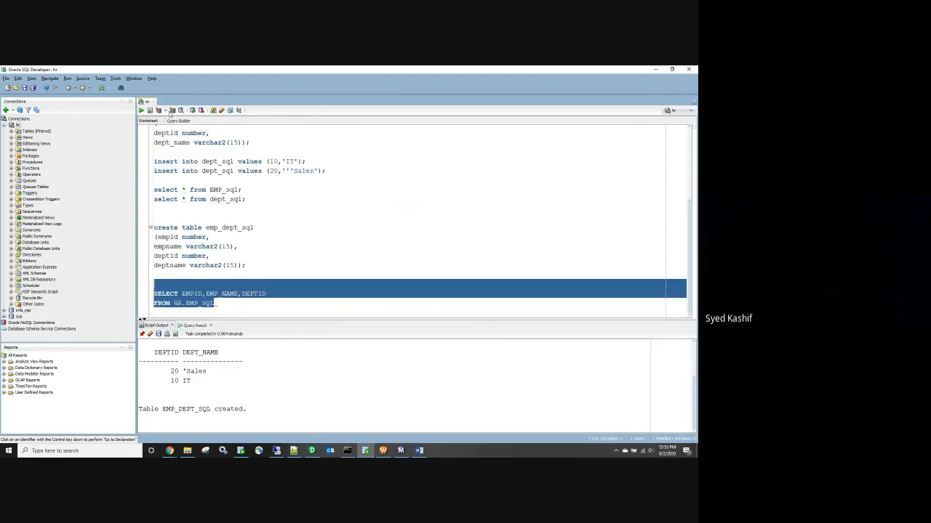
click(142, 111)
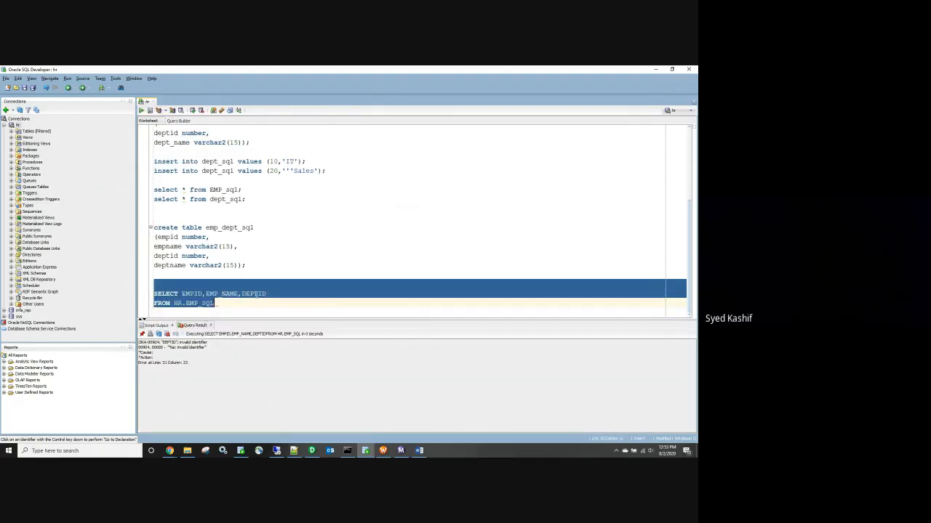
Step: Try DEPT_ID as the third column of the EMP_SQL query and run it
click(256, 294)
text(_)
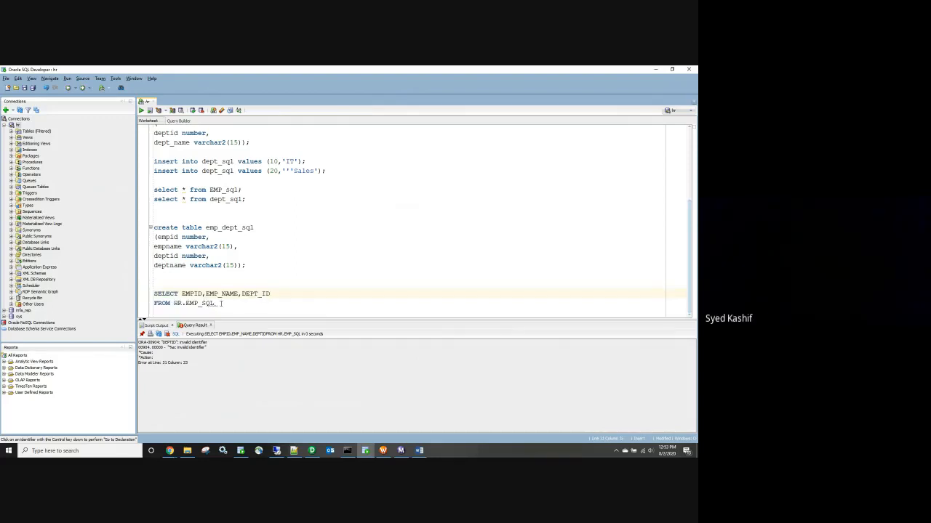
drag(221, 303, 211, 285)
key(ctrl+Return)
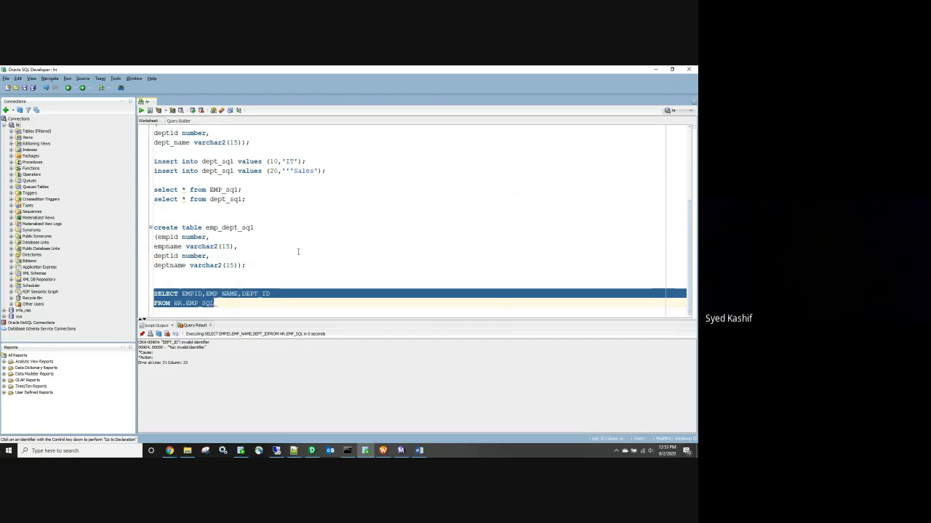
Step: Correct the query's third column to DEPT according to the EMP_sql table definition and run the query
scroll(263, 233, up, 5)
scroll(245, 226, down, 3)
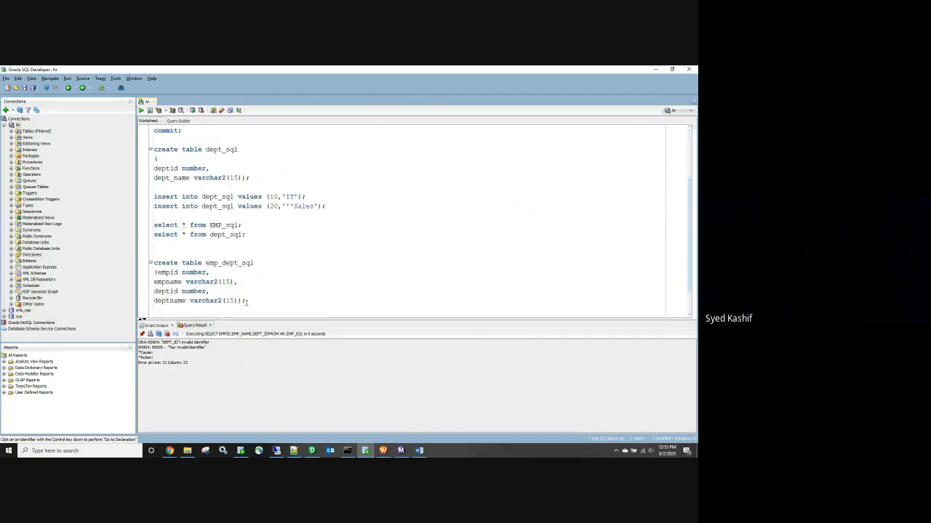
scroll(247, 302, down, 2)
drag(216, 304, 149, 295)
click(142, 110)
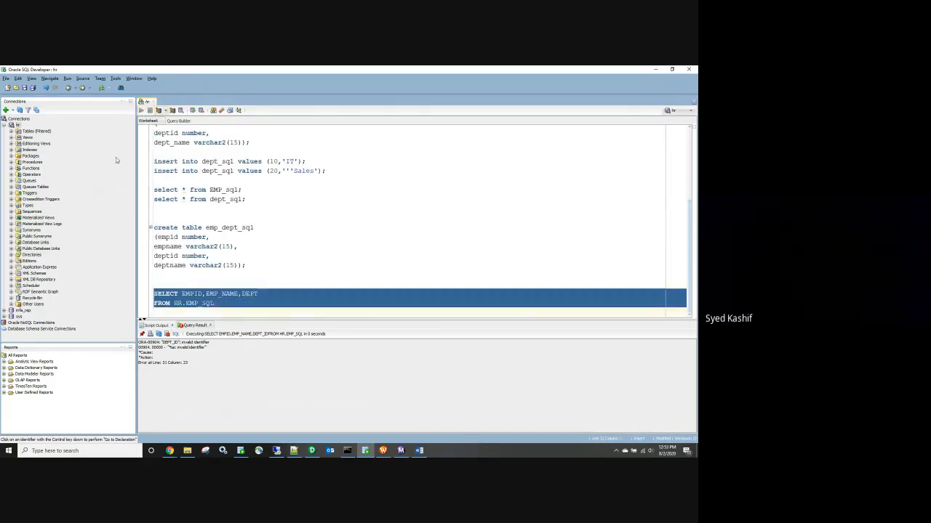
Step: Add a WHERE line below the FROM clause and change the queried table to dept_sql
click(219, 306)
key(Return)
text(WHERE)
double_click(249, 285)
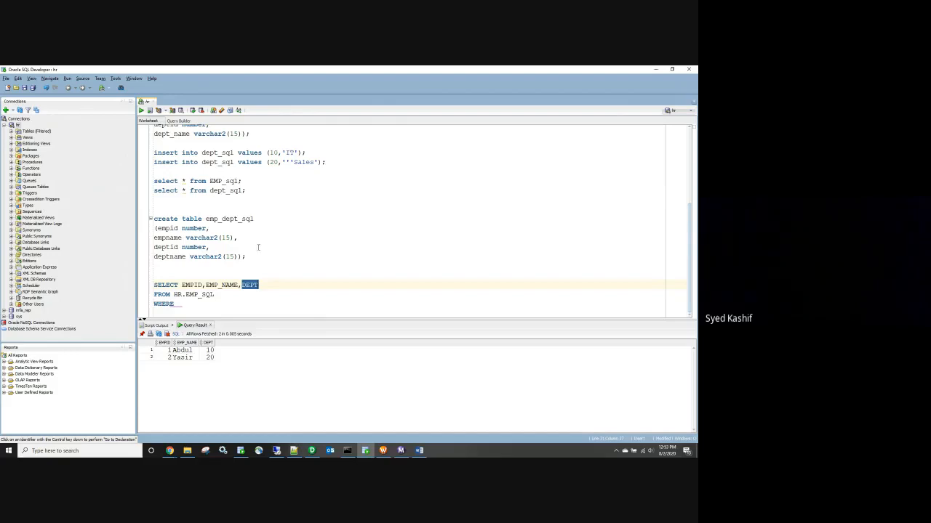
double_click(227, 191)
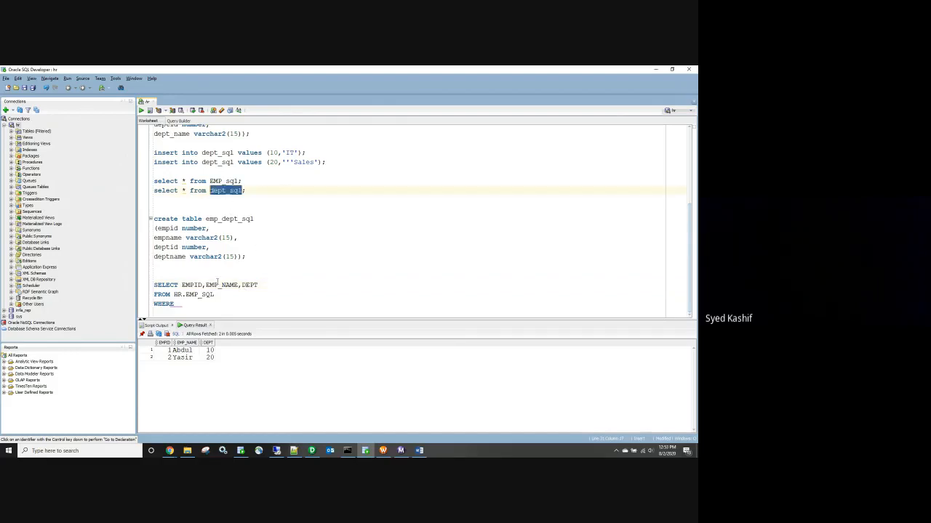
click(201, 294)
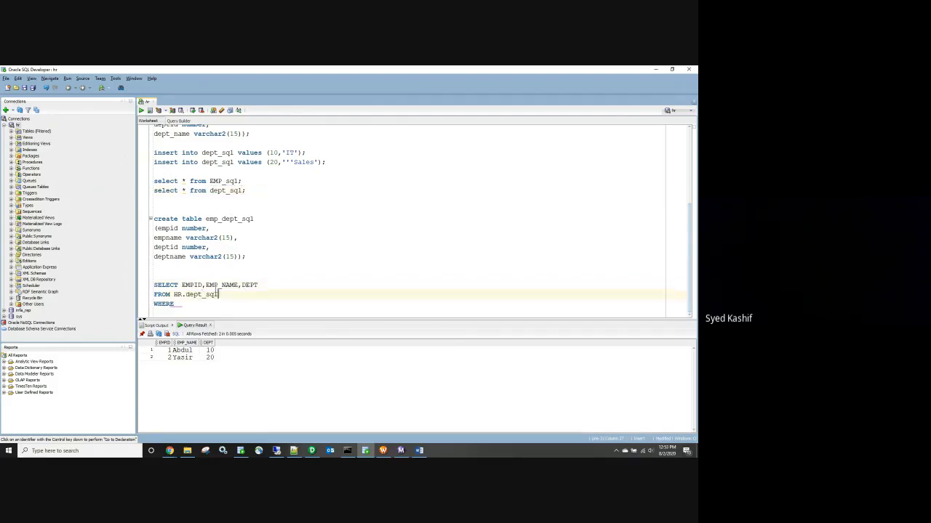
Step: Replace the query's column list with deptid,DEPT_NAME, taking deptid from the dept_sql table definition
scroll(230, 267, up, 2)
scroll(227, 235, up, 2)
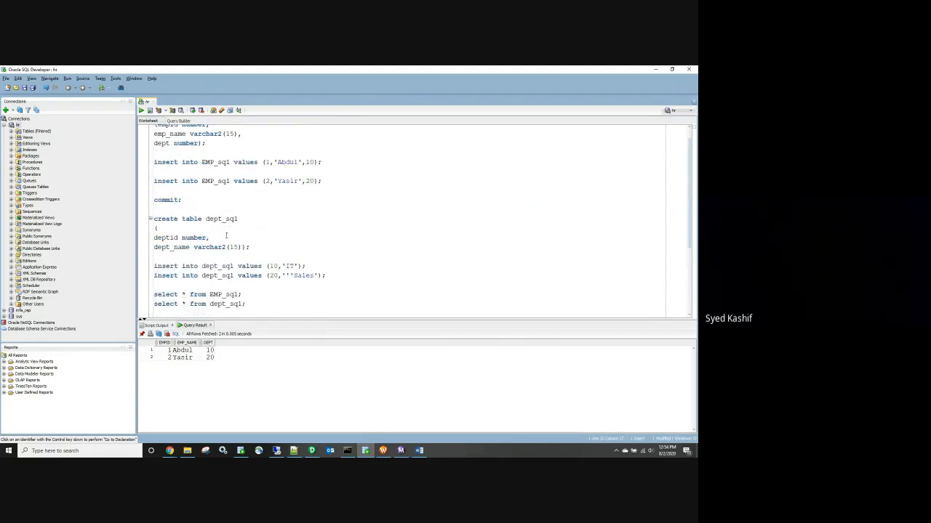
double_click(174, 238)
key(ctrl+c)
scroll(229, 291, down, 4)
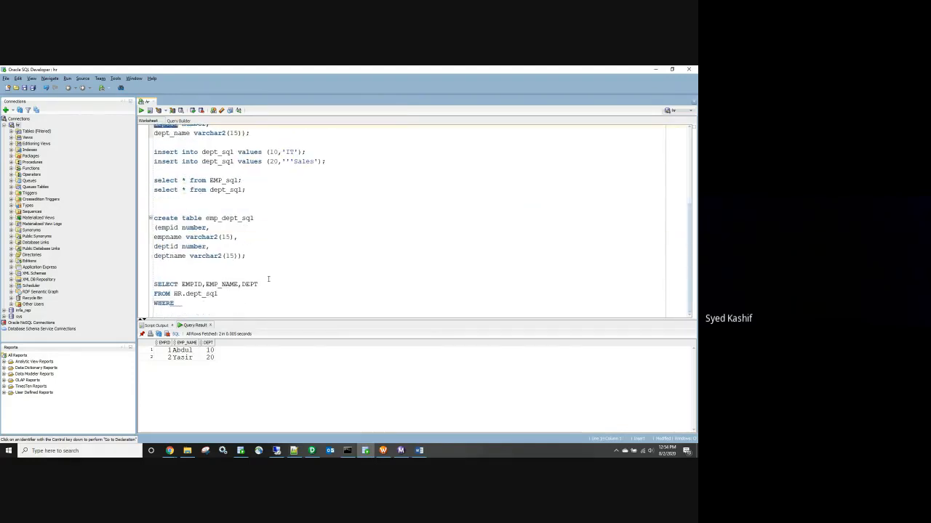
drag(268, 280, 181, 284)
key(ctrl+v)
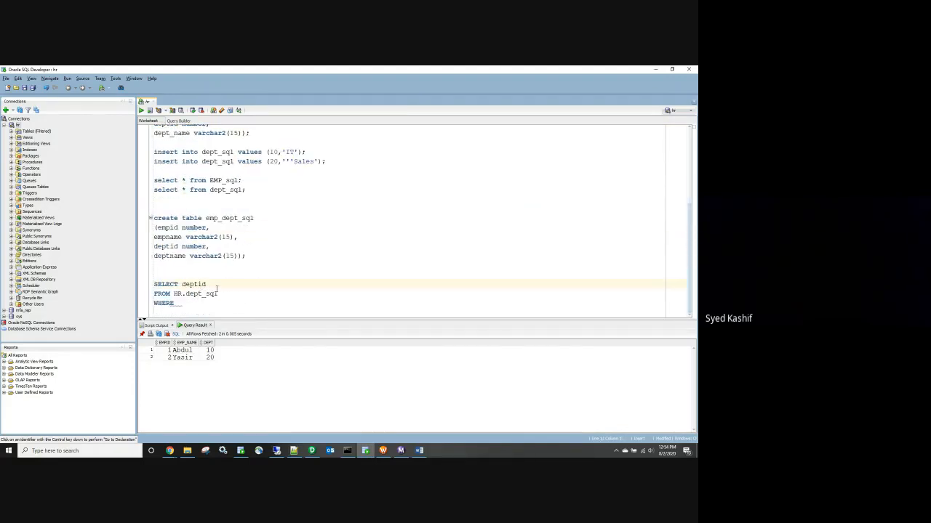
text(DEPT_NA)
text(ME)
Step: Add deptid to the WHERE clause, run the whole query, and run only its SELECT and FROM lines
text(deptid)
drag(204, 304, 148, 284)
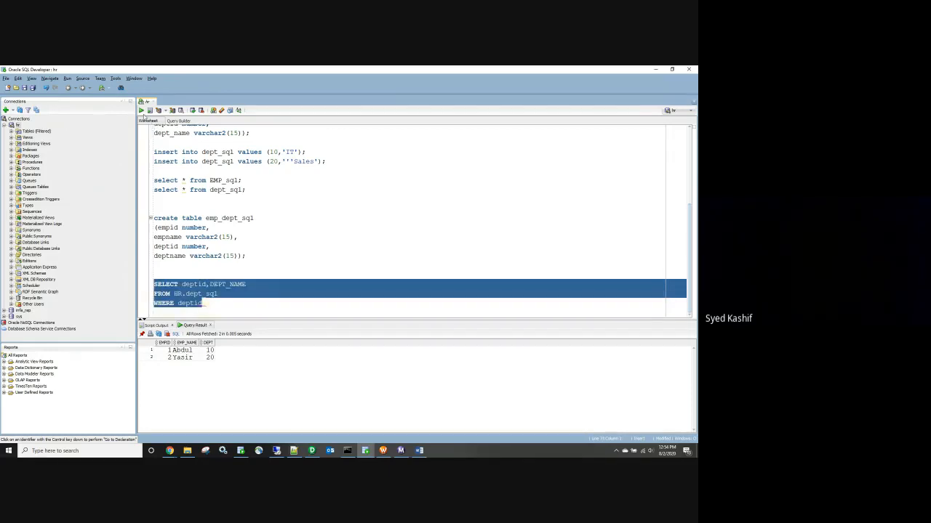
click(141, 111)
drag(219, 294, 152, 284)
click(142, 110)
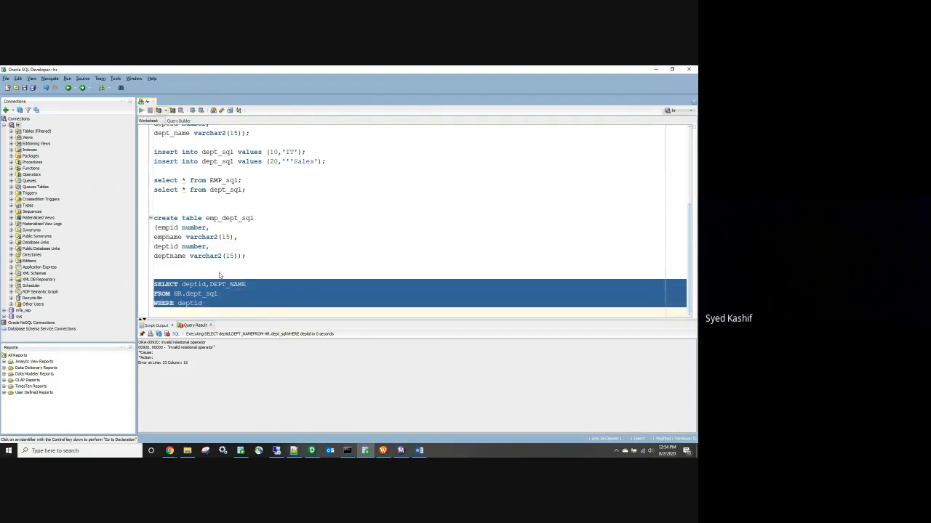
Step: Copy the whole dept_sql query into the SQL transformation's query editor in PowerCenter Designer, with an equals sign after deptid
click(228, 301)
drag(227, 300, 142, 288)
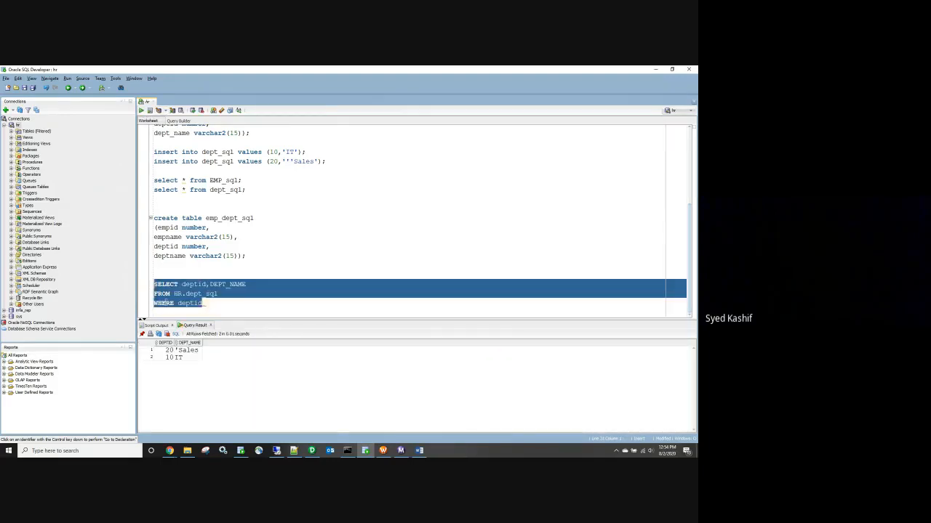
click(331, 451)
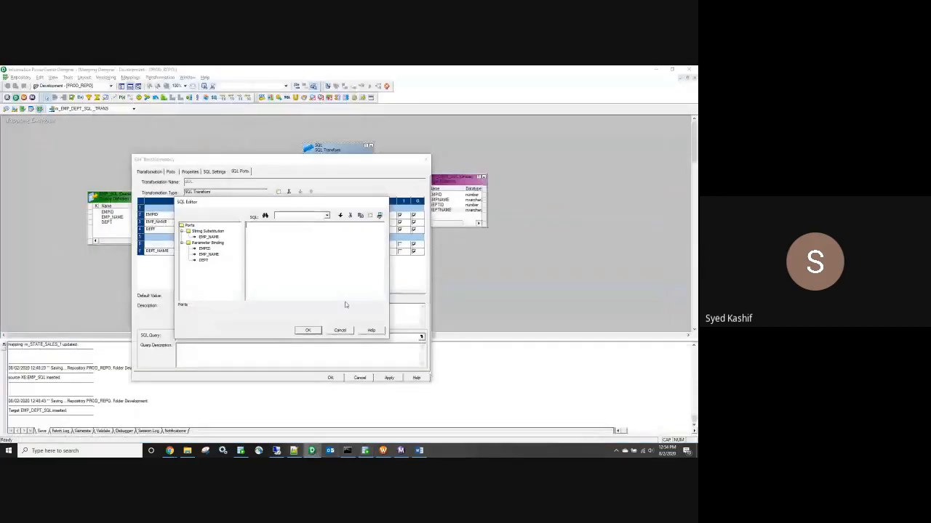
text(SELECT deptid,DEPT_NAME FROM HR.dept_sql WHERE deptid =)
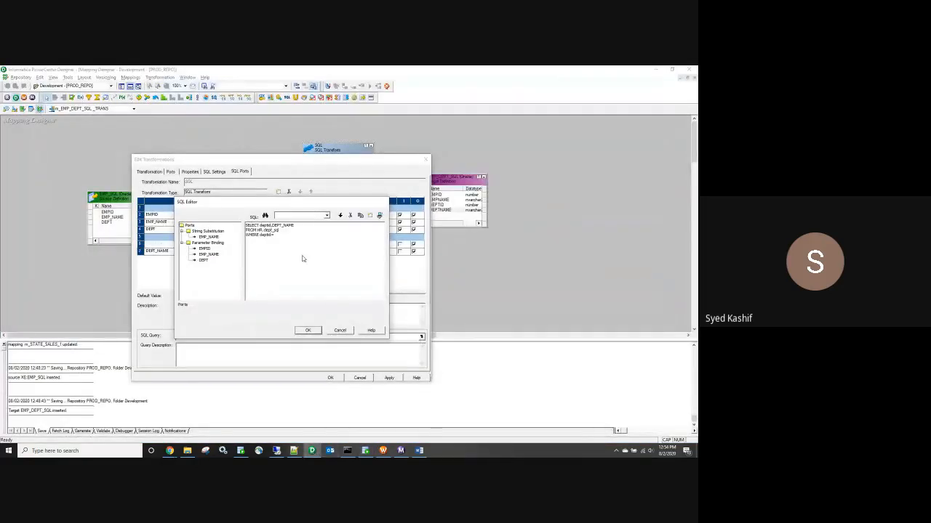
Step: Try to complete the WHERE condition with question marks and the DEPT parameter binding, and clear the misplaced text
text(??)
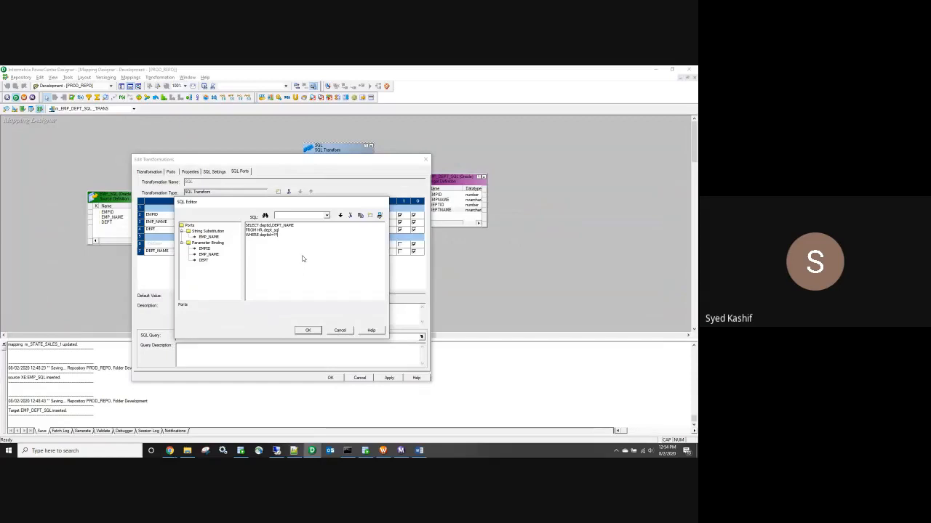
double_click(203, 259)
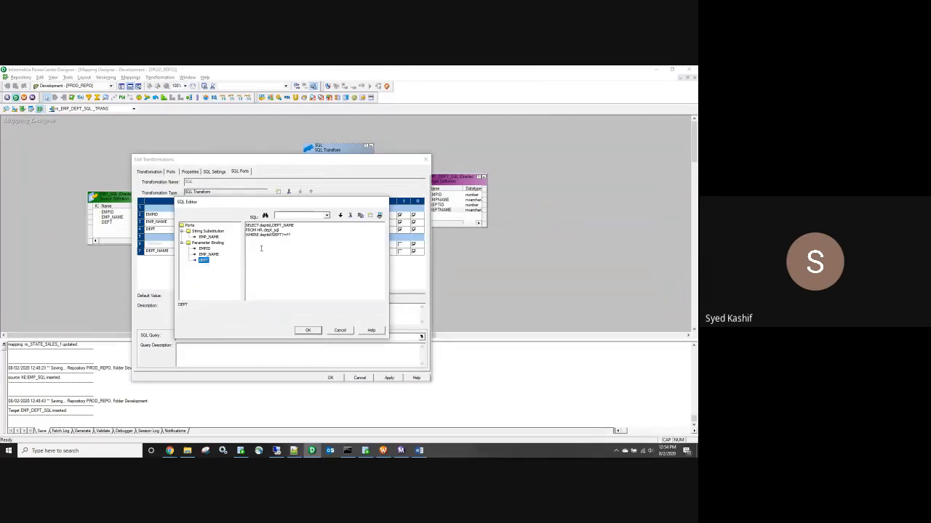
click(306, 241)
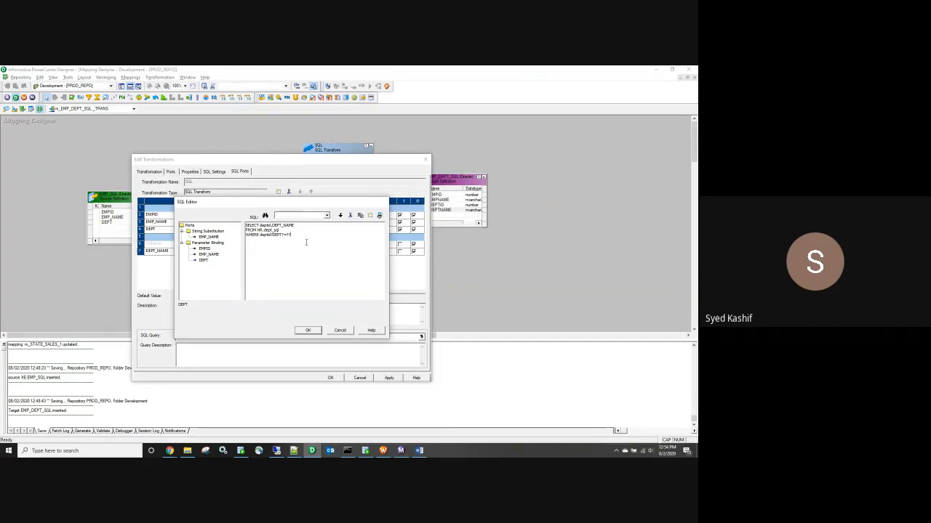
drag(291, 236, 272, 237)
text(=)
double_click(203, 261)
drag(293, 236, 269, 237)
key(BackSpace)
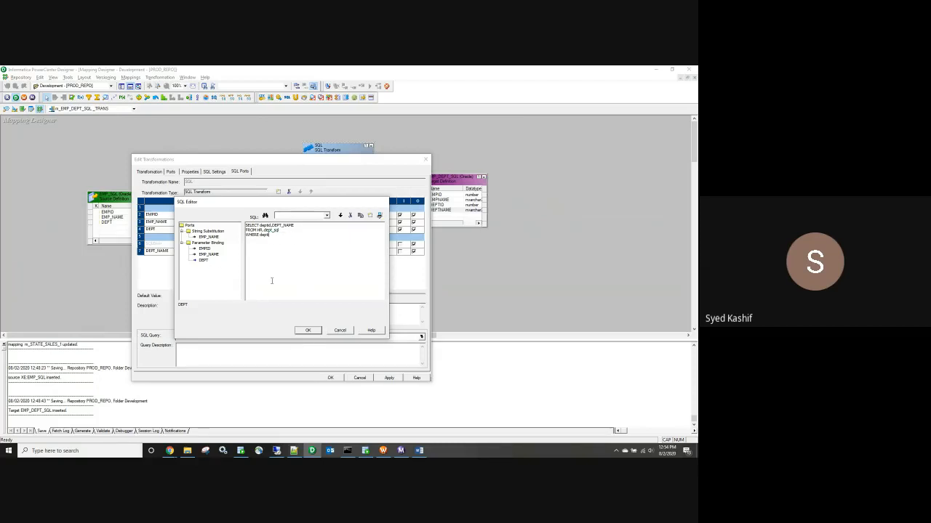
double_click(204, 260)
drag(292, 237, 266, 237)
key(BackSpace)
Step: Insert the DEPT parameter binding so the WHERE clause reads deptid=?DEPT?, and accept the SQL query
double_click(203, 262)
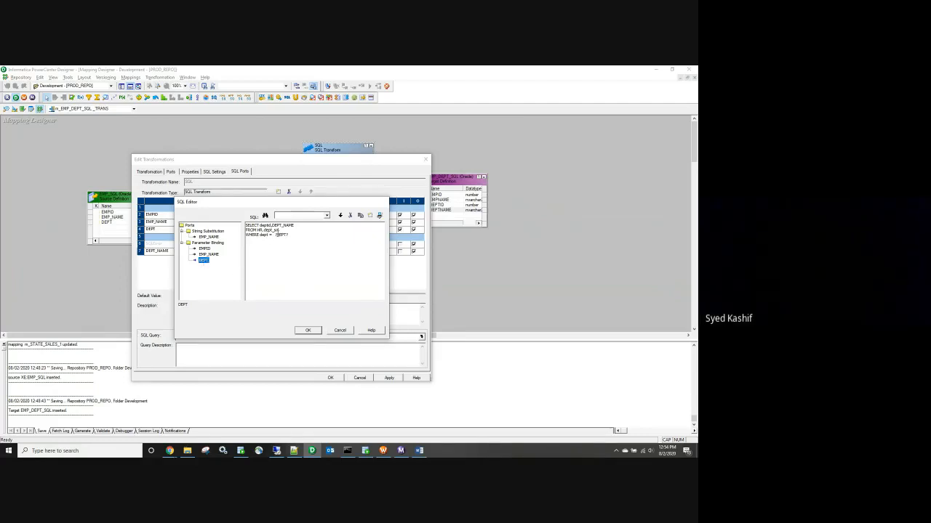
click(276, 235)
key(BackSpace)
key(BackSpace)
key(BackSpace)
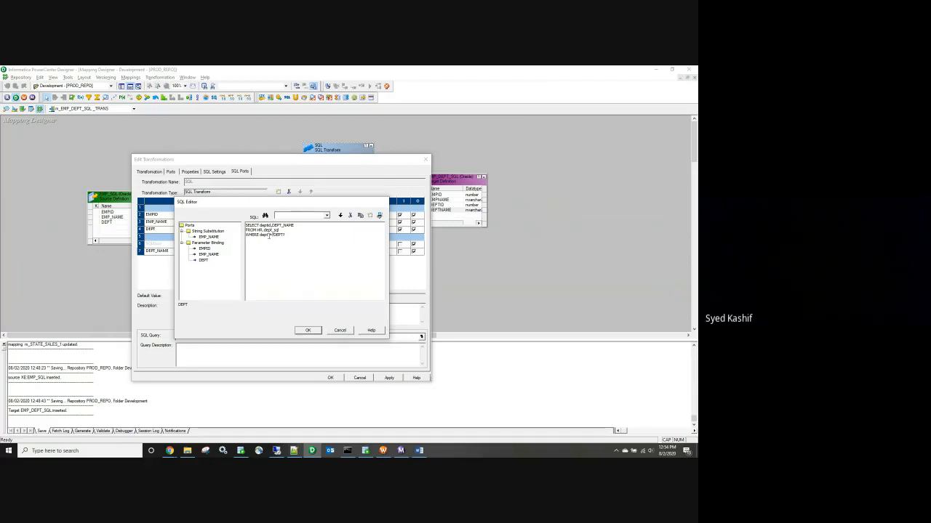
key(BackSpace)
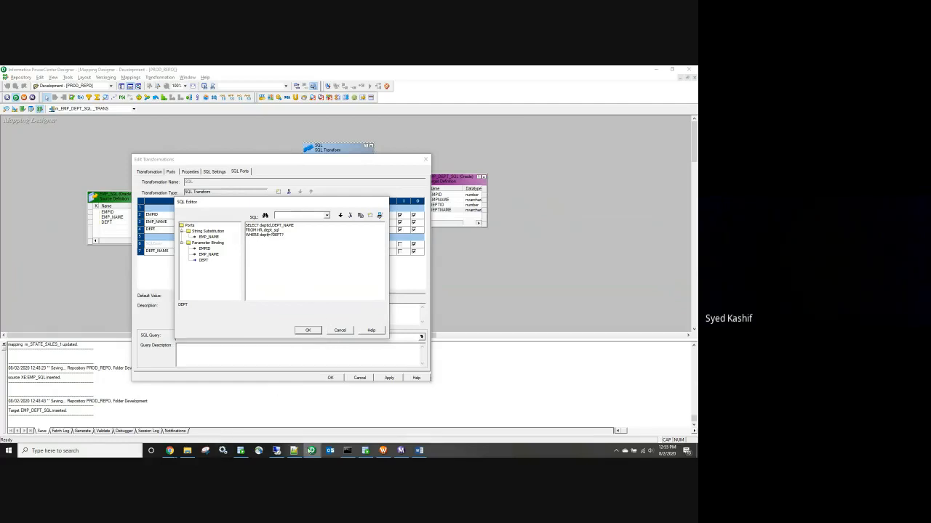
click(364, 453)
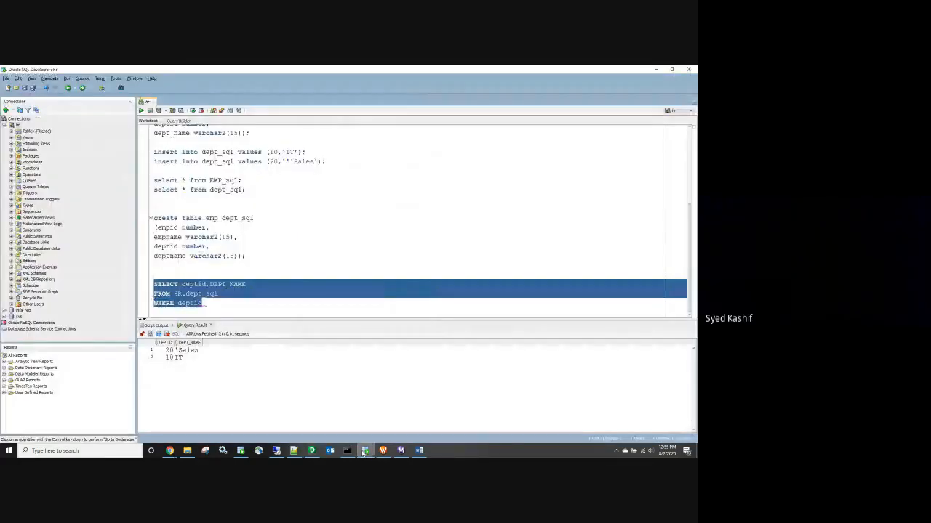
click(312, 452)
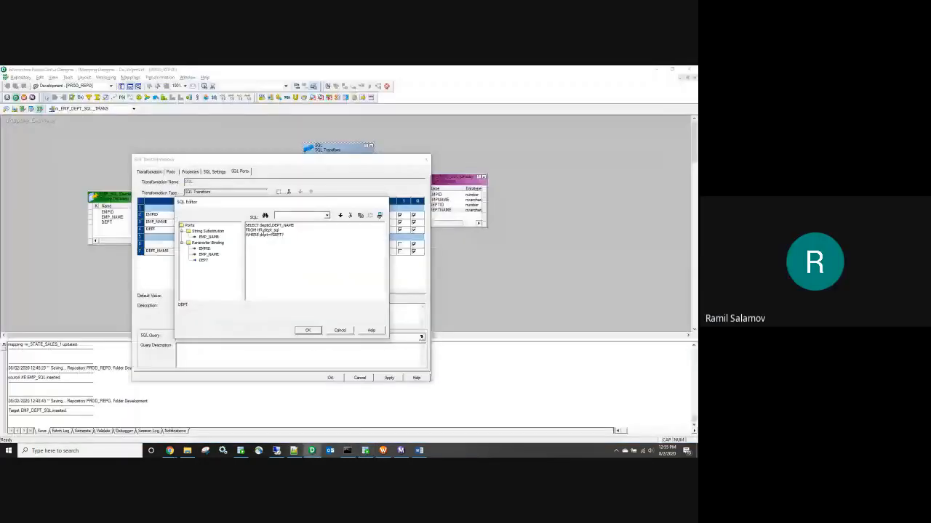
click(308, 331)
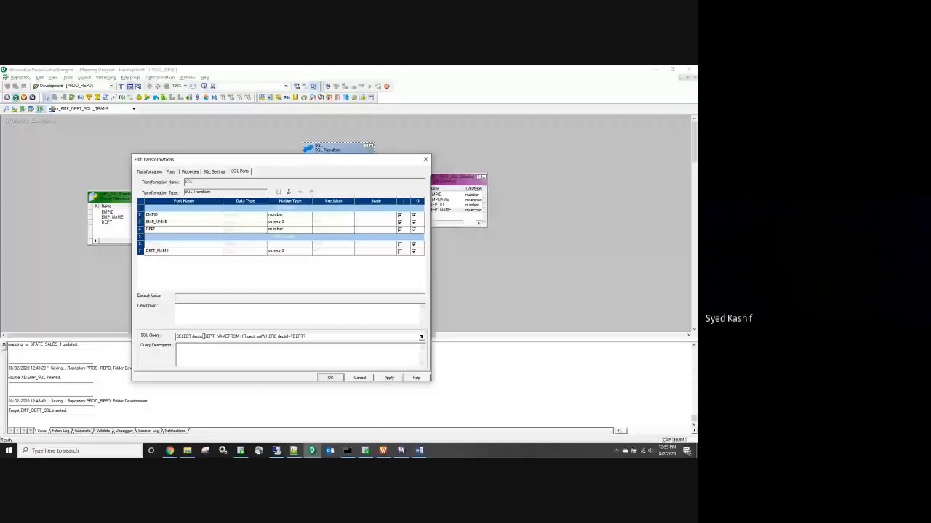
Step: Reopen the SQL query, remove deptid from the SELECT list so only DEPT_NAME is selected, and accept it
click(421, 337)
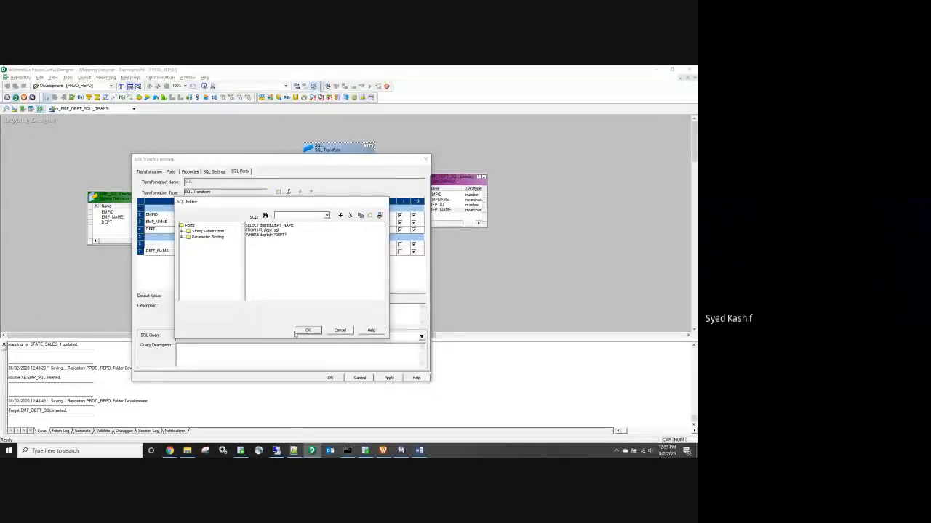
click(306, 330)
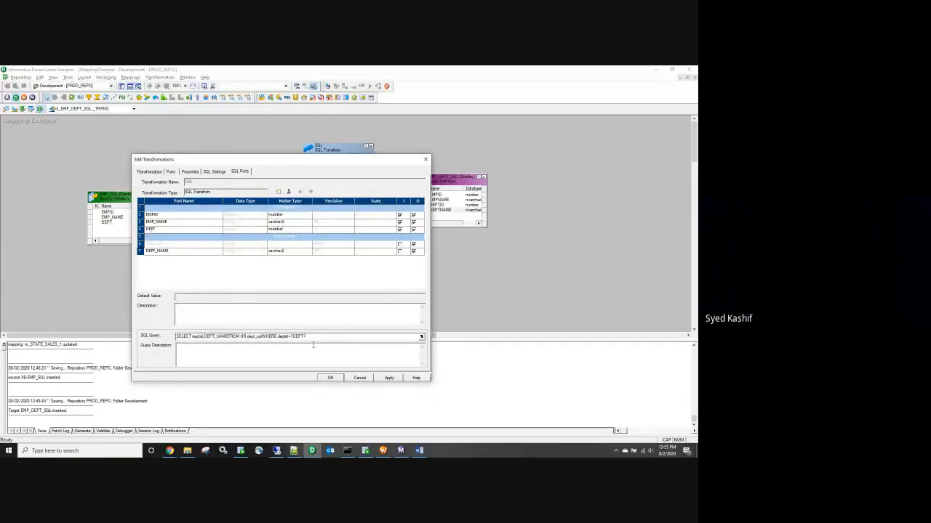
click(420, 337)
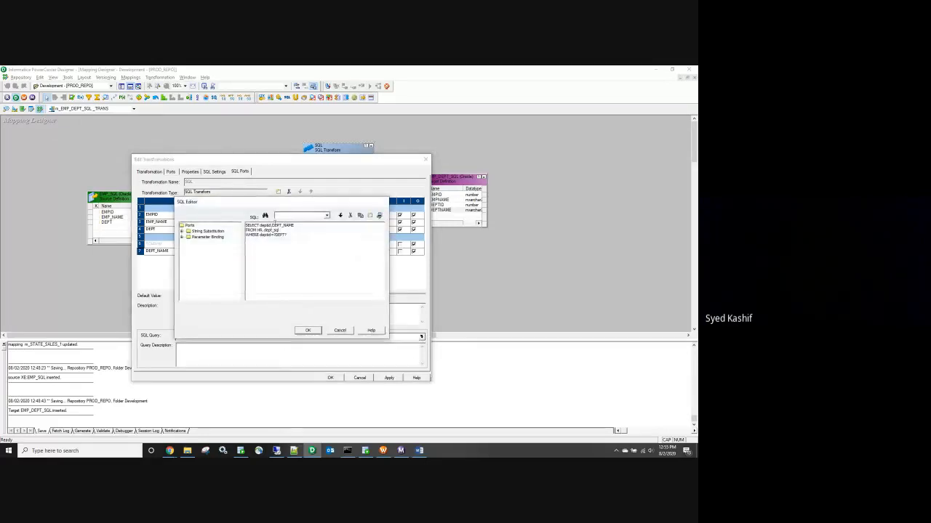
key(BackSpace)
key(BackSpace)
key(BackSpace)
key(BackSpace)
key(BackSpace)
key(BackSpace)
key(BackSpace)
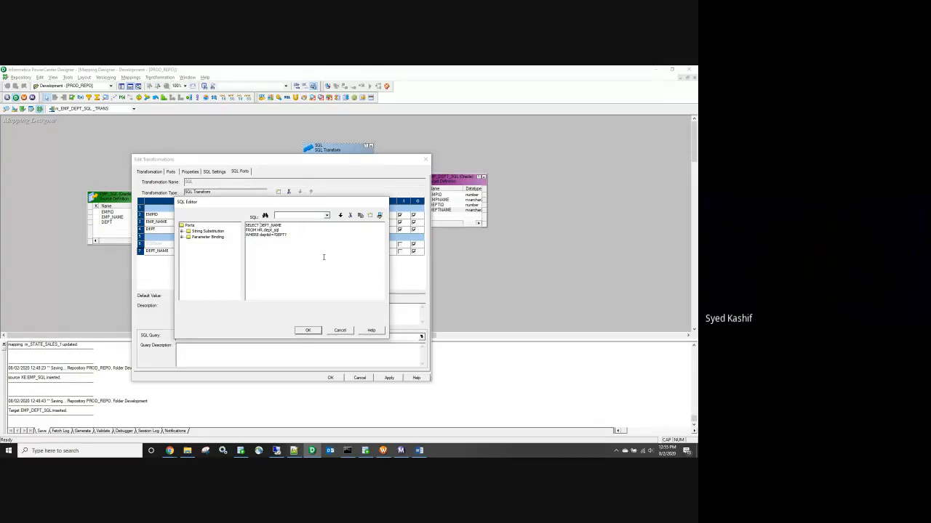
click(307, 331)
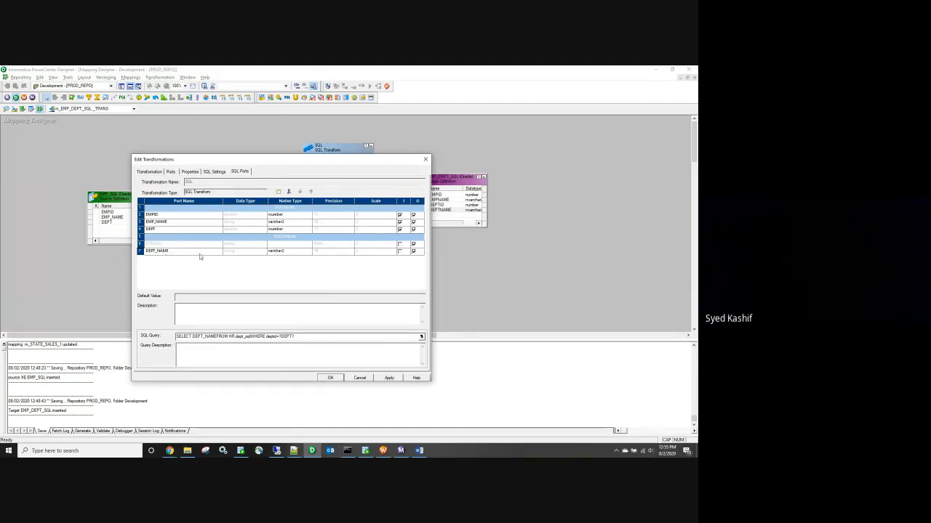
Step: Accept the SQL transformation's settings and save the mapping to the repository
click(330, 378)
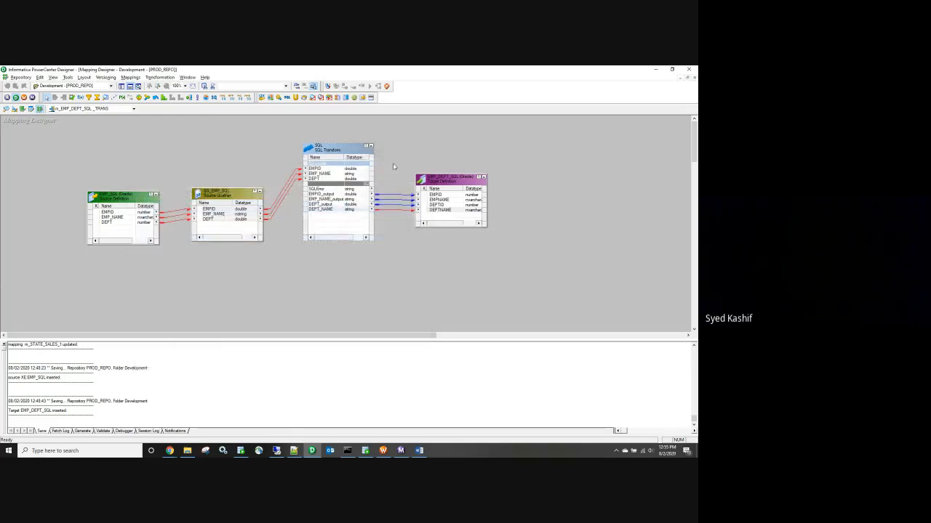
click(391, 263)
key(ctrl+s)
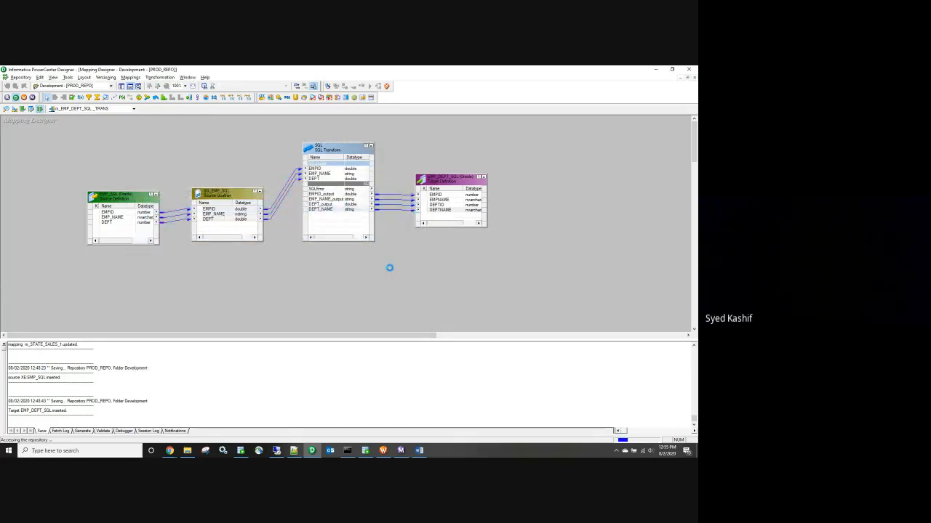
Step: Generate a workflow with a non-reusable session from the m_EMP_DEPT_SQL__TRANS mapping, accepting the default workflow settings
click(132, 77)
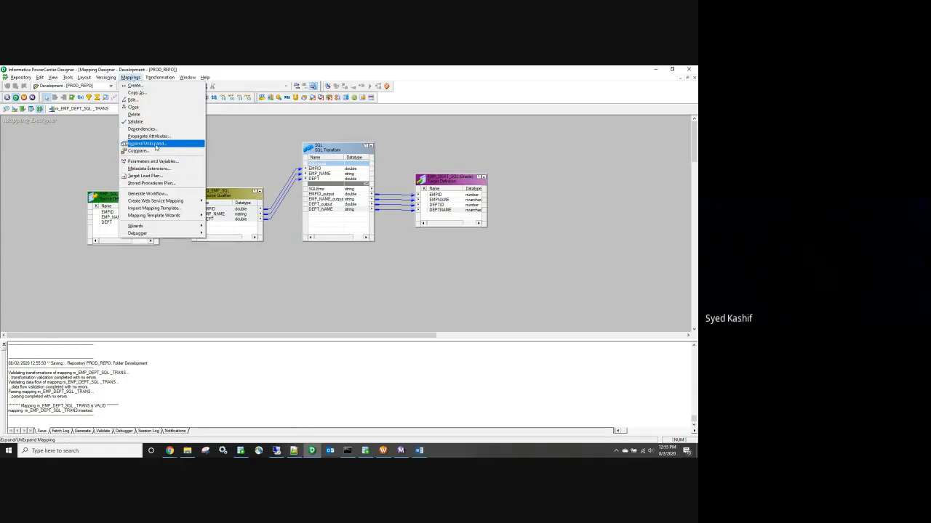
click(166, 195)
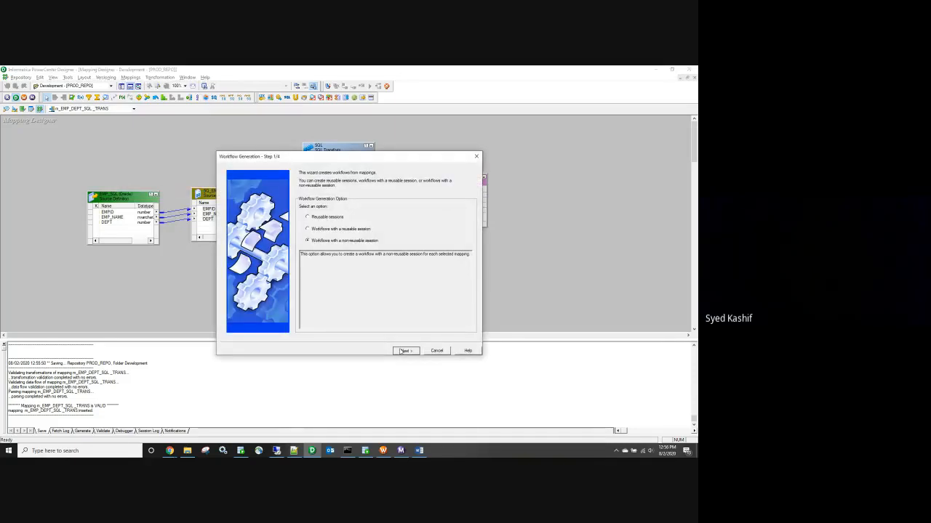
click(404, 351)
click(406, 351)
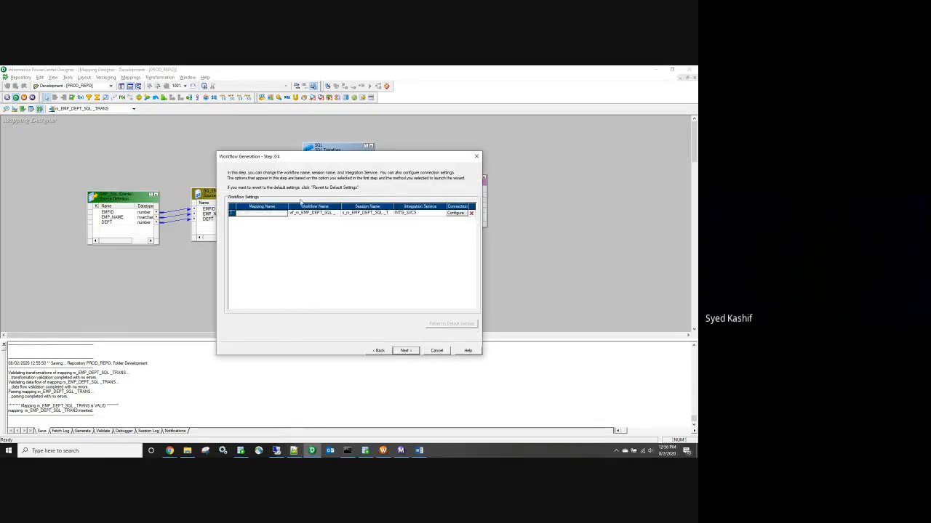
click(407, 354)
click(405, 351)
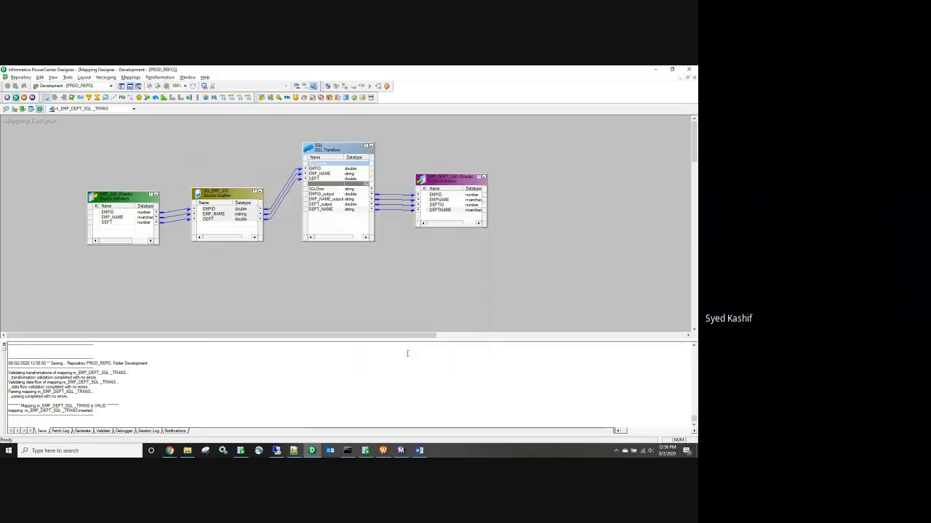
Step: Switch to Workflow Manager, close the Development folder with its changes saved, reopen it and list its workflows
click(383, 451)
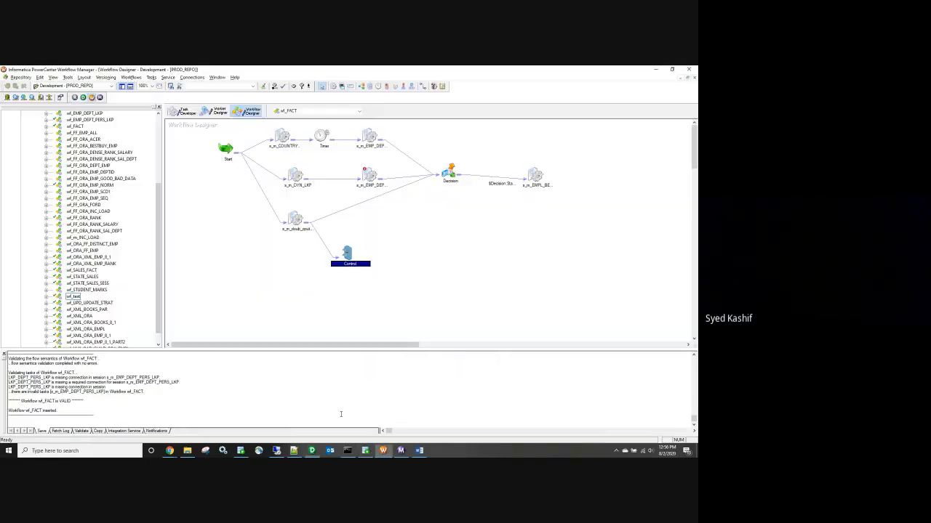
scroll(87, 219, up, 5)
click(66, 134)
right_click(66, 134)
click(92, 165)
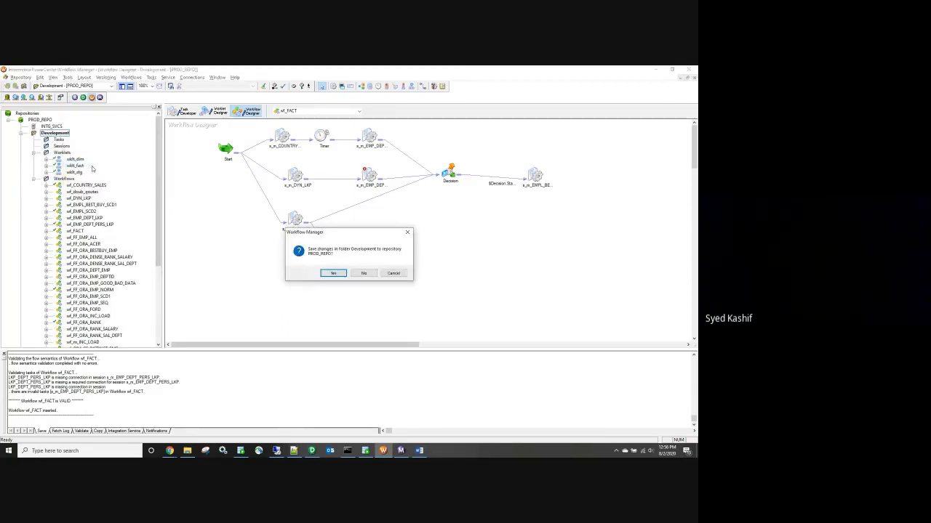
click(333, 274)
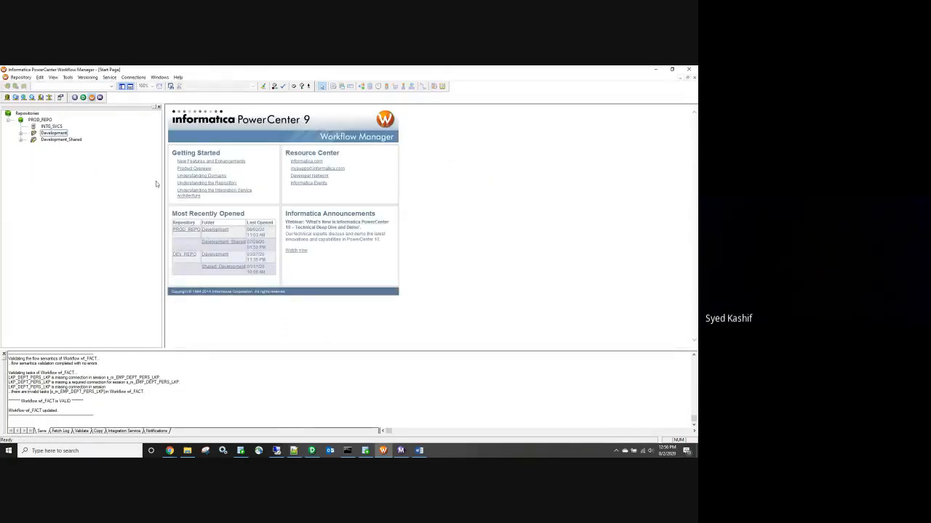
double_click(55, 135)
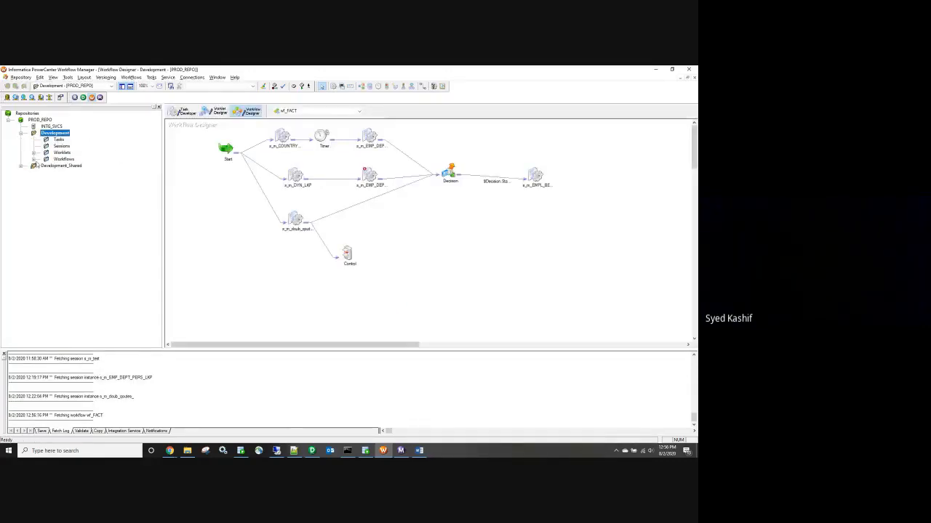
click(34, 159)
scroll(109, 270, down, 3)
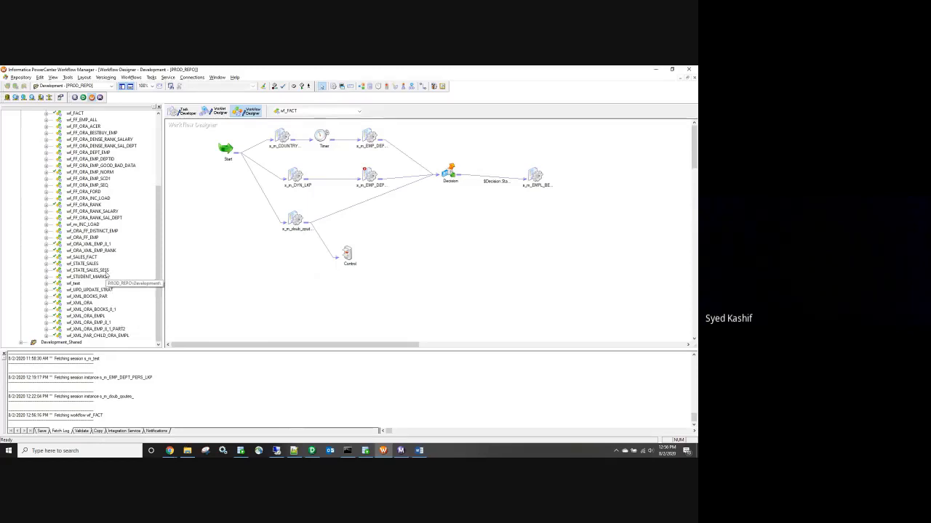
Step: Open the workflow wf_EMP_DEPT_SQL__TRANS in the Workflow Designer and open its session task for editing
click(312, 451)
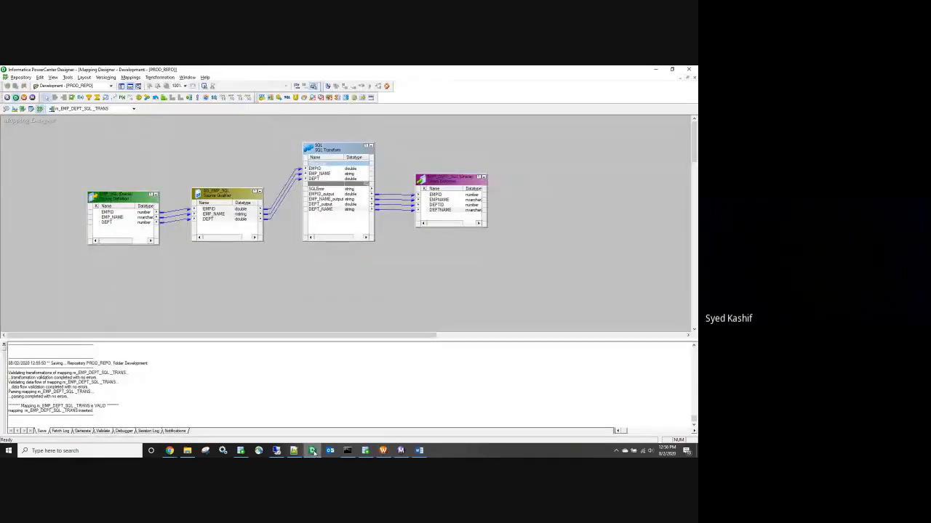
click(311, 450)
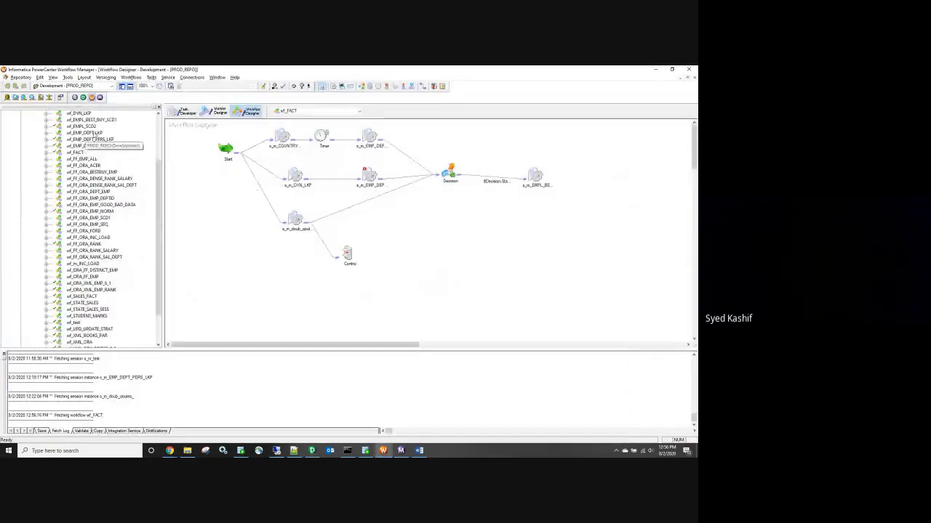
scroll(115, 149, up, 1)
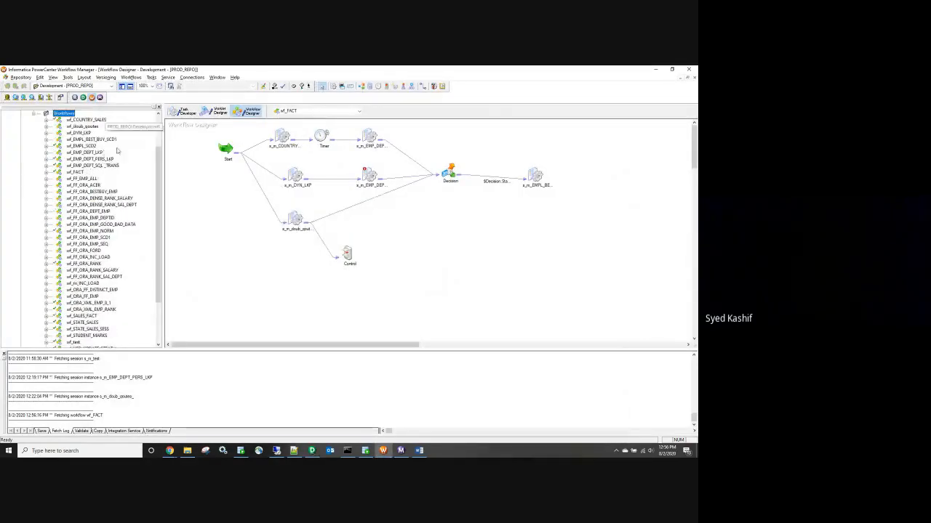
right_click(106, 165)
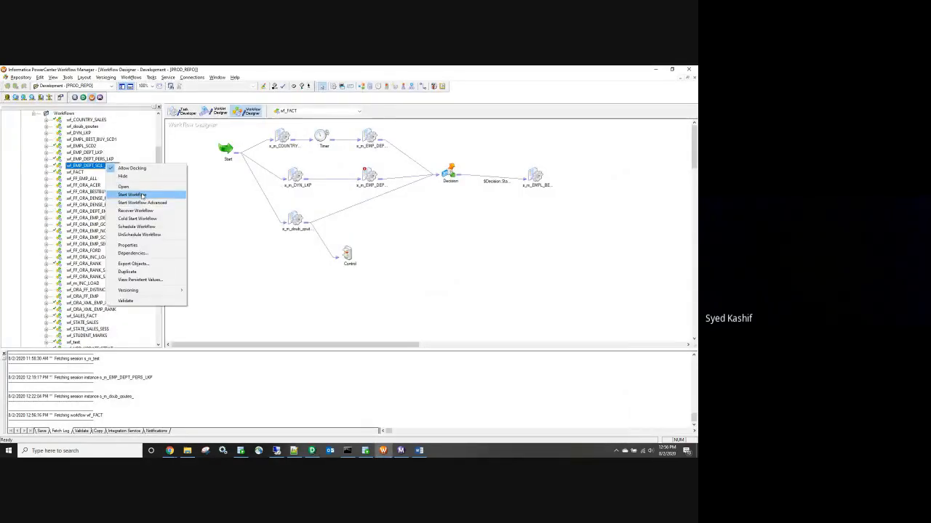
click(125, 186)
double_click(297, 166)
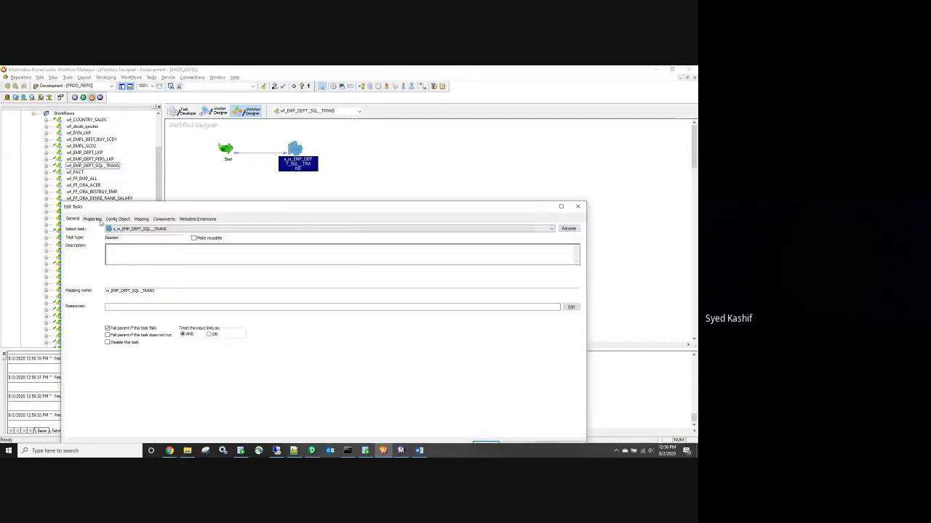
Step: Review the session's general properties and its configuration settings for logging and error handling
click(94, 218)
drag(237, 207, 231, 163)
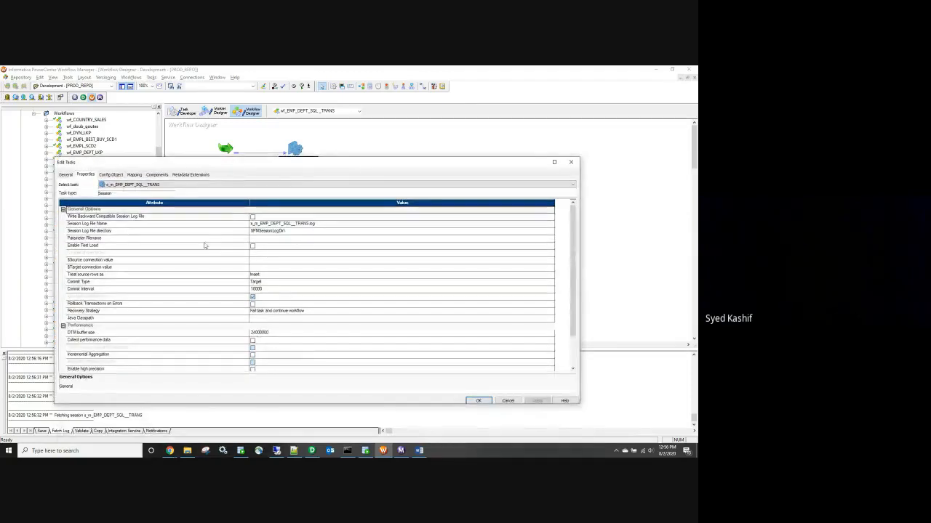
scroll(206, 284, down, 1)
scroll(206, 284, up, 1)
click(111, 174)
scroll(261, 331, down, 5)
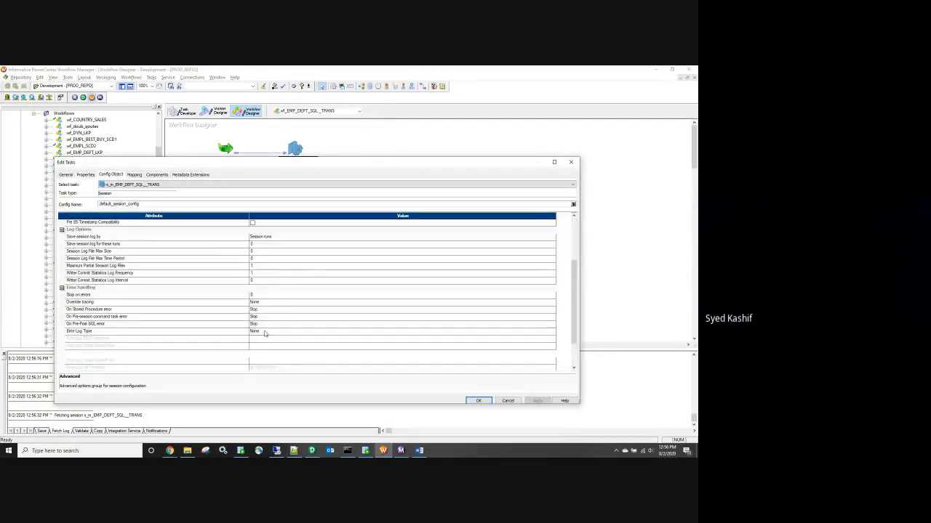
click(251, 273)
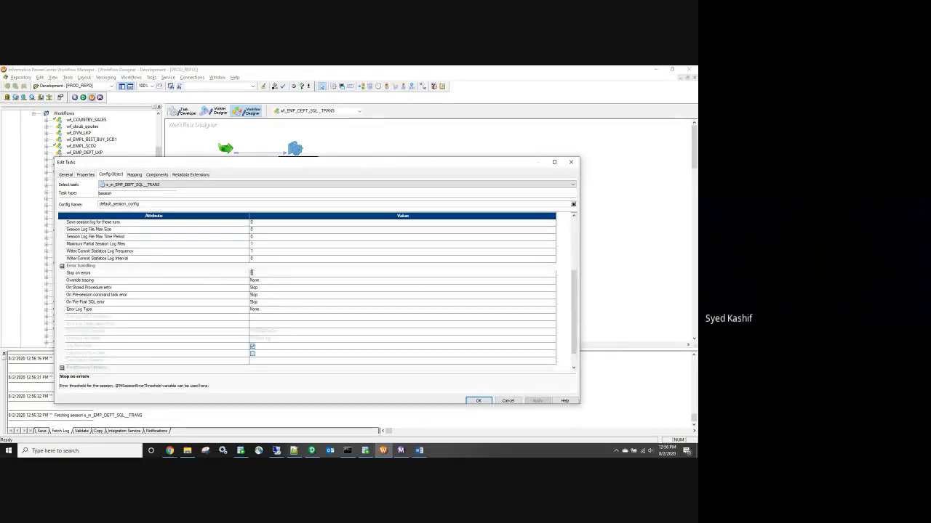
Step: Open the session's mapping settings and compare them with the source, SQL transformation and target in Designer
click(134, 176)
click(313, 451)
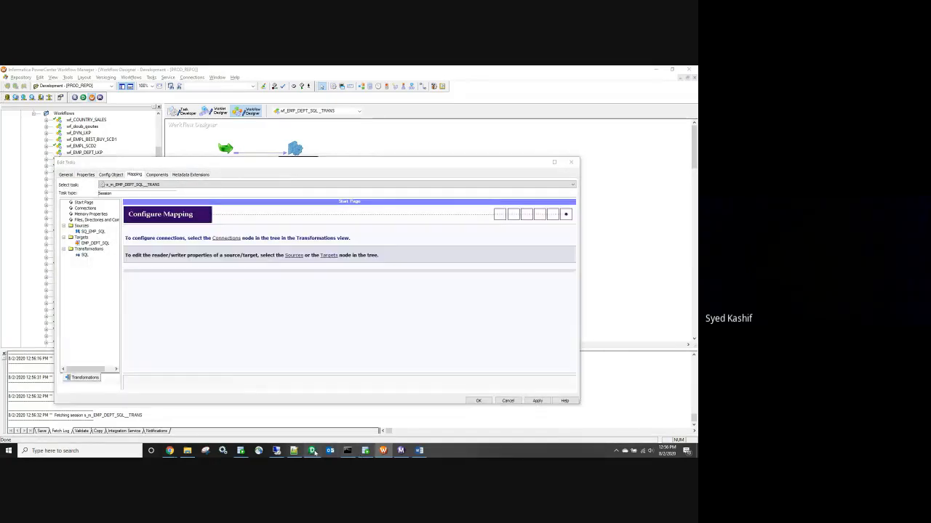
click(132, 204)
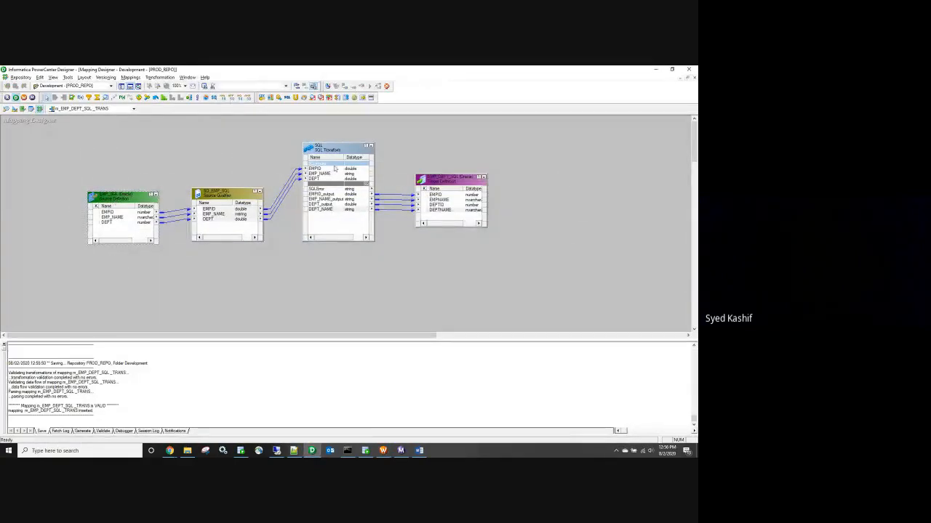
click(449, 183)
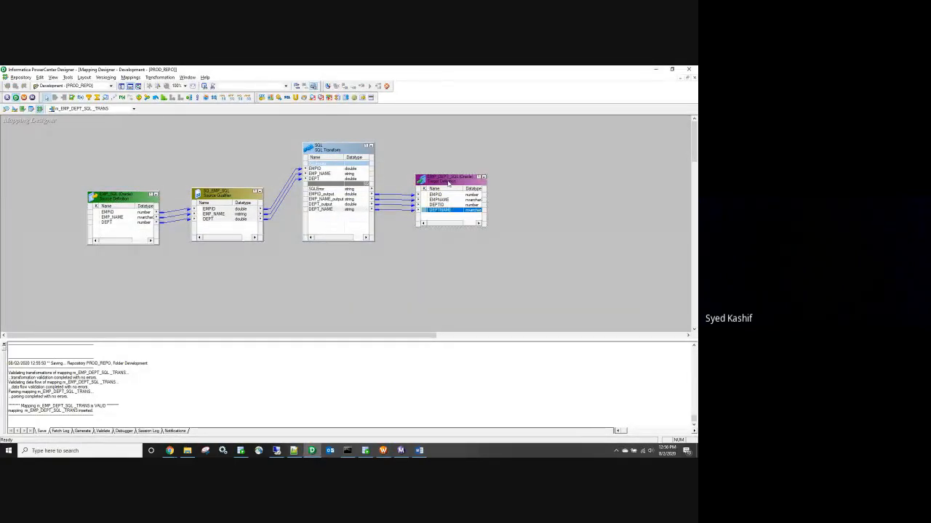
click(656, 69)
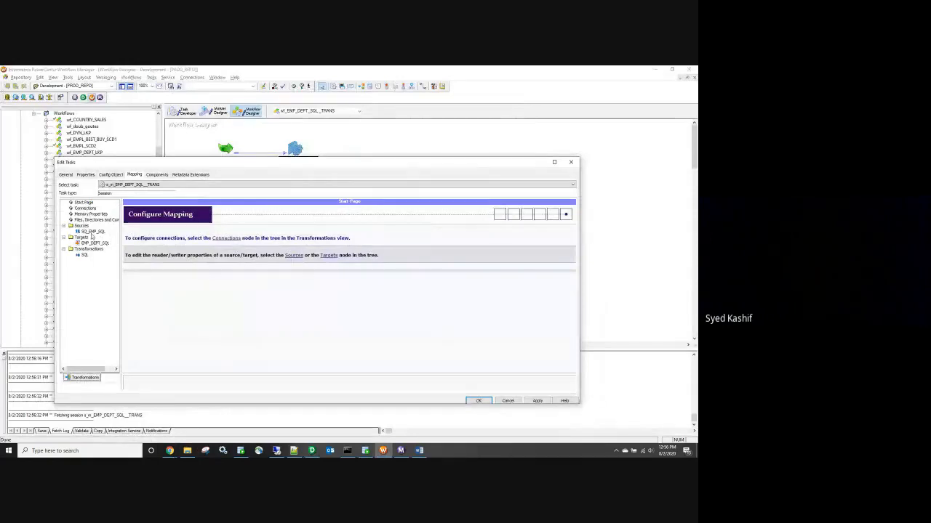
Step: Check the SQ_EMP_SQL source connection and enable the truncate target table option for the EMP_DEPT_SQL target
click(92, 231)
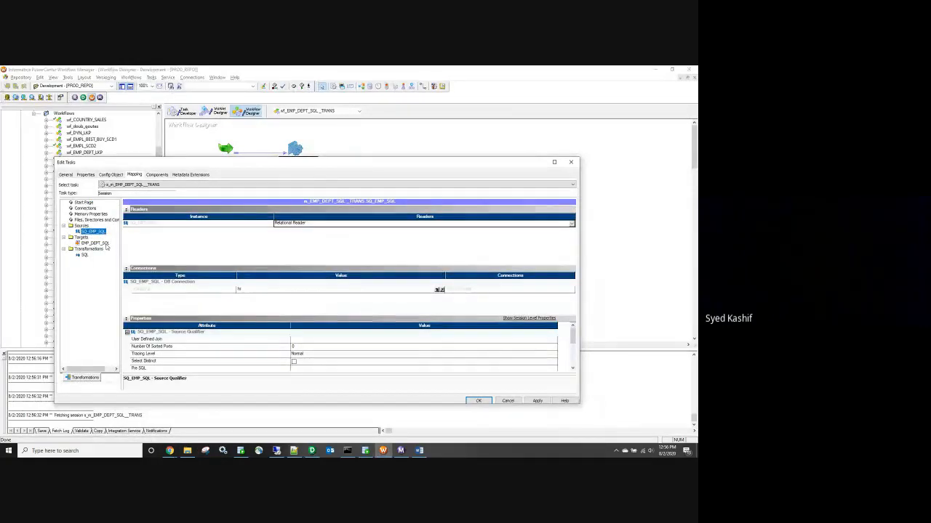
click(95, 242)
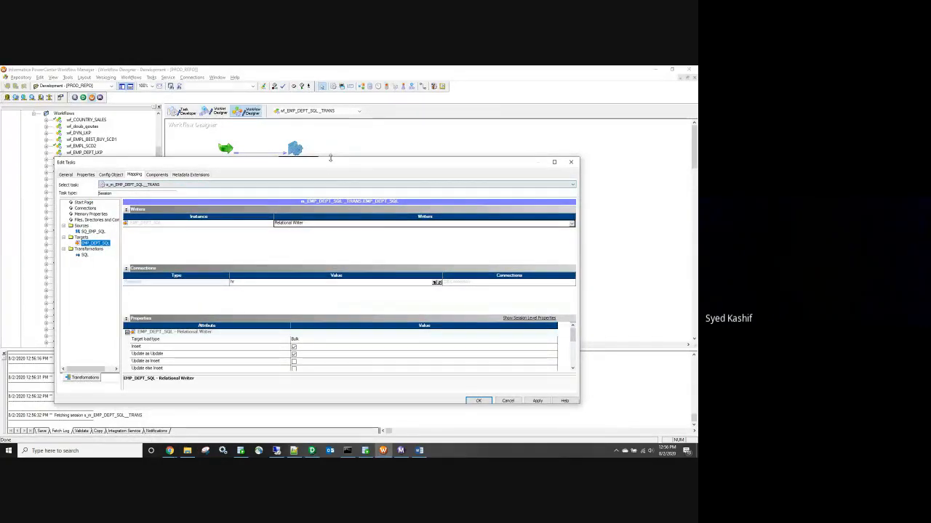
drag(330, 158, 330, 127)
scroll(312, 349, down, 2)
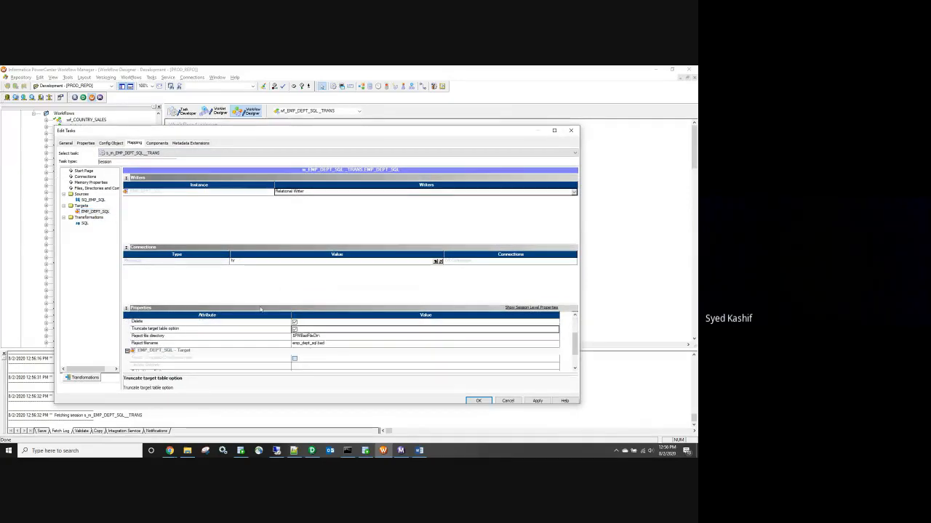
Step: Assign the relational connection hr to the SQL transformation, and apply and accept the session settings
click(84, 223)
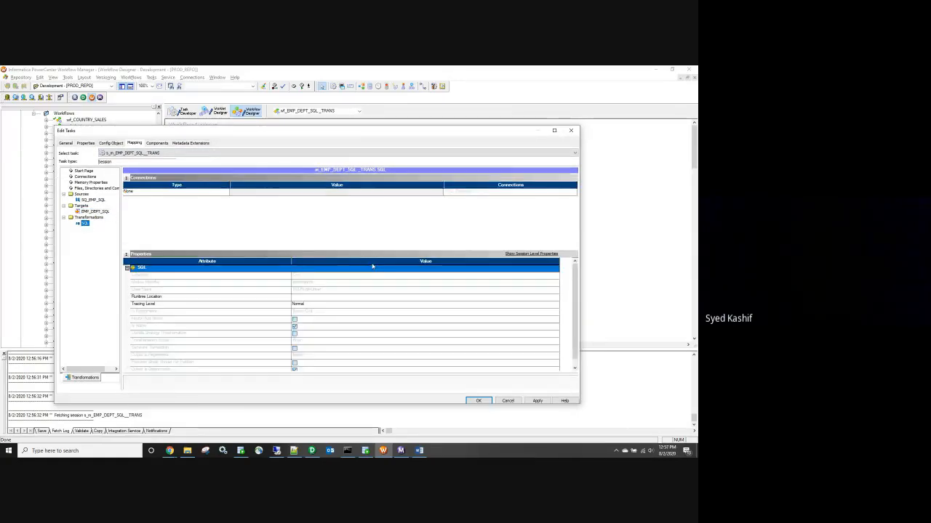
click(200, 190)
click(192, 205)
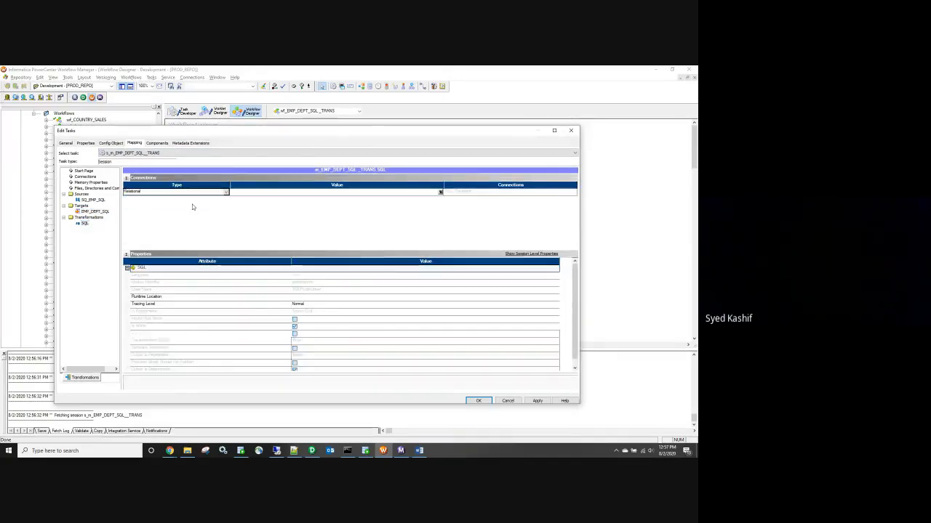
click(440, 192)
click(440, 192)
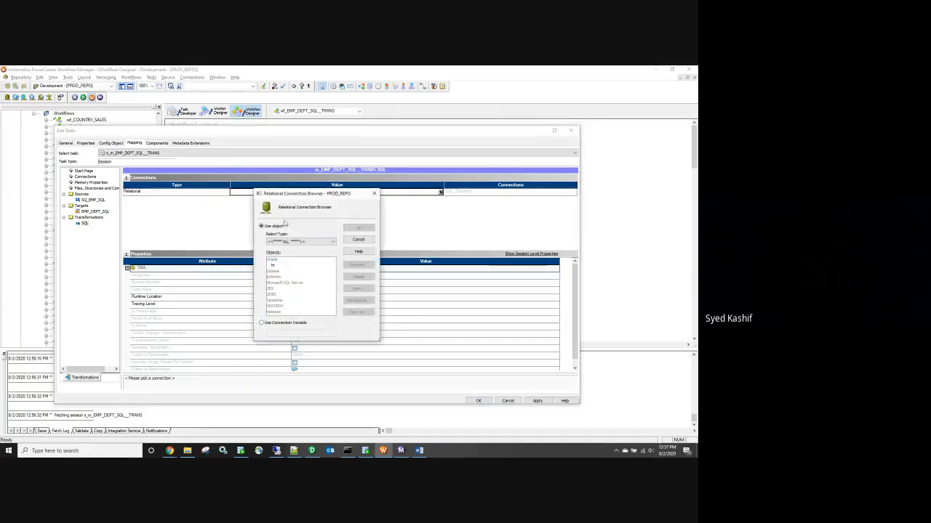
click(359, 228)
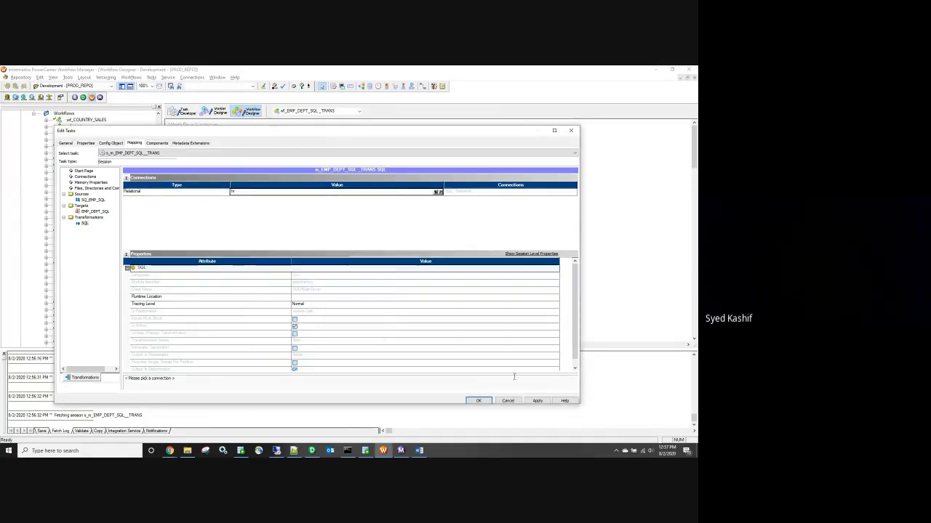
click(536, 402)
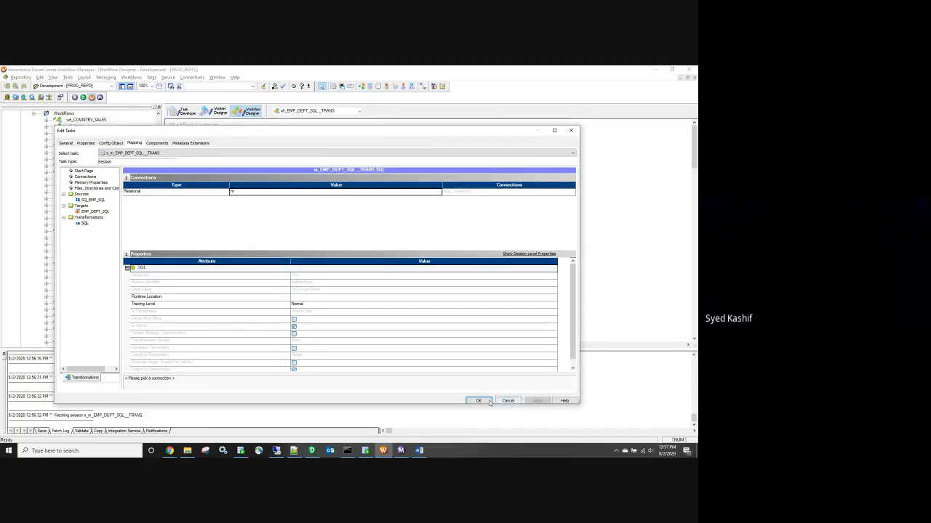
click(478, 401)
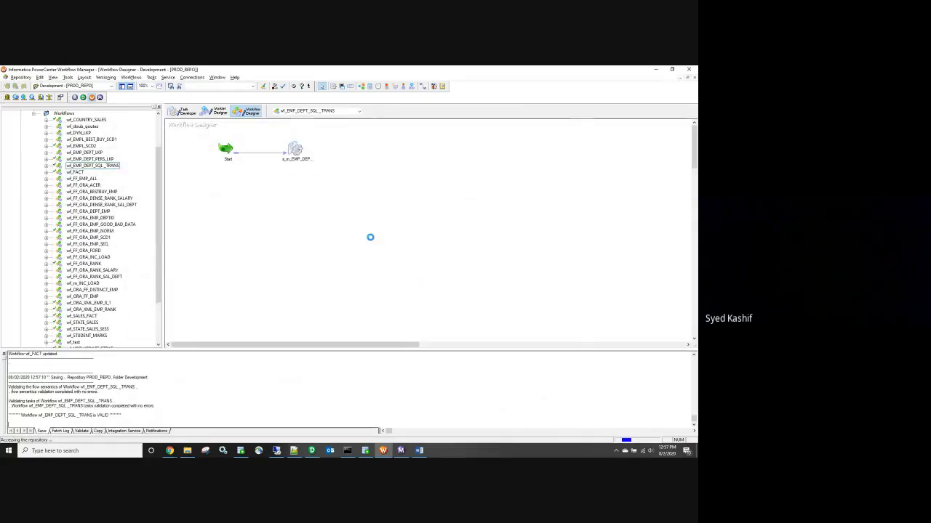
Step: Start the wf_EMP_DEPT_SQL__TRANS workflow and check its run in Workflow Monitor
right_click(332, 202)
click(368, 286)
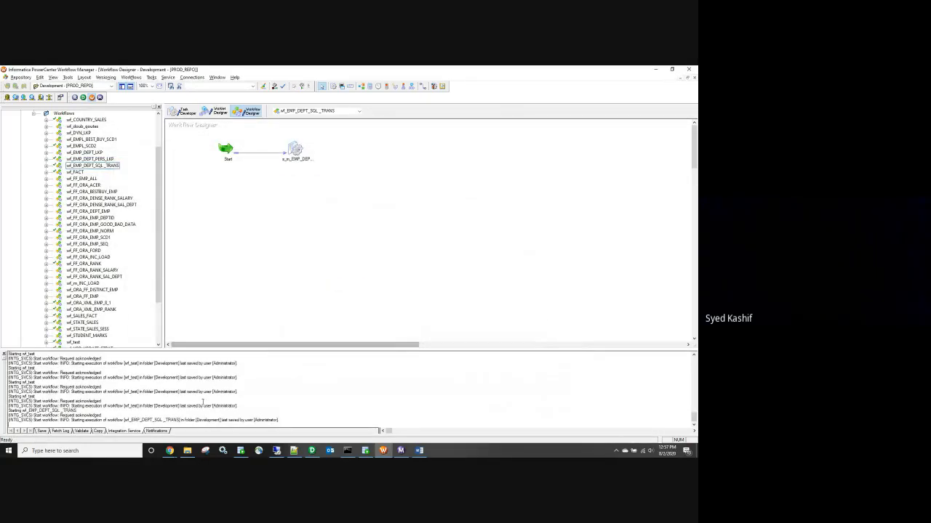
click(401, 452)
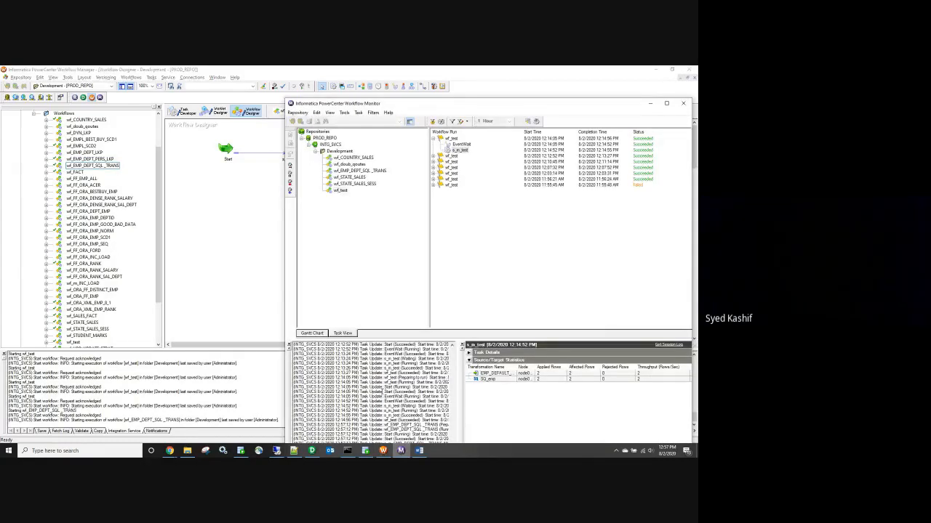
click(362, 172)
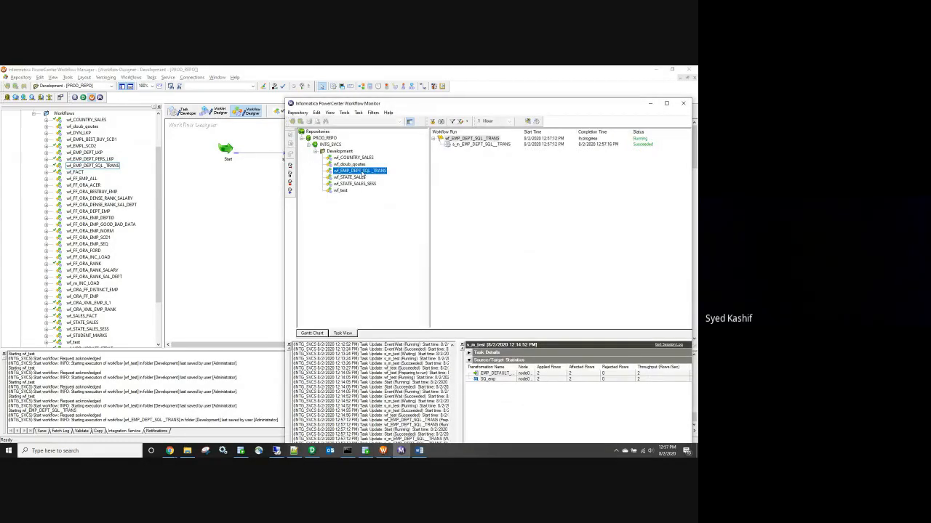
Step: Switch to SQL Developer, replace the create table wording with select * from before emp_dept_sql, and run that query
click(367, 451)
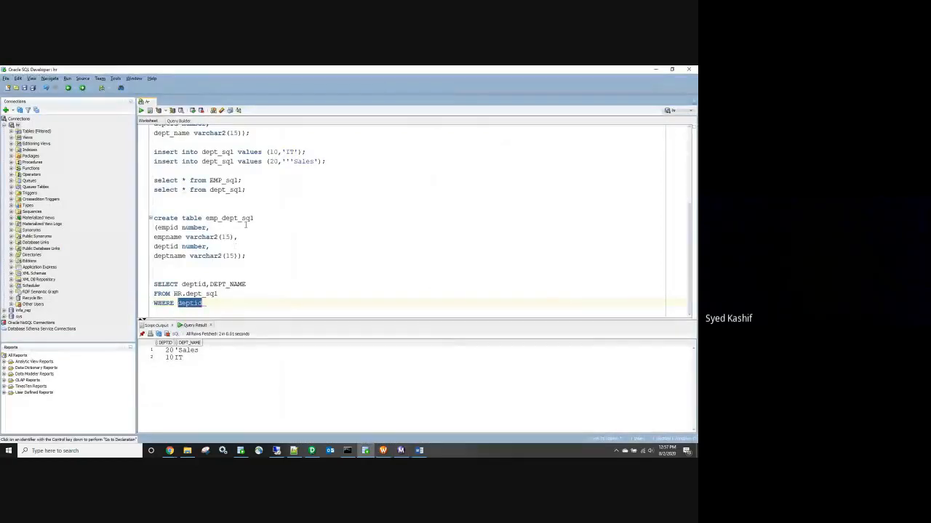
drag(203, 219, 127, 218)
text(select * from)
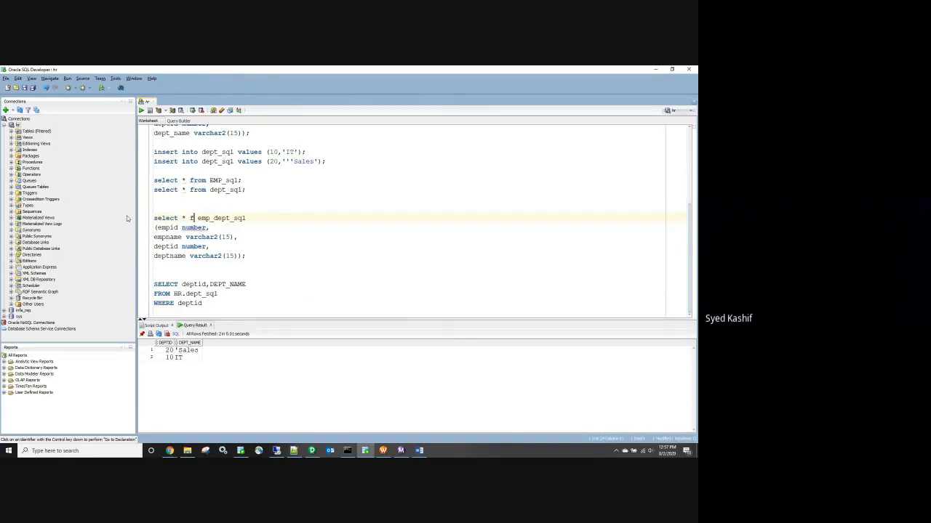
click(261, 218)
drag(271, 217, 151, 216)
click(141, 112)
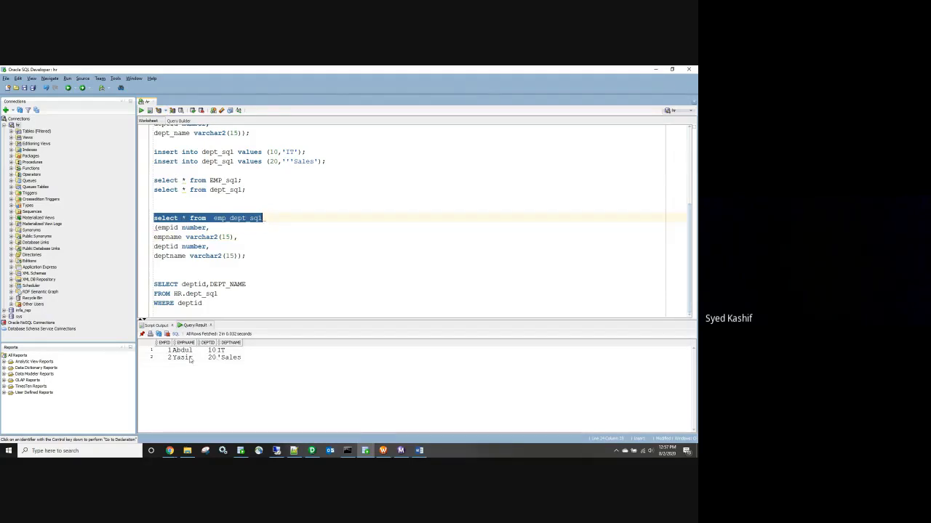
Step: Return to Designer, review the SQL query in the SQL transformation's port settings, and close them without changes
click(313, 451)
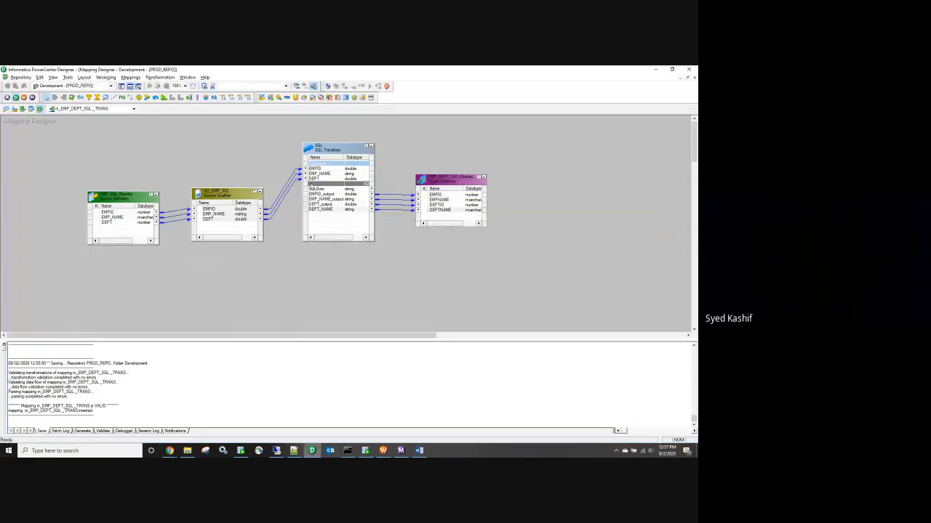
click(329, 213)
double_click(329, 212)
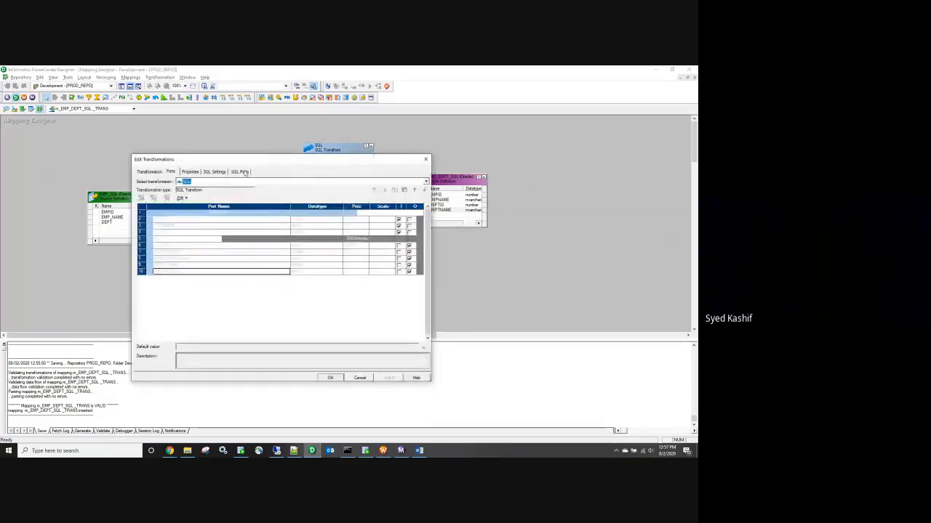
click(240, 172)
drag(299, 336, 176, 336)
click(360, 378)
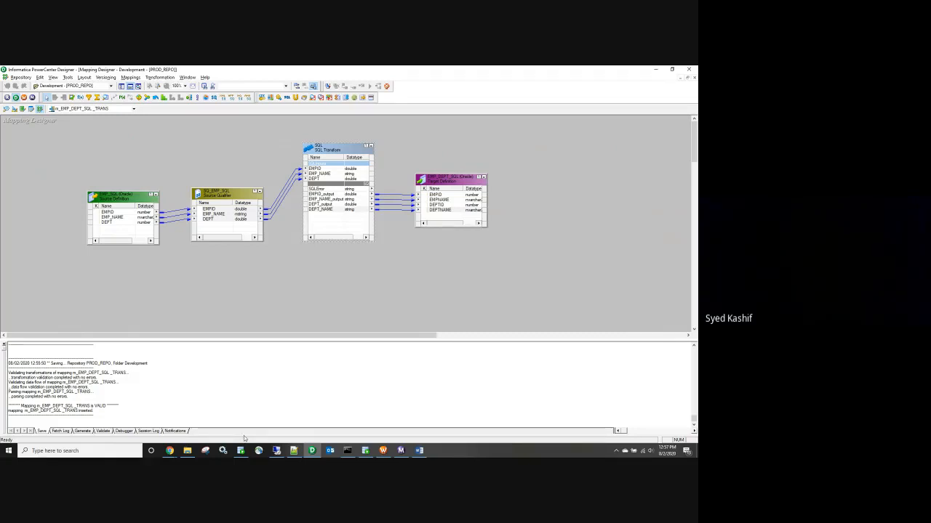
Step: In File Explorer, create a folder named sql_trans inside the infa_shared SrcFiles folder and select it
click(187, 451)
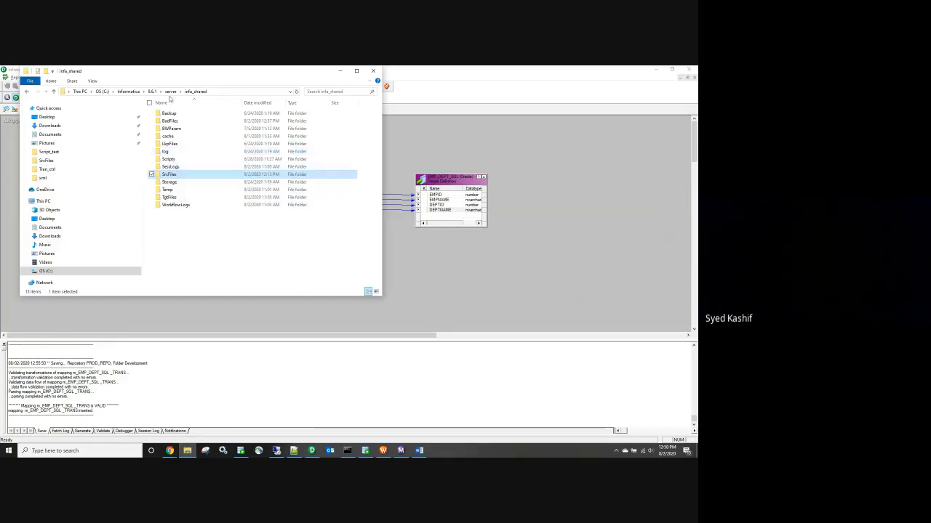
double_click(170, 175)
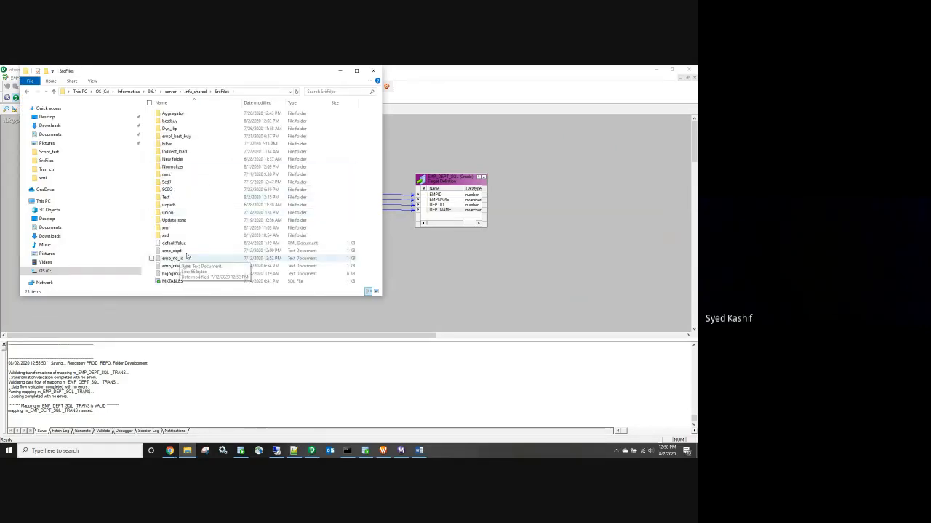
right_click(215, 290)
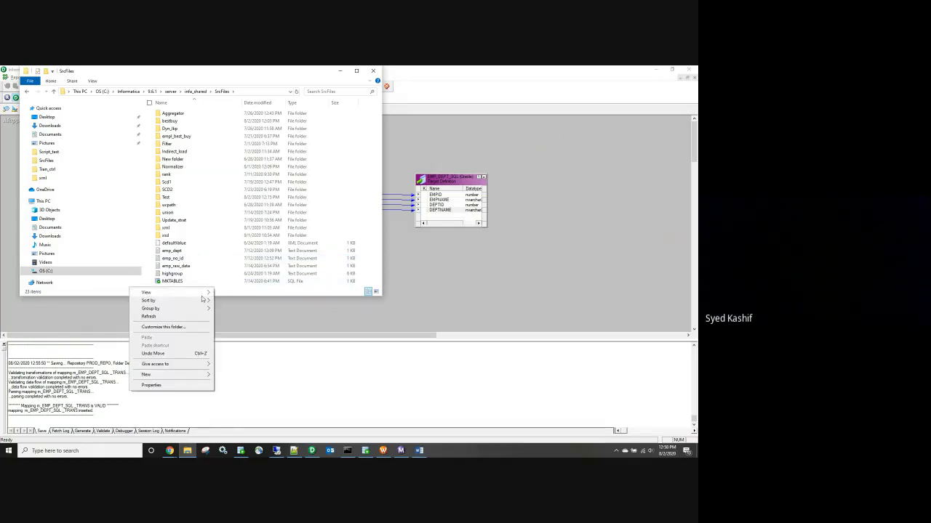
mouse_move(166, 375)
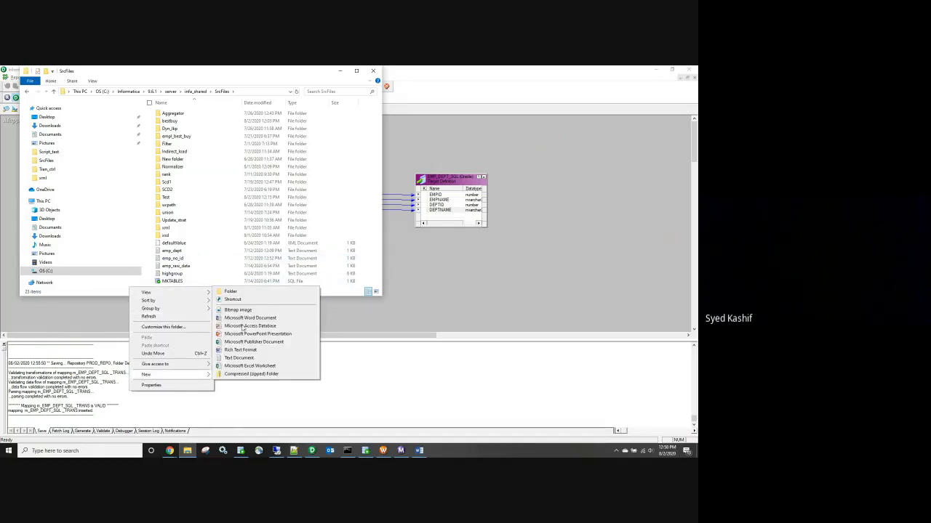
click(231, 293)
text(sql_trans)
key(Return)
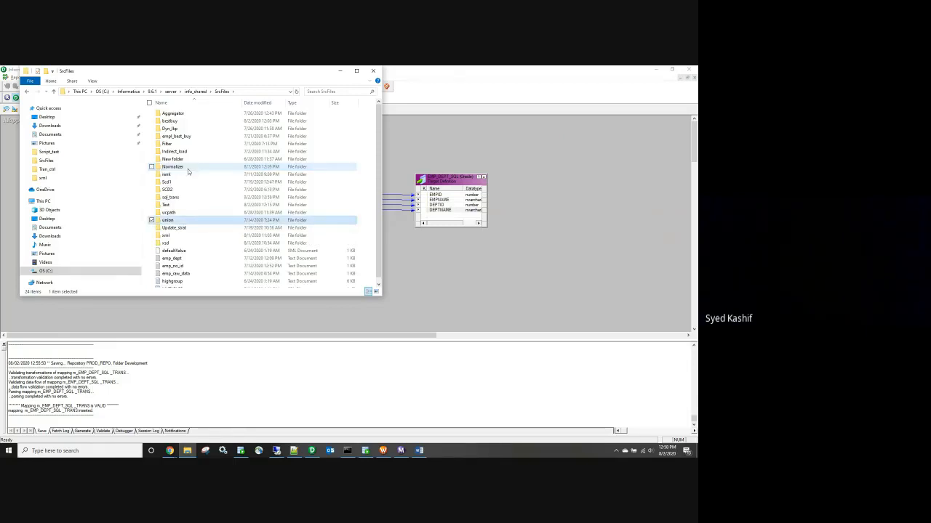
click(177, 160)
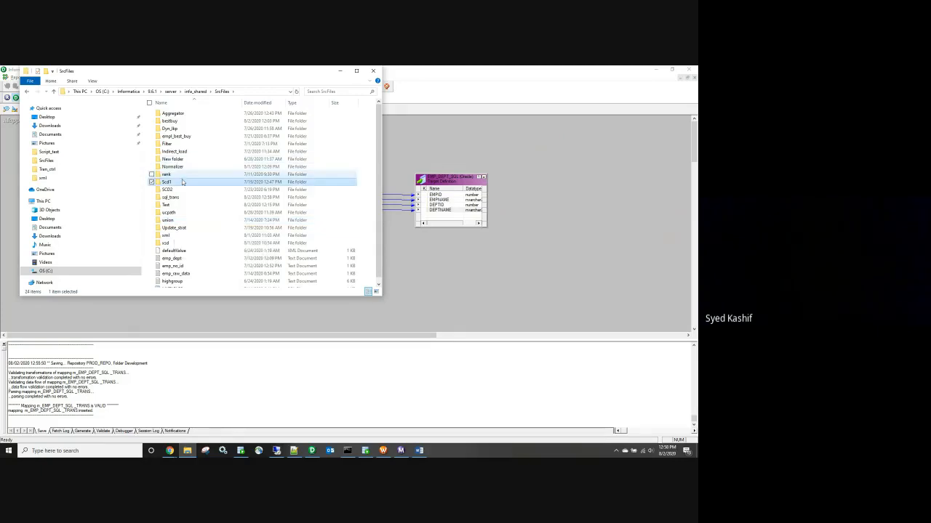
click(182, 190)
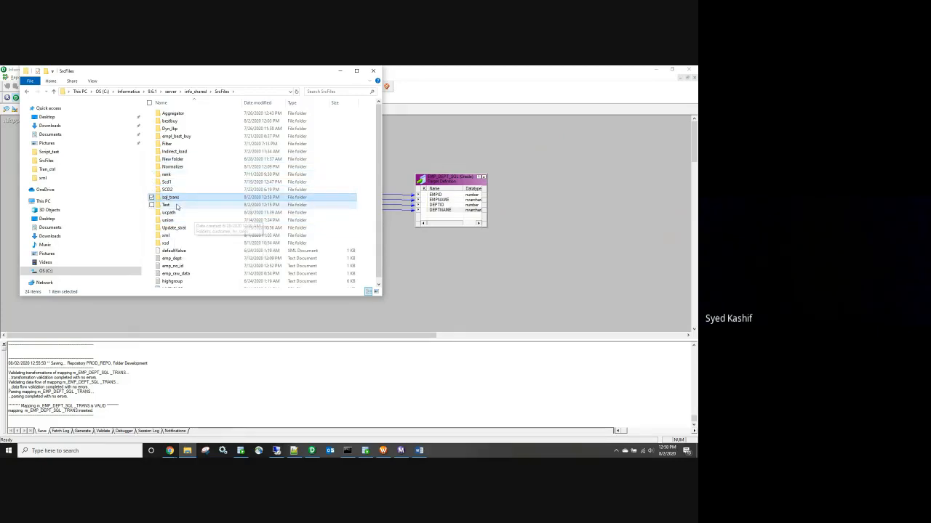
Step: Create a text document named DDL inside the sql_trans folder
double_click(180, 197)
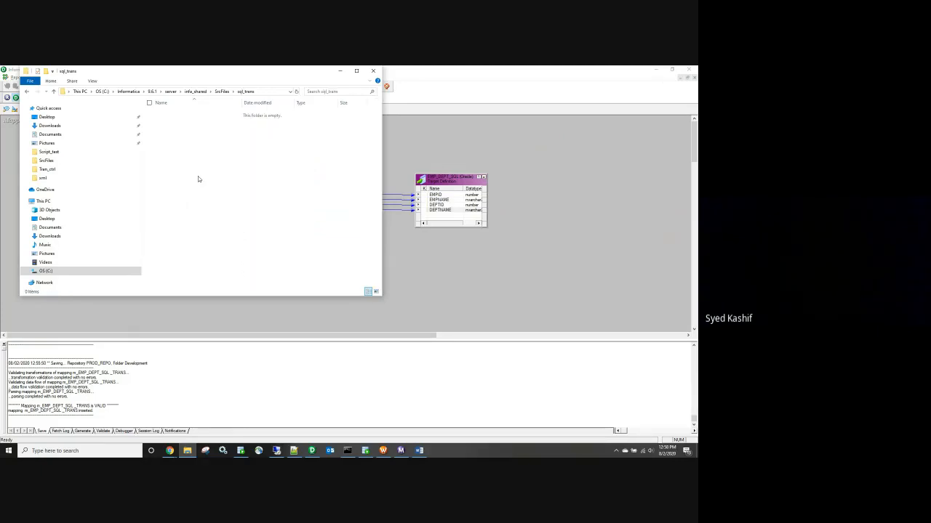
right_click(198, 176)
mouse_move(153, 265)
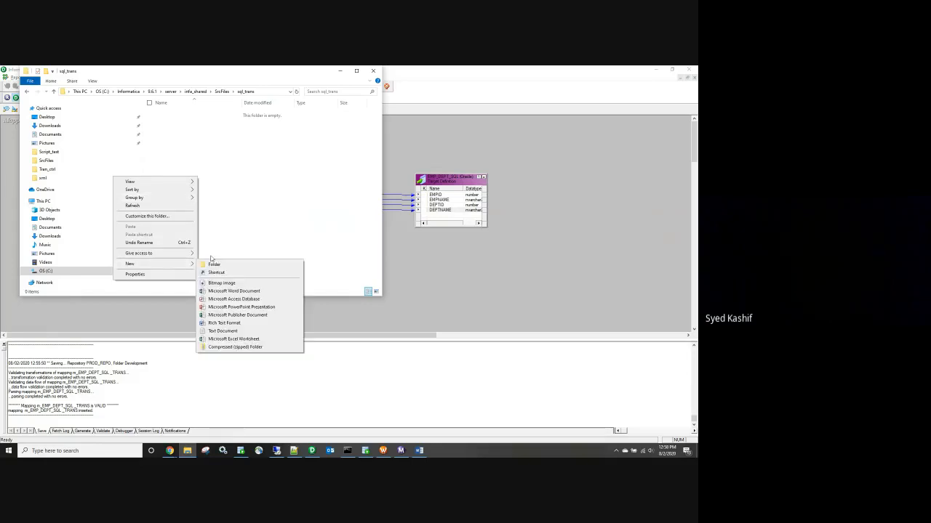
click(215, 336)
key(Caps_Lock)
text(DDL)
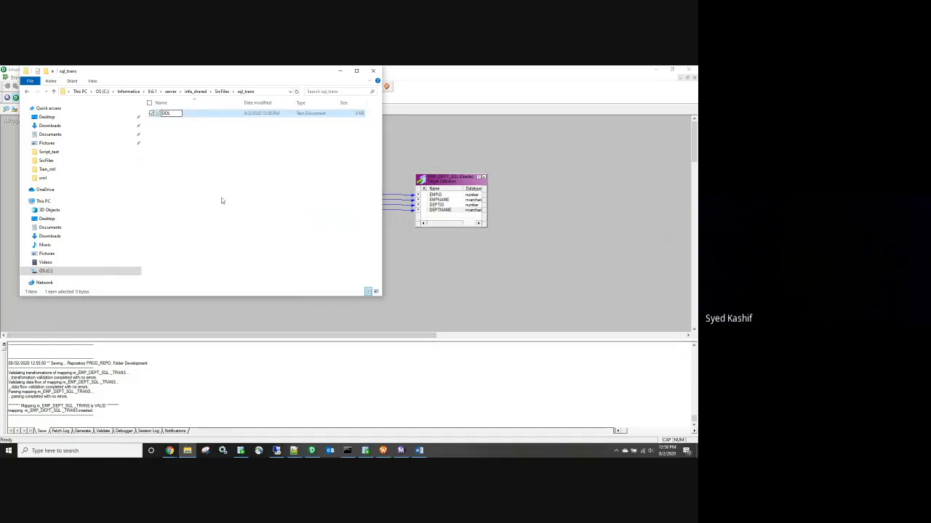
key(Return)
Step: Create a second text document named DML in the sql_trans folder
right_click(122, 195)
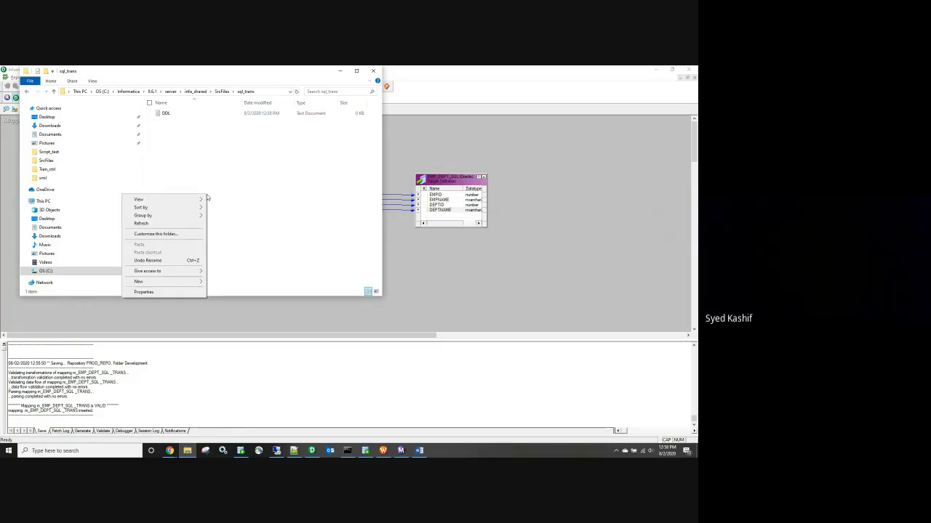
mouse_move(152, 286)
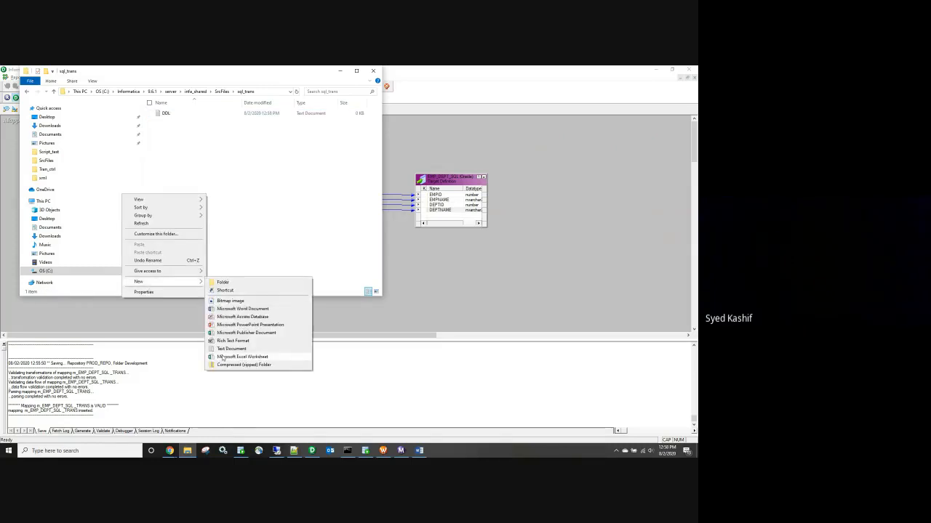
click(245, 357)
text(DM)
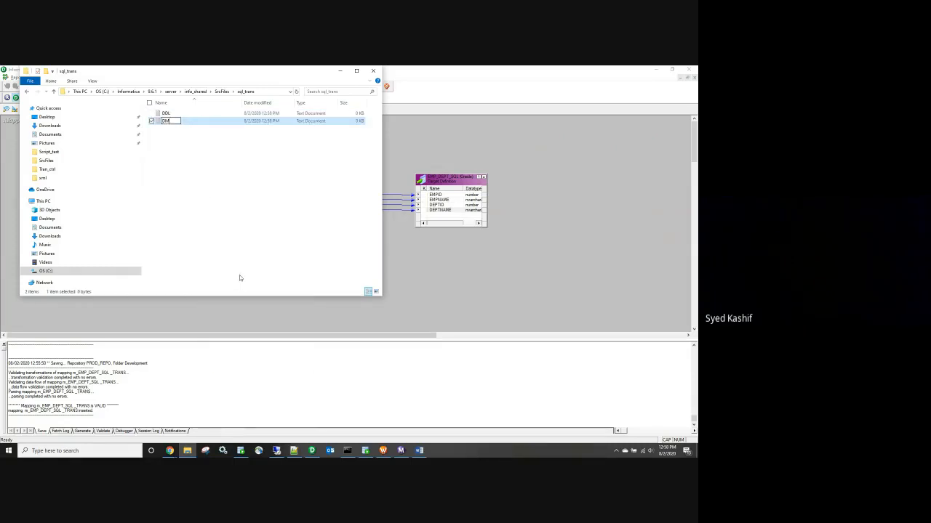
key(Return)
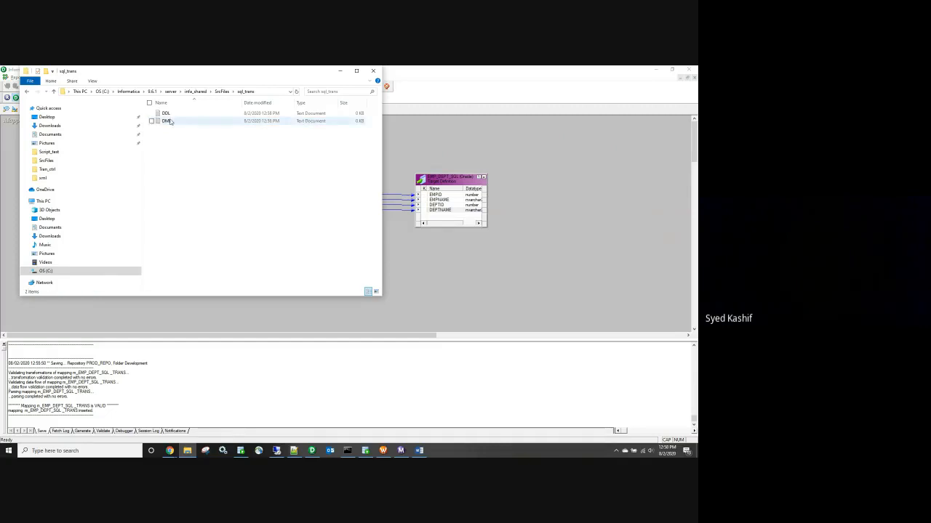
Step: In the DDL file, start a CREATE TABLE statement for HR.EMP_8_2_SQL_TRANS with a first column EMPID NUMBER
click(166, 114)
double_click(166, 114)
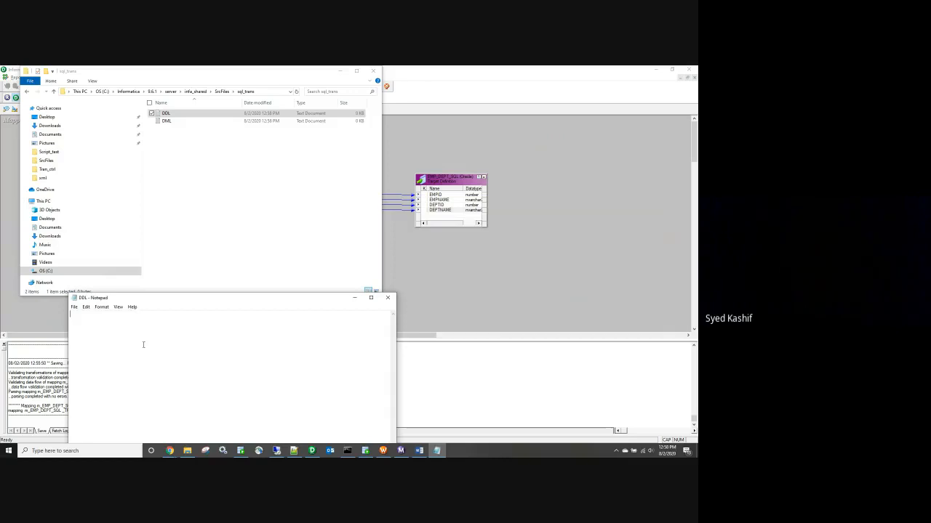
text(CREATE TABLE HR.EMP_D_2_SQL_TRANS)
key(Return)
text(())
key(Left)
text(EMPID NUMBER)
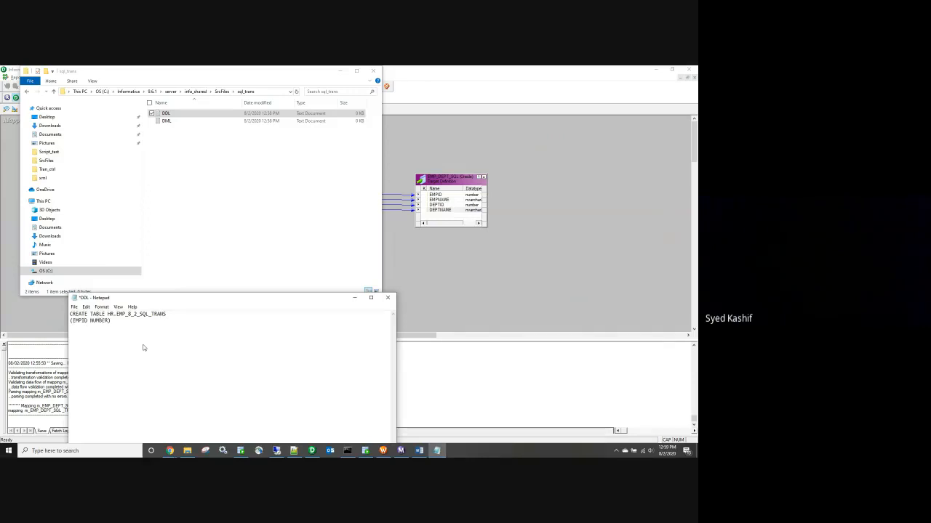
Step: Complete the table definition with the columns EMPNAME VARCHAR2(15) and DEPTID NUMBER, ending it with a semicolon
text(EMP)
text(NAME VARCHAR2())
text(15)
text(DEPTID NUMB)
text(ER);)
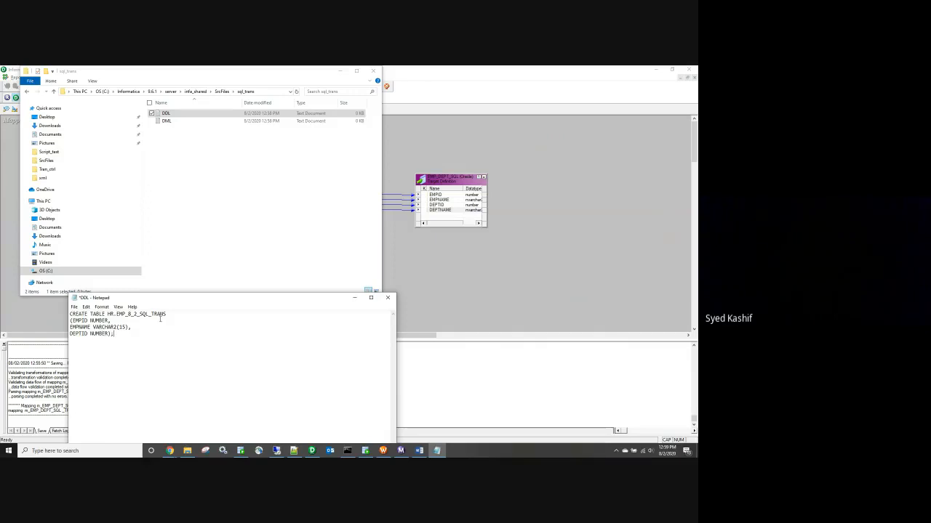
Step: Copy the table name from the DDL file, switch to Oracle SQL Developer, and write and run SELECT * FROM HR.EMP_8_2_SQL_TRANS
drag(167, 315, 108, 315)
key(ctrl+c)
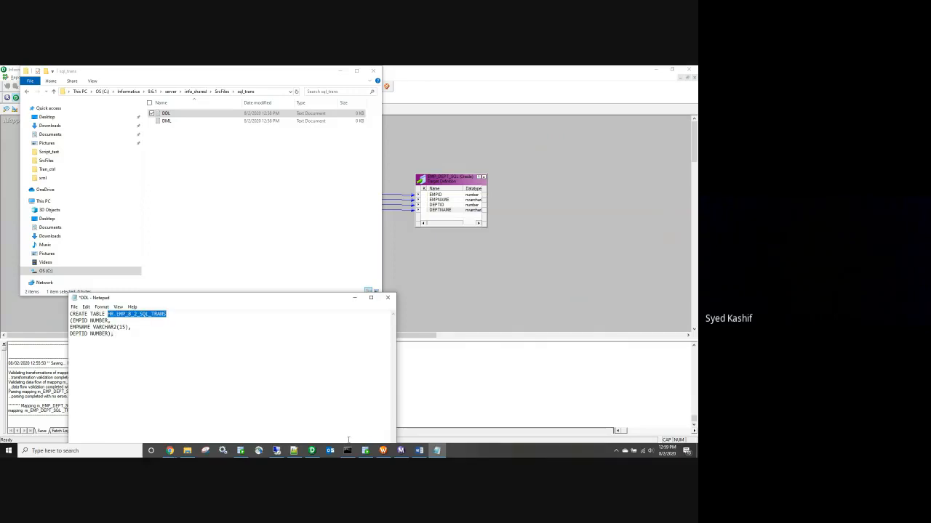
click(366, 451)
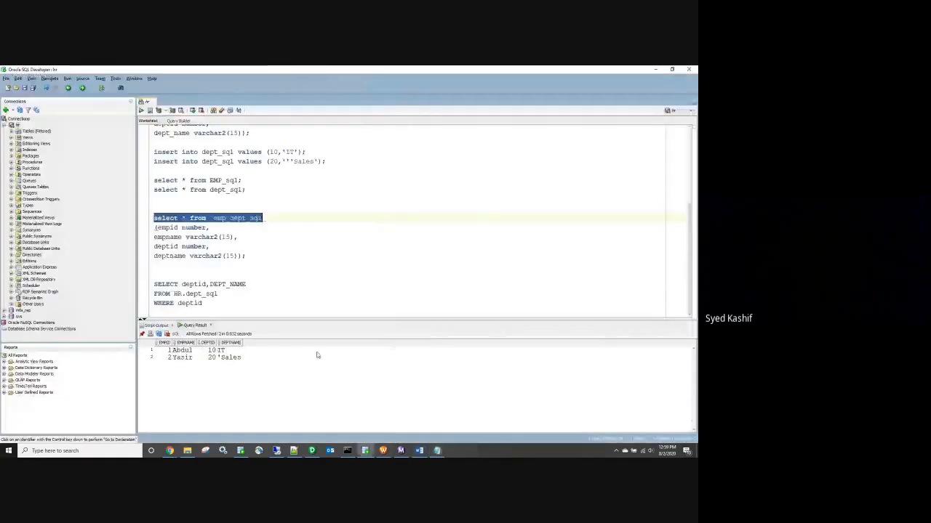
click(186, 274)
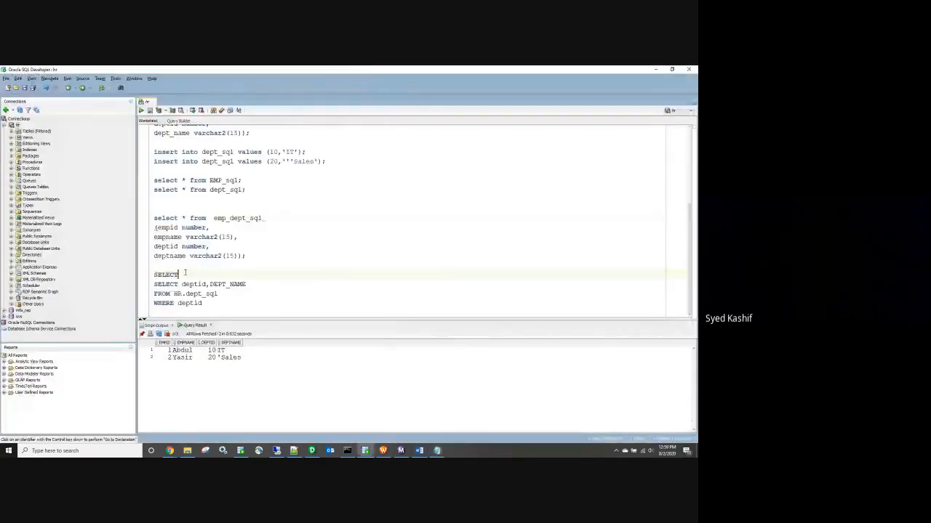
key(Return)
text(FR)
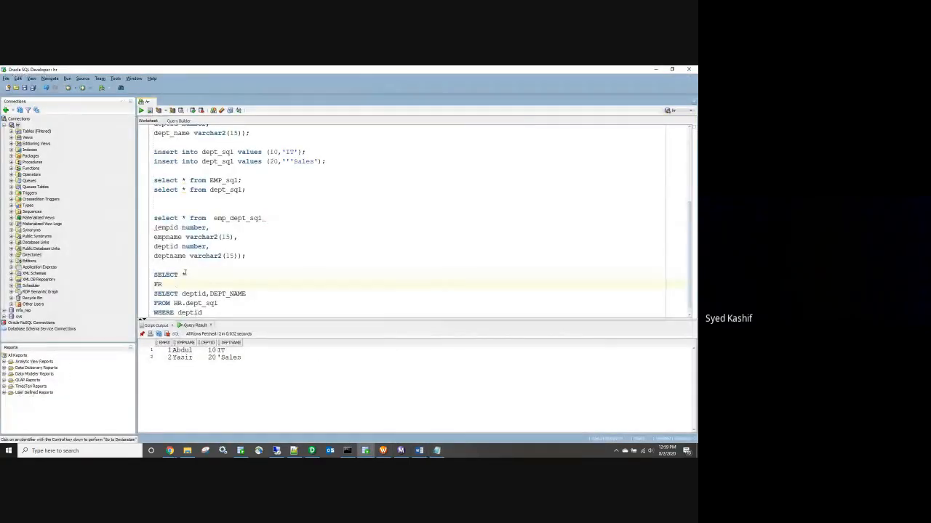
text(OM)
key(ctrl+v)
key(shift+Up)
key(shift+Up)
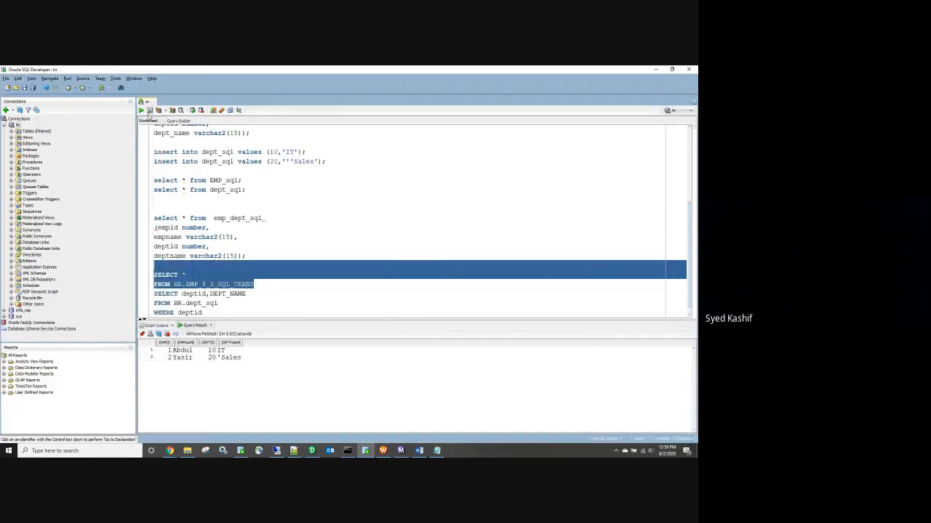
click(142, 111)
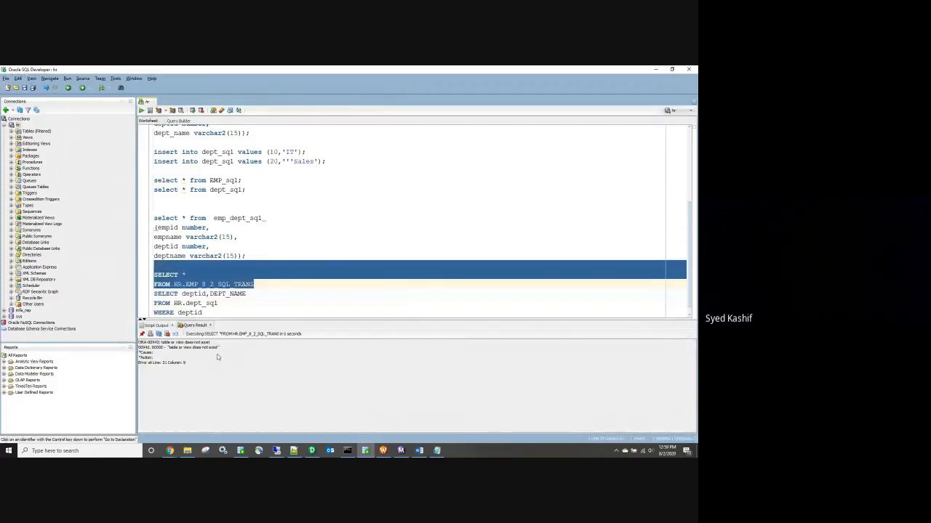
Step: Save and close the DDL file, then open the DML file from the sql_trans folder
key(alt+Tab)
click(238, 344)
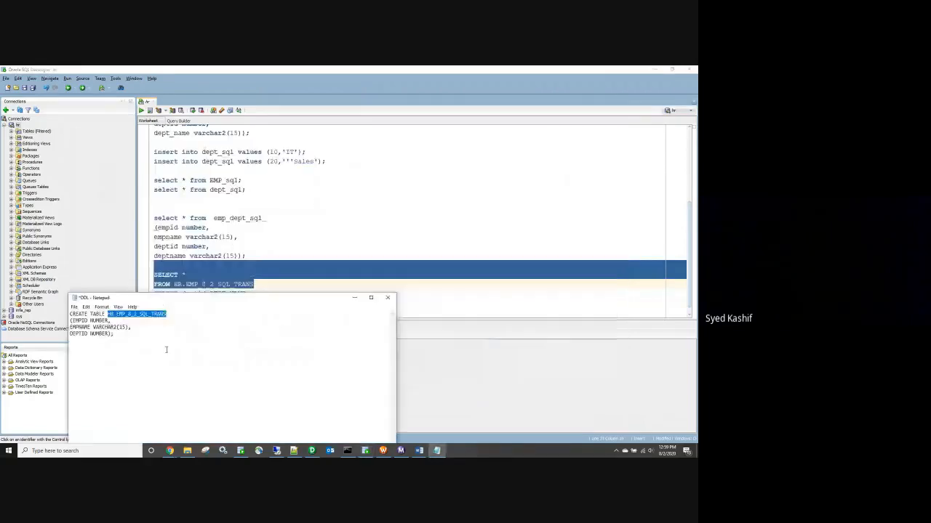
click(390, 299)
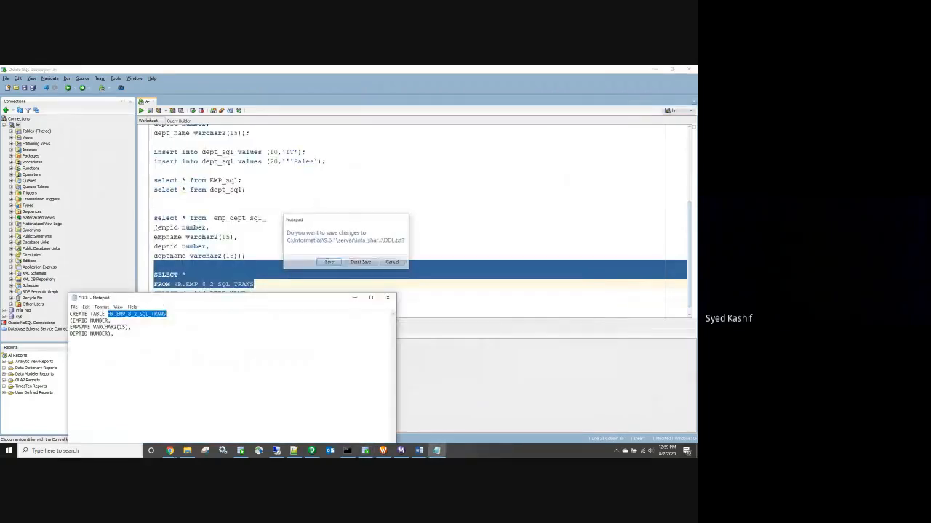
click(328, 262)
click(188, 450)
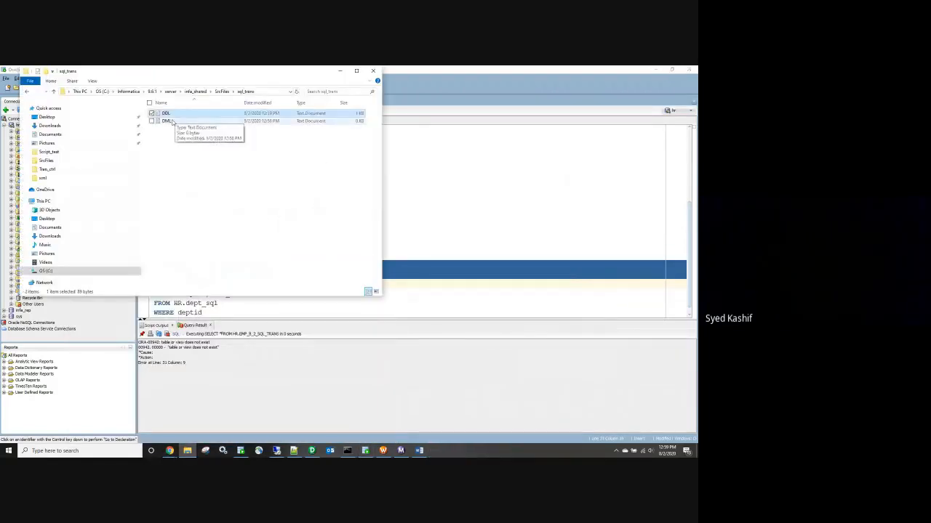
double_click(167, 121)
text(INSERT)
key(BackSpace)
key(BackSpace)
key(BackSpace)
key(BackSpace)
key(BackSpace)
key(BackSpace)
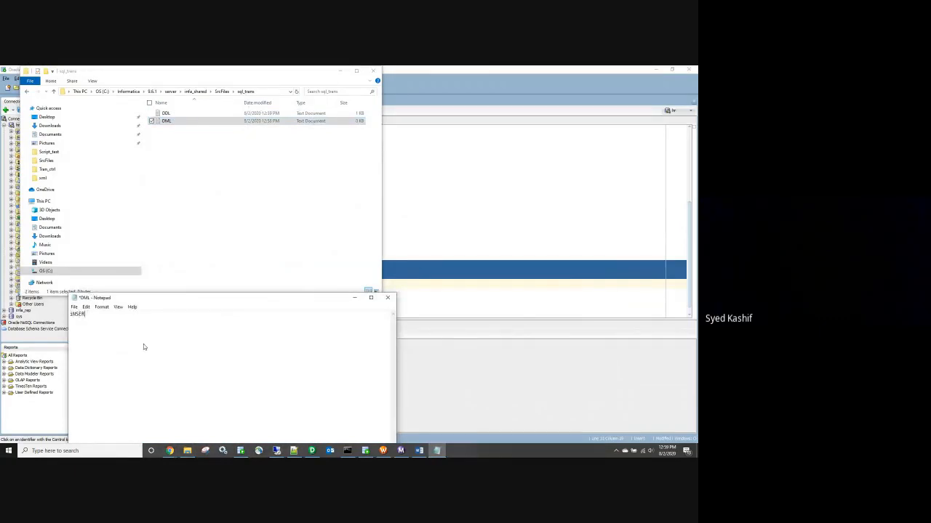
Step: Write an Insert into HR.EMP_8_2_SQL_TRANS statement with ID 1, the first employee's name in quotes and department 10
text(Insert intop)
key(ctrl+v)
text(values ())
key(Left)
text(1)
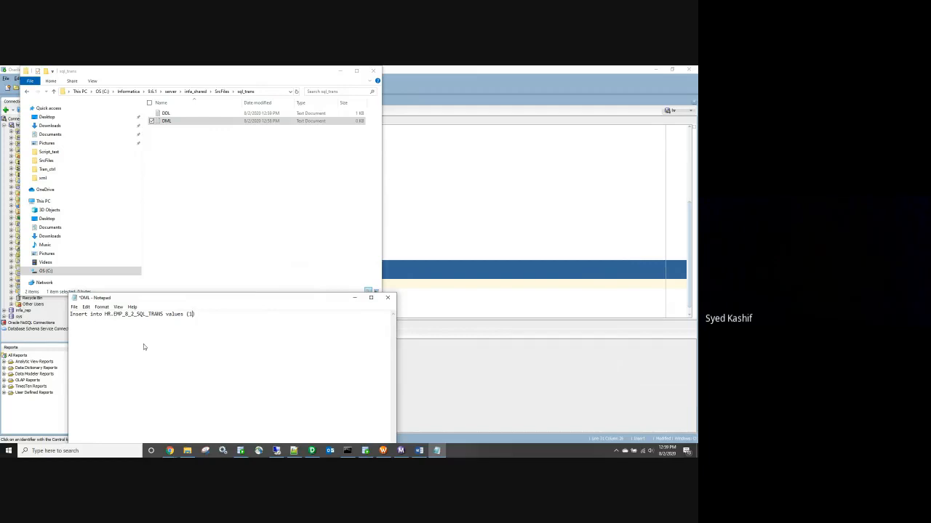
text(,'Abd'ul)
text(,10)
text(;)
Step: Duplicate the insert statement on the next line and add commit; below it
drag(231, 329, 70, 314)
key(ctrl+c)
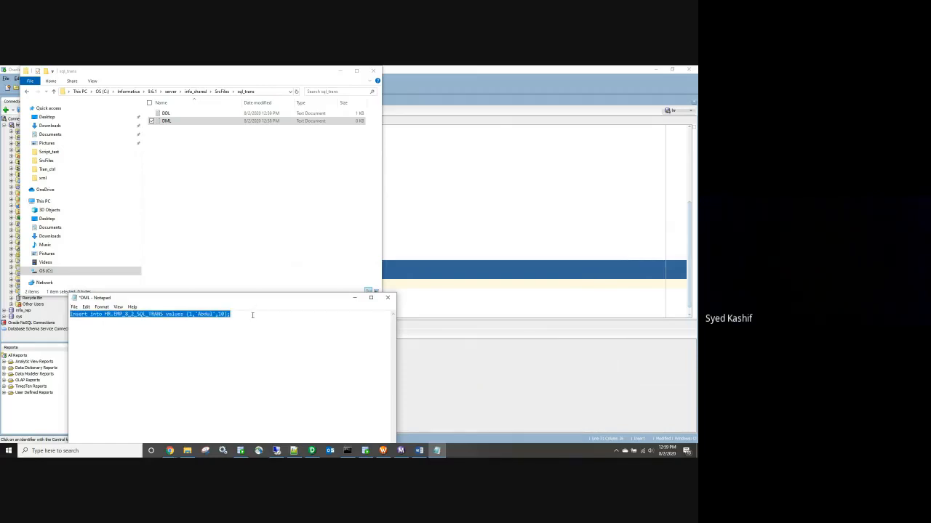
click(252, 316)
key(Return)
key(ctrl+v)
key(Return)
text(com)
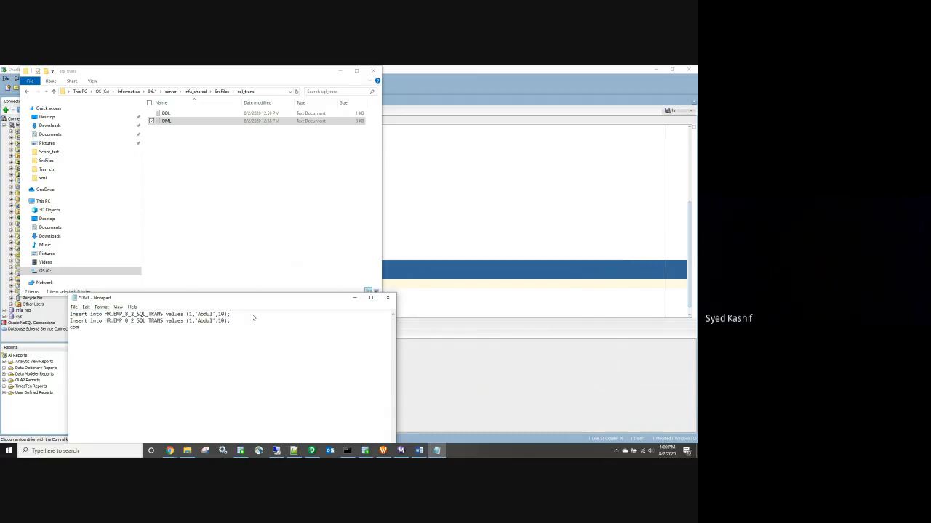
text(mit;)
Step: Change the second insert to ID 2, the second employee's name and department 20, then save and close the DML file
click(191, 321)
key(BackSpace)
text(2)
key(BackSpace)
key(BackSpace)
key(BackSpace)
key(BackSpace)
key(BackSpace)
text(Yasir)
click(388, 297)
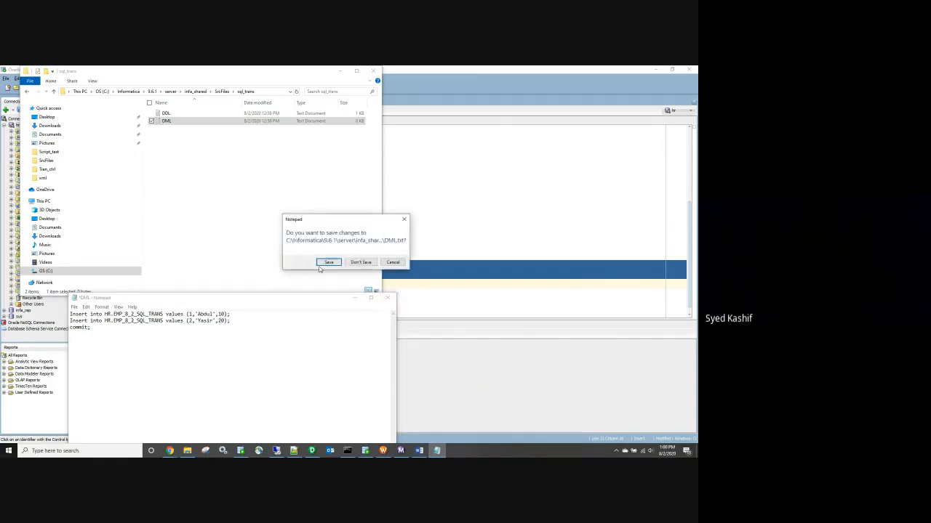
click(328, 262)
Step: Create a text document named List_file in the sql_trans folder
right_click(169, 155)
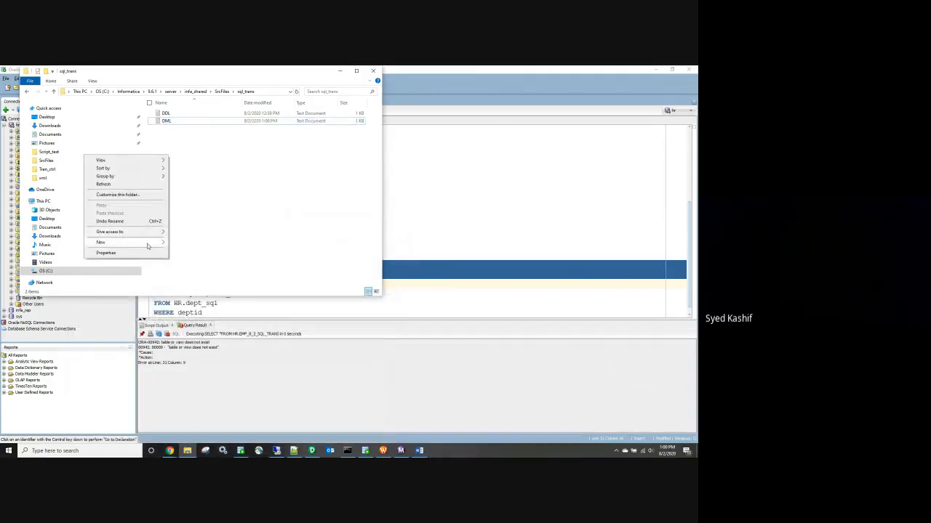
mouse_move(145, 242)
click(195, 309)
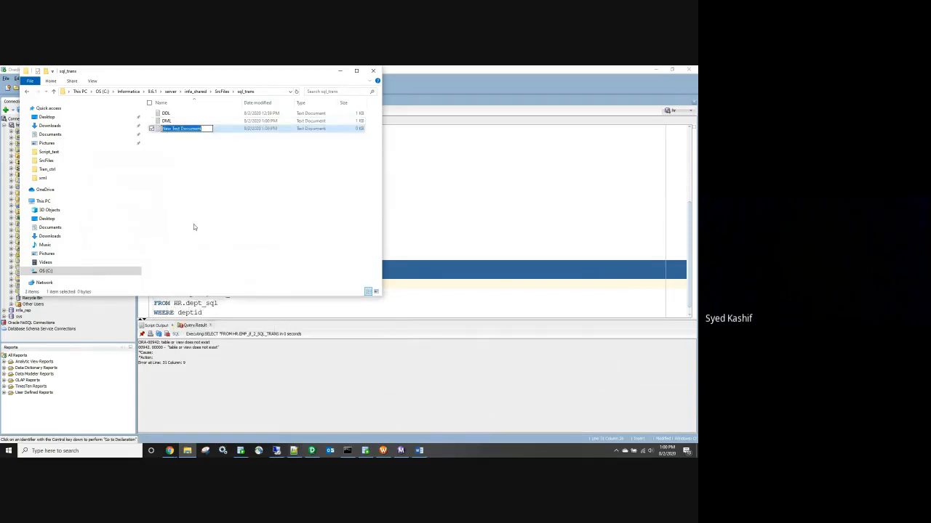
text(List_file)
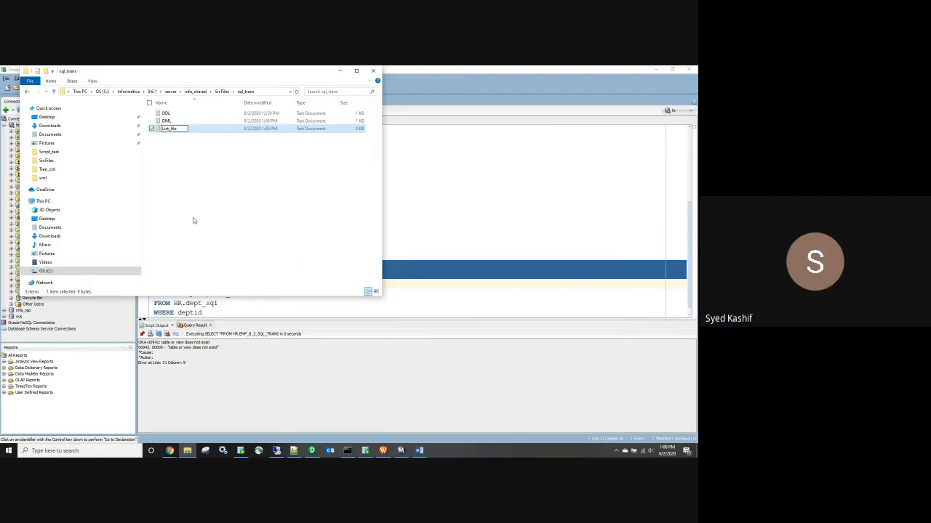
key(Return)
Step: Copy the folder path into List_file and complete it as C:\Informatica\9.6.1\server\infa_shared\SrcFiles\sql_trans\DDL.txt
click(258, 93)
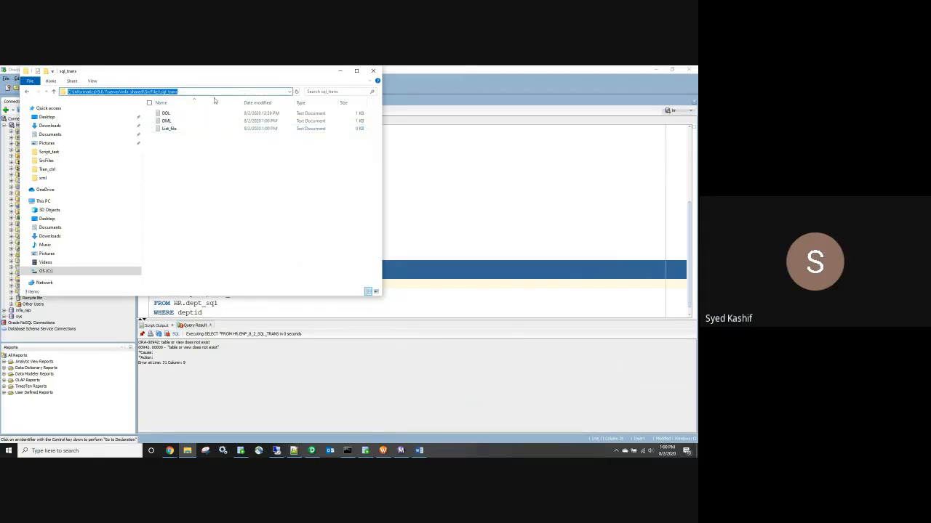
double_click(169, 128)
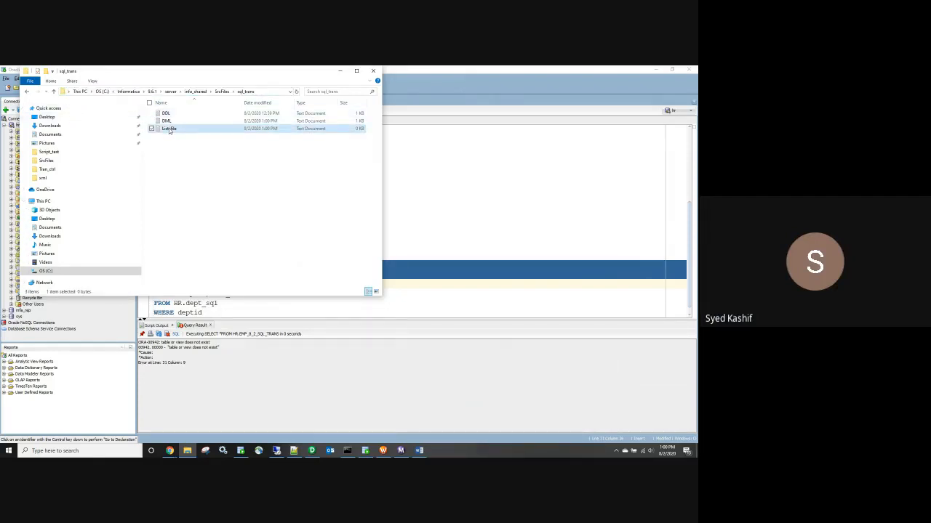
text(C:\Informatica\9.6.1\server\infa_shared\SrcFiles\sql_trans)
text(\DD)
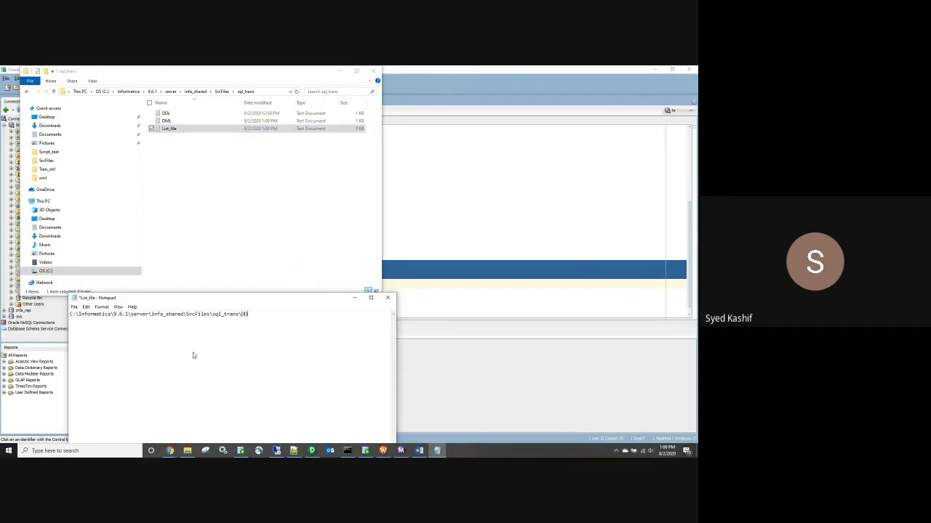
text(L.txt)
Step: Duplicate the path on a second line, point it to the DML text file, and save and close List_file
key(ctrl+a)
key(ctrl+c)
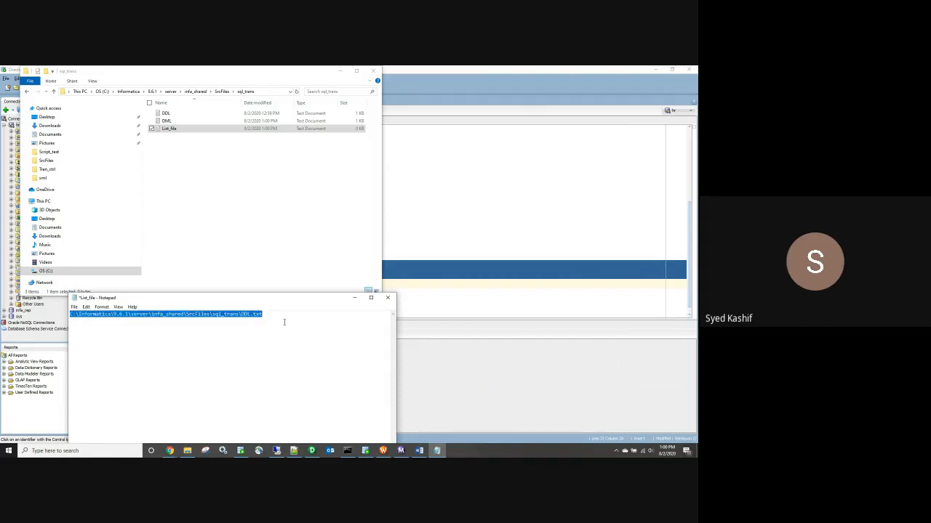
key(End)
key(Return)
key(ctrl+v)
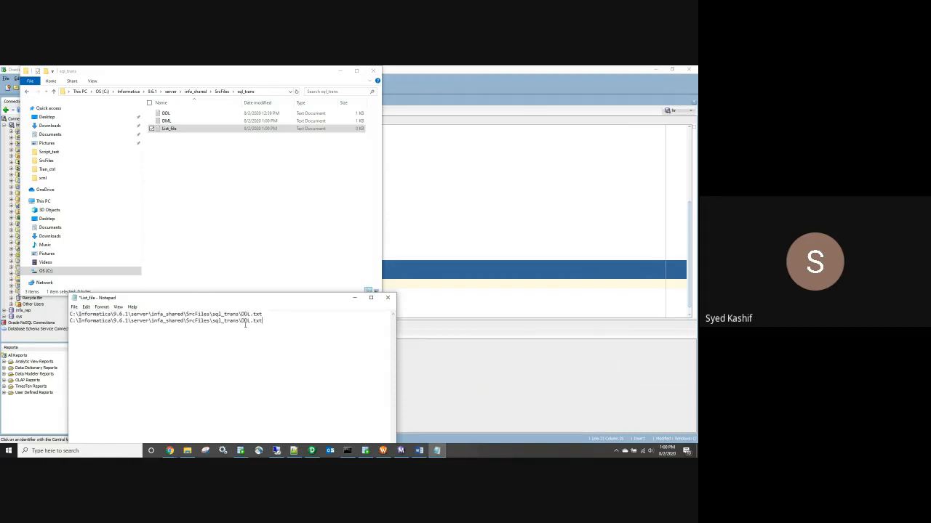
key(BackSpace)
text(m)
click(387, 297)
click(327, 262)
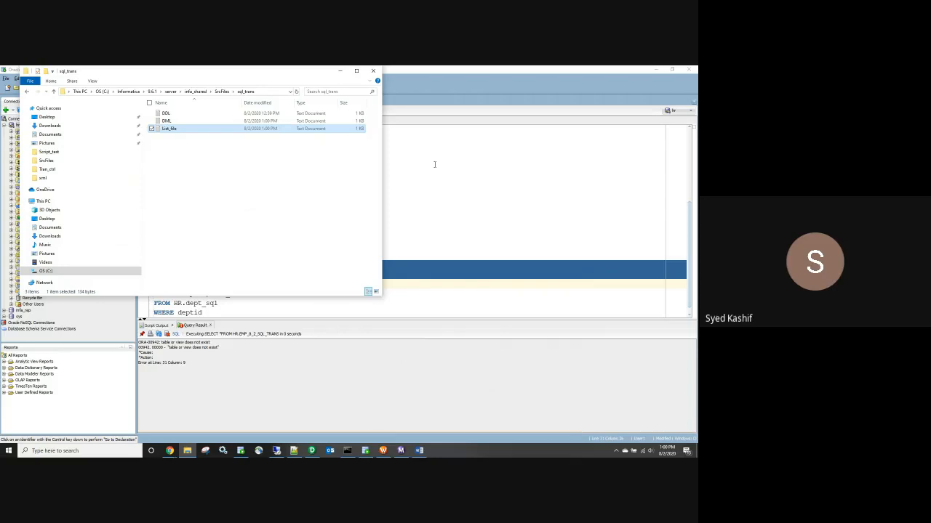
Step: Switch to Informatica PowerCenter Designer and show the repository navigator with the Development folder's sources and targets
click(440, 163)
click(312, 450)
click(121, 86)
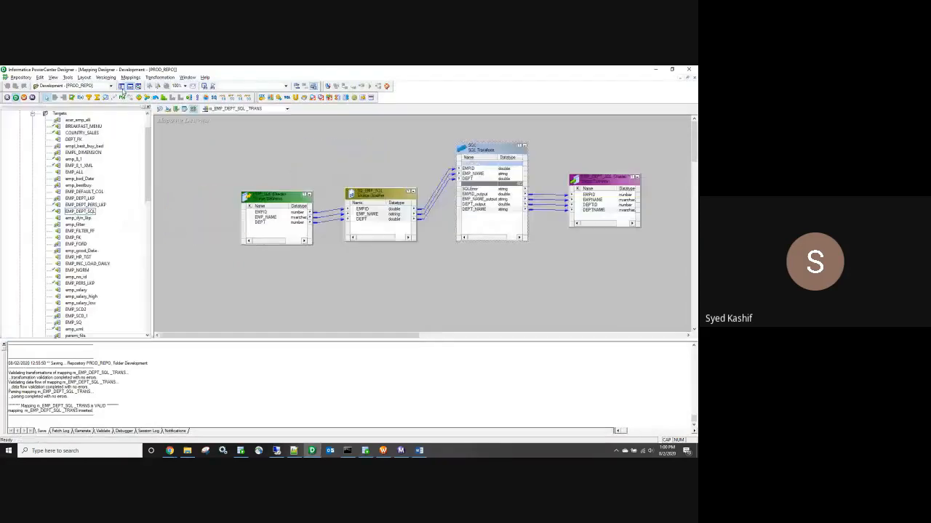
scroll(147, 149, up, 3)
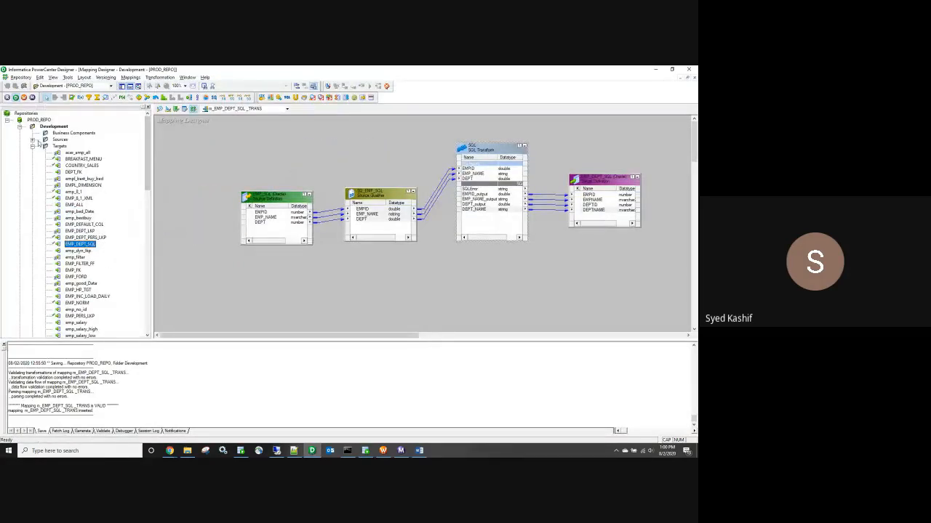
Step: Open the Source Analyzer and clear its workspace
click(204, 149)
click(160, 108)
right_click(312, 133)
click(327, 142)
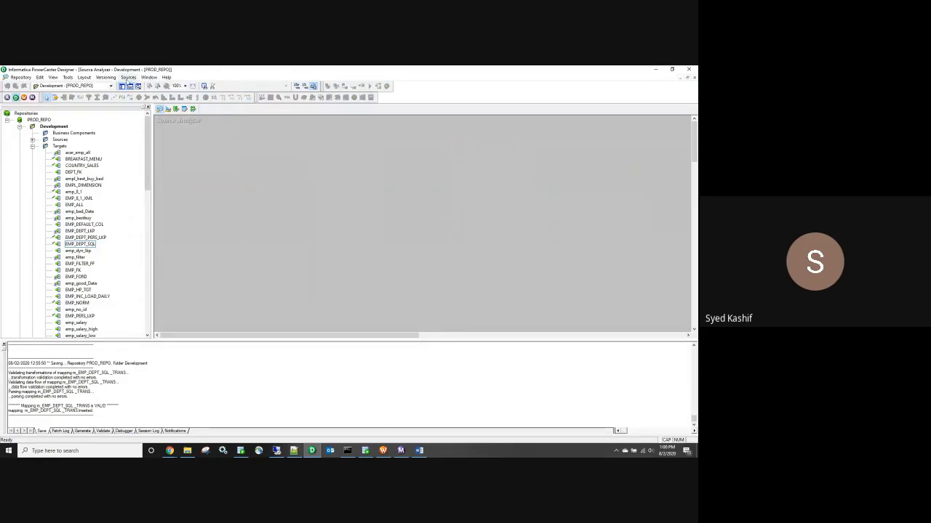
Step: Start importing a source from a flat file and browse to the sql_trans folder in SrcFiles
click(128, 78)
click(149, 93)
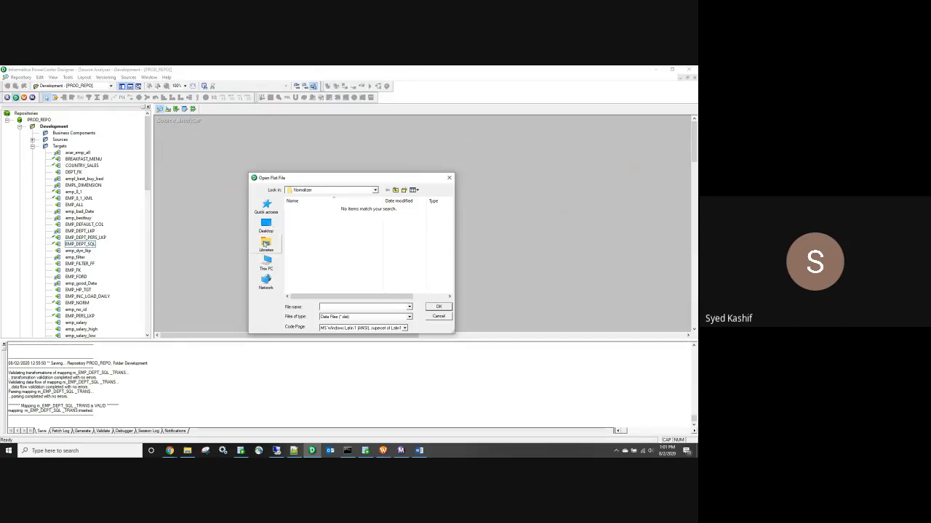
click(375, 190)
click(325, 261)
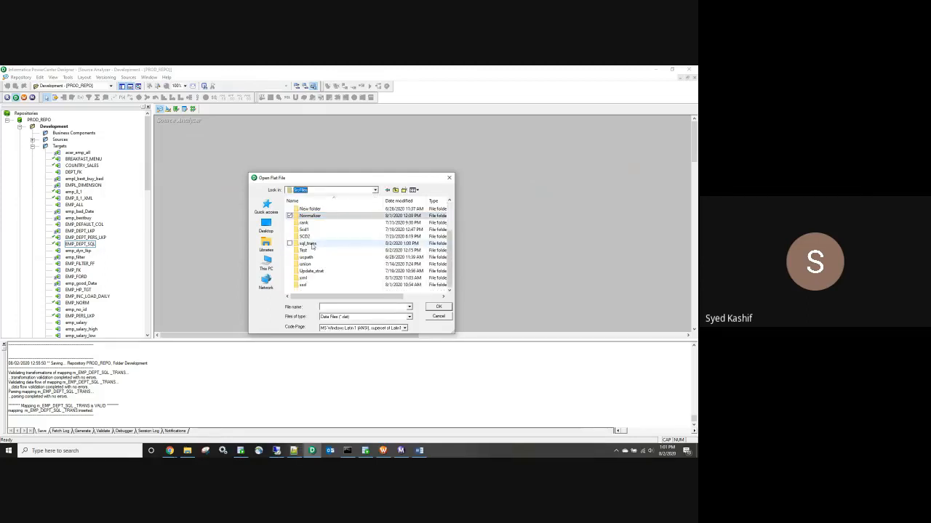
double_click(310, 244)
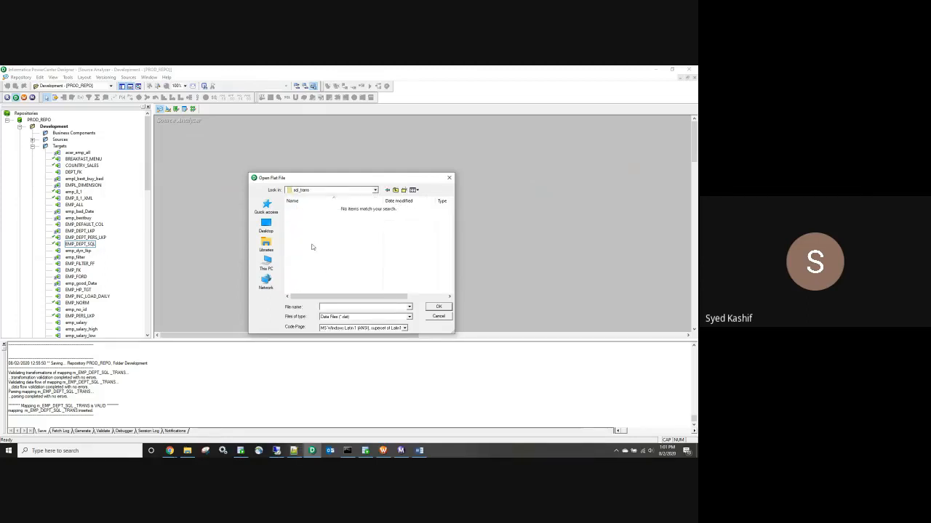
Step: Show all file types, choose List_file, and import it as a comma-delimited source with double quotes as text qualifier
click(406, 326)
click(409, 318)
click(408, 319)
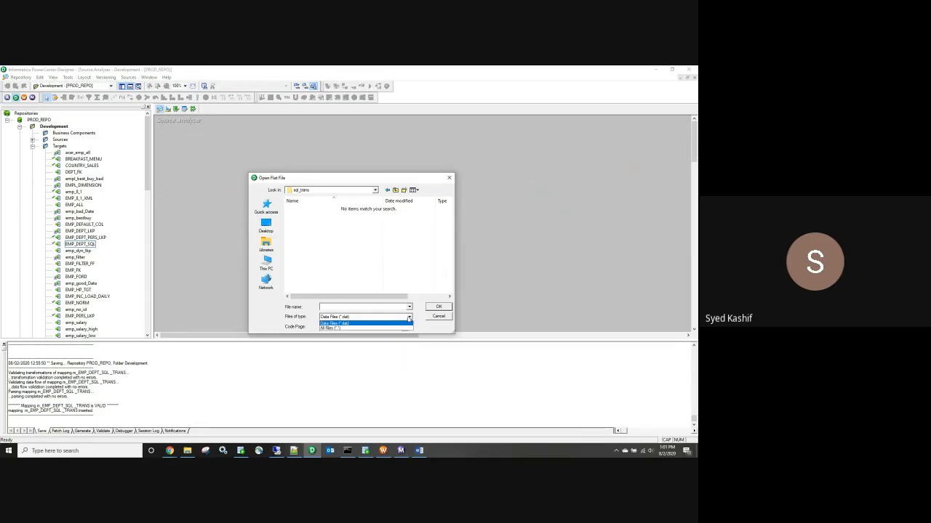
click(342, 327)
double_click(317, 226)
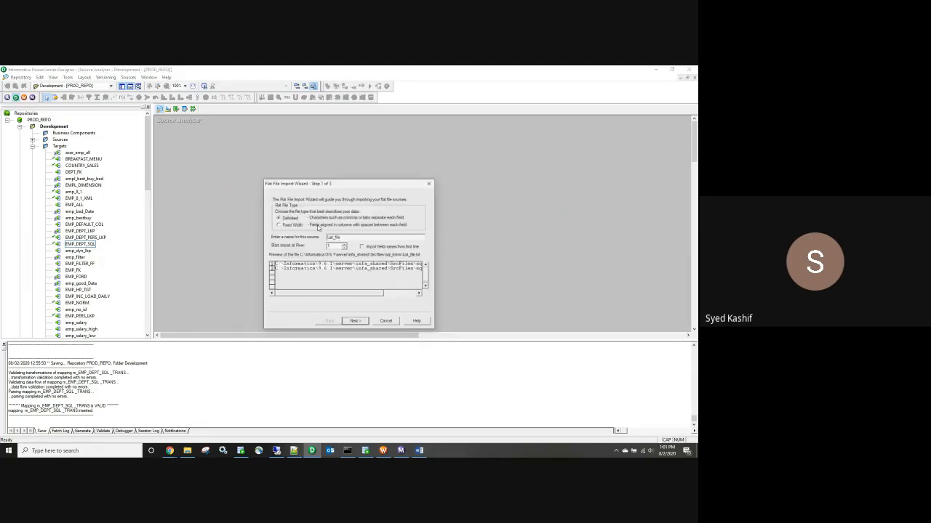
click(355, 321)
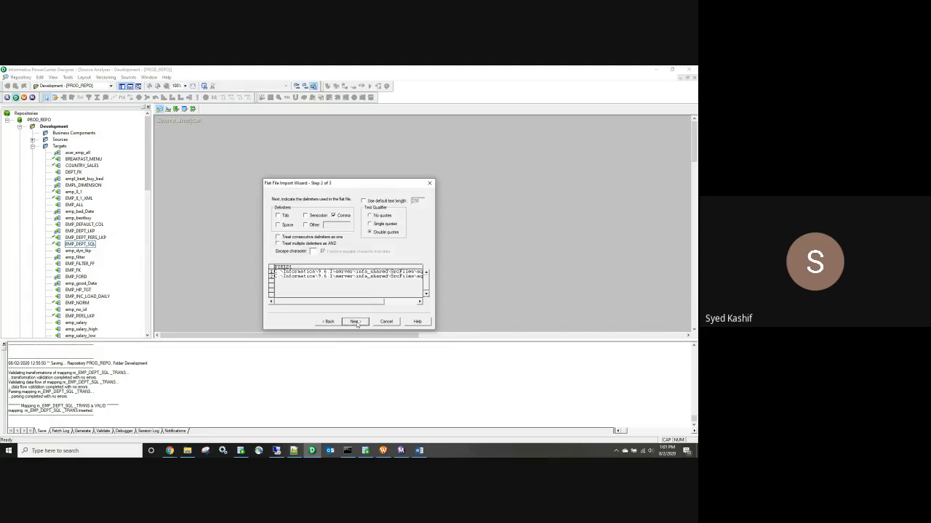
click(355, 321)
click(356, 321)
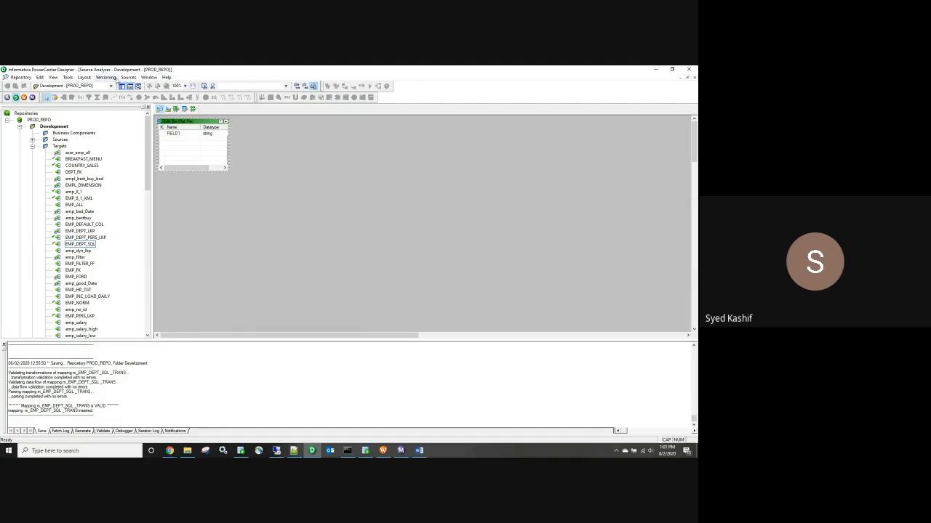
click(128, 77)
click(149, 94)
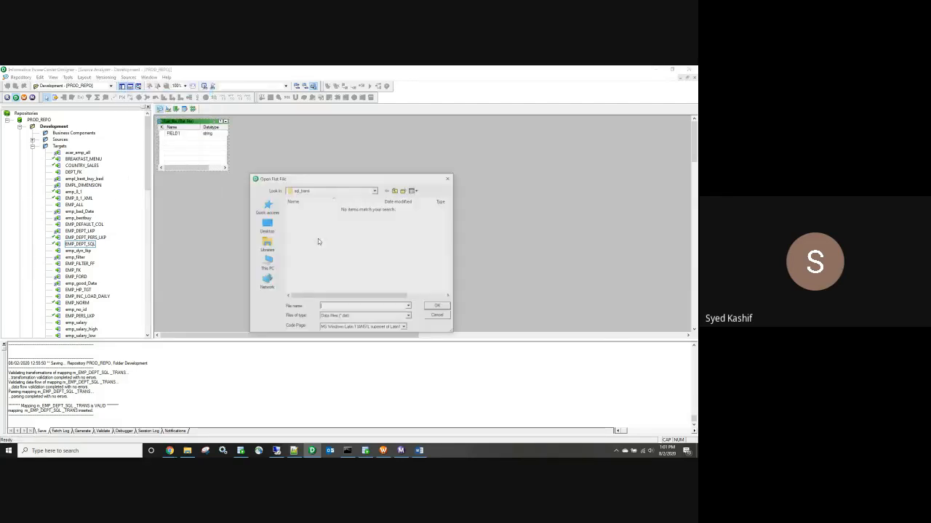
click(410, 307)
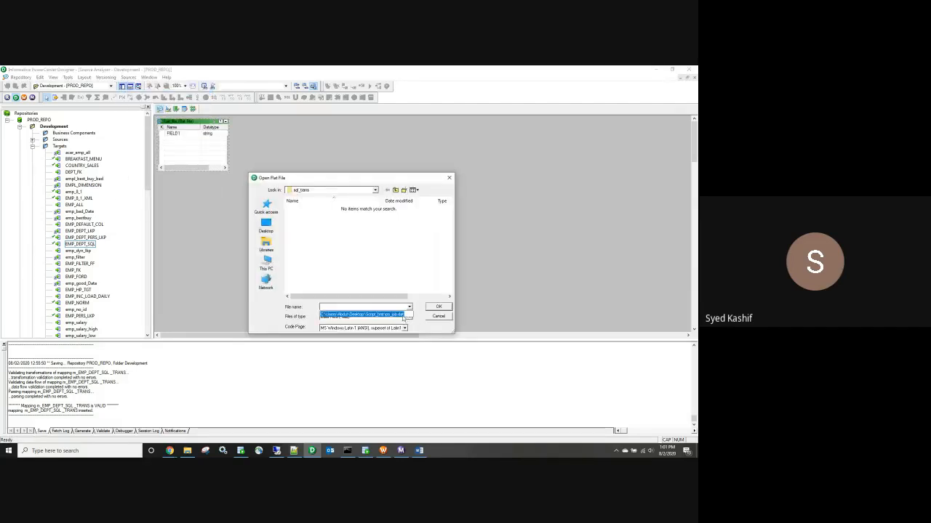
click(374, 277)
click(410, 316)
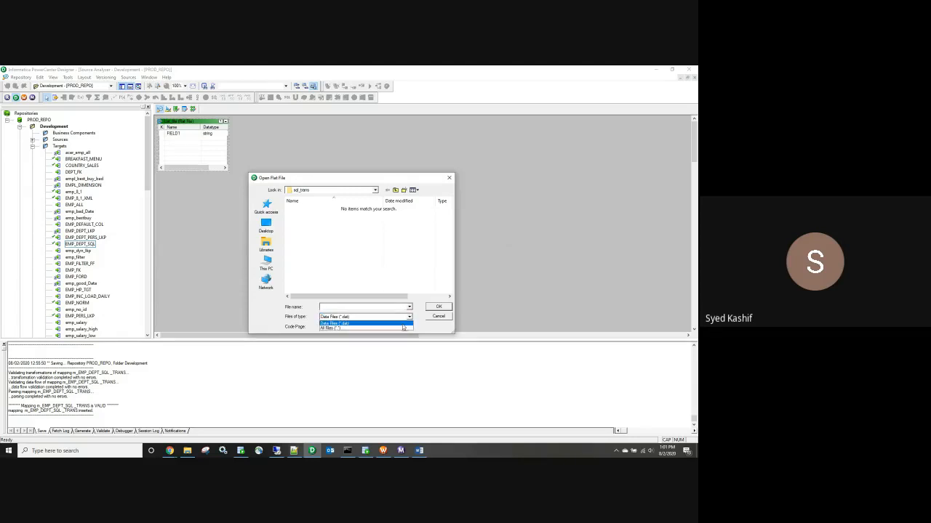
click(345, 327)
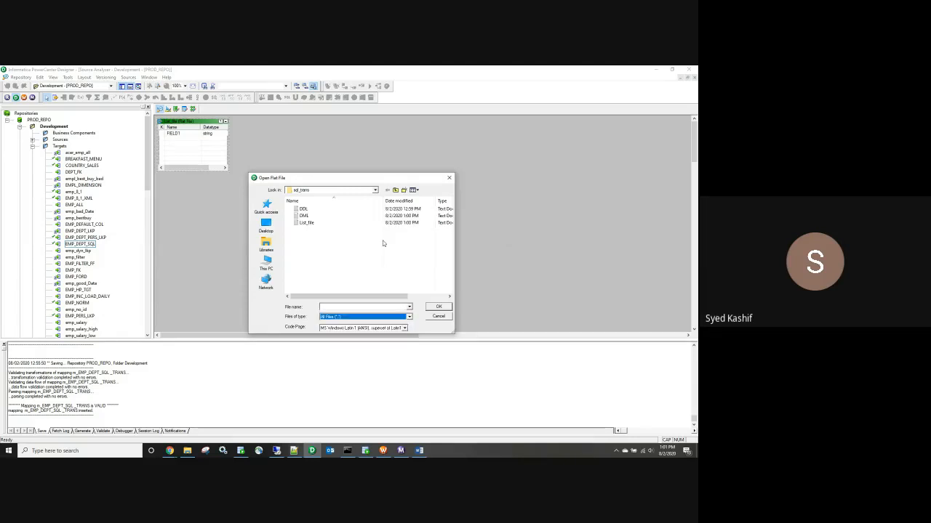
double_click(322, 224)
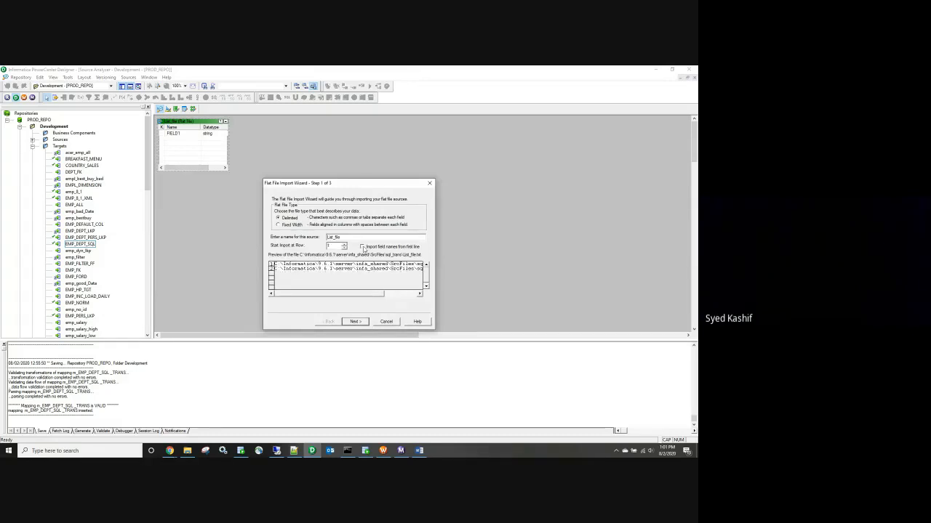
click(355, 322)
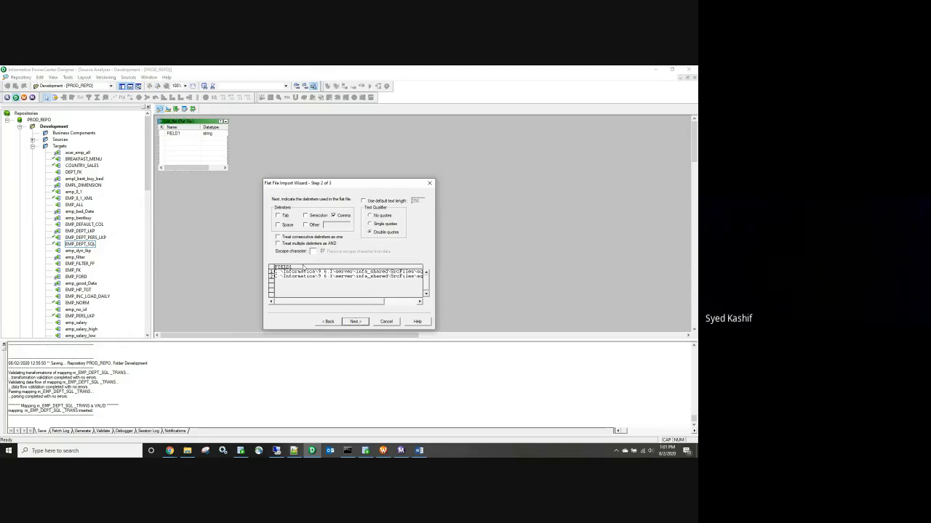
click(379, 324)
click(353, 272)
Step: Rename the List_file source column to DDL_DML, set its precision to 100, and apply the changes
double_click(169, 132)
double_click(163, 206)
text(SQL)
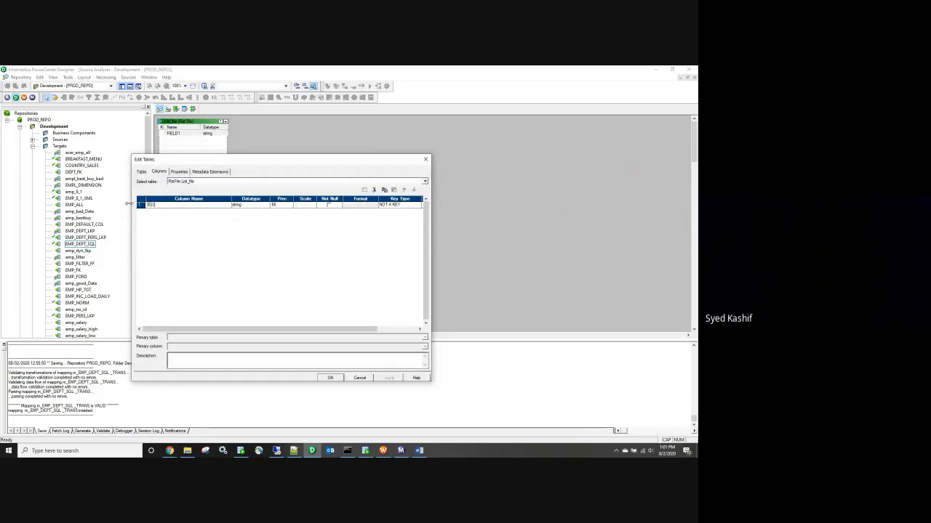
key(BackSpace)
key(BackSpace)
key(BackSpace)
text(DDL)
click(275, 204)
text(100)
click(389, 378)
click(332, 378)
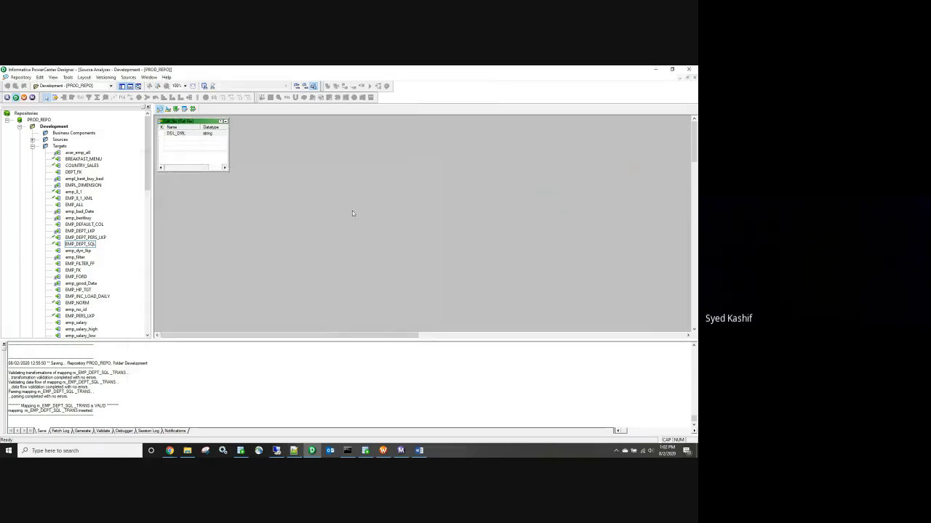
Step: Open the Target Designer and clear its workspace
click(168, 108)
right_click(279, 164)
click(297, 176)
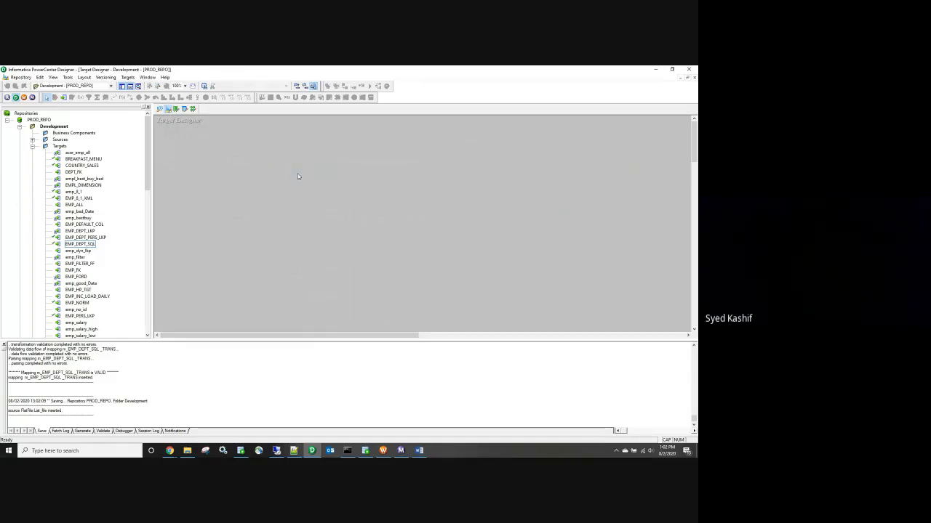
click(134, 77)
click(149, 91)
click(439, 316)
right_click(327, 208)
Step: Create a flat file target table named SQL_TRANS
click(128, 77)
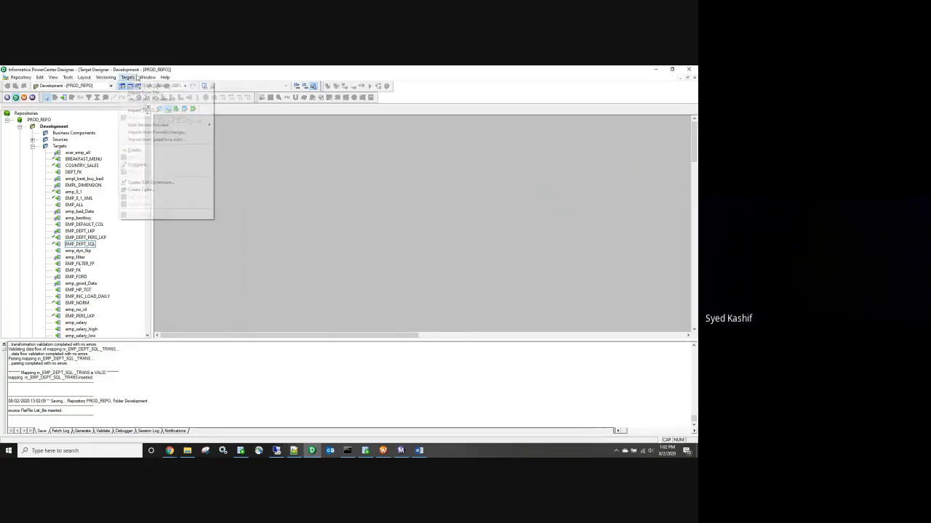
click(138, 151)
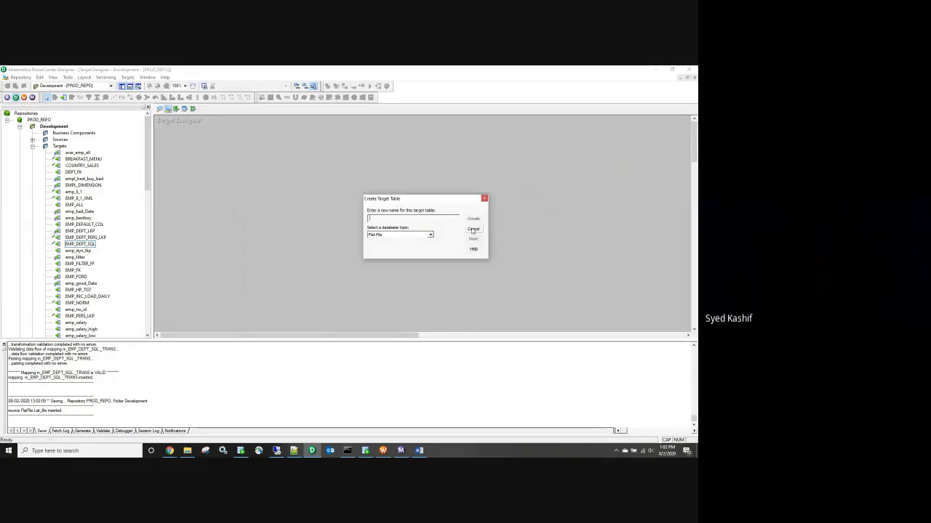
key(Caps_Lock)
text(em)
key(BackSpace)
key(Caps_Lock)
text(SQL_TTRANS)
click(474, 218)
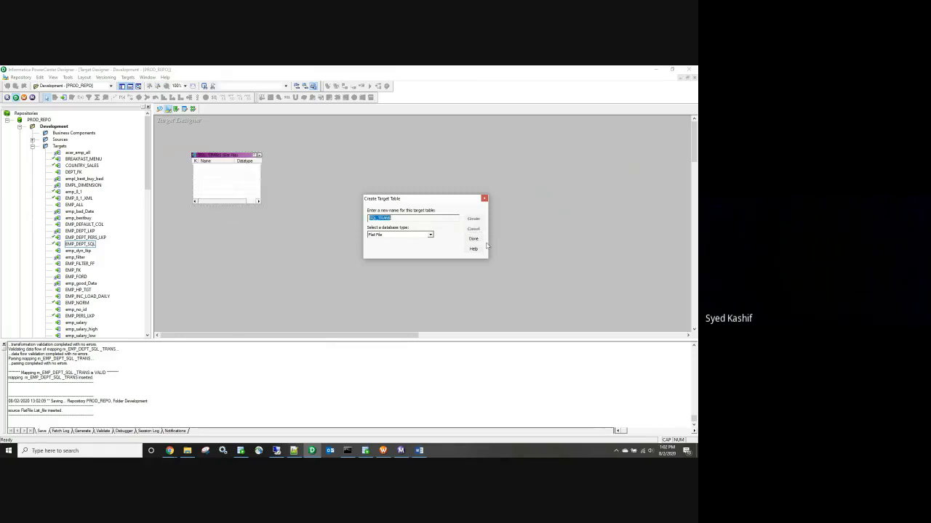
click(473, 238)
Step: Add two columns to the SQL_TRANS target and name the first one Error with precision 50
double_click(215, 167)
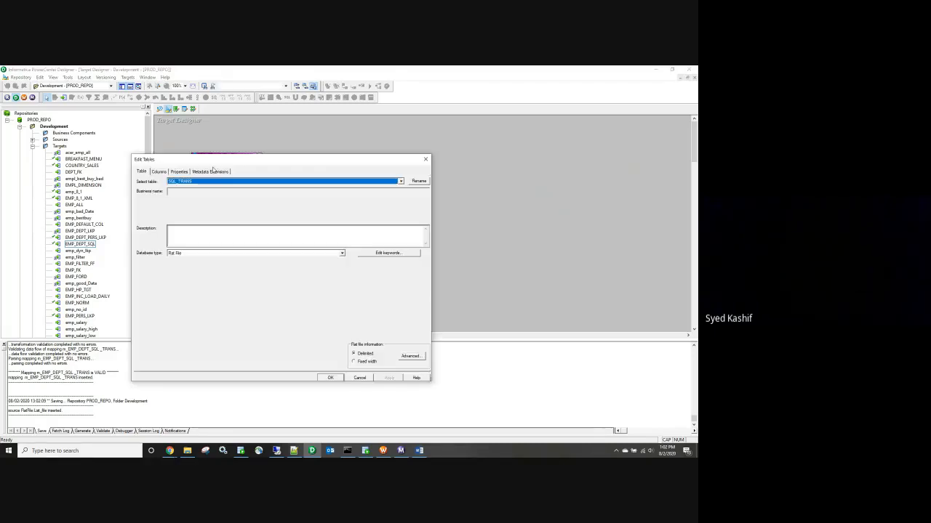
click(158, 172)
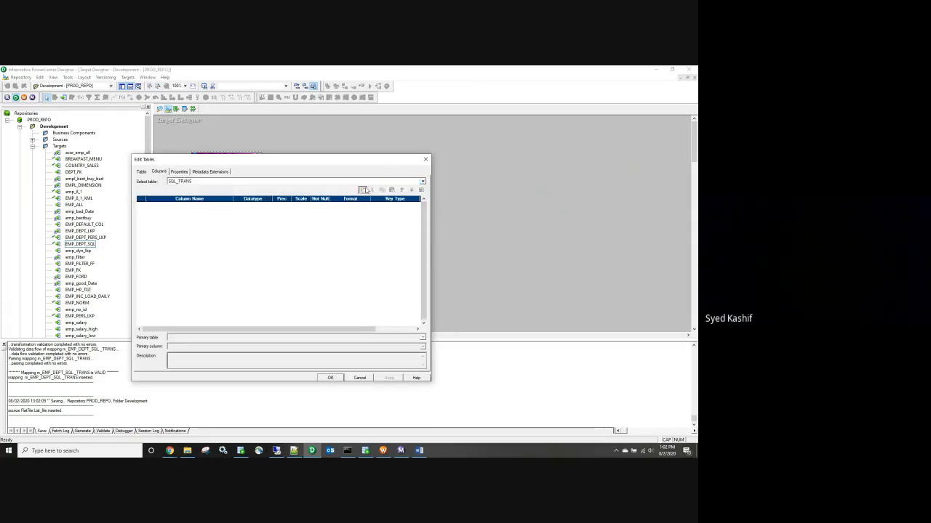
click(362, 189)
click(362, 190)
click(158, 204)
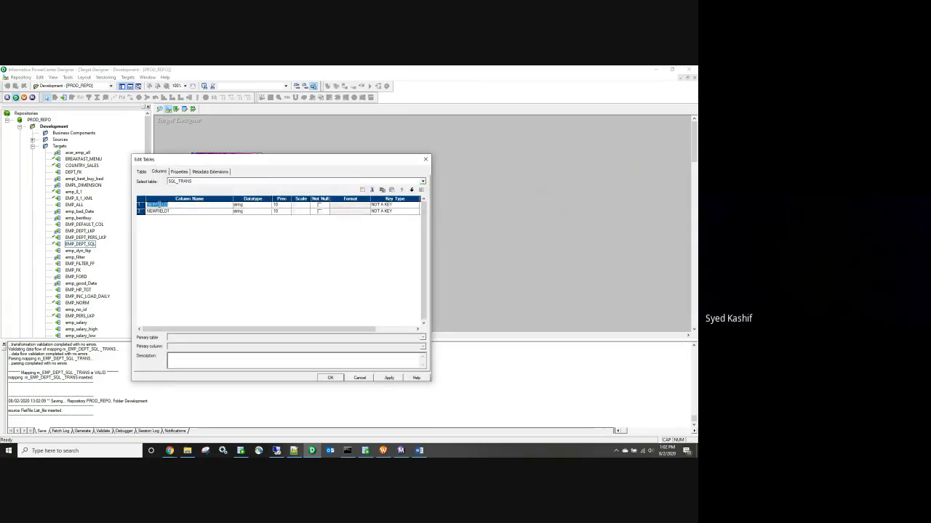
text(eR)
key(BackSpace)
key(BackSpace)
text(Wor)
click(276, 205)
text(50)
Step: Name the second SQL_TRANS column Output with precision 9999, apply the changes, and save the target to the repository
double_click(156, 212)
text(sutput)
click(276, 211)
text(9999)
click(389, 378)
click(361, 379)
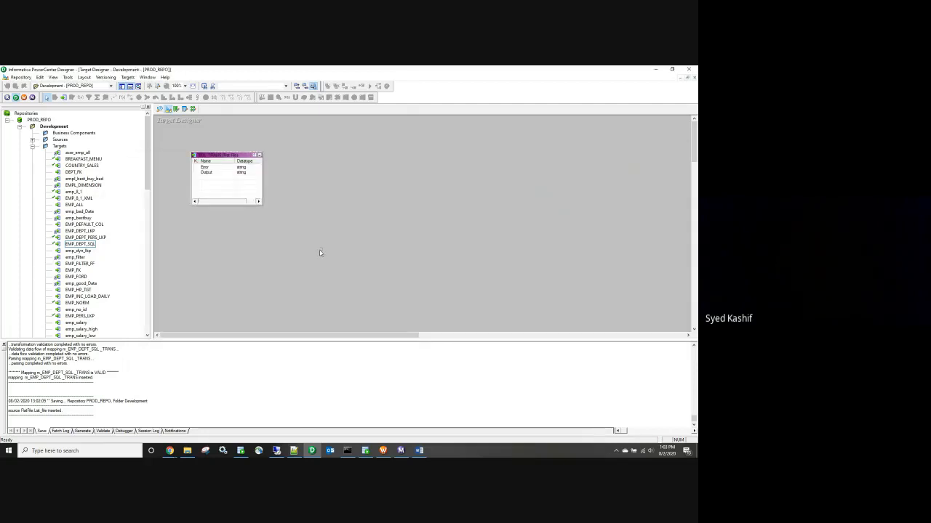
key(ctrl+s)
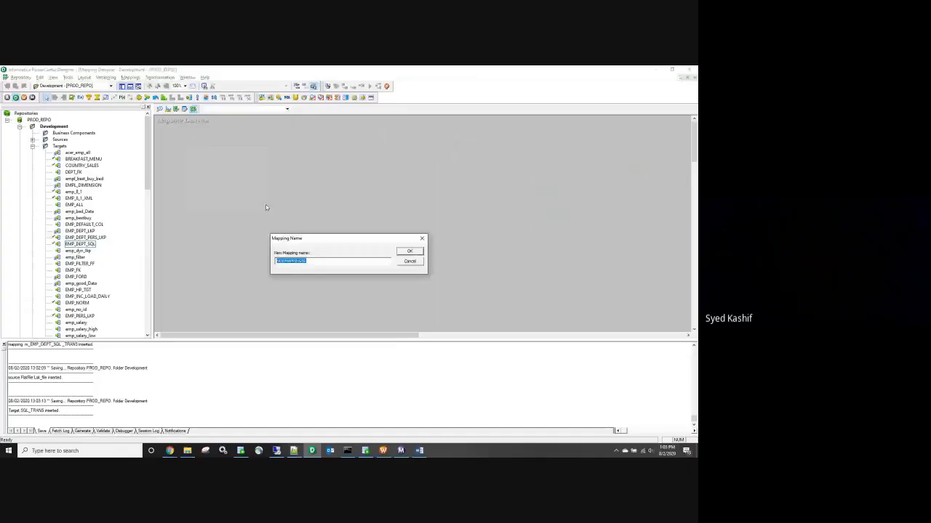
Step: Create a new mapping named m_SQL_TRANS_QUERY_MODE in the Mapping Designer
text(m_EMP_SQL_TRANS)
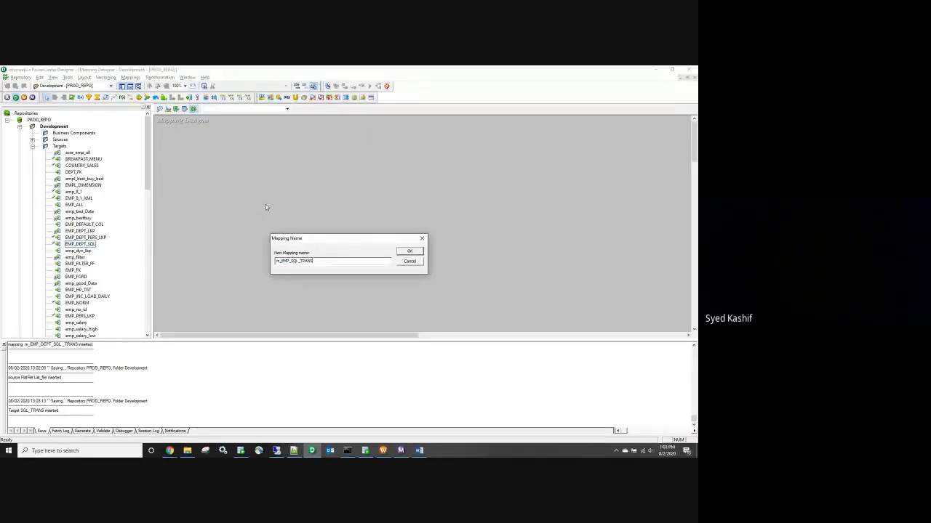
key(BackSpace)
key(BackSpace)
key(BackSpace)
key(BackSpace)
key(BackSpace)
key(BackSpace)
key(BackSpace)
key(BackSpace)
key(BackSpace)
key(BackSpace)
key(BackSpace)
key(BackSpace)
key(BackSpace)
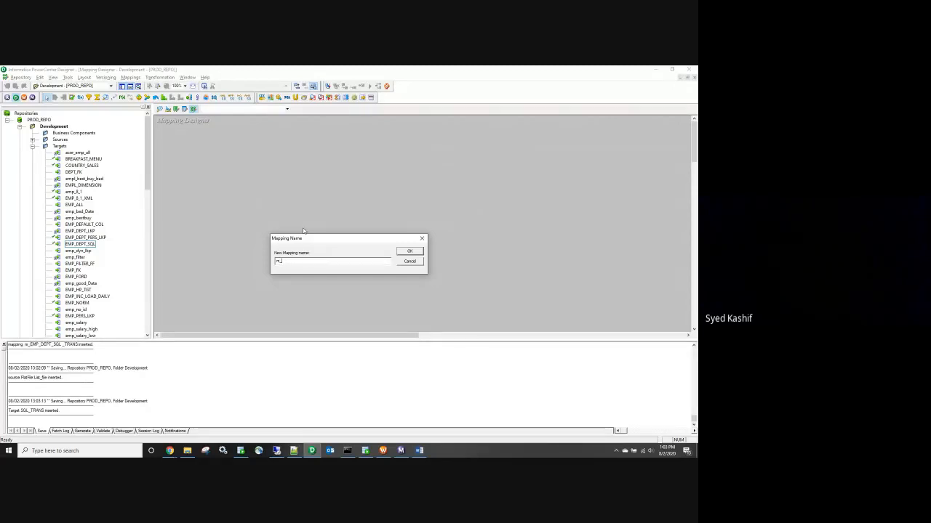
text(SQL_TRANS_QUERY_MODE)
click(409, 252)
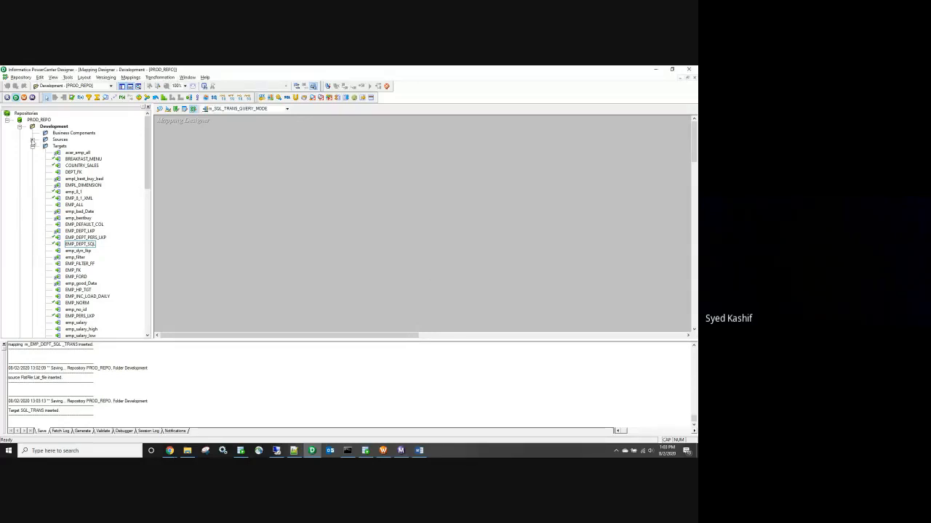
Step: Add the List_file source from the FlatFile group to the mapping workspace
click(32, 141)
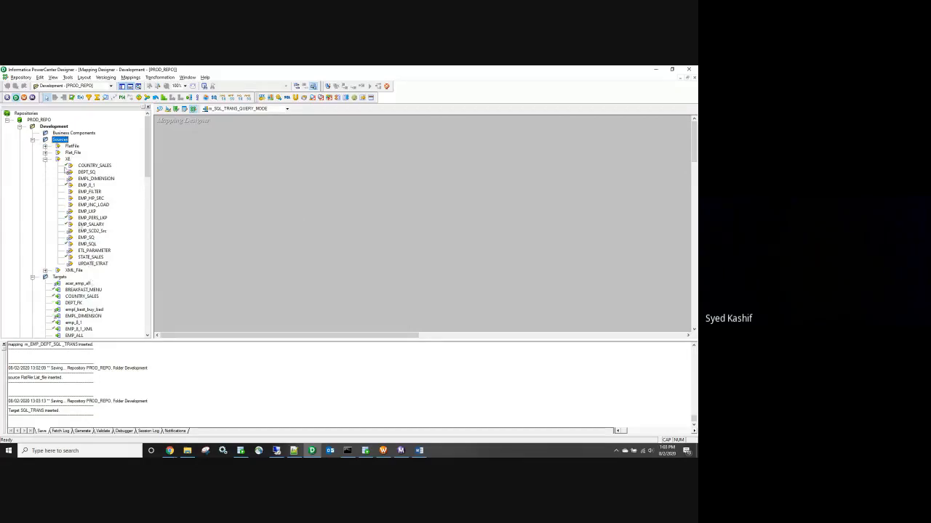
click(46, 153)
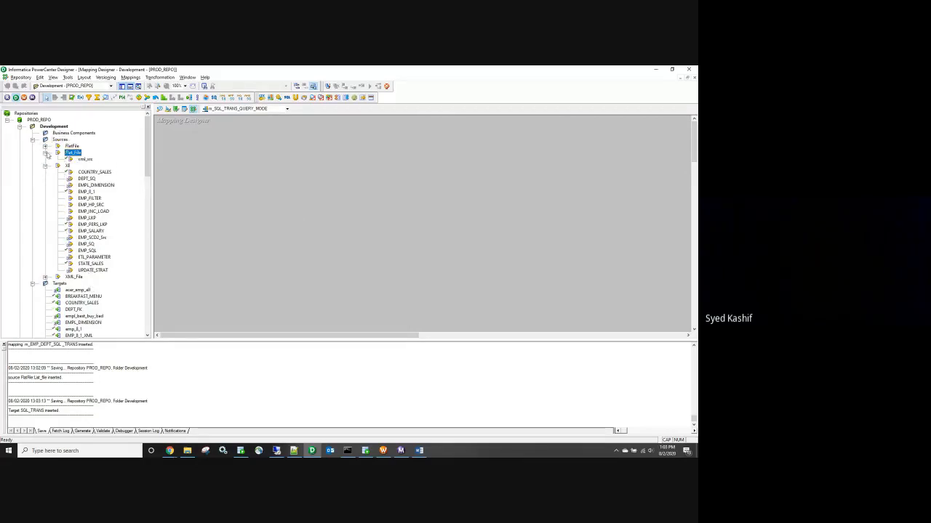
click(46, 153)
click(45, 146)
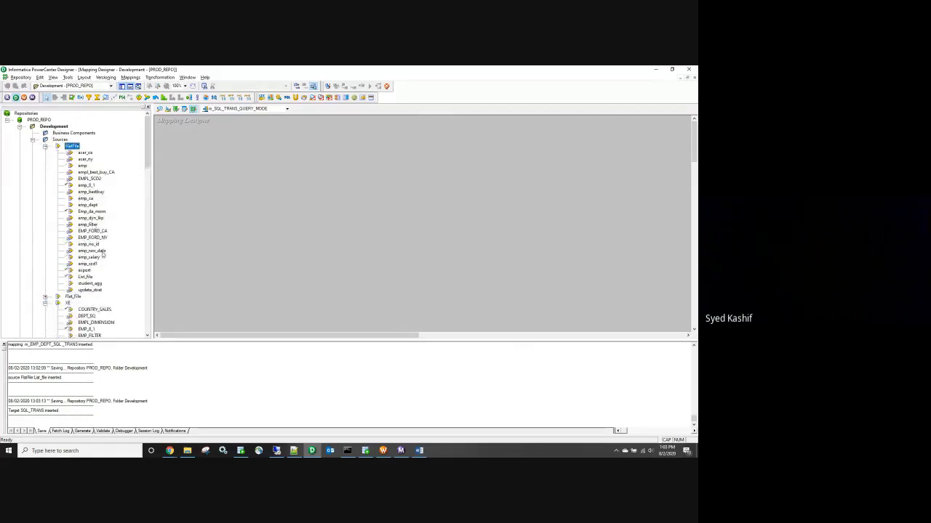
drag(87, 277, 226, 146)
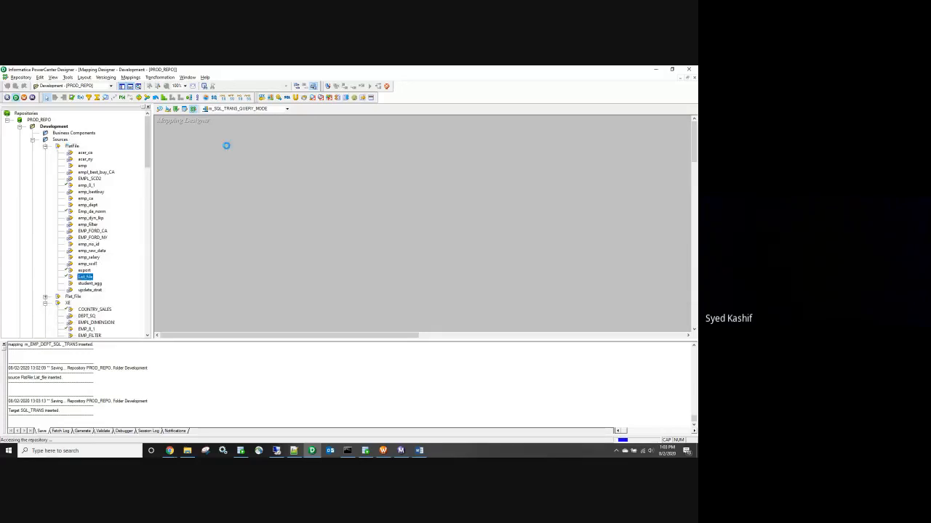
Step: Add the SQL_TRANS target from the Development folder's Targets to the m_SQL_TRANS_QUERY_MODE mapping workspace
click(147, 108)
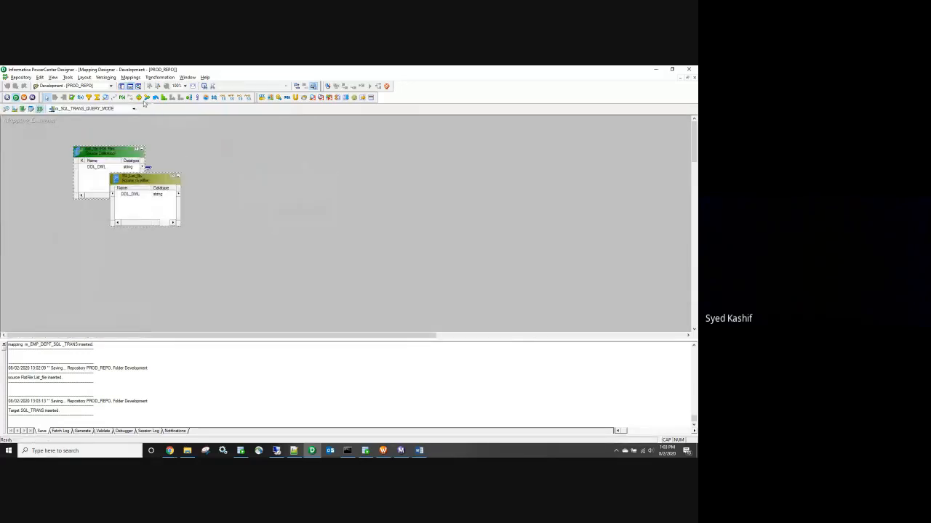
click(121, 85)
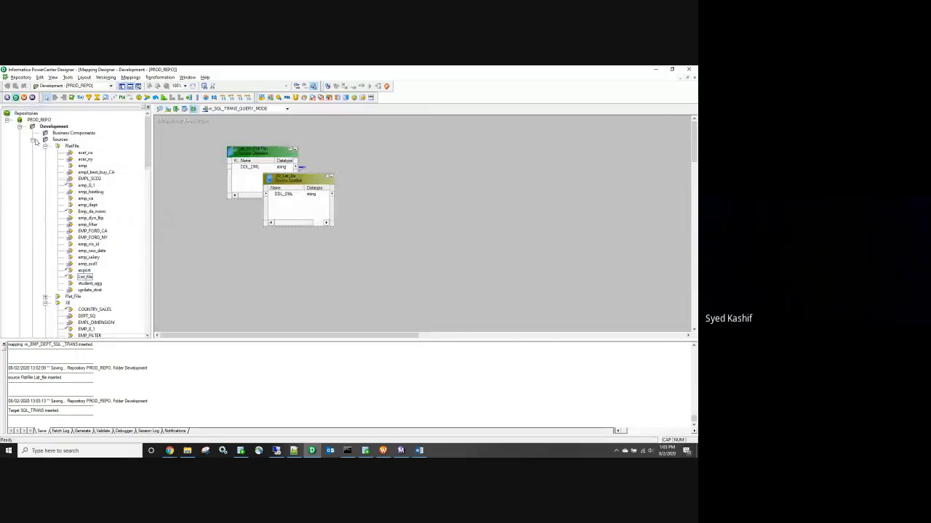
click(33, 139)
scroll(80, 218, down, 2)
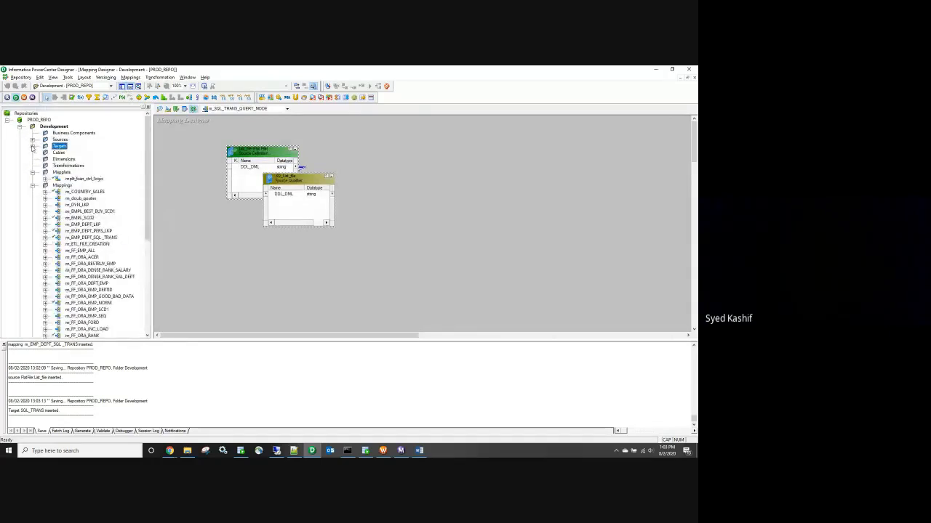
click(82, 297)
scroll(90, 297, down, 2)
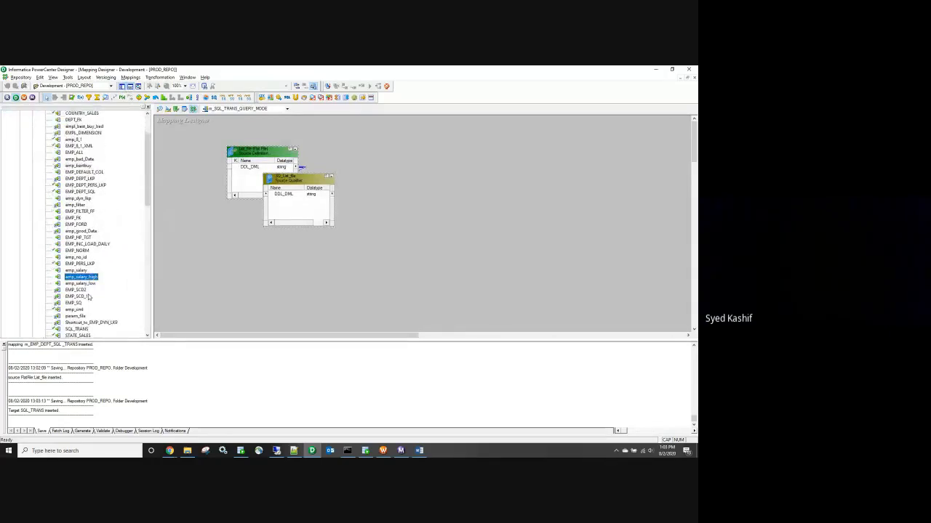
click(167, 109)
click(192, 109)
click(76, 284)
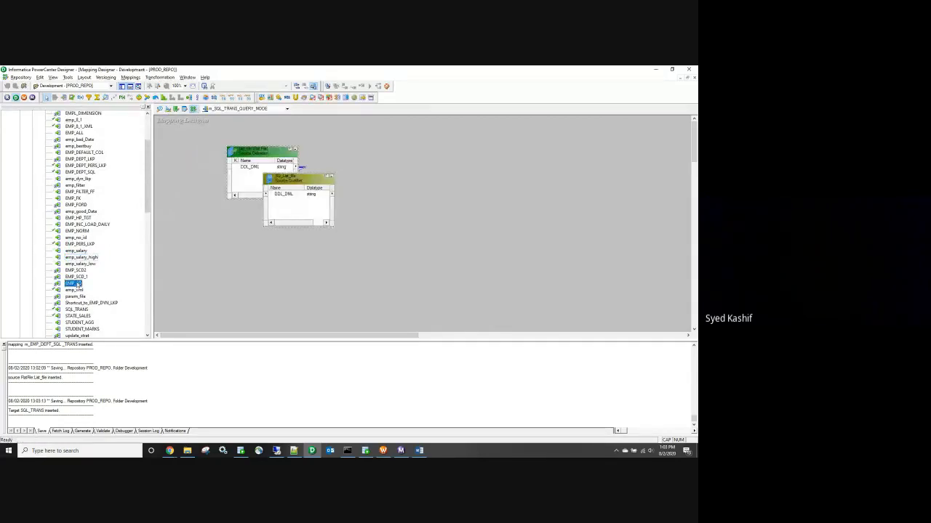
click(82, 303)
click(77, 310)
drag(77, 310, 500, 186)
Step: Hide the repository navigator and arrange the source qualifier and the SQL_TRANS target in a row beside the source, leaving space between them
click(148, 107)
drag(382, 191, 558, 159)
drag(151, 179, 223, 153)
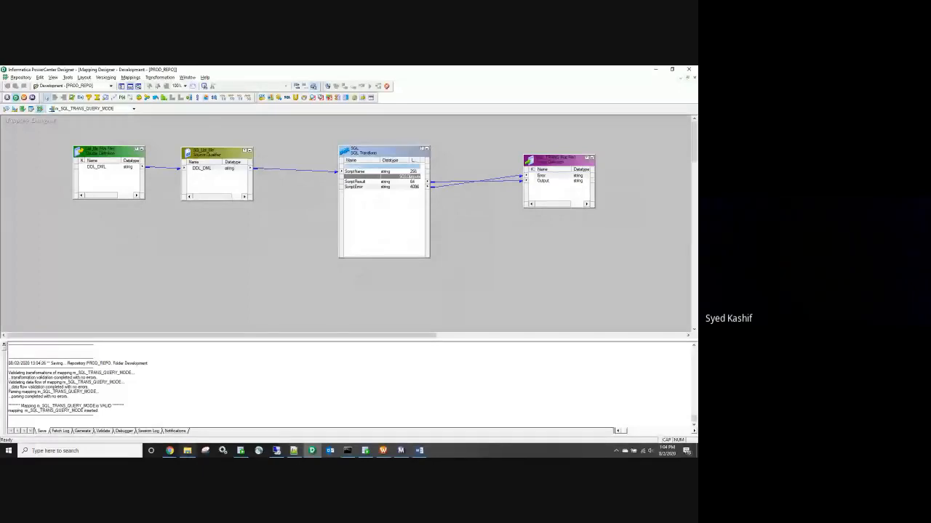
Step: Review the contents of the DDL and DML script files in the sql_trans folder and close the folder window
click(188, 451)
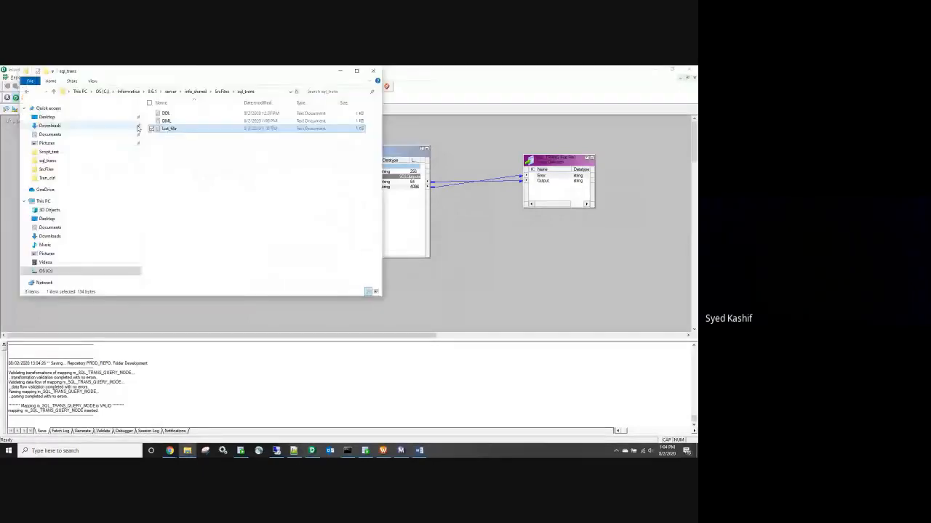
double_click(166, 114)
key(alt+F4)
double_click(167, 121)
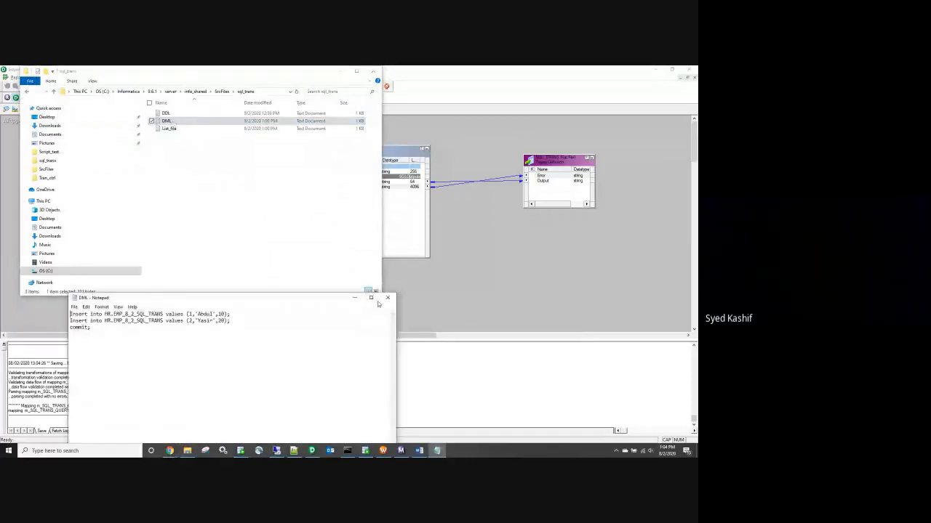
click(387, 297)
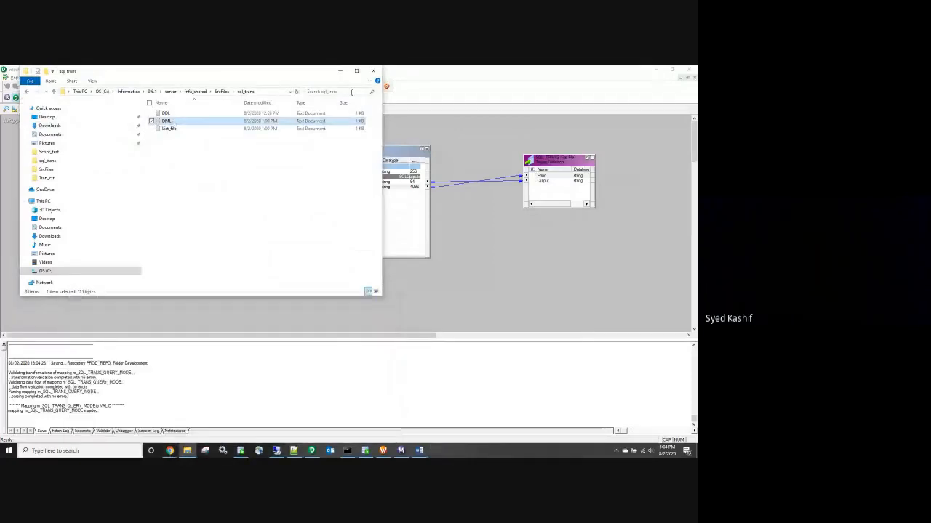
key(alt+F4)
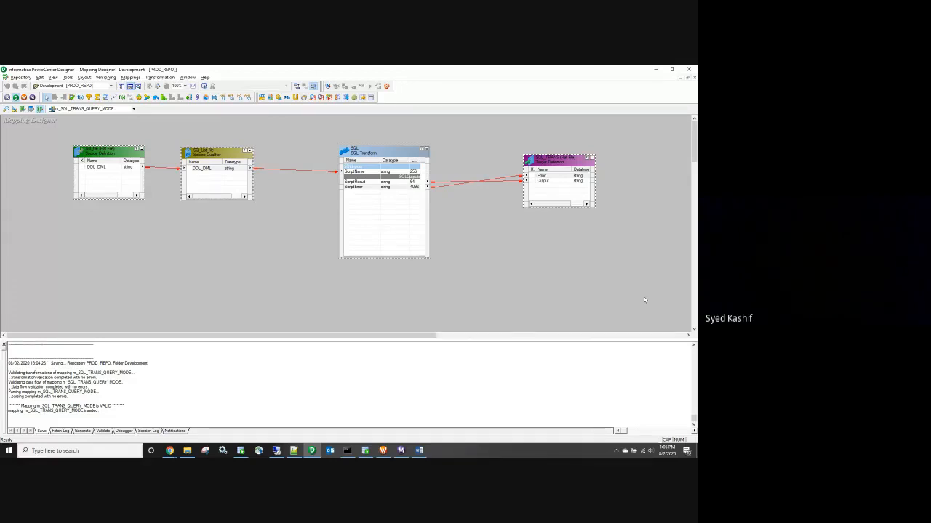
Step: Inspect the SQL transformation's SQL ports and close its editor without changes
click(391, 156)
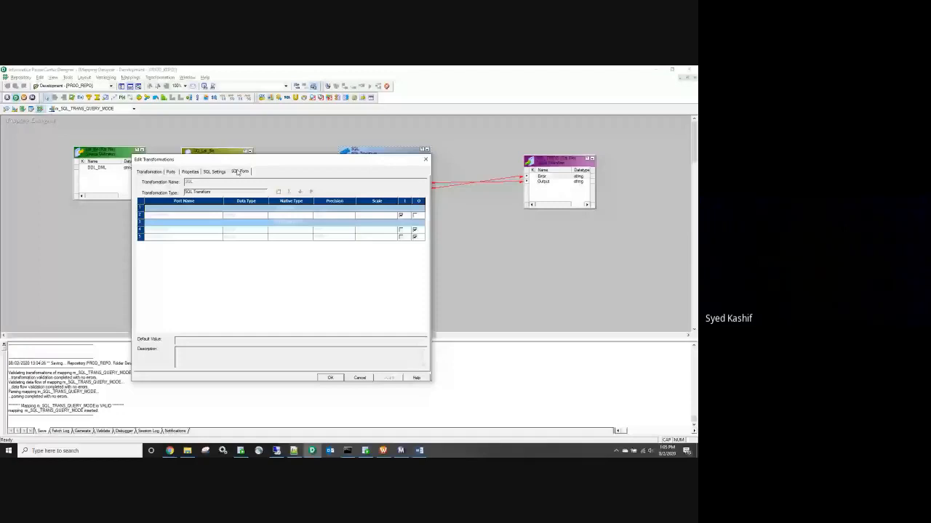
click(360, 378)
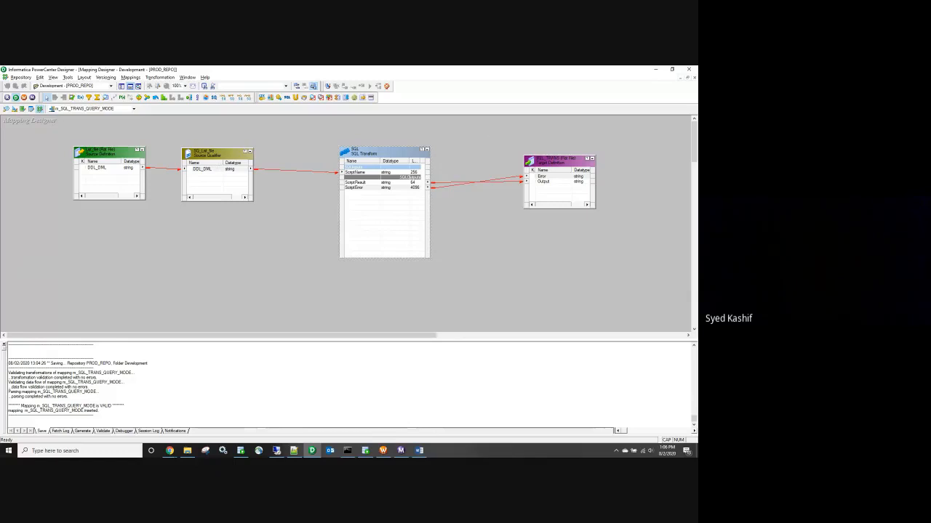
Step: Generate a workflow with a non-reusable session from the mapping, naming the workflow wf_SQL_TRANS_QUERY_MODE
click(130, 77)
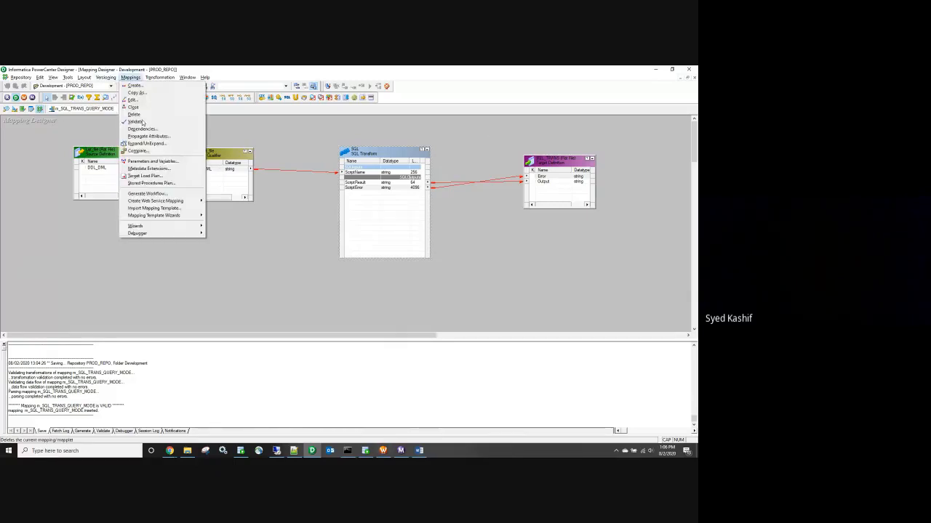
click(147, 193)
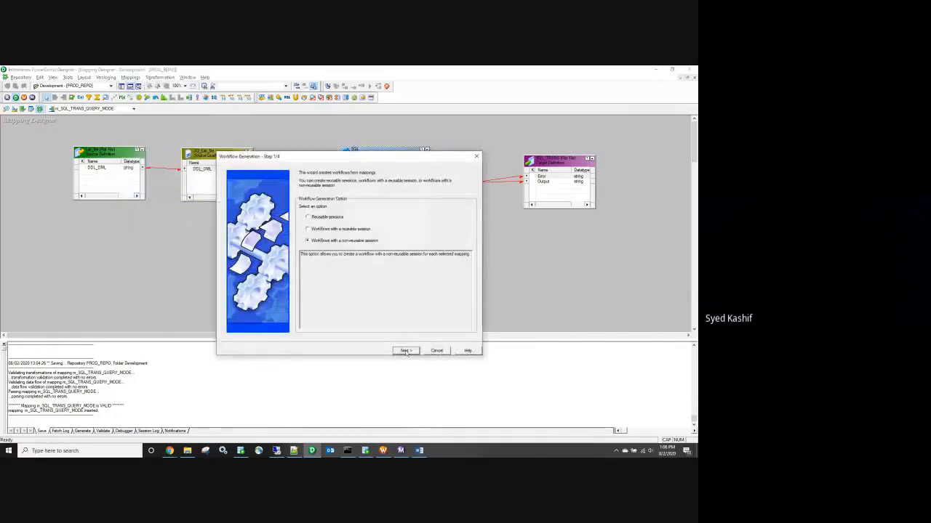
click(406, 352)
click(406, 351)
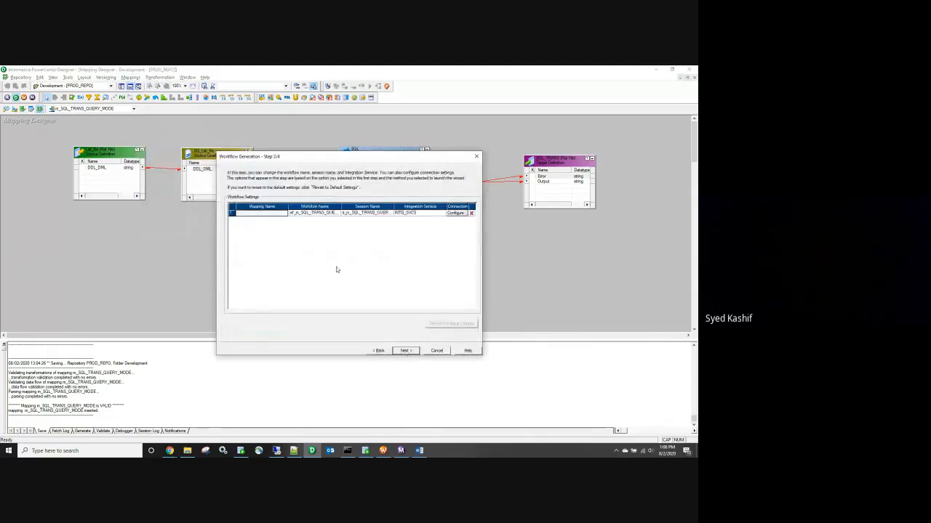
click(302, 213)
key(BackSpace)
key(BackSpace)
click(406, 351)
click(406, 351)
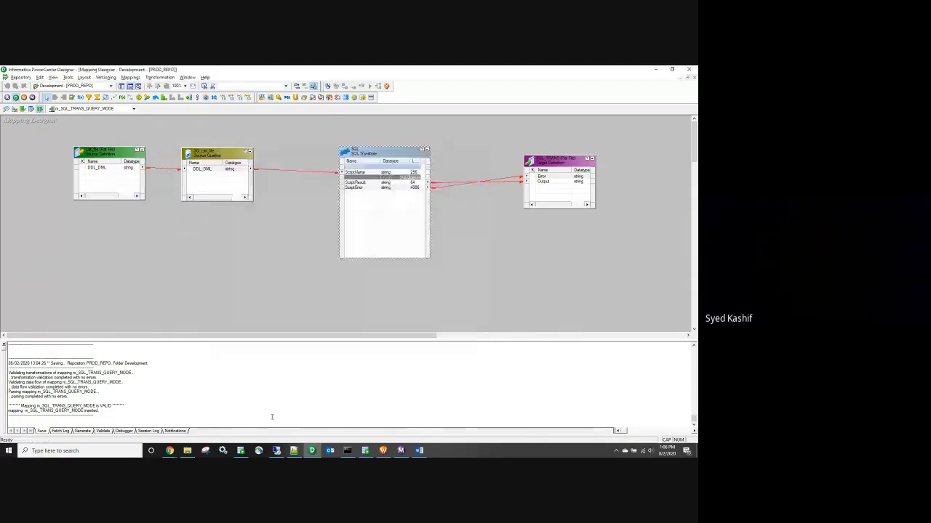
Step: Switch to the Google Meet call in Chrome, admit the waiting participant, and minimize the browser
mouse_move(169, 451)
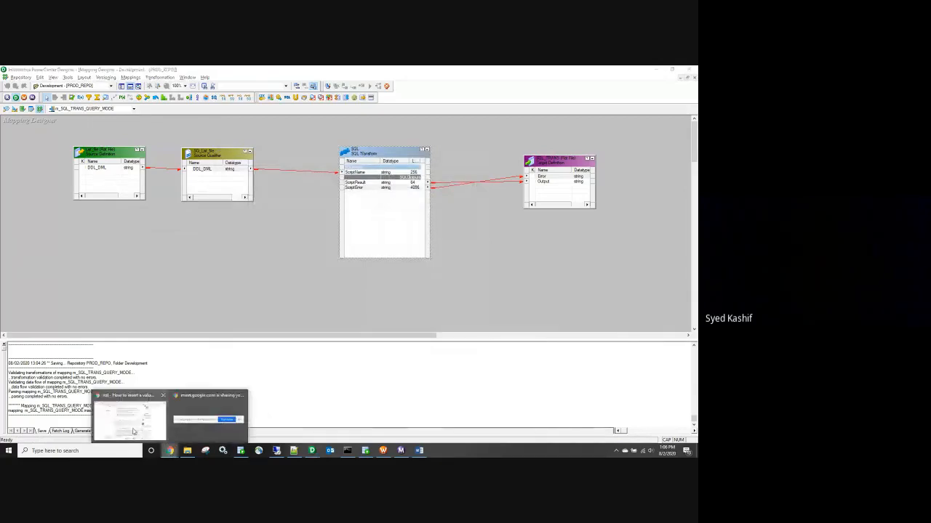
click(133, 431)
click(278, 71)
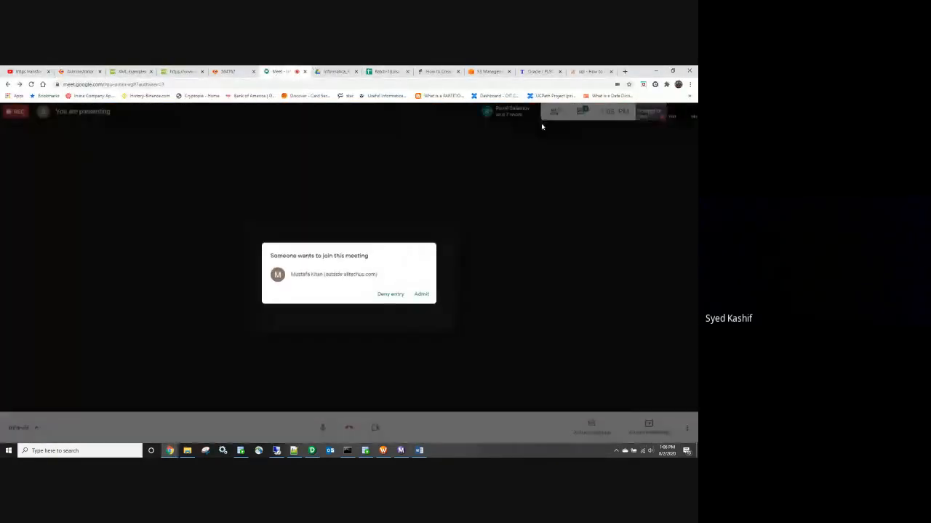
click(421, 293)
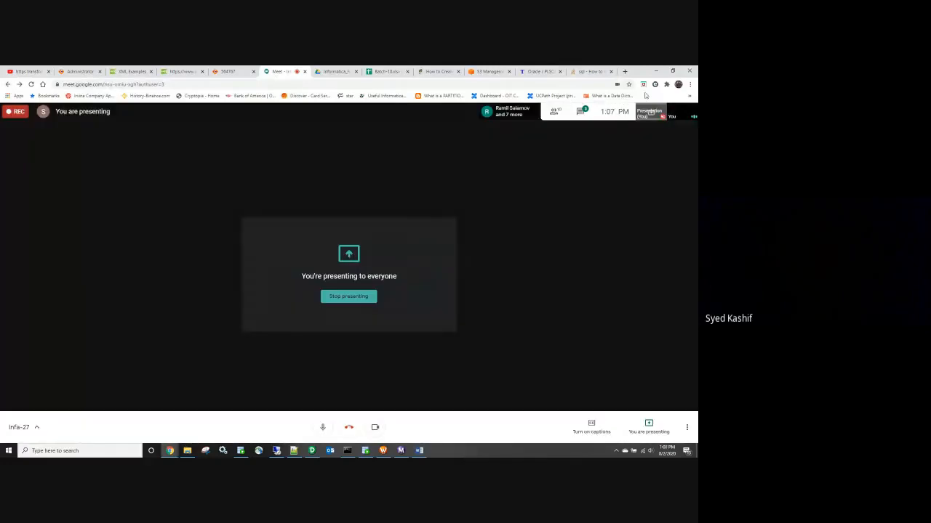
click(656, 70)
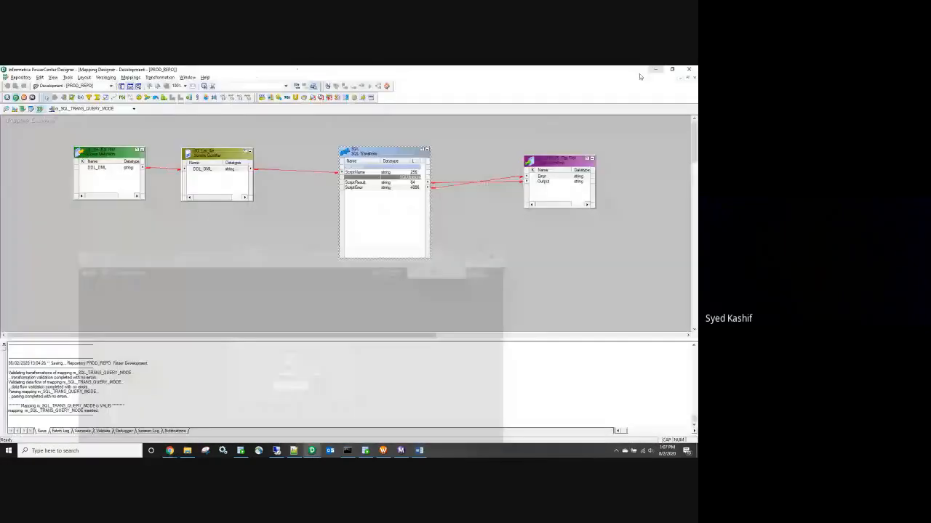
Step: Switch to Workflow Manager, reopen the Development folder to refresh it, and expand its Workflows list
click(384, 451)
scroll(159, 184, up, 3)
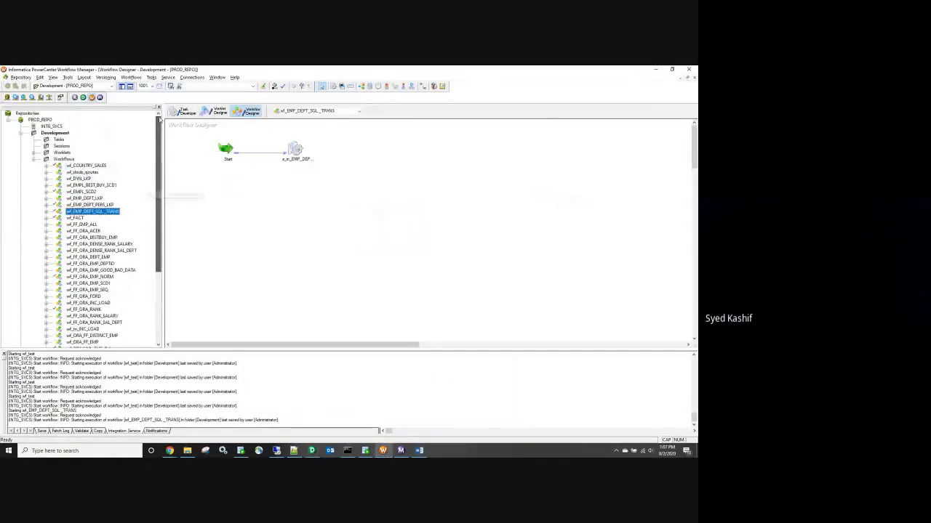
right_click(64, 133)
click(89, 163)
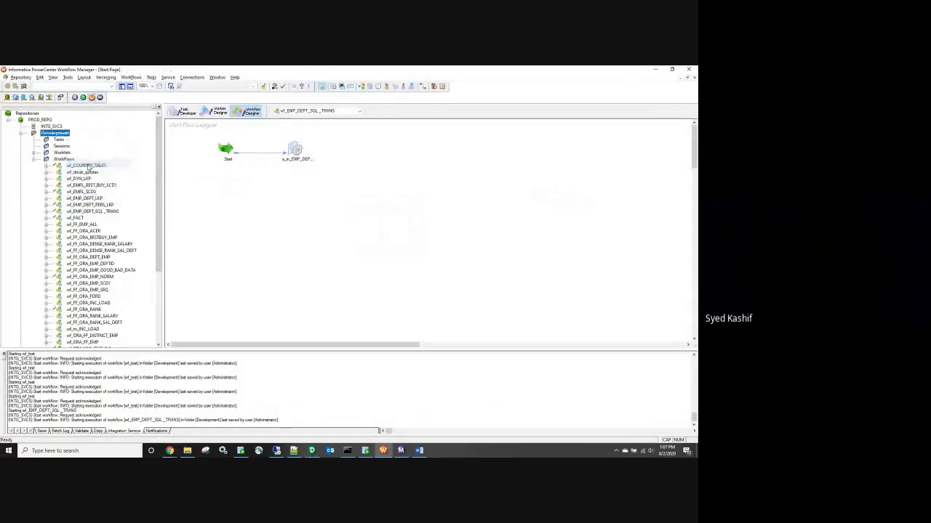
double_click(54, 134)
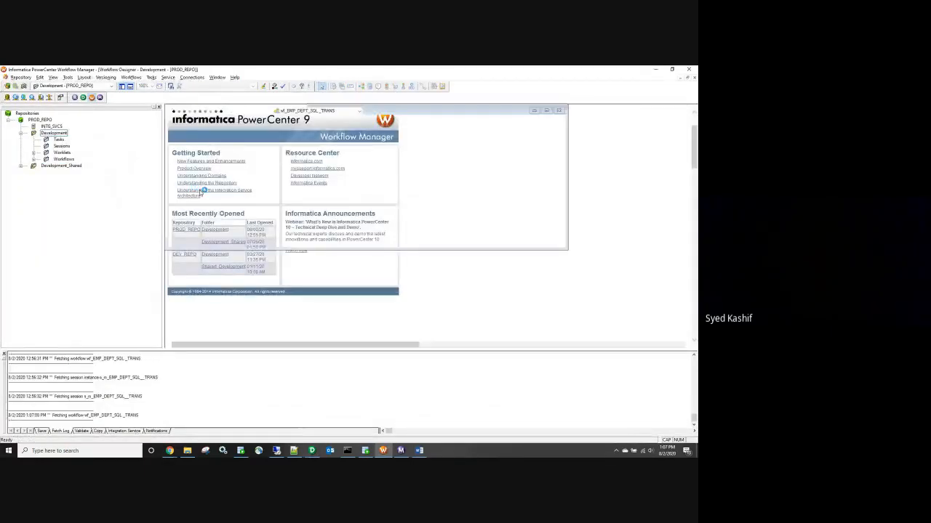
click(33, 159)
scroll(109, 240, down, 10)
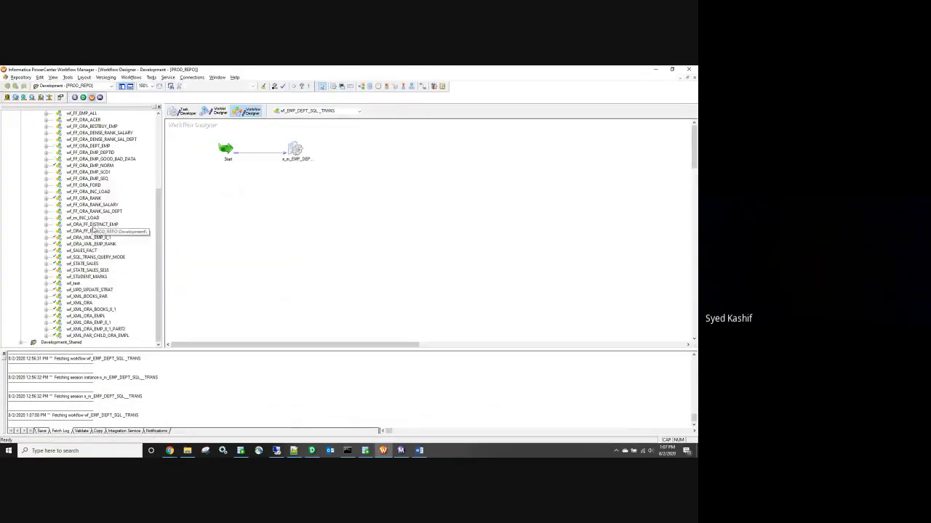
Step: Look through the Development workflows for the one generated from the m_SQL_TRANS_QUERY_MODE mapping
key(alt+Tab)
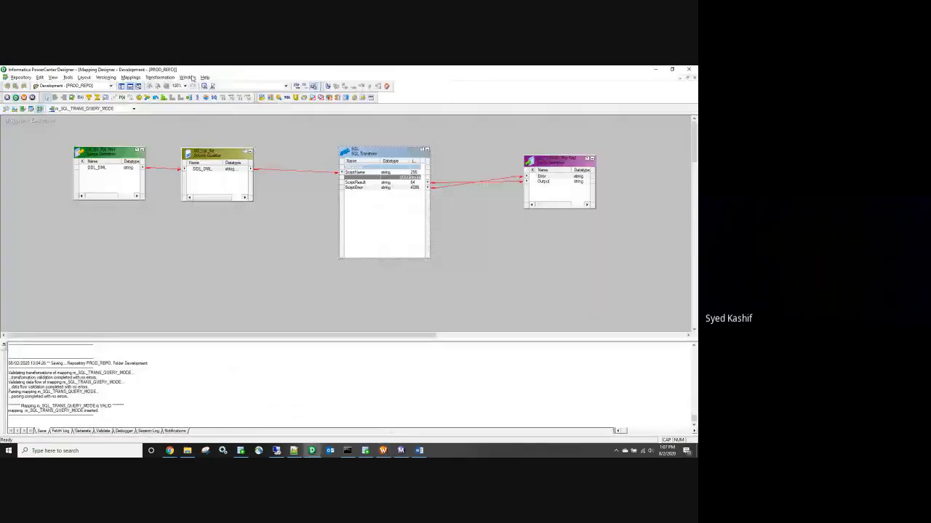
key(alt+Tab)
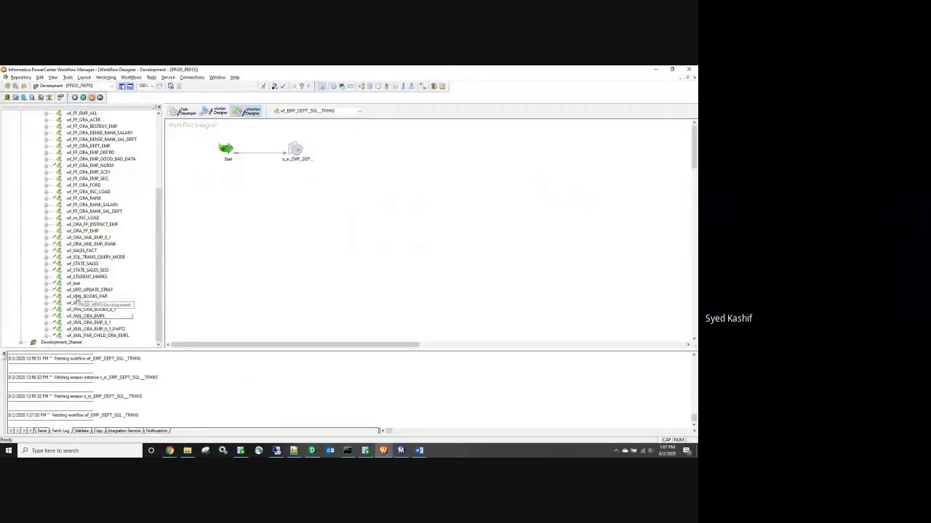
scroll(81, 276, up, 4)
scroll(78, 238, down, 3)
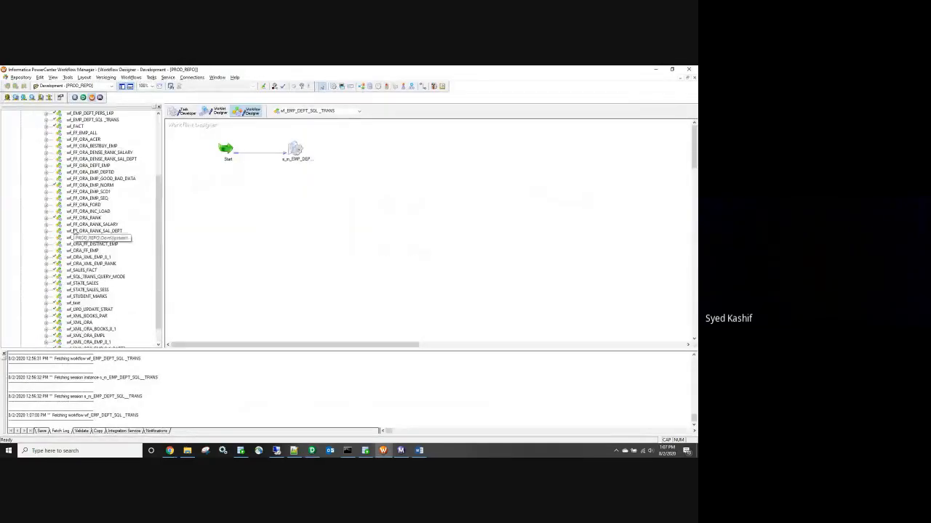
right_click(99, 283)
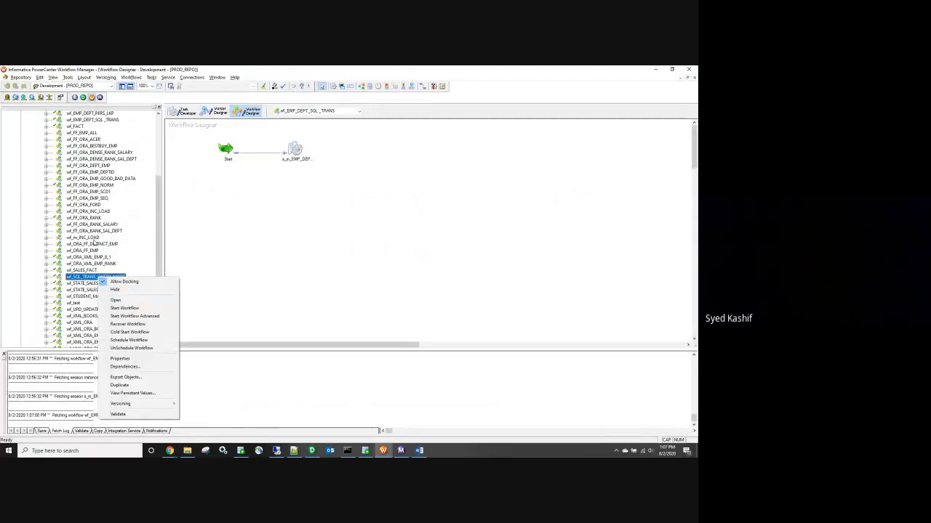
key(Escape)
Step: Check the mapping's name in its edit dialog in Designer and compare it with the workflow list in Workflow Manager
key(alt+Tab)
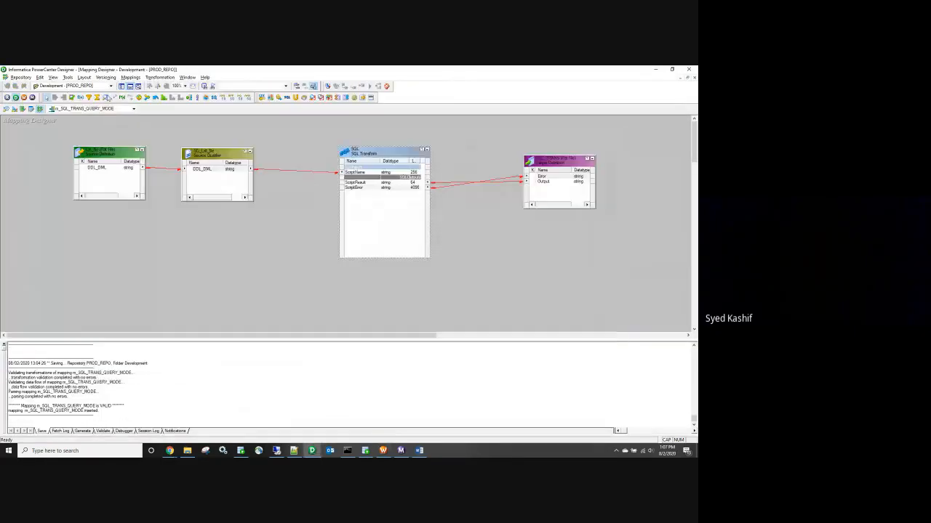
click(131, 77)
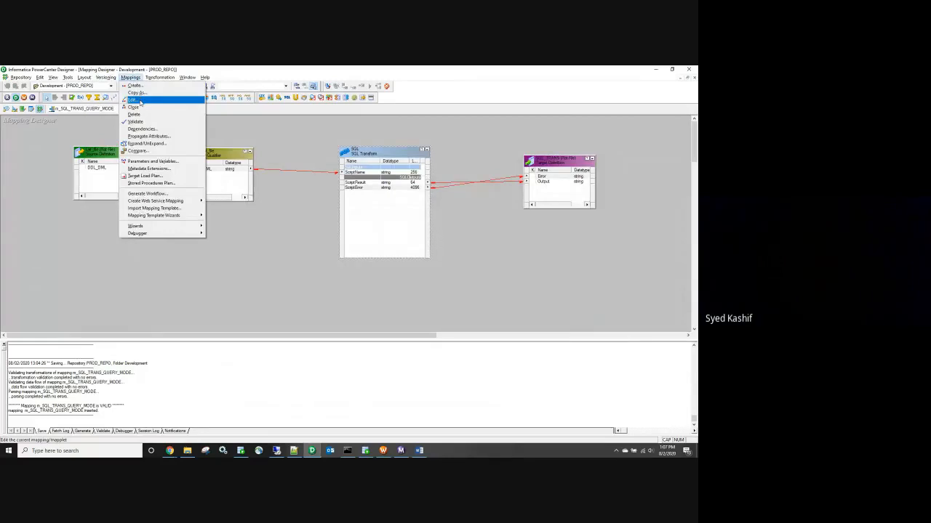
click(142, 101)
click(386, 281)
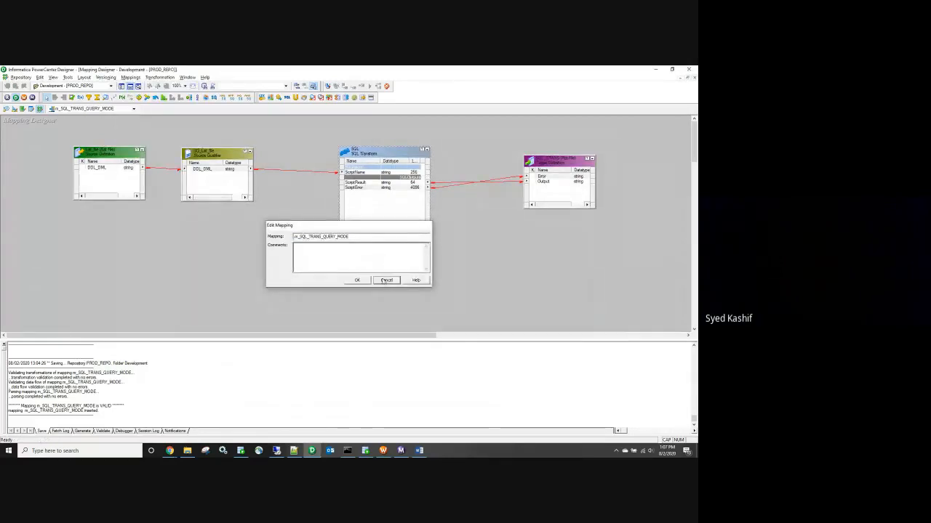
key(alt+Tab)
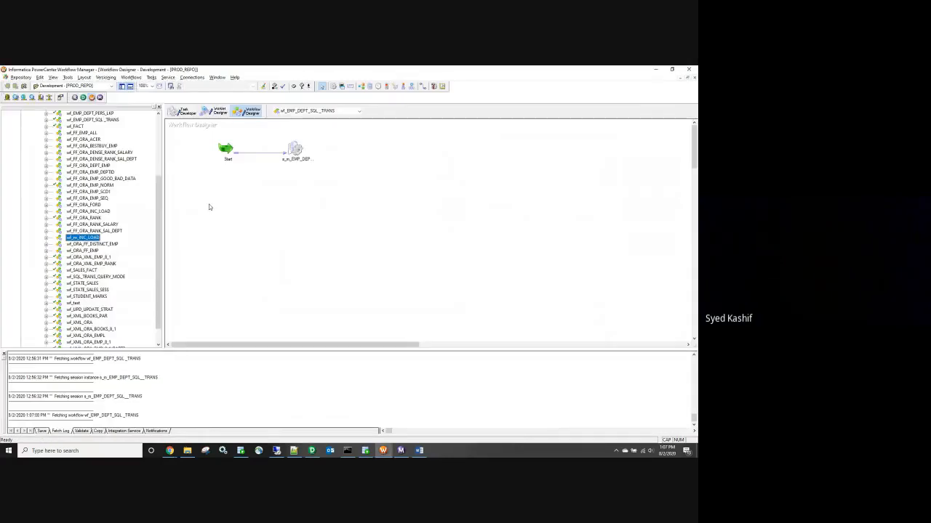
key(alt+Tab)
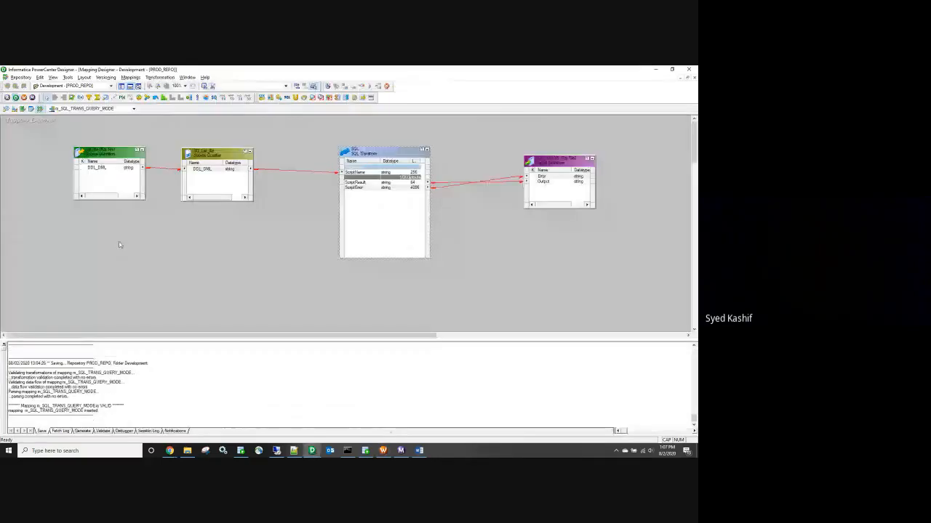
key(alt+Tab)
key(alt+Tab)
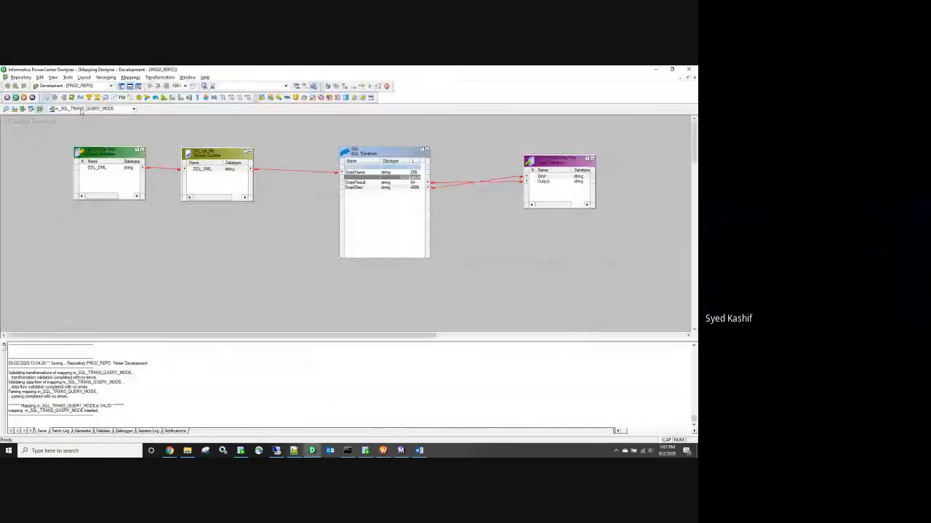
key(alt+Tab)
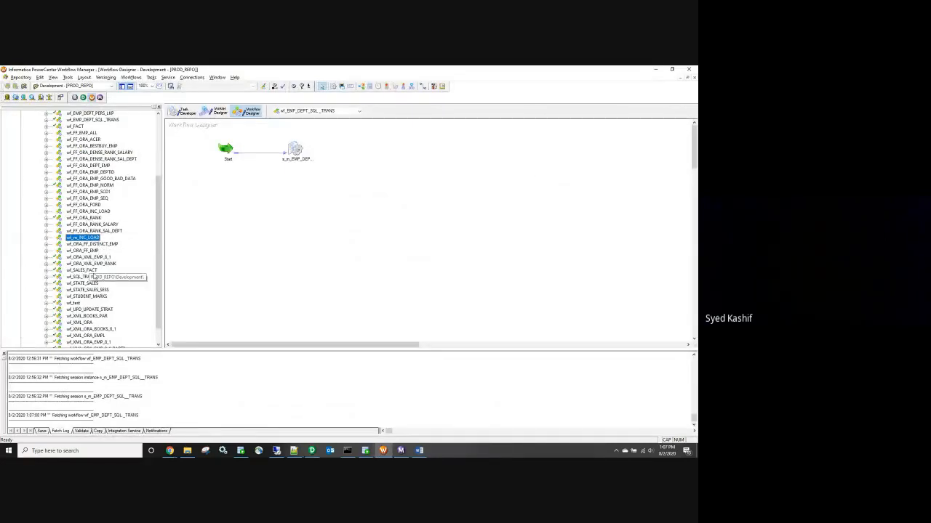
Step: Find wf_SQL_TRANS_QUERY_MODE among the Development workflows and open it in the Workflow Designer
key(alt+Tab)
key(alt+Tab)
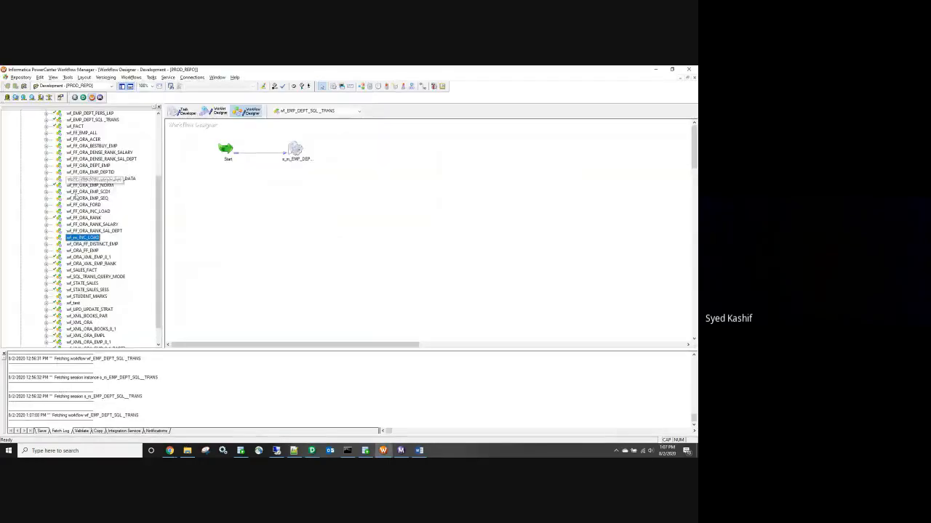
scroll(81, 207, up, 1)
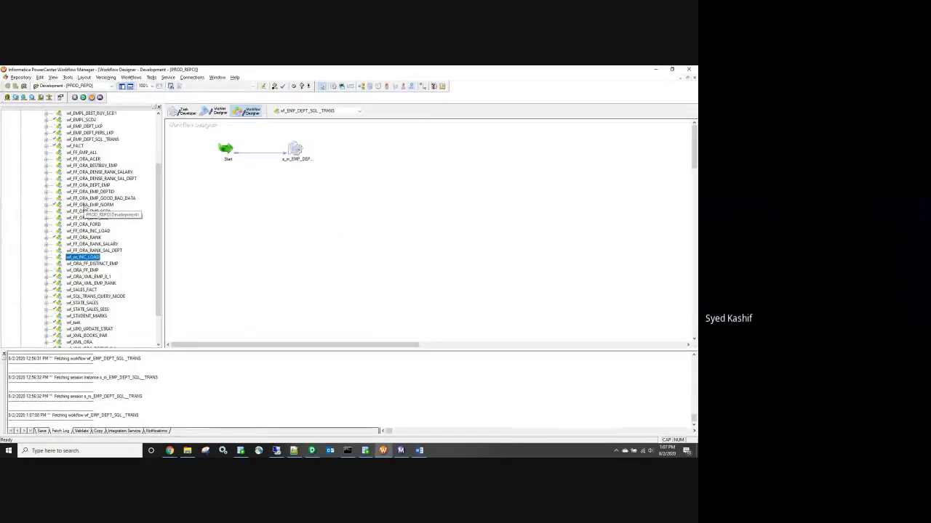
scroll(86, 211, down, 1)
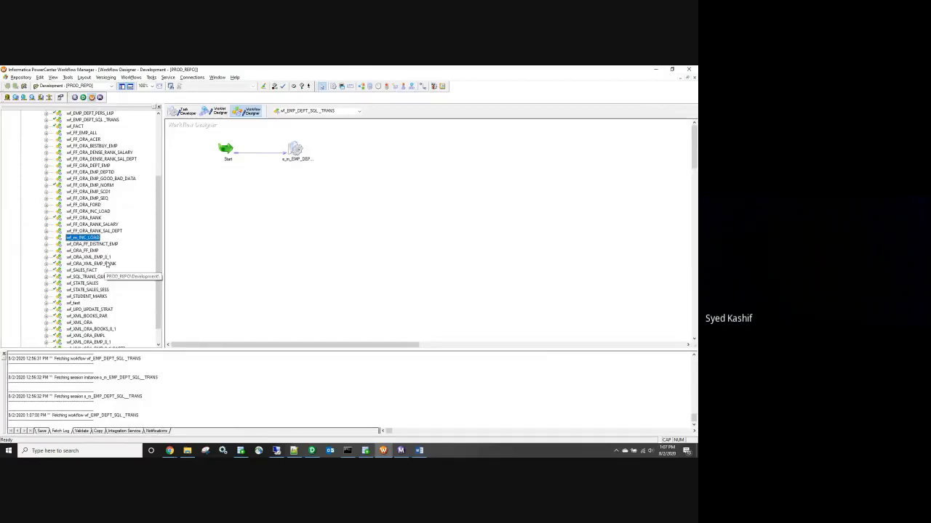
scroll(107, 264, down, 1)
scroll(107, 265, up, 6)
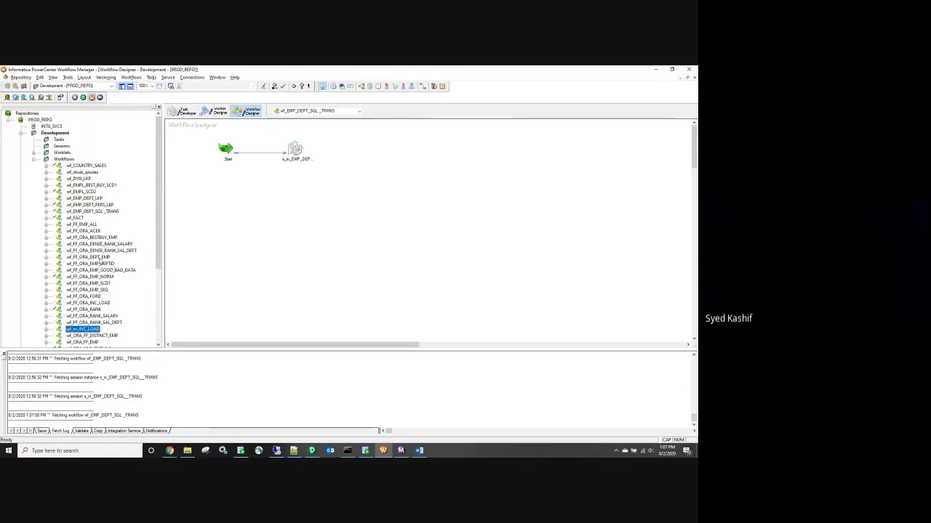
scroll(102, 269, down, 1)
scroll(102, 271, down, 1)
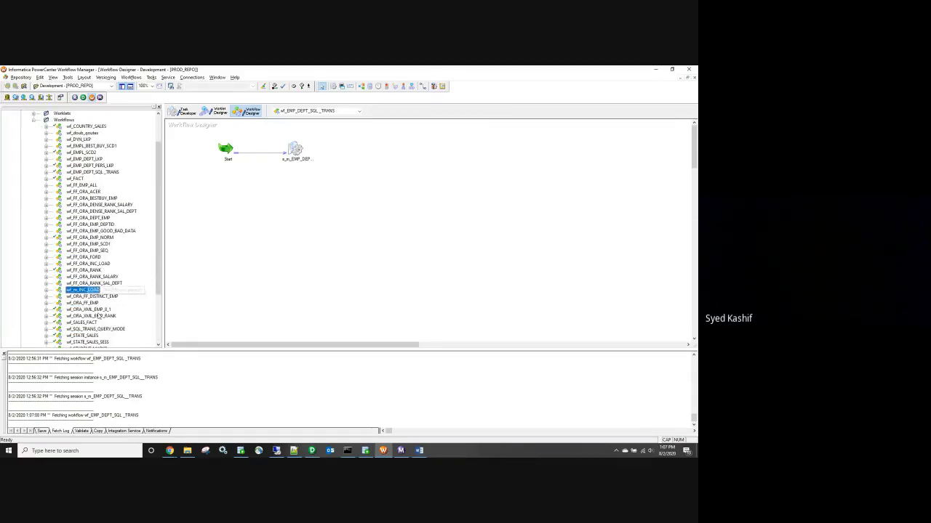
click(116, 329)
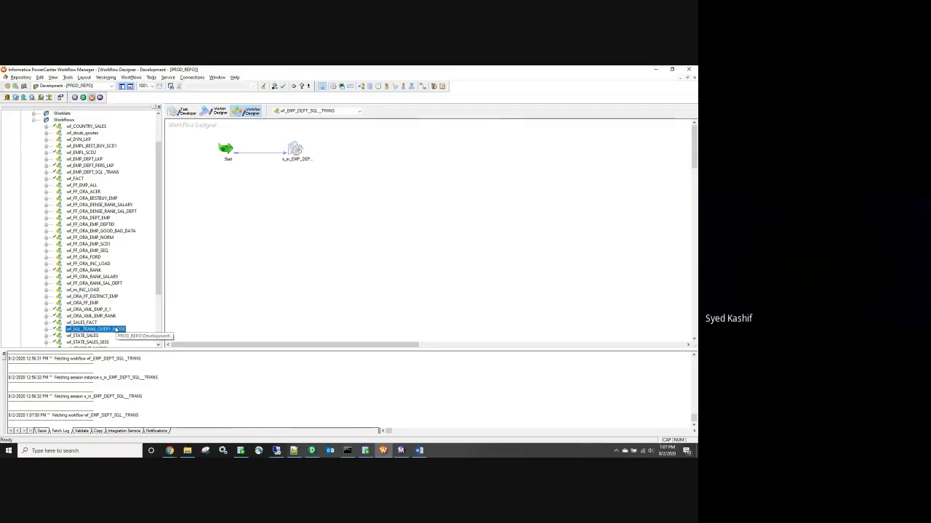
right_click(117, 329)
click(137, 207)
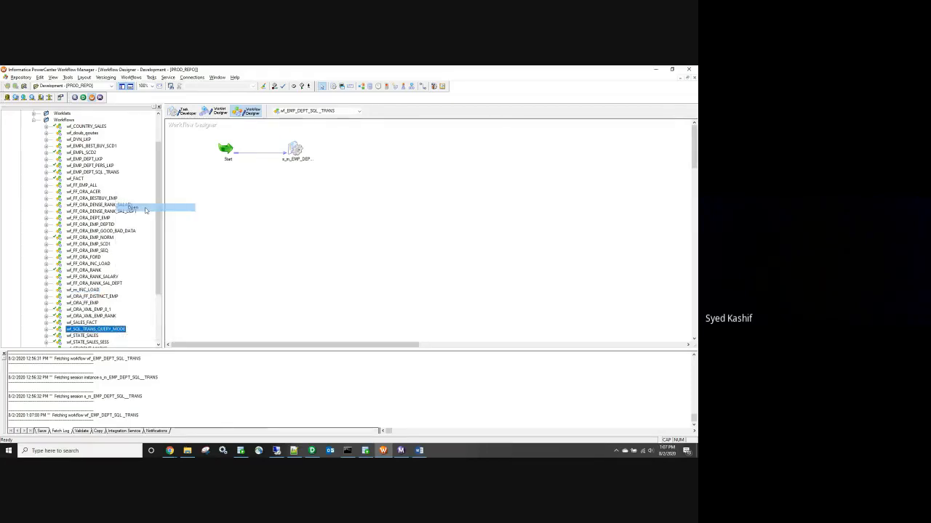
Step: Open the s_m_SQL_TRANS_QUERY_MODE session's mapping settings and set the SQ_List_file source filetype to Indirect
double_click(298, 163)
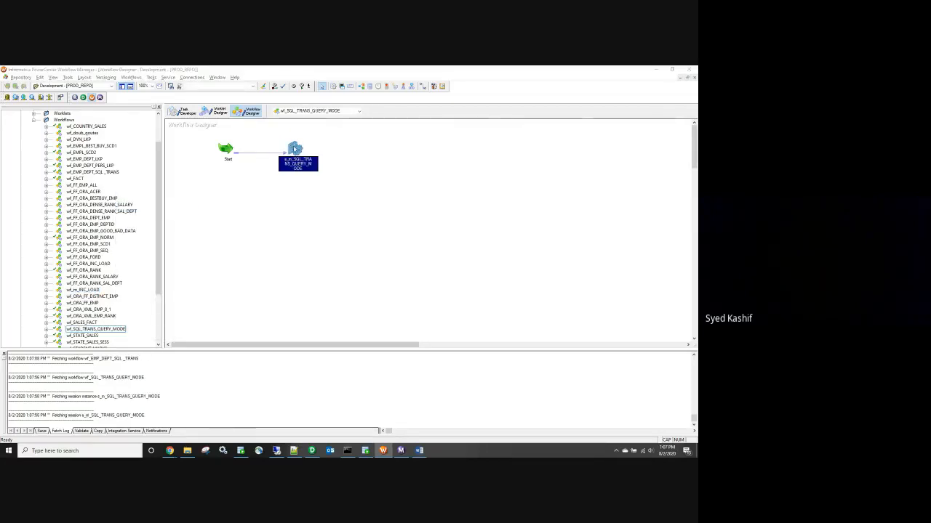
click(86, 146)
click(65, 144)
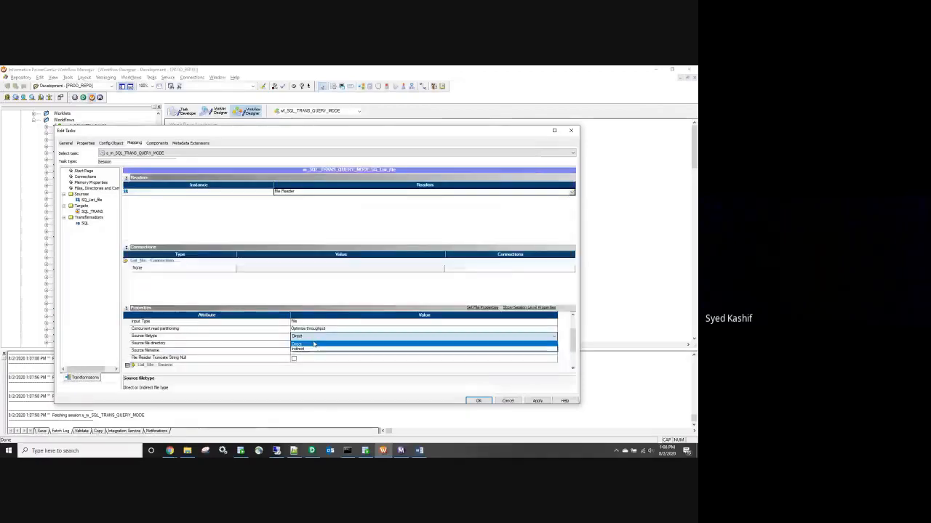
click(311, 349)
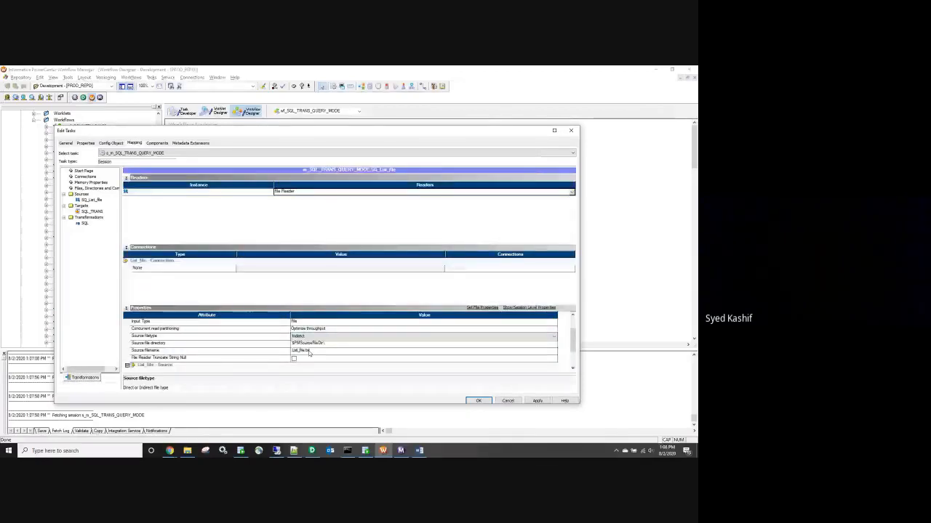
Step: Set the output filename of the SQL_TRANS target to sql_trans.txt in the session's mapping properties
click(93, 212)
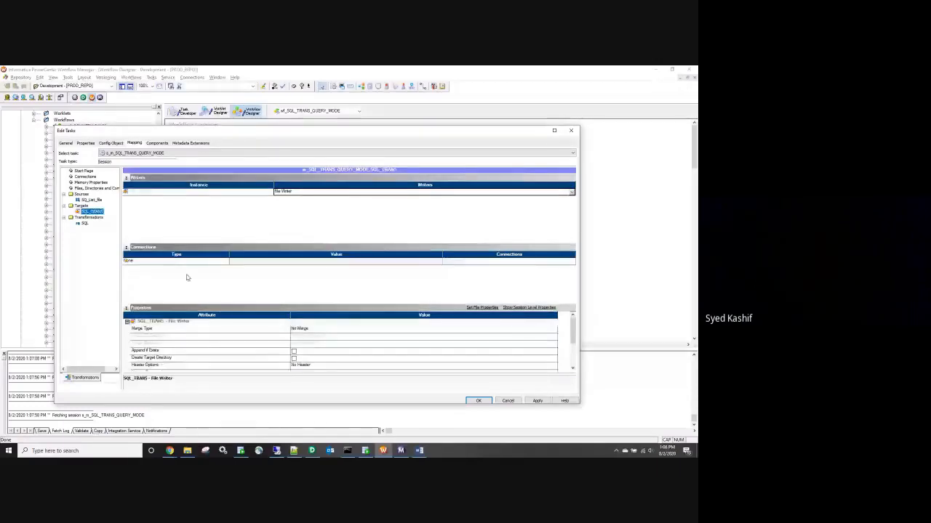
scroll(305, 360, down, 1)
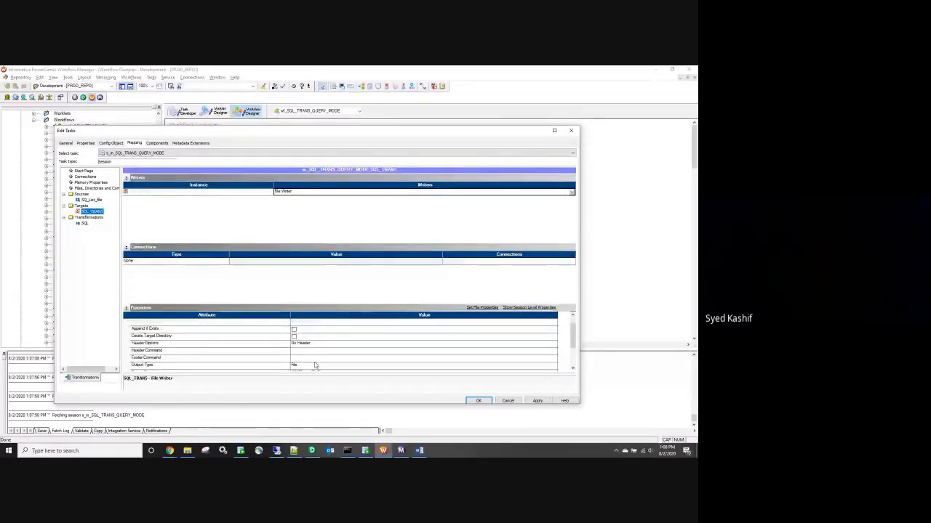
scroll(320, 362, down, 1)
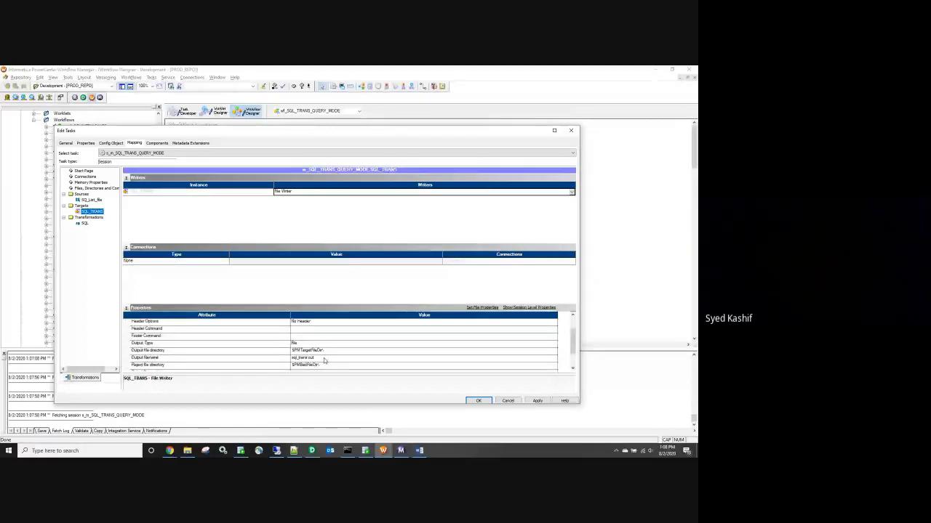
scroll(325, 360, down, 1)
click(316, 335)
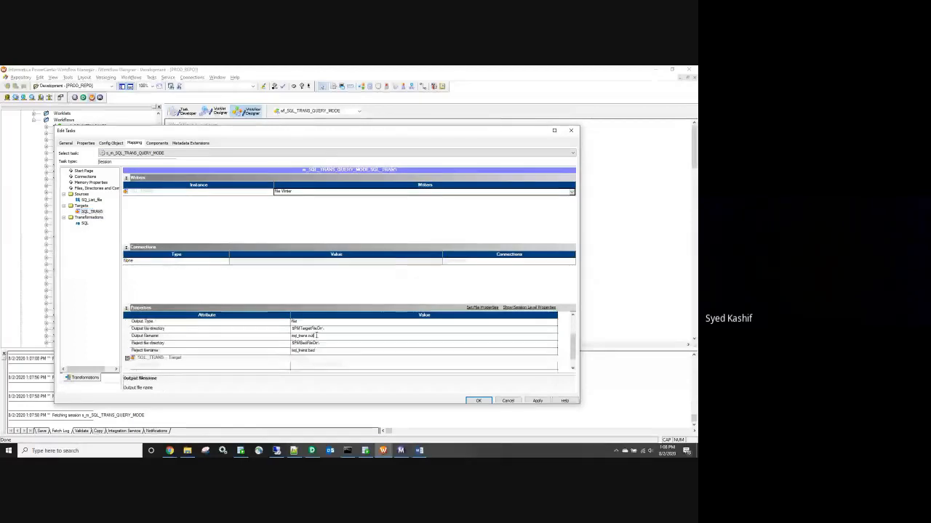
double_click(317, 335)
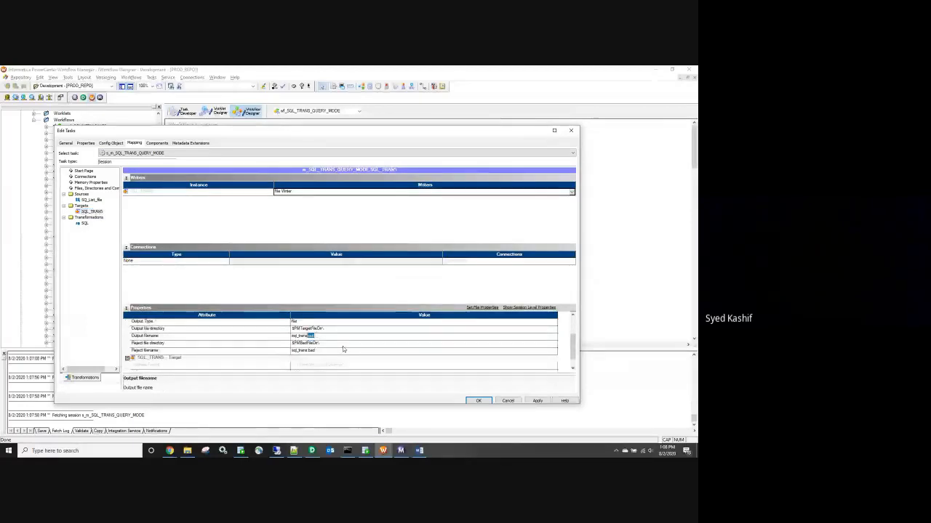
key(BackSpace)
text(txt)
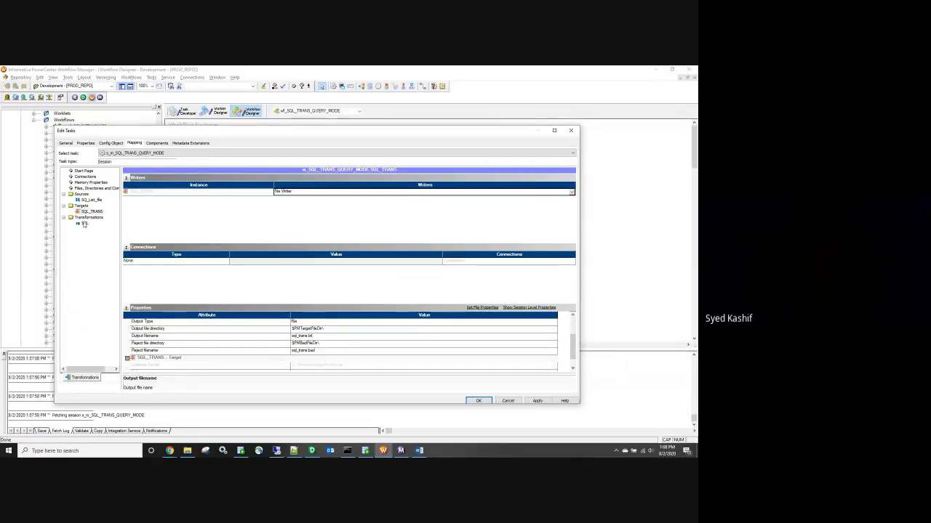
Step: Assign the Oracle relational connection to the SQL transformation and apply the session changes
click(85, 224)
click(225, 192)
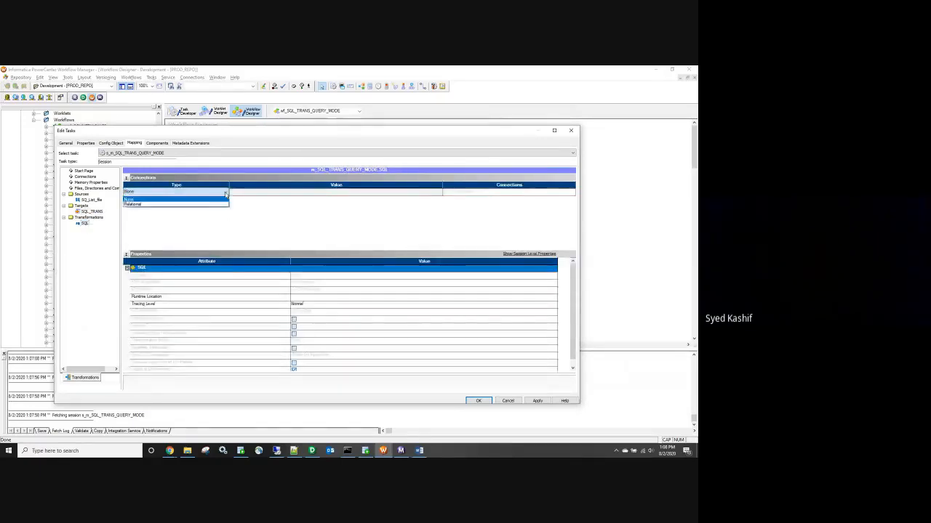
click(219, 205)
click(251, 194)
click(439, 192)
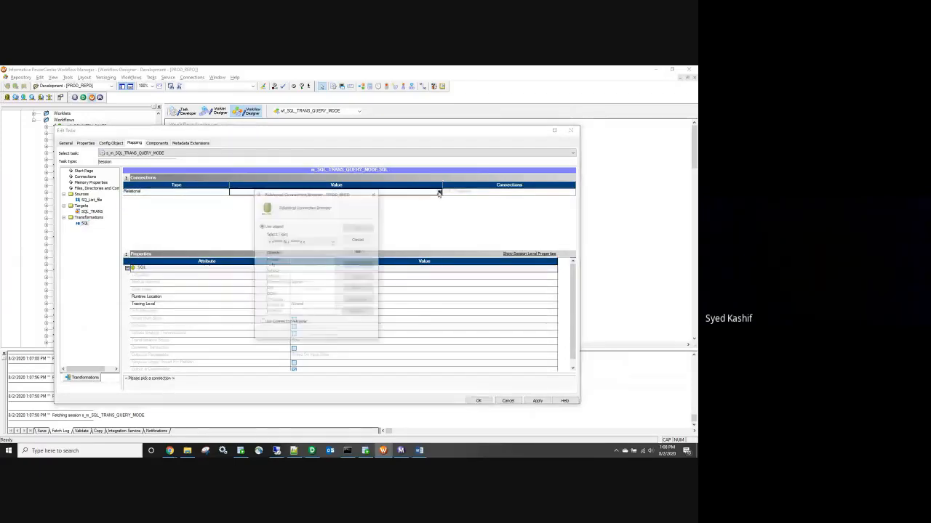
click(285, 264)
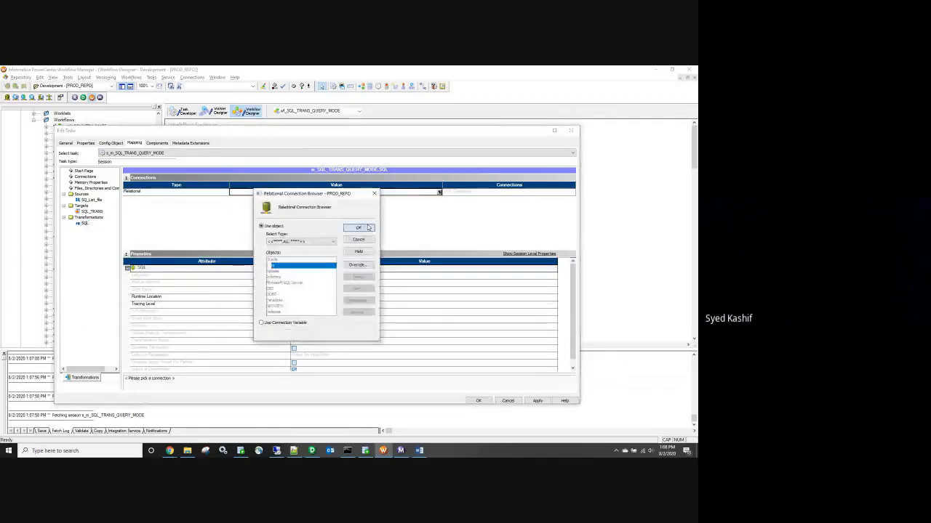
click(360, 228)
click(537, 401)
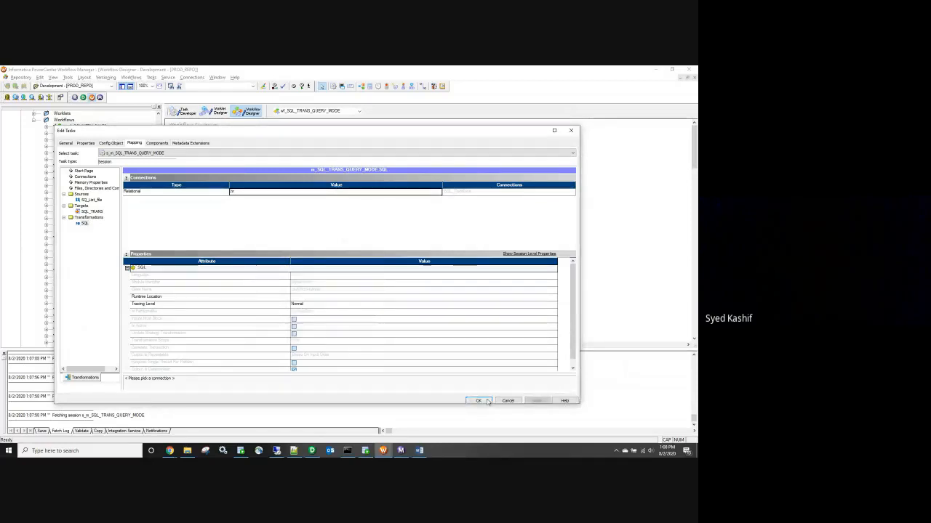
click(487, 401)
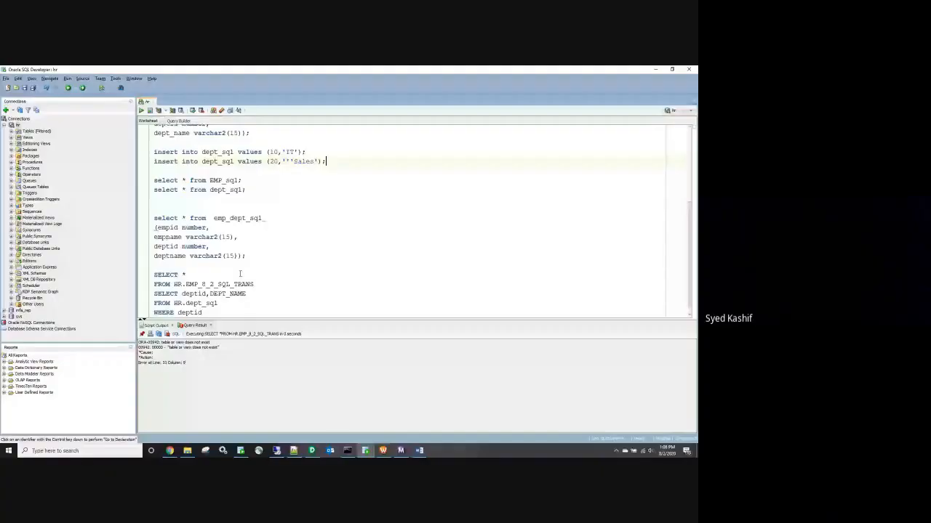
Step: In Oracle SQL Developer, select and run the query on HR.EMP_8_2_SQL_TRANS
drag(153, 274, 154, 302)
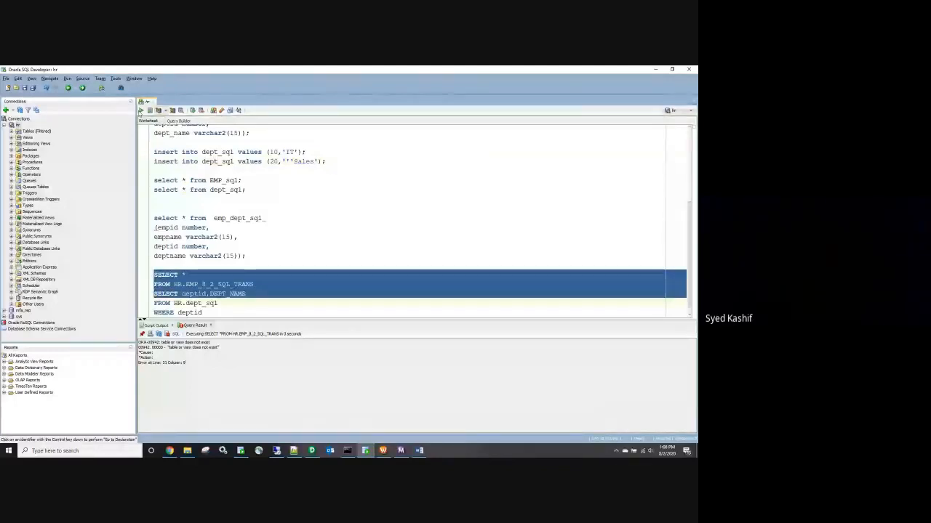
click(140, 110)
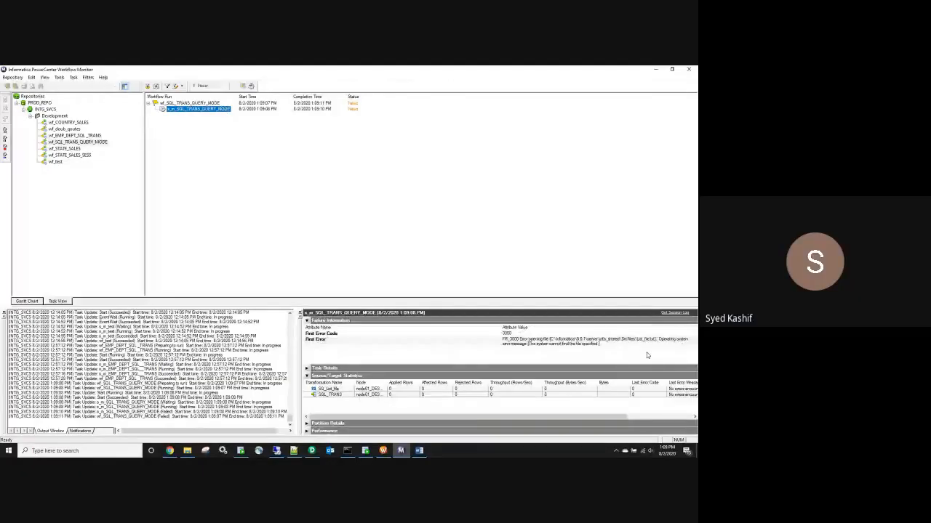
Step: Check the List_file's location in File Explorer, then reopen the session in Workflow Manager at the SQ_List_file source file directory
click(189, 451)
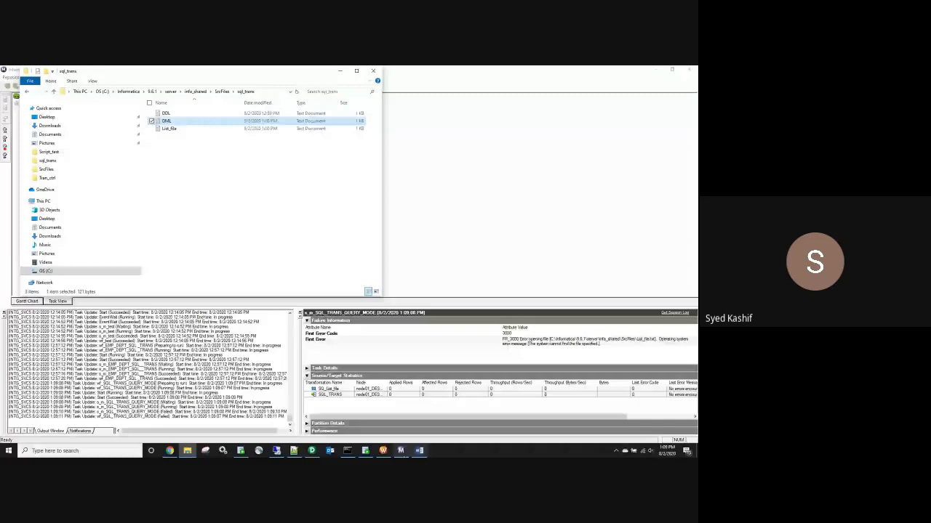
click(383, 451)
double_click(168, 131)
click(135, 143)
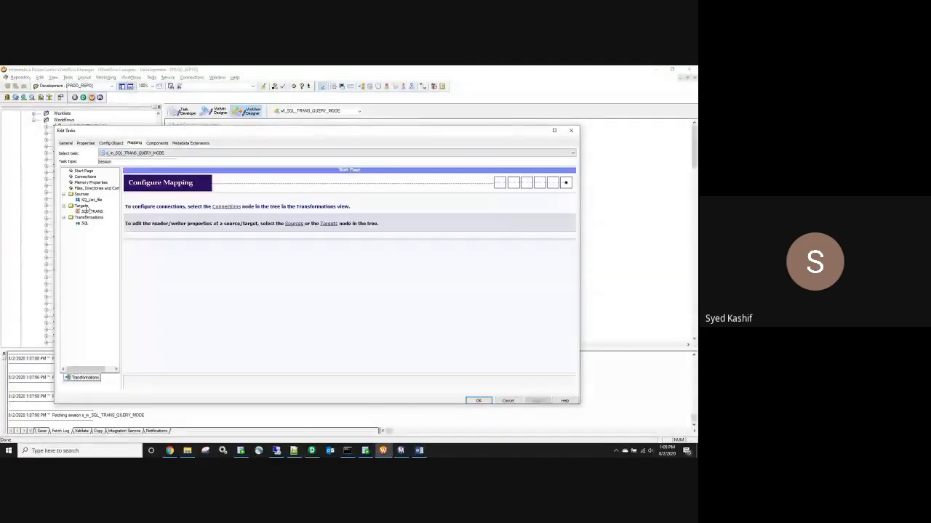
click(92, 200)
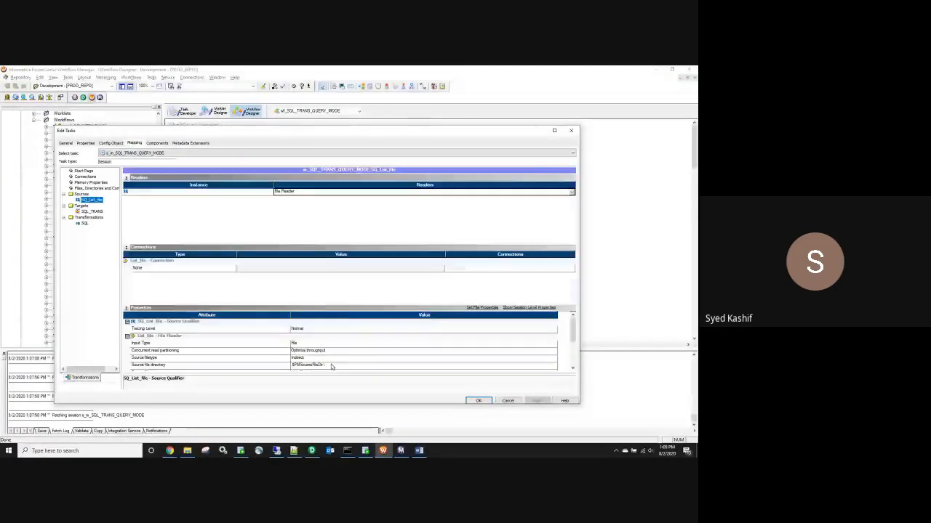
click(332, 366)
Step: Verify the sql_trans subfolder under SrcFiles and set the source file directory to $PMSourceFileDir\sql_trans, accepting the session changes
click(187, 451)
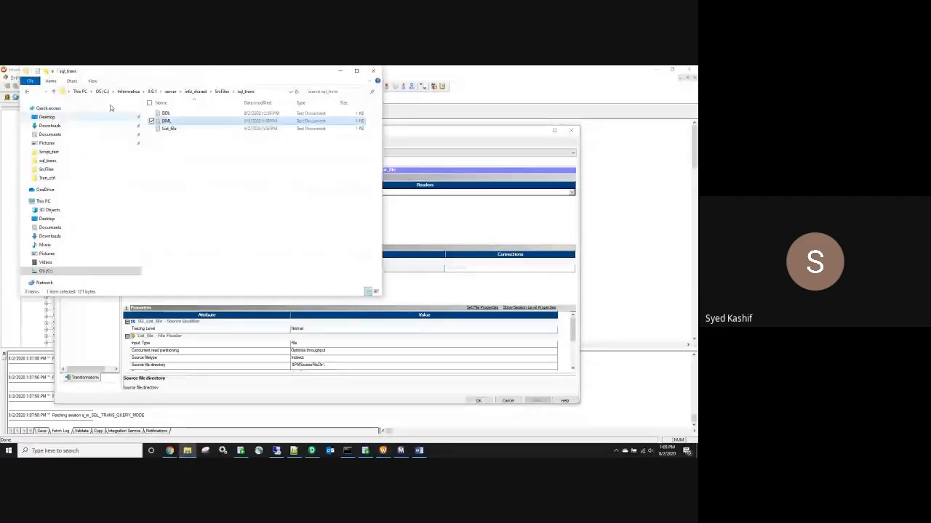
click(27, 92)
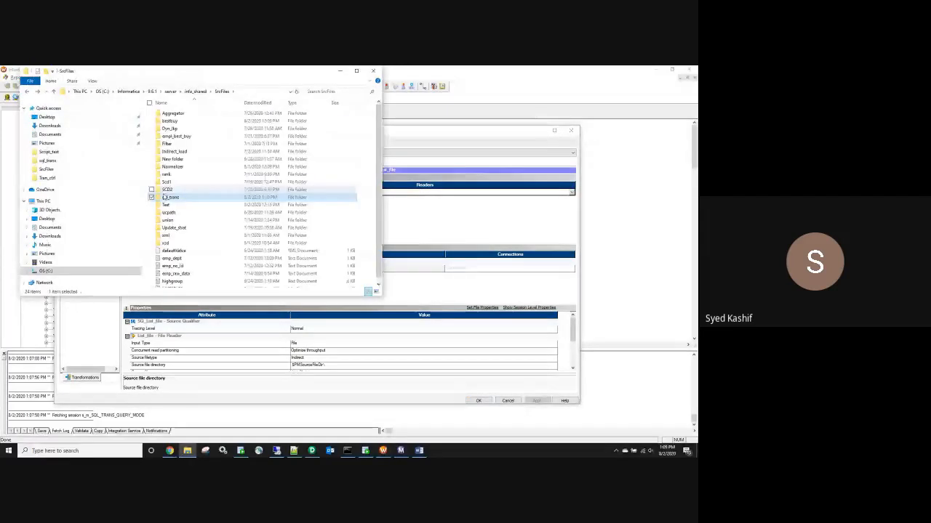
double_click(206, 197)
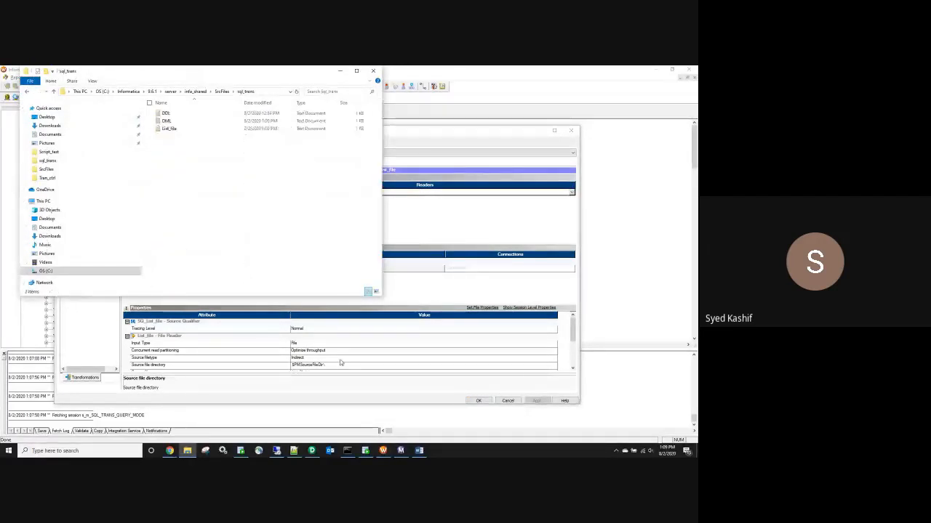
click(327, 365)
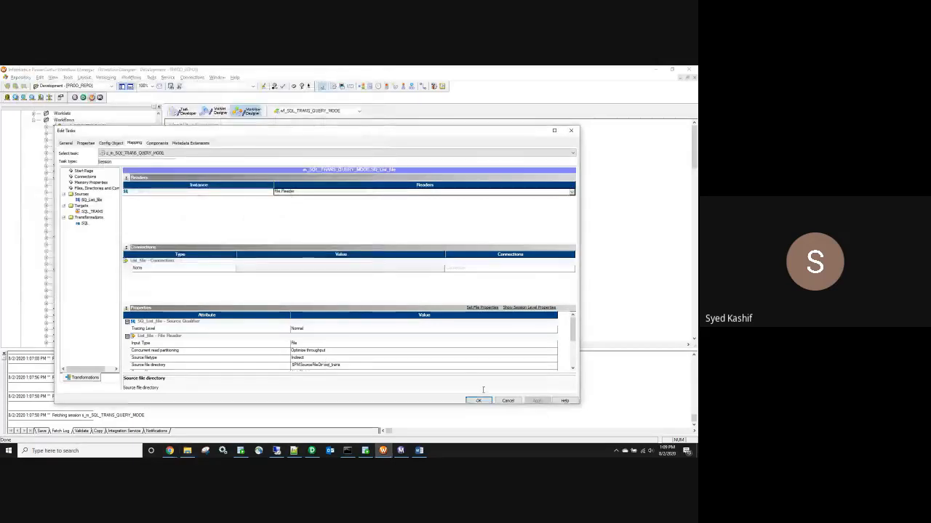
click(478, 400)
Step: Save and start wf_SQL_TRANS_QUERY_MODE, and check the new run in Workflow Monitor with the earlier failed run collapsed
key(ctrl+s)
right_click(377, 221)
click(410, 301)
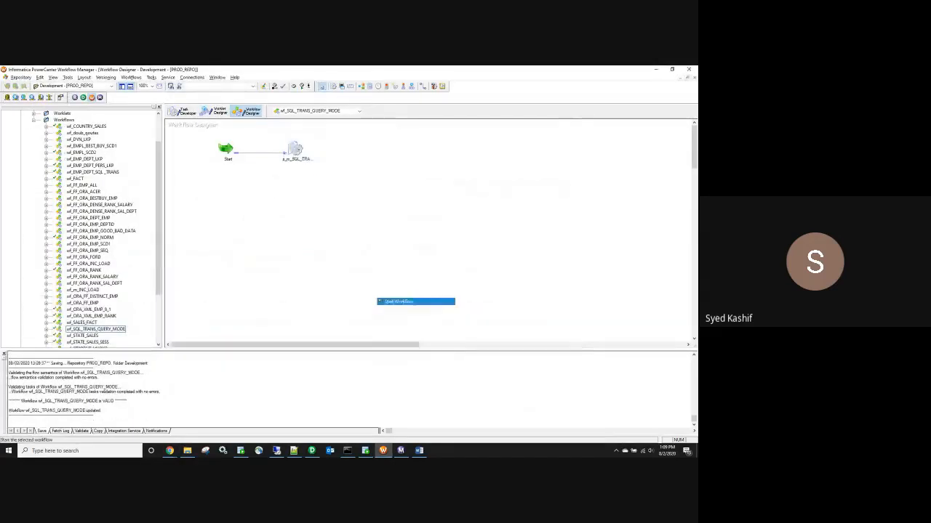
click(401, 450)
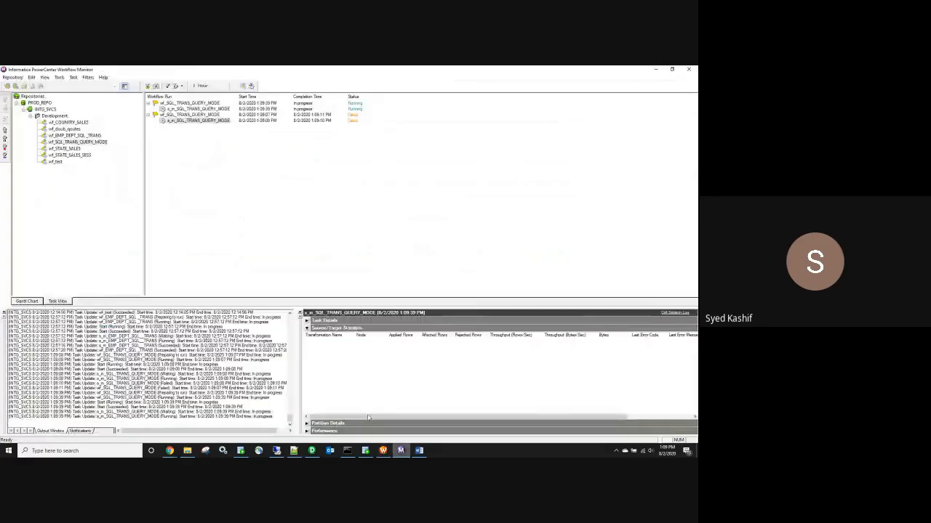
click(148, 115)
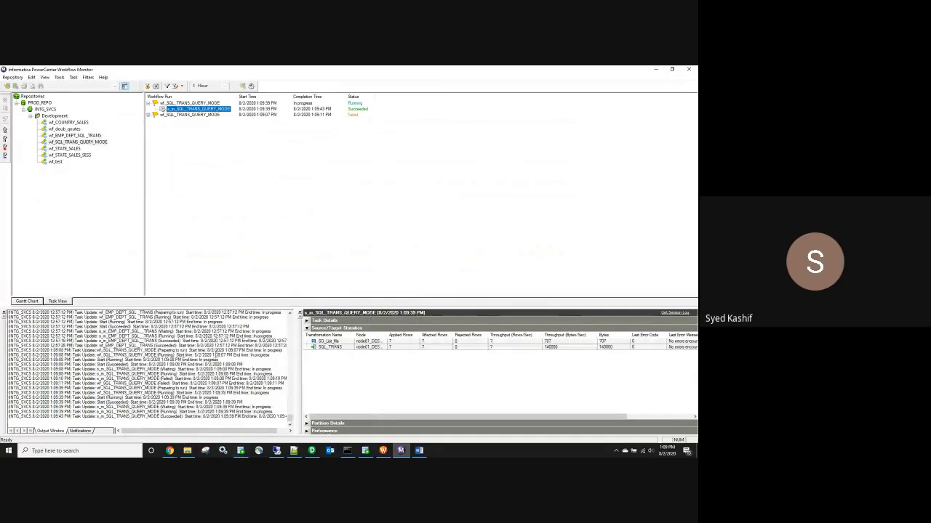
Step: Switch back to SQL Developer and rerun the selected query on HR.EMP_8_2_SQL_TRANS to check the workflow's output
click(365, 452)
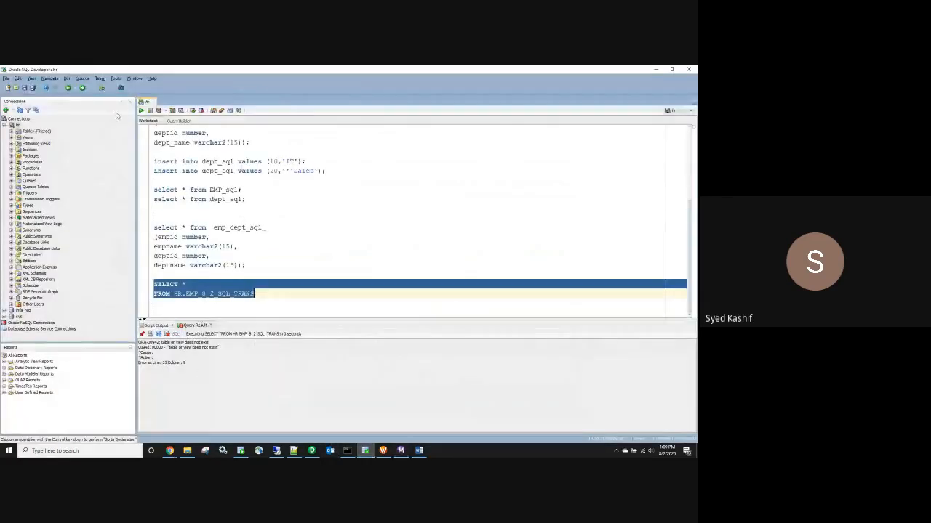
click(141, 111)
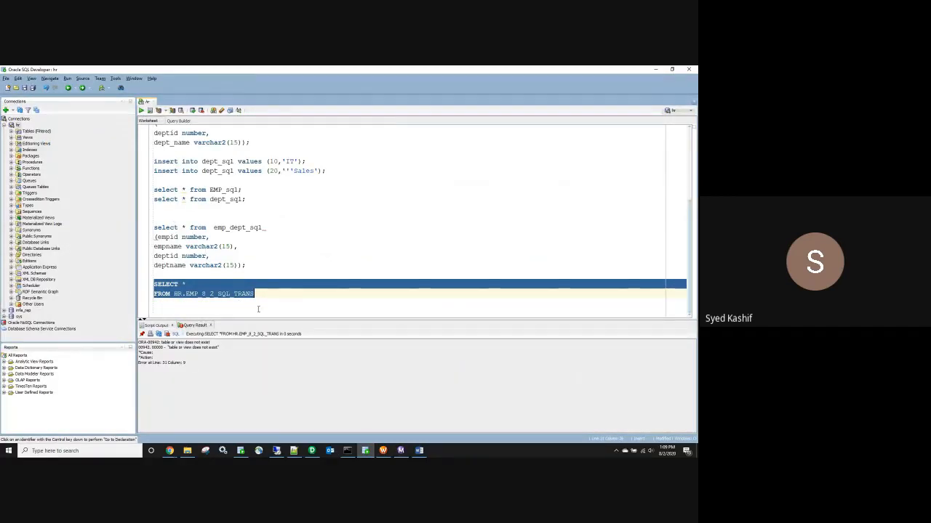
Step: Rerun the selected query, switch to Workflow Monitor, and open the s_m_SQL_TRANS_QUERY_MODE session log to examine its first error entry
click(141, 110)
key(alt+Tab)
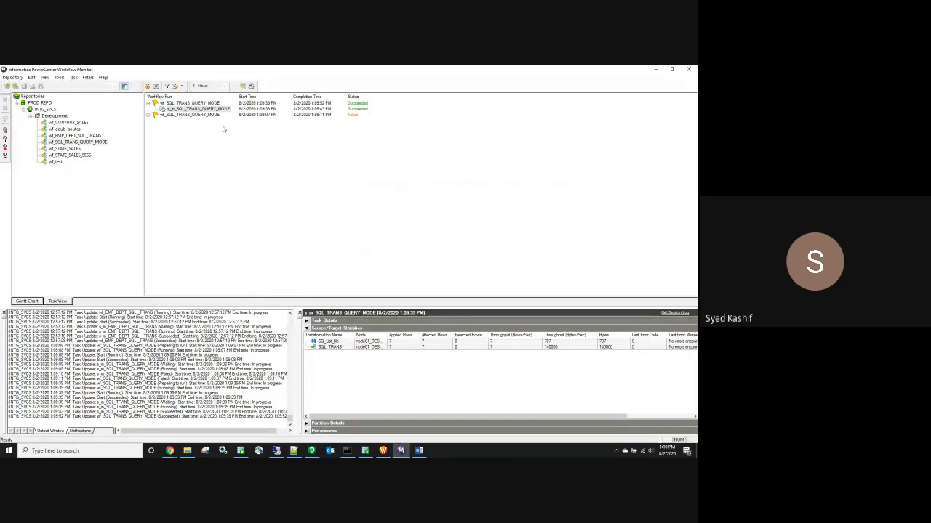
click(676, 314)
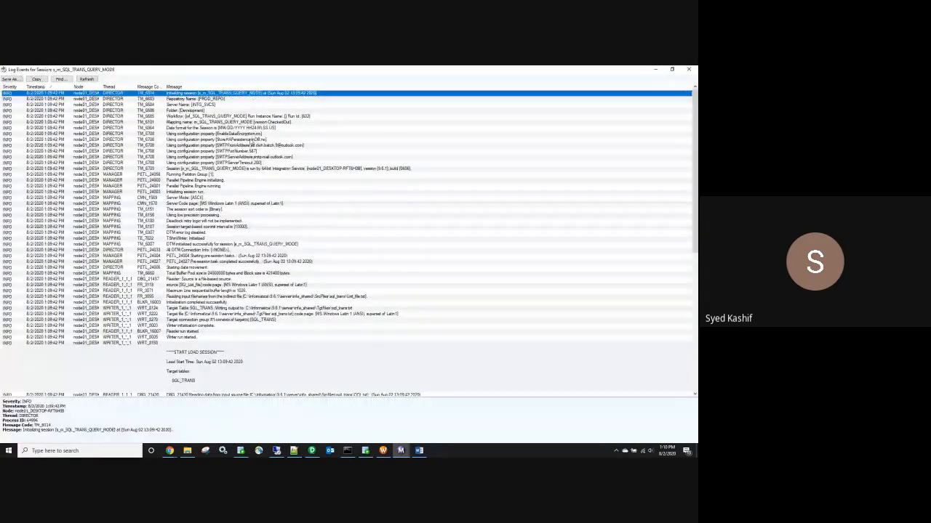
scroll(273, 183, down, 1)
scroll(275, 186, down, 4)
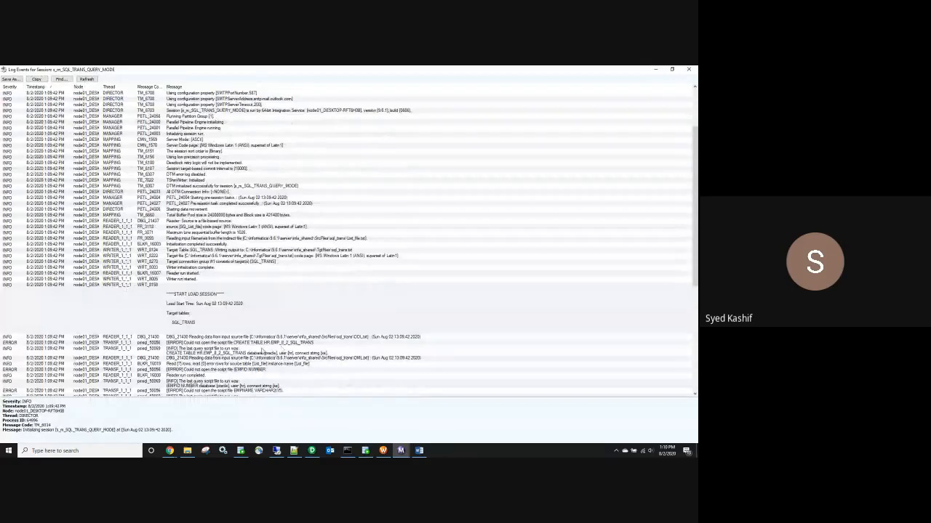
click(220, 345)
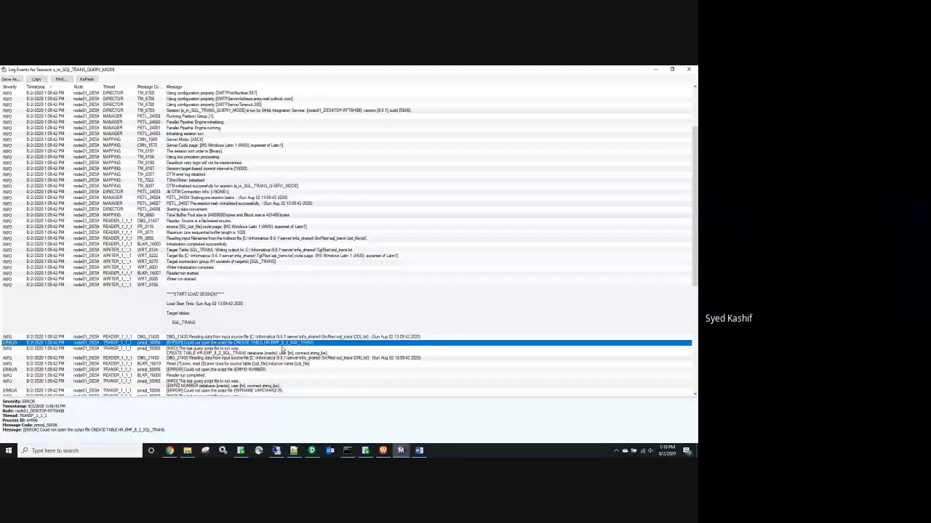
Step: Switch to File Explorer and check the contents of the DML script in the sql_trans folder, closing it again
click(187, 451)
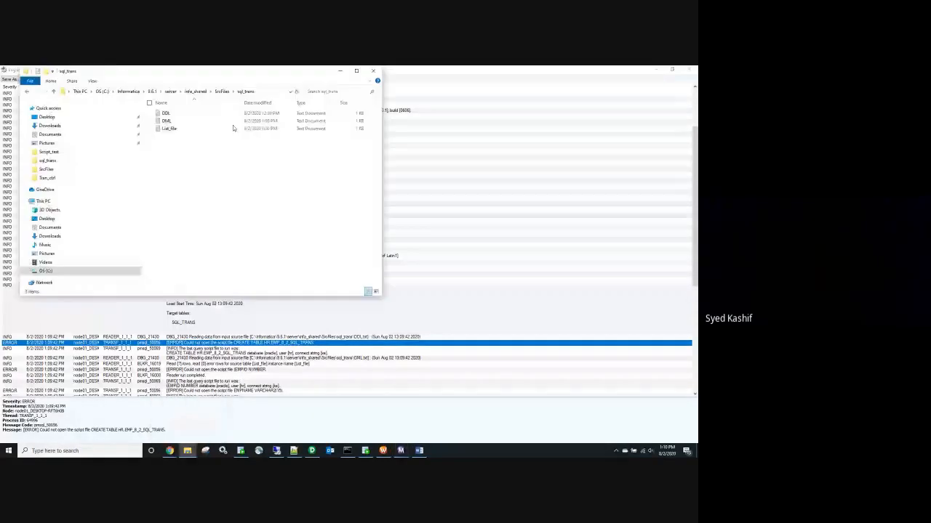
double_click(179, 121)
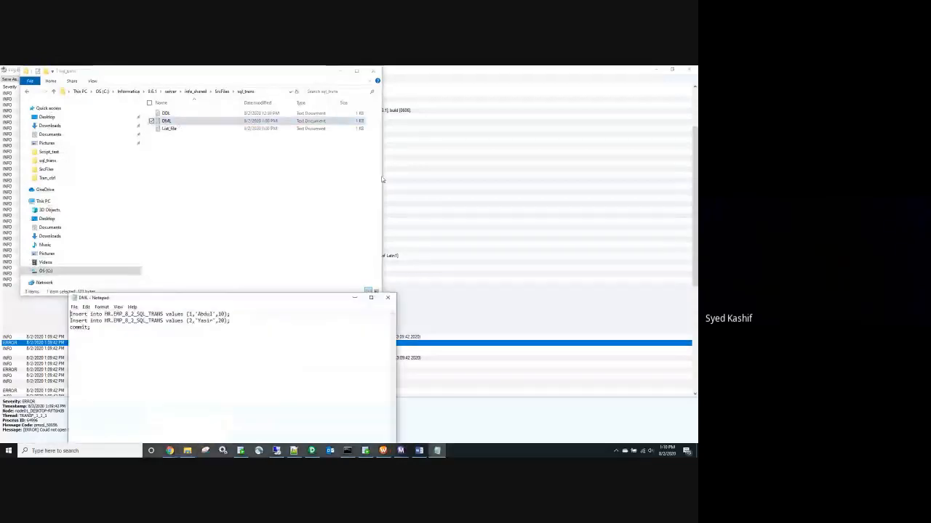
click(388, 297)
Step: Join the CREATE TABLE statement for HR.EMP_8_2_SQL_TRANS in the DDL file onto a single line and save the file
double_click(166, 113)
click(178, 314)
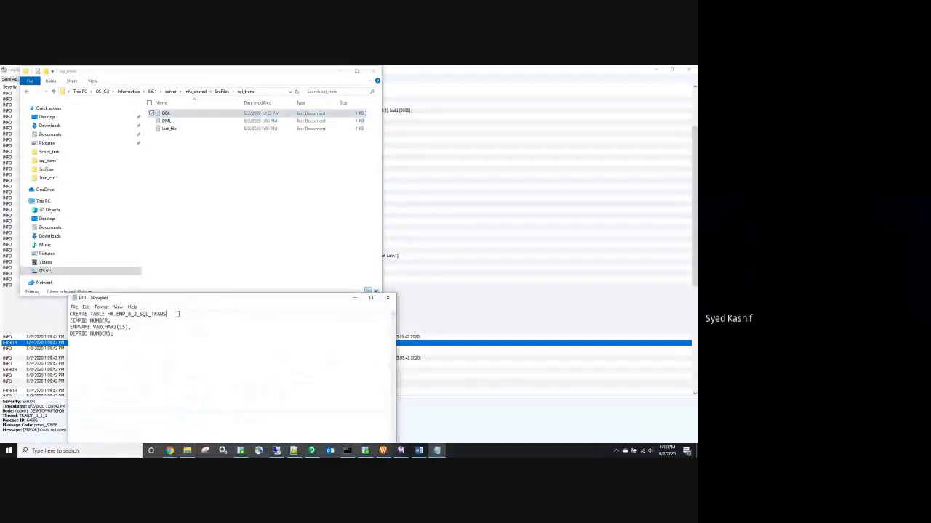
key(Delete)
click(222, 316)
key(Delete)
click(309, 314)
key(Delete)
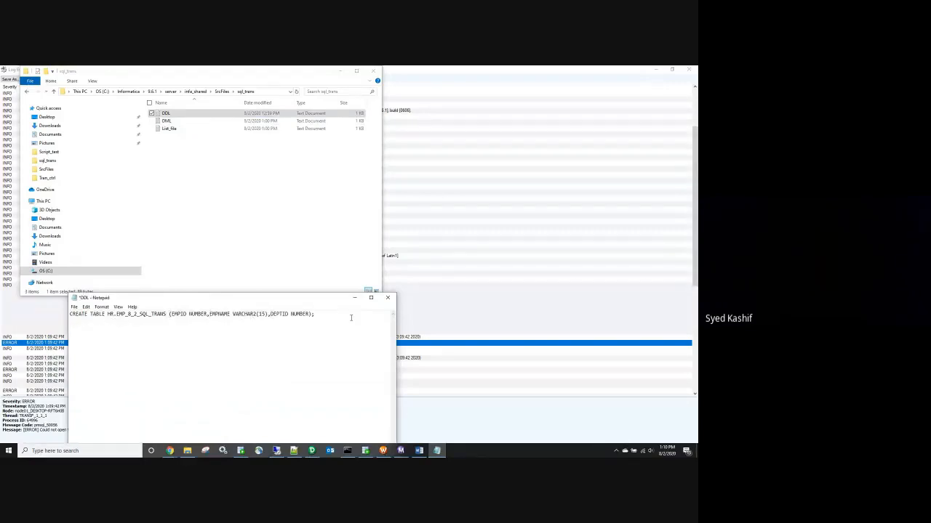
click(387, 298)
click(328, 262)
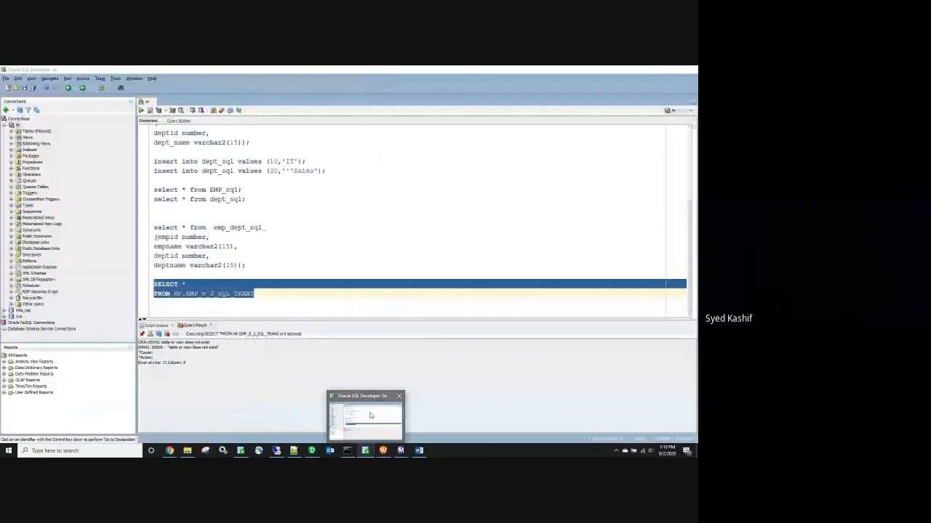
Step: Switch to Workflow Manager and start the wf_SQL_TRANS_QUERY_MODE workflow again
click(370, 416)
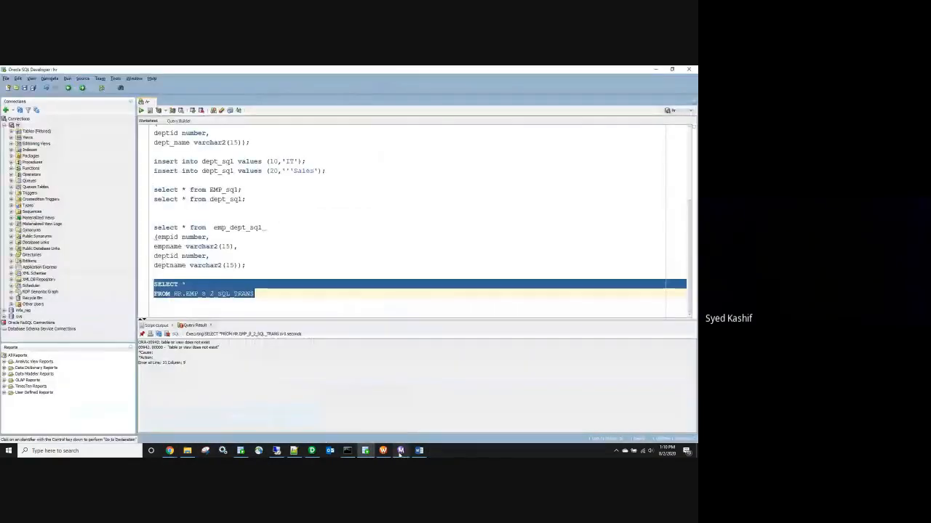
click(383, 451)
right_click(260, 230)
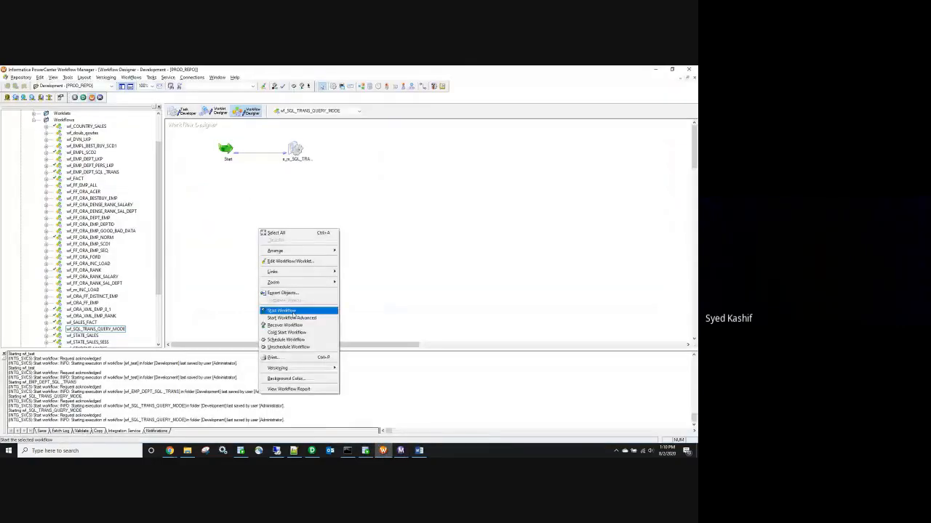
click(276, 315)
Step: Close the old session log, check the new run in Workflow Monitor, and rerun the HR.EMP_8_2_SQL_TRANS query in SQL Developer
mouse_move(401, 451)
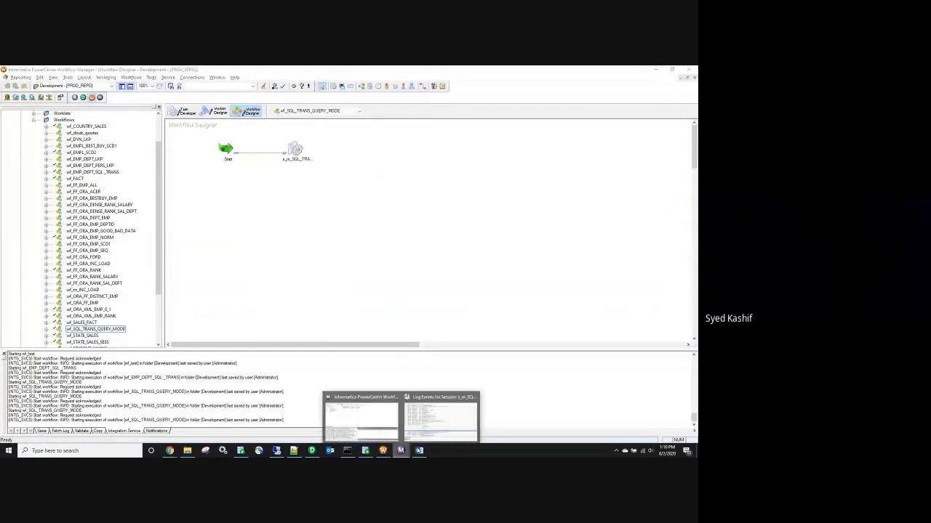
click(441, 417)
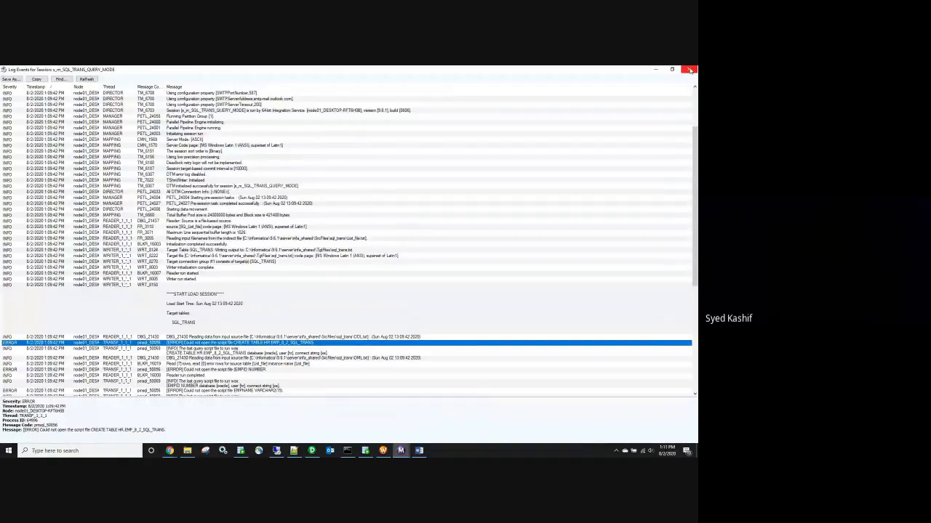
click(690, 70)
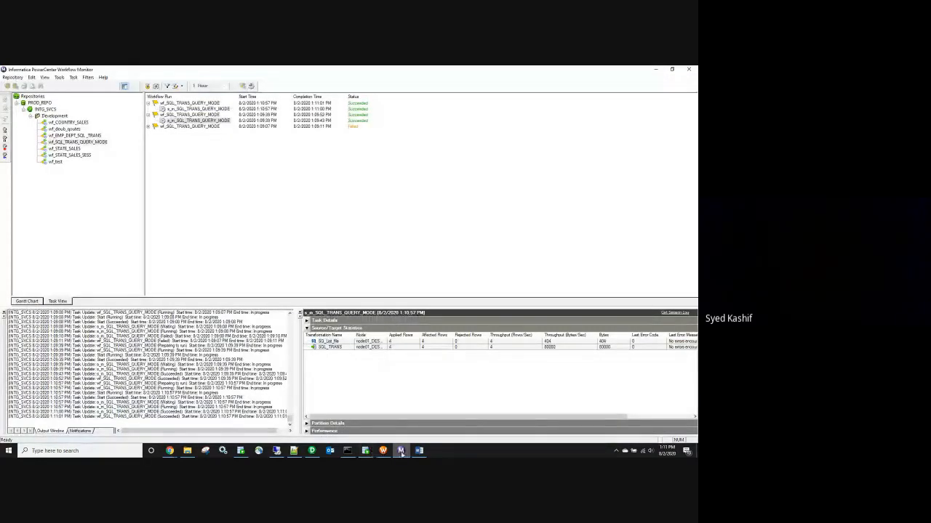
click(358, 450)
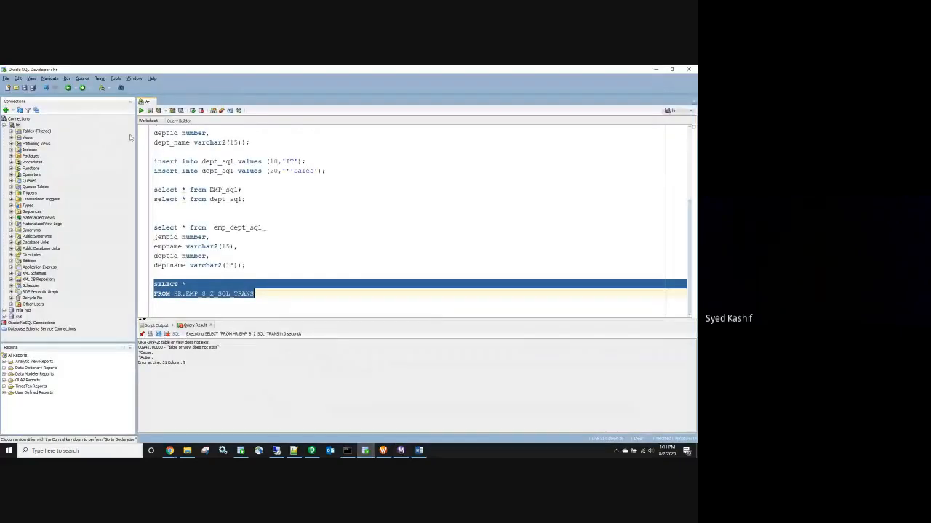
click(141, 112)
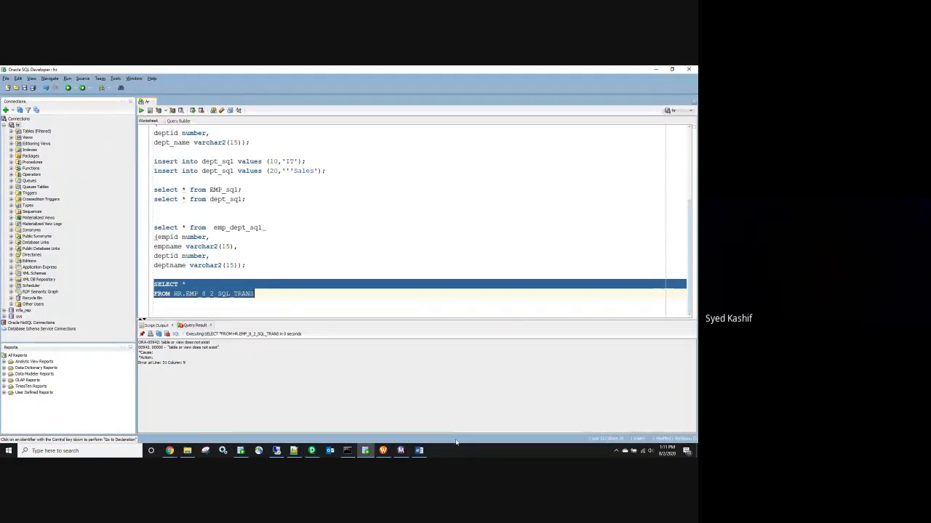
Step: Switch to Workflow Monitor and open the newest run's session log to examine the error entry for the CREATE TABLE script
click(401, 451)
click(197, 109)
click(664, 313)
click(244, 88)
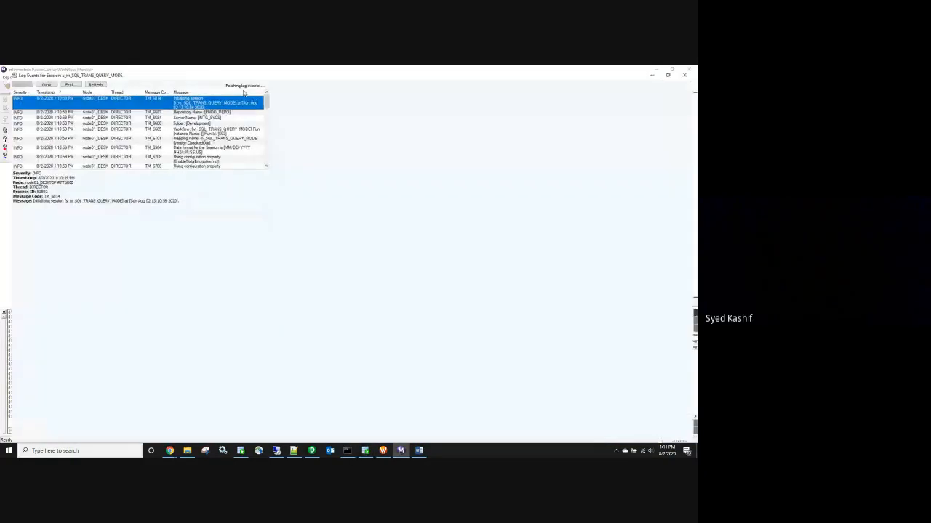
scroll(258, 219, down, 2)
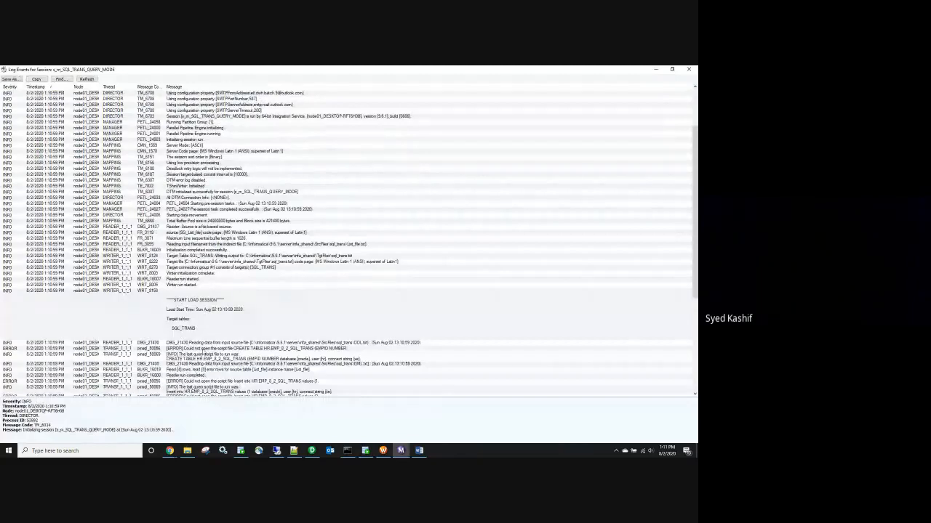
click(203, 349)
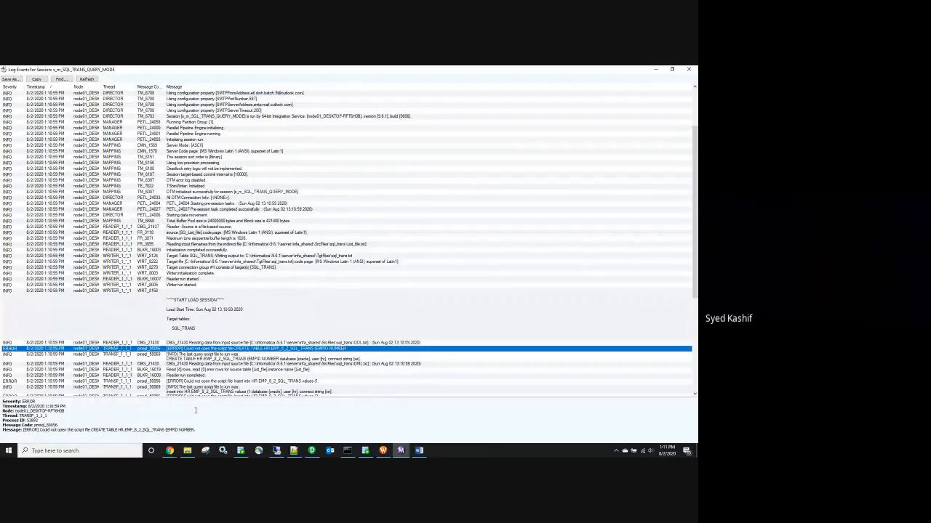
Step: Switch to File Explorer, open the DDL script from the sql_trans folder, and copy its whole CREATE TABLE statement
click(187, 451)
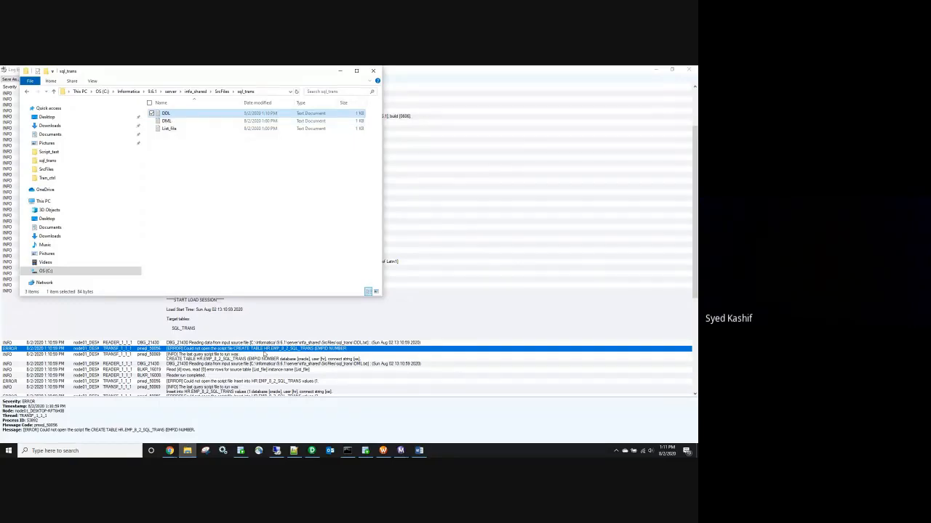
key(Return)
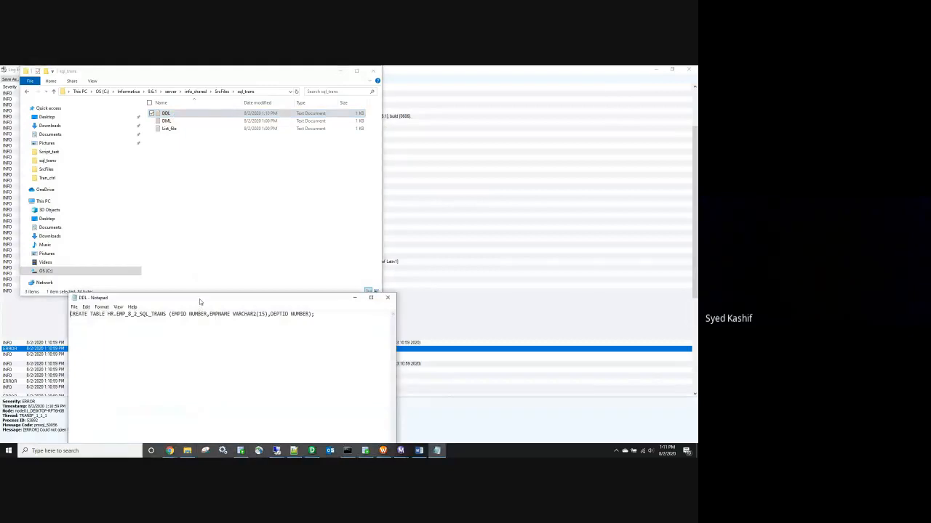
key(ctrl+a)
key(ctrl+c)
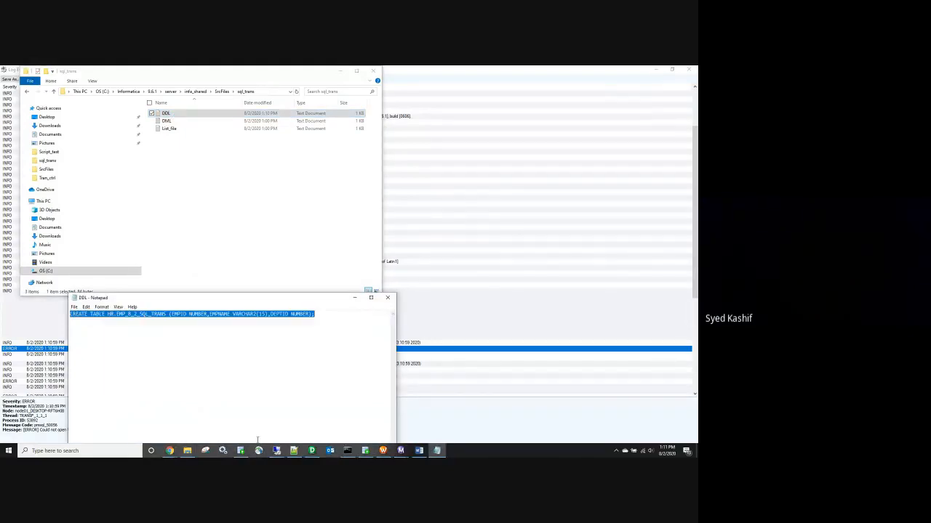
Step: Switch to SQL Developer and paste the copied CREATE TABLE statement on a new line below the HR.EMP_8_2_SQL_TRANS query
click(365, 450)
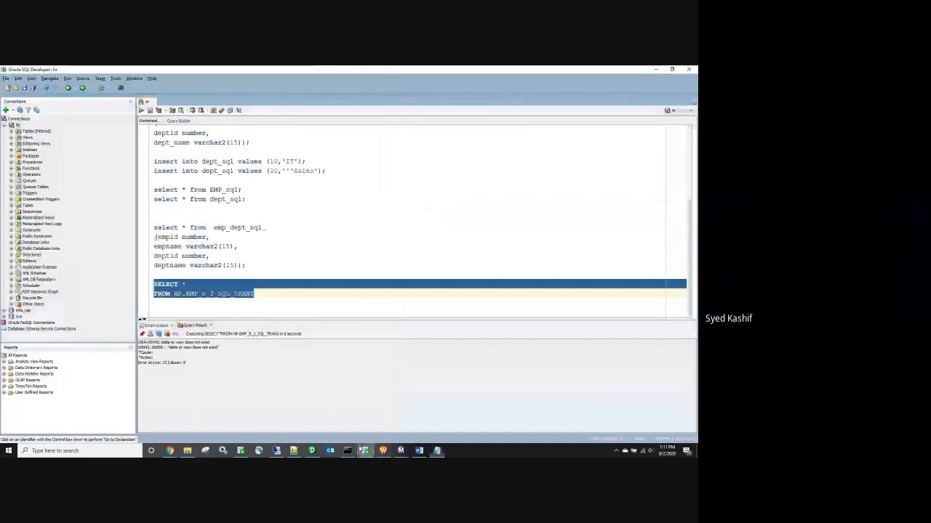
click(263, 294)
key(Return)
key(Return)
key(Return)
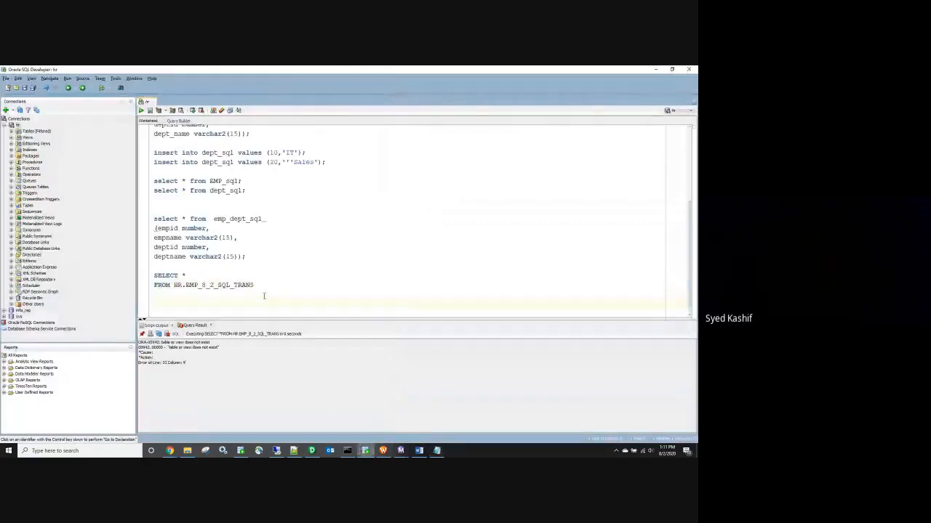
key(ctrl+v)
Step: Run only the pasted CREATE TABLE statement, and query HR.EMP_8_2_SQL_TRANS to test the DDL manually
drag(339, 303, 135, 298)
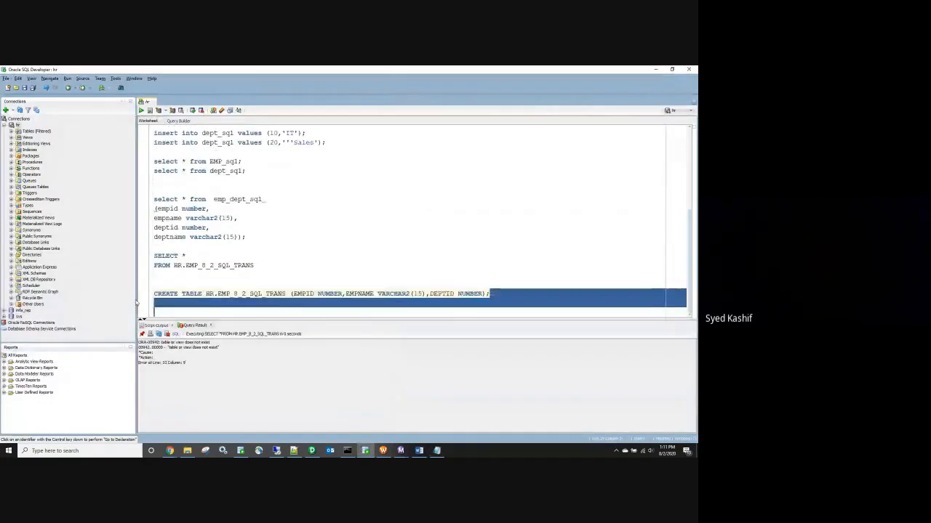
click(141, 111)
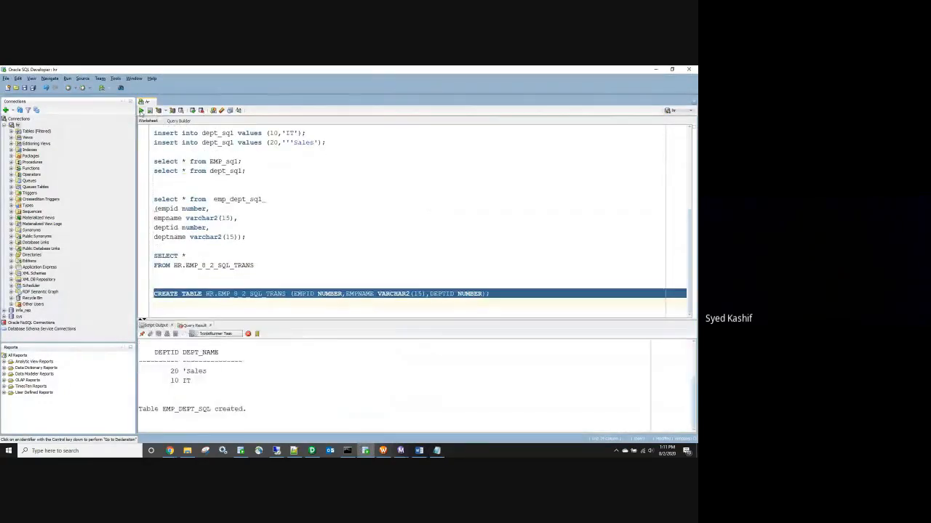
drag(255, 265, 153, 251)
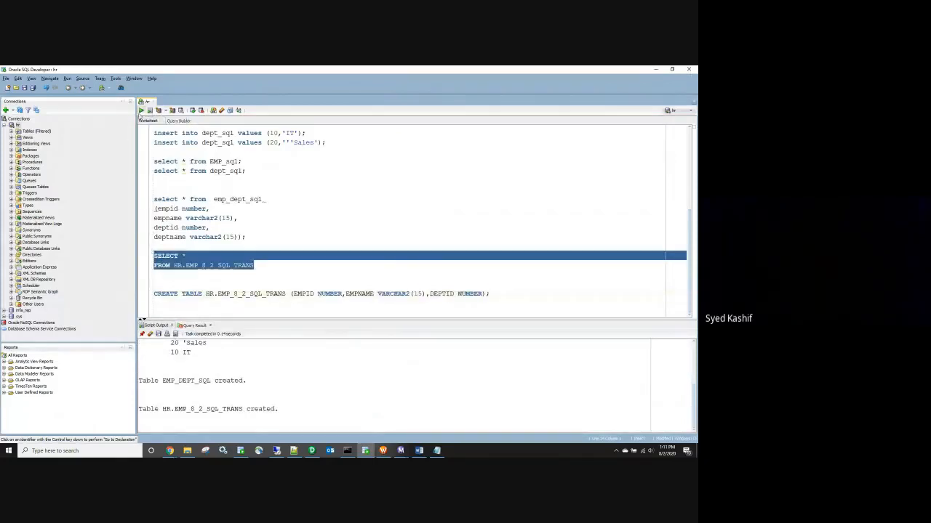
click(141, 110)
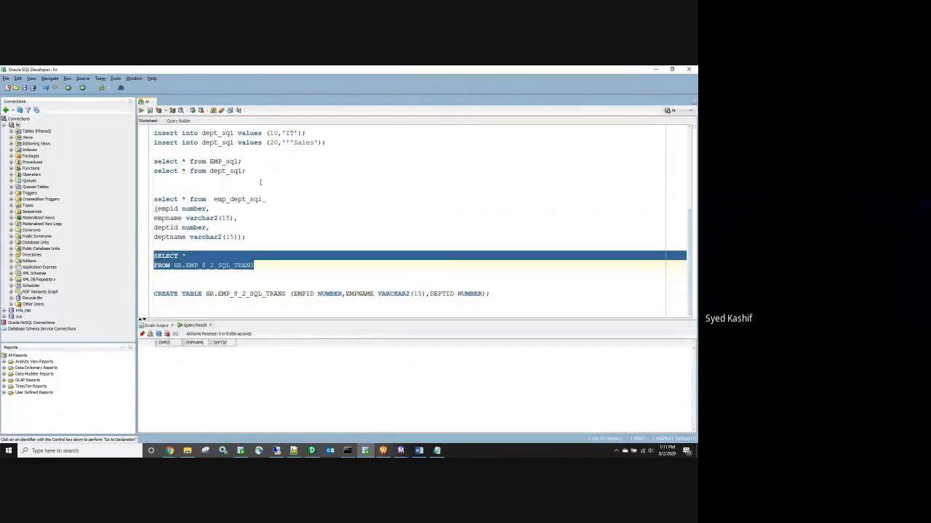
Step: Add the statement "drop table HR.EMP_8_2_SQL_TRANS" between the SELECT and CREATE TABLE statements and run it
click(266, 267)
key(Return)
key(Return)
key(Return)
text(drop table)
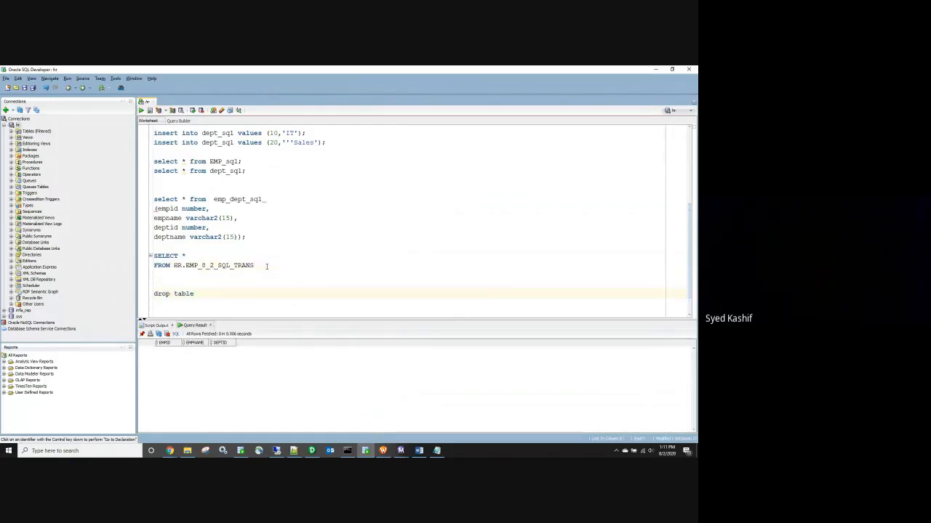
double_click(249, 266)
key(ctrl+c)
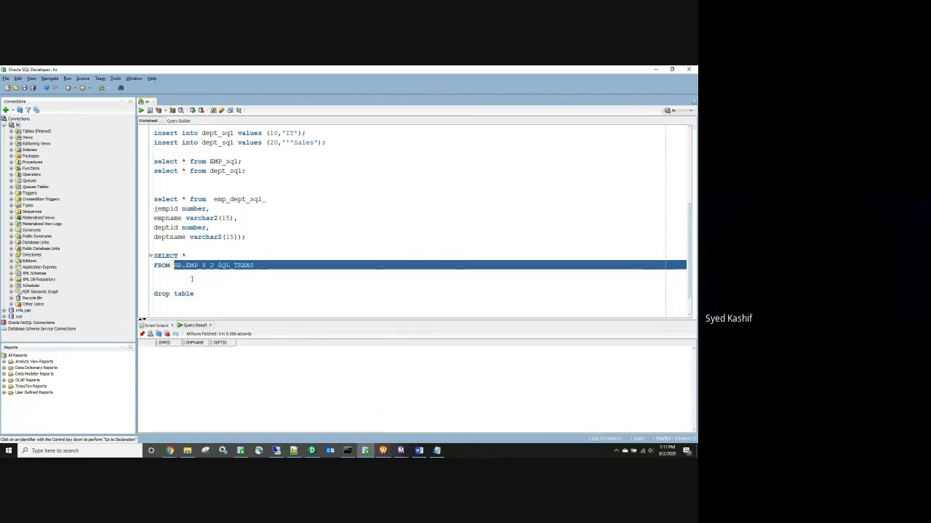
click(282, 293)
key(ctrl+v)
drag(281, 293, 154, 294)
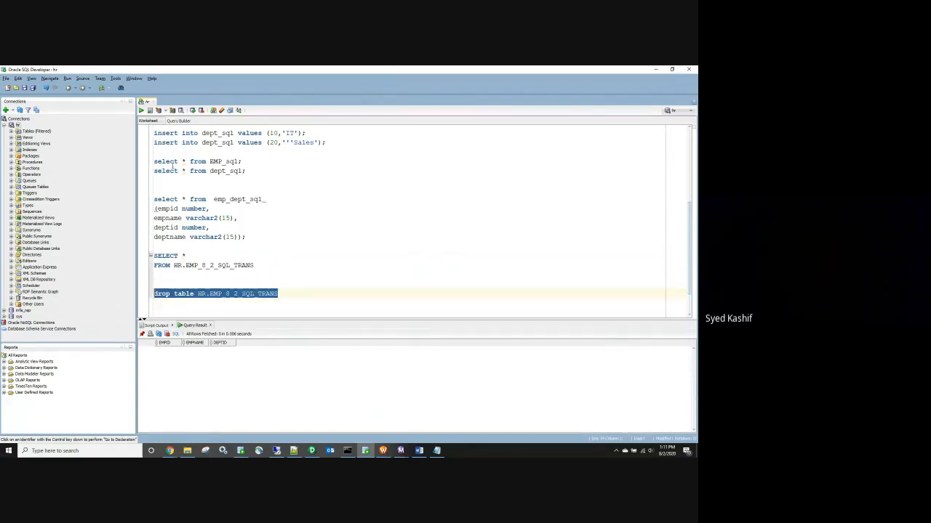
click(141, 112)
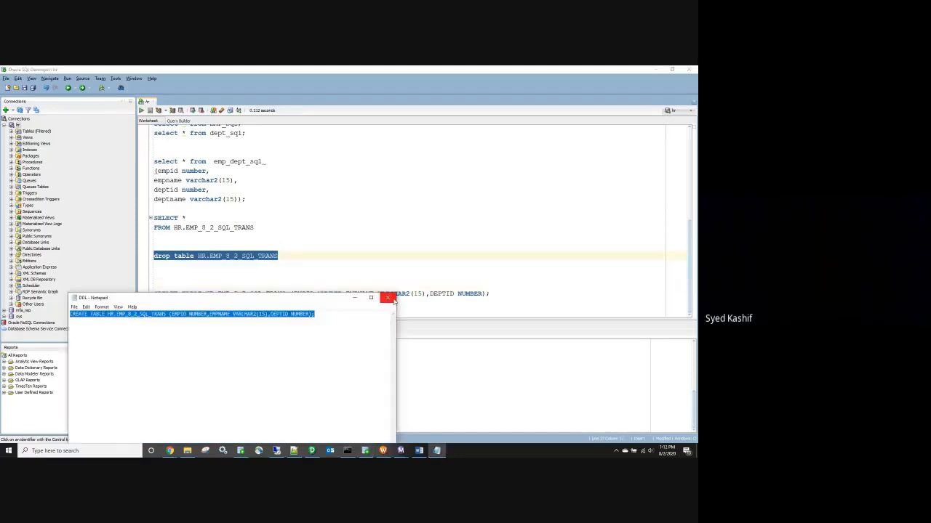
Step: Close the DDL file in Notepad and the open session log, returning to Workflow Monitor
click(384, 295)
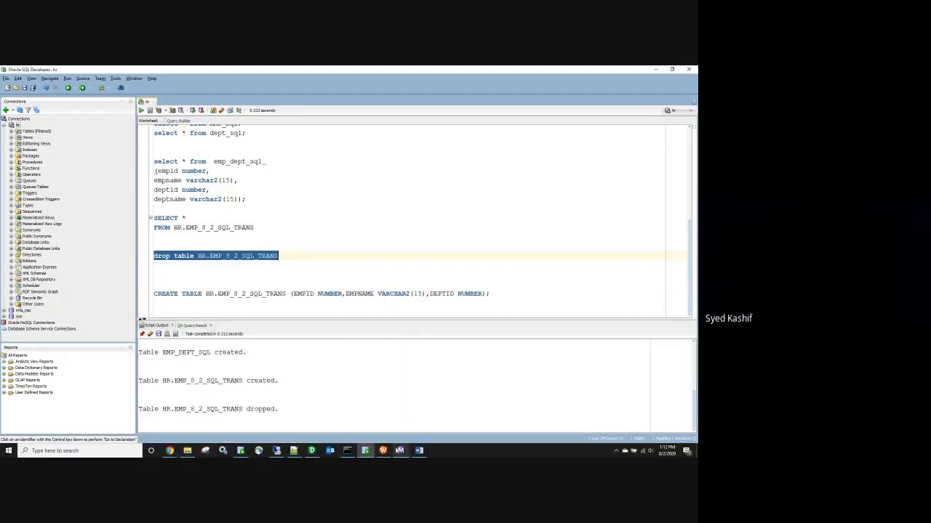
click(399, 451)
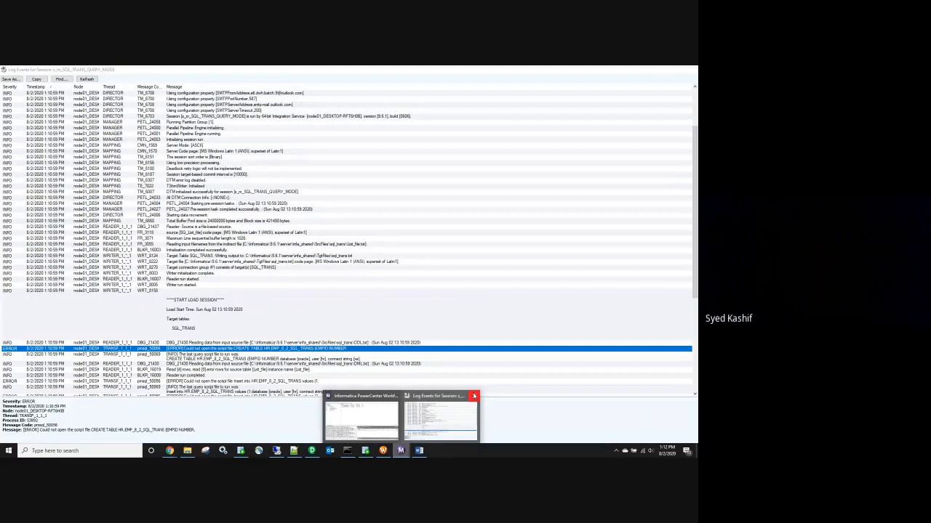
click(474, 395)
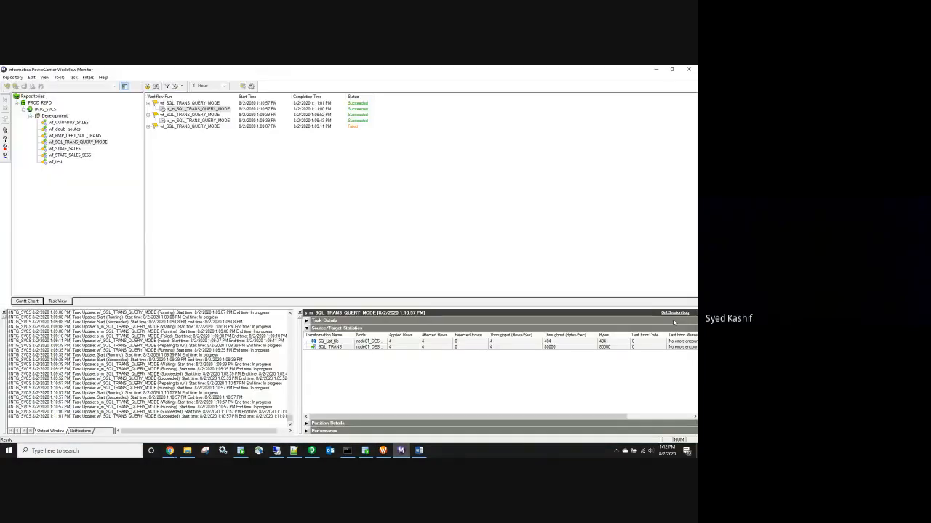
Step: Open the log of the latest s_m_SQL_TRANS_QUERY_MODE session run and examine the ERROR entry for the CREATE TABLE script
click(674, 314)
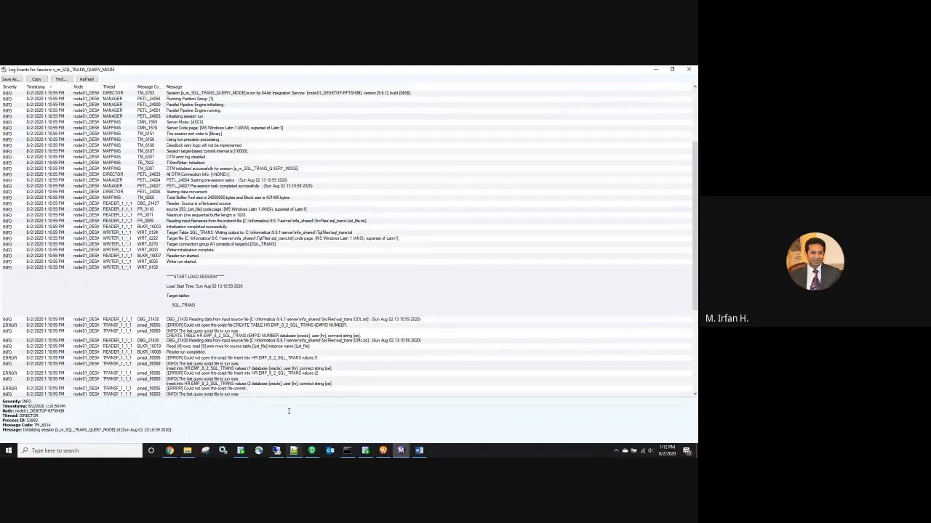
scroll(121, 311, down, 2)
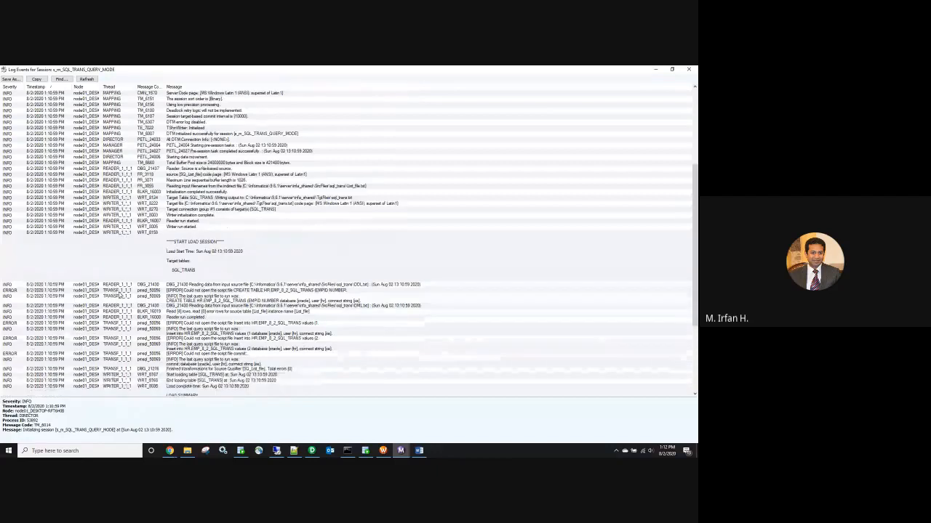
click(119, 291)
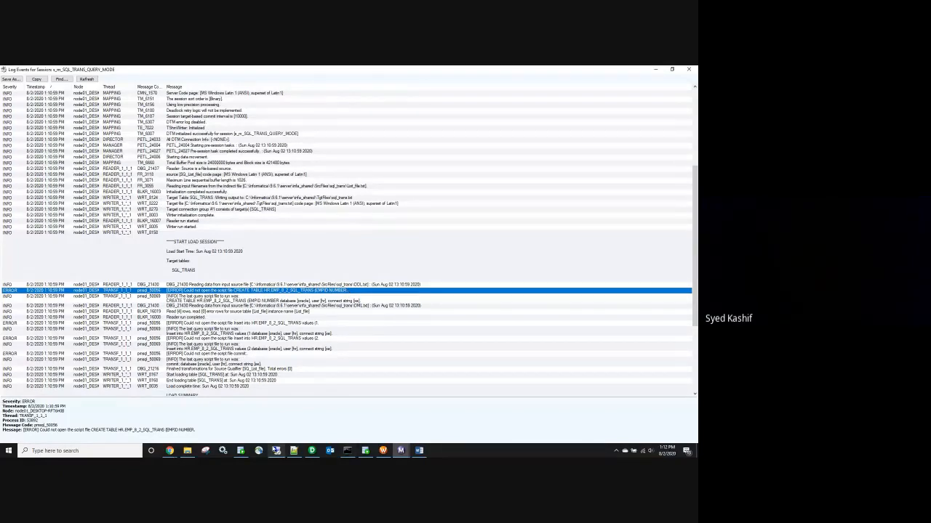
Step: Switch to PowerCenter Designer and inspect the port definitions of the flat-file source, source qualifier and SQL transformation in m_SQL_TRANS_QUERY_MODE
mouse_move(295, 452)
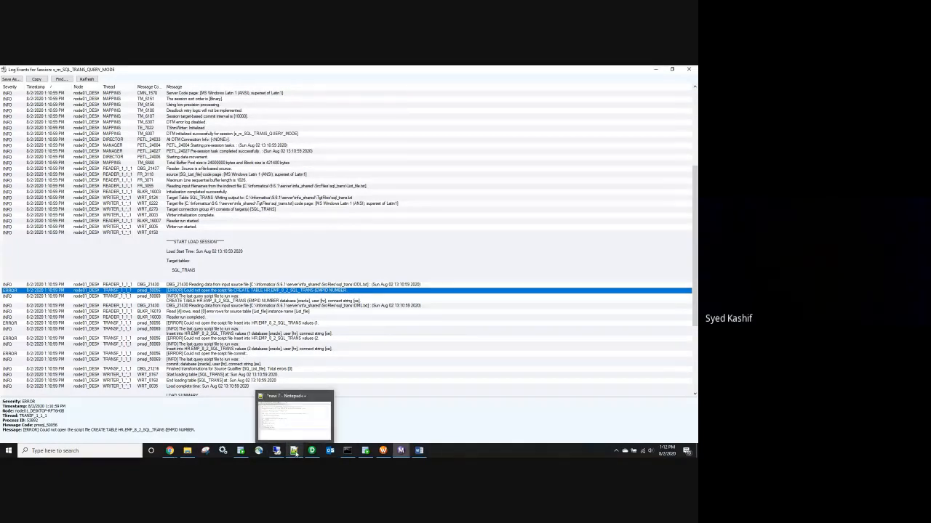
click(314, 452)
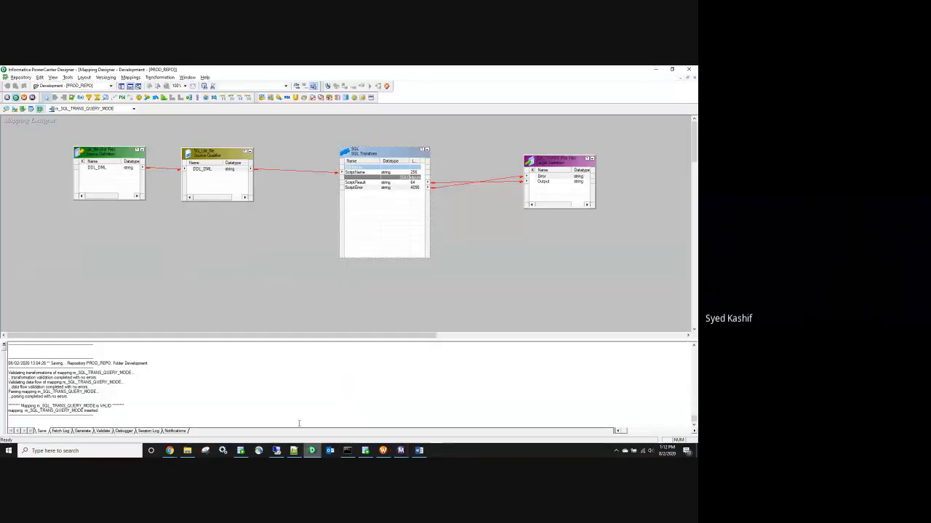
click(113, 169)
double_click(112, 170)
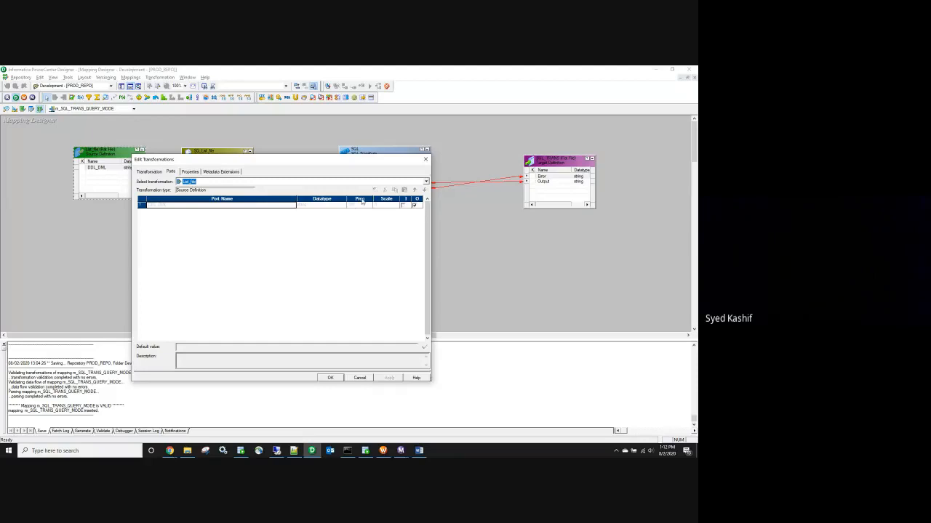
click(427, 161)
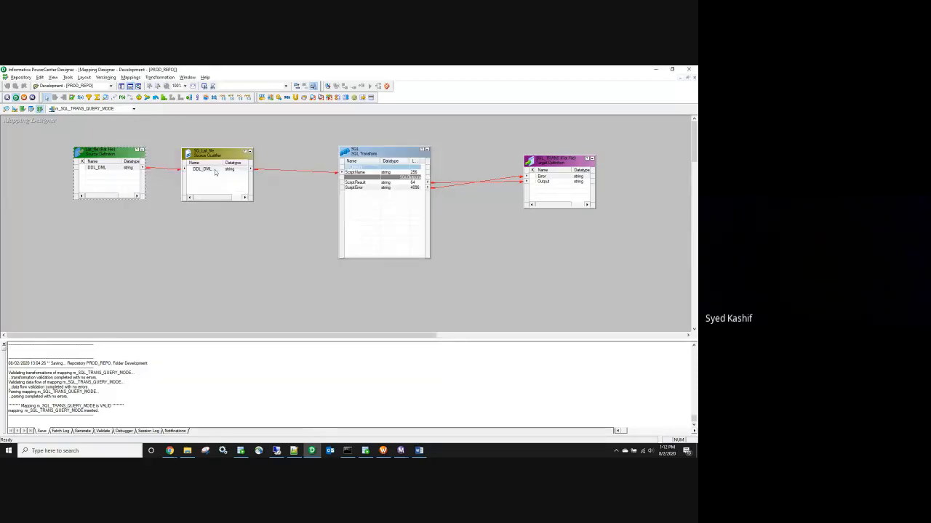
double_click(215, 174)
click(426, 159)
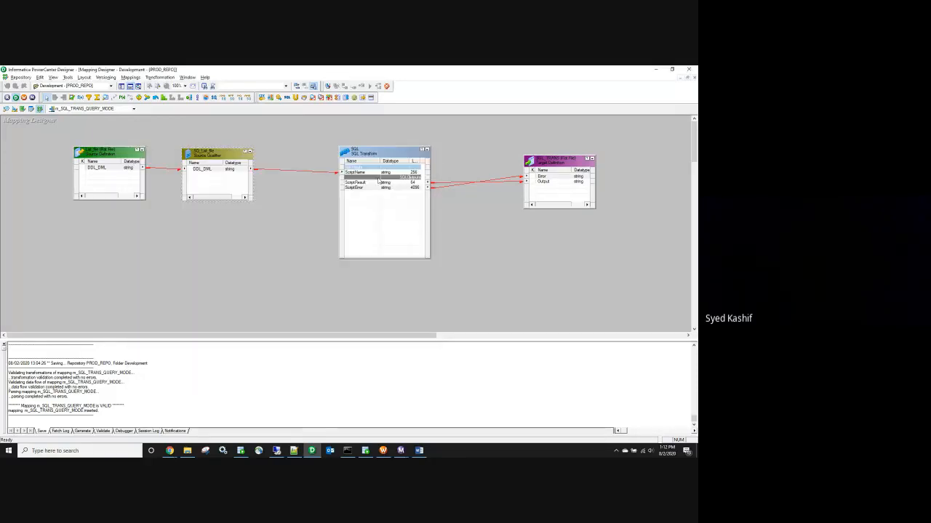
double_click(379, 181)
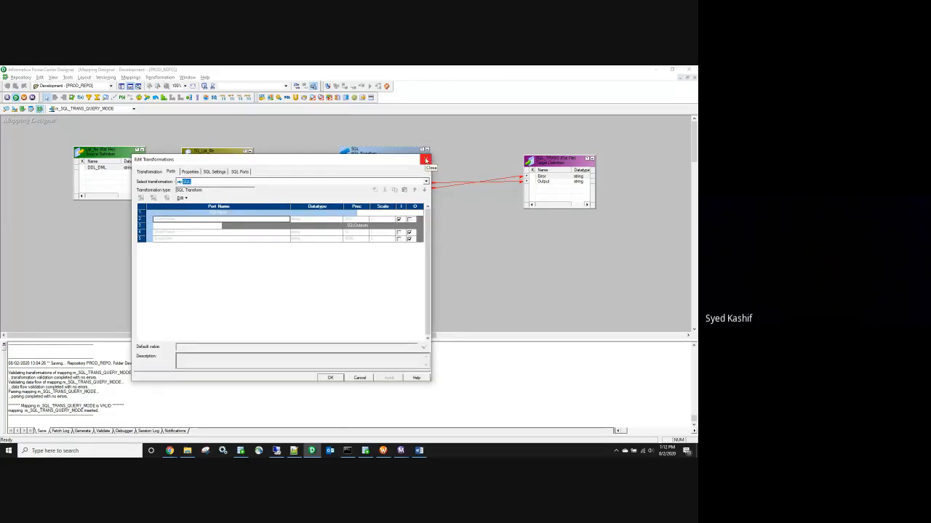
click(426, 160)
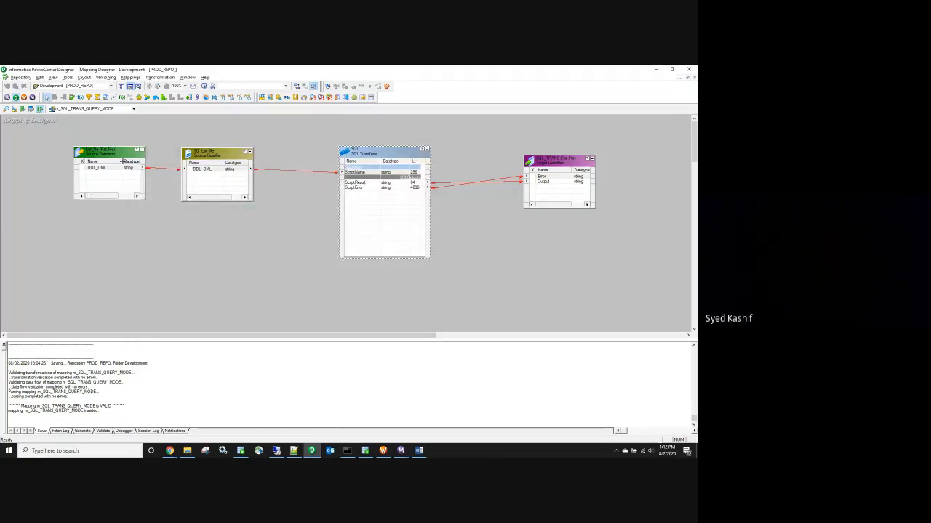
double_click(115, 173)
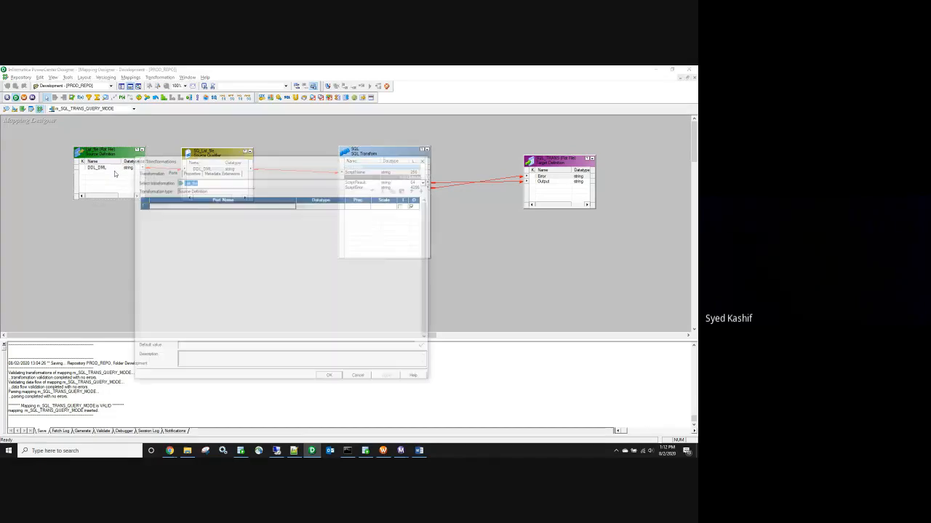
click(358, 375)
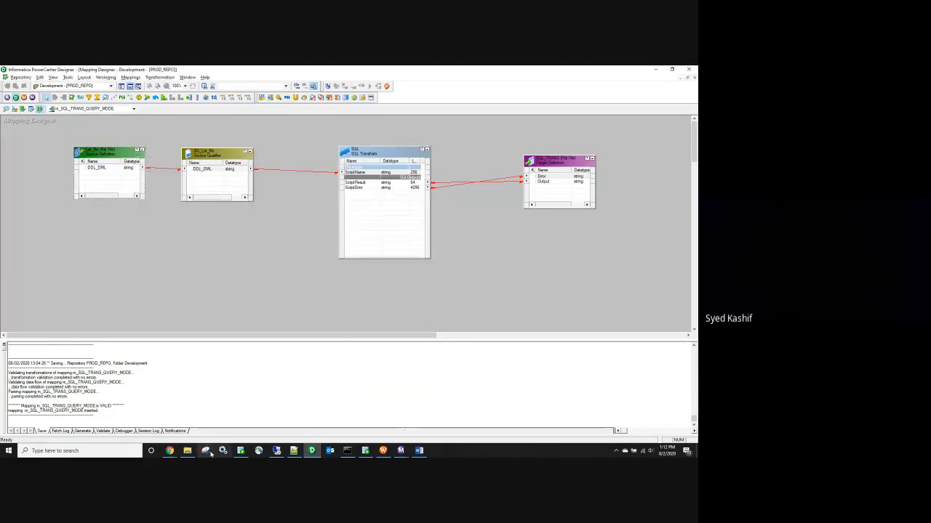
Step: Open the DDL file from the sql_trans folder in Notepad++, check the length of its CREATE TABLE statement, and return to Designer
click(188, 451)
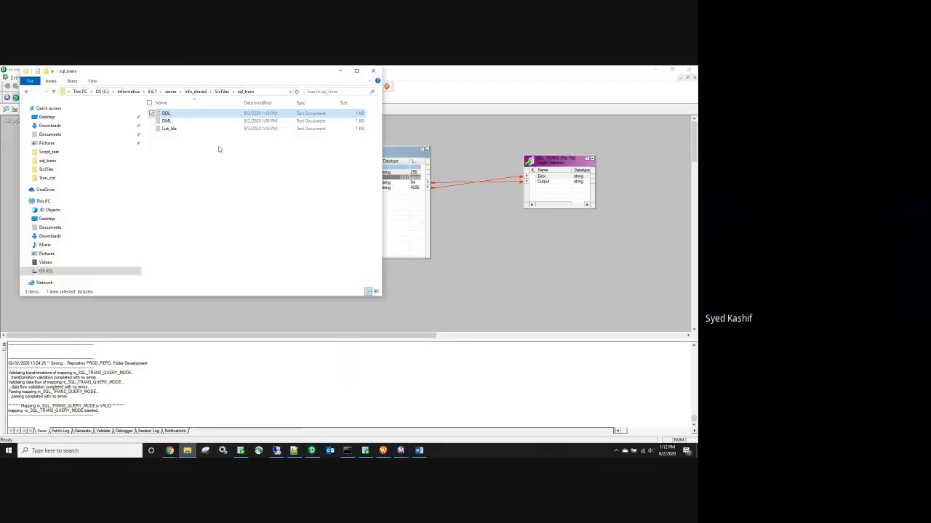
right_click(168, 114)
click(102, 165)
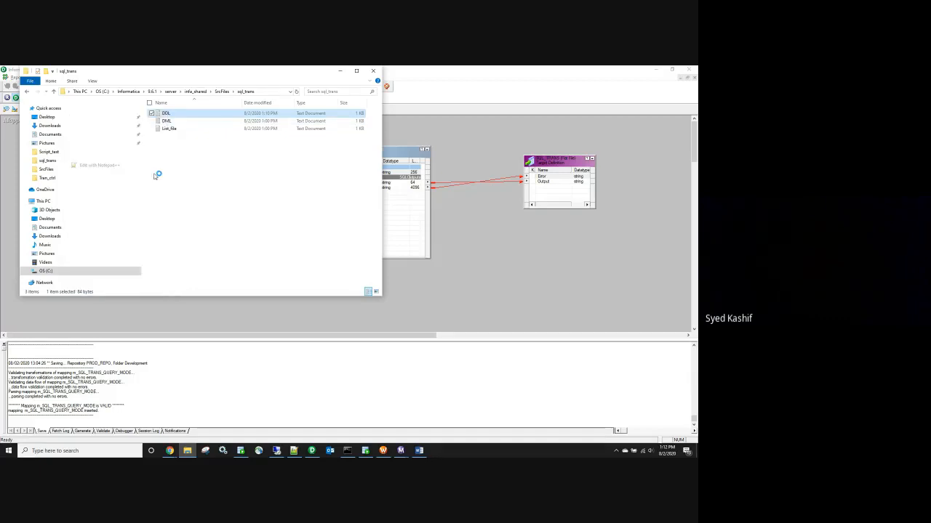
key(ctrl+a)
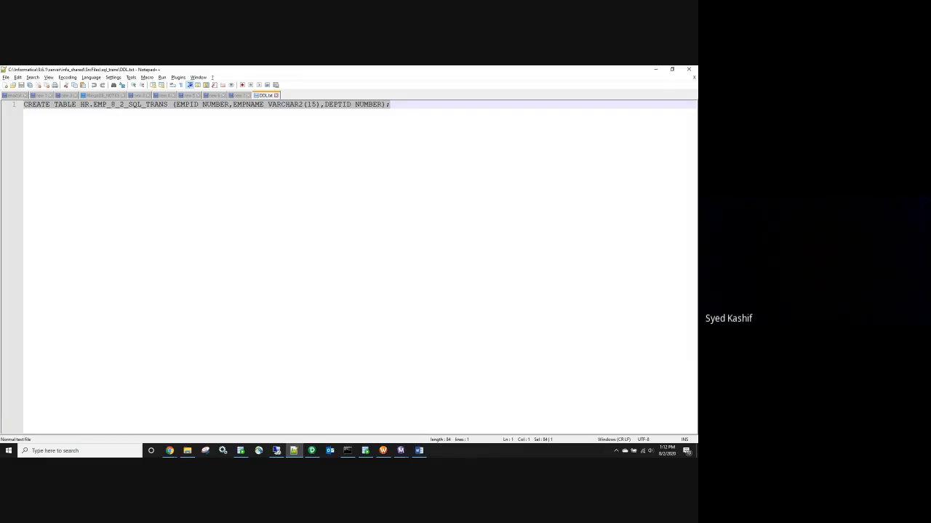
click(278, 201)
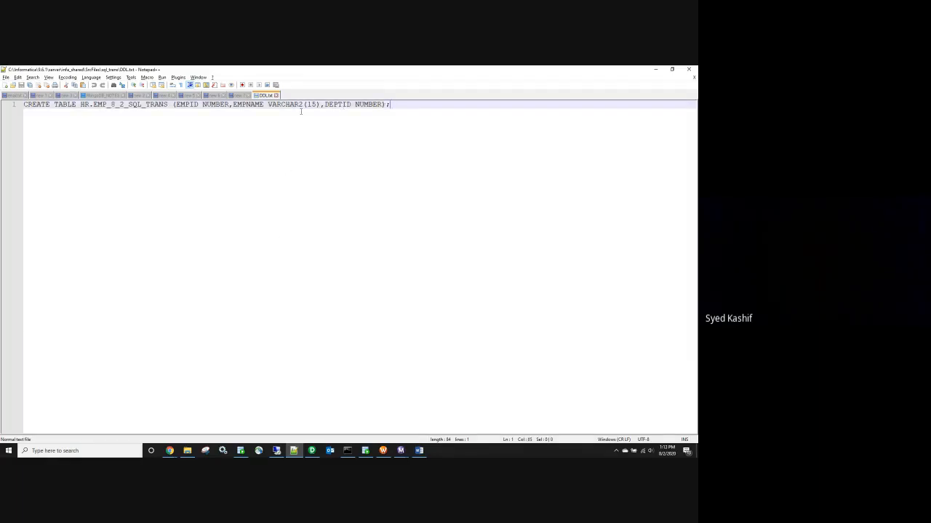
click(658, 69)
click(339, 71)
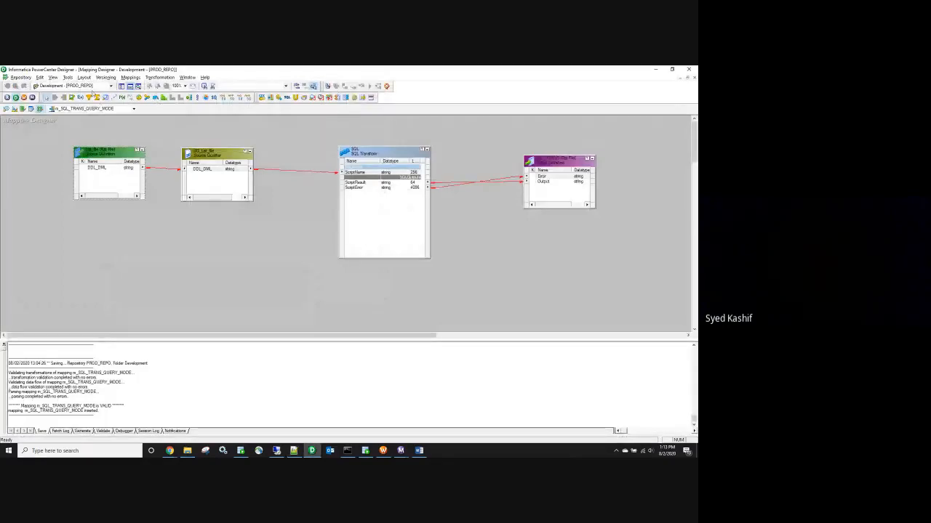
Step: In Source Analyzer, set the precision of the DDL_DML column in the List_file source to 9999 and save
click(6, 109)
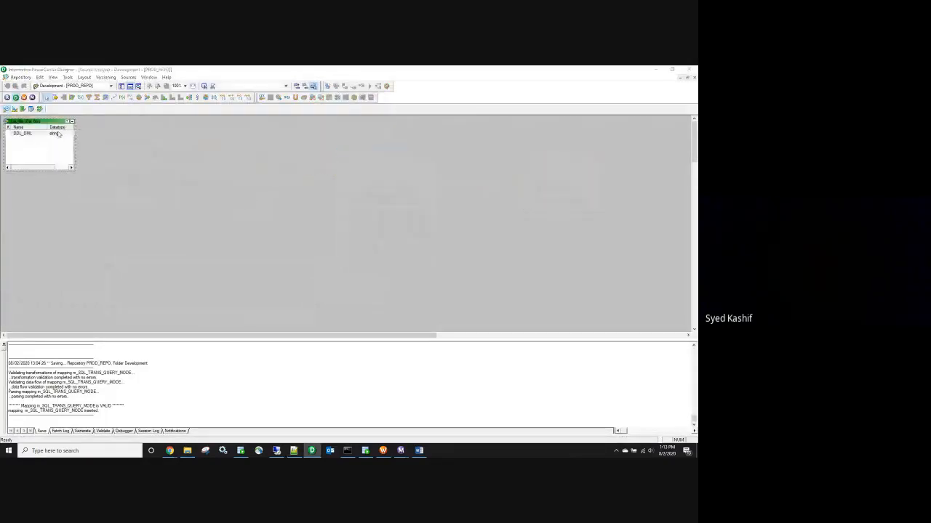
double_click(59, 134)
click(280, 205)
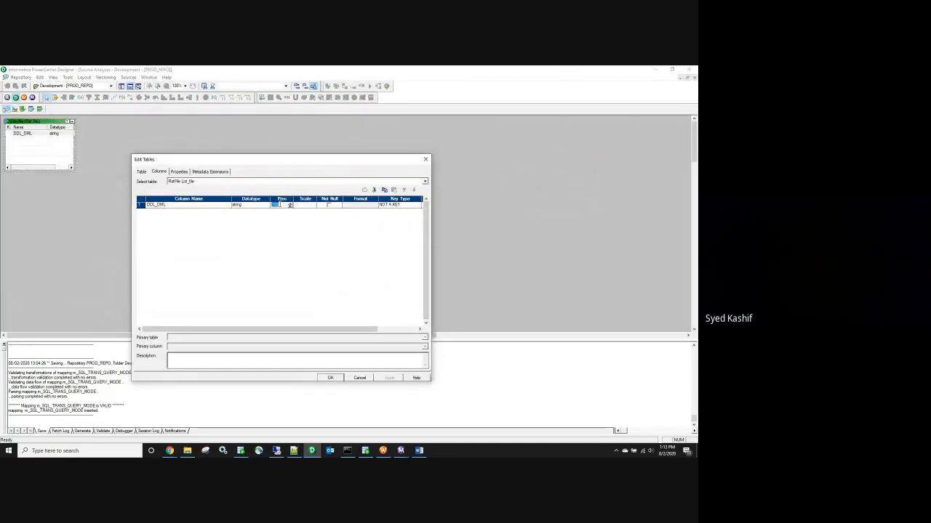
text(9999)
click(342, 378)
key(ctrl+s)
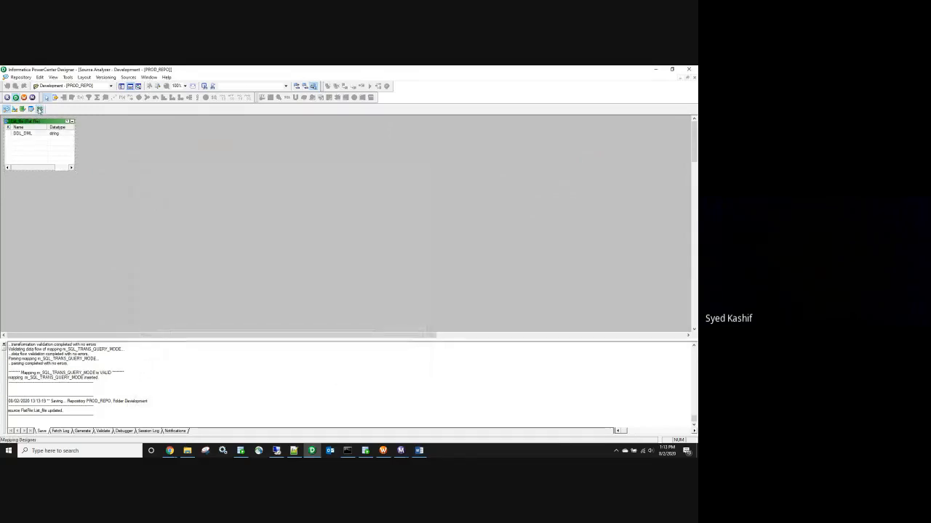
Step: In Mapping Designer, propagate the DDL_DML source port's attributes through the m_SQL_TRANS_QUERY_MODE mapping and save it
click(39, 109)
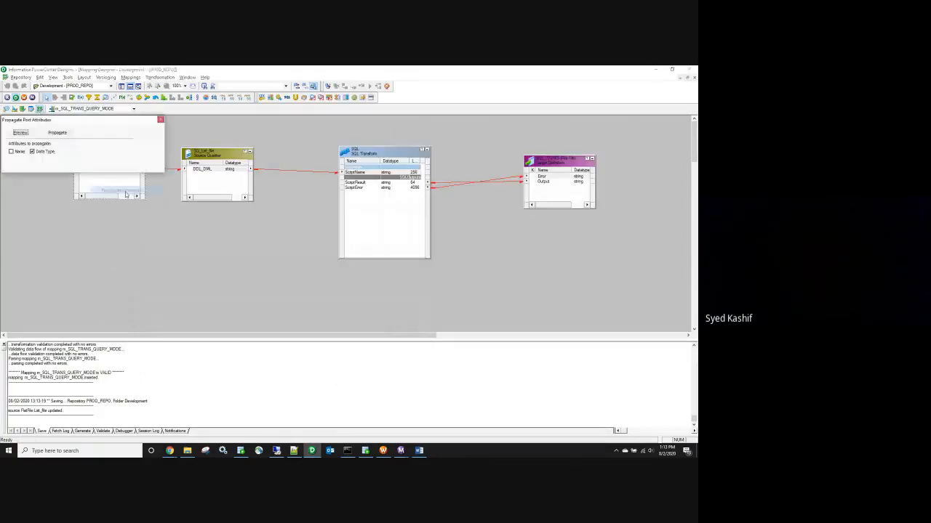
click(57, 132)
click(58, 164)
key(ctrl+s)
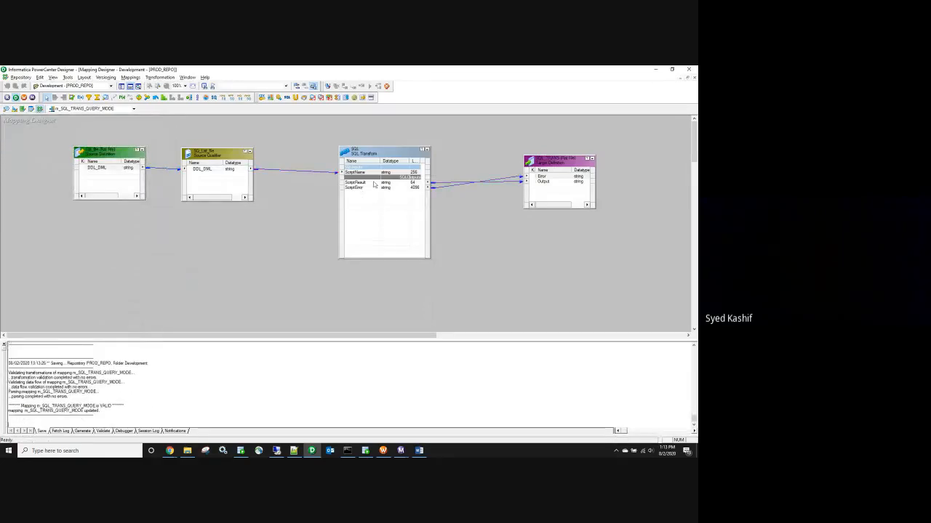
Step: Review the port precisions of the SQL_TRANS target definition and the SQL ports of the SQL transformation
double_click(558, 178)
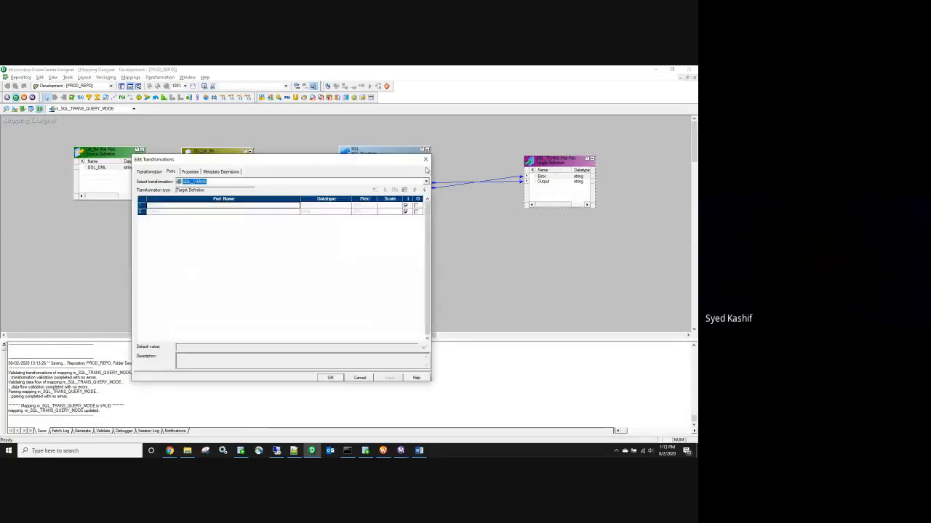
click(426, 159)
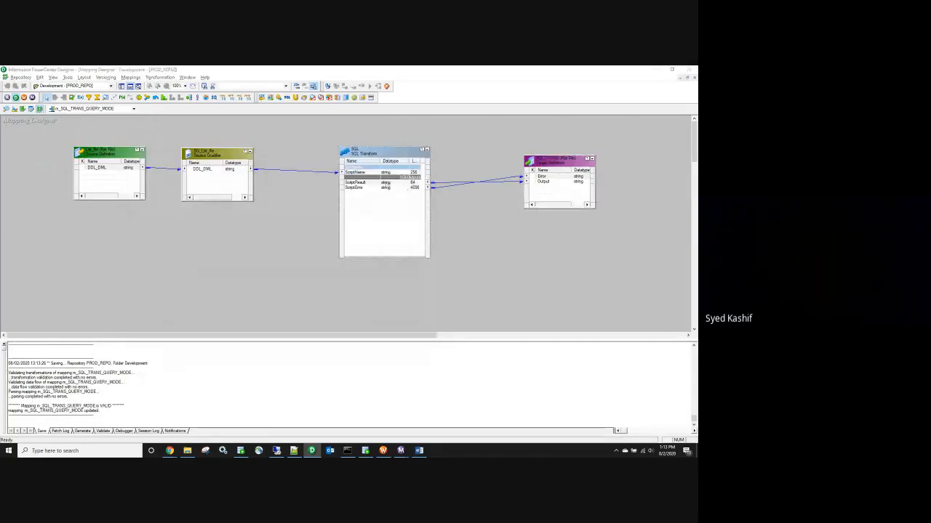
double_click(387, 185)
click(232, 172)
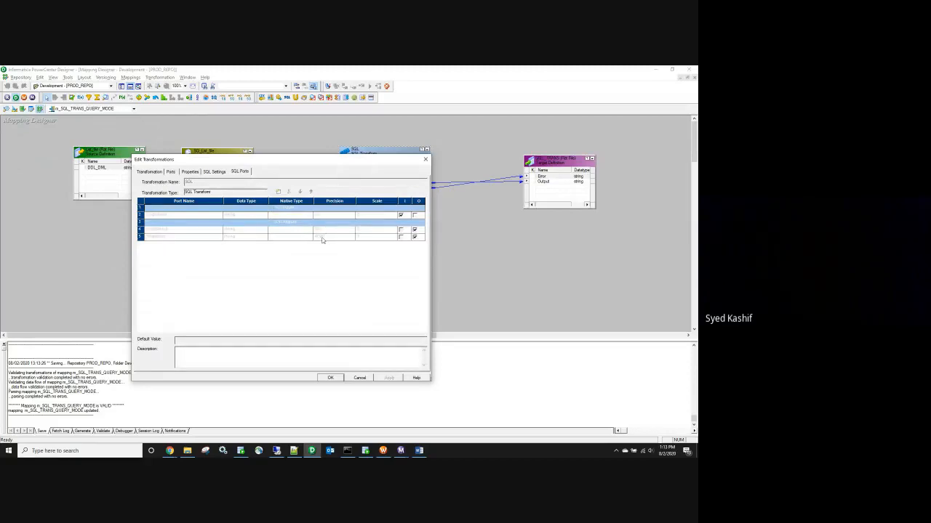
click(425, 159)
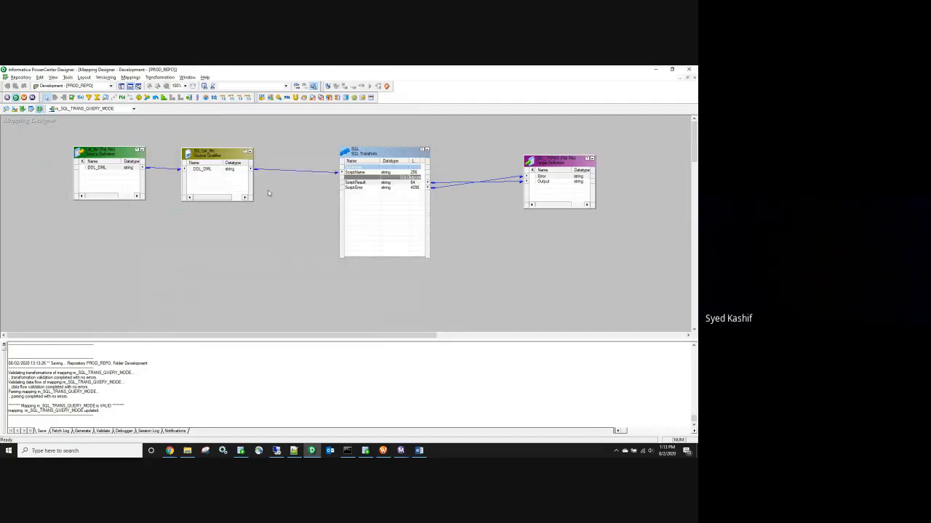
Step: Switch to Workflow Manager, start wf_SQL_TRANS_QUERY_MODE, and bring up Workflow Monitor to follow the run
click(384, 451)
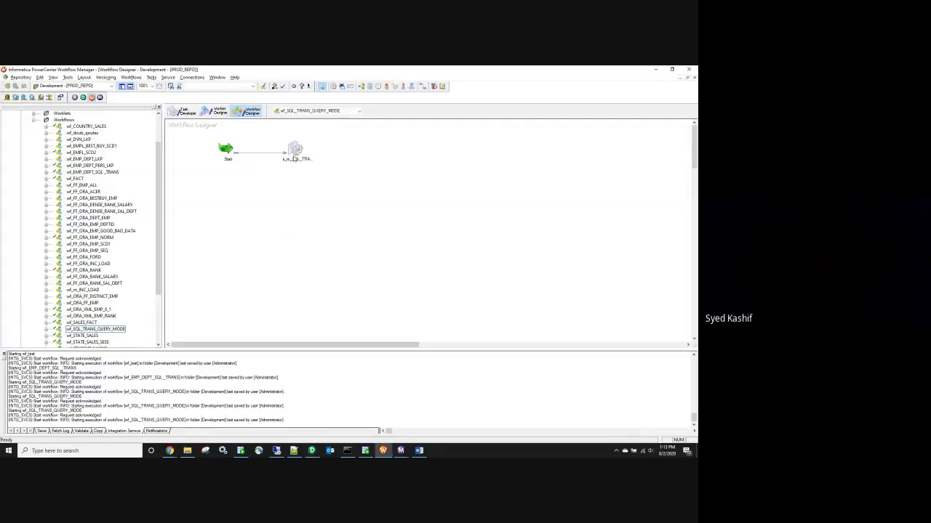
right_click(336, 221)
click(360, 301)
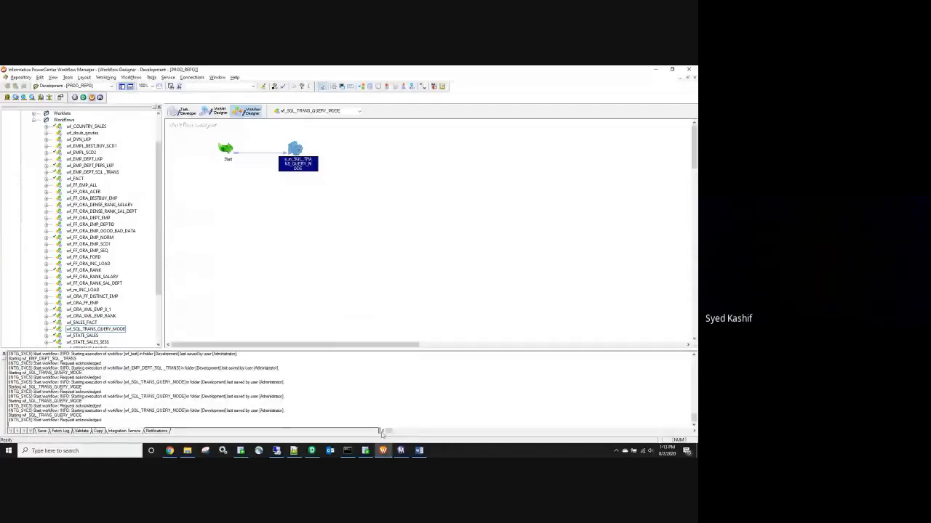
mouse_move(436, 413)
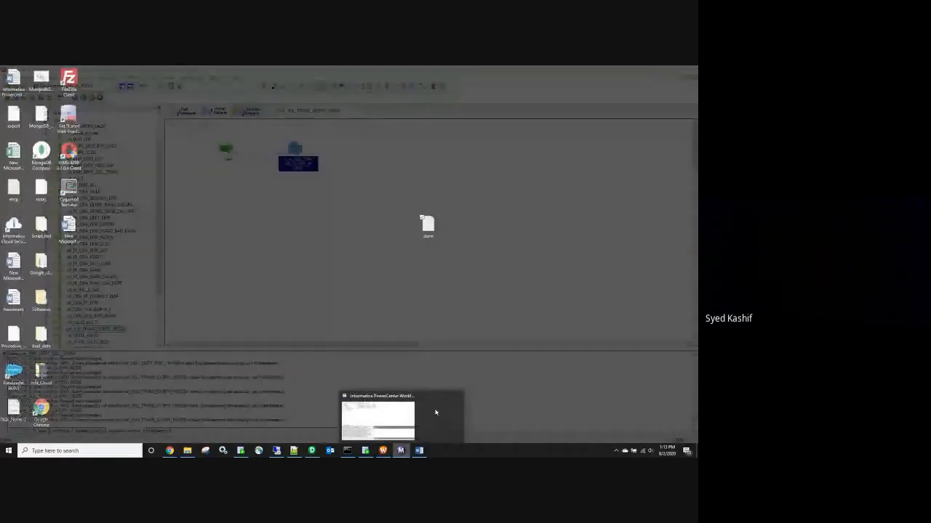
click(436, 413)
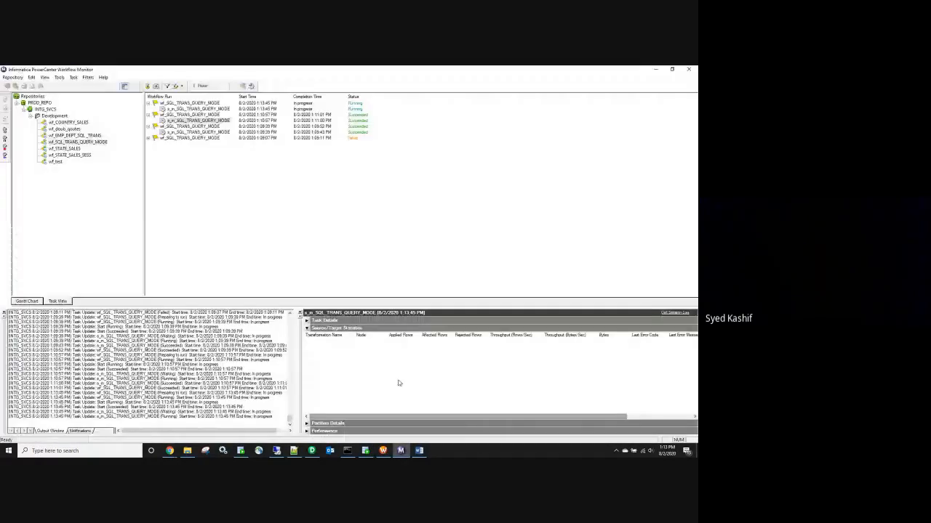
Step: Switch to SQL Developer and run the SELECT query on HR.EMP_8_2_SQL_TRANS to check for the table
click(365, 450)
drag(264, 230, 143, 209)
click(141, 111)
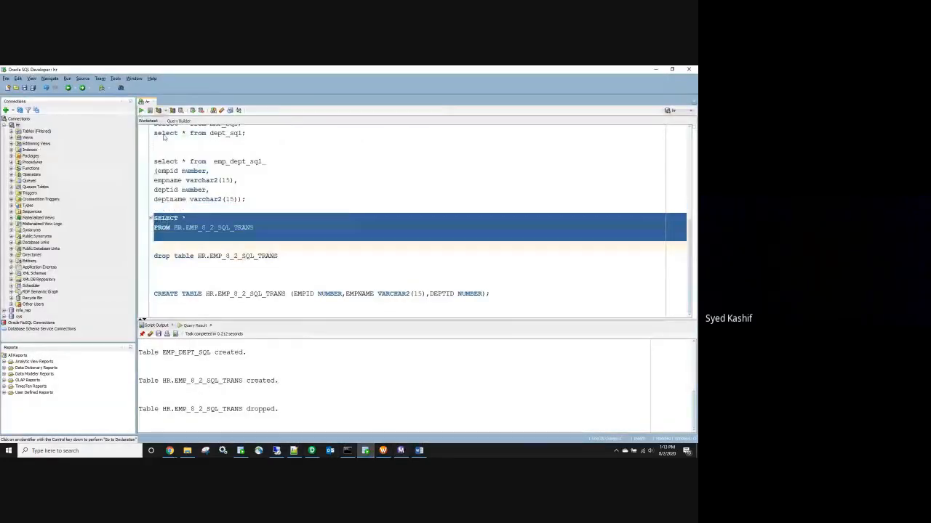
Step: Return to Workflow Monitor, open the newest run's session log maximized, and examine the ERROR entry for the CREATE TABLE script
click(400, 451)
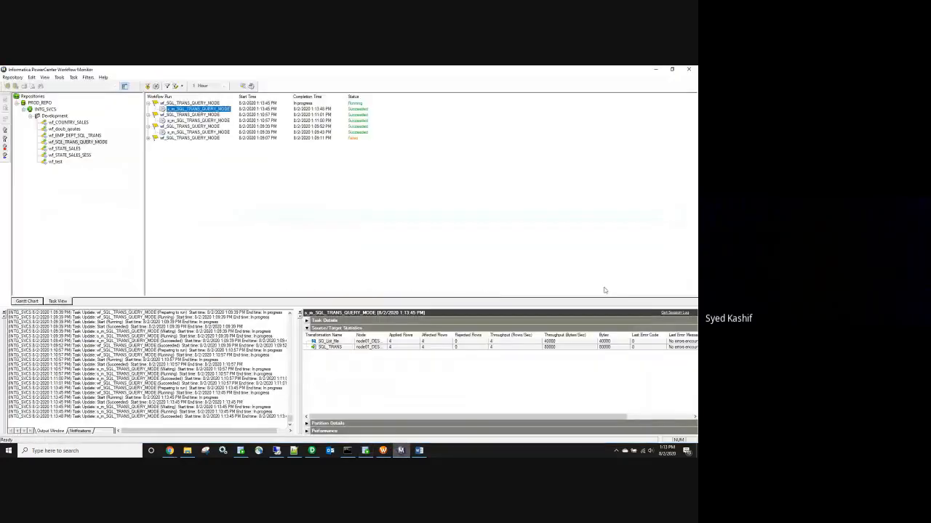
click(666, 314)
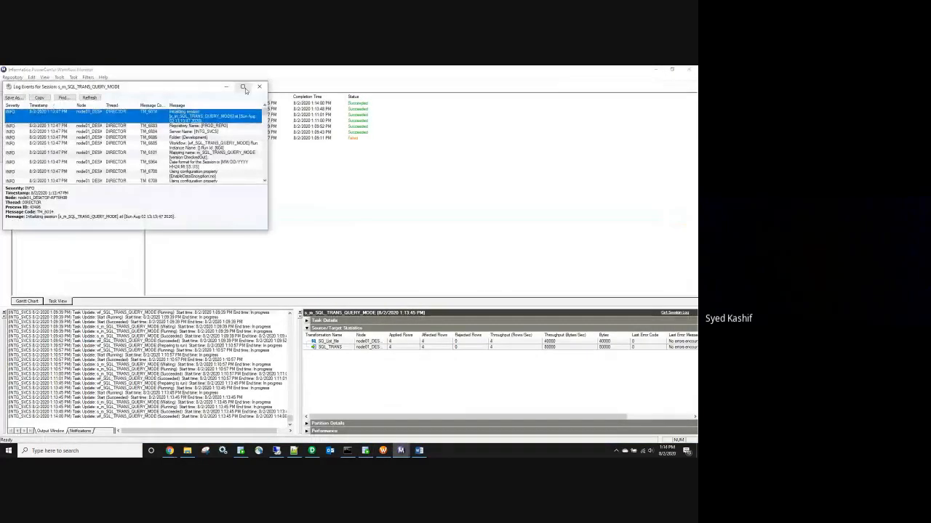
click(242, 86)
scroll(253, 243, down, 4)
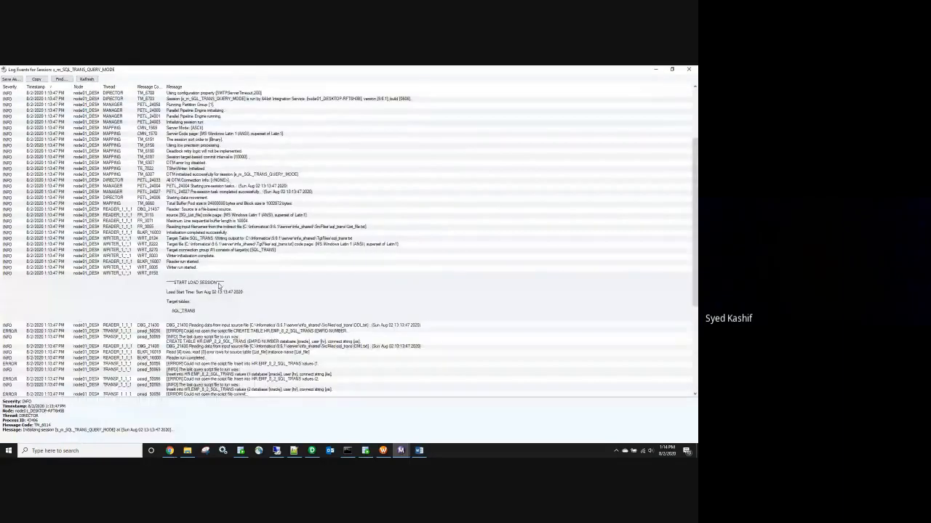
click(241, 331)
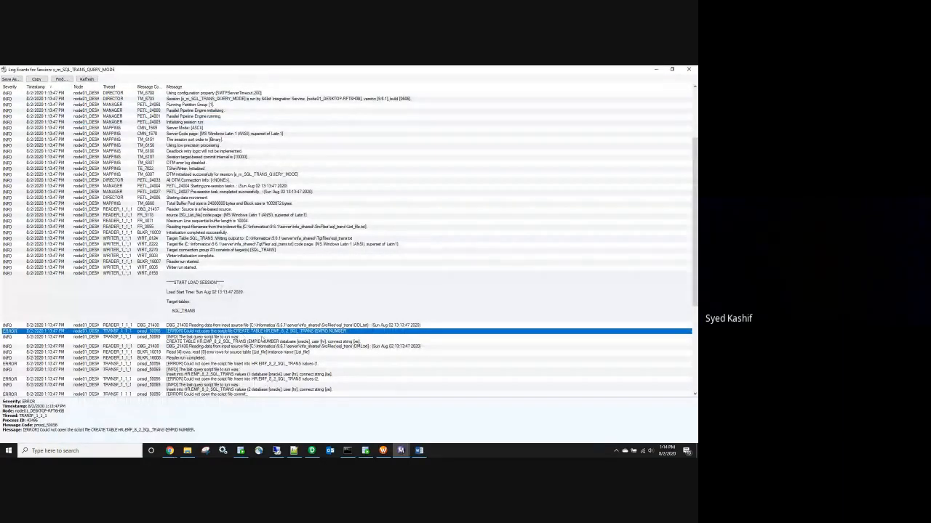
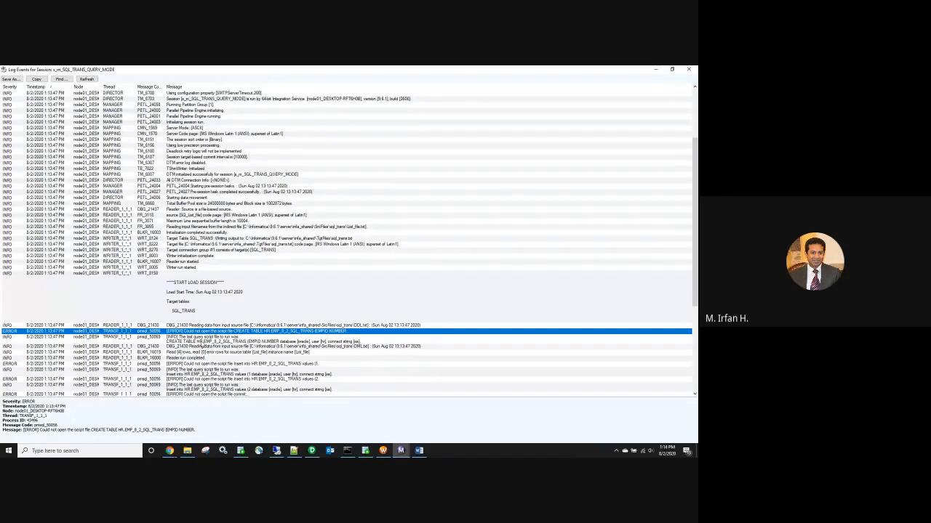
Step: Examine the log's last-script INFO entry, then check the script paths listed in List_file in the sql_trans source folder
click(202, 342)
click(187, 451)
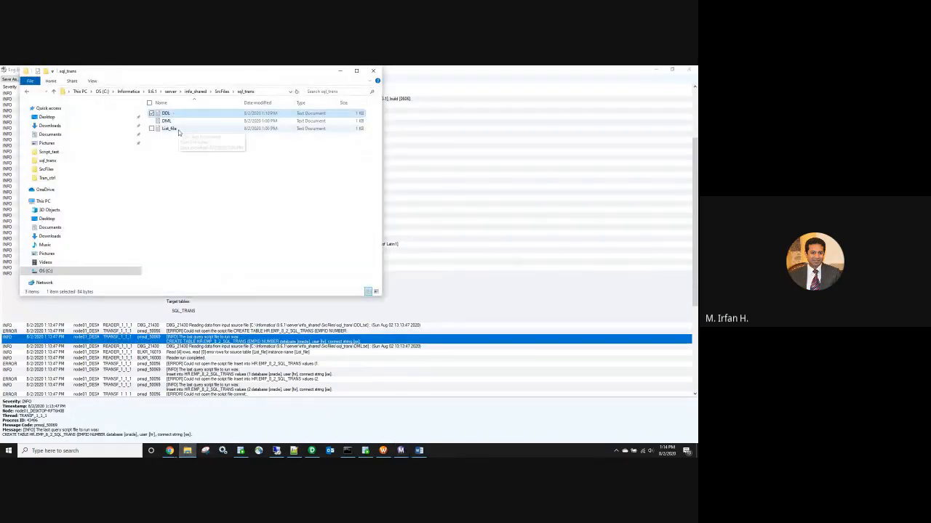
double_click(175, 129)
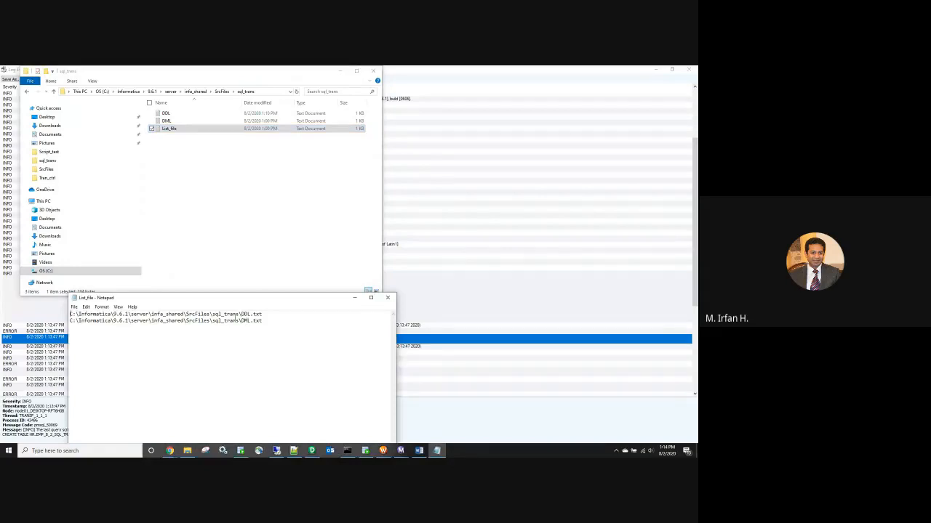
click(388, 299)
Step: Inspect the DDL file's properties, reviewing the security permissions of each user group, the details and the previous versions
click(166, 114)
right_click(166, 114)
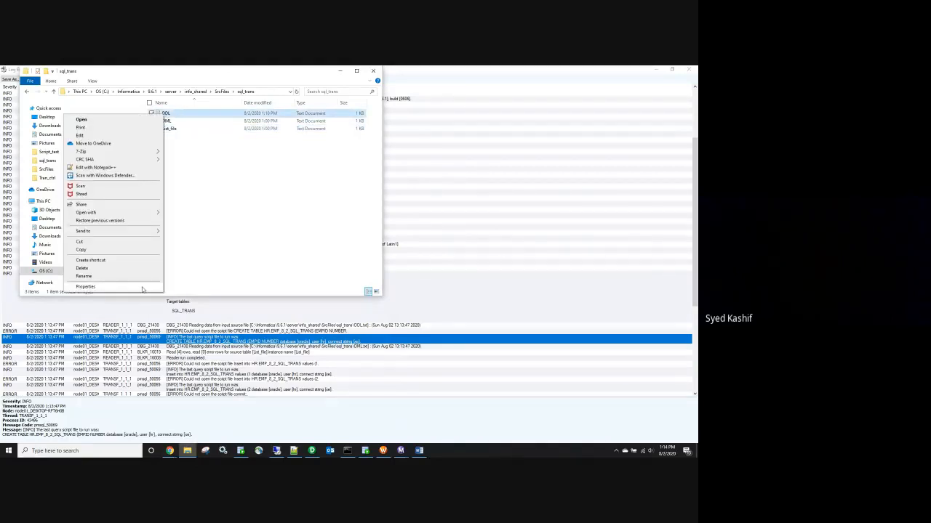
click(87, 288)
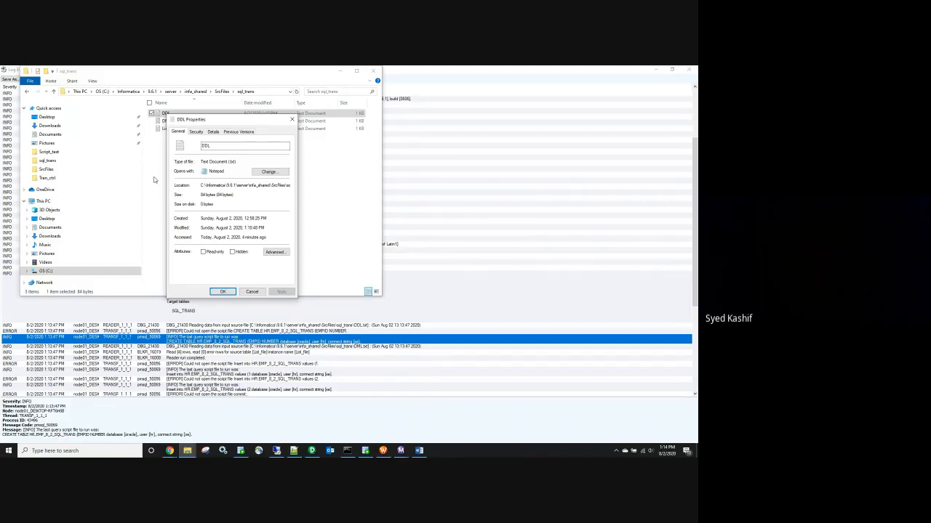
click(195, 132)
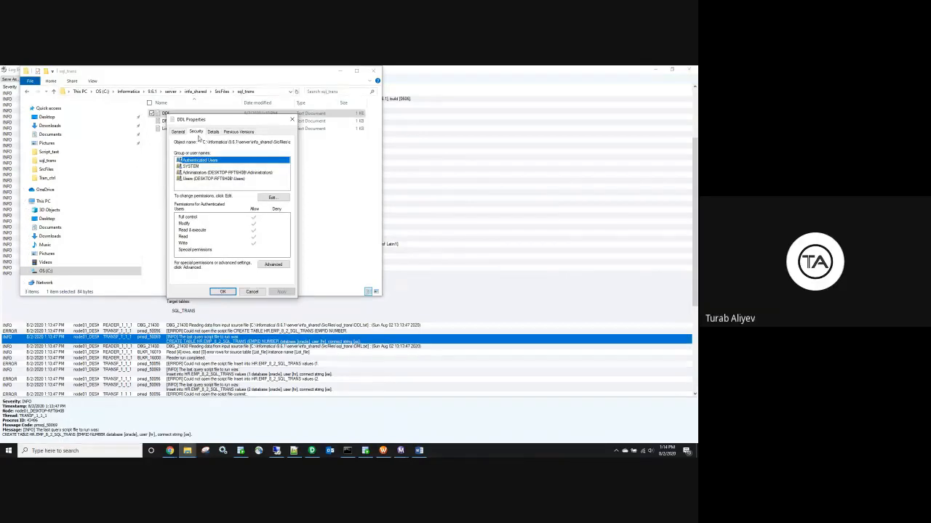
click(197, 168)
click(197, 173)
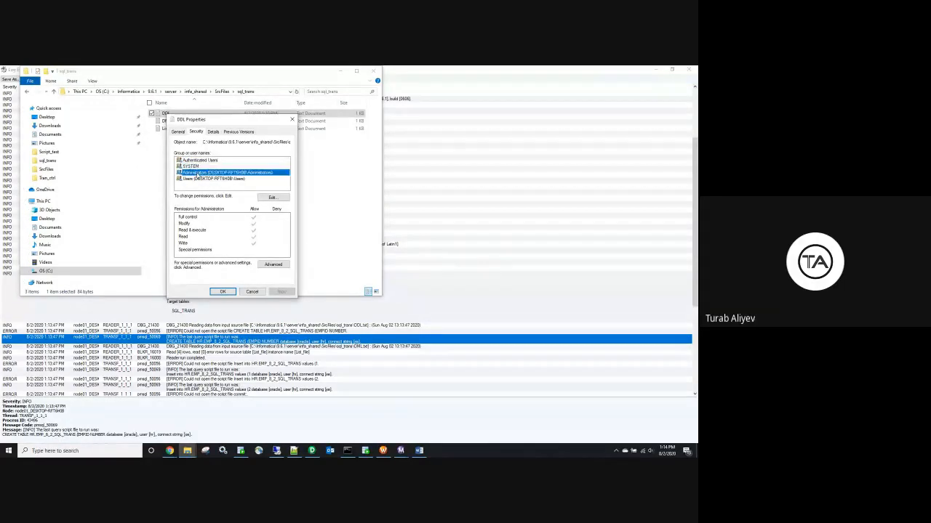
click(198, 179)
click(198, 173)
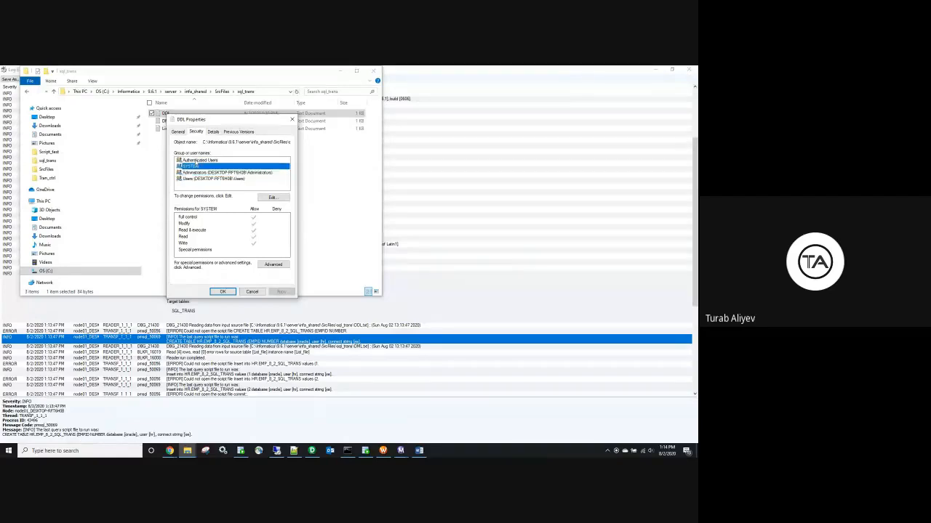
click(195, 161)
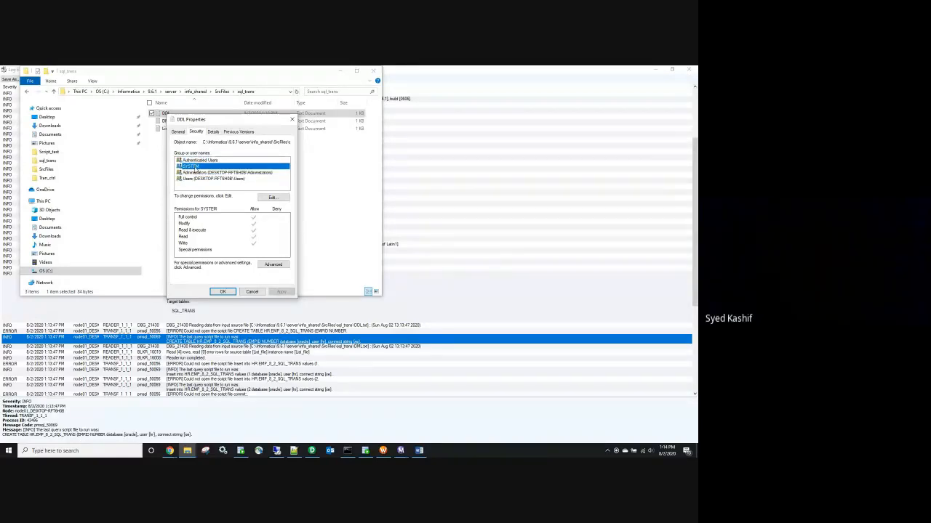
click(193, 166)
click(196, 173)
click(198, 179)
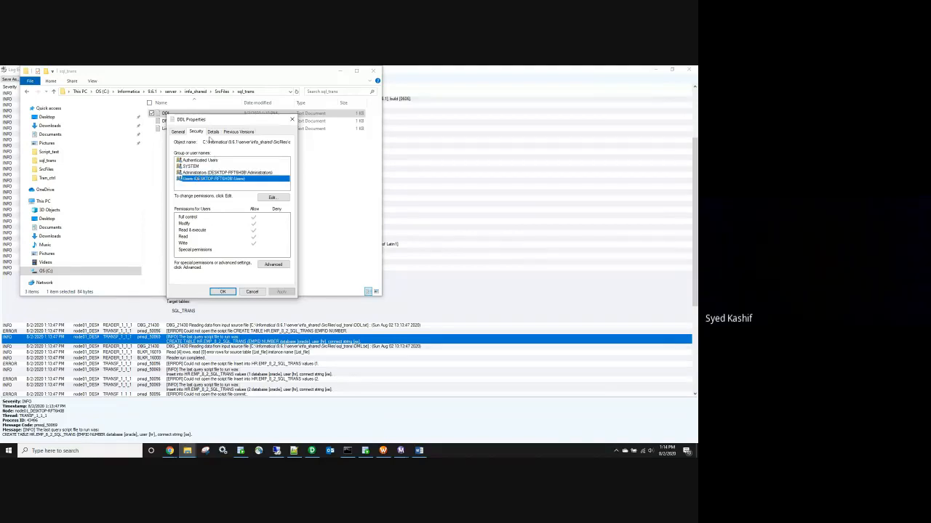
click(213, 131)
click(238, 131)
click(291, 120)
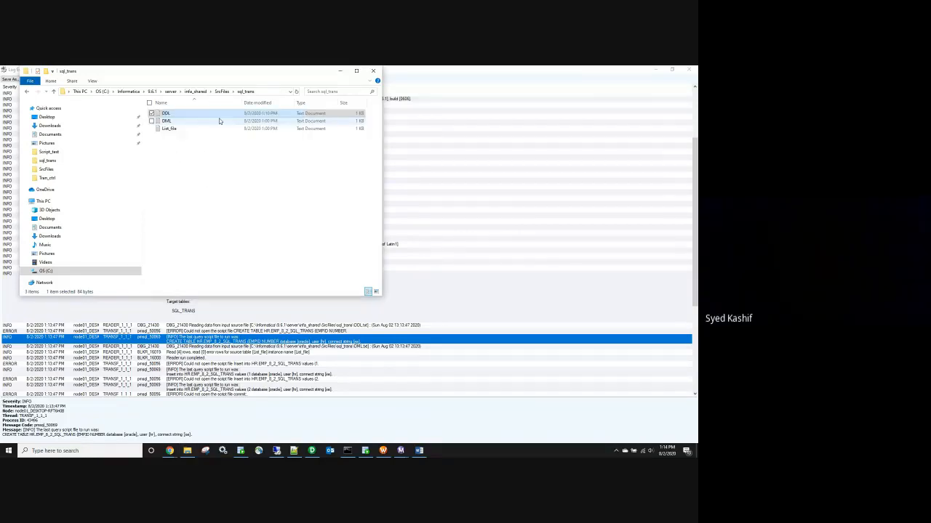
Step: Inspect List_file's security permissions for SYSTEM and Users, then close its properties and the sql_trans folder
click(169, 129)
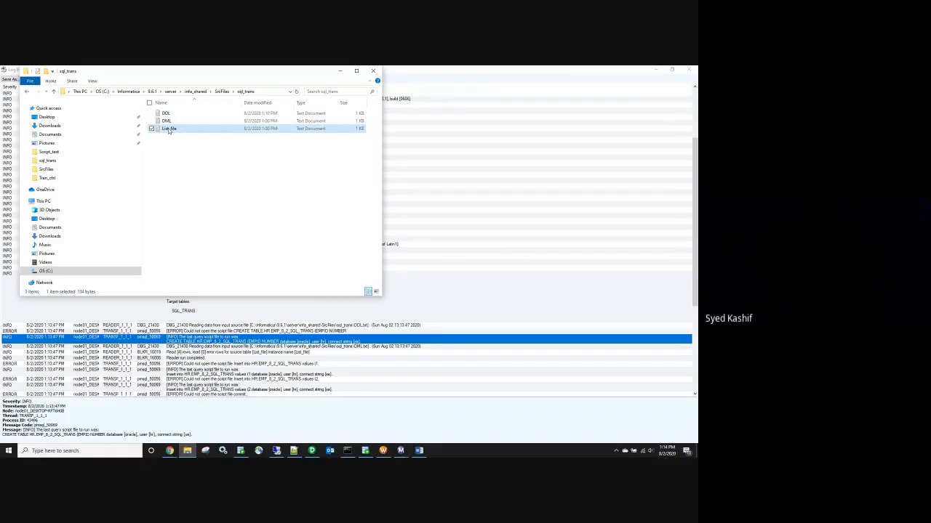
right_click(168, 130)
click(89, 301)
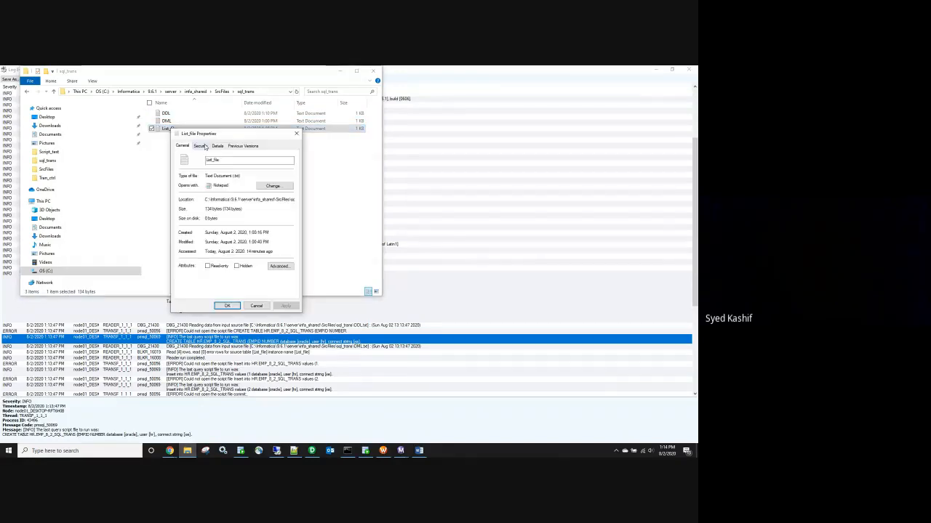
click(200, 145)
click(196, 180)
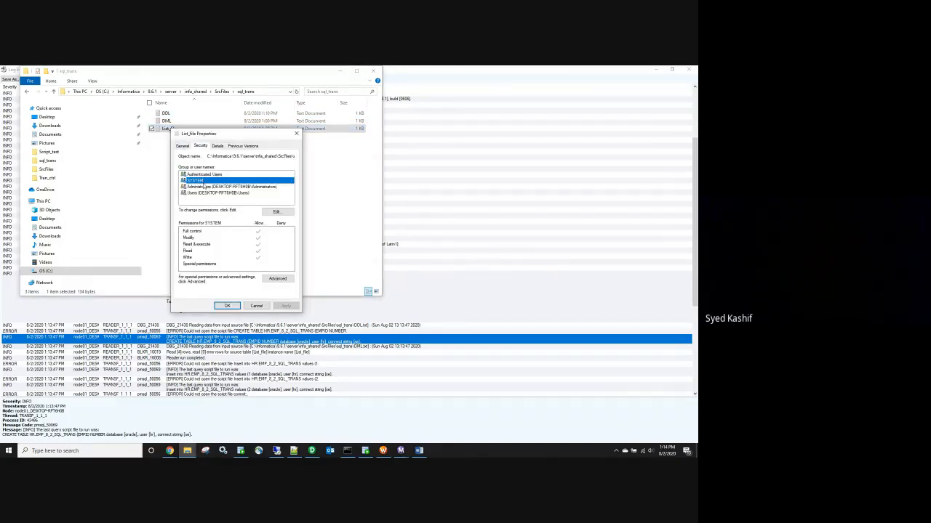
click(206, 192)
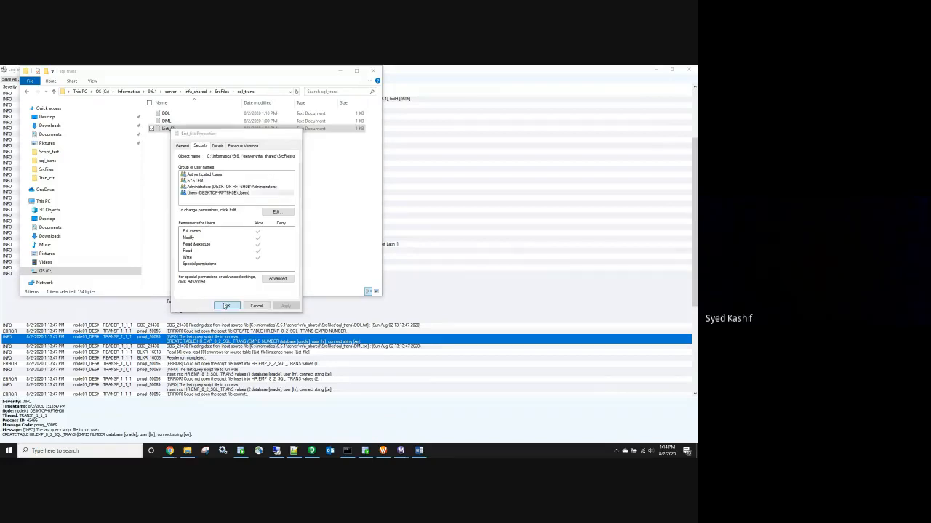
click(251, 305)
click(369, 72)
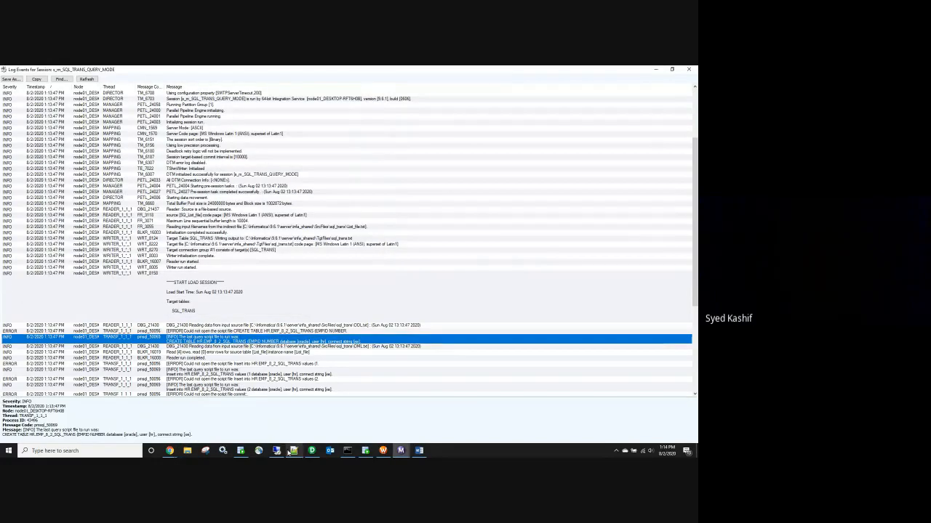
Step: Switch to the remote desktop session and sign in with the account password
mouse_move(311, 451)
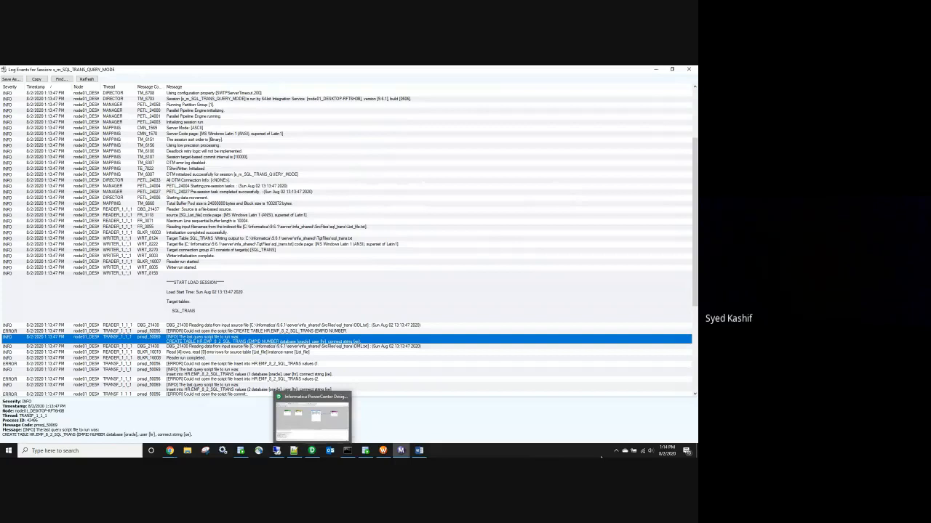
click(617, 451)
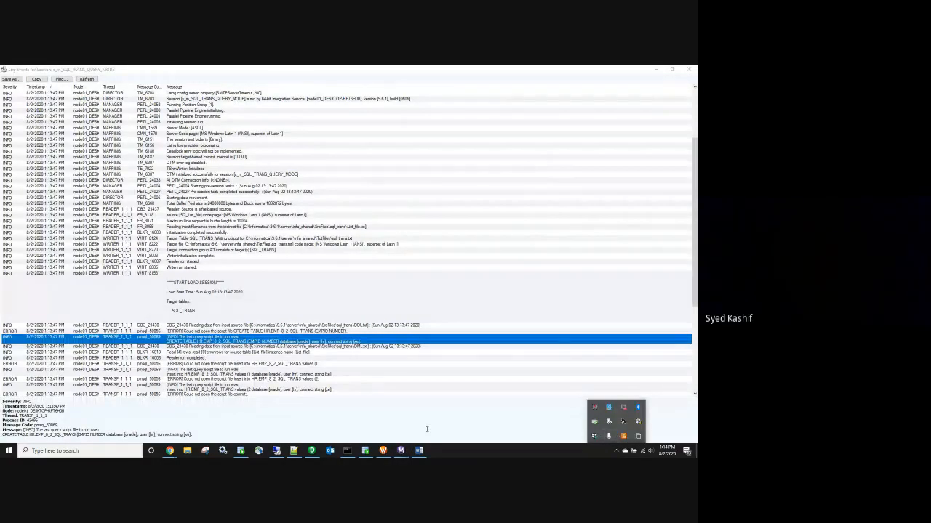
click(330, 451)
double_click(354, 77)
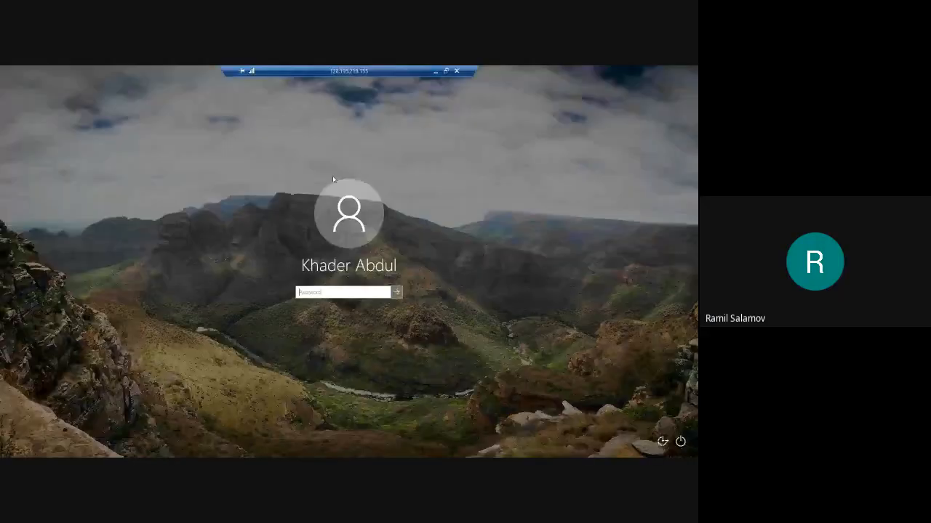
text(*********)
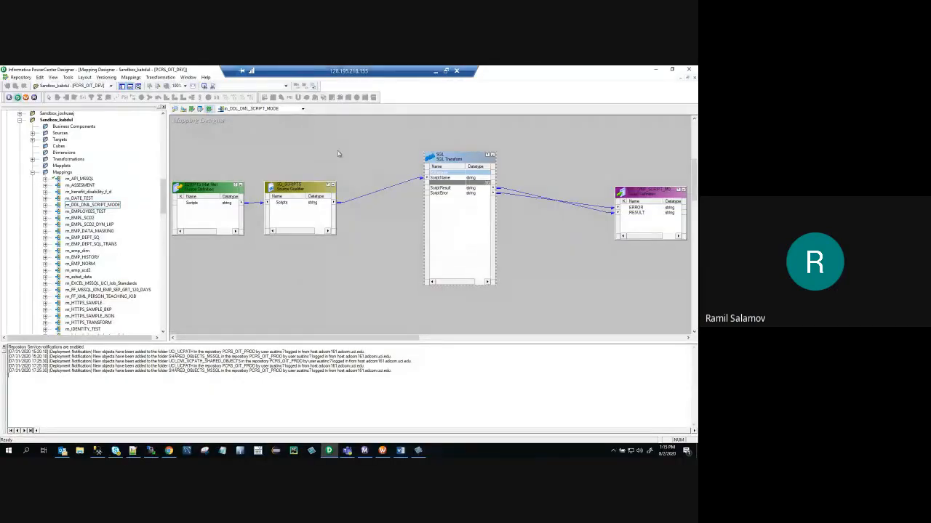
Step: Check the SCRIPTS source of m_DDL_DML_SCRIPT_MODE, then switch to WinSCP and view ddl_dmp_script_mode.txt in TgtFiles/UCPath
double_click(213, 207)
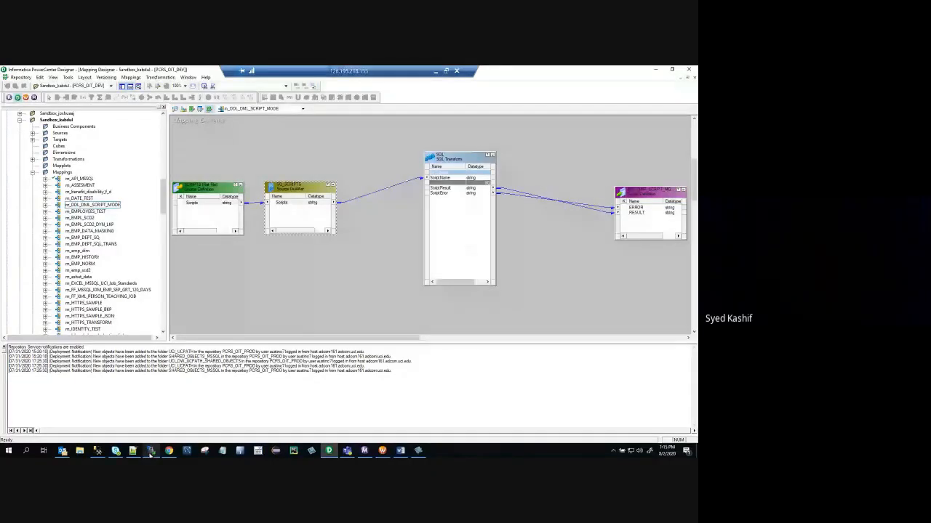
click(151, 451)
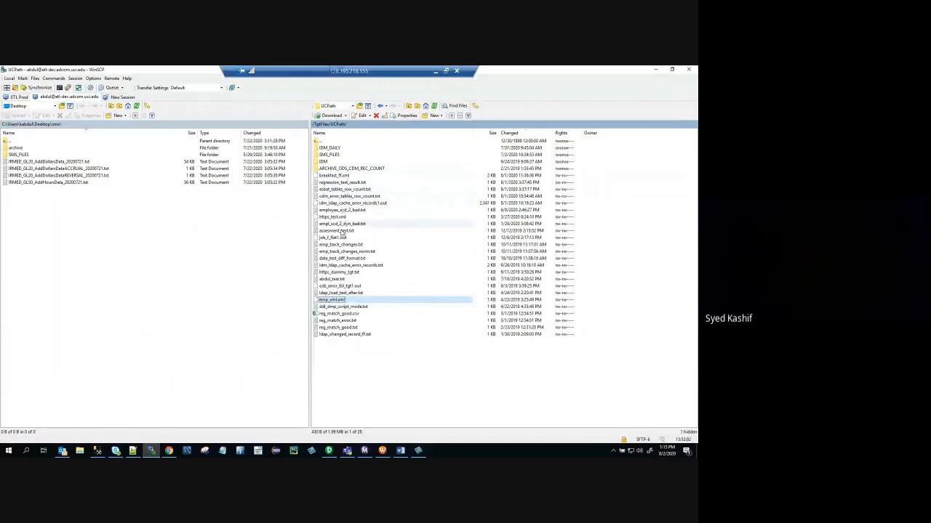
double_click(346, 306)
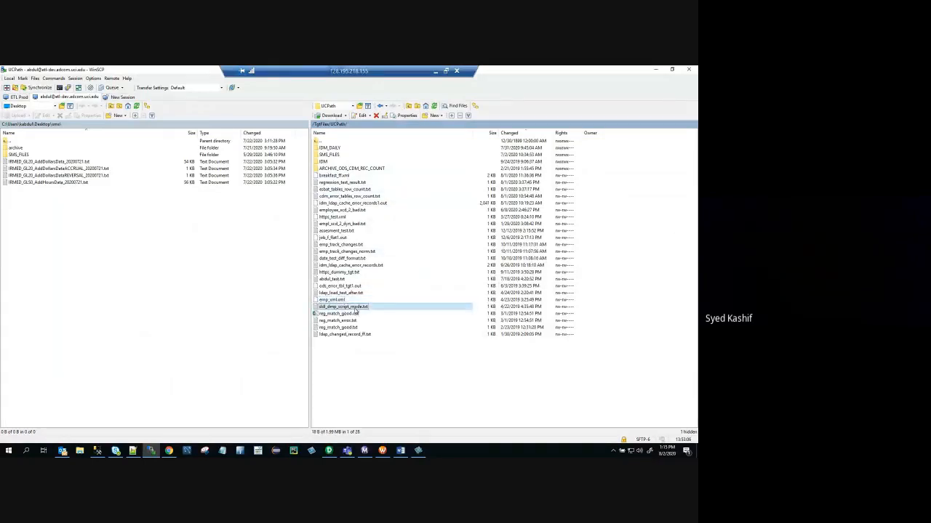
click(688, 69)
Step: Browse to the user's personal folder under SrcFiles/UCPath on the server and view the contents of DML.txt
double_click(319, 141)
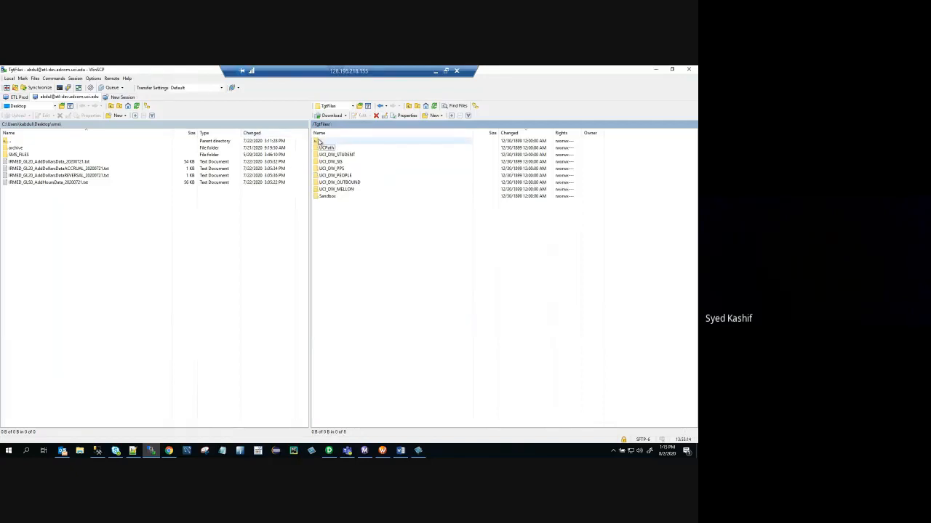
double_click(319, 141)
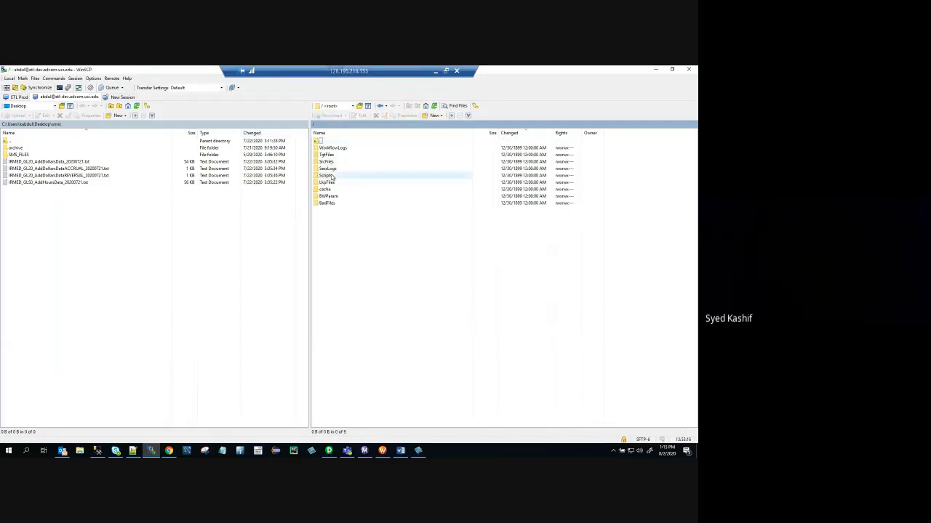
double_click(324, 161)
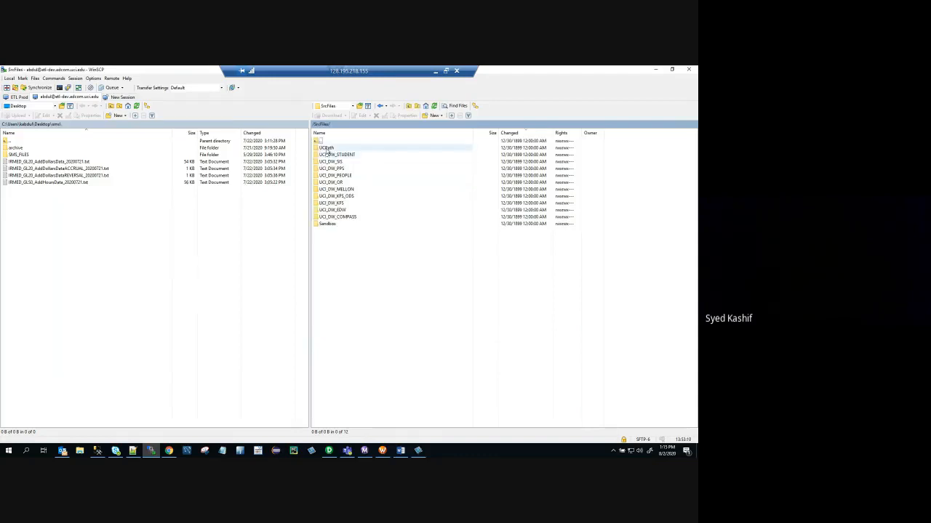
double_click(326, 154)
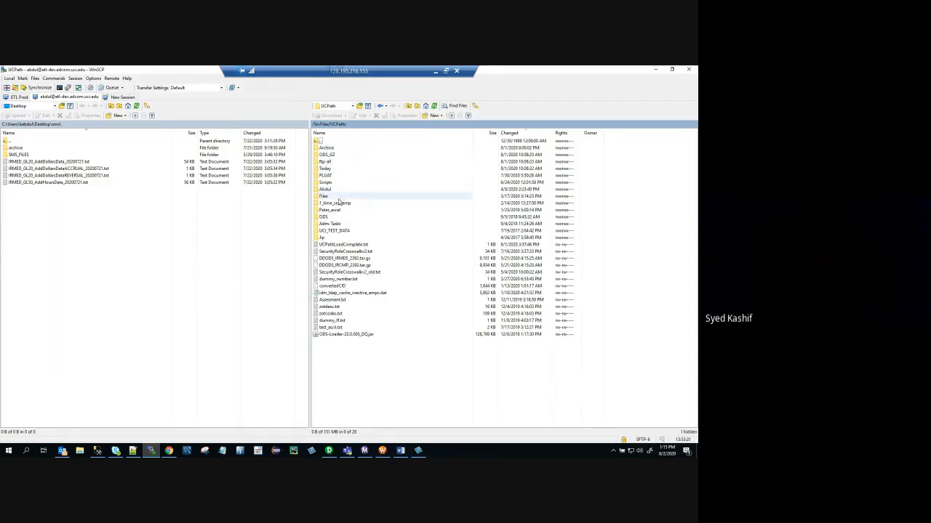
double_click(327, 191)
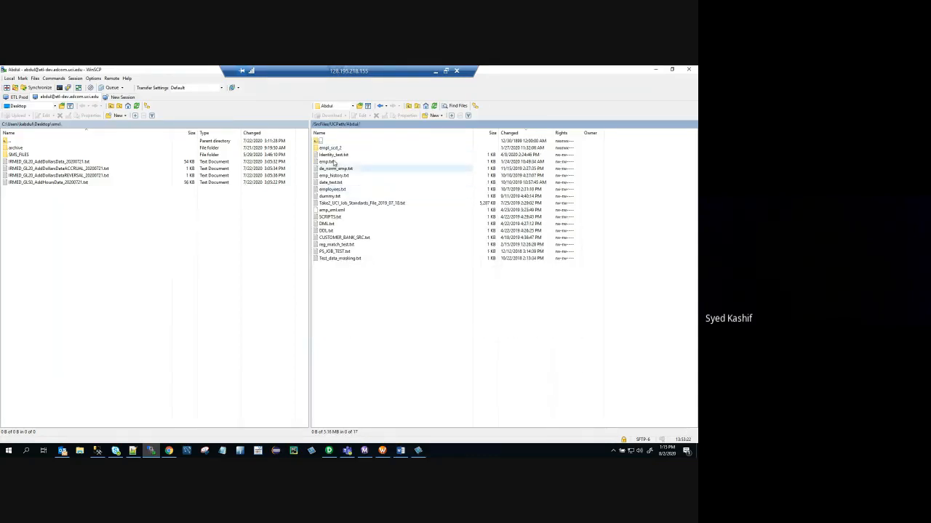
double_click(329, 224)
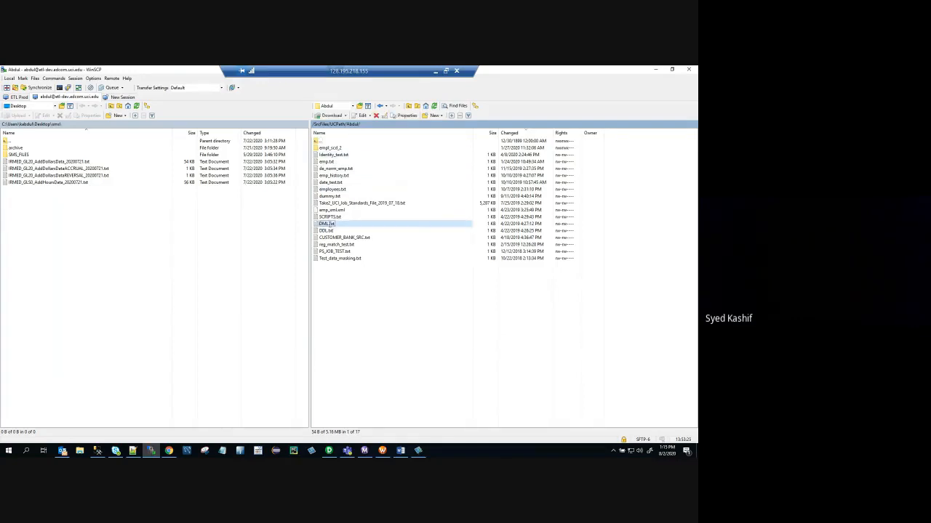
click(687, 70)
Step: View the CREATE TABLE script for emp_sql_script_mode in DDL.txt, then close the file
double_click(416, 227)
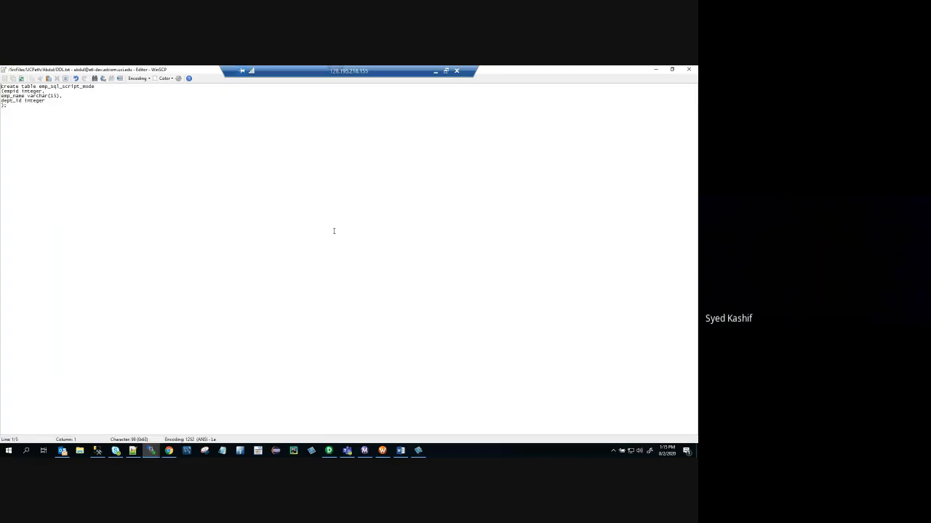
key(ctrl+a)
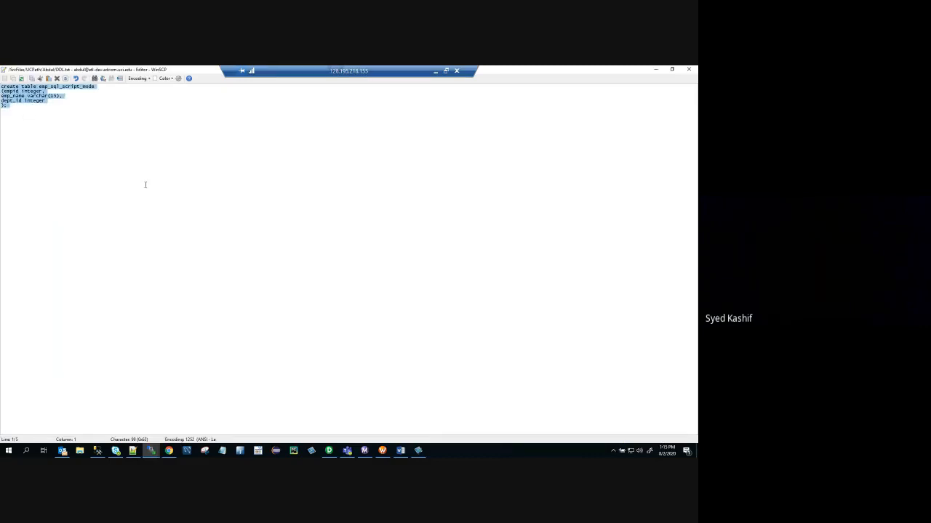
click(688, 69)
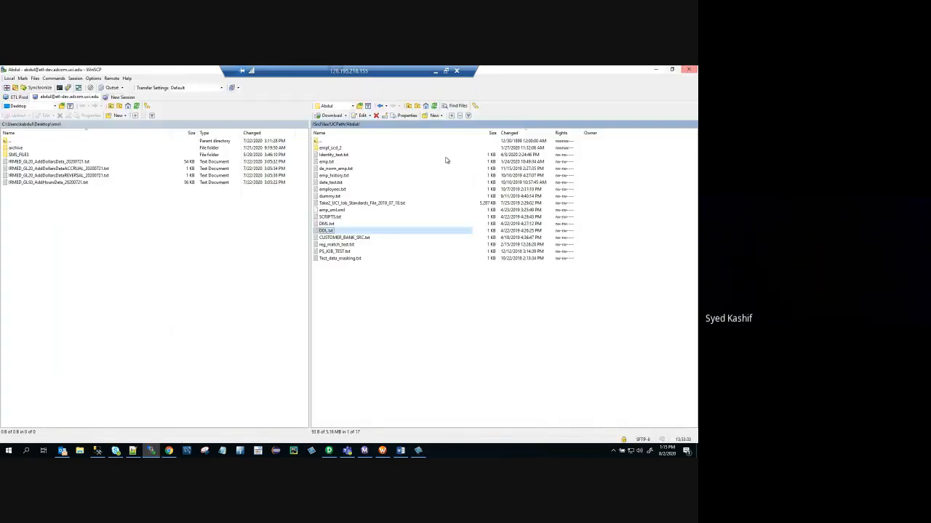
Step: Look over the workflows in the remote Workflow Manager, then return to Designer and check the SCRIPTS source definition
click(382, 451)
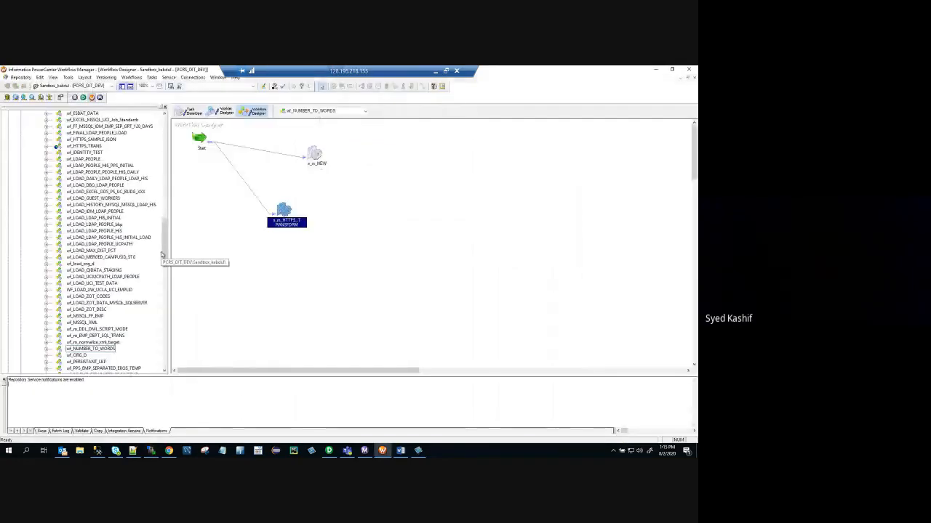
click(311, 451)
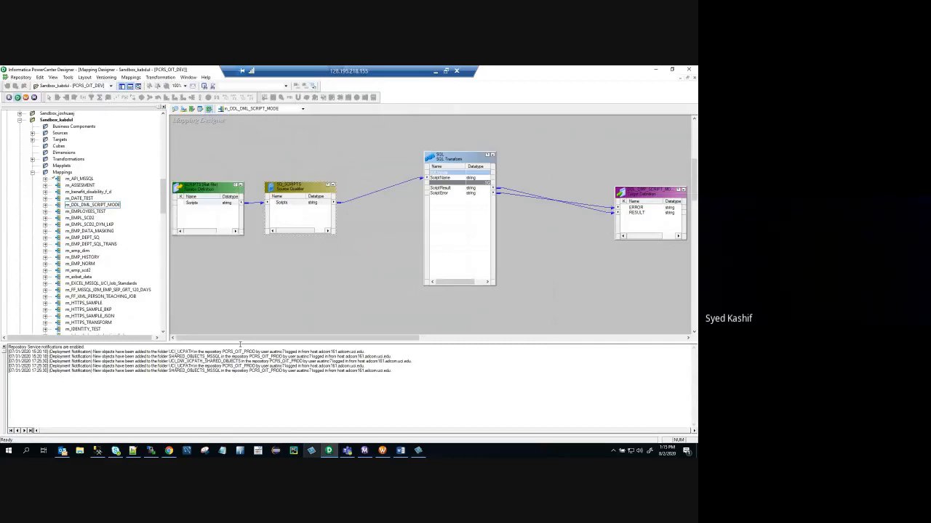
double_click(208, 187)
click(365, 156)
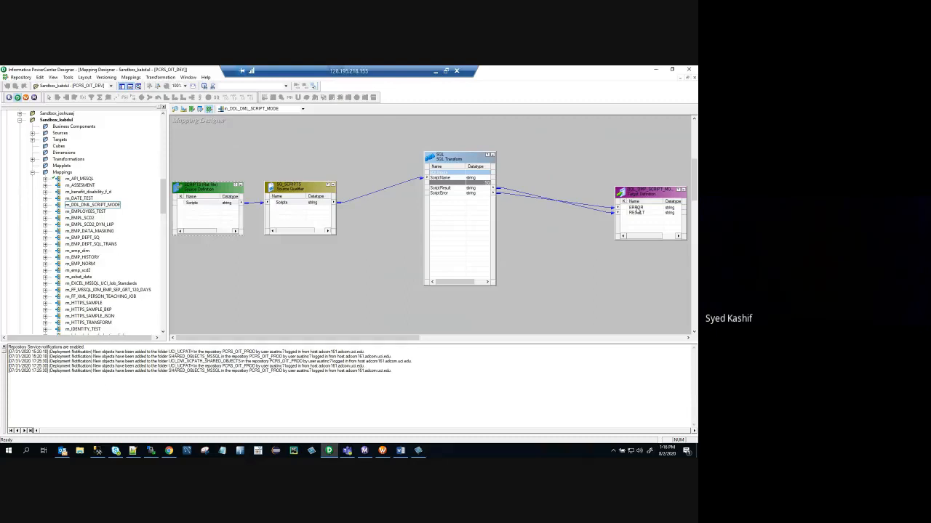
Step: Review the ports, properties and SQL settings of the SQL transformation in m_DDL_DML_SCRIPT_MODE, then close it without changes
double_click(459, 182)
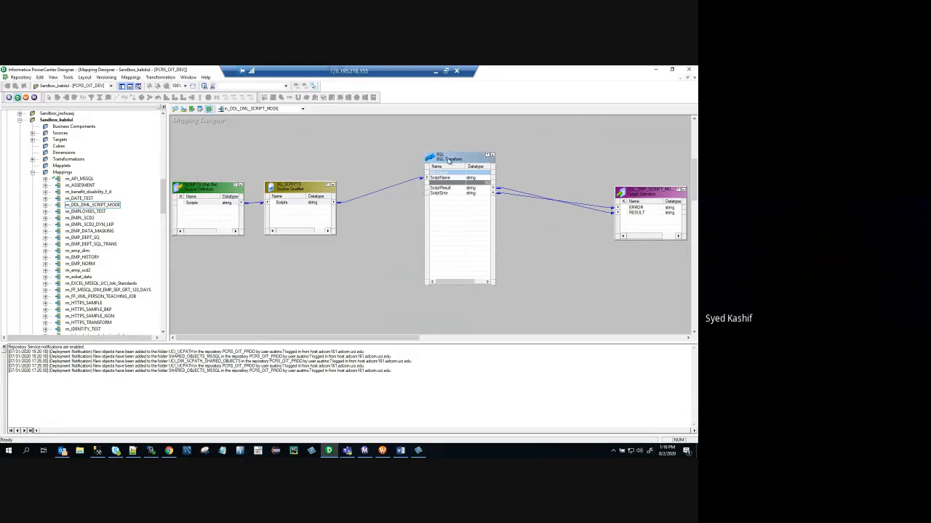
click(243, 168)
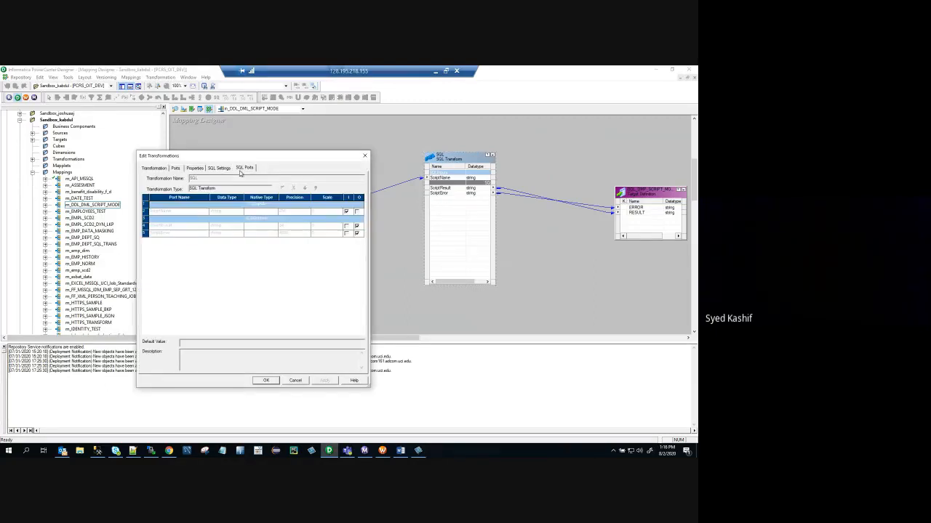
click(216, 168)
click(195, 168)
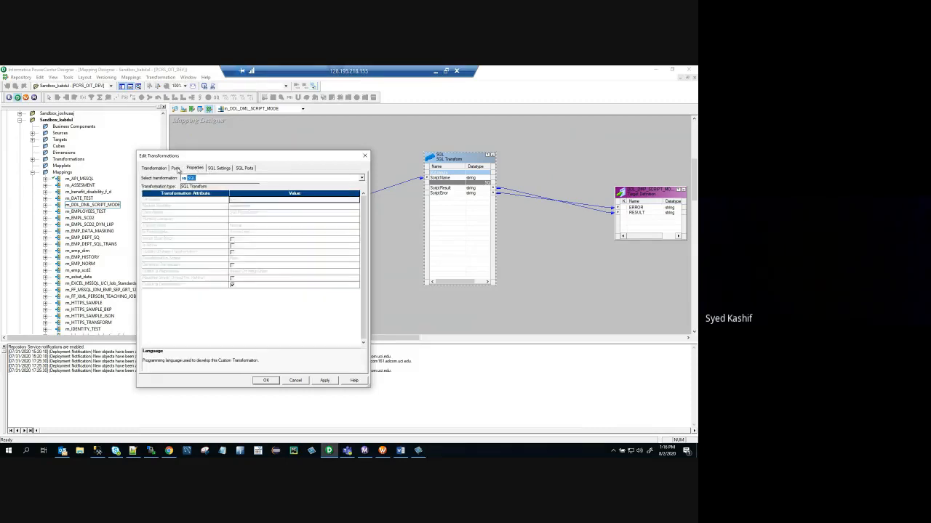
click(176, 168)
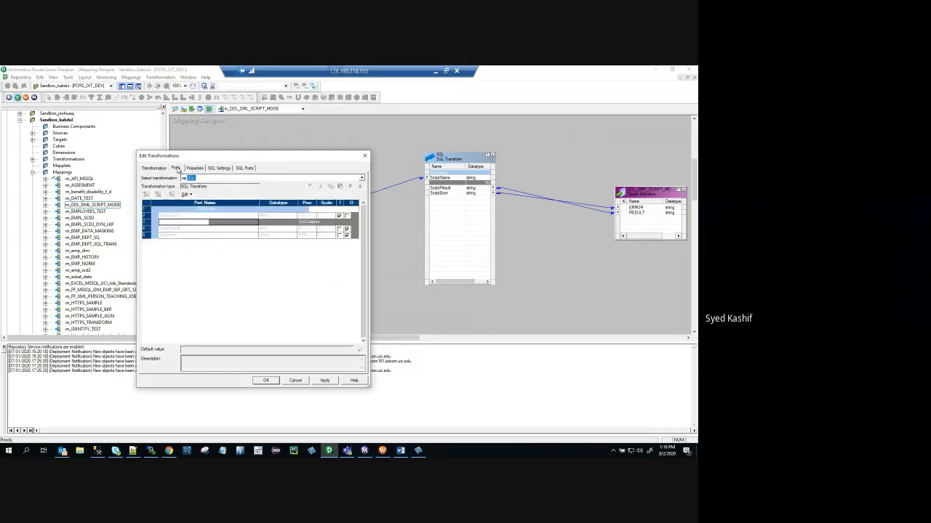
click(155, 168)
click(365, 156)
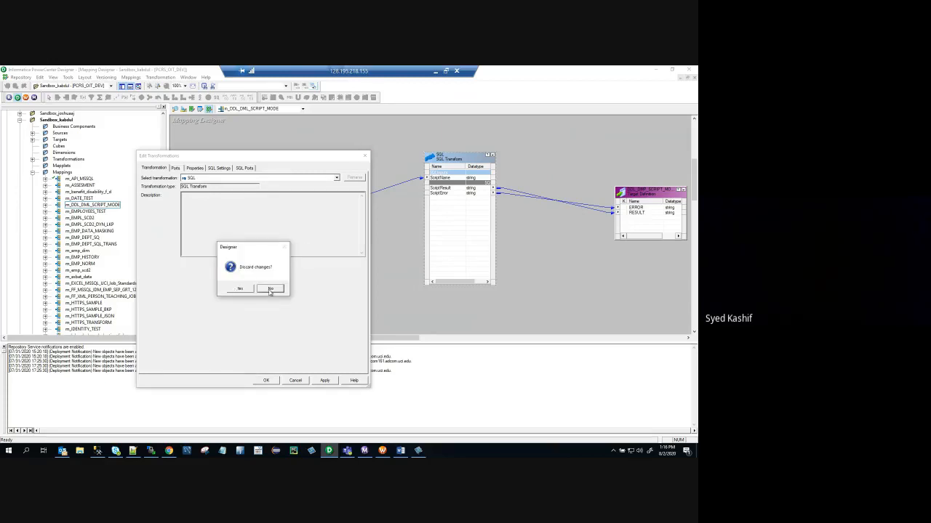
click(269, 289)
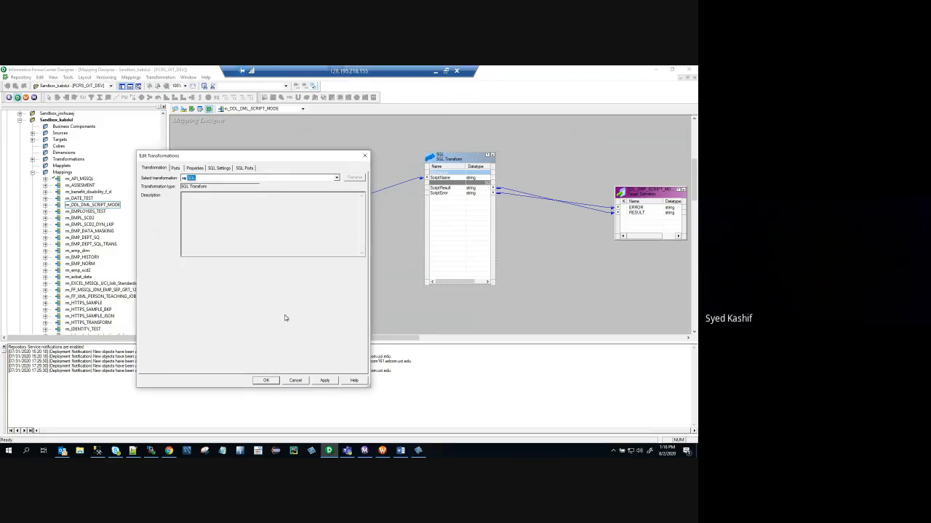
click(295, 381)
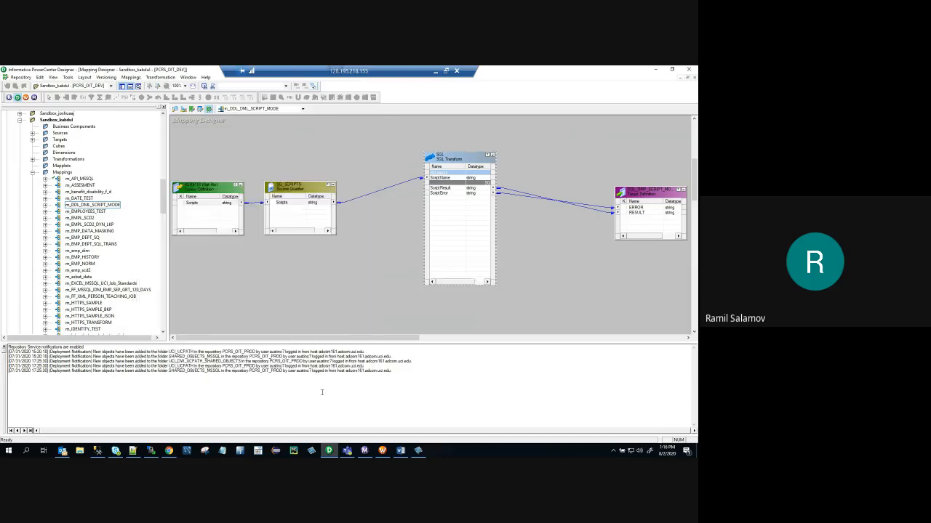
Step: Look at the m_SQL_TRANS_QUERY_MODE mapping in the local Designer, then return to Workflow Manager in the remote desktop session
mouse_move(389, 449)
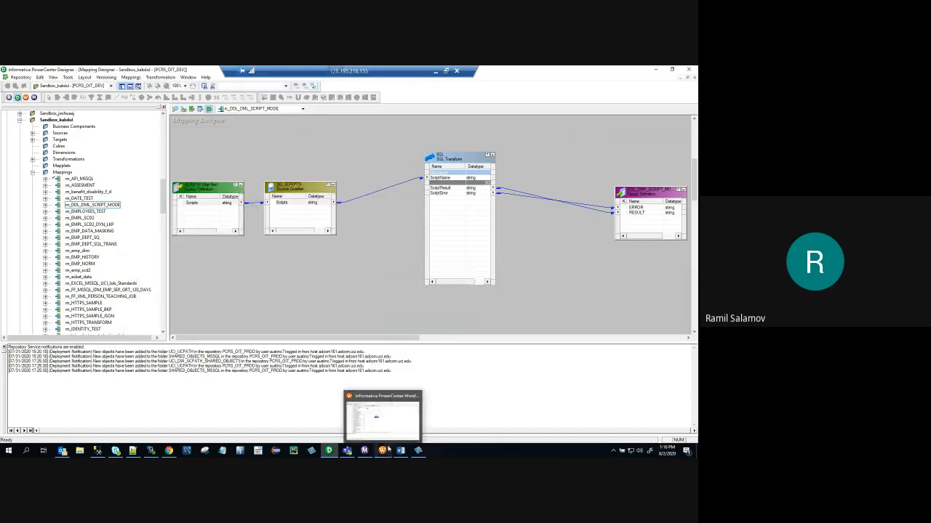
click(436, 72)
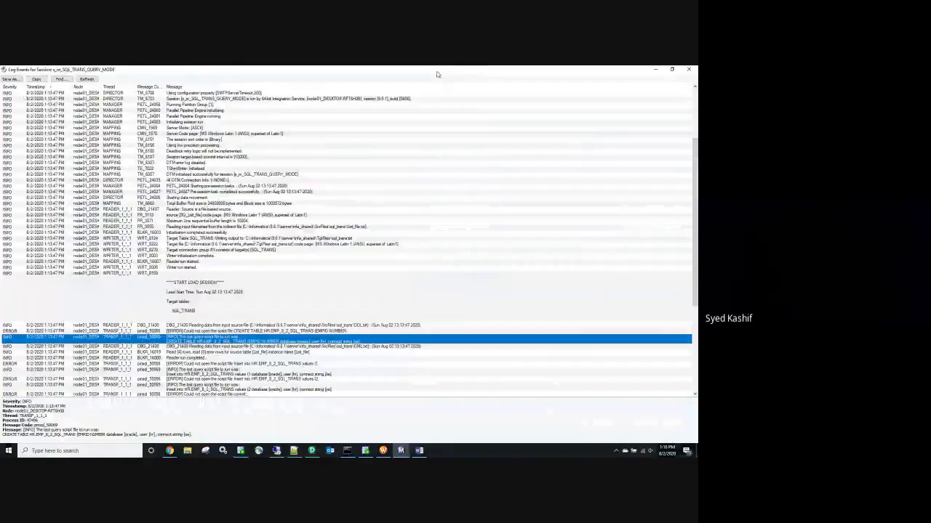
click(312, 451)
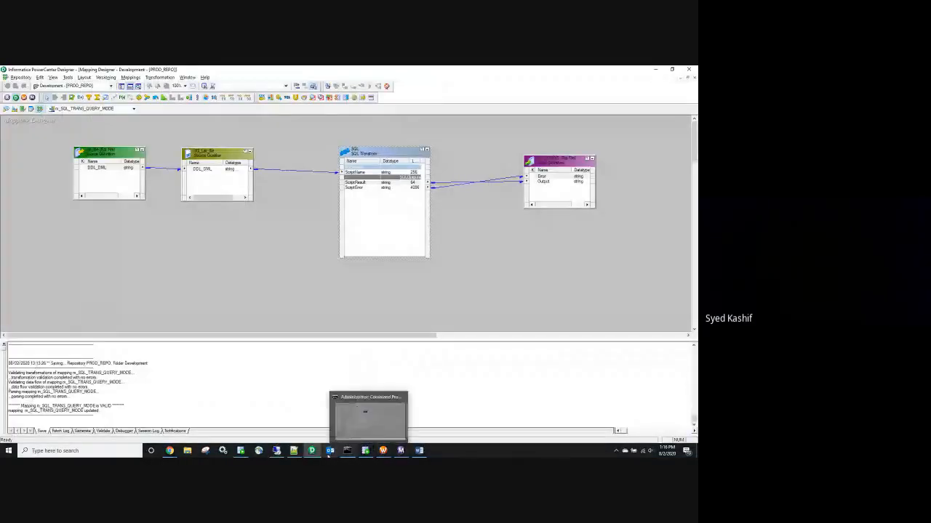
click(258, 450)
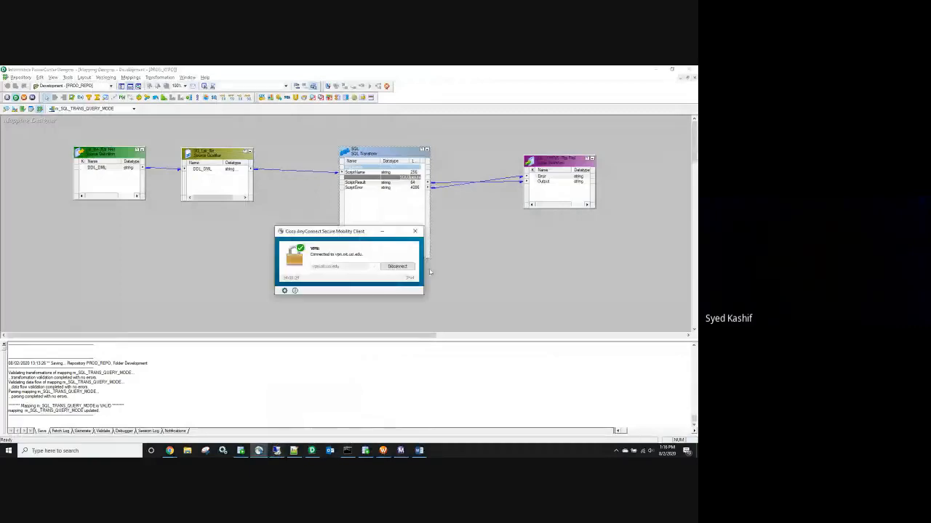
click(258, 451)
click(280, 452)
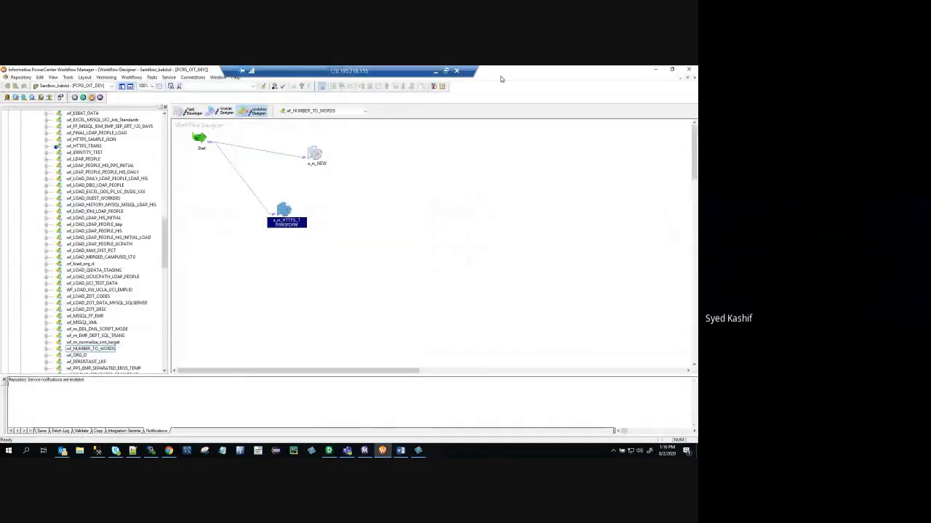
Step: Open the wf_m_DDL_DML_SCRIPT_MODE workflow from the Sandbox_kabdul folder in the remote Workflow Manager
drag(500, 71, 489, 129)
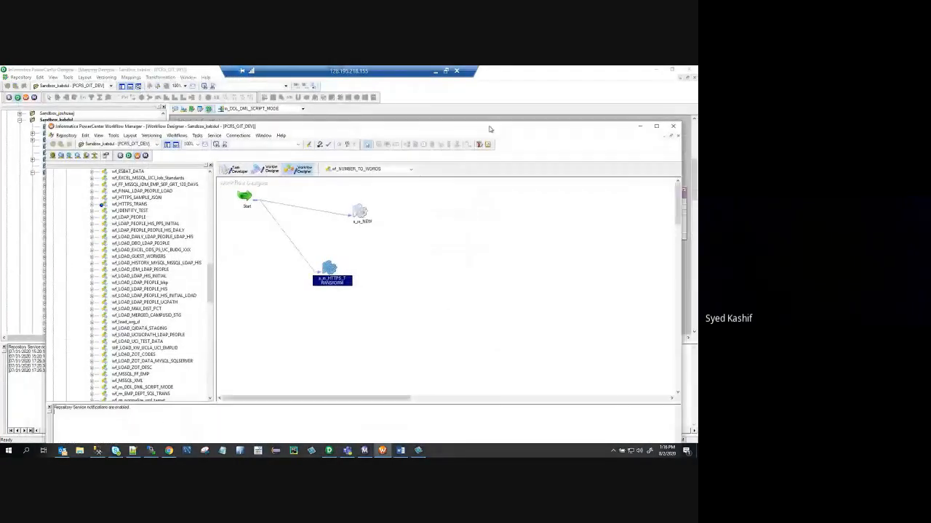
double_click(490, 129)
scroll(95, 322, down, 2)
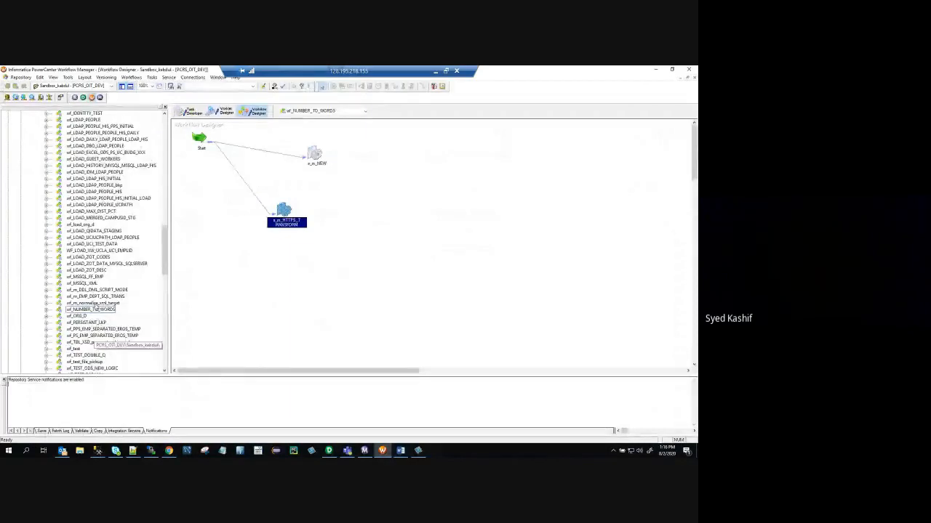
right_click(101, 291)
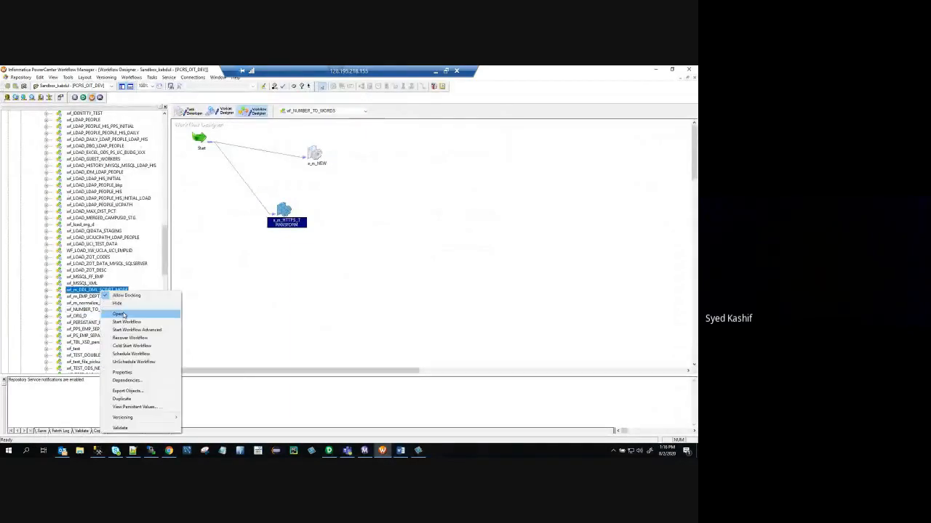
click(123, 314)
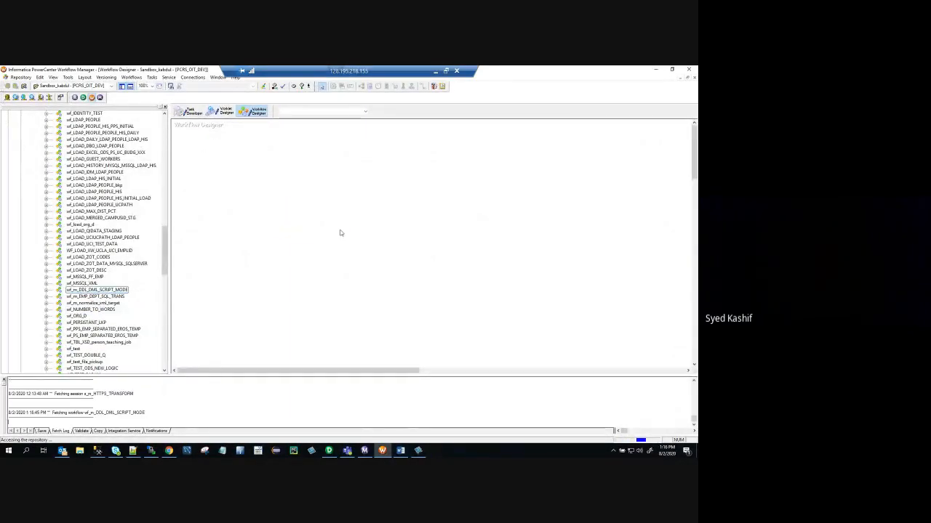
Step: Check the SQ_SCRIPTS source file properties in the s_m_DDL_DML_SCRIPT_MODE session, then close it without changes
click(363, 221)
double_click(361, 220)
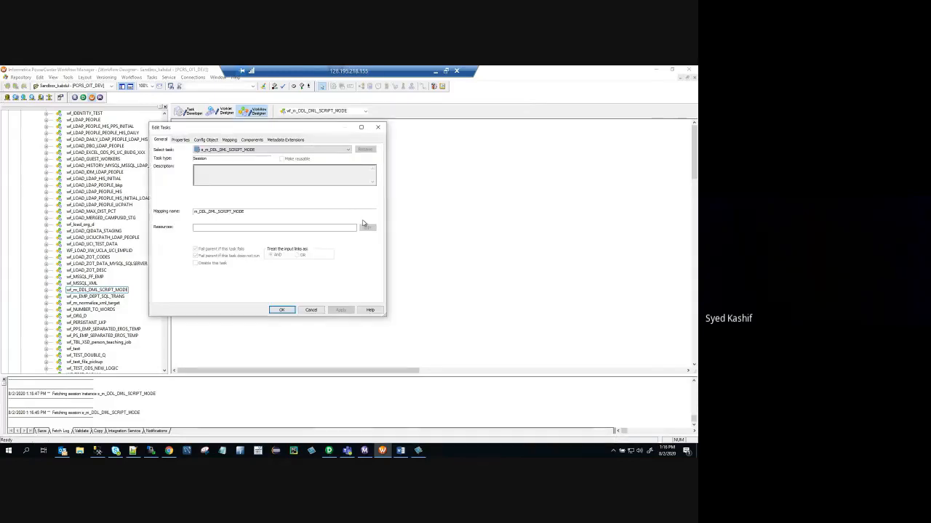
click(227, 139)
click(191, 203)
click(379, 277)
click(379, 277)
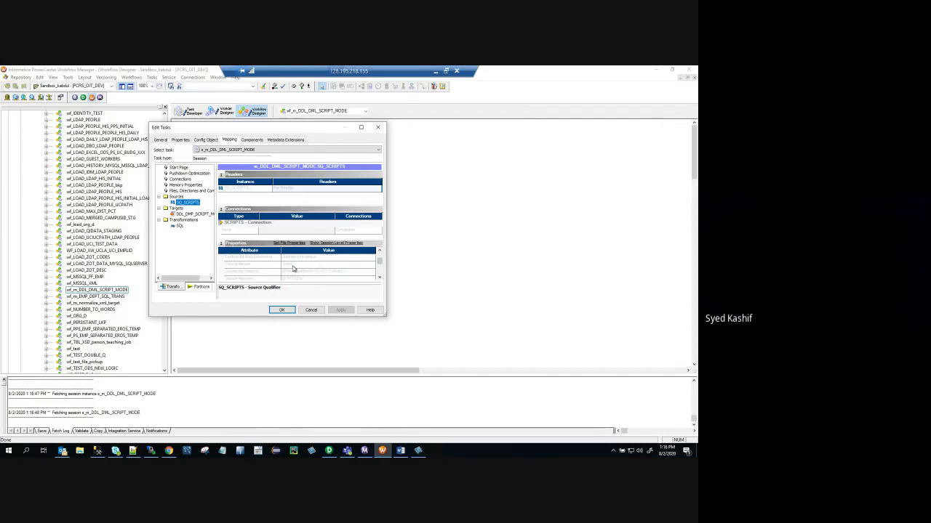
click(311, 310)
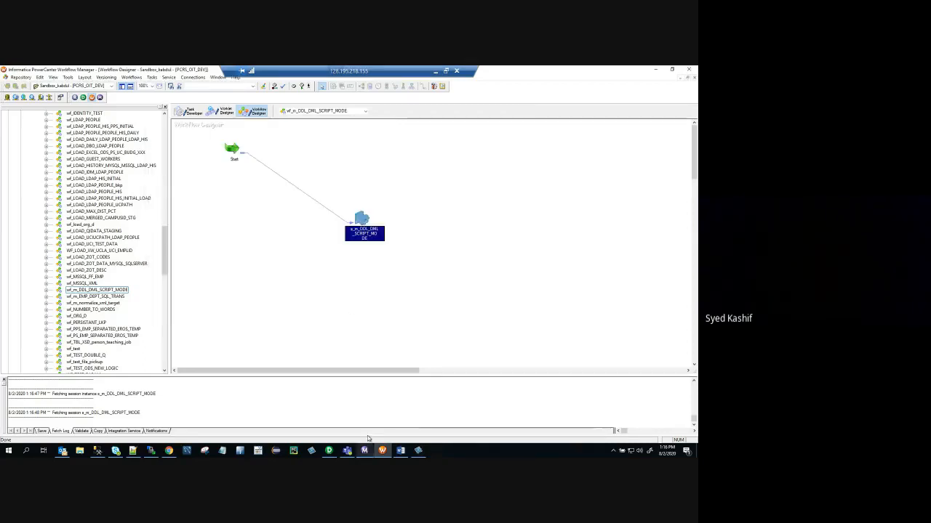
Step: Switch to the local Workflow Manager, set the SQ_List_file source filetype to Direct in session s_m_SQL_TRANS_QUERY_MODE, and save the workflow
click(434, 71)
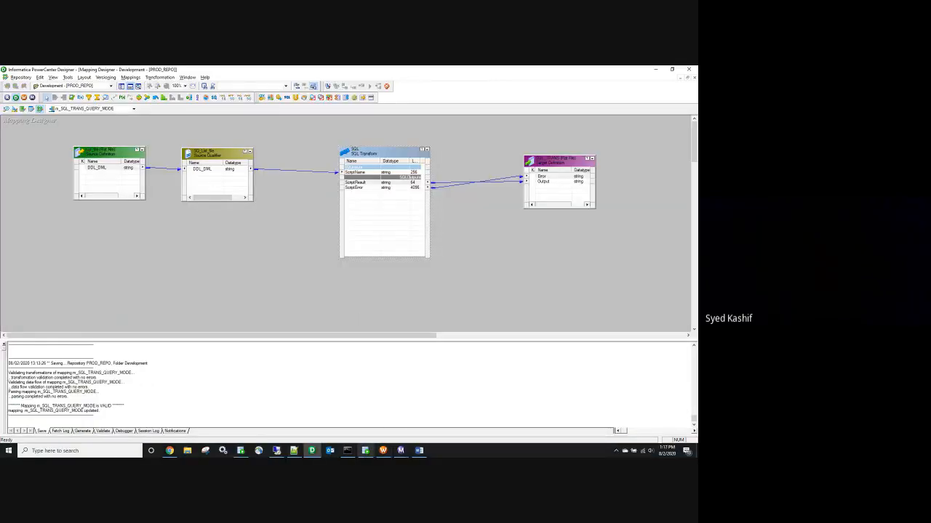
click(365, 451)
double_click(298, 156)
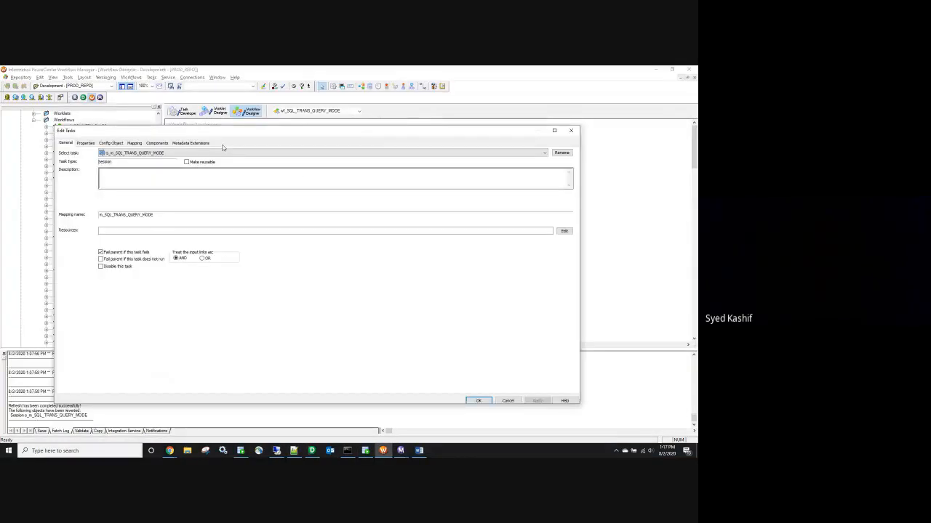
click(135, 143)
click(307, 359)
click(313, 365)
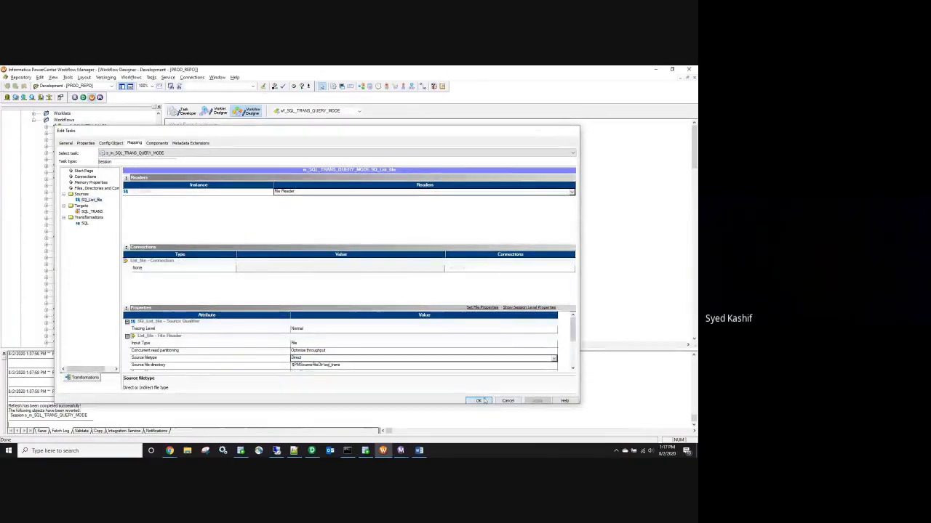
click(481, 402)
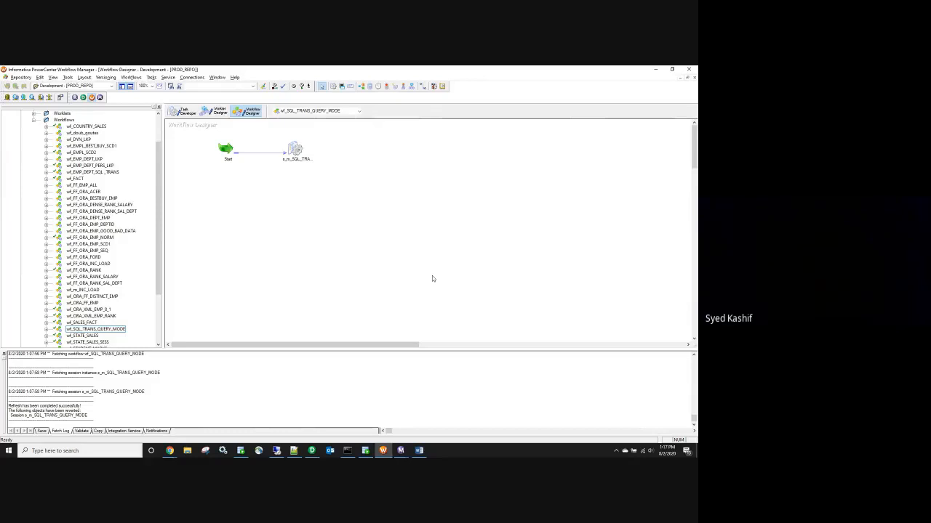
key(ctrl+s)
Step: Open the DDL text file, split its CREATE TABLE HR.EMP_8_2_SQL_TRANS statement so each column sits on its own line, and save it
mouse_move(240, 451)
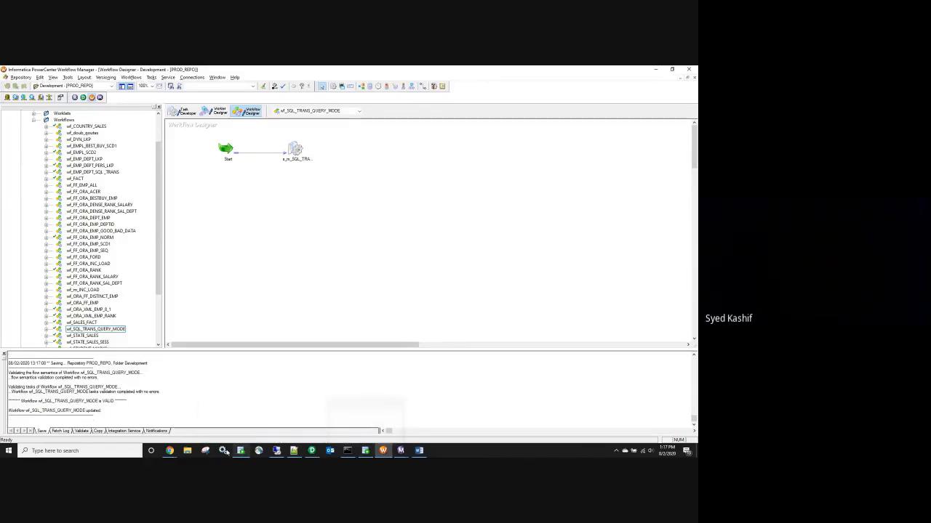
click(187, 450)
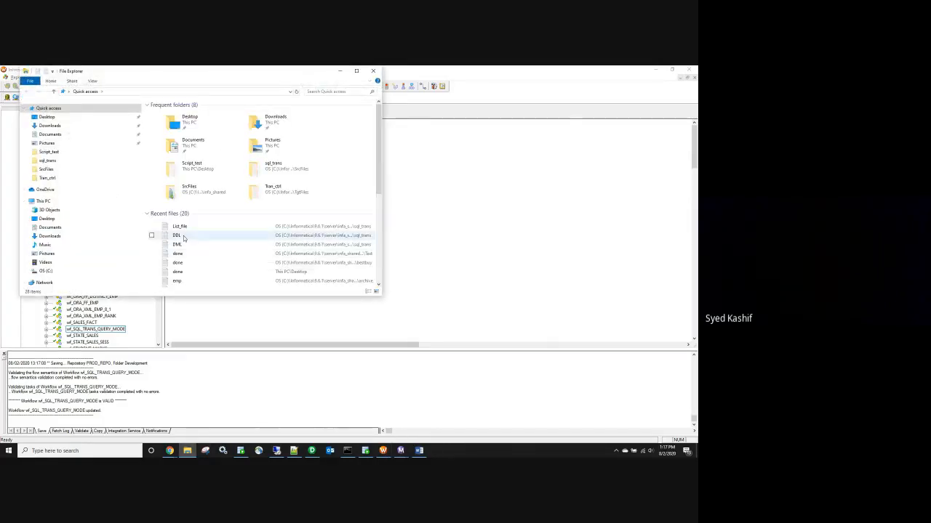
double_click(176, 236)
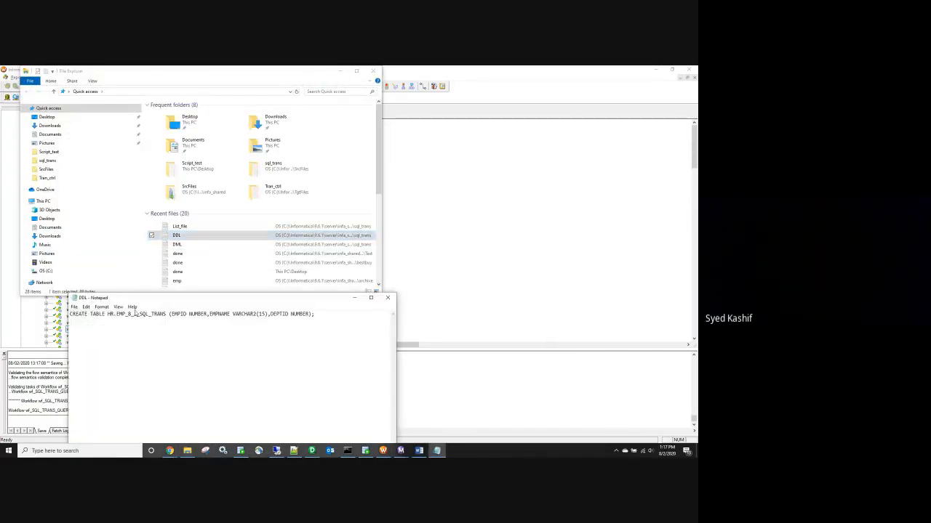
click(169, 314)
key(Return)
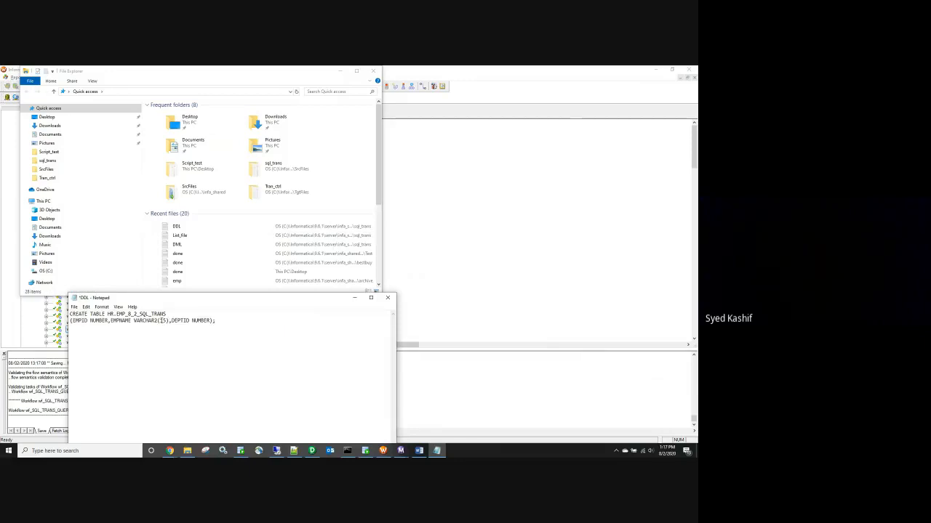
key(Return)
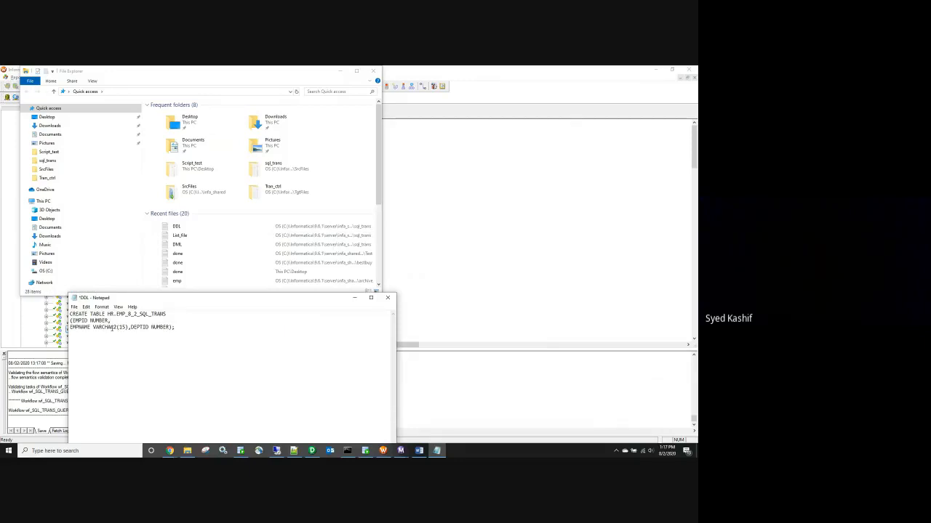
click(129, 327)
key(Return)
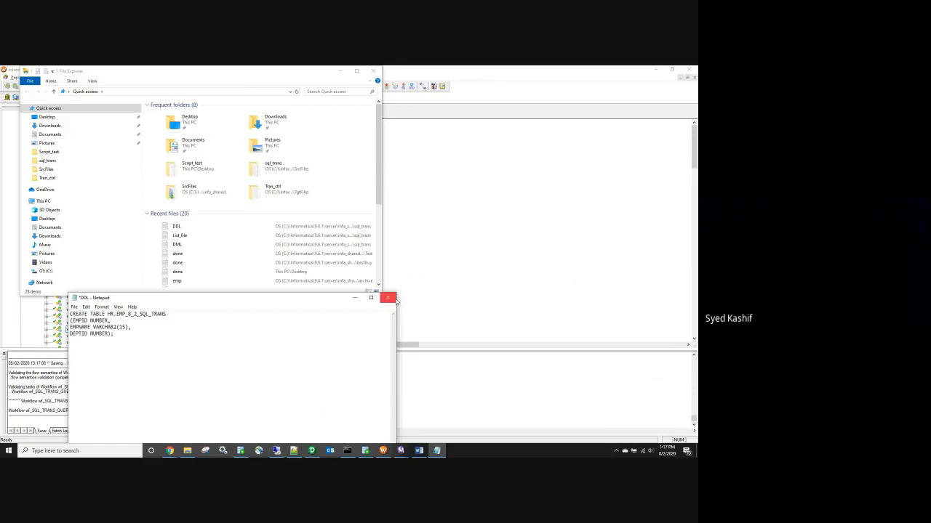
click(390, 298)
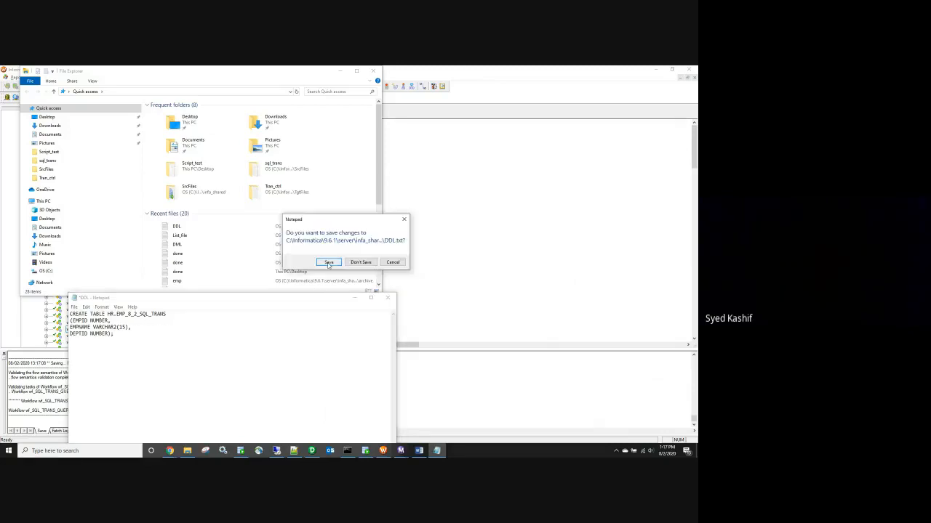
click(328, 264)
Step: Refresh the mapping of session s_m_SQL_TRANS_QUERY_MODE in Workflow Manager, then switch to Oracle SQL Developer
mouse_move(400, 451)
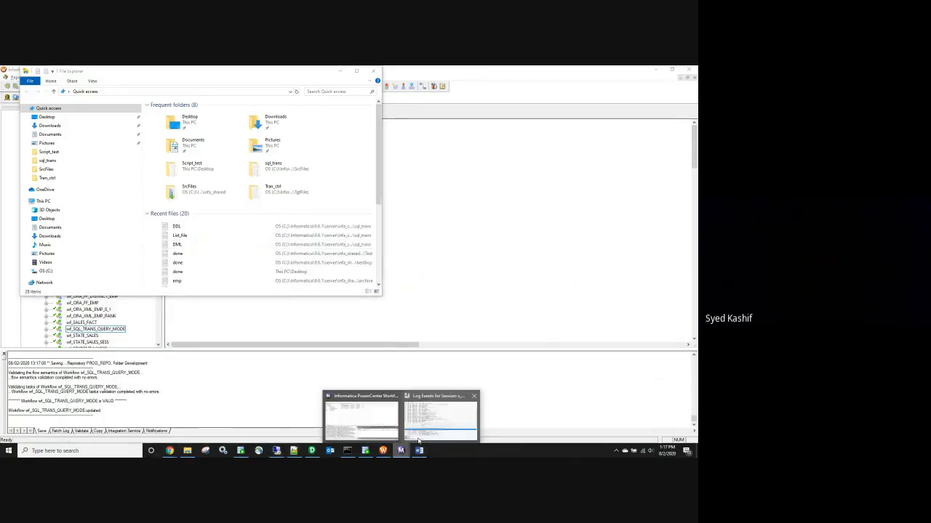
click(382, 427)
click(383, 450)
right_click(294, 148)
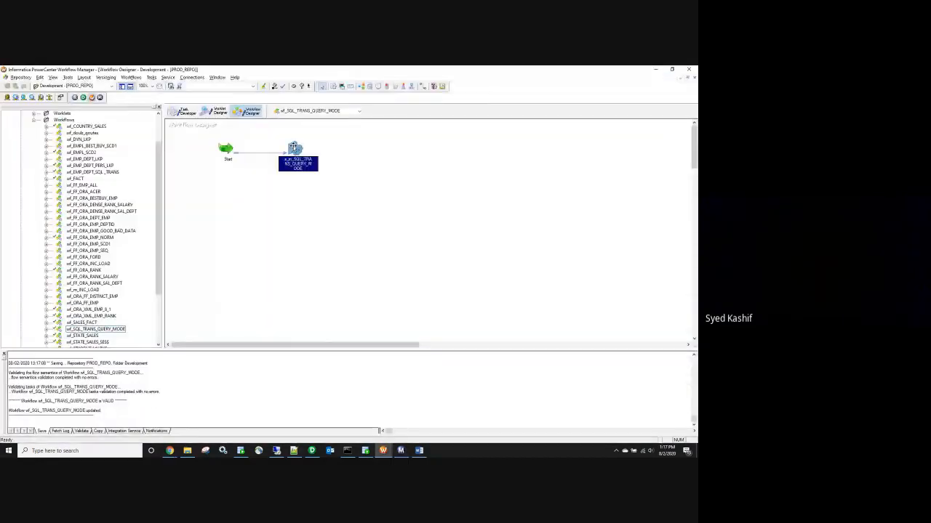
click(318, 220)
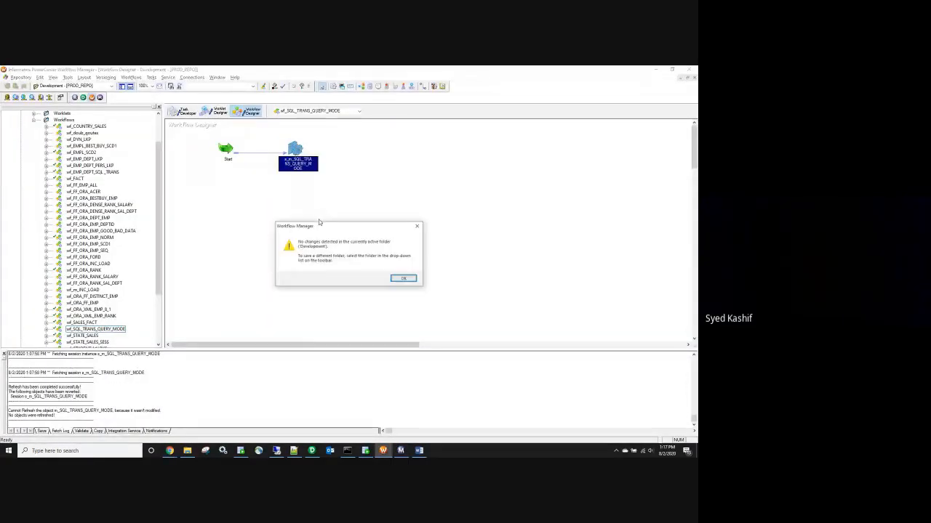
click(408, 282)
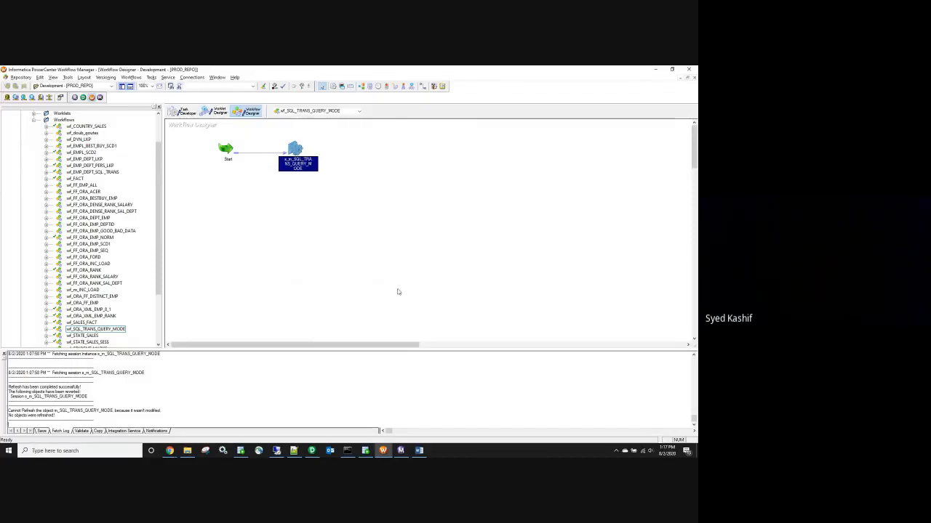
click(365, 451)
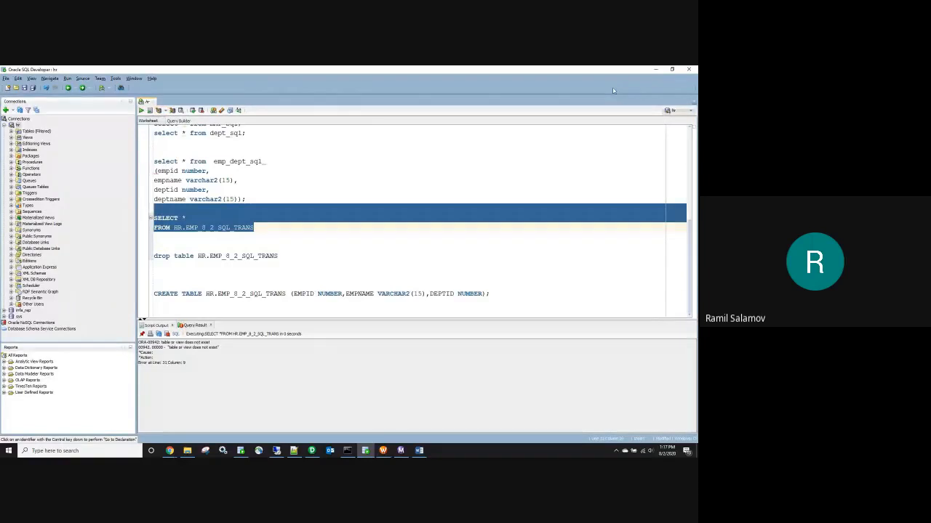
Step: Return to Workflow Manager, check the SQ_List_file source properties in session s_m_SQL_TRANS_QUERY_MODE, and close the session editor
click(656, 70)
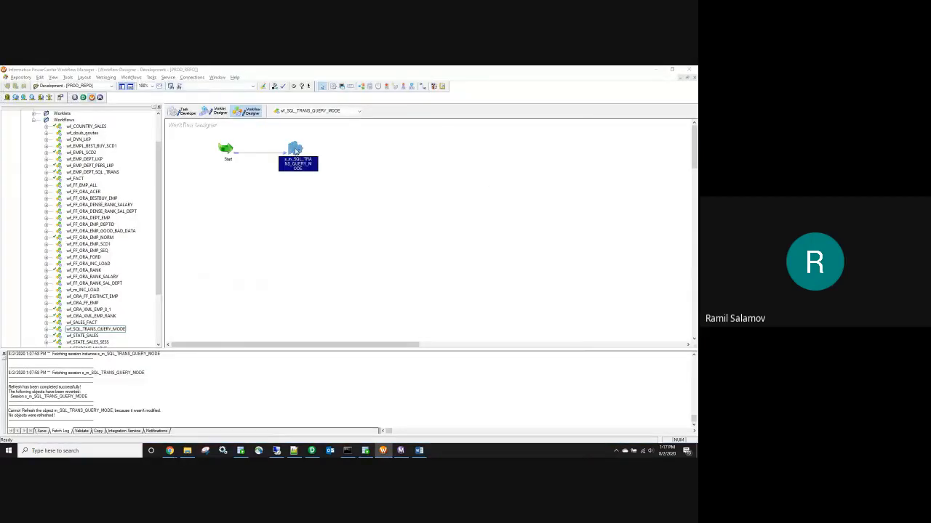
double_click(294, 158)
click(135, 143)
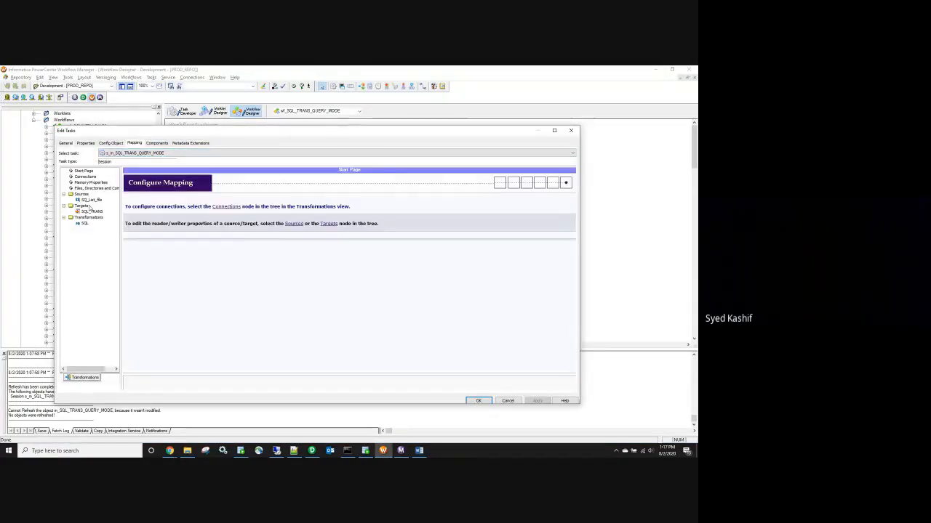
click(91, 199)
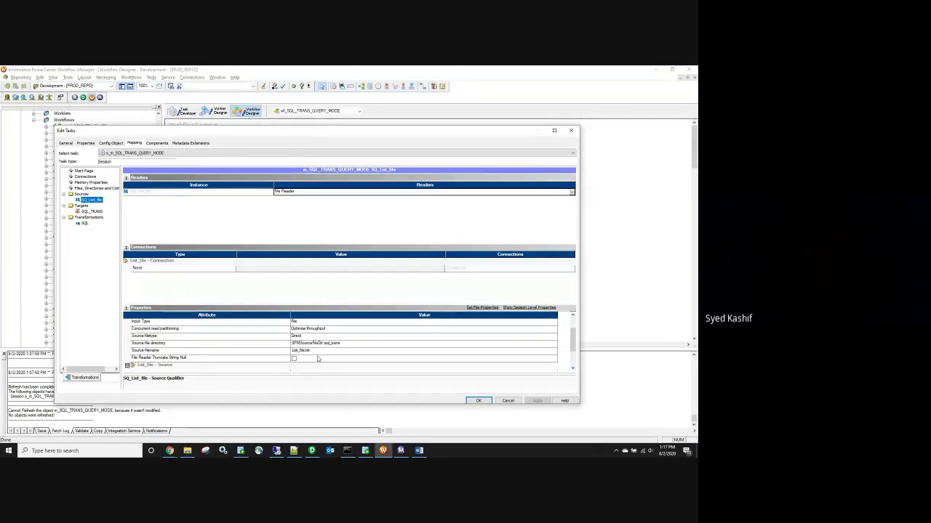
click(479, 401)
Step: Start workflow wf_SQL_TRANS_QUERY_MODE and check the source and target statistics of its session run in Workflow Monitor
right_click(353, 243)
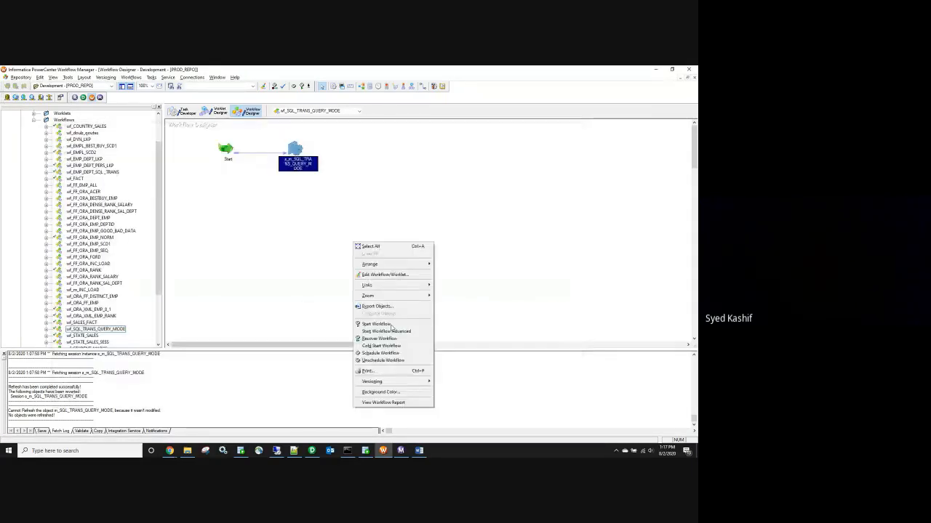
click(390, 325)
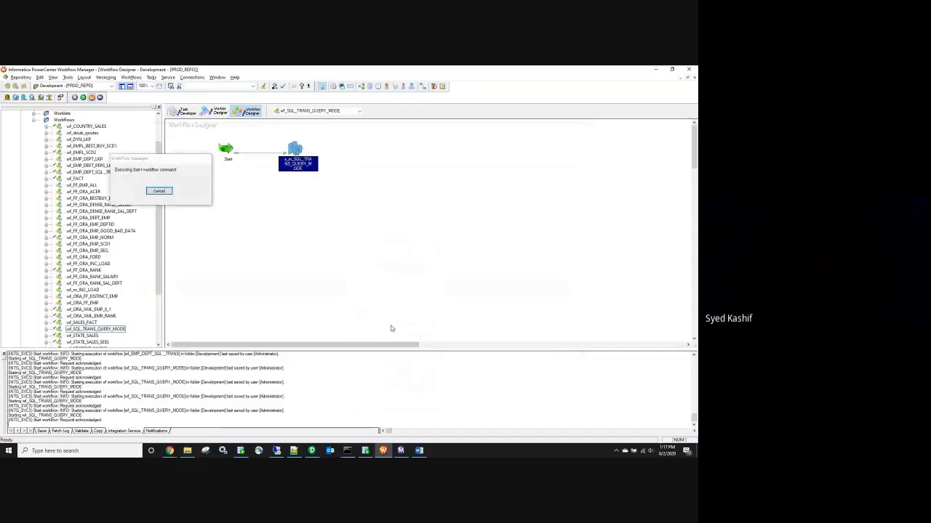
click(400, 451)
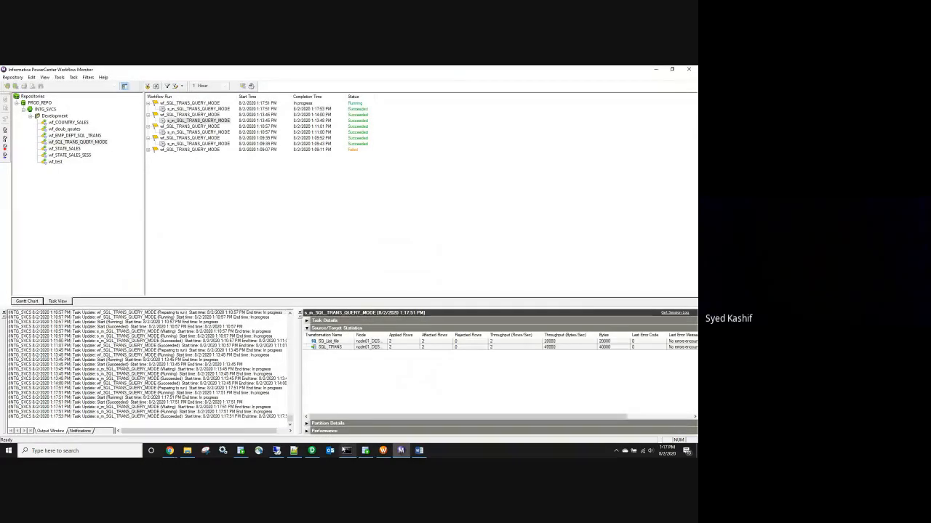
click(398, 341)
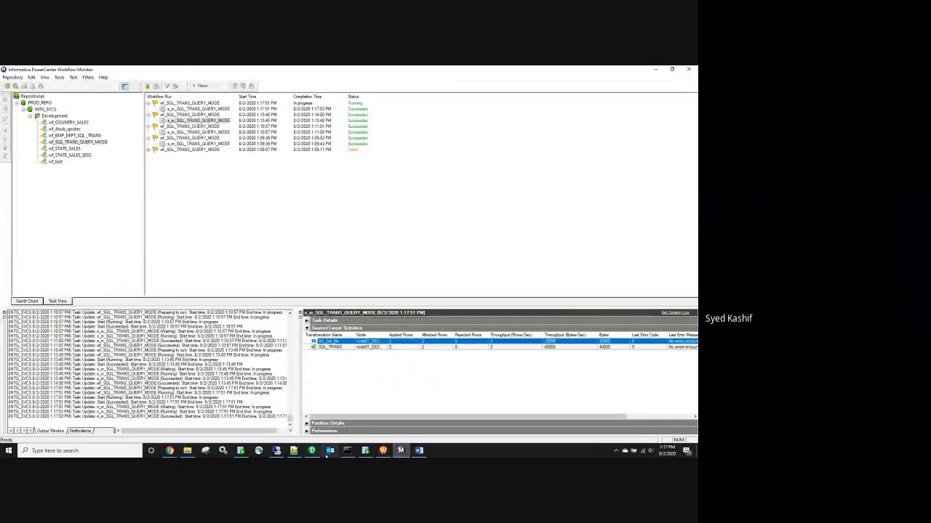
Step: Query all rows of HR.EMP_8_2_SQL_TRANS in Oracle SQL Developer, and view the m_SQL_TRANS_QUERY_MODE mapping in Designer
click(365, 451)
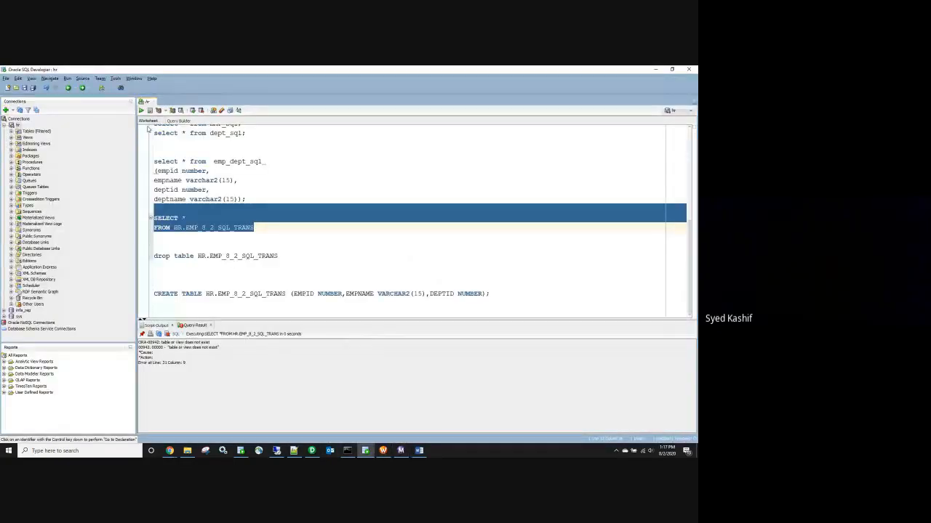
key(ctrl+Return)
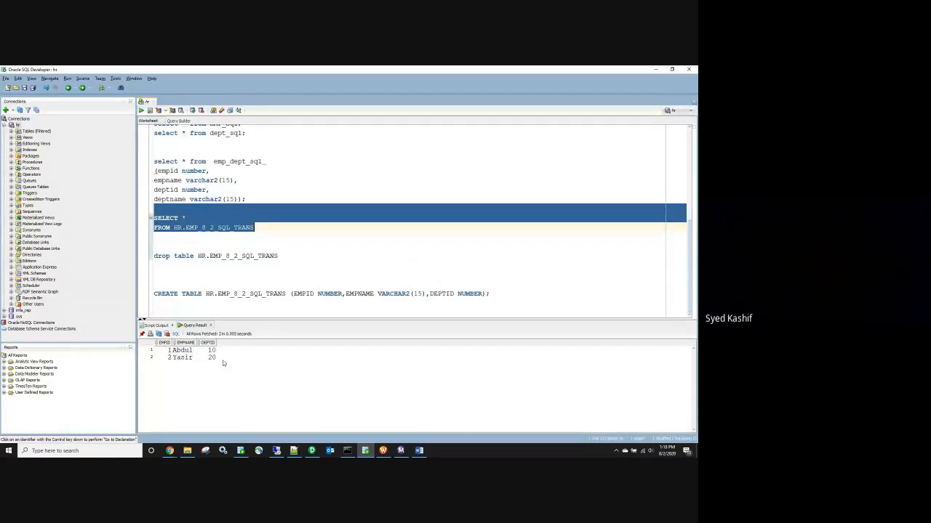
click(311, 451)
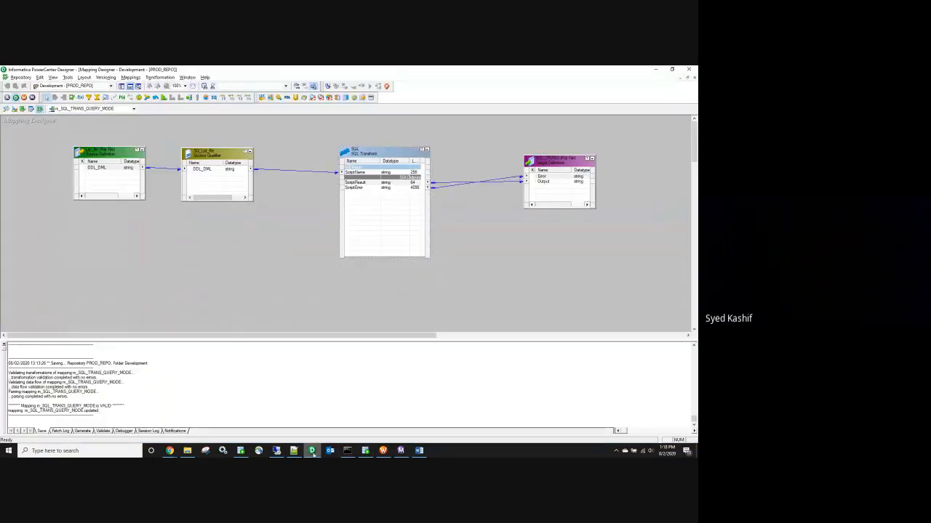
mouse_move(401, 451)
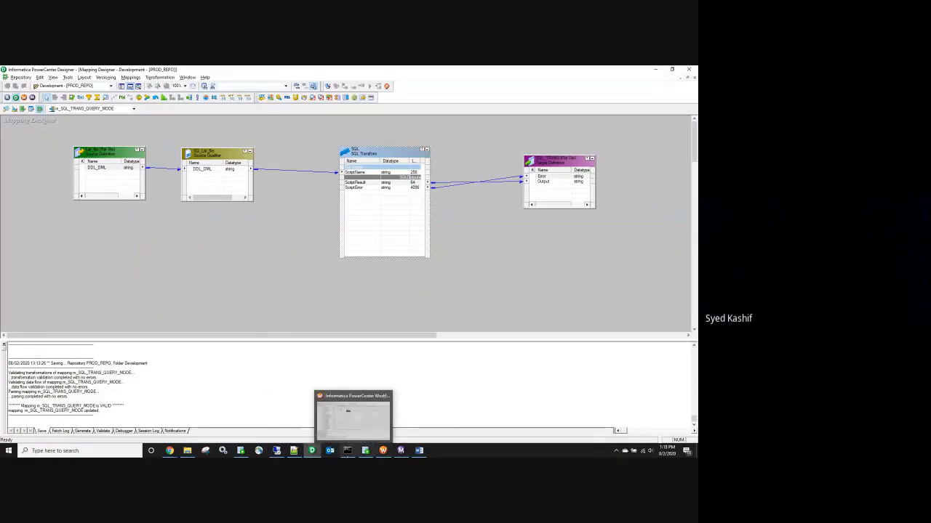
Step: In File Explorer, browse to the TgtFiles folder under infa_shared on the Informatica server
click(191, 451)
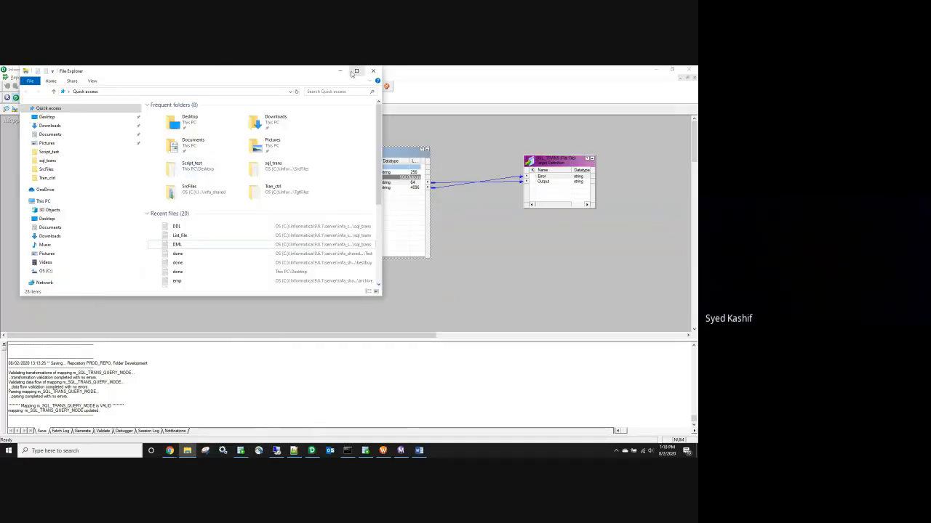
double_click(357, 71)
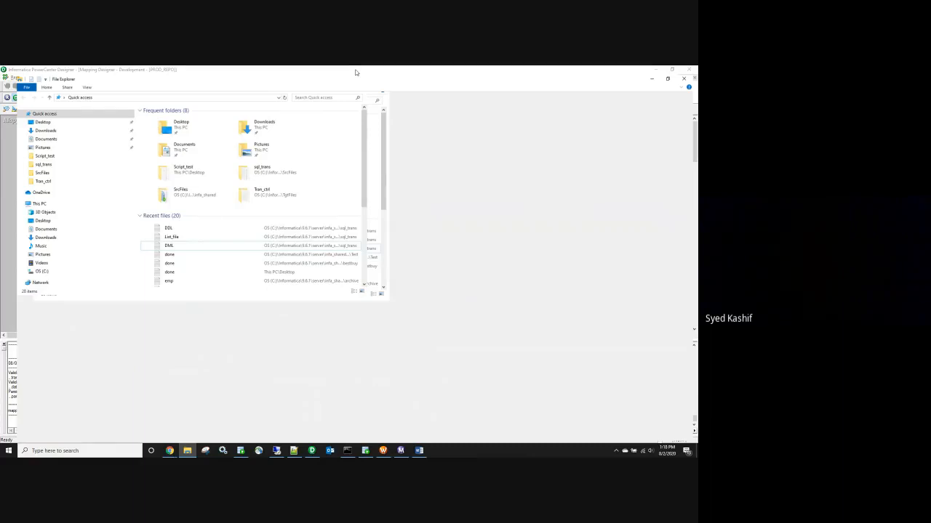
double_click(207, 188)
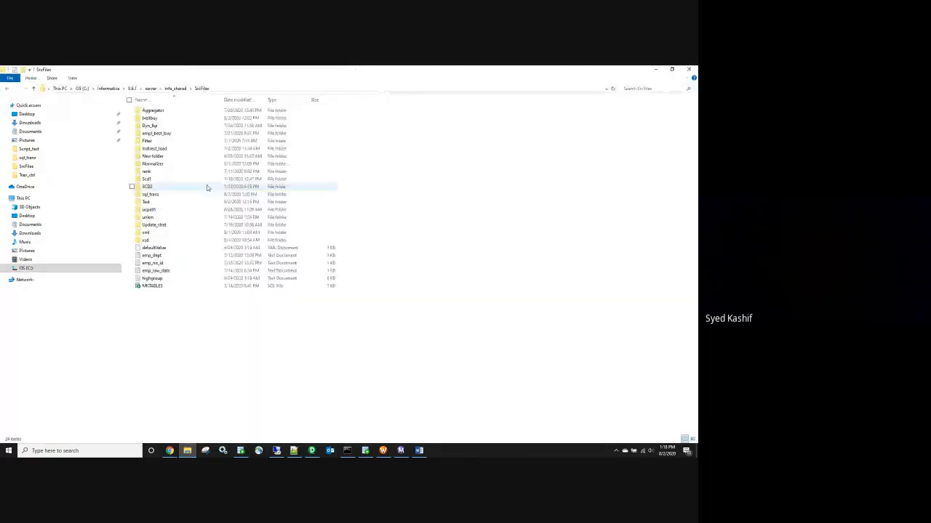
click(175, 88)
click(149, 195)
double_click(149, 195)
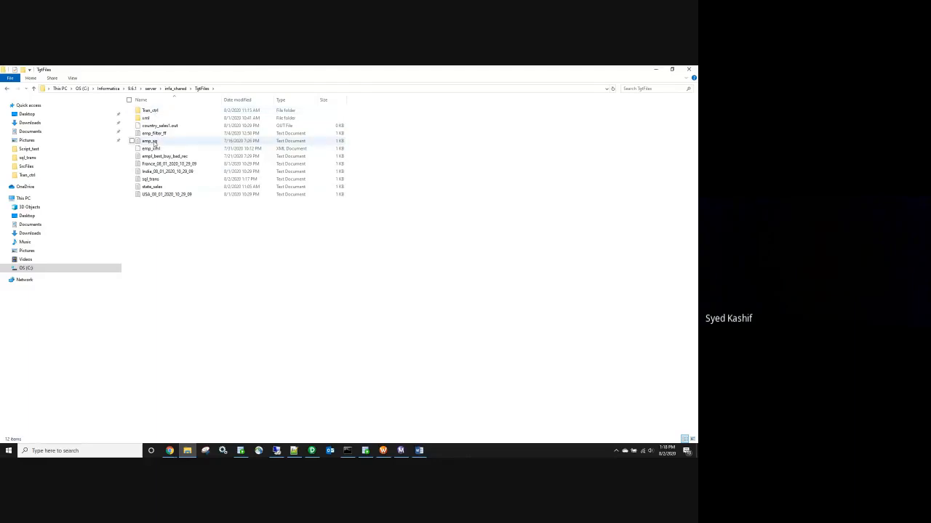
Step: Switch to Workflow Manager and check the output directory and filename of the SQL_TRANS target in session s_m_SQL_TRANS_QUERY_MODE
click(383, 450)
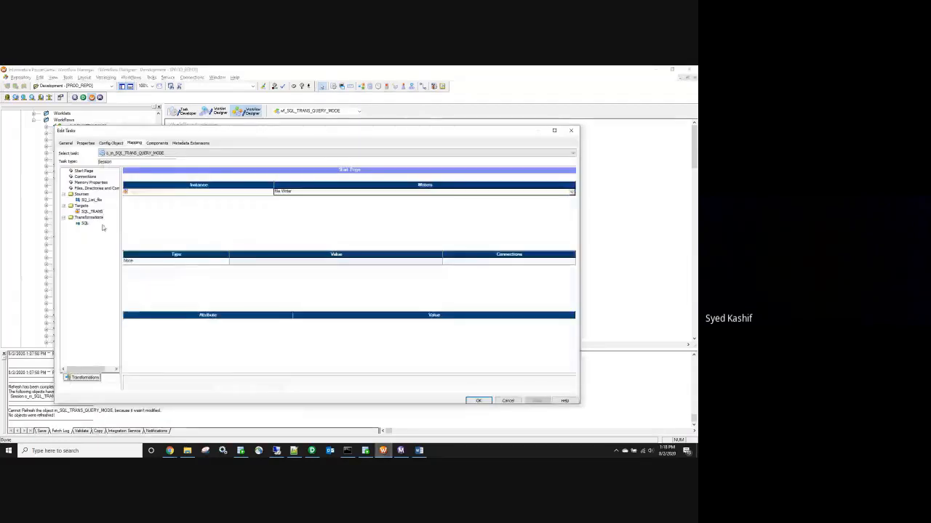
click(92, 210)
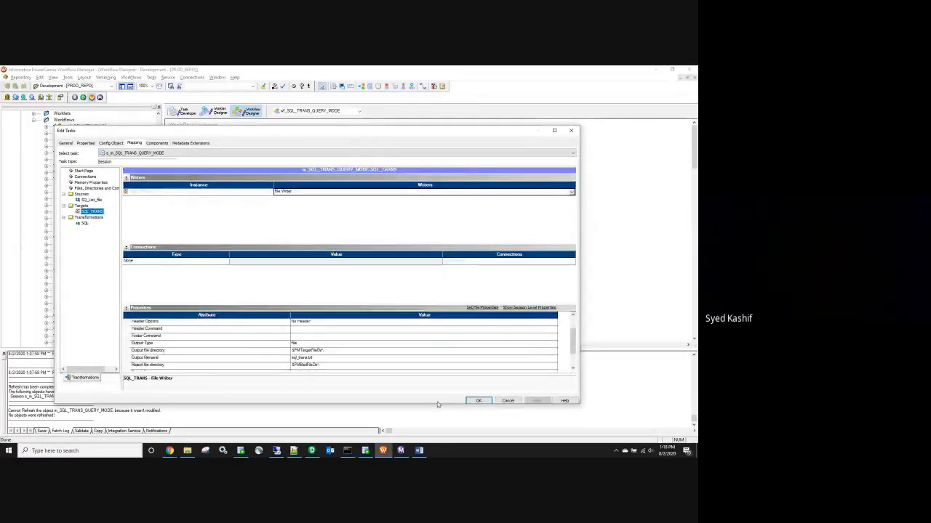
click(478, 401)
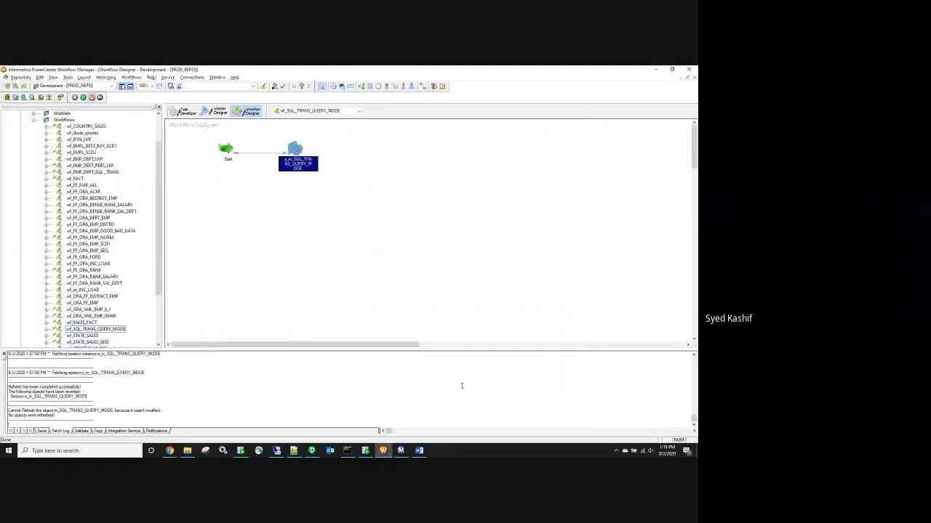
Step: Open the sql_trans output file from the TgtFiles folder, examine the script result lines, and close it
mouse_move(312, 454)
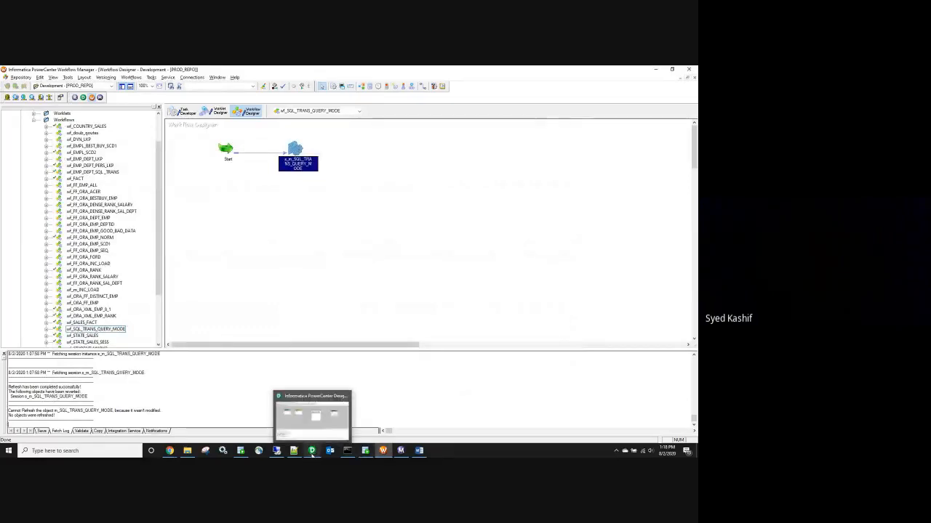
click(186, 450)
double_click(152, 180)
drag(93, 321, 59, 309)
click(103, 318)
key(ctrl+a)
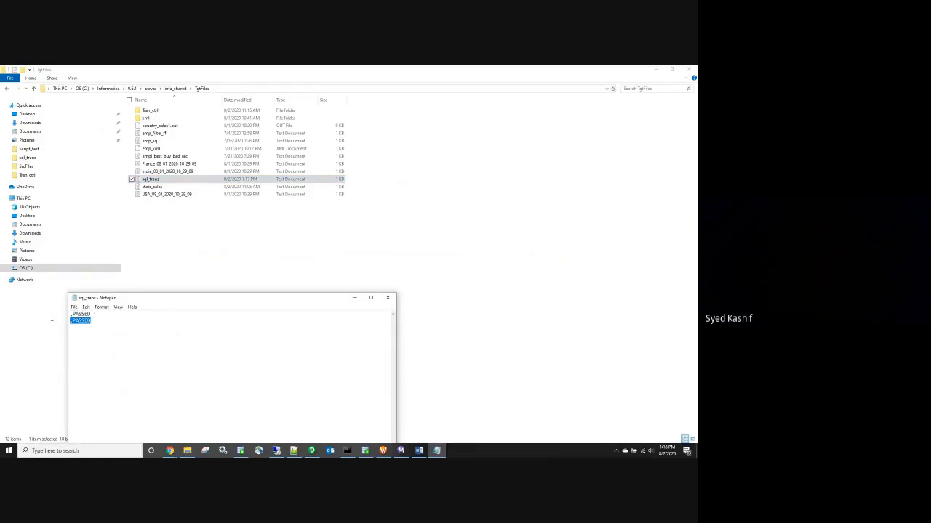
click(387, 299)
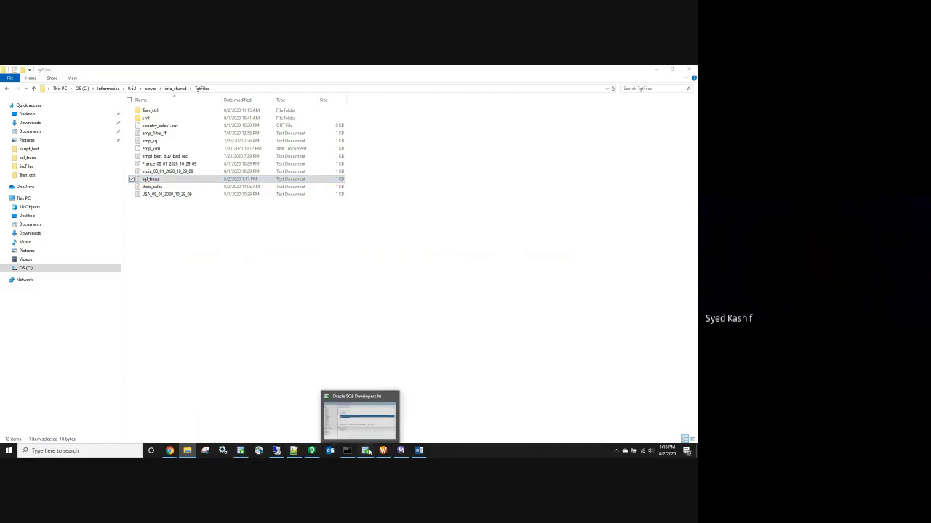
Step: Drop the table HR.EMP_8_2_SQL_TRANS in Oracle SQL Developer and return to File Explorer
click(366, 451)
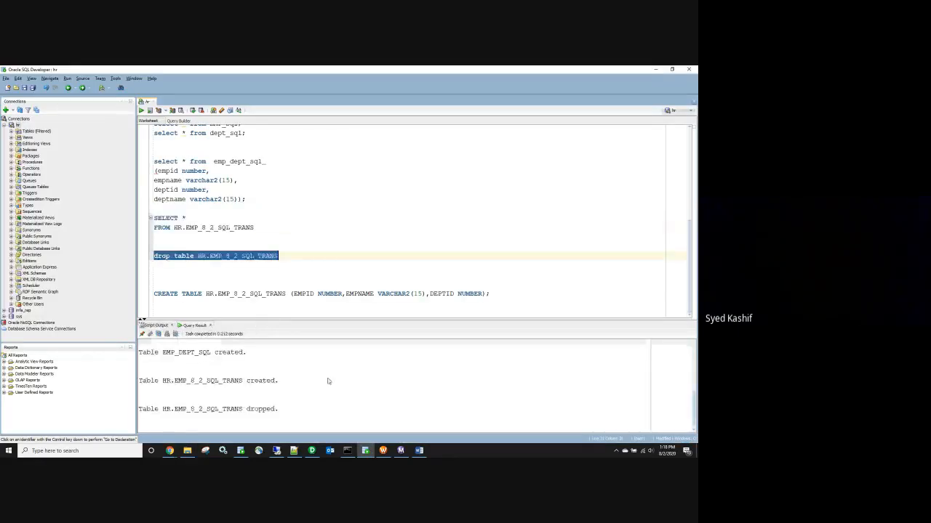
key(alt+Tab)
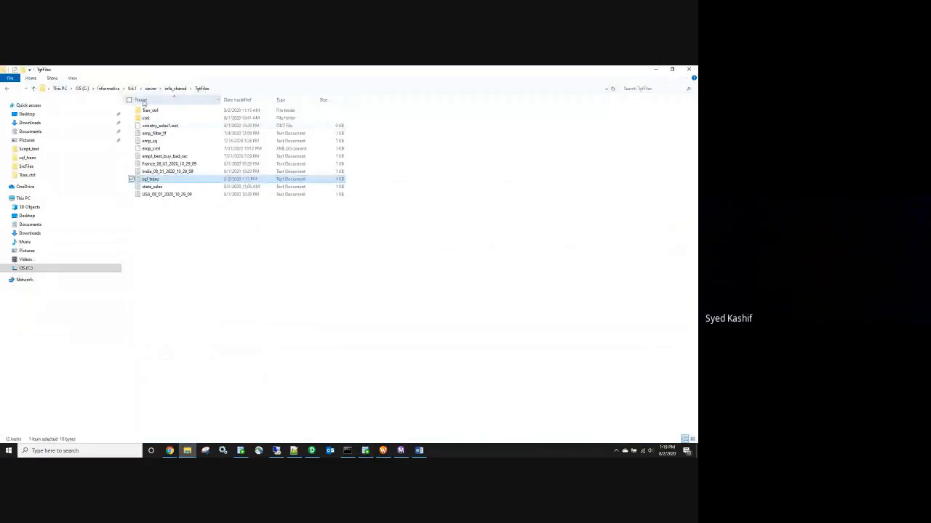
Step: Browse to the sql_trans folder inside SrcFiles and open the DDL text file
click(175, 88)
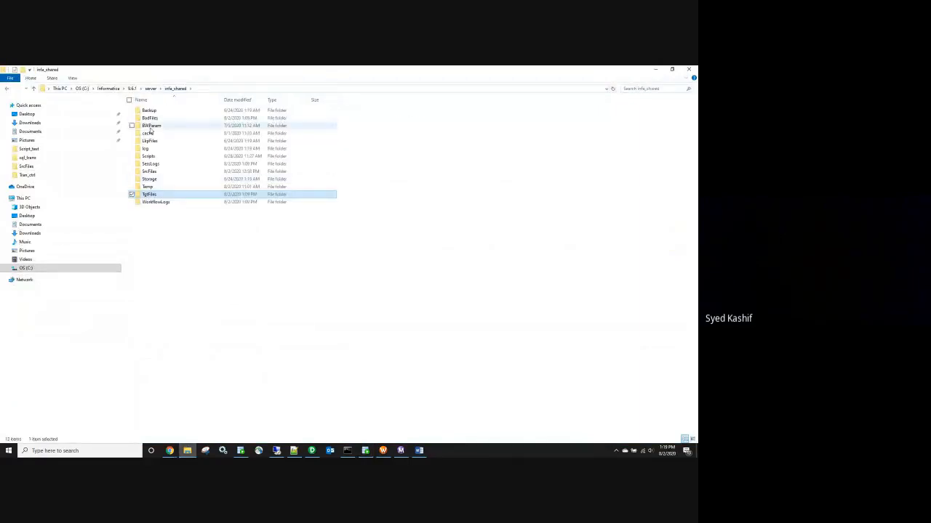
double_click(149, 172)
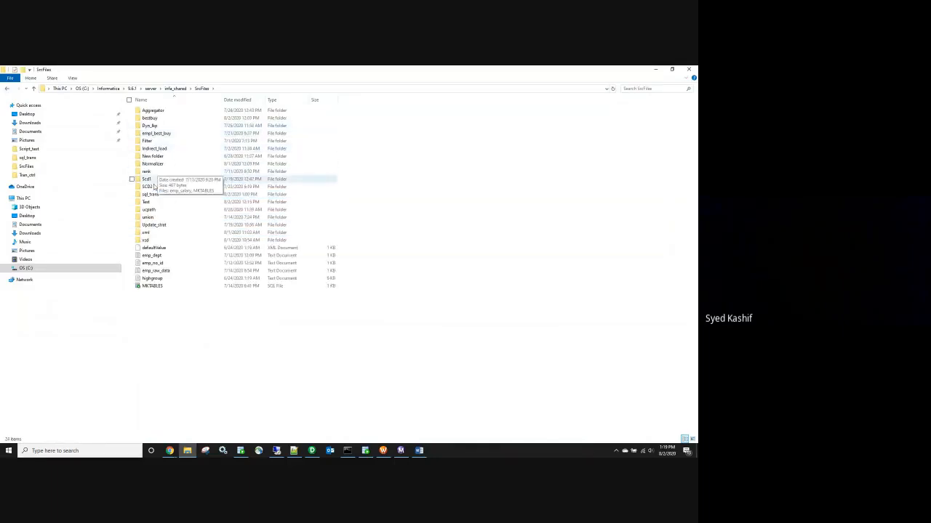
double_click(151, 195)
click(148, 110)
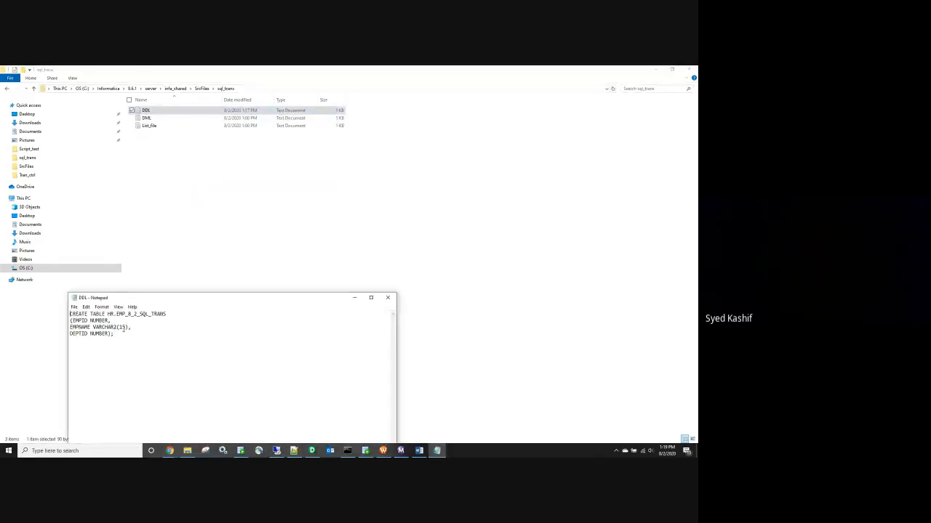
Step: Delete the NUMBER datatype of the EMPID column in the CREATE TABLE script
drag(91, 321, 147, 319)
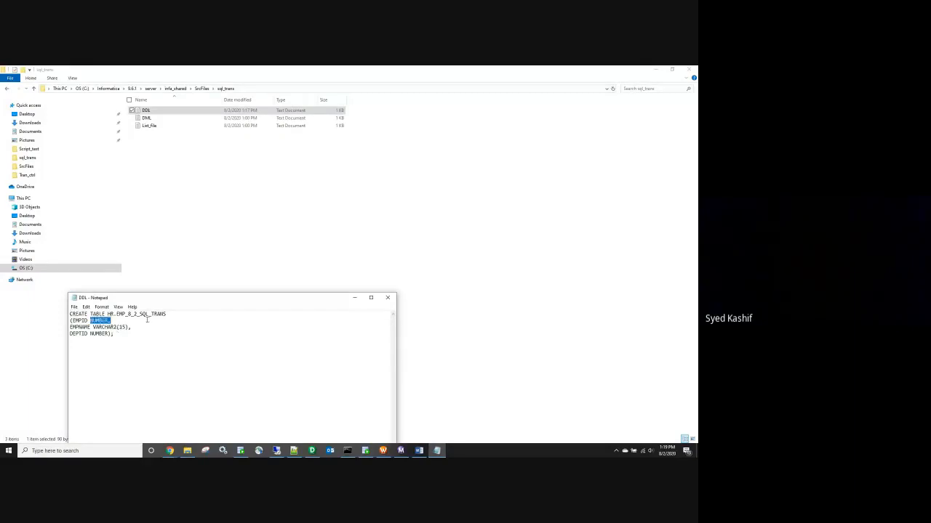
click(133, 307)
click(109, 321)
key(BackSpace)
key(BackSpace)
key(BackSpace)
key(BackSpace)
key(BackSpace)
key(BackSpace)
Step: Enter N as the EMPID column's datatype, then save and close the DDL file
click(387, 298)
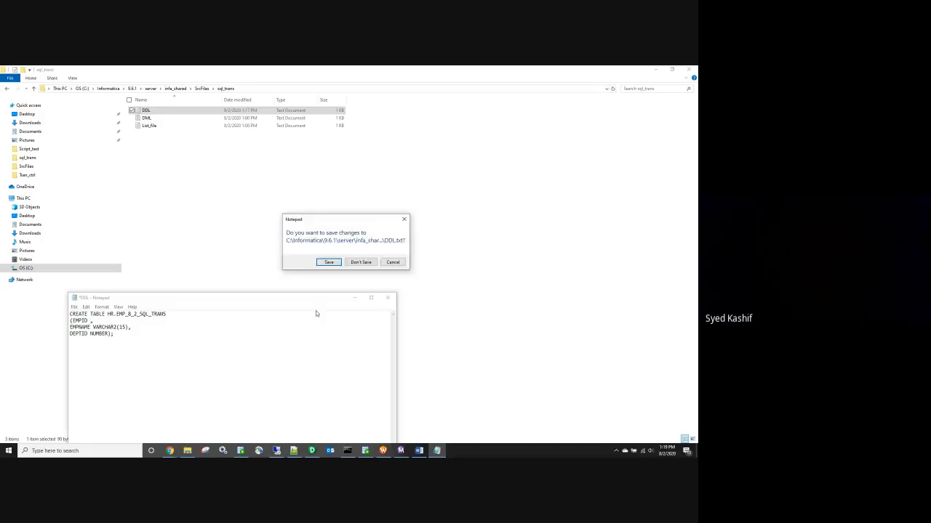
click(392, 261)
text(n)
key(BackSpace)
text(N)
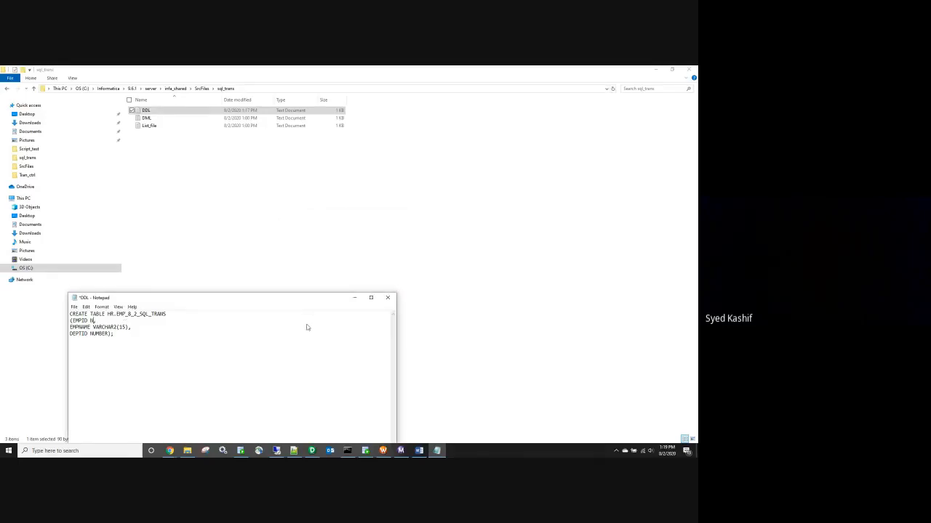
click(401, 298)
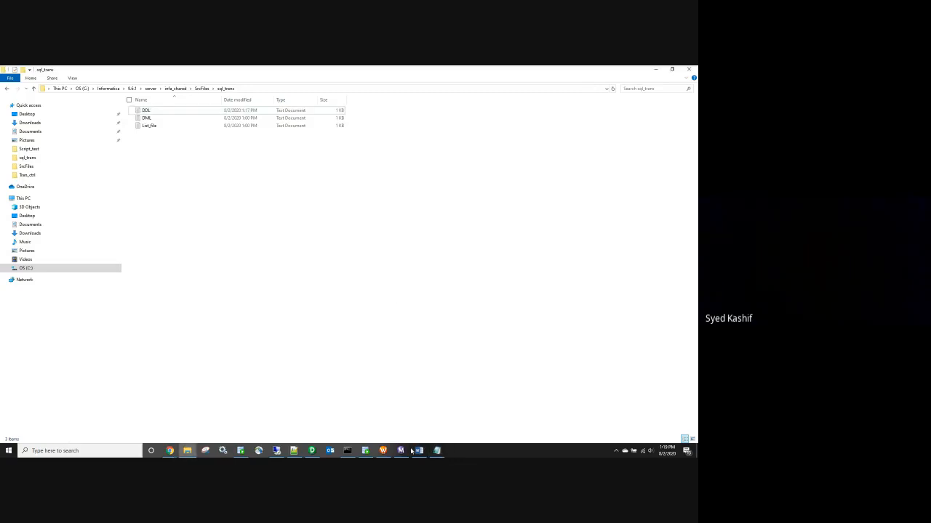
click(439, 452)
click(387, 298)
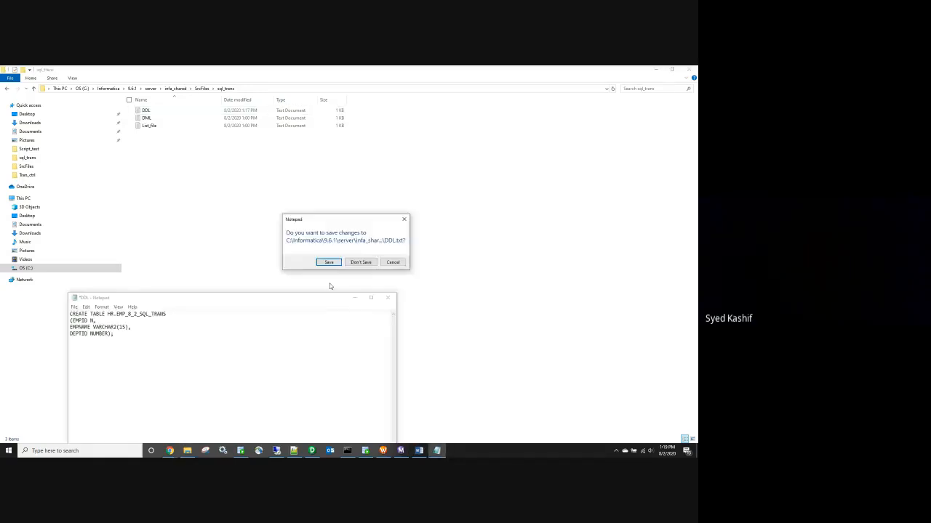
click(328, 262)
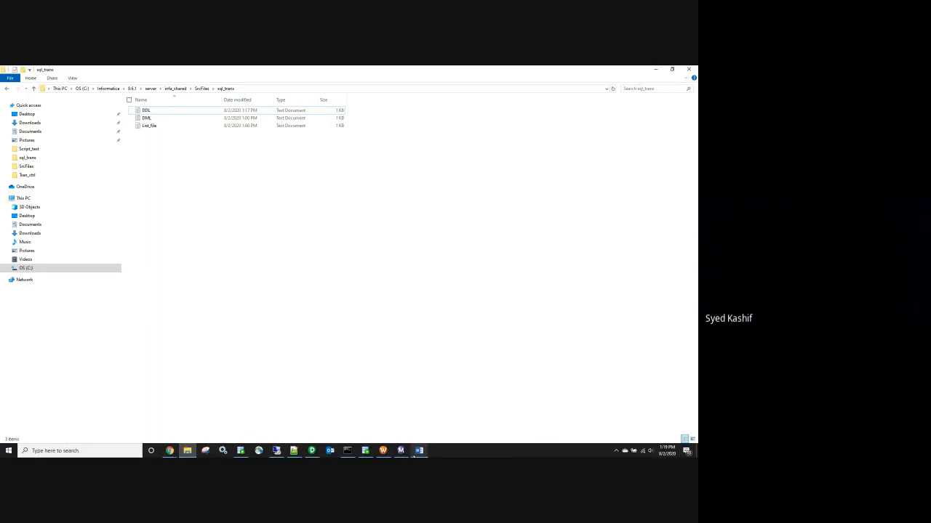
Step: Rerun wf_SQL_TRANS_QUERY_MODE from Workflow Manager, check the run in Workflow Monitor, and switch to Oracle SQL Developer
click(382, 451)
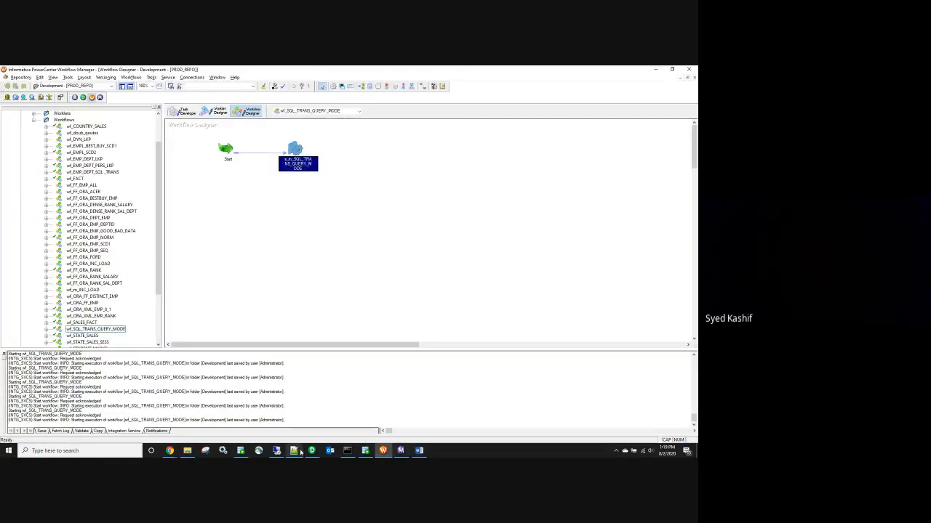
click(398, 451)
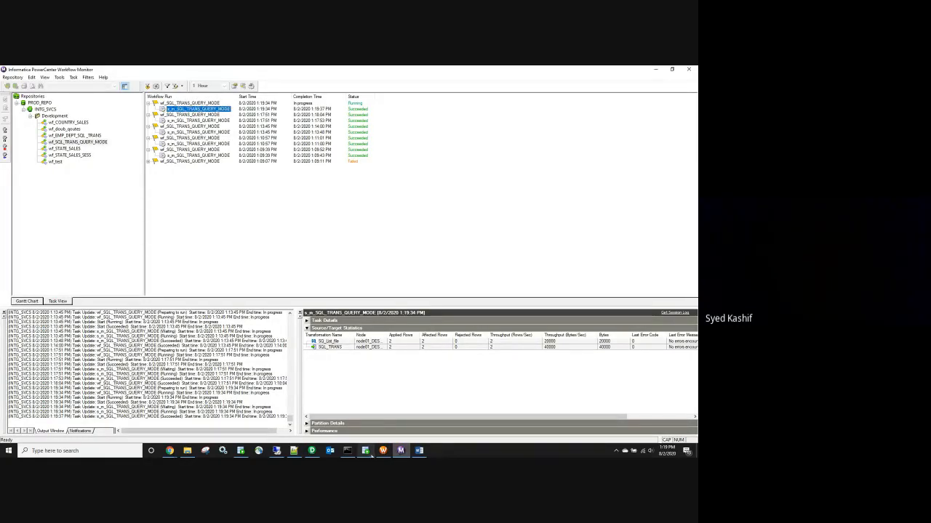
click(365, 451)
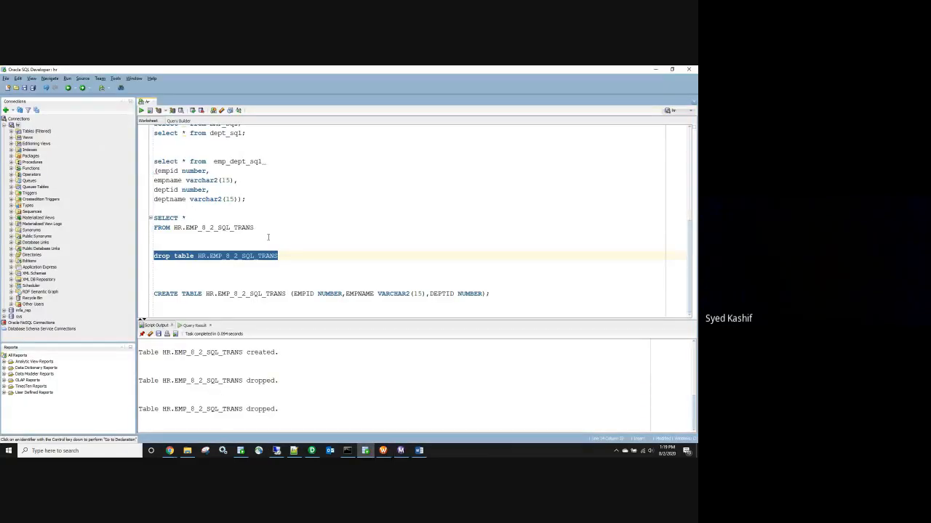
Step: Run the SELECT query on HR.EMP_8_2_SQL_TRANS to check whether the table was created
drag(258, 229, 154, 218)
click(142, 110)
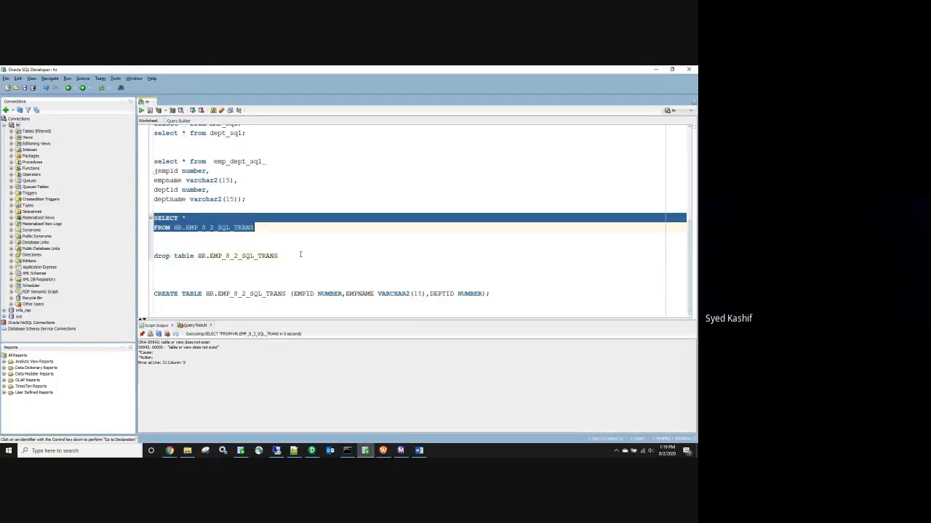
Step: Open the sql_trans output file from the TgtFiles folder, examine the errors logged for the DDL and DML scripts, and close it
click(191, 451)
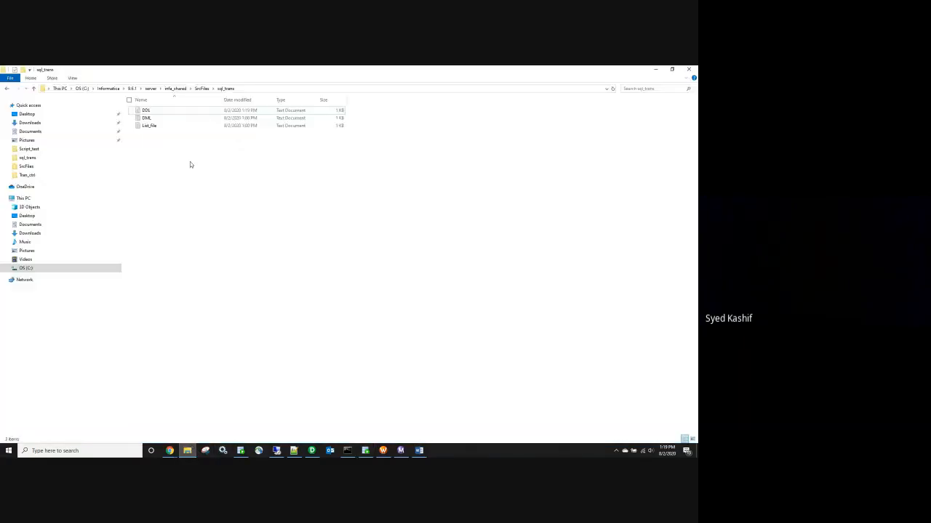
click(178, 89)
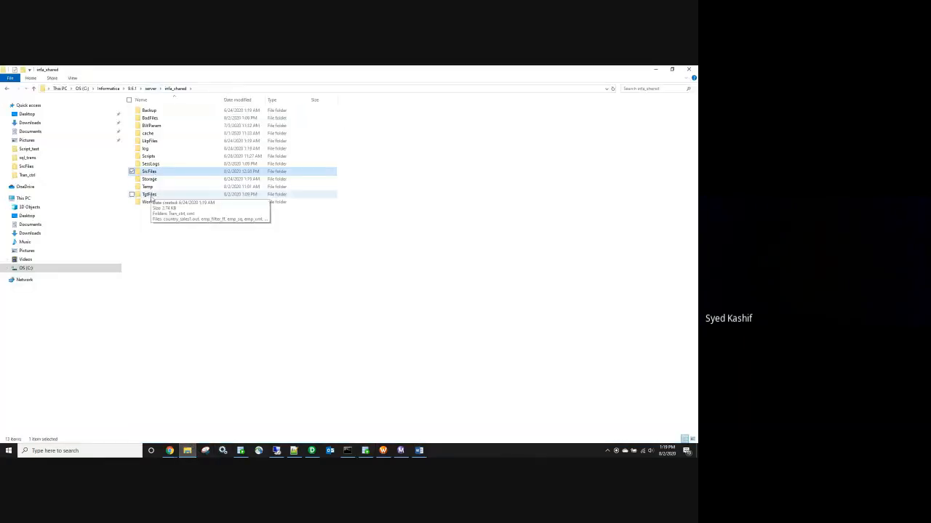
double_click(152, 200)
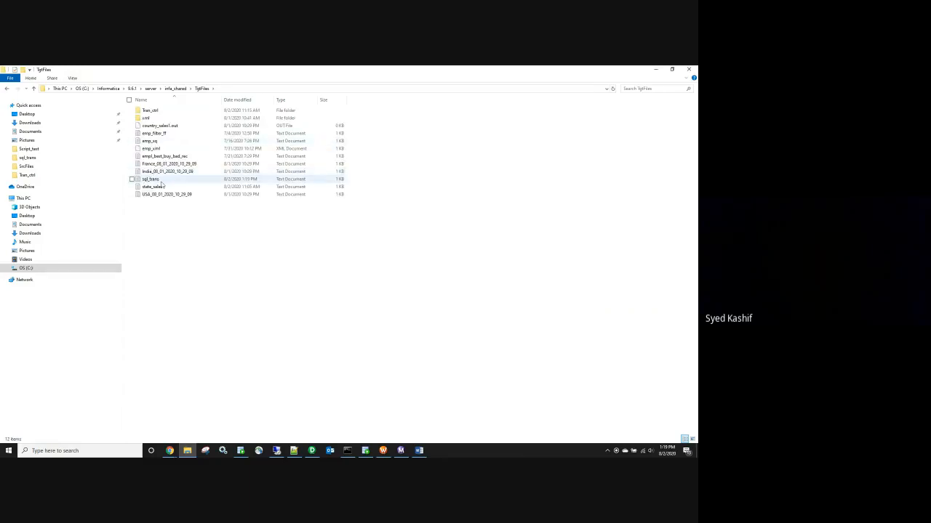
double_click(158, 178)
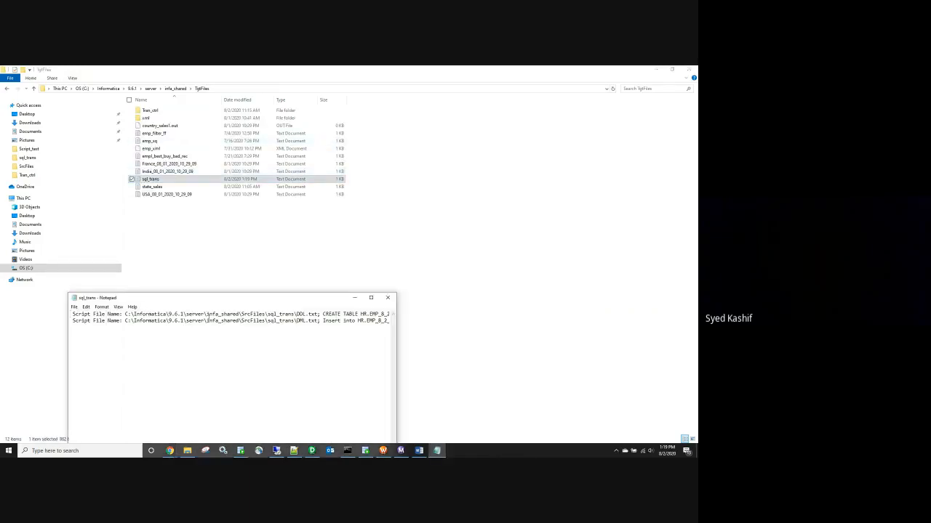
click(371, 297)
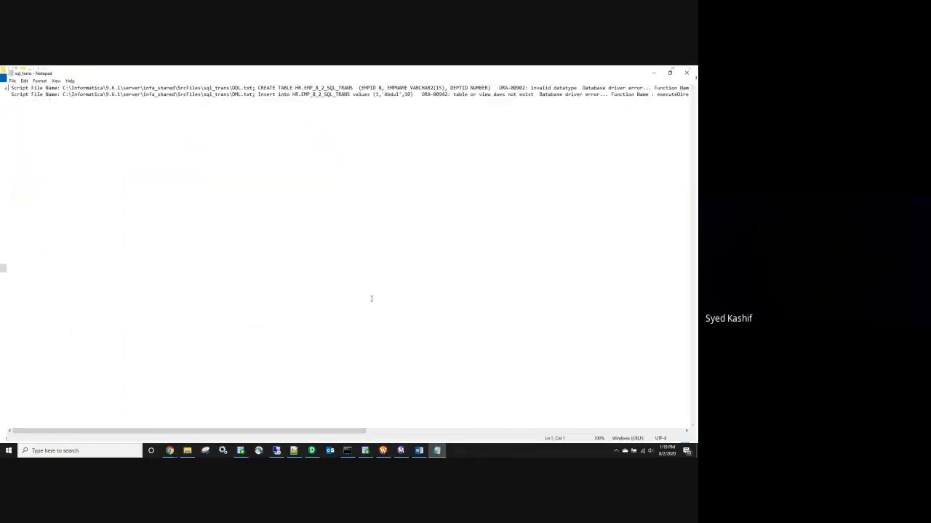
drag(579, 84, 533, 85)
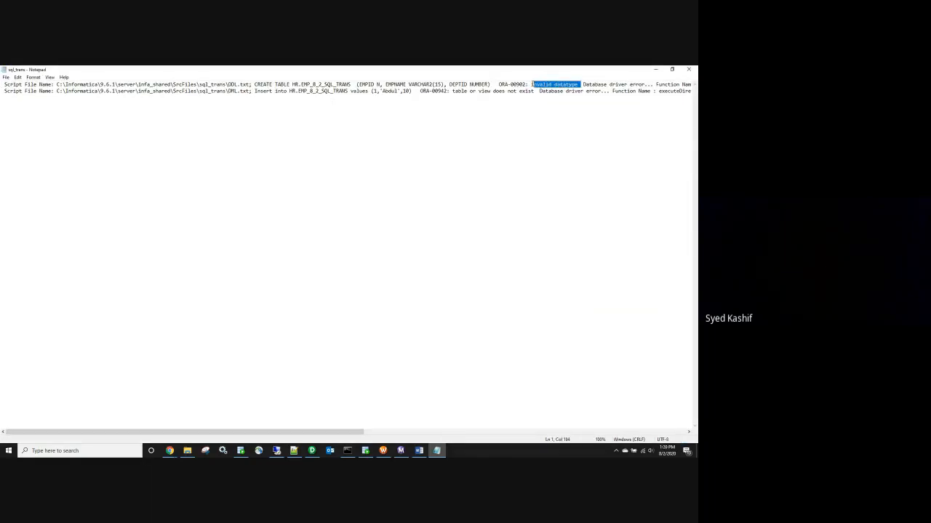
drag(453, 91, 533, 91)
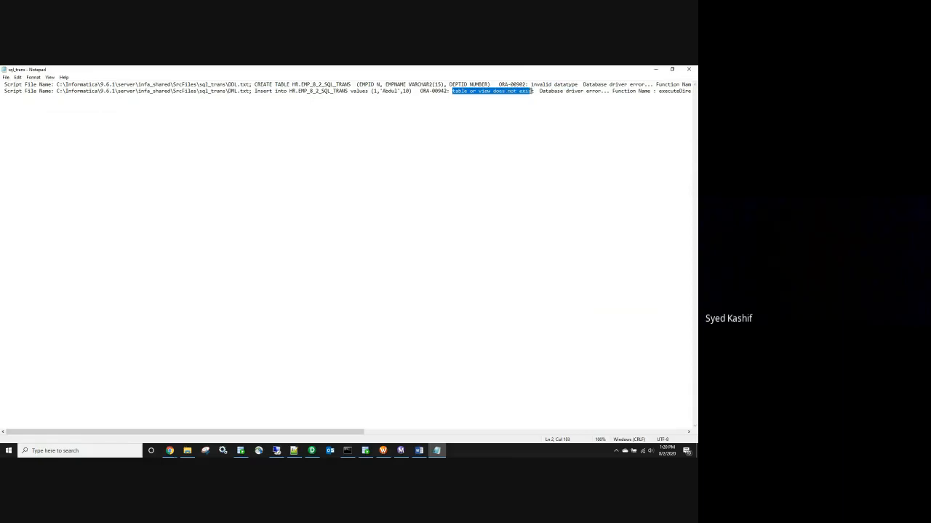
click(690, 72)
Step: Return to the sql_trans folder under SrcFiles and reopen the DDL text file
key(BackSpace)
double_click(149, 172)
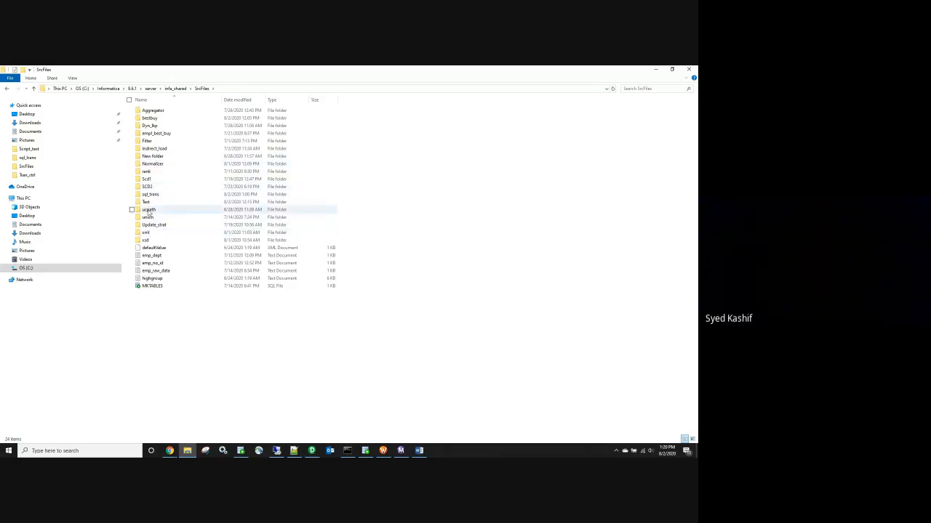
click(148, 180)
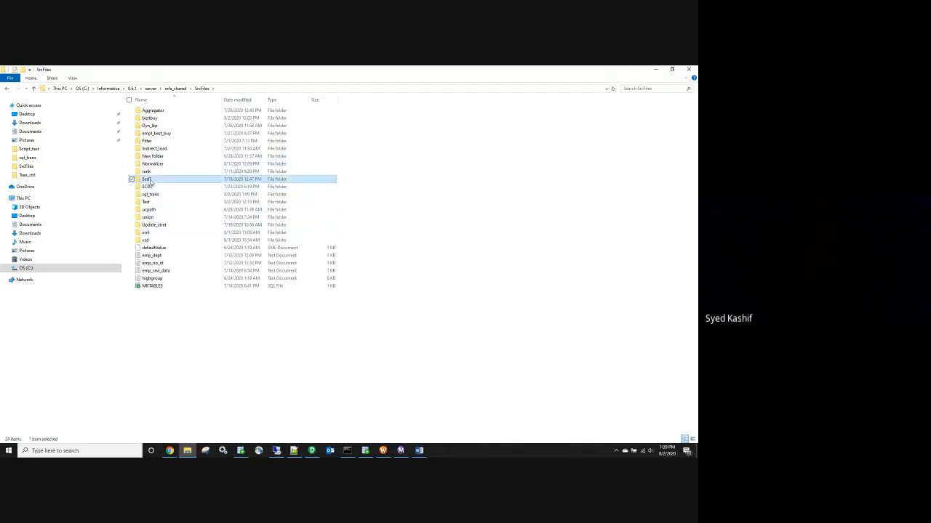
key(Down)
key(Down)
click(151, 183)
key(Down)
key(Down)
key(Return)
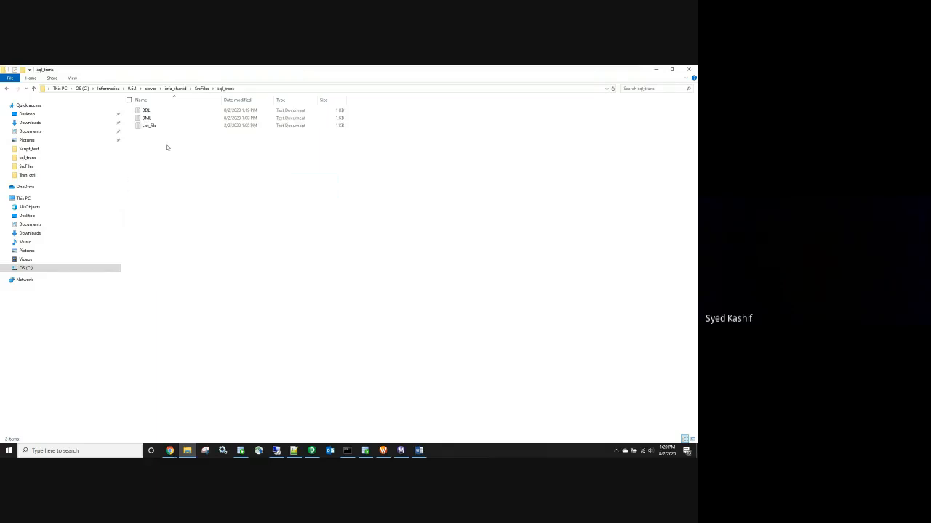
double_click(145, 110)
Step: Correct the EMPID column's datatype to NUMBER in the CREATE TABLE script, then save and close the file
drag(90, 321, 92, 327)
click(93, 327)
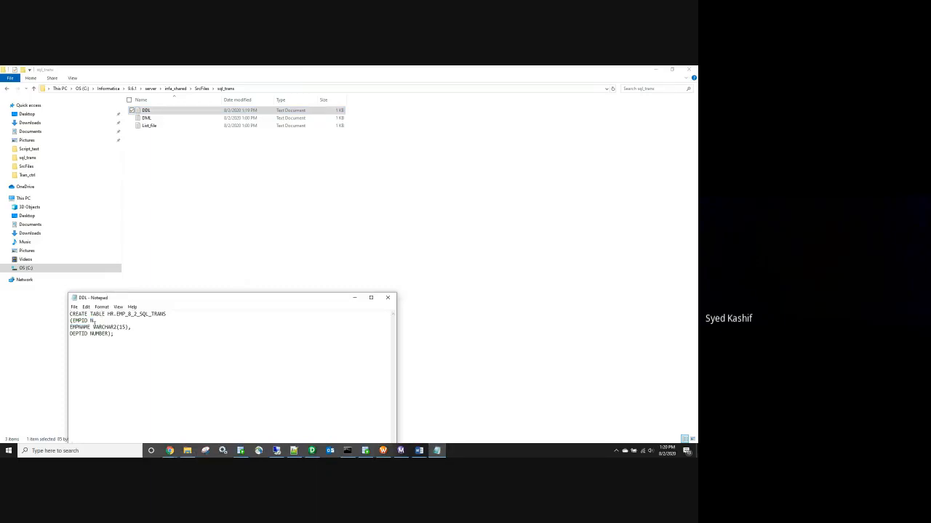
click(94, 320)
text(UMBER,)
click(386, 298)
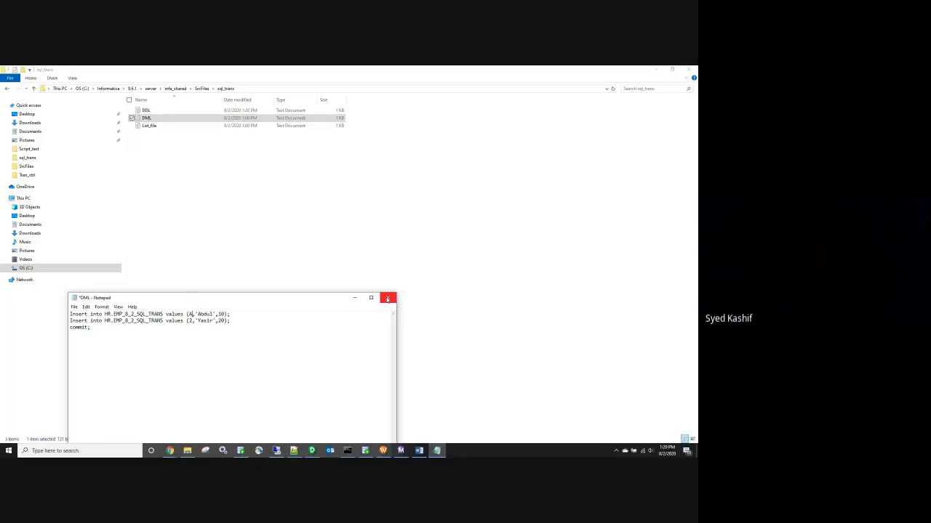
Step: Set the first value of the DML file's first INSERT statement to A, then save and close the file
click(387, 298)
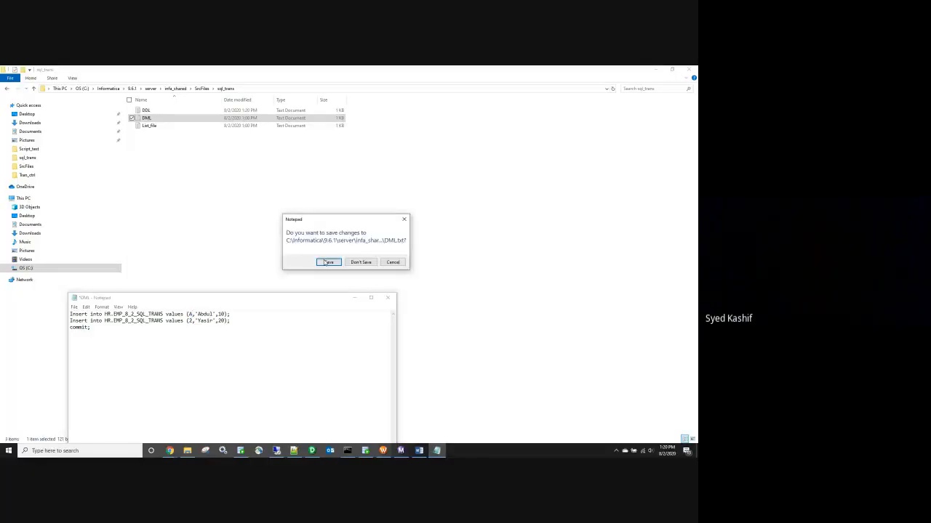
click(326, 262)
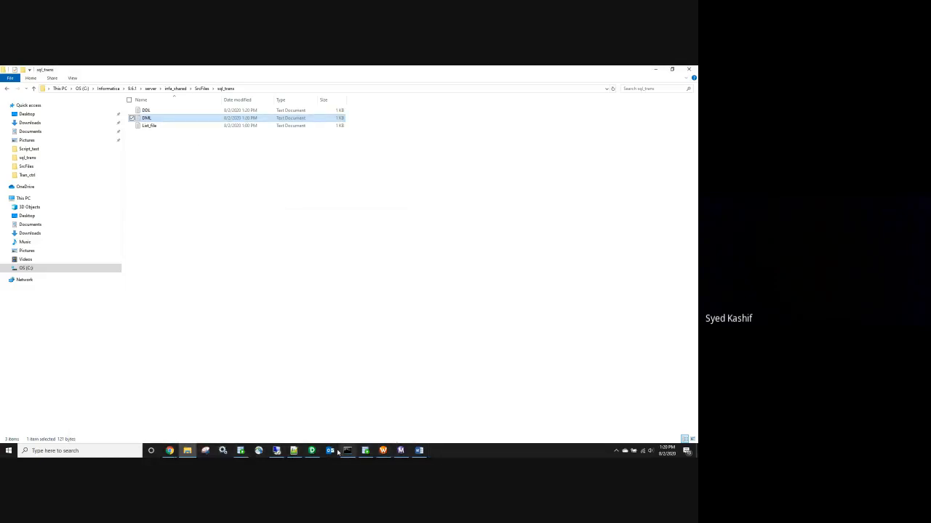
Step: Switch to Workflow Monitor and restart wf_SQL_TRANS_QUERY_MODE
click(367, 451)
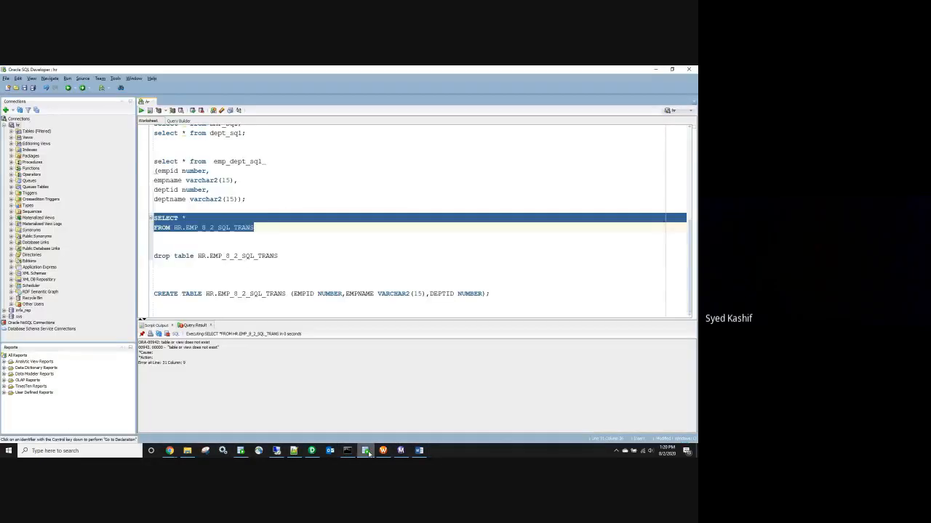
click(400, 451)
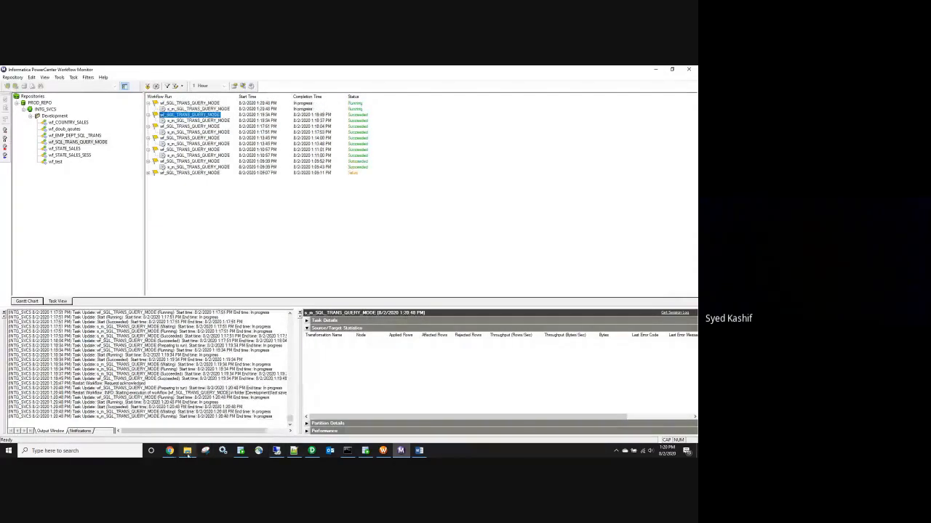
Step: Open the regenerated sql_trans output file from TgtFiles, check the DDL script's result, and close the file
click(187, 451)
click(176, 88)
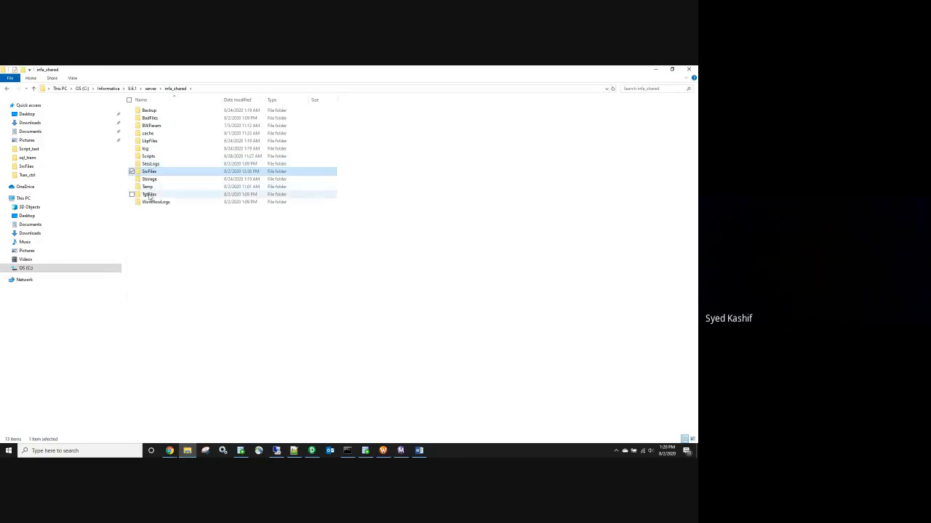
double_click(149, 194)
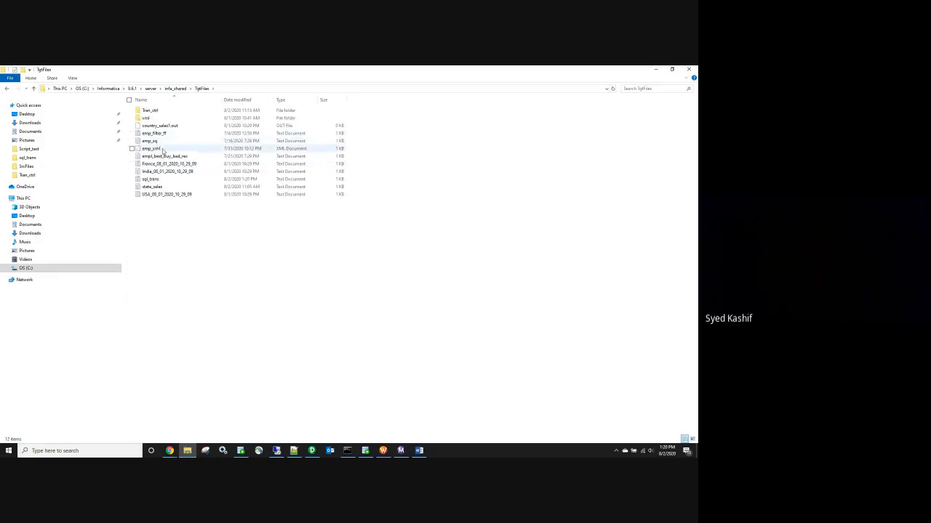
double_click(150, 179)
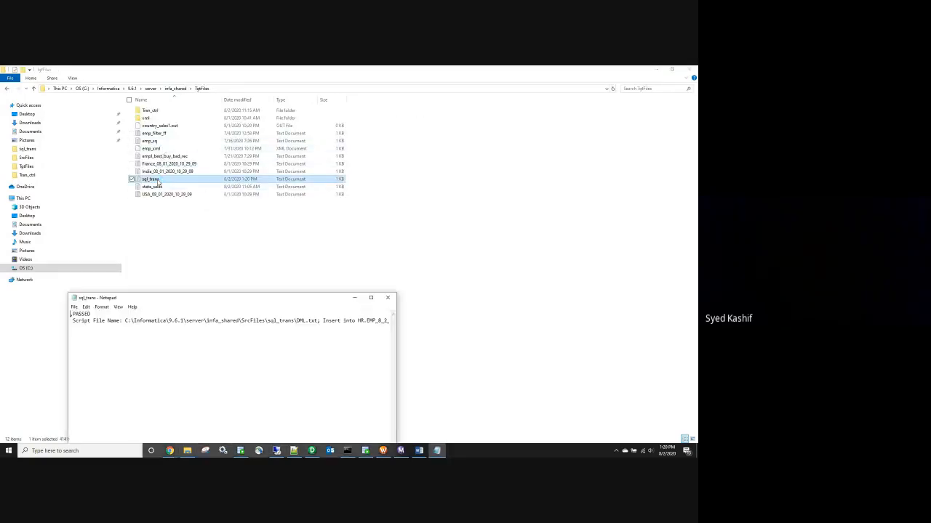
drag(90, 314, 70, 315)
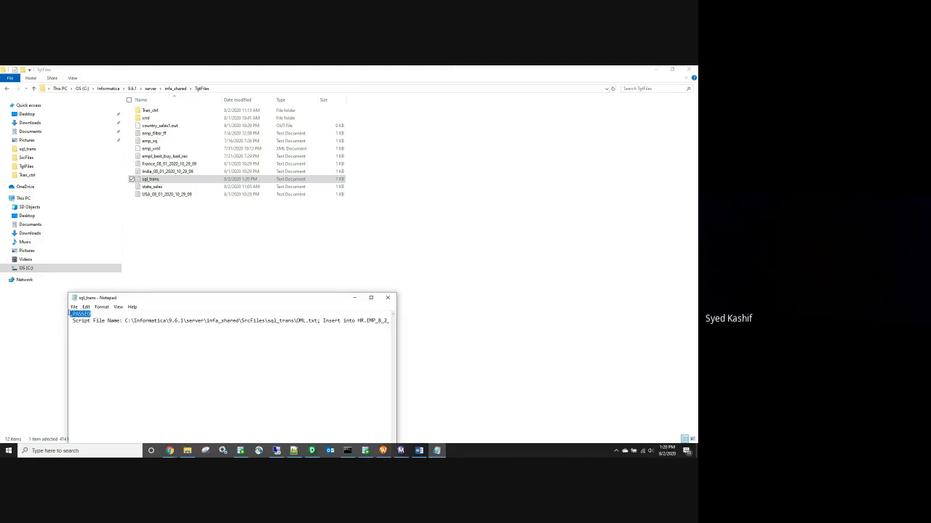
click(388, 298)
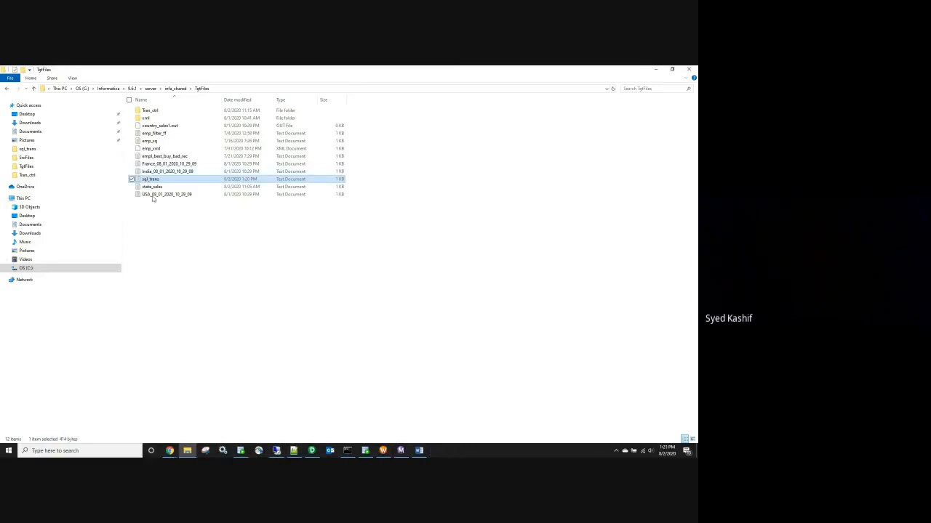
Step: Open the sql_trans output file in Notepad++ without reloading DDL.txt, and read the DML script's full error and status
right_click(148, 180)
click(91, 233)
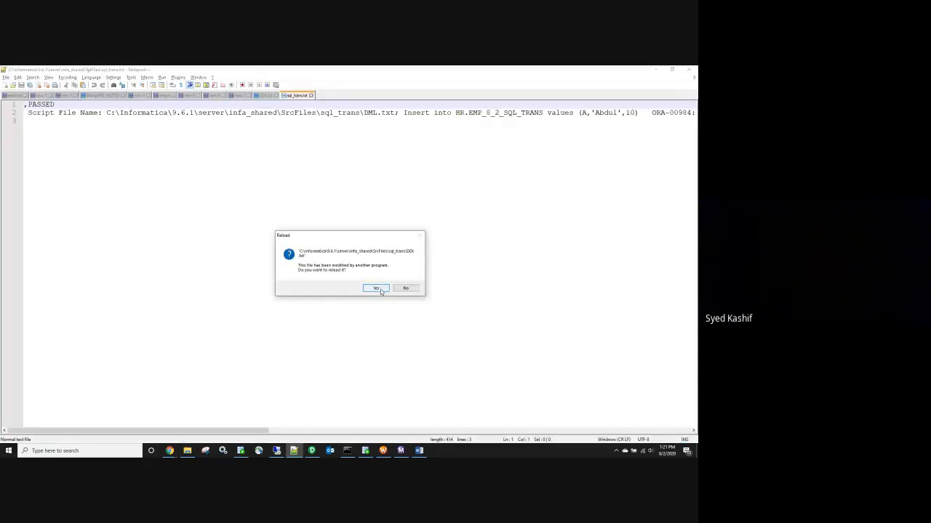
click(404, 288)
drag(199, 432, 288, 432)
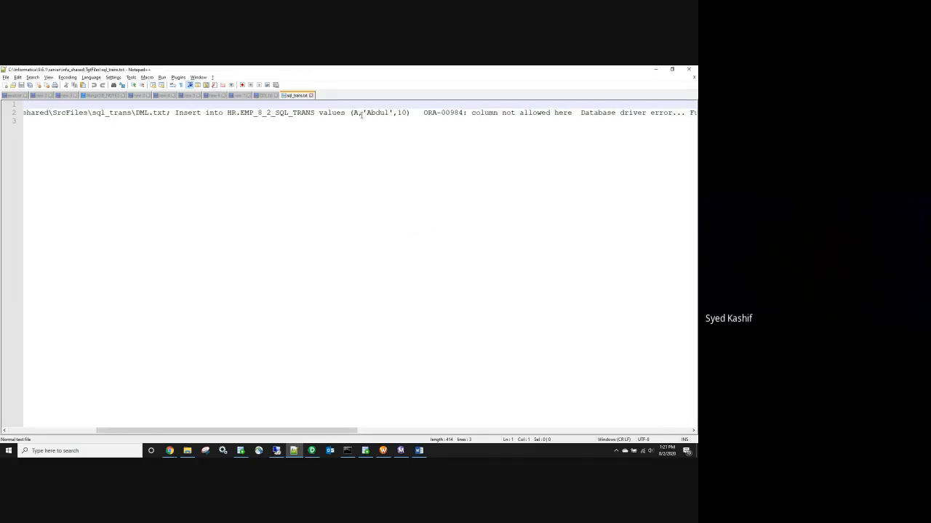
drag(299, 430, 631, 422)
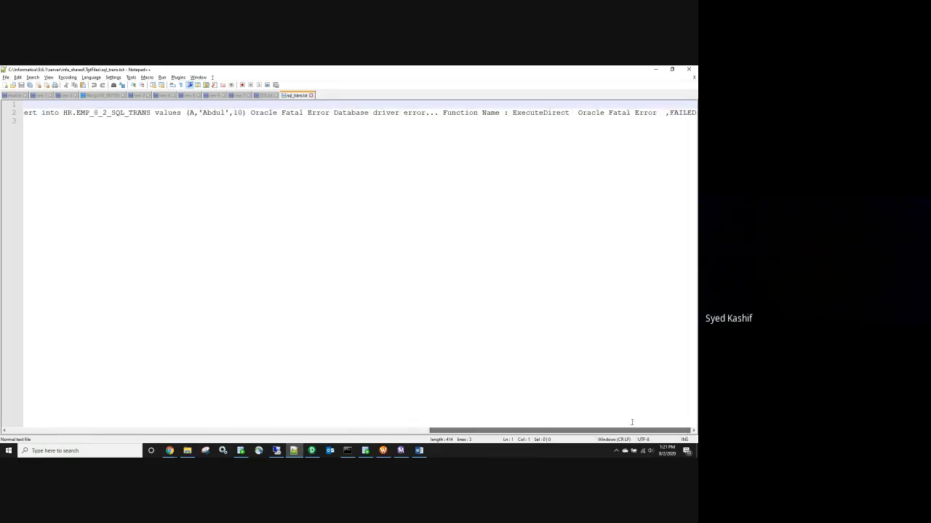
click(655, 69)
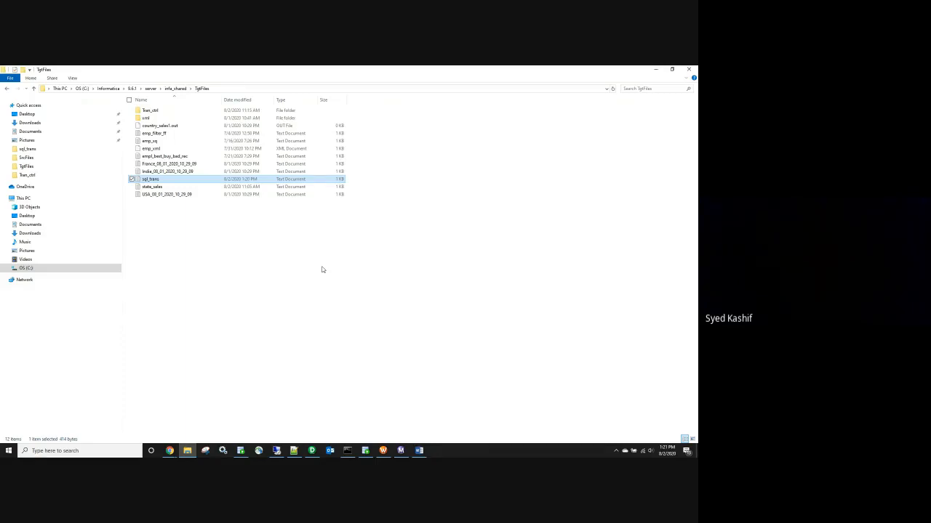
Step: Switch to the Batch-10 spreadsheet in Chrome and append ", SQL Trans (Script/query mode)" to the Day-43 topics in Class_Schedule
click(169, 451)
click(141, 411)
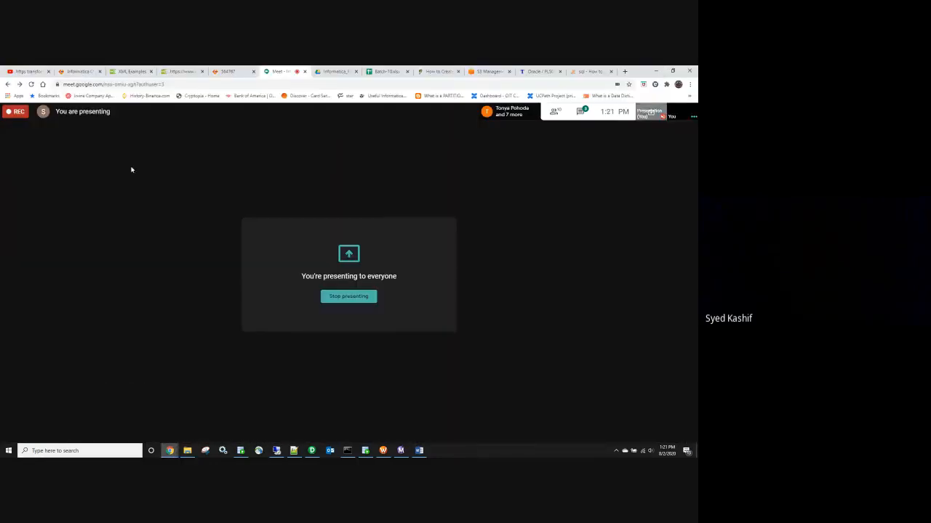
click(386, 71)
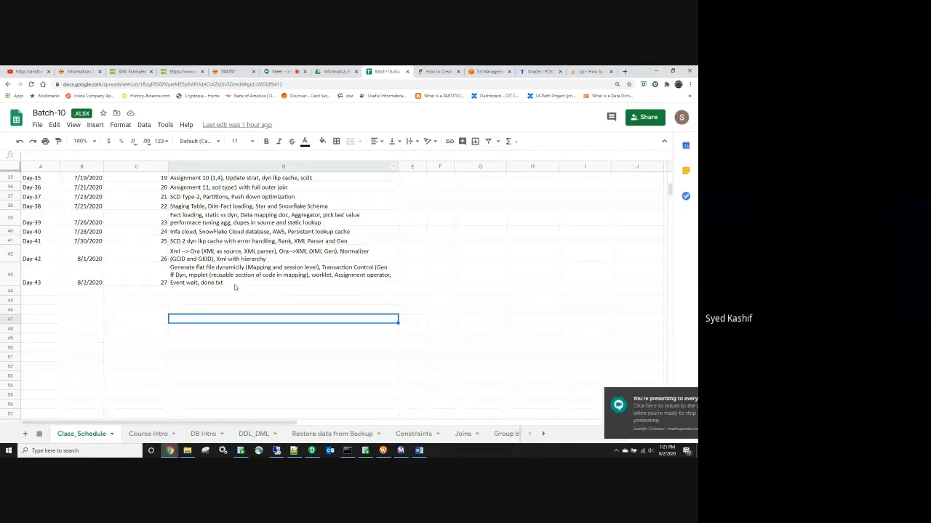
double_click(234, 283)
text(, sql)
key(BackSpace)
key(BackSpace)
text(SQL)
text(Tra)
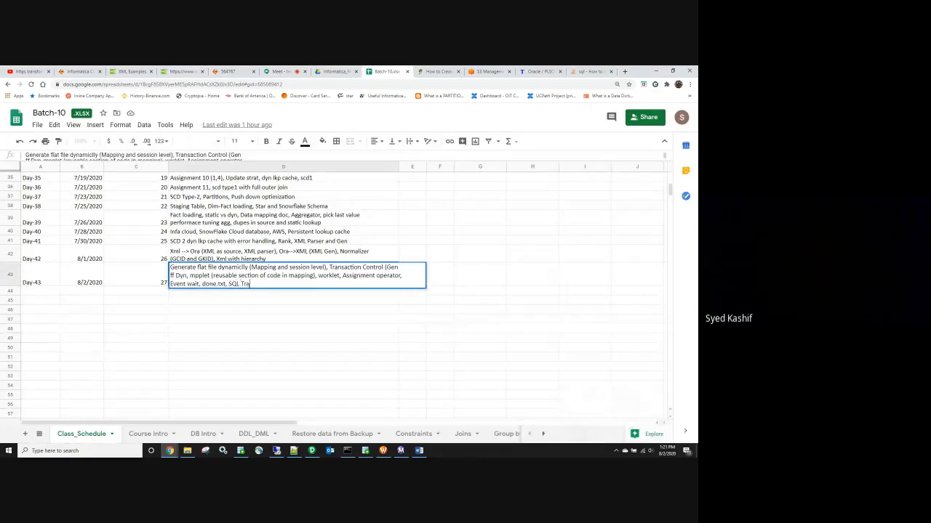
text(ns (Script/query mode)
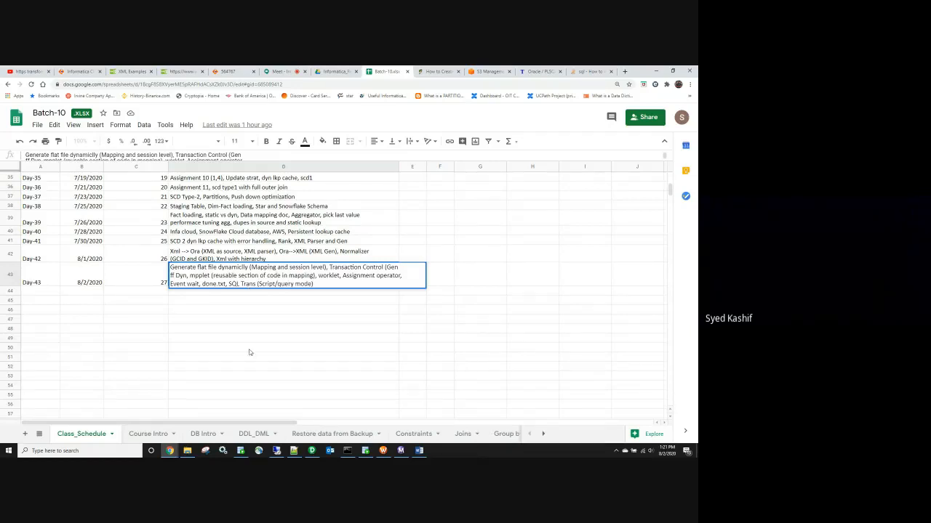
click(249, 357)
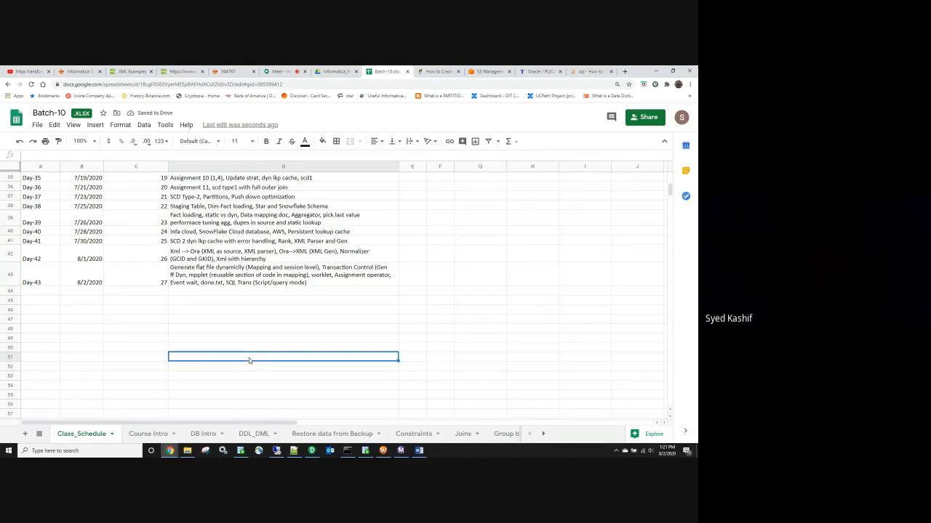
Step: Switch to PowerCenter Designer, launch Repository Manager from it, and dismiss the welcome dialog
click(313, 450)
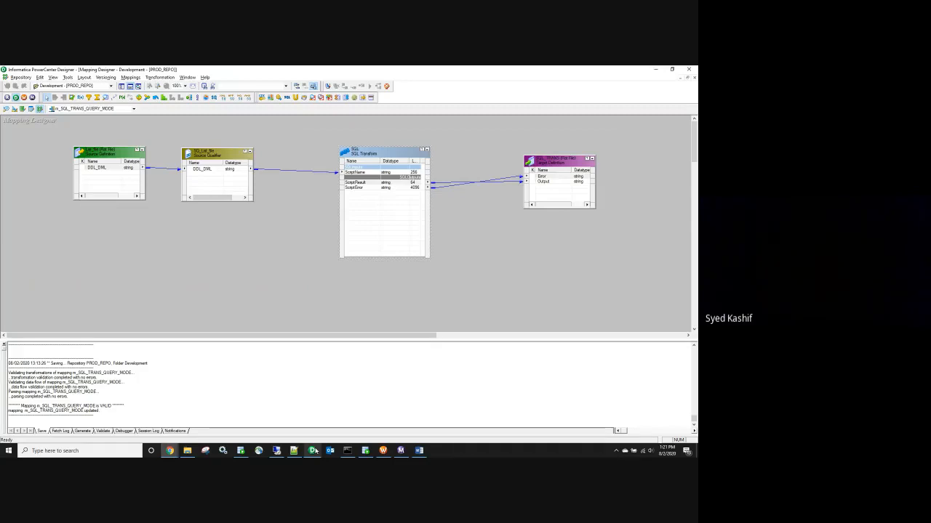
click(384, 450)
click(655, 69)
click(7, 96)
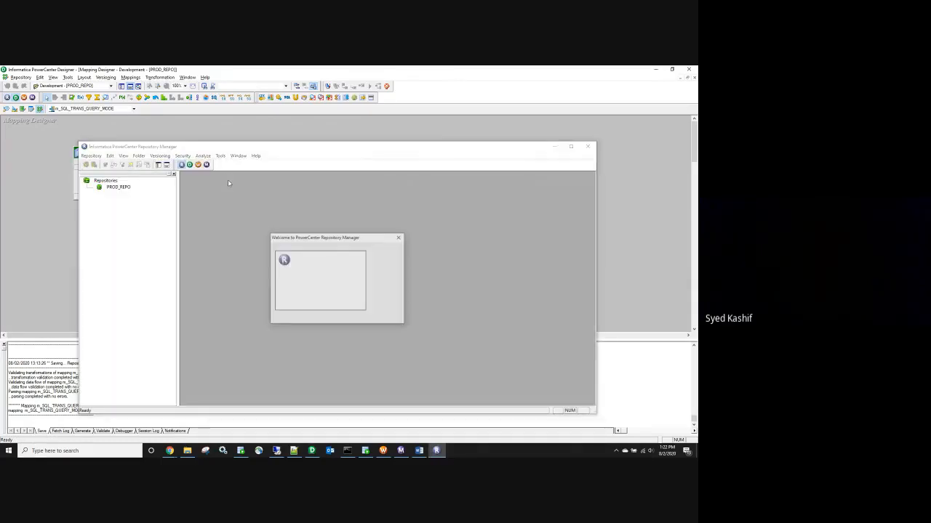
click(386, 253)
Step: Switch to the Informatica Powercenter questions document in Word, skim the interview questions through to the last page, and close it
click(416, 453)
scroll(382, 395, down, 10)
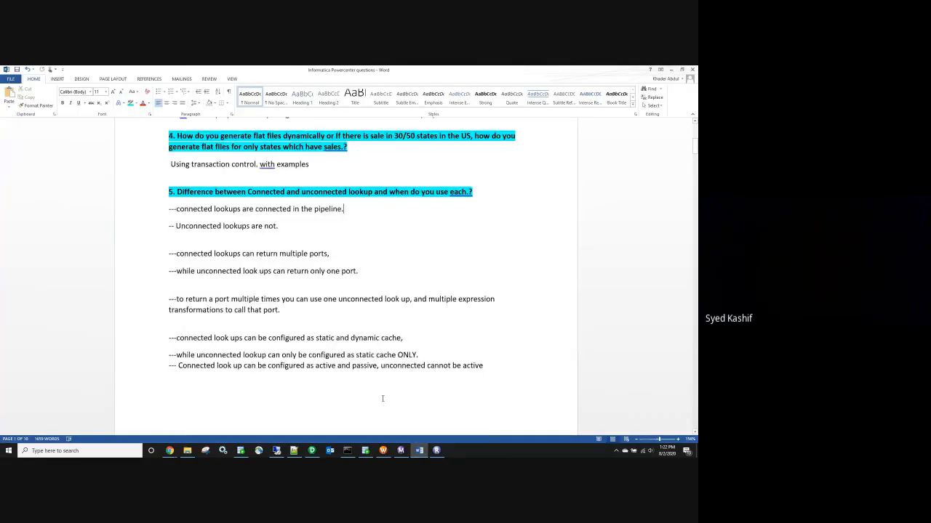
scroll(382, 395, down, 20)
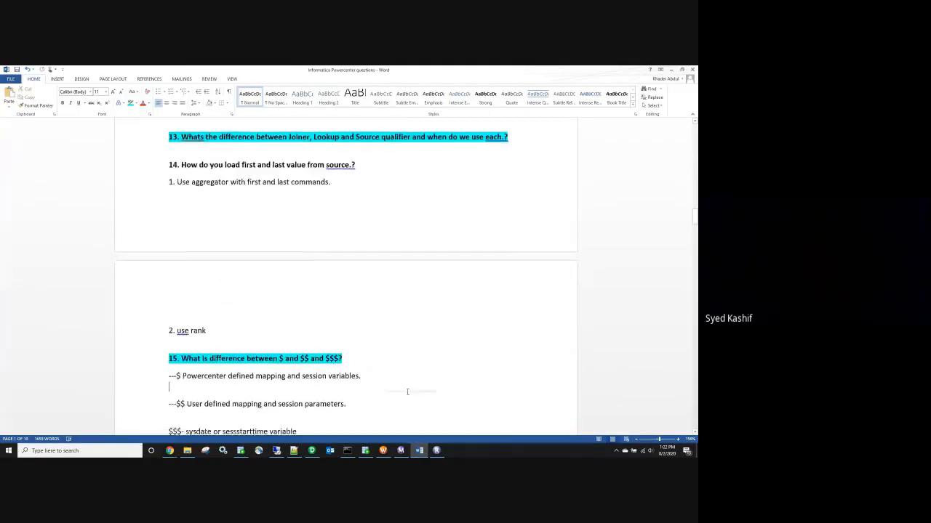
right_click(385, 282)
drag(694, 235, 688, 425)
scroll(632, 253, down, 3)
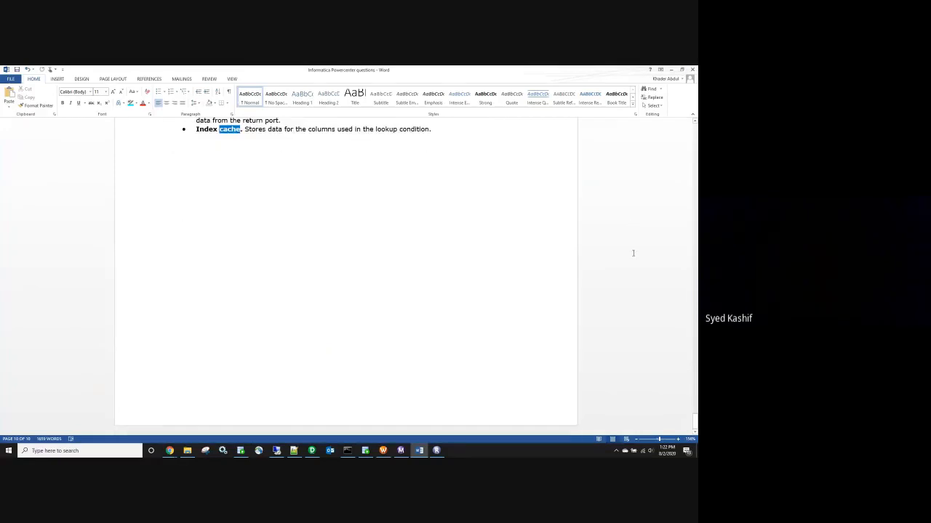
click(692, 70)
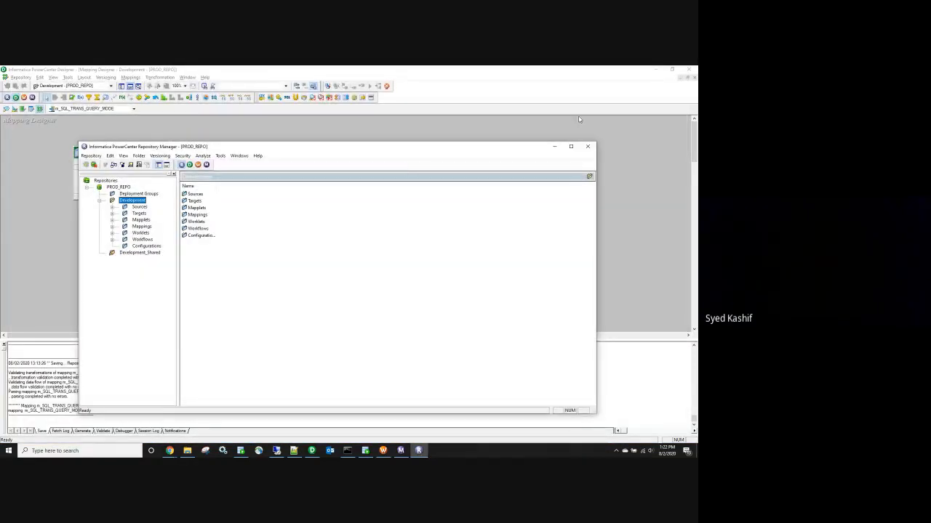
Step: Minimize Repository Manager, PowerCenter Designer and the Chrome spreadsheet window to reach the desktop
click(554, 146)
click(657, 69)
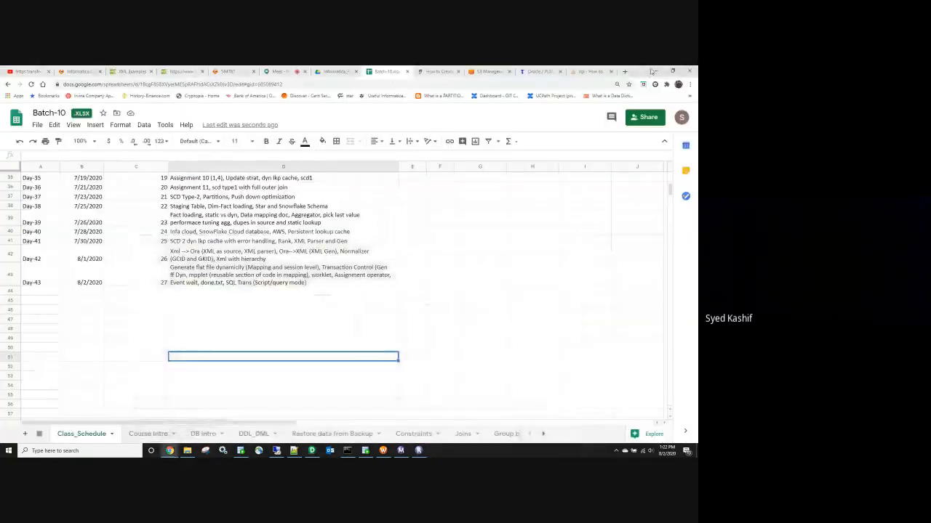
click(651, 70)
click(653, 72)
click(653, 71)
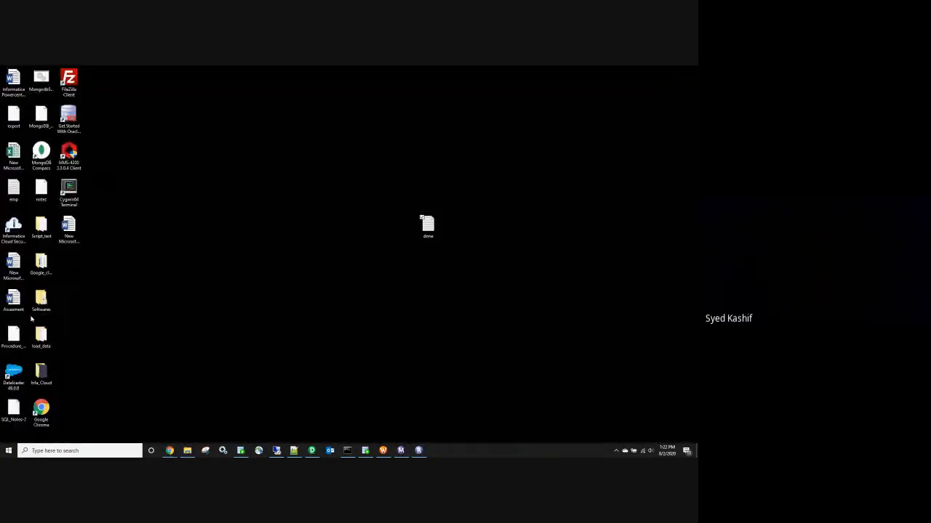
Step: Reopen the Informatica Powercenter questions document from the desktop, look through questions 36 to 38, and close it
double_click(13, 80)
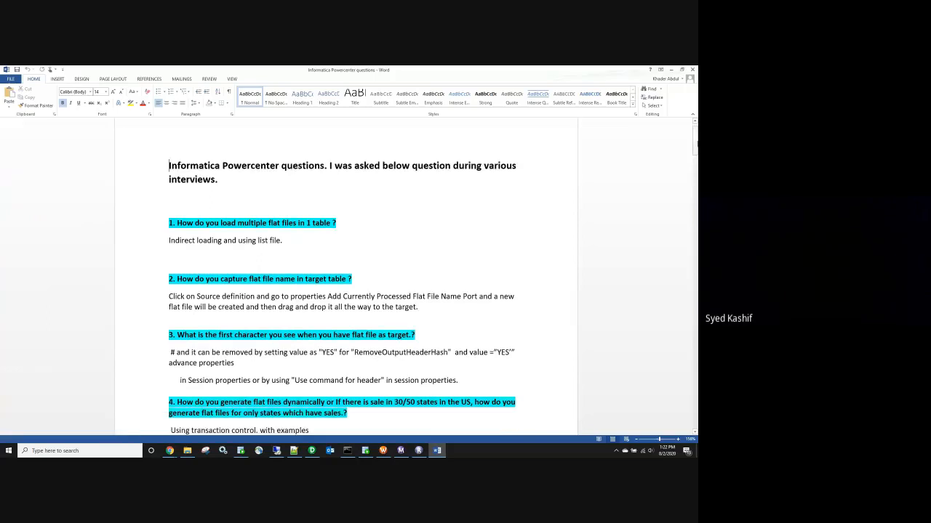
drag(697, 144, 695, 436)
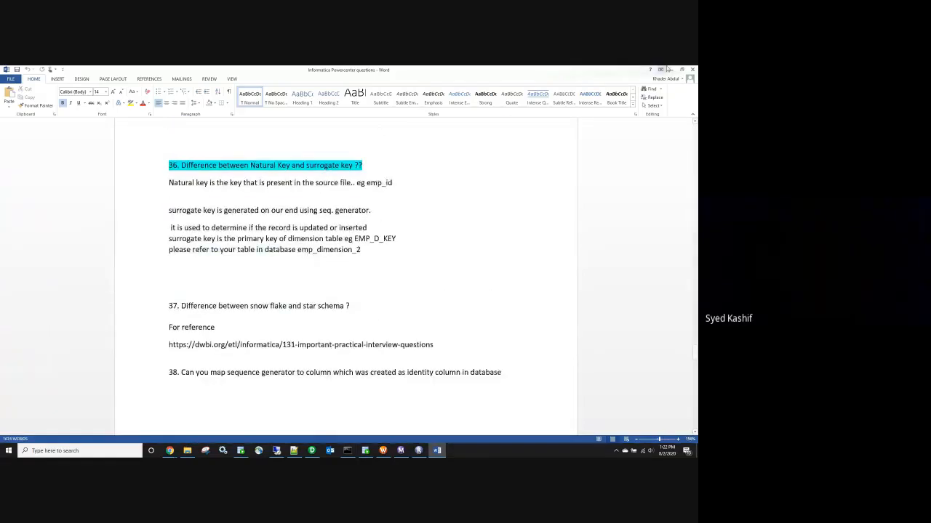
click(692, 70)
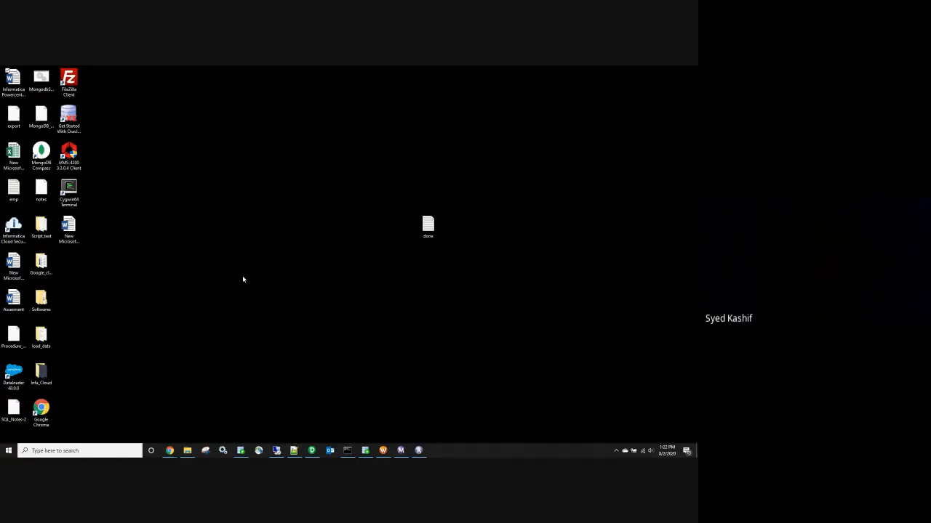
Step: Open the Assesment document from the desktop, skim its Informatica quiz questions from 1 to 38 of 40, and close it
click(66, 227)
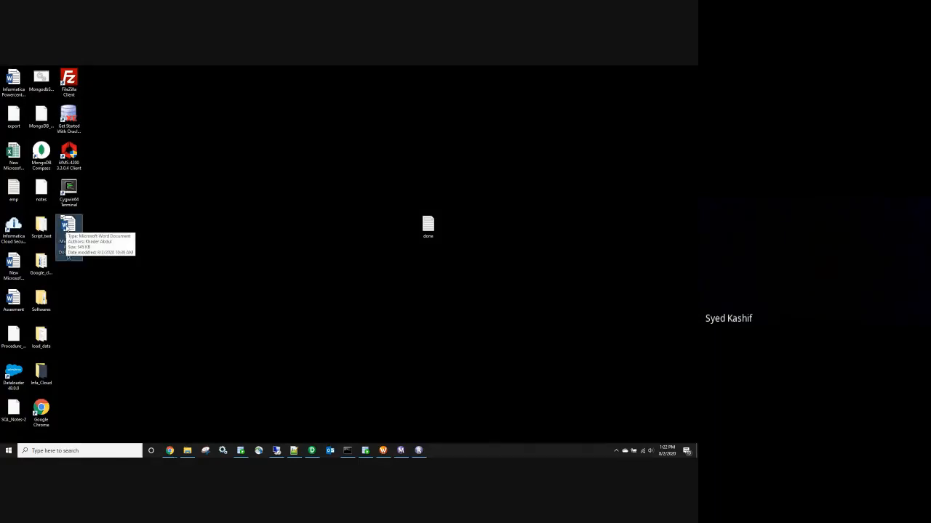
double_click(18, 299)
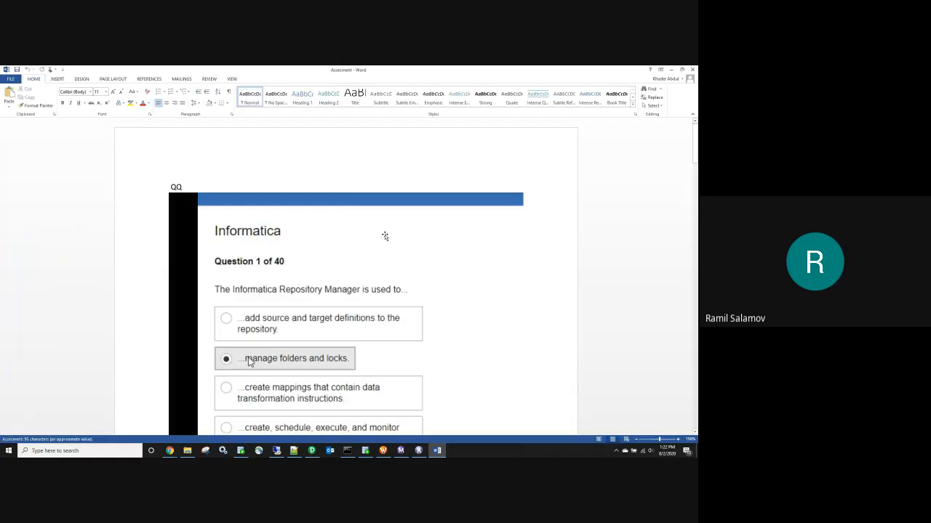
scroll(681, 313, down, 5)
drag(695, 140, 696, 429)
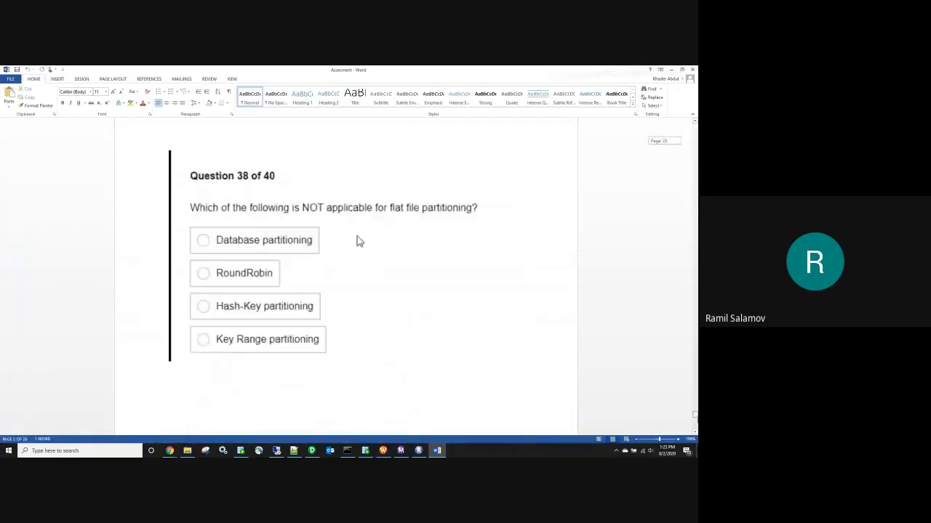
key(alt+F4)
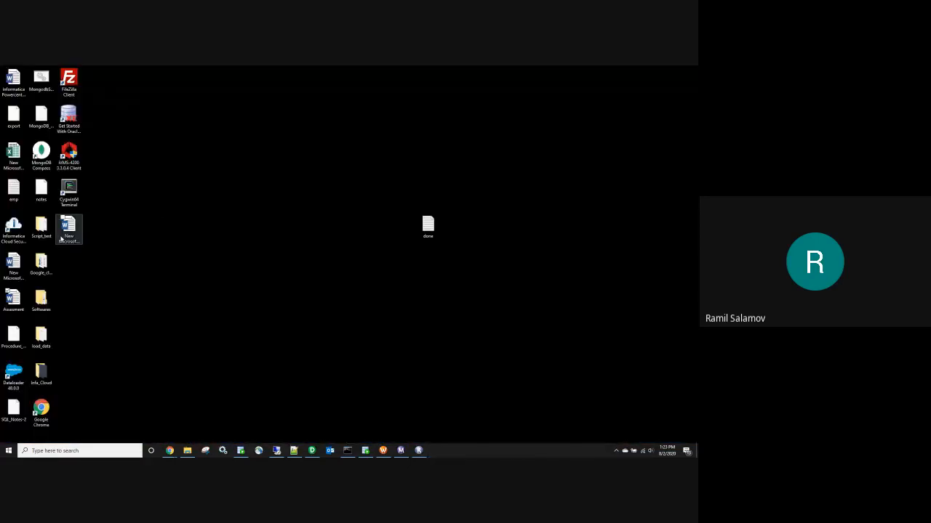
double_click(10, 303)
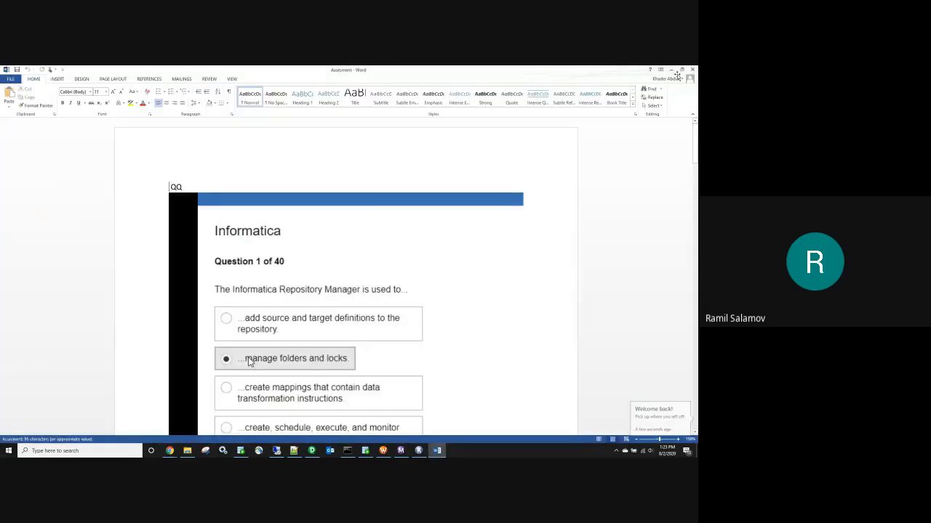
click(689, 73)
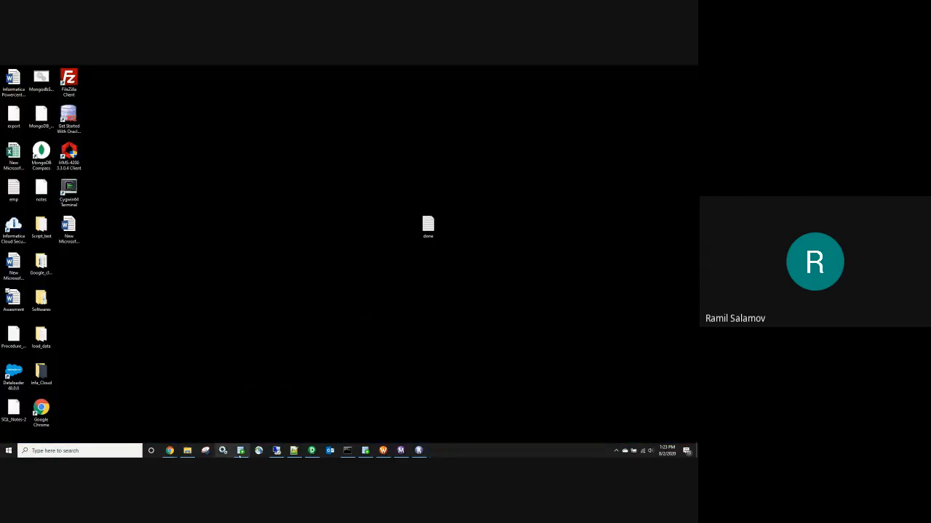
Step: Switch to PowerCenter Designer, highlight the whole m_SQL_TRANS_QUERY_MODE mapping from source to target, and clear the selection
click(311, 450)
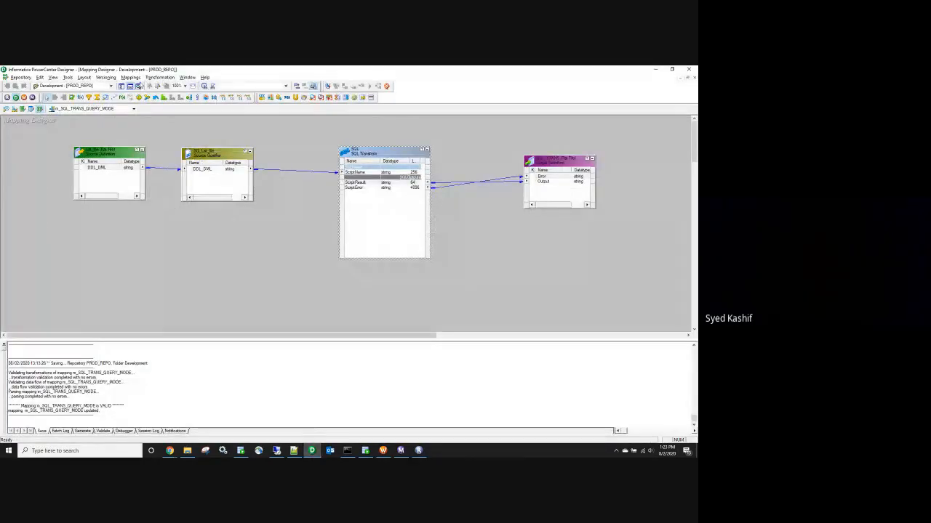
drag(52, 134, 632, 277)
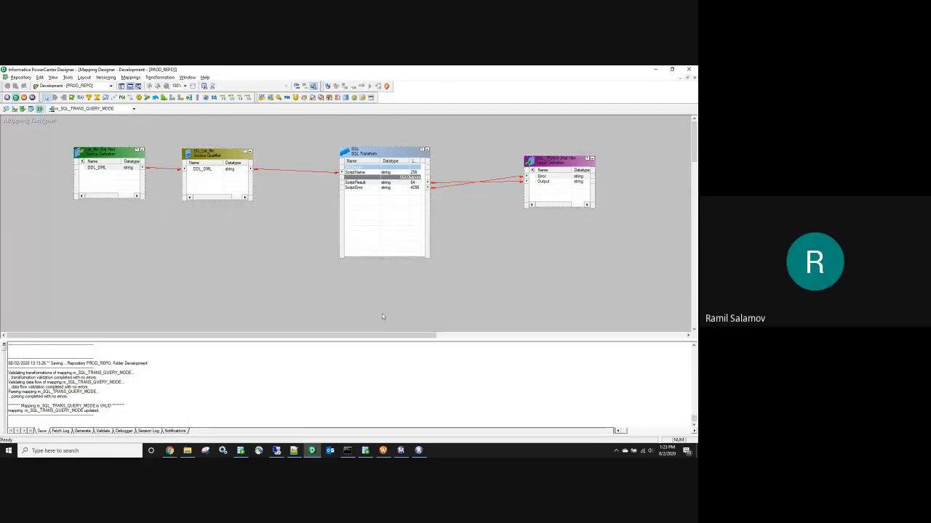
click(326, 306)
drag(63, 129, 625, 299)
click(298, 266)
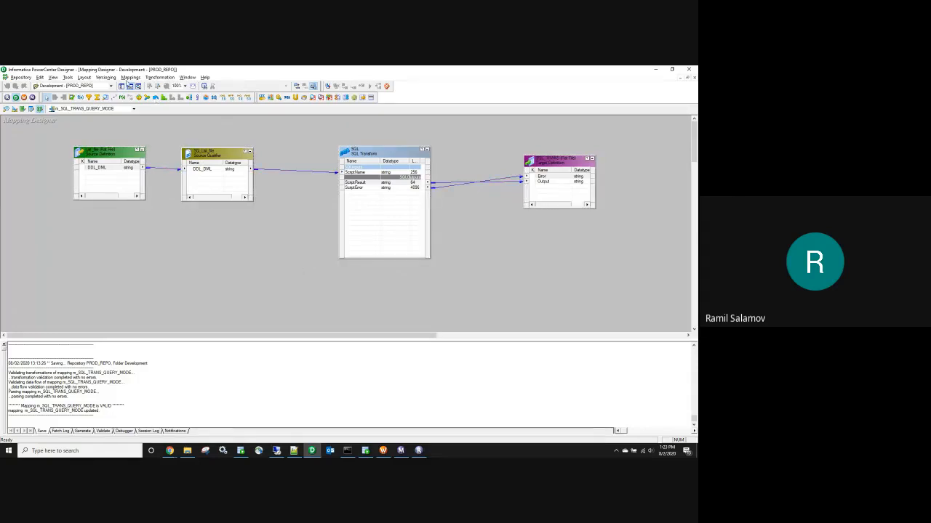
Step: Examine the mapping template wizards for slowly changing dimensions, removing duplicates and incremental load without starting any of them
click(130, 78)
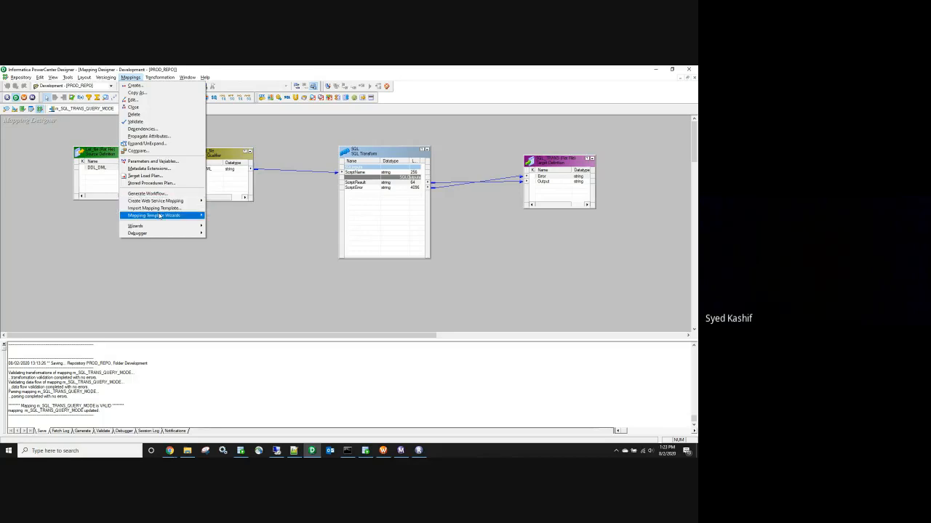
mouse_move(163, 216)
mouse_move(216, 217)
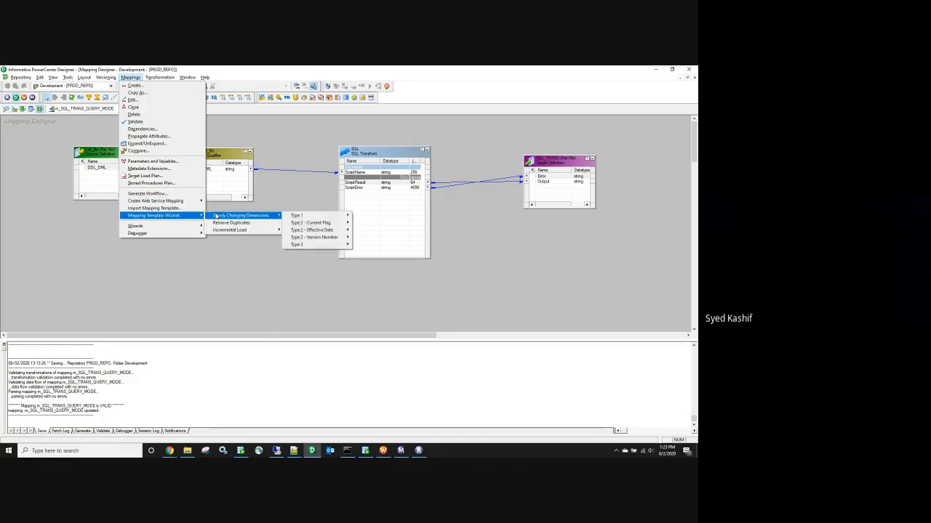
mouse_move(336, 216)
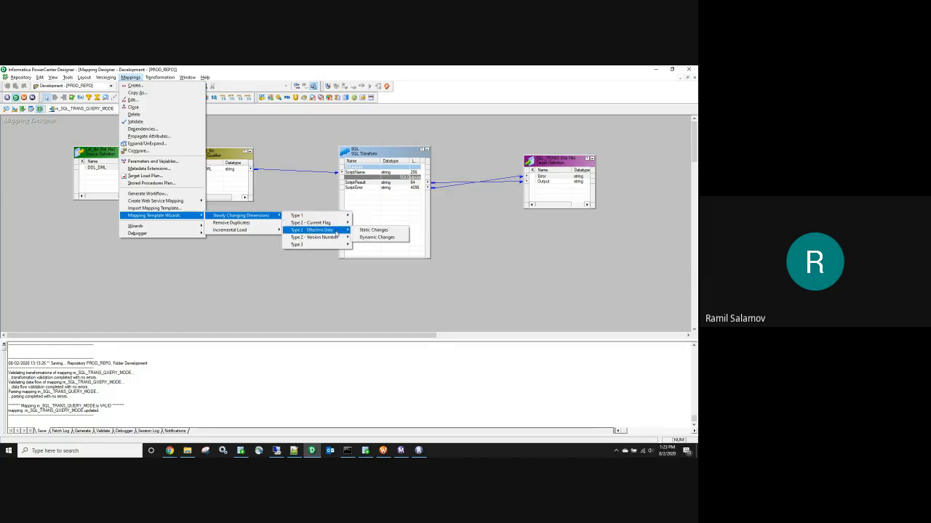
mouse_move(336, 238)
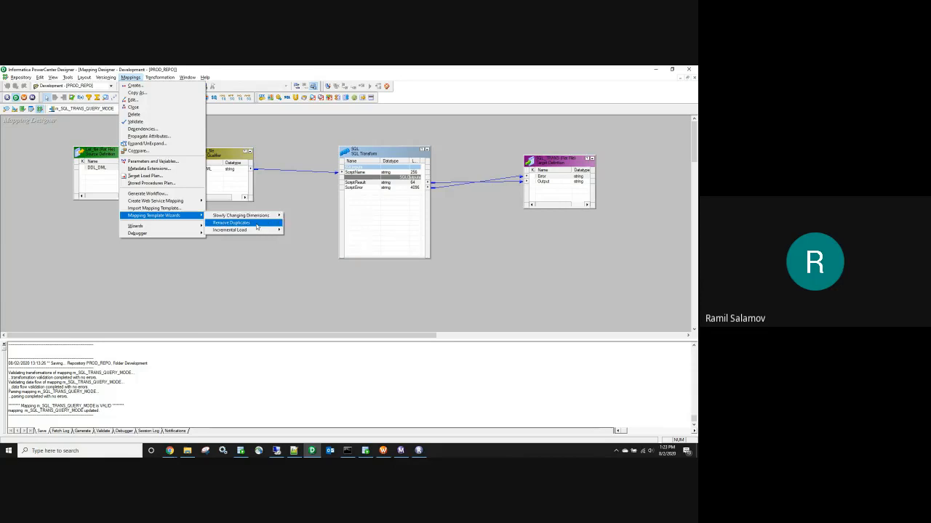
mouse_move(252, 231)
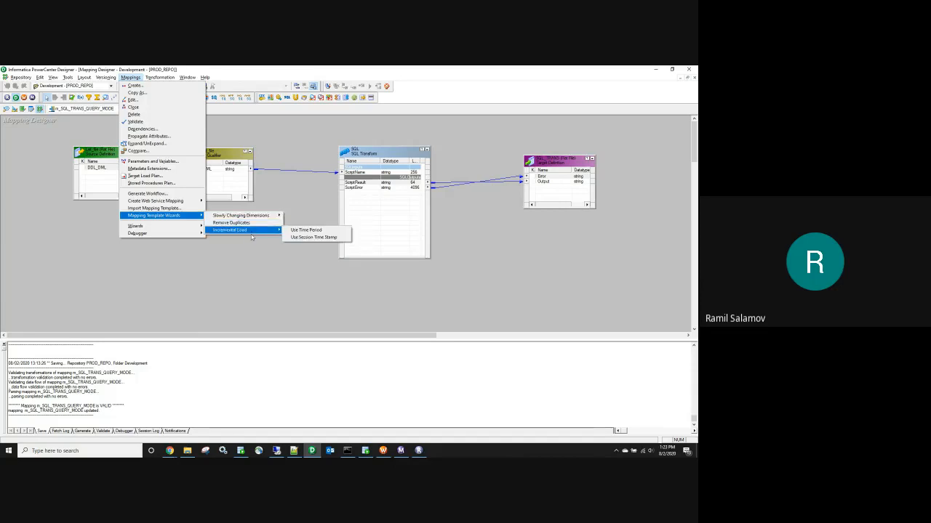
click(261, 267)
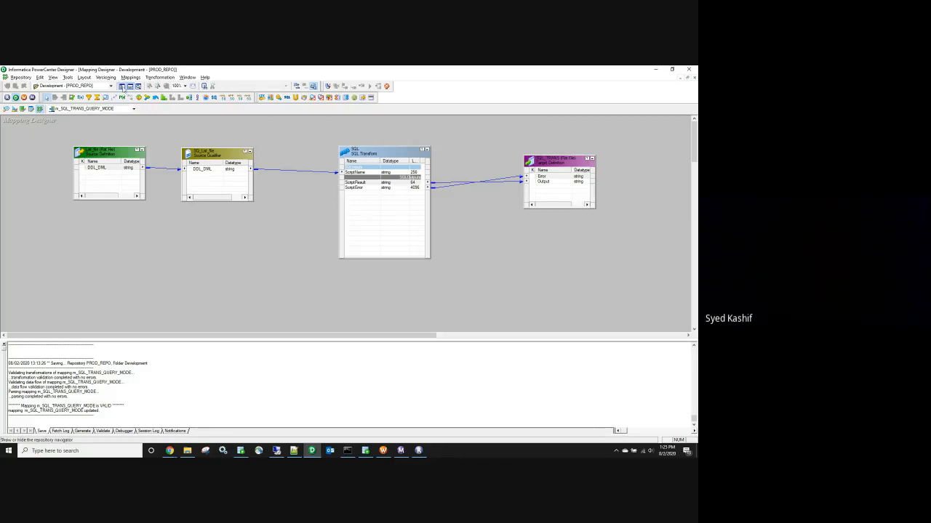
Step: Show the repository navigator and collapse the Targets folder under Development
click(124, 88)
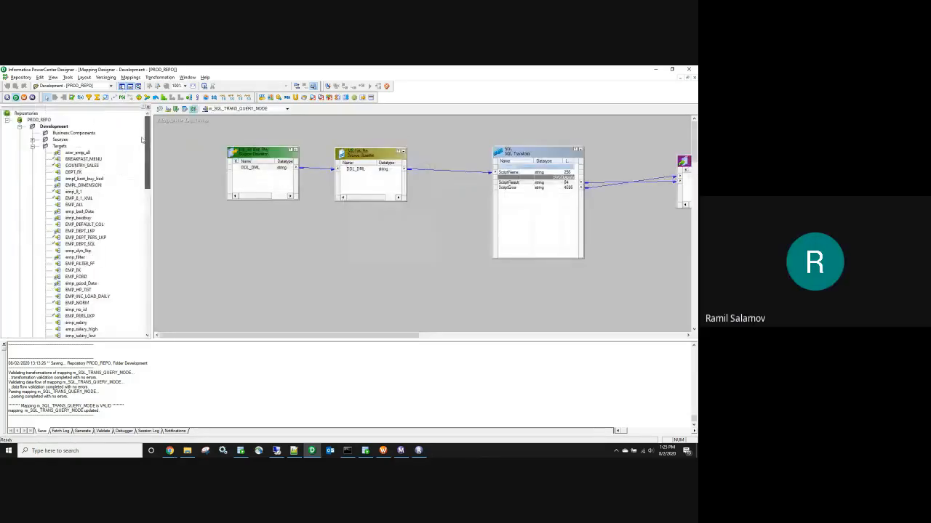
click(33, 147)
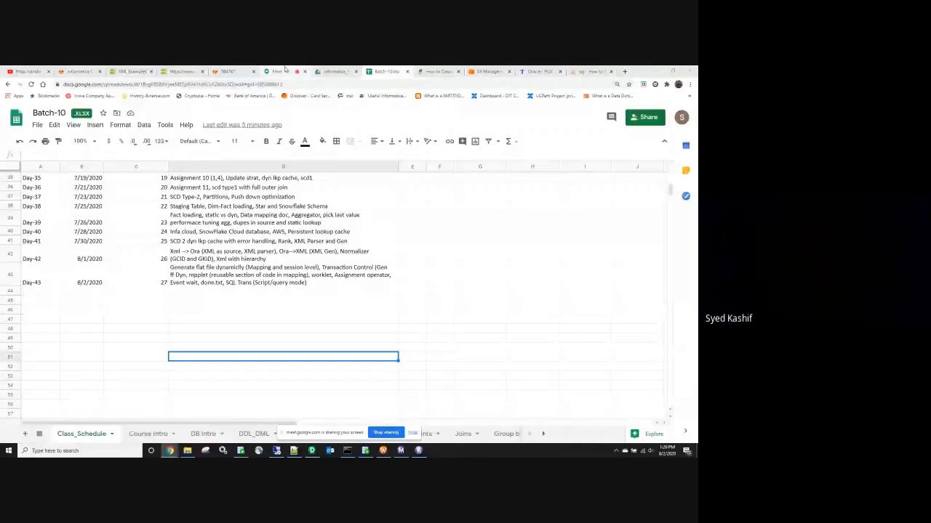
Step: Switch to the Google Meet page in Chrome and check August 10 and August 9, 2020 in the system calendar
click(285, 70)
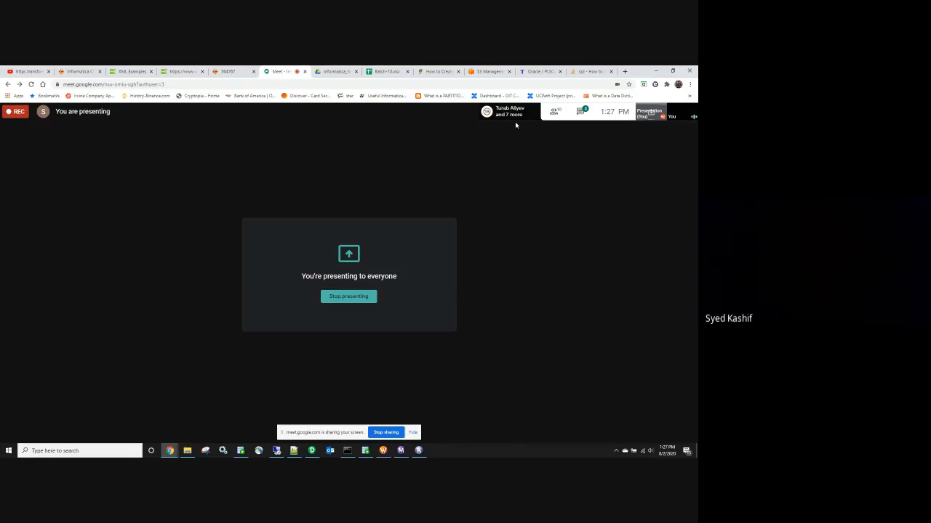
click(616, 451)
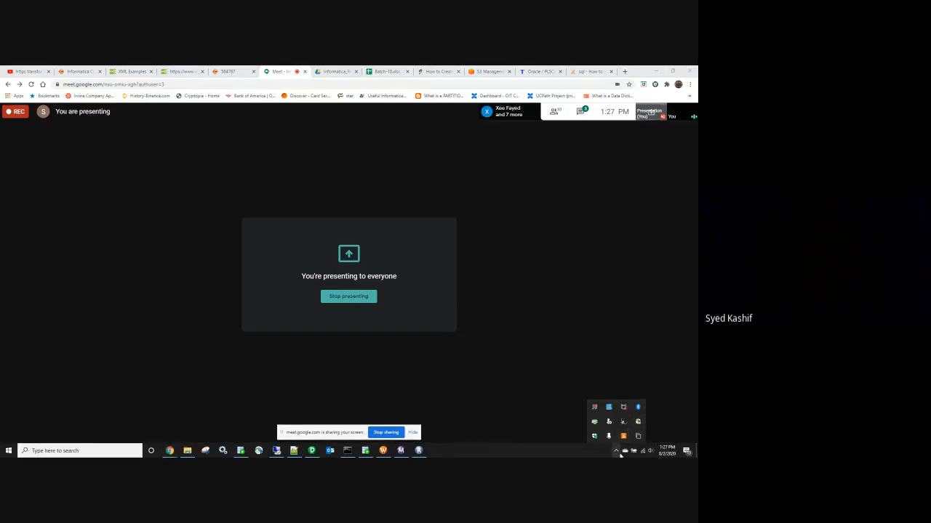
click(668, 450)
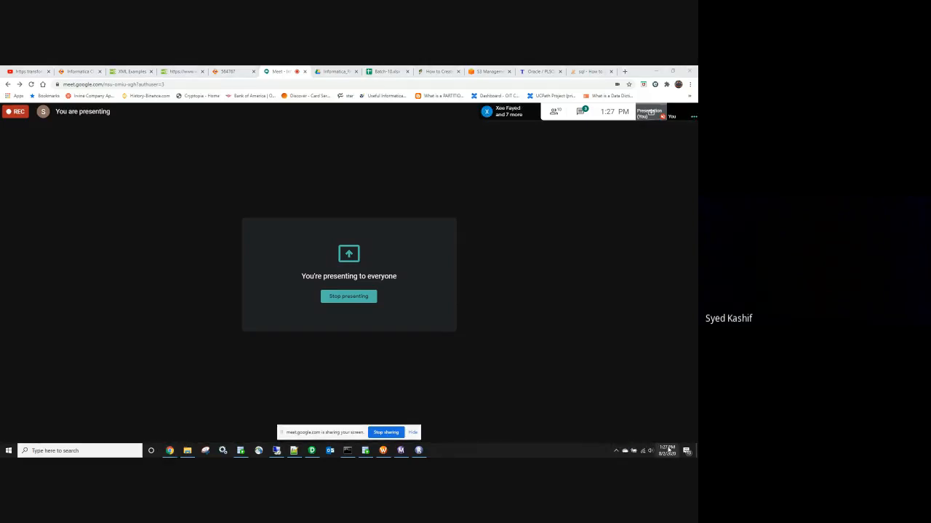
click(668, 449)
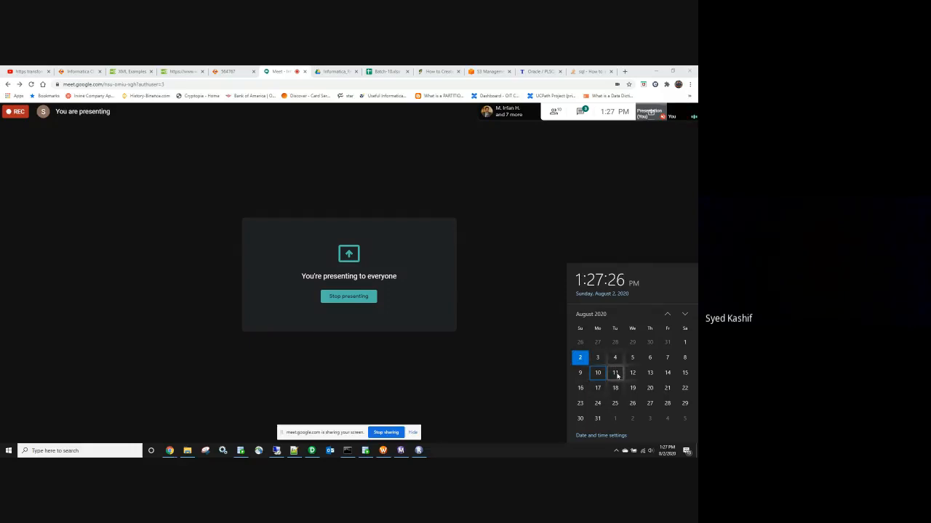
click(601, 376)
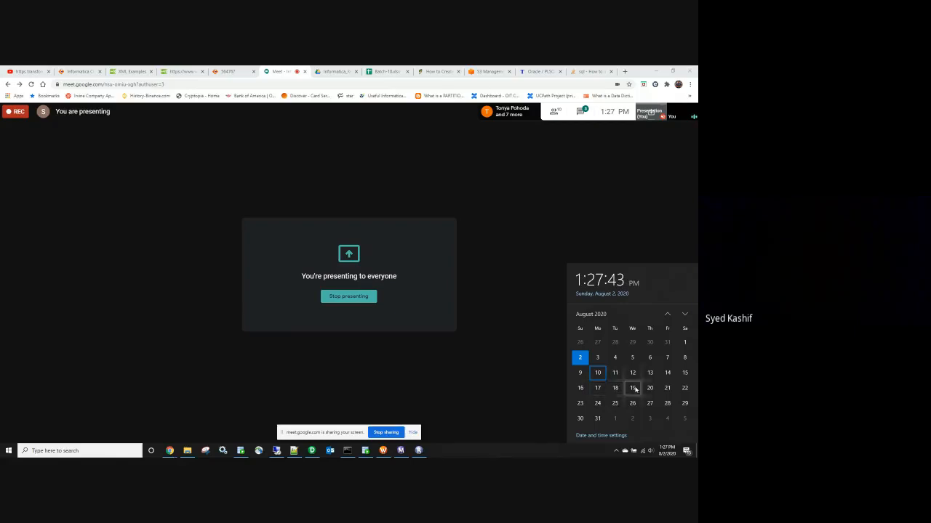
click(575, 376)
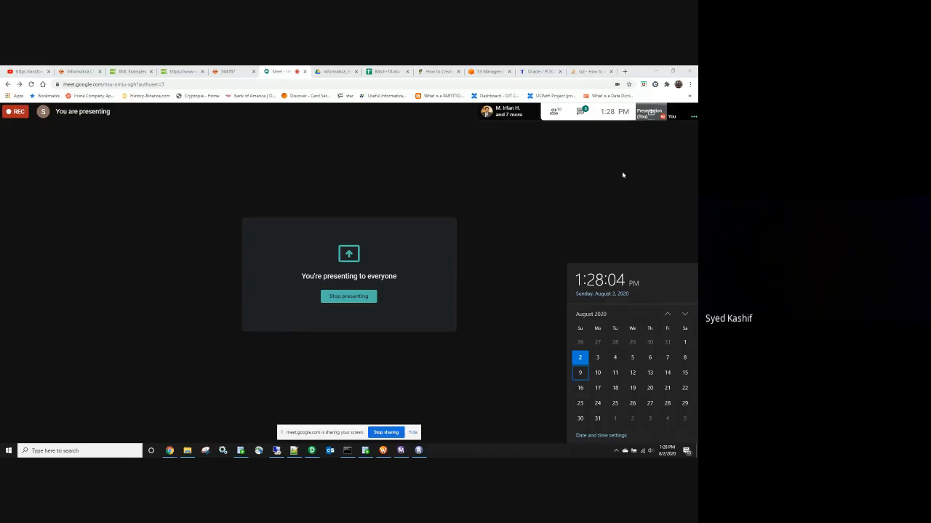
Step: Open the meeting's chat to check the unread messages and return to the presentation view
click(579, 114)
click(579, 115)
click(682, 117)
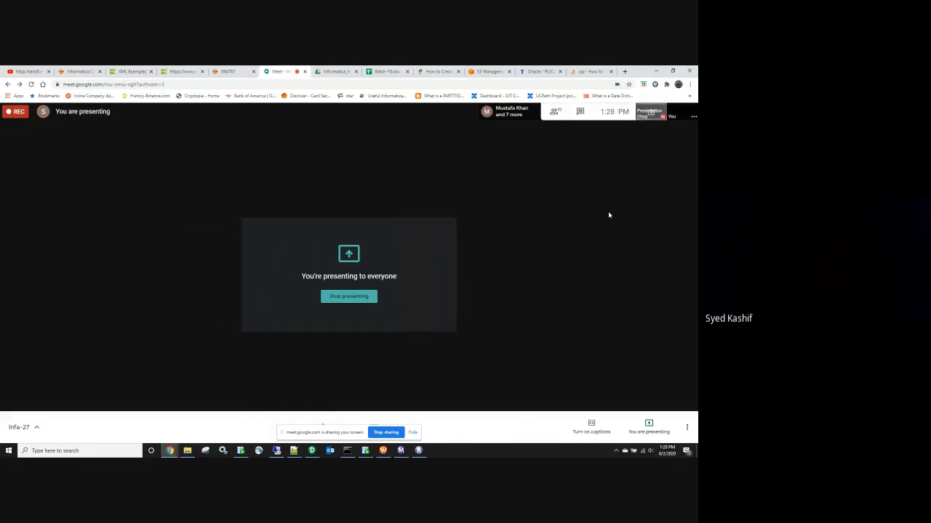